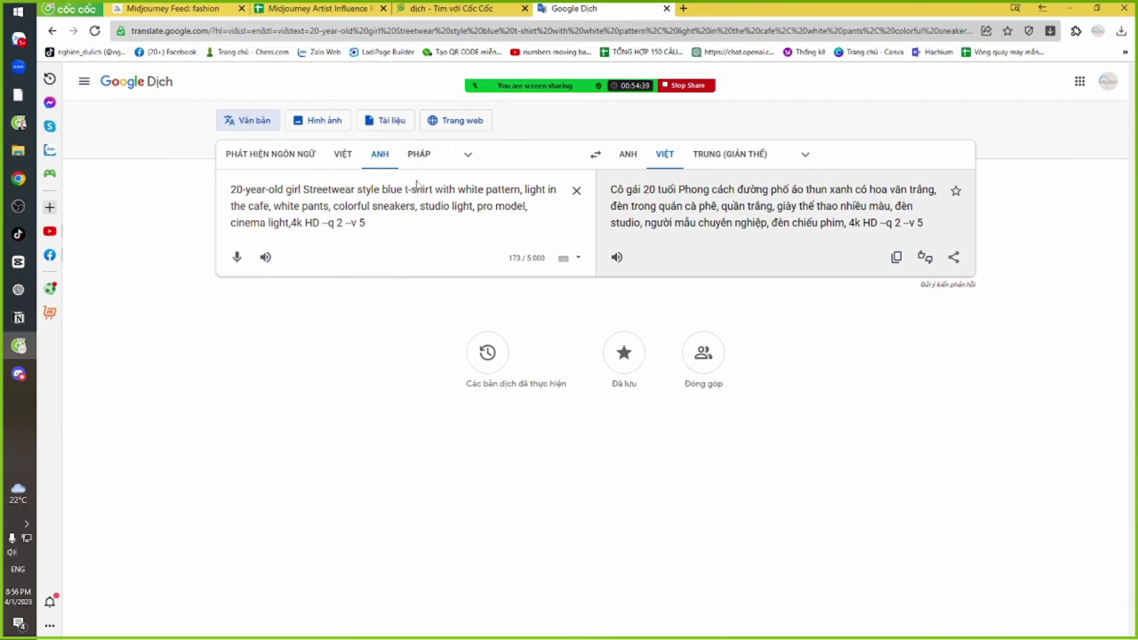
Copy the student's 'A pretty Vietnamese girl…' white-shirt prompt from the Zalo group chat
key(alt+Tab)
mouse_move(411, 207)
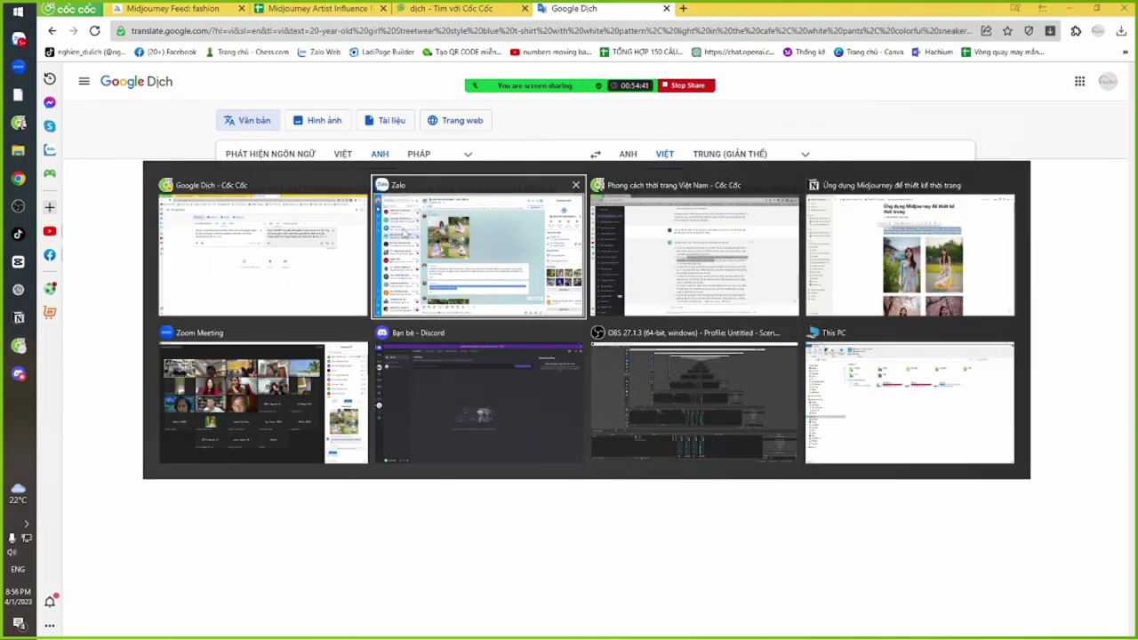
click(417, 241)
scroll(637, 354, down, 4)
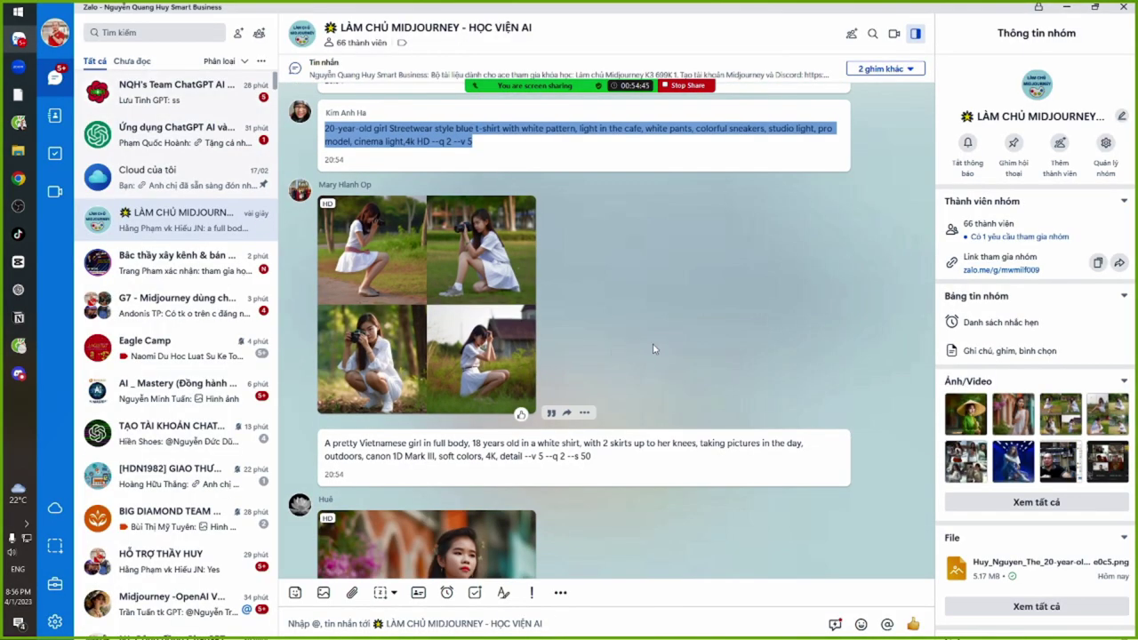
scroll(655, 348, down, 1)
drag(323, 326, 601, 343)
key(ctrl+c)
Replace the Google Translate source text with the copied white-shirt prompt
key(alt+Tab)
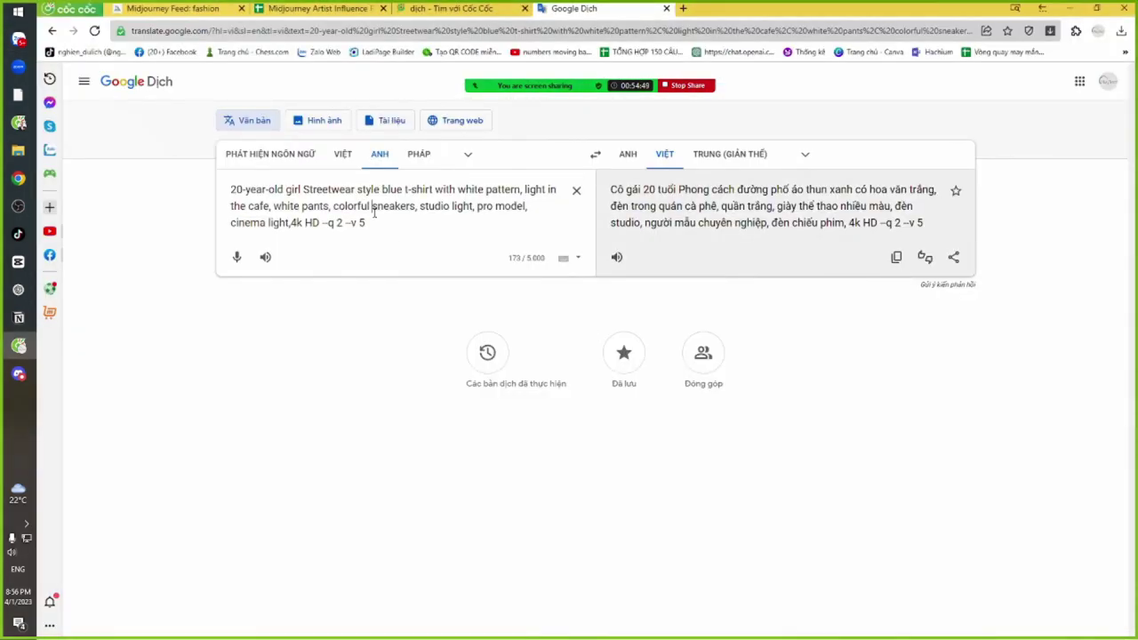
key(ctrl+a)
key(ctrl+v)
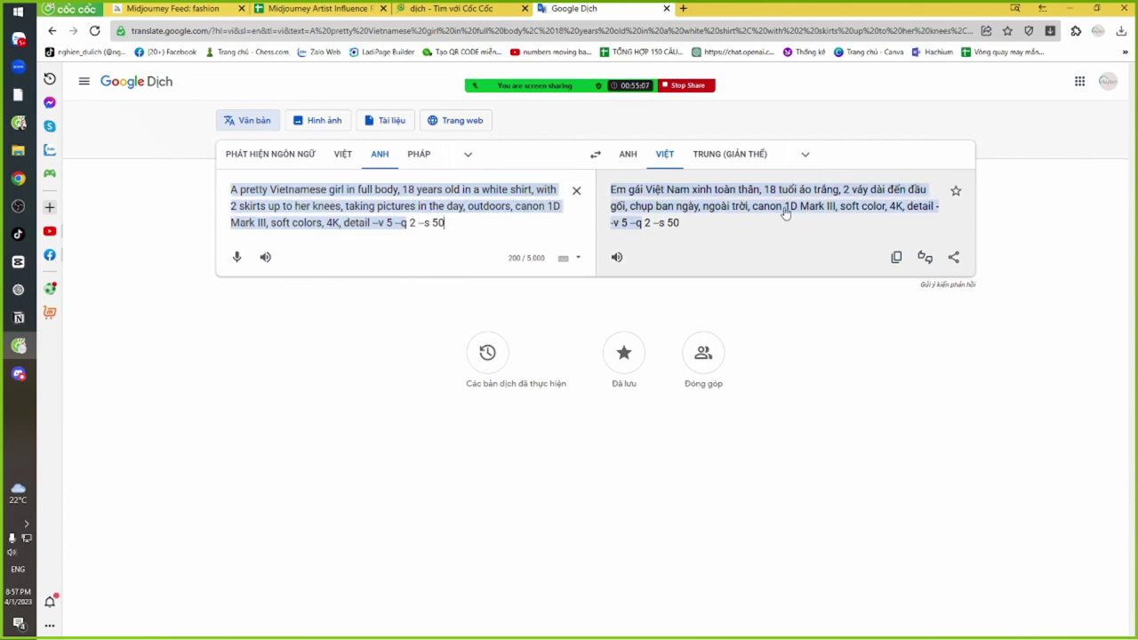
Insert 'photoristic,' after 'outdoors,' in the white-shirt prompt's source text
key(alt+Tab)
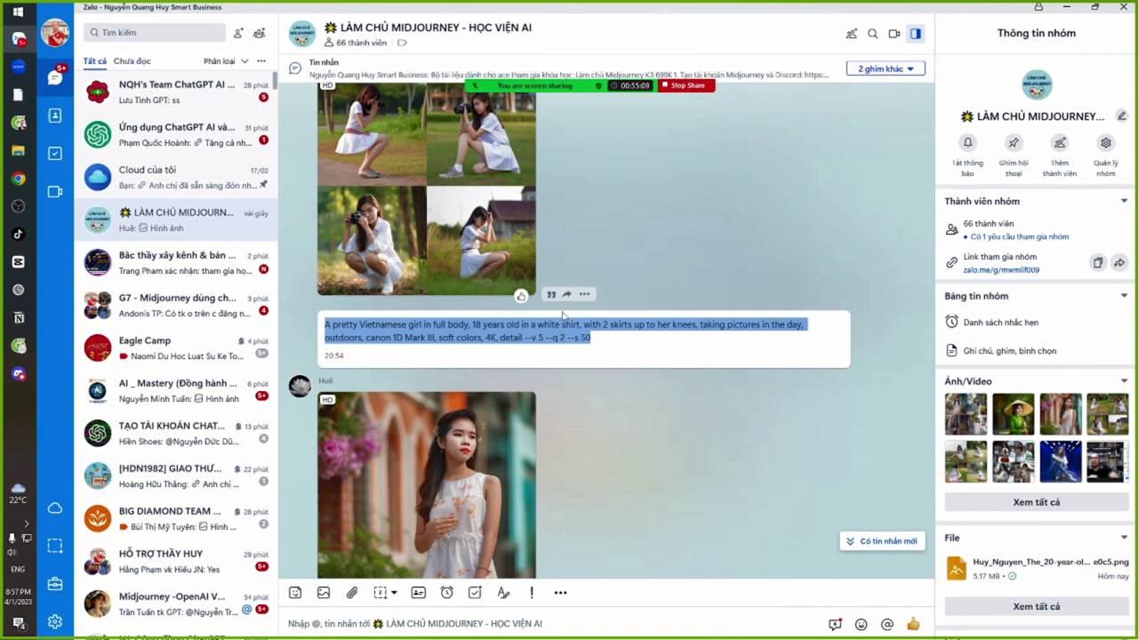
scroll(563, 315, up, 3)
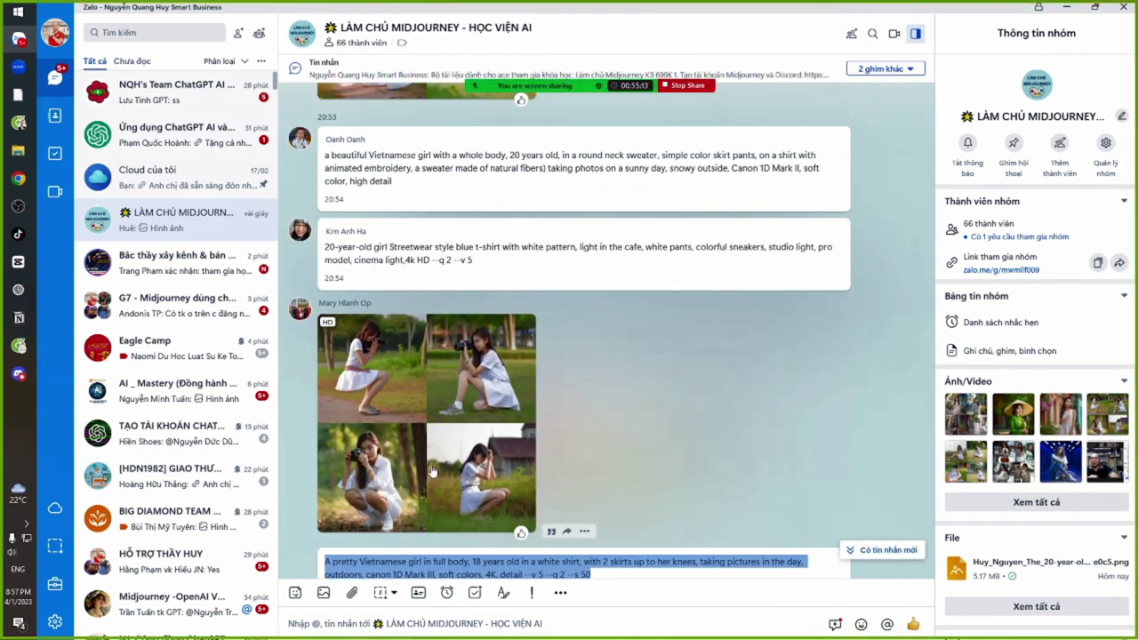
key(alt+Tab)
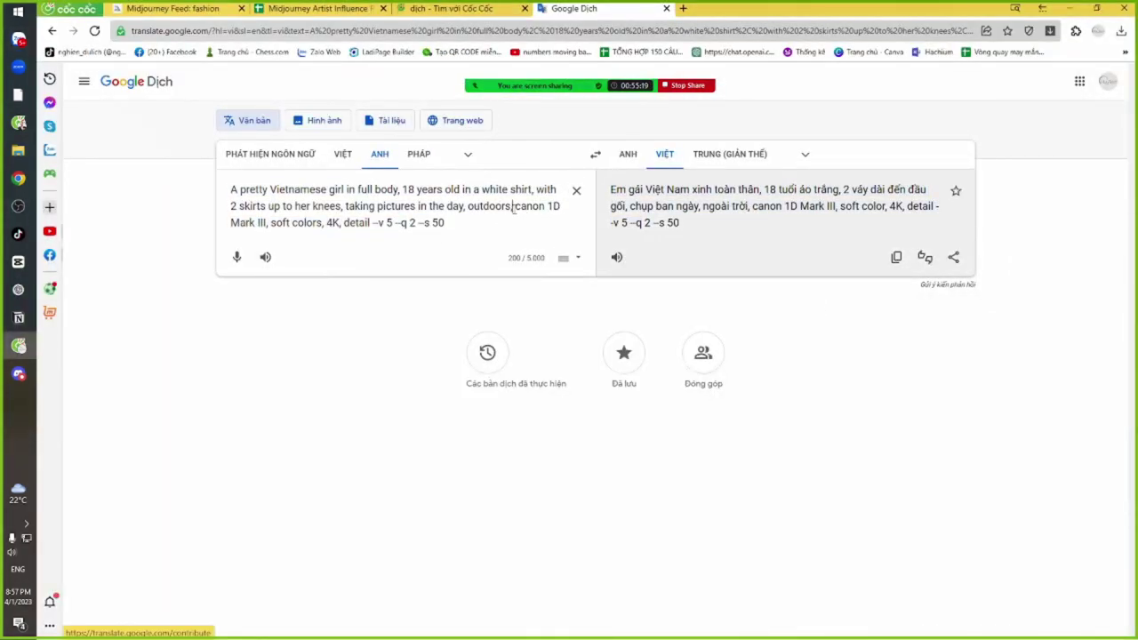
click(513, 206)
text(photo)
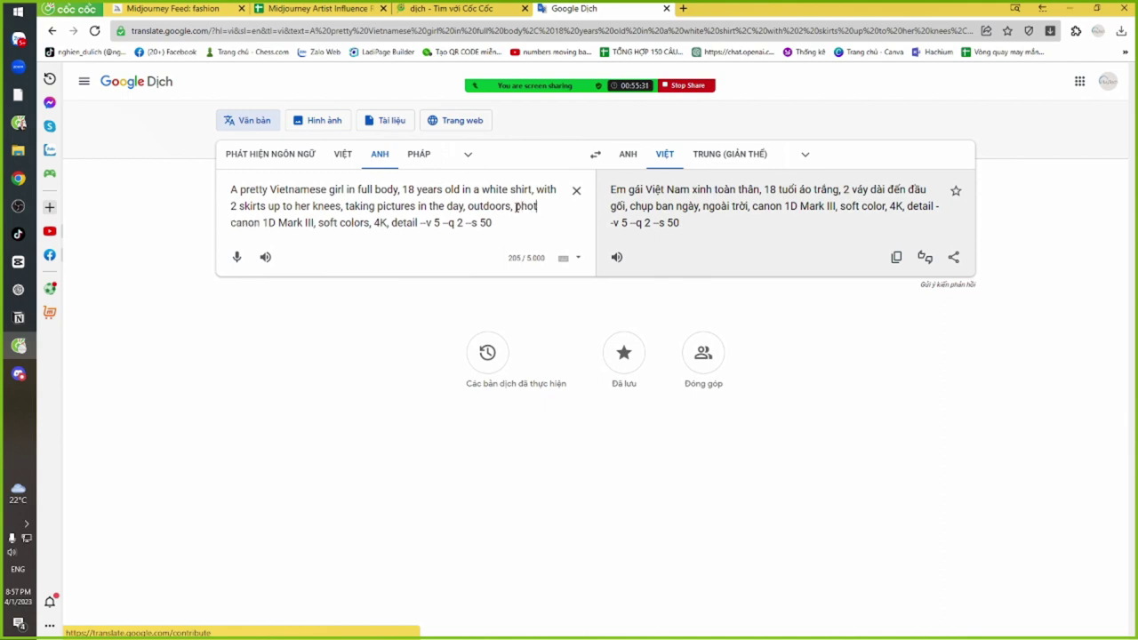
text(ristic)
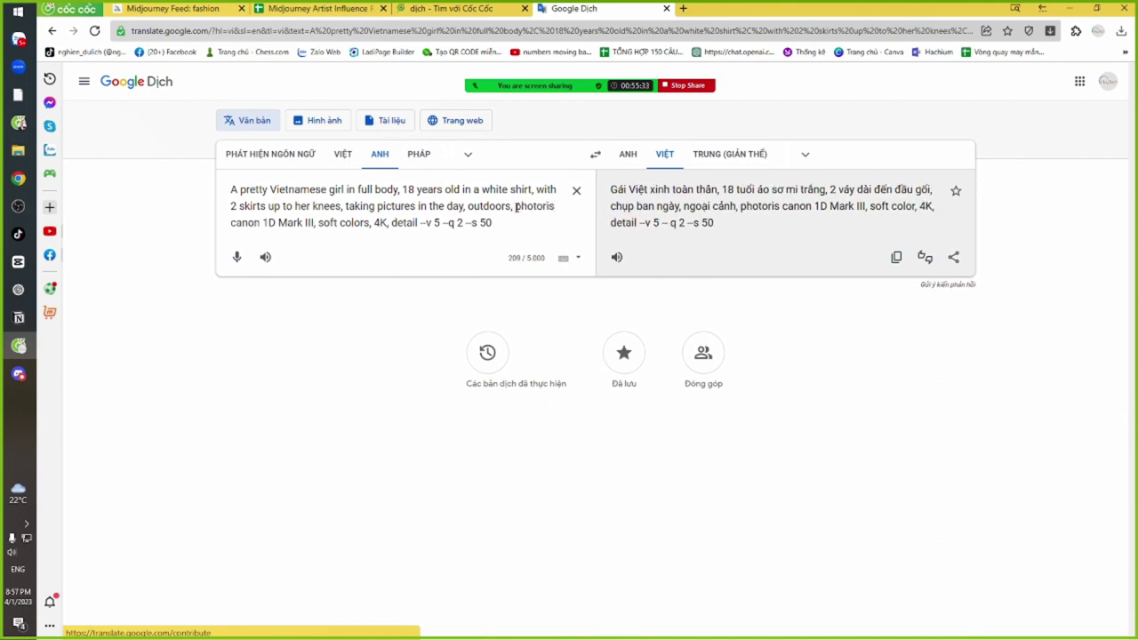
text(,)
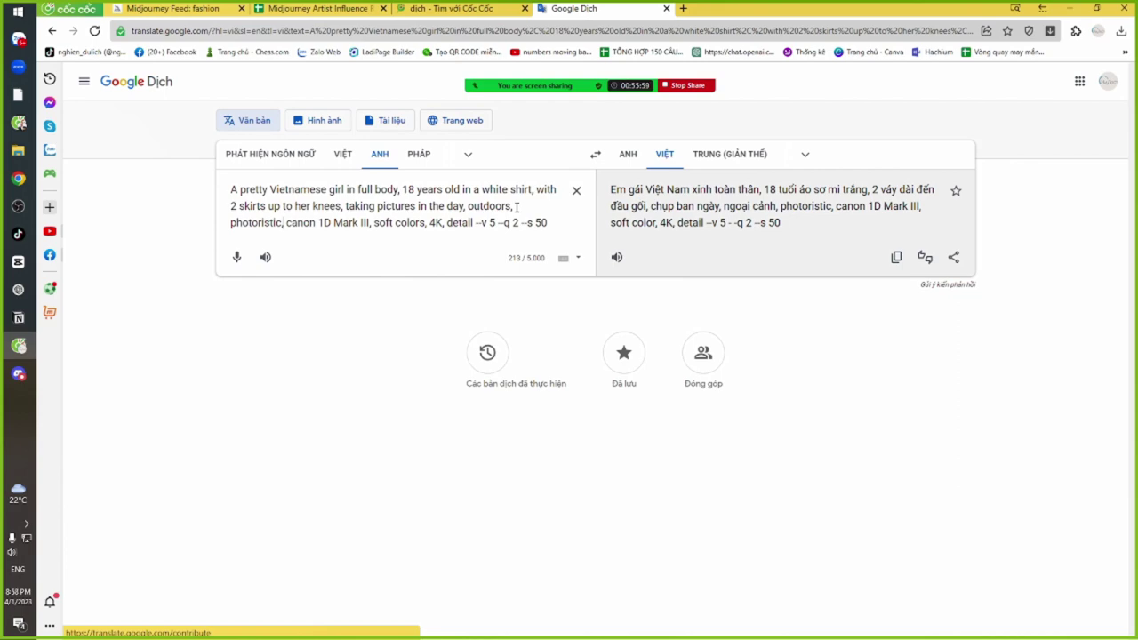
Find and select the student's street-dress prompt in the Zalo group chat
key(alt+Tab)
scroll(435, 215, down, 4)
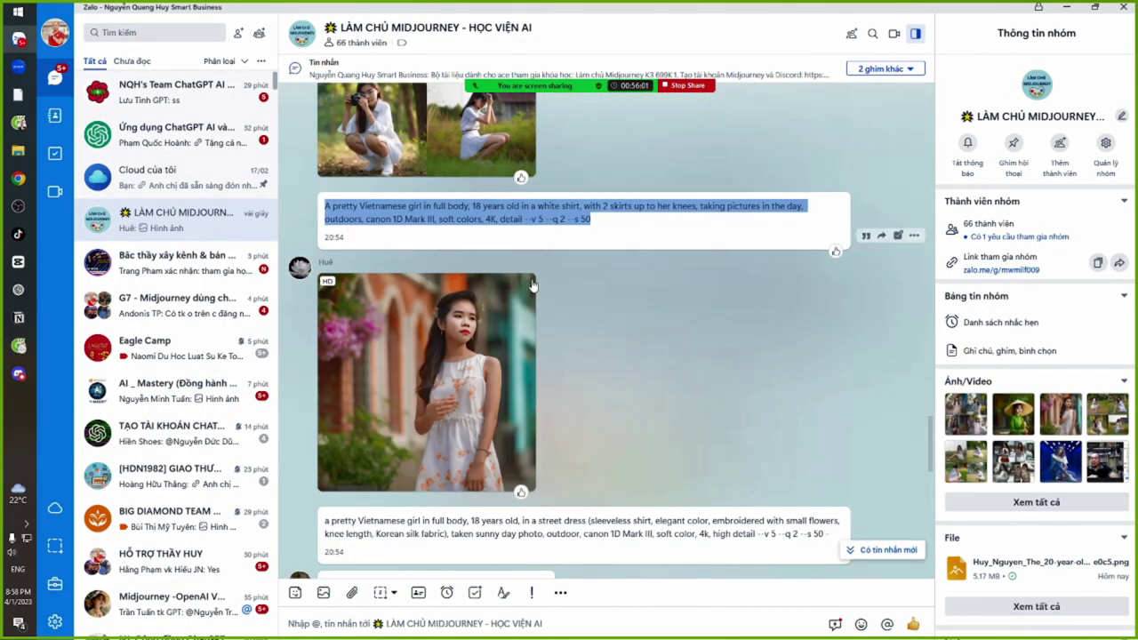
click(435, 215)
scroll(389, 364, down, 3)
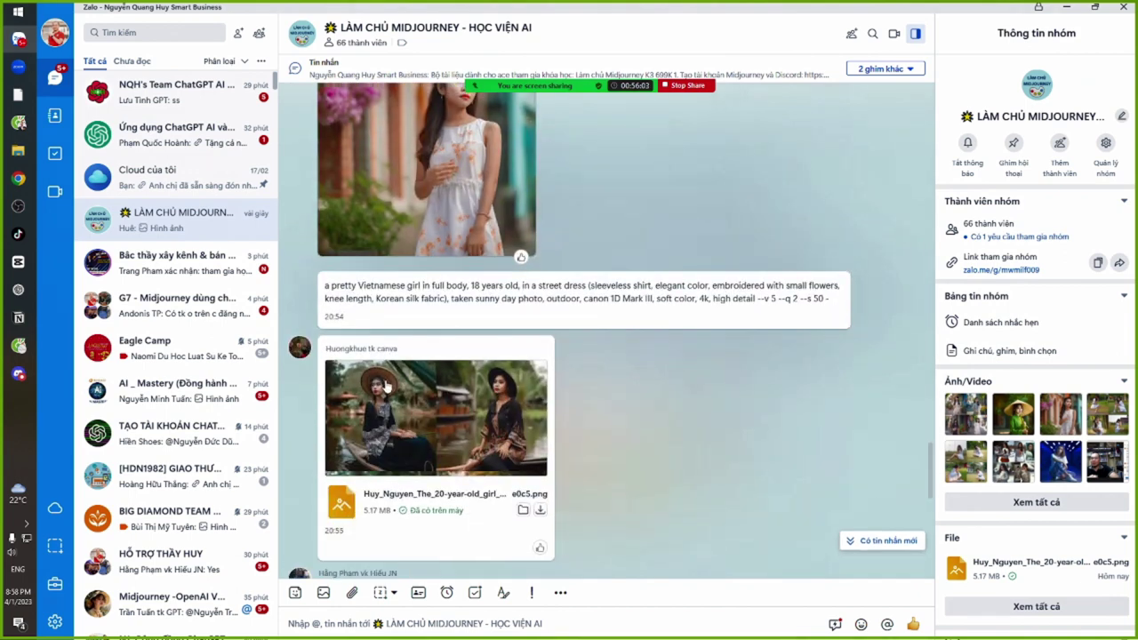
scroll(385, 396, up, 2)
scroll(385, 395, up, 1)
drag(324, 461, 819, 469)
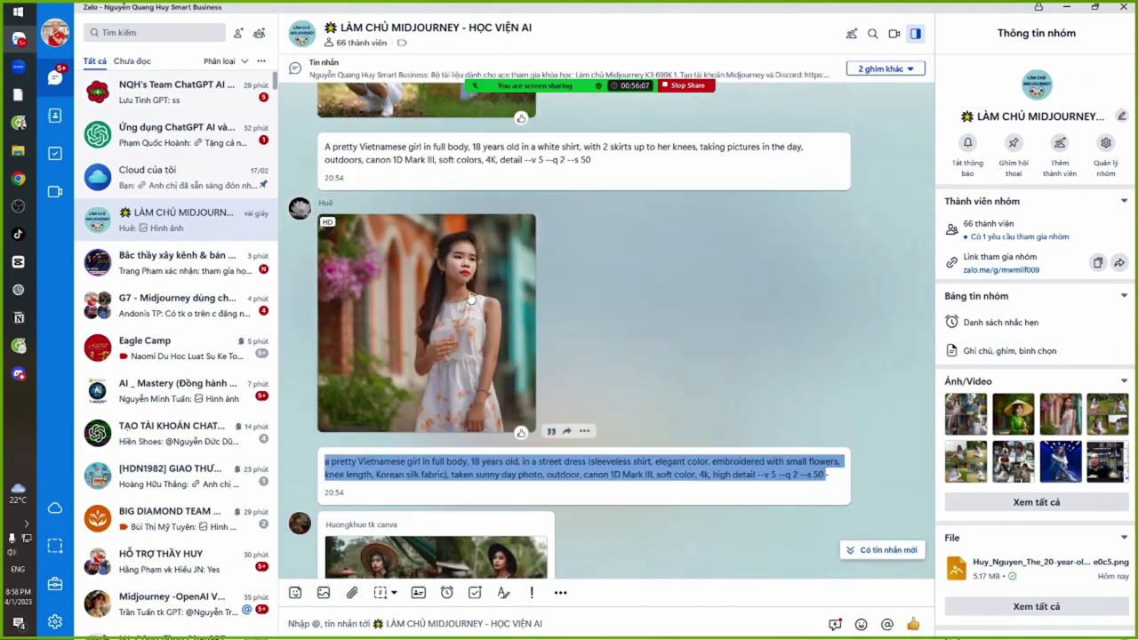
Replace the Google Translate source text with the street-dress prompt
key(alt+Tab)
key(ctrl+a)
key(ctrl+v)
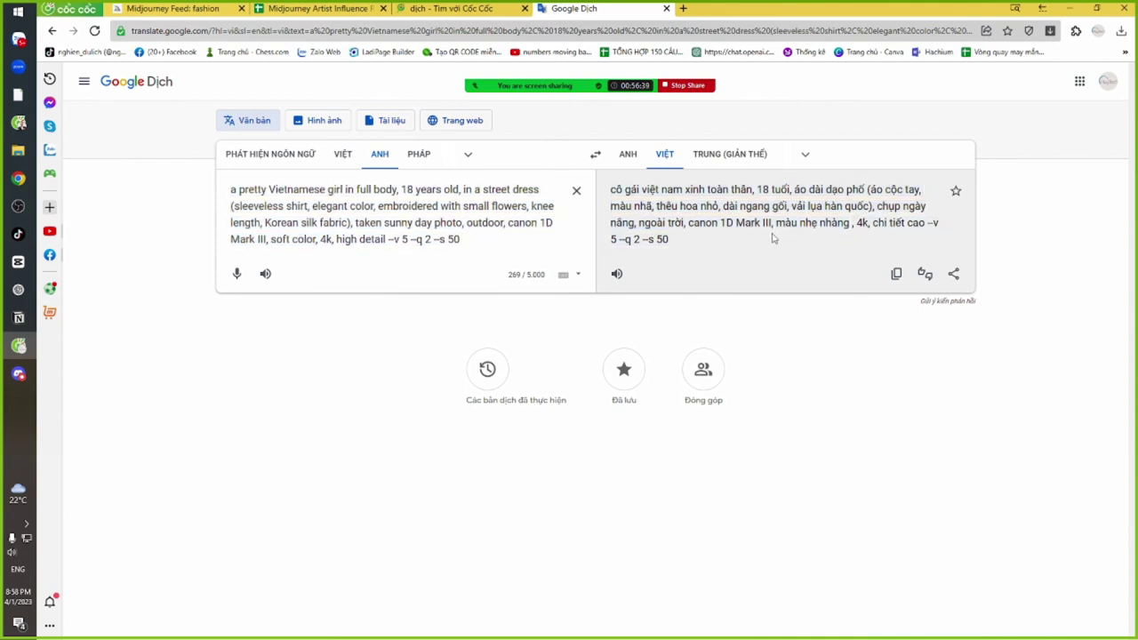
View the floral-dress girl photo full-size in Zalo
key(alt+Tab)
click(464, 289)
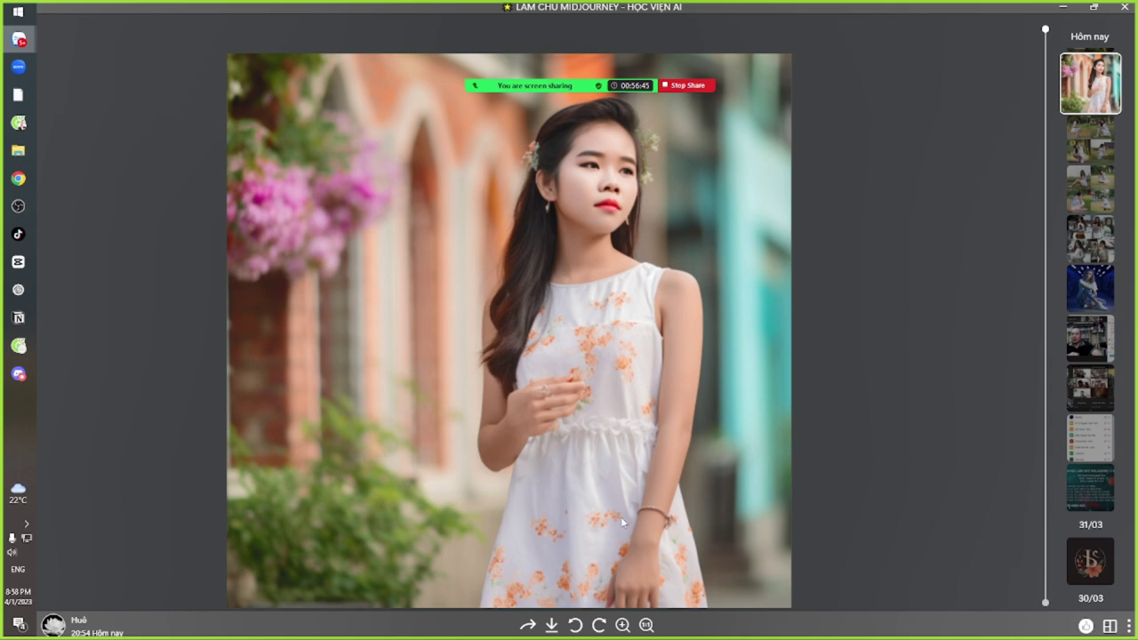
scroll(619, 311, down, 1)
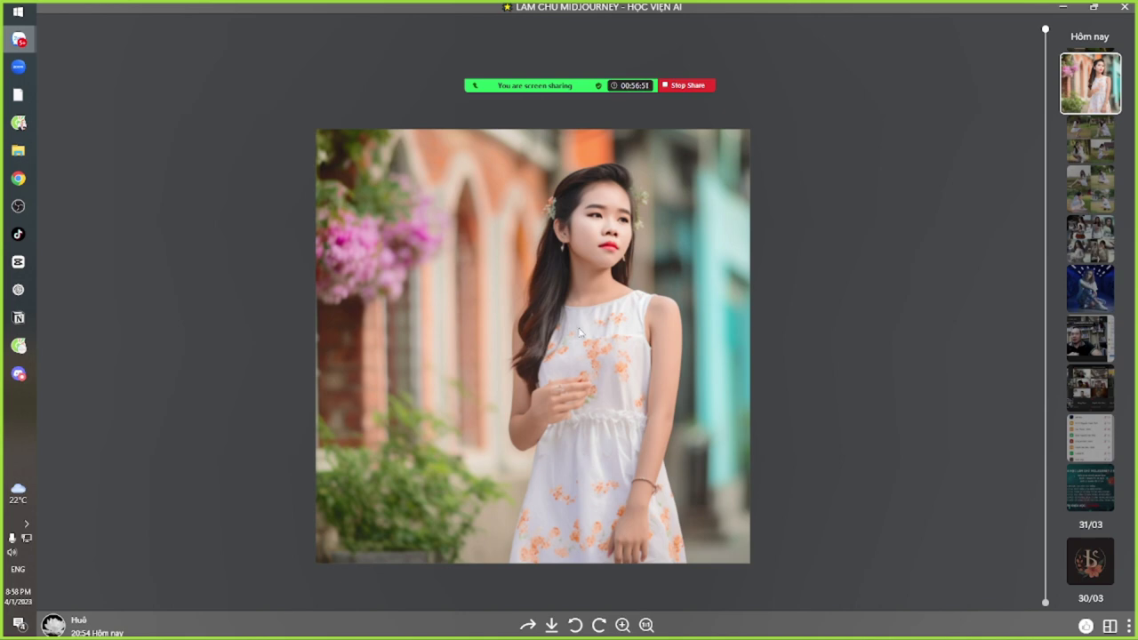
key(Escape)
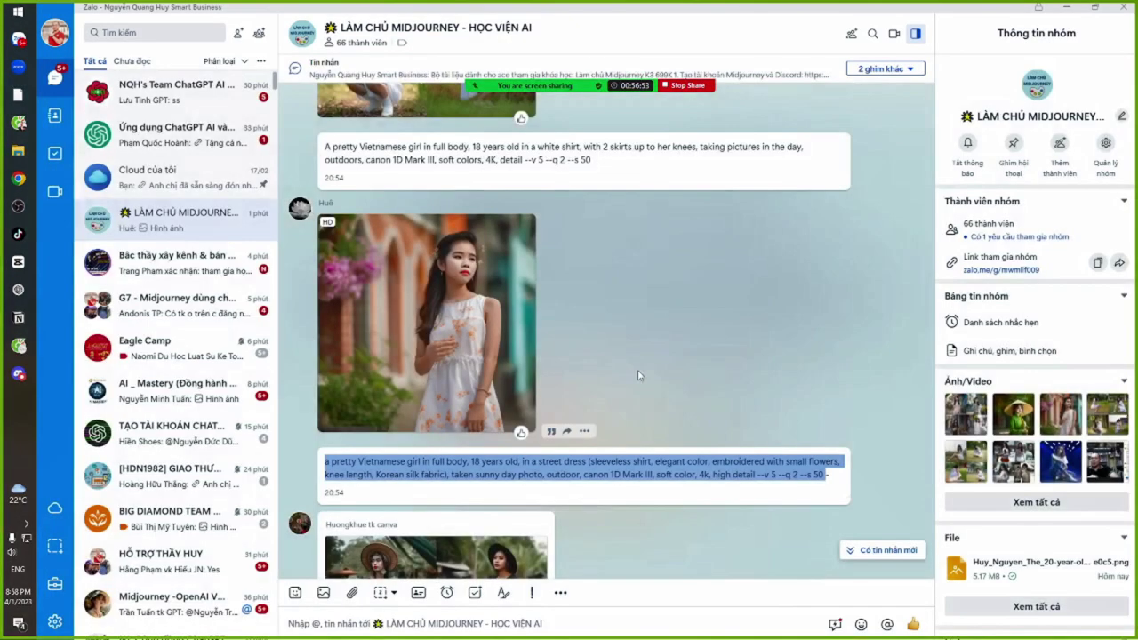
View the four boat photos full-size in the photo viewer
scroll(641, 384, down, 2)
scroll(640, 377, down, 2)
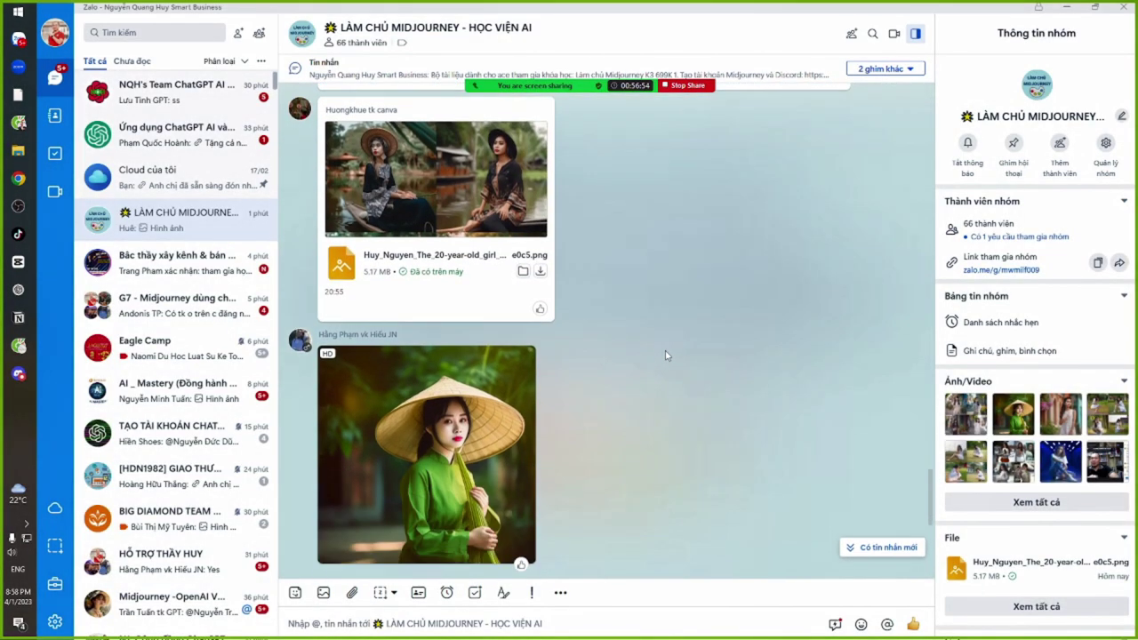
click(473, 175)
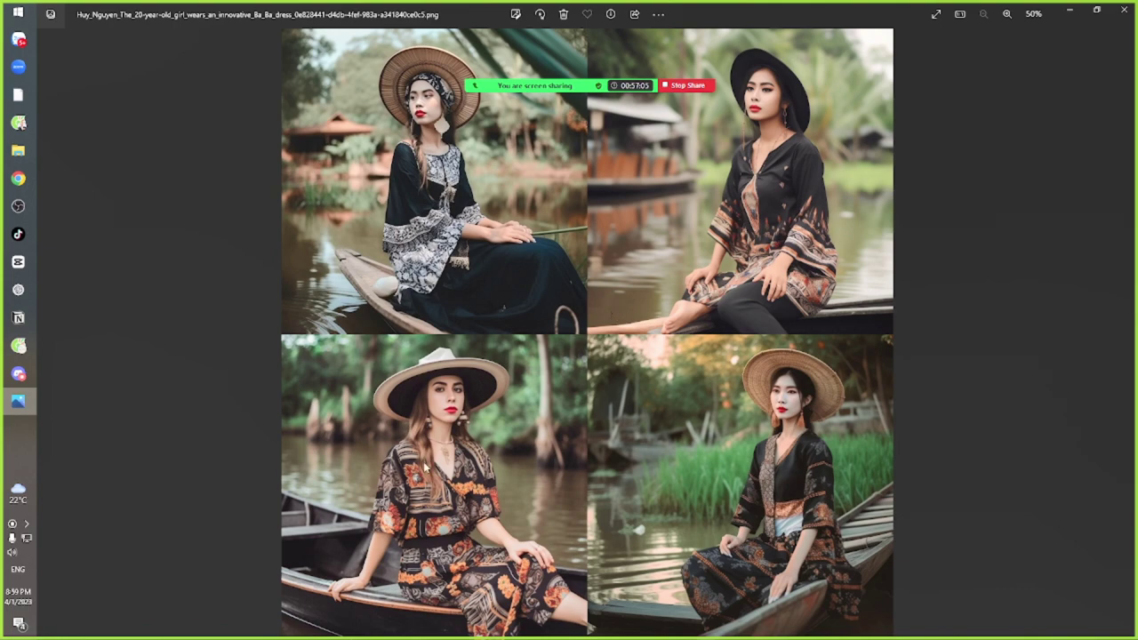
scroll(427, 302, up, 5)
scroll(389, 327, down, 5)
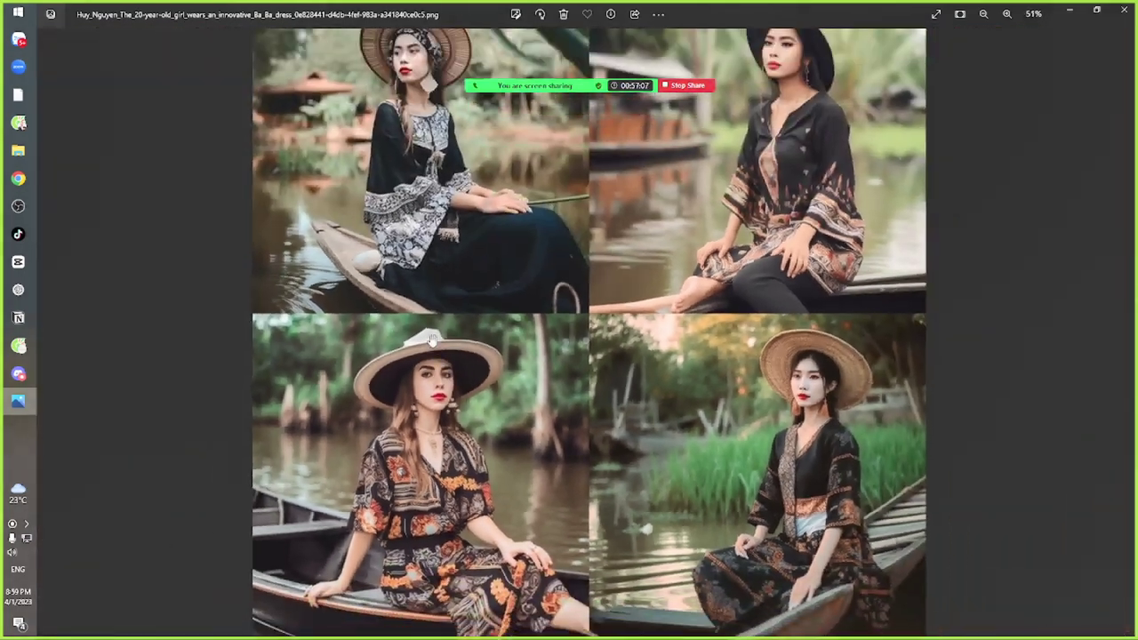
click(1121, 14)
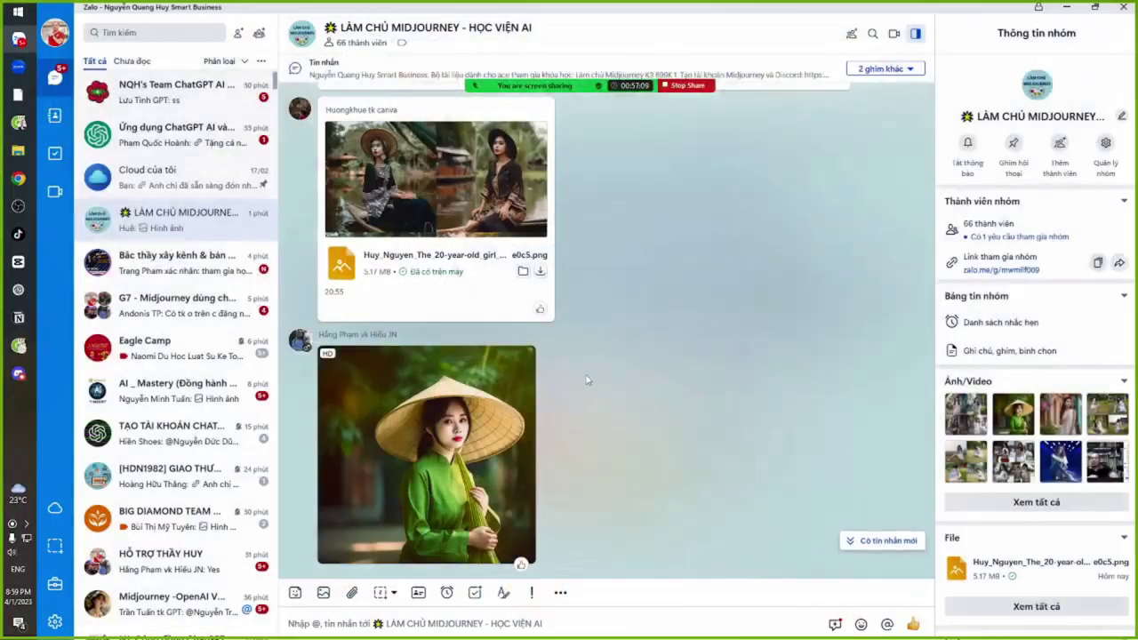
View the green áo dài photo, then select its conical-hat prompt text
scroll(474, 352, down, 3)
scroll(474, 352, up, 1)
scroll(473, 352, up, 2)
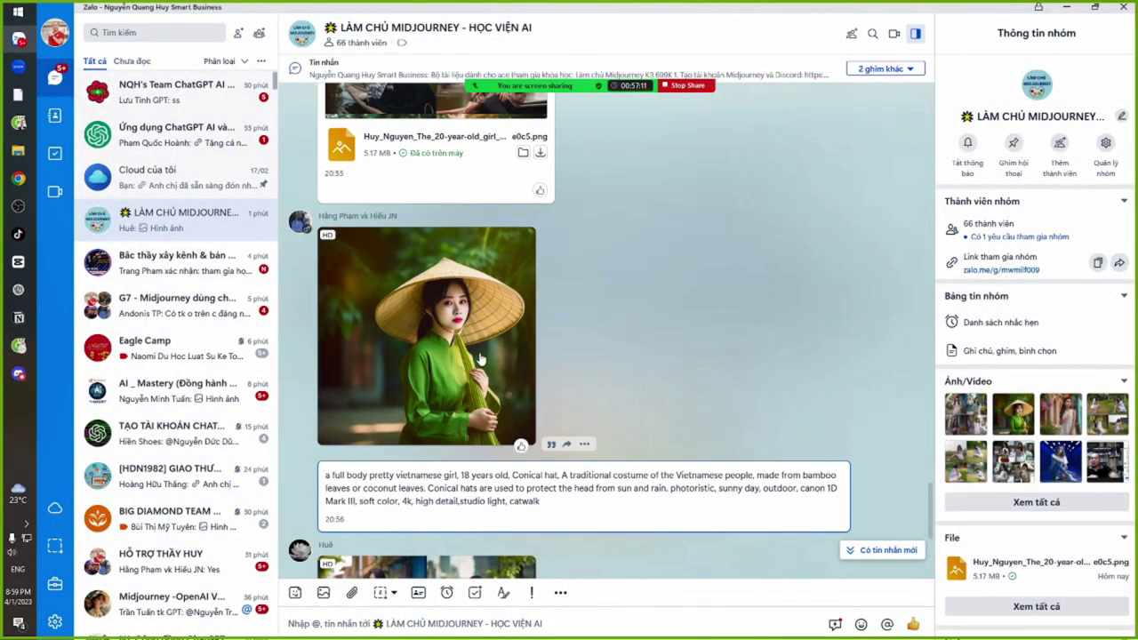
click(452, 360)
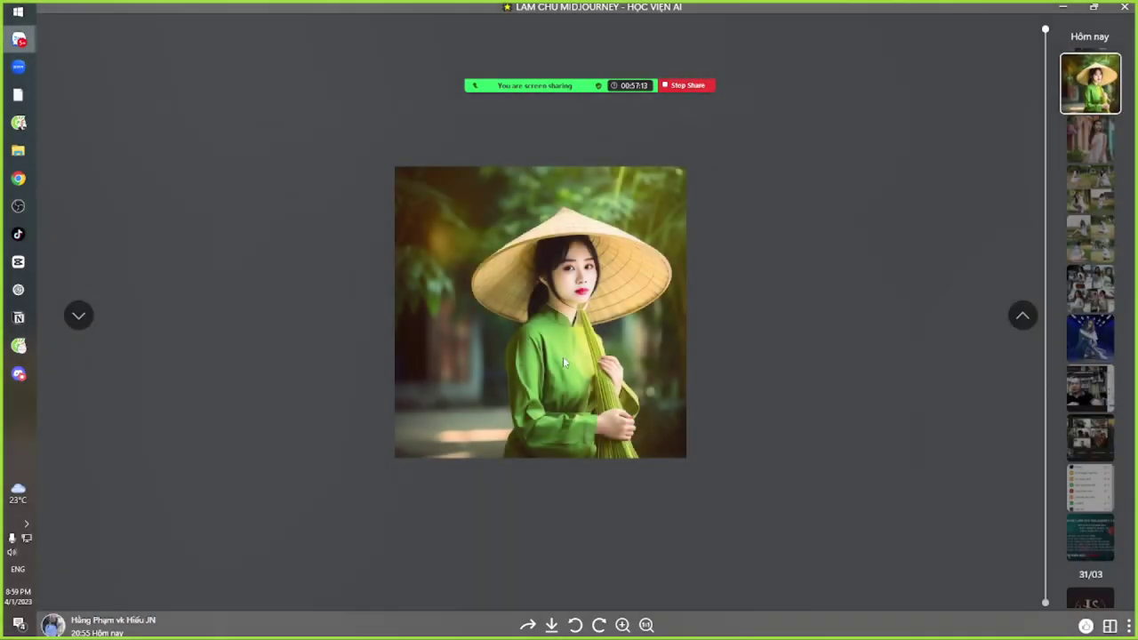
key(Escape)
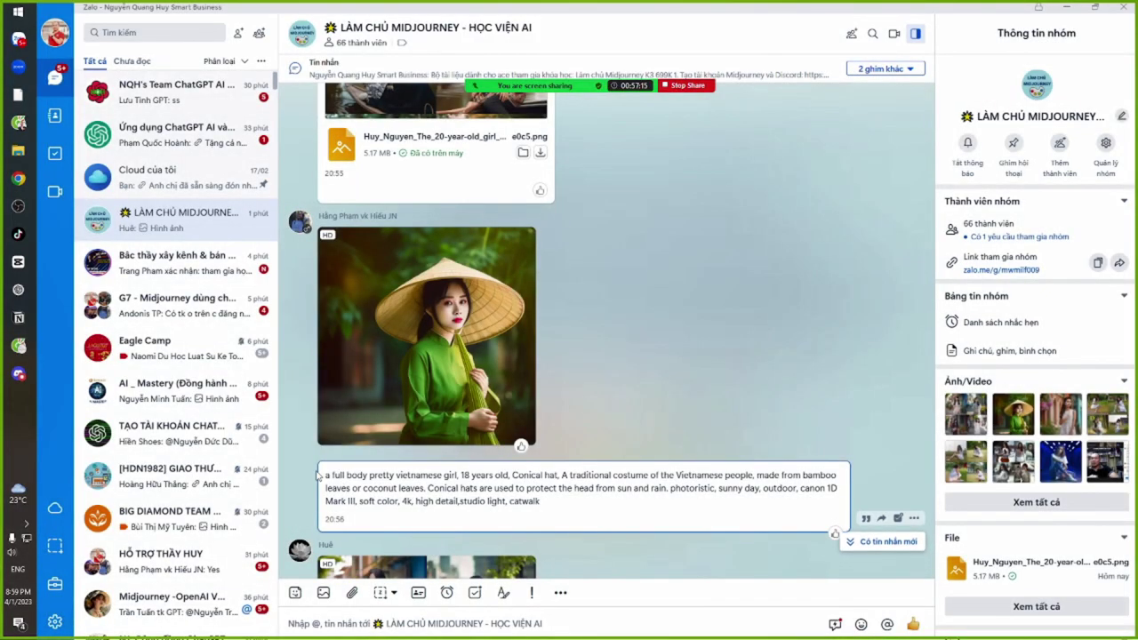
drag(544, 503, 327, 477)
key(ctrl+c)
key(alt+Tab)
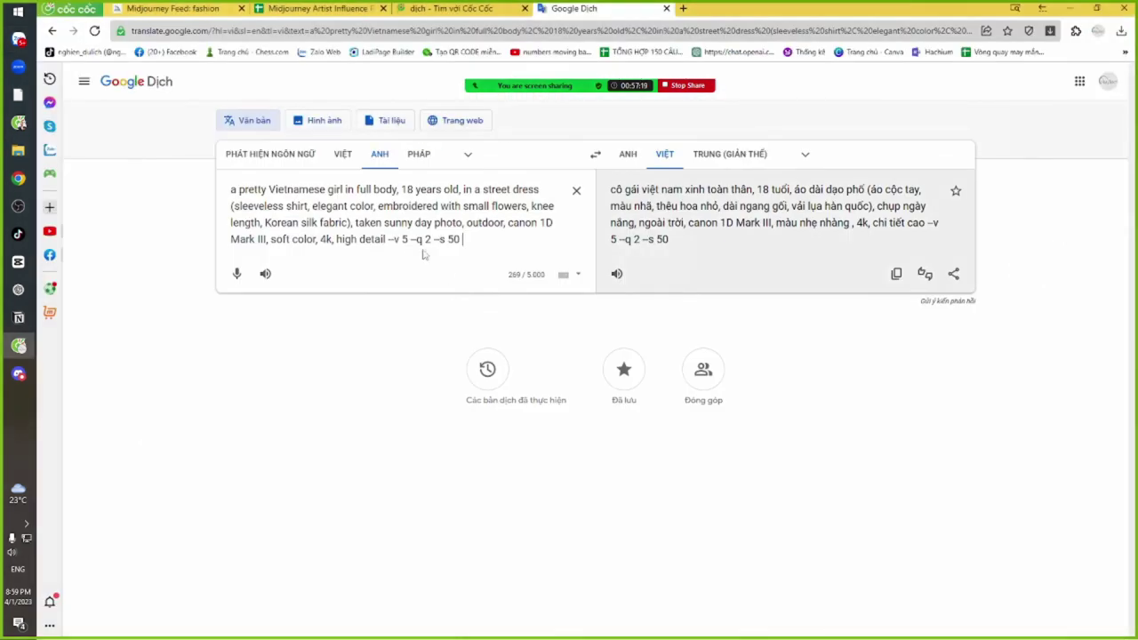
Paste the conical-hat prompt into Google Translate and highlight its closing 'studio light, catwalk' words
key(ctrl+a)
key(ctrl+v)
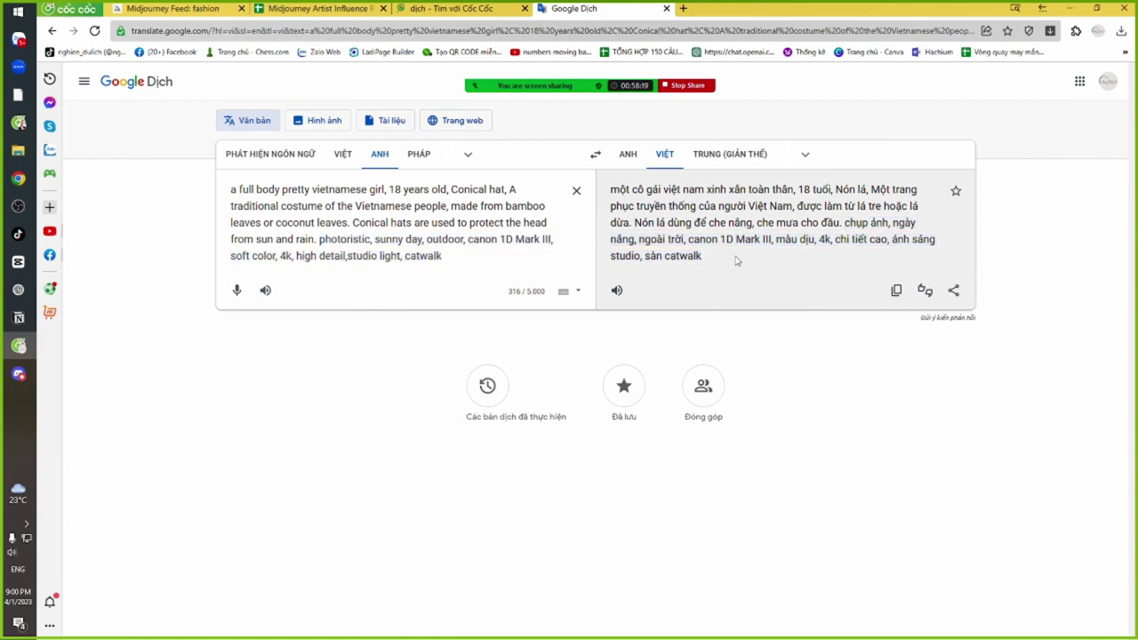
drag(346, 255, 452, 255)
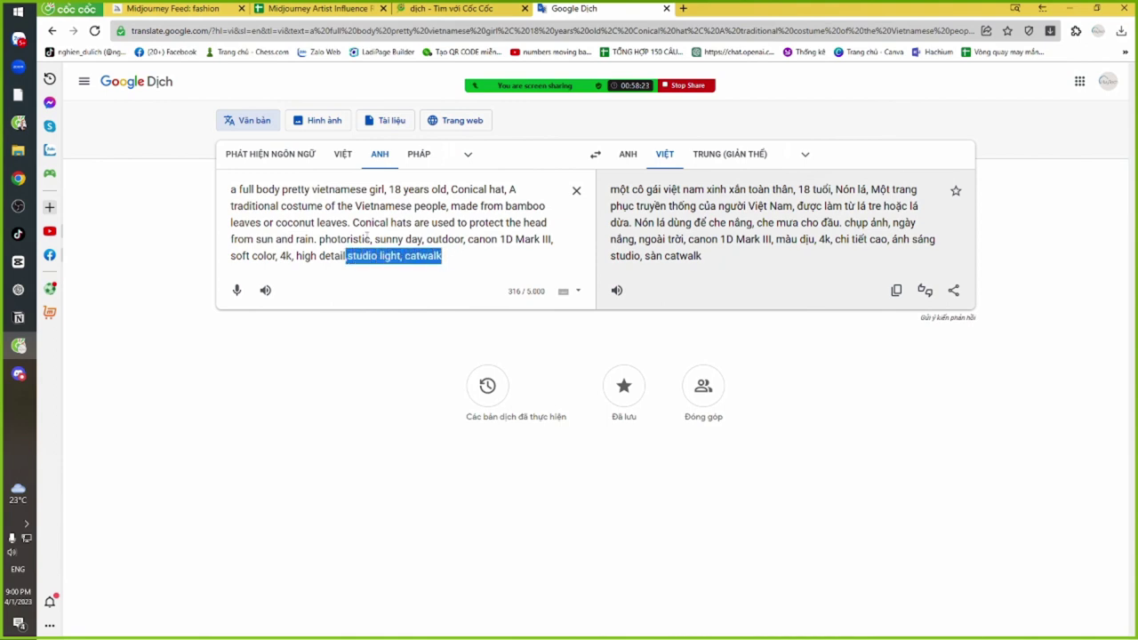
click(460, 257)
mouse_move(458, 257)
mouse_down()
mouse_move(347, 257)
mouse_move(464, 258)
mouse_up()
click(373, 258)
click(455, 257)
click(465, 258)
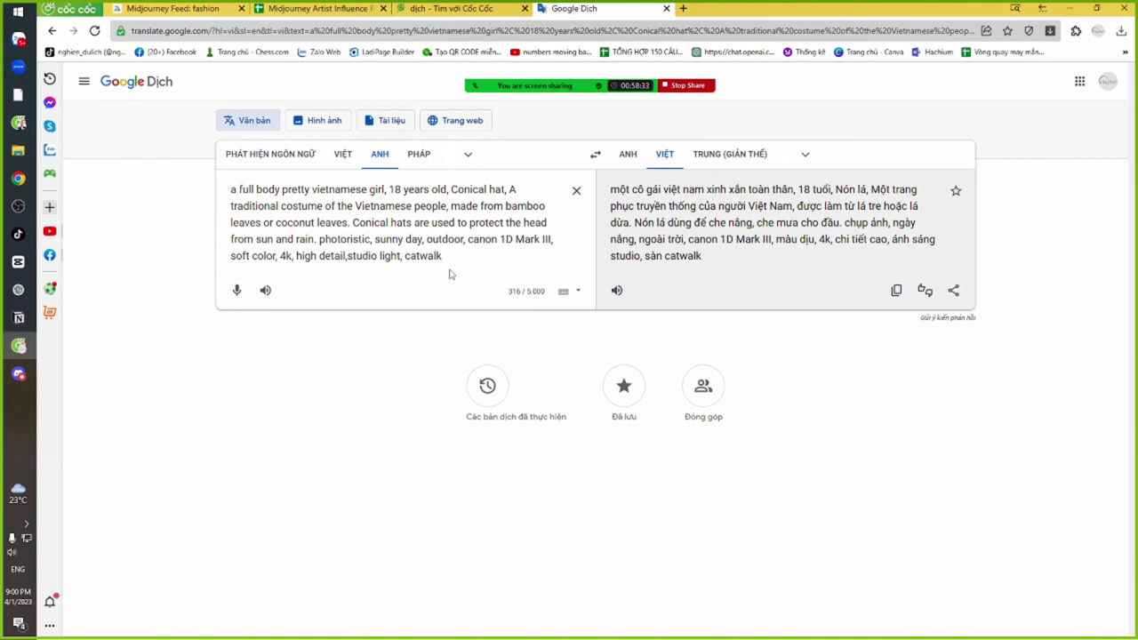
drag(346, 257, 460, 254)
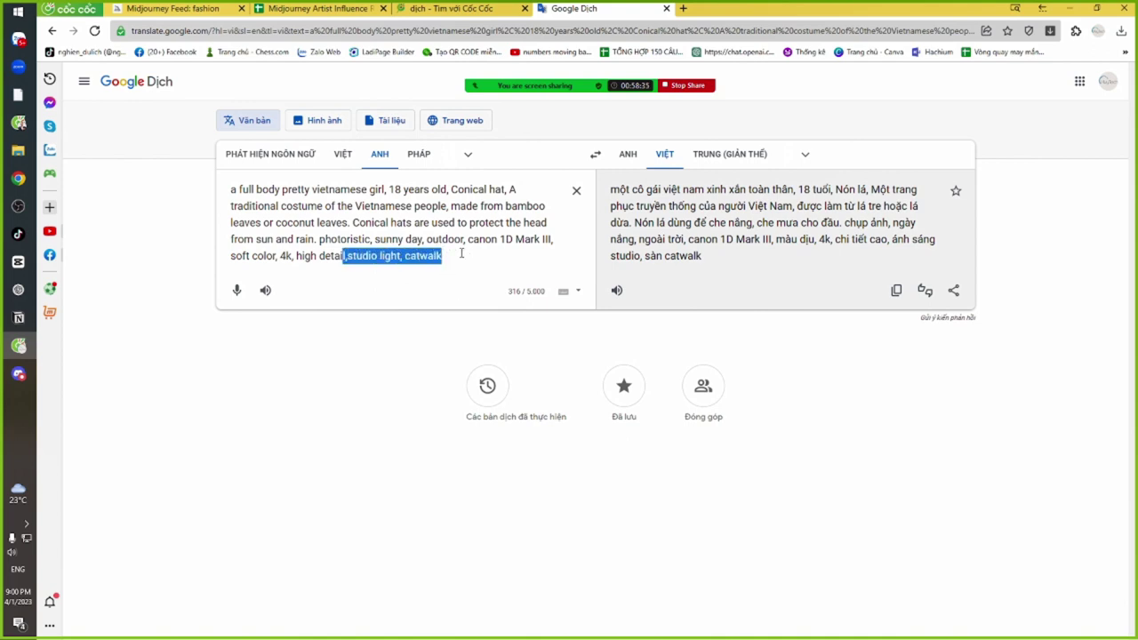
click(460, 256)
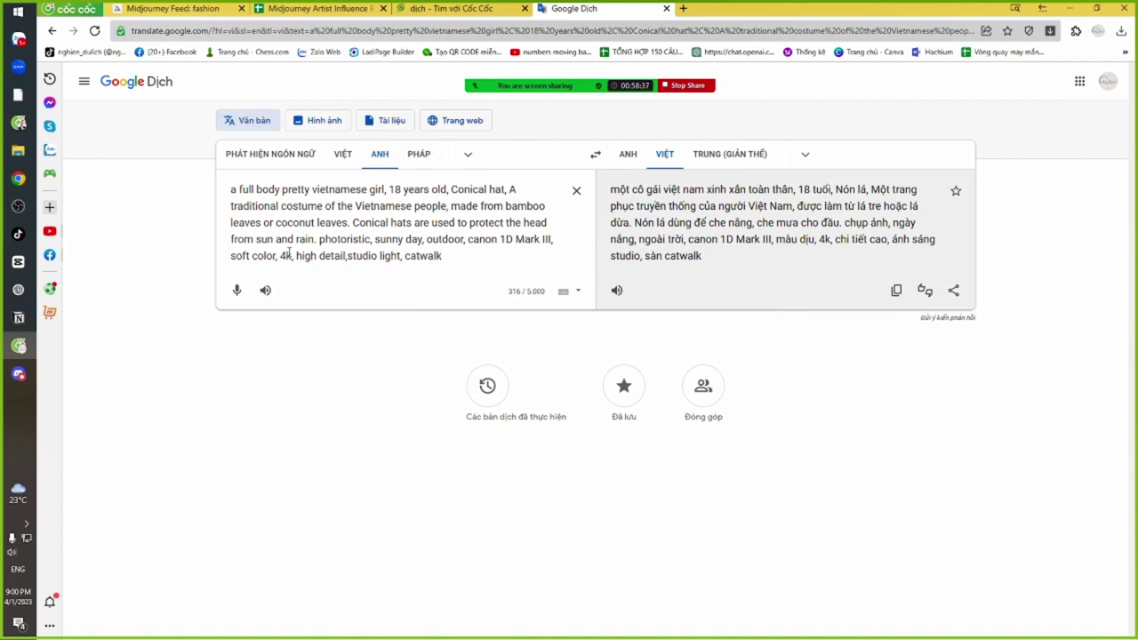
drag(288, 253, 430, 252)
click(460, 254)
Open the four-picture floral-dress city-street grid full-size in Zalo's photo viewer
key(alt+Tab)
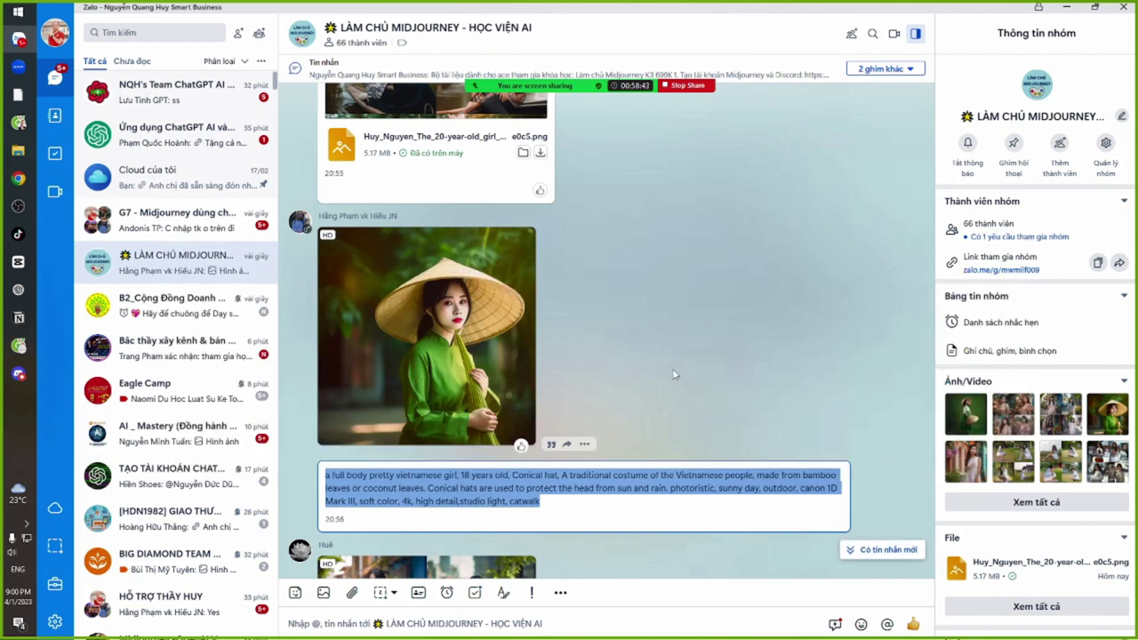
scroll(660, 391, down, 4)
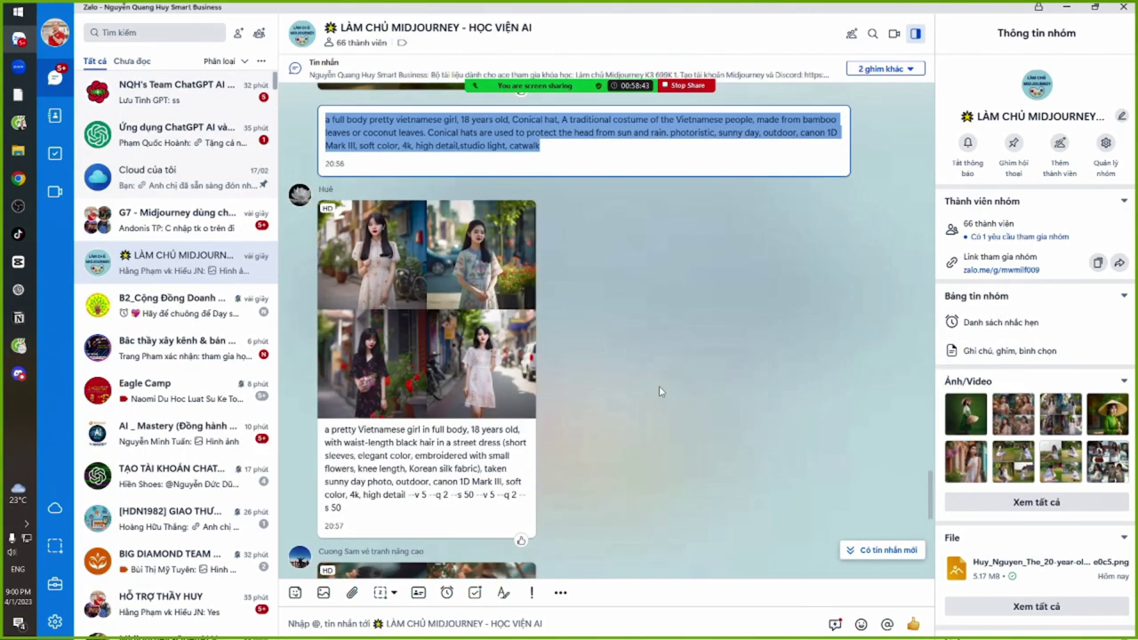
click(363, 307)
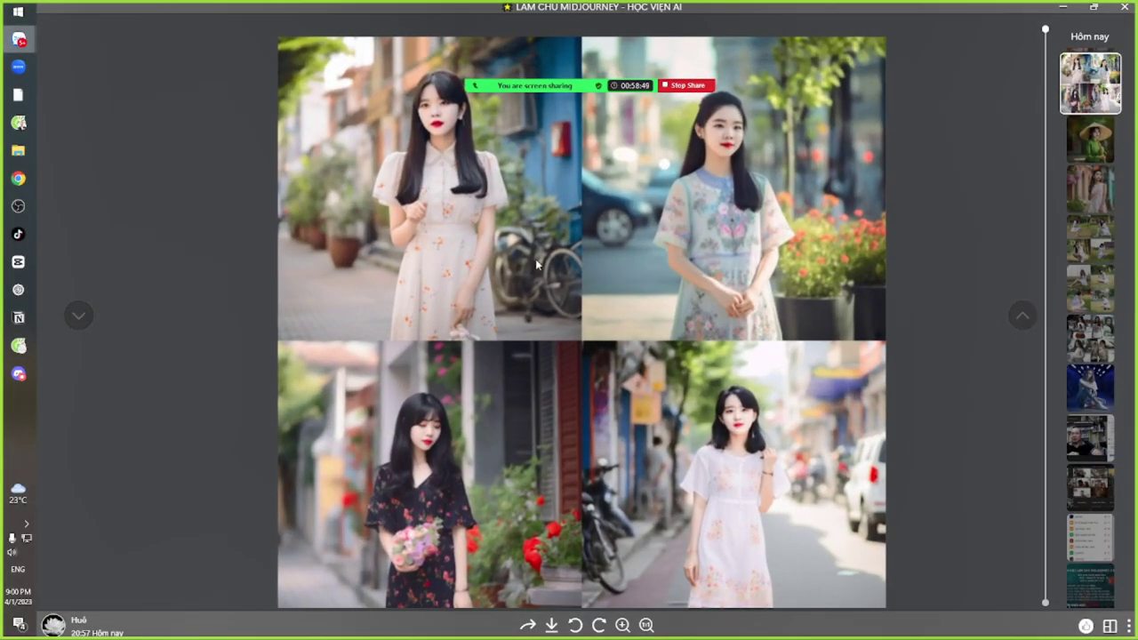
scroll(586, 273, down, 2)
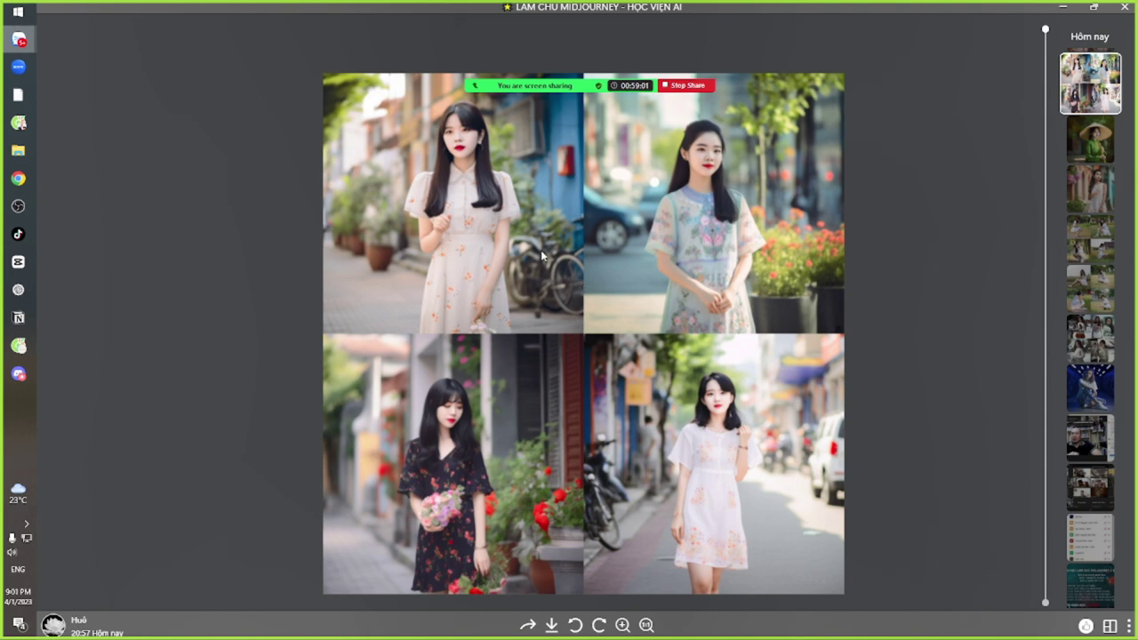
key(alt+Tab)
key(Tab)
key(Tab)
key(Tab)
key(Tab)
key(Tab)
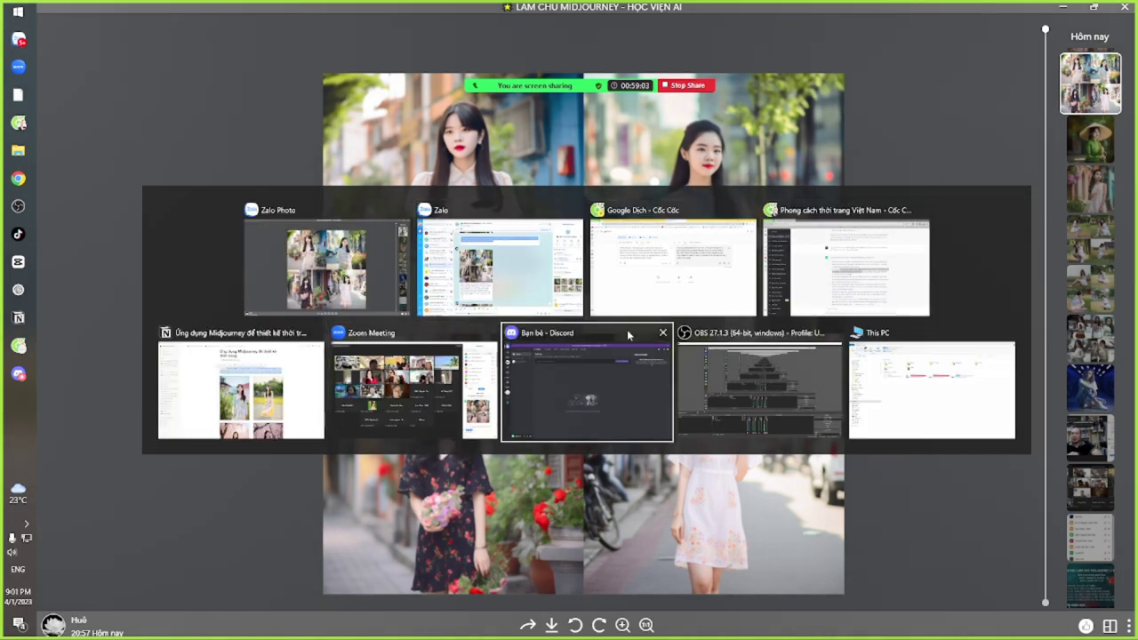
Reroll the yellow-flight-jacket boy image grid in Discord's #chung channel
click(58, 268)
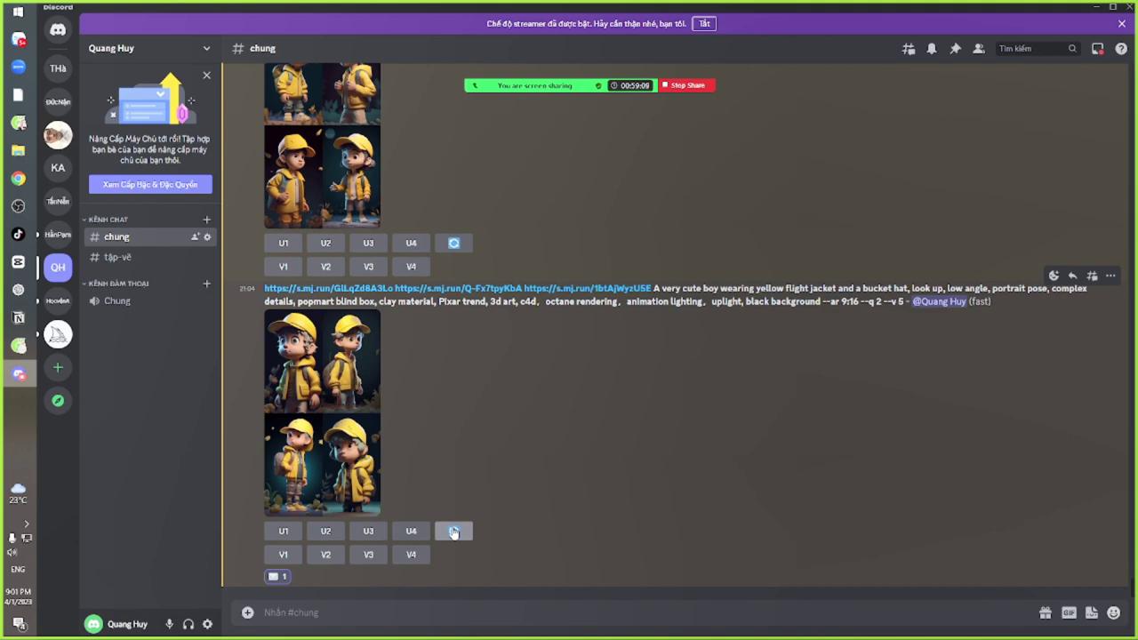
click(454, 532)
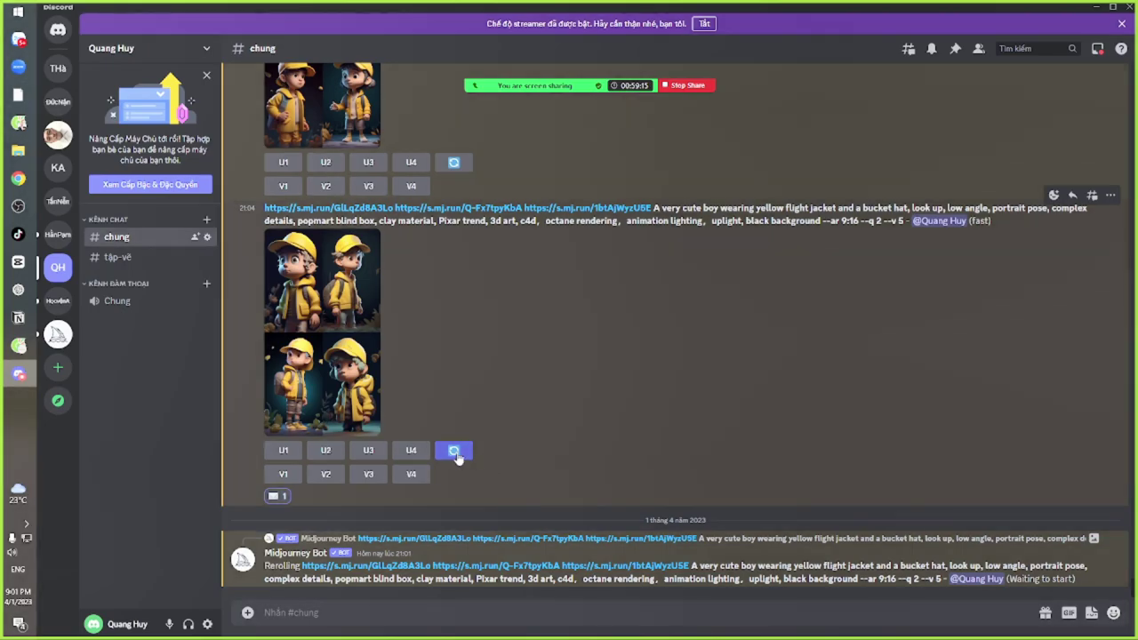
key(alt+Tab)
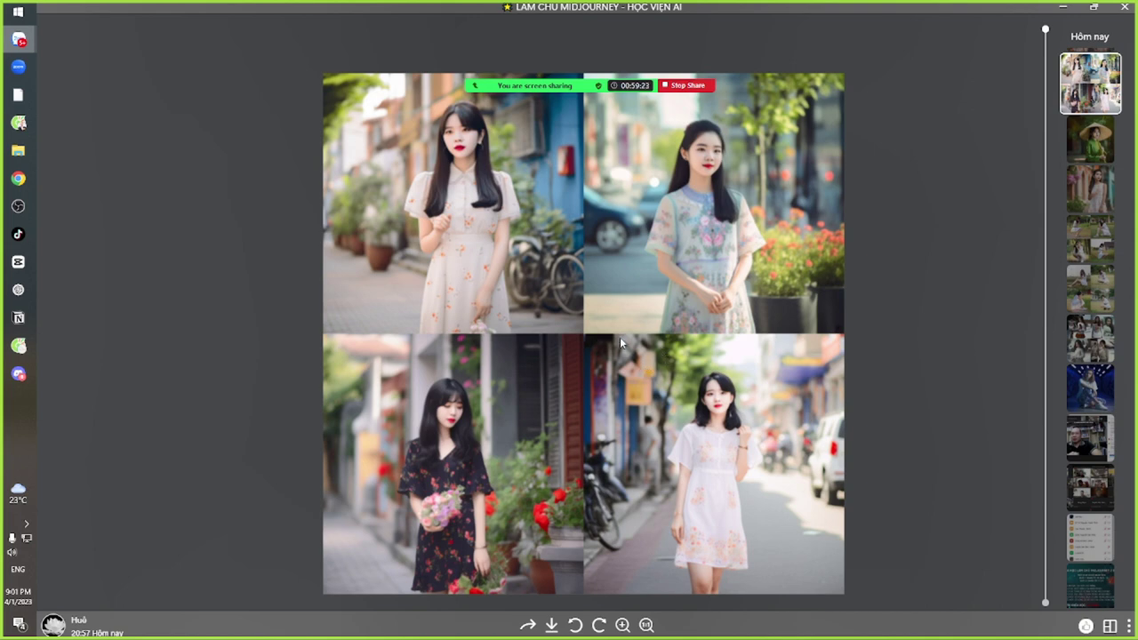
Check the queued reroll in Discord, then go back to the Zalo group chat
key(alt+Tab)
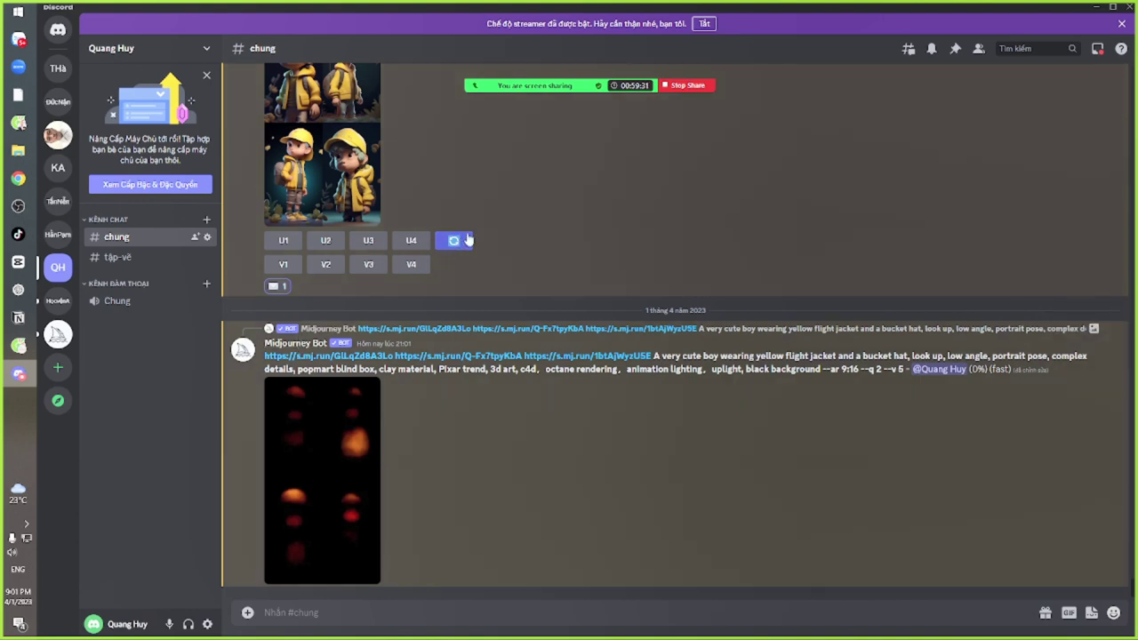
key(alt+Tab)
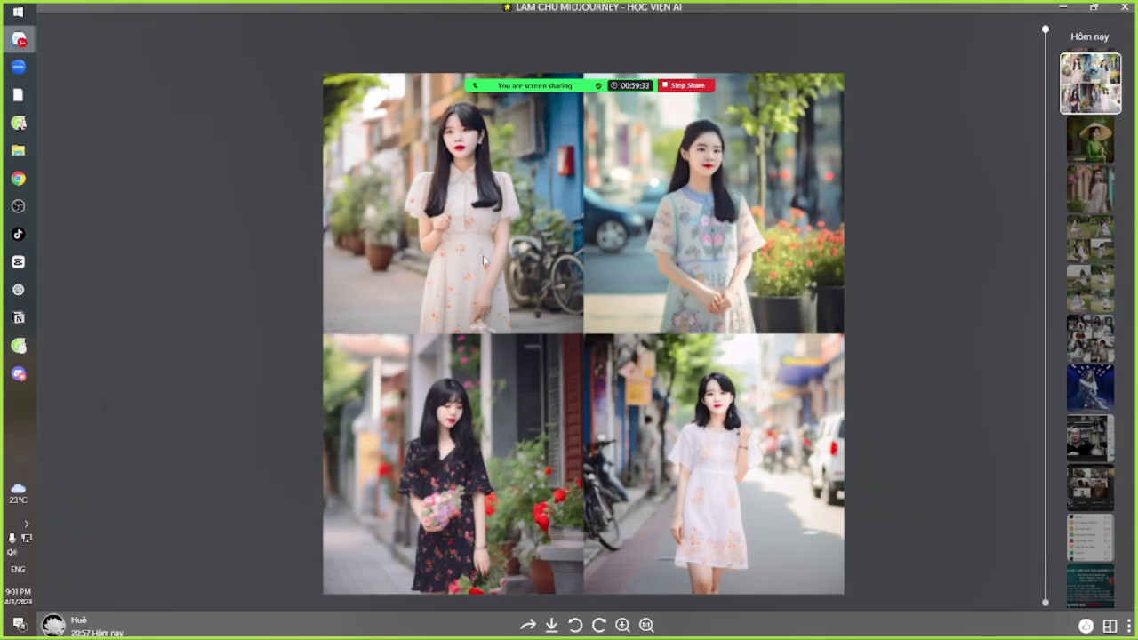
key(alt+Tab)
key(alt+Tab)
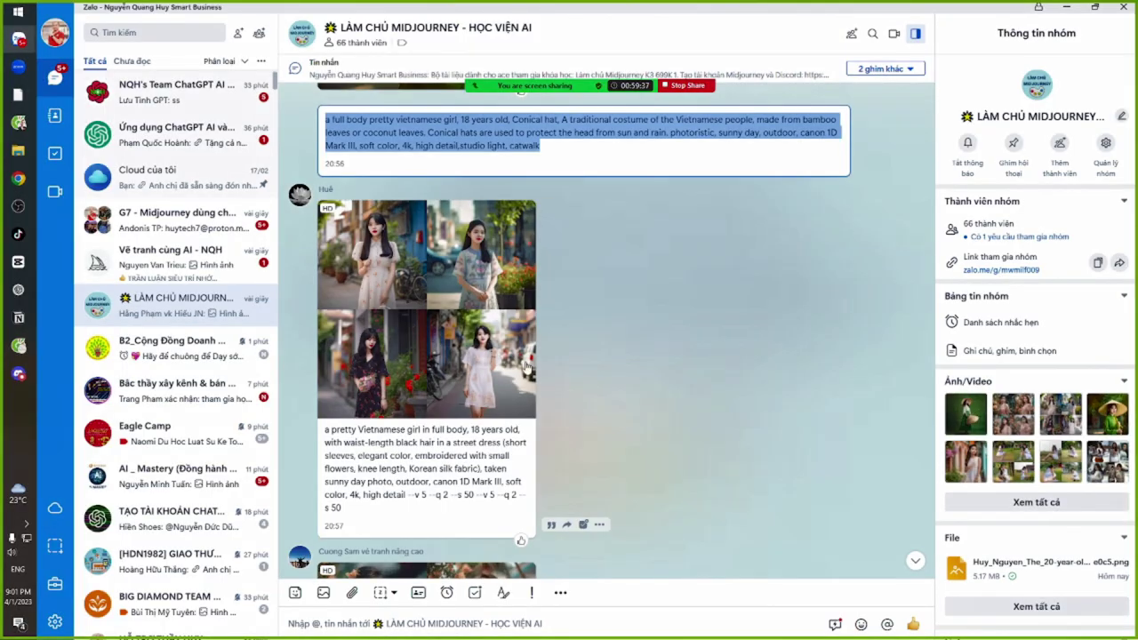
scroll(422, 325, down, 3)
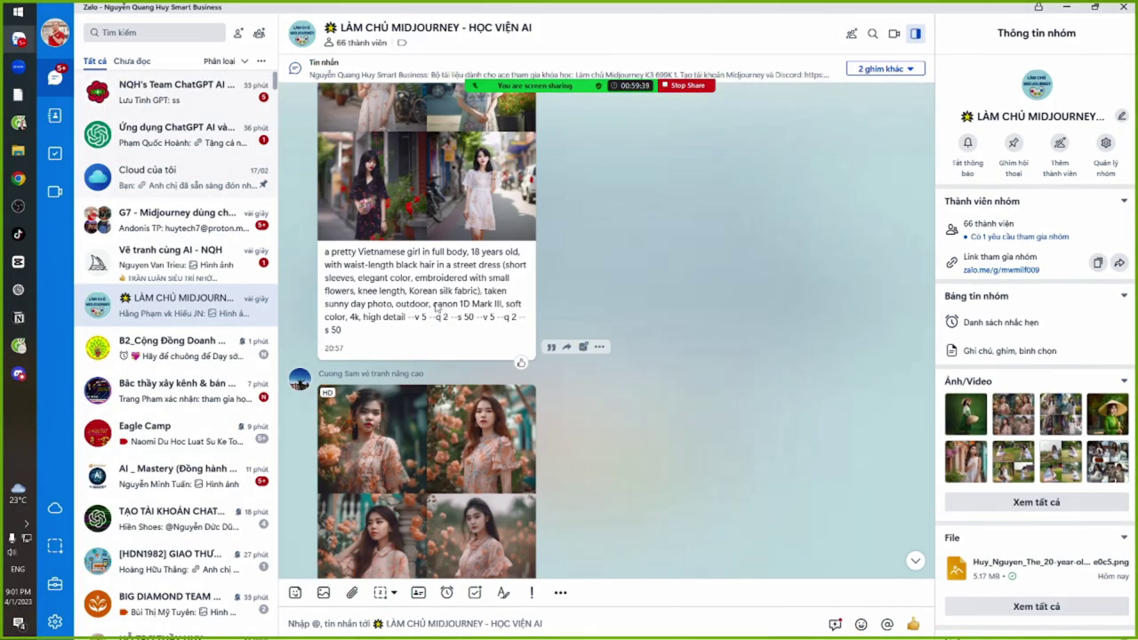
View the peach-flower portrait grid full-size, then select the prompt posted beneath it
scroll(591, 369, down, 4)
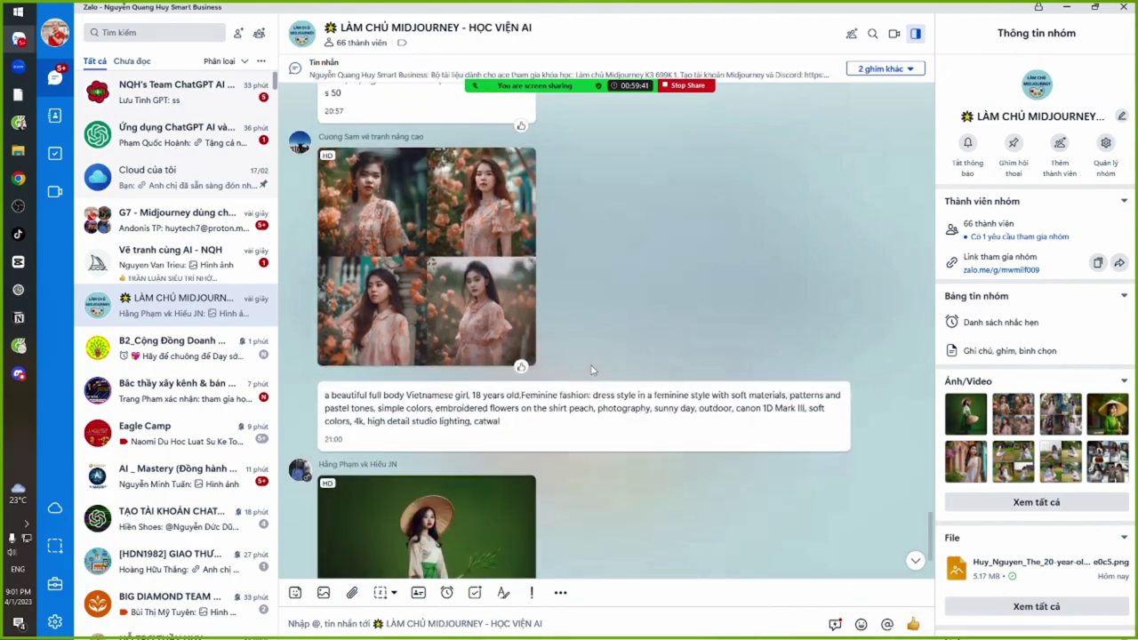
click(373, 293)
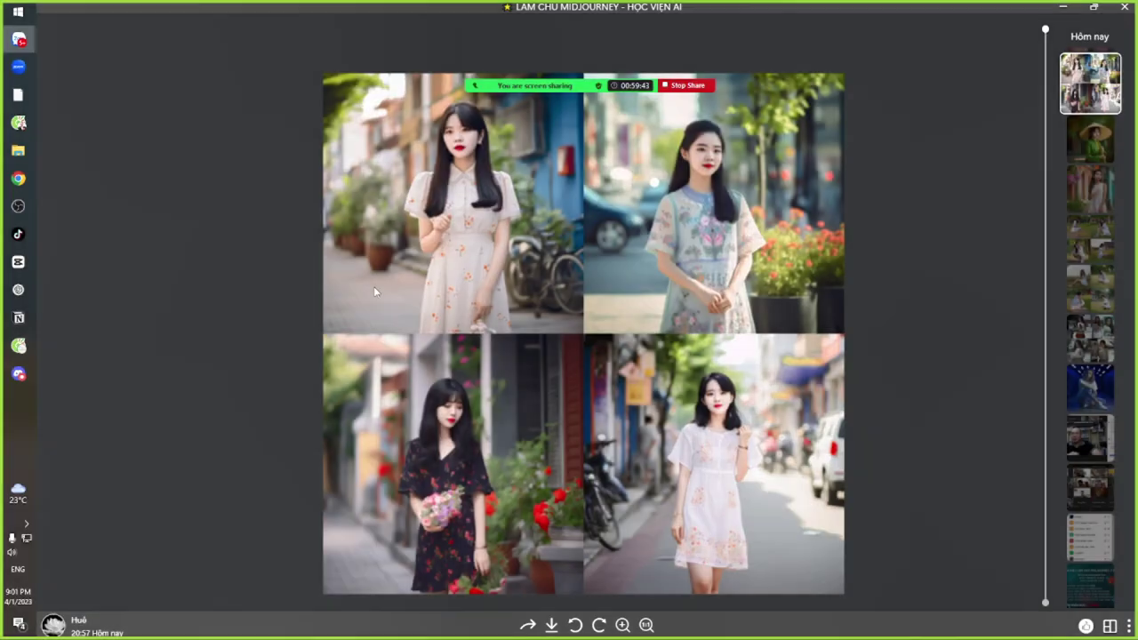
scroll(518, 226, up, 3)
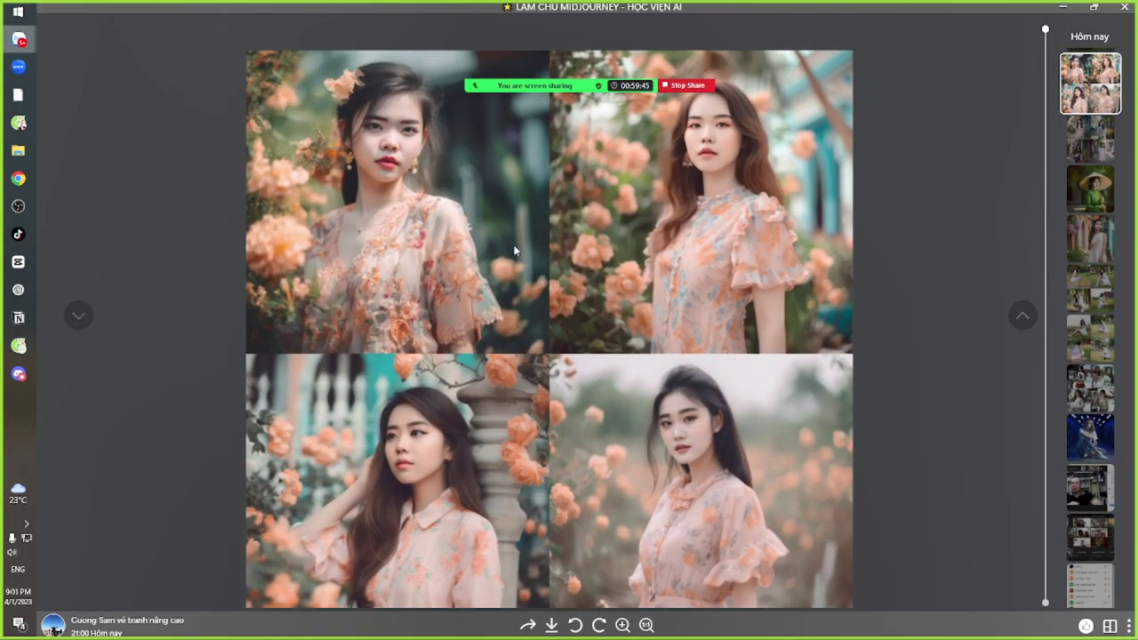
key(Escape)
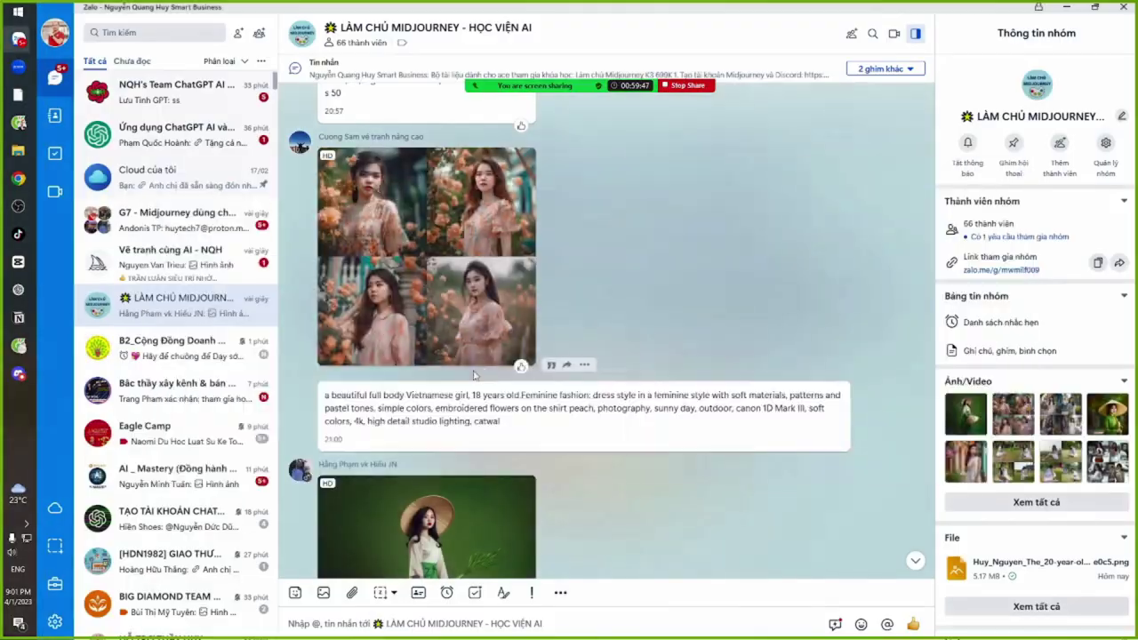
drag(327, 401, 508, 429)
key(ctrl+c)
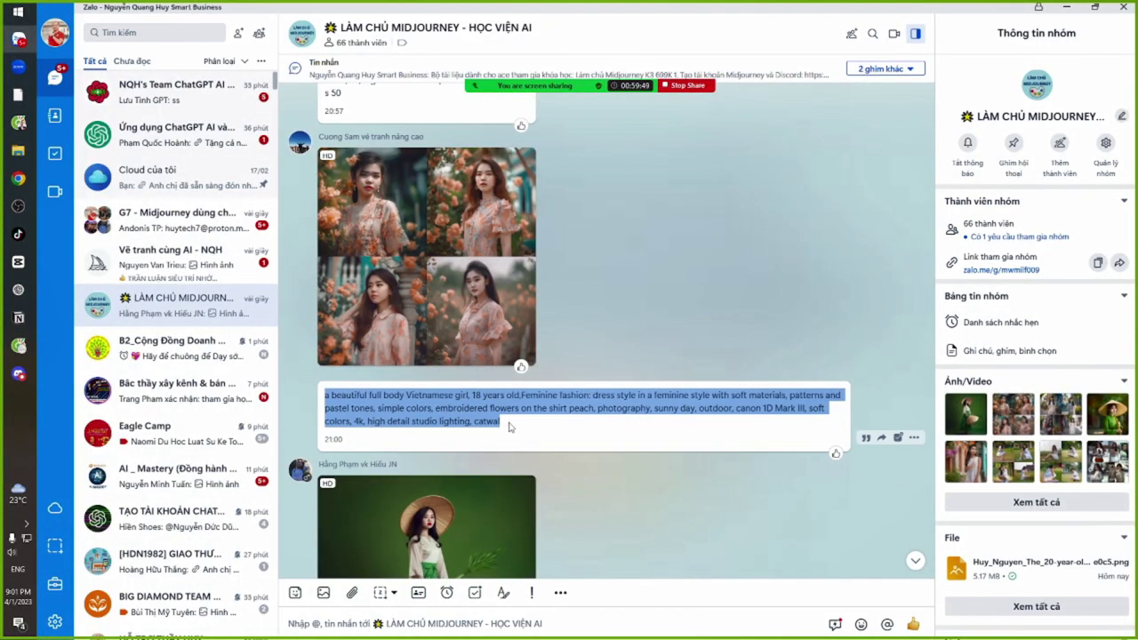
key(alt+Tab)
key(alt+Tab)
Paste the 'a beautiful full body Vietnamese girl' prompt into Google Translate and read its translation
key(ctrl+a)
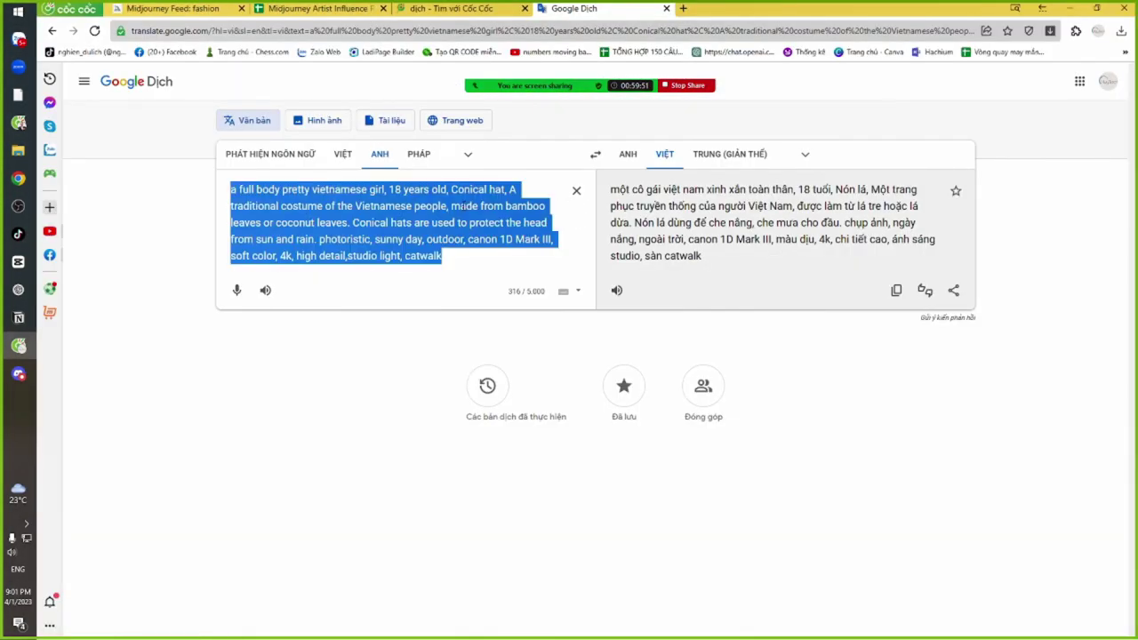
key(ctrl+v)
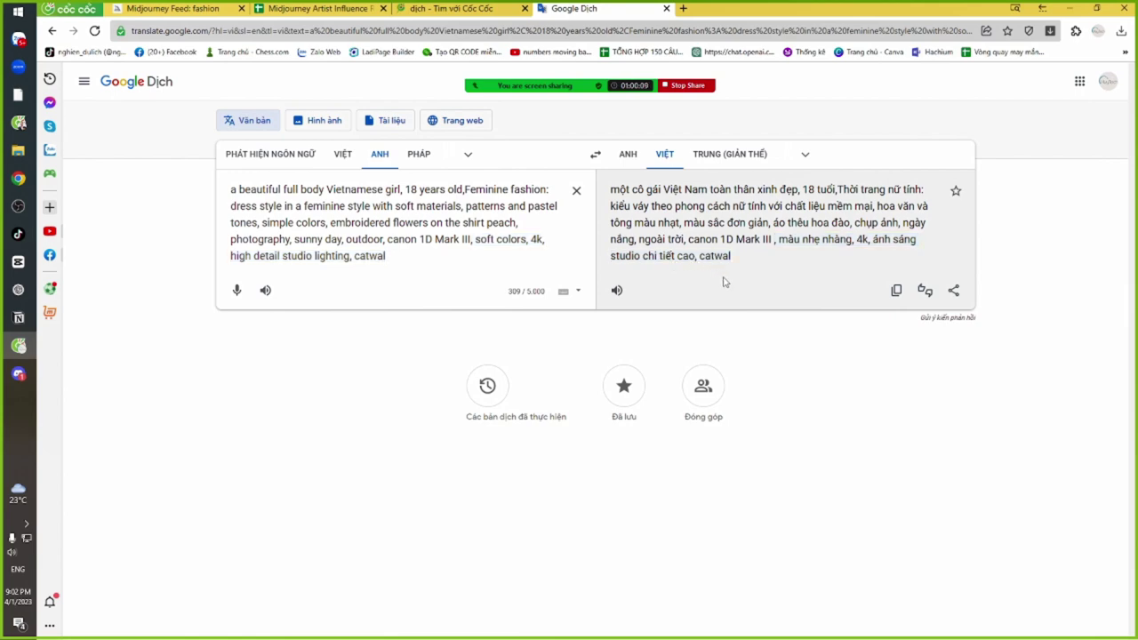
key(alt+Tab)
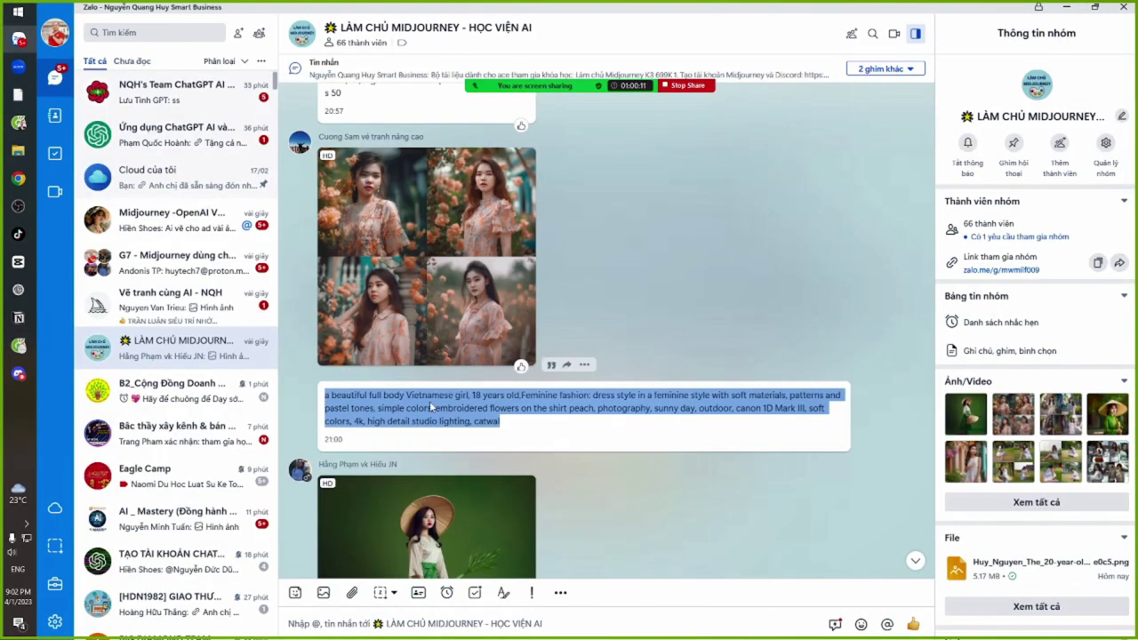
click(428, 408)
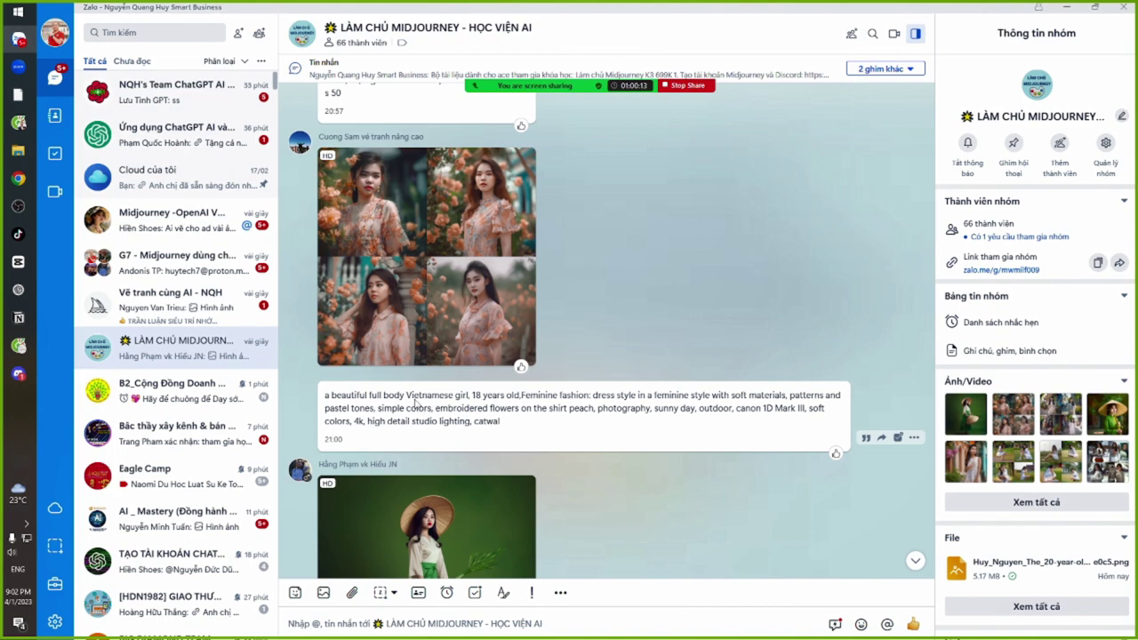
key(alt+Tab)
key(alt+Tab)
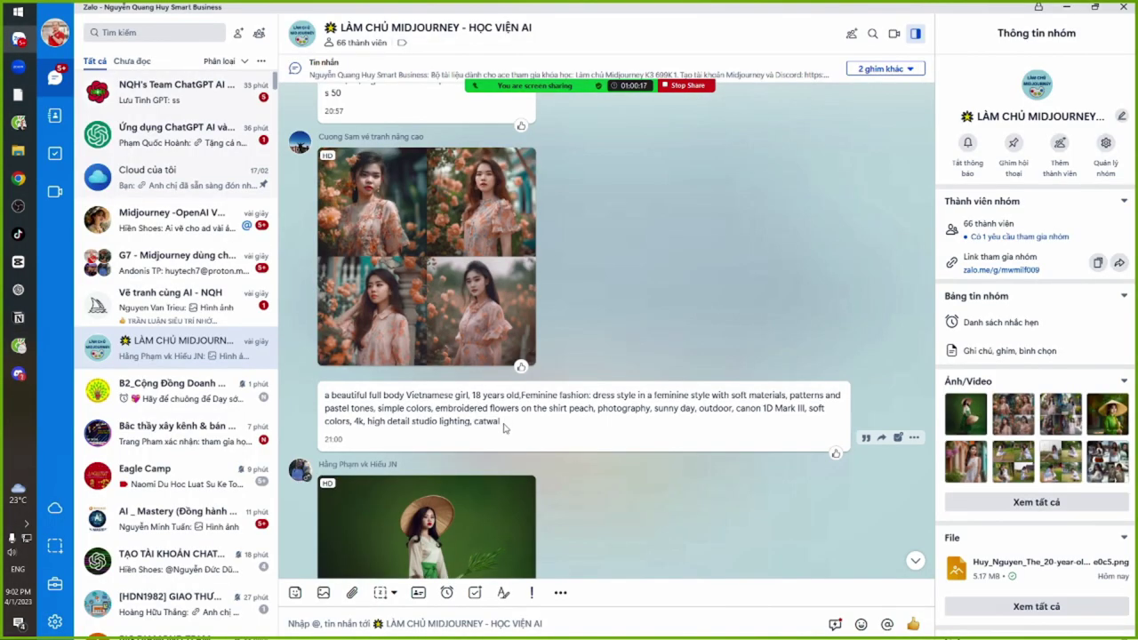
click(469, 320)
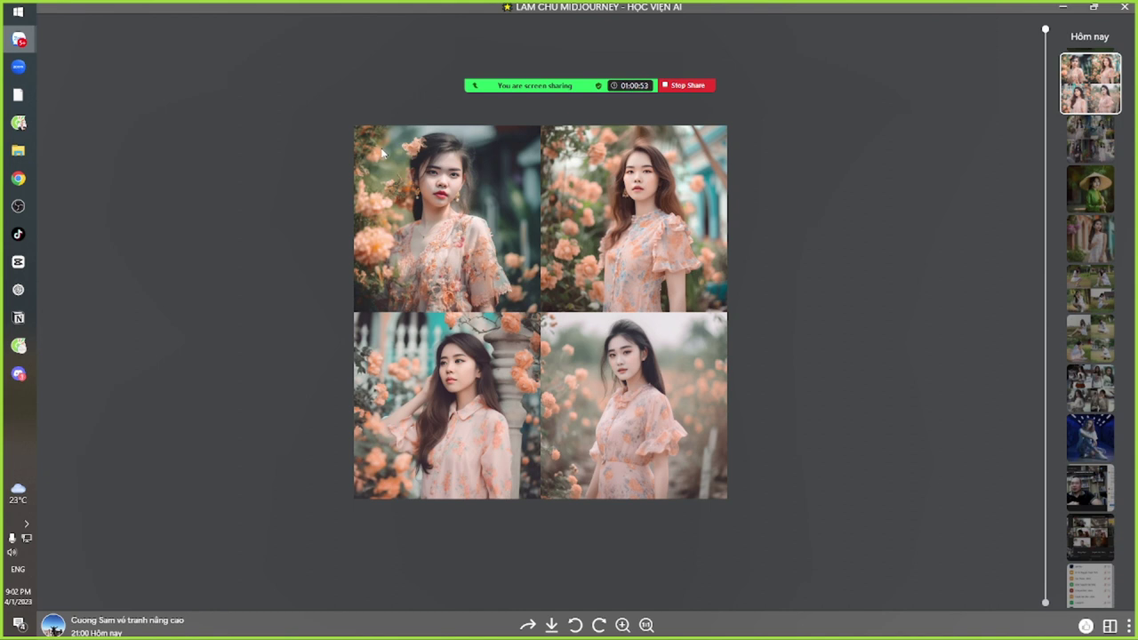
key(Escape)
scroll(431, 405, down, 2)
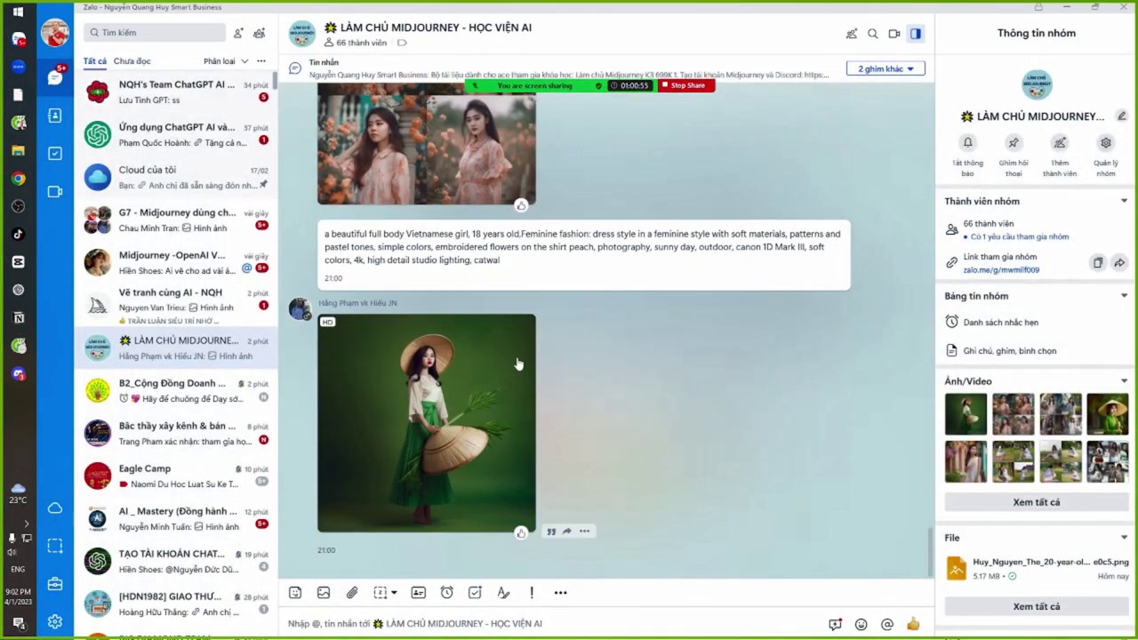
click(428, 408)
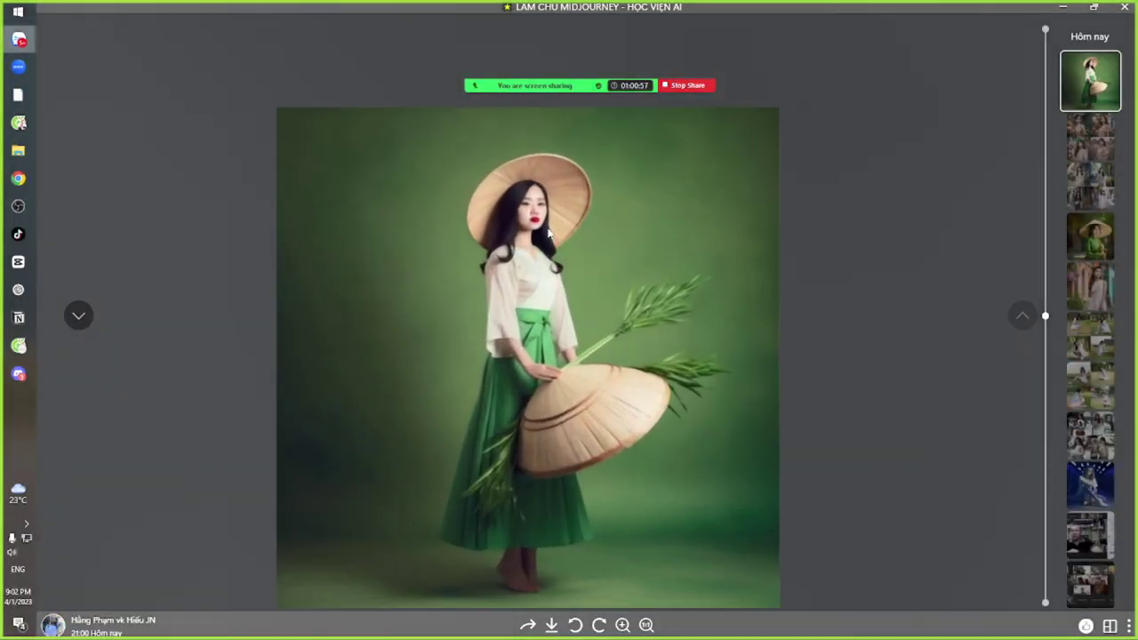
scroll(570, 296, up, 3)
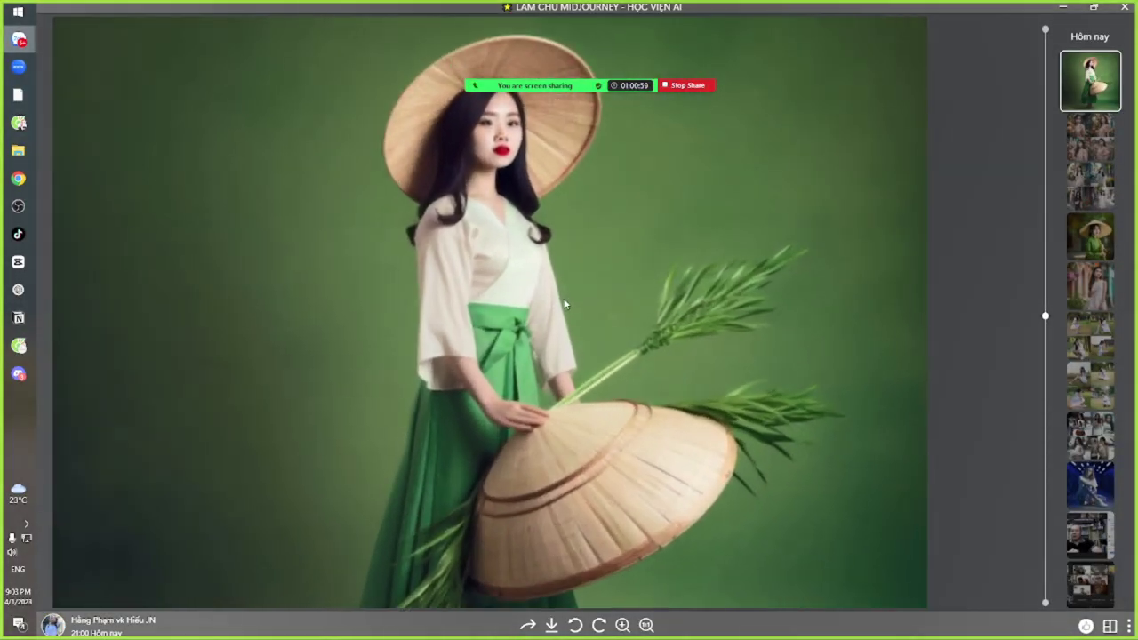
scroll(563, 298, down, 2)
scroll(565, 306, down, 1)
scroll(578, 366, up, 5)
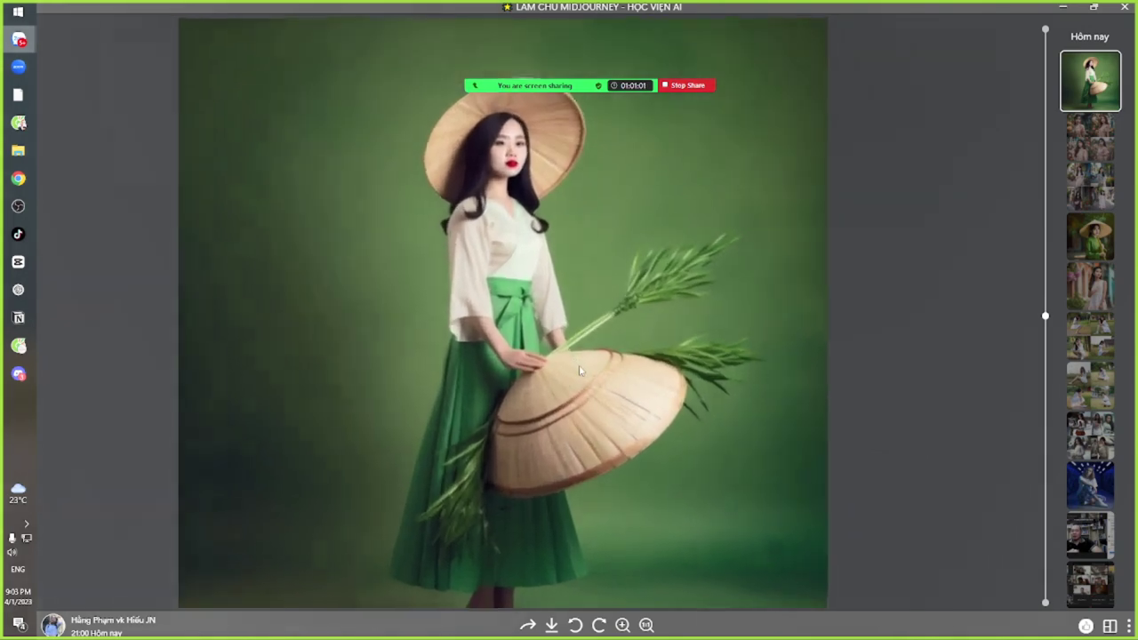
scroll(623, 321, down, 5)
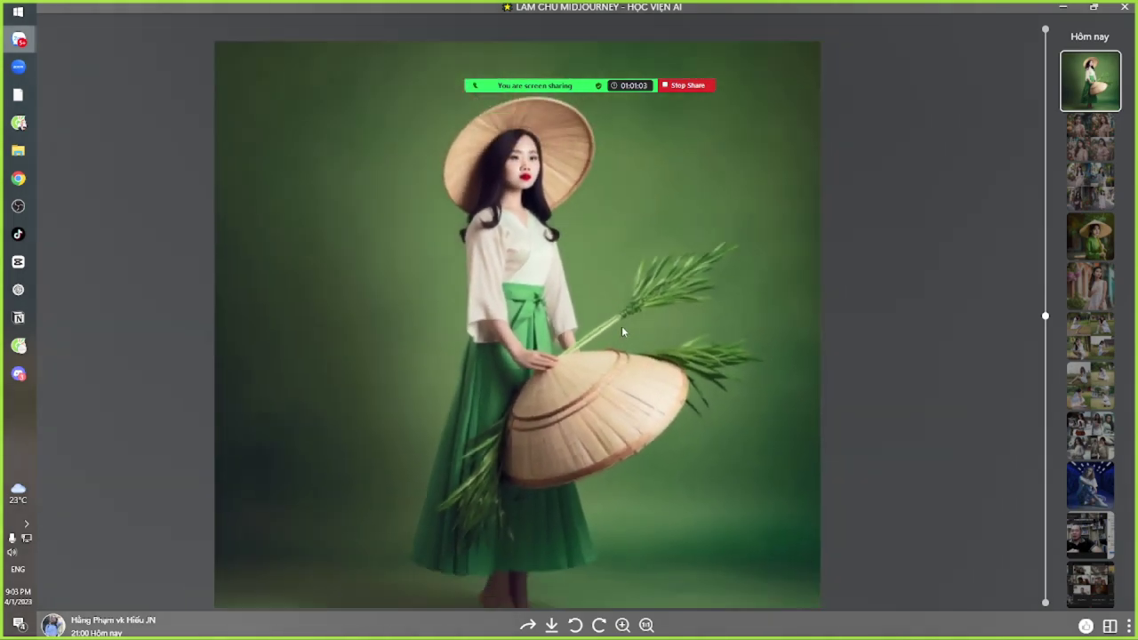
scroll(551, 321, up, 4)
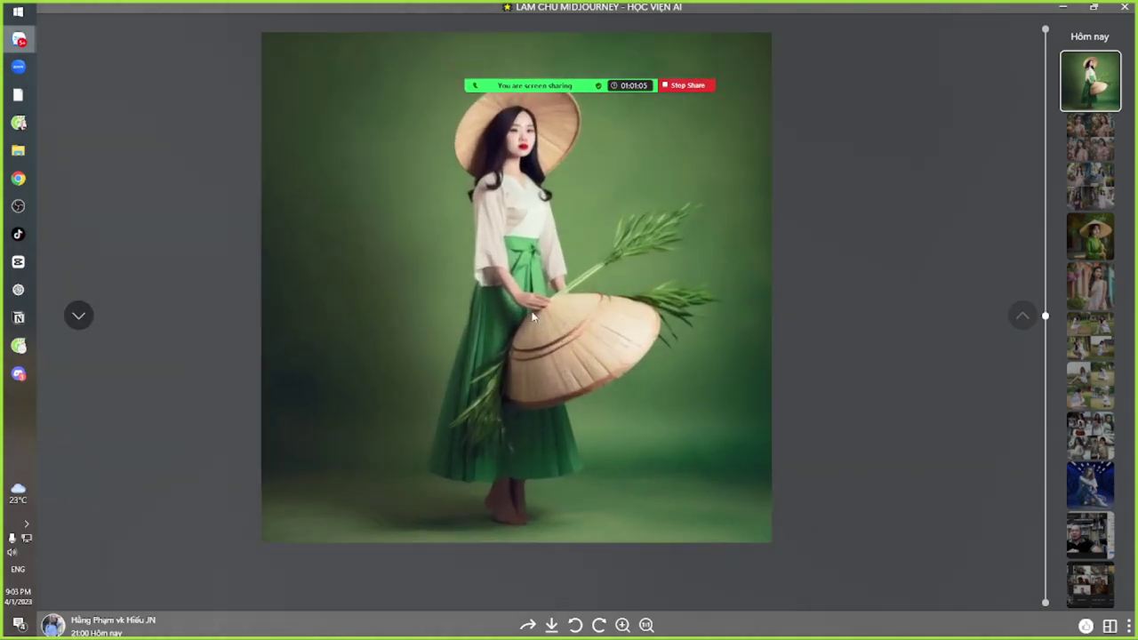
scroll(525, 307, down, 1)
scroll(520, 313, down, 3)
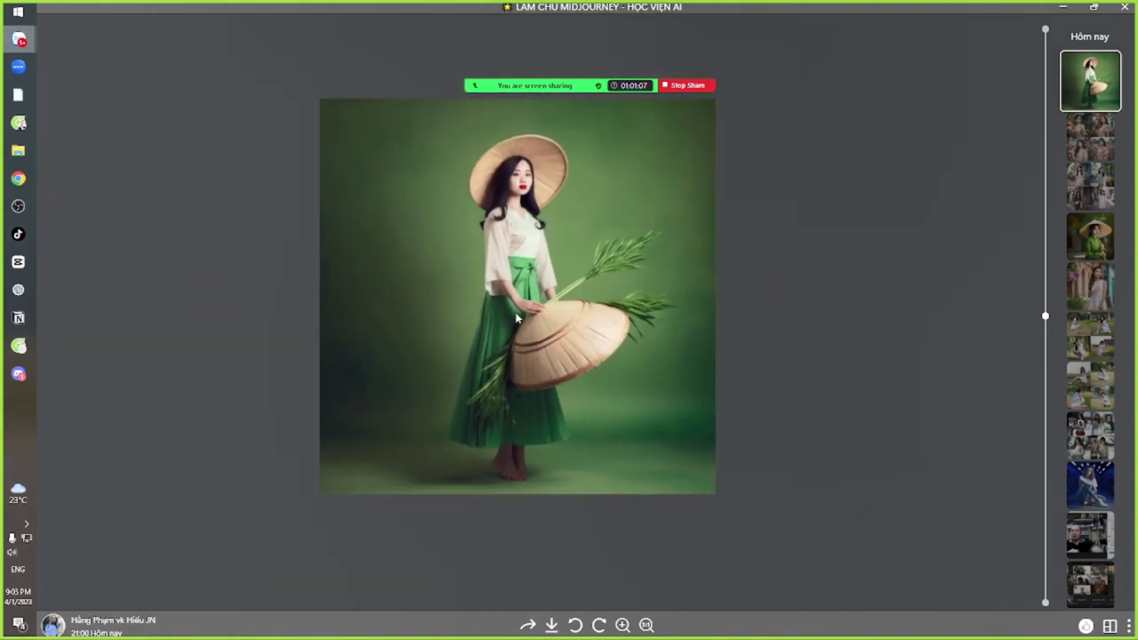
key(Escape)
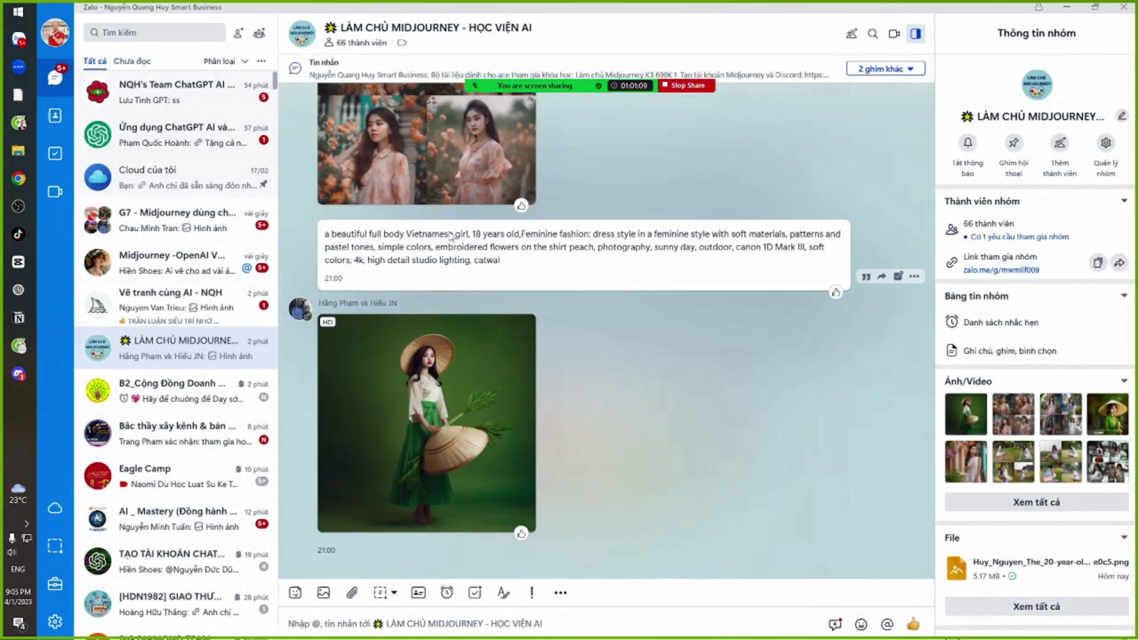
Reopen the green-skirt conical-hat photo full-screen, then close the viewer
drag(449, 234, 468, 257)
click(468, 256)
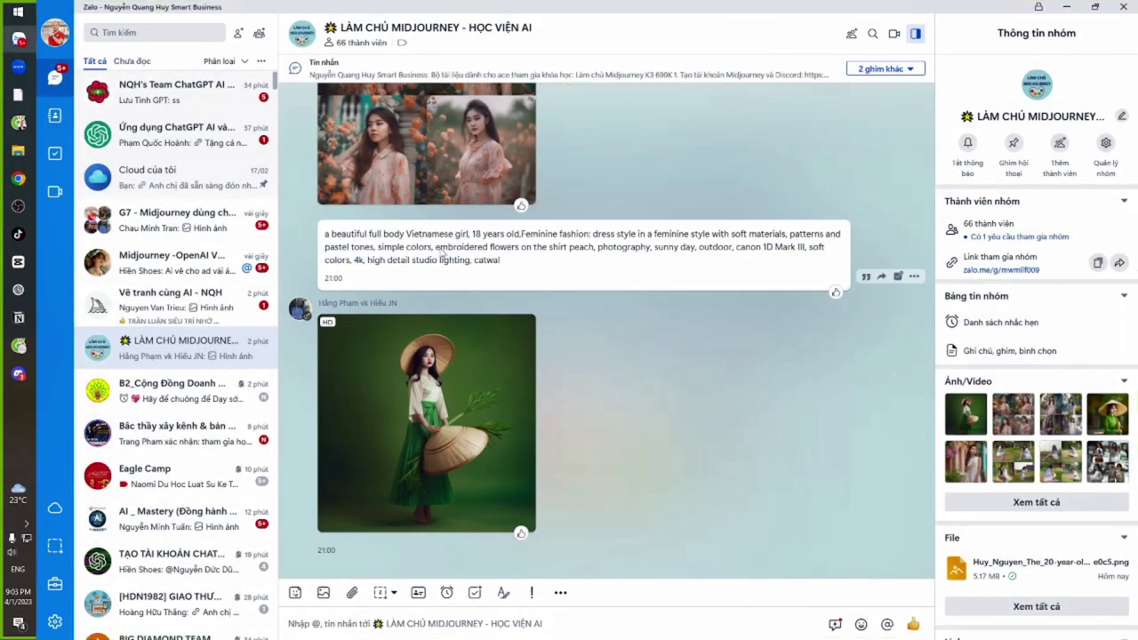
click(417, 401)
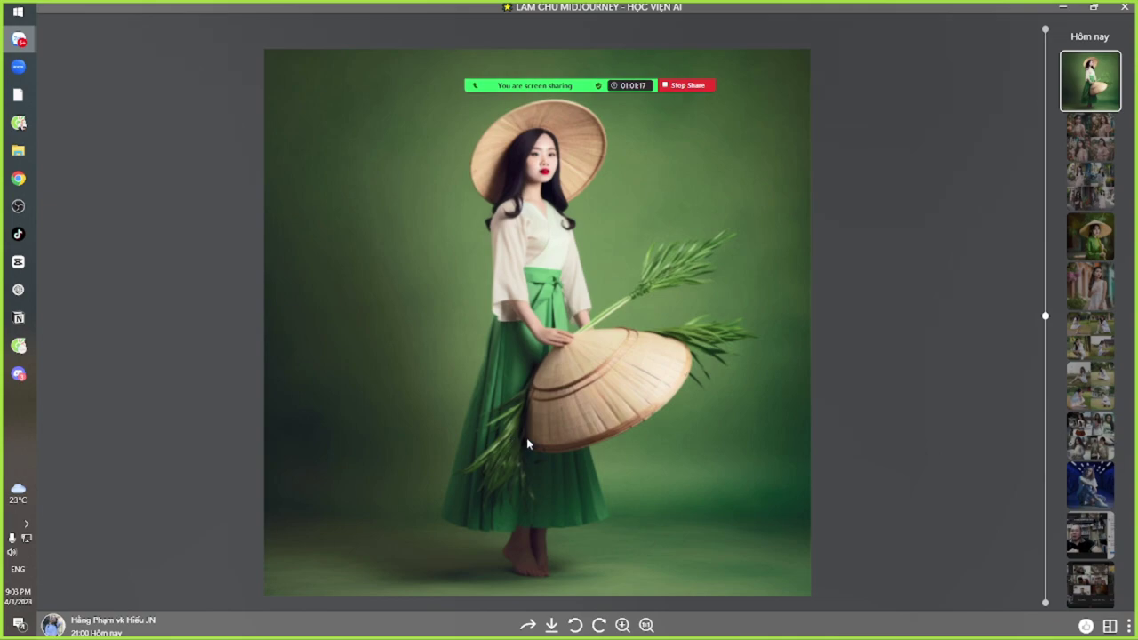
key(Escape)
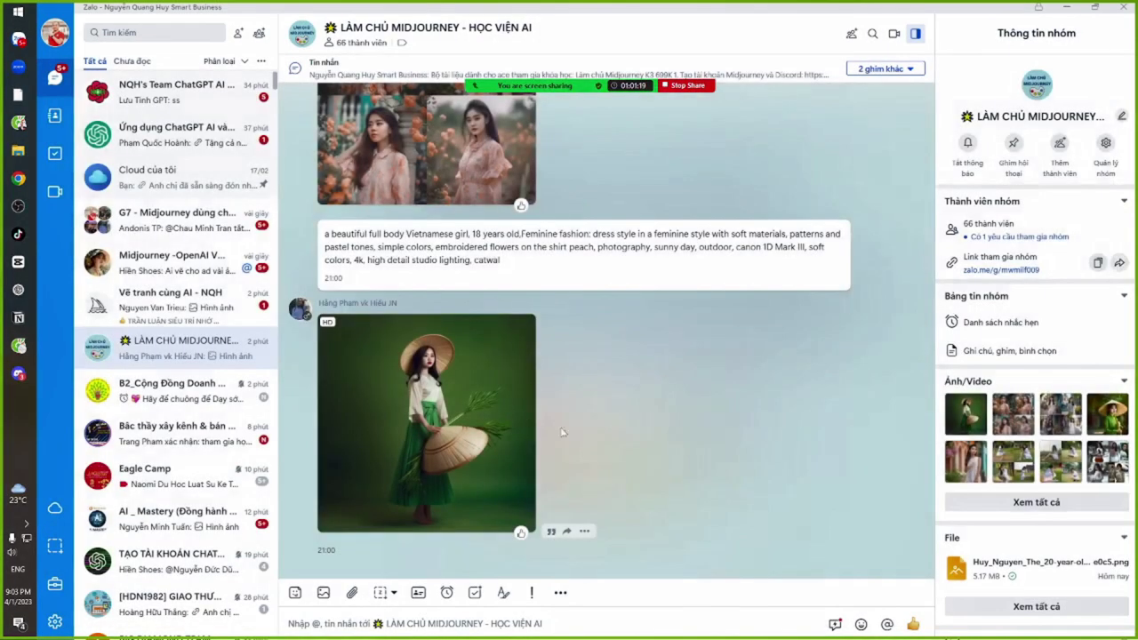
Read through the green-dress prompt, then go back to the Google Translate window
drag(427, 234, 456, 261)
click(458, 262)
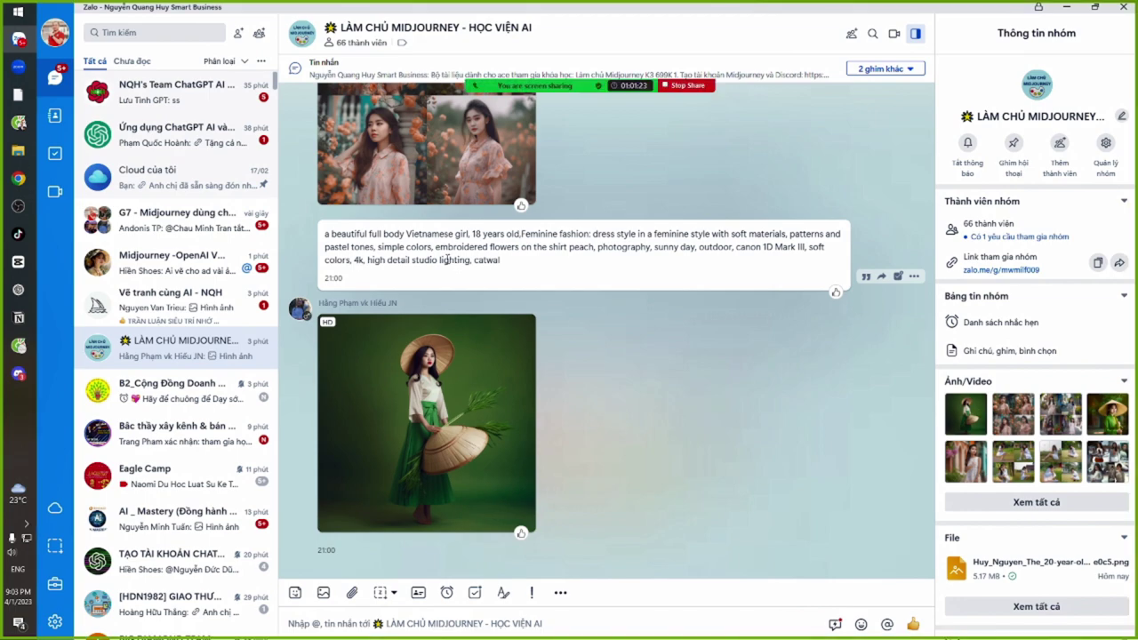
scroll(587, 396, up, 5)
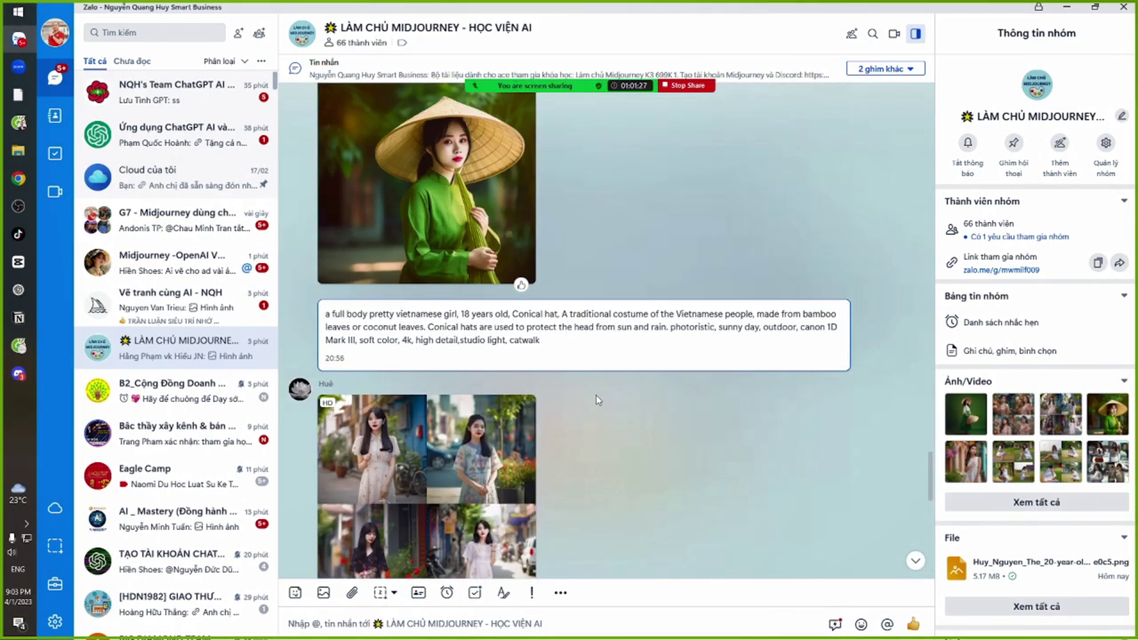
scroll(597, 400, down, 5)
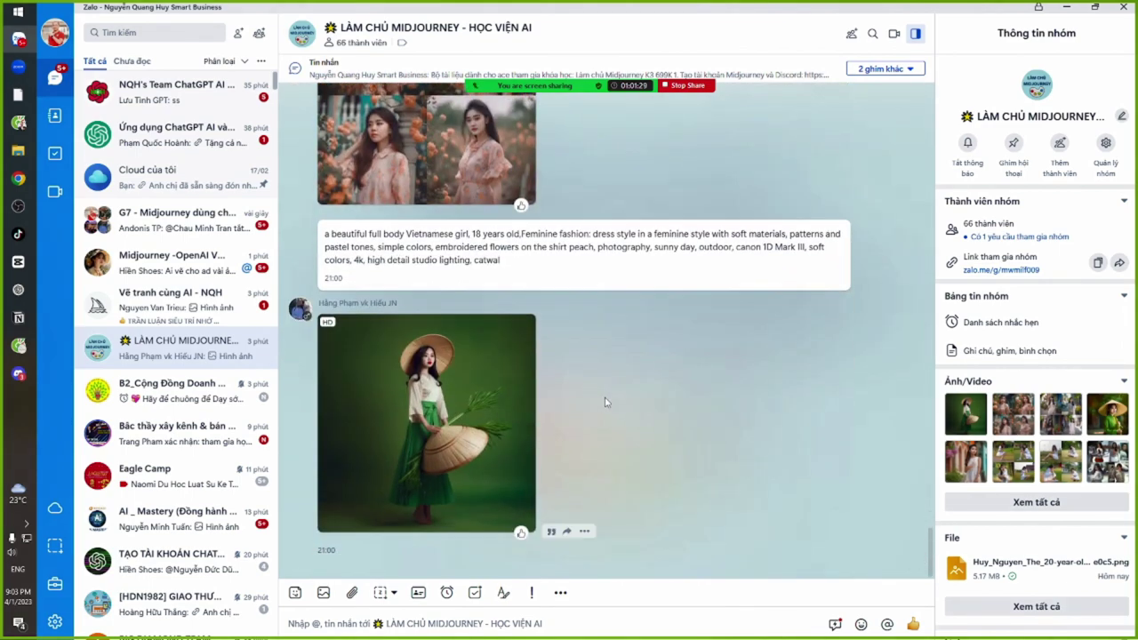
key(alt+Tab)
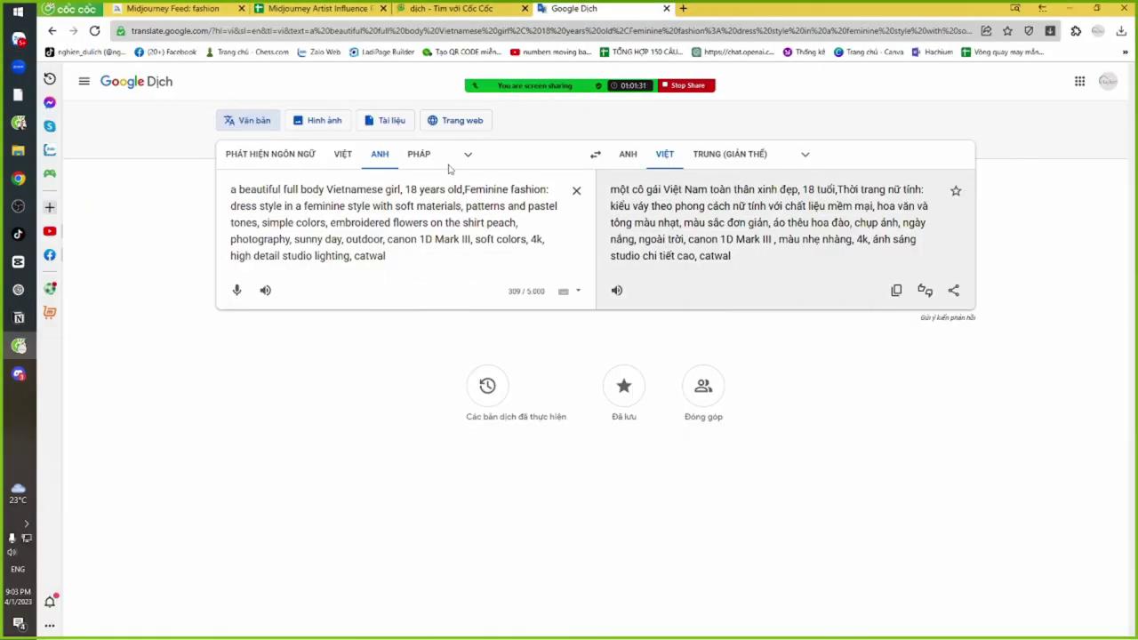
Cycle through Discord, Google Translate and Zalo to reach the Zoom meeting window
key(alt+Tab)
key(alt+Tab)
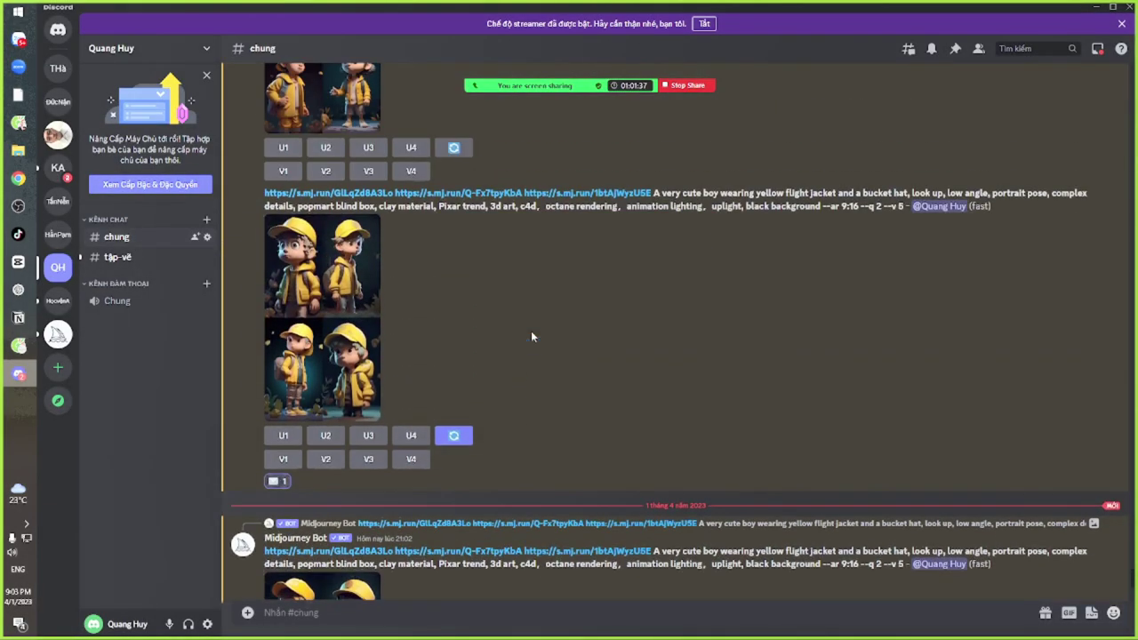
key(alt+Tab)
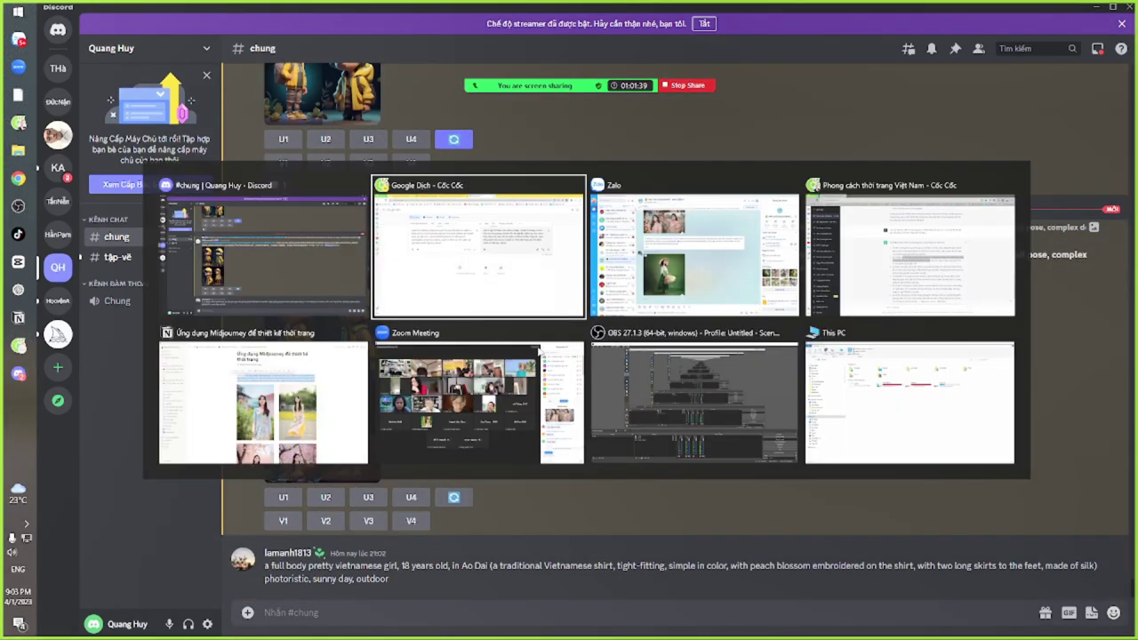
key(alt+Tab)
key(Tab)
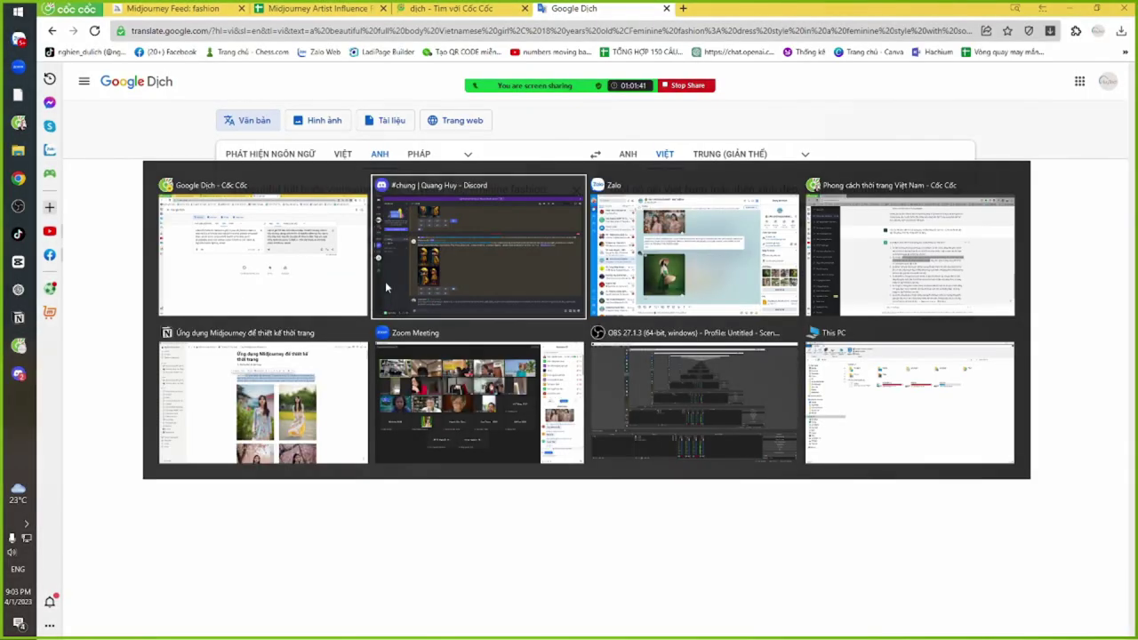
key(alt+Tab)
key(Tab)
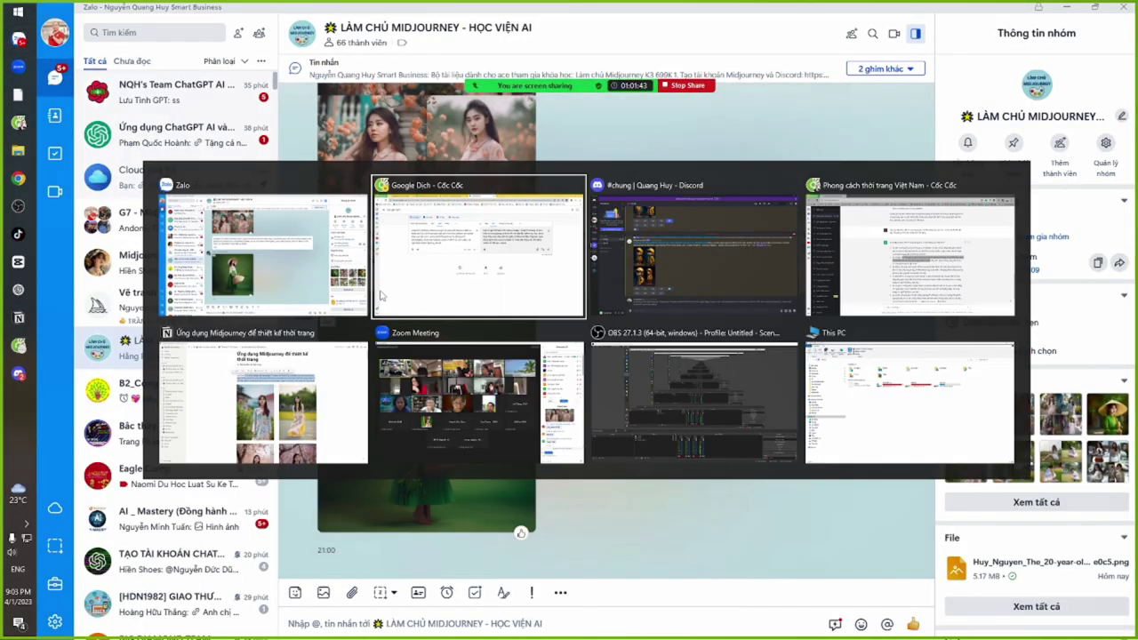
key(Tab)
key(Tab)
key(Tab)
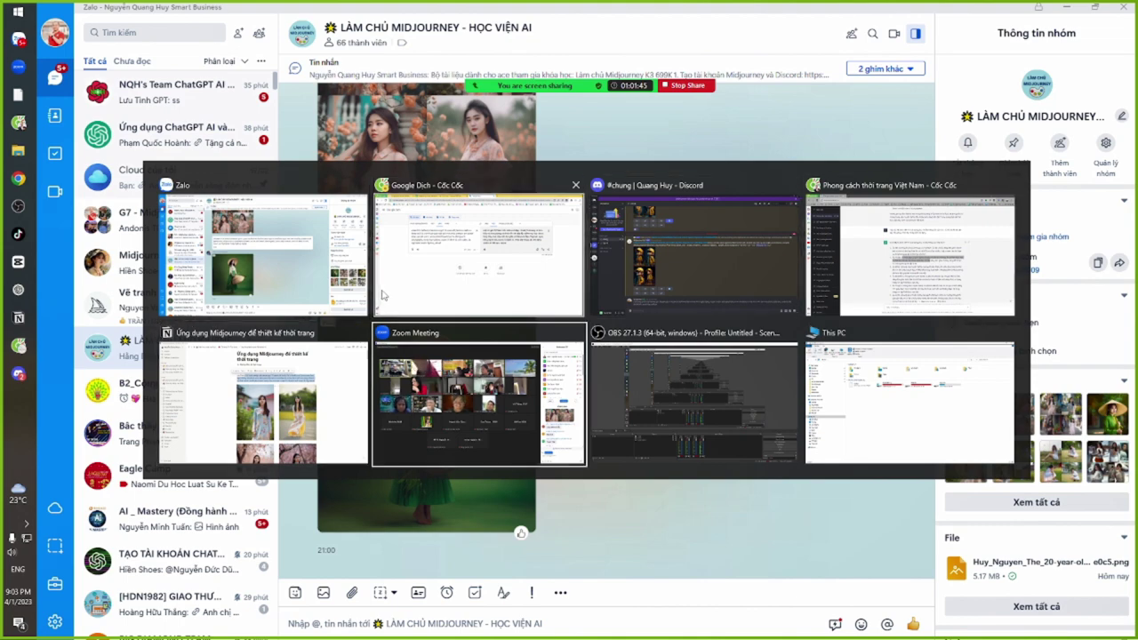
Select the conical-hat prompt in Zoom's Meeting Chat, then return to Zalo
scroll(1000, 466, up, 5)
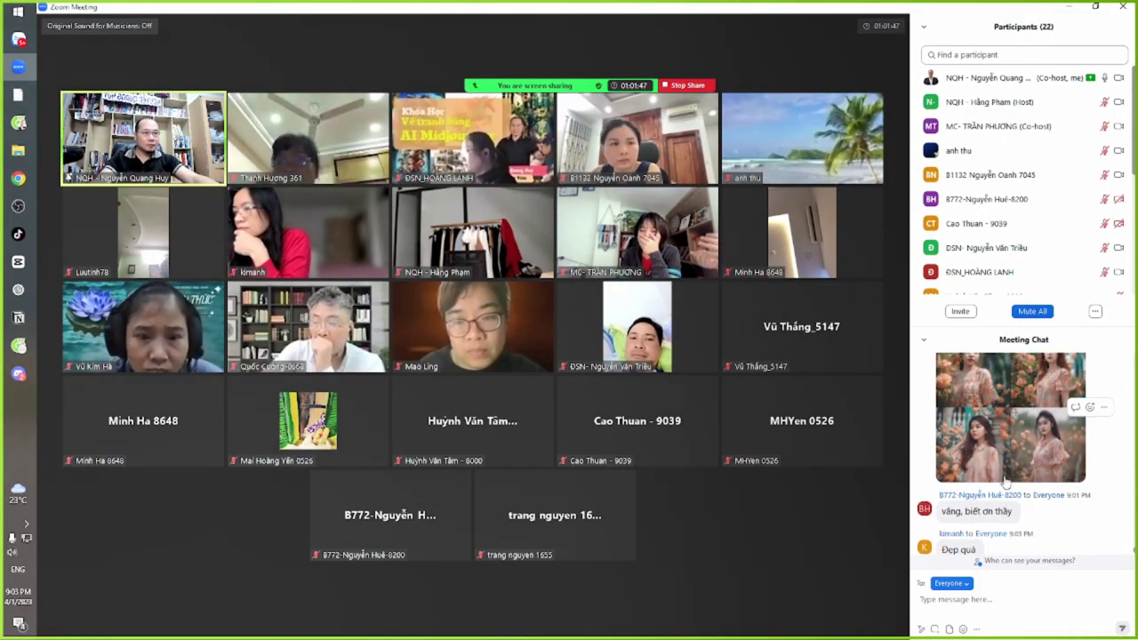
scroll(998, 478, up, 5)
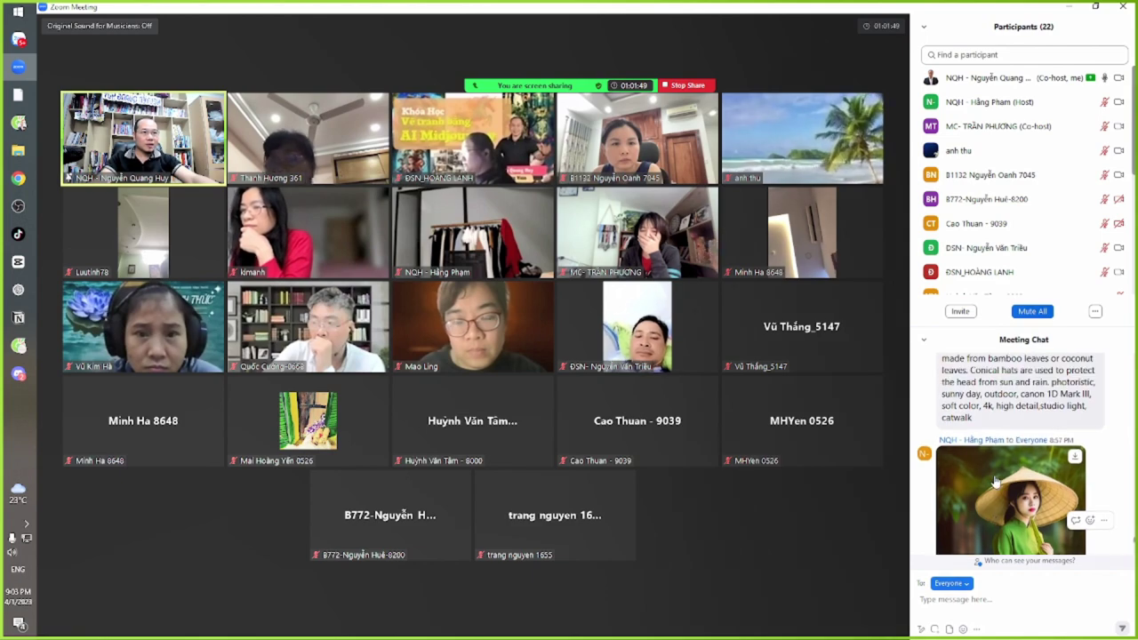
drag(942, 406, 973, 500)
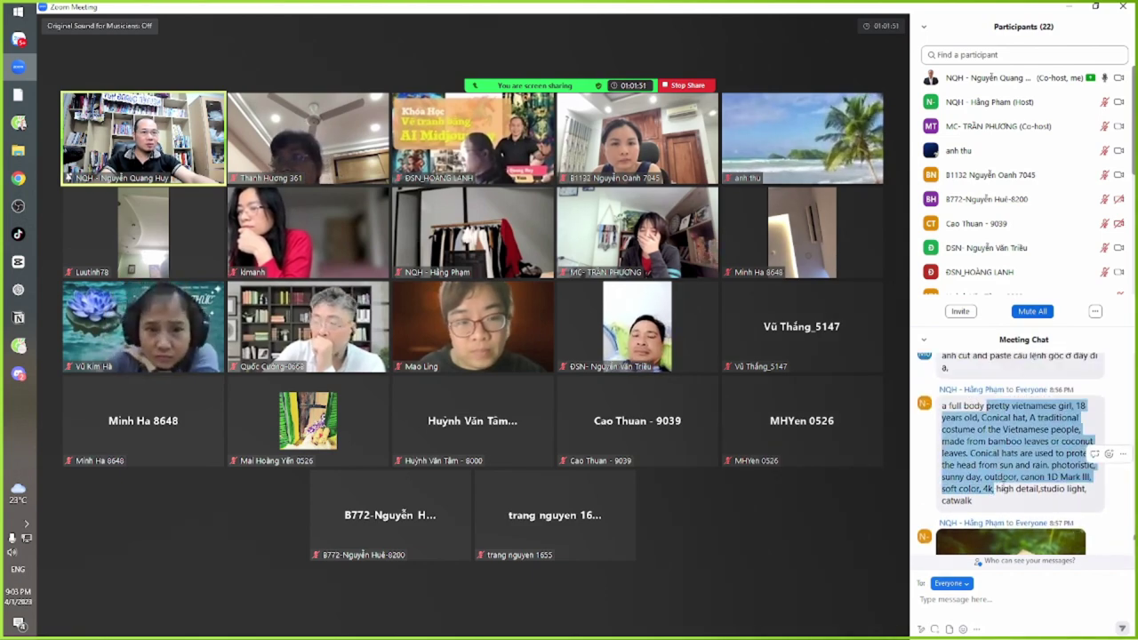
scroll(1013, 463, down, 3)
key(alt+Tab)
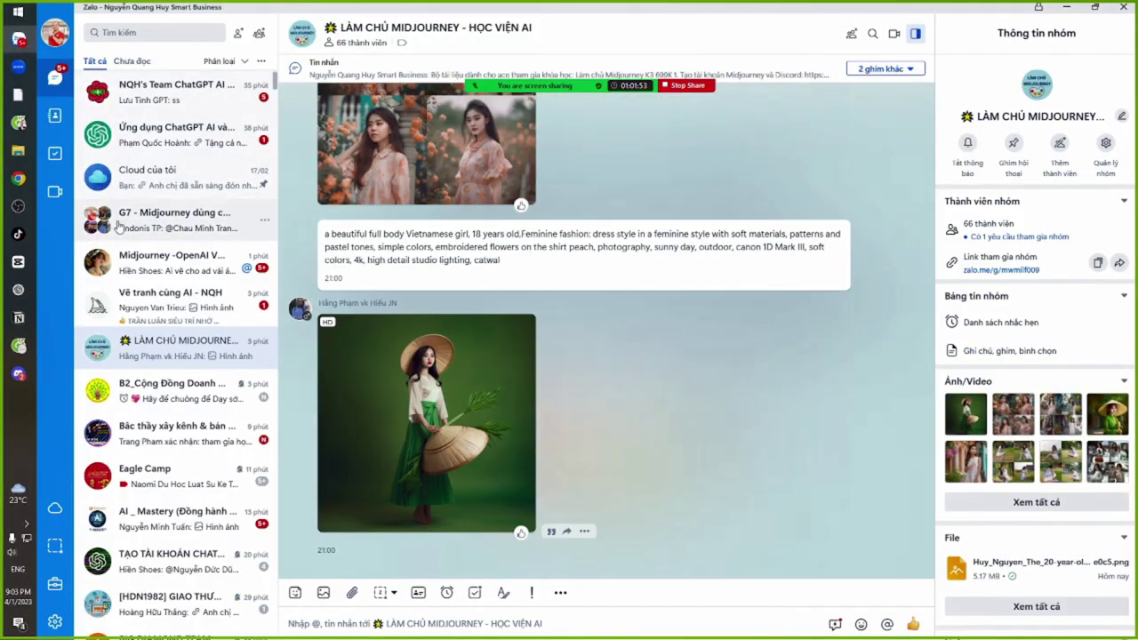
Browse the NQH's Team ChatGPT AI and CHATGPT + AI NÂNG CAO ĐSN group chats
click(153, 105)
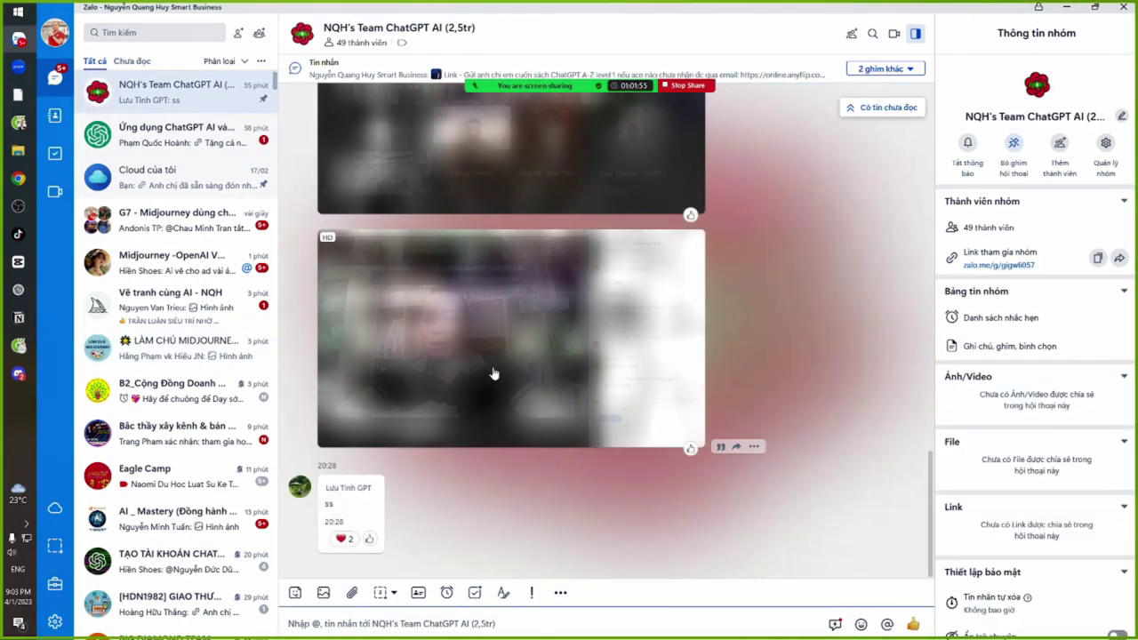
scroll(492, 490, up, 4)
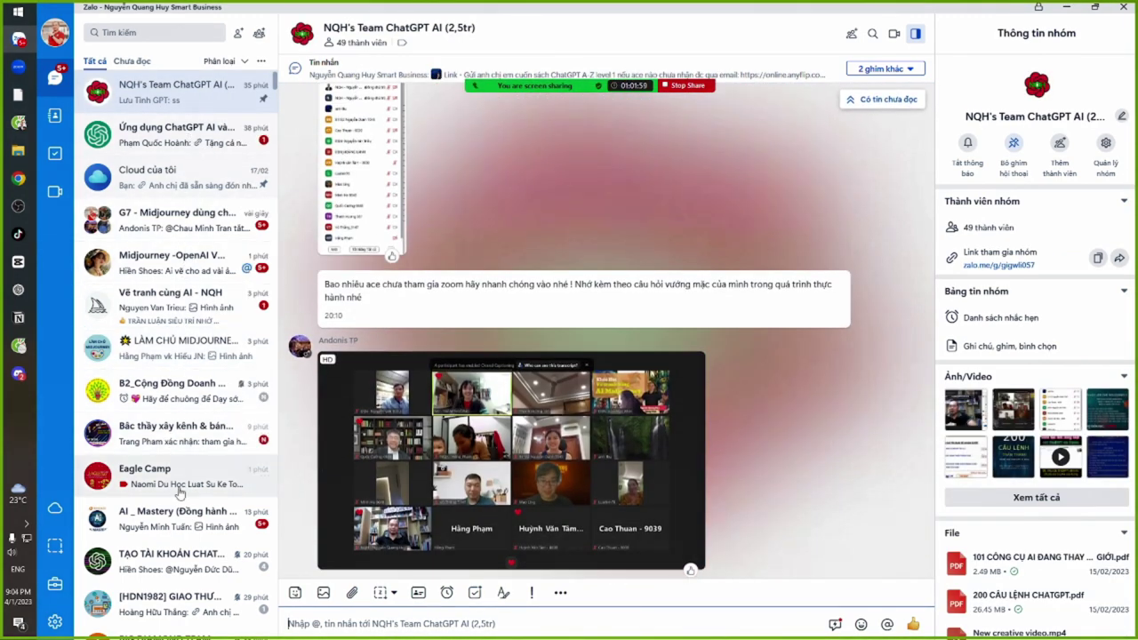
scroll(177, 498, down, 3)
scroll(161, 241, down, 2)
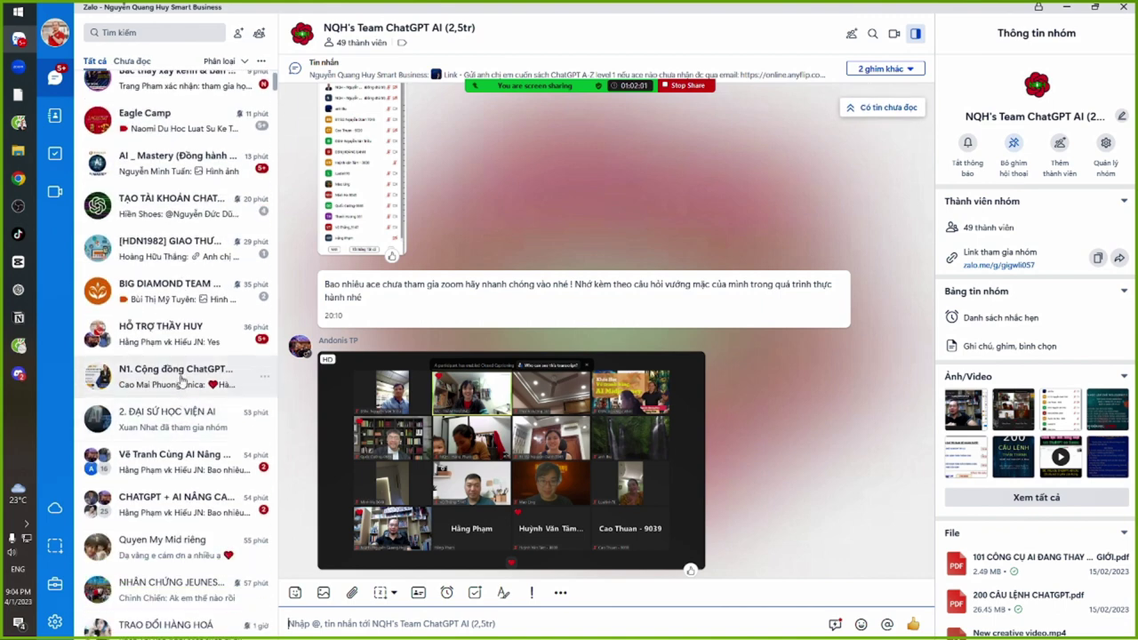
scroll(178, 453, down, 1)
click(178, 386)
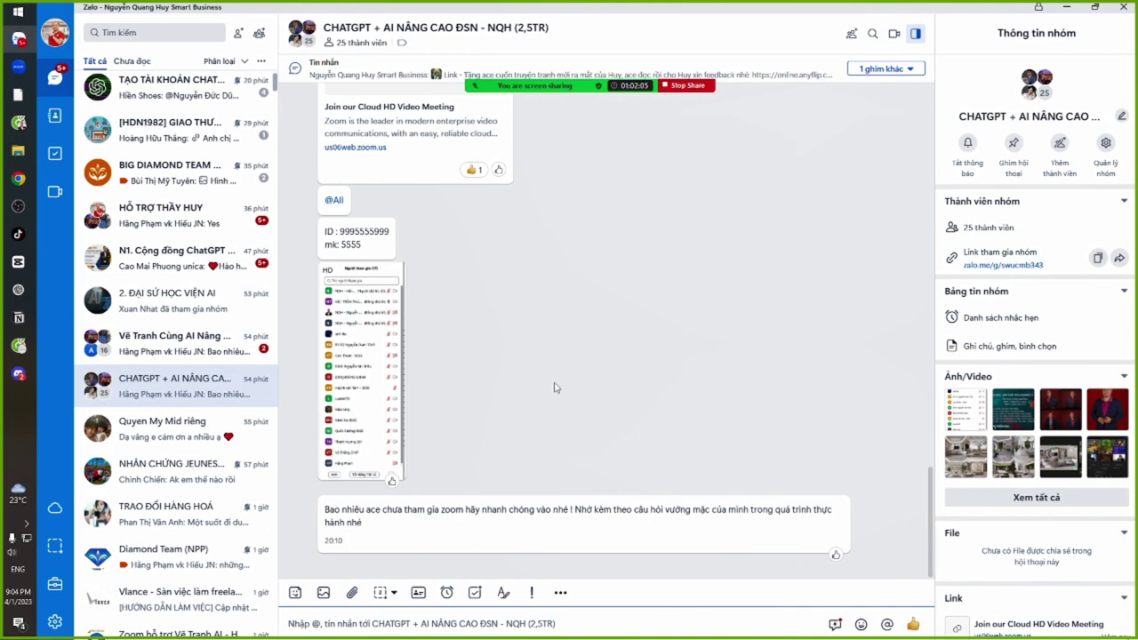
scroll(553, 391, up, 5)
scroll(552, 394, up, 4)
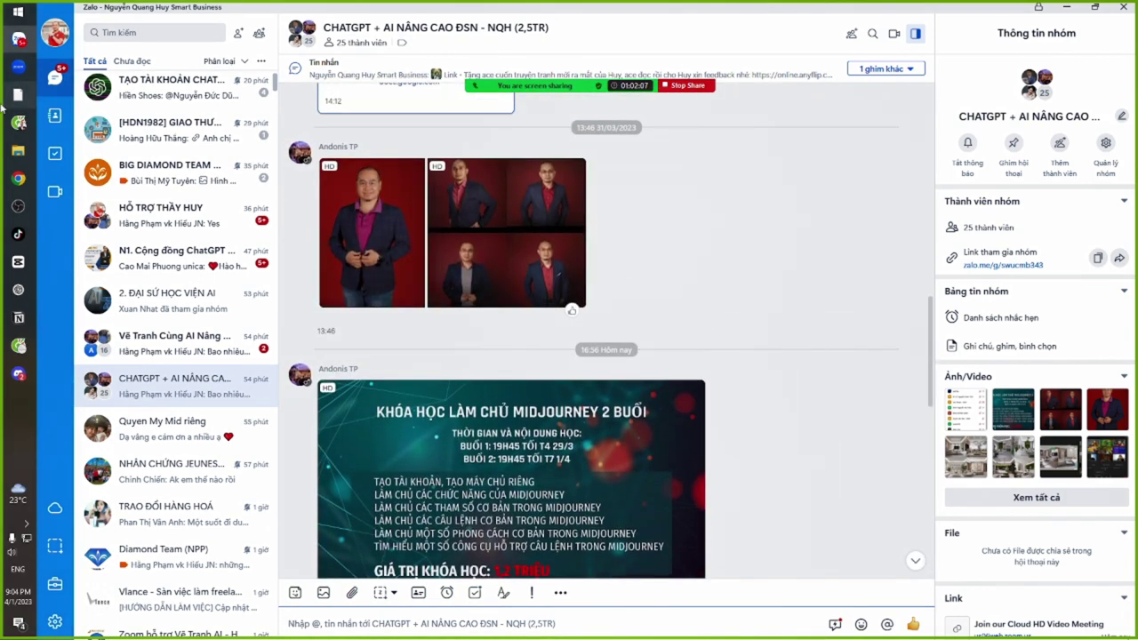
scroll(147, 208, up, 5)
scroll(148, 208, up, 2)
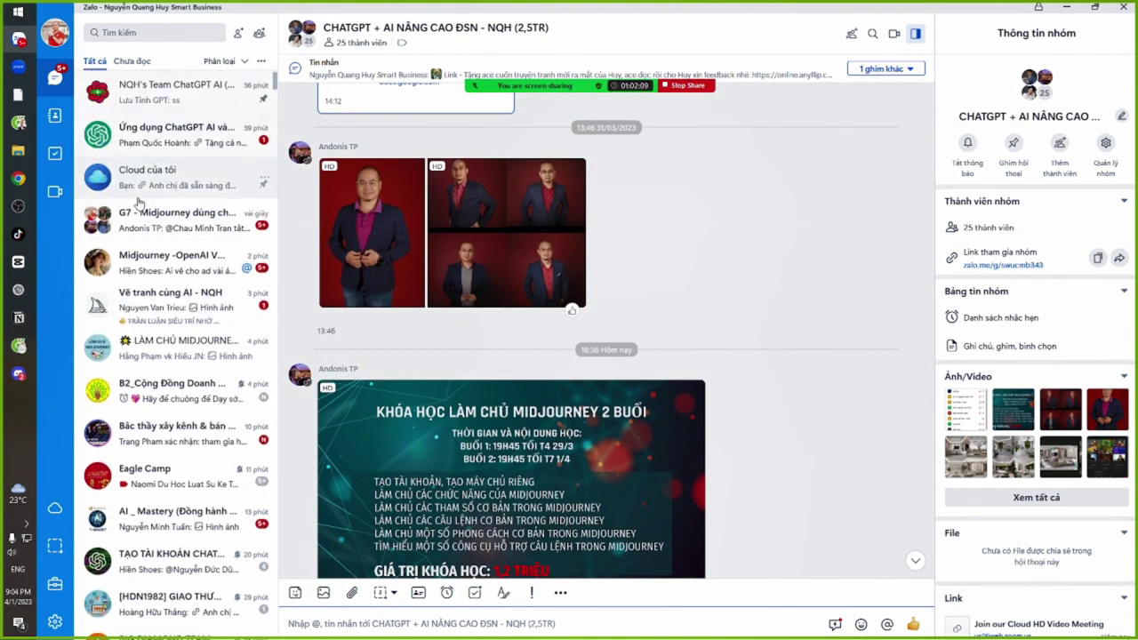
Step through G7, Ứng dụng ChatGPT AI and Midjourney OpenAI chats to Vẽ tranh cùng AI - NQH
click(160, 220)
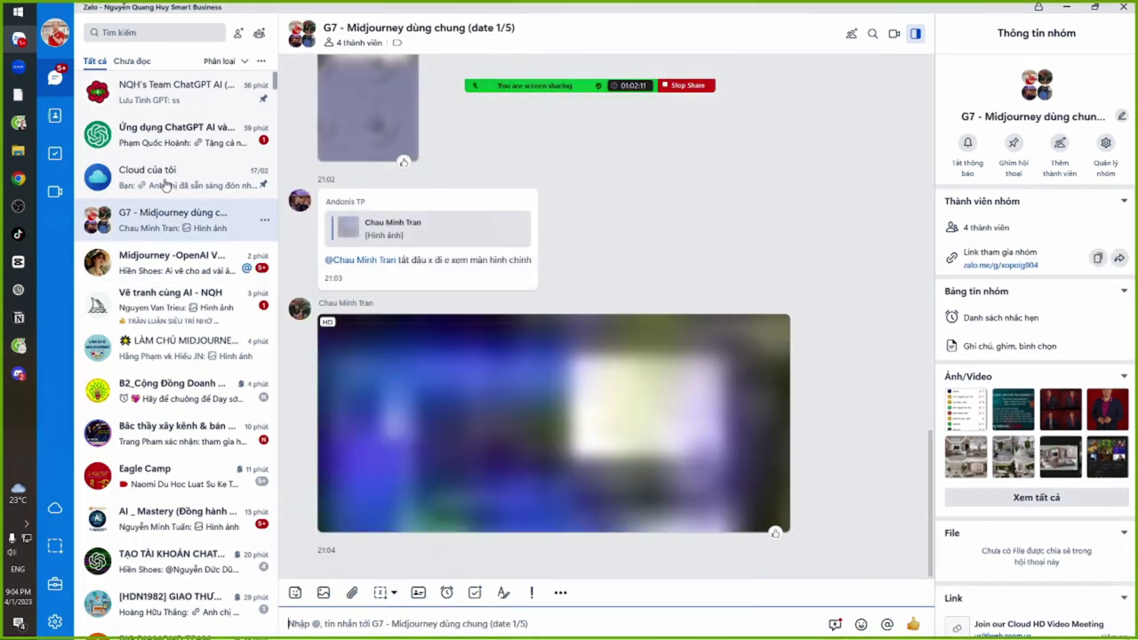
click(185, 137)
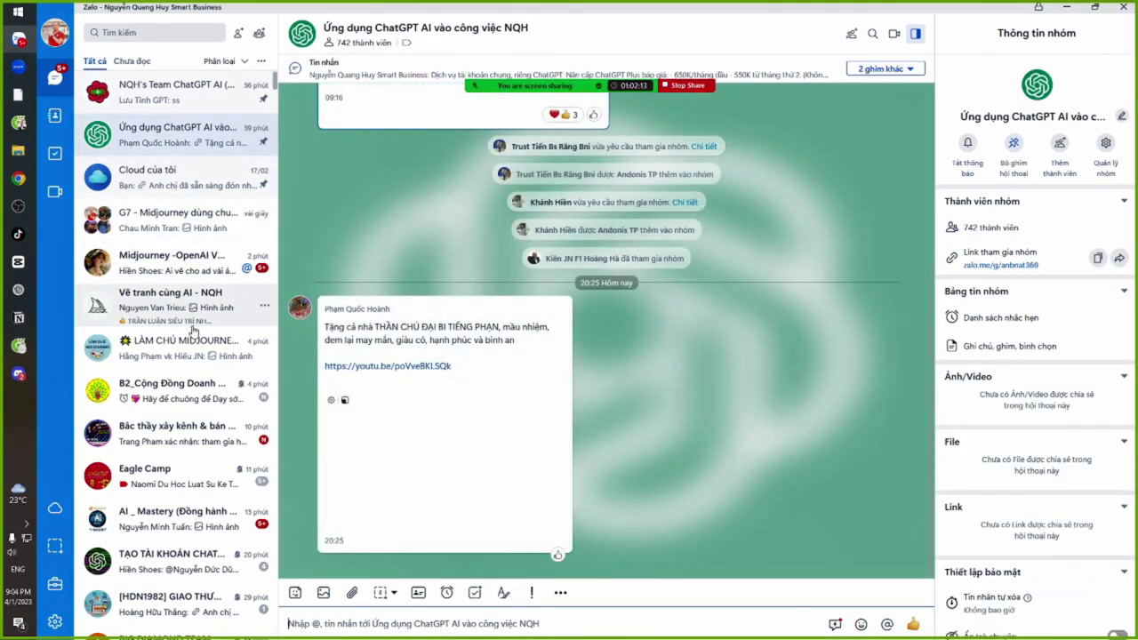
click(177, 257)
click(169, 222)
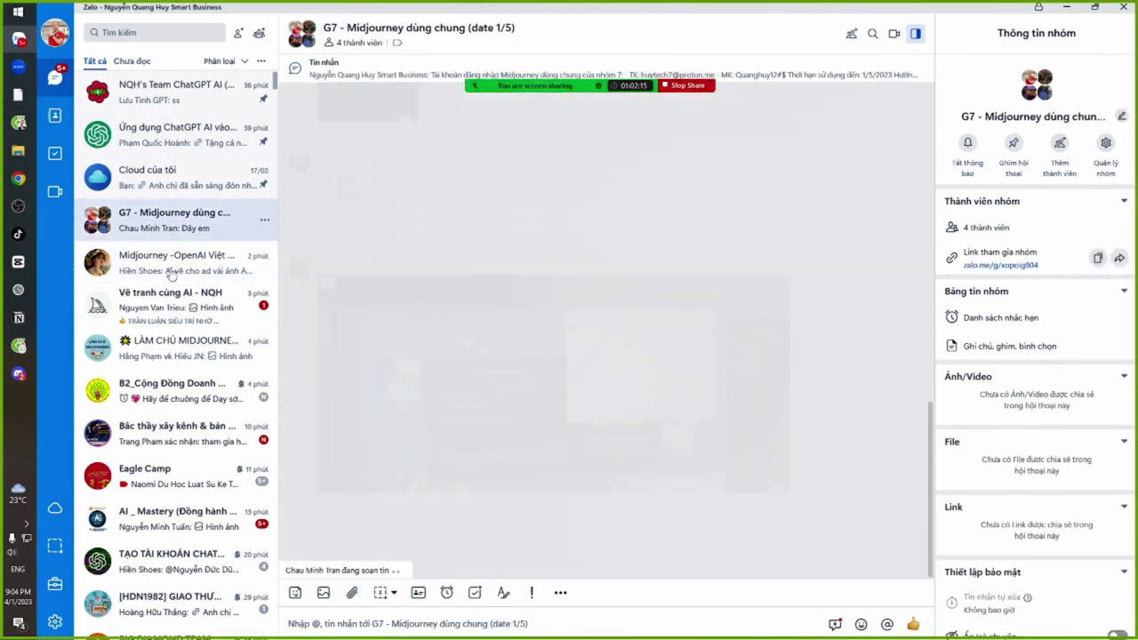
click(173, 311)
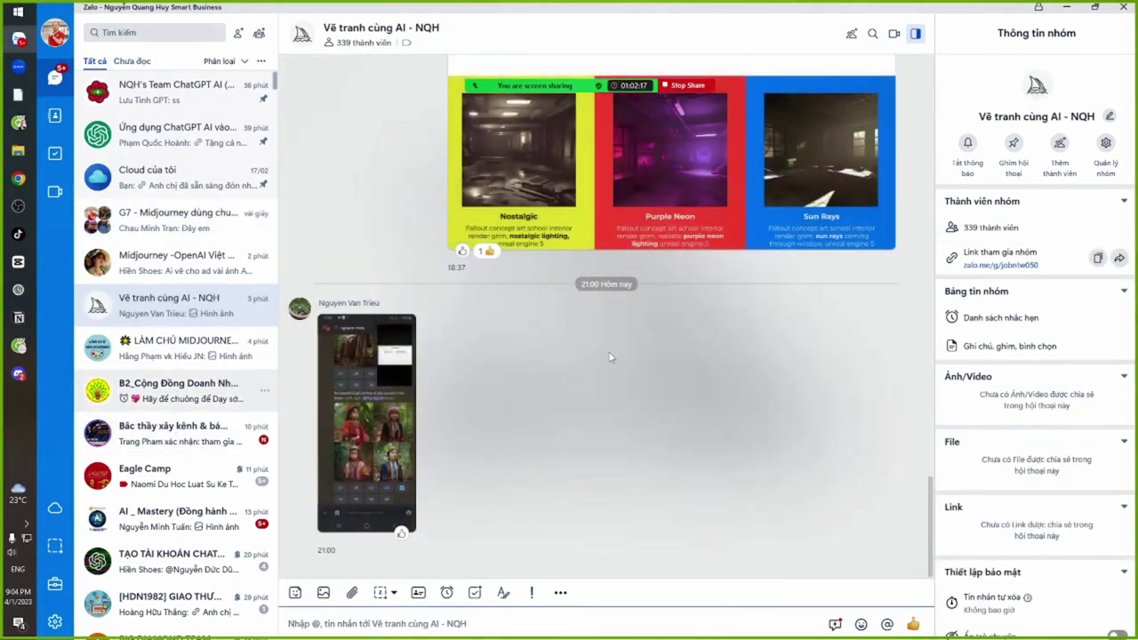
Enlarge the four jalai-girl forest portraits screenshot, zoom and pan around it, then close it
click(374, 469)
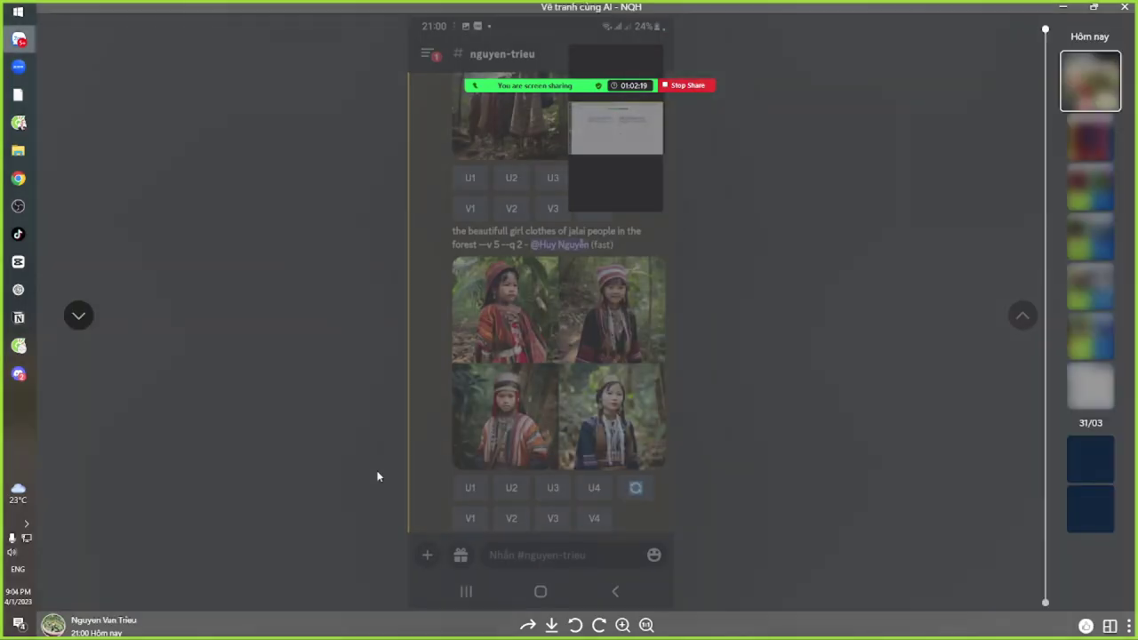
scroll(543, 431, up, 3)
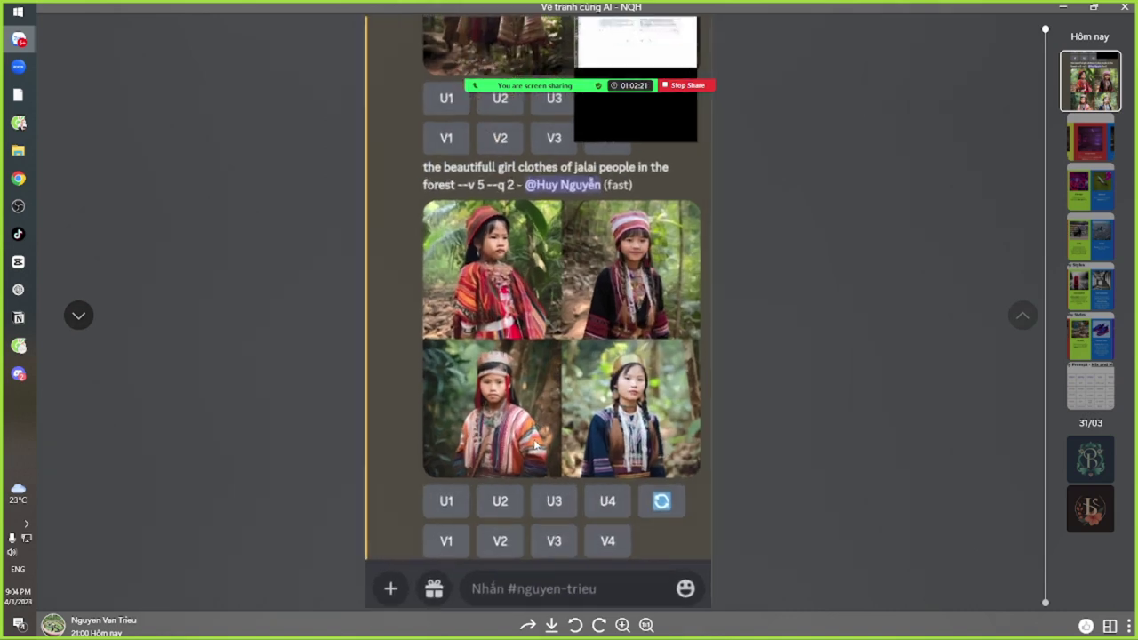
scroll(523, 441, up, 1)
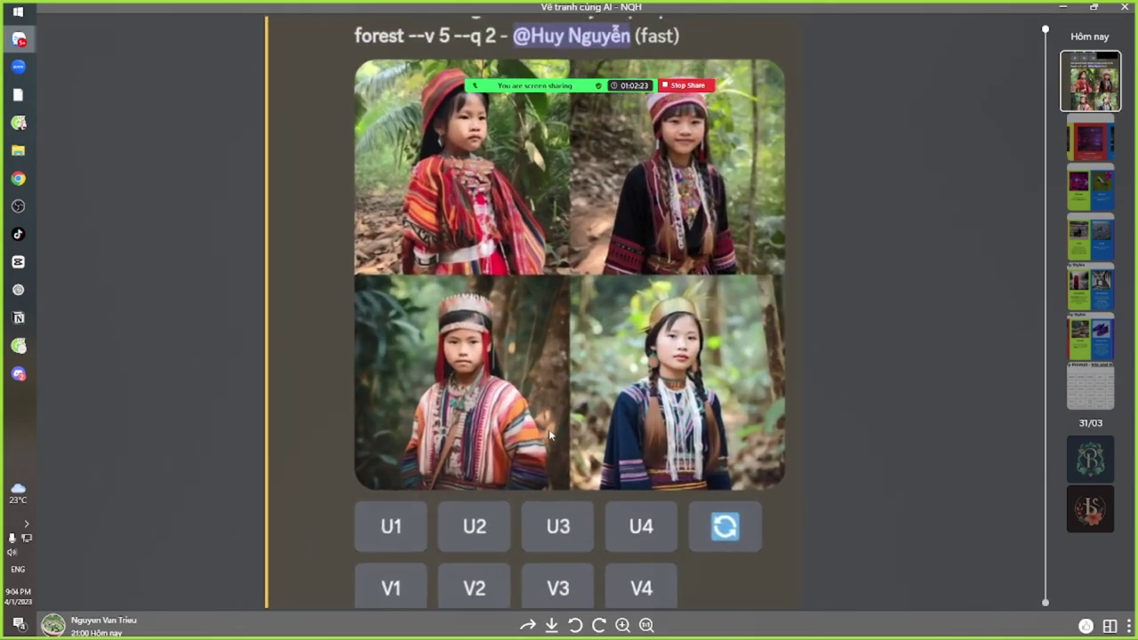
scroll(546, 442, down, 2)
drag(536, 233, 533, 293)
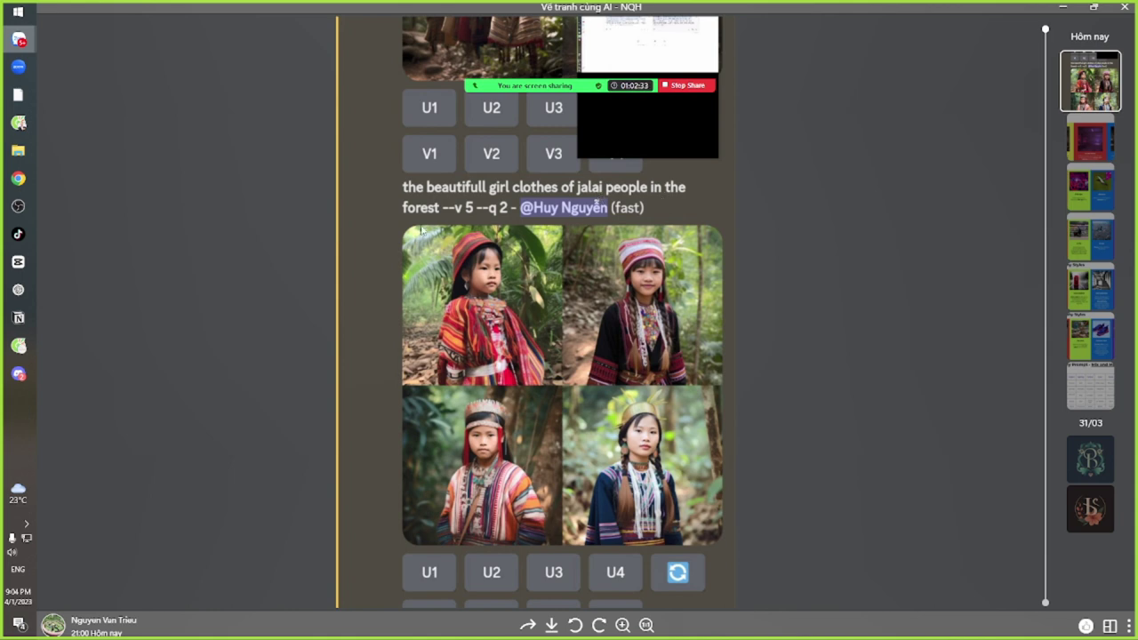
scroll(493, 382, up, 1)
scroll(492, 383, up, 1)
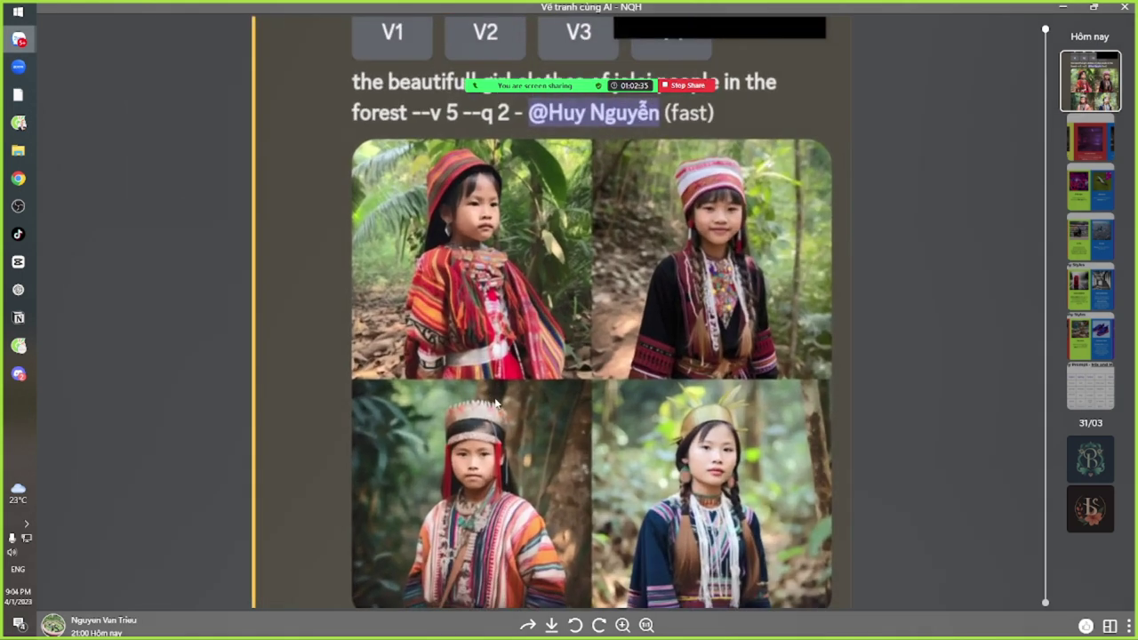
drag(491, 383, 461, 320)
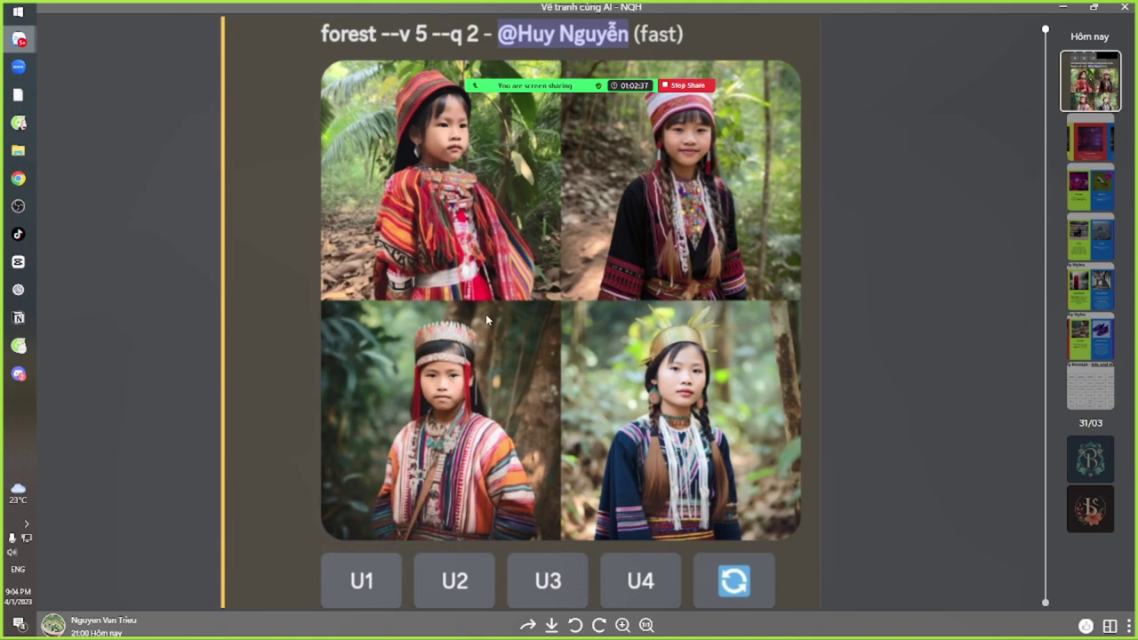
scroll(485, 314, down, 2)
drag(504, 253, 499, 300)
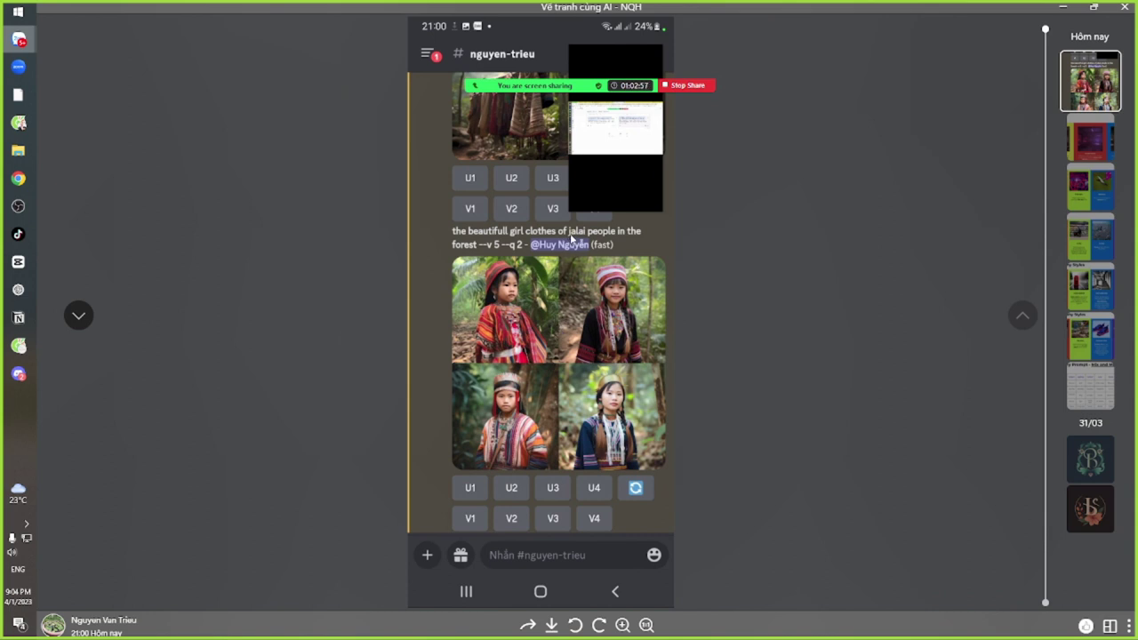
key(Escape)
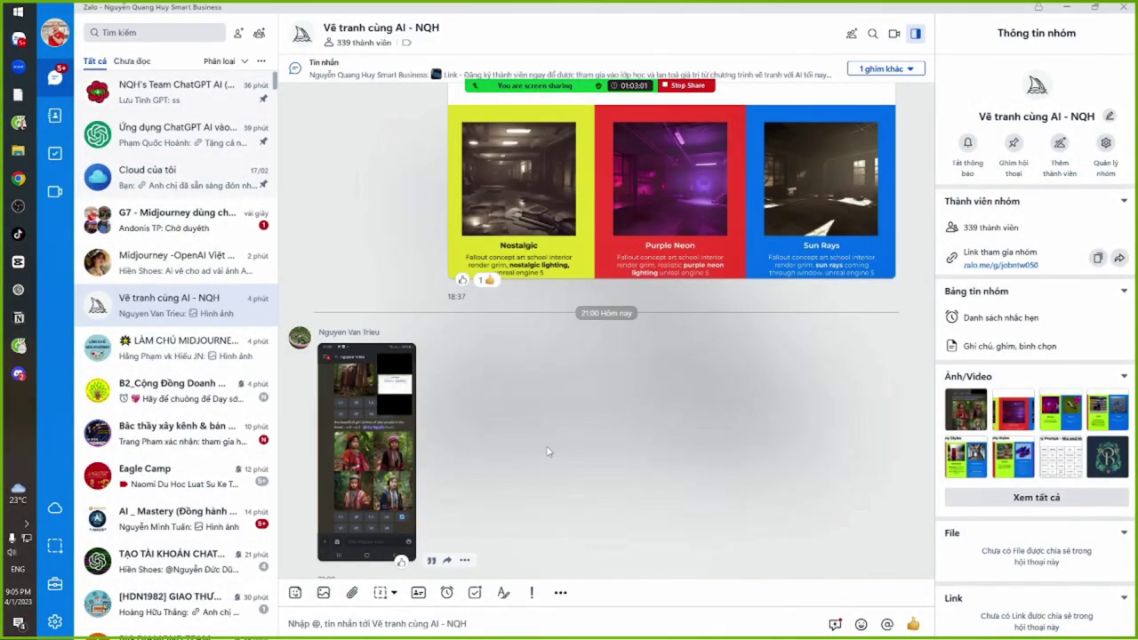
Pass through G7, TikTok channel-building and advanced AI drawing chats to LÀM CHỦ MIDJOURNEY - HỌC VIỆN AI
scroll(437, 434, down, 1)
click(160, 222)
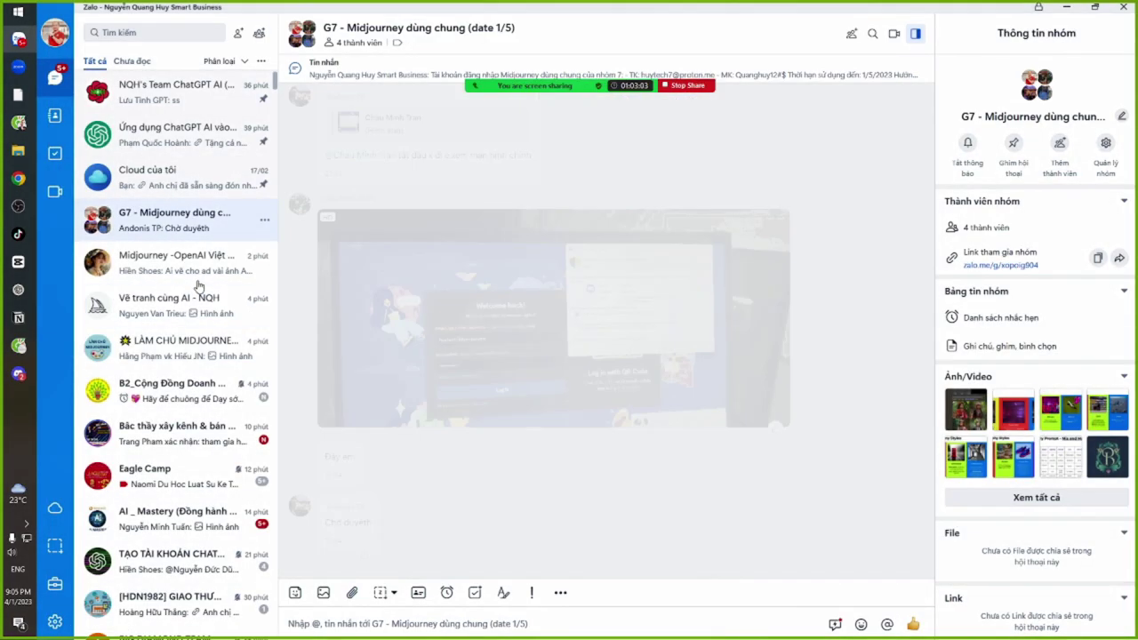
click(164, 440)
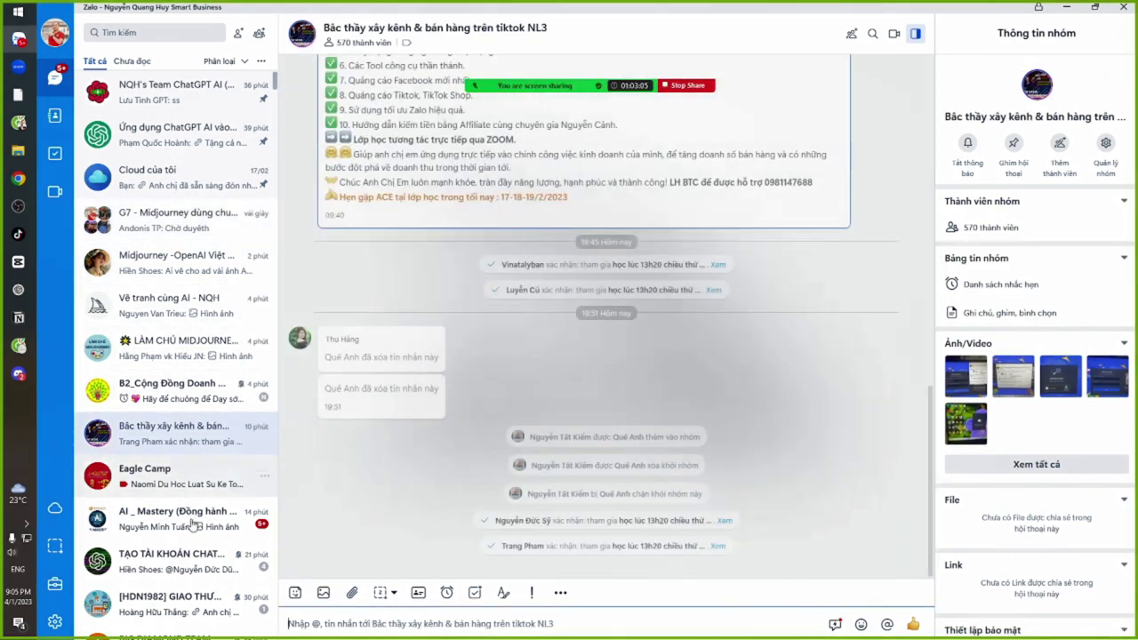
scroll(190, 534, down, 3)
scroll(190, 538, down, 2)
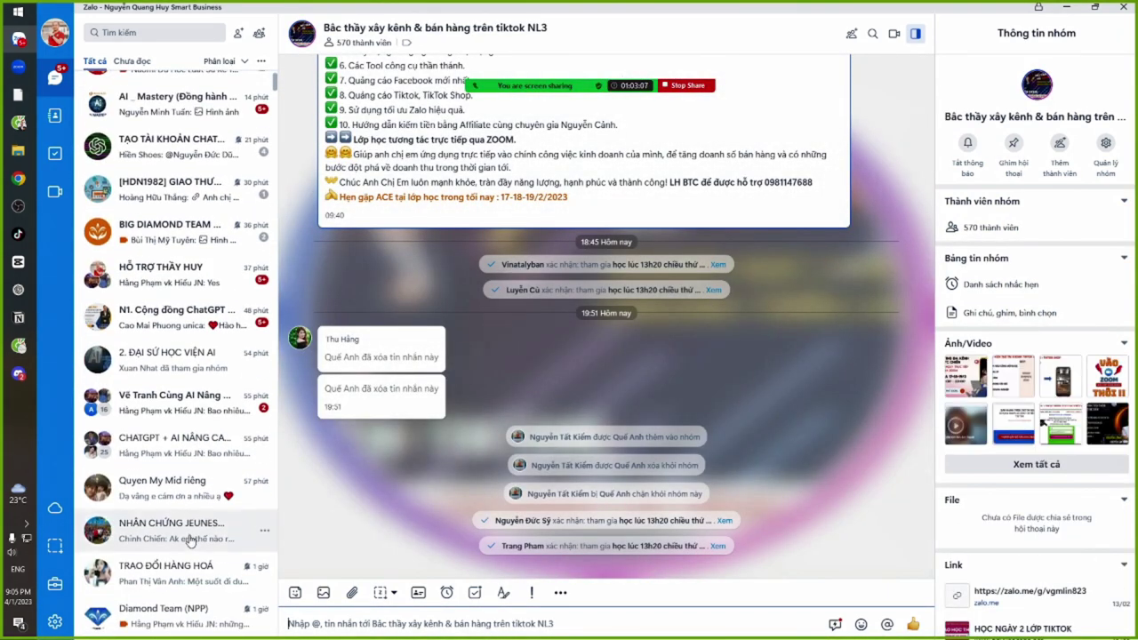
click(179, 407)
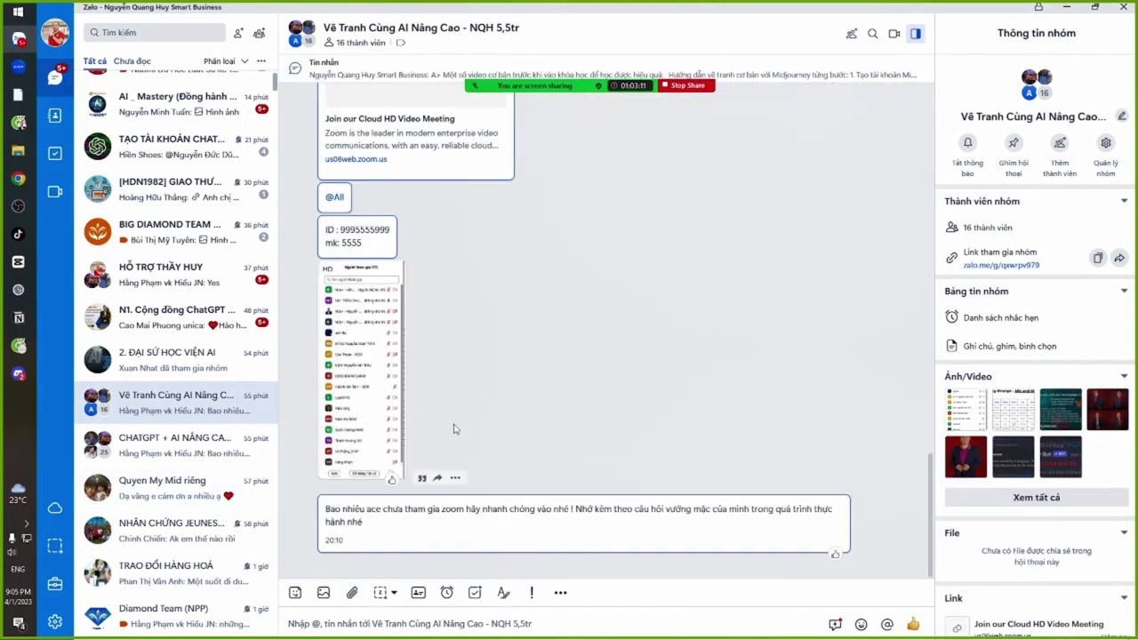
scroll(132, 366, up, 3)
scroll(132, 366, up, 1)
click(178, 218)
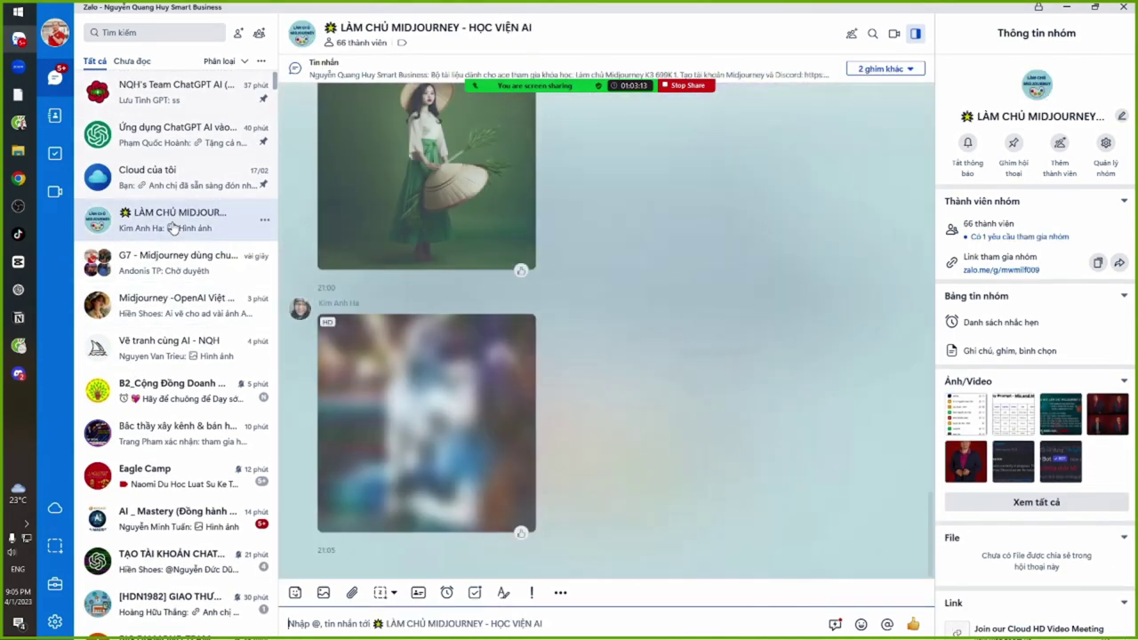
click(415, 390)
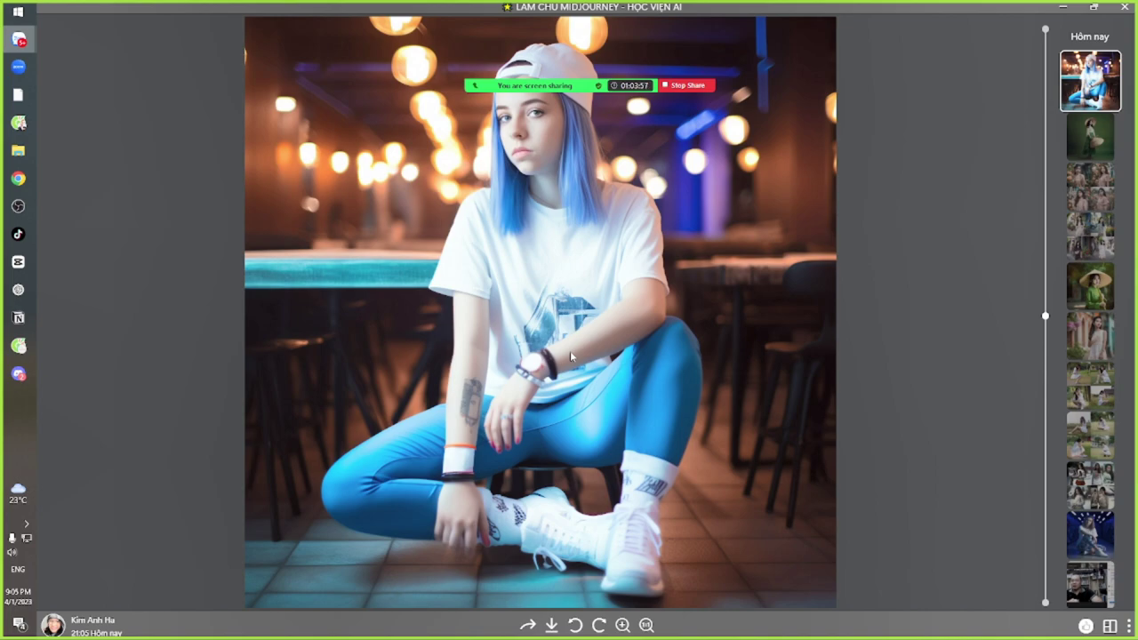
key(Escape)
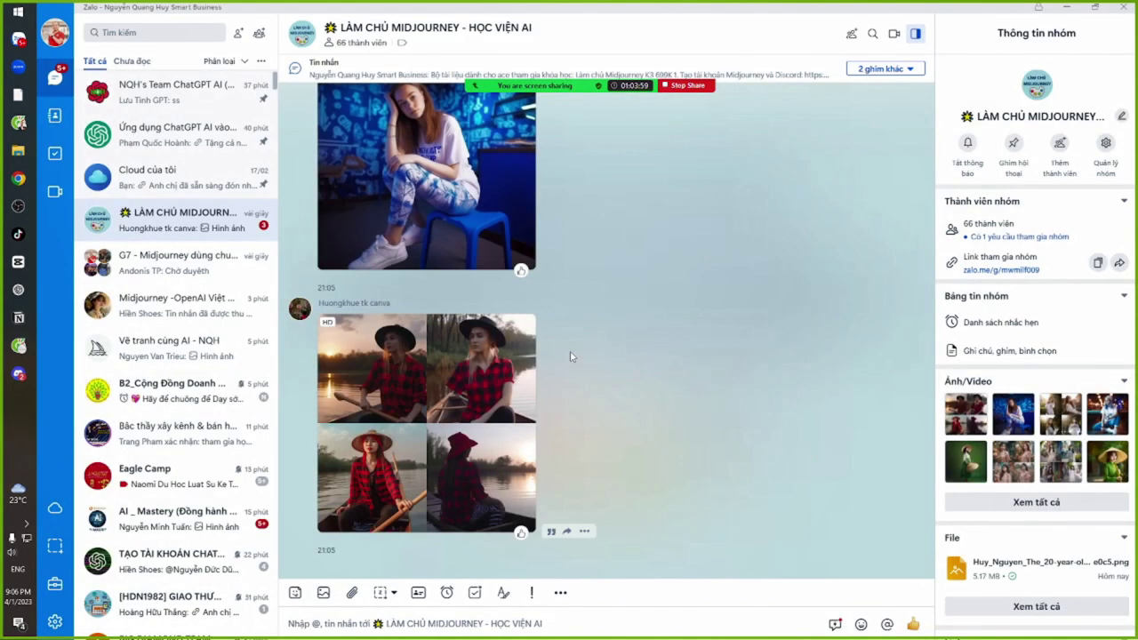
Scroll the LÀM CHỦ MIDJOURNEY chat to the student's white-dress four-photo grid
scroll(571, 356, up, 10)
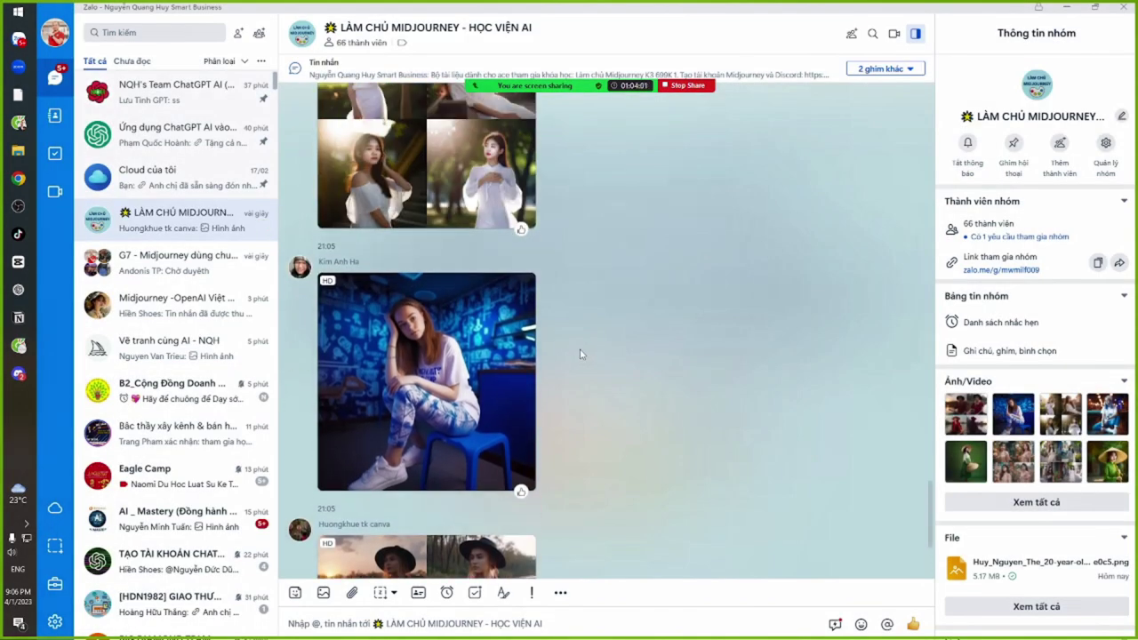
scroll(610, 376, up, 4)
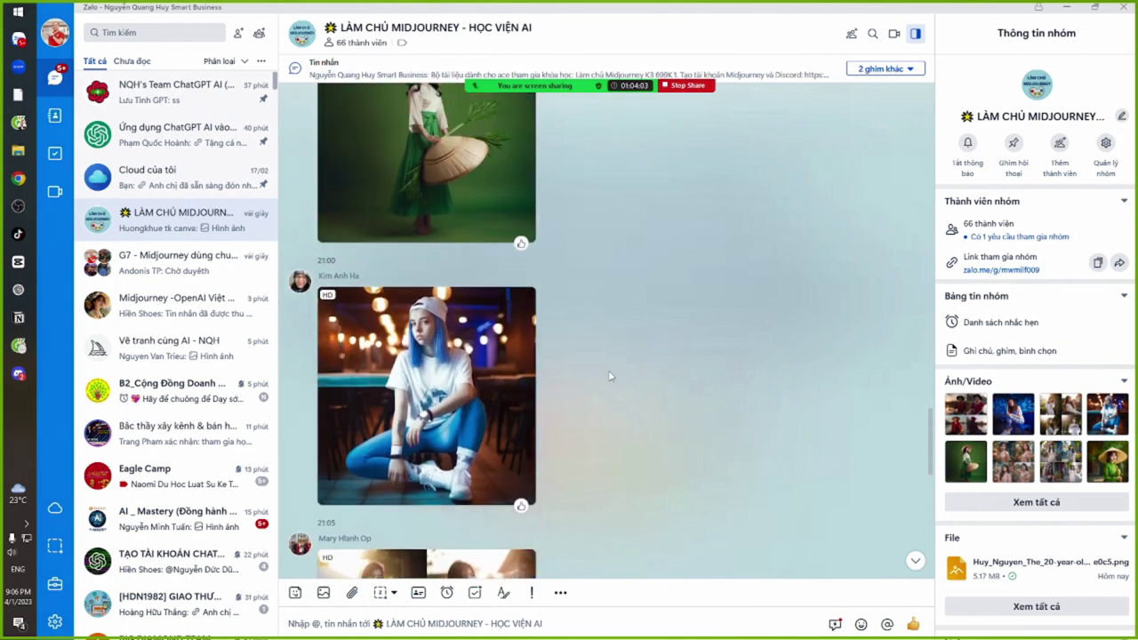
scroll(627, 443, down, 5)
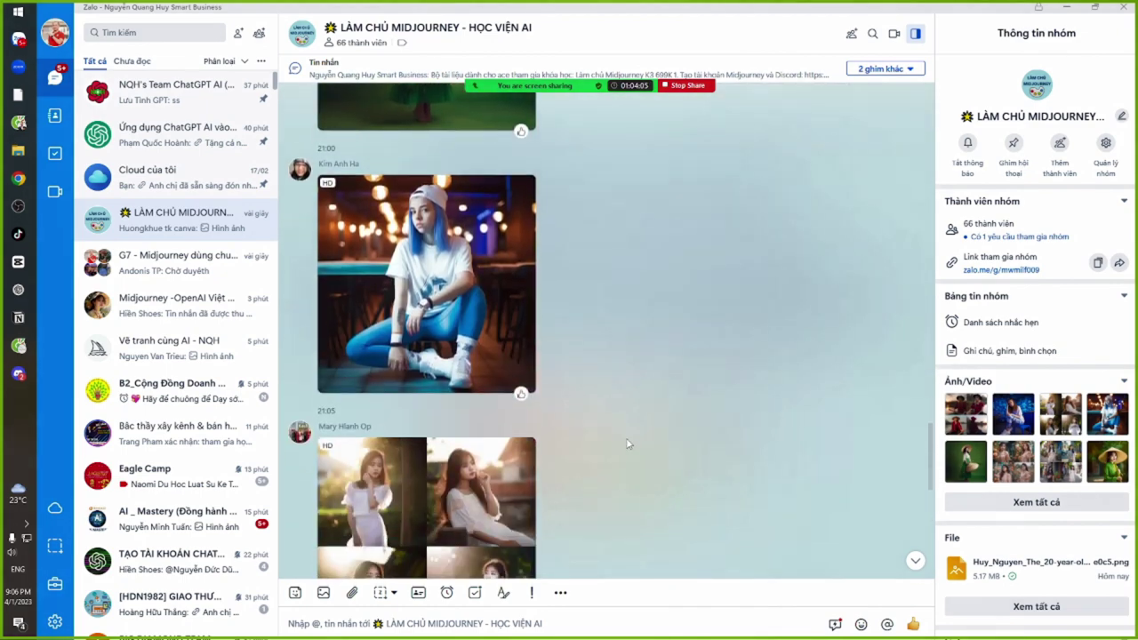
scroll(626, 443, down, 2)
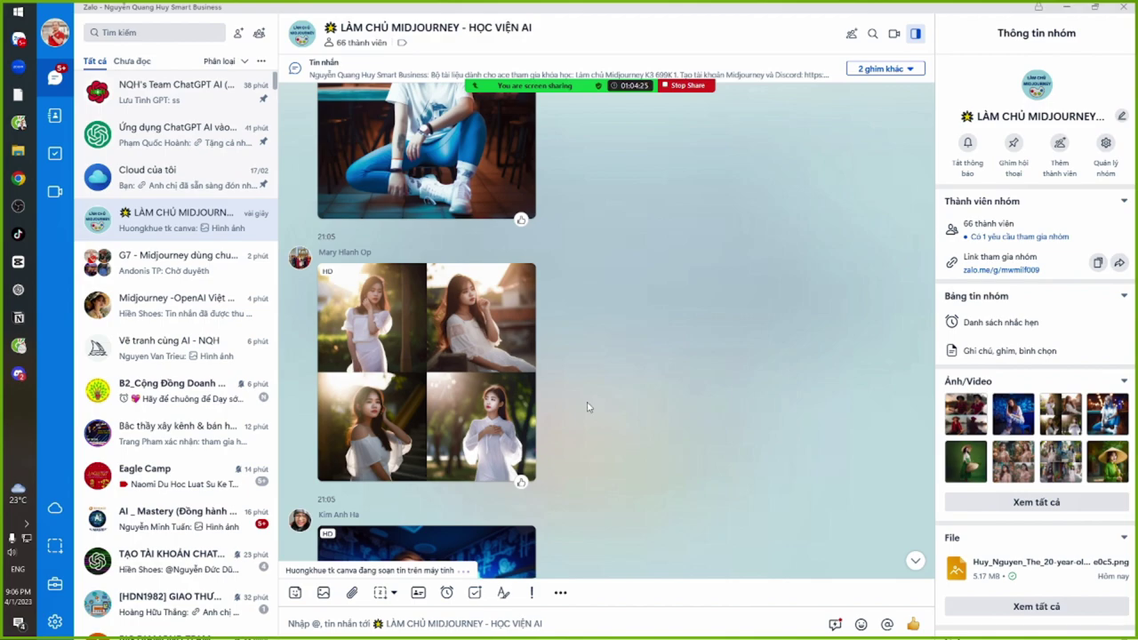
click(459, 367)
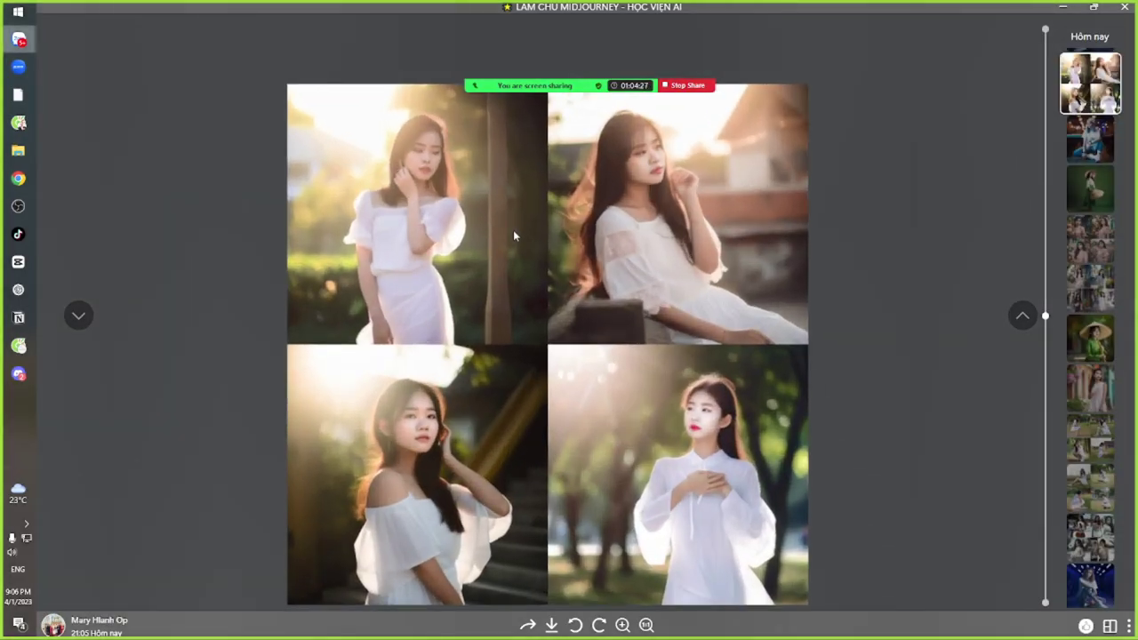
scroll(513, 229, up, 1)
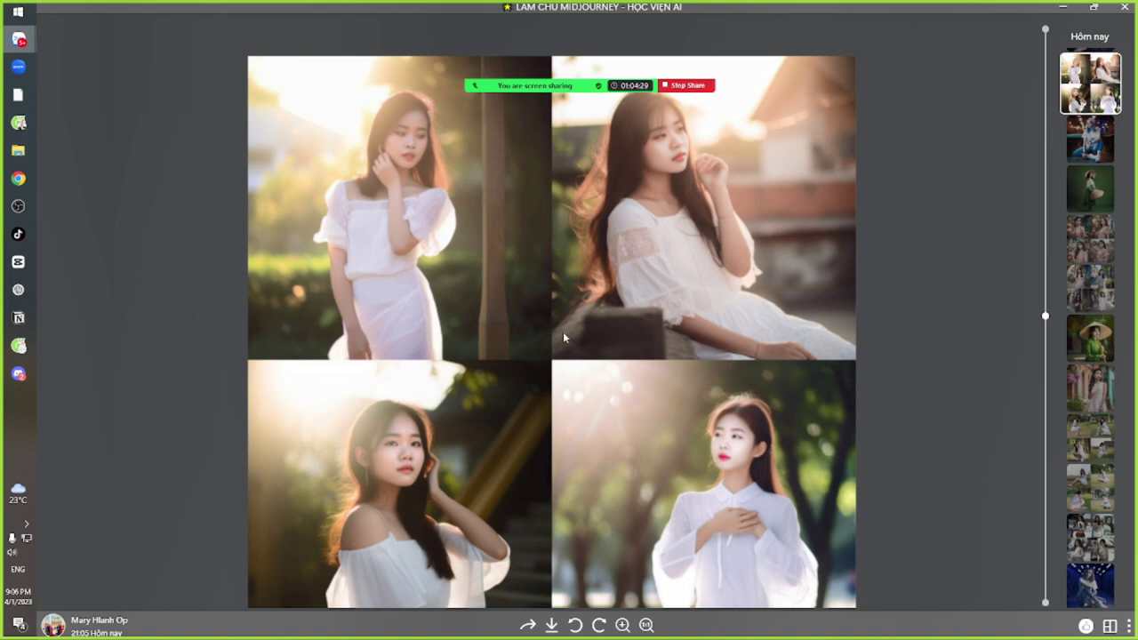
scroll(558, 331, down, 2)
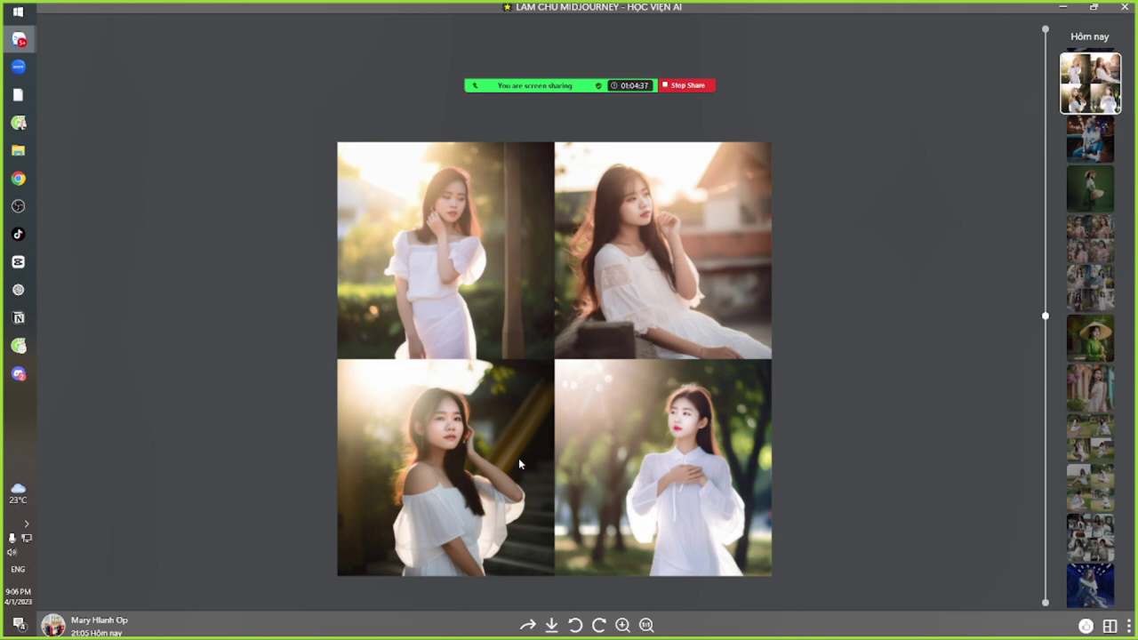
key(Escape)
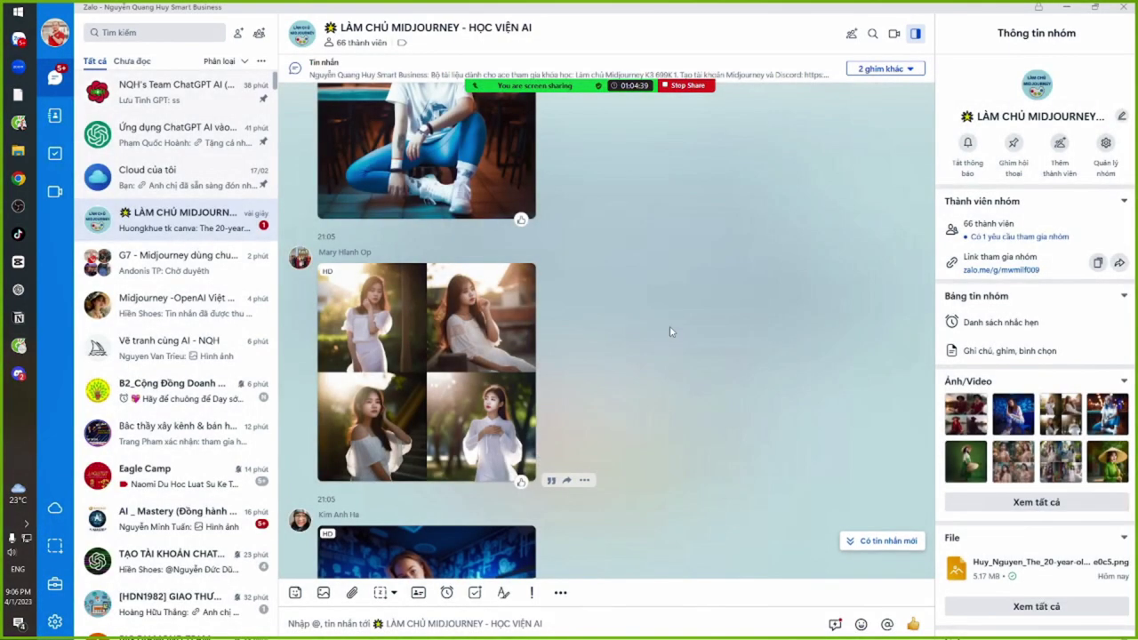
scroll(671, 329, down, 5)
click(396, 214)
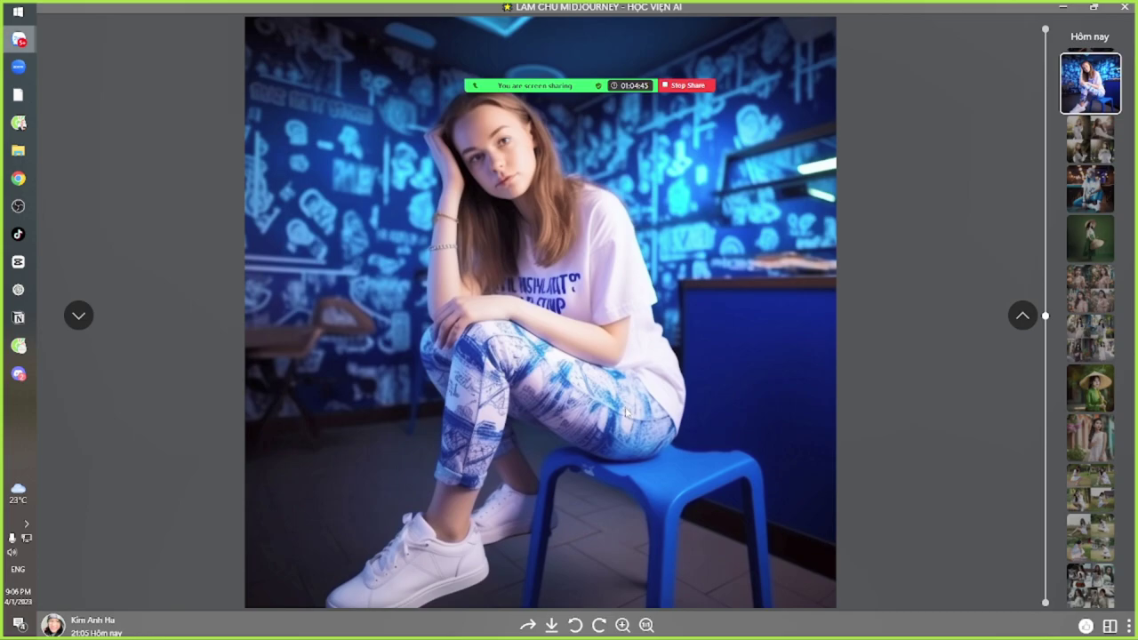
key(Escape)
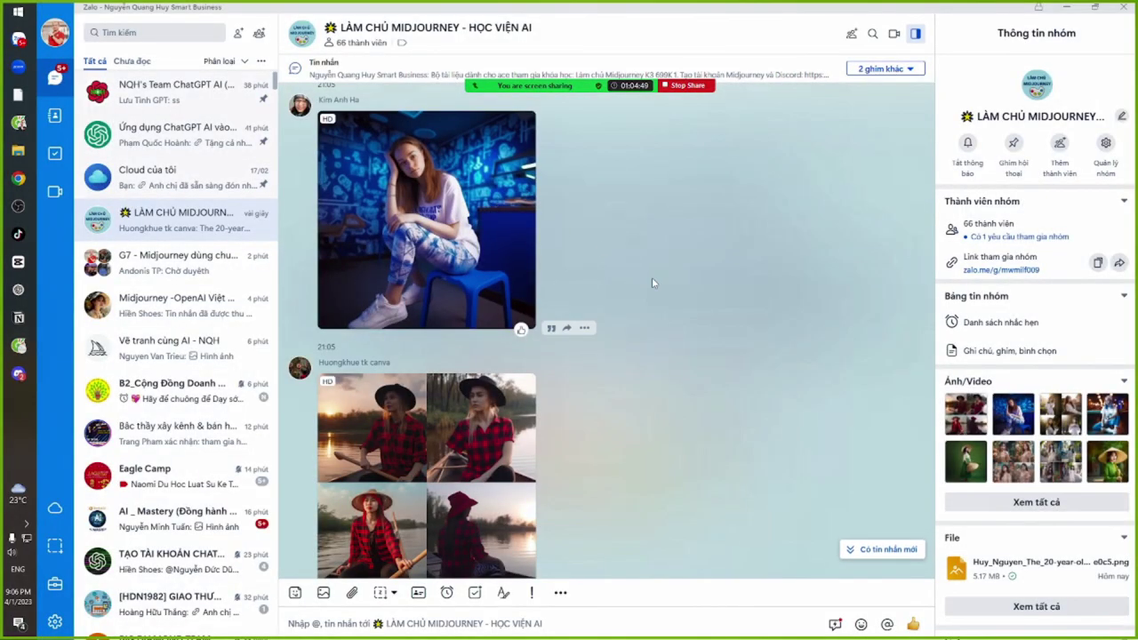
scroll(651, 278, down, 1)
scroll(646, 294, up, 1)
click(436, 351)
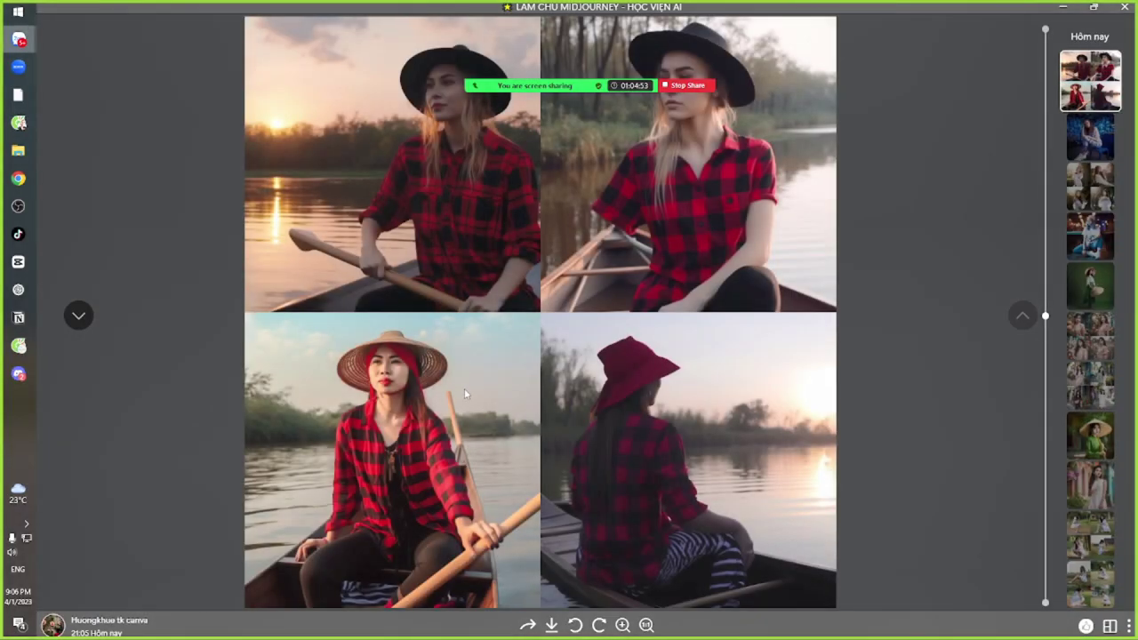
scroll(415, 316, up, 5)
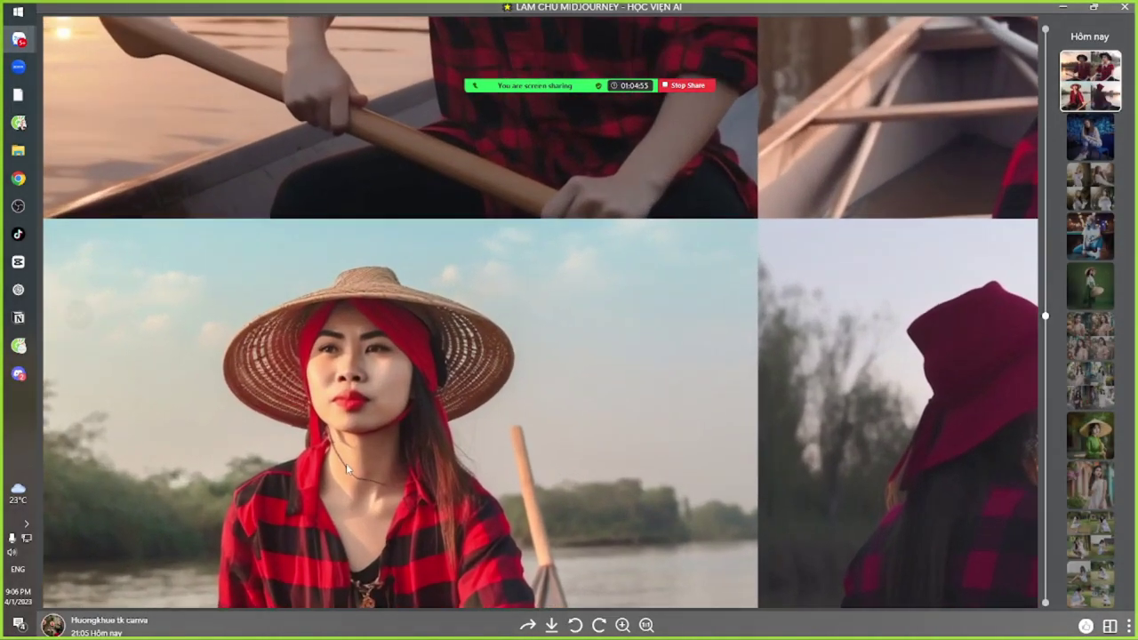
scroll(348, 461, down, 5)
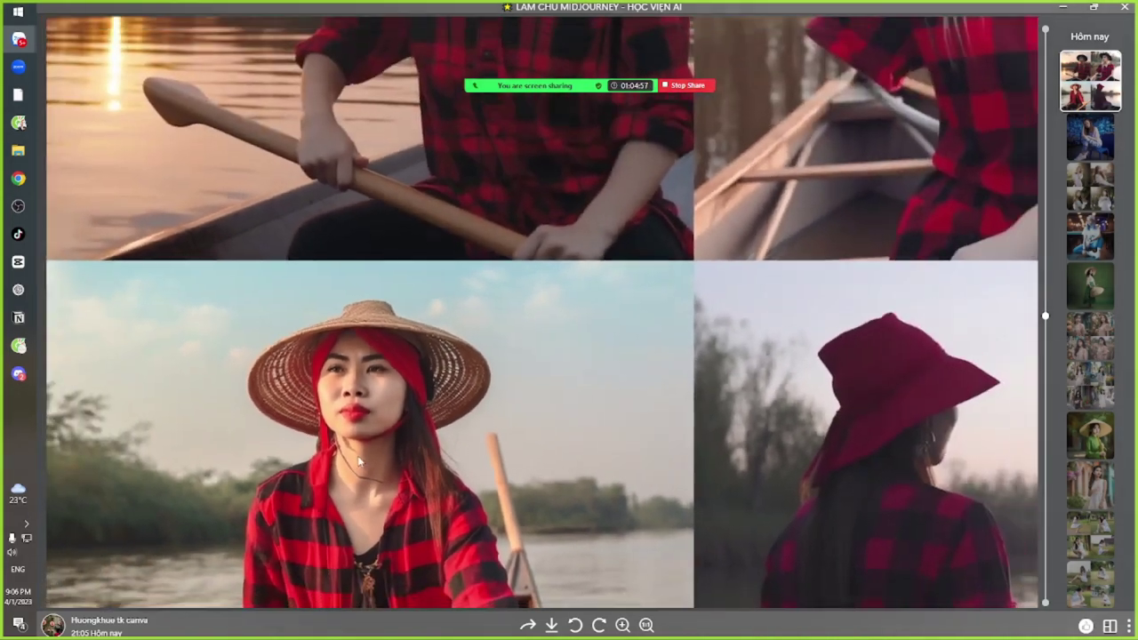
key(Escape)
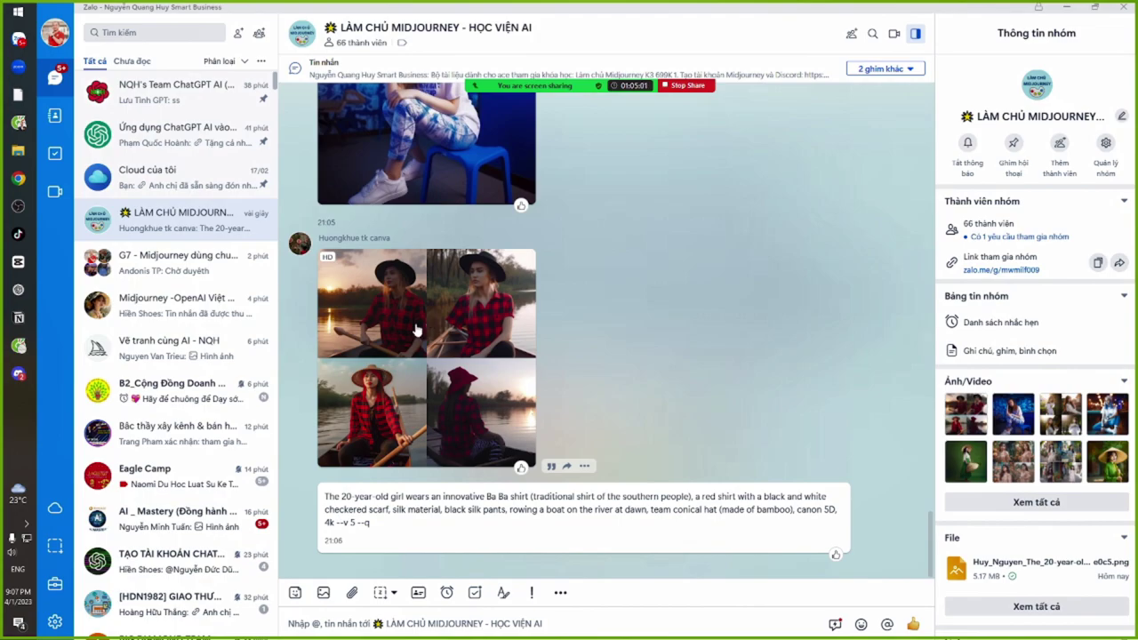
click(416, 309)
scroll(432, 241, up, 5)
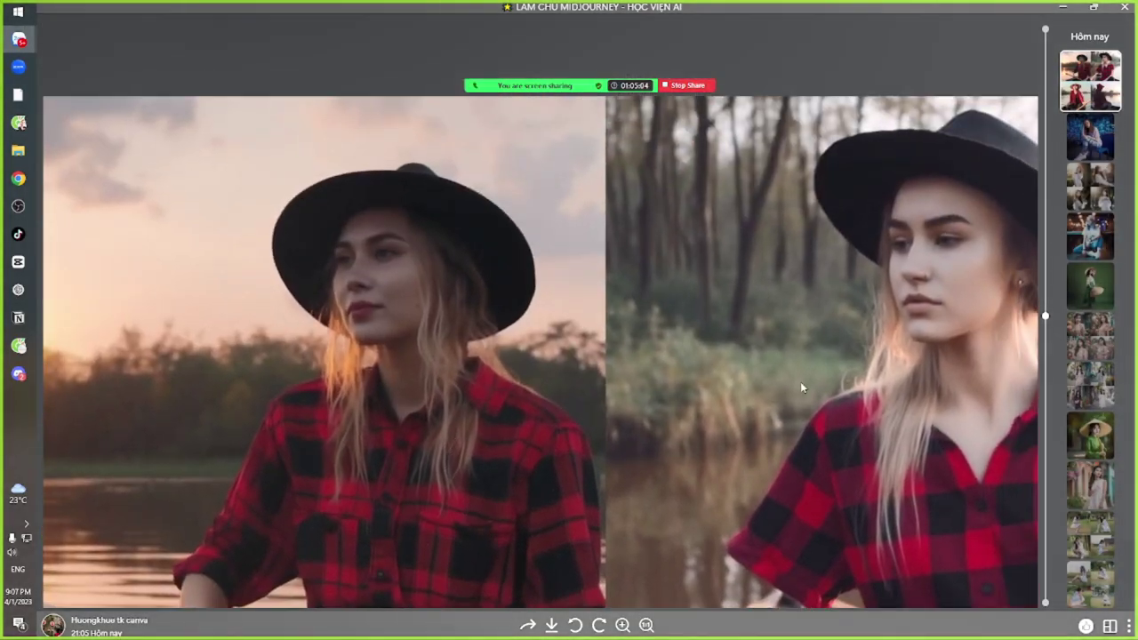
drag(801, 387, 470, 268)
scroll(647, 298, down, 5)
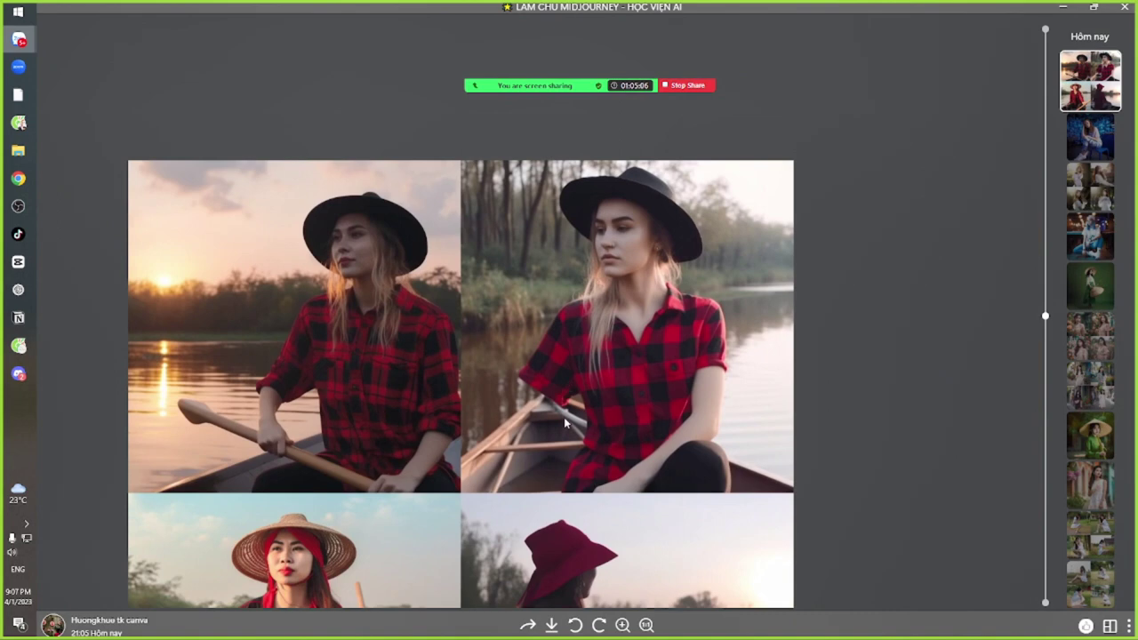
drag(563, 417, 563, 230)
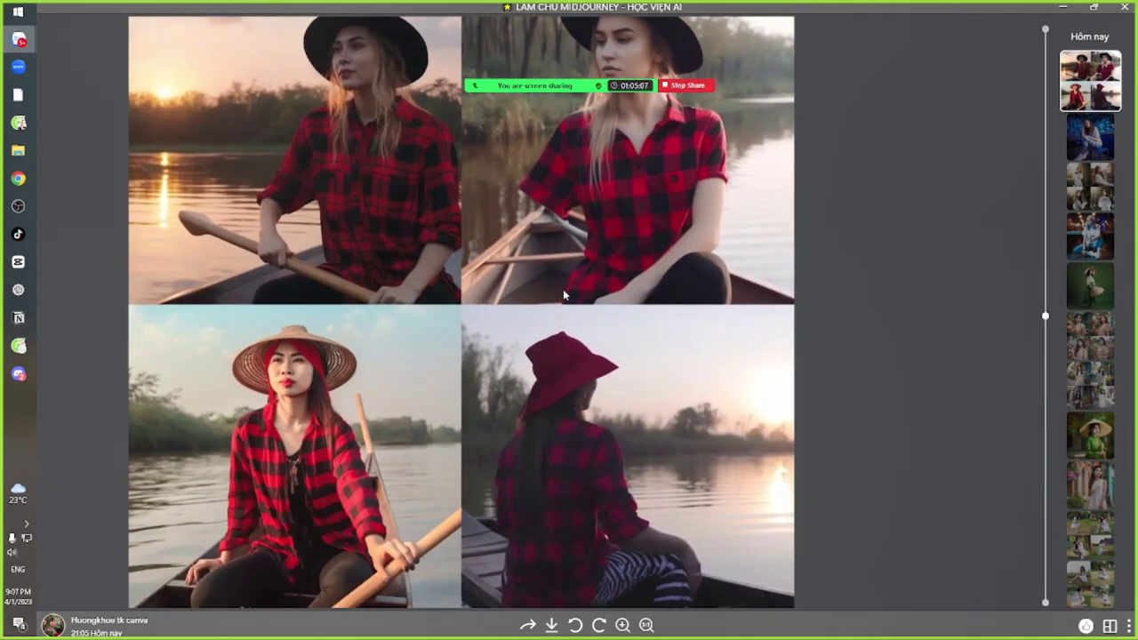
drag(564, 408, 584, 196)
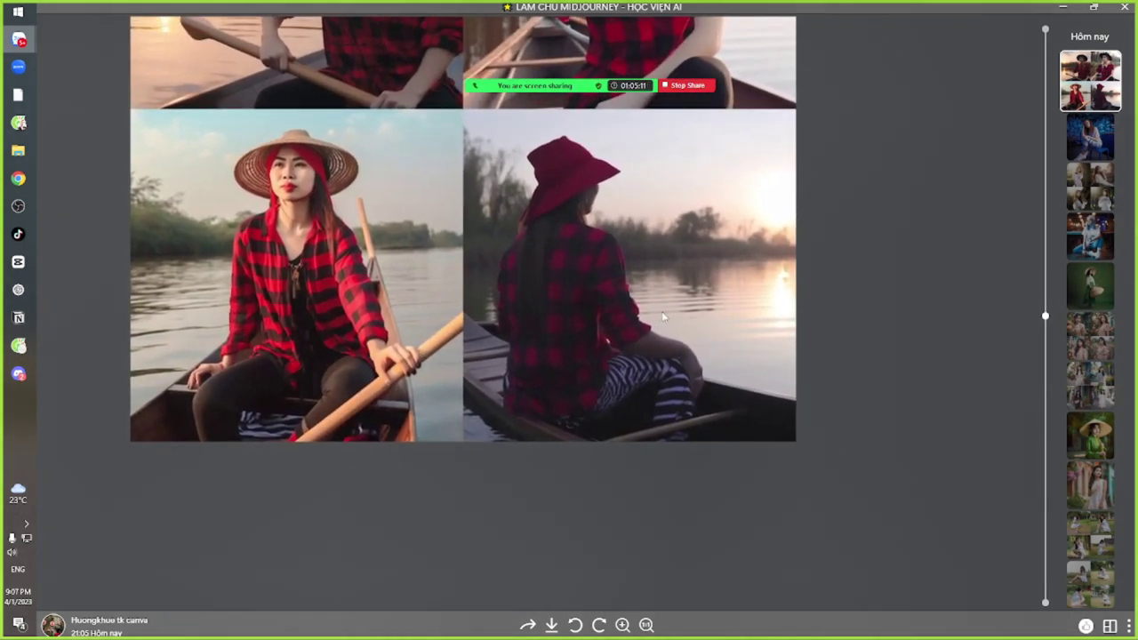
scroll(662, 315, up, 5)
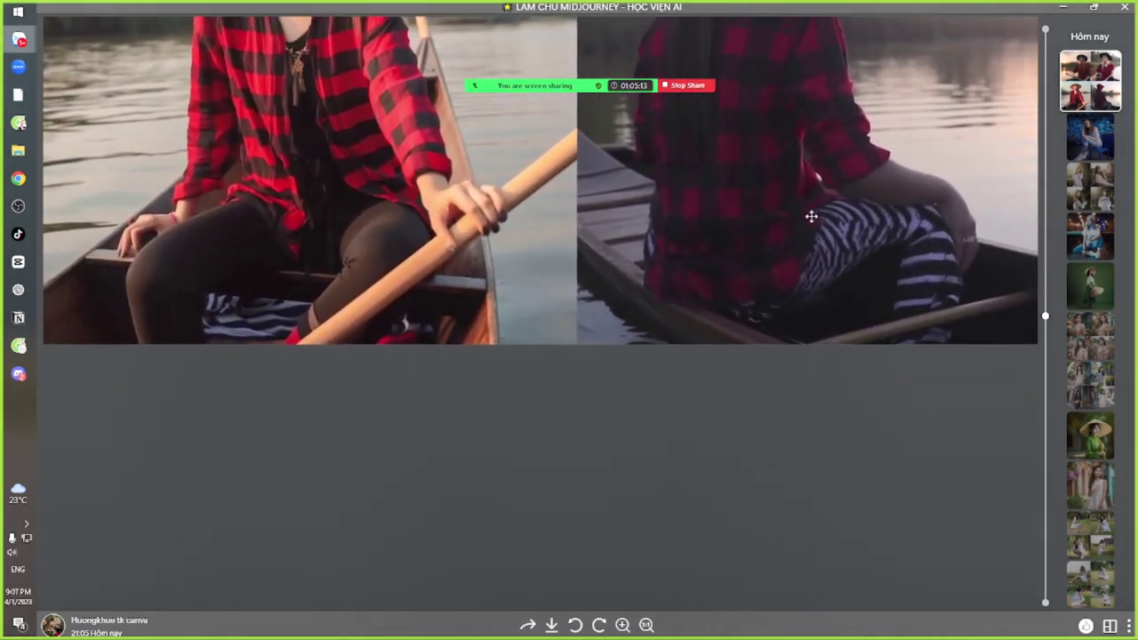
scroll(811, 216, down, 5)
Close the viewer and select the entire Ba Ba shirt prompt under the rowing grid
key(Escape)
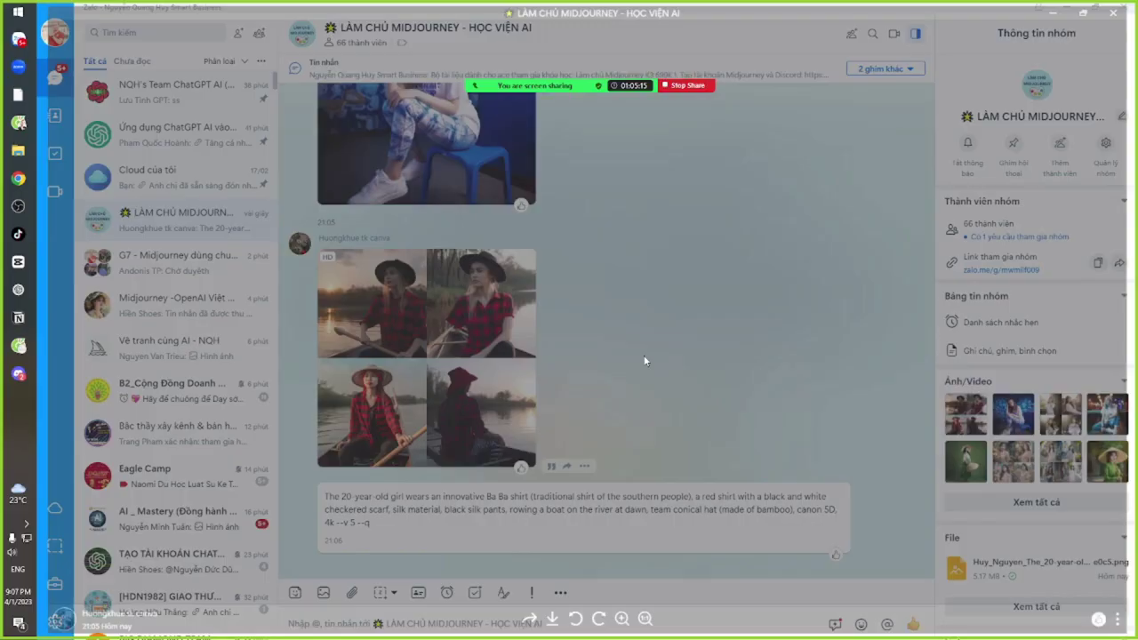
drag(325, 496, 837, 510)
click(576, 503)
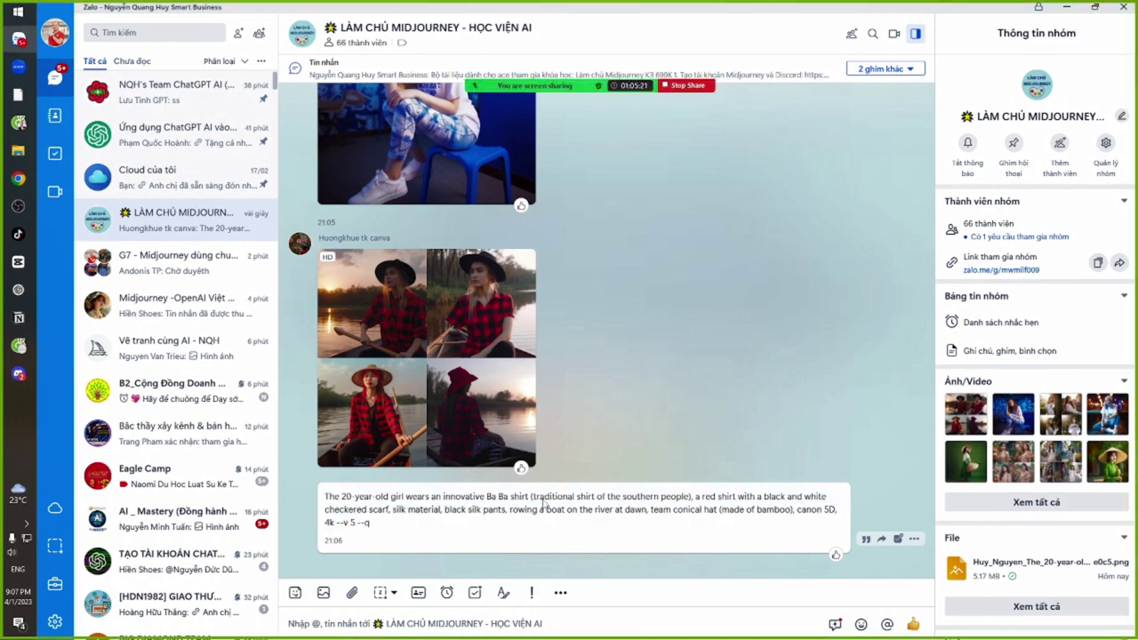
drag(475, 500, 663, 500)
click(673, 500)
drag(416, 500, 573, 500)
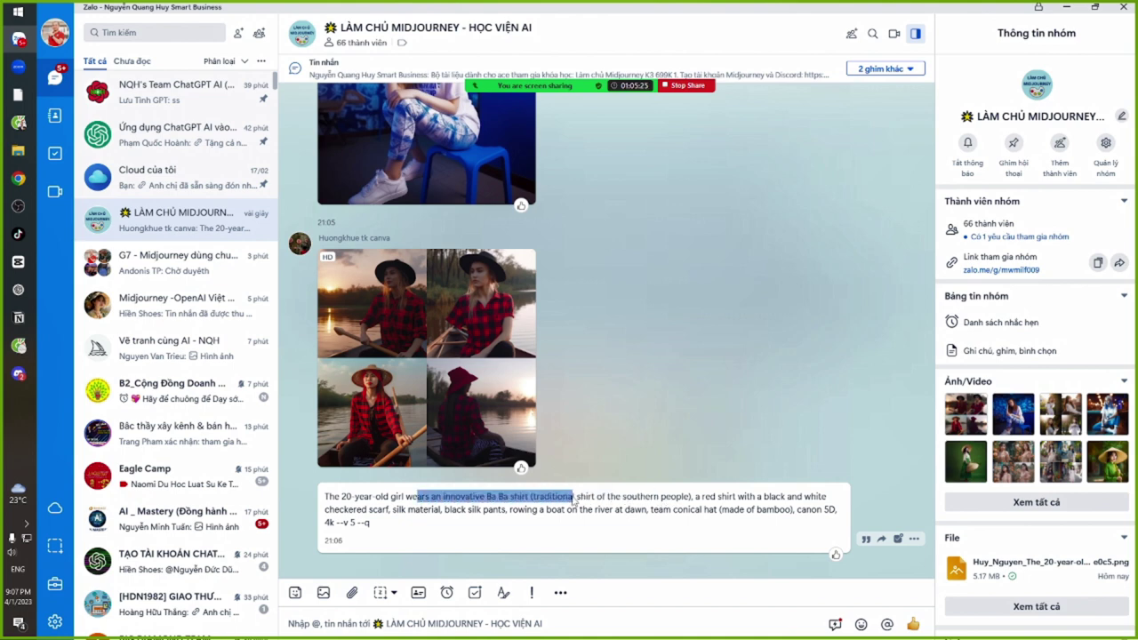
click(416, 508)
drag(325, 500, 835, 511)
key(ctrl+c)
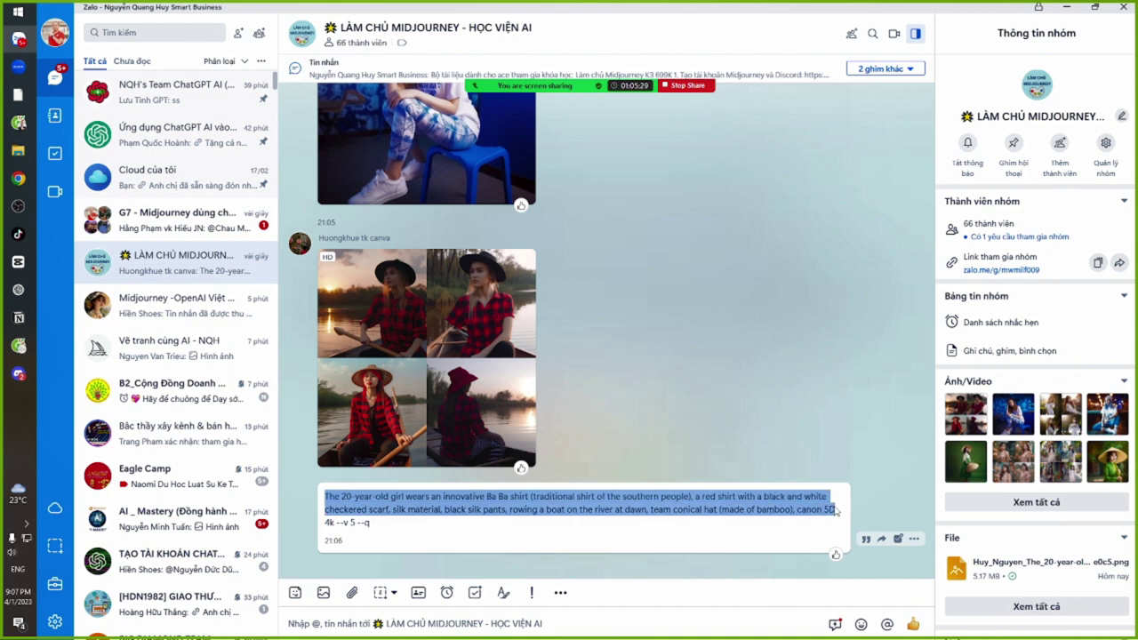
key(alt+Tab)
key(alt+Tab)
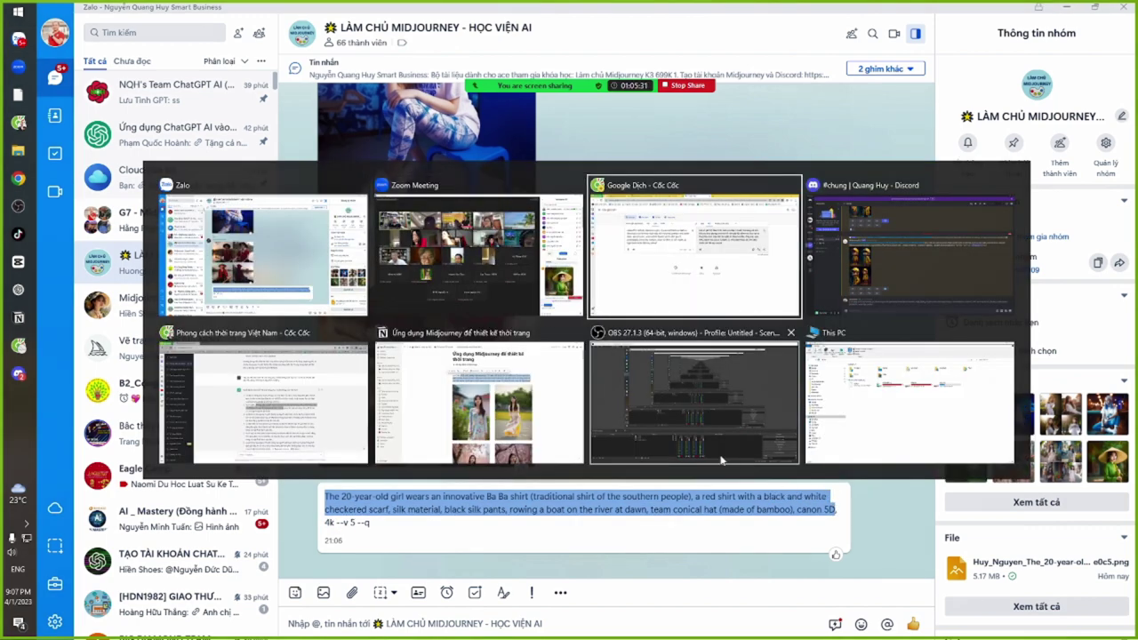
Replace Google Translate's source text with the copied Ba Ba shirt prompt, then return to Zalo
key(ctrl+a)
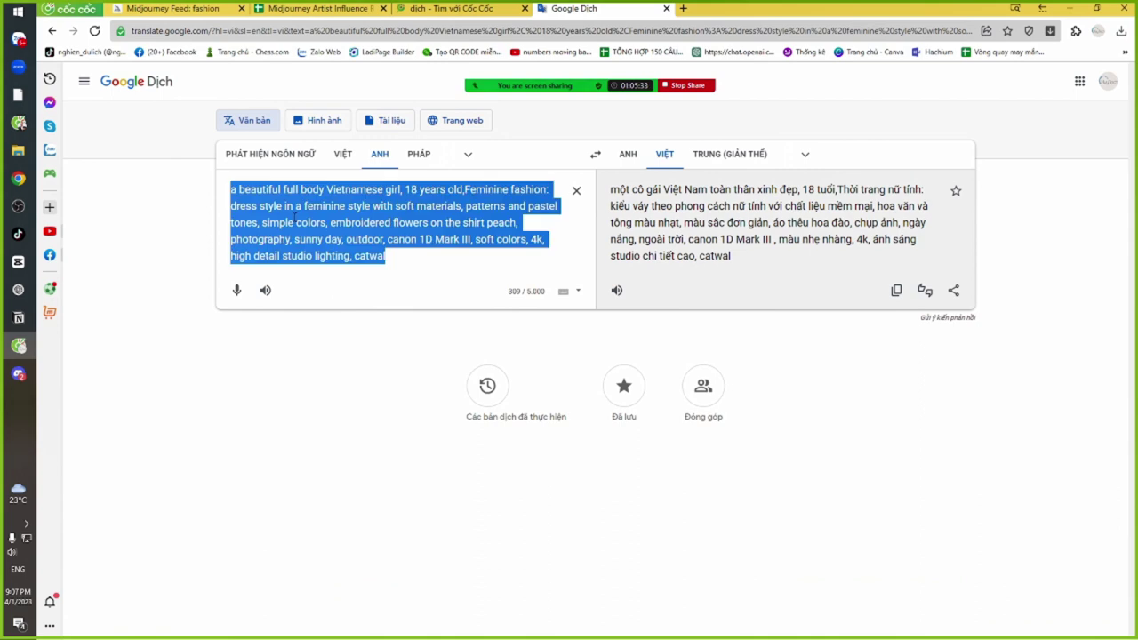
key(ctrl+v)
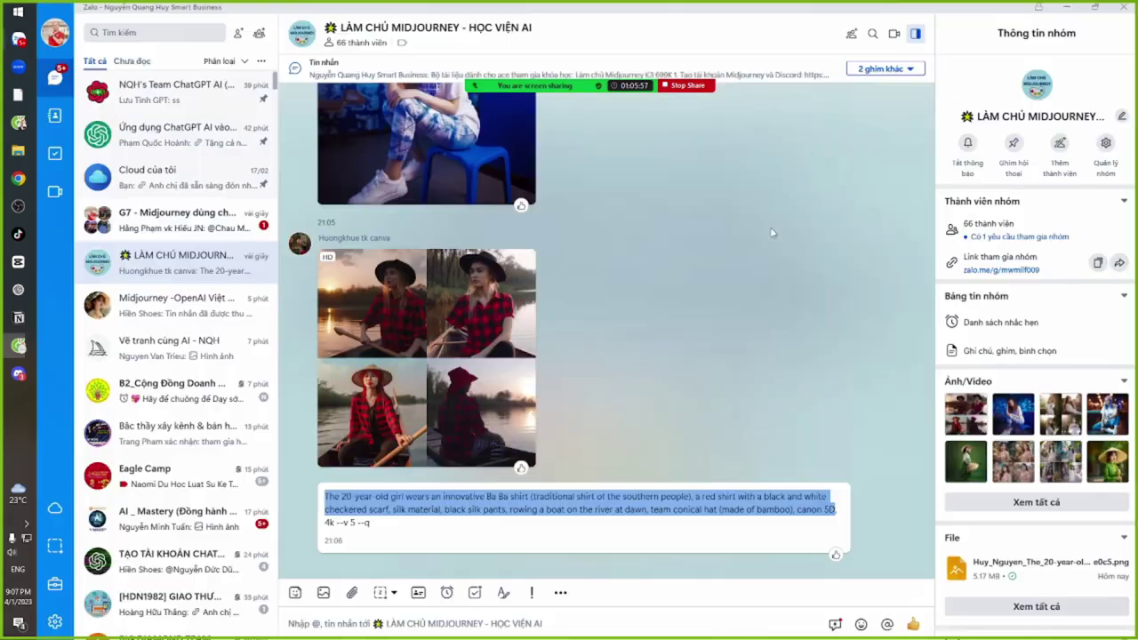
key(alt+Tab)
View the four-image boat grid full-size, close it, and switch back toward the browser
click(455, 350)
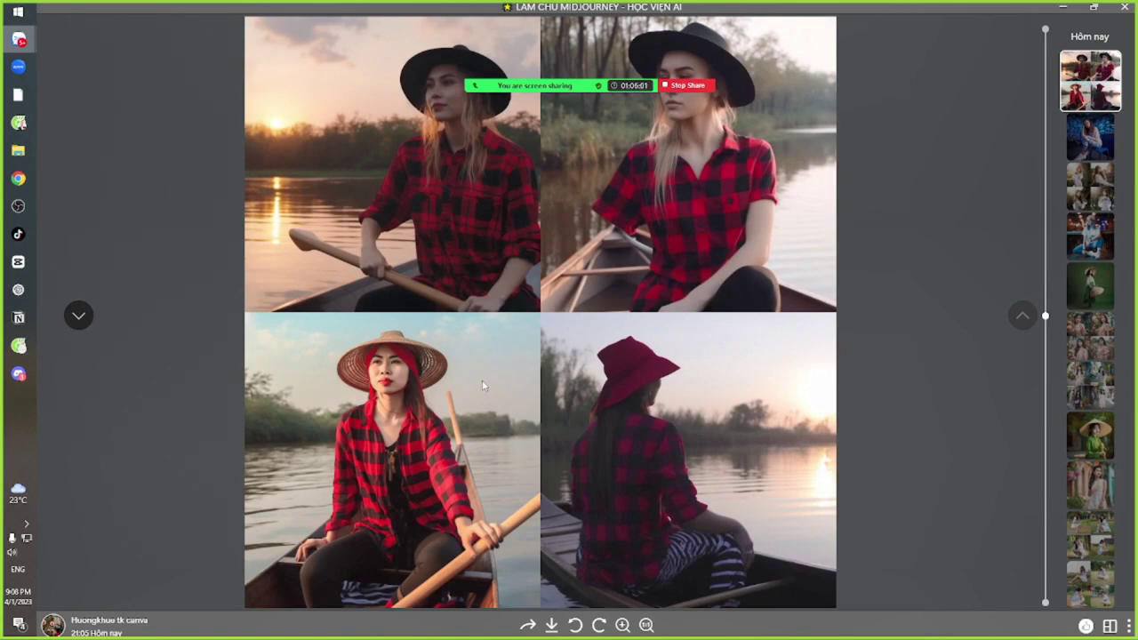
key(Escape)
key(alt+Tab)
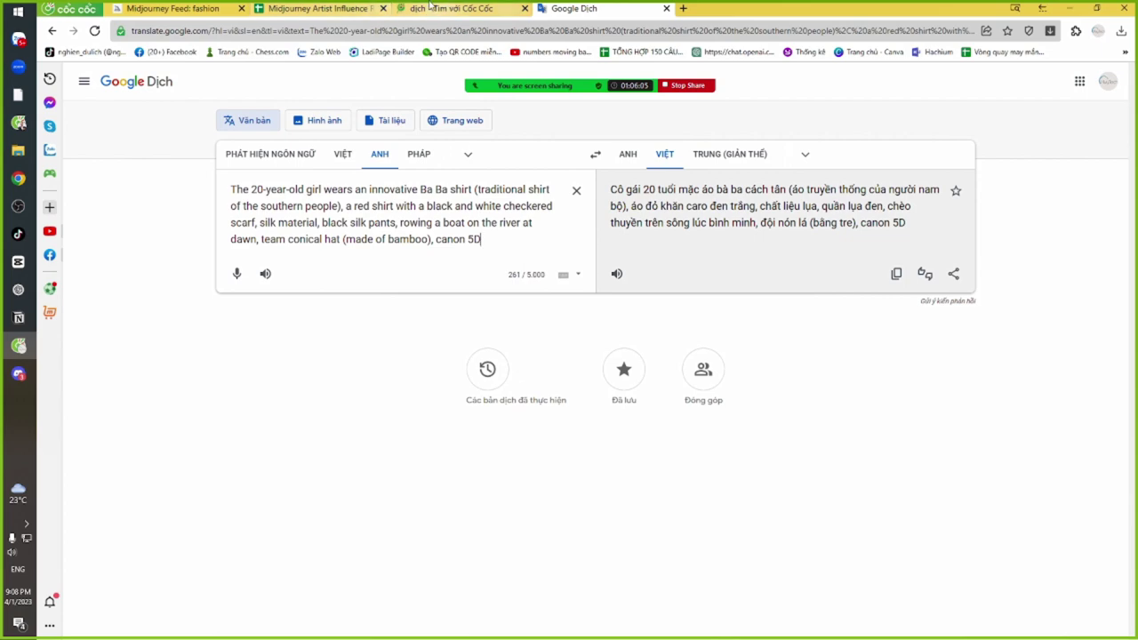
key(alt+Tab)
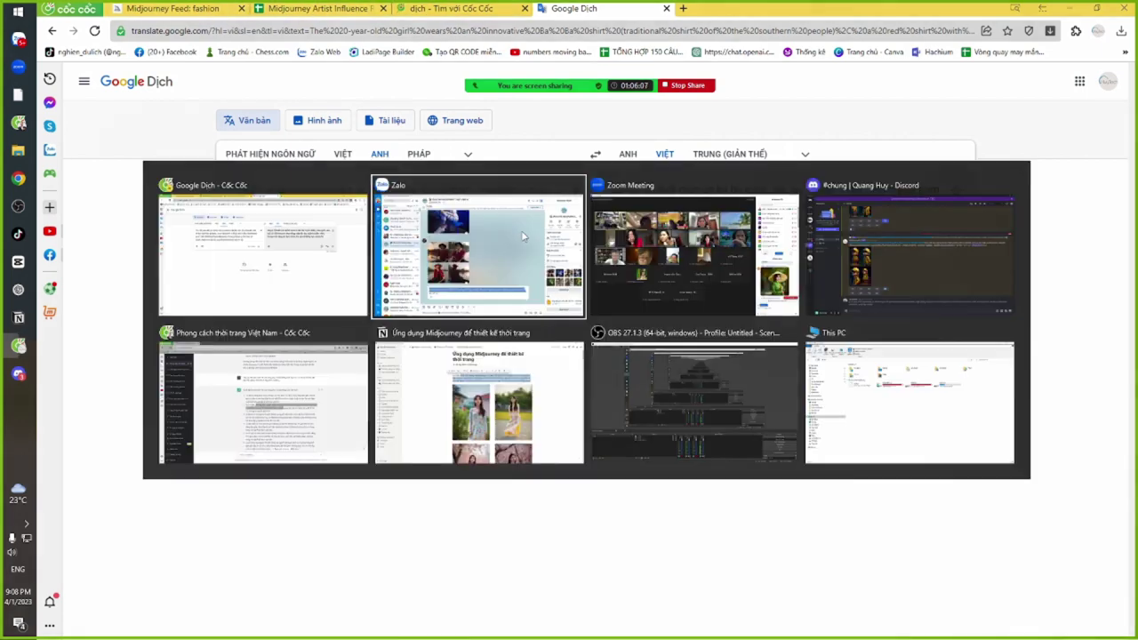
Ask ChatGPT to describe the áo bà ba, then draft a follow-up requesting vivid, keyword-rich detail
key(alt+Tab)
key(alt+Tab)
key(alt+Tab)
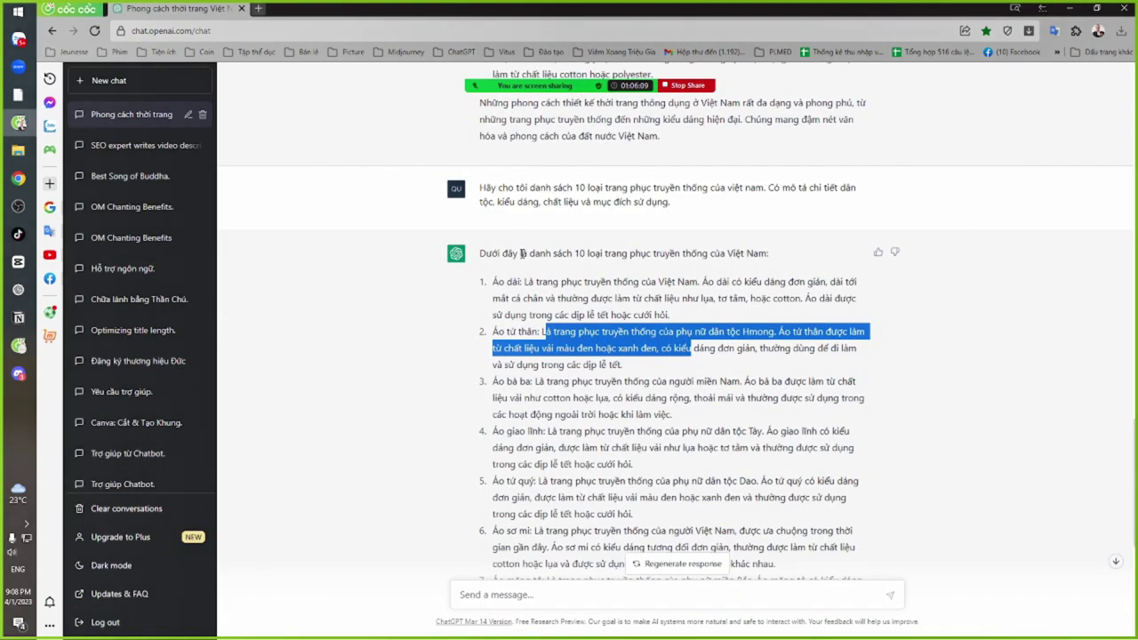
click(586, 594)
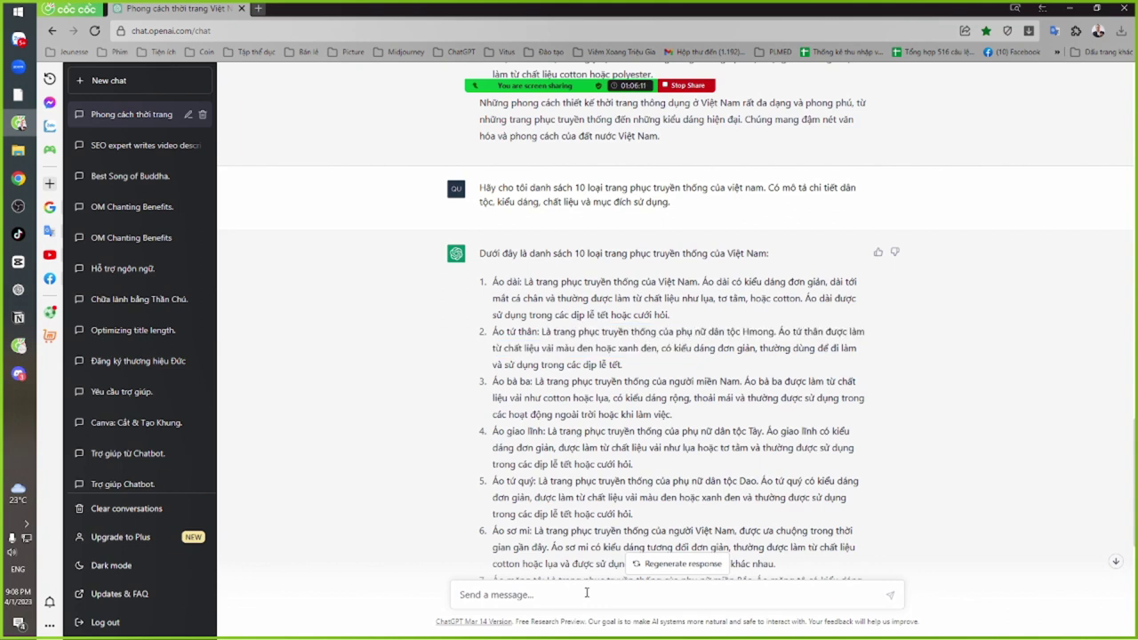
text(Mo tqahieec)
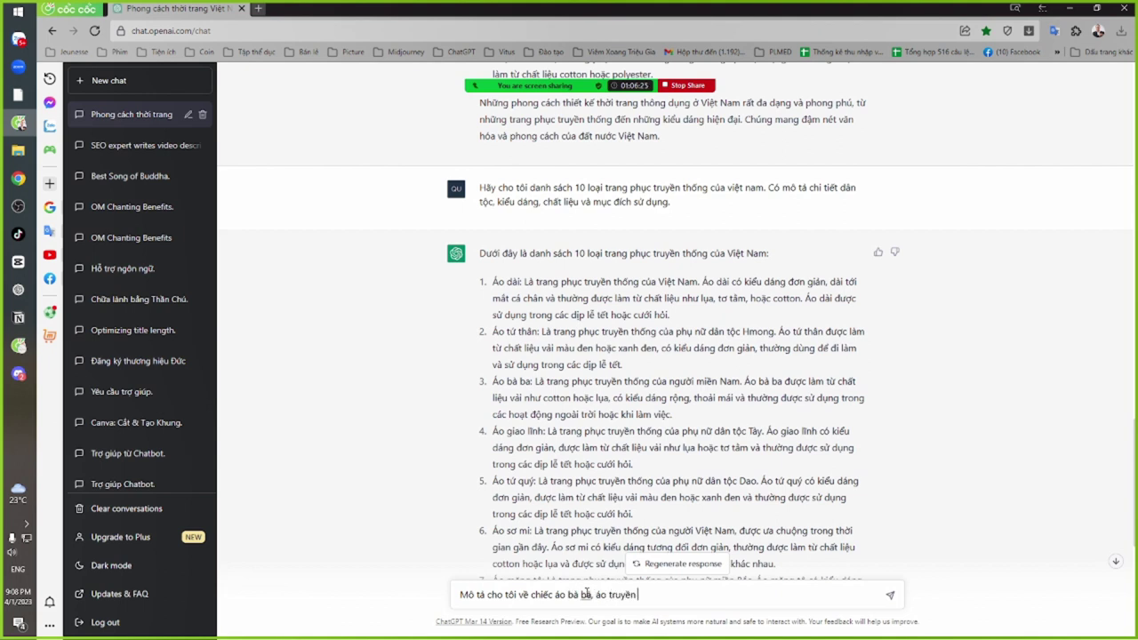
text(ngs)
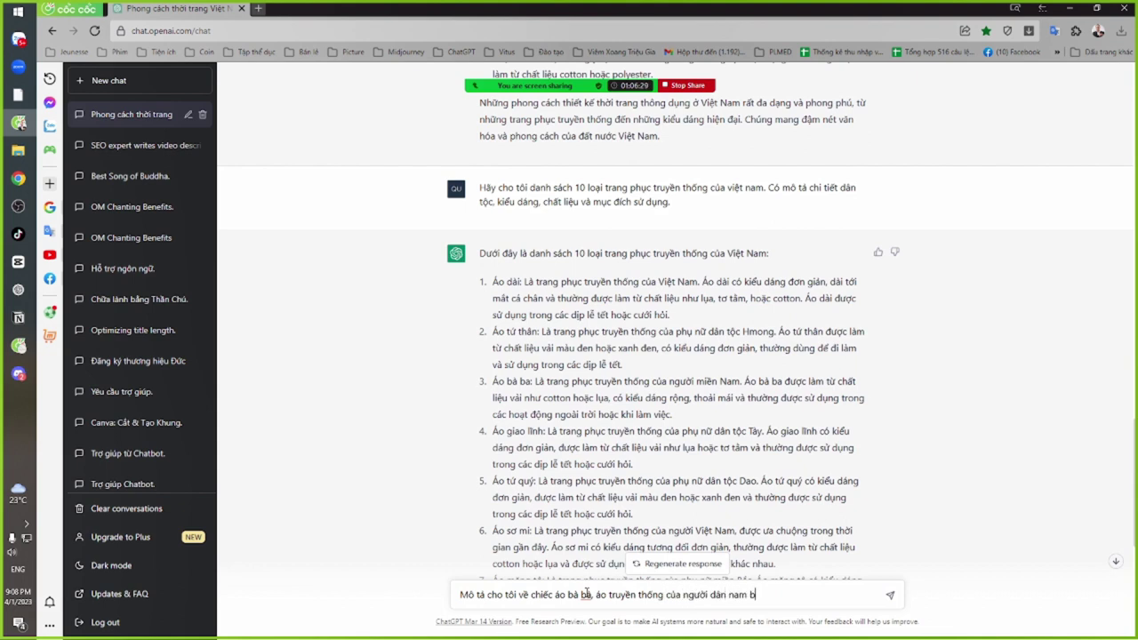
key(Return)
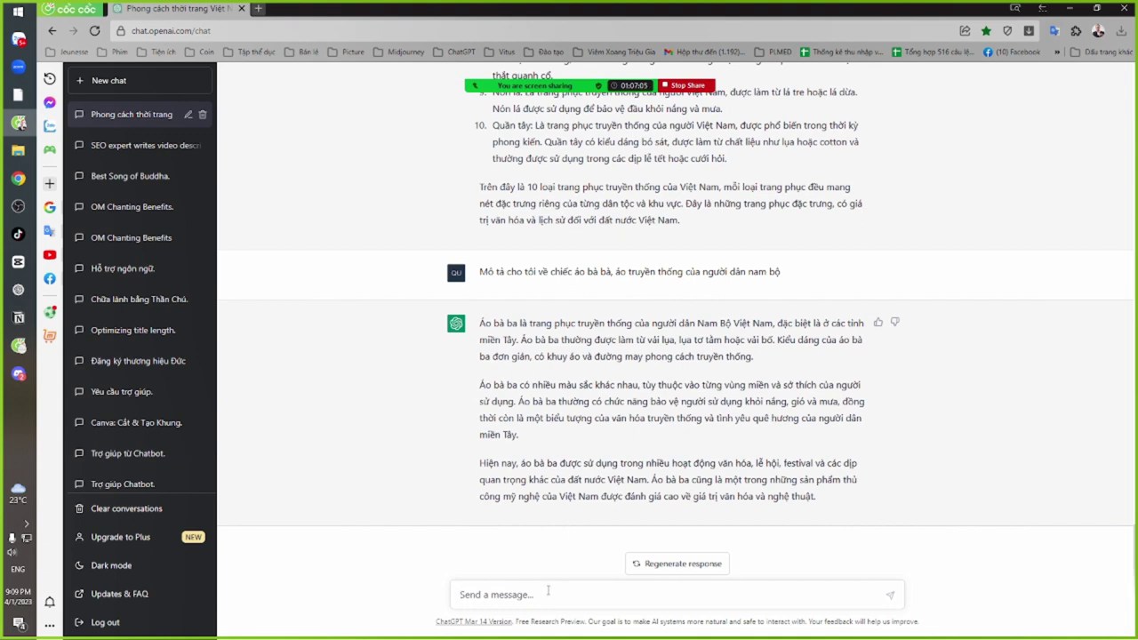
text(Hay)
text( mô tả chi tiết mô)
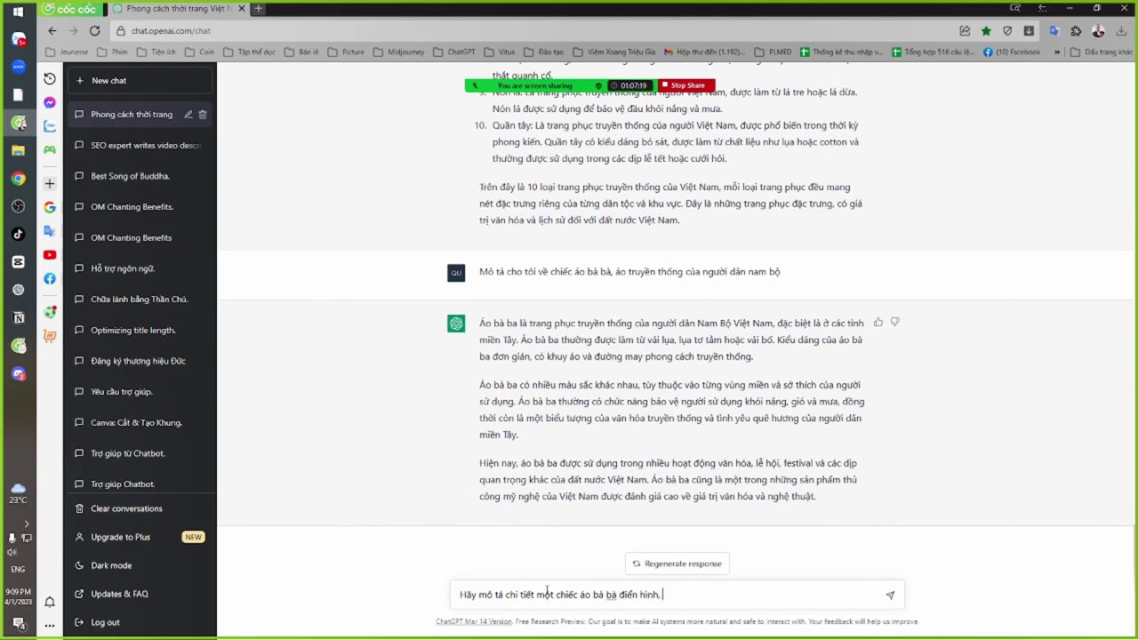
text(dung)
text( những từ khóa thể h)
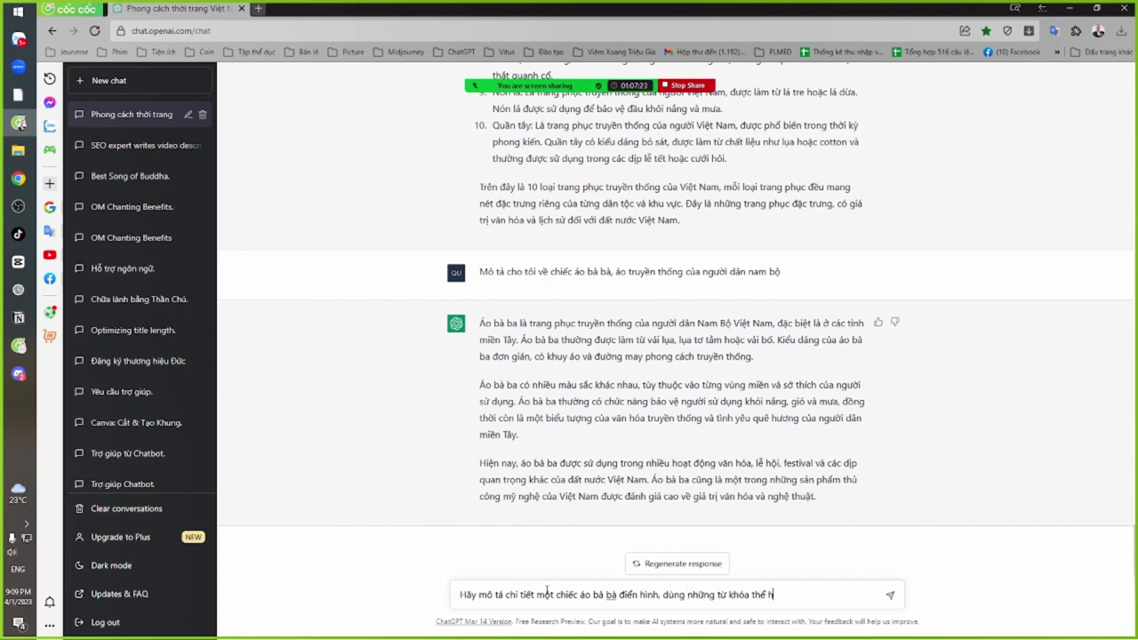
text(iện hinh anh rõ ràng)
Get ChatGPT's three-paragraph áo bà ba description (silk, front buttons, conical hat) and select the whole reply
key(Return)
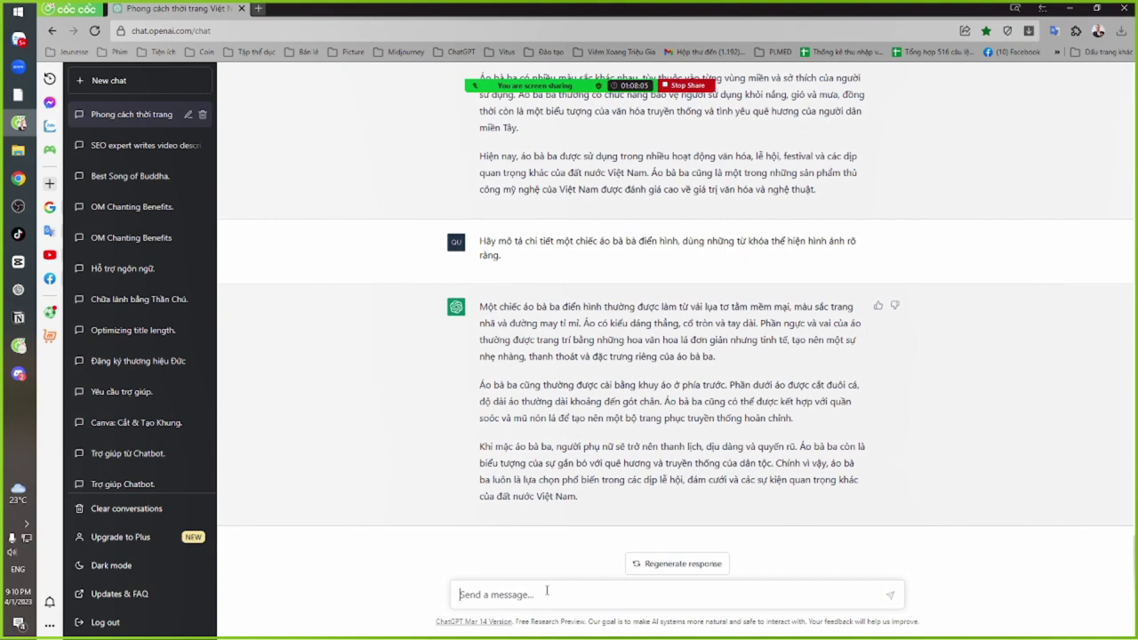
drag(657, 446, 686, 445)
double_click(713, 445)
drag(758, 445, 798, 445)
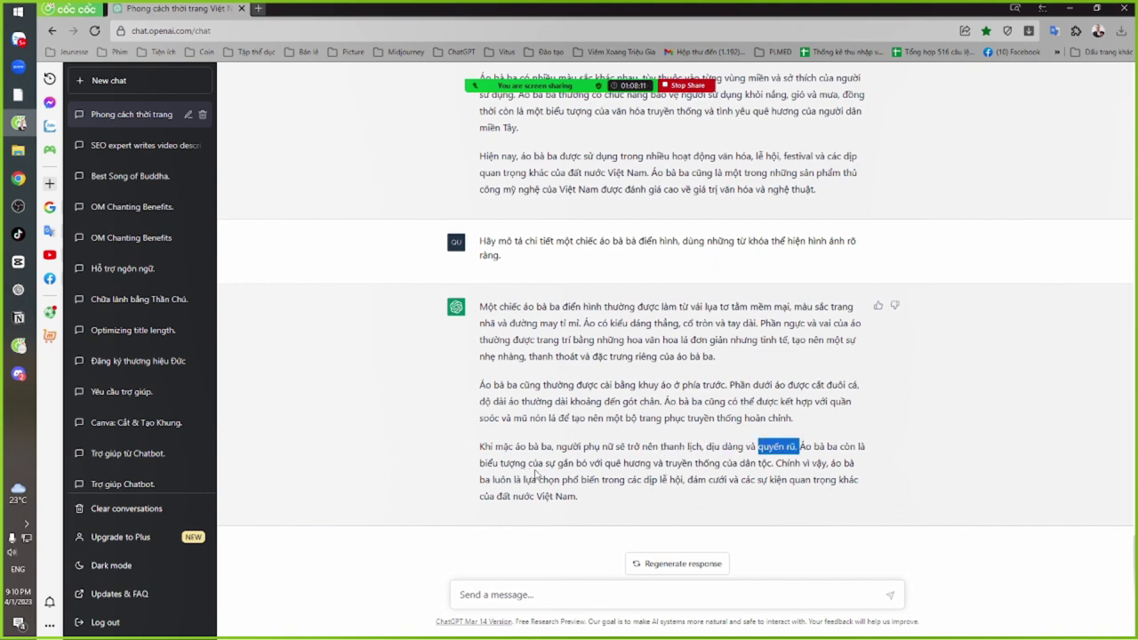
click(673, 462)
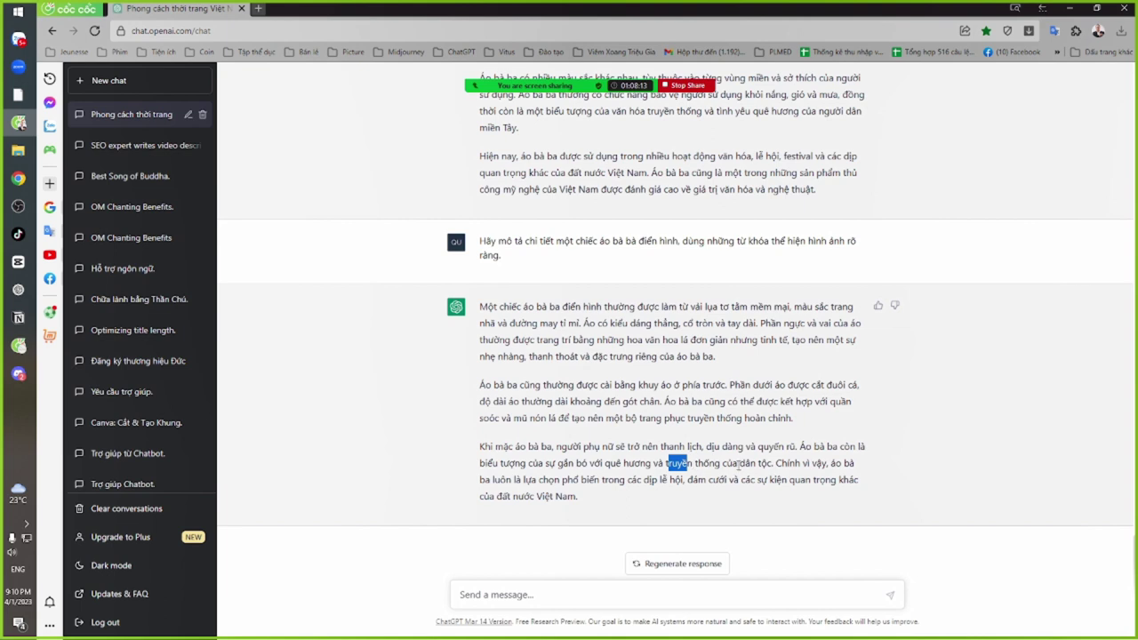
double_click(746, 463)
drag(648, 480, 682, 486)
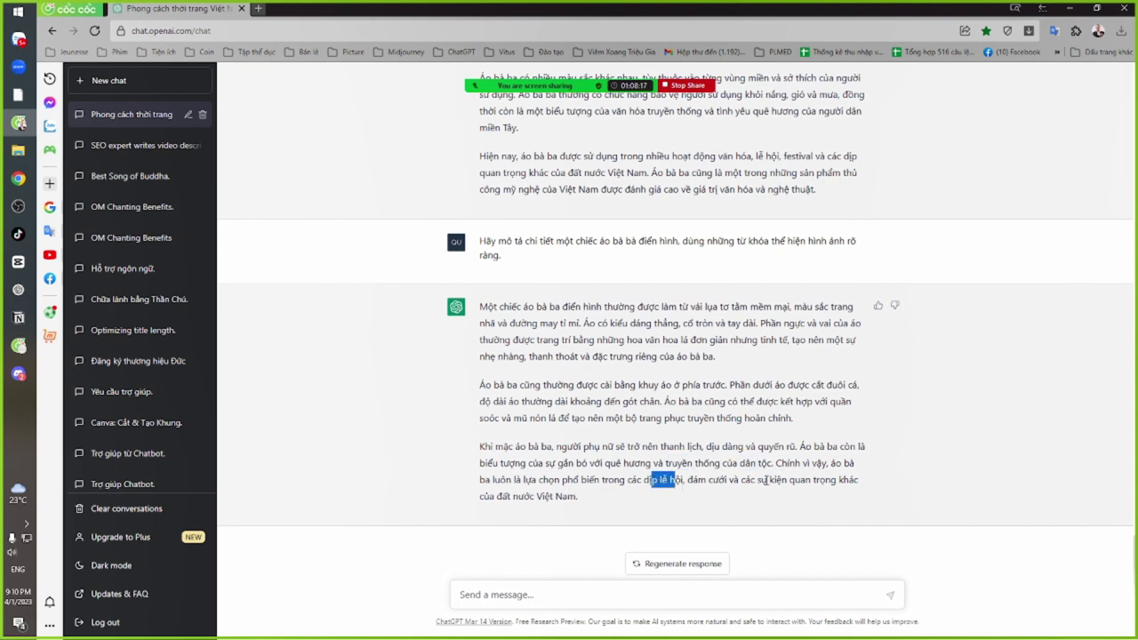
double_click(772, 480)
drag(544, 496, 572, 497)
drag(481, 305, 598, 502)
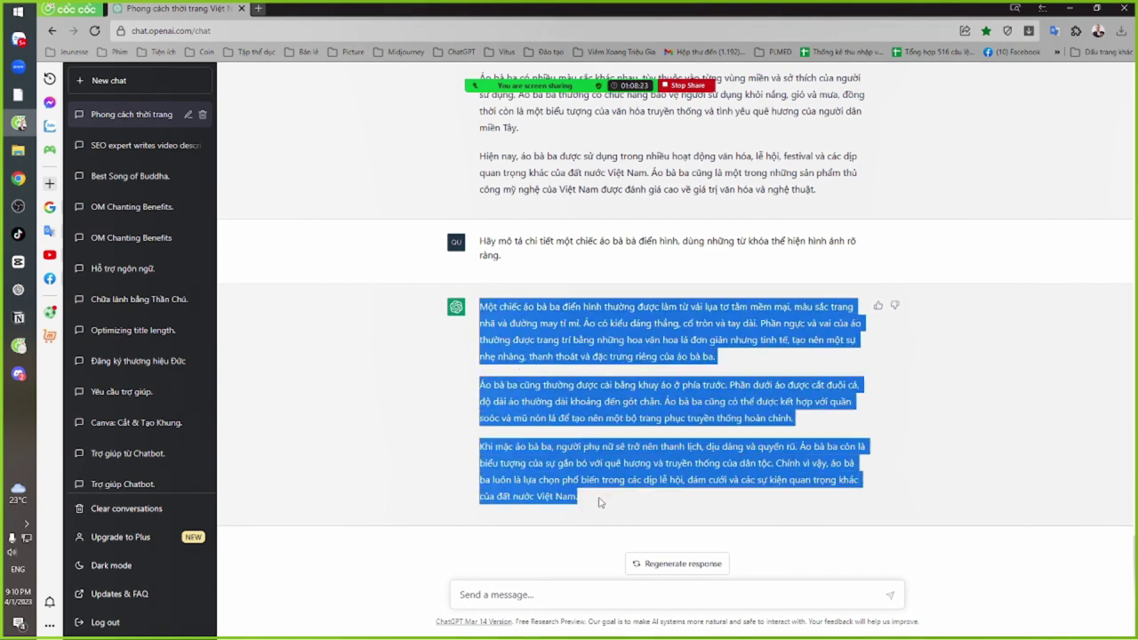
In a new tab, search 'dịch' and translate the pasted description from Vietnamese into English
click(259, 9)
text(dịch)
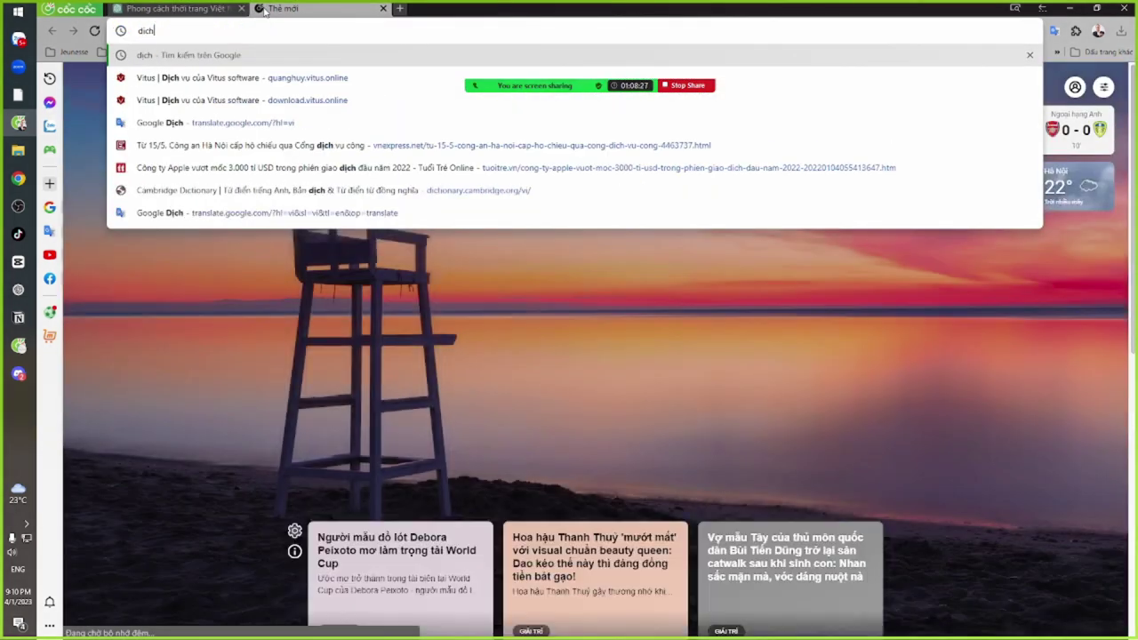
key(Return)
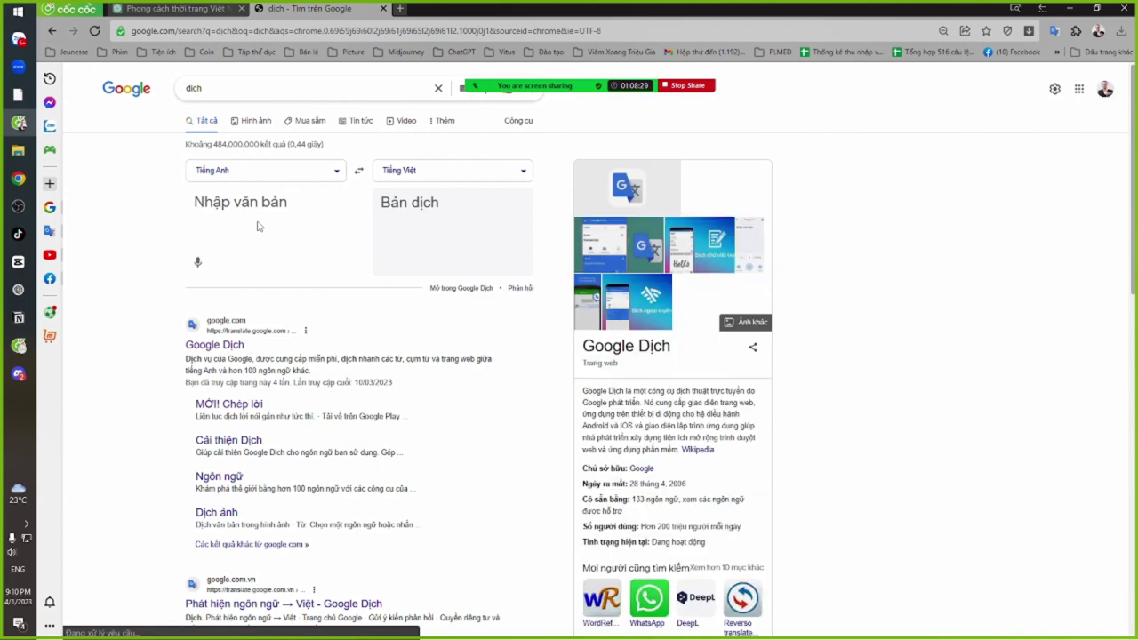
click(257, 223)
key(ctrl+v)
click(359, 171)
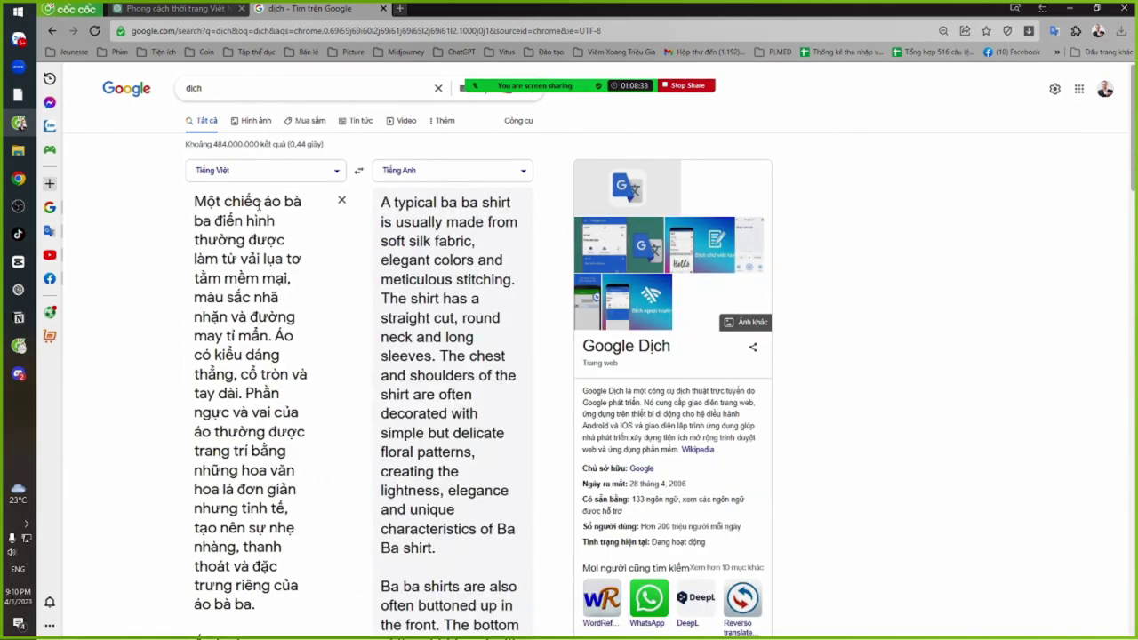
Select the words 'điển hình' in the Vietnamese source text
triple_click(266, 213)
click(268, 224)
drag(194, 240, 236, 240)
click(235, 220)
drag(282, 220, 212, 221)
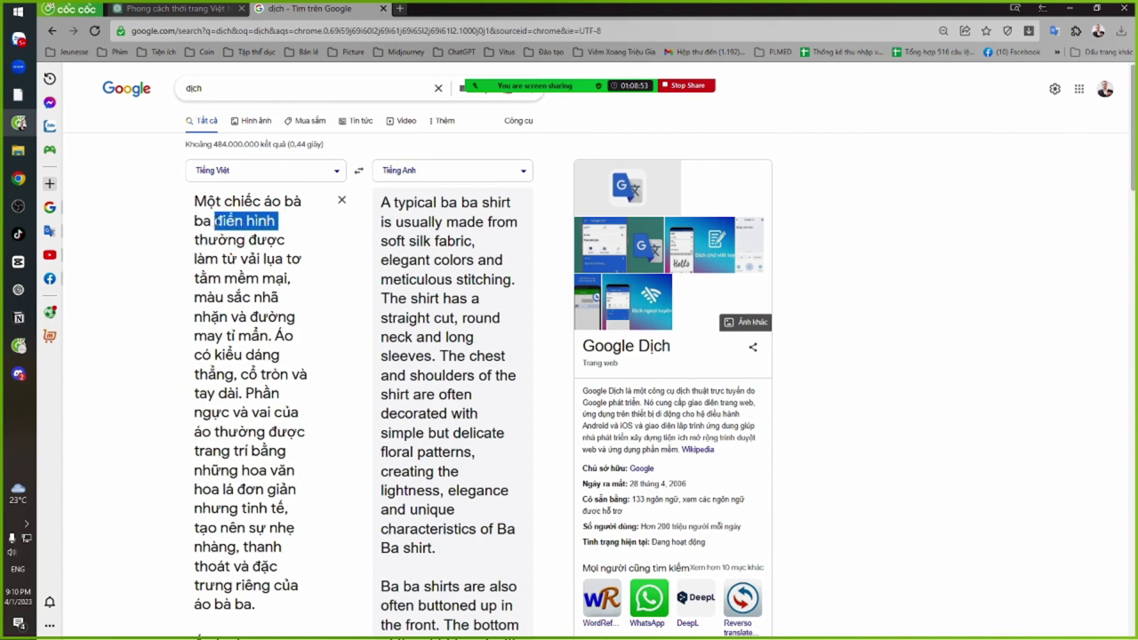
Replace 'điển hình' and 'và' with commas and delete 'thường được' from the source
key(BackSpace)
text(,)
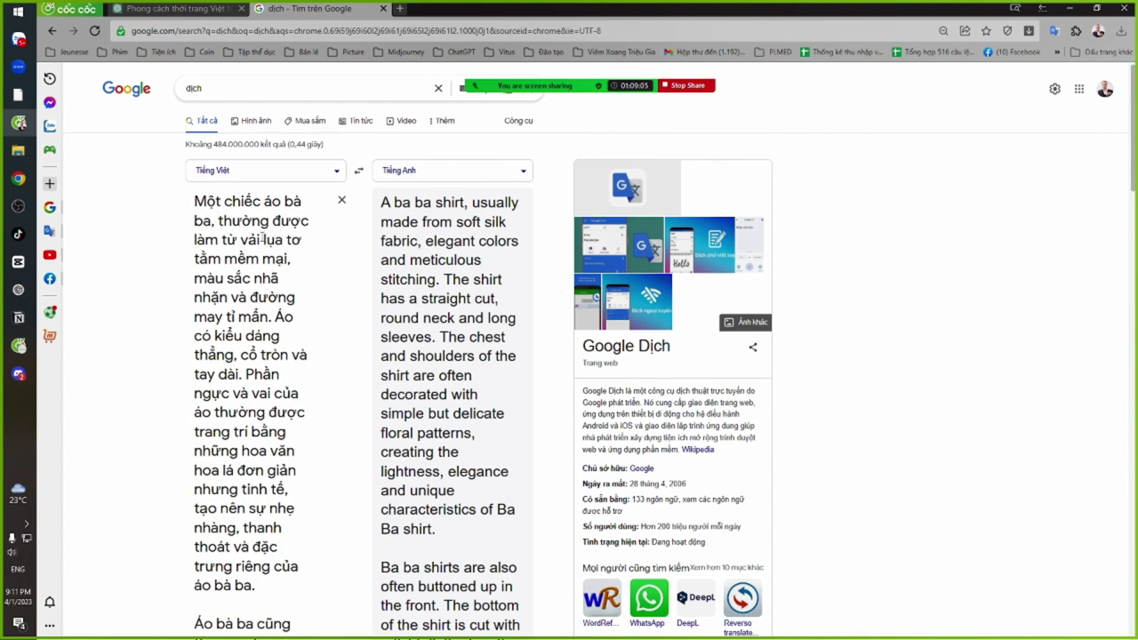
drag(240, 240, 218, 222)
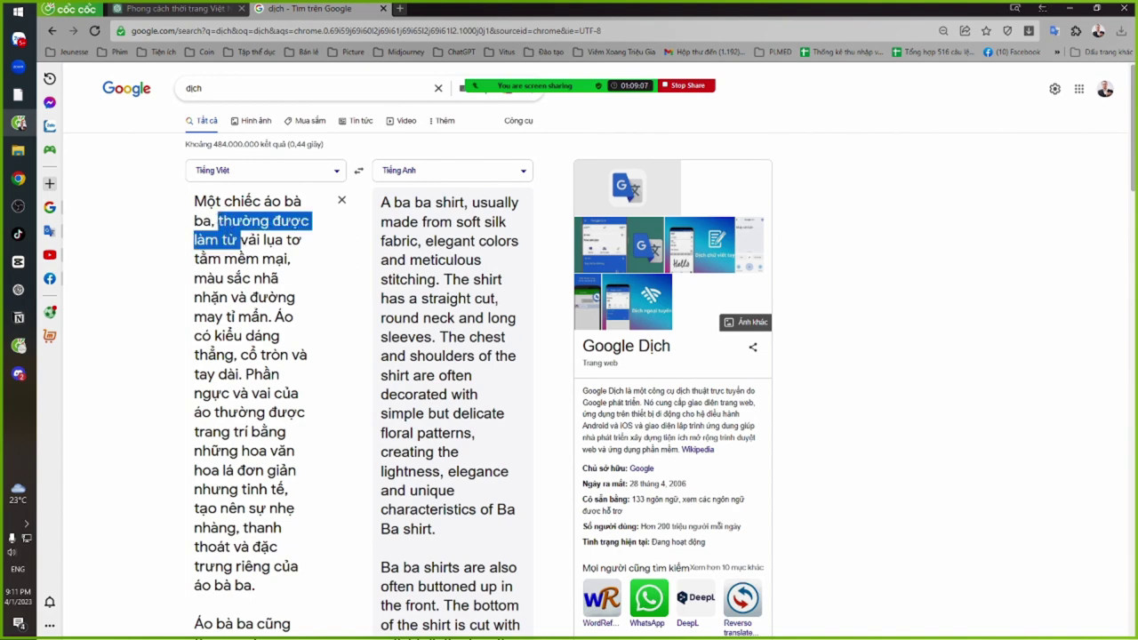
click(270, 242)
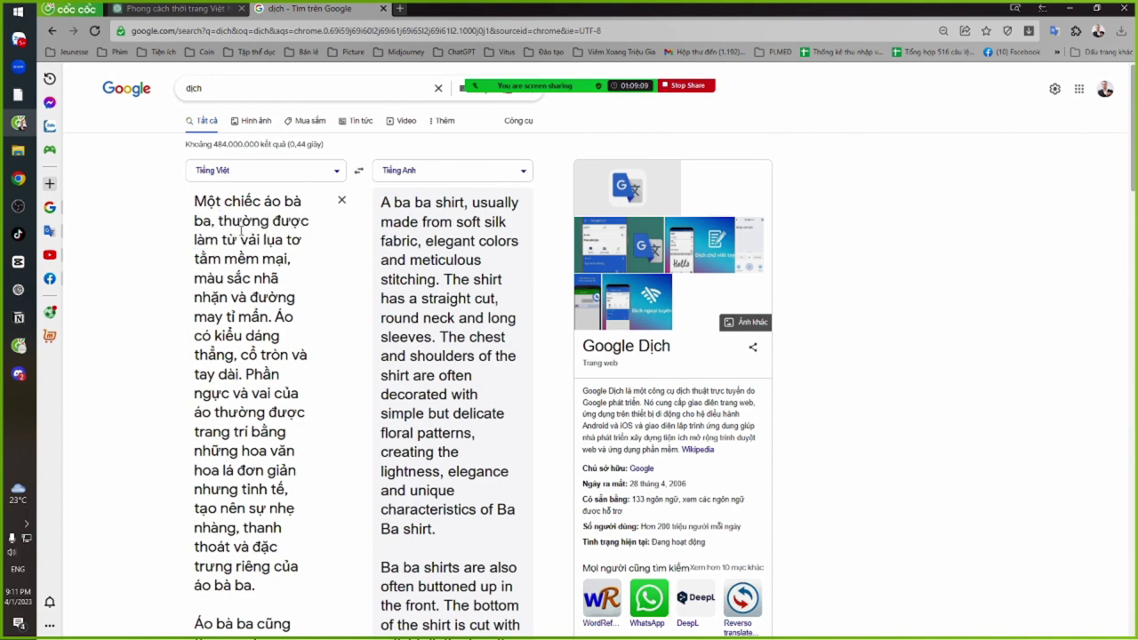
key(ctrl+shift+Left)
key(ctrl+shift+Left)
key(BackSpace)
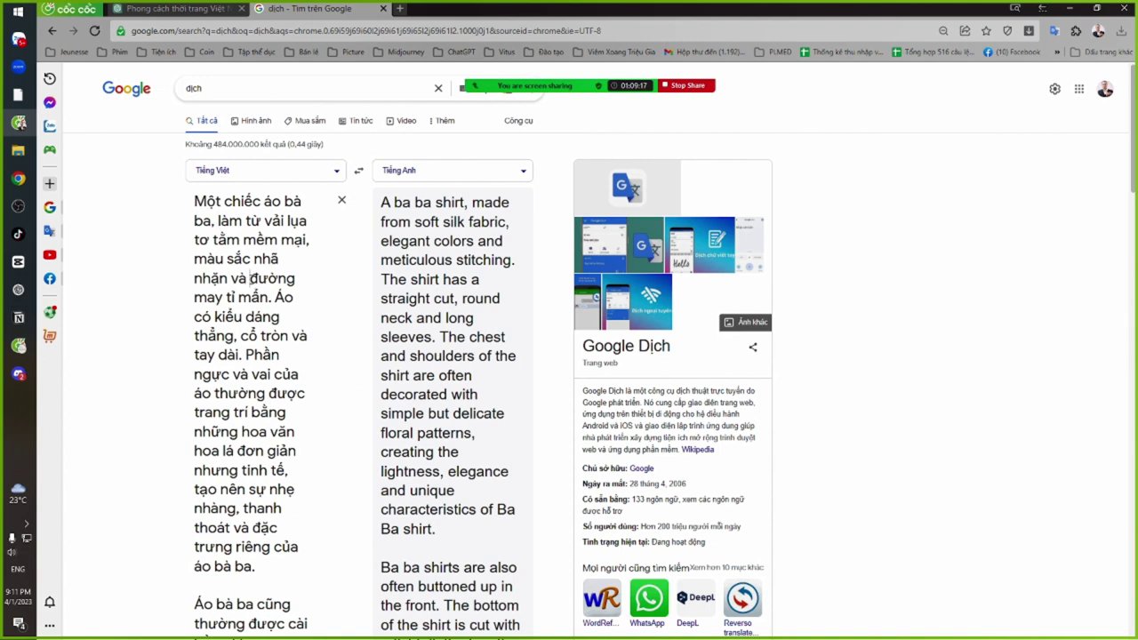
double_click(257, 278)
key(Delete)
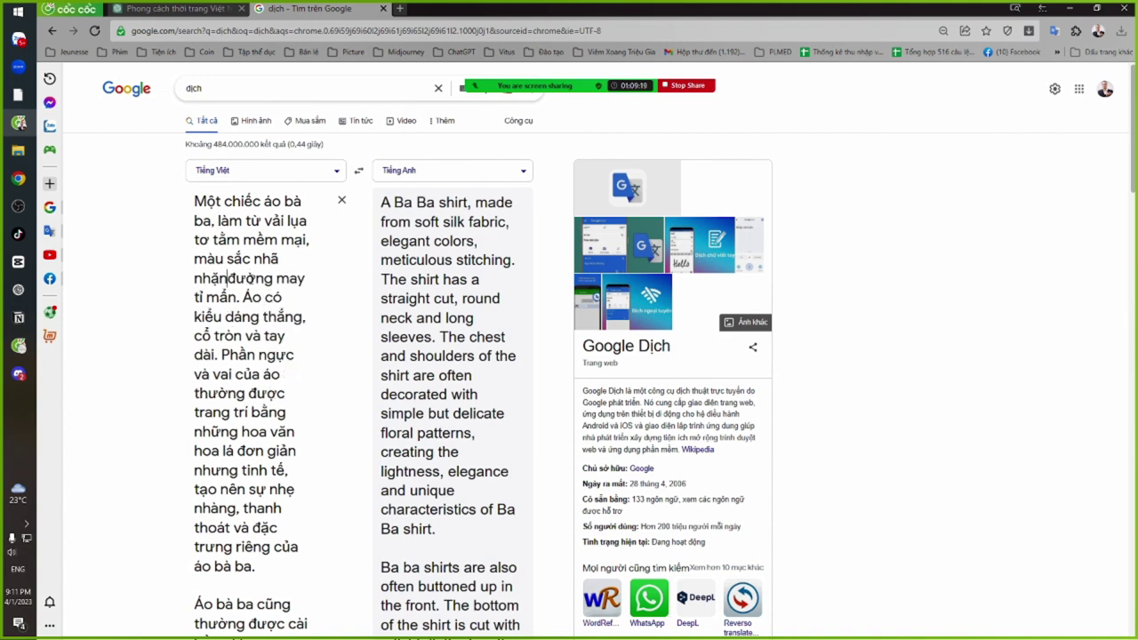
text(,)
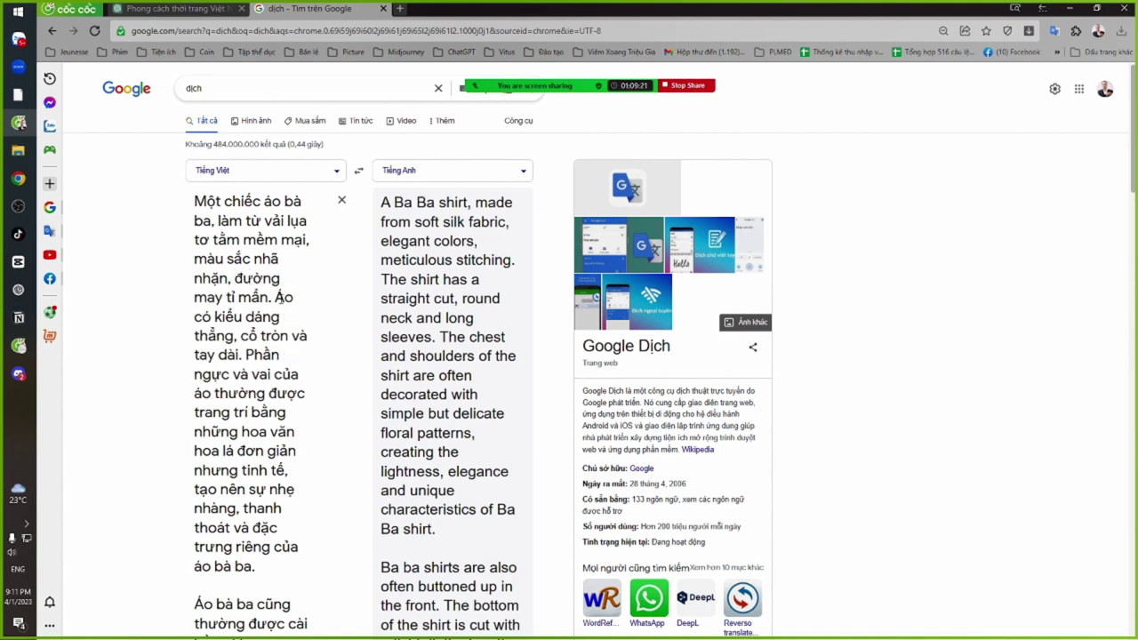
click(259, 316)
text(j)
Delete 'thường', swap 'nhưng' for a comma, and remove 'và đặc trưng riêng của áo bà ba'
scroll(254, 366, down, 1)
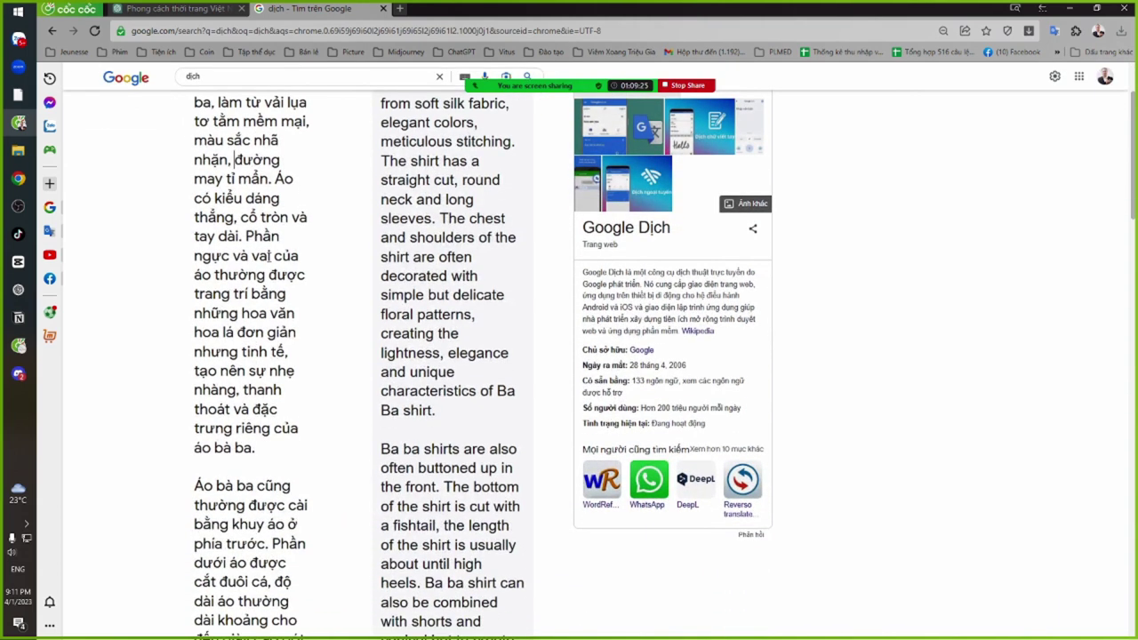
drag(272, 276, 213, 275)
key(BackSpace)
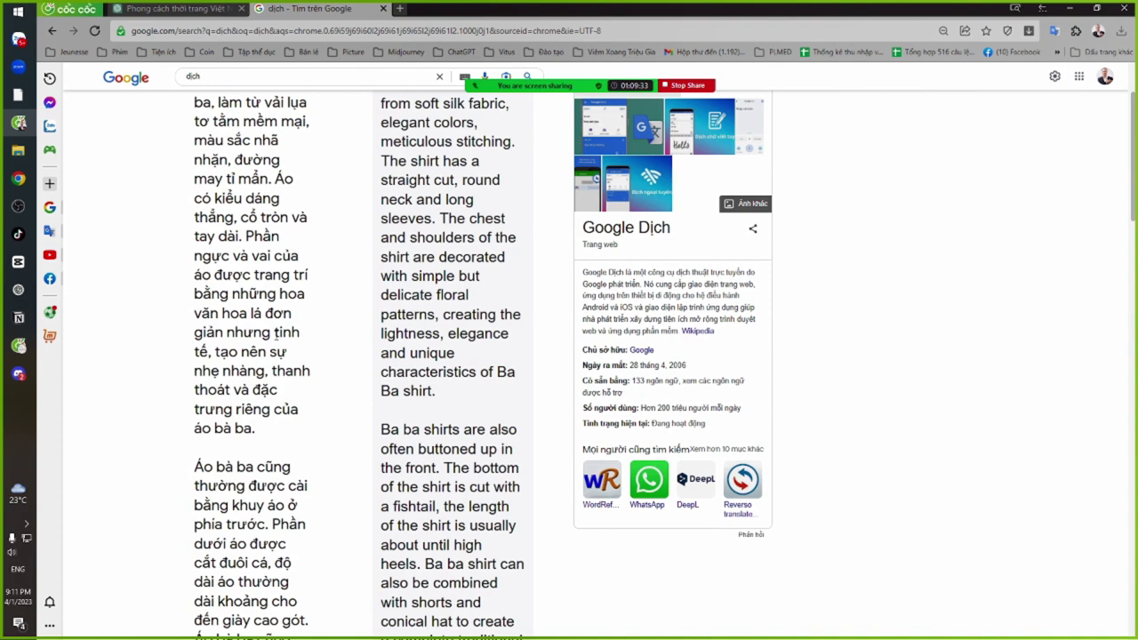
drag(274, 332, 227, 332)
key(BackSpace)
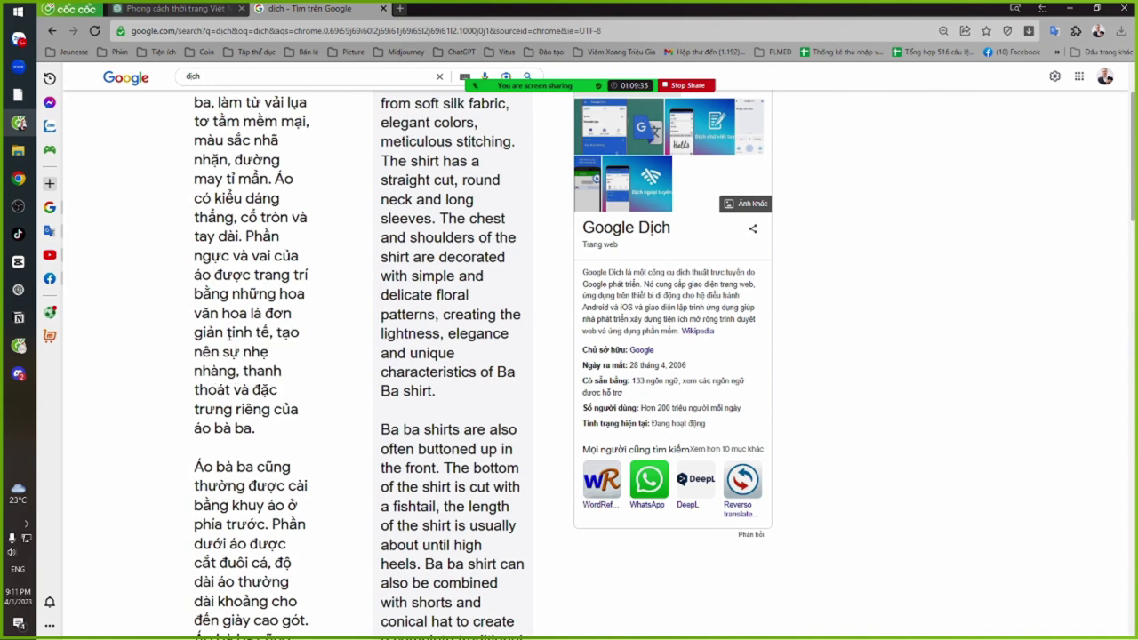
text(,)
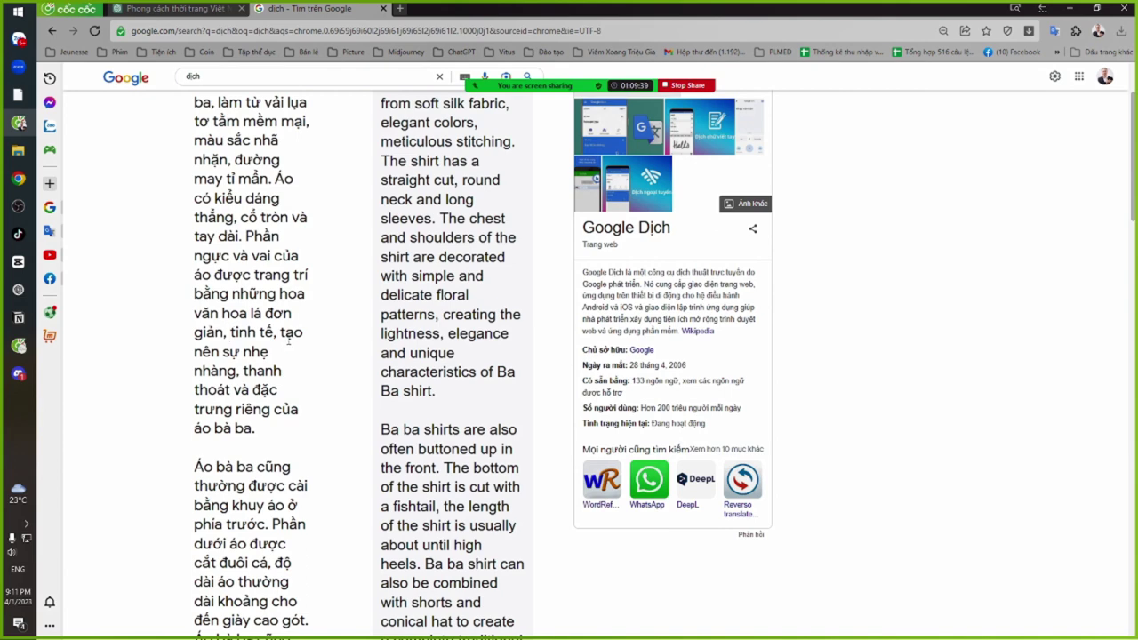
click(241, 372)
drag(233, 389, 254, 429)
key(BackSpace)
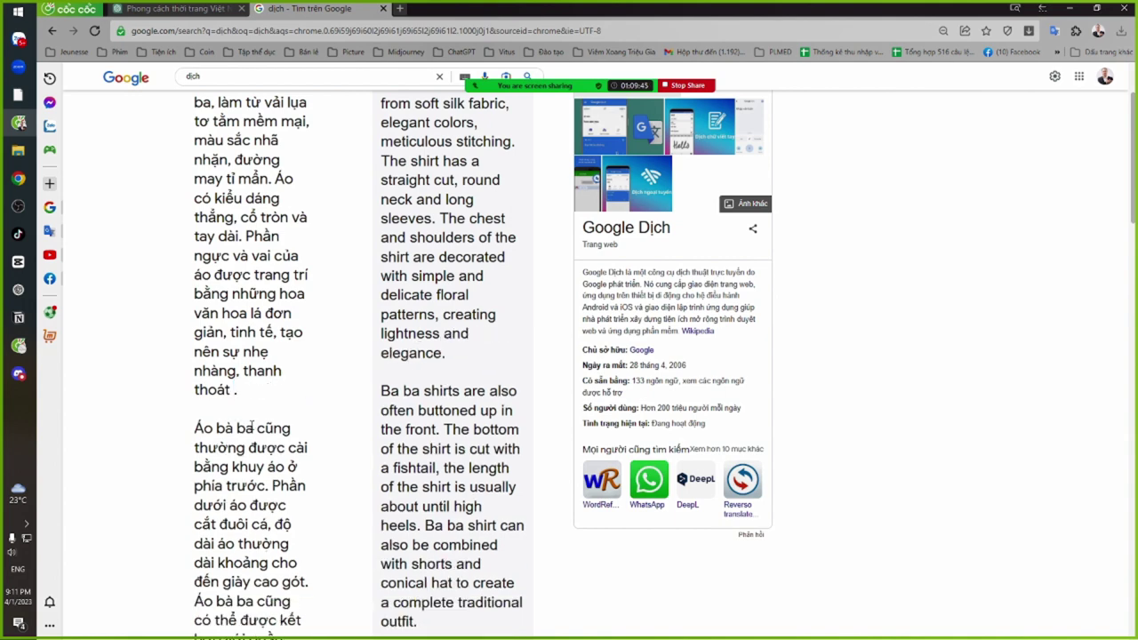
Delete 'Áo bà ba cũng thường được', 'thường dài khoảng cho' and 'Áo bà ba cũng có thể được'
scroll(252, 400, down, 2)
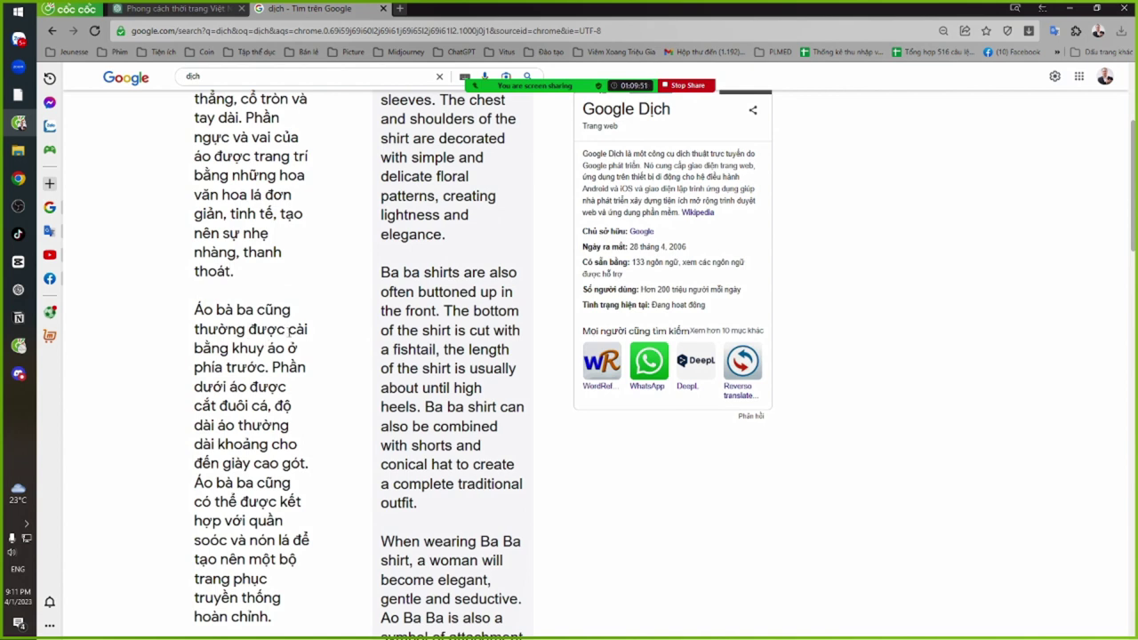
drag(286, 329, 183, 313)
key(Delete)
key(Delete)
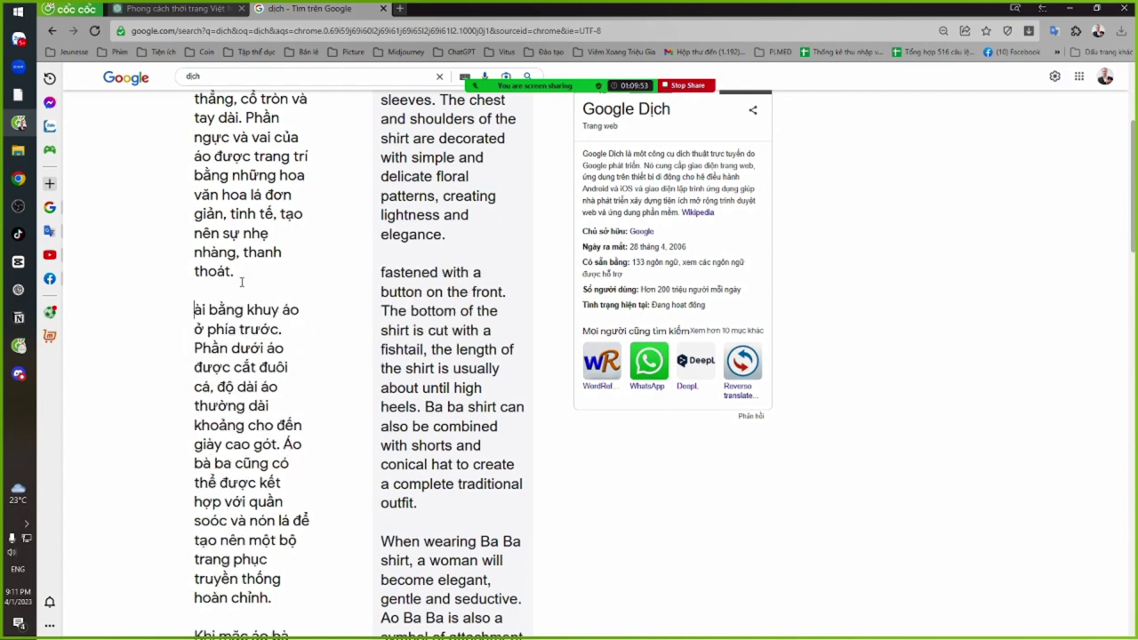
text(c)
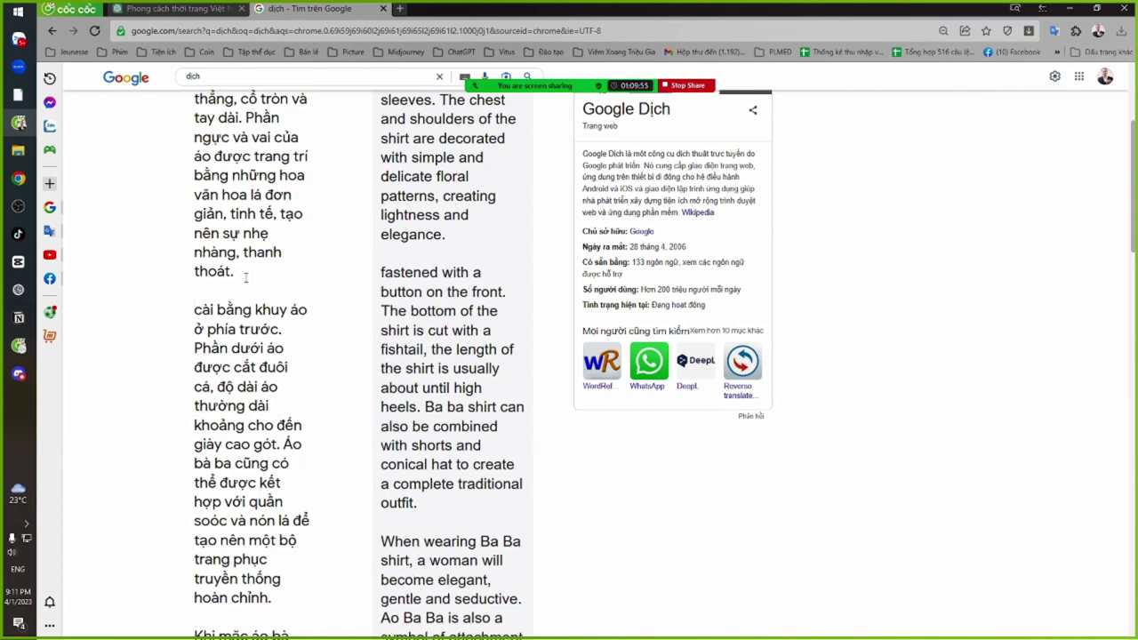
click(246, 278)
key(Delete)
key(Delete)
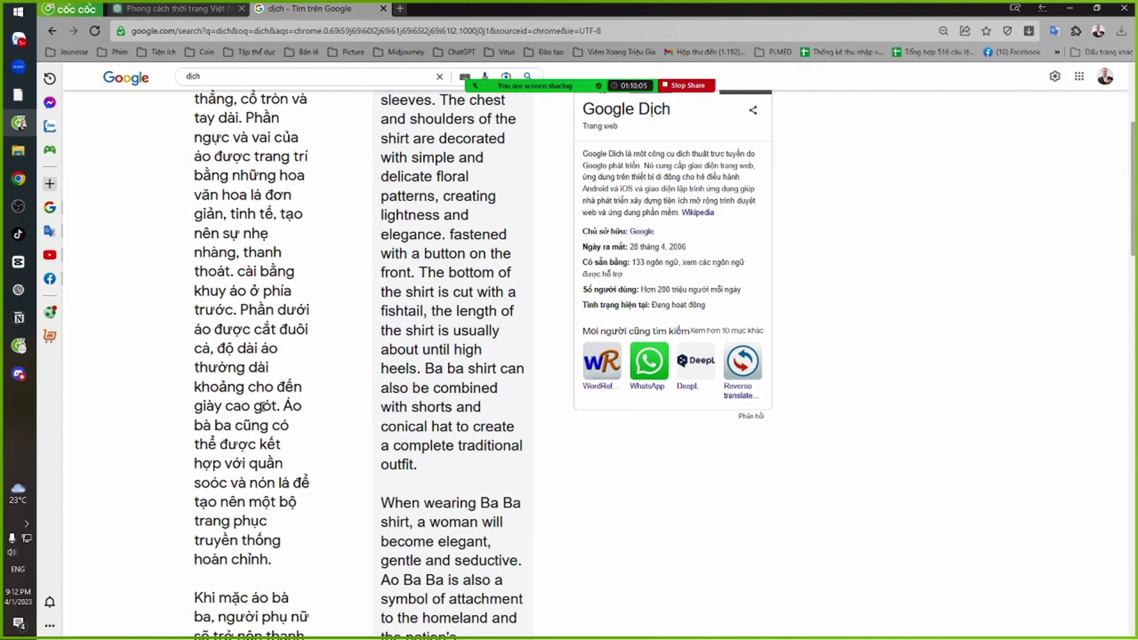
drag(278, 386, 193, 367)
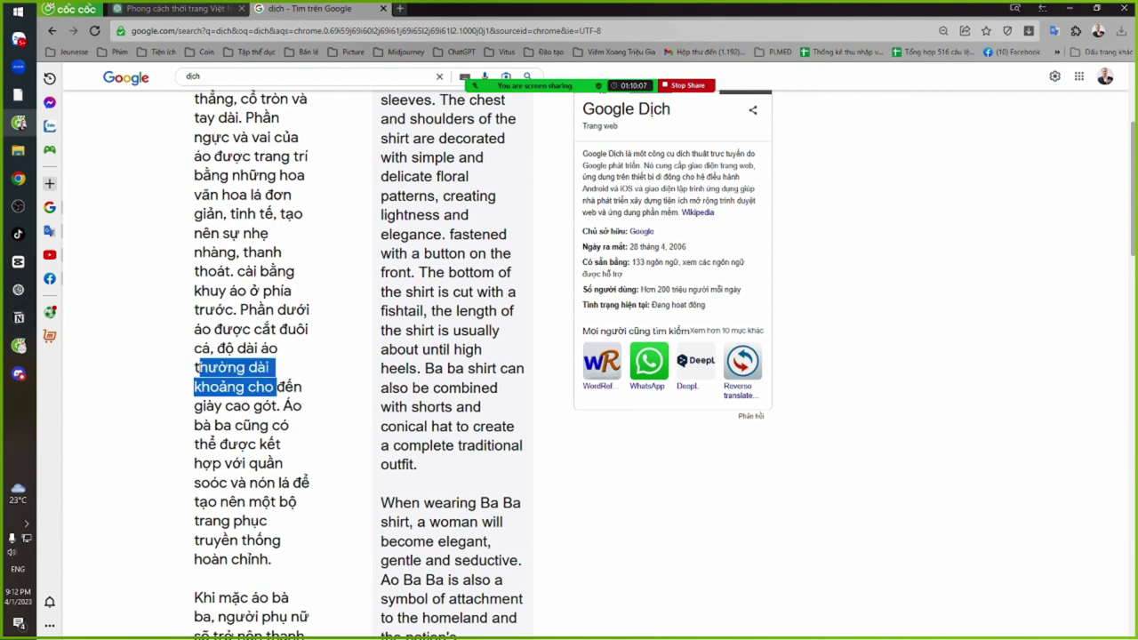
key(BackSpace)
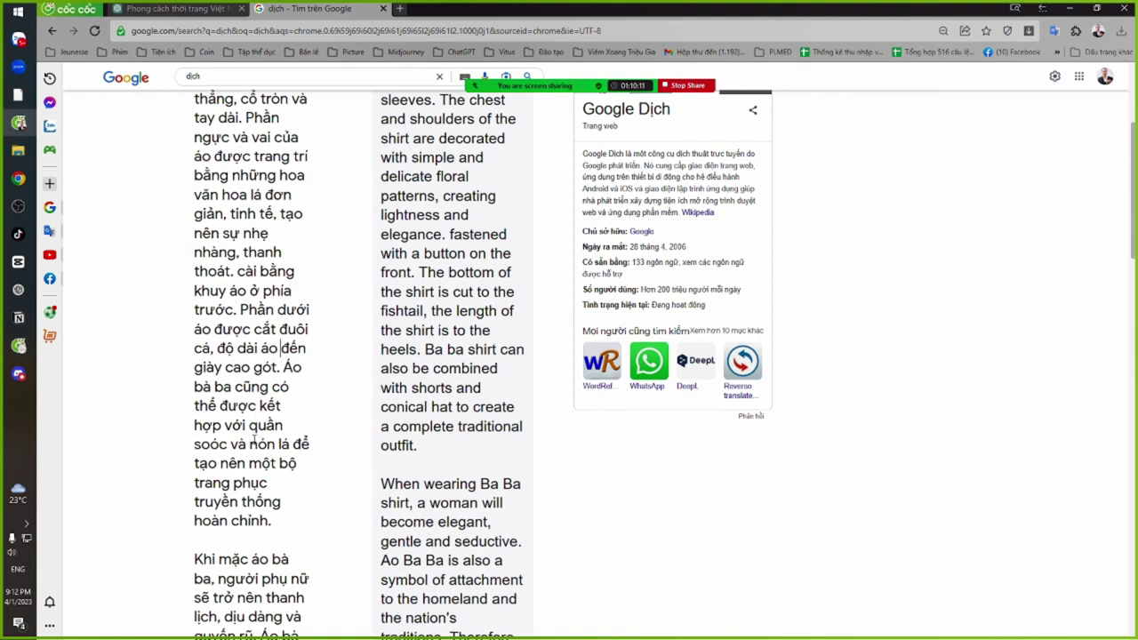
drag(259, 406, 280, 367)
key(BackSpace)
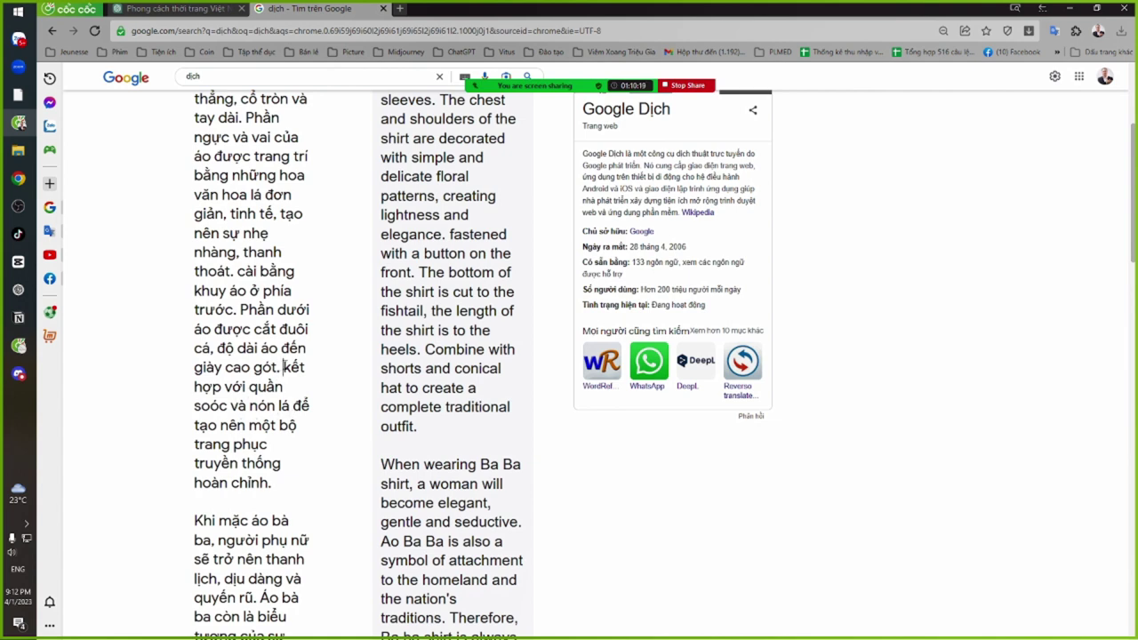
Replace 'soóc' with 'lụa' and cut the complete-outfit phrase, ending with a period
drag(282, 367, 227, 406)
click(226, 391)
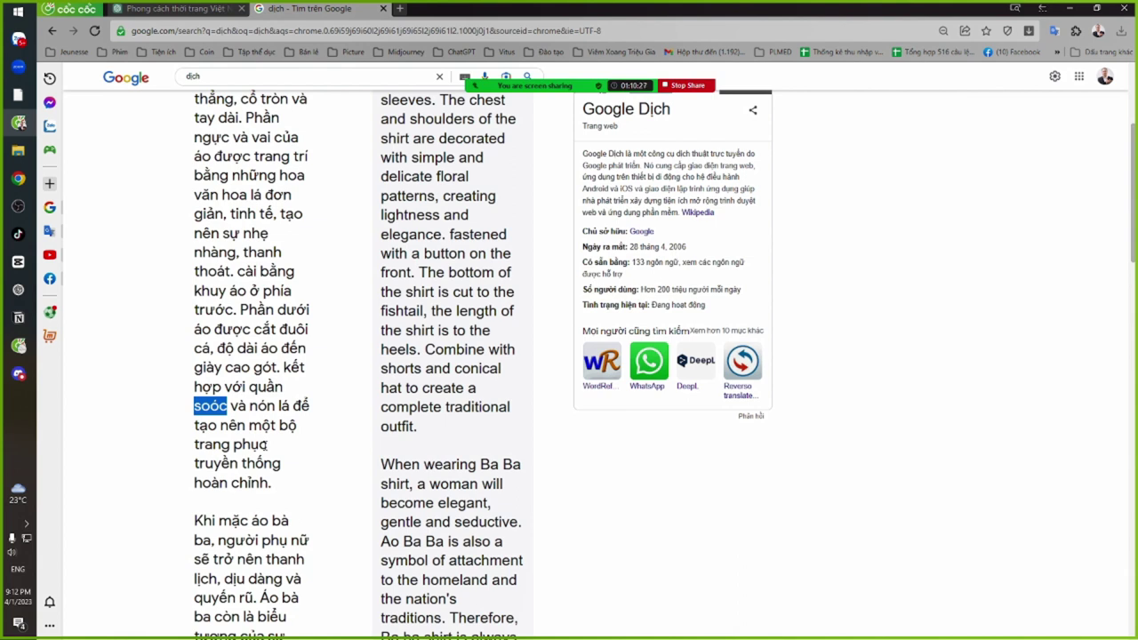
text(lụa)
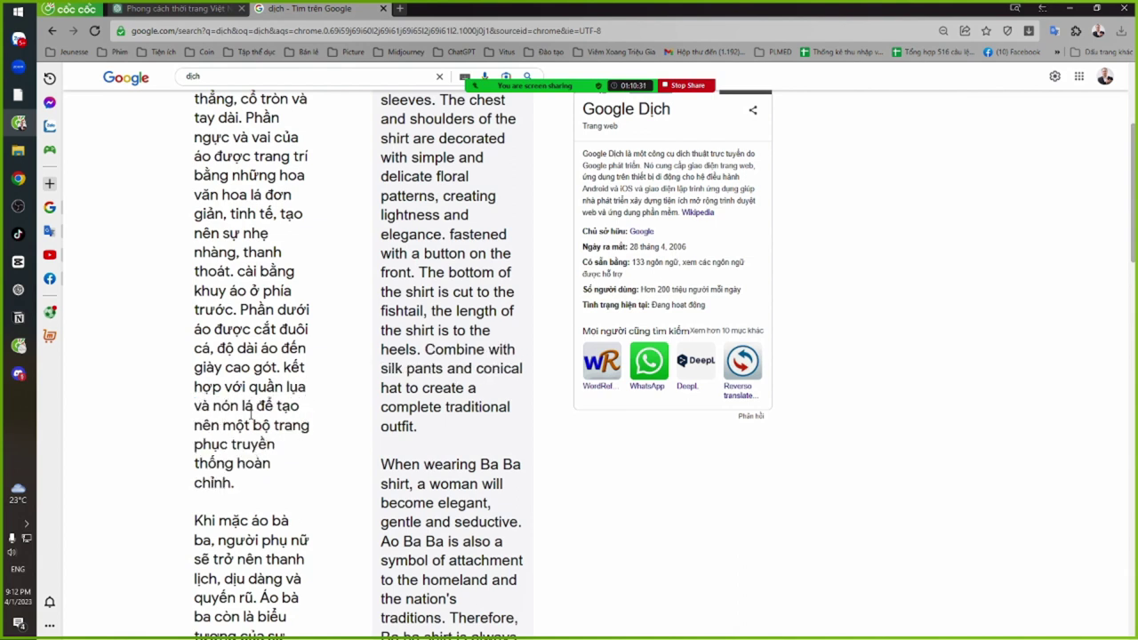
drag(256, 405, 276, 484)
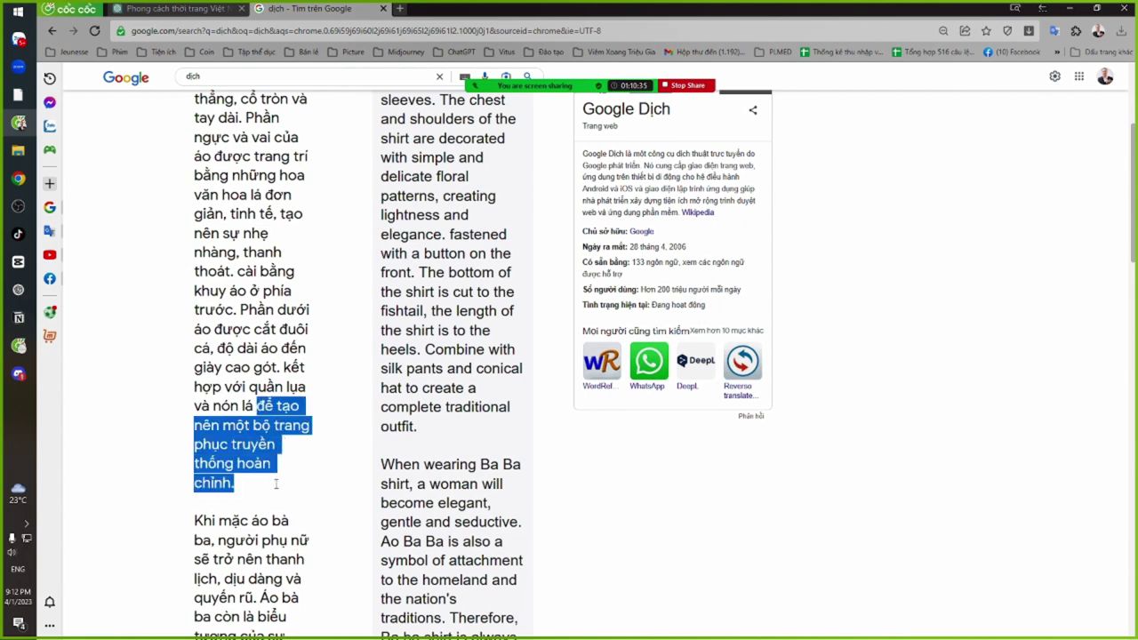
key(BackSpace)
text(.)
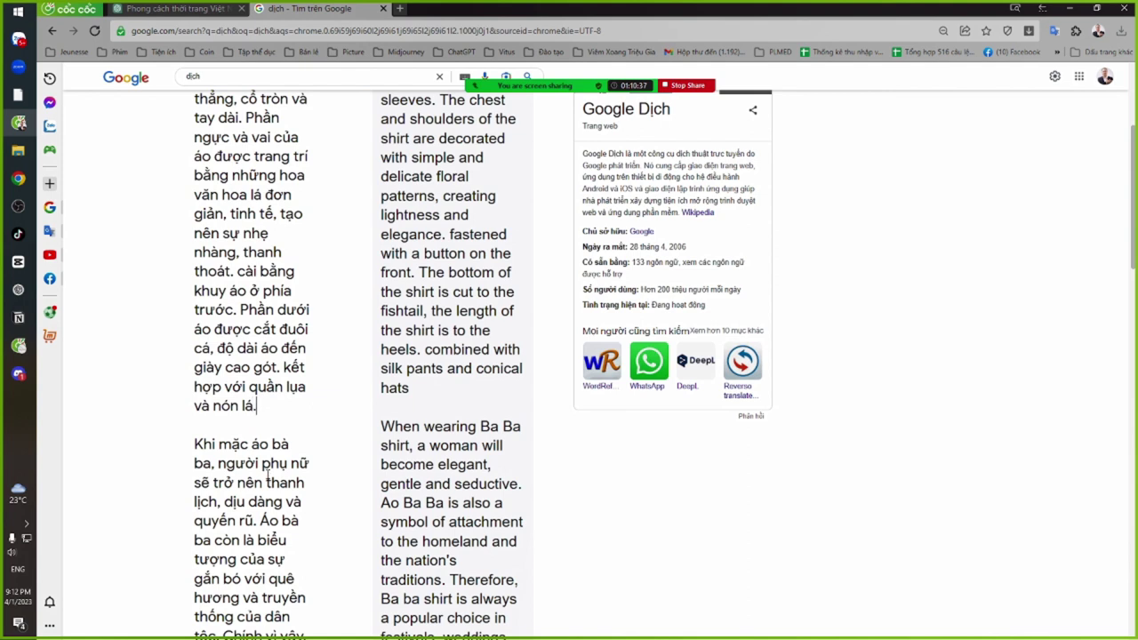
key(Delete)
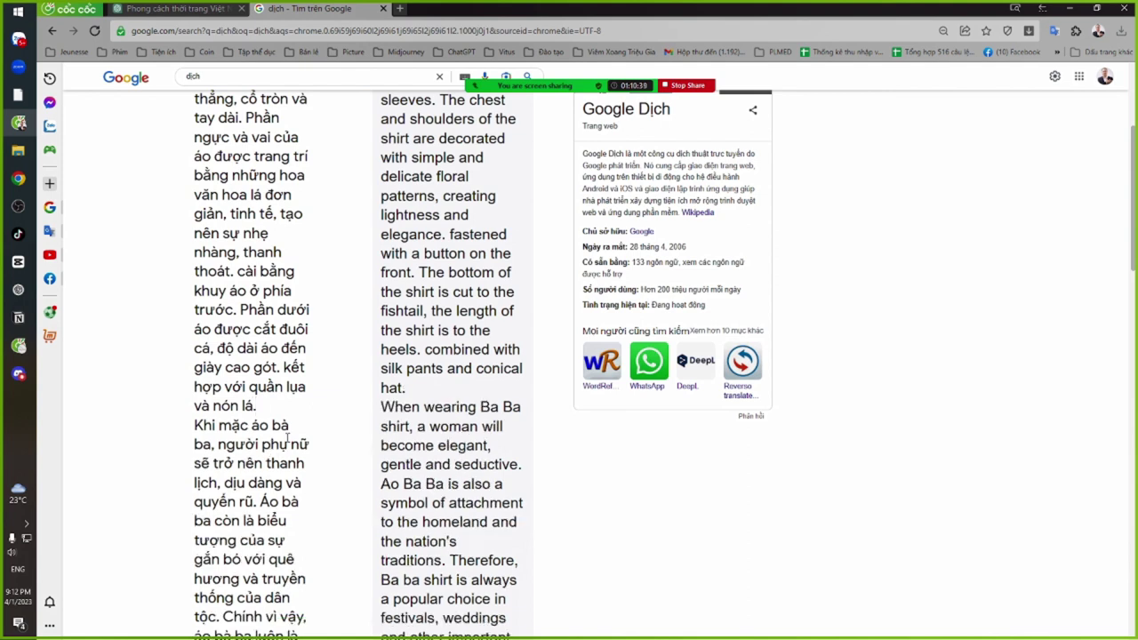
Remove the 'Khi mặc áo bà ba' opening and symbol-of-attachment phrase, replacing 'và' with a comma
shift+click(266, 463)
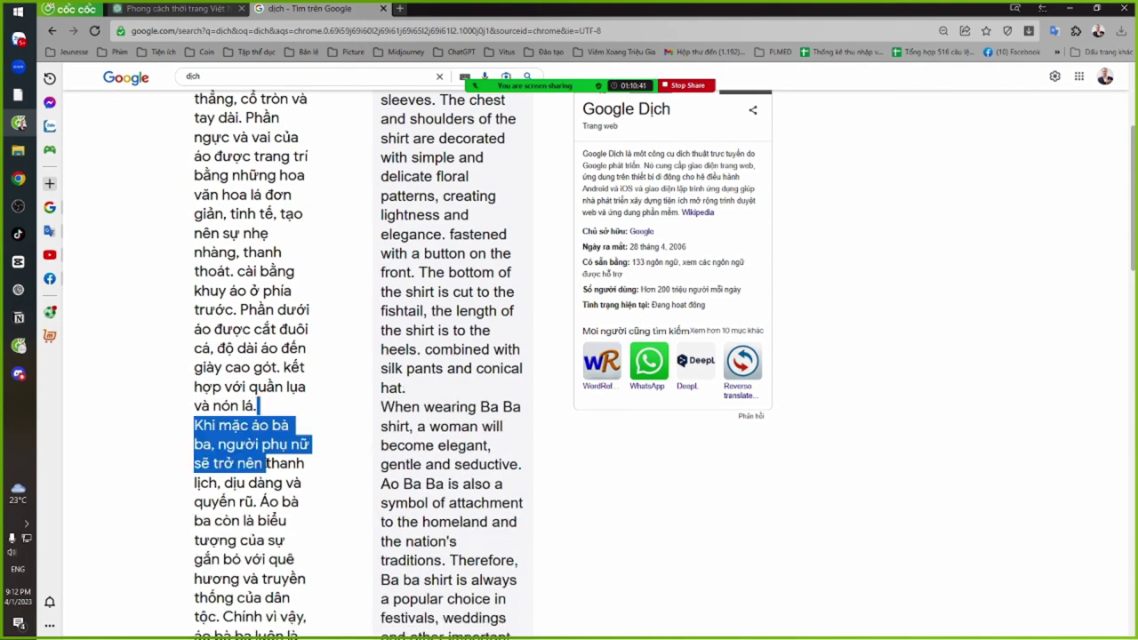
key(Delete)
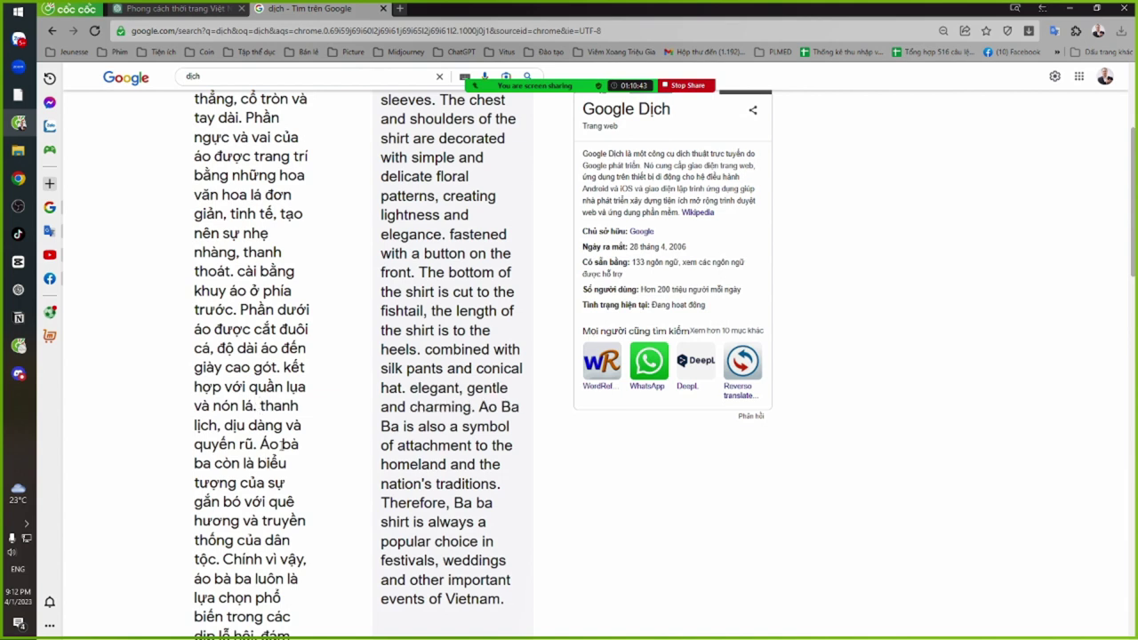
double_click(292, 425)
key(Delete)
text(,)
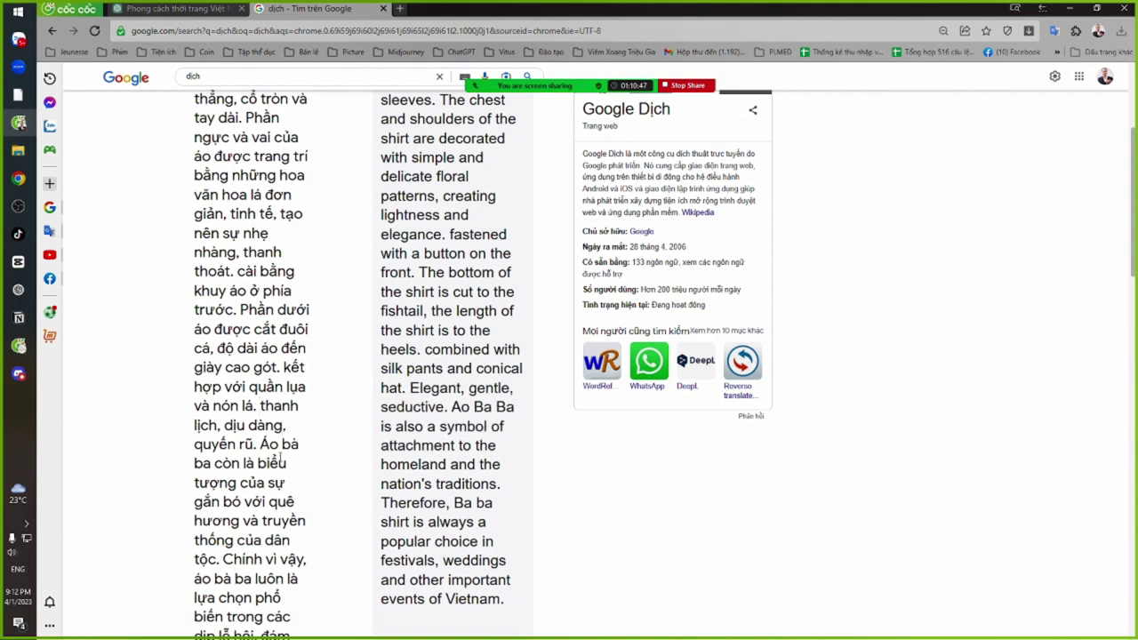
scroll(257, 454, down, 1)
scroll(250, 415, down, 1)
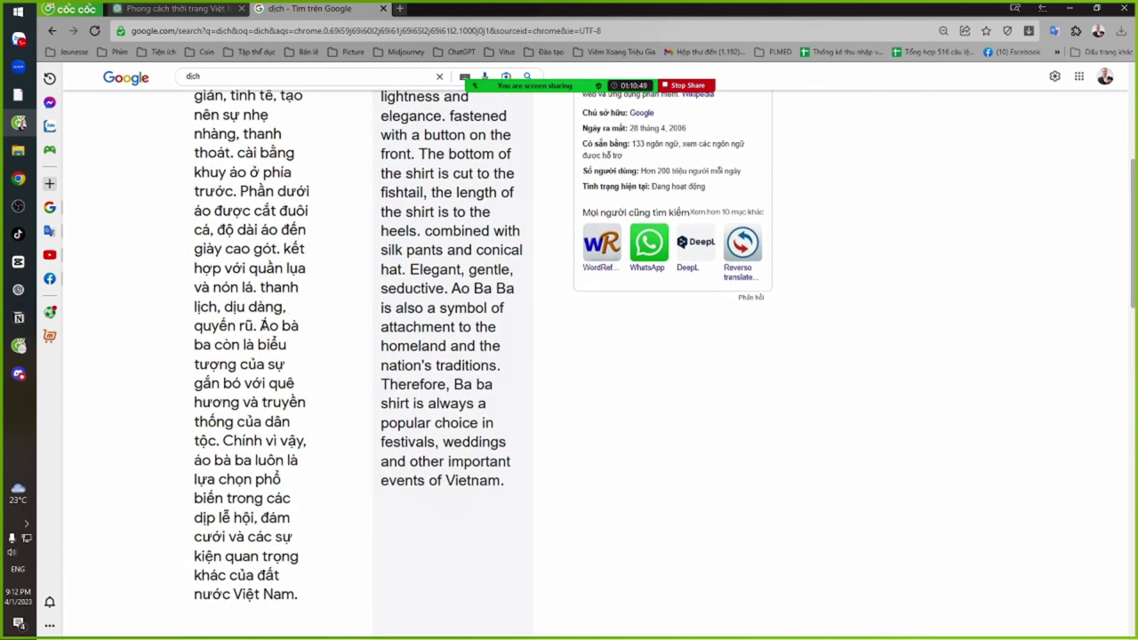
drag(259, 326, 268, 383)
key(Delete)
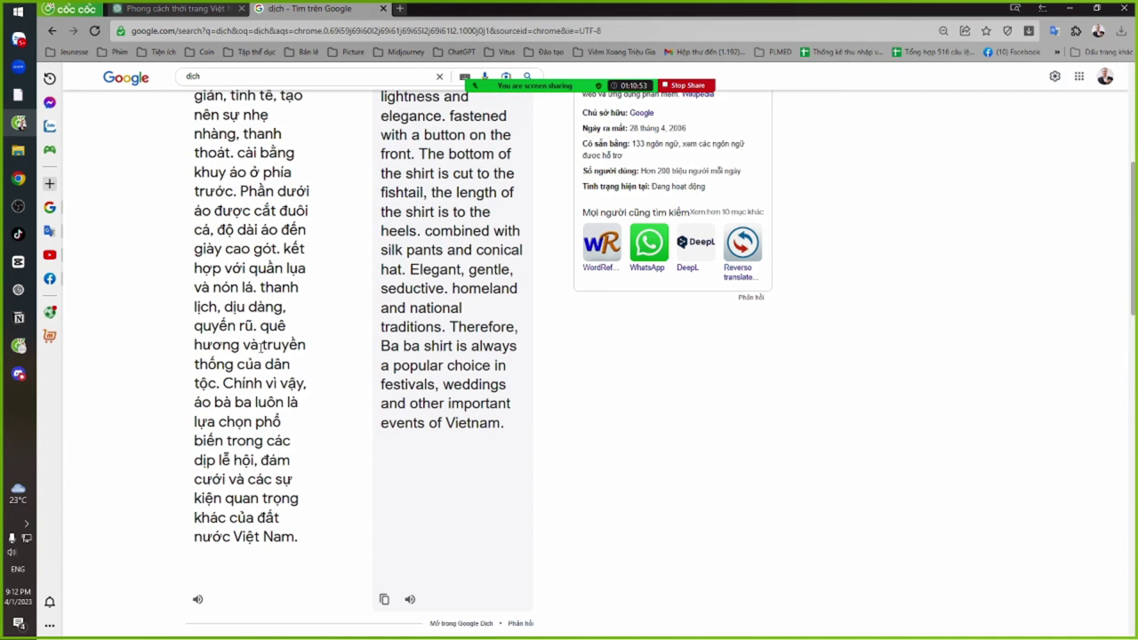
Replace 'và' after 'hương' and 'của' before 'dân' with commas
click(260, 348)
key(BackSpace)
key(BackSpace)
key(BackSpace)
text(,)
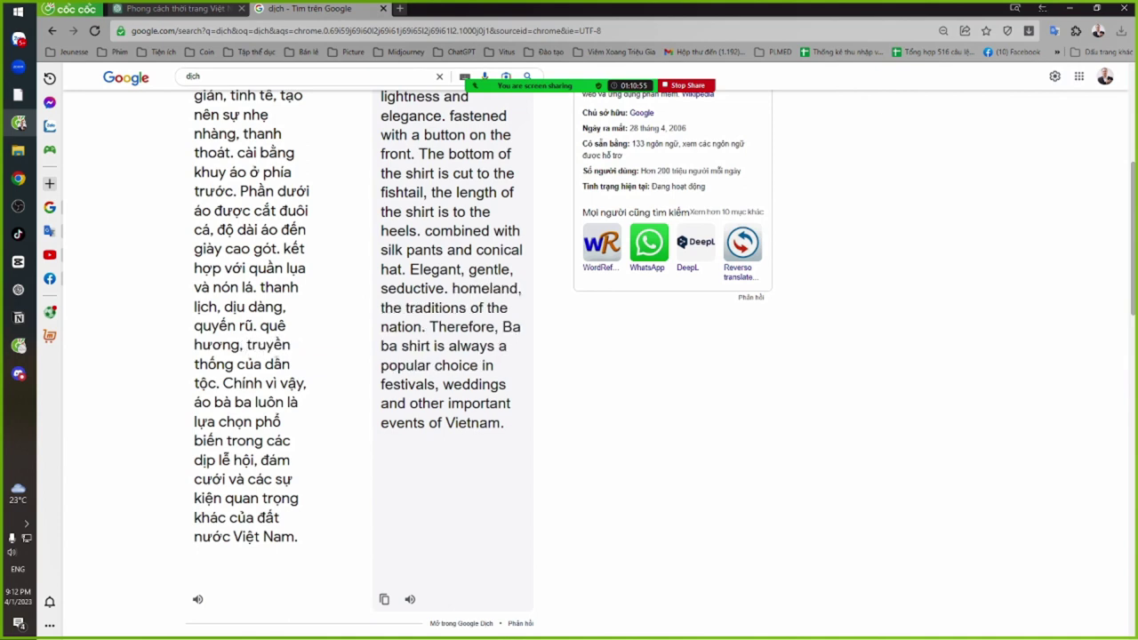
click(265, 364)
key(BackSpace)
key(BackSpace)
key(BackSpace)
key(BackSpace)
key(BackSpace)
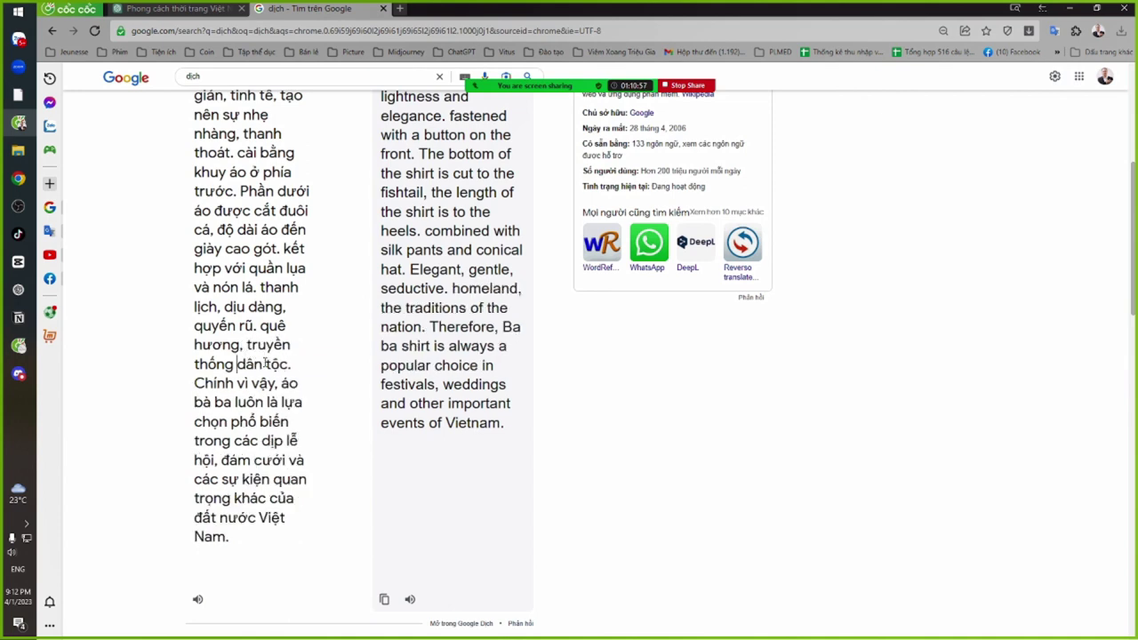
text(,)
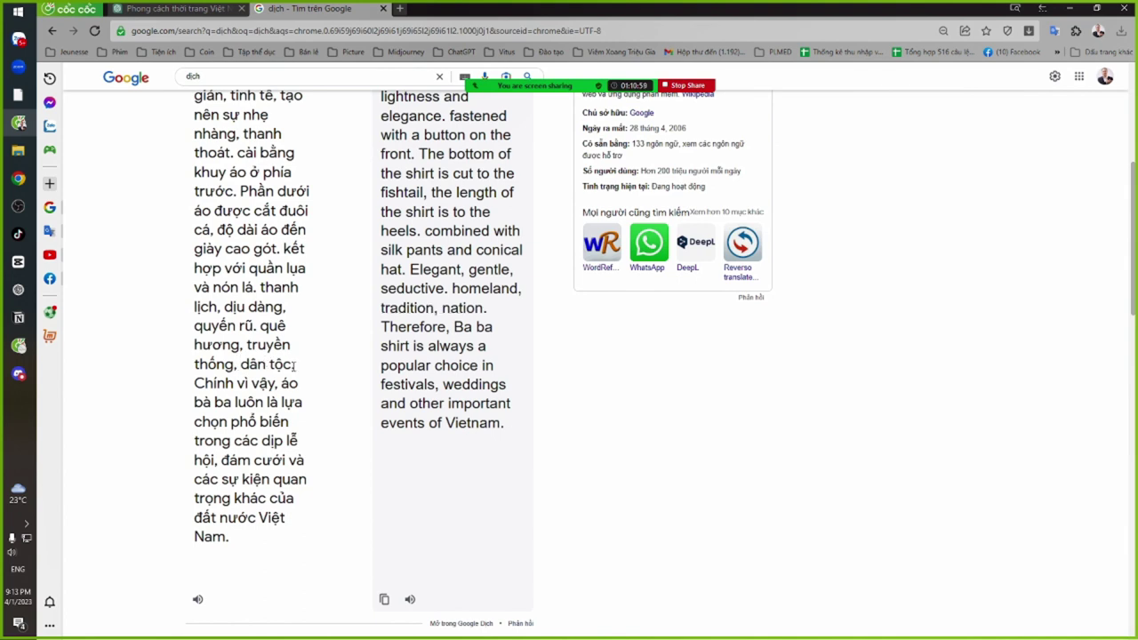
Add 'việt nam' and insert 'tây' so the text reads 'miền tây nam việt nam'
text(việt nam.)
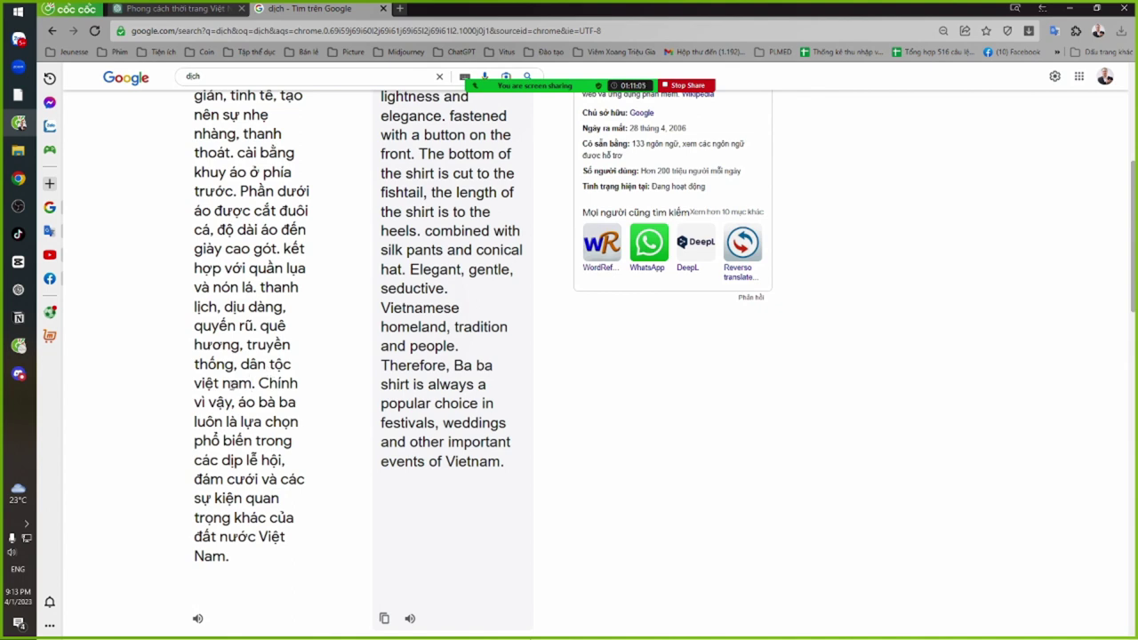
scroll(193, 383, down, 5)
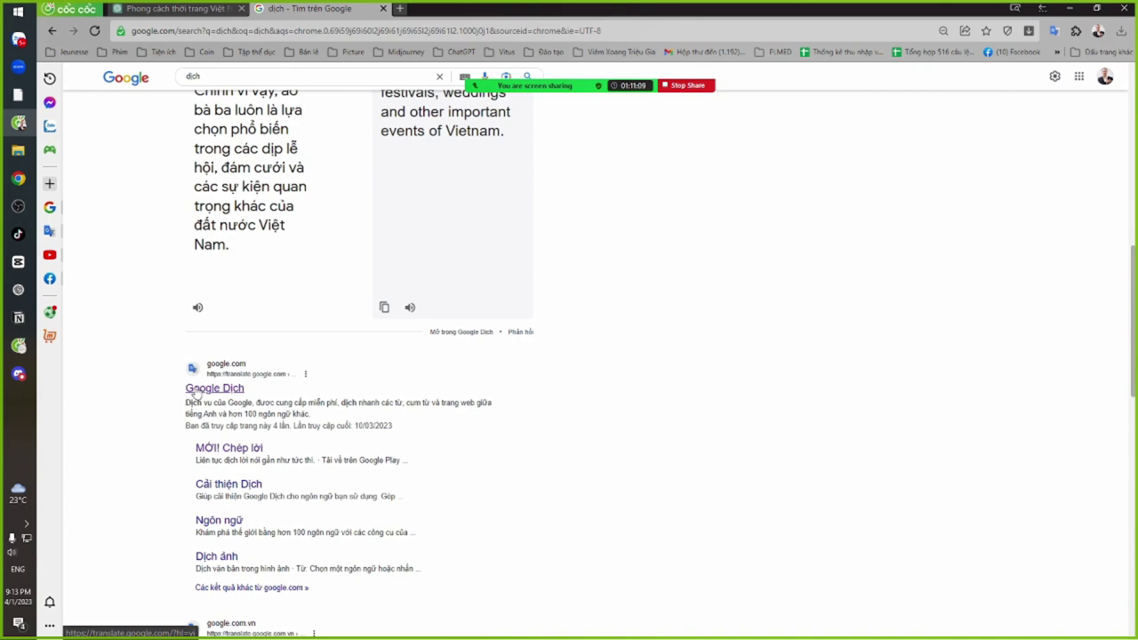
scroll(194, 391, up, 5)
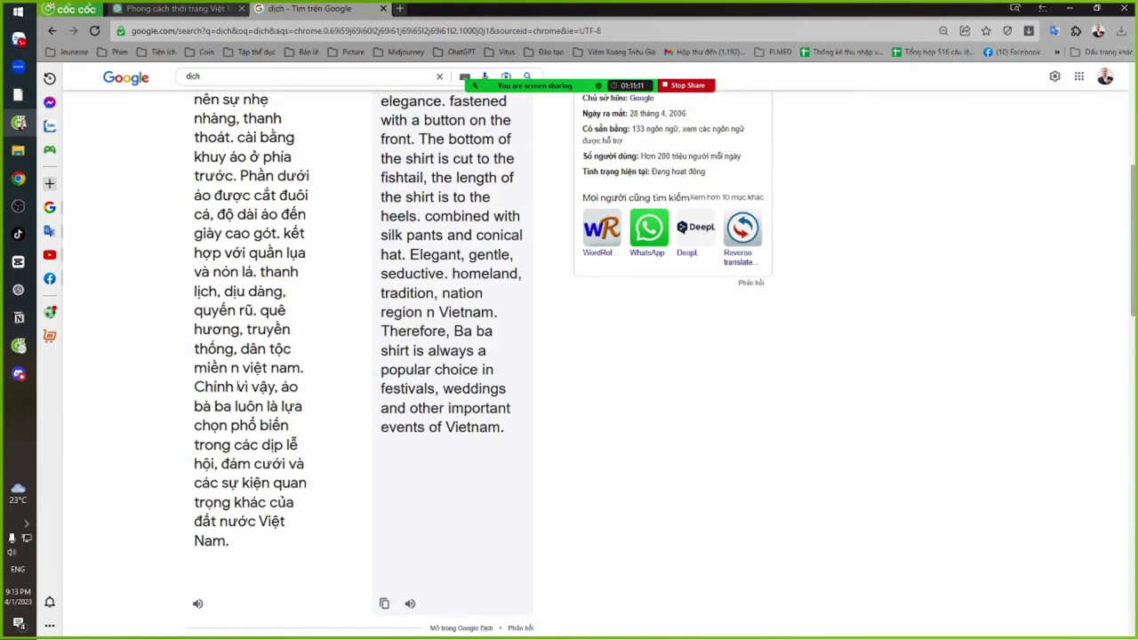
text(am)
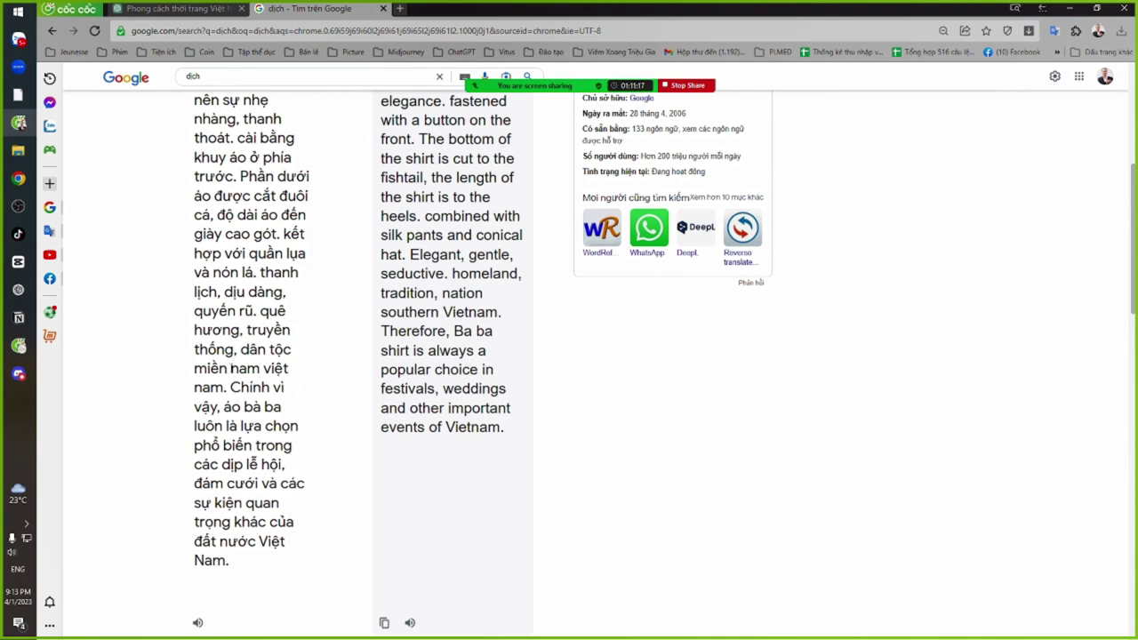
drag(231, 368, 260, 369)
key(Left)
text(tây)
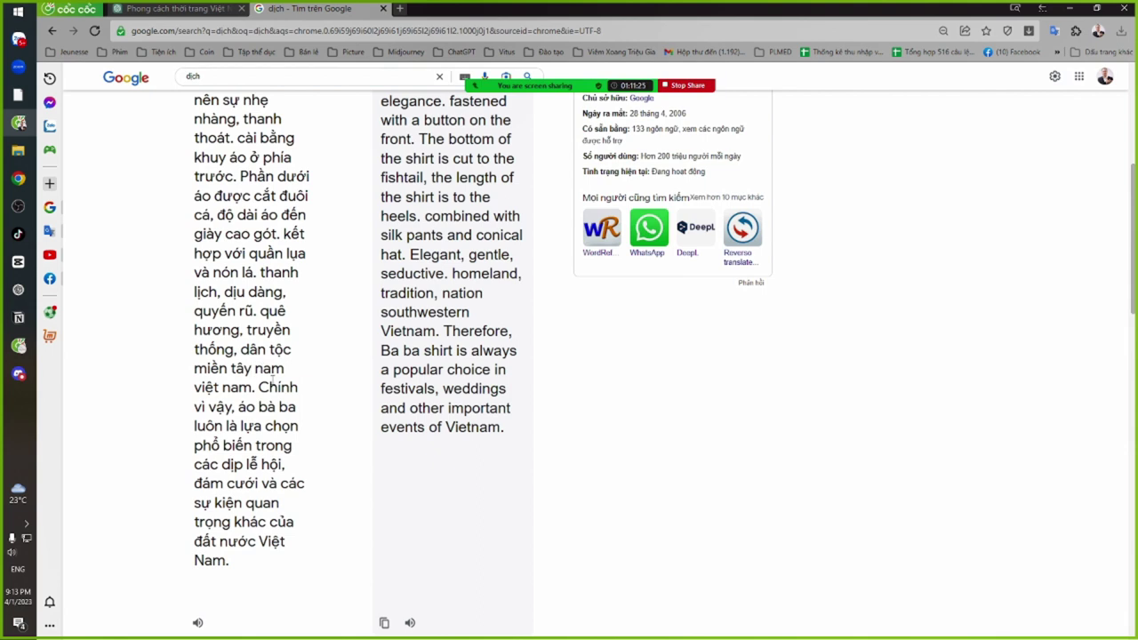
click(263, 387)
scroll(265, 419, down, 1)
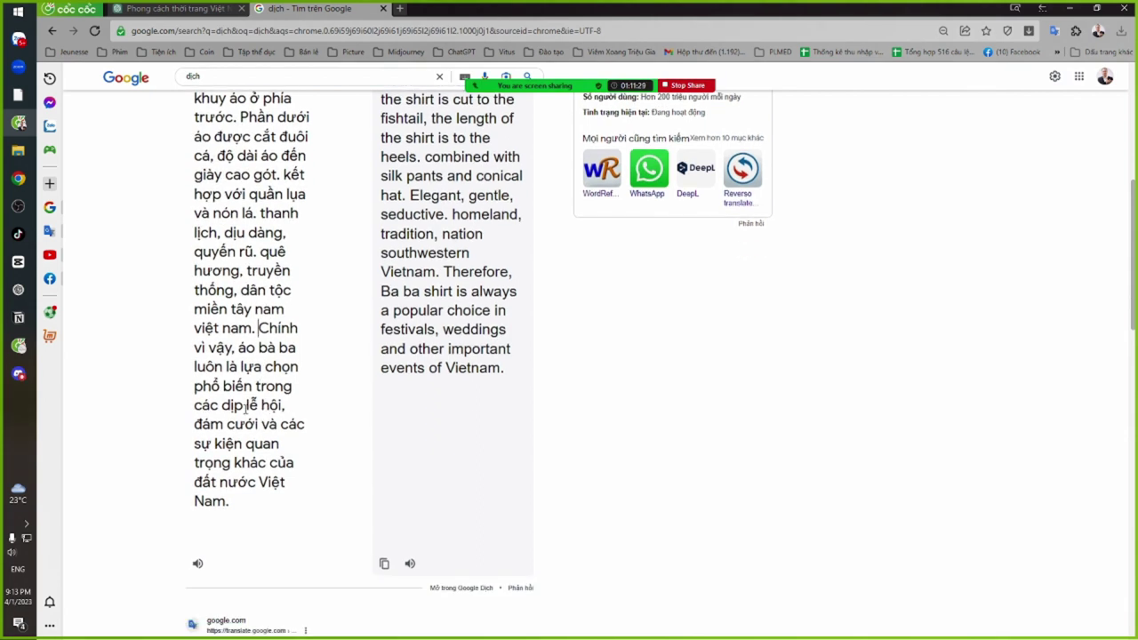
Delete the 'Chính vì vậy… các dịp' clause, comma-separate 'đám cưới', and drop the Việt Nam ending
shift+click(244, 408)
key(BackSpace)
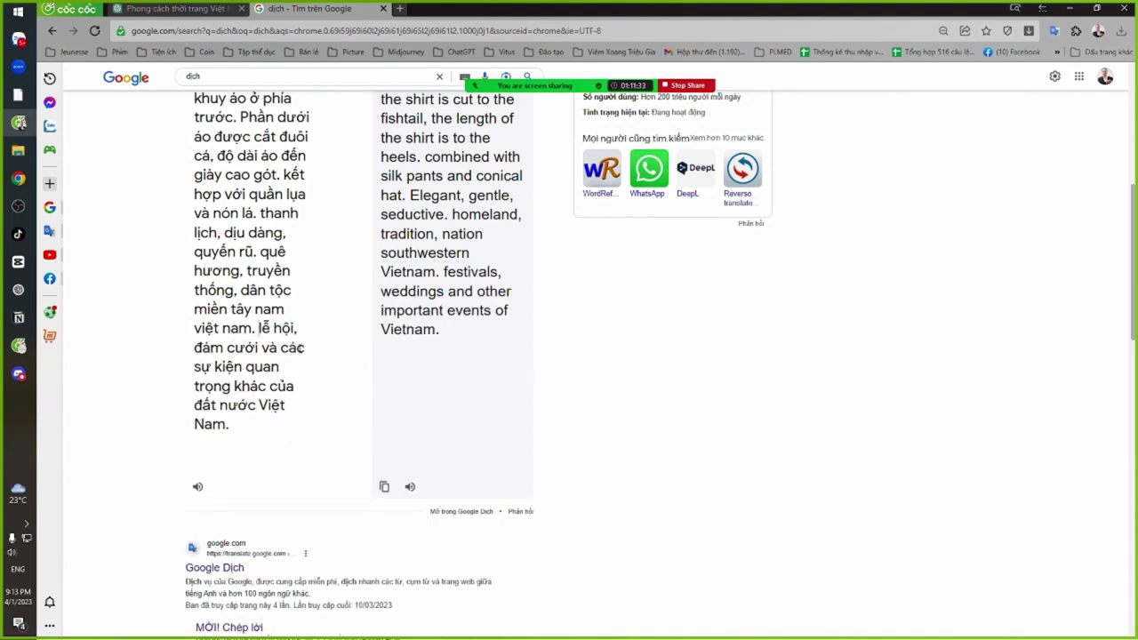
double_click(265, 346)
key(BackSpace)
text(,)
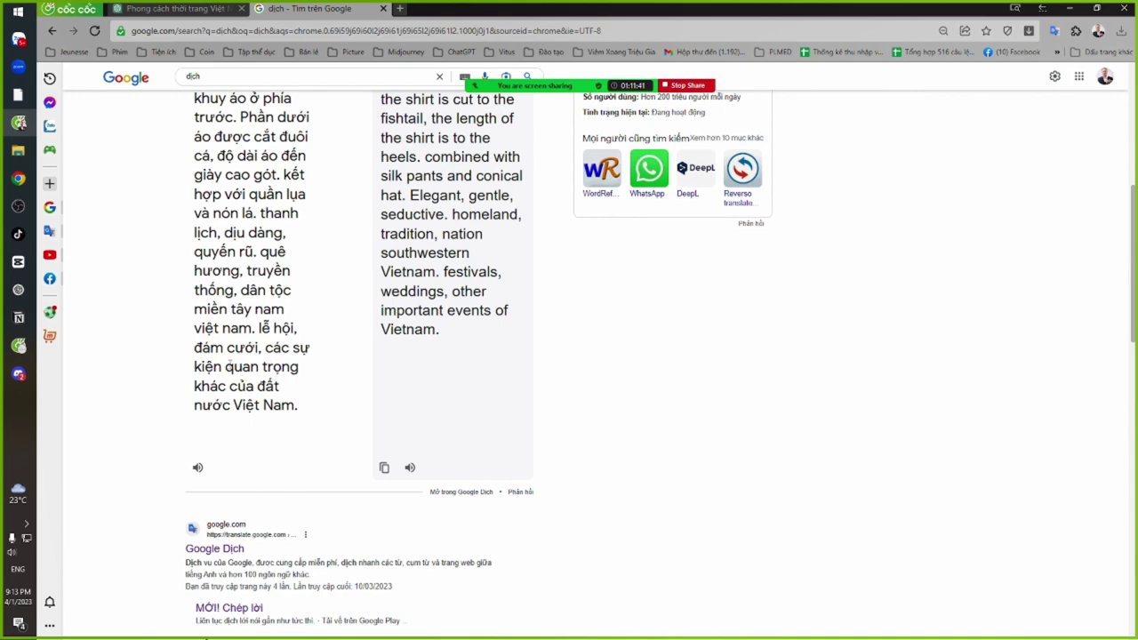
drag(223, 367, 298, 407)
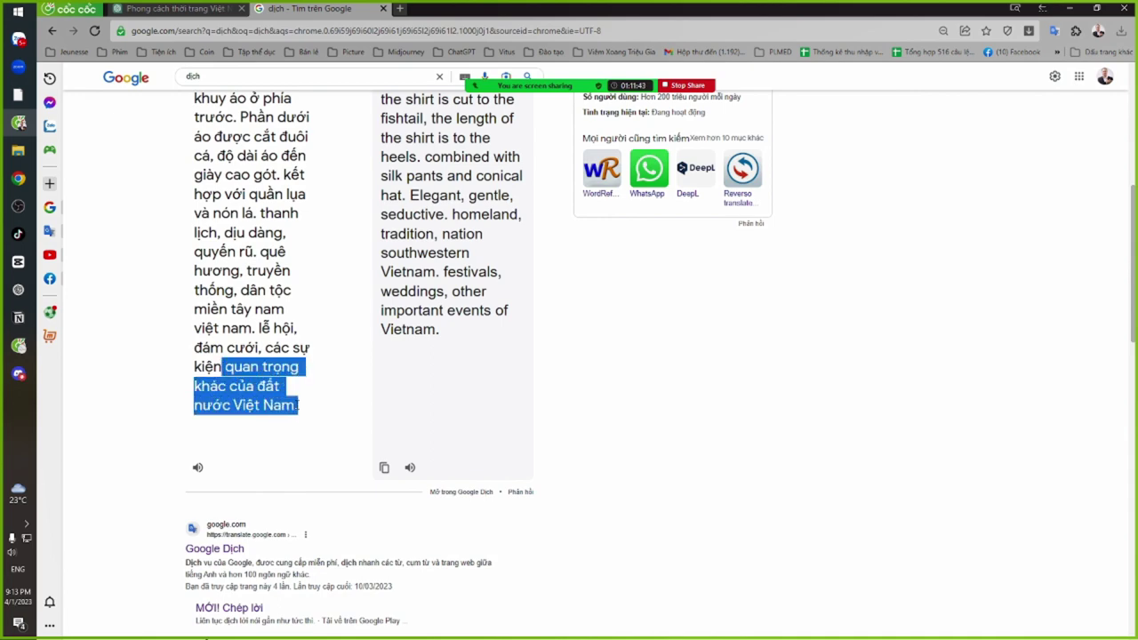
key(BackSpace)
Select the entire finished English translation and switch windows
drag(510, 307, 424, 234)
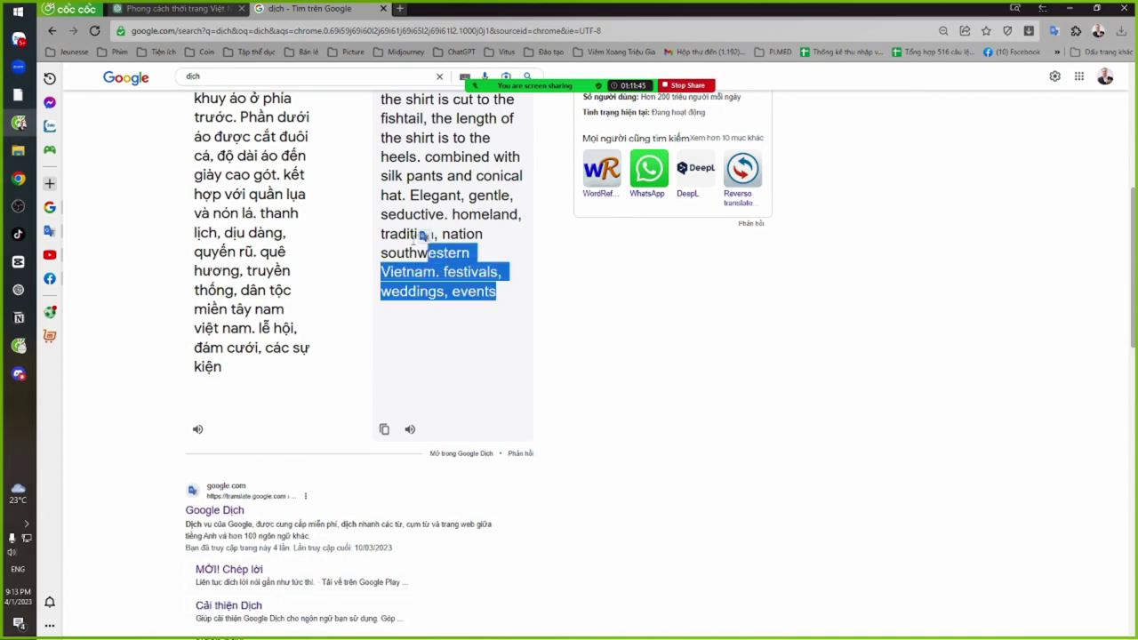
scroll(423, 235, up, 5)
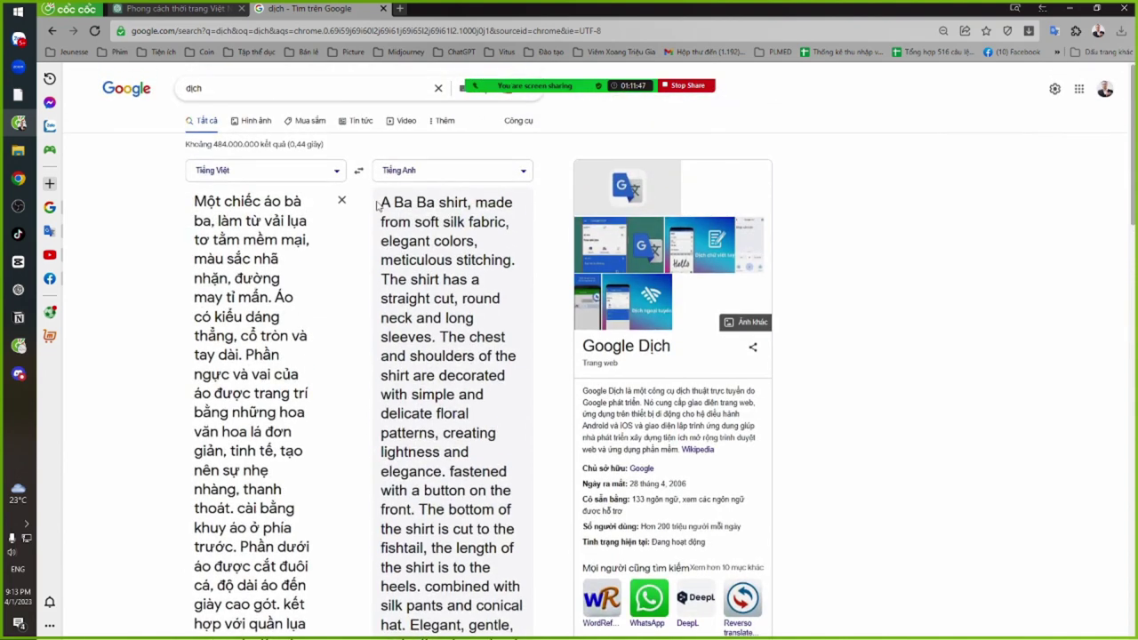
triple_click(377, 205)
key(ctrl+c)
key(alt+Tab)
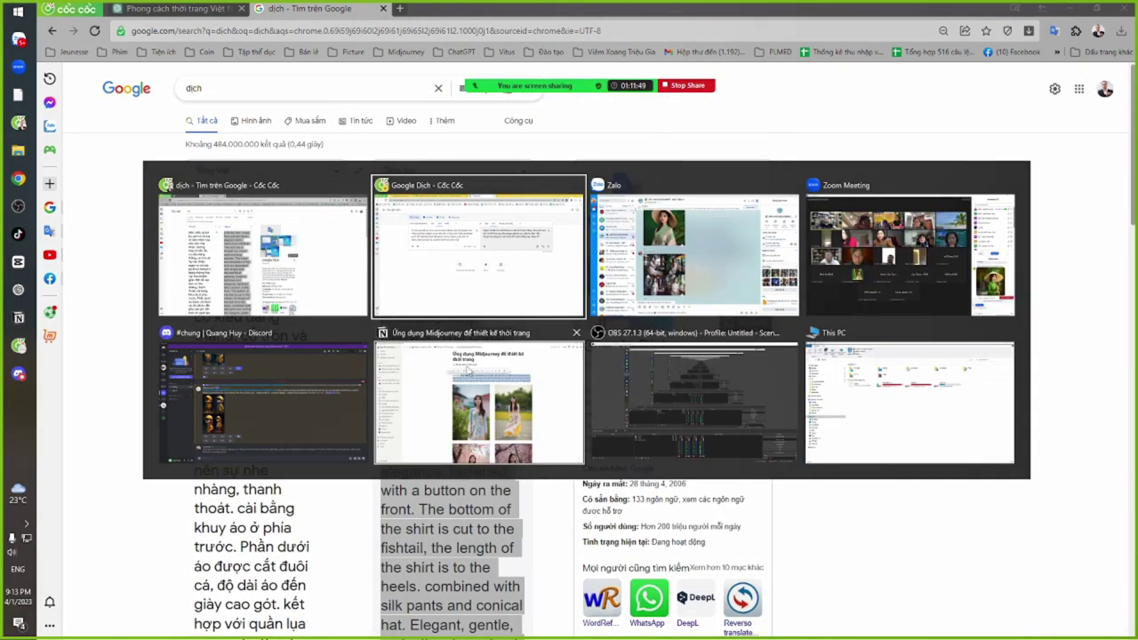
Start a Midjourney /imagine command in Discord with the translated Ba Ba shirt text pasted
key(alt+Tab)
key(alt+Tab)
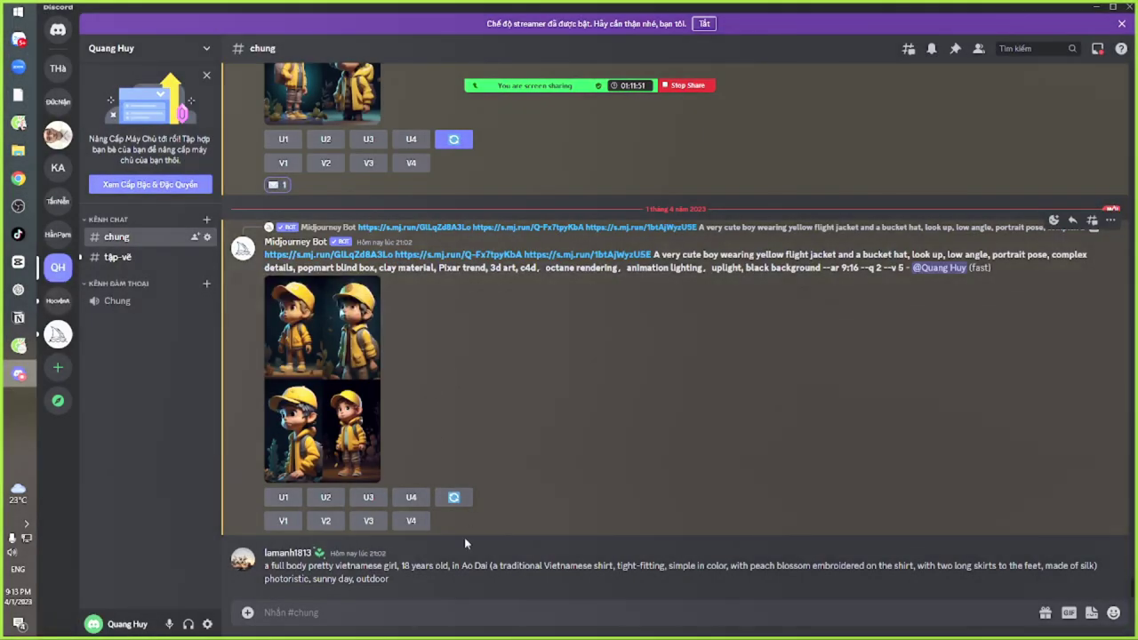
text(/im)
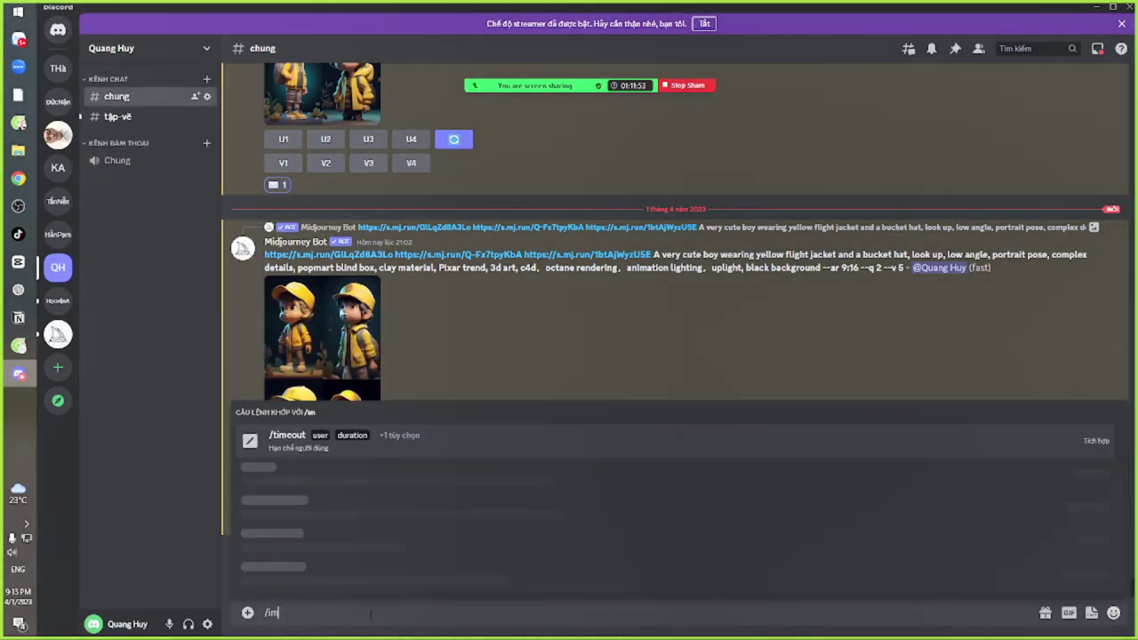
click(361, 541)
key(ctrl+v)
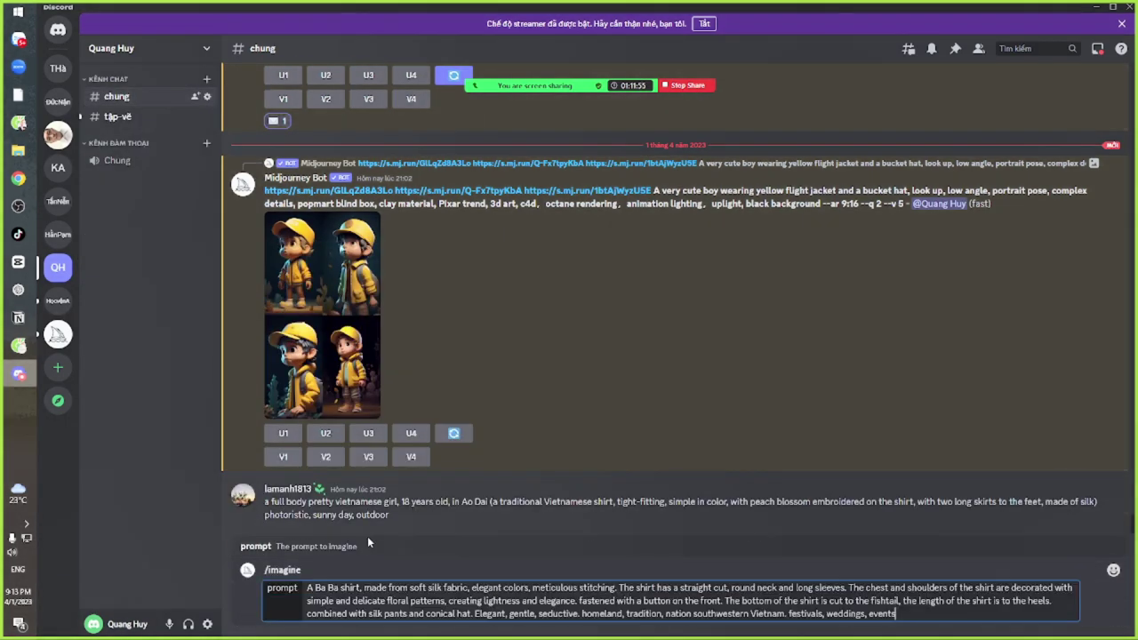
key(alt+Tab)
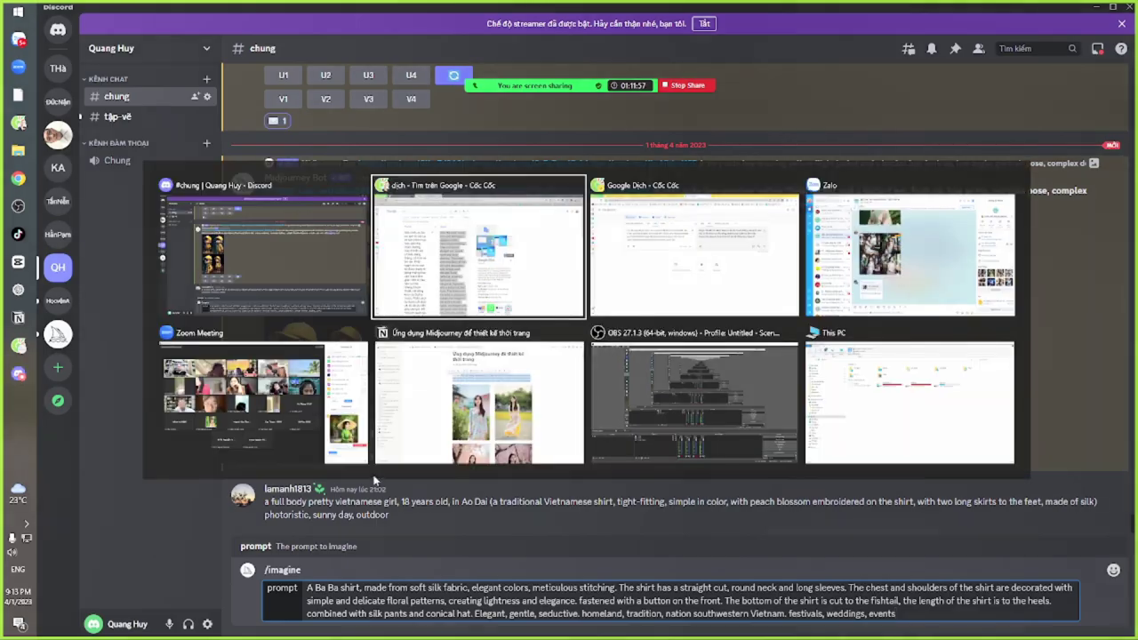
key(alt+Tab)
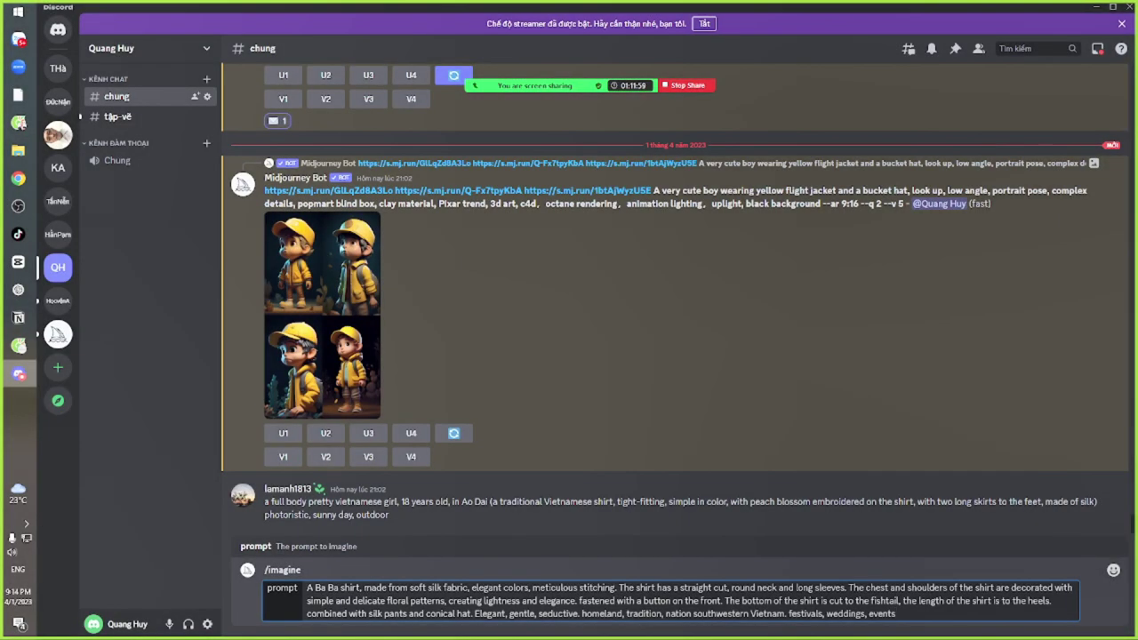
Add 'beautifull girl, full body, 18 years old', out door, sunny day, 4k, Canon 5D terms, --ar 2:3, and submit
text(beau)
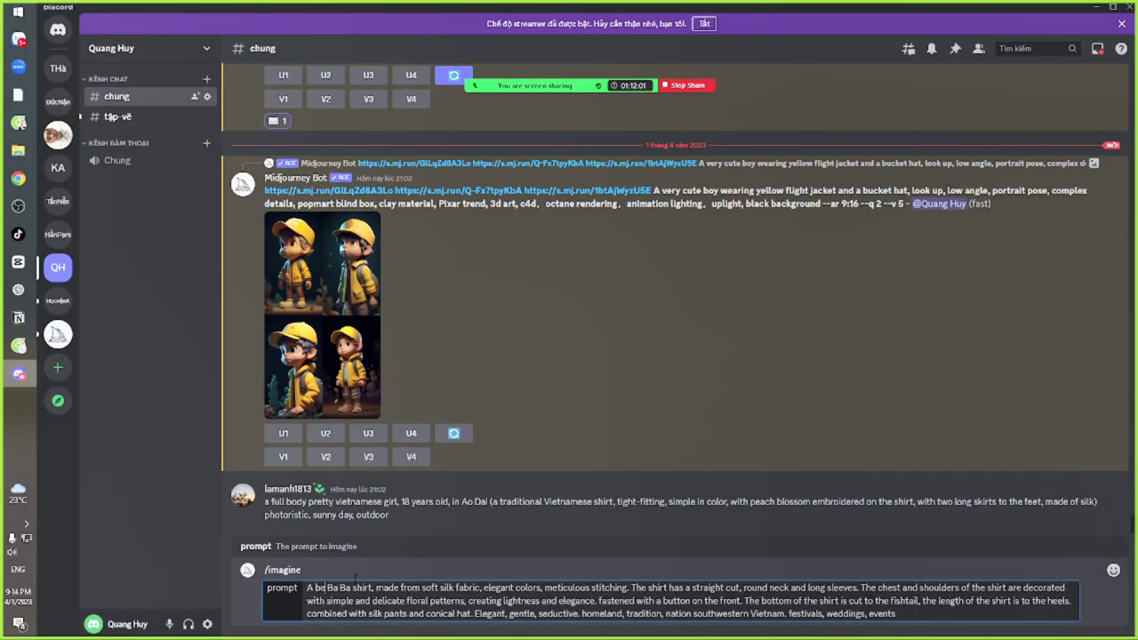
text(tifull)
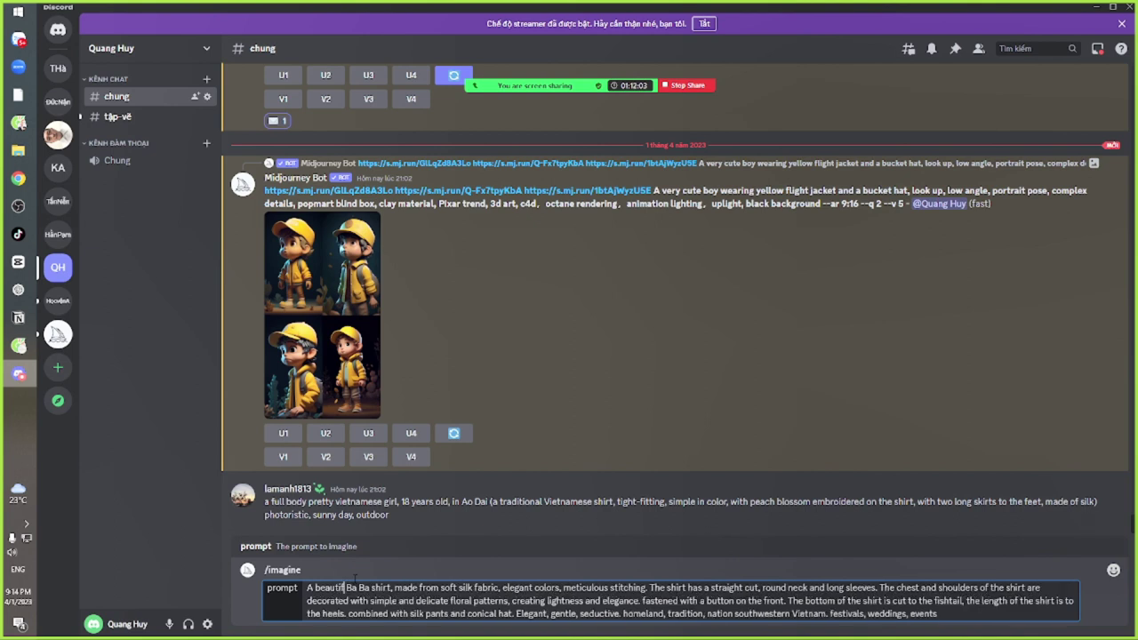
text( gir)
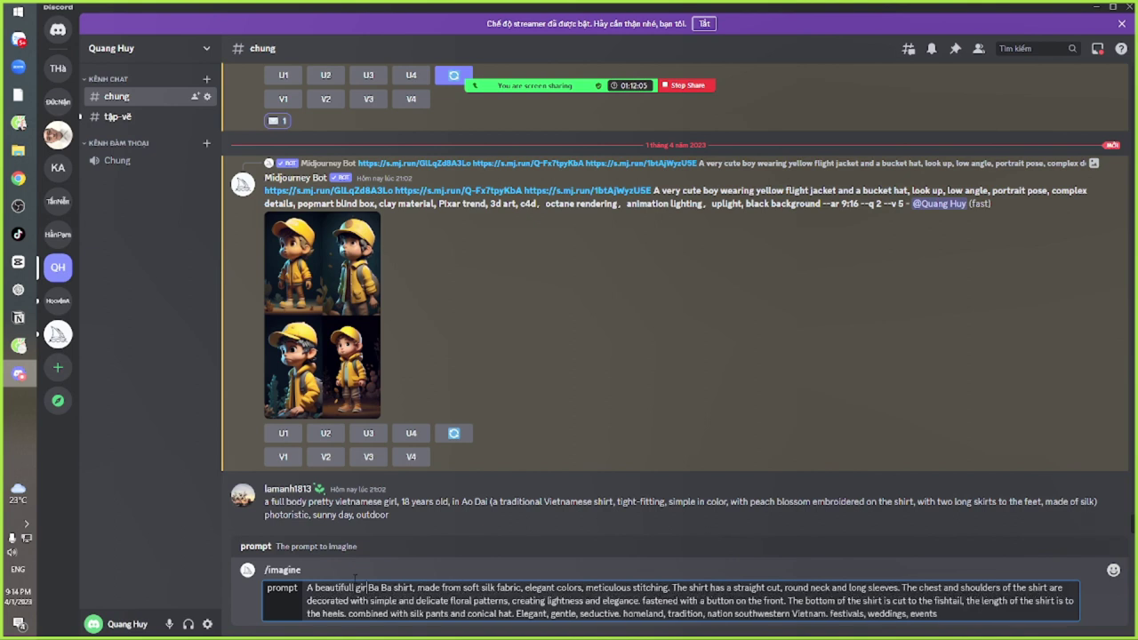
text(l, full)
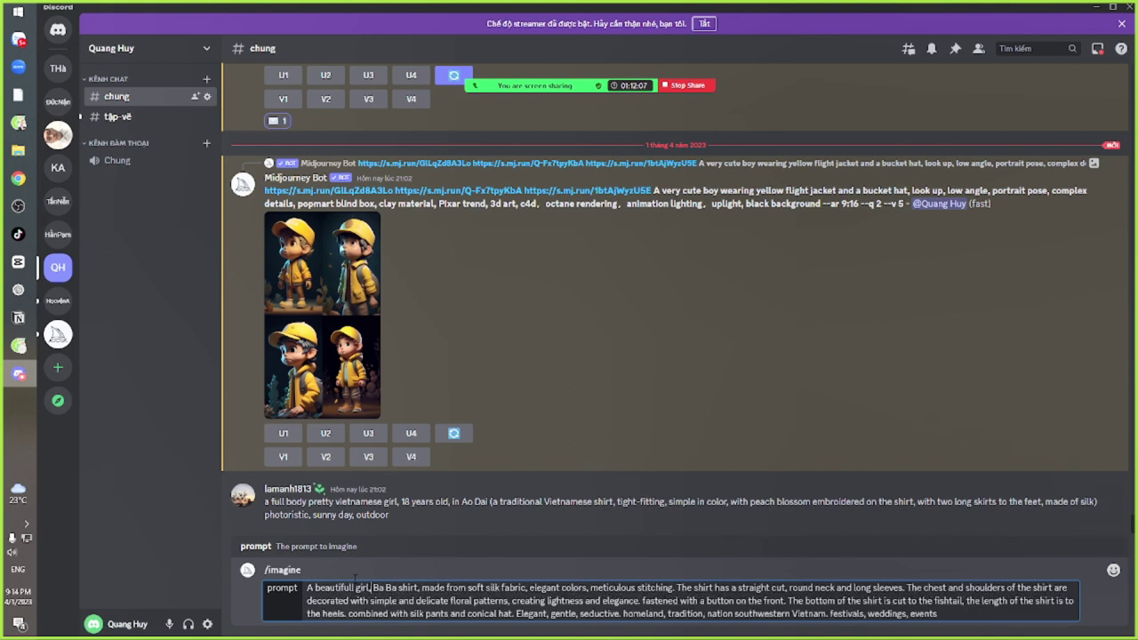
text( body, )
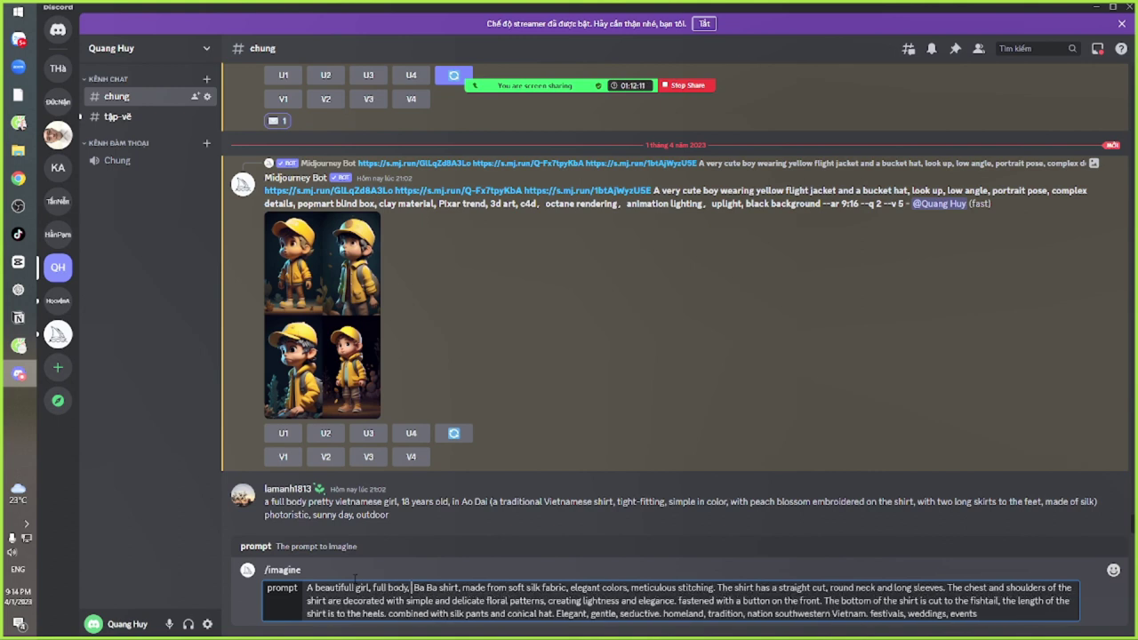
text(18 year)
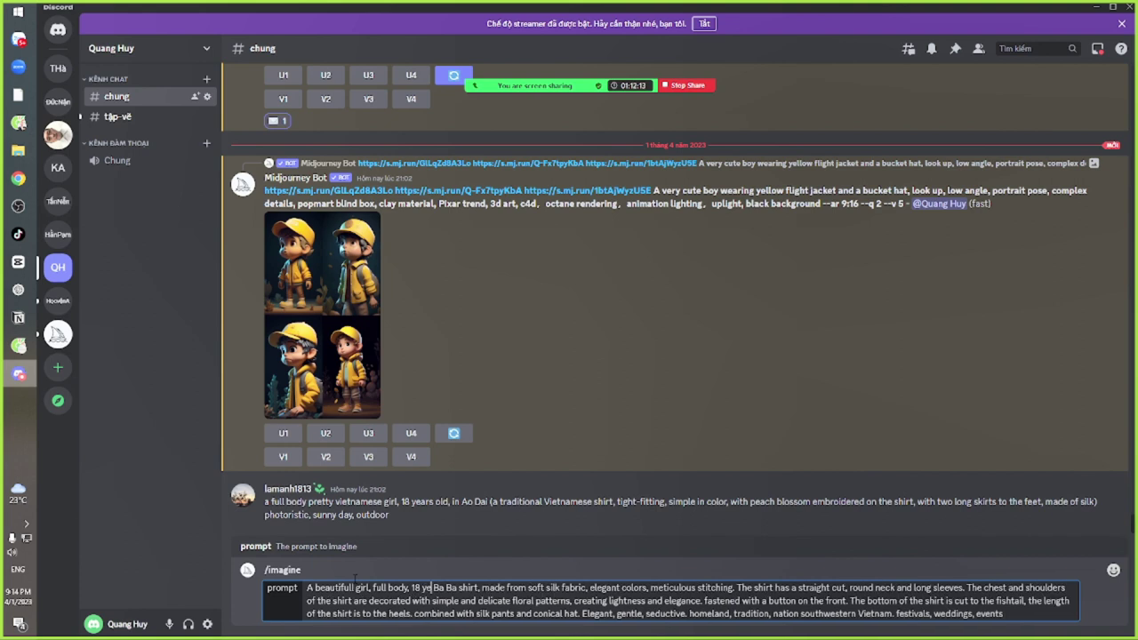
text(s o)
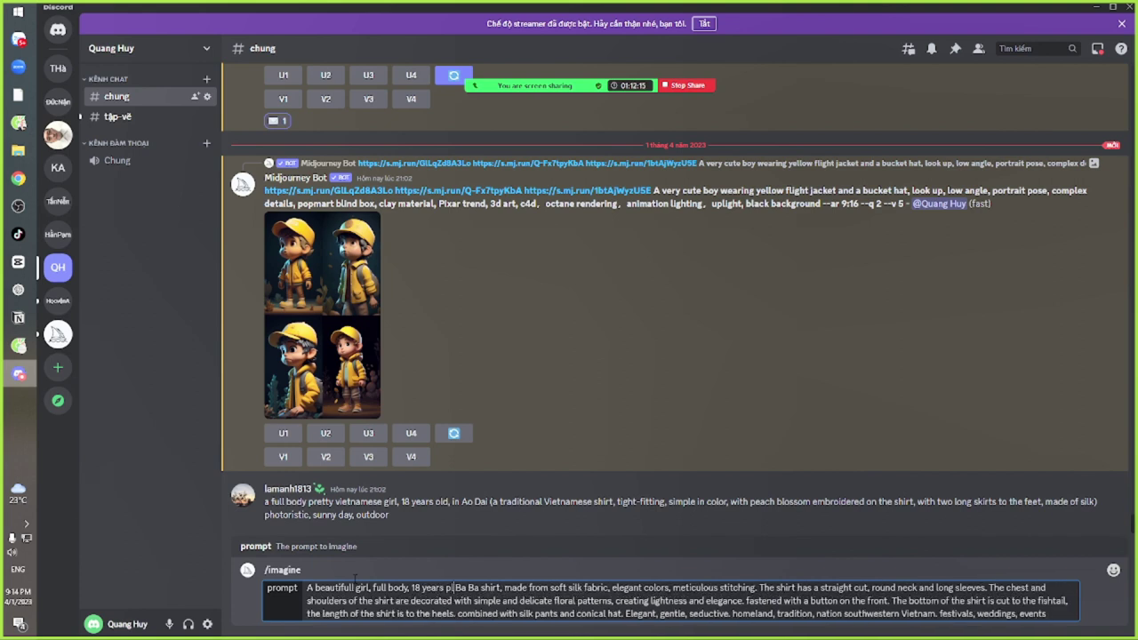
text(ld, )
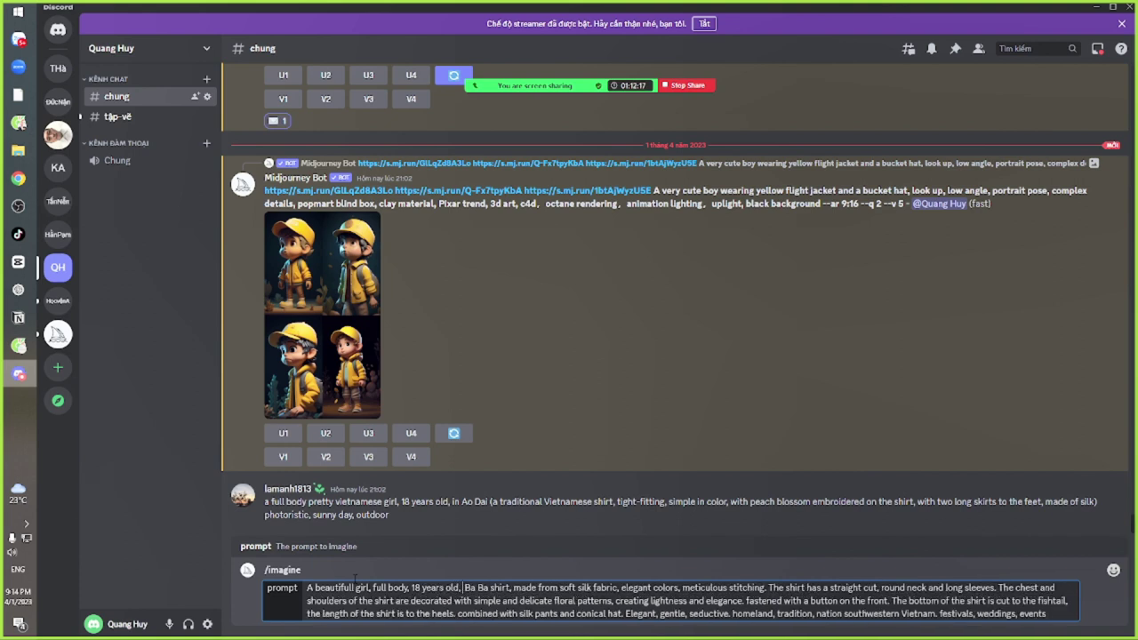
text(wea)
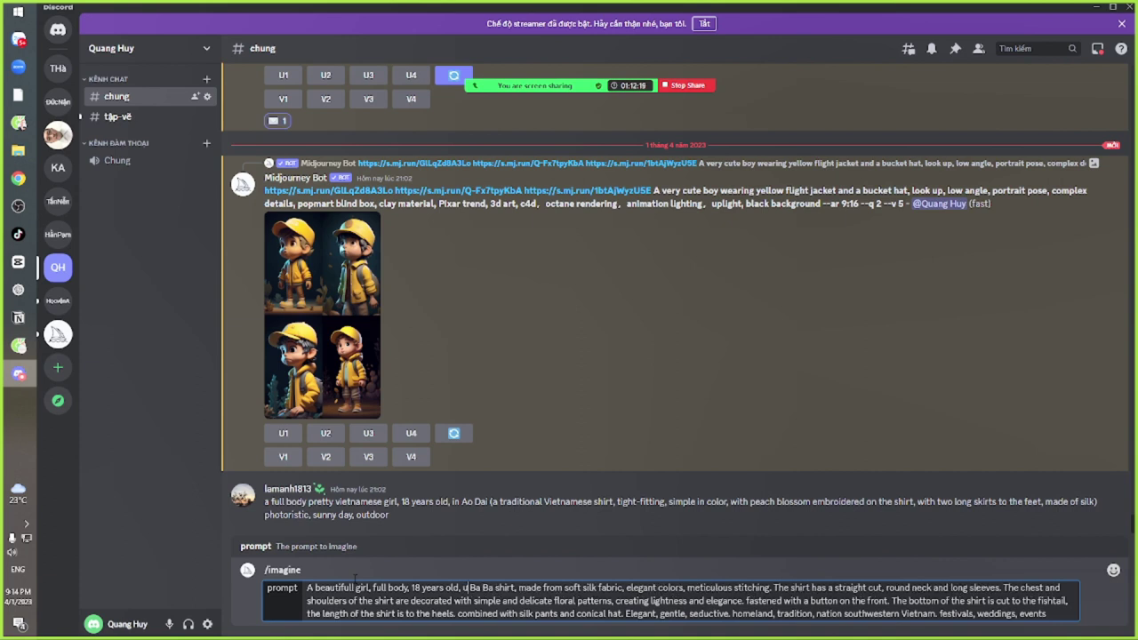
text(ring a)
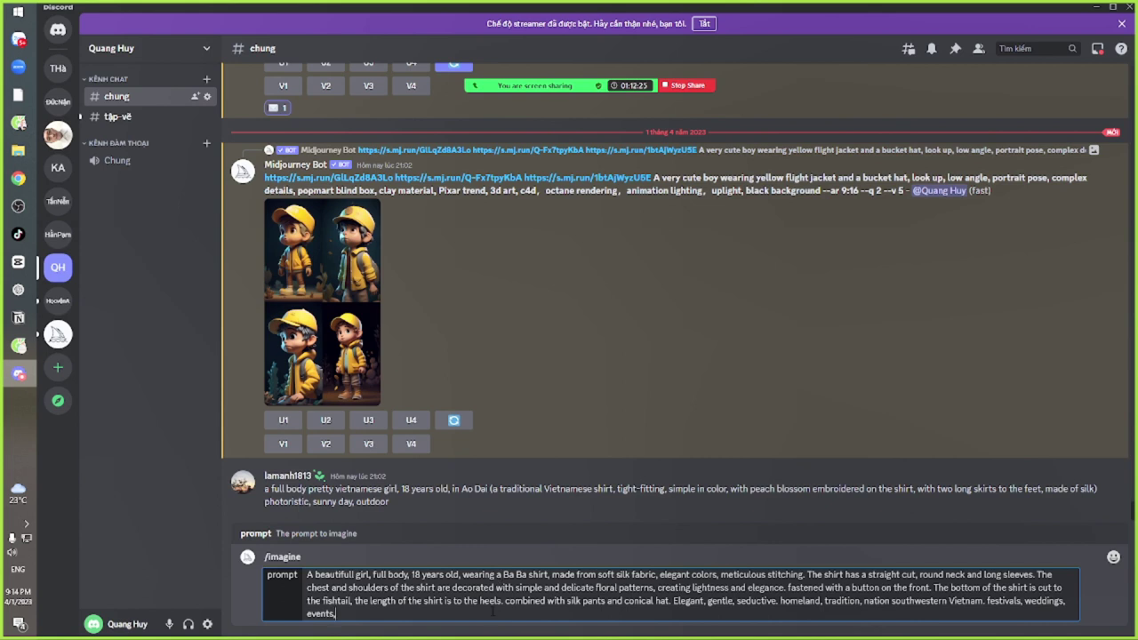
text(out doo)
key(BackSpace)
key(BackSpace)
text(door, sunny day, --ar)
key(alt+Tab)
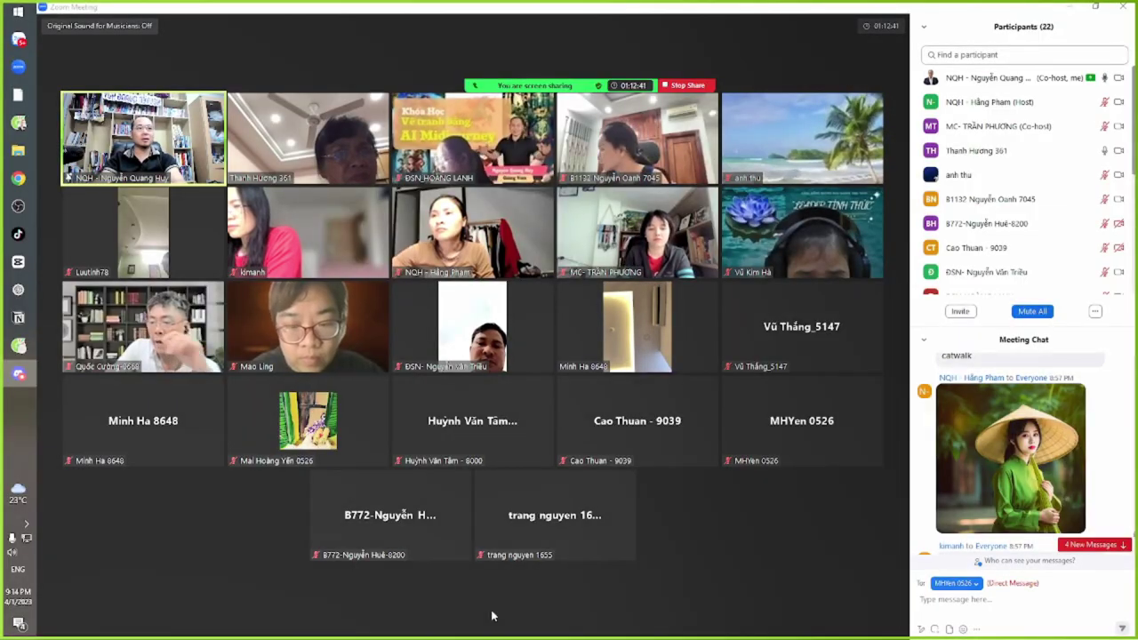
key(alt+Tab)
key(alt+Tab)
key(alt+Tab)
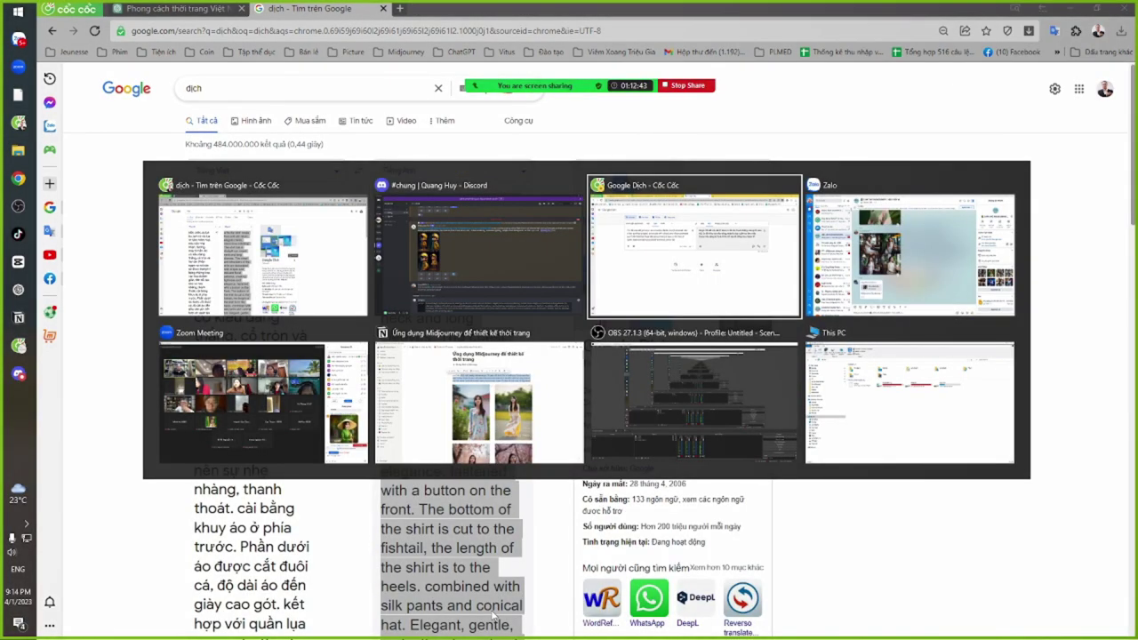
key(alt+Tab)
key(alt+Tab)
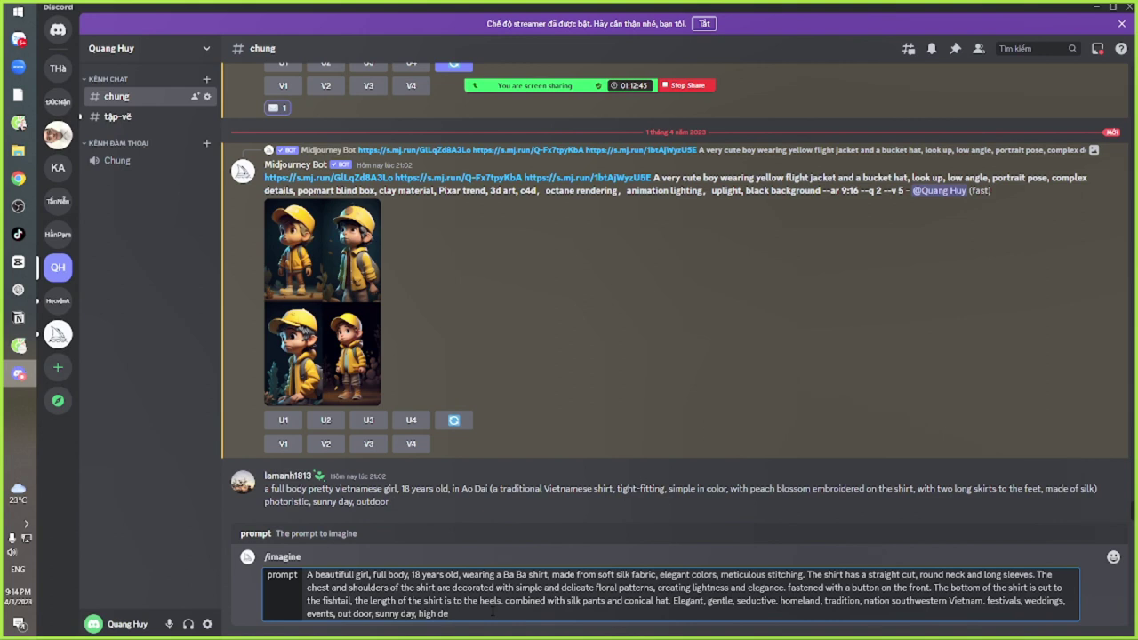
text(tail, 4k, photoristic, canon 5D m)
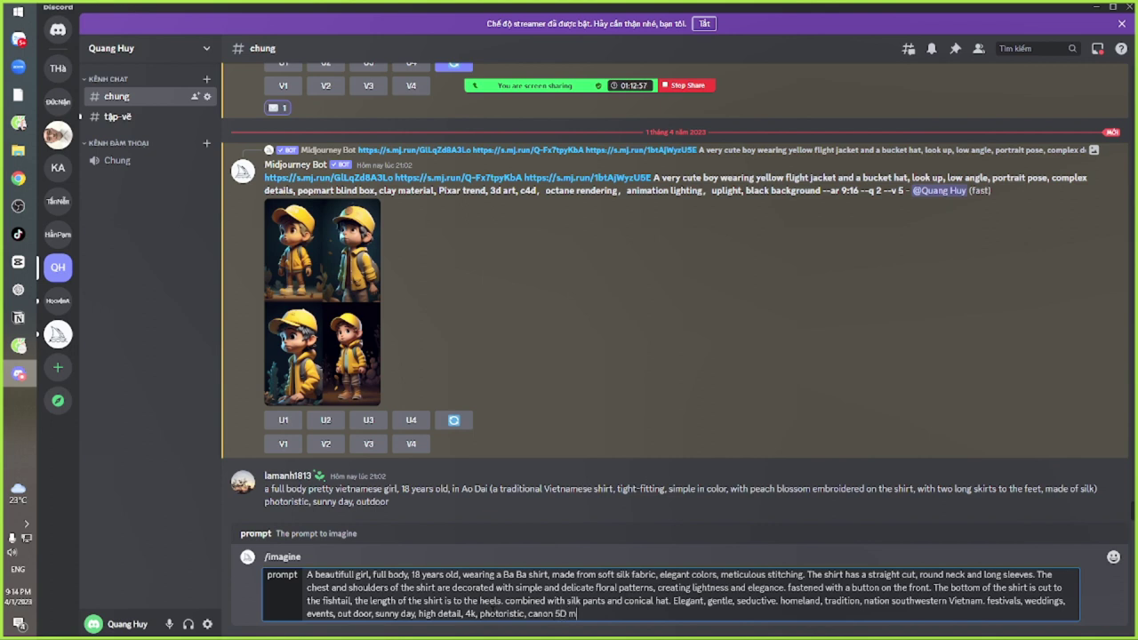
text(ark III taken by --ar)
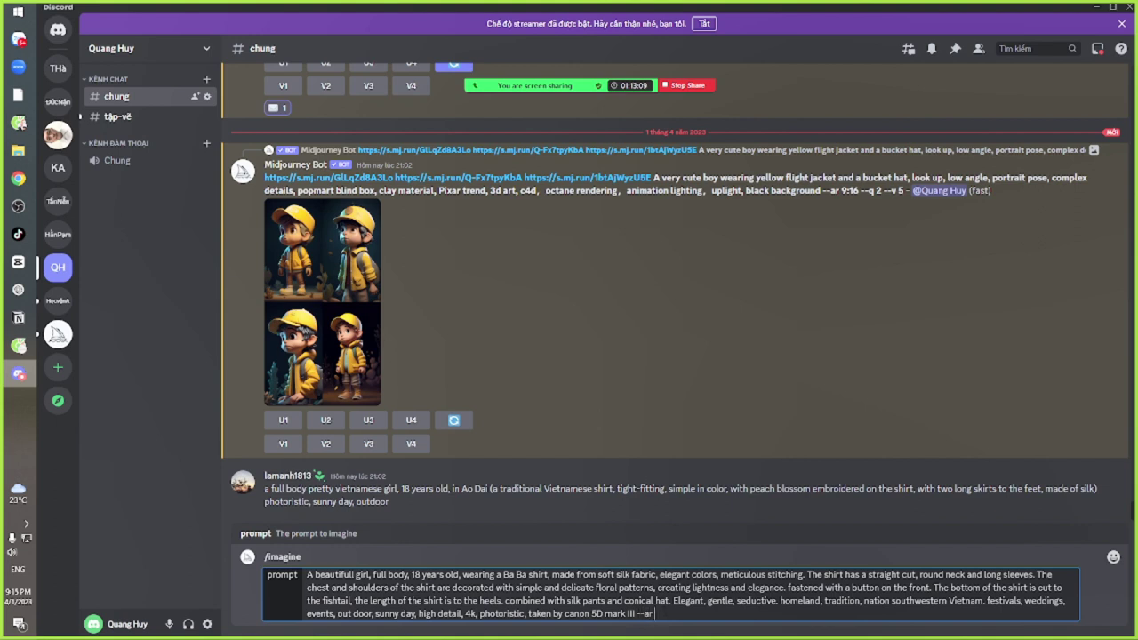
text( 2:3)
key(Return)
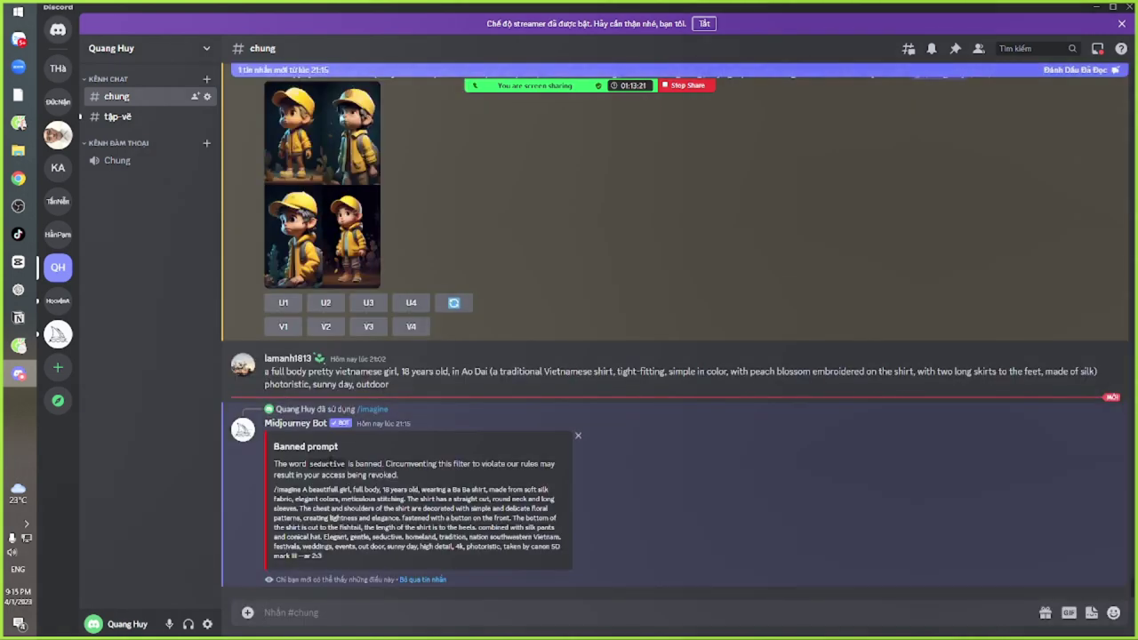
Copy the rejected prompt into a new /imagine, delete 'seductive', and resubmit it
double_click(327, 463)
drag(302, 489, 348, 558)
key(ctrl+c)
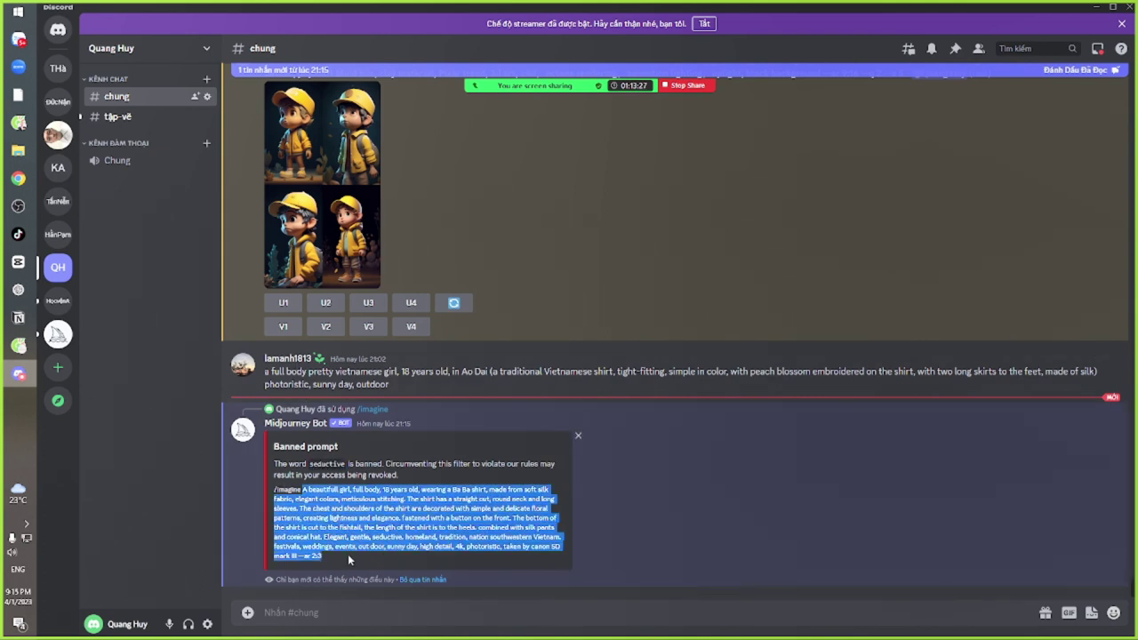
click(328, 611)
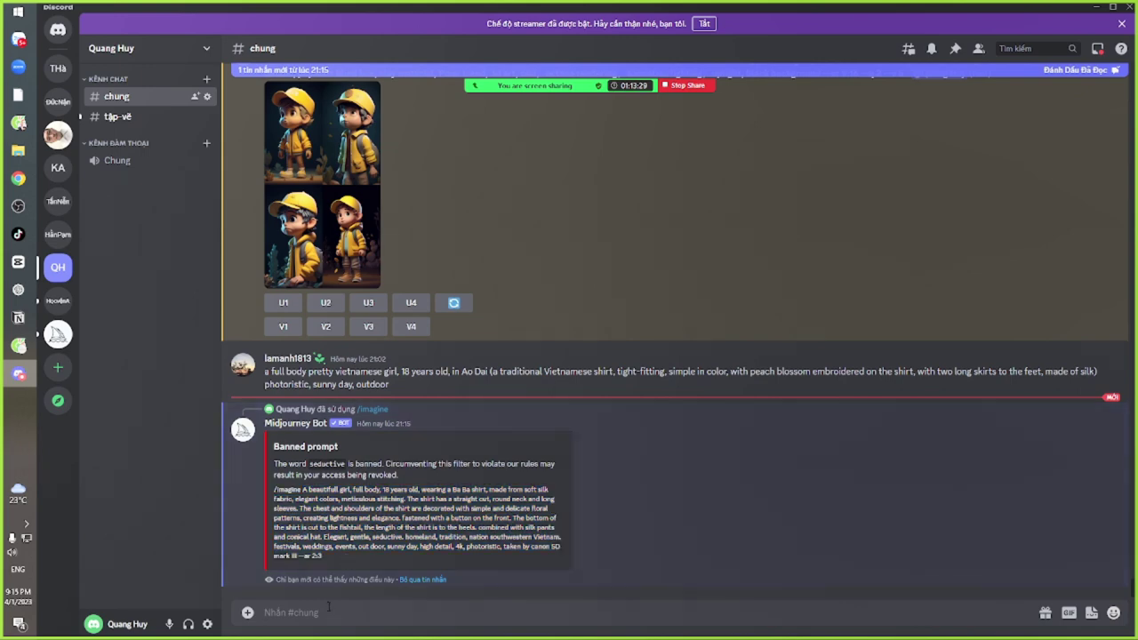
text(/im)
key(Tab)
key(ctrl+v)
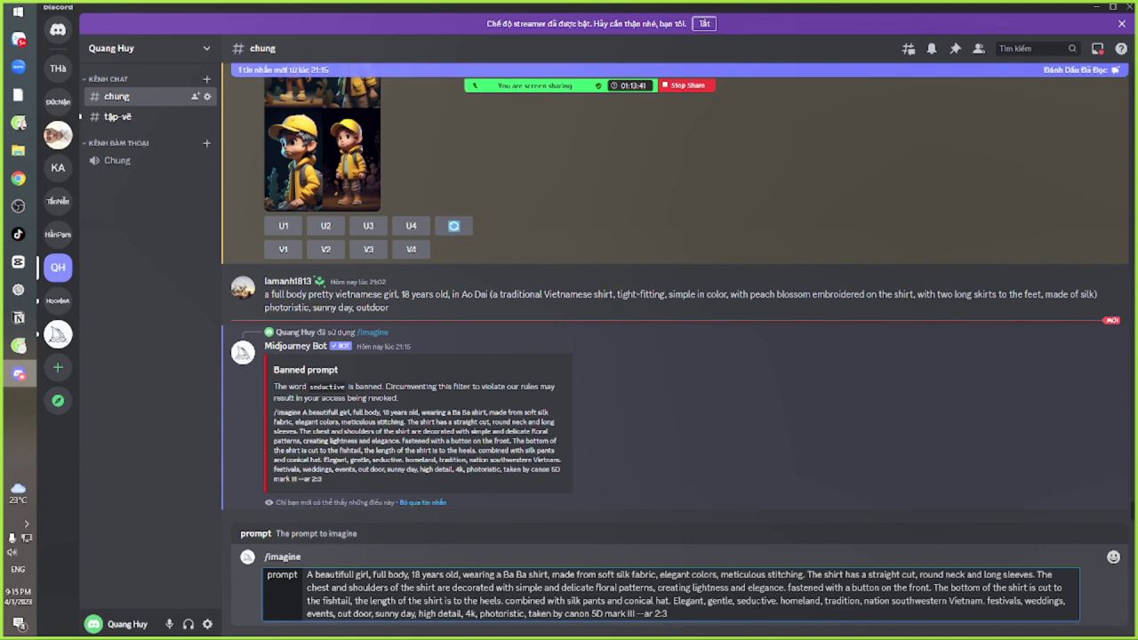
key(shift+Left)
key(shift+Left)
key(shift+Left)
key(shift+Left)
key(shift+Left)
key(shift+Left)
key(shift+Left)
key(shift+Left)
key(shift+Left)
key(shift+Left)
key(shift+Left)
key(BackSpace)
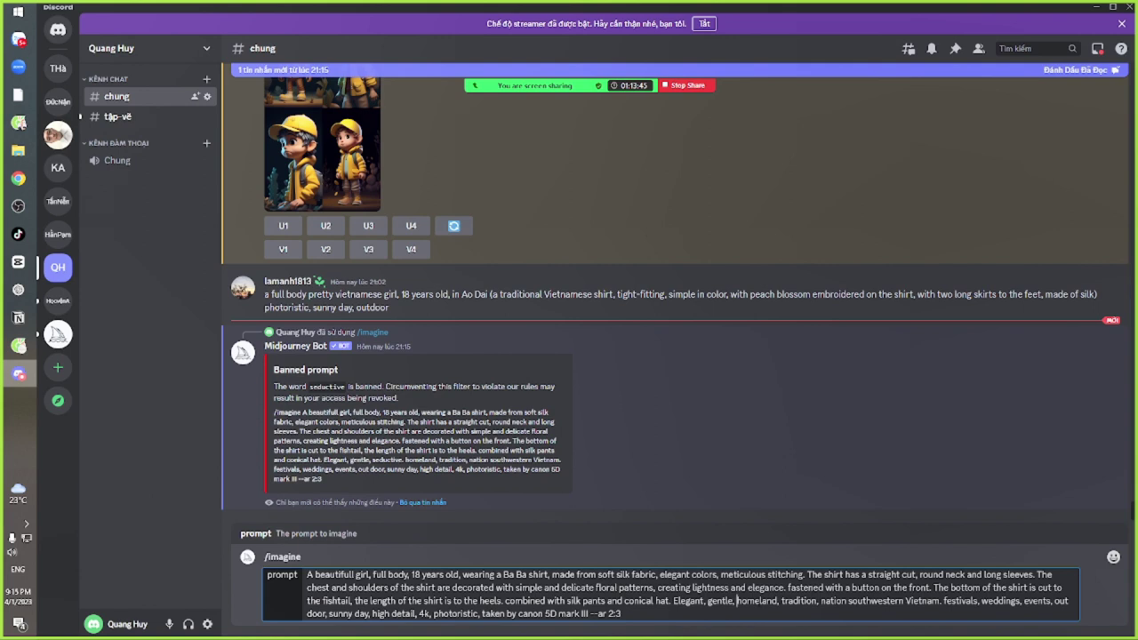
key(Return)
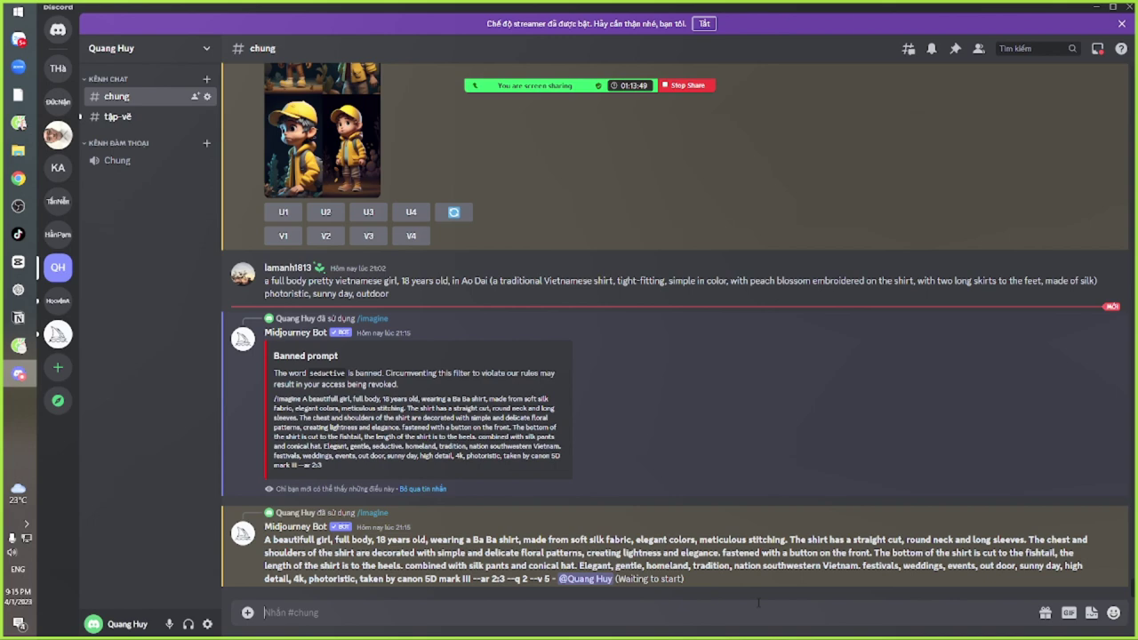
key(alt+Tab)
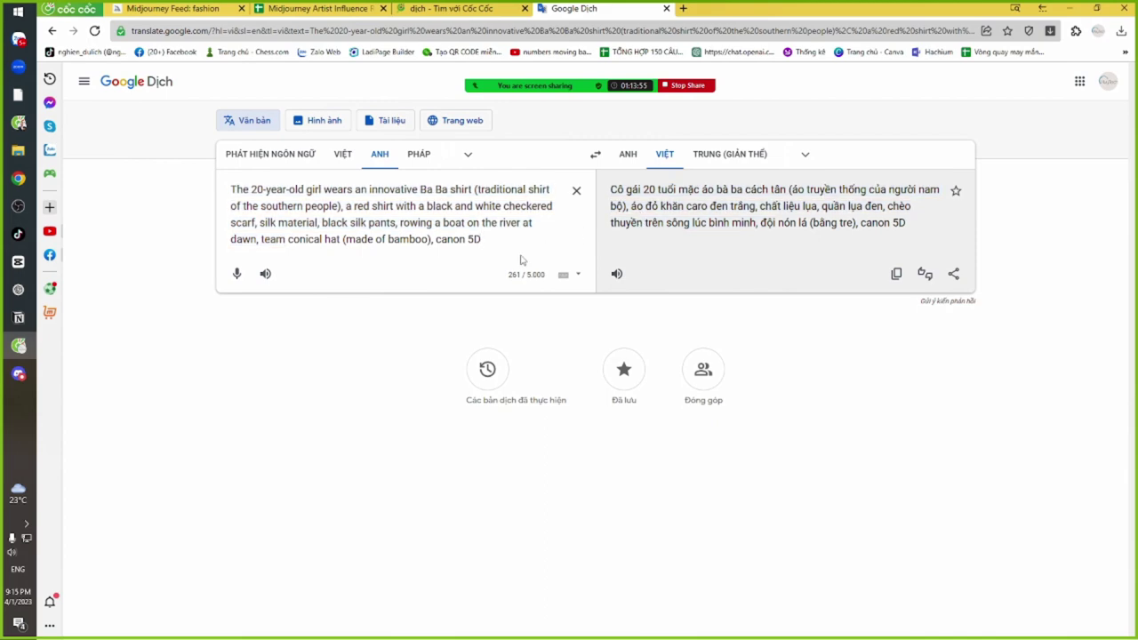
Review the Vietnamese source text on the Google translation page
key(alt+Tab)
key(Tab)
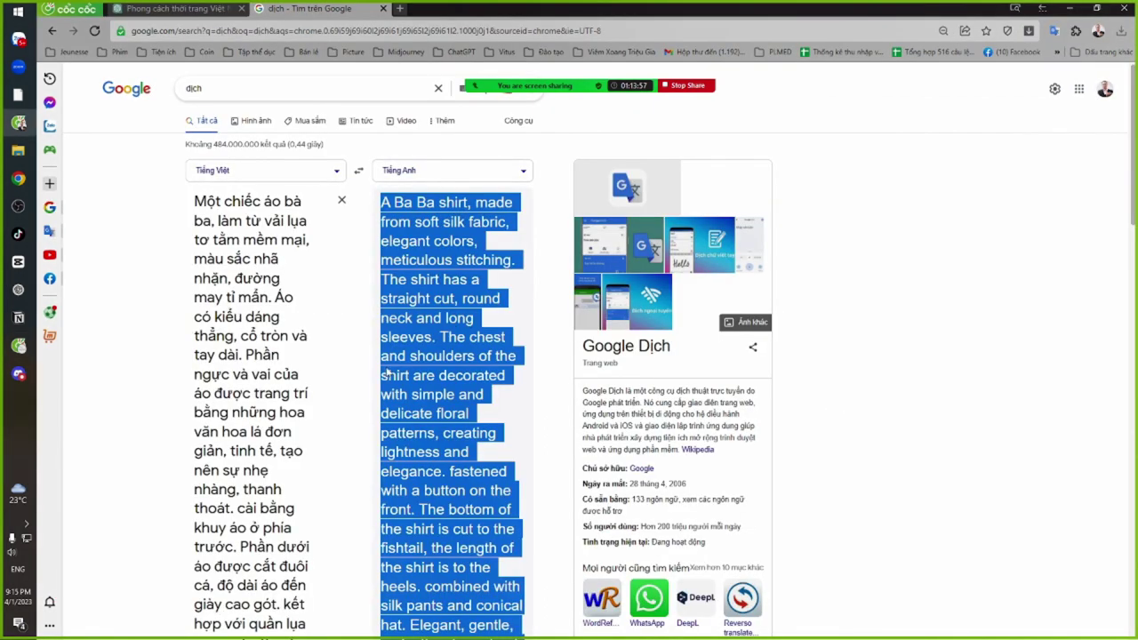
scroll(386, 371, down, 1)
key(ctrl+a)
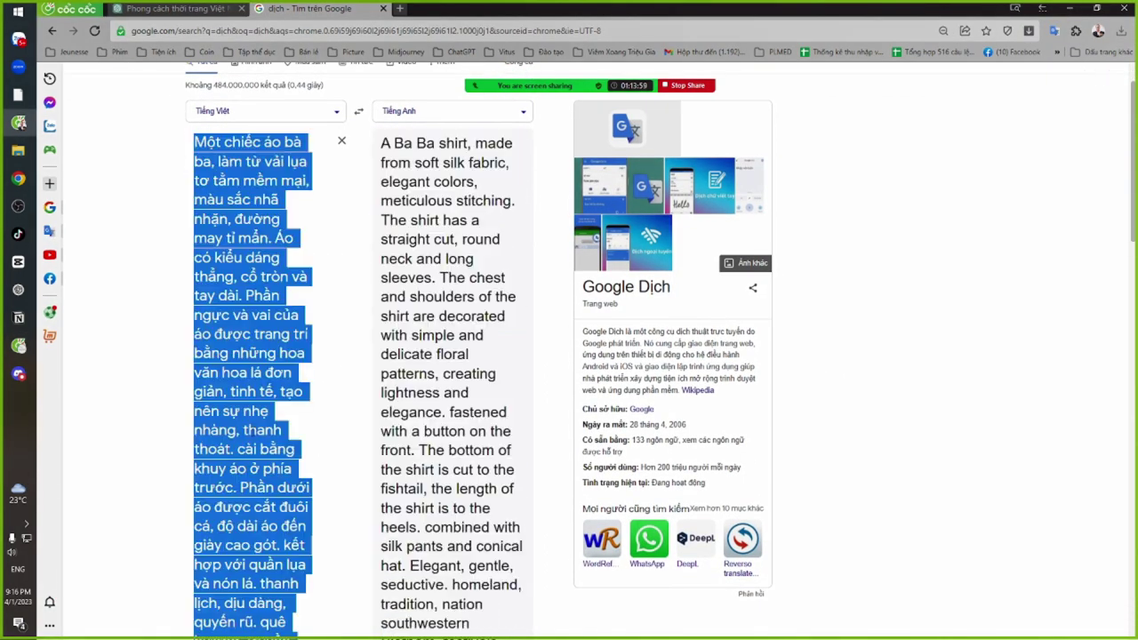
click(254, 434)
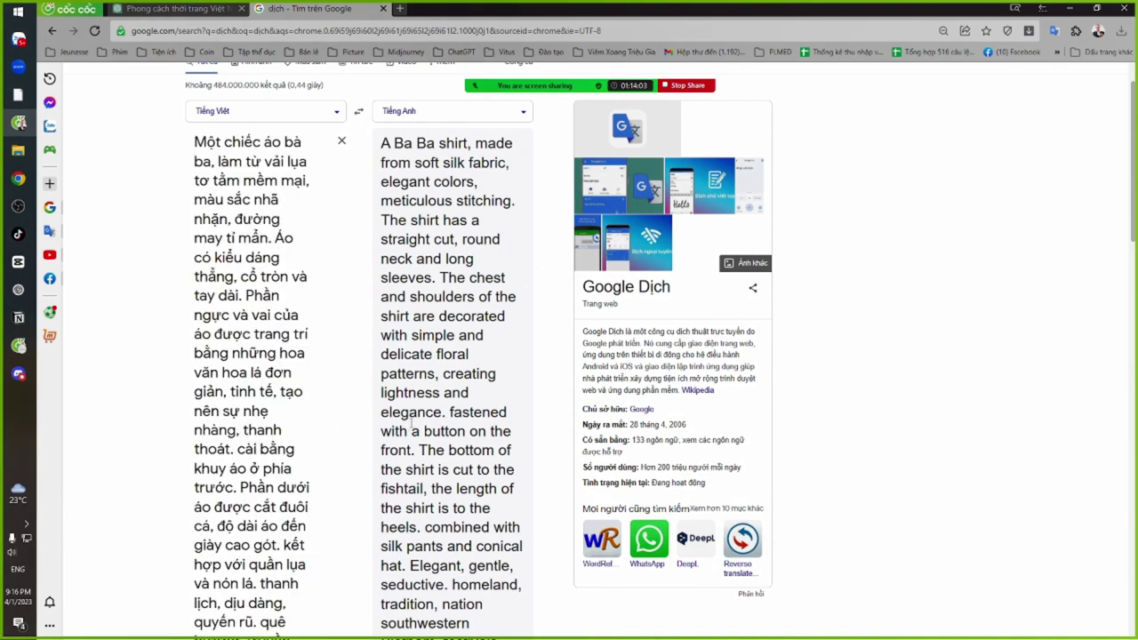
Select the new Discord prompt up to --ar and bring up Zalo's LÀM CHỦ MIDJOURNEY group chat
key(alt+Tab)
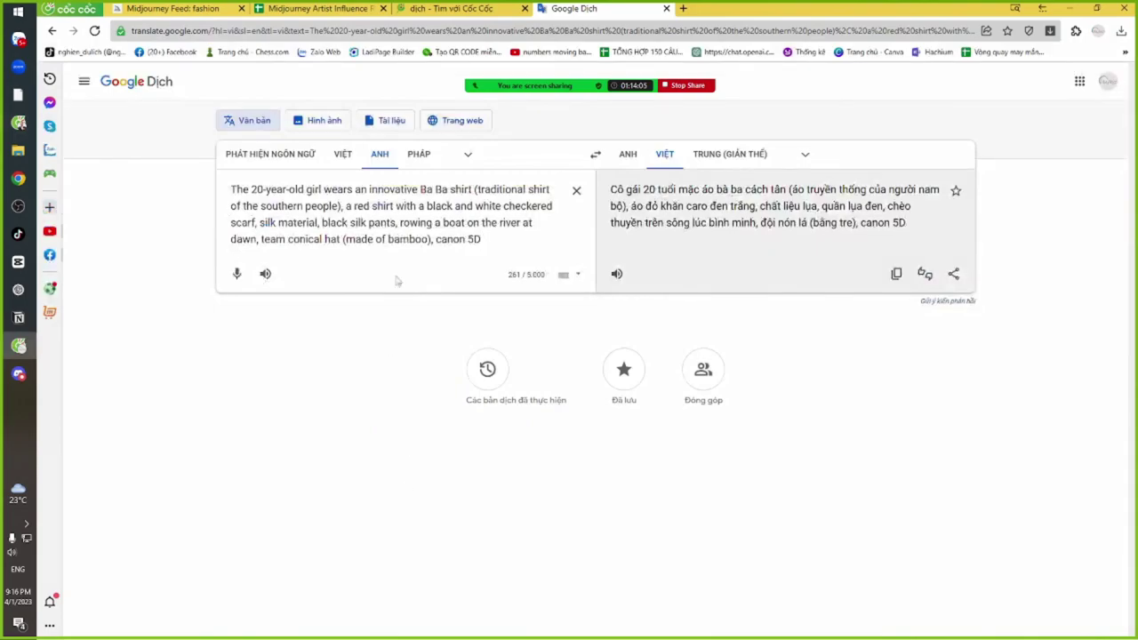
key(alt+Tab)
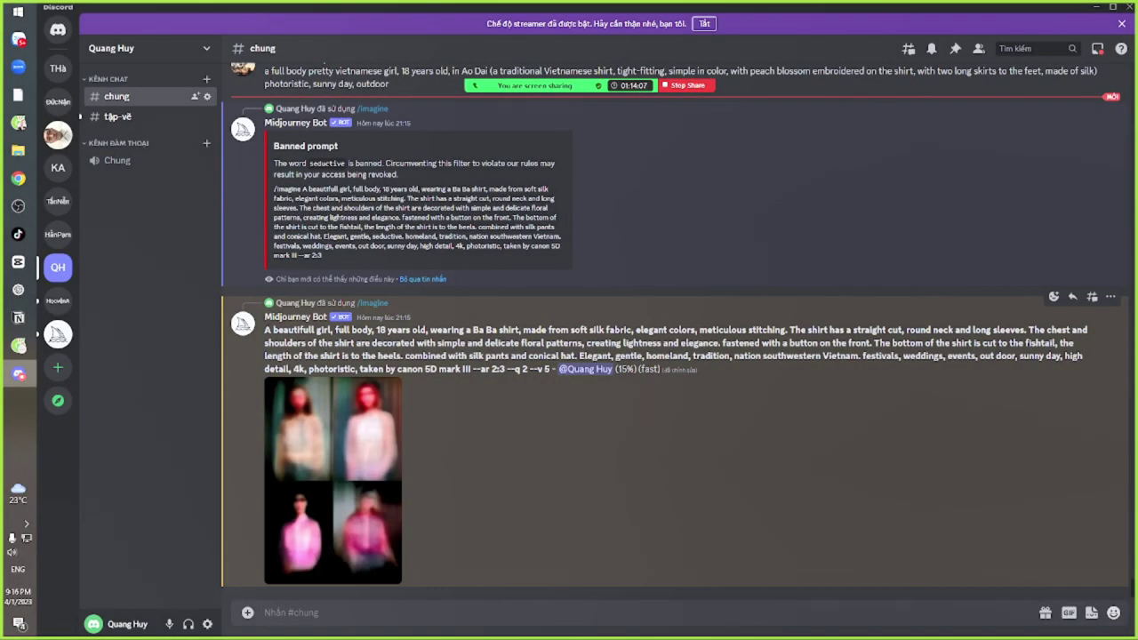
drag(264, 330, 504, 374)
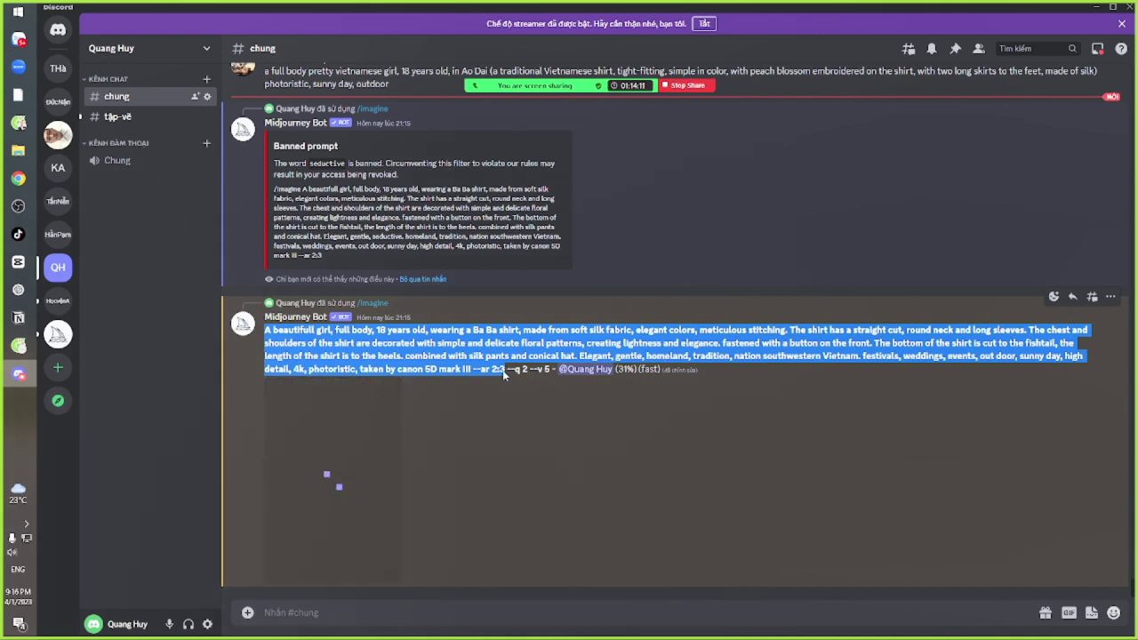
key(alt+Tab)
key(alt+Tab)
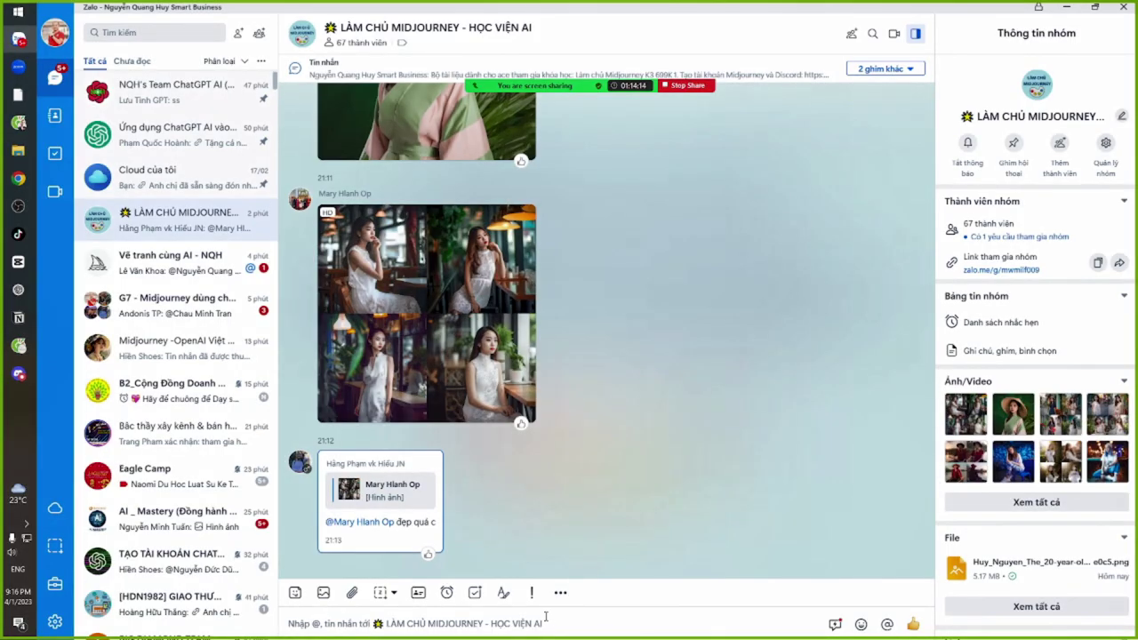
Paste the Ba Ba shirt prompt into the group chat and send it
click(545, 614)
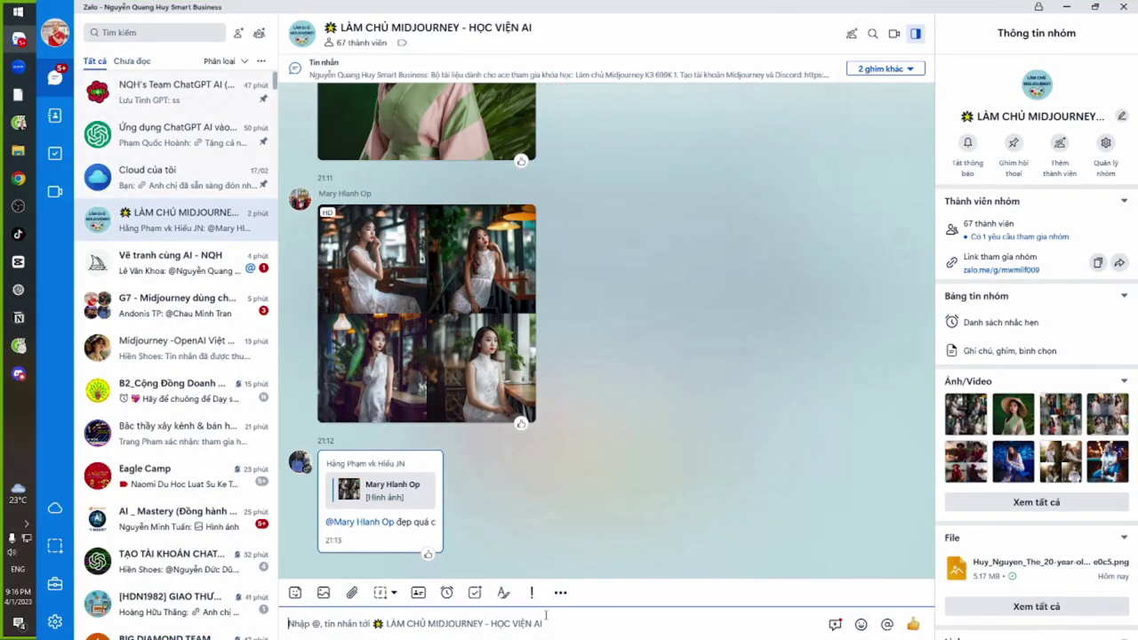
key(ctrl+v)
key(Return)
View the first street-dress grid full screen, then return to the chat
scroll(628, 338, up, 5)
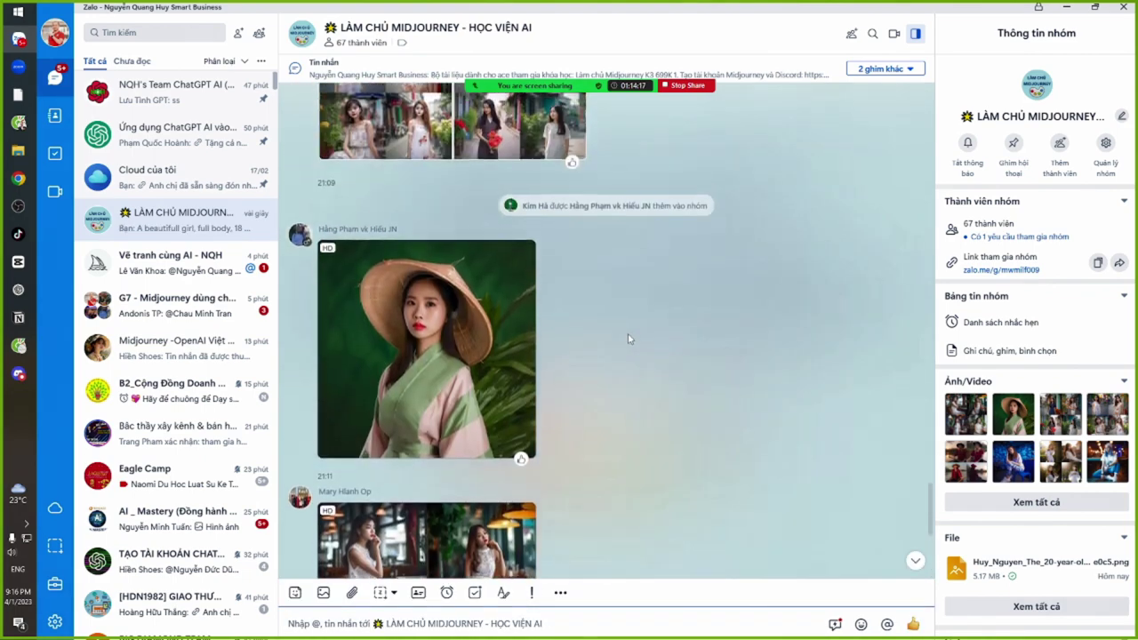
scroll(629, 408, up, 10)
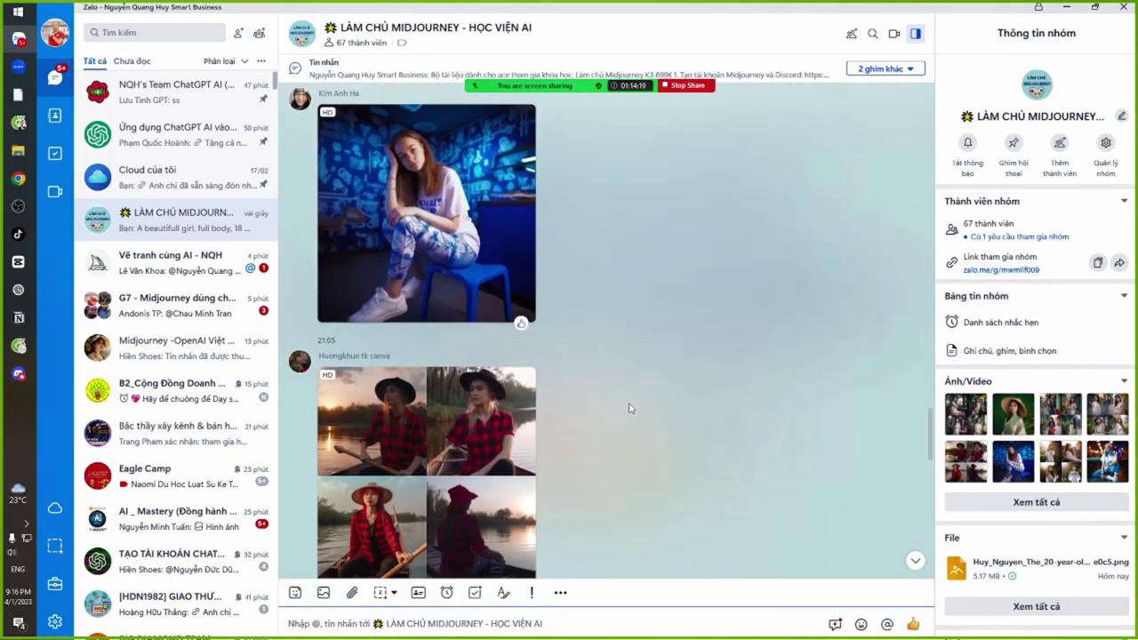
scroll(628, 409, down, 3)
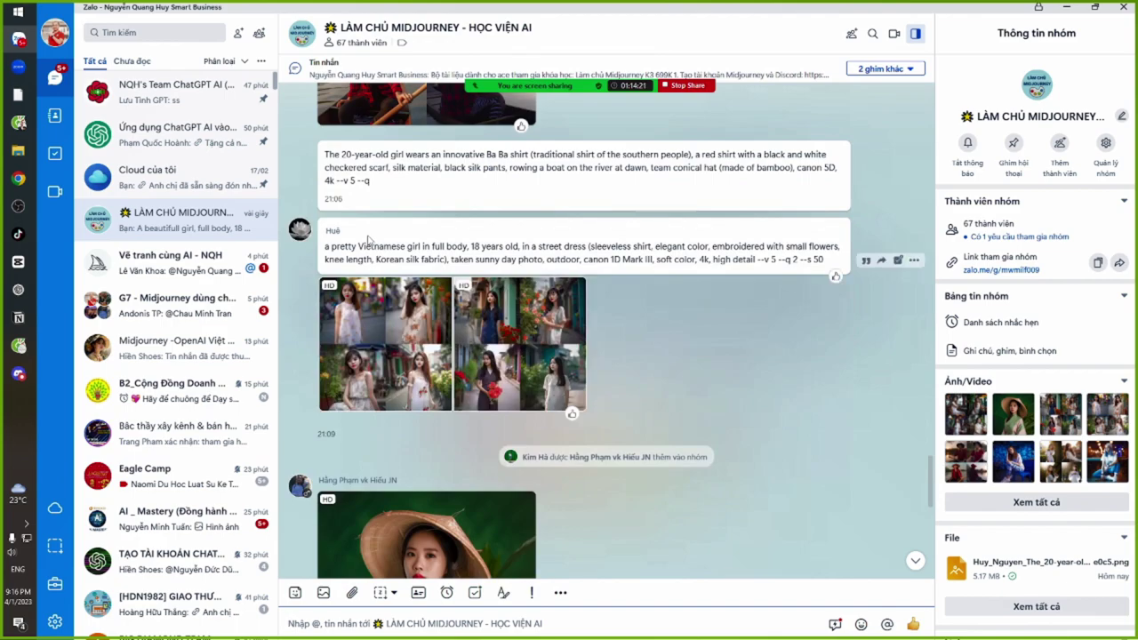
click(387, 324)
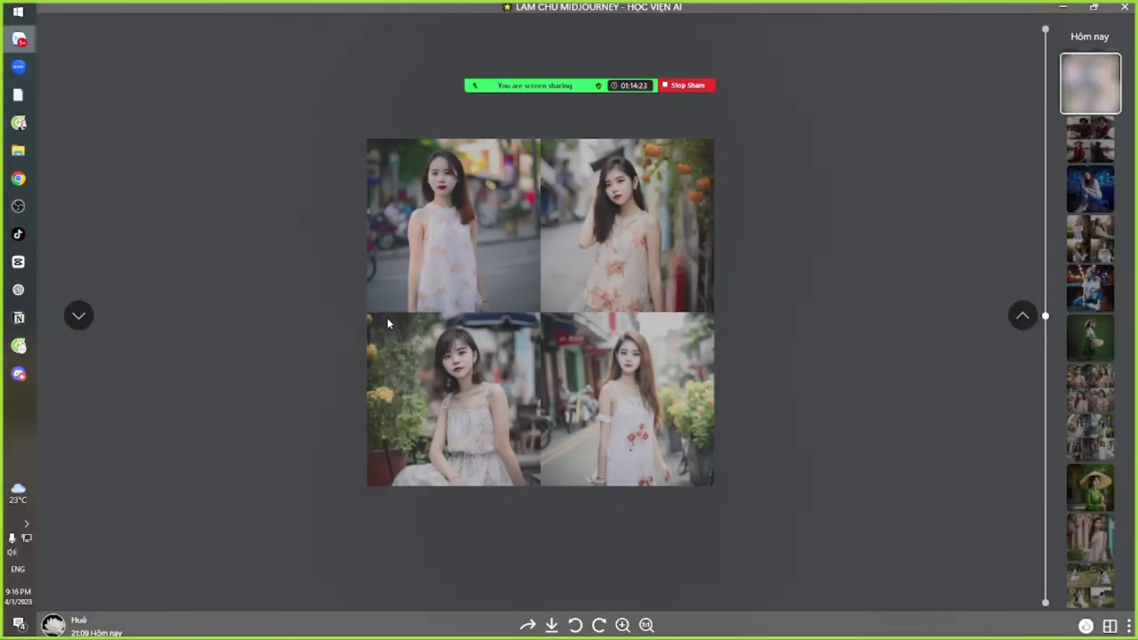
scroll(387, 324, down, 1)
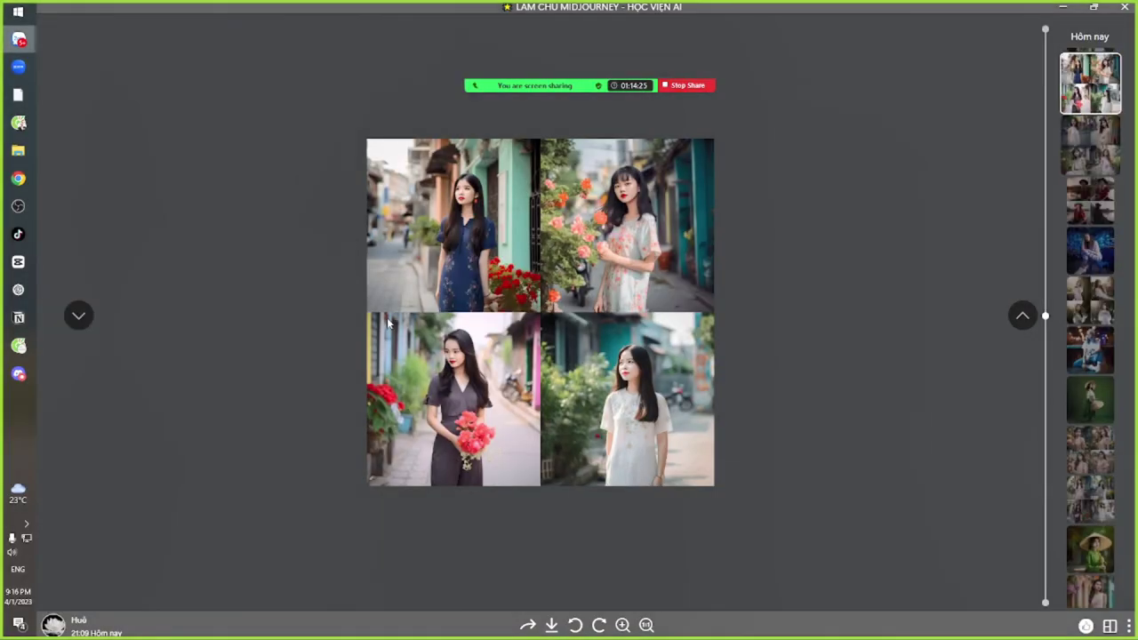
scroll(387, 320, up, 1)
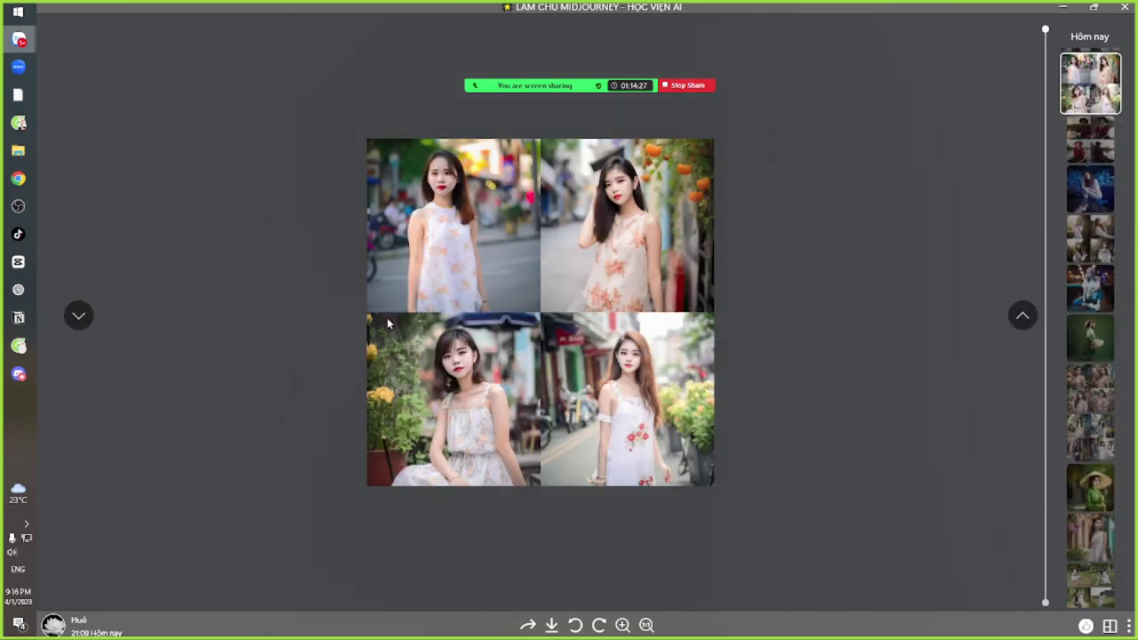
key(Escape)
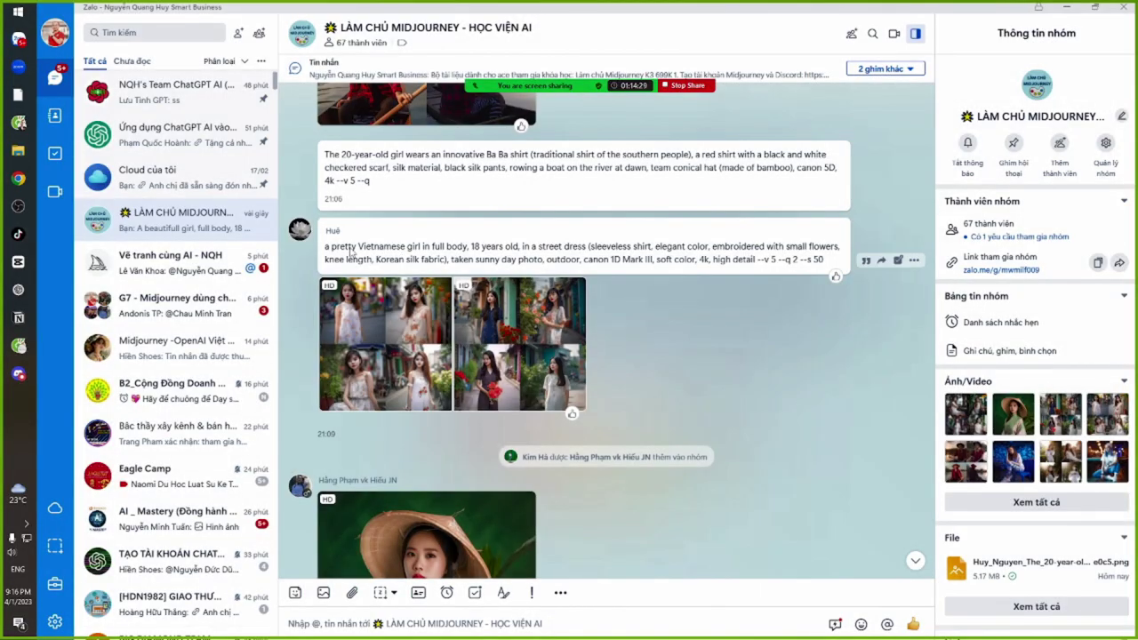
Highlight parts of the street-dress prompt, including the sleeveless dress wording and second line
drag(330, 247, 549, 259)
click(579, 261)
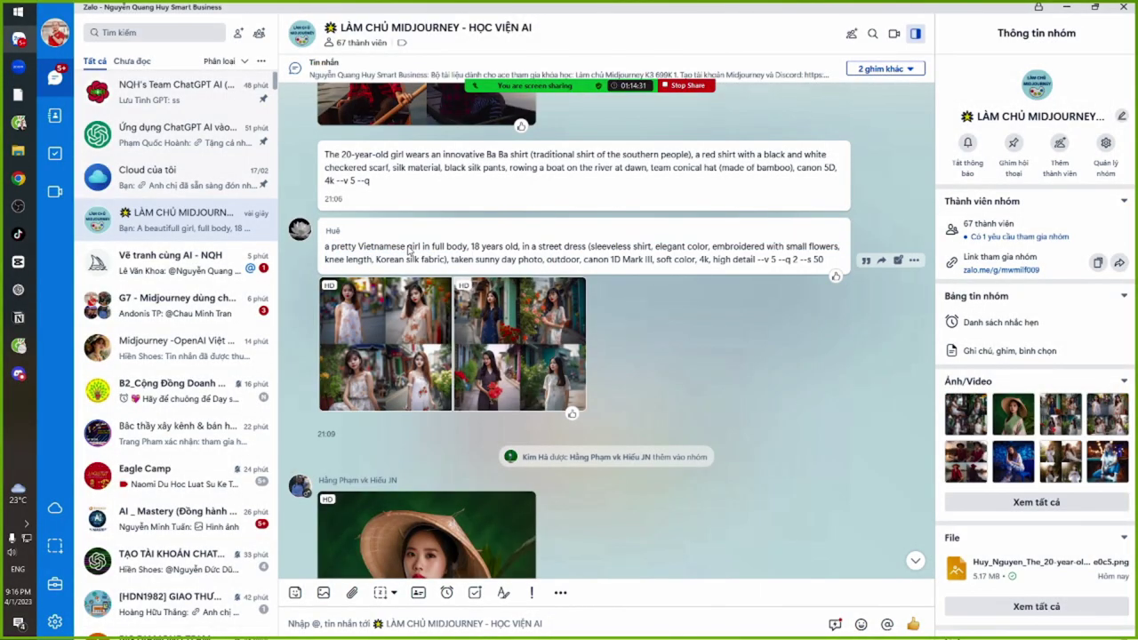
drag(410, 251, 673, 261)
click(678, 260)
drag(345, 248, 782, 251)
click(780, 250)
drag(594, 249, 778, 252)
drag(343, 261, 654, 262)
View the second street-dress grid full screen, then scroll further down the chat
click(484, 356)
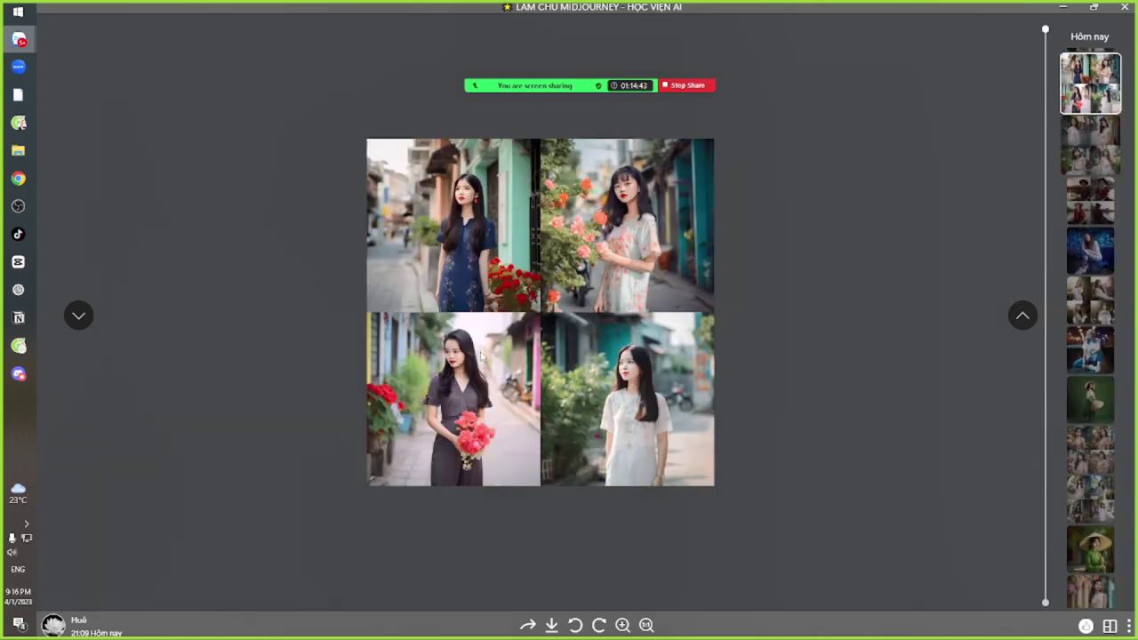
scroll(480, 355, up, 1)
key(Escape)
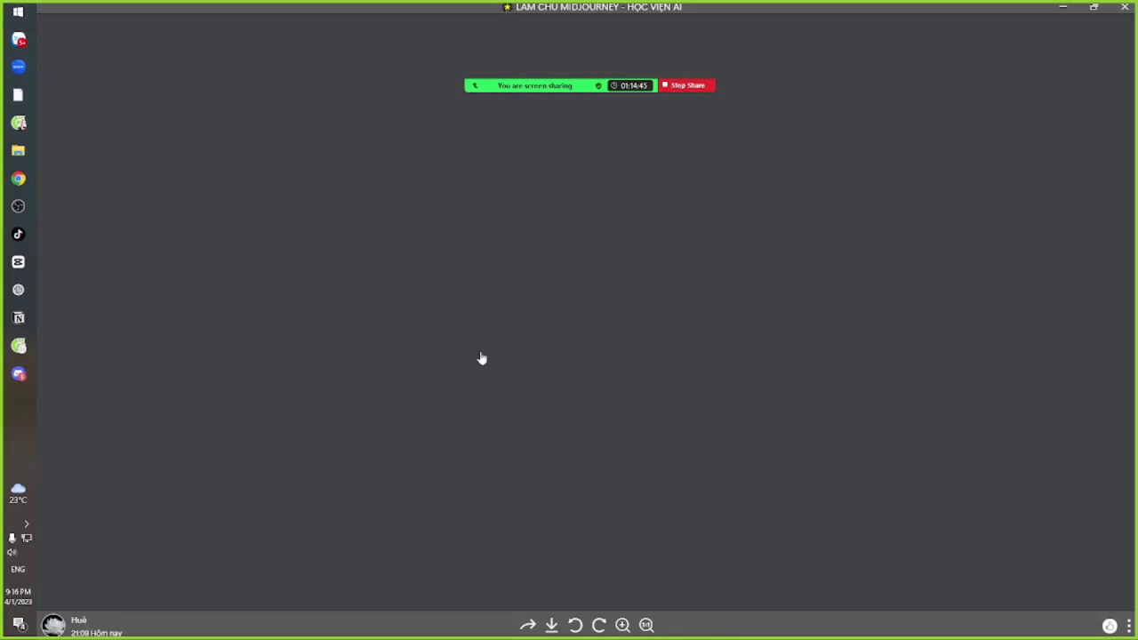
scroll(663, 343, down, 1)
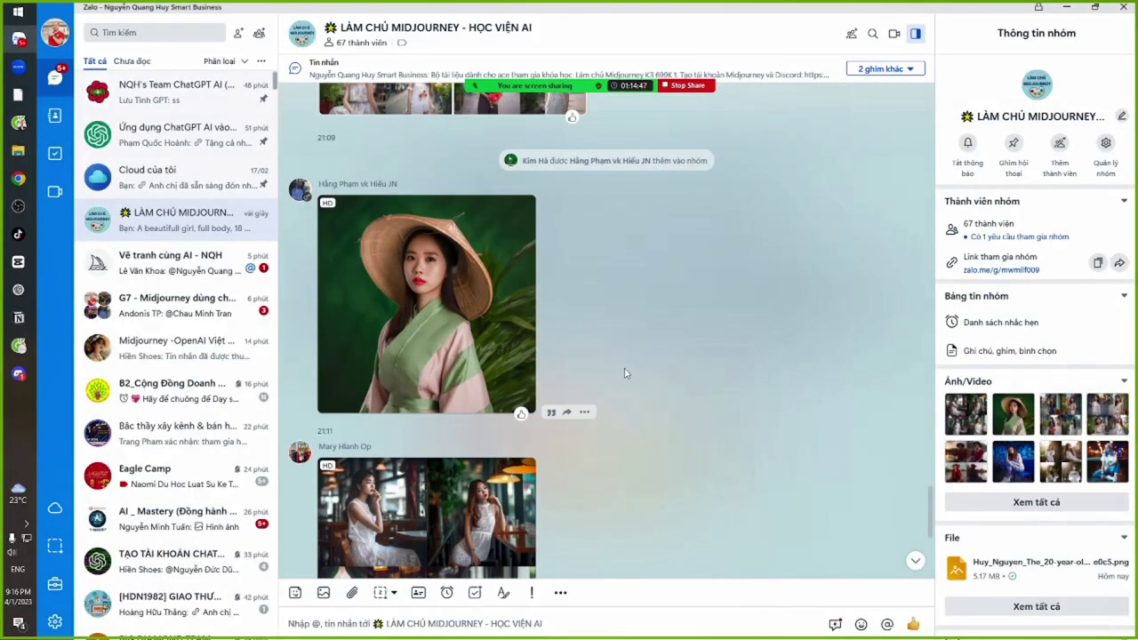
scroll(623, 373, down, 4)
View the café photo grid full size twice, returning to the chat each time
click(445, 249)
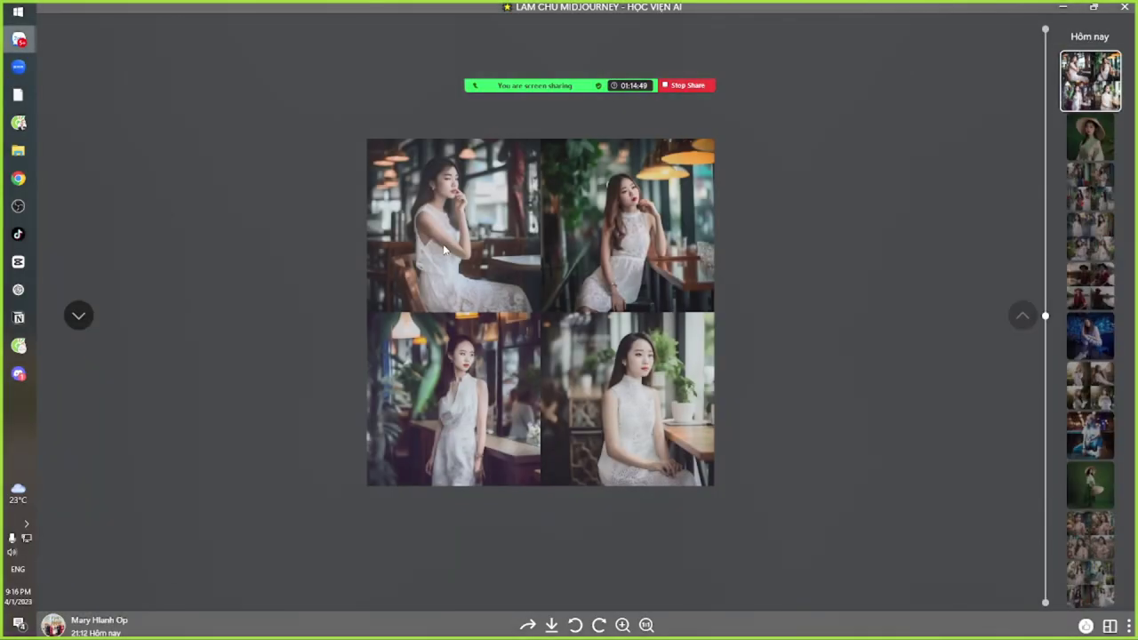
scroll(509, 253, up, 2)
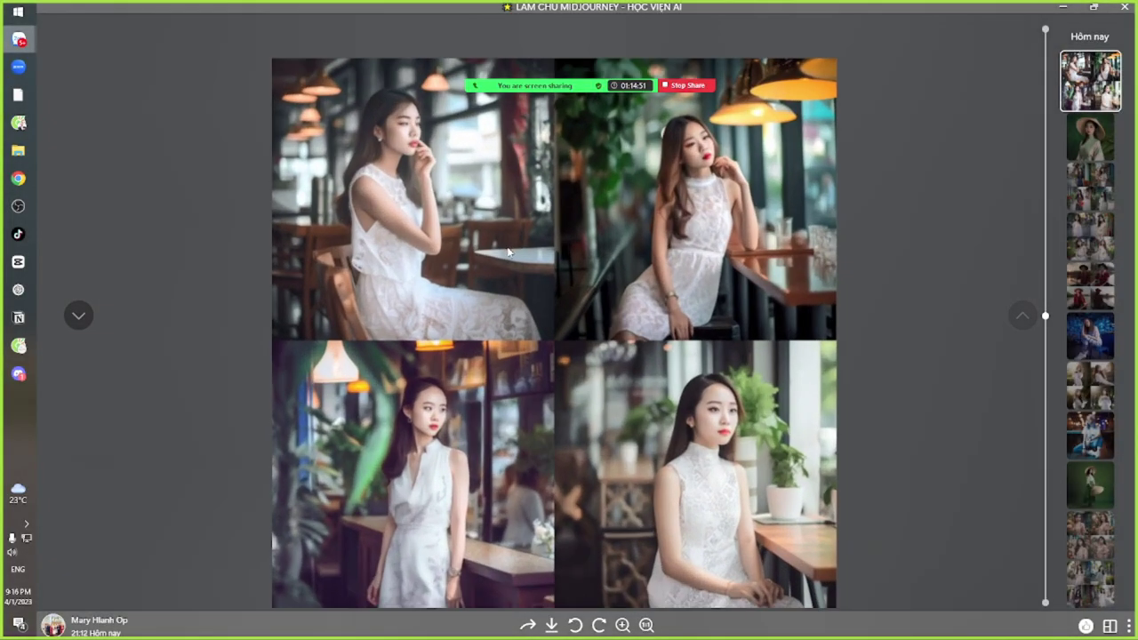
scroll(498, 247, down, 2)
key(Escape)
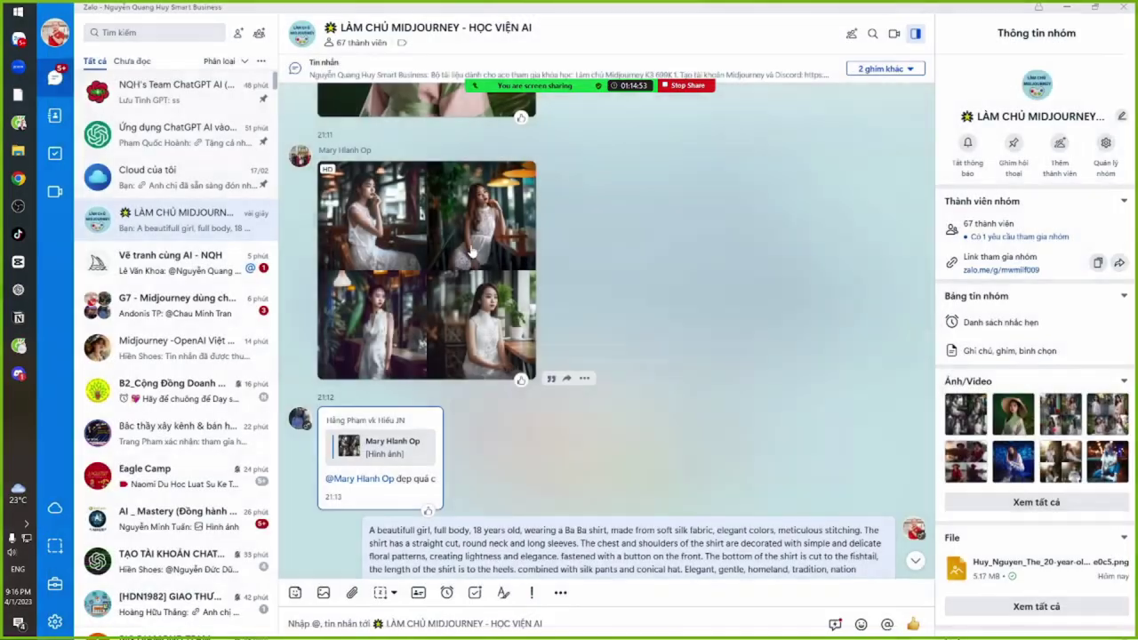
scroll(621, 314, up, 3)
scroll(613, 338, down, 3)
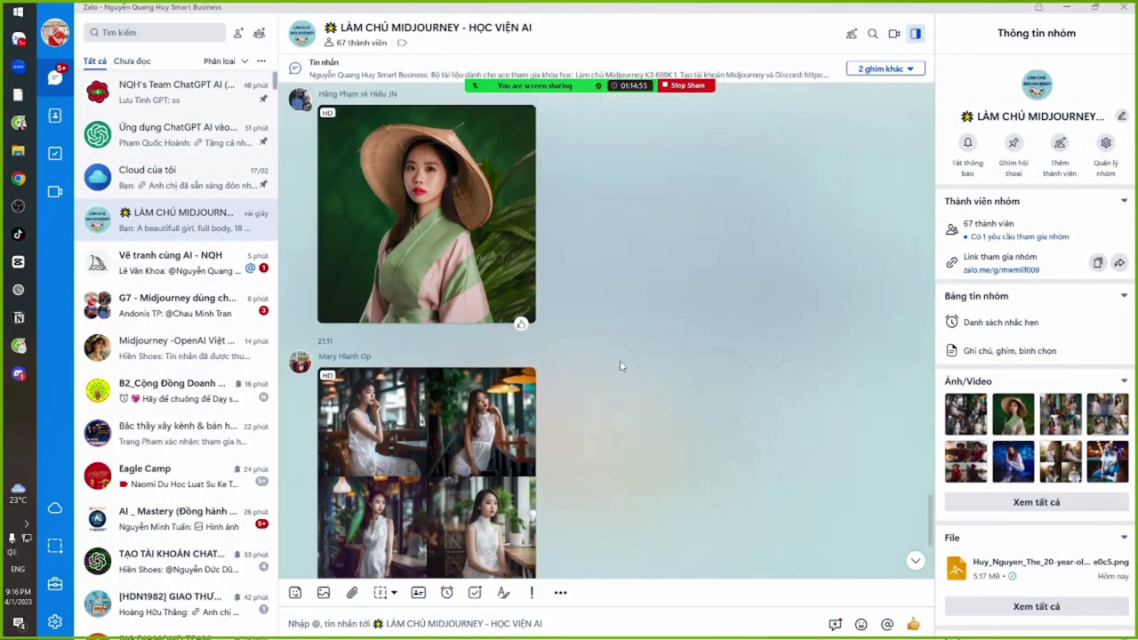
click(414, 296)
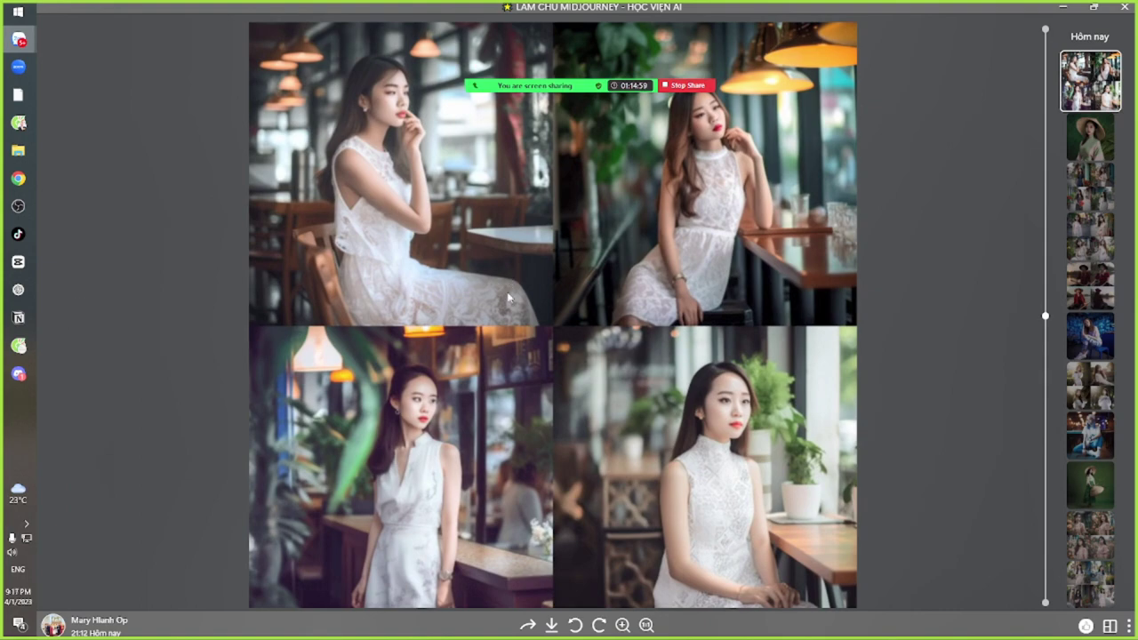
key(Escape)
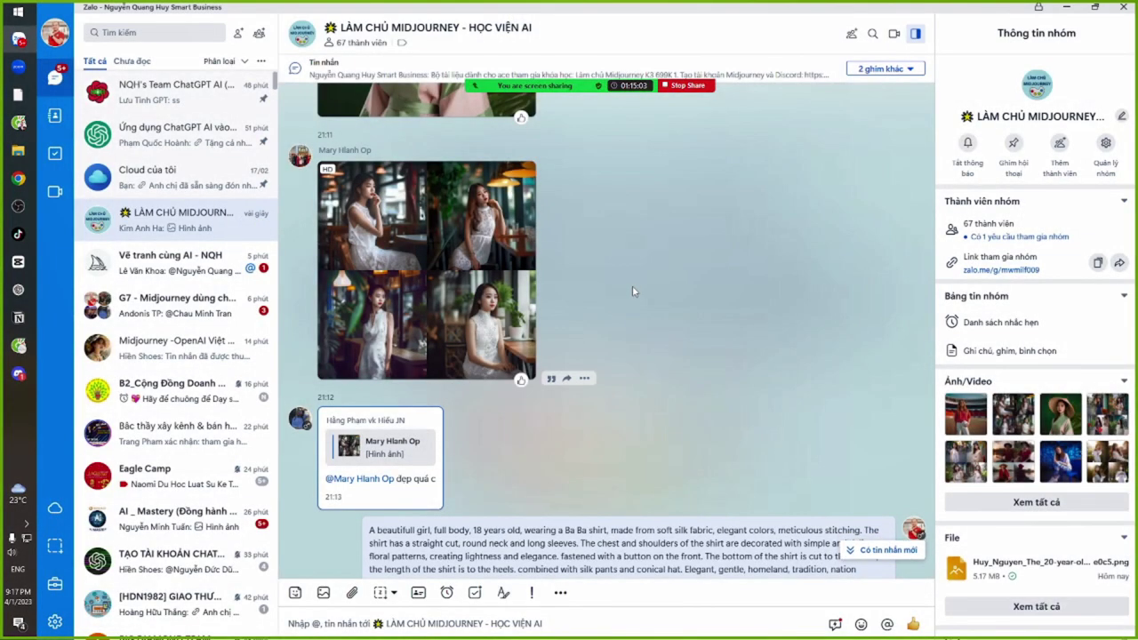
scroll(633, 289, up, 5)
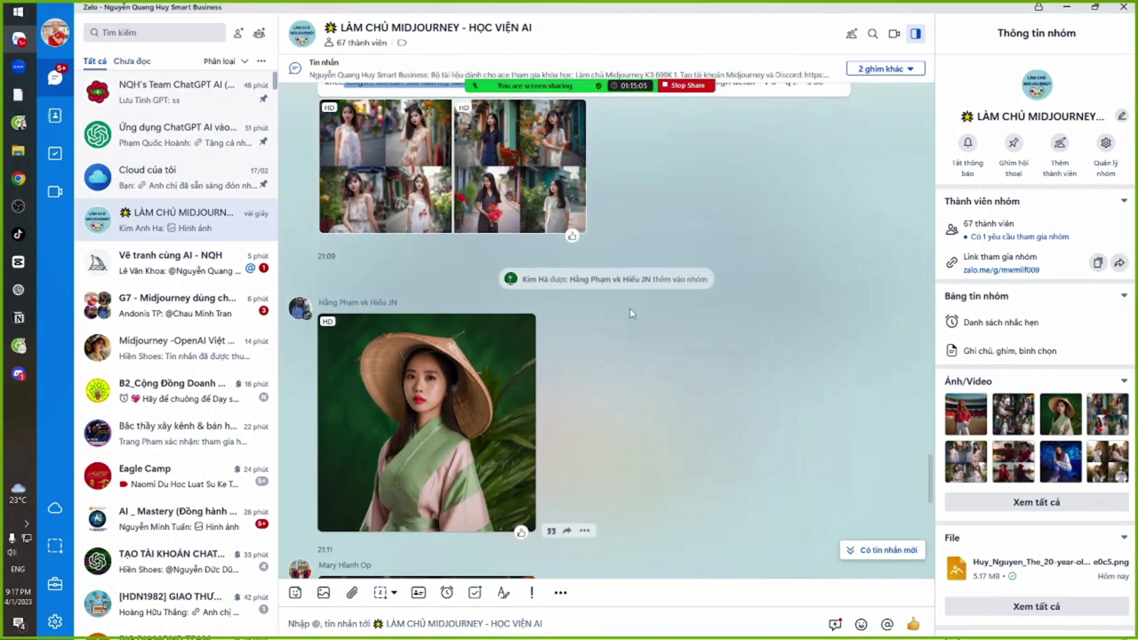
scroll(630, 321, down, 2)
View the conical-hat portrait, football-girl photo and new tennis-outfit grid full size
click(411, 331)
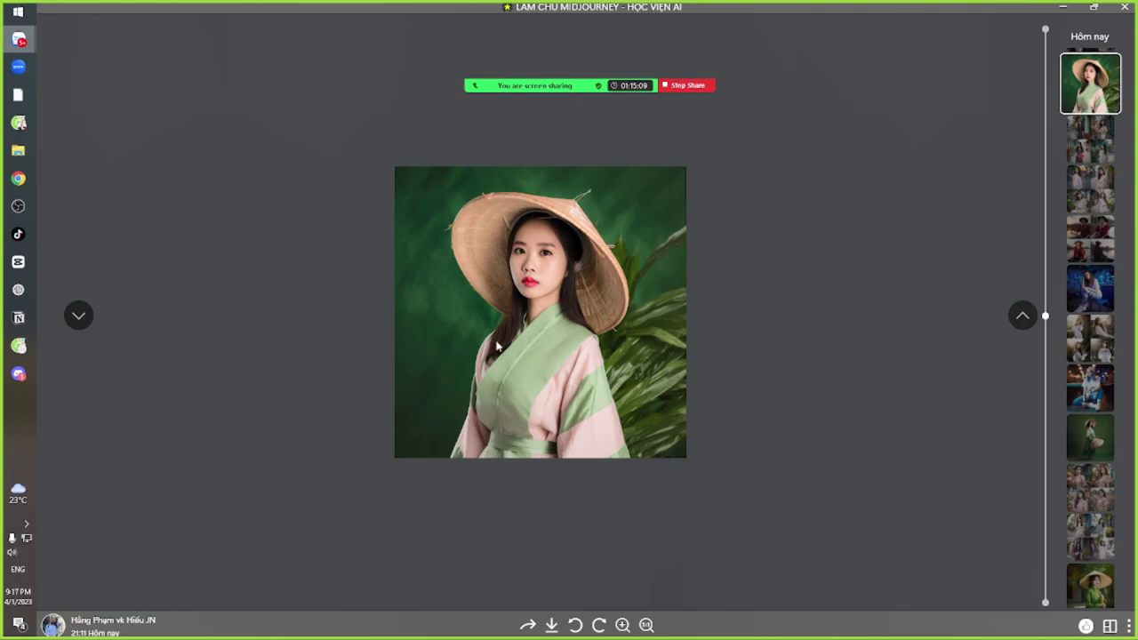
key(Escape)
scroll(619, 336, down, 5)
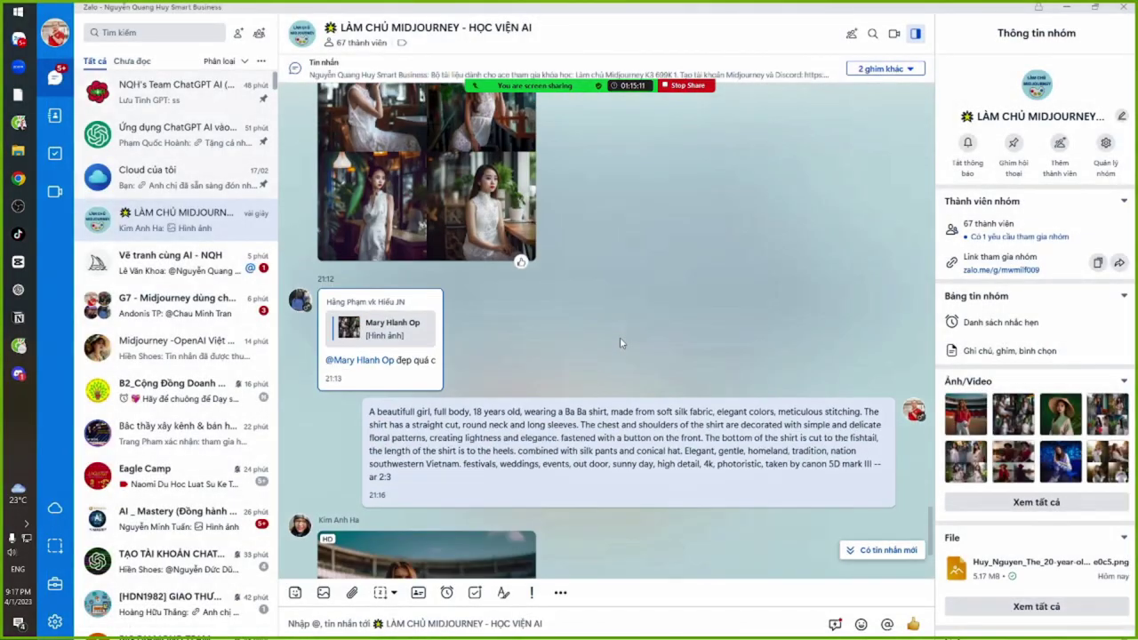
scroll(620, 339, down, 4)
click(433, 379)
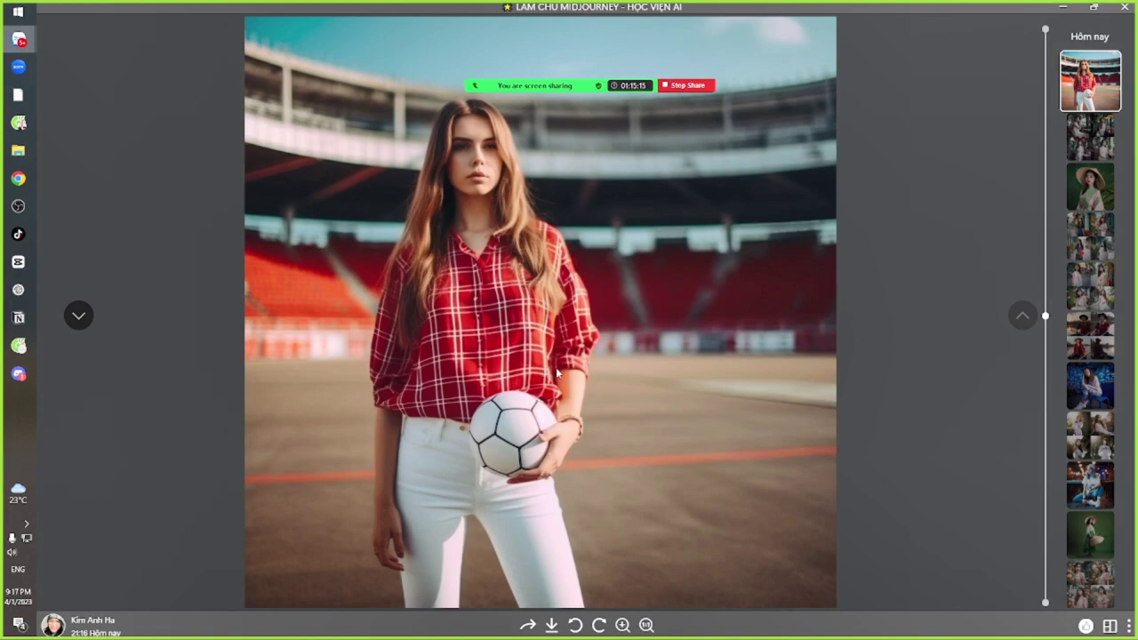
key(Escape)
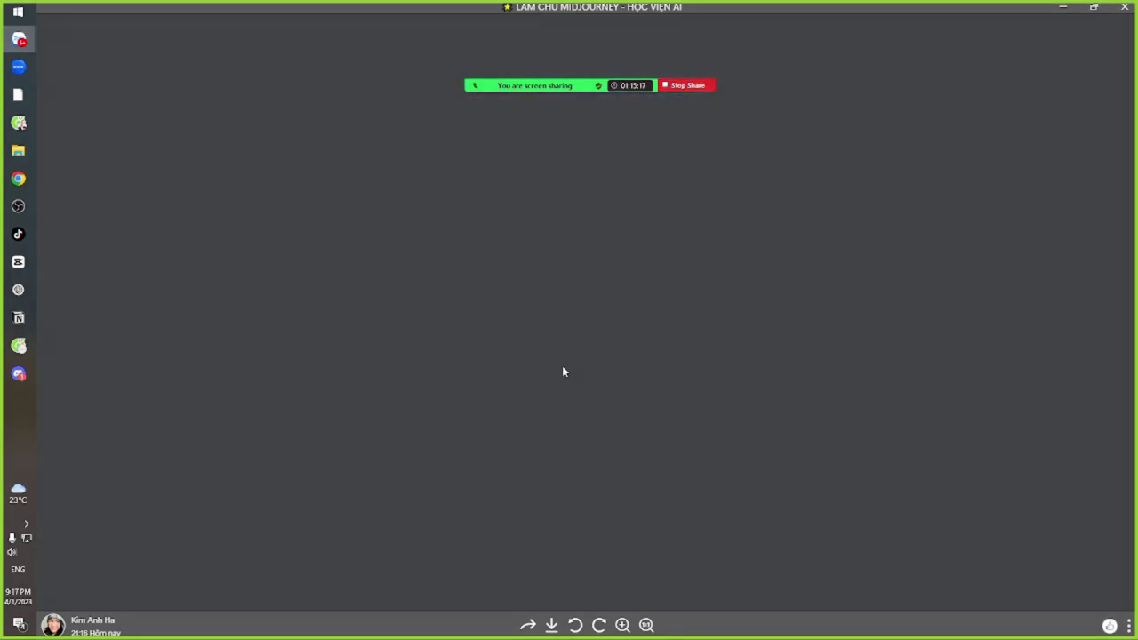
click(412, 396)
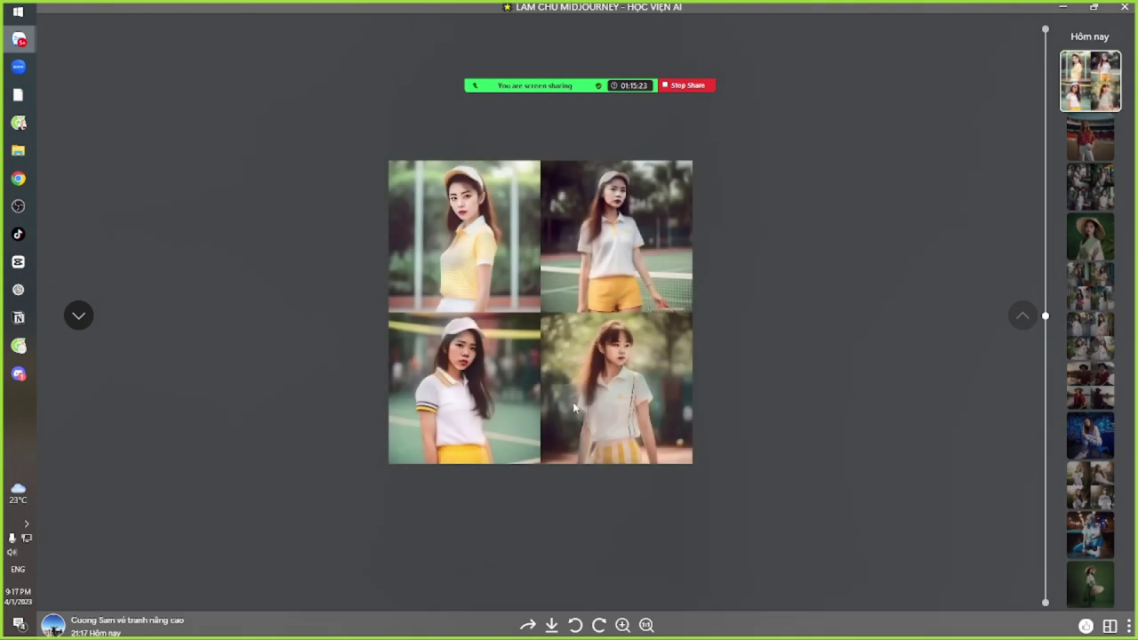
key(Escape)
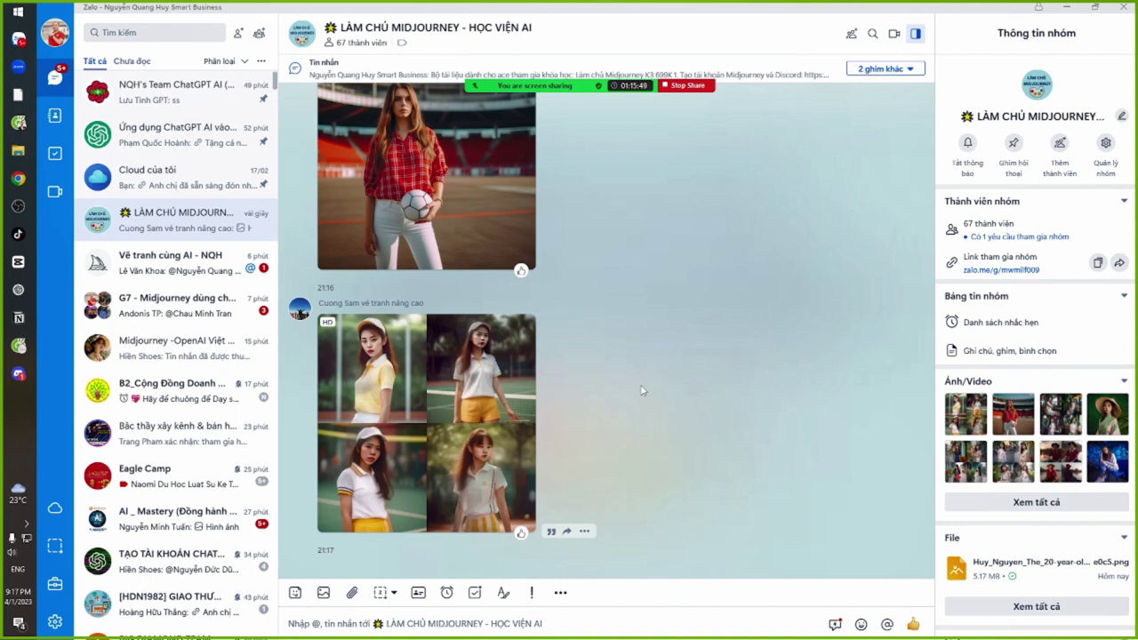
Switch from Zalo to Discord, where Midjourney's four-image Ba Ba silk shirt grid is showing
key(alt+Tab)
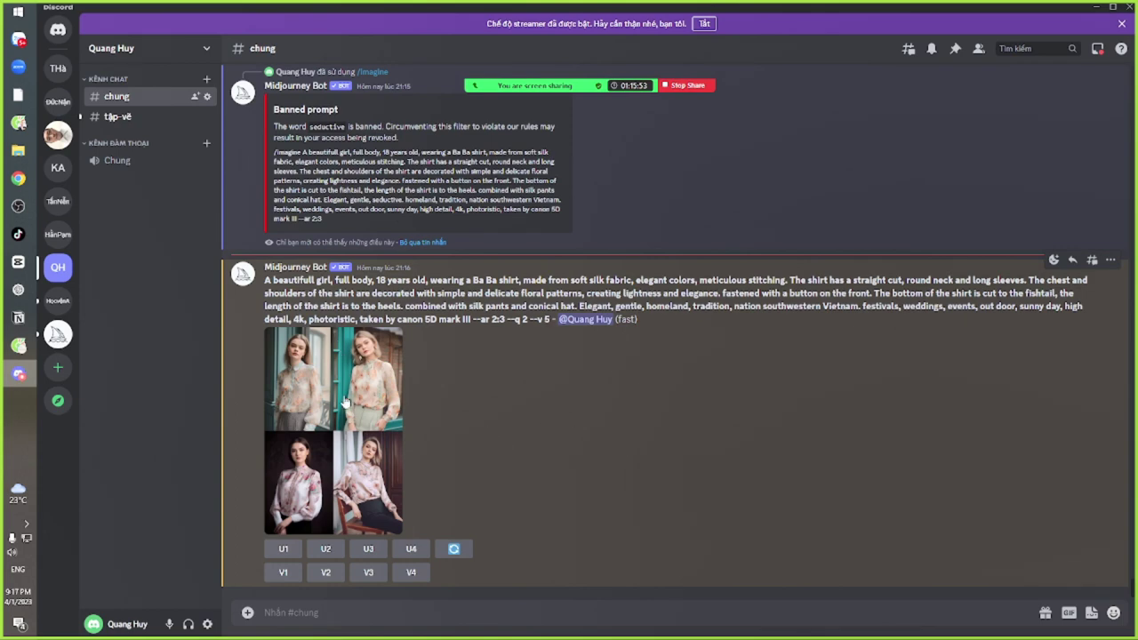
Select the bot's prompt, enlarge and close the shirt image grid, then switch to Google Translate
drag(316, 280, 456, 306)
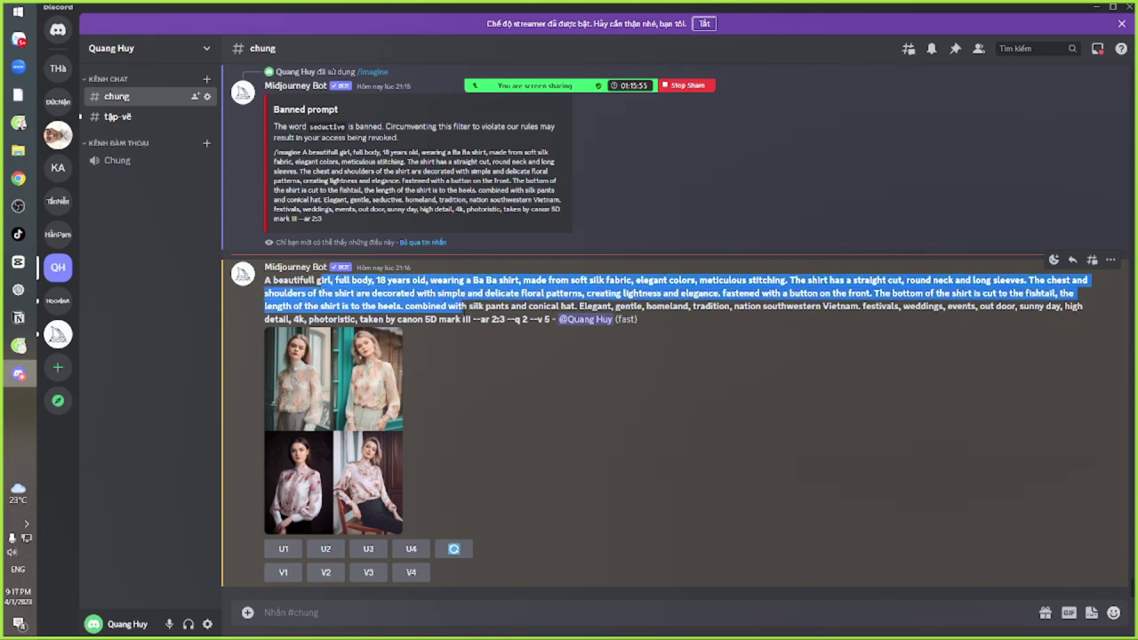
click(333, 398)
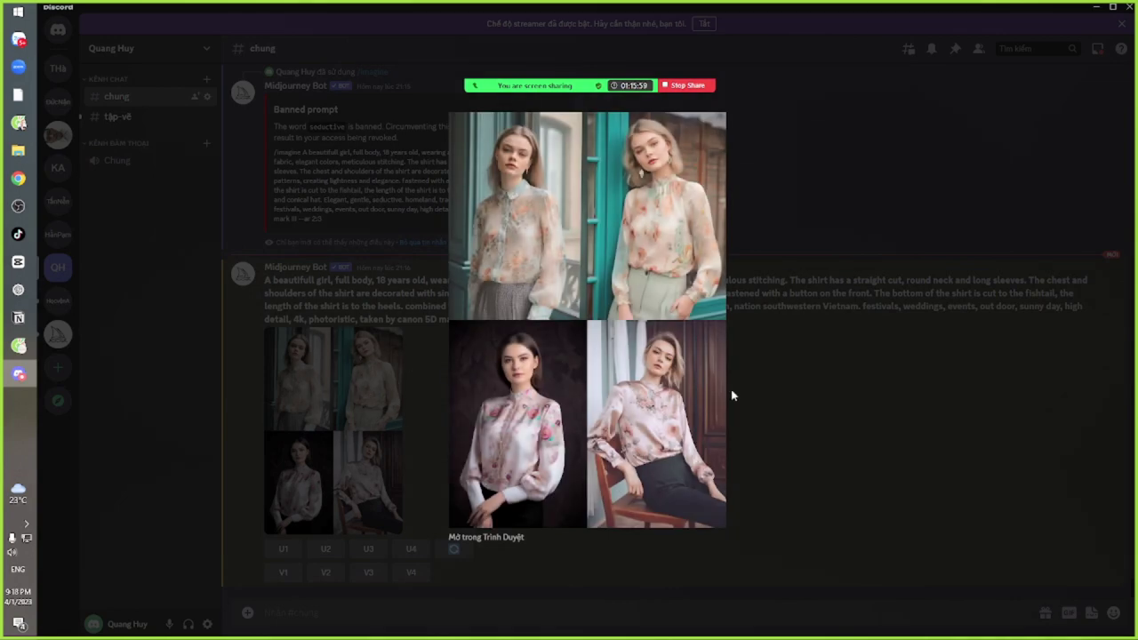
click(783, 390)
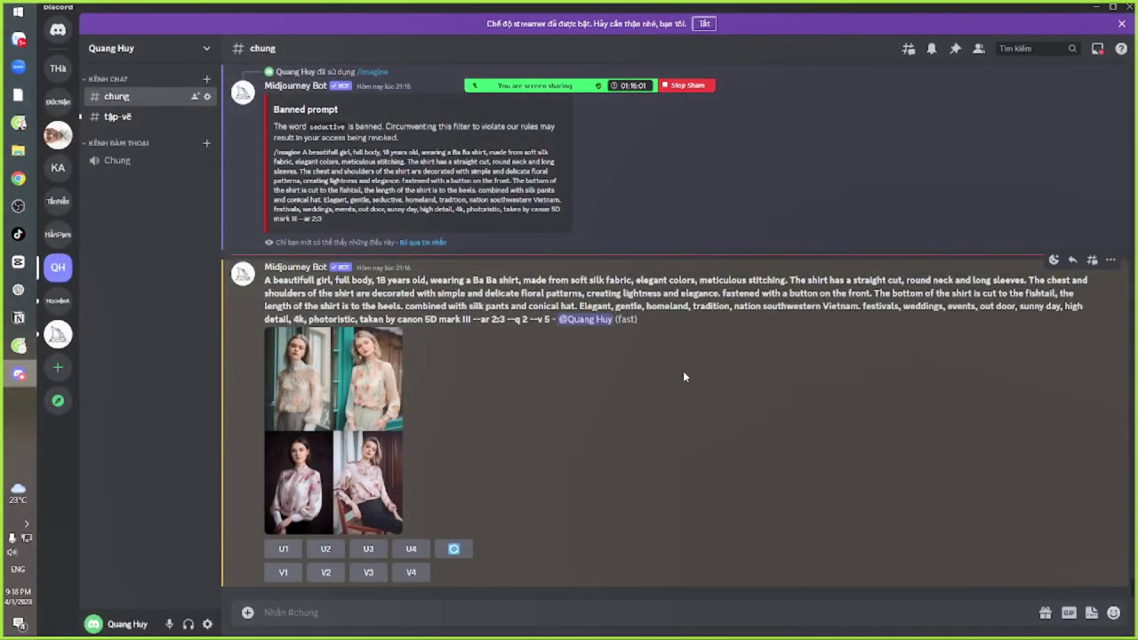
key(alt+Tab)
key(alt+Tab)
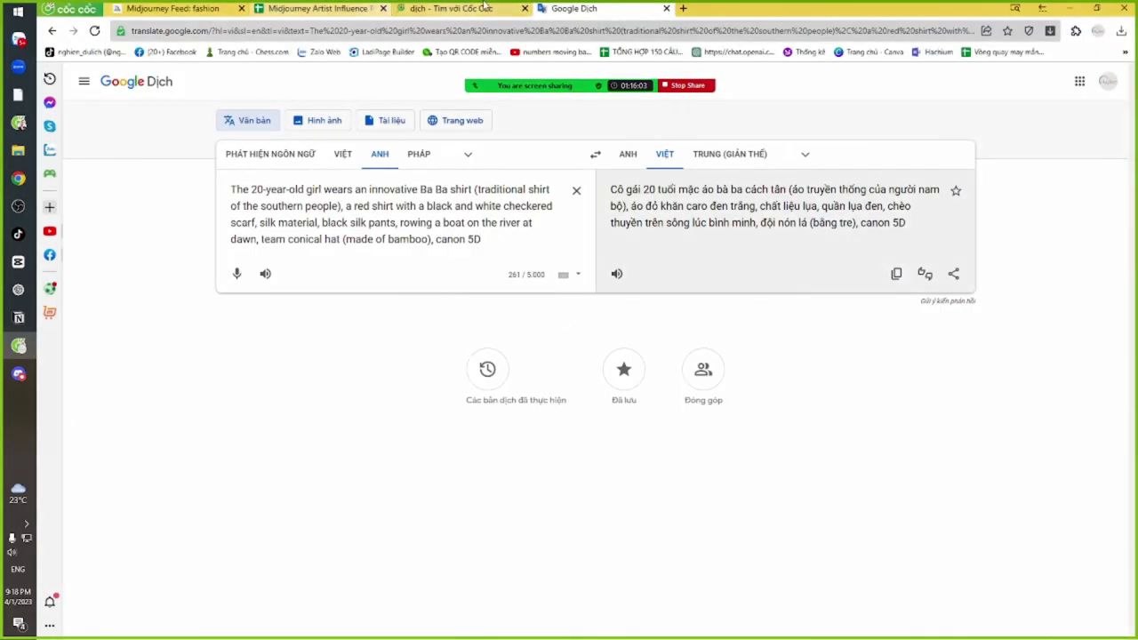
Search Google Images for 'áo bà ba' in a new Cốc Cốc tab, then switch to Zoom
click(682, 8)
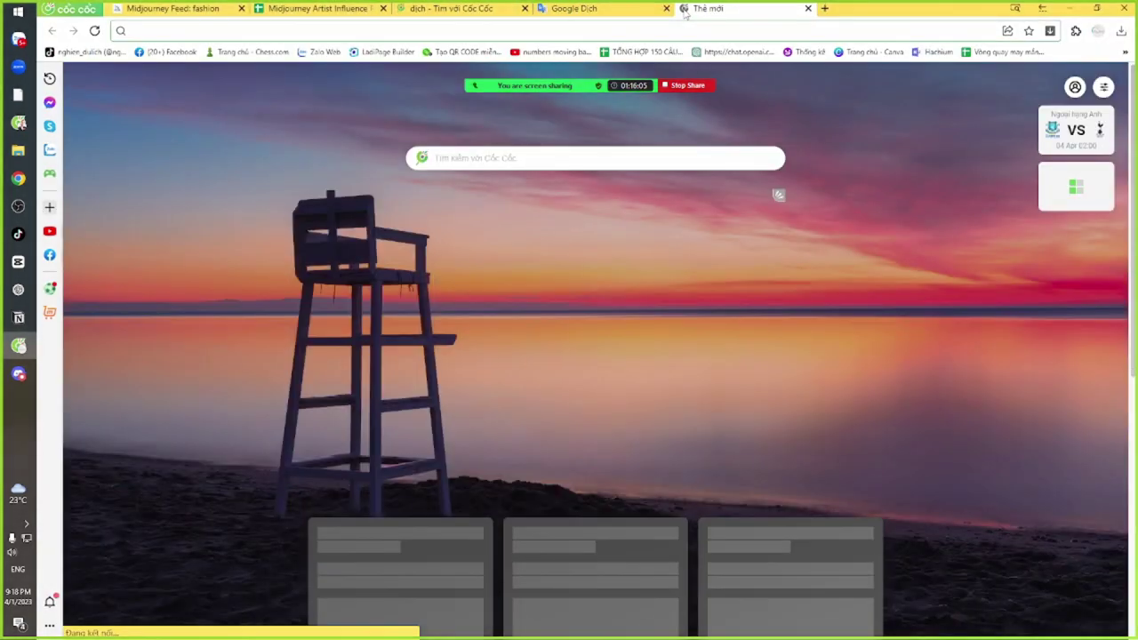
text(áo bà ba)
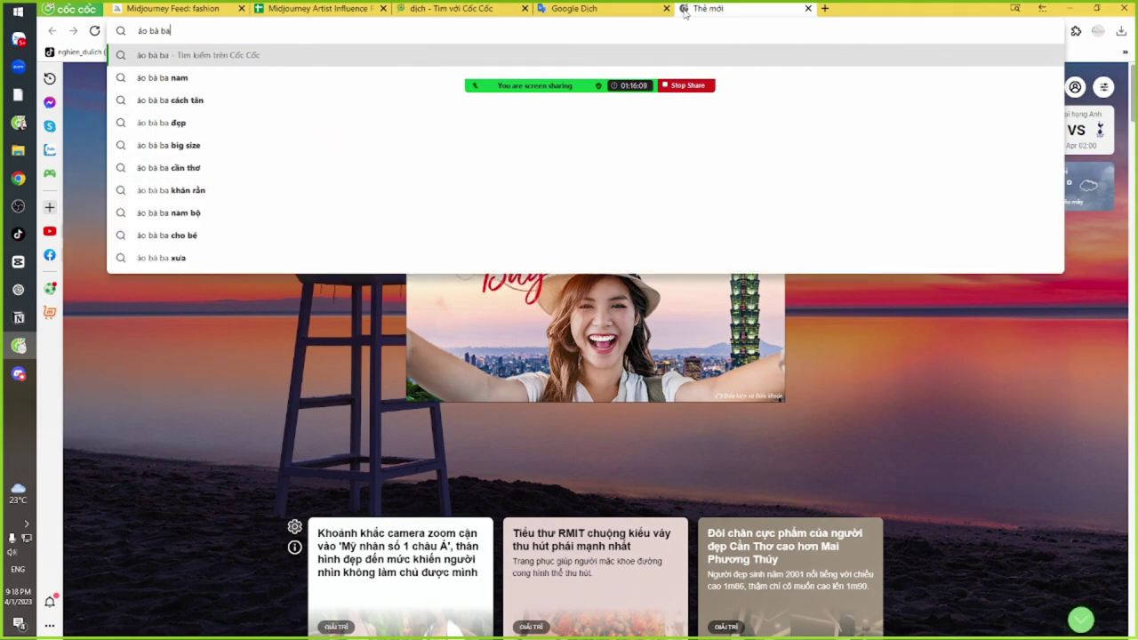
key(Return)
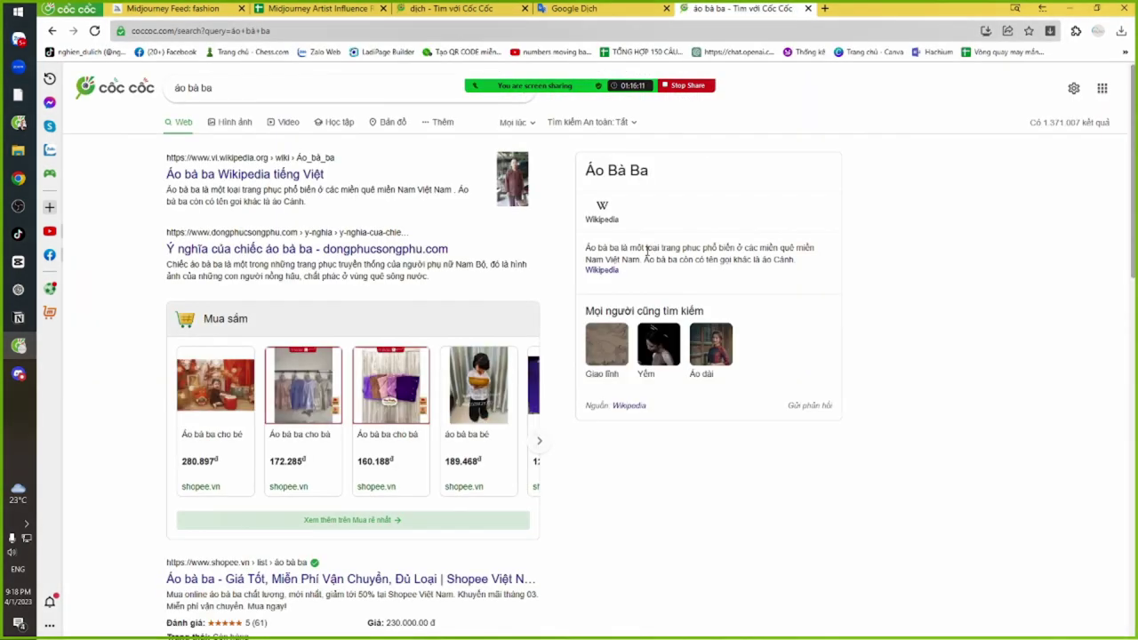
click(242, 124)
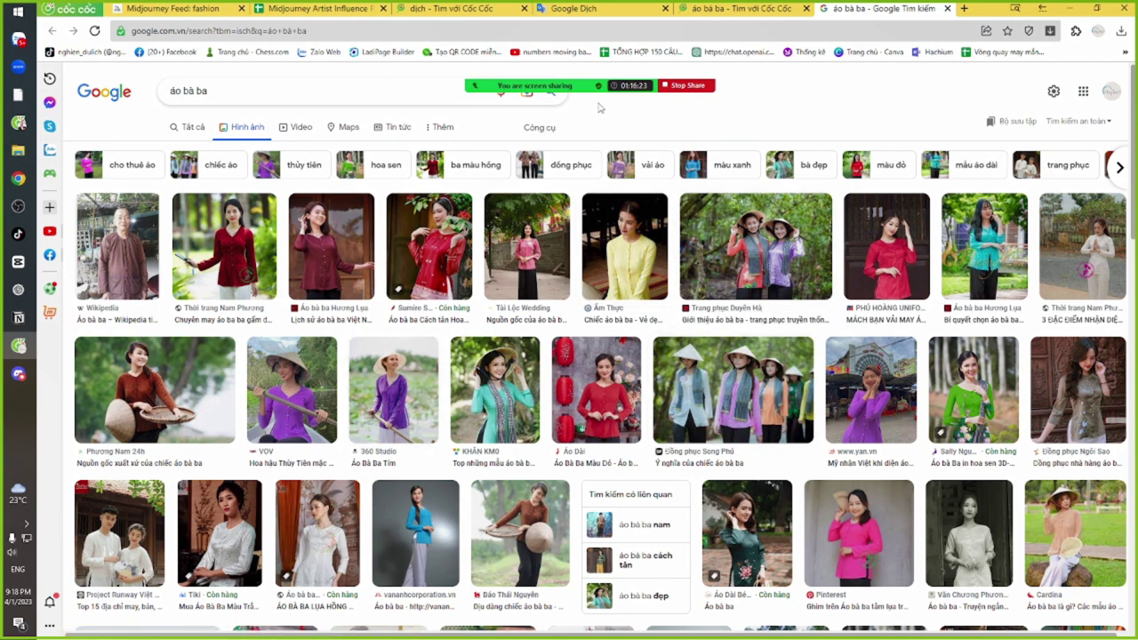
key(alt+Tab)
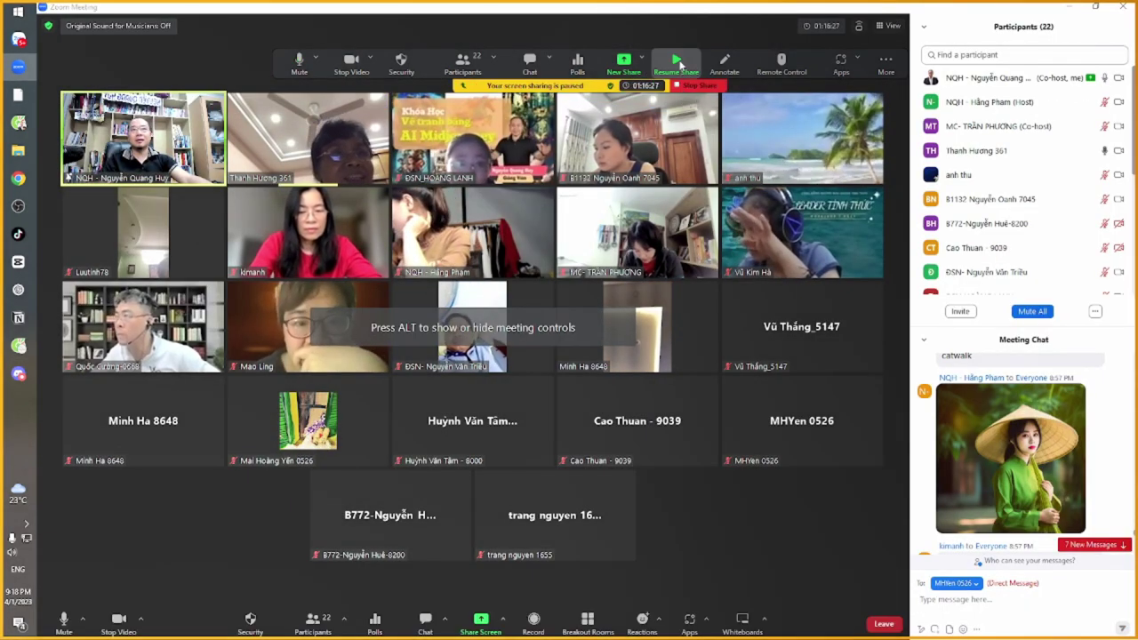
Return from Zoom to the Google Images results for 'áo bà ba'
key(alt+Tab)
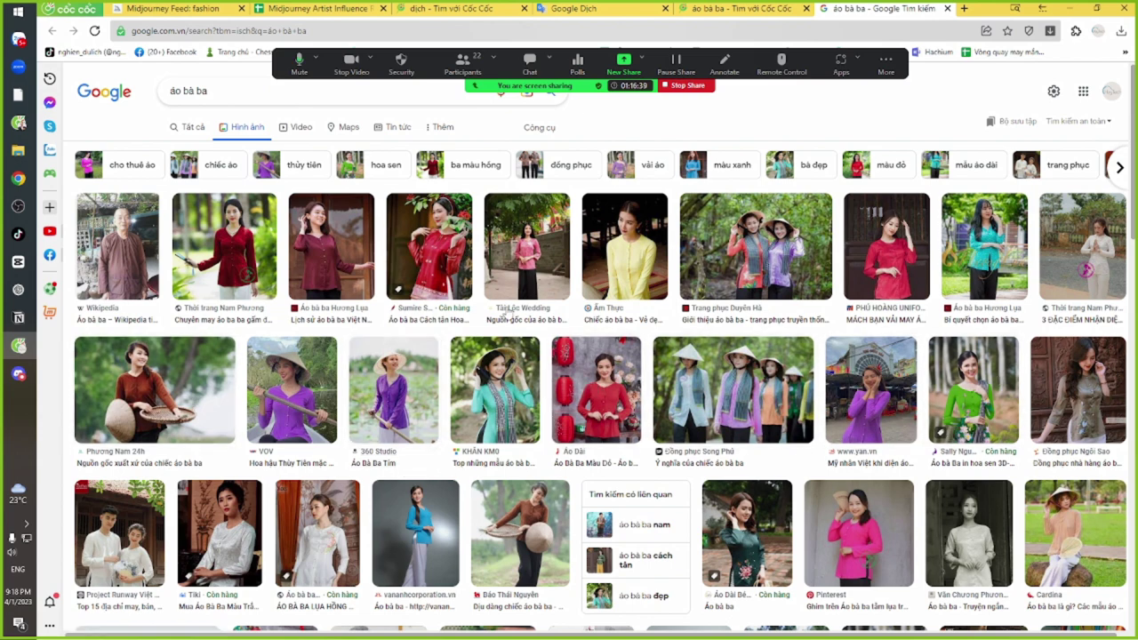
Copy the image address of the red Sumire Store ba ba shirt
click(441, 257)
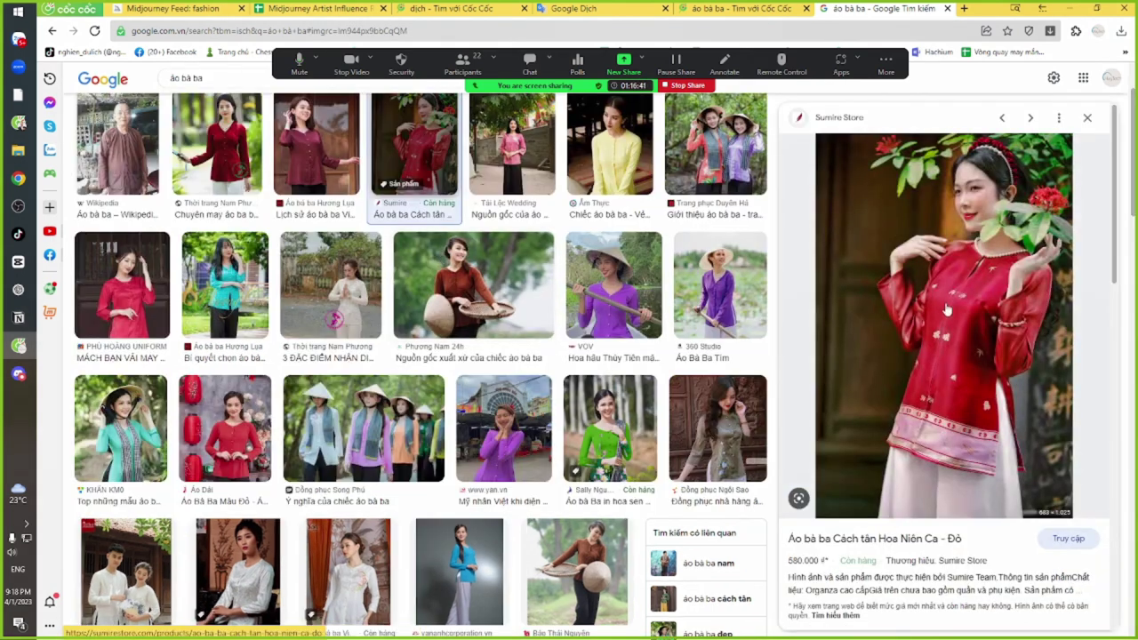
right_click(925, 235)
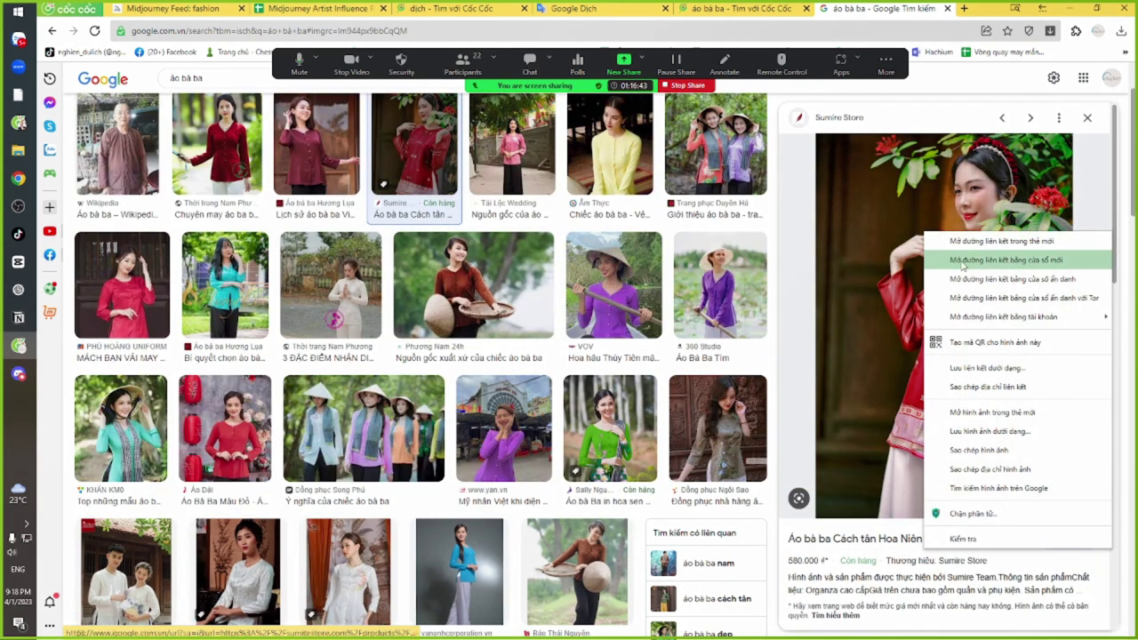
click(993, 475)
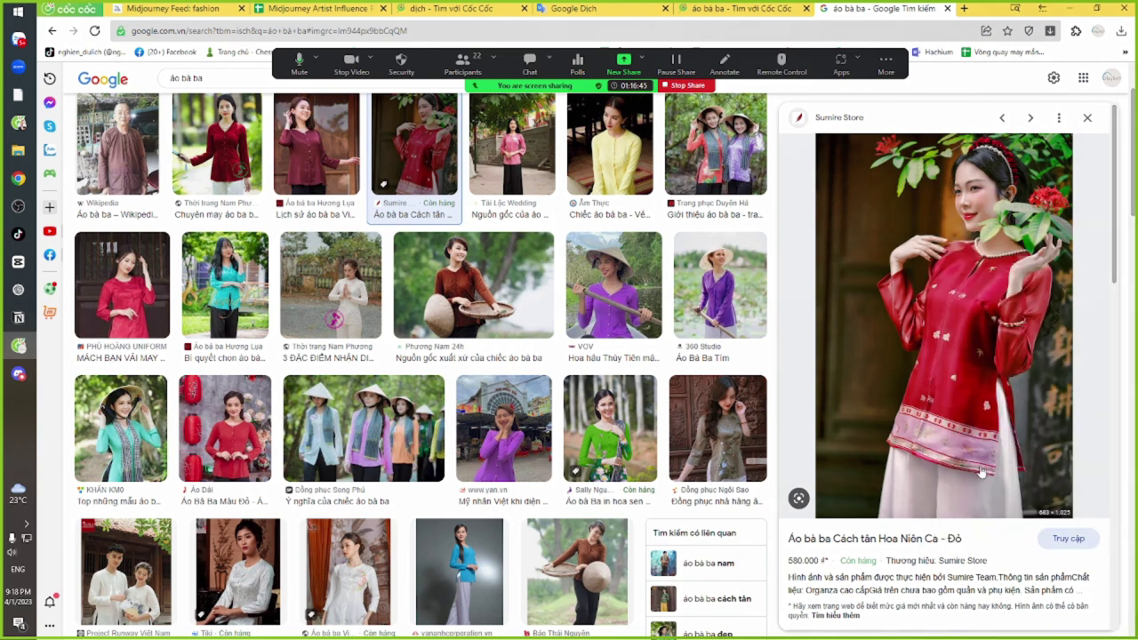
Start a Discord /imagine prompt with the red shirt's URL pasted in
key(alt+Tab)
key(alt+Tab)
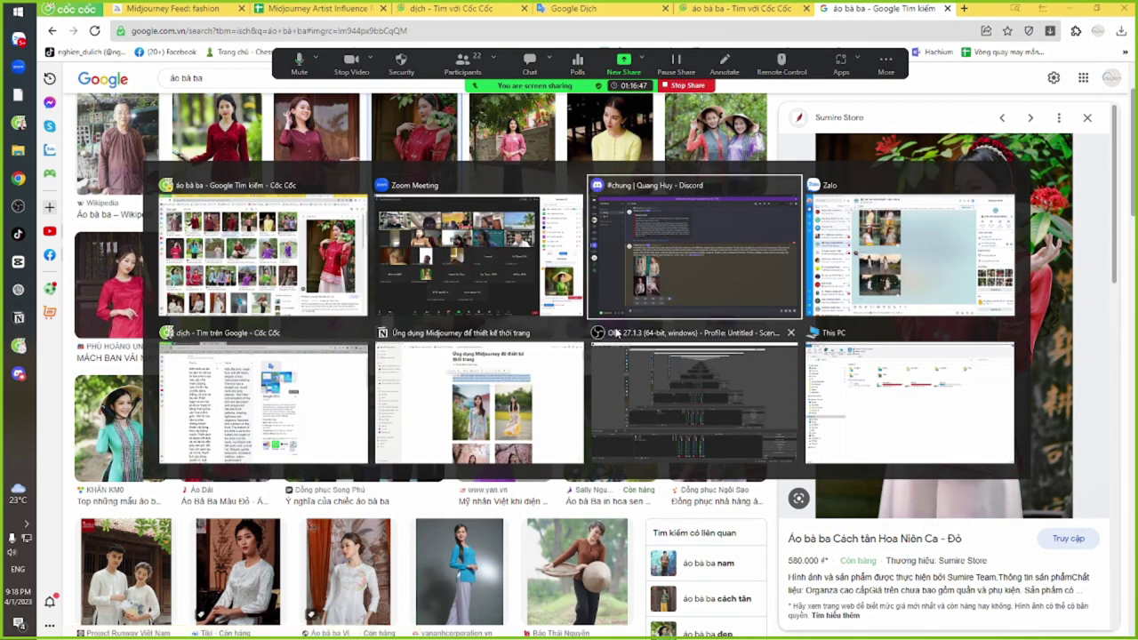
text(/im)
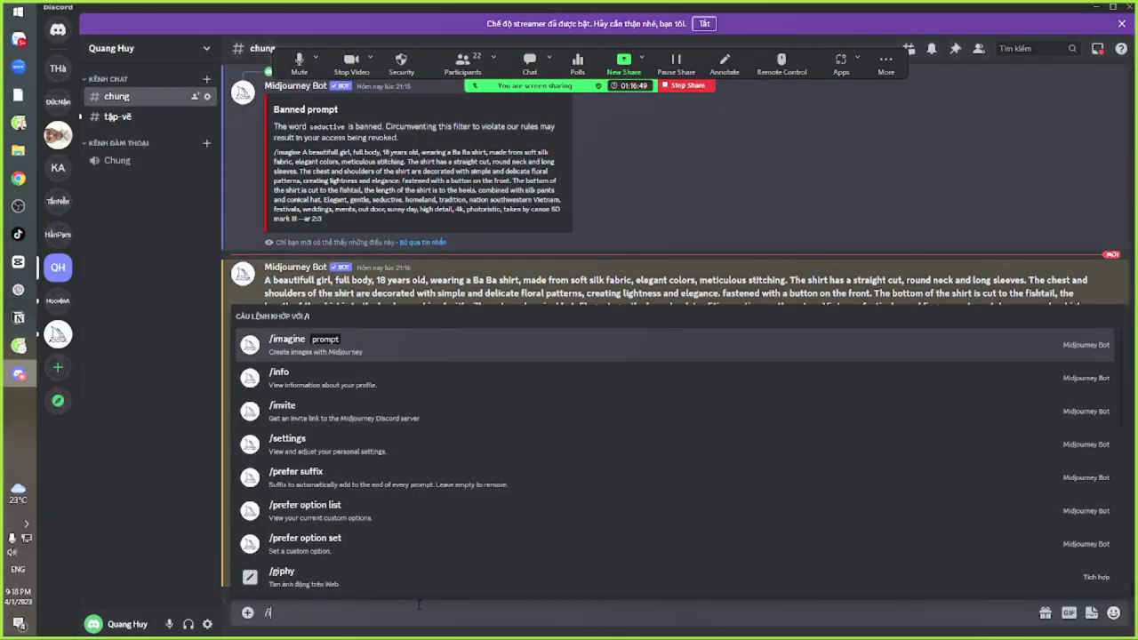
click(394, 543)
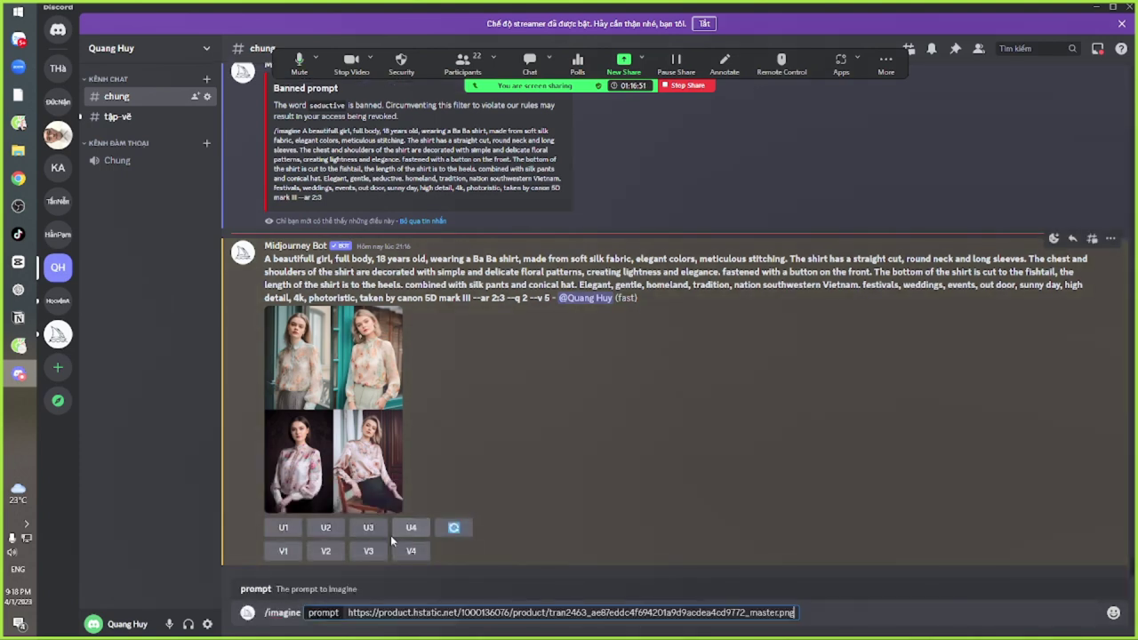
key(ctrl+v)
key(alt+Tab)
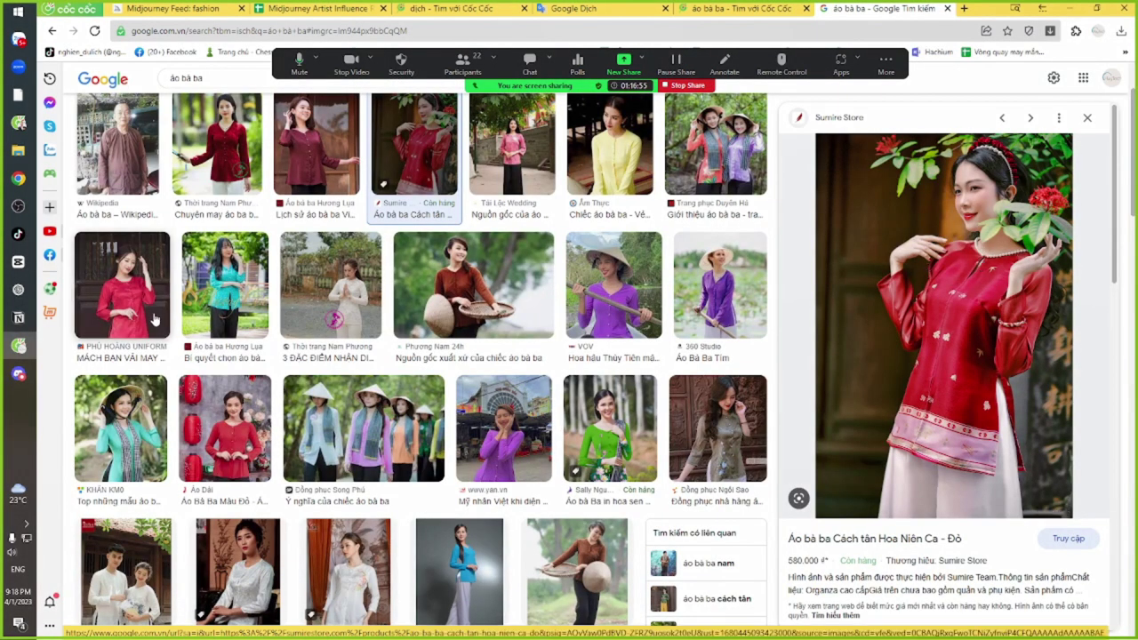
Compare the Nam Phương, Duyên Hà and Song Phú shirts, then preview the blue vananhcorporation one
click(218, 147)
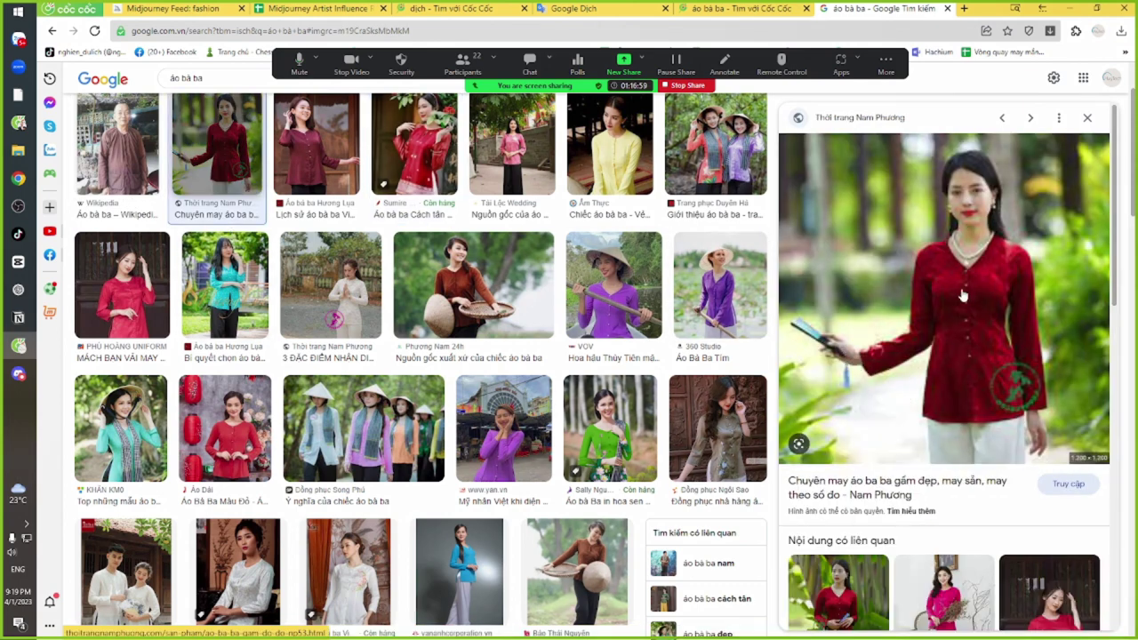
click(713, 149)
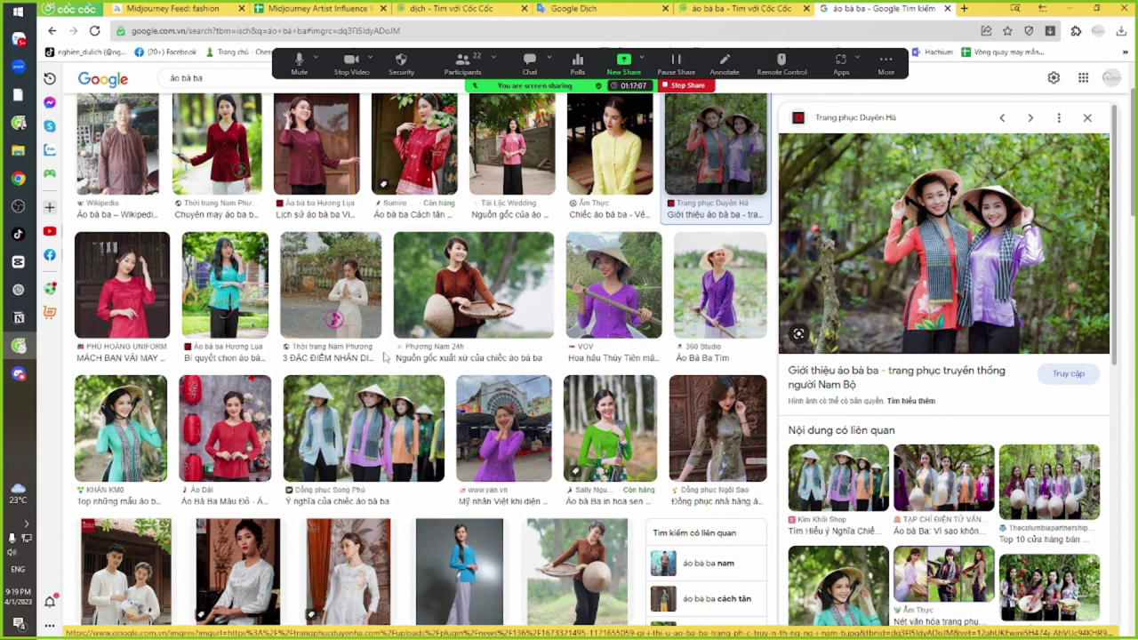
click(367, 437)
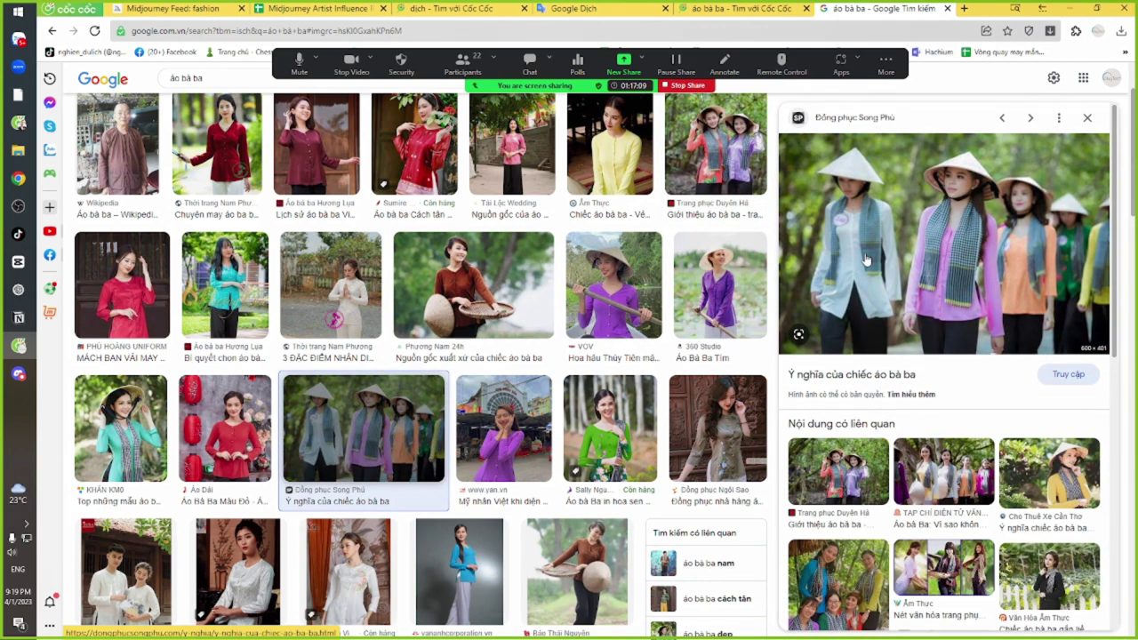
scroll(397, 465, down, 2)
scroll(397, 466, down, 2)
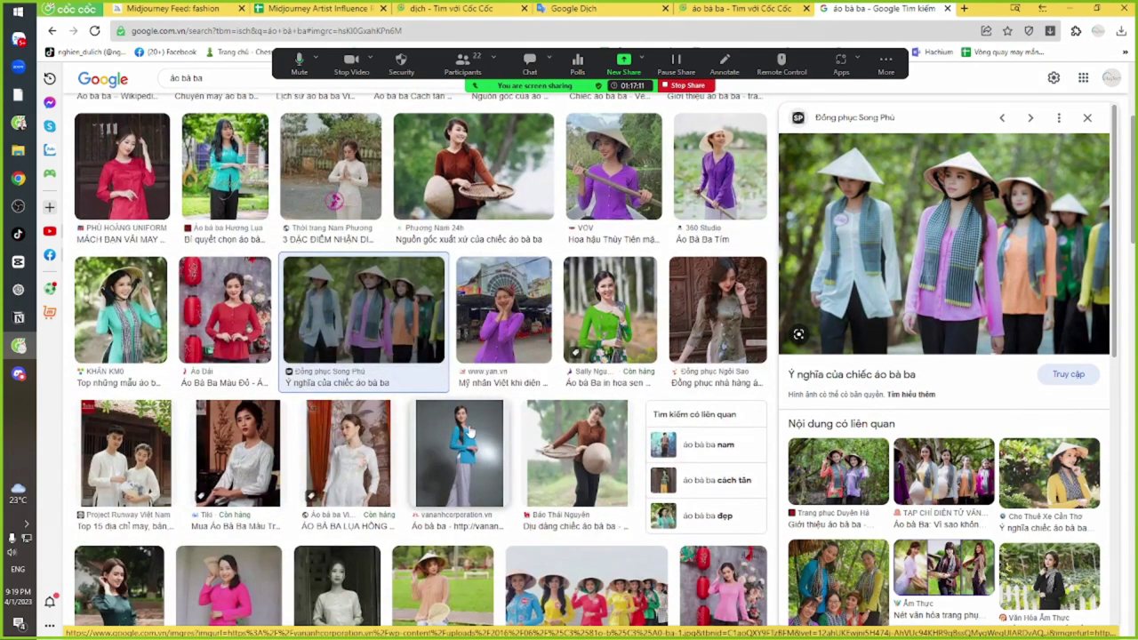
click(455, 453)
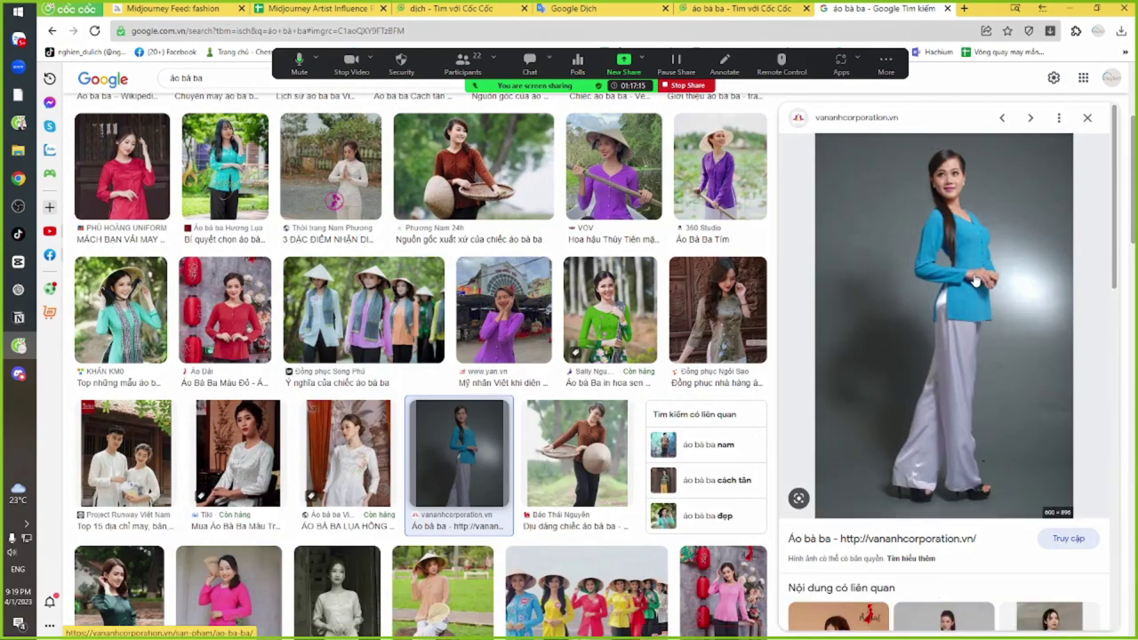
Copy the blue shirt's image address, cancelling an accidental Save image as
right_click(984, 207)
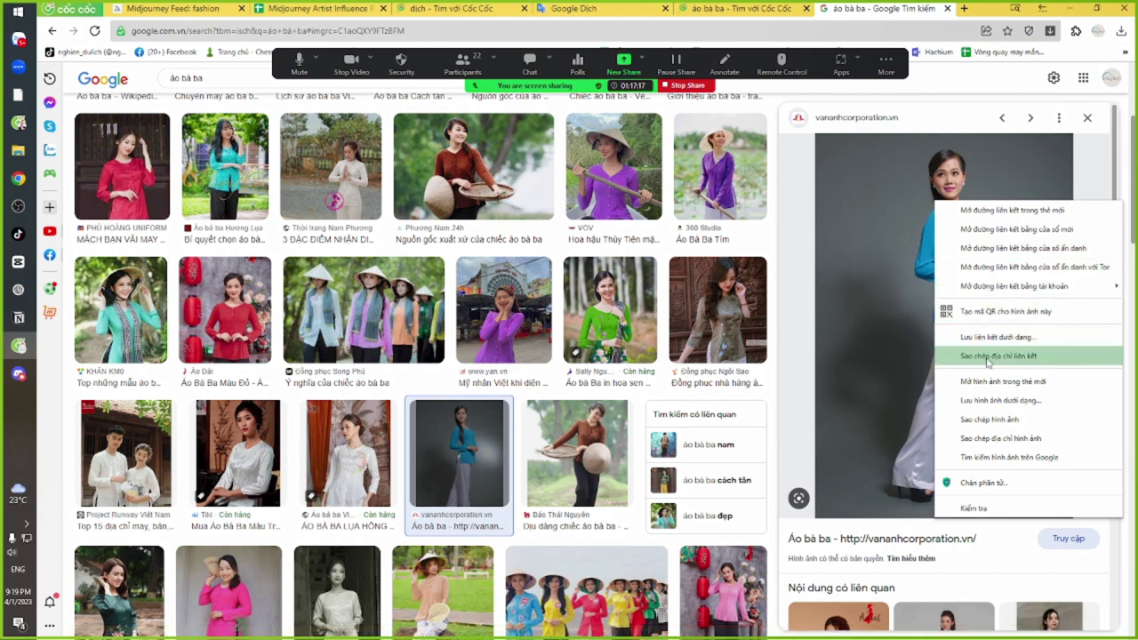
click(991, 401)
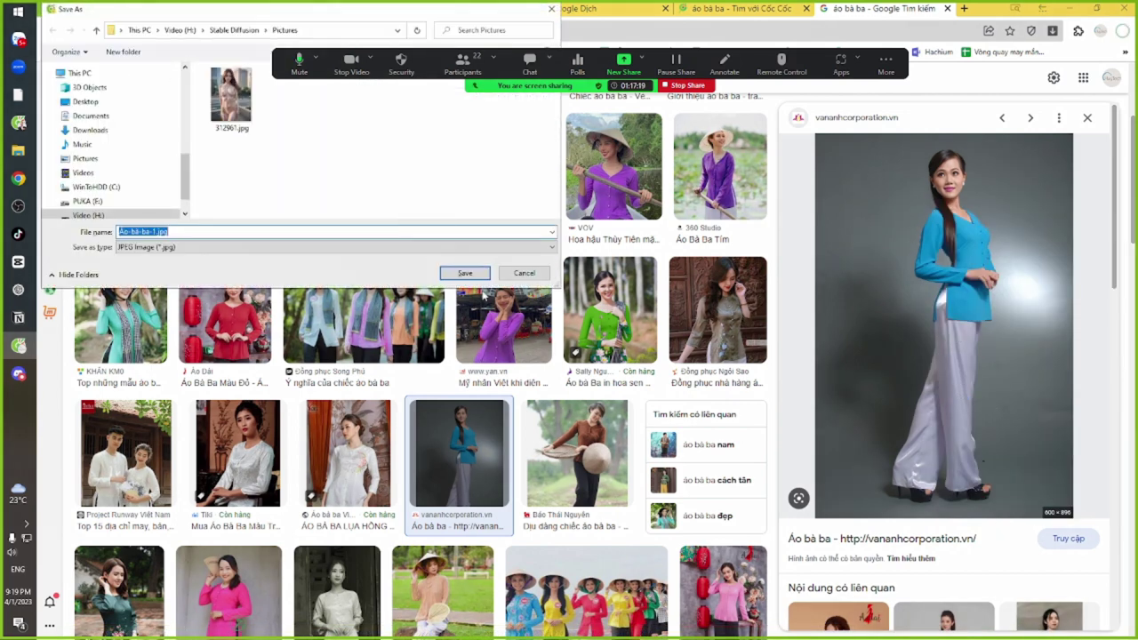
click(524, 273)
right_click(897, 227)
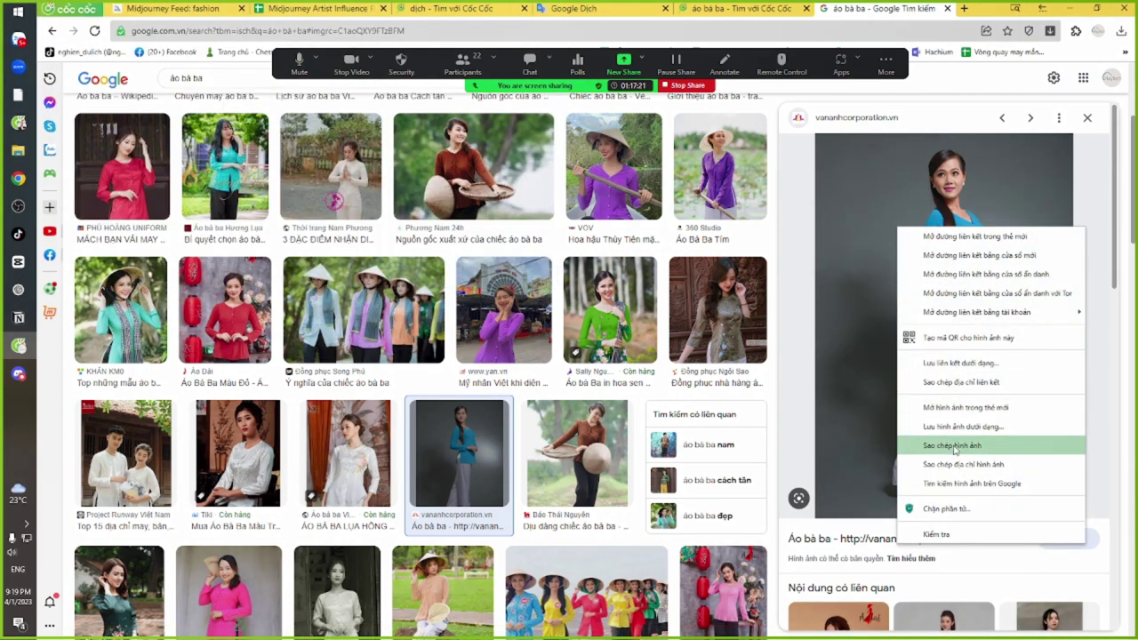
click(958, 469)
Add the blue shirt URL after the red one and append the earlier ba ba shirt prompt
key(alt+Tab)
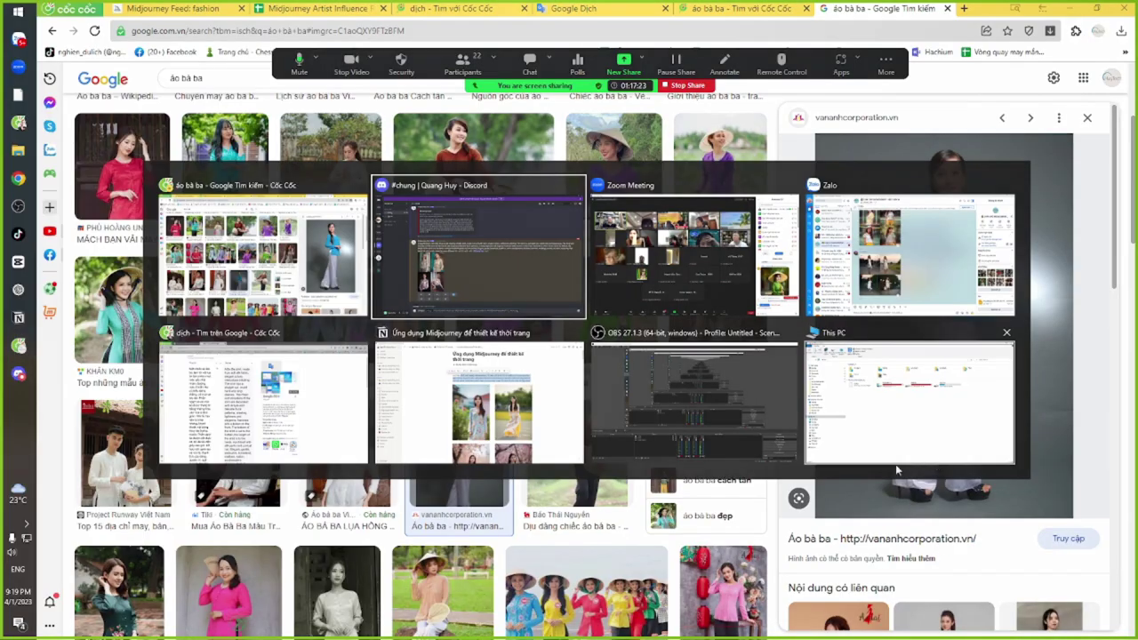
text(https://vananhcorporation.vn/wp-content/uploads/2016/06/%C3%81o-b%C3%A0-ba-1.jpg)
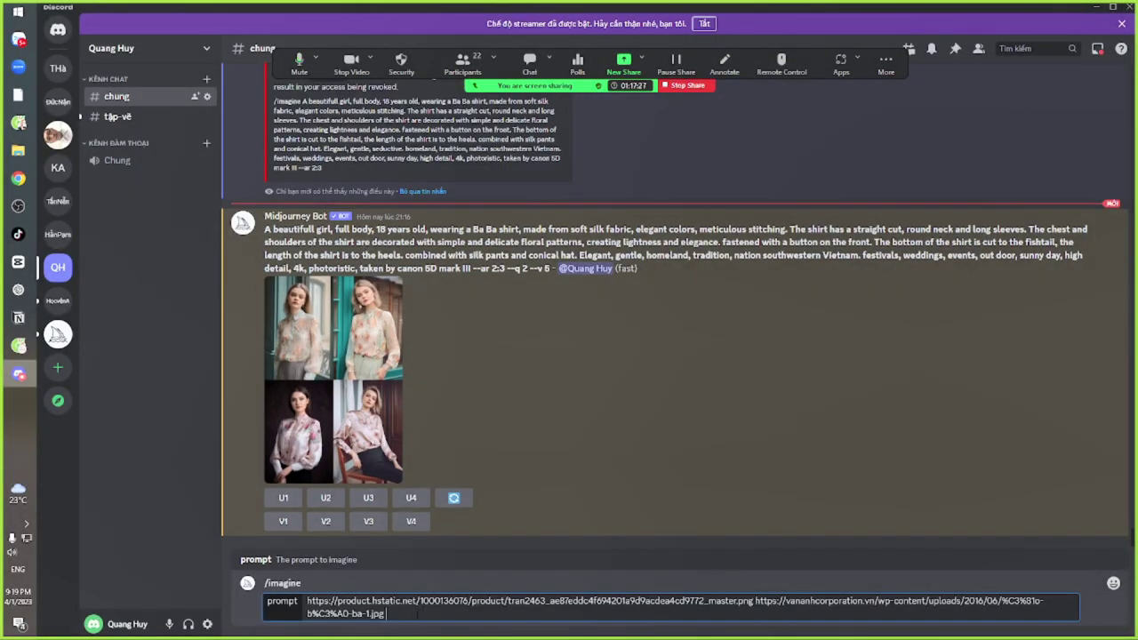
drag(265, 229, 503, 269)
key(ctrl+c)
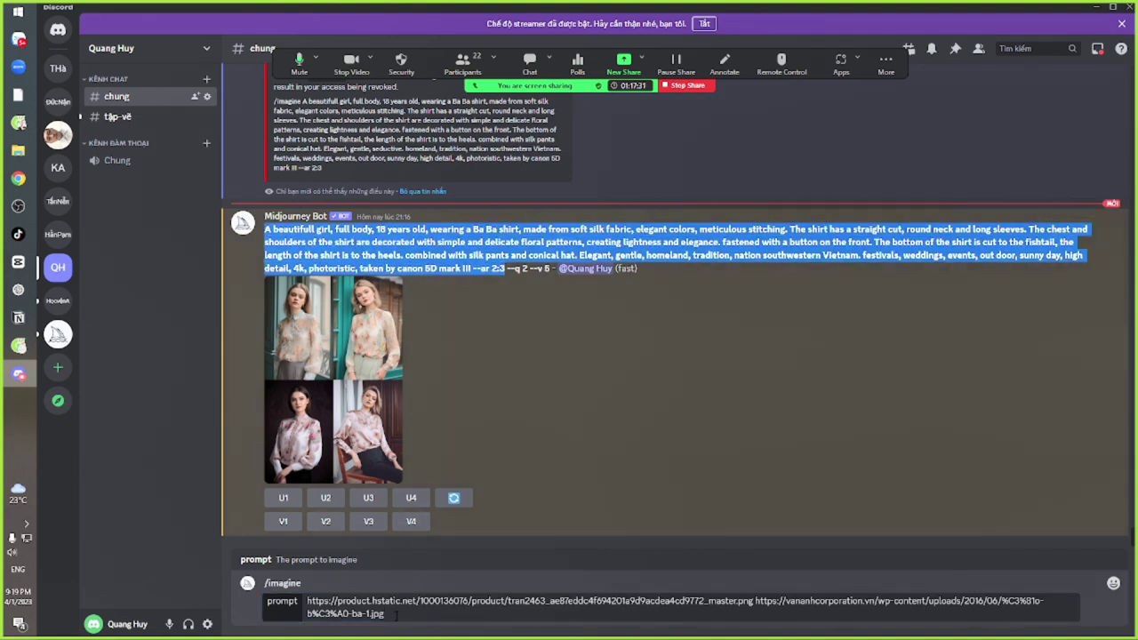
key(ctrl+v)
Send the two-image imagine command and switch over to Zalo's Midjourney group chat
key(Return)
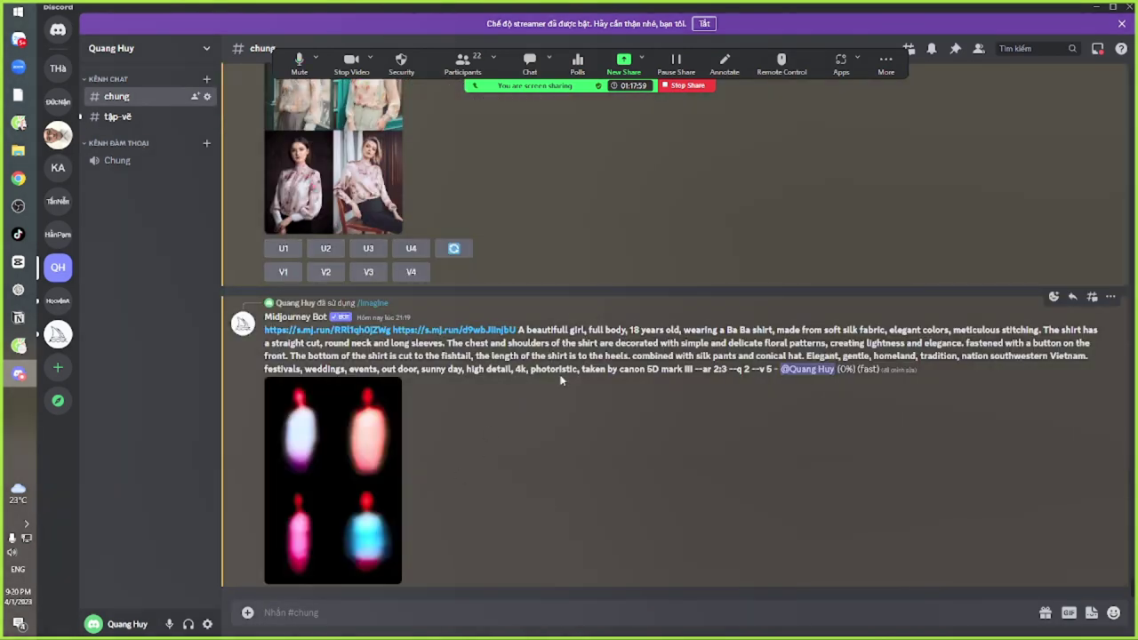
key(alt+Tab)
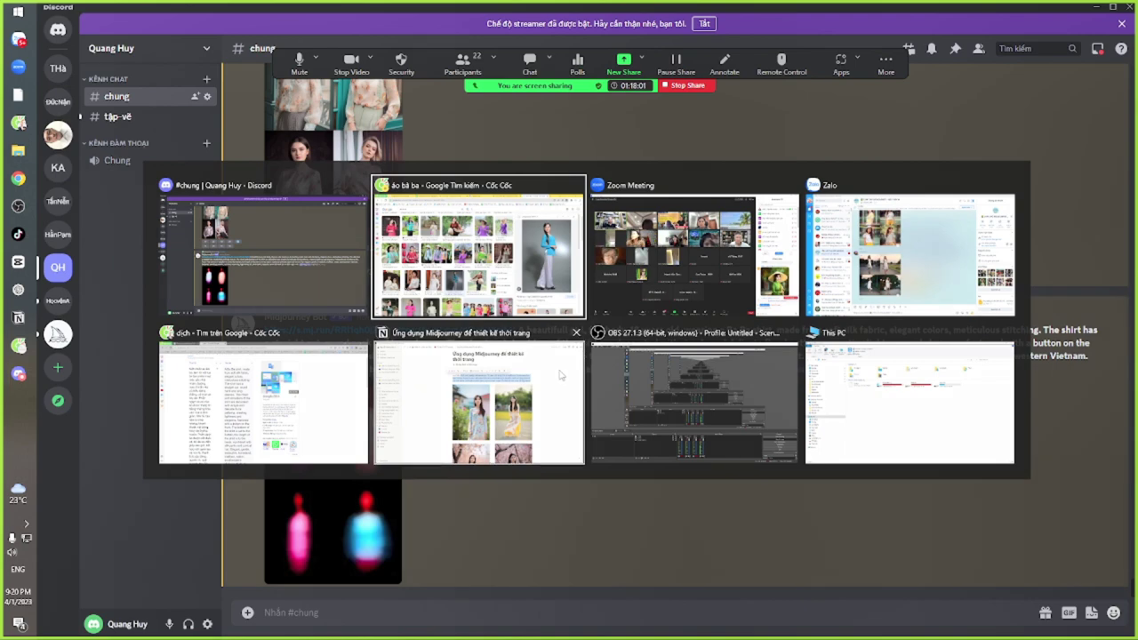
key(alt+Tab)
key(alt+Tab)
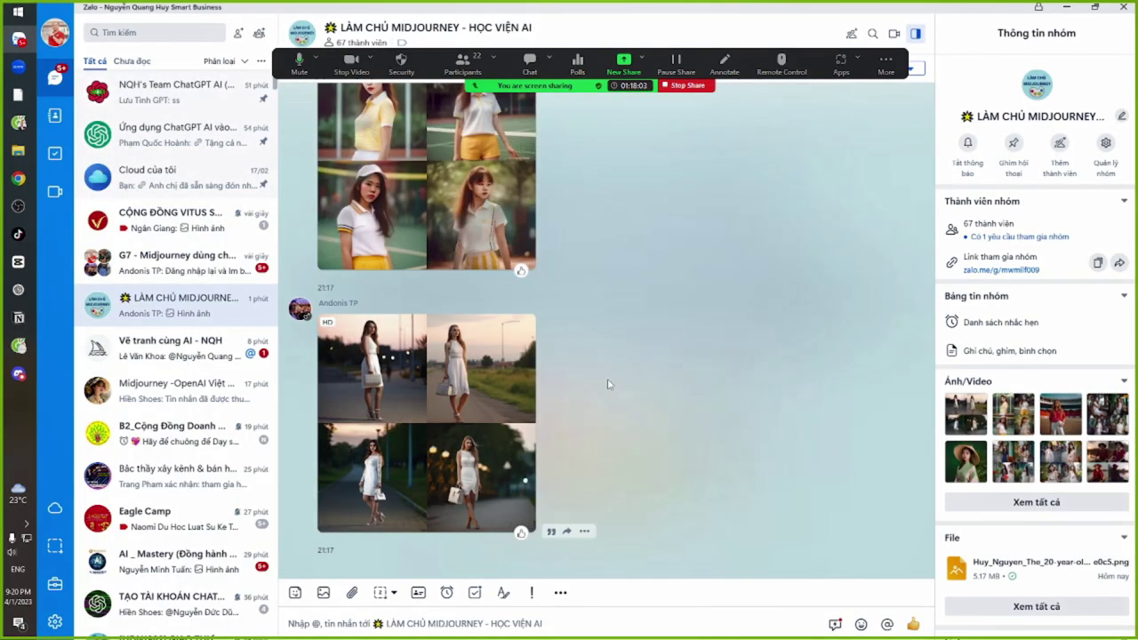
Open the white-dress photo grid full size in Zalo and zoom in and out on its panels
click(463, 369)
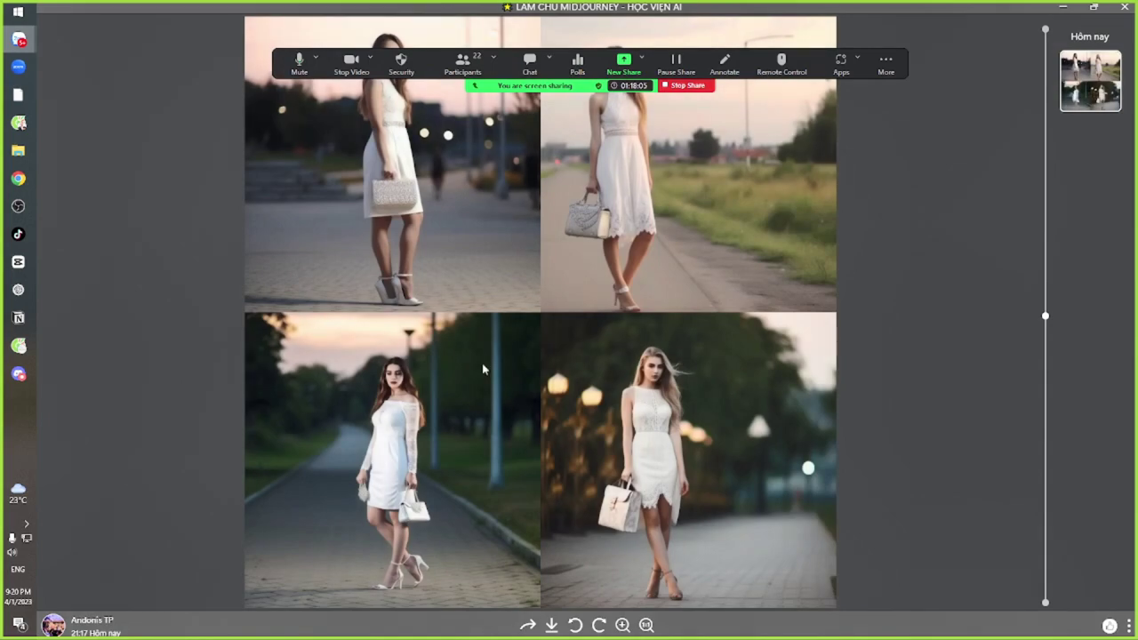
scroll(469, 366, up, 2)
scroll(605, 281, down, 2)
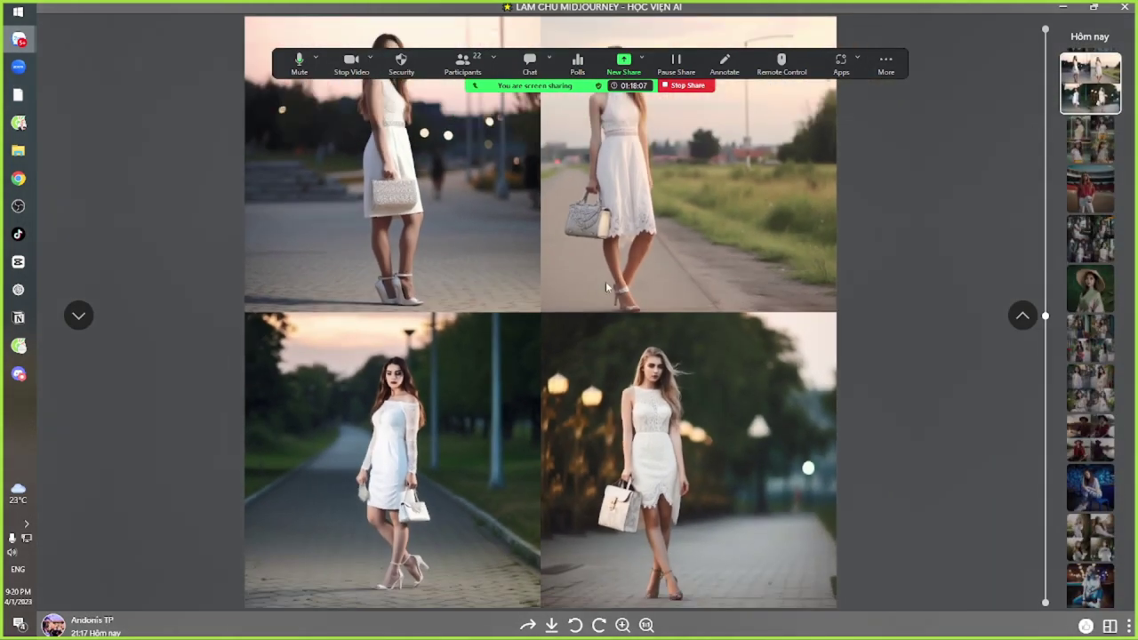
key(alt+Tab)
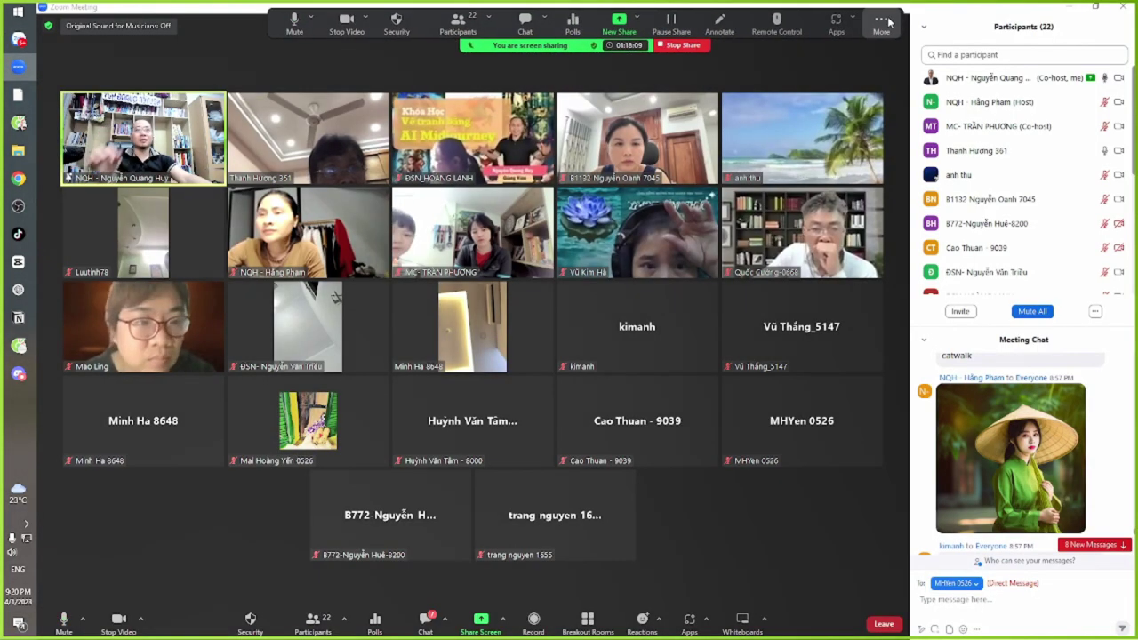
key(alt+Tab)
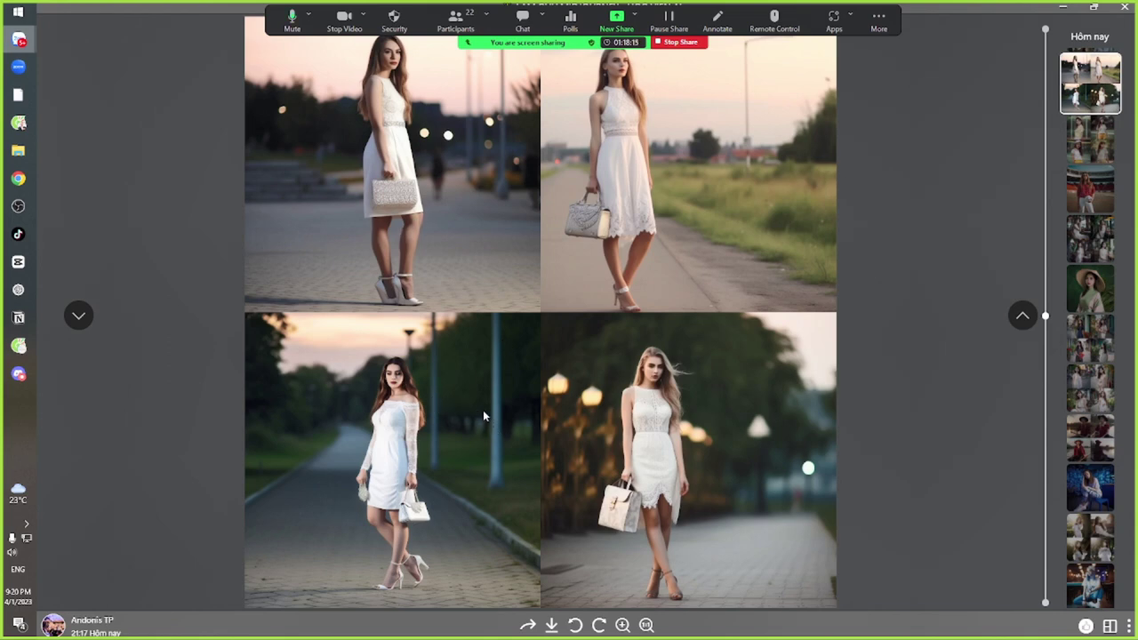
scroll(401, 373, up, 5)
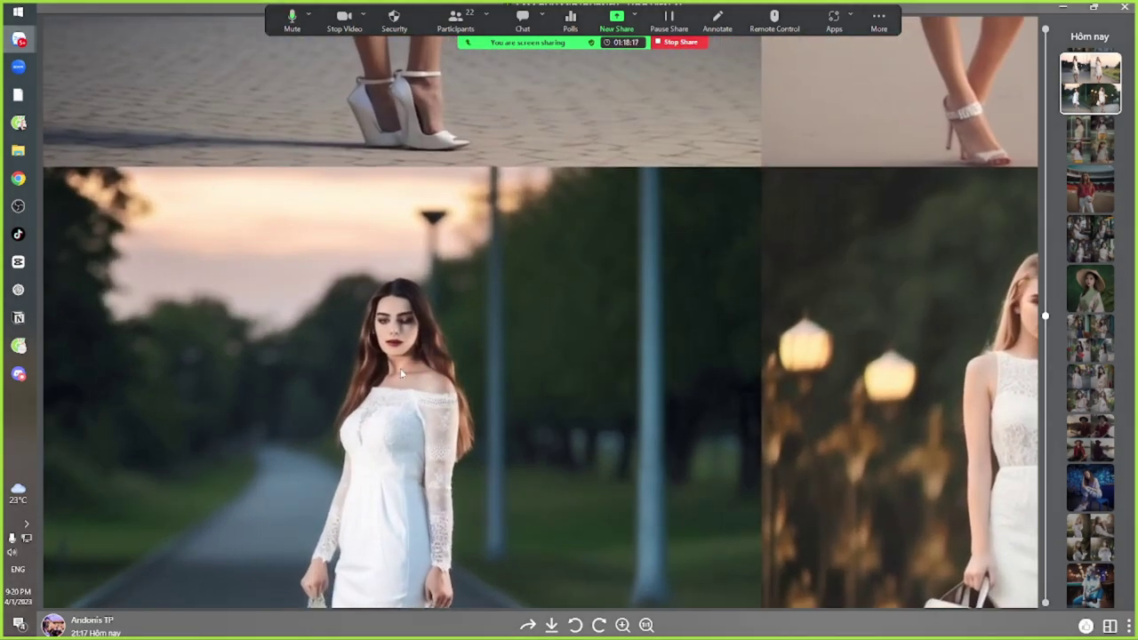
scroll(401, 373, down, 2)
scroll(695, 344, up, 4)
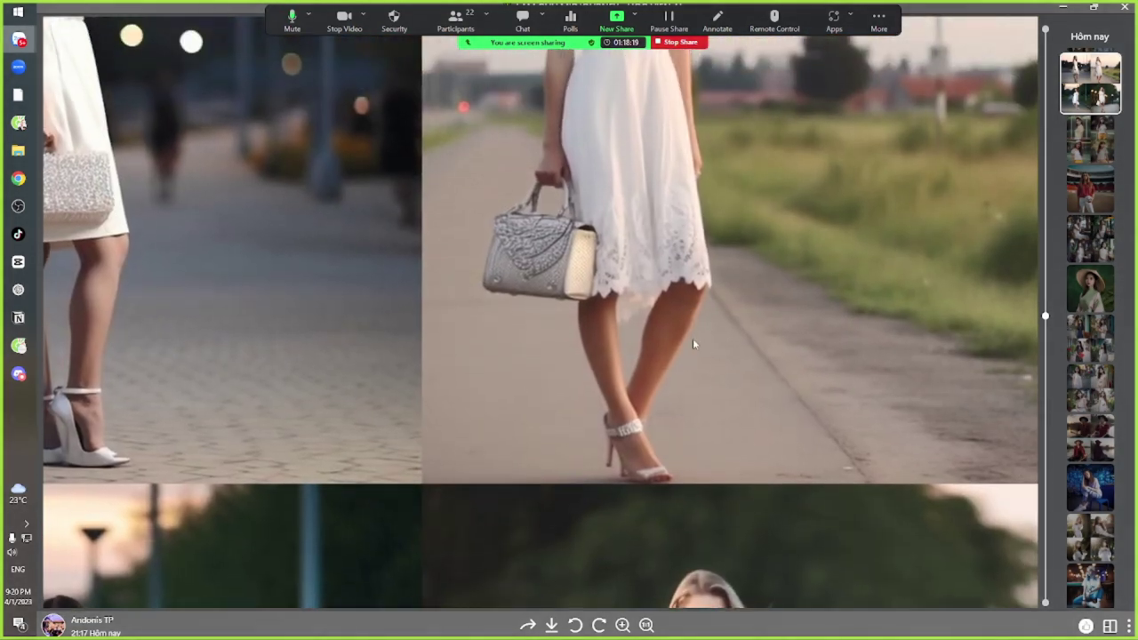
scroll(694, 343, down, 3)
scroll(746, 337, up, 3)
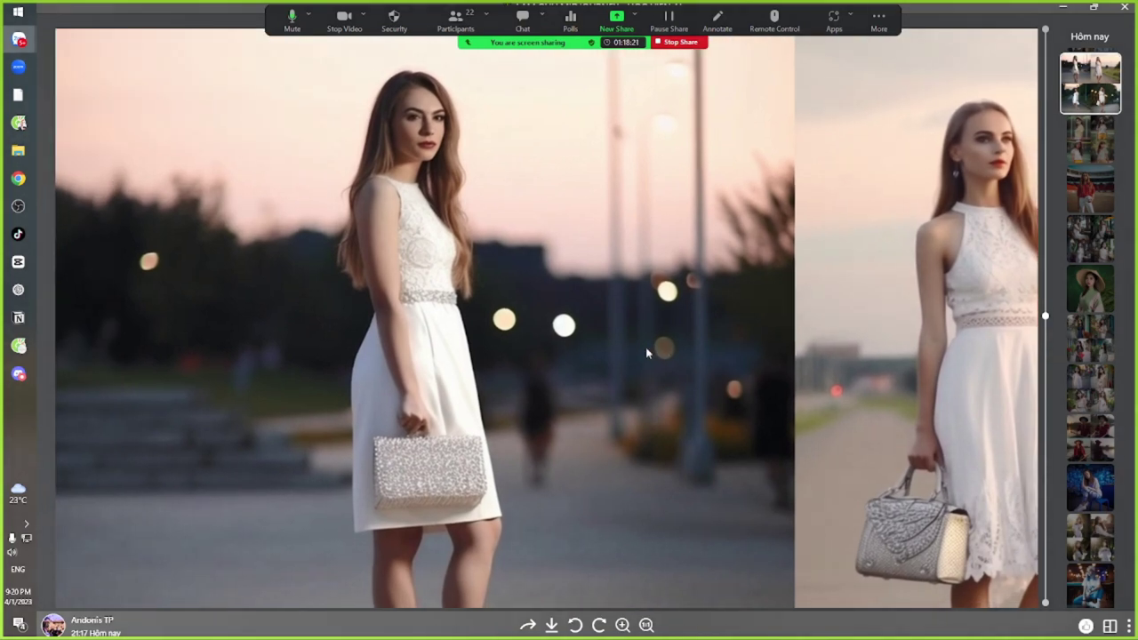
scroll(573, 359, down, 3)
scroll(573, 374, down, 2)
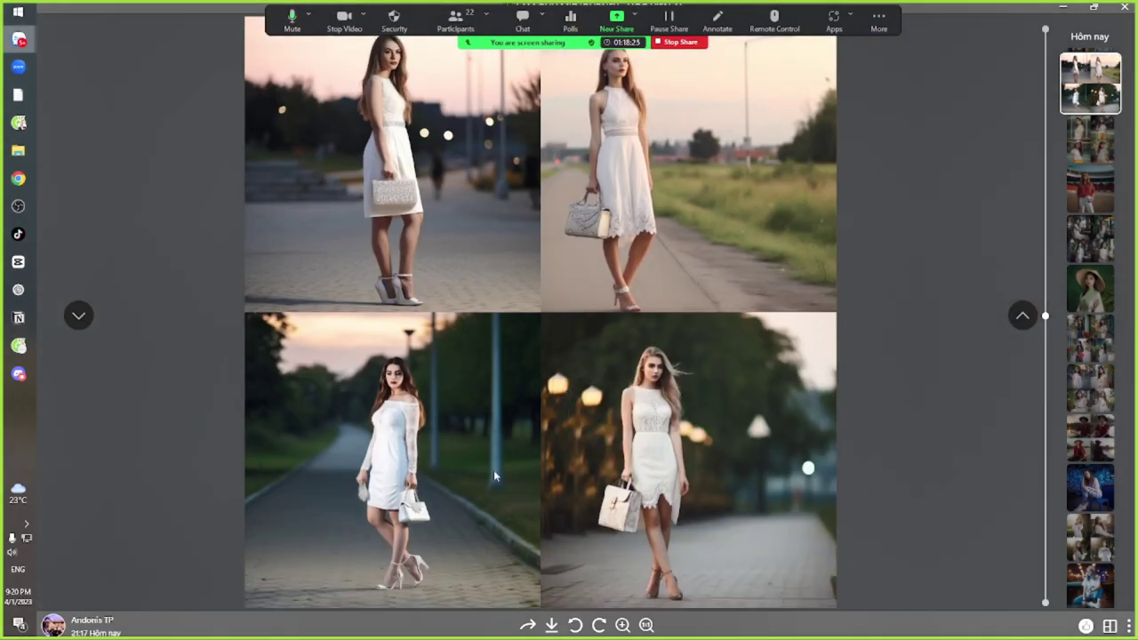
scroll(703, 422, up, 5)
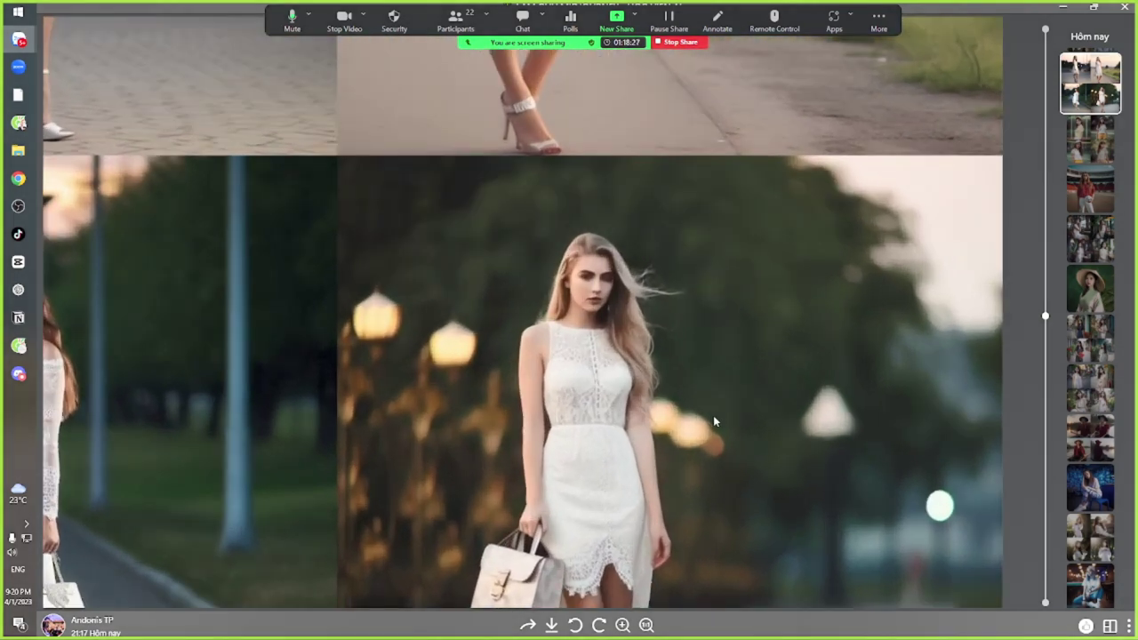
scroll(649, 302, down, 3)
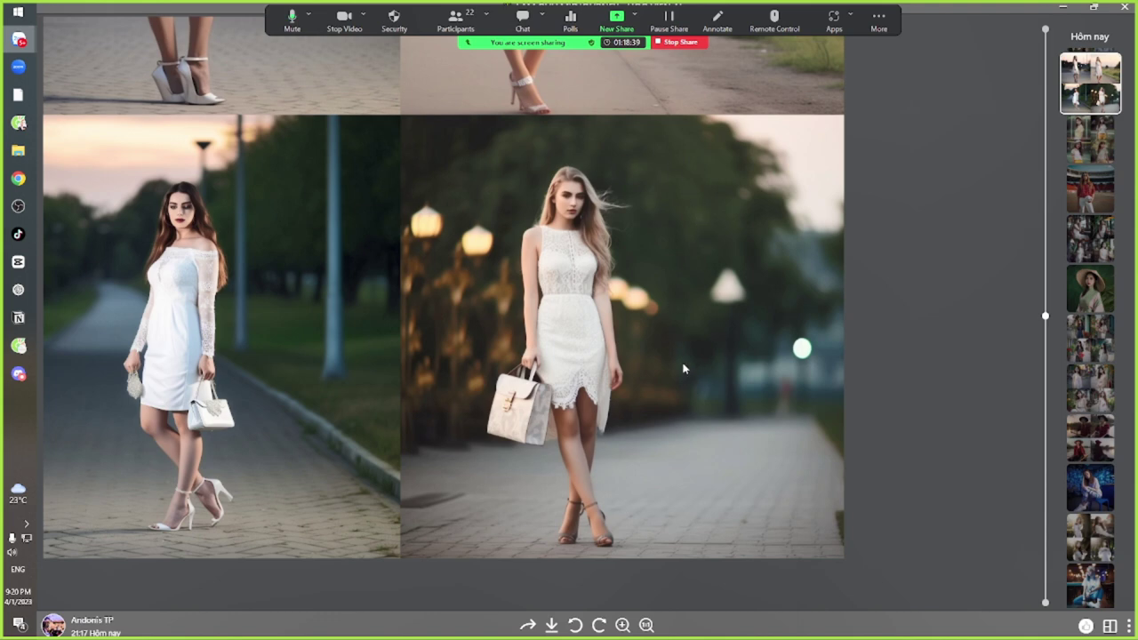
scroll(543, 405, down, 2)
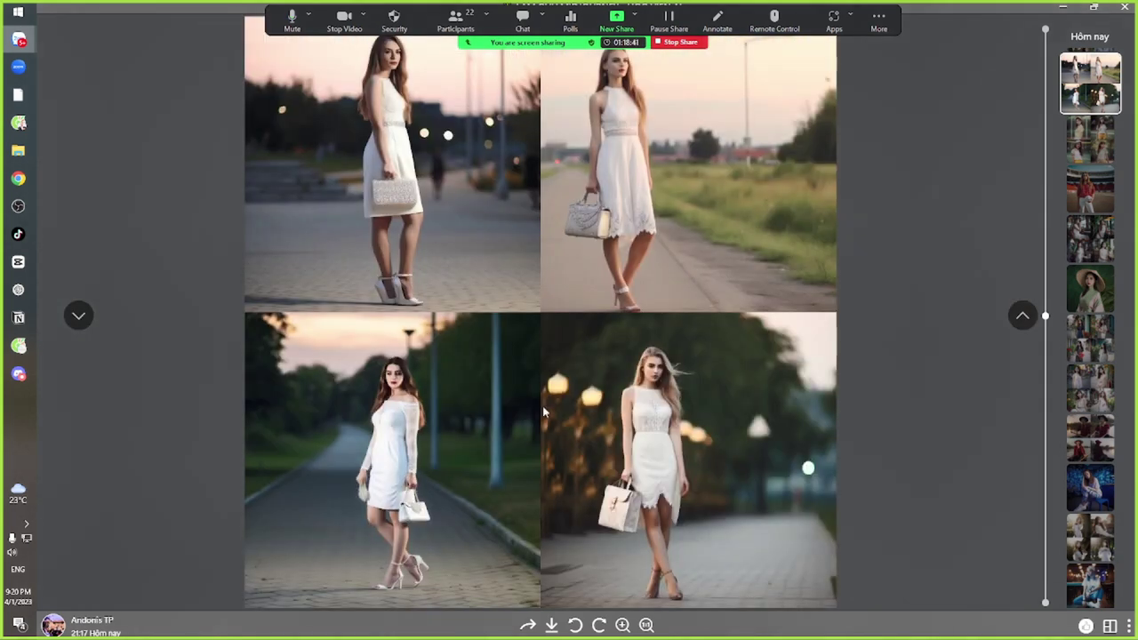
key(Escape)
View the boy-in-suit photo grid full size, then go to Discord's finished shirt results
key(alt+Tab)
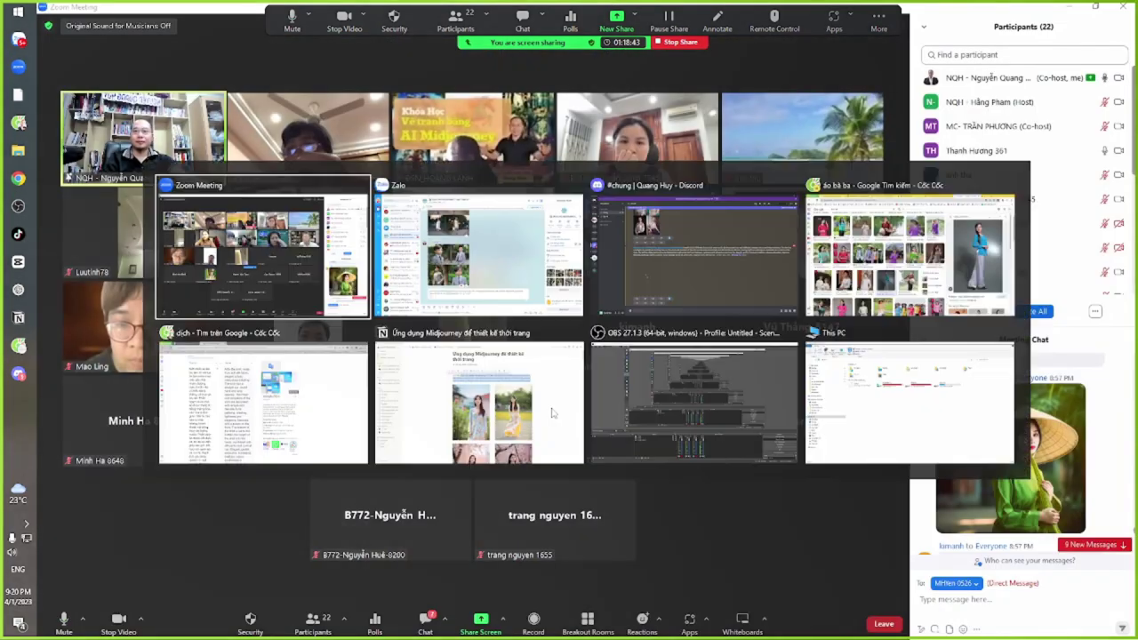
key(alt+Tab)
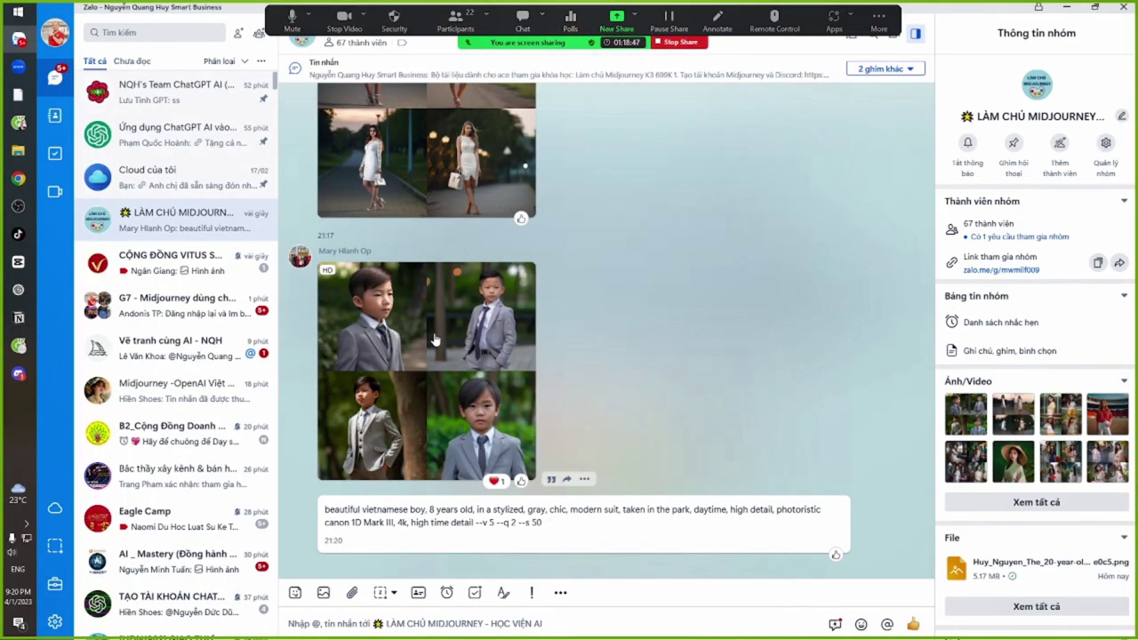
click(434, 333)
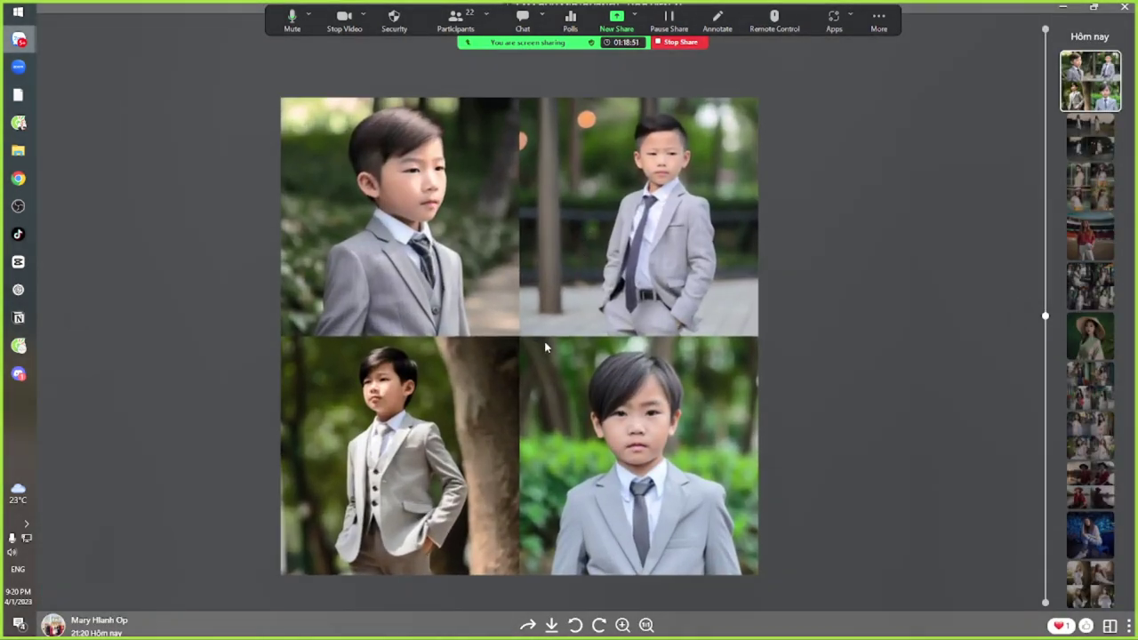
key(Escape)
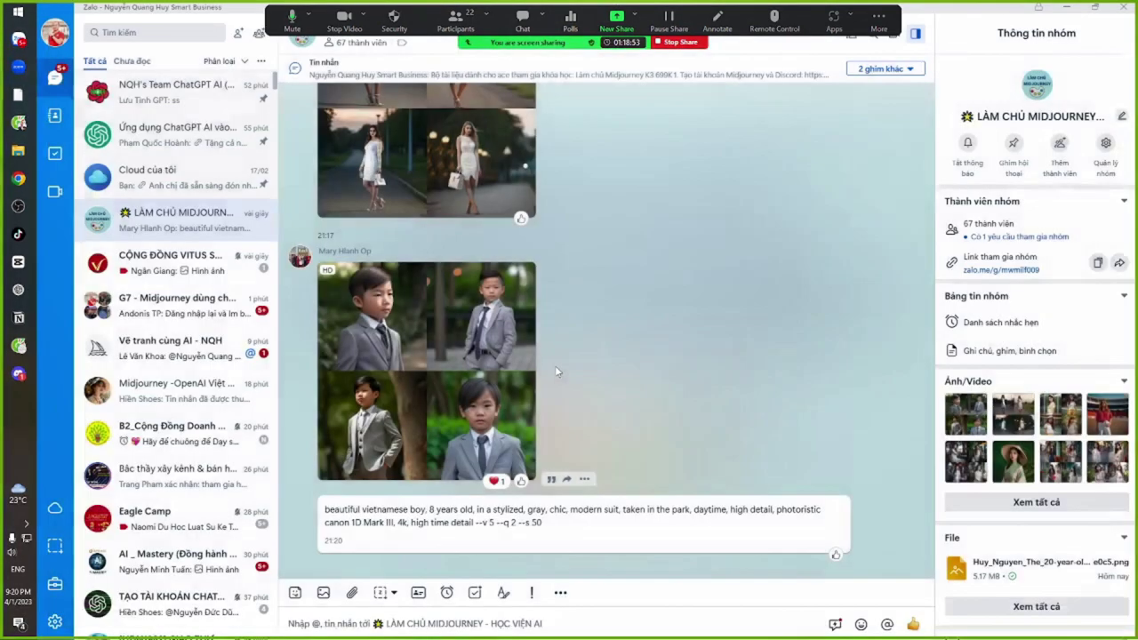
key(alt+Tab)
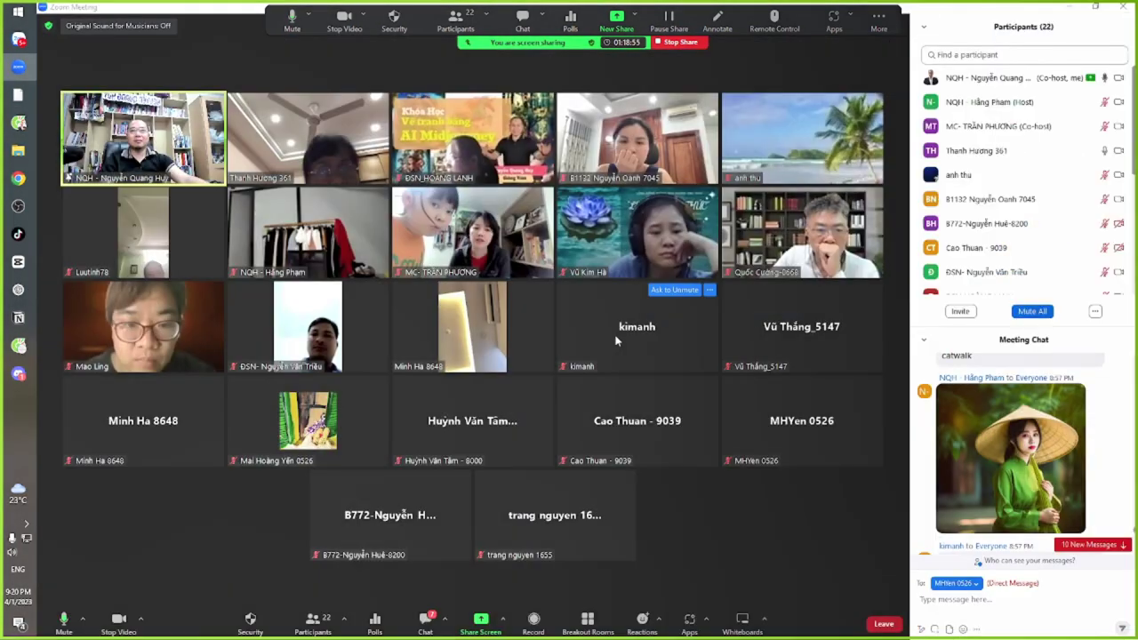
key(alt+Tab)
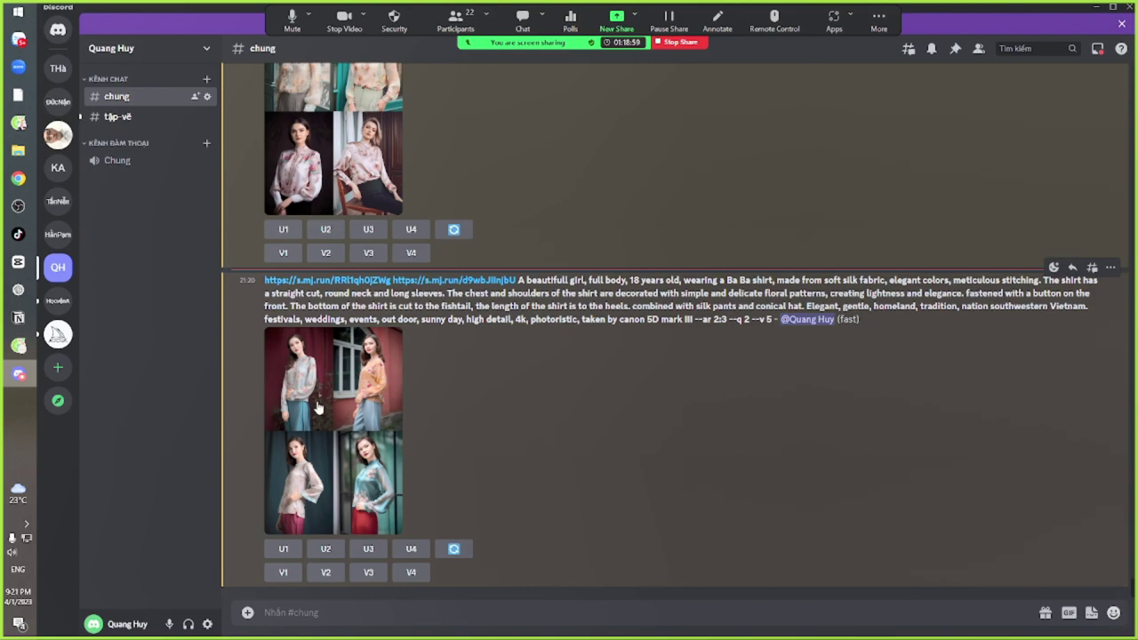
Open the Ba Ba shirt result grid in Cốc Cốc and inspect it at full resolution
click(317, 399)
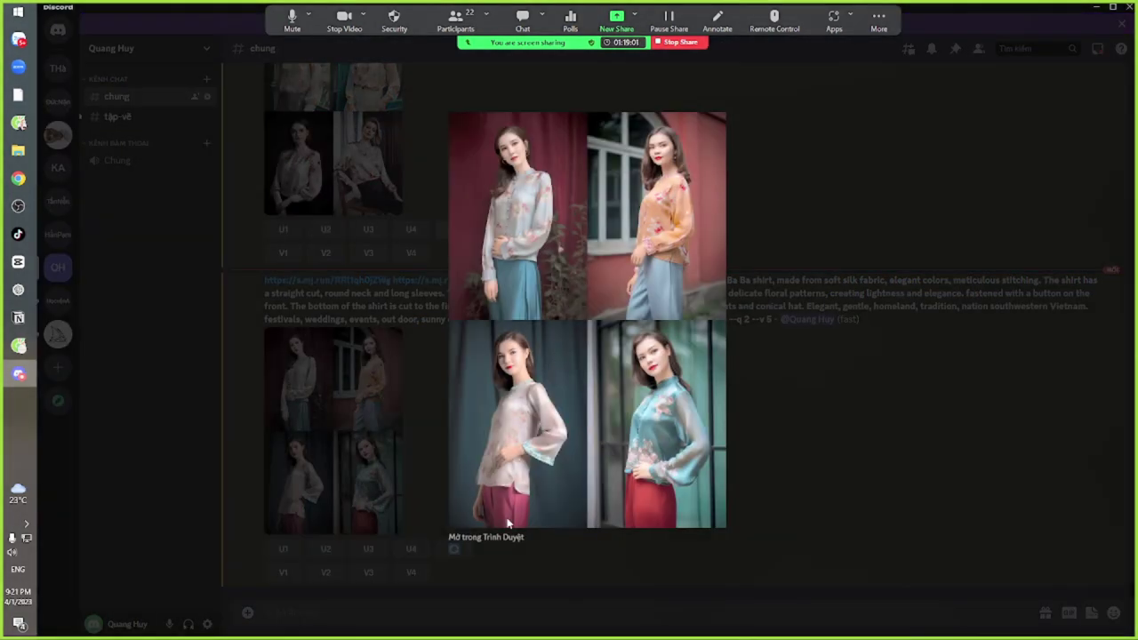
click(493, 537)
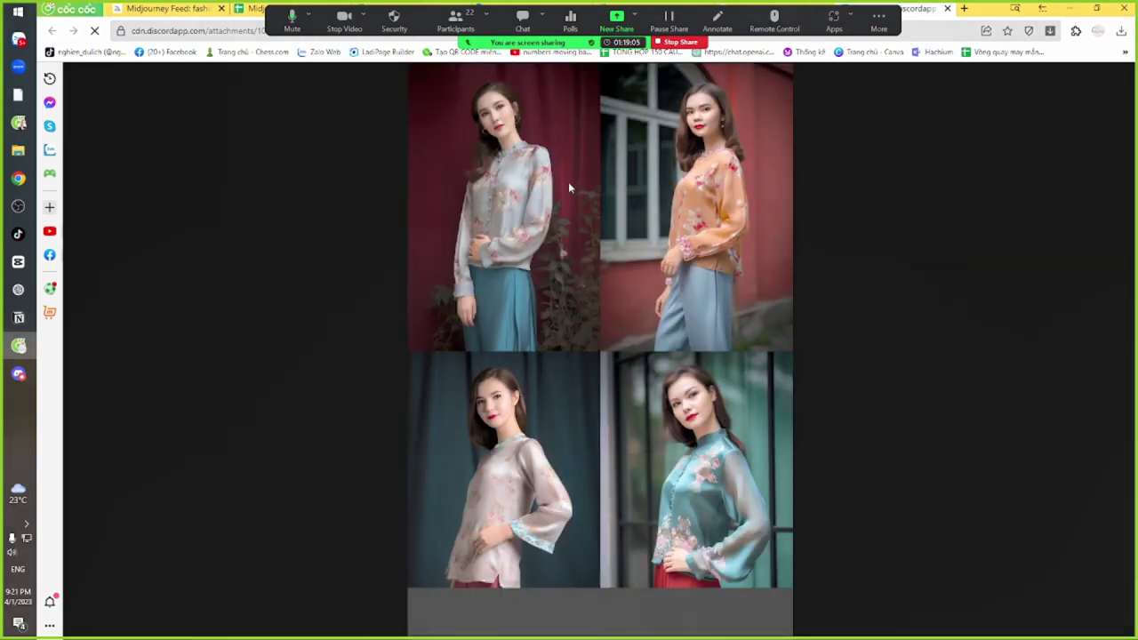
click(558, 182)
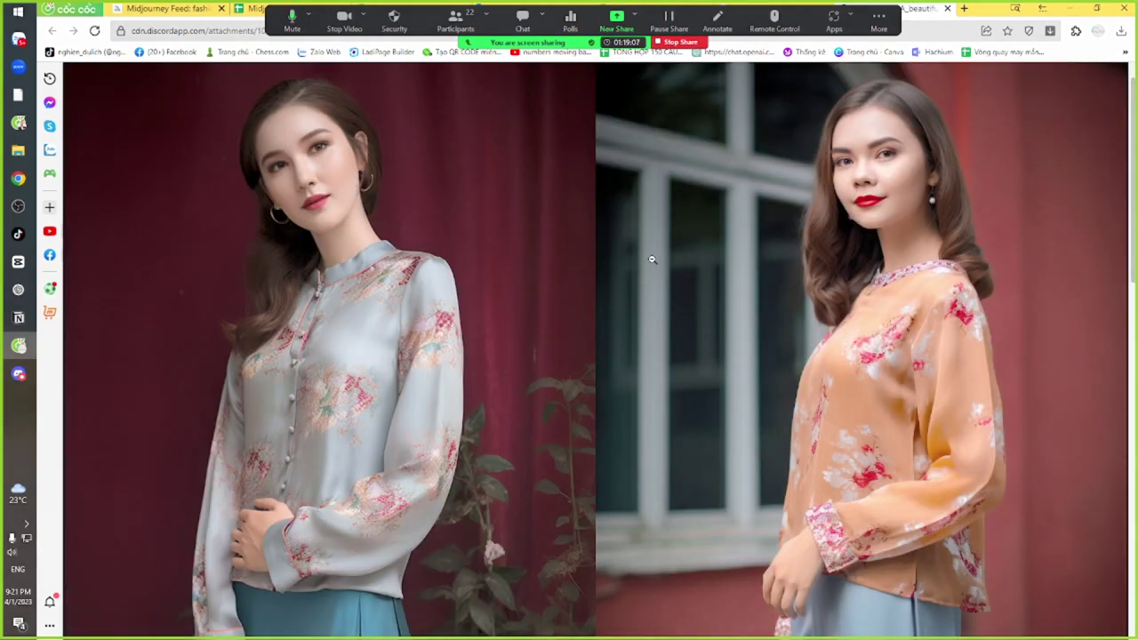
scroll(650, 258, down, 6)
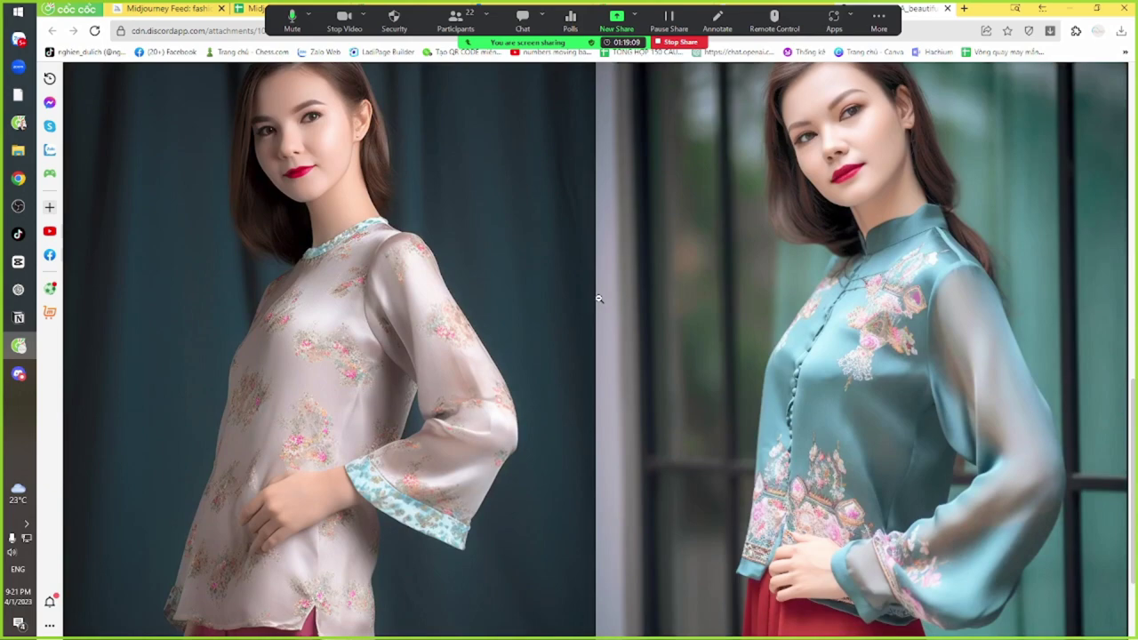
scroll(597, 301, down, 2)
scroll(592, 302, up, 4)
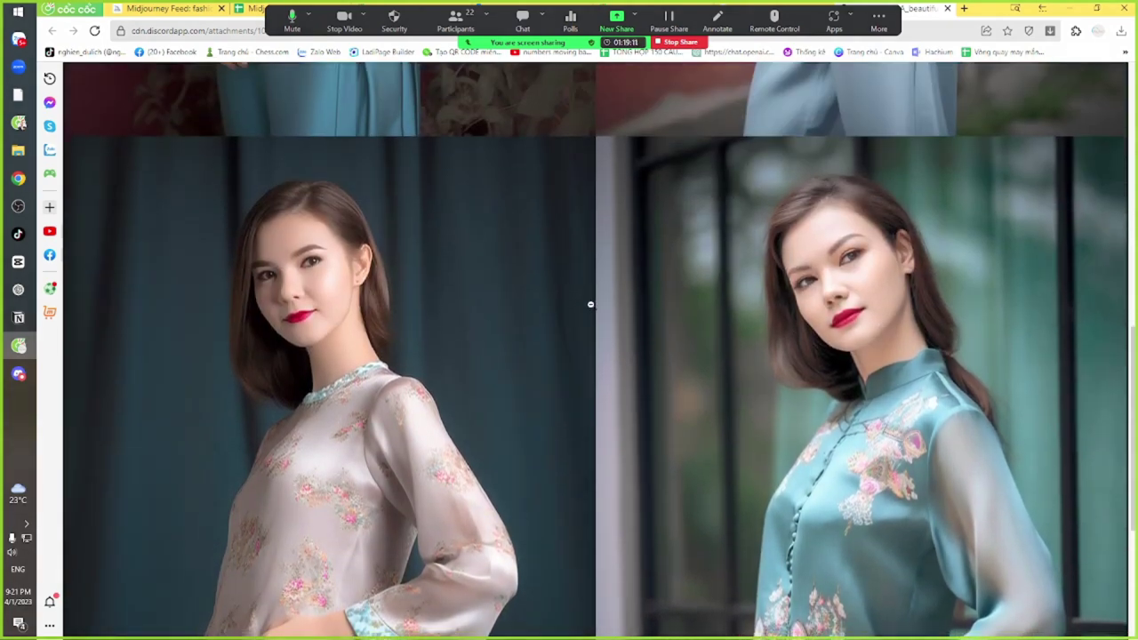
scroll(590, 304, down, 4)
scroll(587, 307, up, 7)
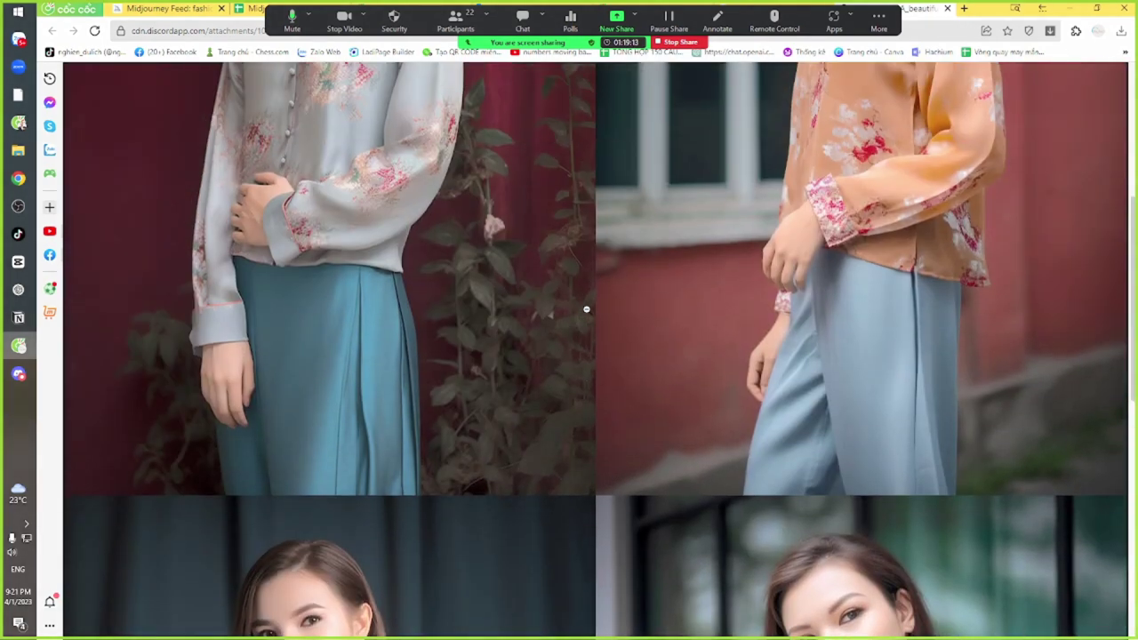
Fit the grid to the window, then select Discord's prompt from the first URL to --ar 2:3
click(585, 309)
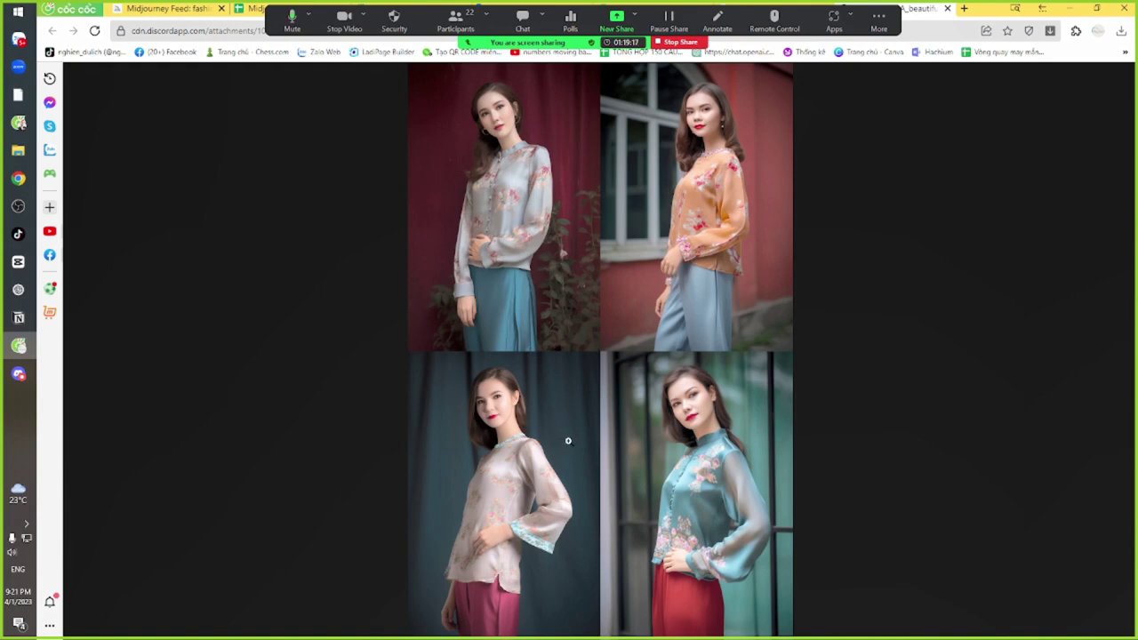
key(alt+Tab)
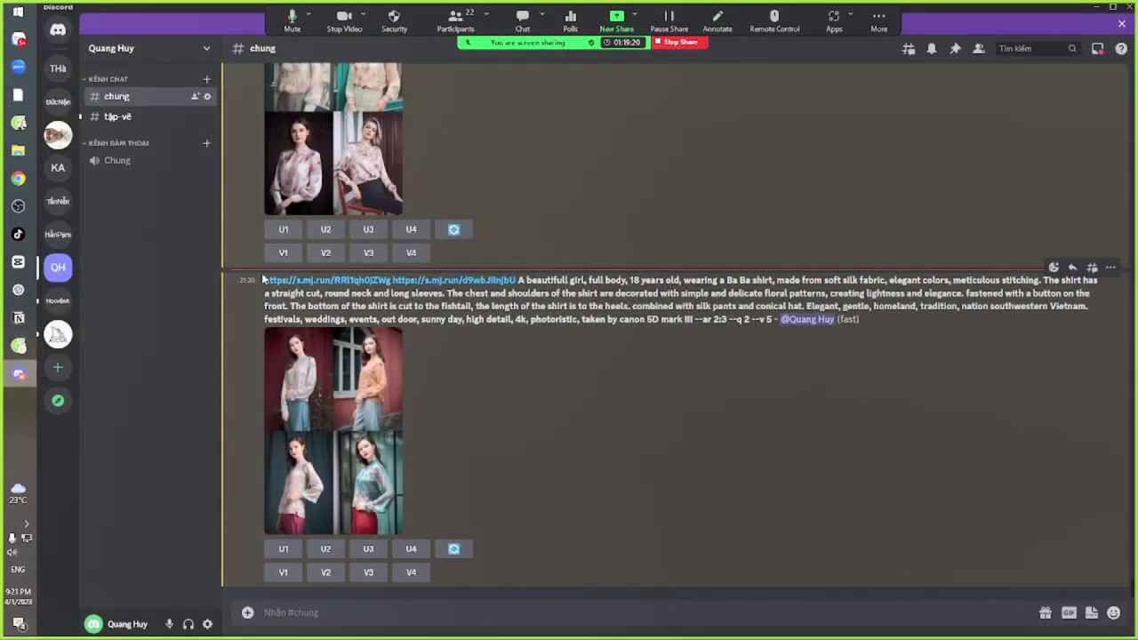
drag(263, 279, 723, 324)
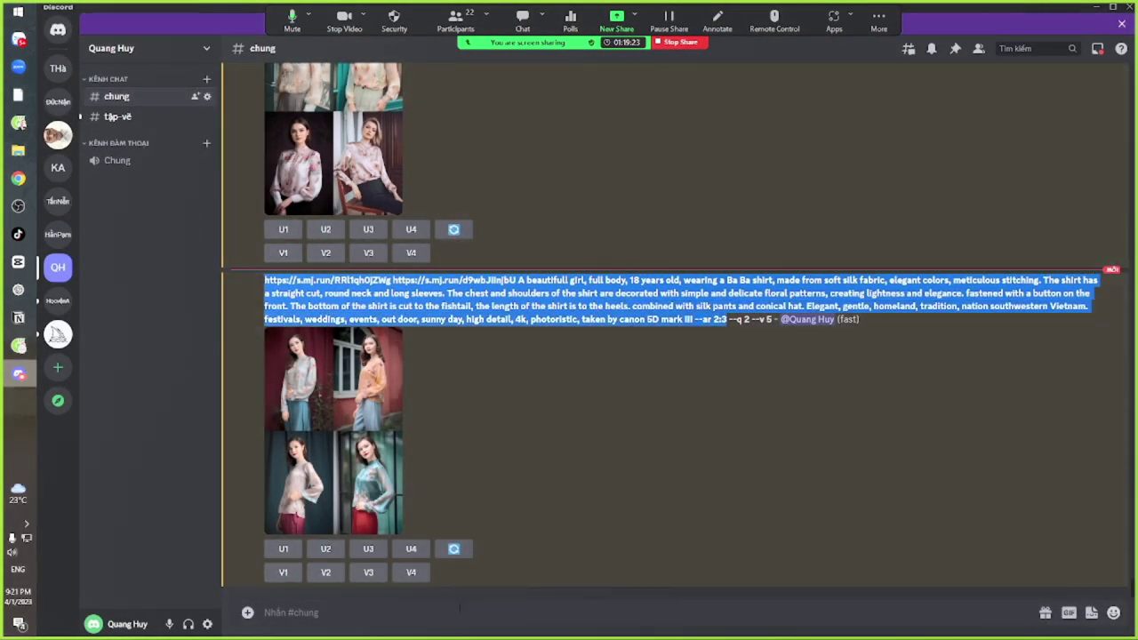
Start a new /imagine command with the copied prompt pasted in
click(459, 612)
text(/im)
key(Tab)
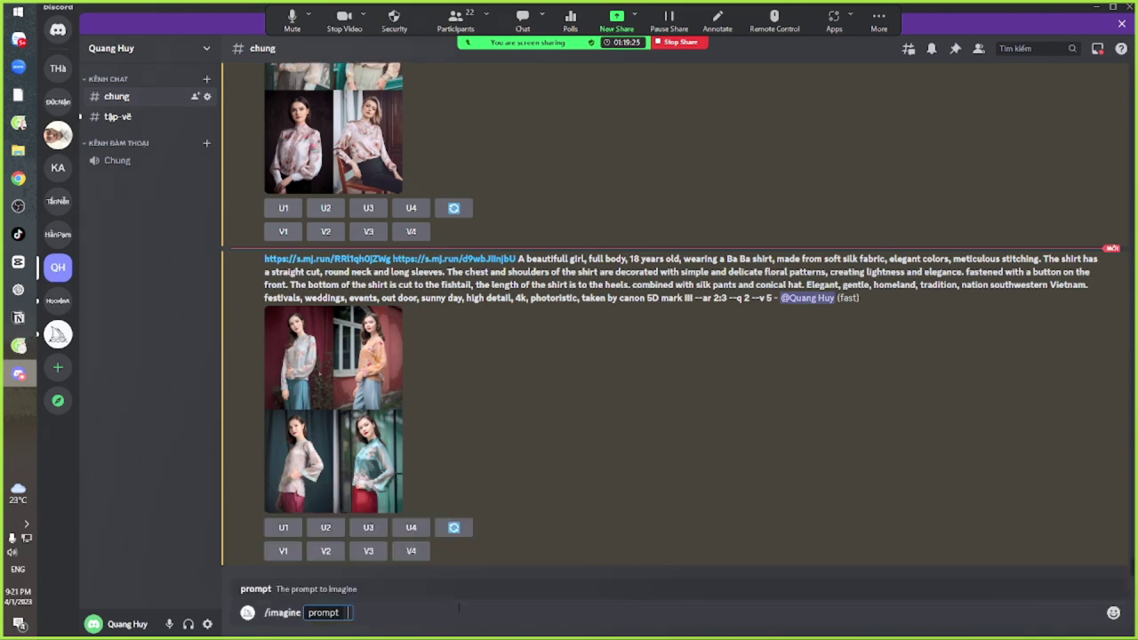
text(https://s.mj.run/RRl1qh0jZWg https://s.mj.run/d9wbJilnjbU A beautifull girl, full body, 18 years old, wearing a Ba Ba shirt, made from soft silk fabric, elegant colors, meticulous stitching. The shirt has a straight cut, round neck and long sleeves. The chest and shoulders of the shirt are decorated with simple and delicate floral patterns, creating lightness and elegance. fastened with a button on the front. The bottom of the shirt is cut to the fishtail, the length of the shirt is to the heels. combined with silk pants and conical hat. Elegant, gentle, homeland, tradition, nation southwestern Vietnam. festivals, weddings, events, out door, sunny day, high detail, 4k, photoristic, taken by canon 5D mark III --ar 2:3)
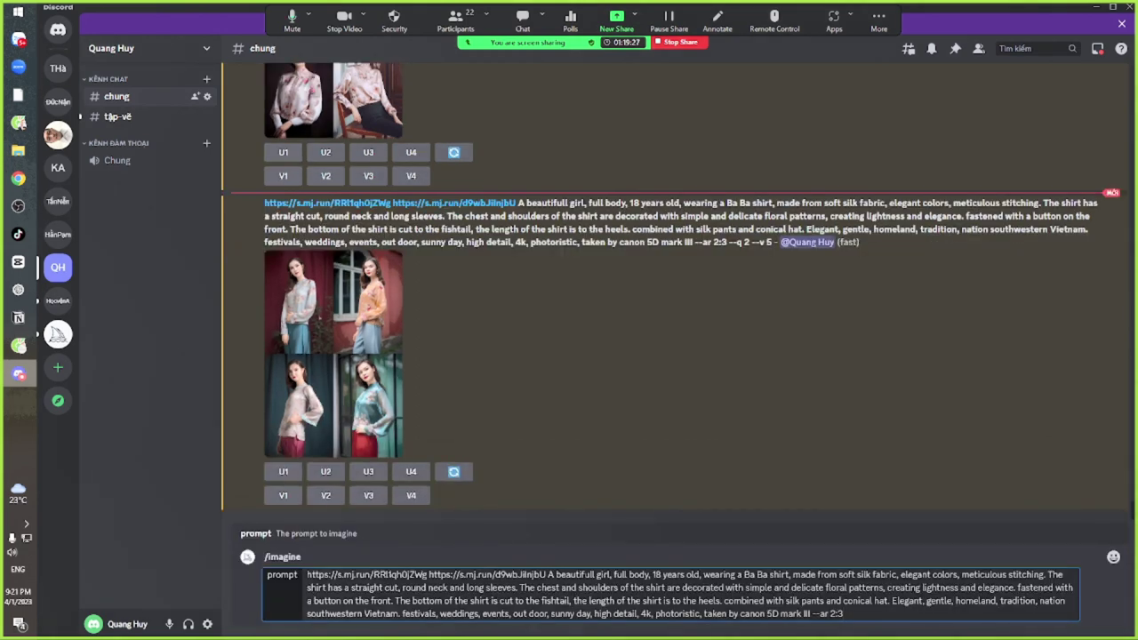
Insert 'vietnam ese' before 'girl', place the cursor after 'photoristic,', and view the browser grid
click(594, 574)
text(vietnam )
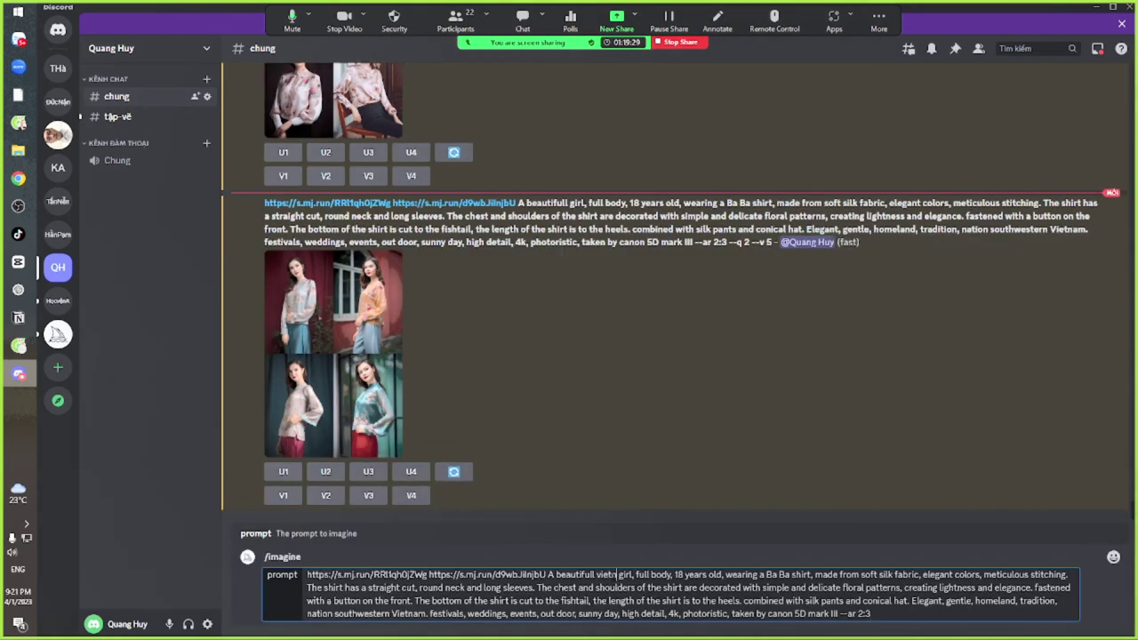
text(ese)
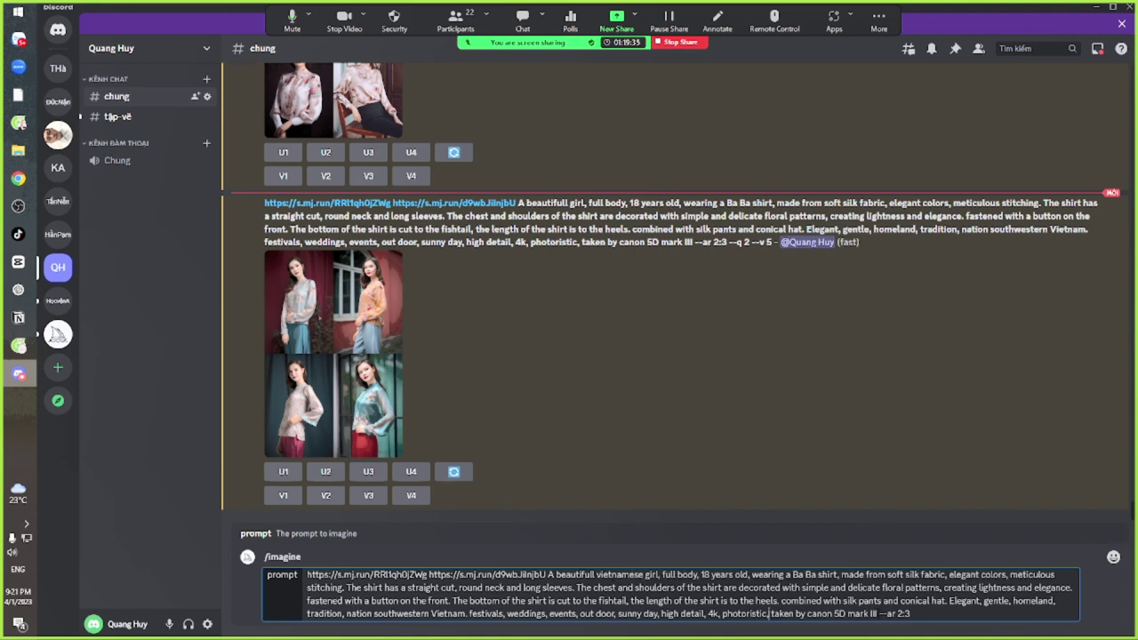
click(770, 613)
key(alt+Tab)
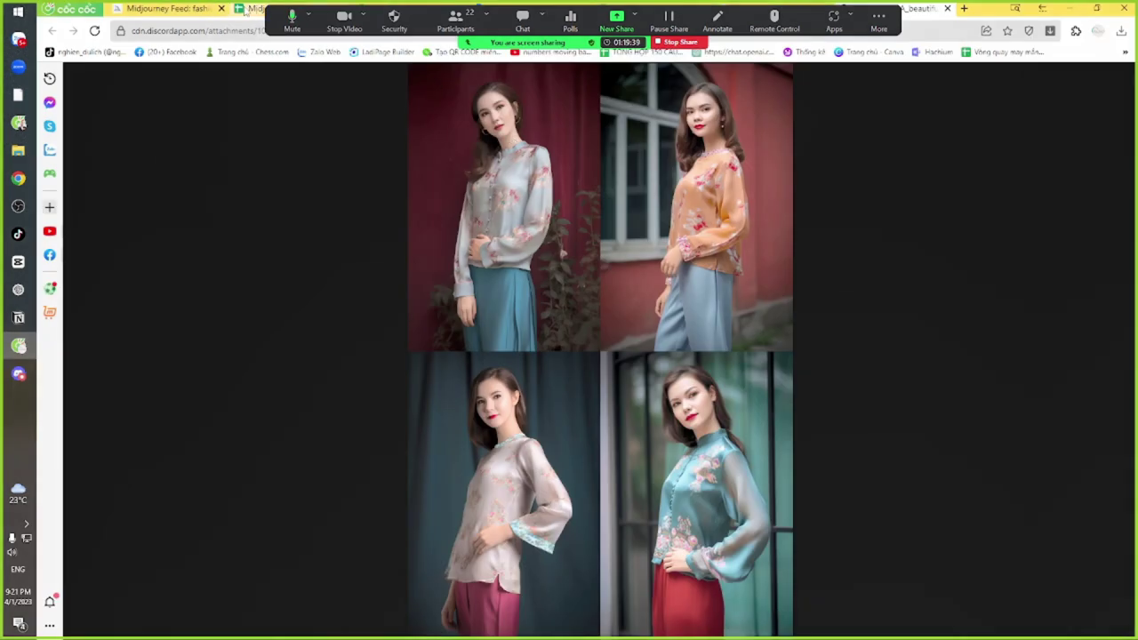
key(alt+Tab)
key(alt+Tab)
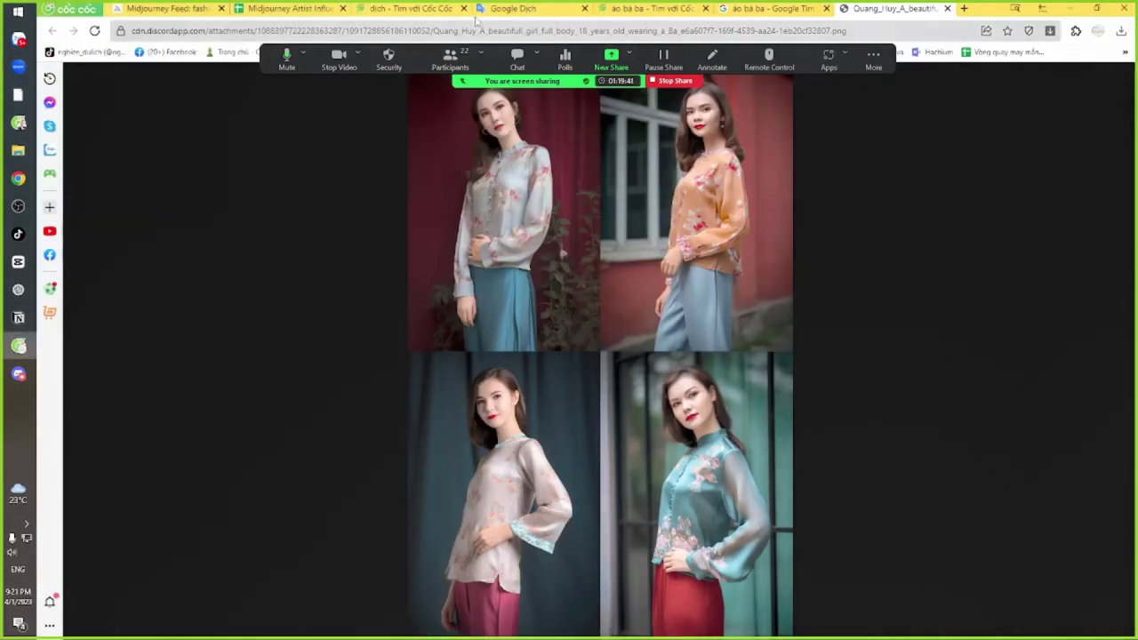
Translate 'đồng lúa chín' from Vietnamese to English and select the result 'ripe copper'
click(523, 8)
triple_click(391, 206)
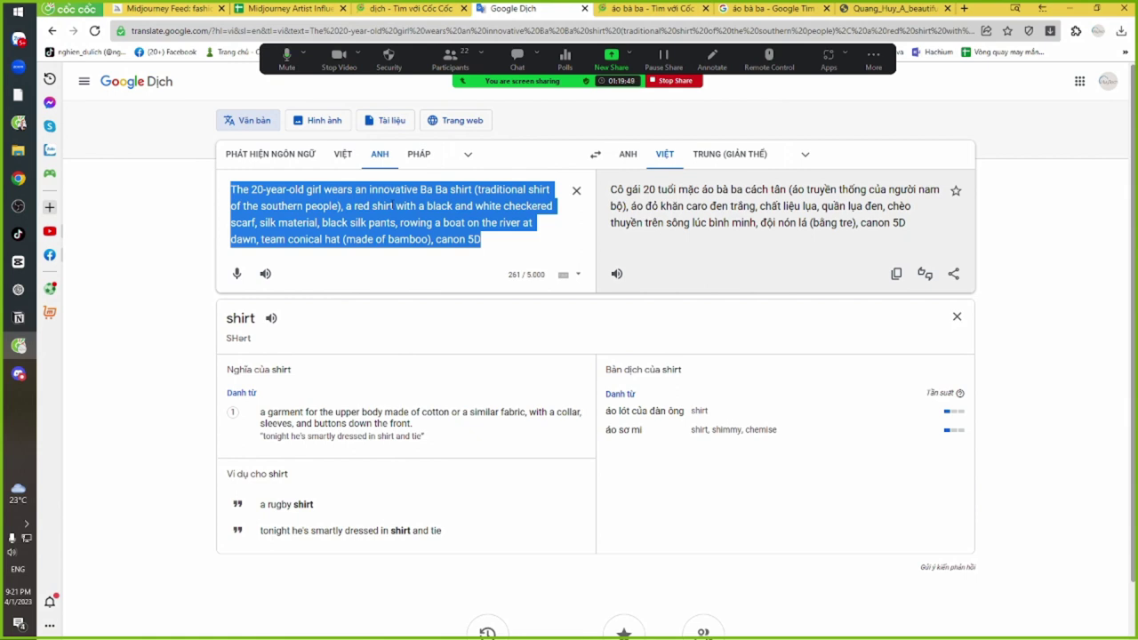
text(trèo t)
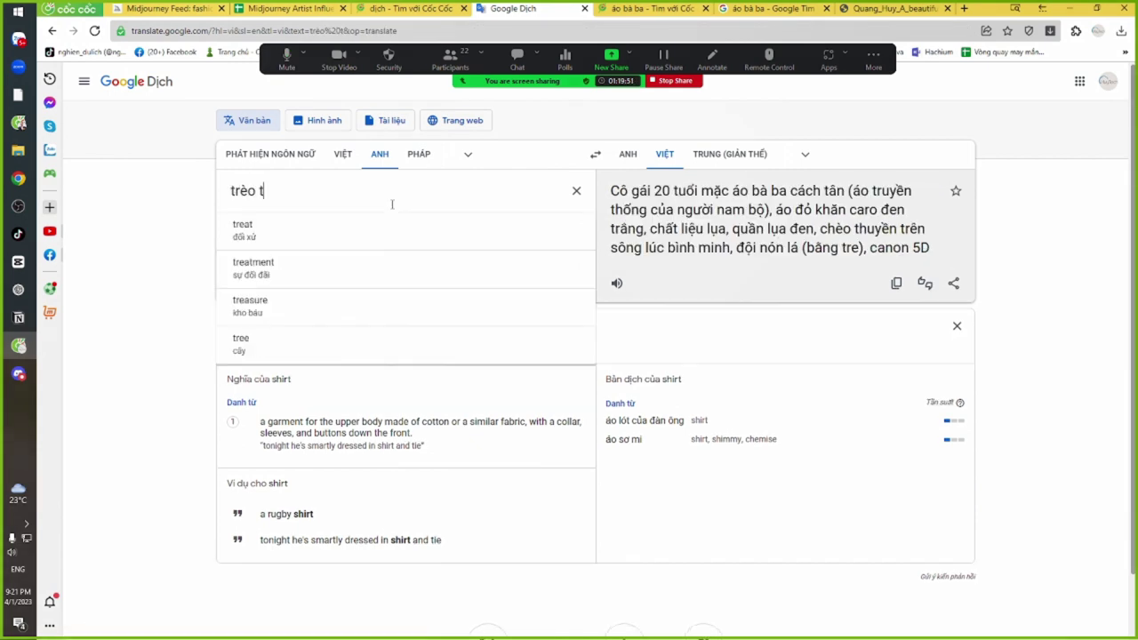
text(huyền)
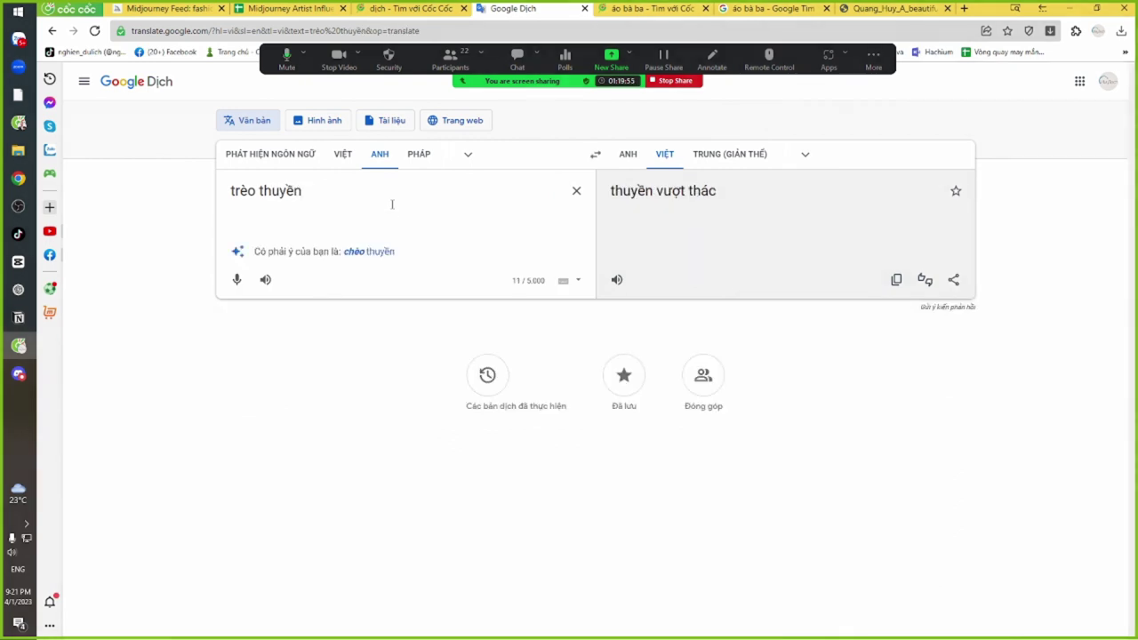
key(BackSpace)
key(BackSpace)
key(BackSpace)
key(BackSpace)
key(BackSpace)
key(BackSpace)
key(BackSpace)
key(BackSpace)
key(BackSpace)
key(BackSpace)
key(BackSpace)
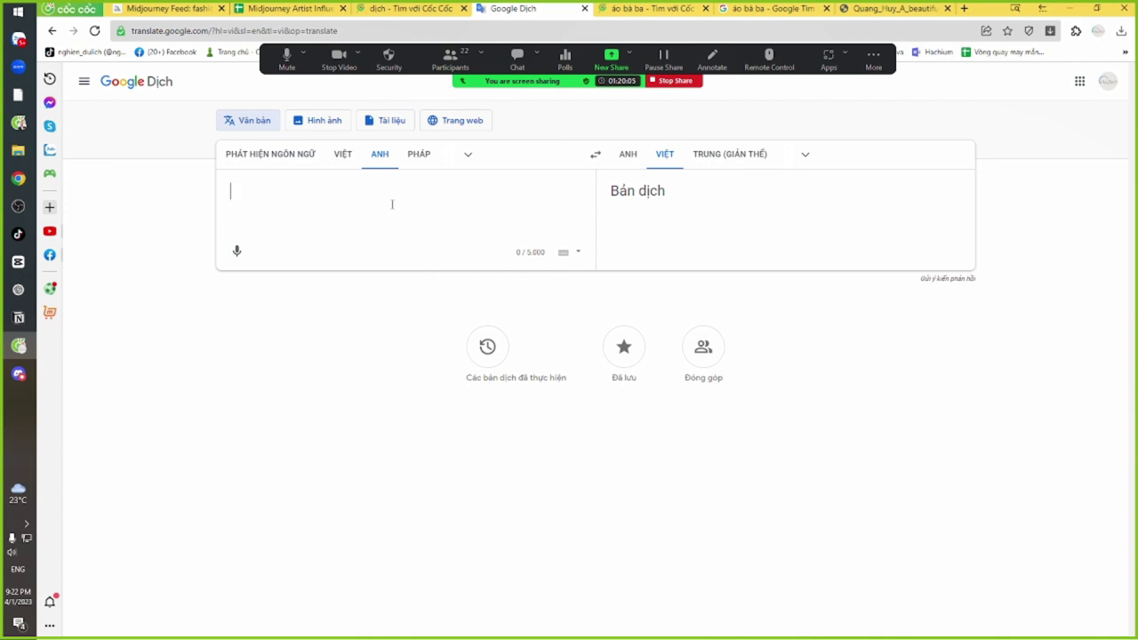
text(đao)
key(BackSpace)
key(BackSpace)
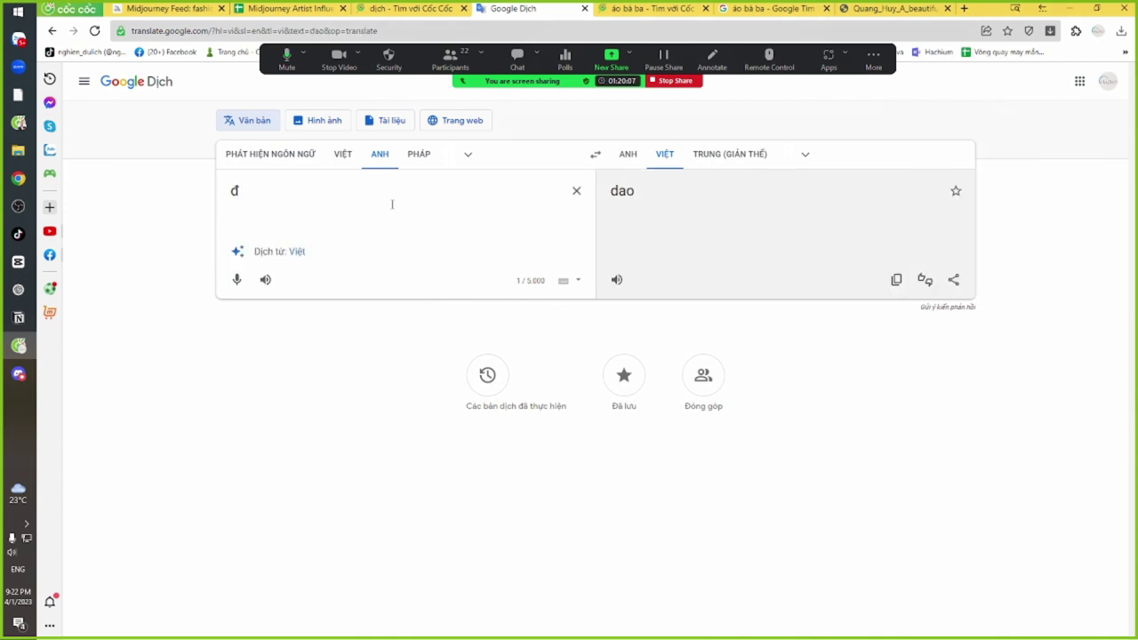
text(ông lúa ch)
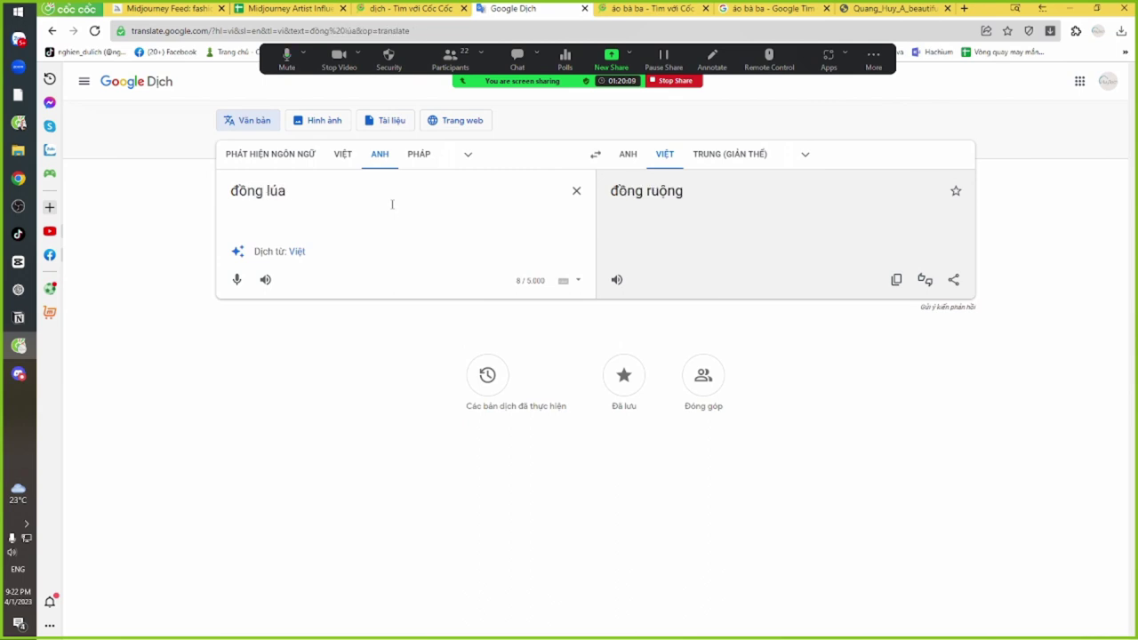
text(ín)
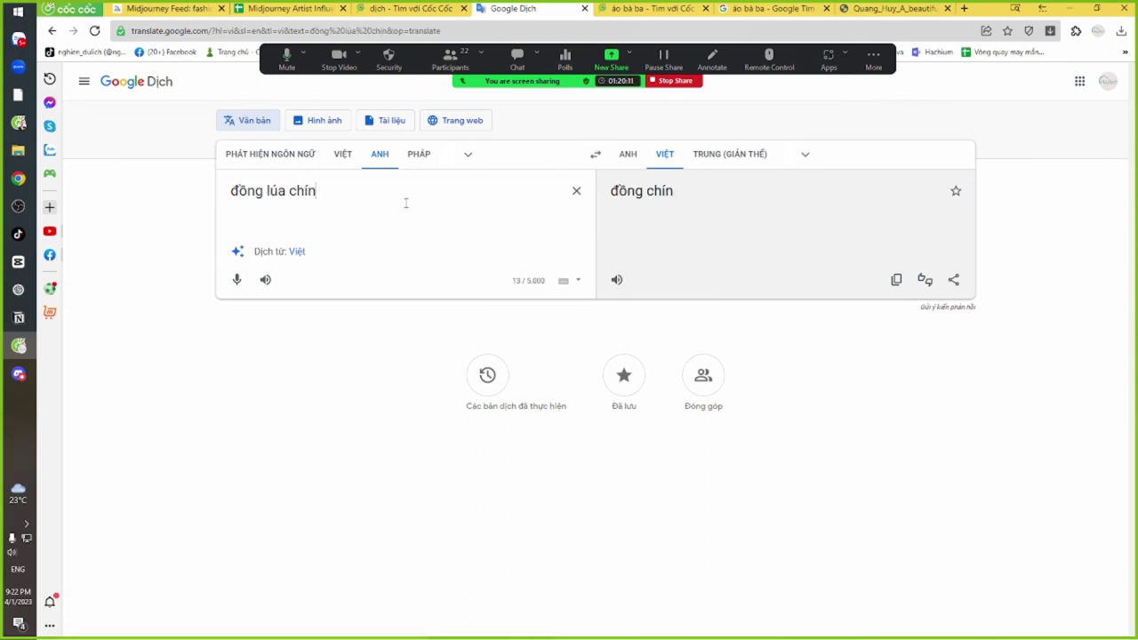
click(596, 155)
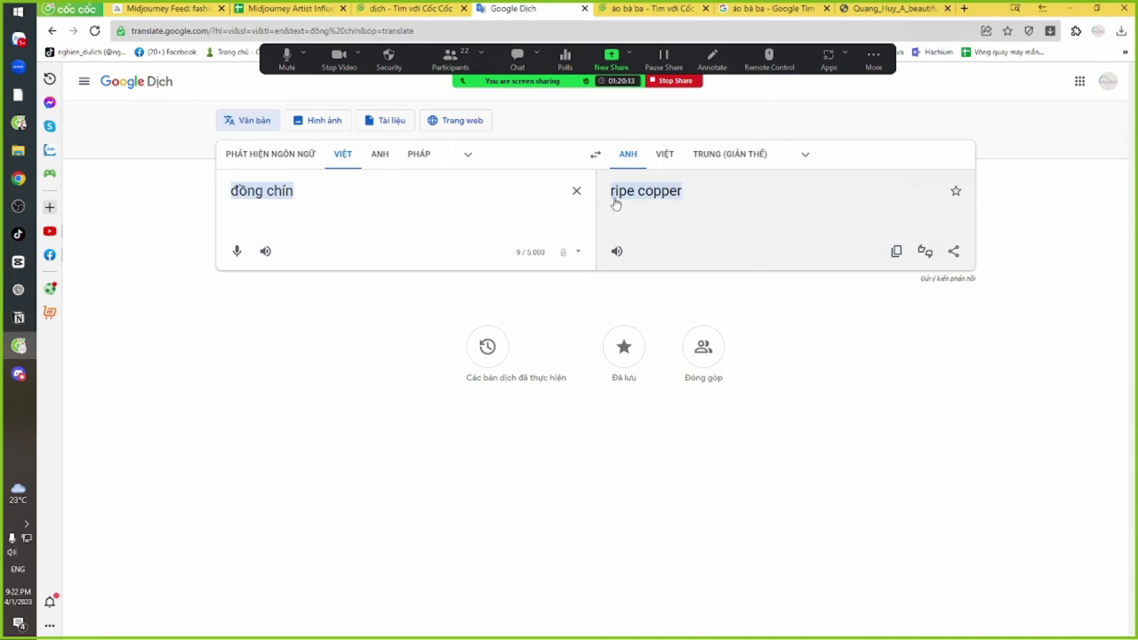
drag(683, 191, 610, 199)
key(ctrl+c)
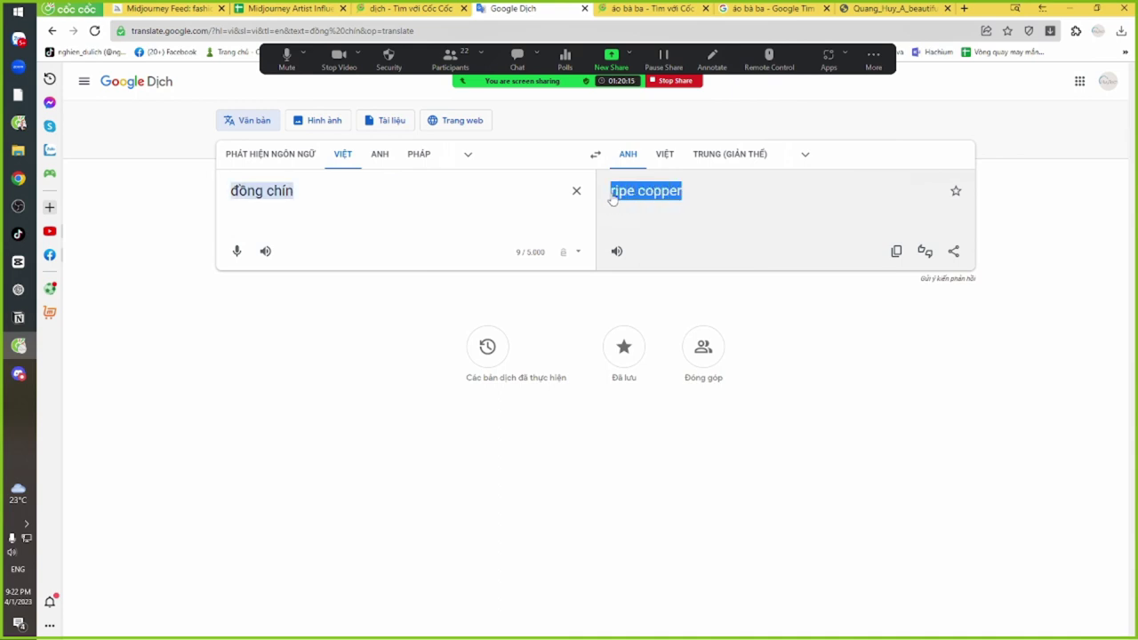
Add 'ripe copper background,' after 'photoristic,' in the Ba Ba shirt prompt and submit it
key(alt+Tab)
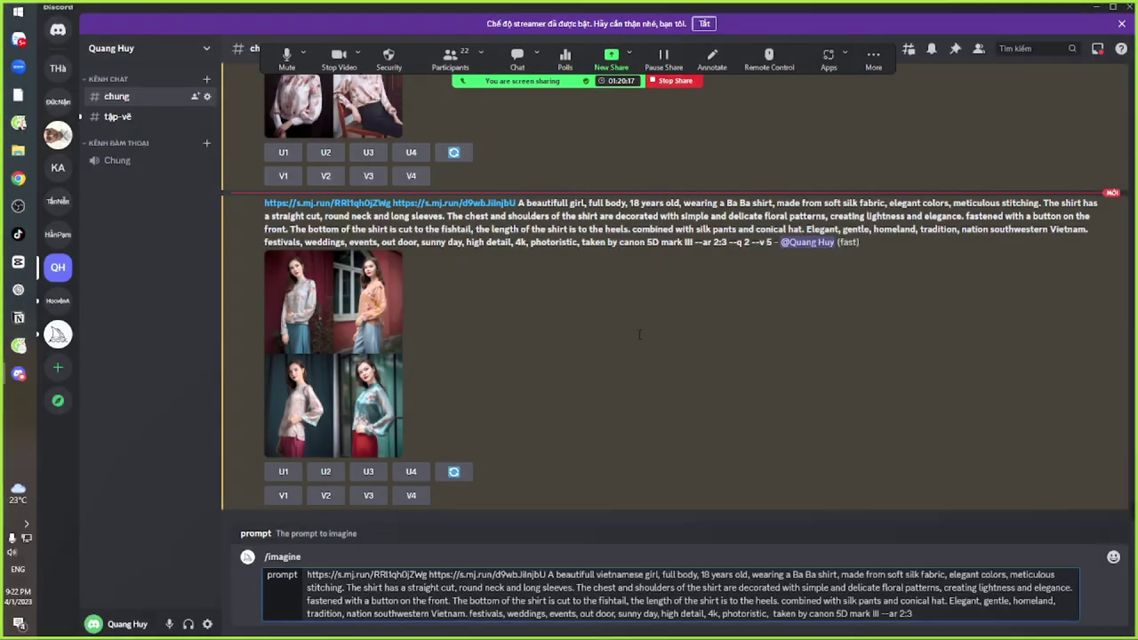
key(ctrl+v)
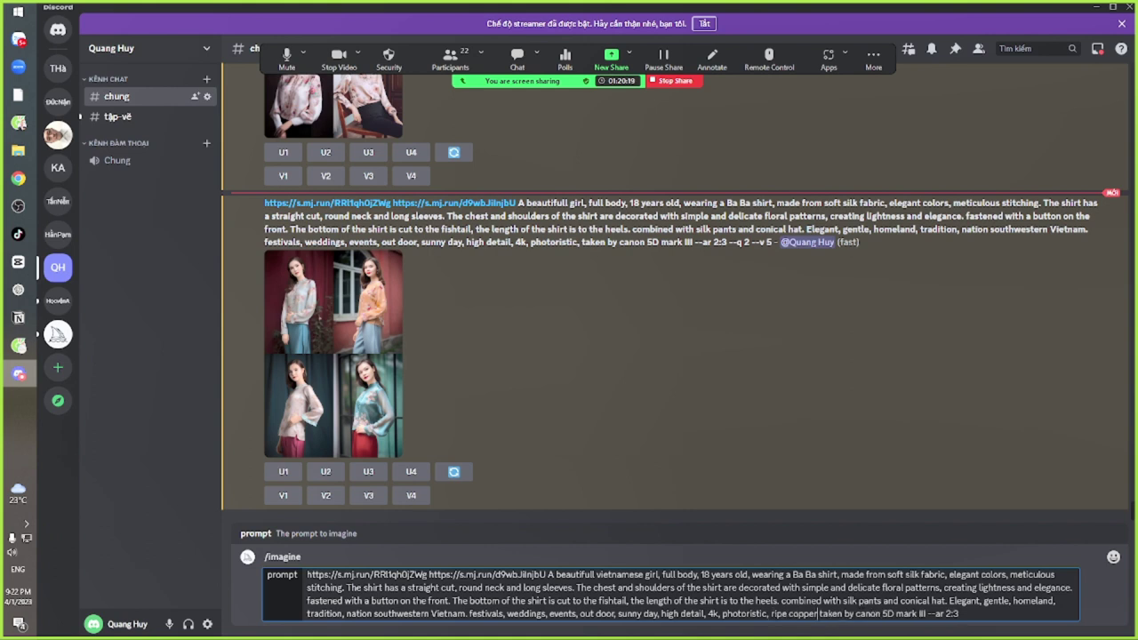
text(back )
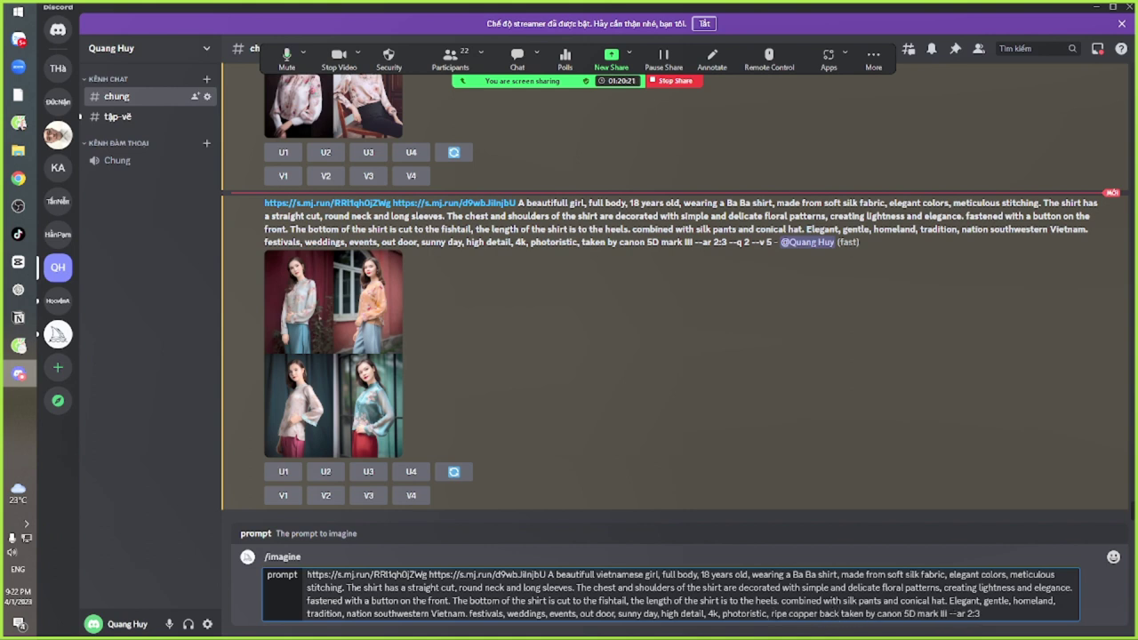
text(ground,)
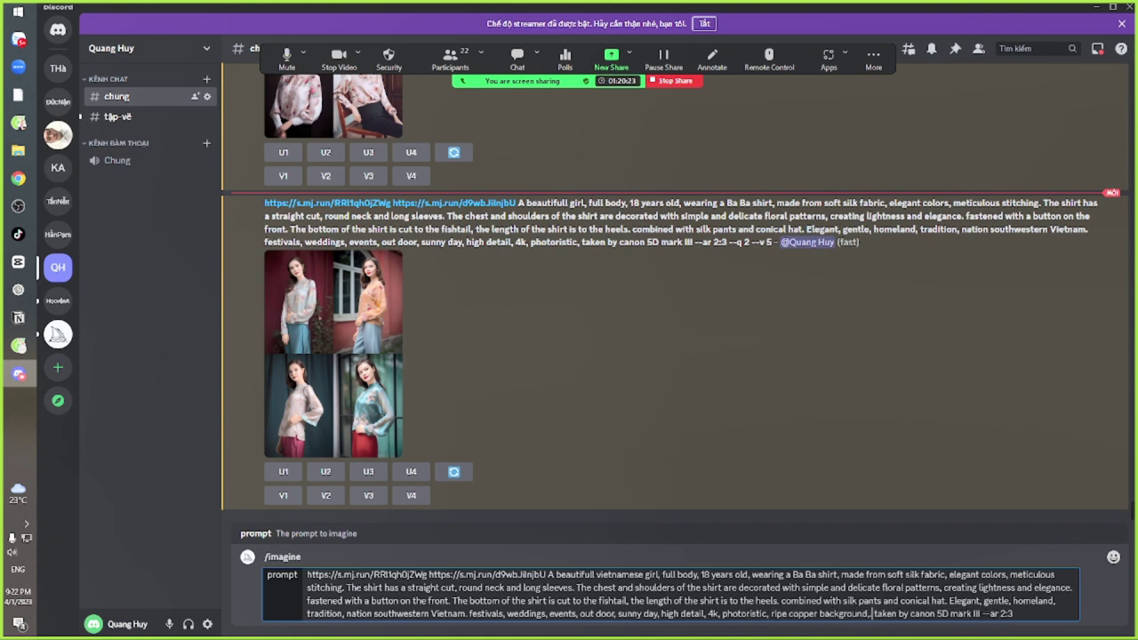
key(Delete)
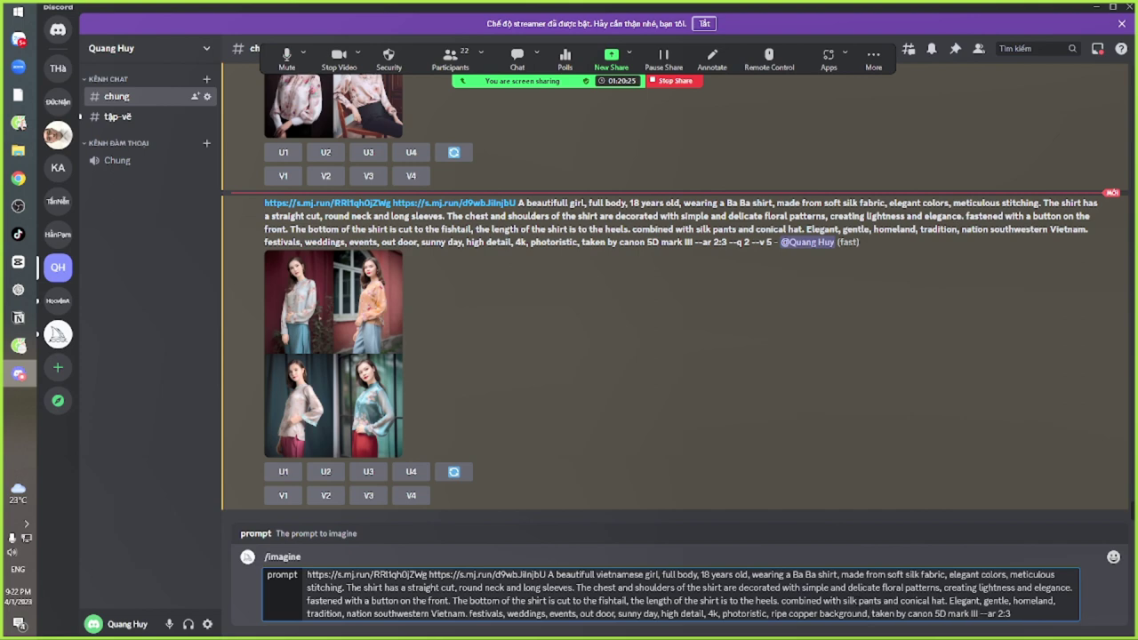
key(Return)
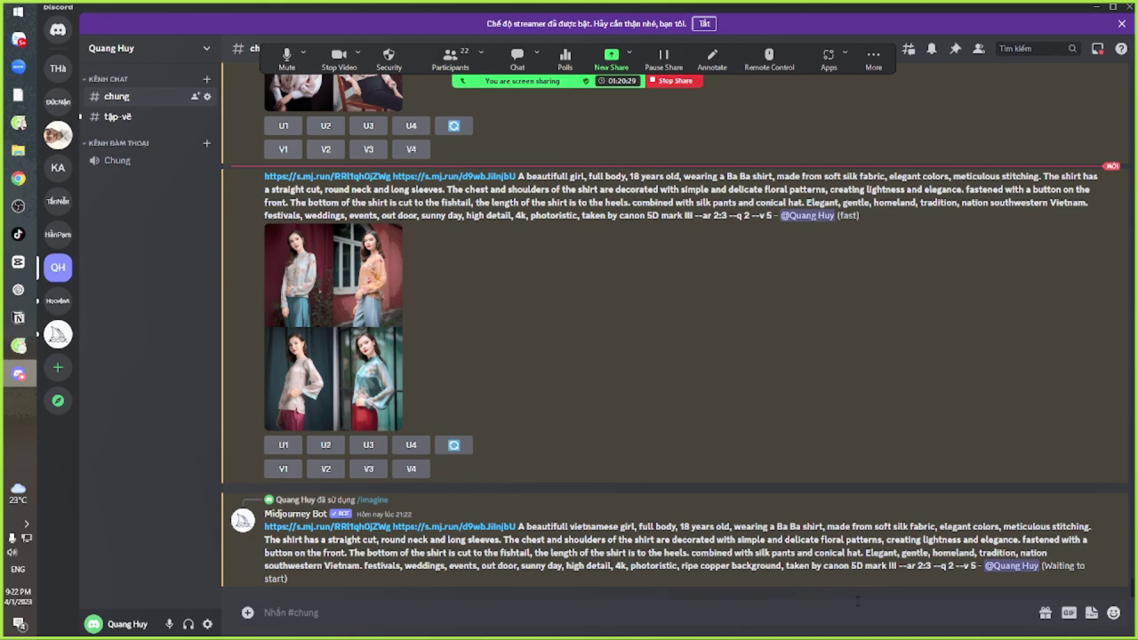
key(alt+Tab)
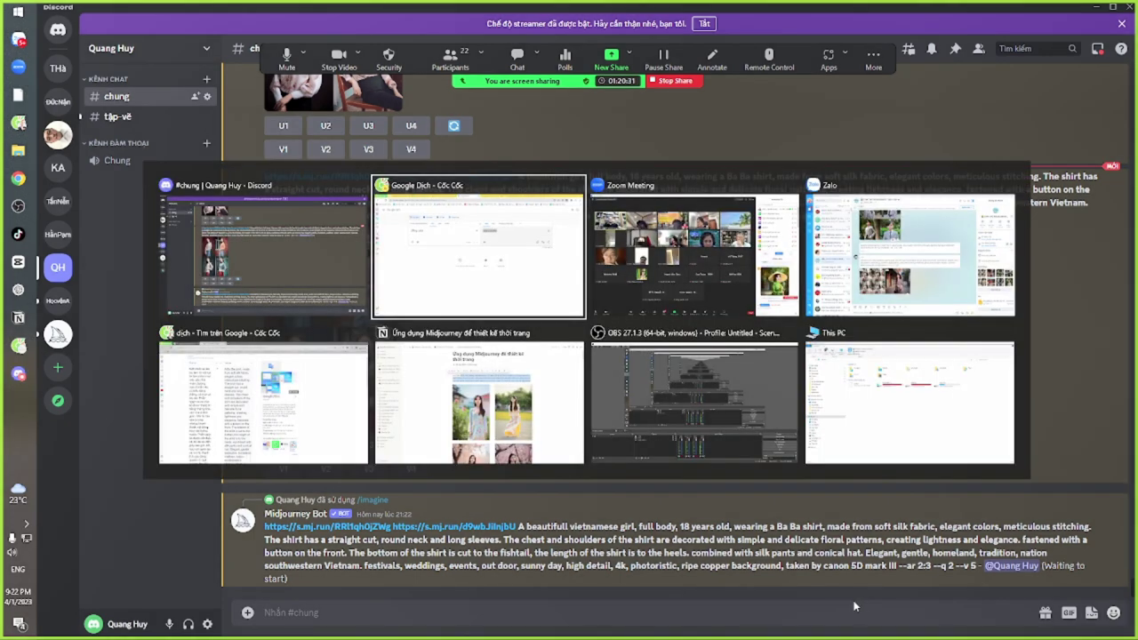
In the Zalo group chat, view the street-outfit photo grid full-screen and zoom around it
key(alt+Tab)
key(alt+Tab)
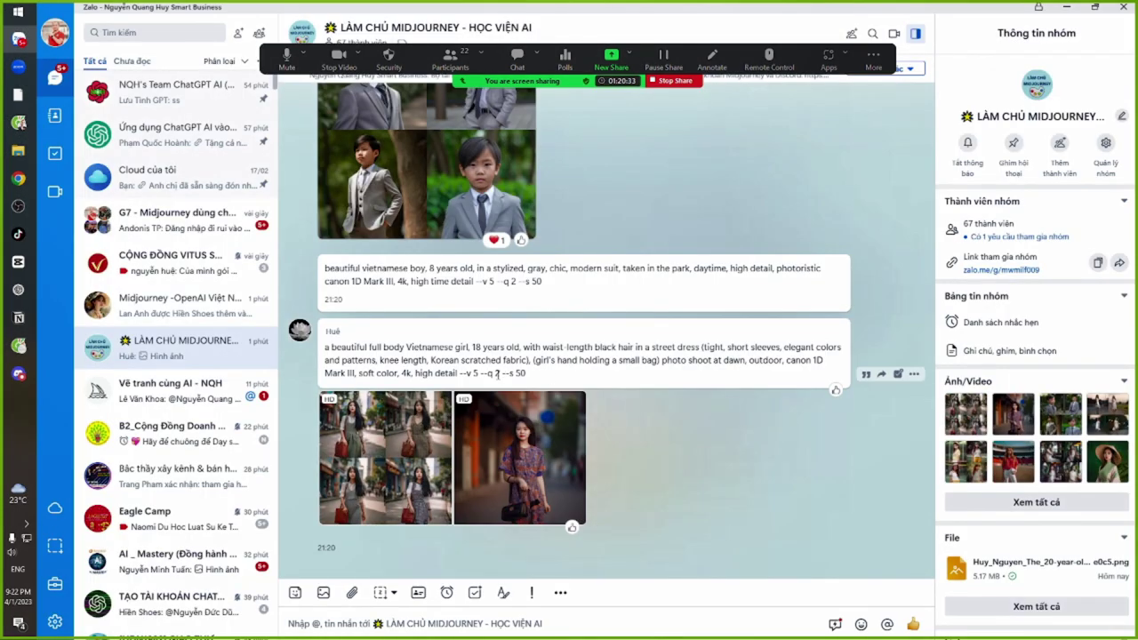
drag(401, 358, 386, 437)
click(386, 437)
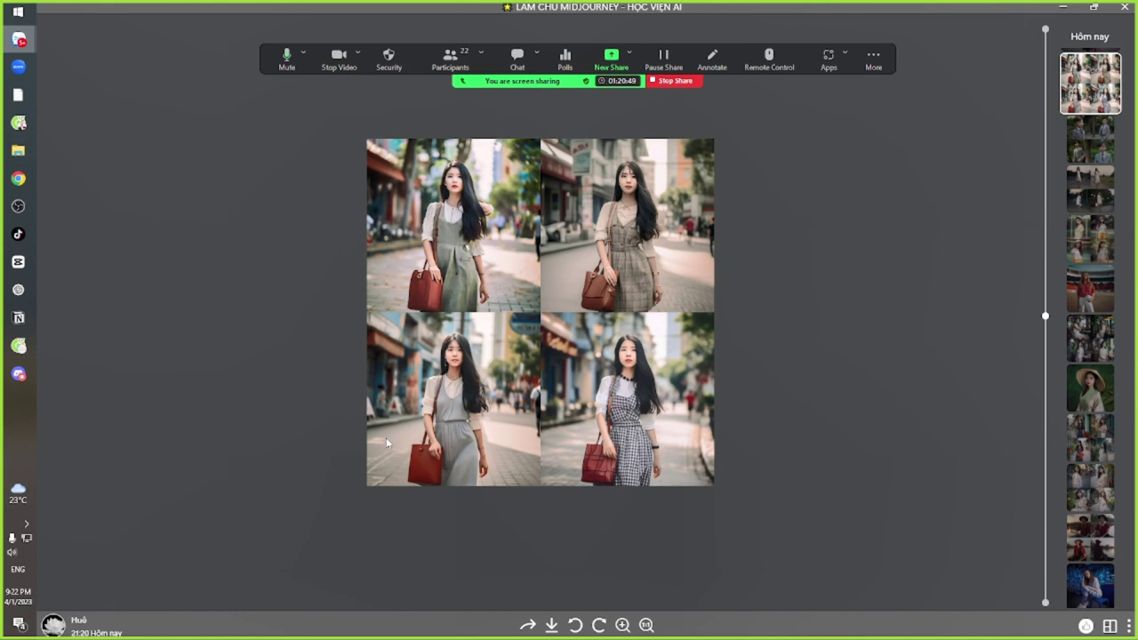
scroll(534, 244, up, 2)
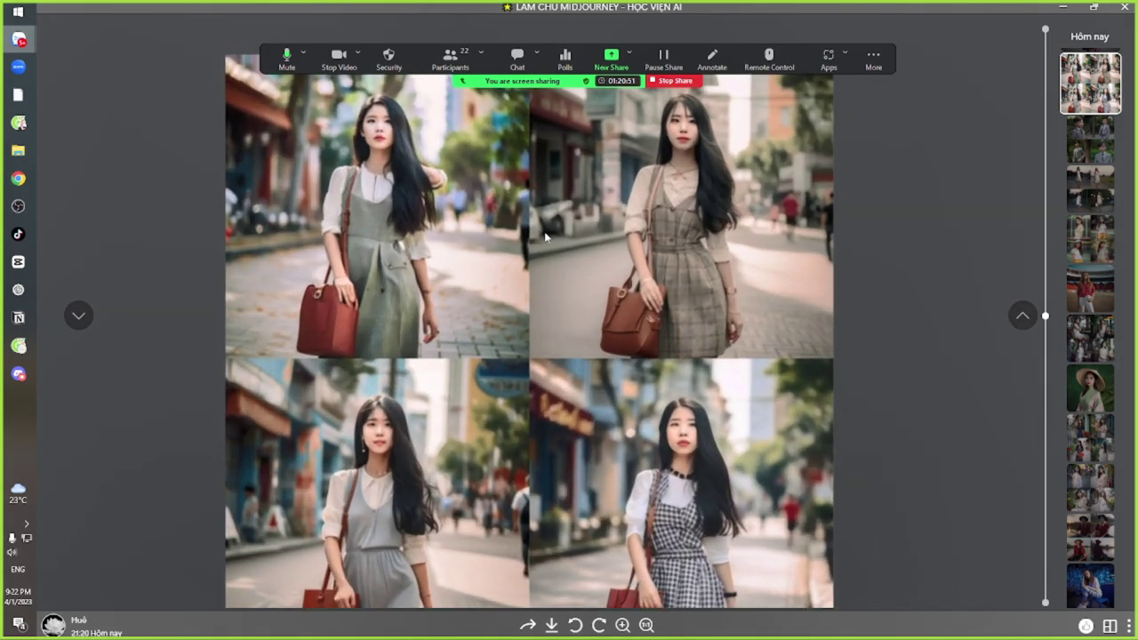
scroll(631, 327, down, 1)
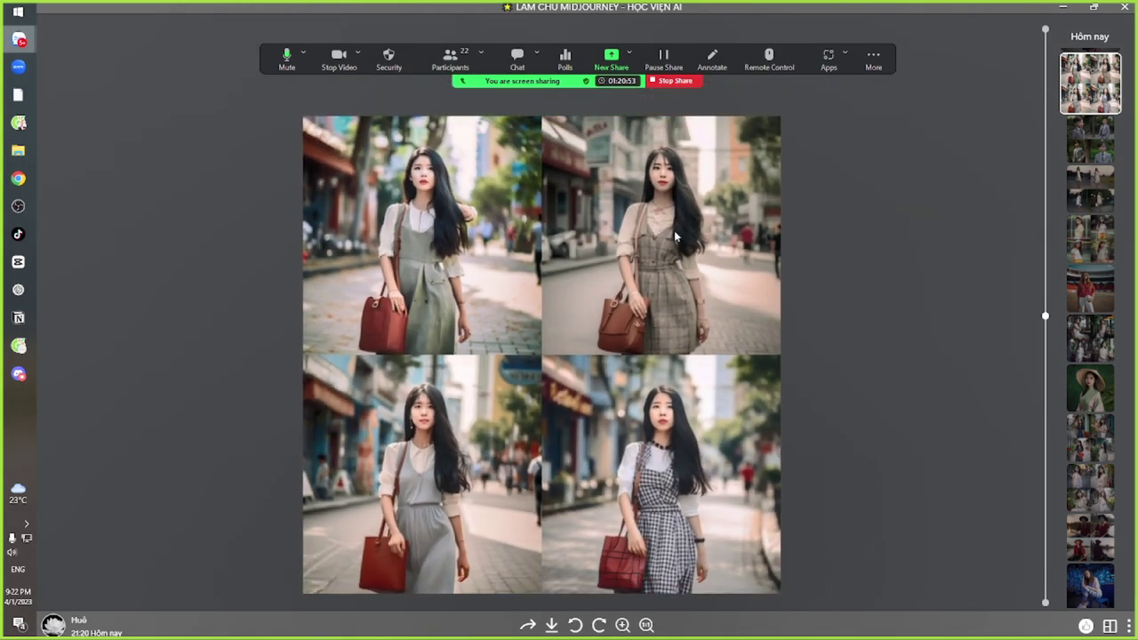
scroll(360, 158, up, 2)
scroll(410, 200, up, 2)
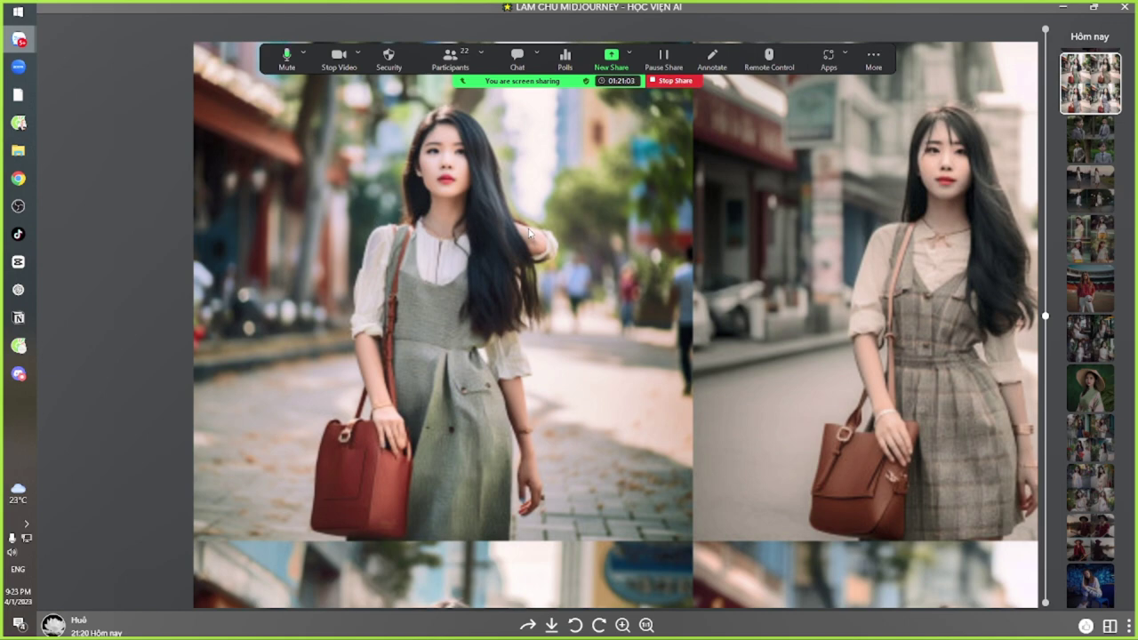
scroll(529, 233, down, 3)
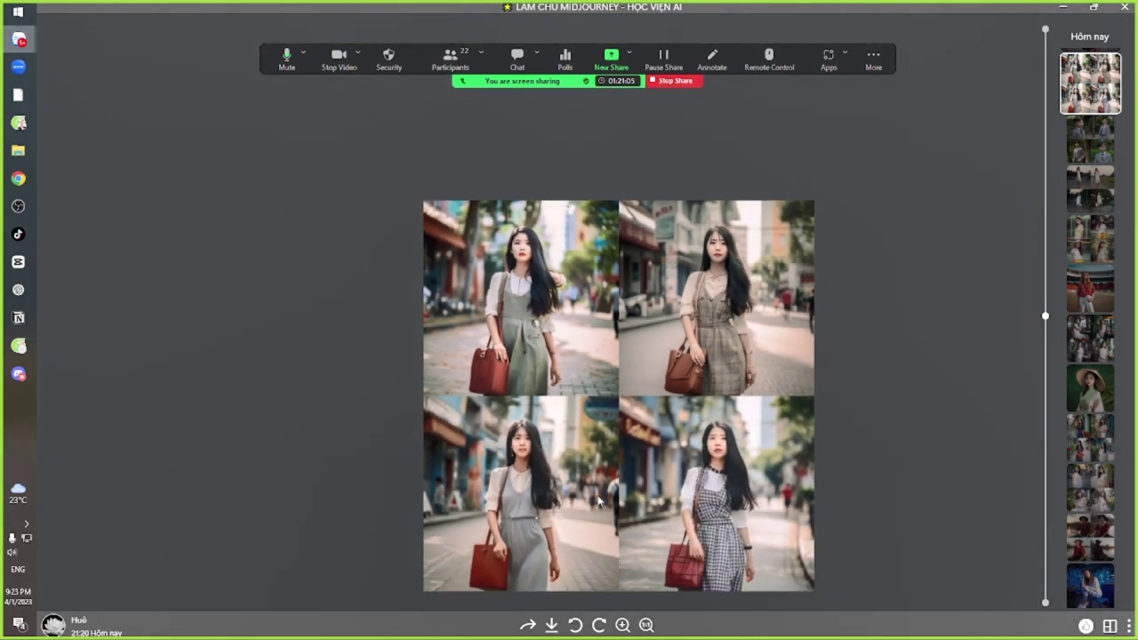
scroll(598, 502, up, 3)
scroll(432, 378, down, 2)
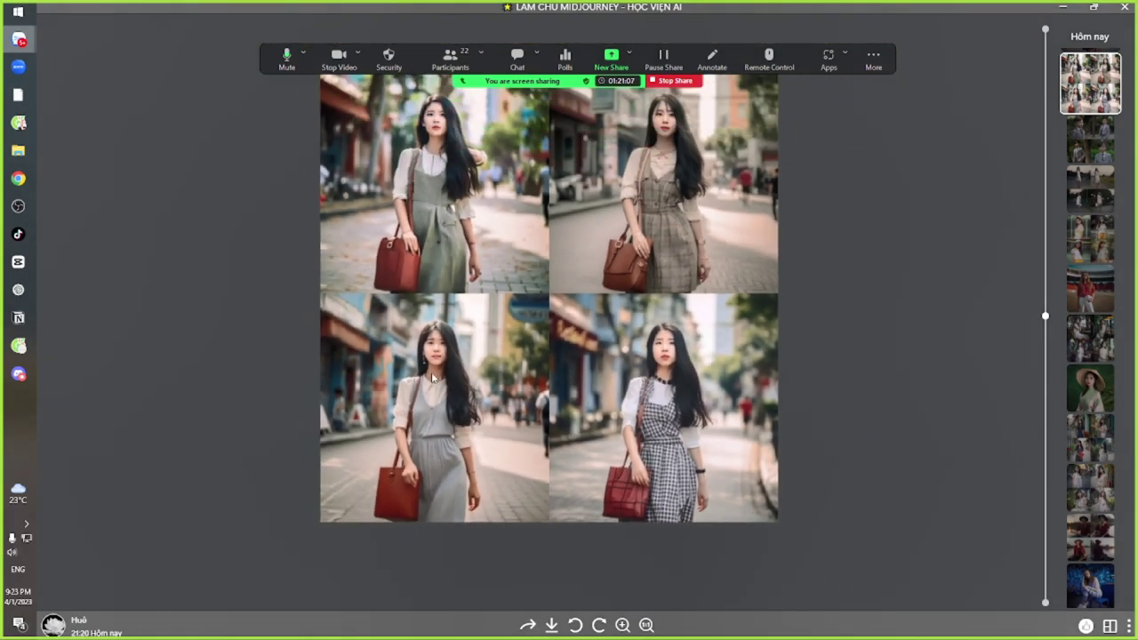
scroll(433, 378, down, 1)
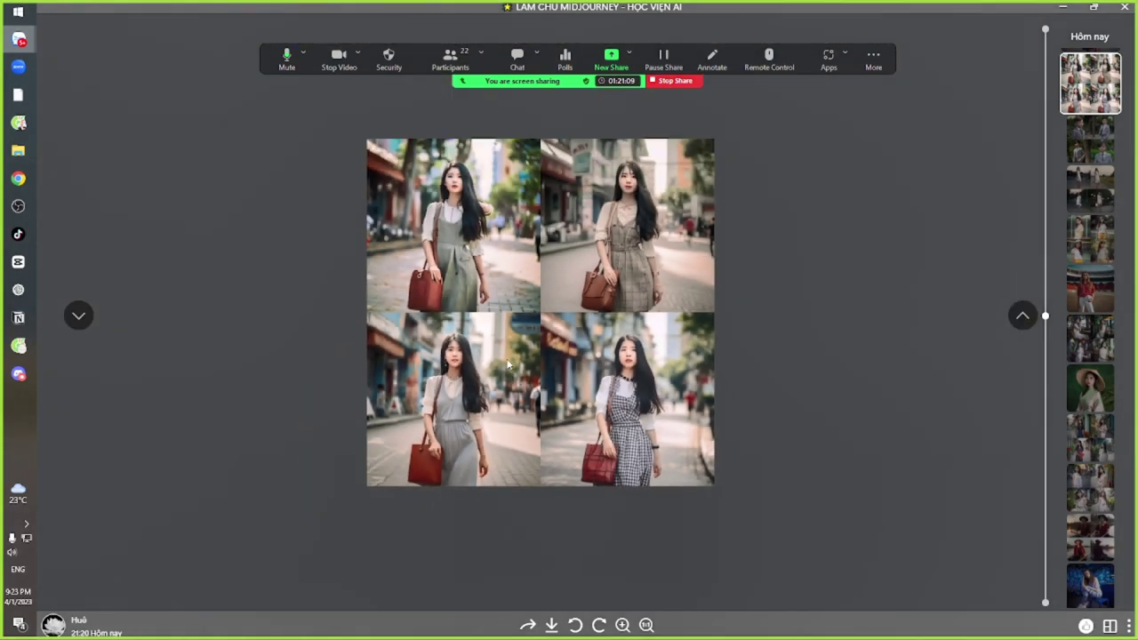
scroll(508, 364, up, 4)
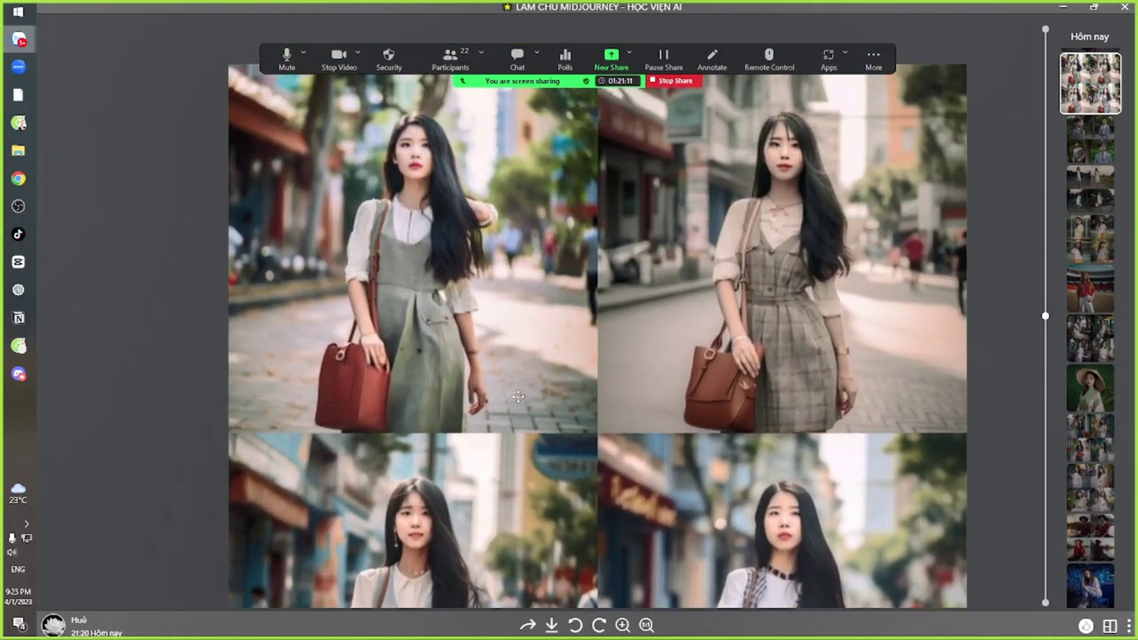
scroll(469, 269, down, 2)
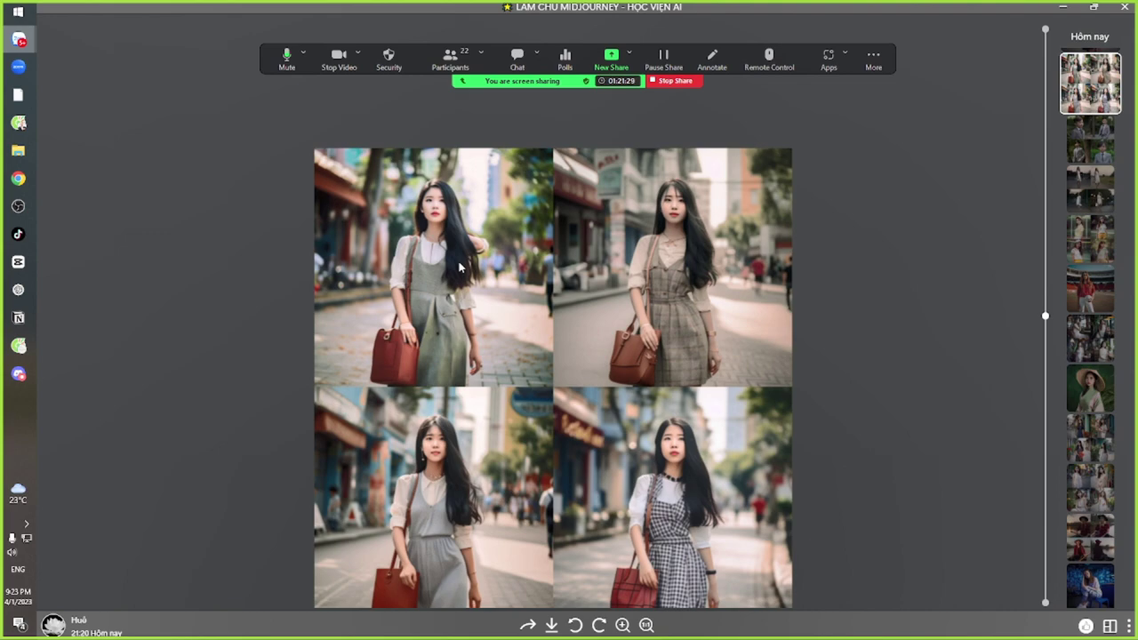
key(Escape)
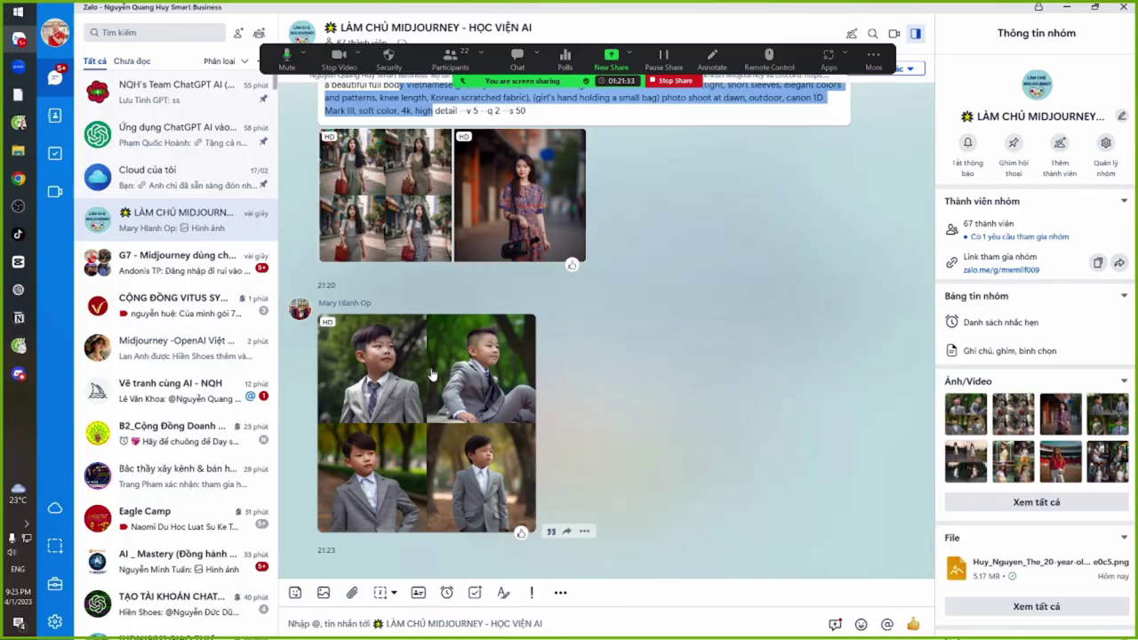
Look over the four-boy photo grid full-screen
click(432, 375)
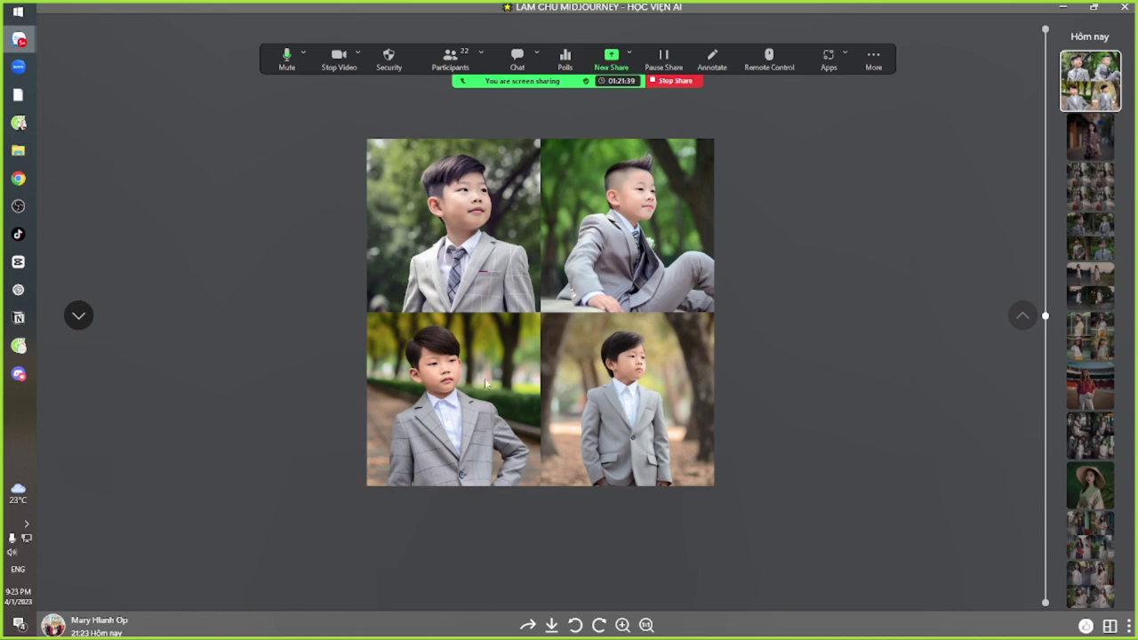
scroll(594, 253, up, 3)
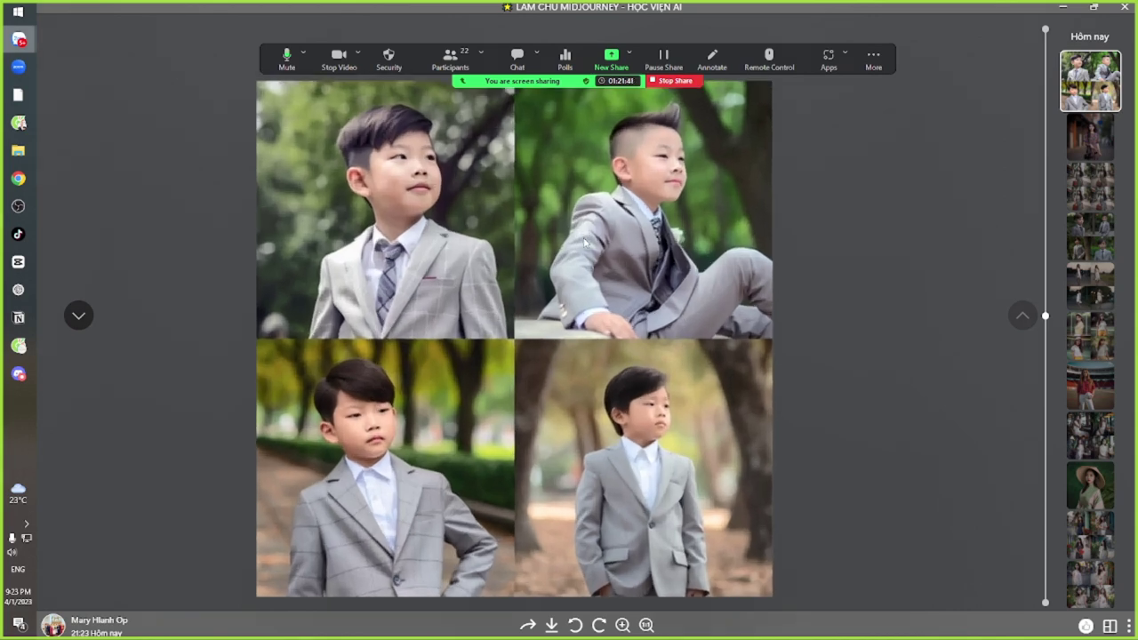
scroll(588, 284, down, 3)
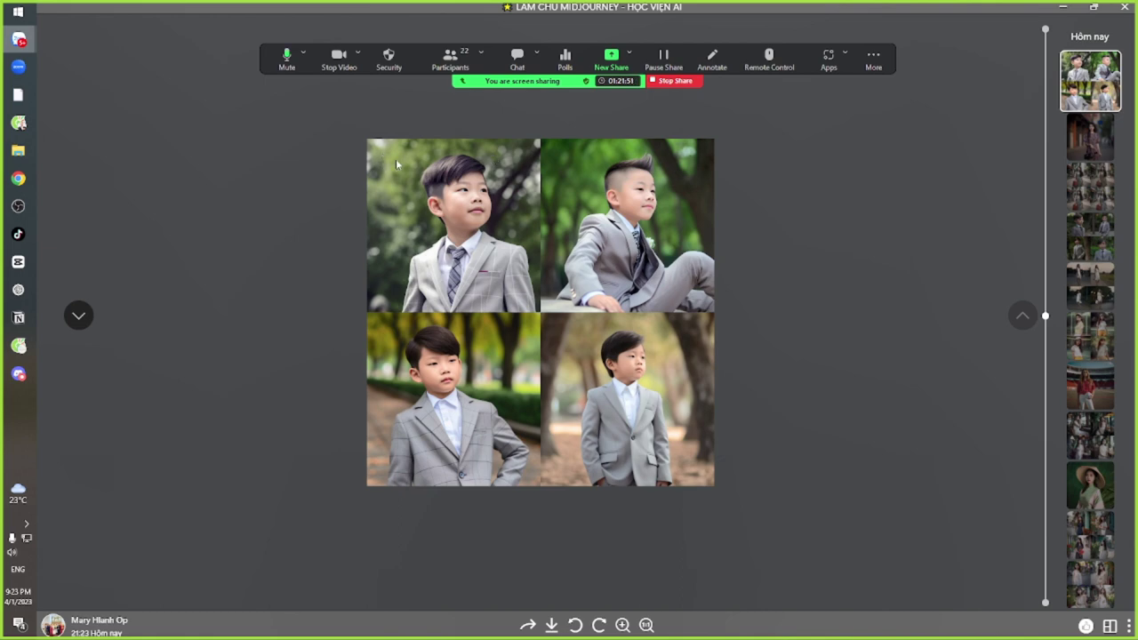
key(Escape)
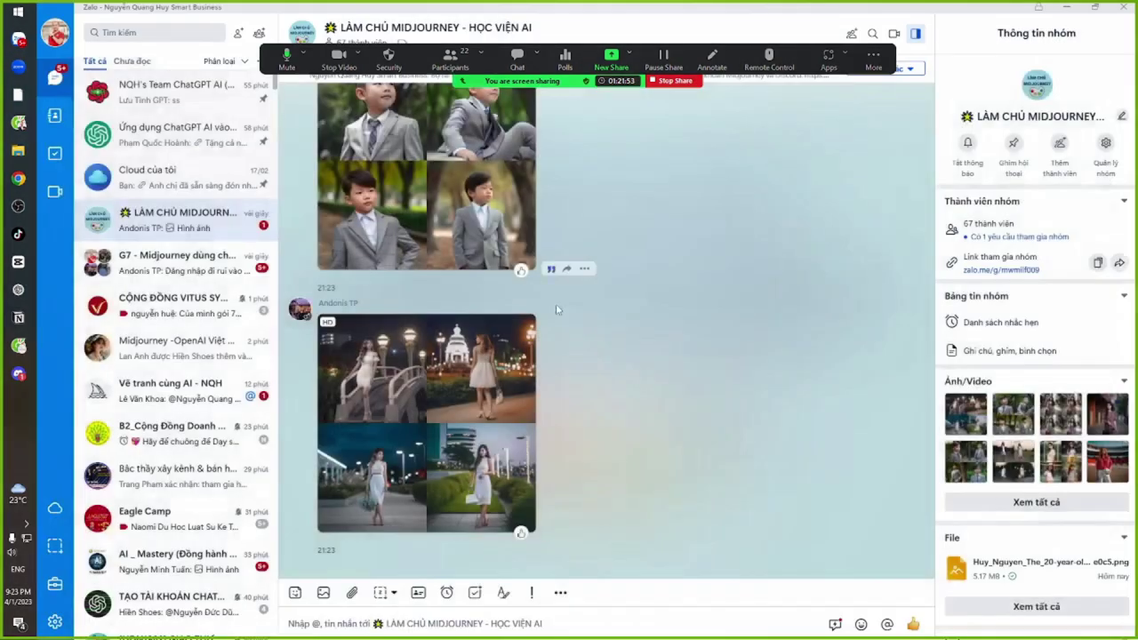
Examine the night-dress photo grid full-screen, then return to Discord
scroll(427, 382, up, 3)
scroll(426, 382, down, 2)
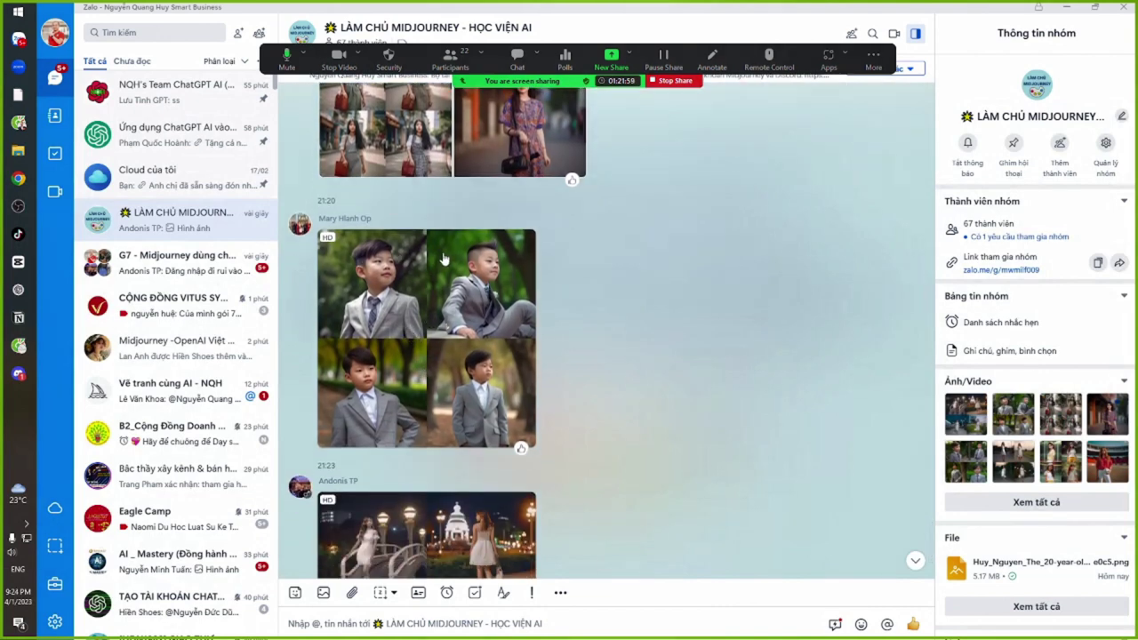
scroll(646, 337, down, 3)
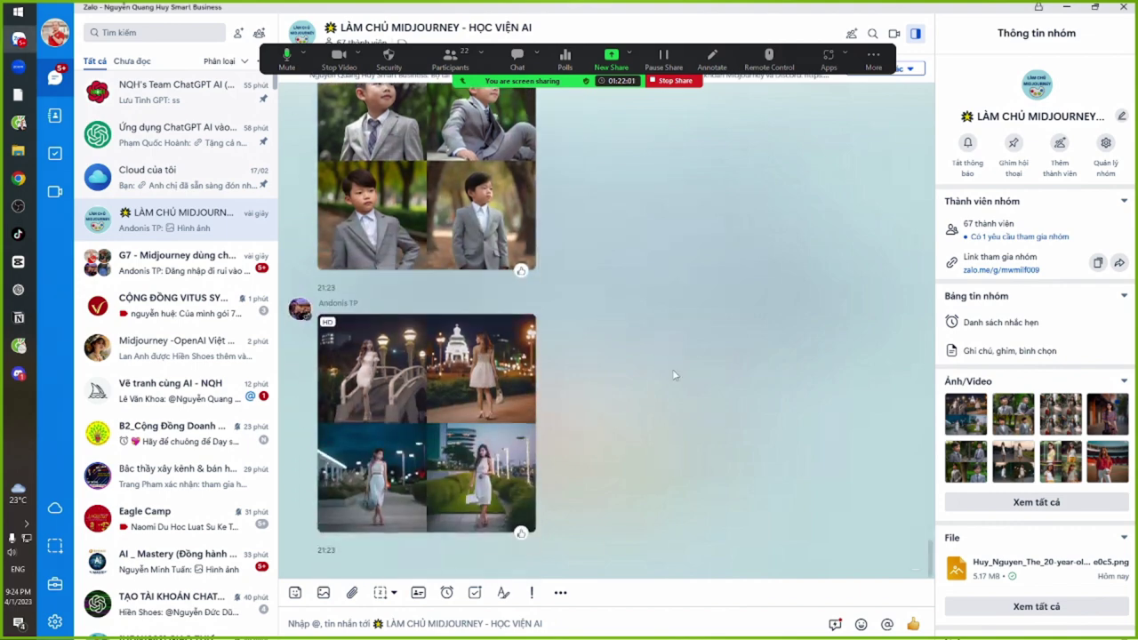
click(464, 367)
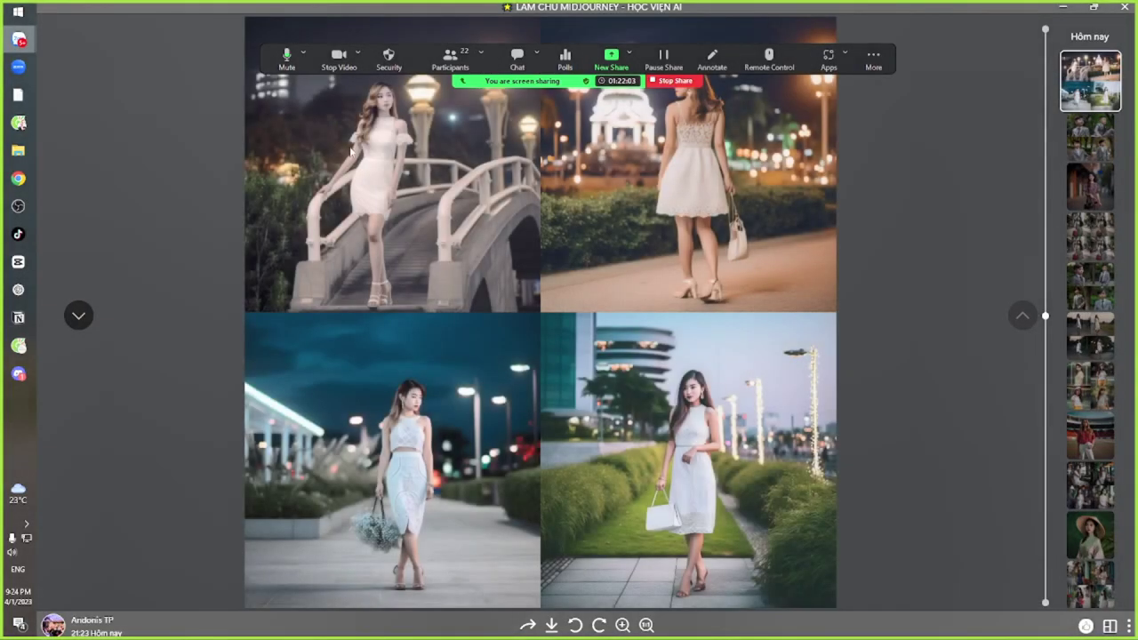
scroll(497, 303, up, 5)
scroll(316, 340, down, 5)
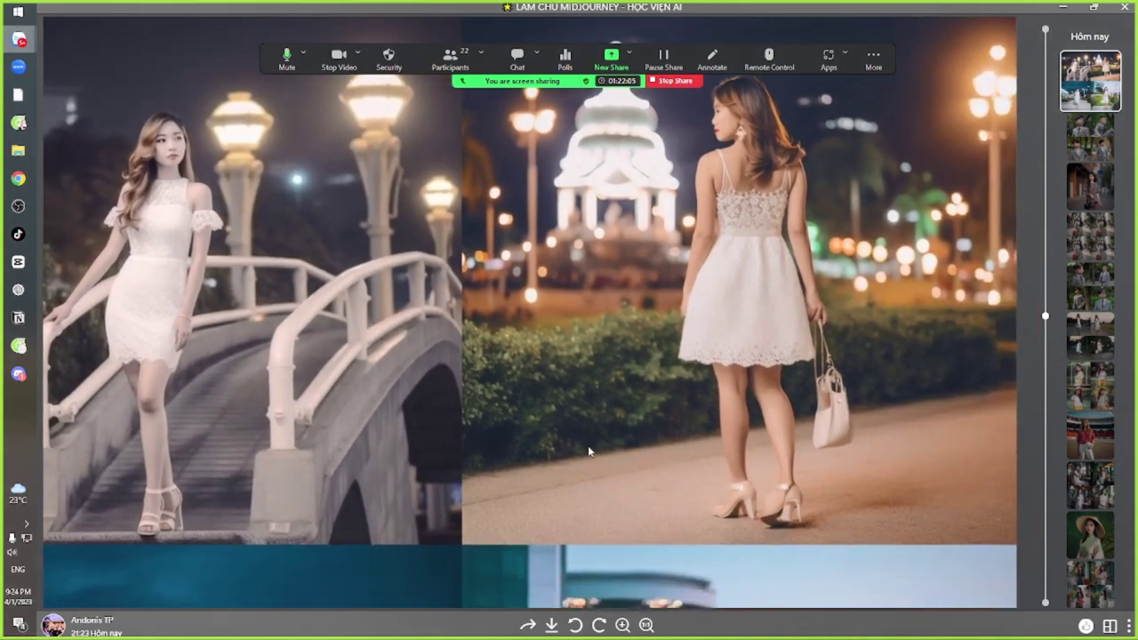
scroll(411, 320, down, 1)
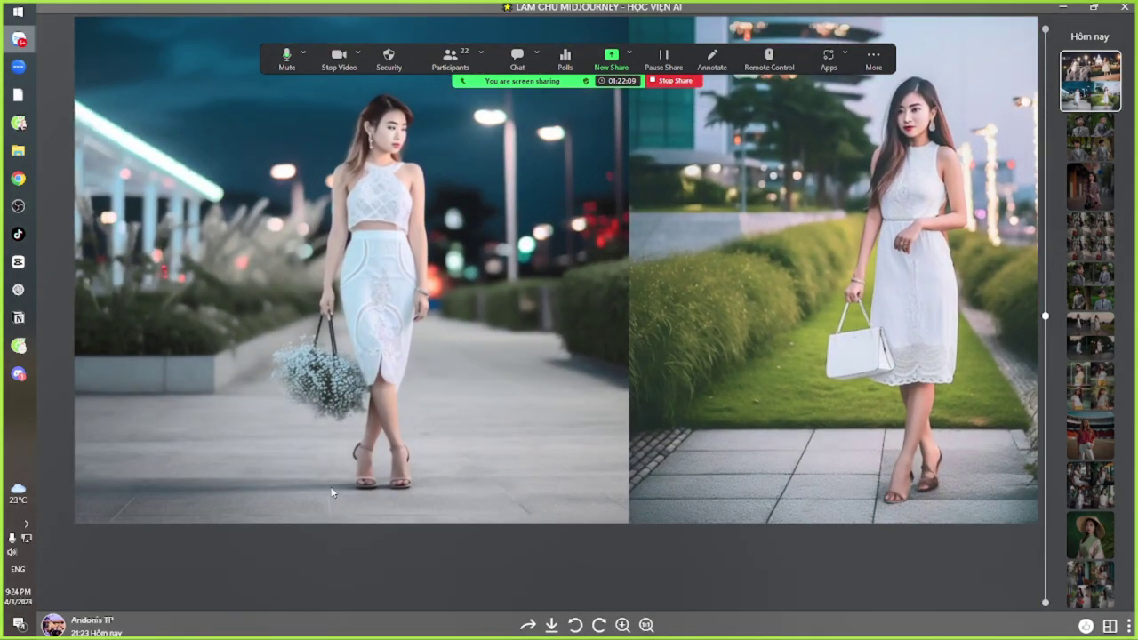
scroll(359, 476, down, 3)
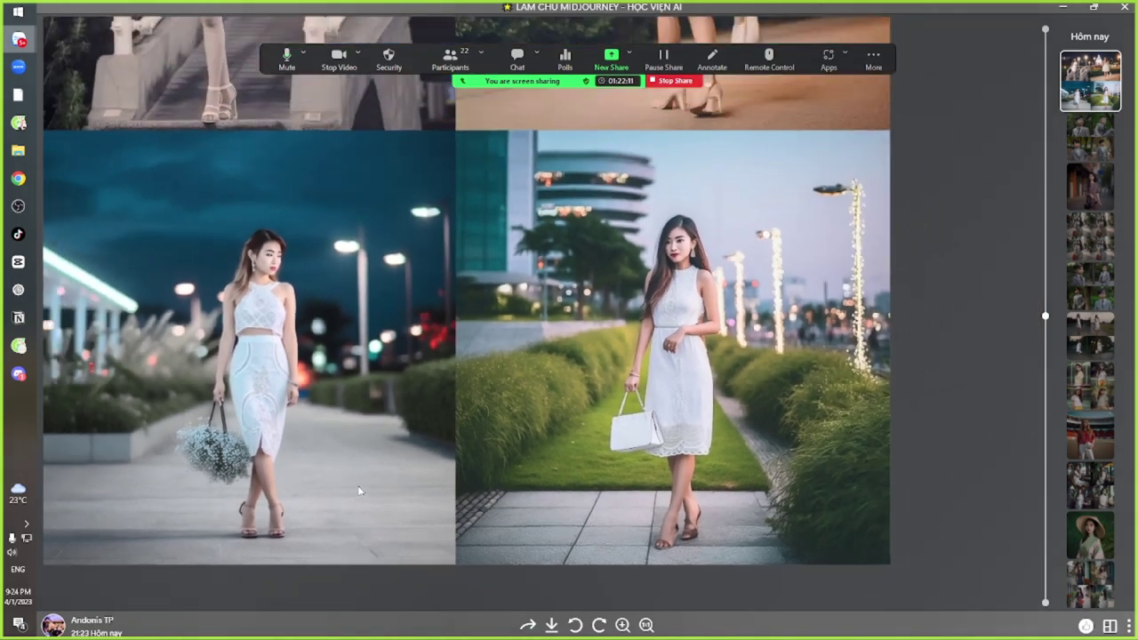
scroll(368, 348, down, 4)
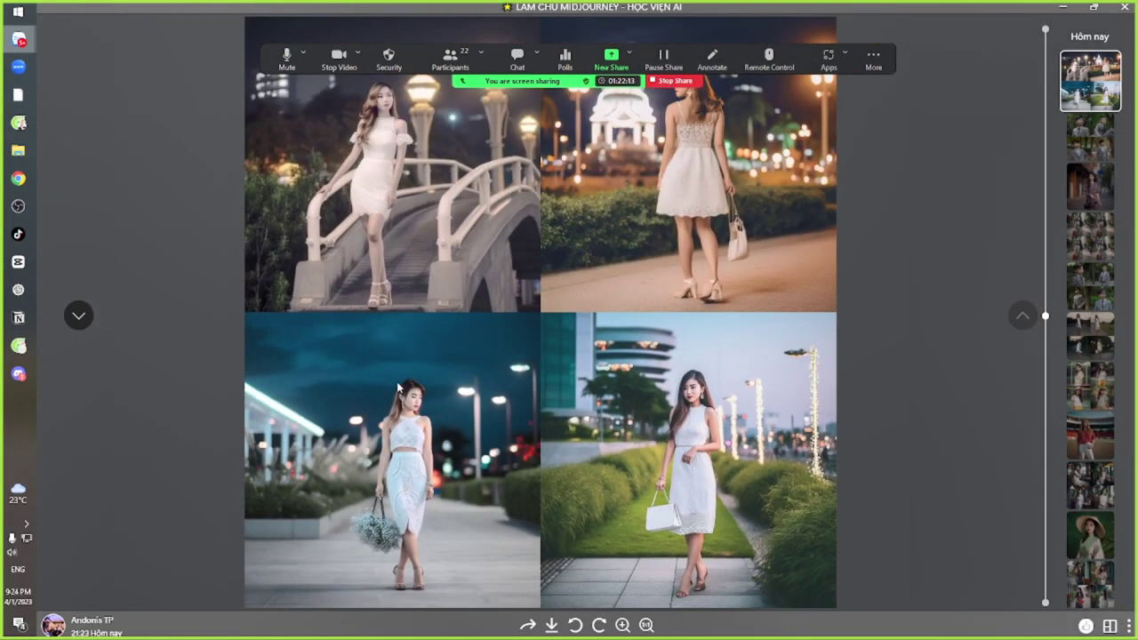
key(Escape)
key(alt+Tab)
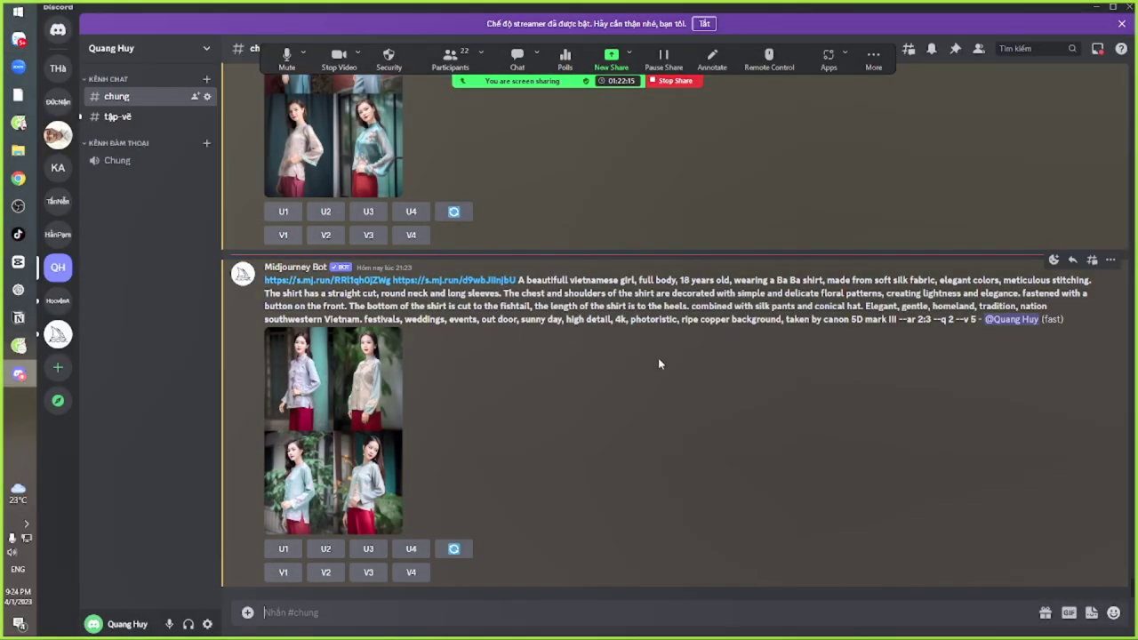
Enlarge the 'ripe copper background' grid and open it with 'Mở trong Trình Duyệt'
click(313, 405)
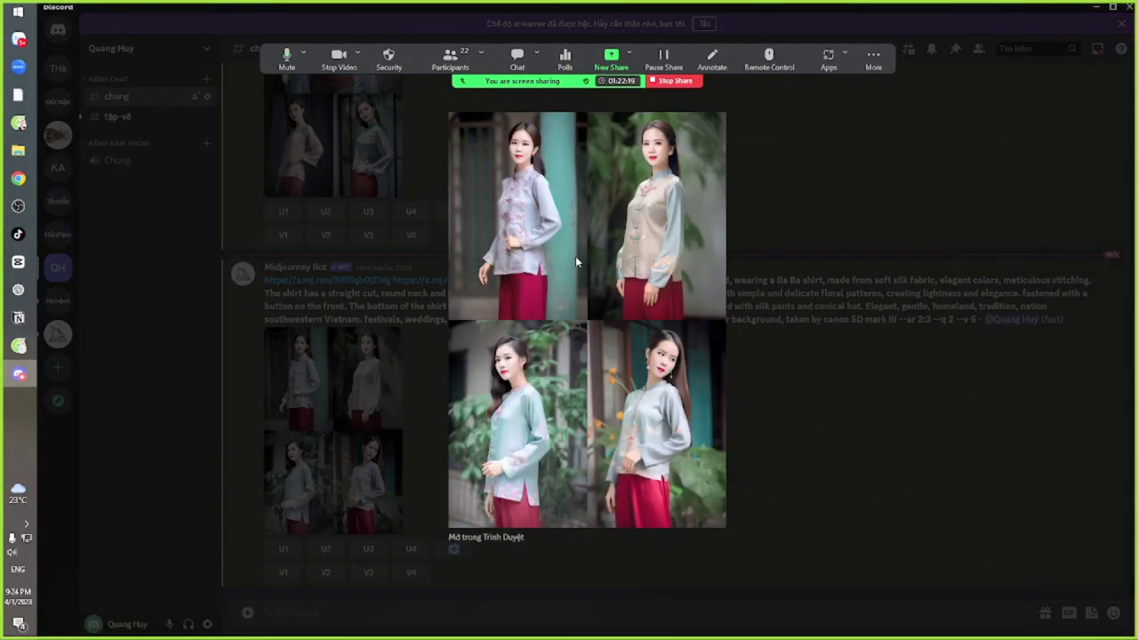
click(512, 538)
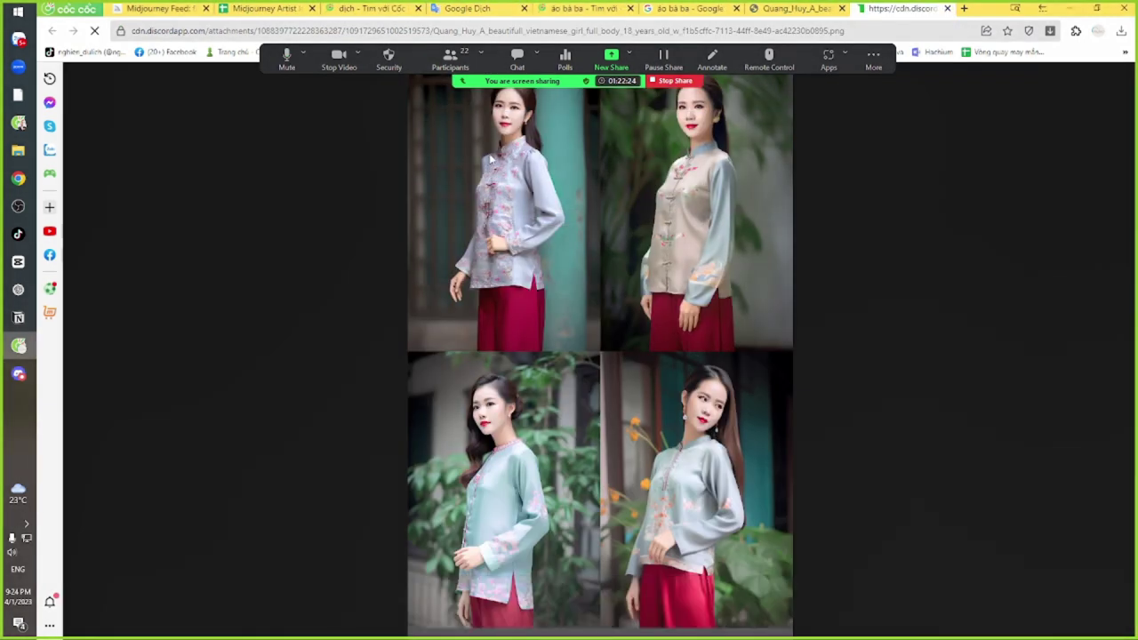
View the 'ripe copper background' PNG at 100%, scroll through the four portraits, then fit it
click(490, 158)
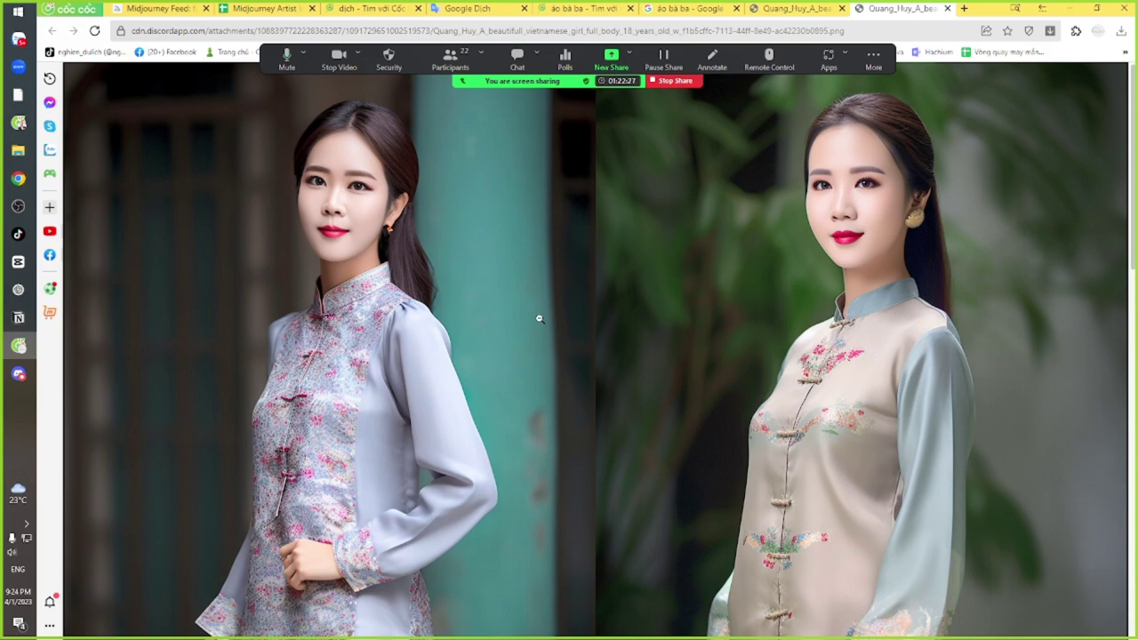
scroll(557, 333, down, 2)
scroll(556, 333, up, 1)
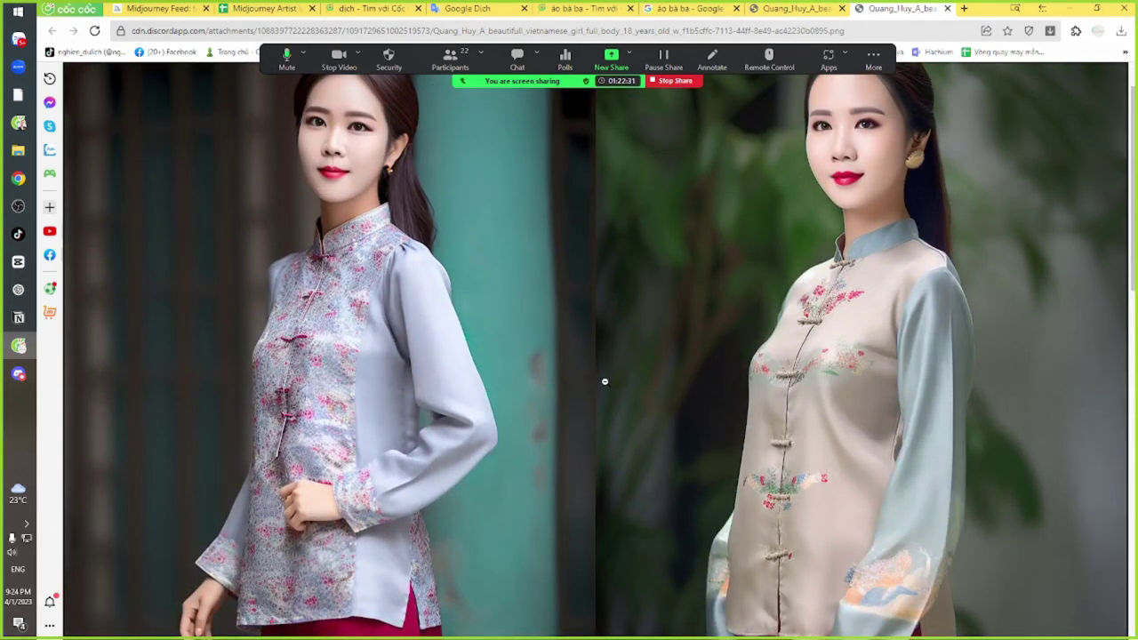
scroll(598, 394, down, 2)
scroll(595, 396, up, 2)
scroll(595, 396, up, 1)
scroll(595, 397, down, 2)
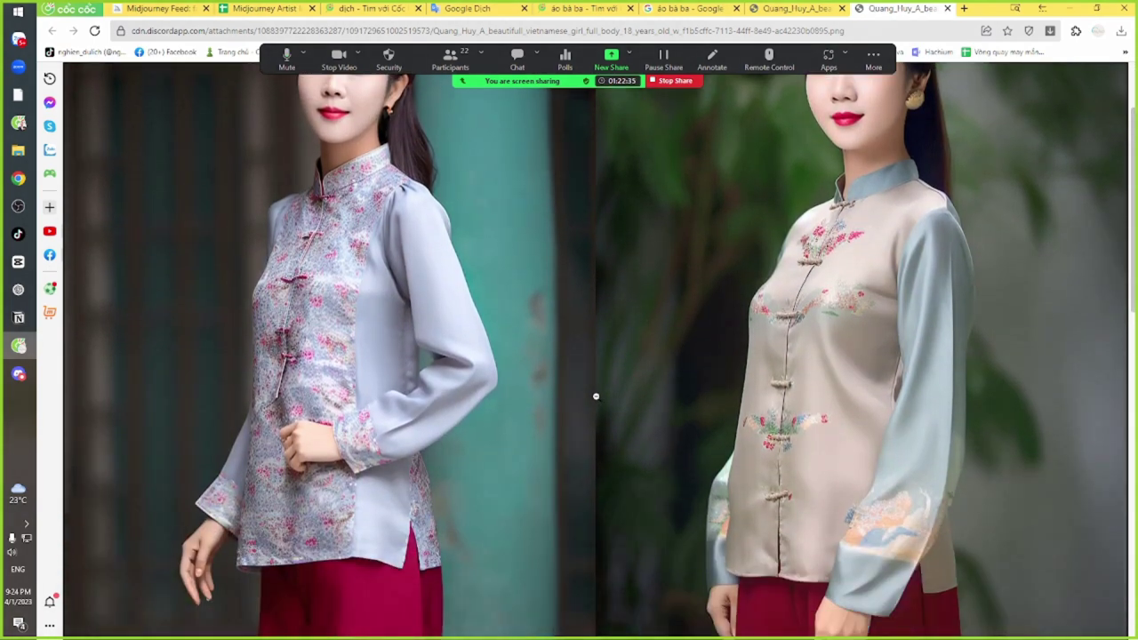
scroll(596, 397, up, 2)
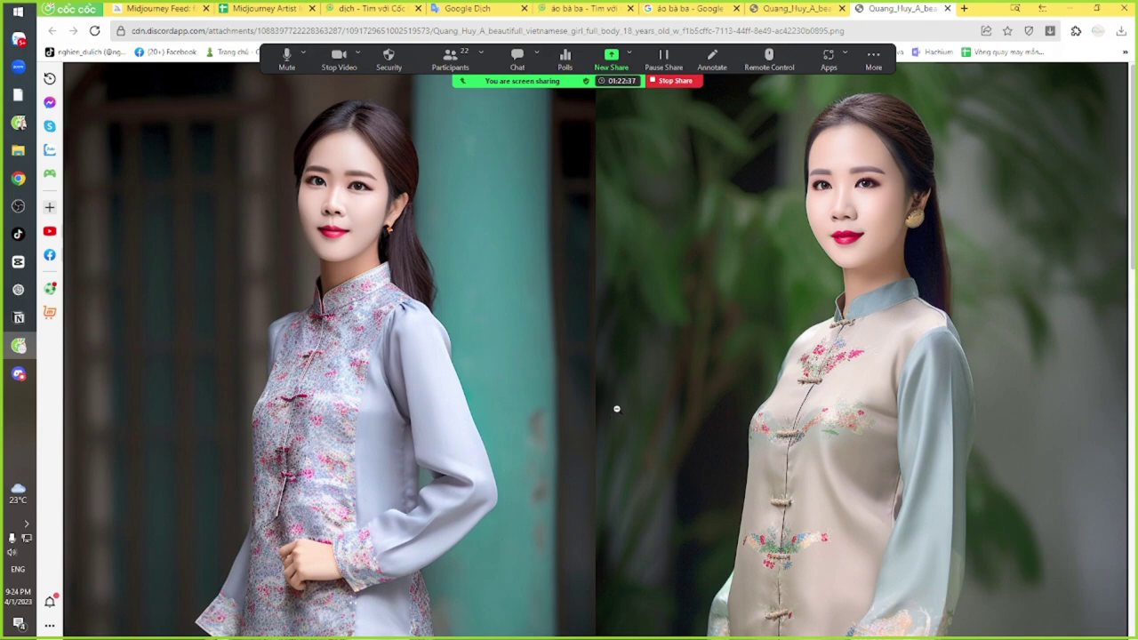
scroll(615, 408, down, 5)
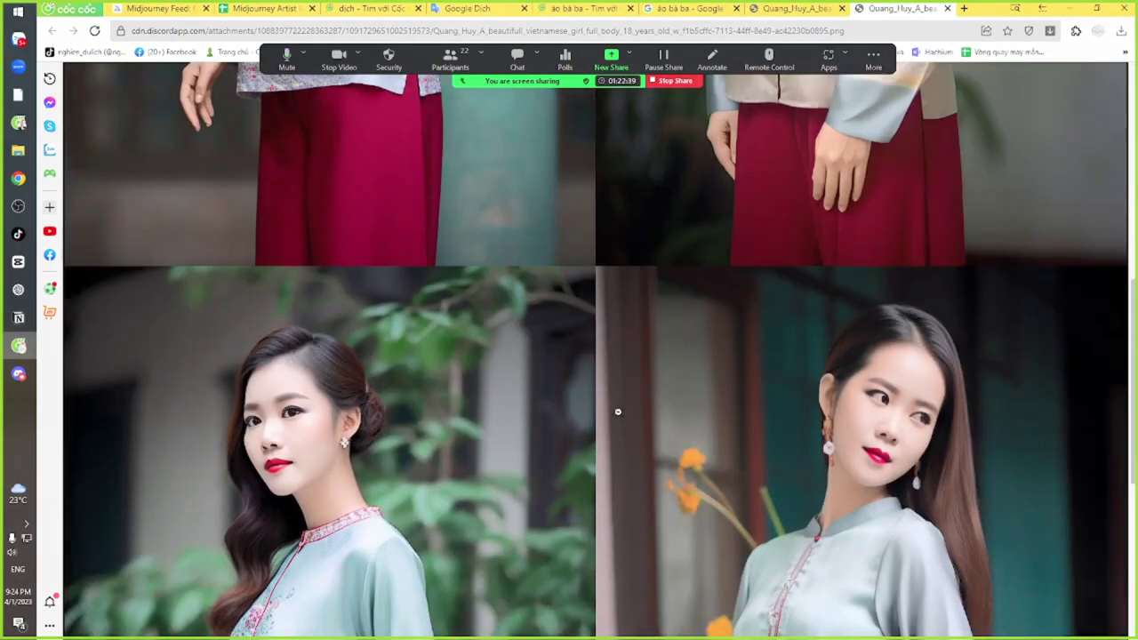
scroll(617, 411, up, 2)
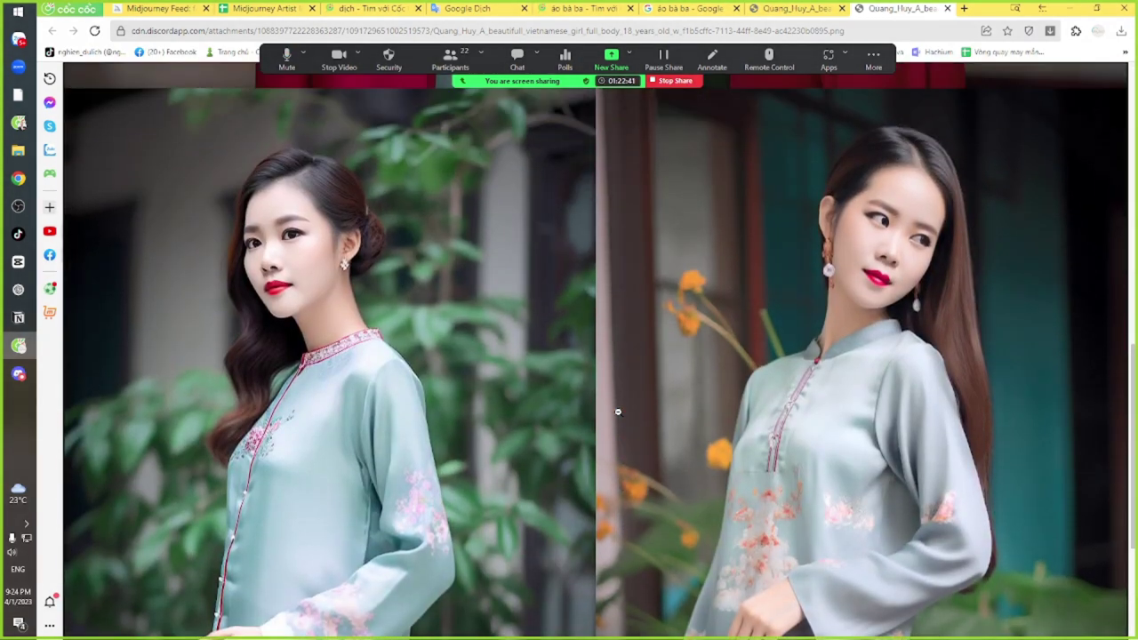
scroll(618, 411, down, 3)
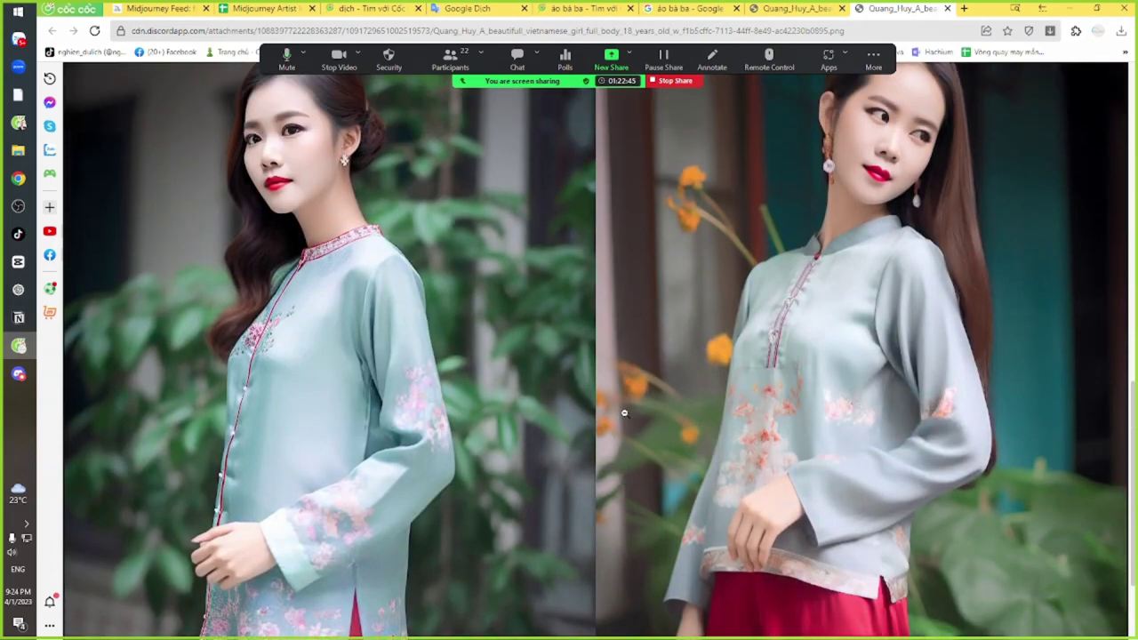
scroll(620, 411, up, 3)
scroll(625, 416, down, 3)
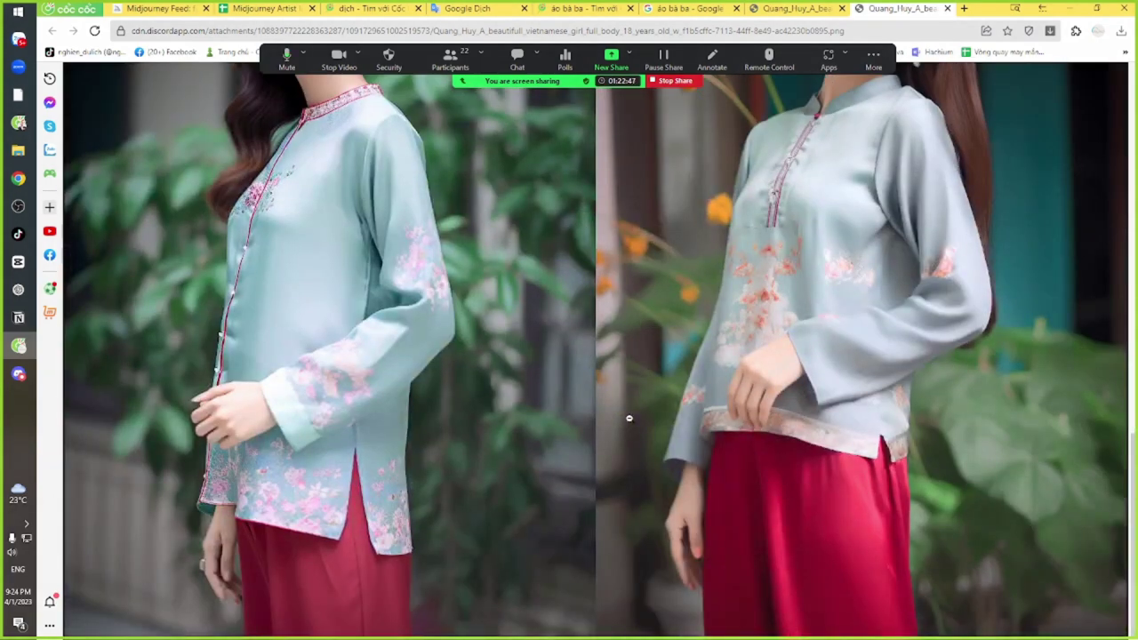
scroll(630, 421, up, 1)
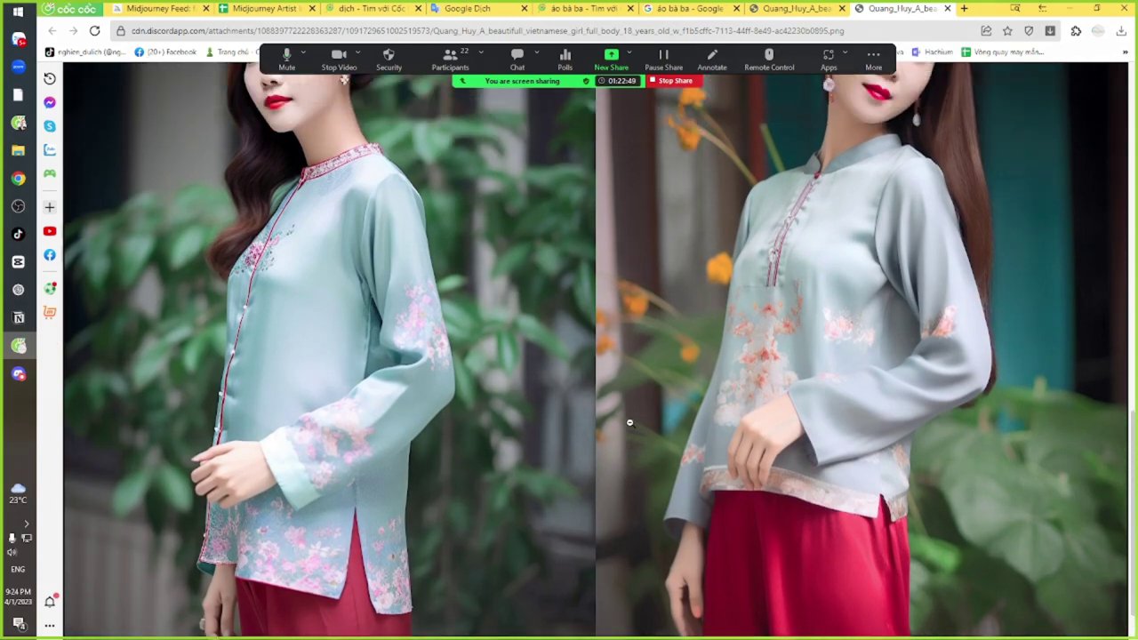
scroll(626, 424, up, 2)
scroll(622, 427, down, 12)
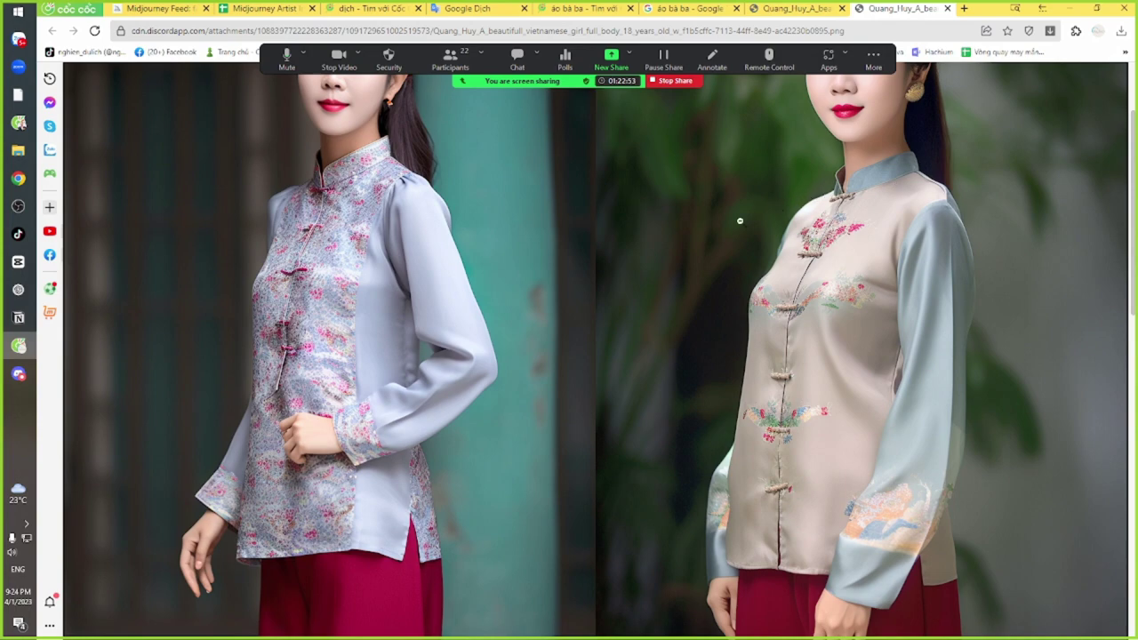
scroll(682, 343, down, 8)
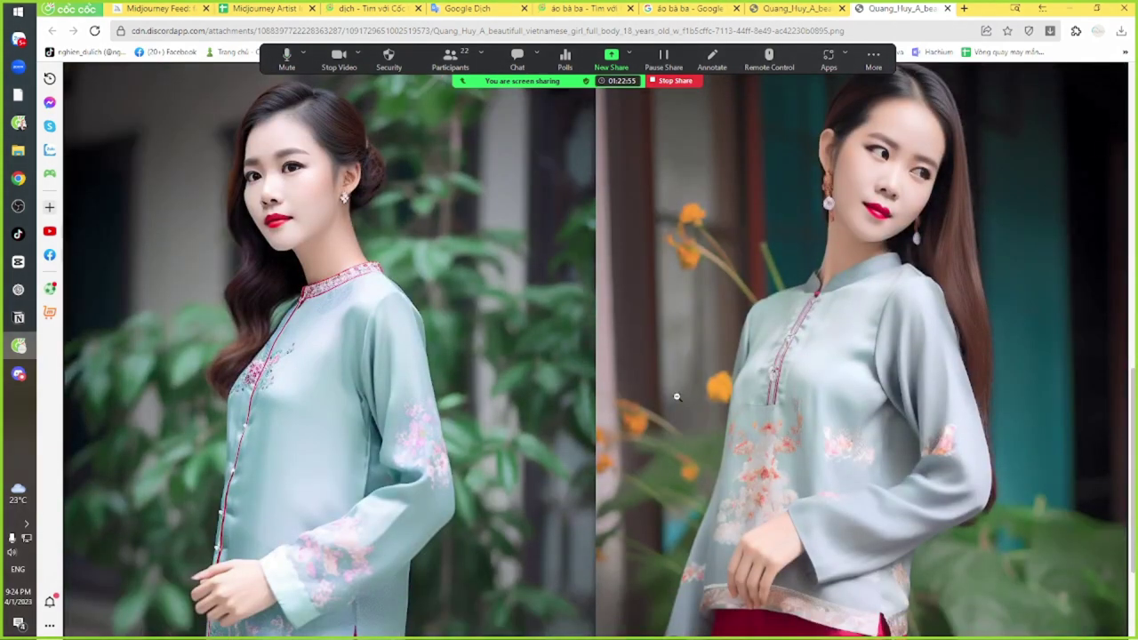
click(528, 333)
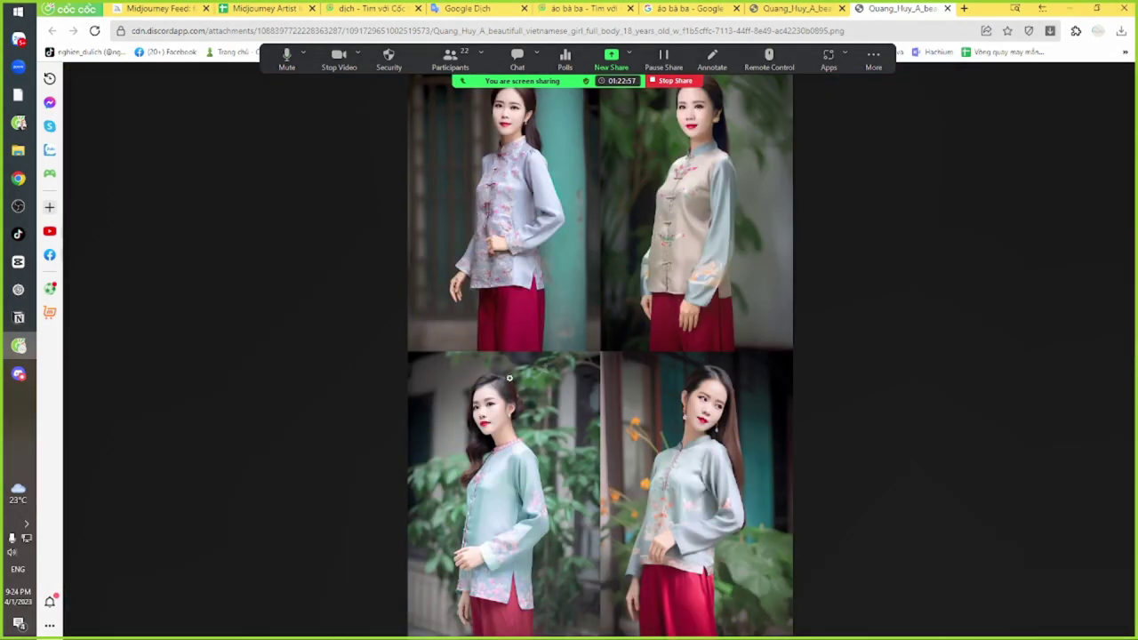
Close the Discord lightbox and highlight 'round neck and long' in the Midjourney prompt
key(alt+Tab)
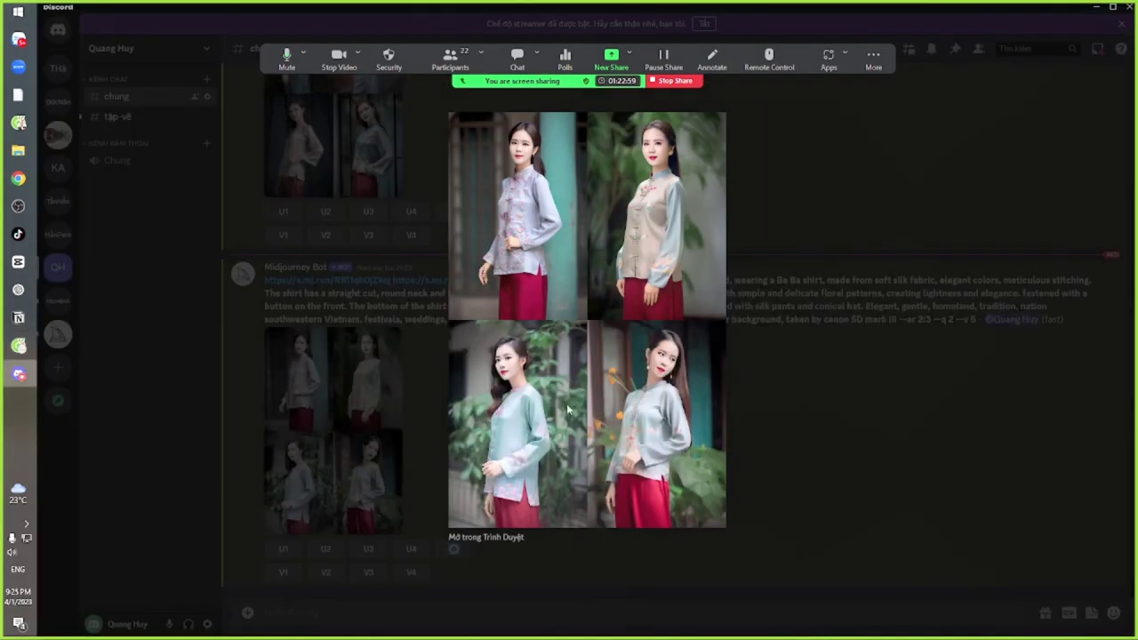
key(Escape)
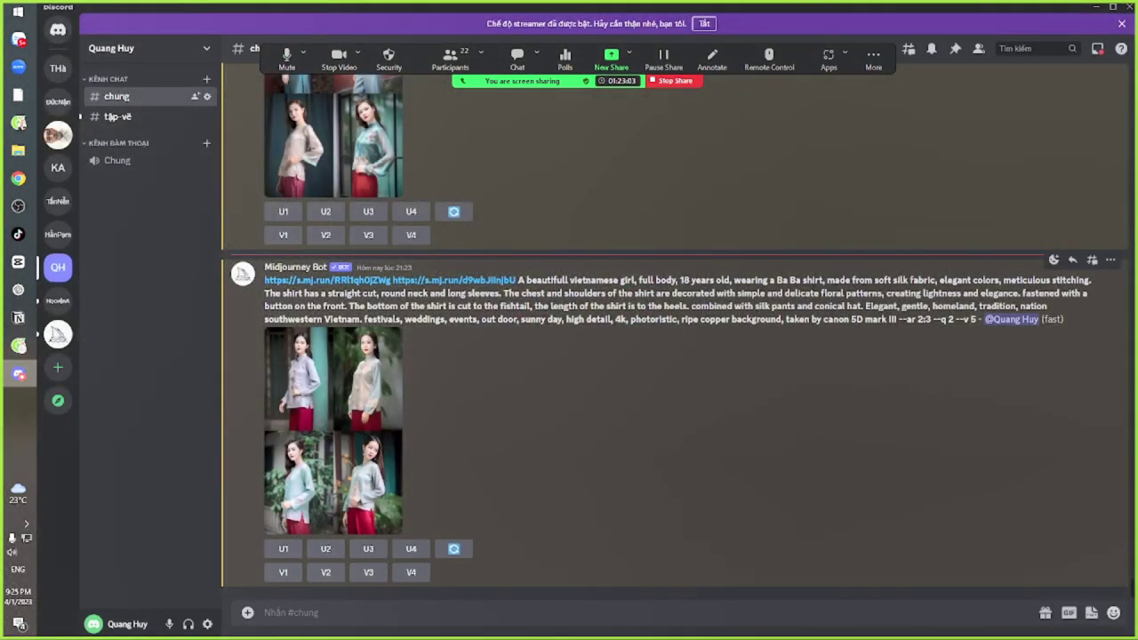
drag(827, 280, 1051, 280)
drag(279, 293, 458, 293)
click(377, 293)
drag(382, 293, 480, 293)
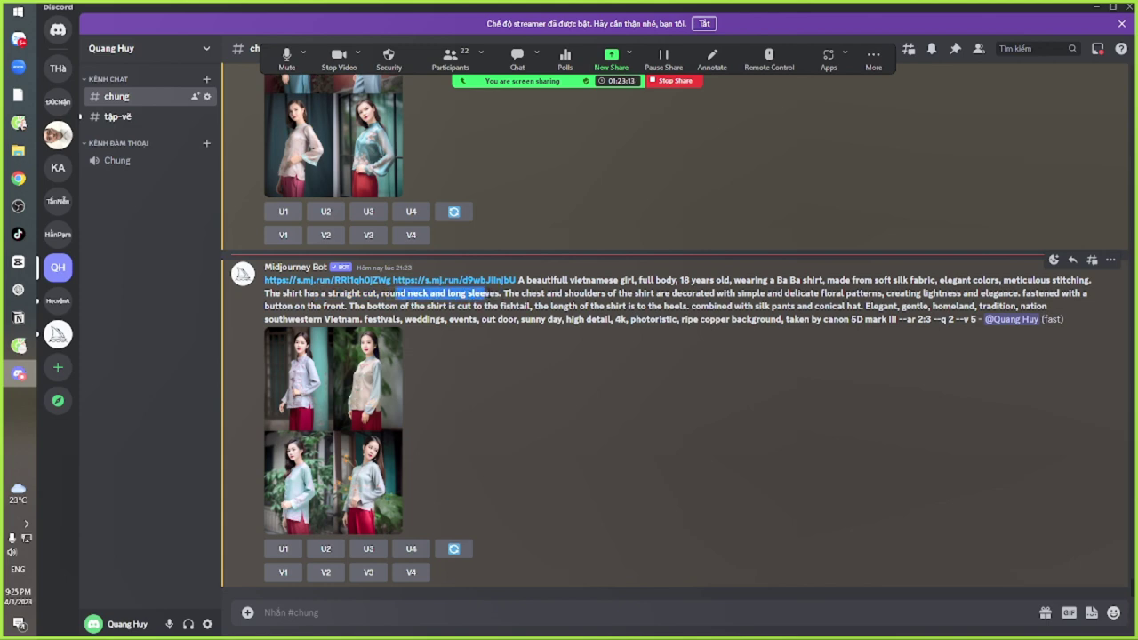
Briefly reopen the image grid, close it, and switch to the Zalo group chat
click(307, 389)
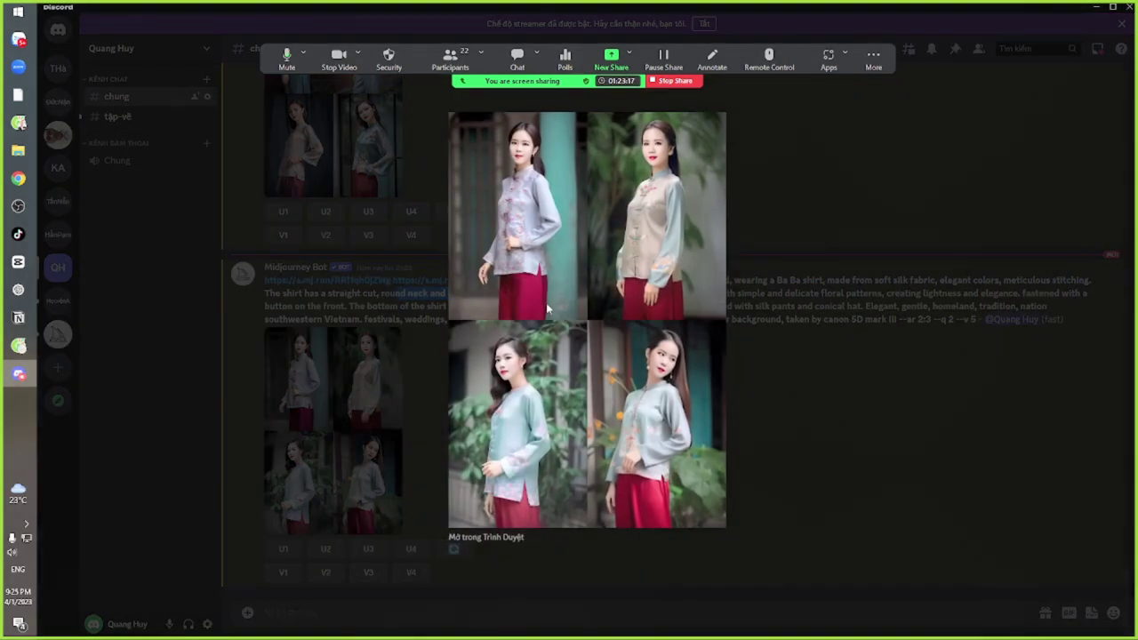
click(348, 306)
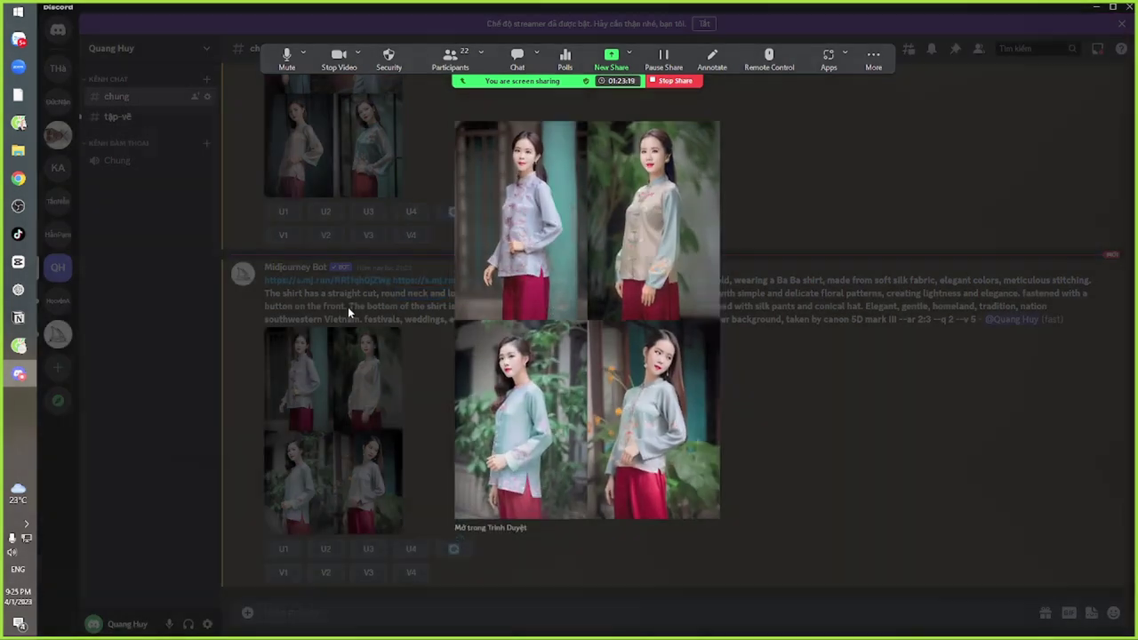
key(alt+Tab)
key(Tab)
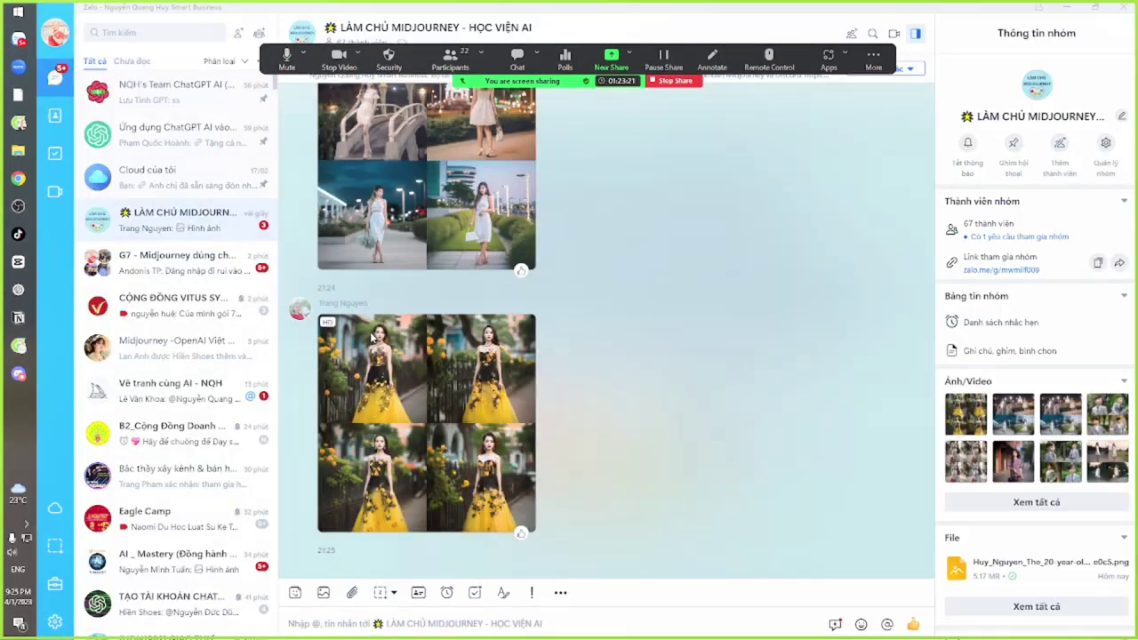
Flip between the generated image tabs and the 'áo bà ba - Google' tab, ending on Google Images
key(alt+Tab)
key(Tab)
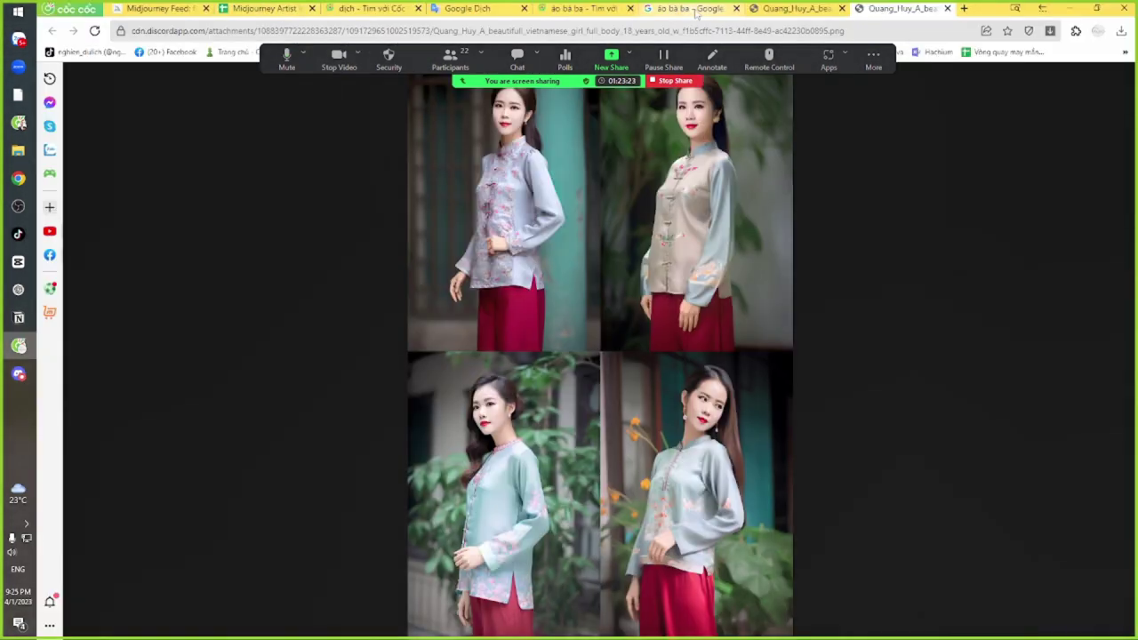
click(693, 9)
click(793, 8)
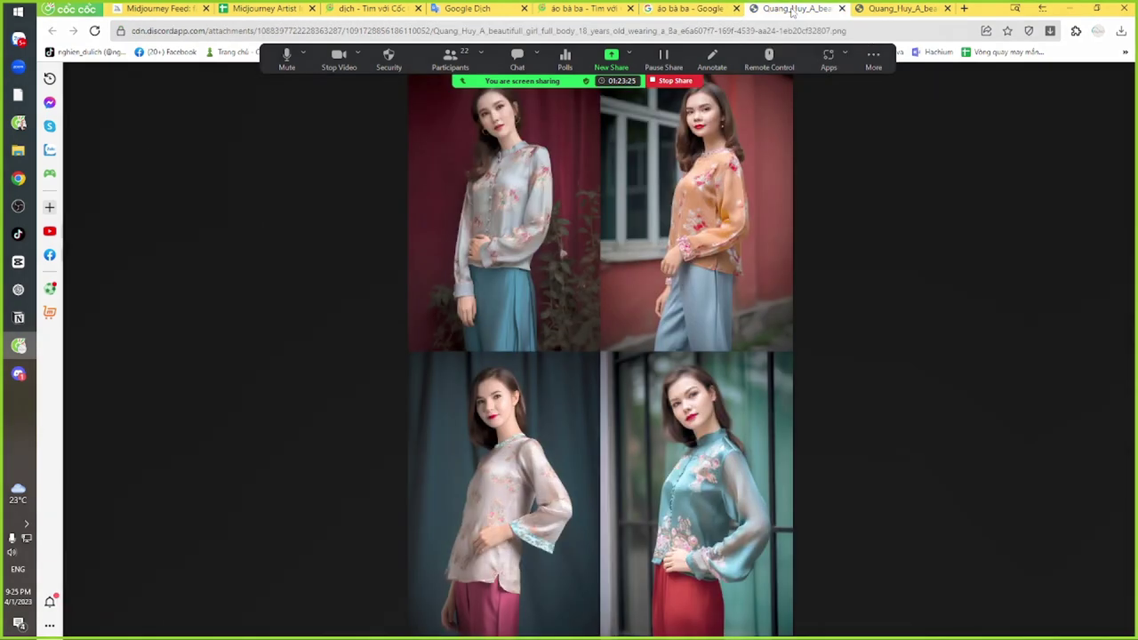
click(693, 9)
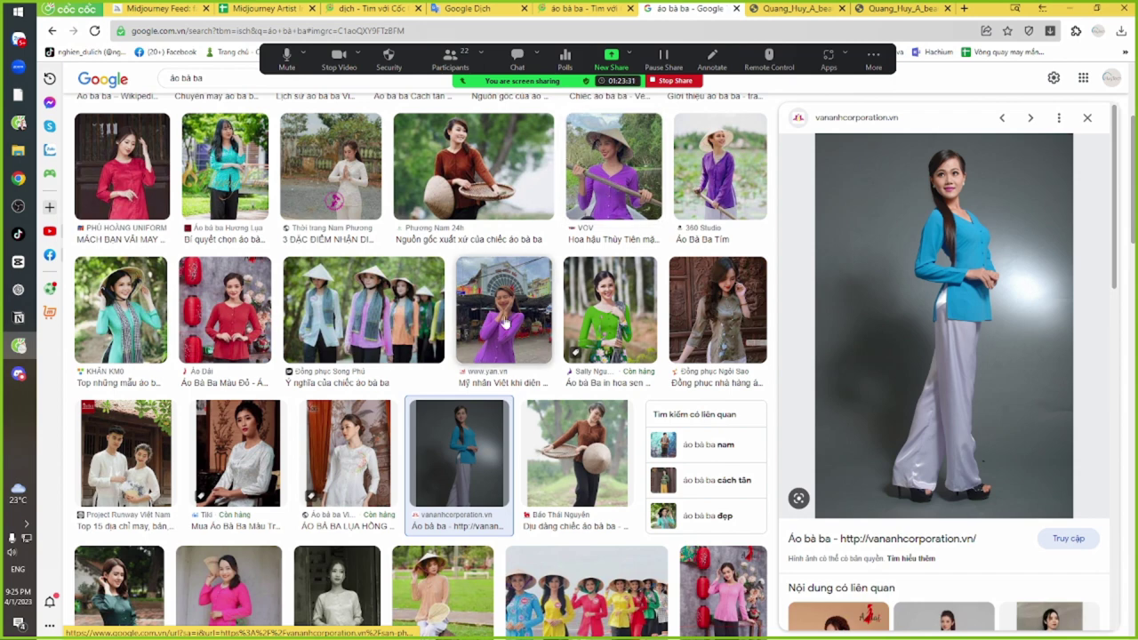
Copy the white embroidered VIDES photo's image address, then preview several other áo bà ba results
click(347, 458)
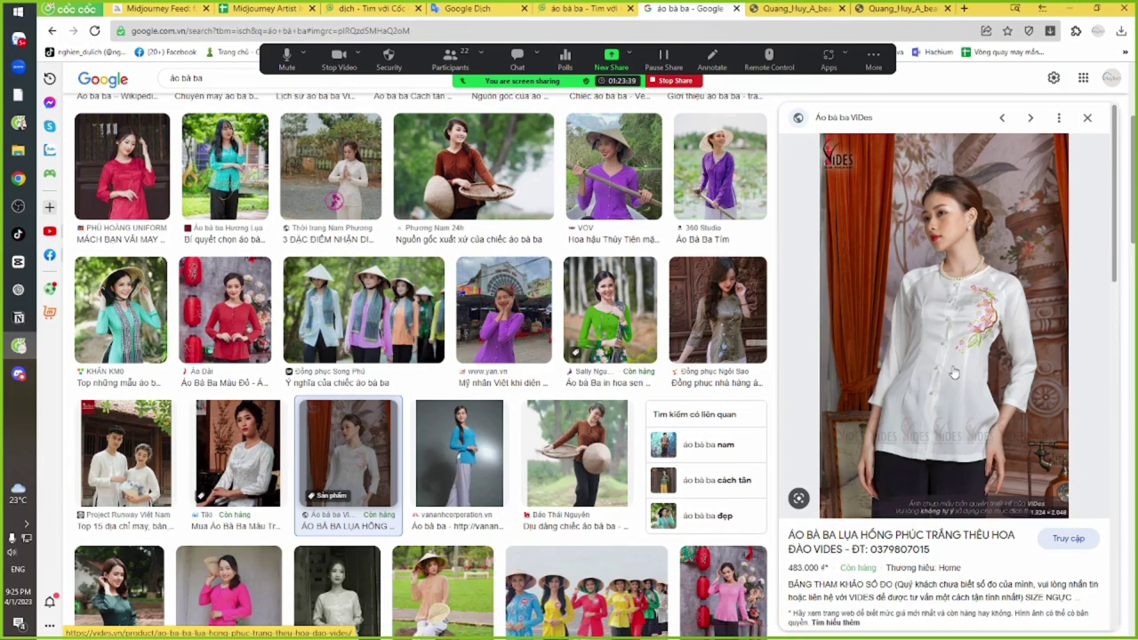
right_click(921, 216)
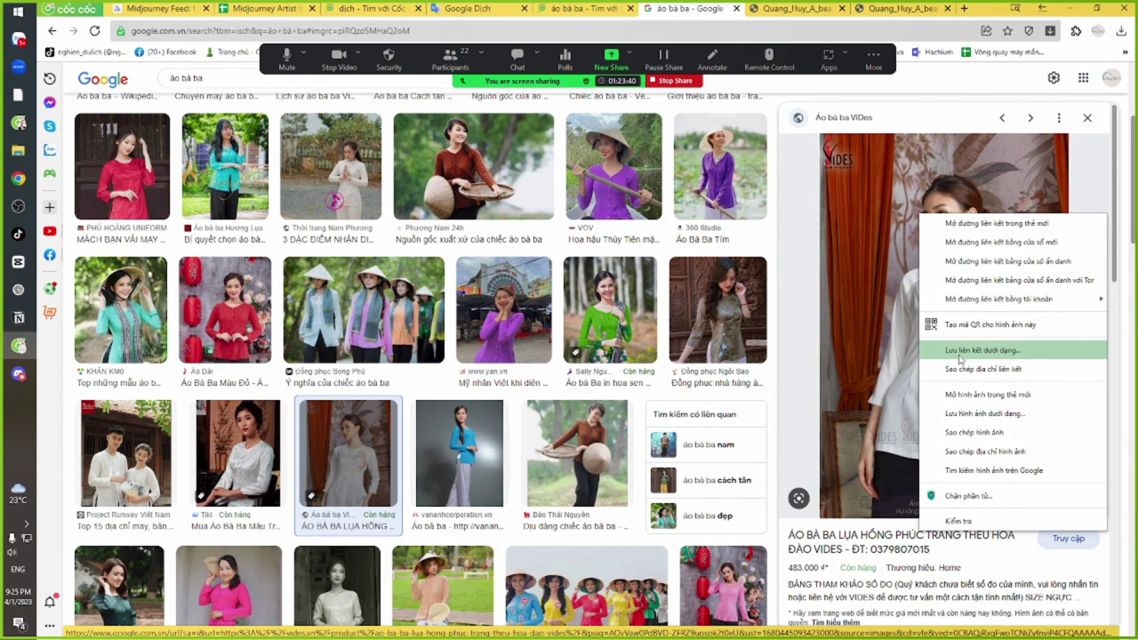
click(975, 452)
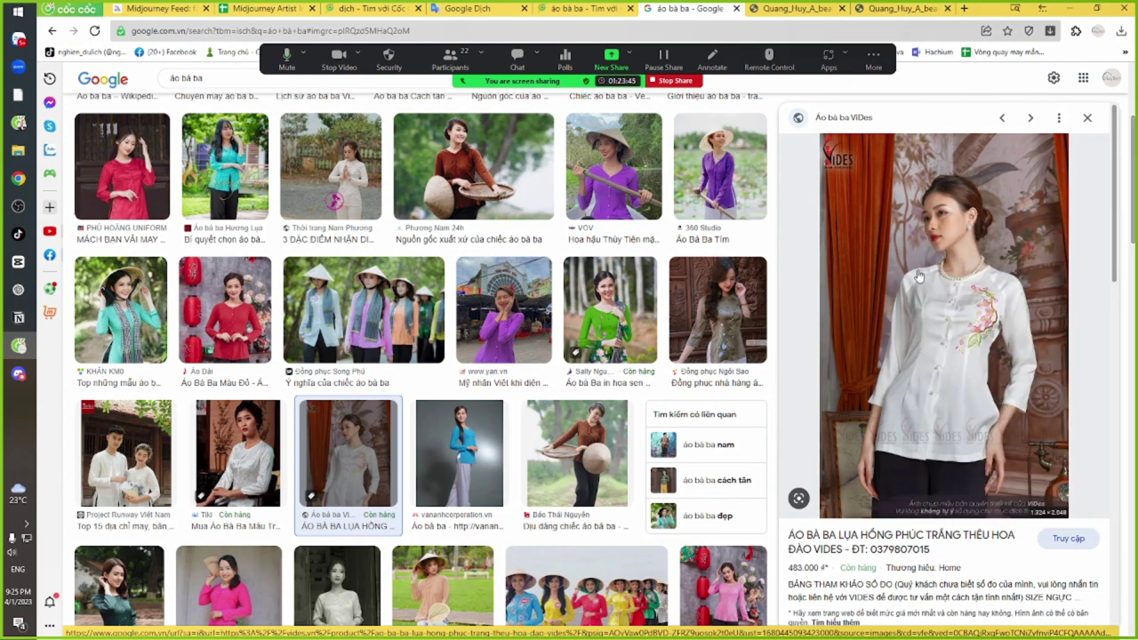
scroll(228, 438, down, 2)
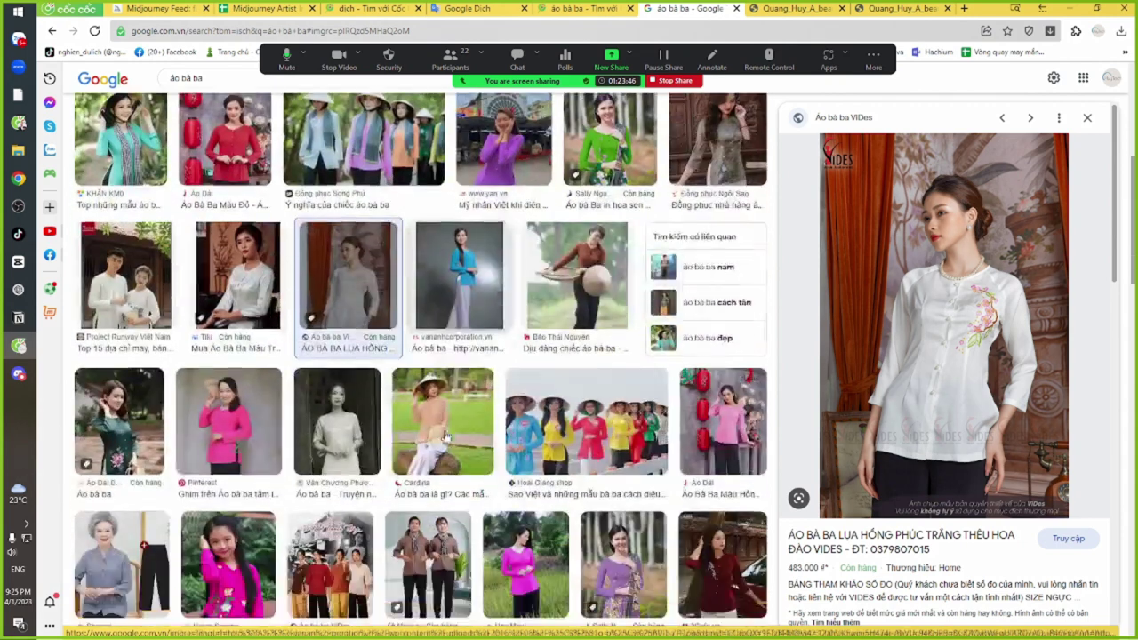
click(332, 431)
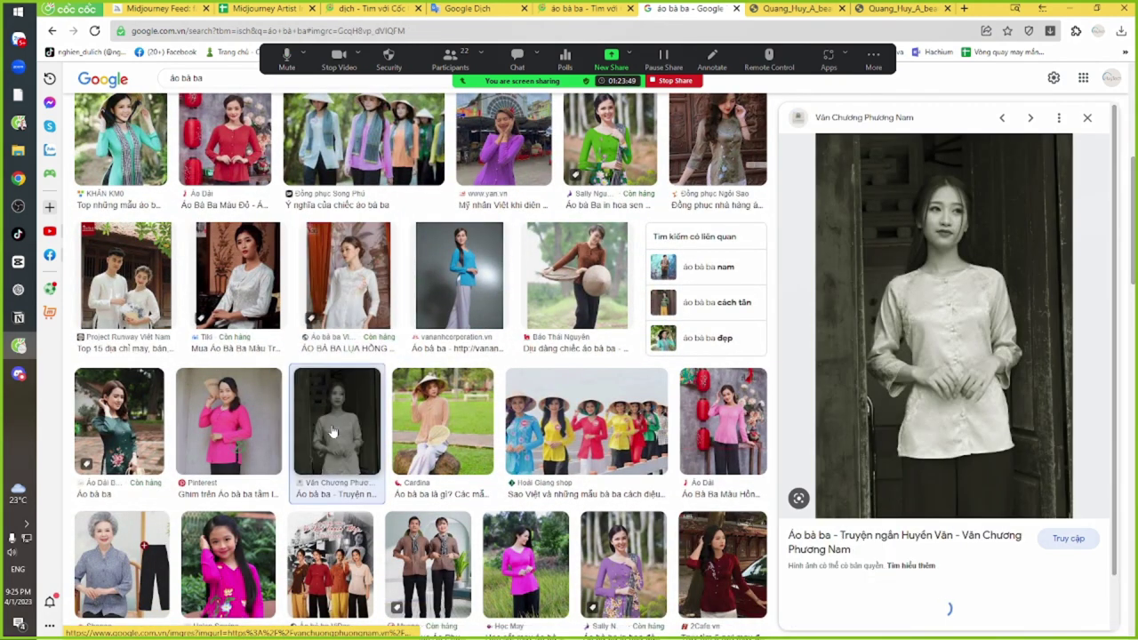
click(460, 431)
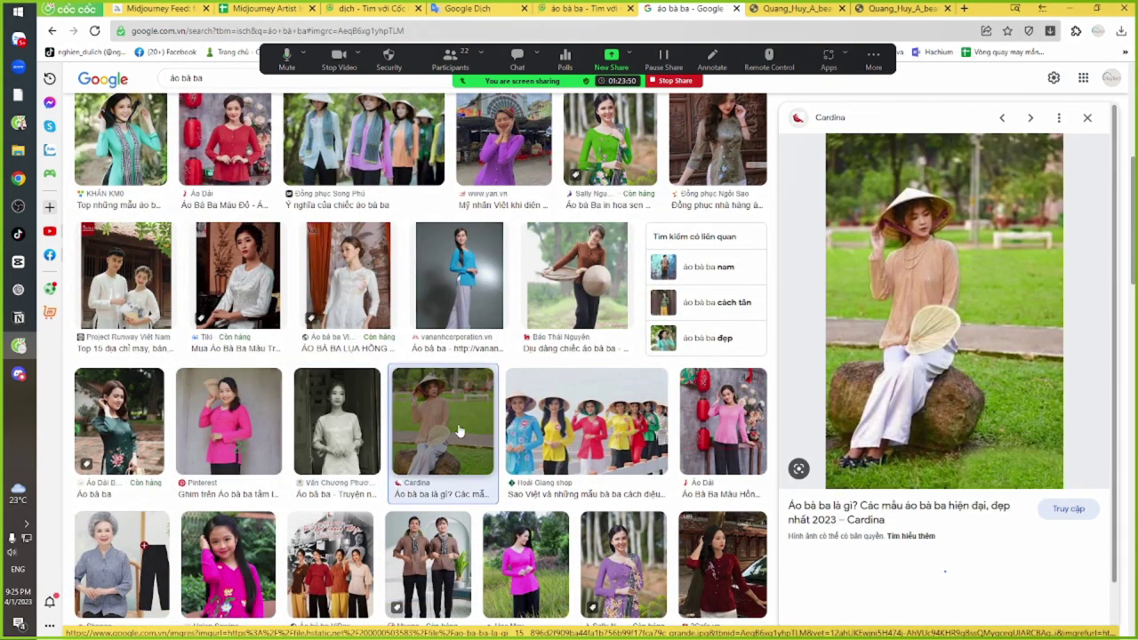
click(475, 289)
click(612, 273)
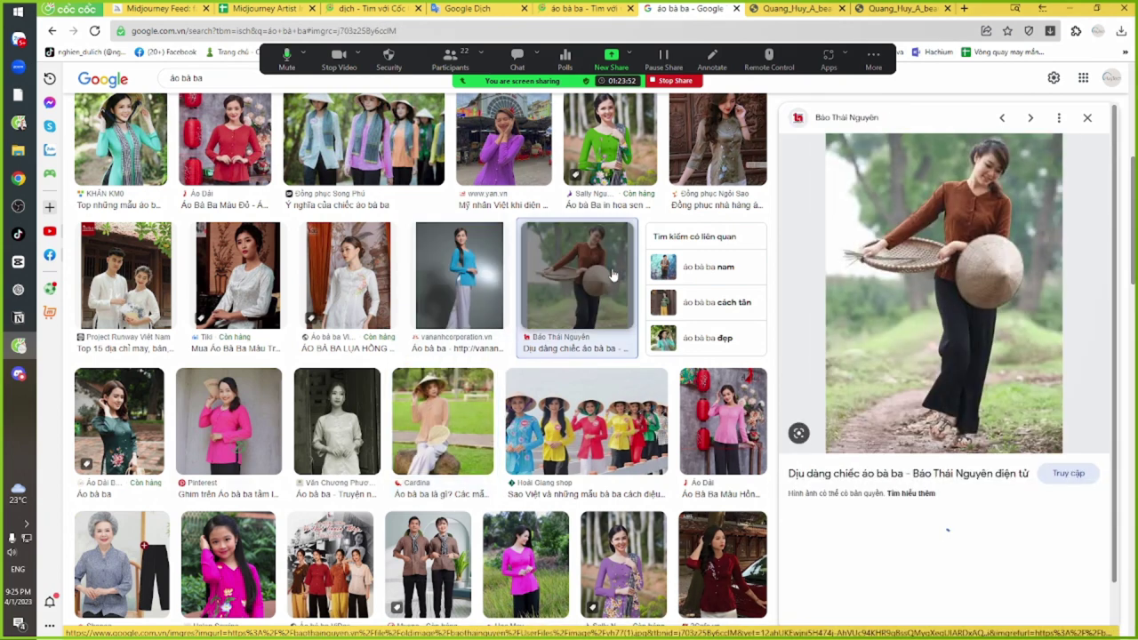
scroll(628, 324, up, 2)
Save the green lotus-print áo bà ba photo, copy its image address, and return to Discord
click(628, 324)
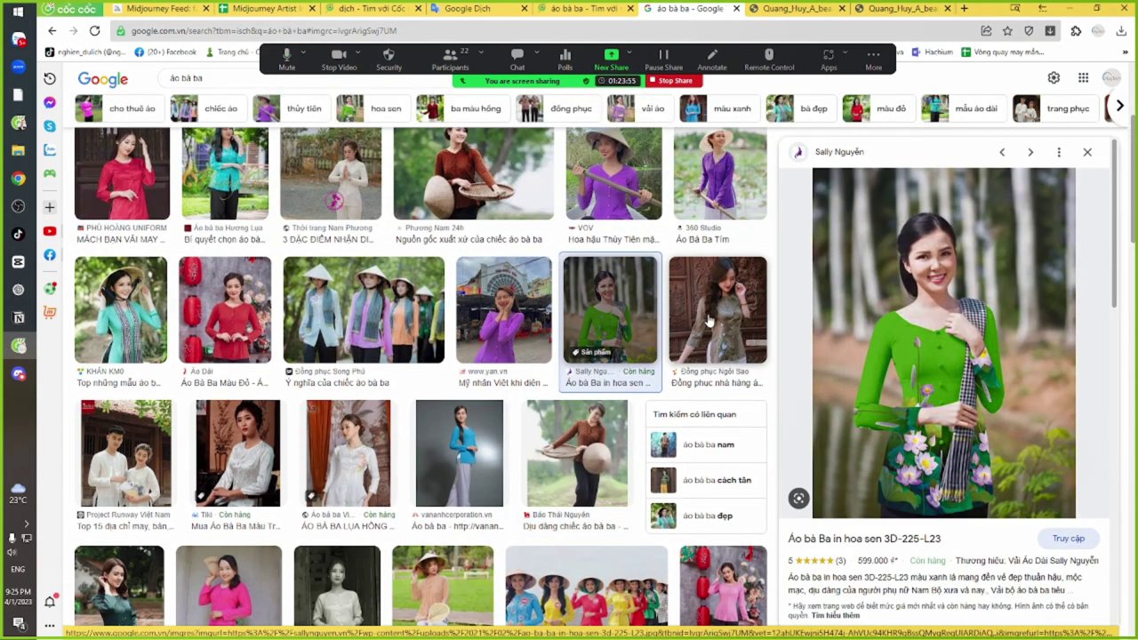
click(702, 320)
click(592, 316)
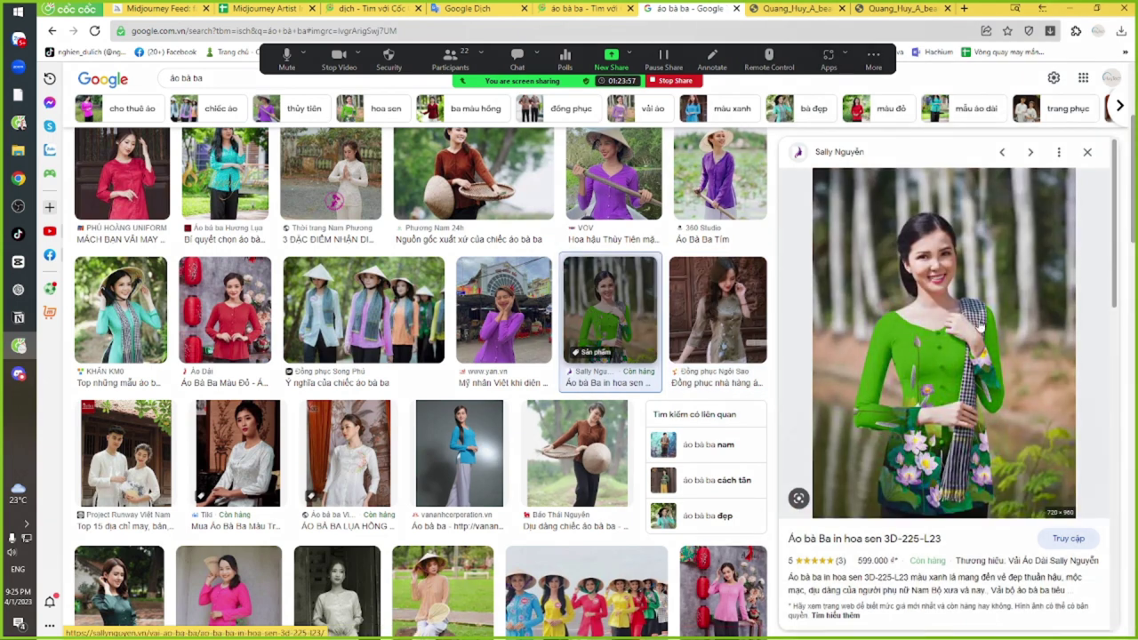
right_click(990, 212)
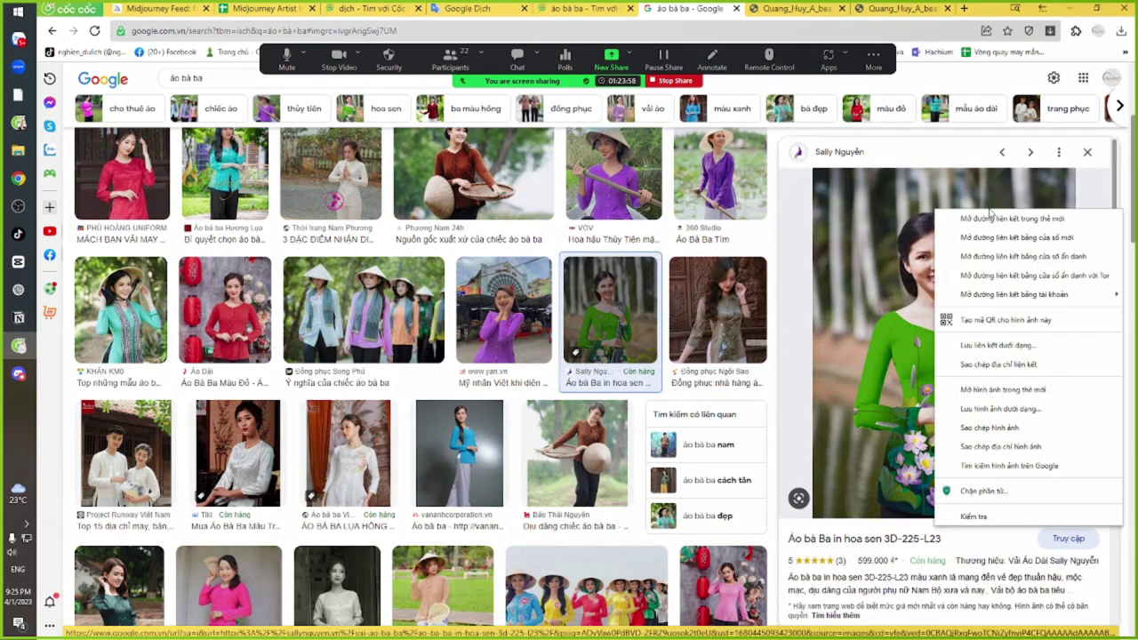
click(1018, 410)
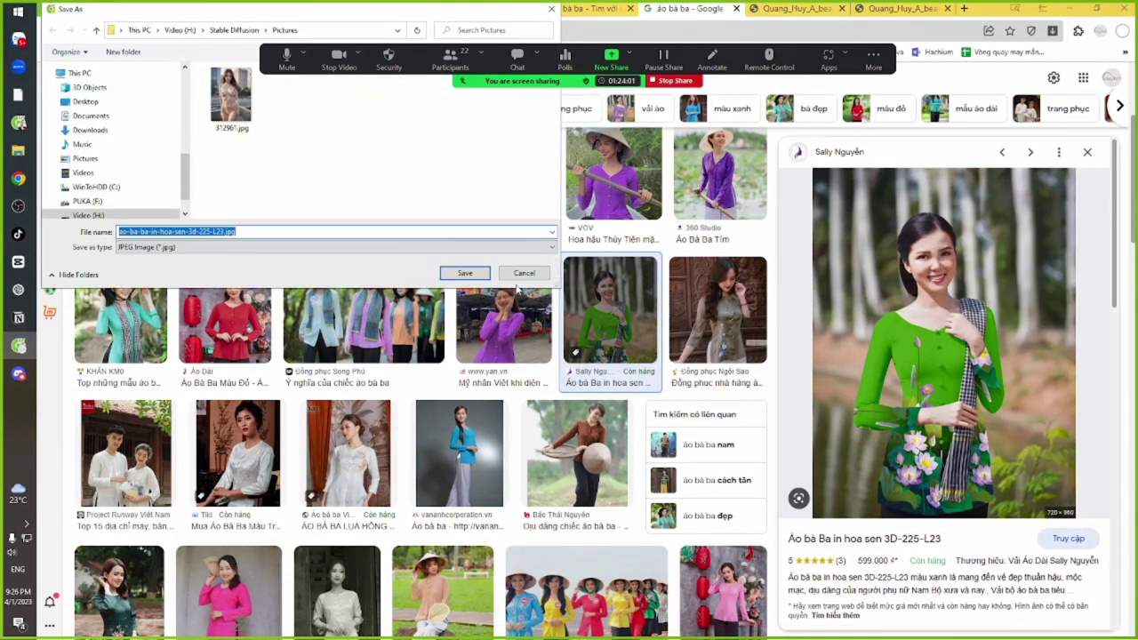
click(519, 274)
right_click(935, 245)
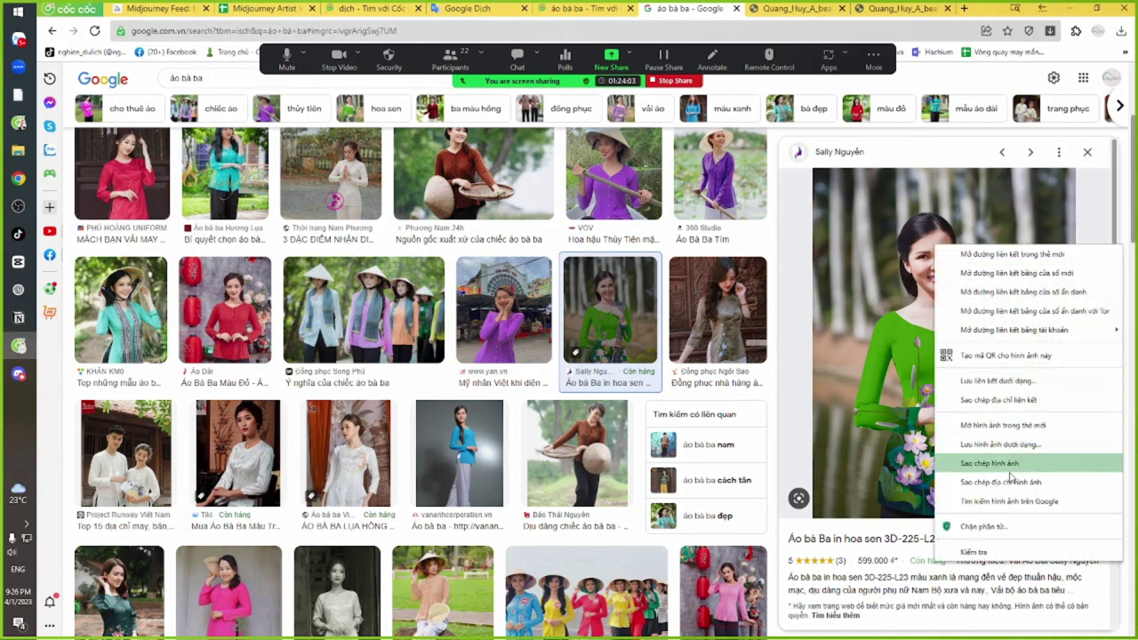
click(1009, 483)
key(alt+Tab)
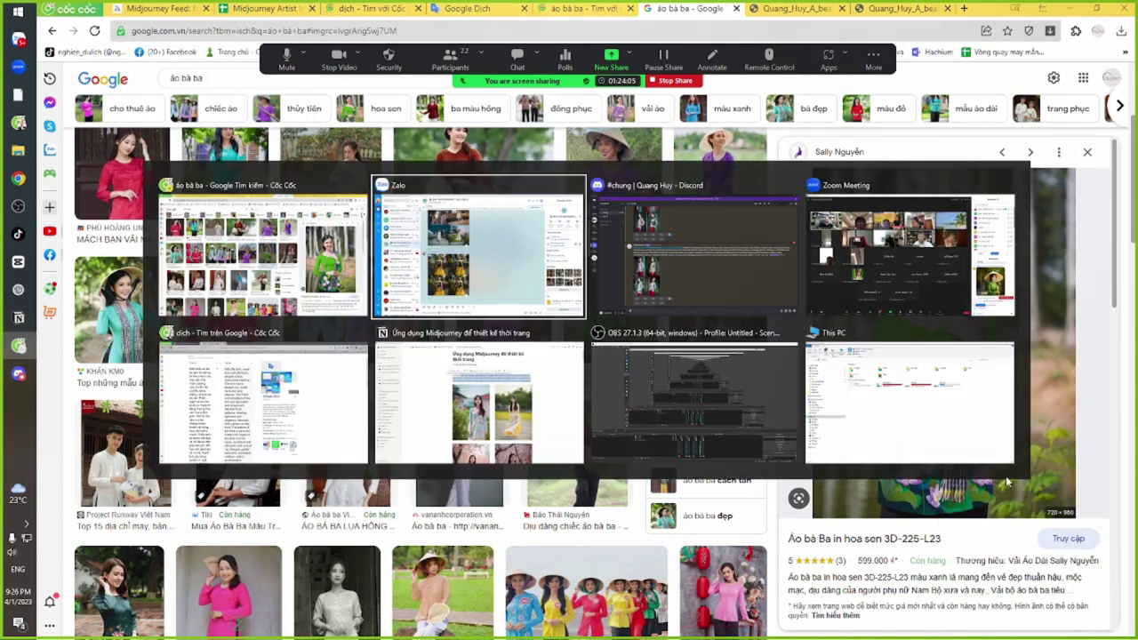
key(alt+Tab)
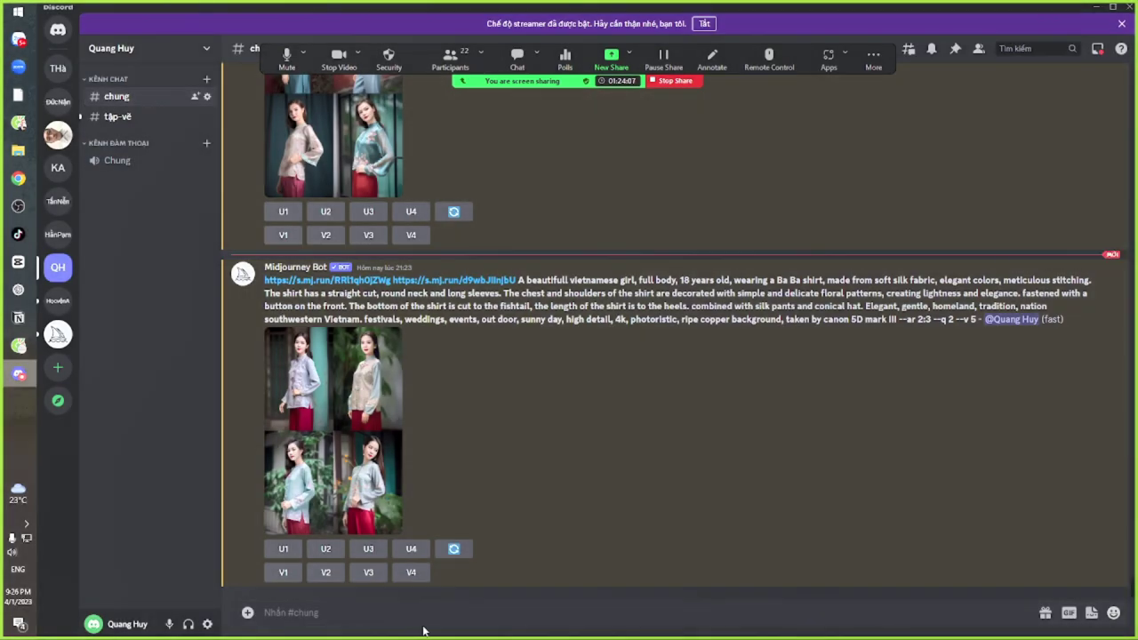
Draft an /imagine with the lotus shirt URL plus the earlier prompt text through --ar 2:3
text(/im)
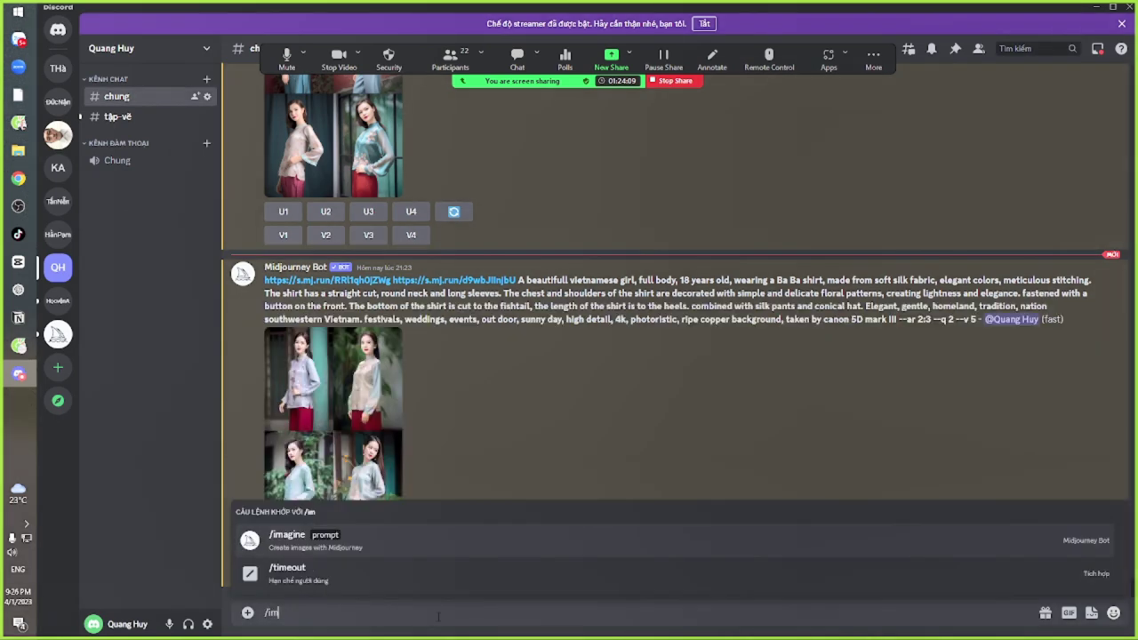
click(384, 539)
text(https://sallynguyen.vn/wp-content/uploads/2021/02/ao-ba-ba-in-hoa-sen-3d-225-L23.jpg)
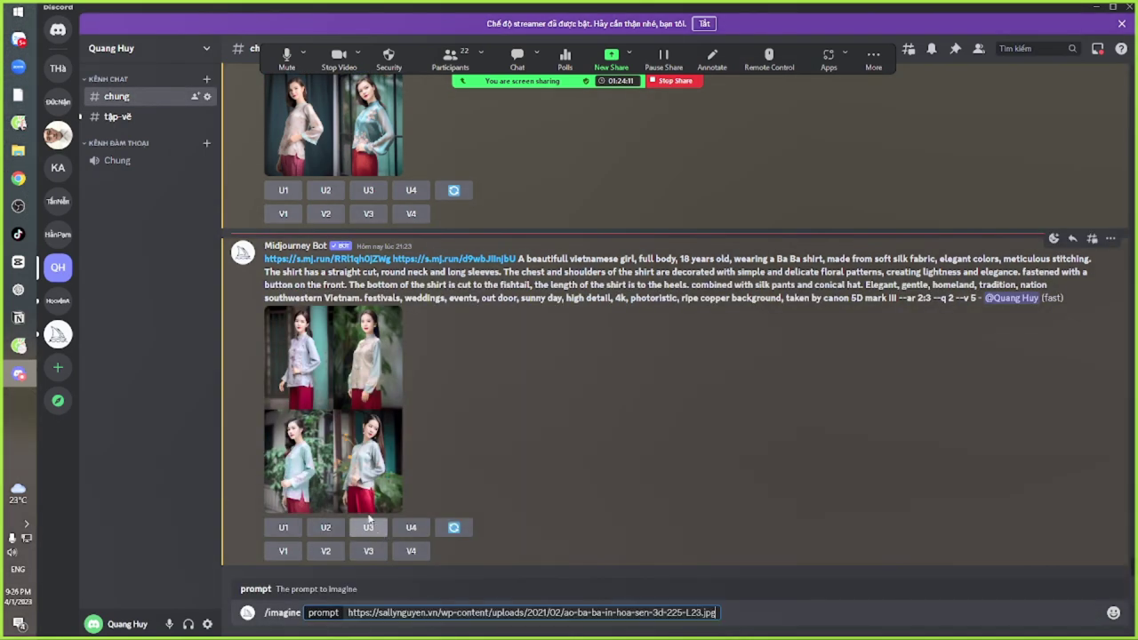
drag(264, 259, 931, 299)
key(ctrl+c)
click(756, 612)
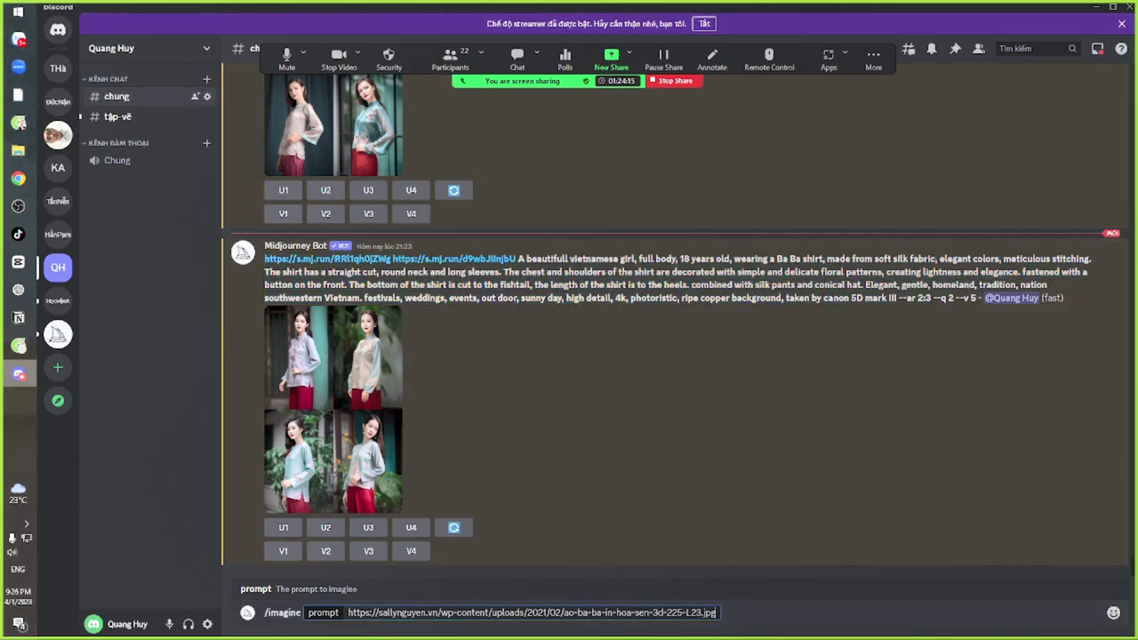
key(ctrl+v)
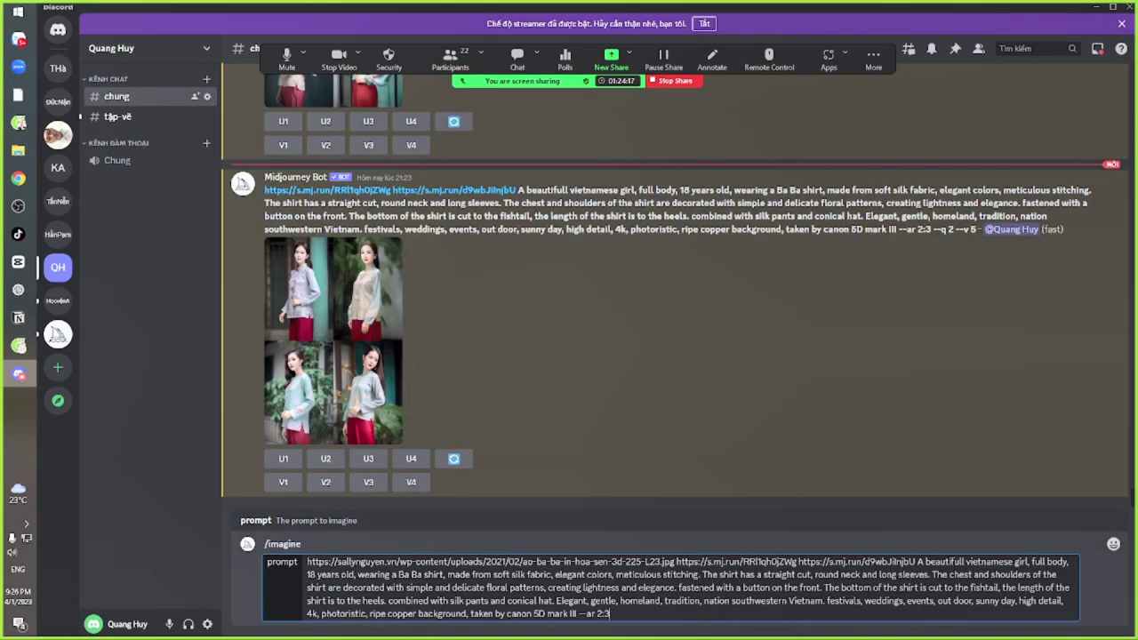
key(alt+Tab)
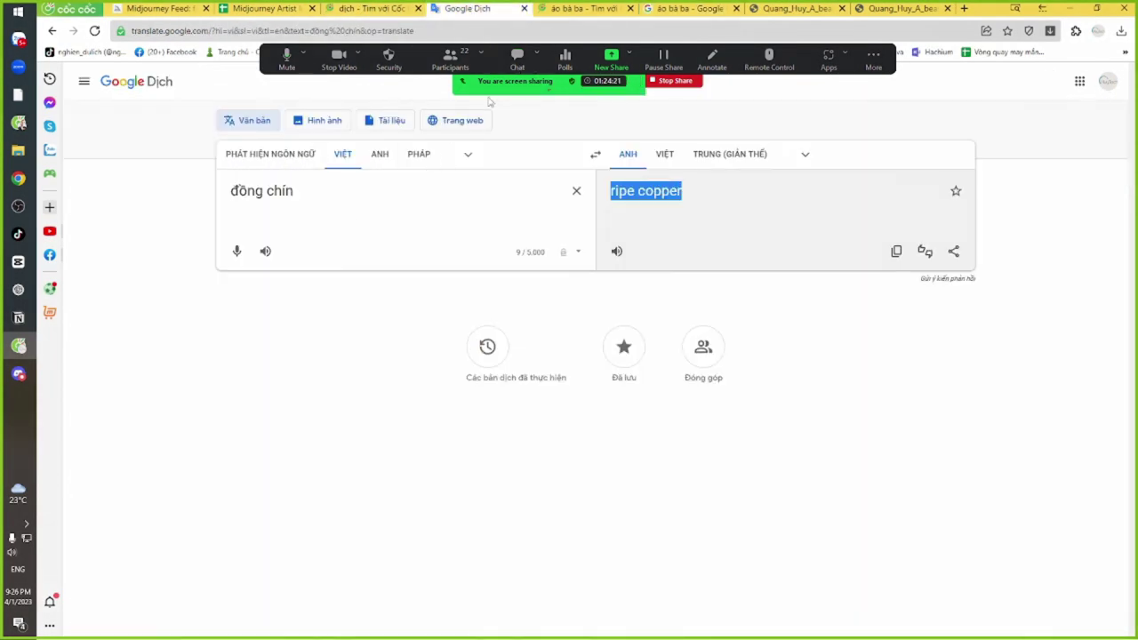
Replace 'đồng chín' with 'cổ áo hình tim' and select the 'heart-shaped collar' translation
drag(339, 206, 158, 204)
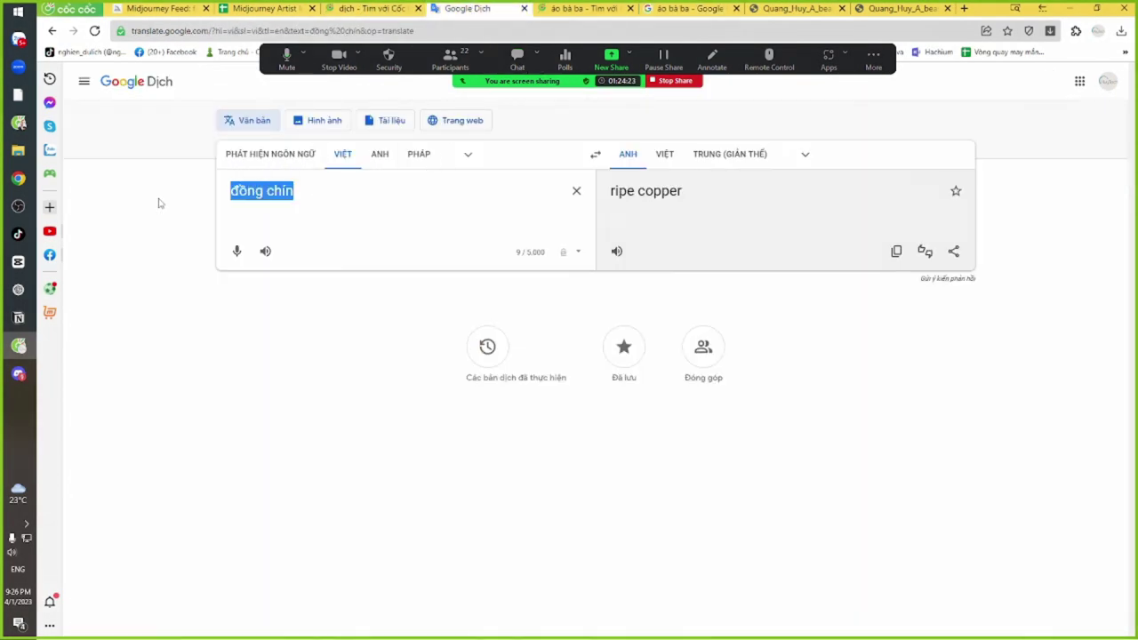
text(cổ áo hinh)
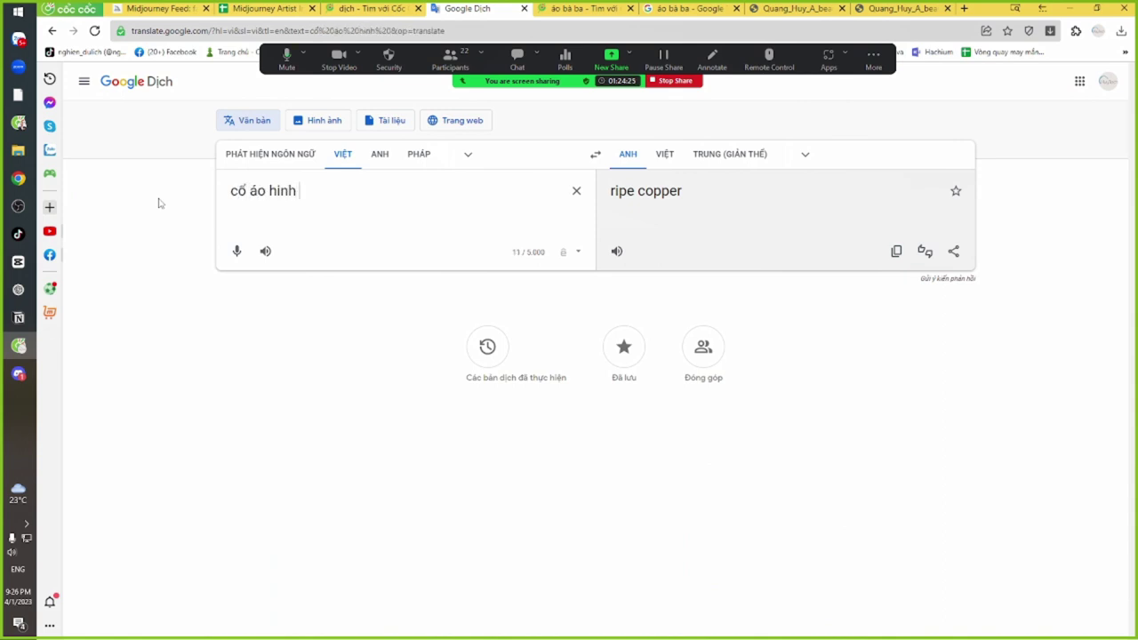
key(BackSpace)
text(f tims)
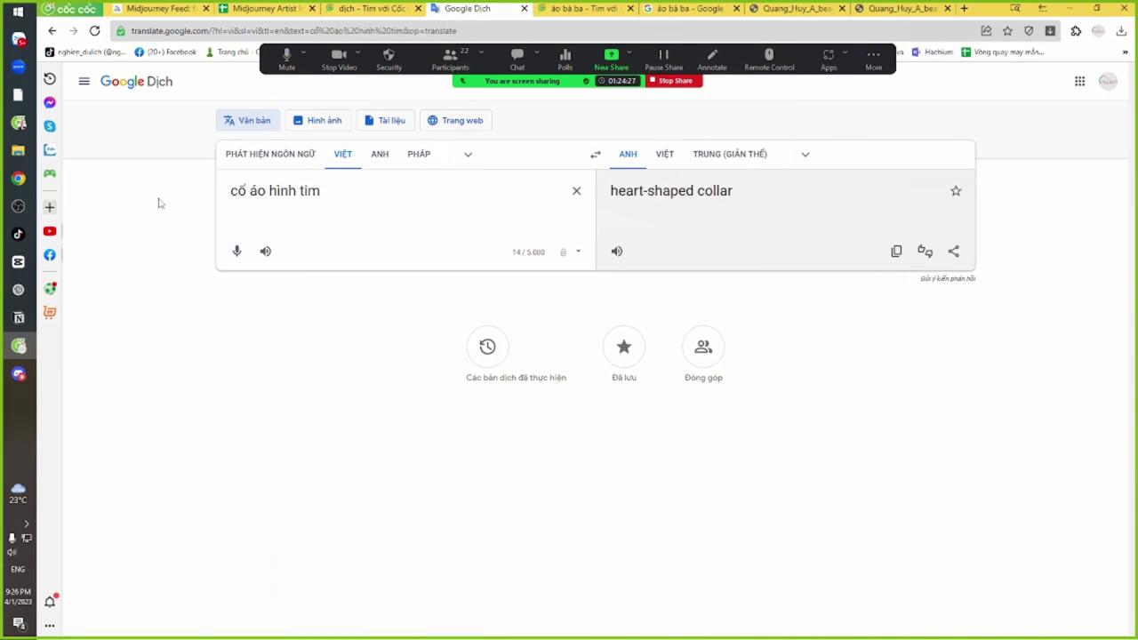
triple_click(667, 193)
click(668, 193)
triple_click(600, 197)
key(alt+Tab)
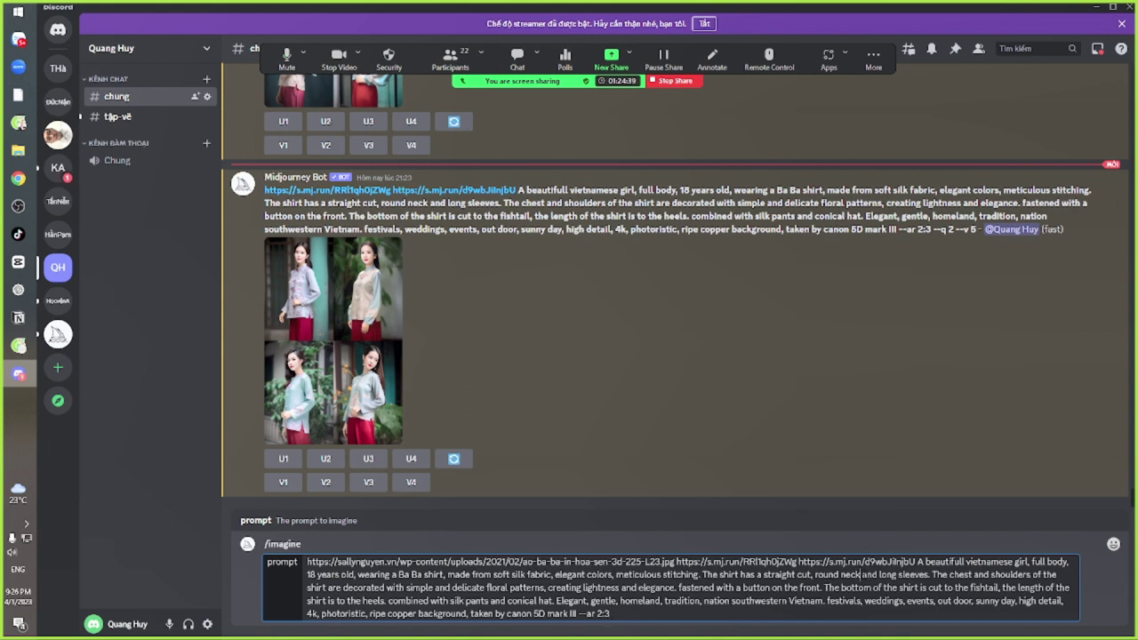
Add 'heart-shaped collar,' after 'round neck' in the lotus-shirt prompt, send it, and briefly enlarge the old grid
key(ctrl+v)
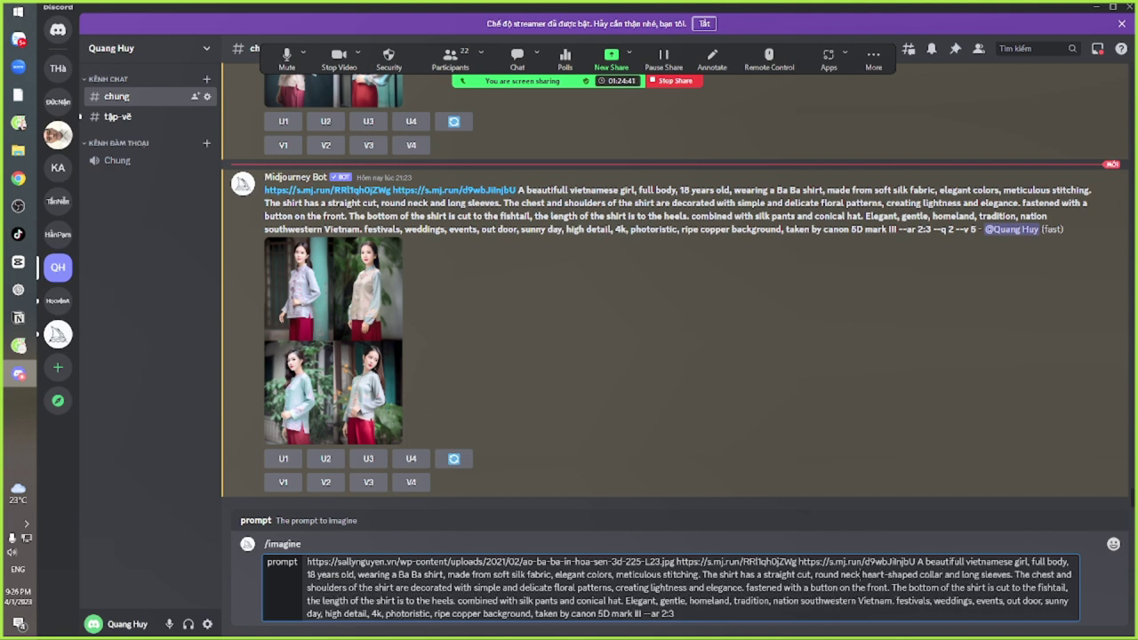
click(862, 574)
text(,)
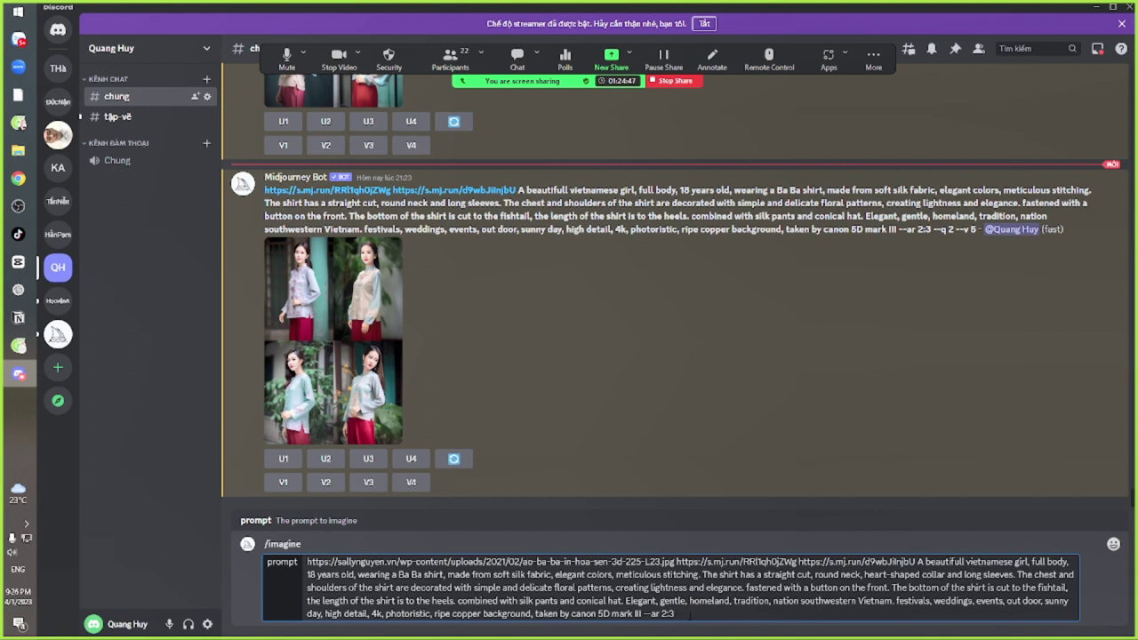
key(Return)
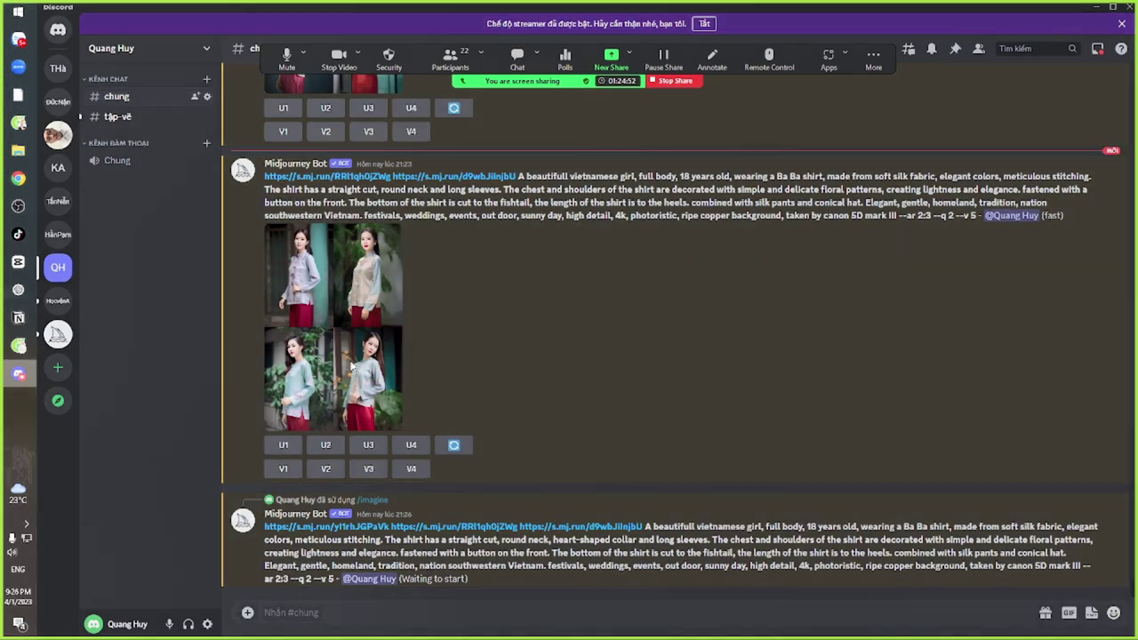
click(362, 320)
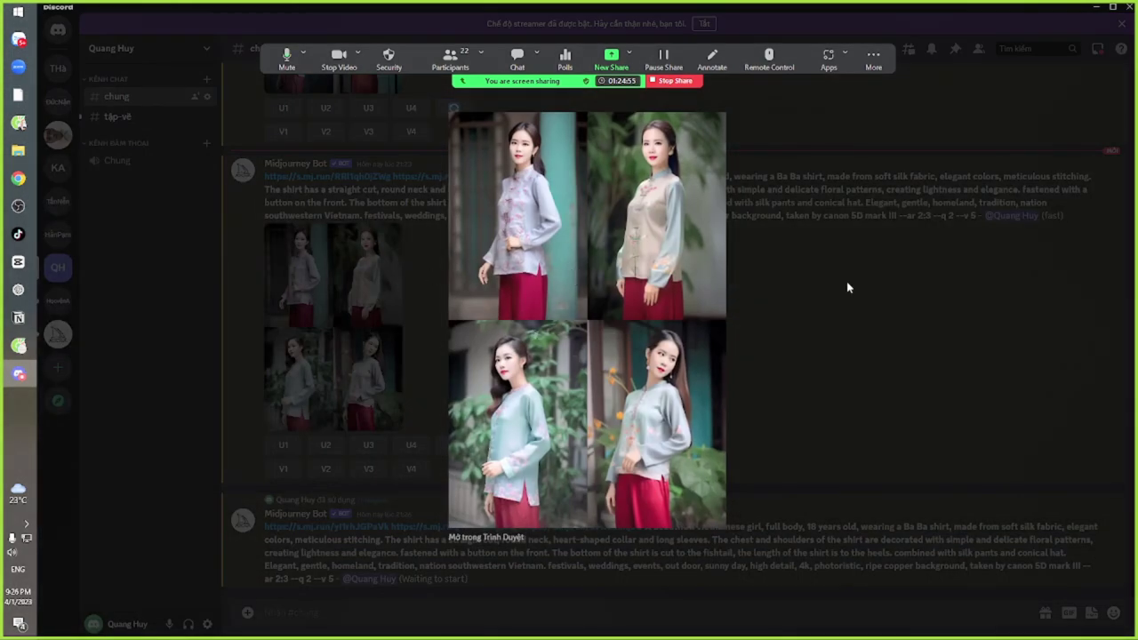
click(793, 297)
Select the white evening dress prompt, from 'shoulder-length' through 'frame', in the Zalo group chat
key(alt+Tab)
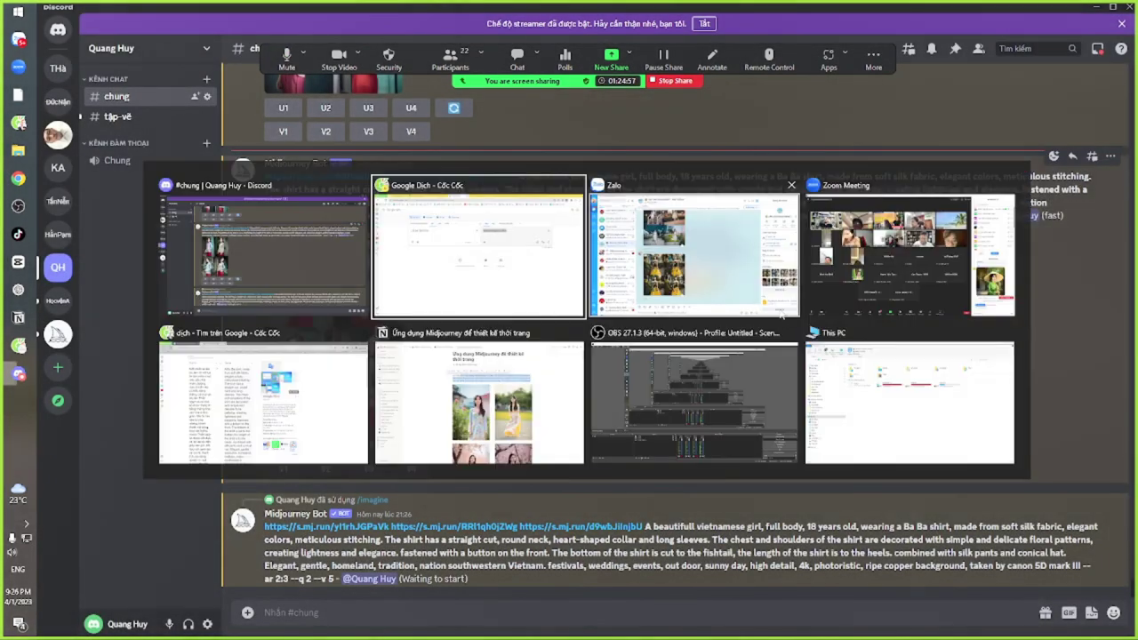
click(779, 311)
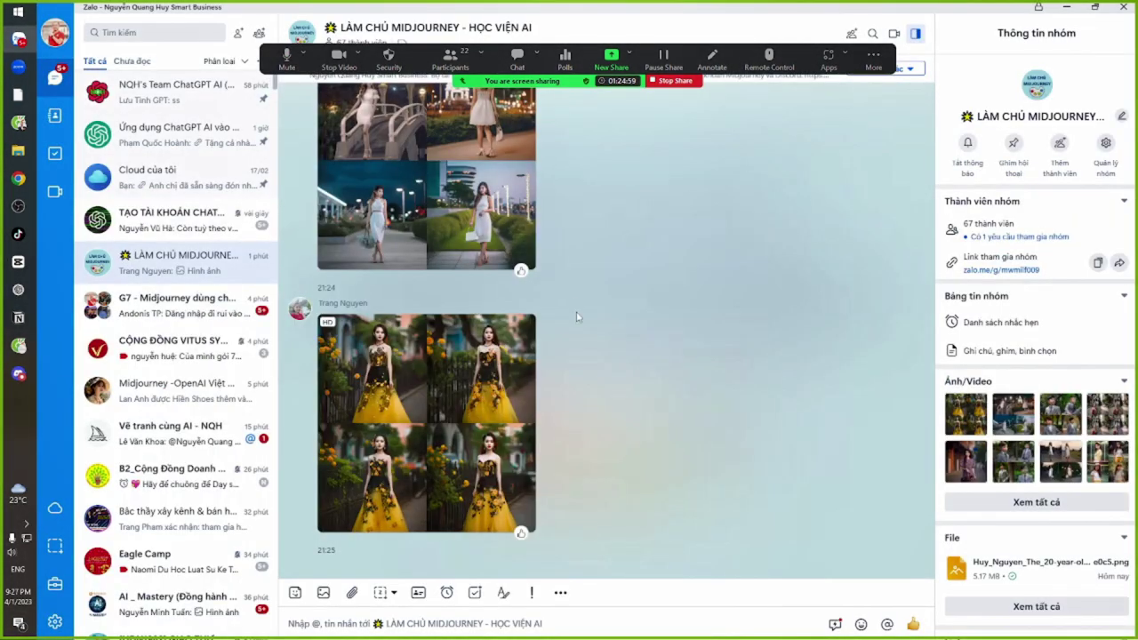
scroll(580, 340, down, 3)
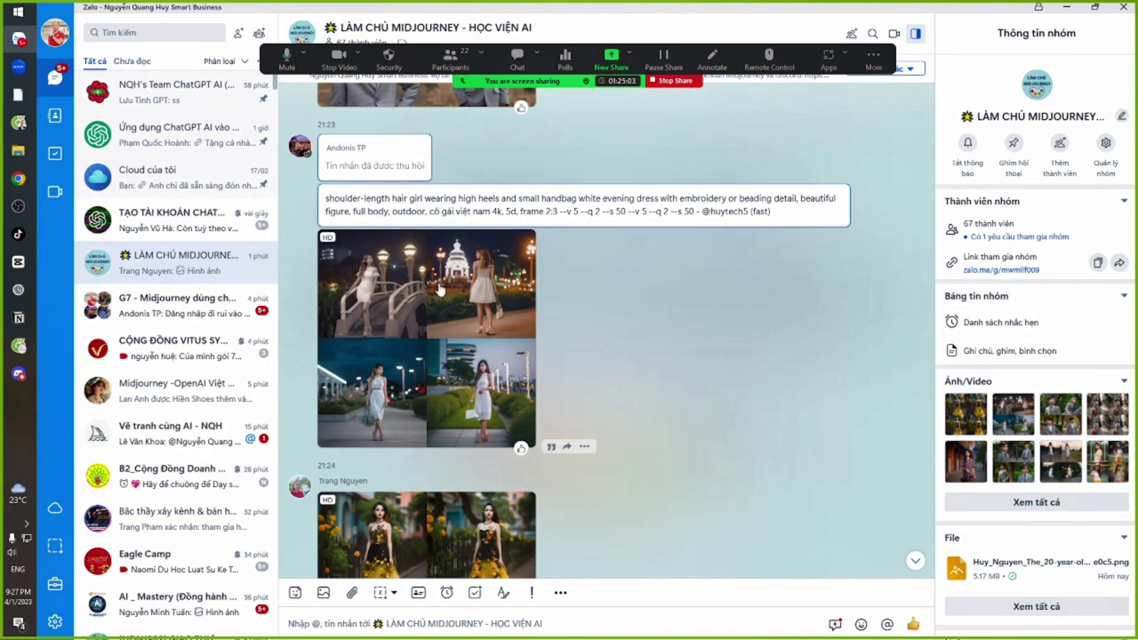
drag(325, 201, 570, 202)
click(576, 205)
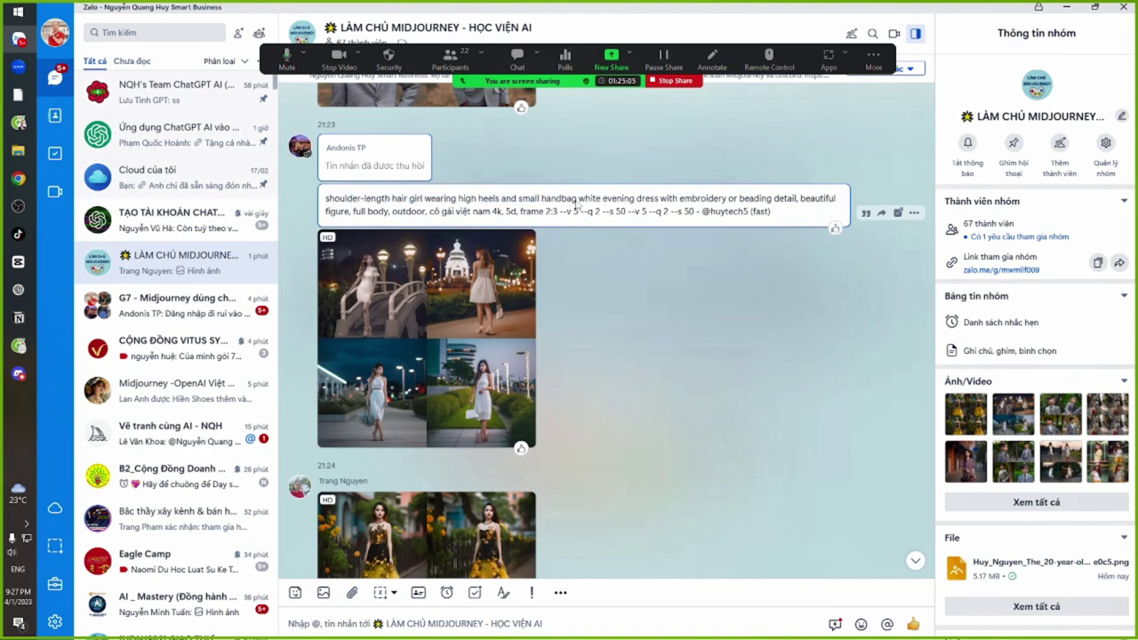
drag(444, 201, 764, 210)
click(743, 205)
drag(325, 201, 556, 212)
key(ctrl+c)
Replace Google Translate's source text with the dress prompt and translate English to Vietnamese
key(alt+Tab)
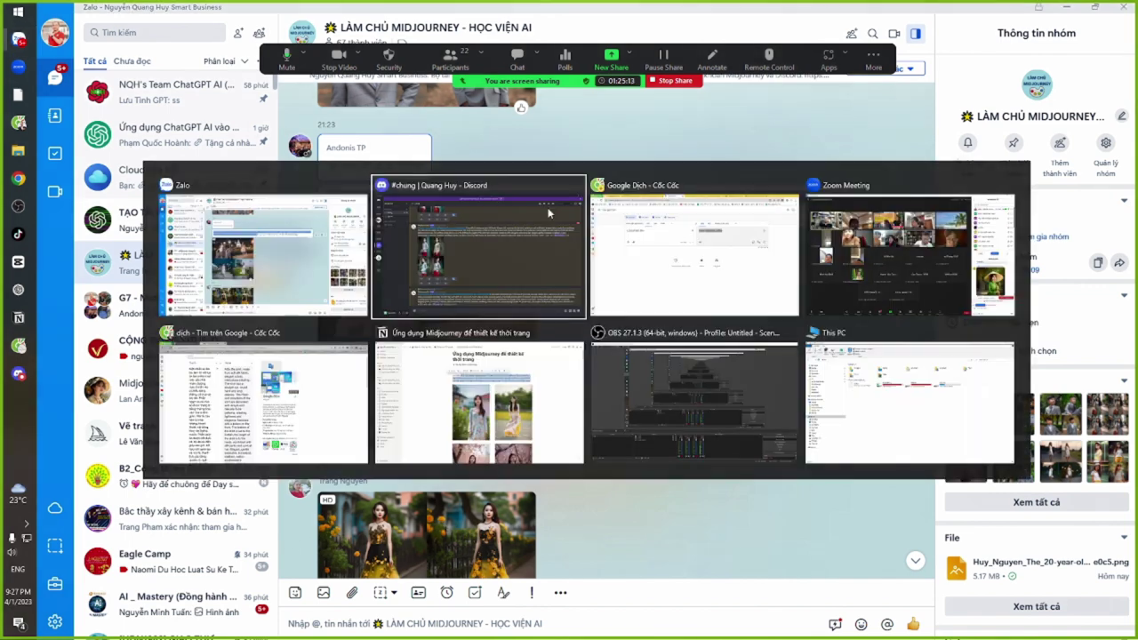
key(alt+Tab)
drag(327, 192, 230, 190)
key(ctrl+v)
click(379, 163)
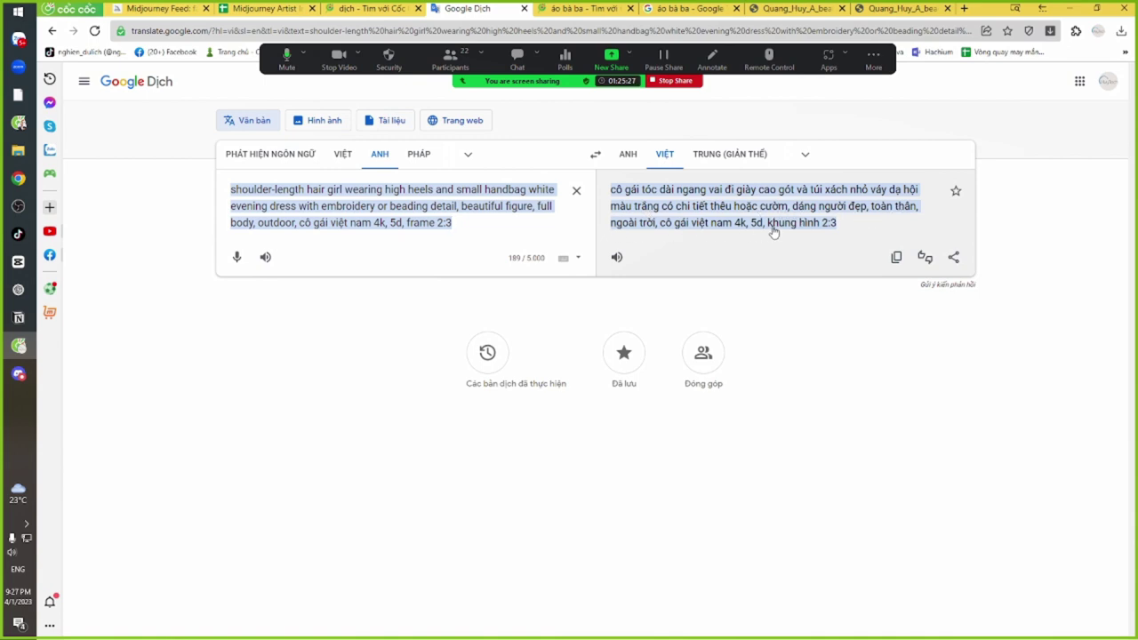
Check the Vietnamese translation against the source's '5d, frame 2:3' ending, then return to Zalo
click(820, 234)
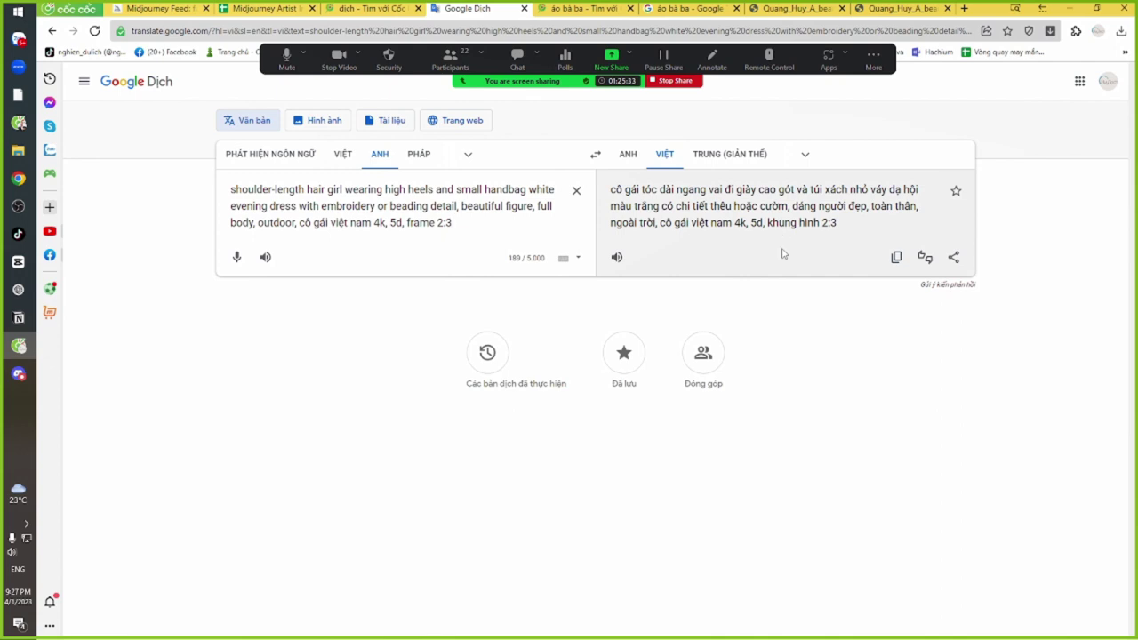
drag(396, 222, 454, 222)
click(455, 222)
click(453, 222)
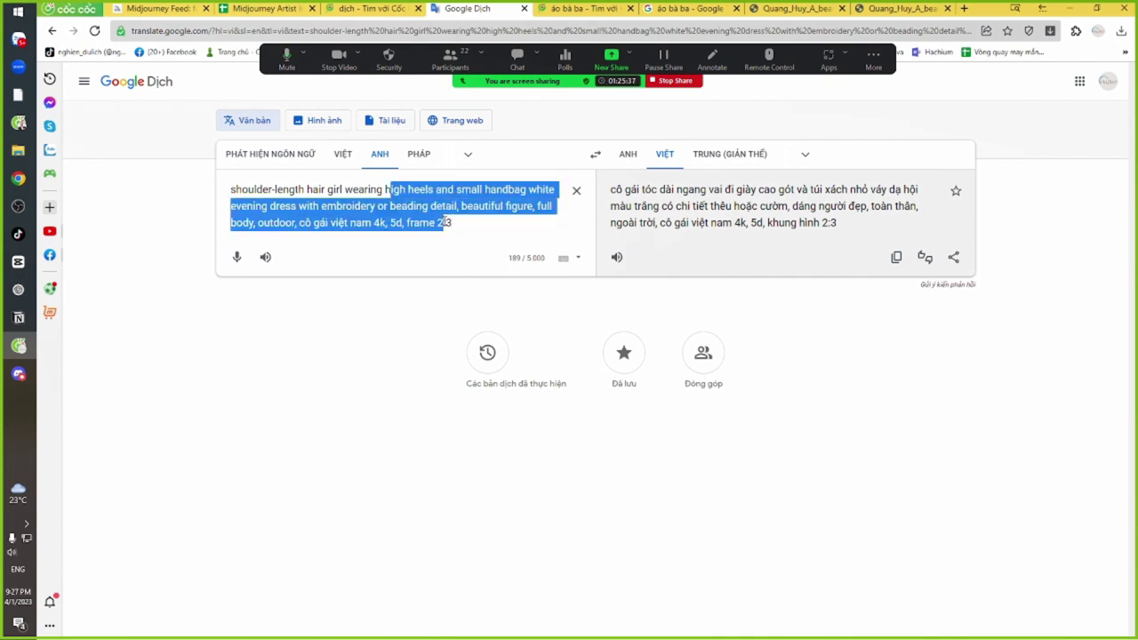
key(alt+Tab)
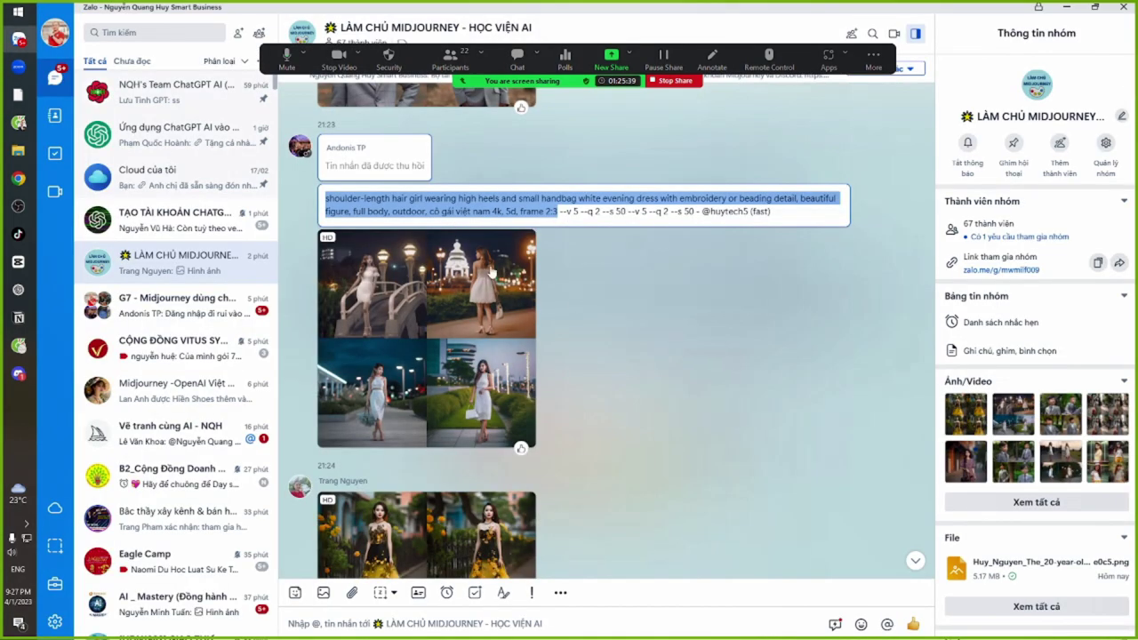
click(573, 212)
drag(495, 199, 577, 214)
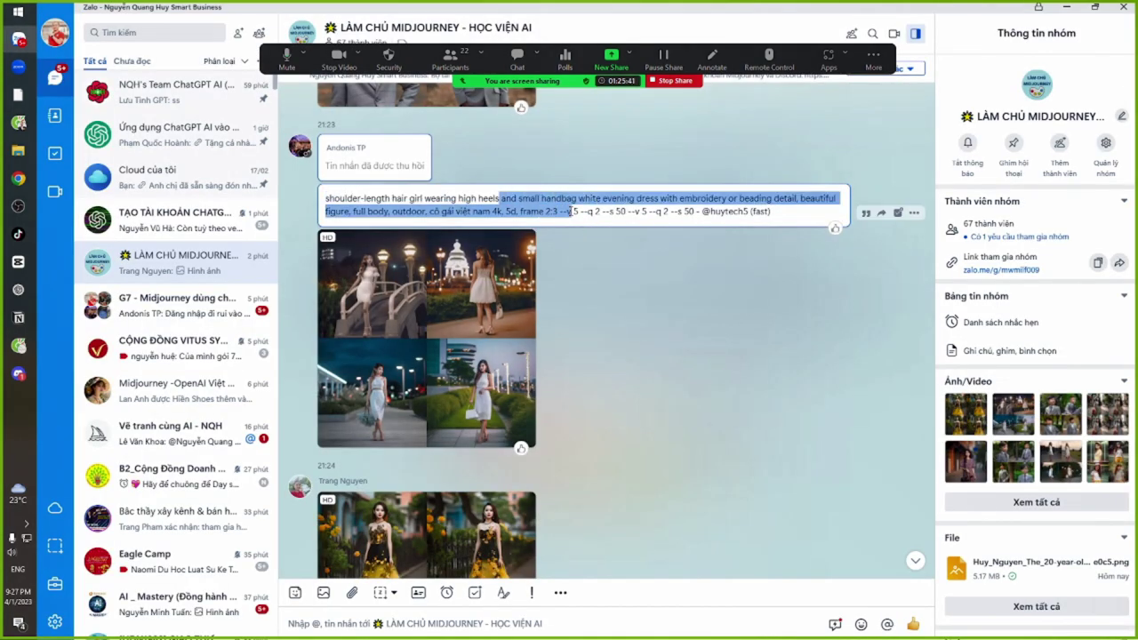
click(577, 211)
drag(496, 199, 591, 212)
click(591, 212)
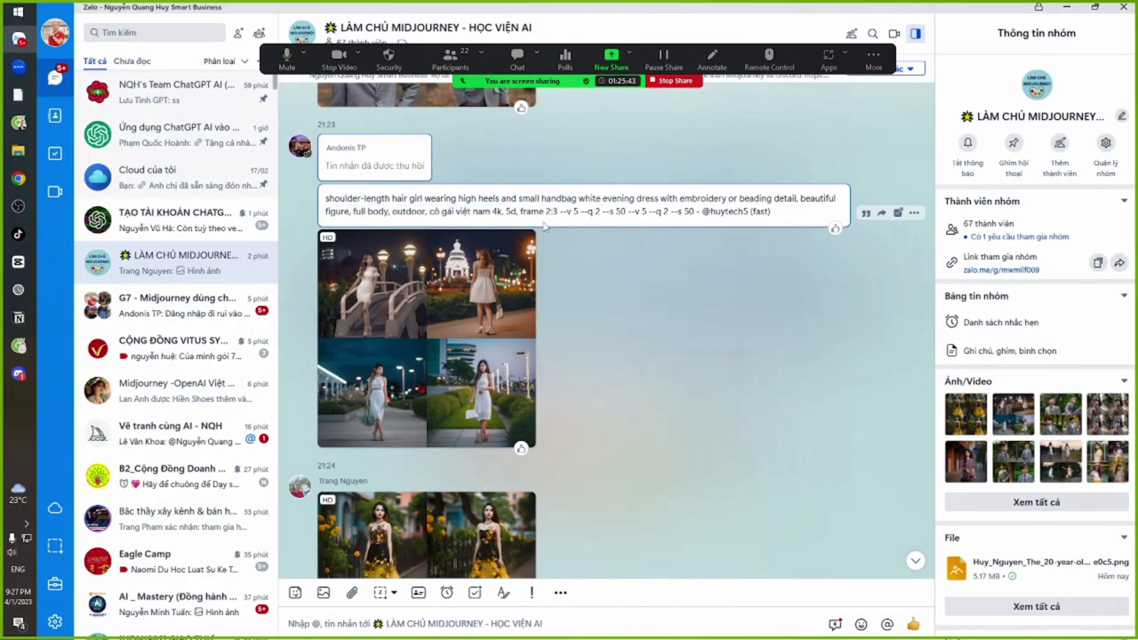
drag(495, 199, 574, 213)
click(423, 304)
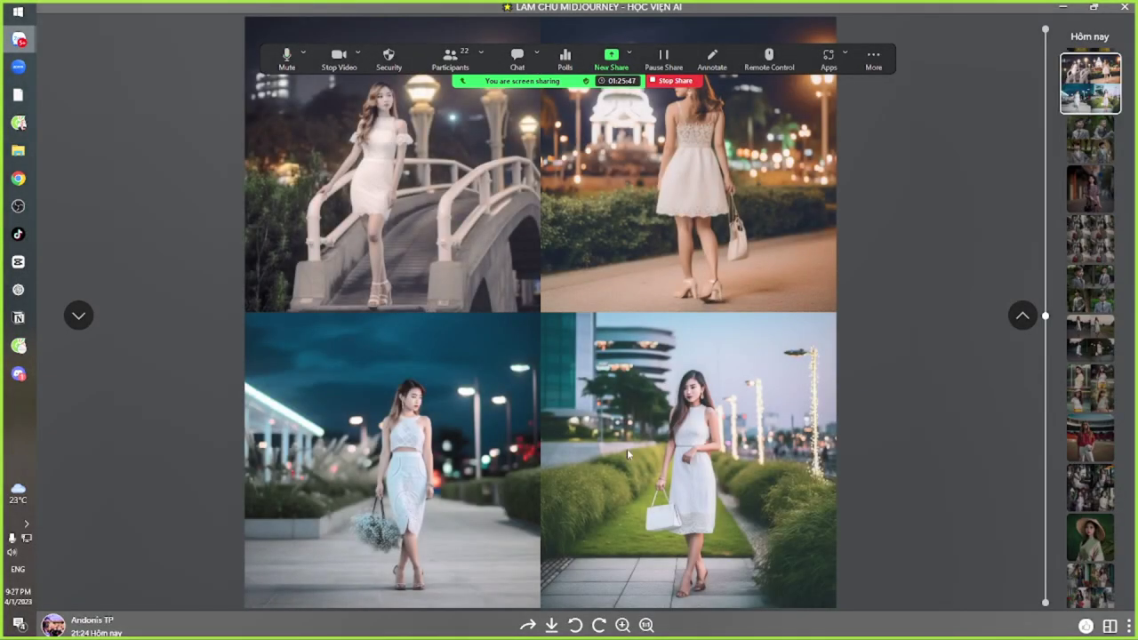
scroll(464, 494, up, 1)
scroll(447, 429, down, 2)
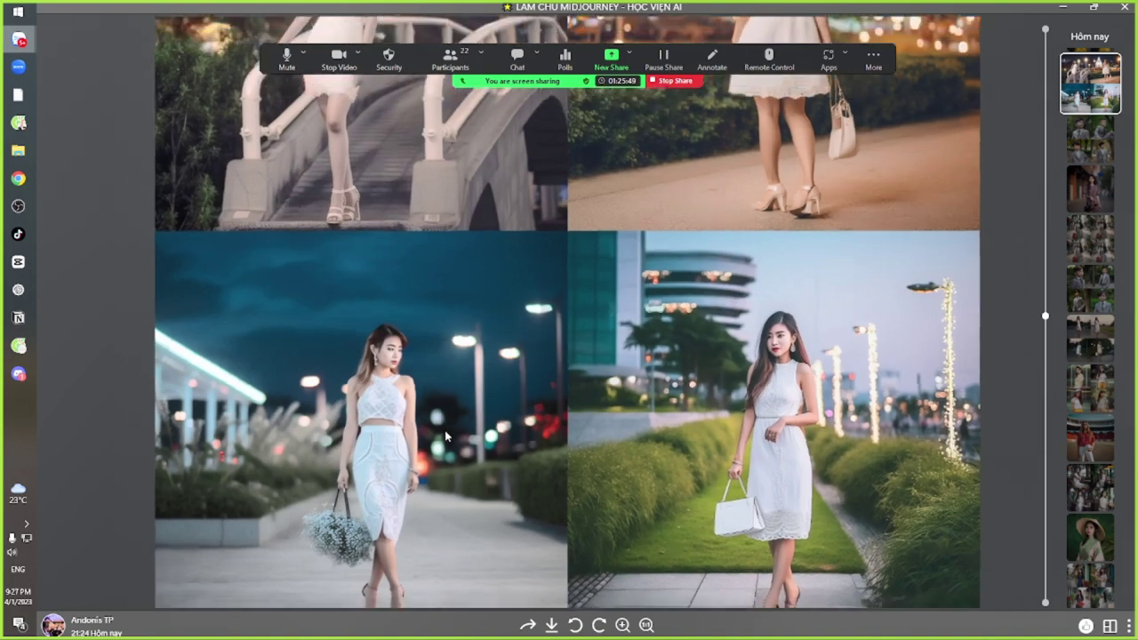
key(Escape)
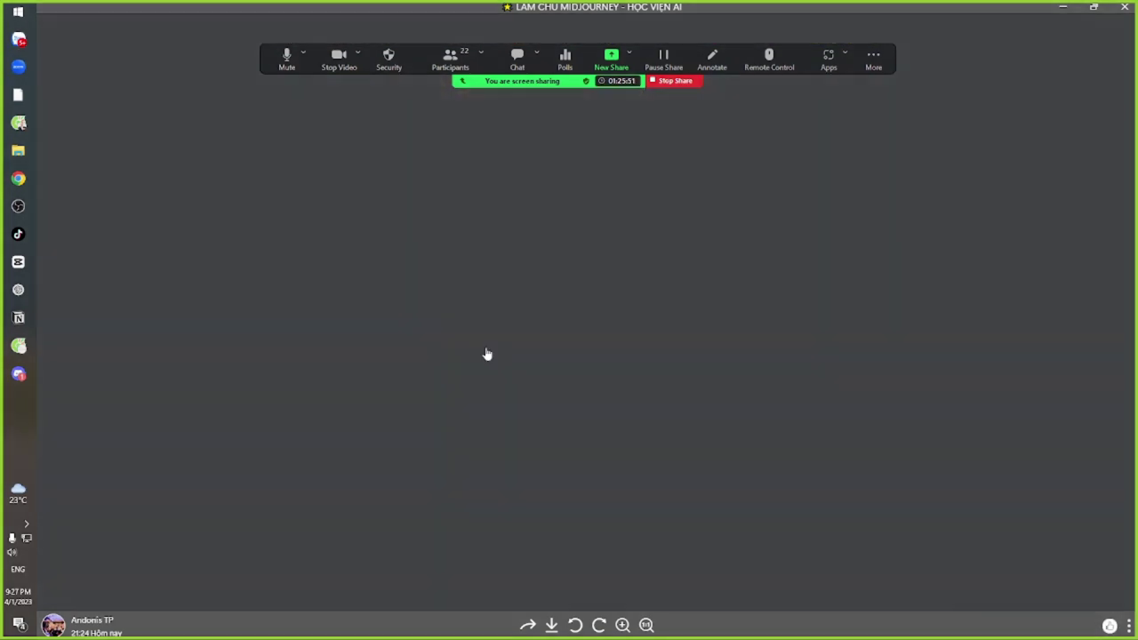
scroll(625, 358, down, 3)
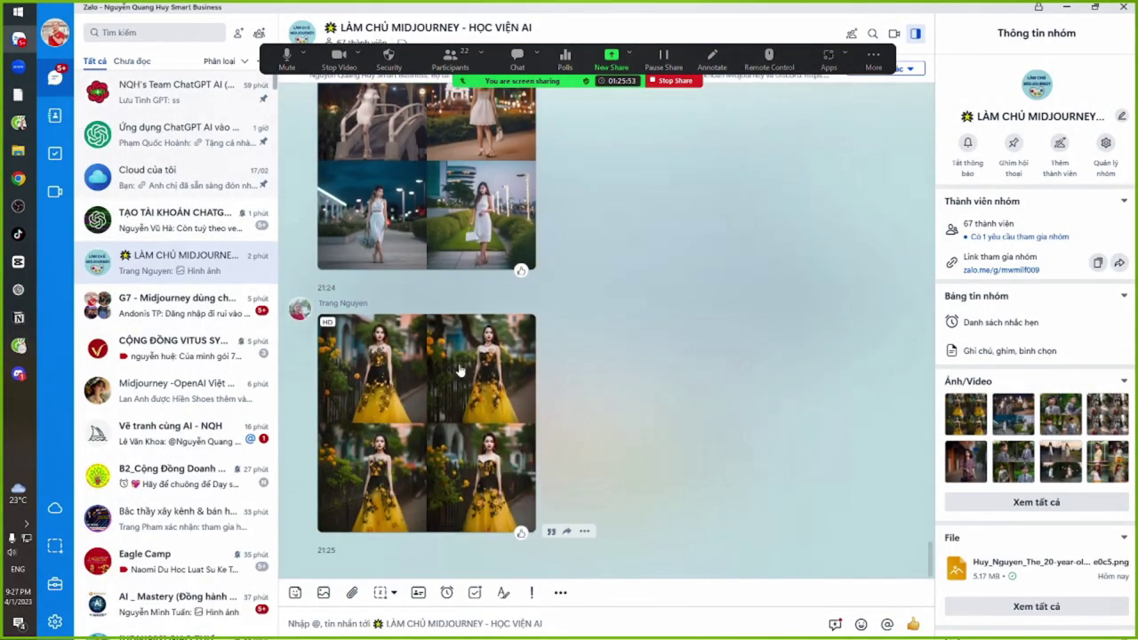
click(460, 370)
scroll(551, 281, up, 3)
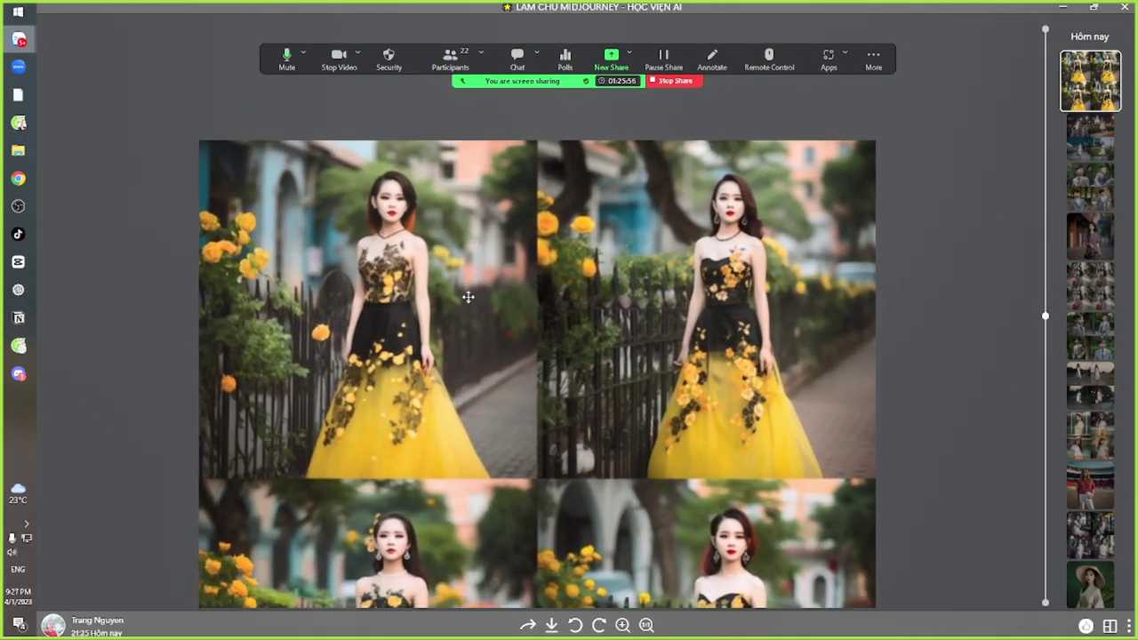
drag(468, 296, 435, 409)
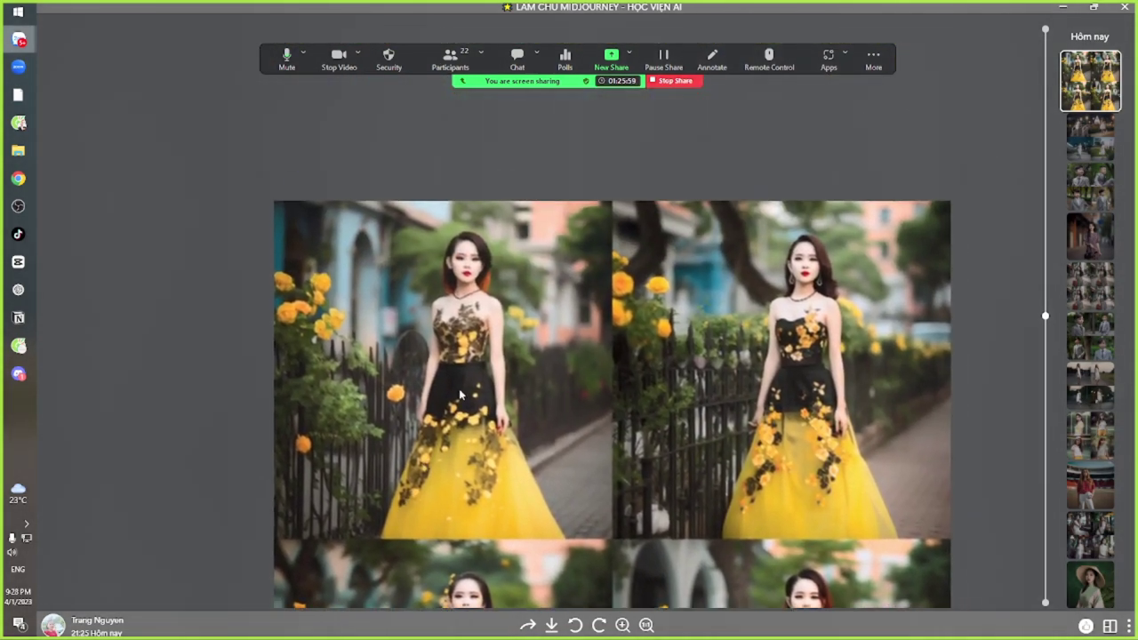
scroll(436, 409, up, 2)
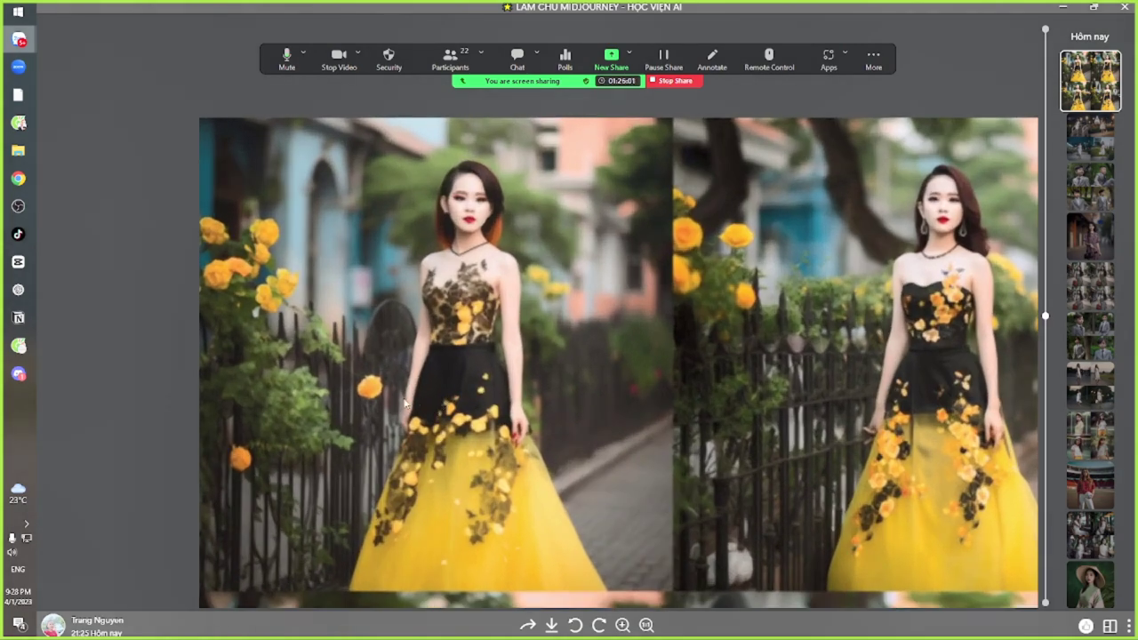
scroll(405, 382, down, 4)
drag(525, 402, 511, 252)
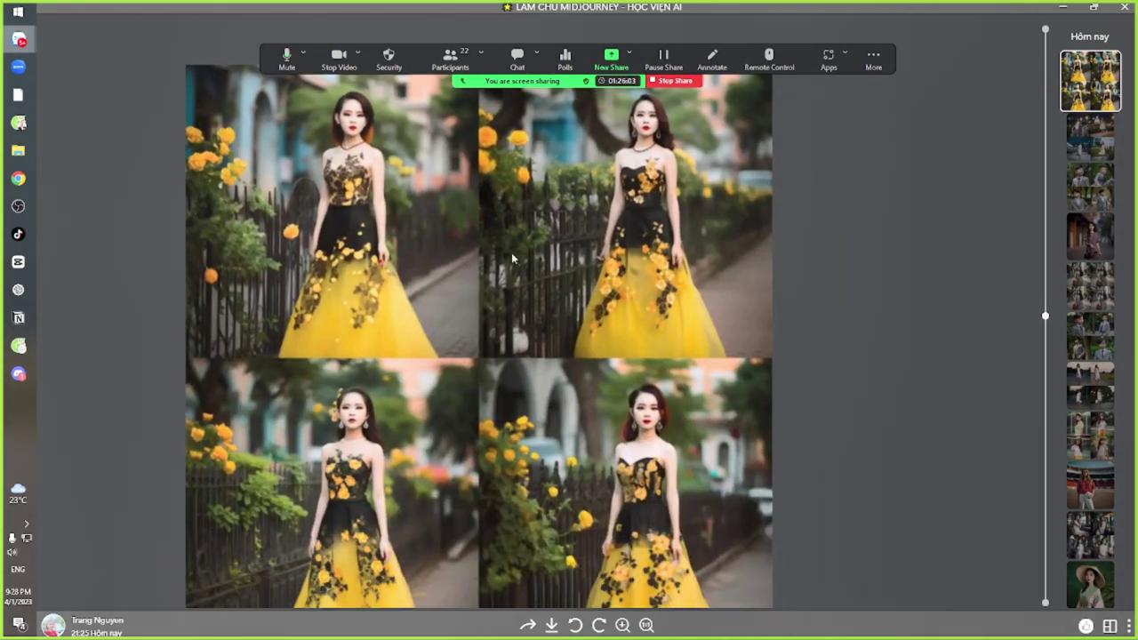
scroll(504, 307, down, 2)
key(Escape)
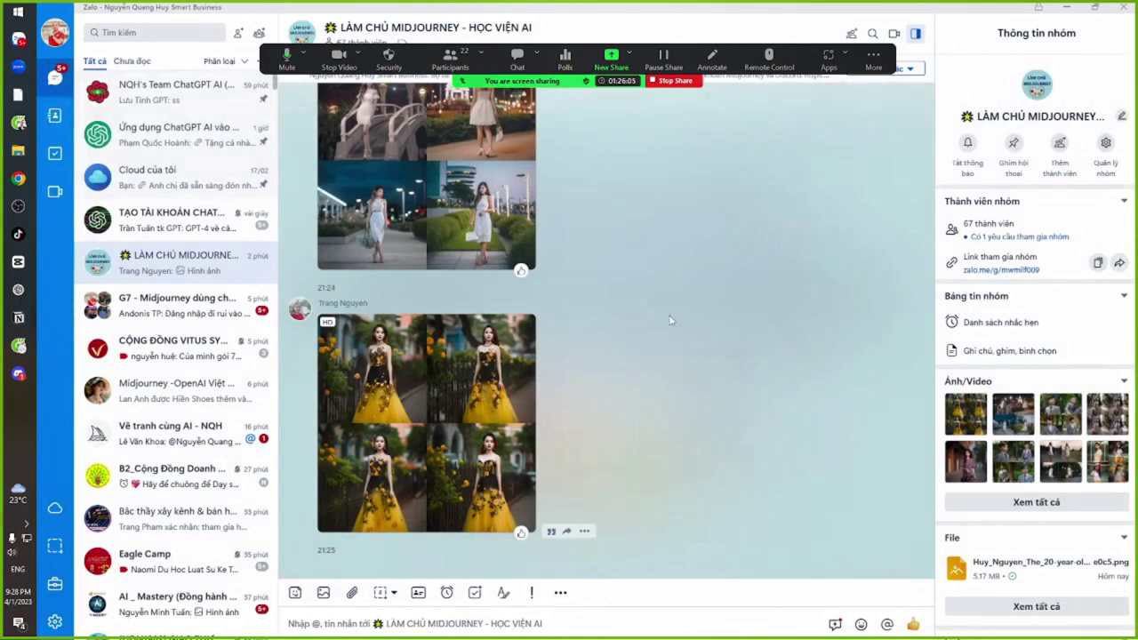
scroll(646, 348, up, 10)
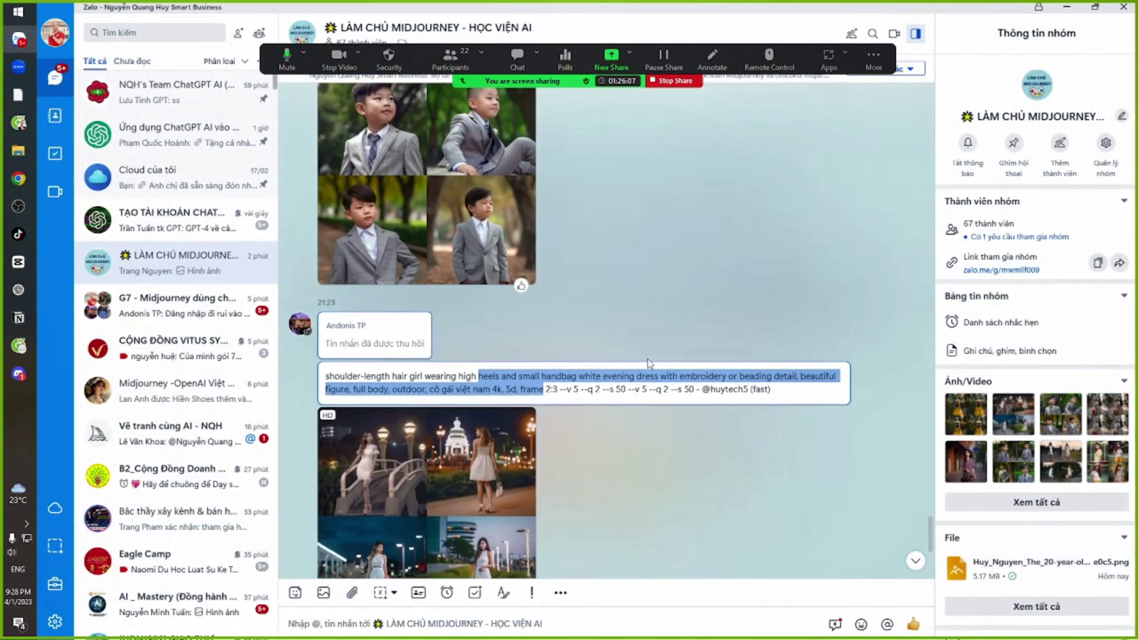
View the boy-photo grid full size and look over the girl prompt in the chat
scroll(659, 413, down, 3)
click(399, 319)
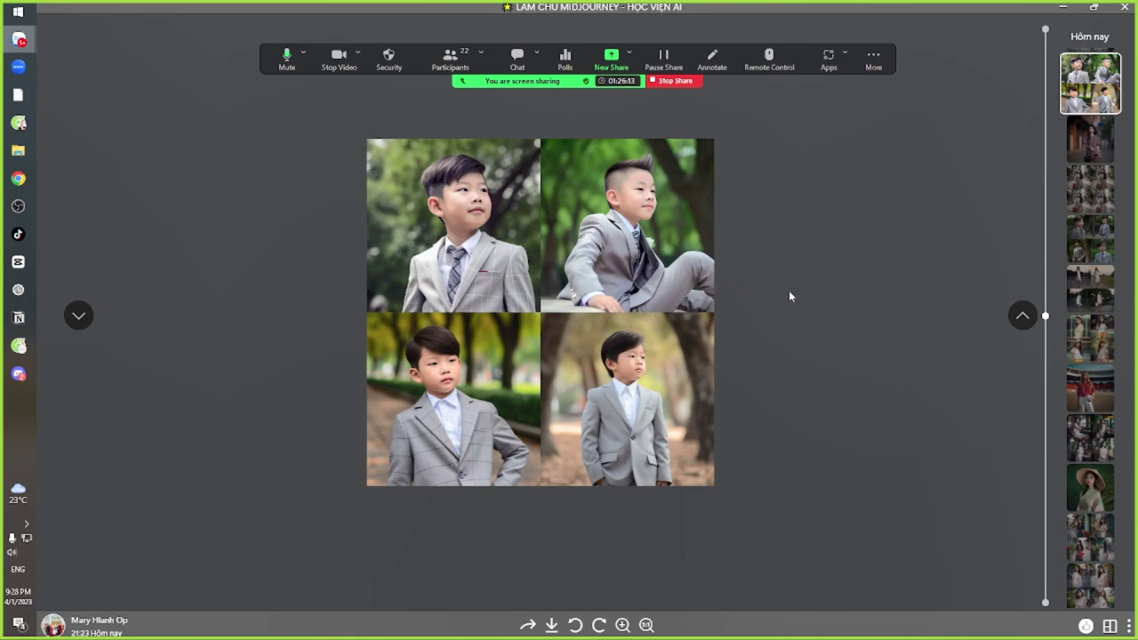
key(Escape)
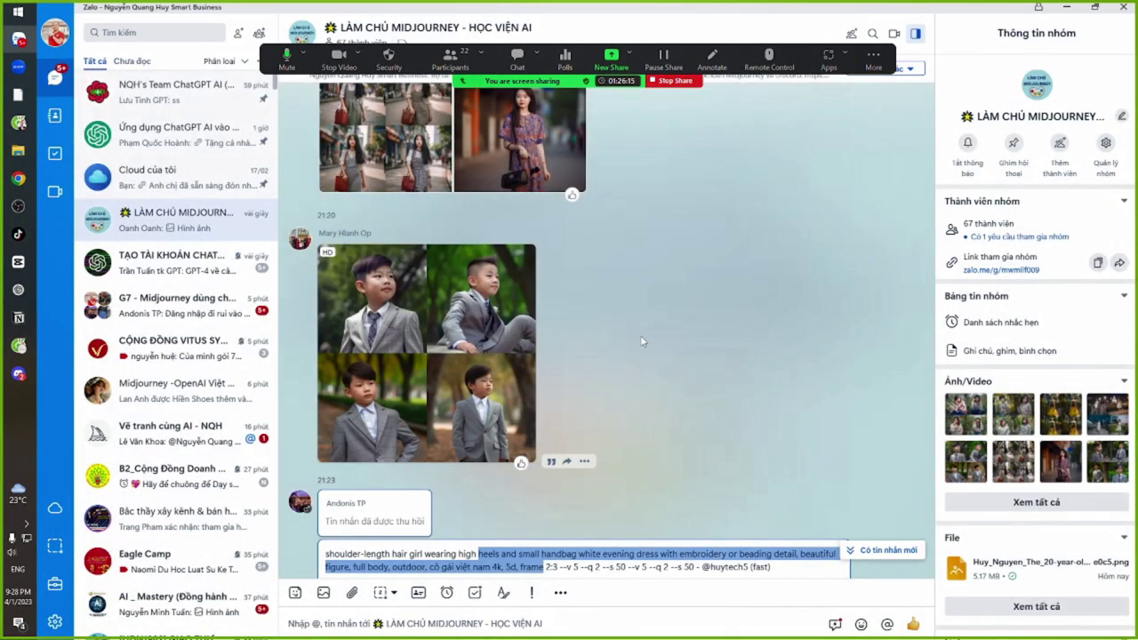
scroll(640, 335, up, 3)
drag(474, 311, 503, 326)
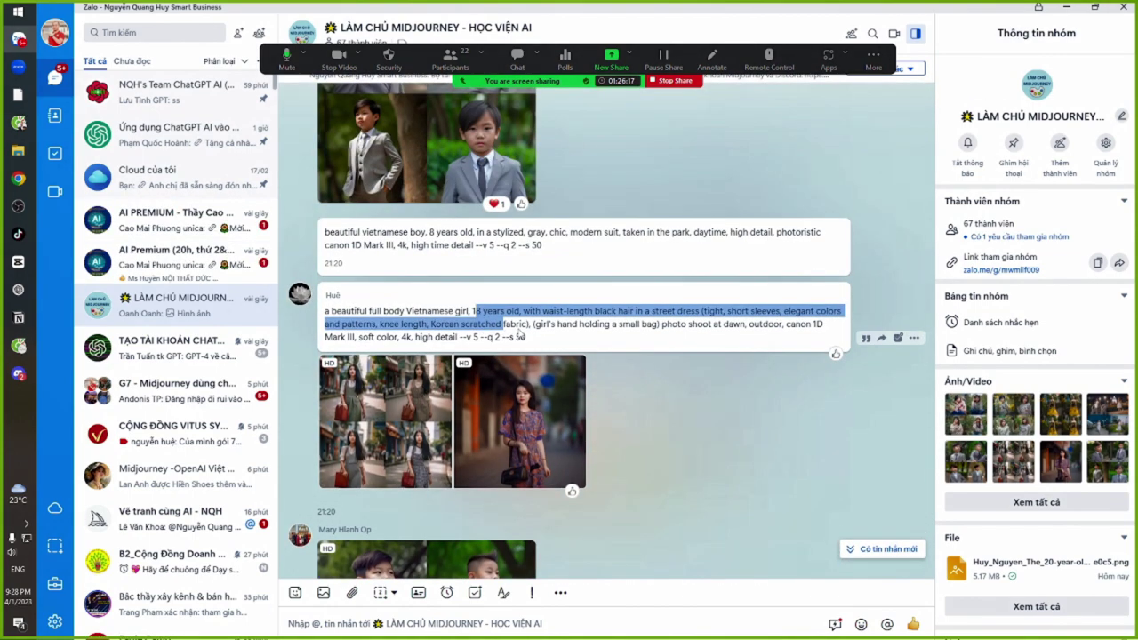
click(520, 336)
scroll(636, 349, up, 3)
scroll(636, 348, up, 10)
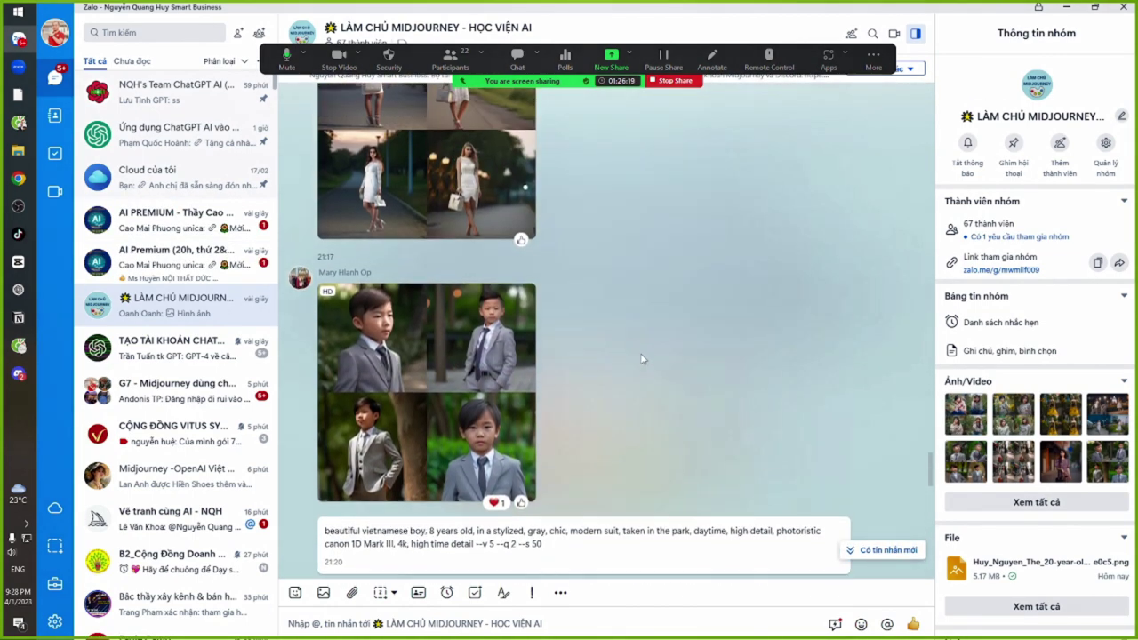
scroll(649, 373, down, 5)
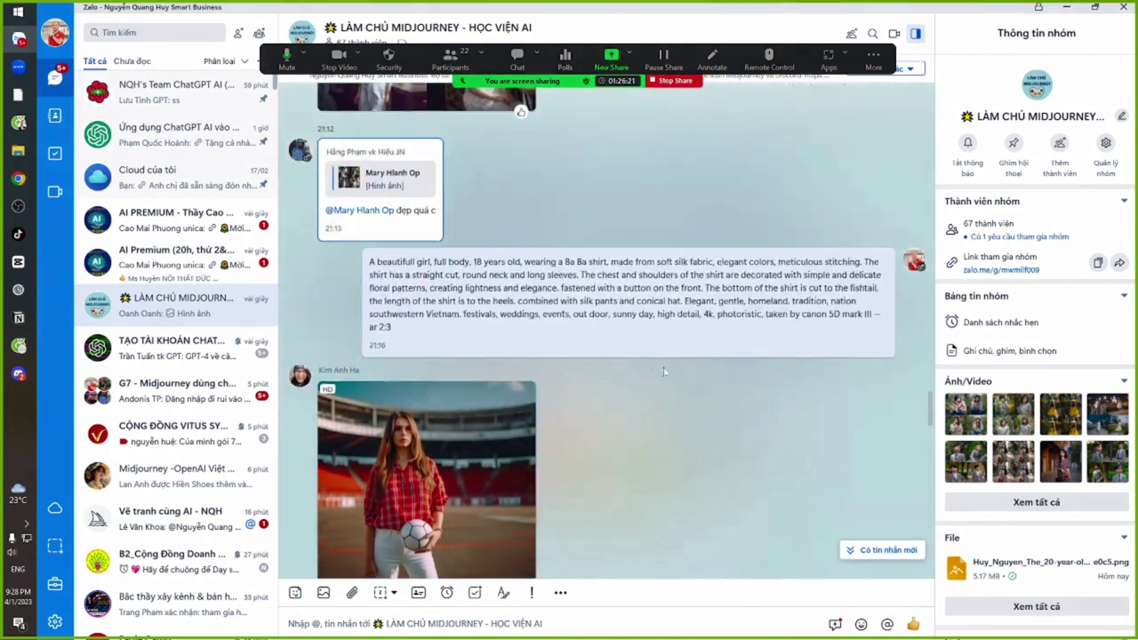
Jump to the newest messages and inspect the sweater portrait grid full size
click(875, 548)
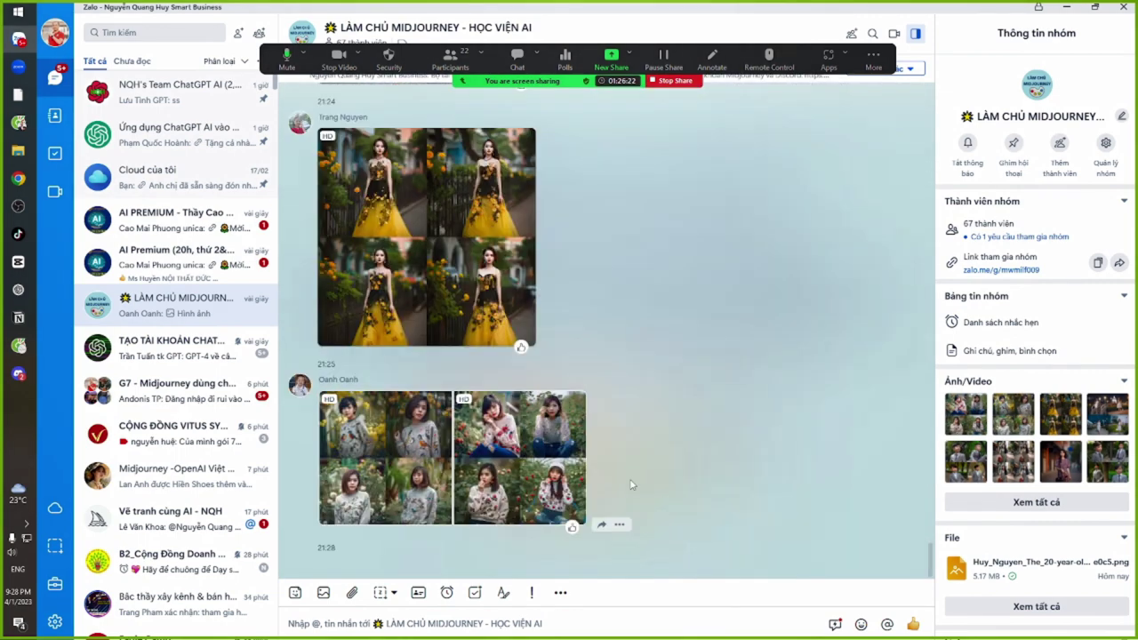
click(392, 444)
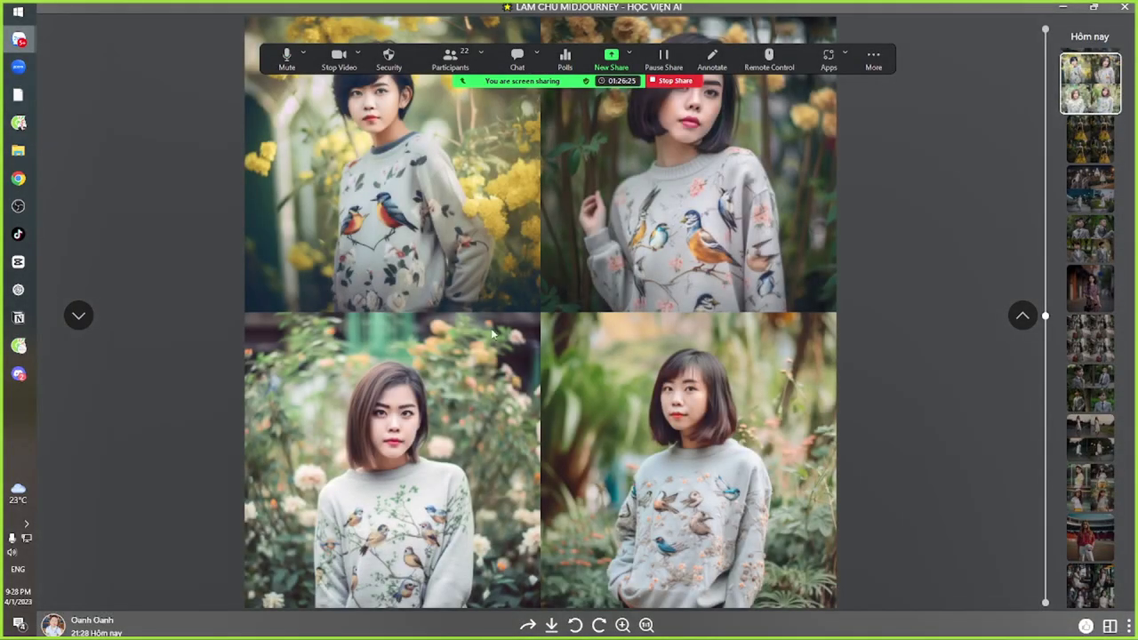
scroll(492, 333, up, 5)
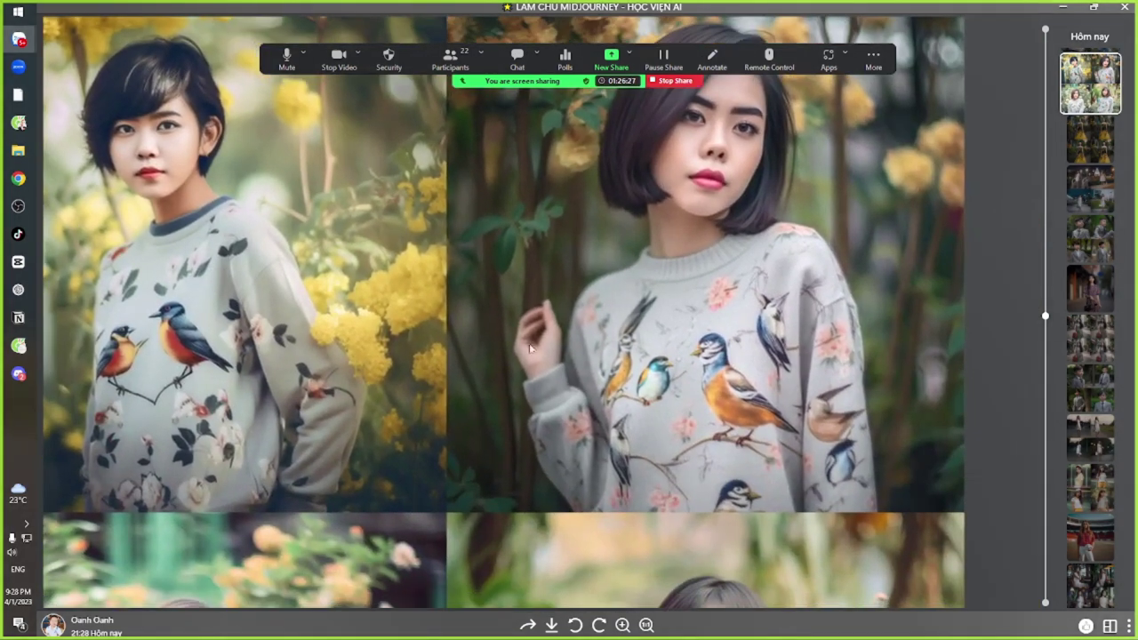
scroll(530, 348, down, 5)
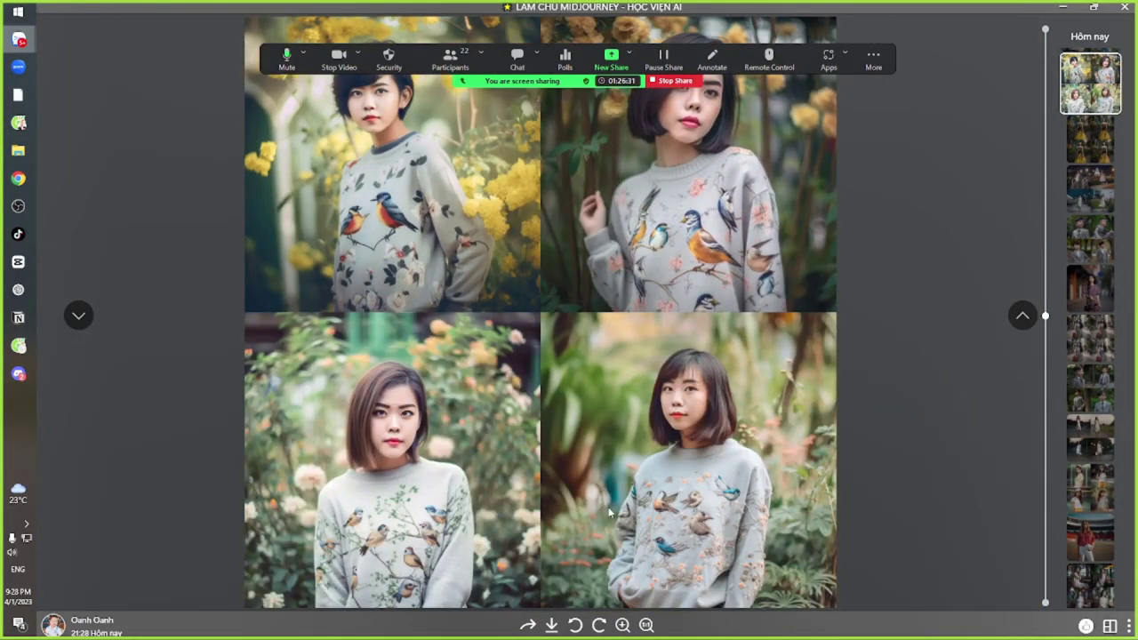
scroll(709, 507, up, 5)
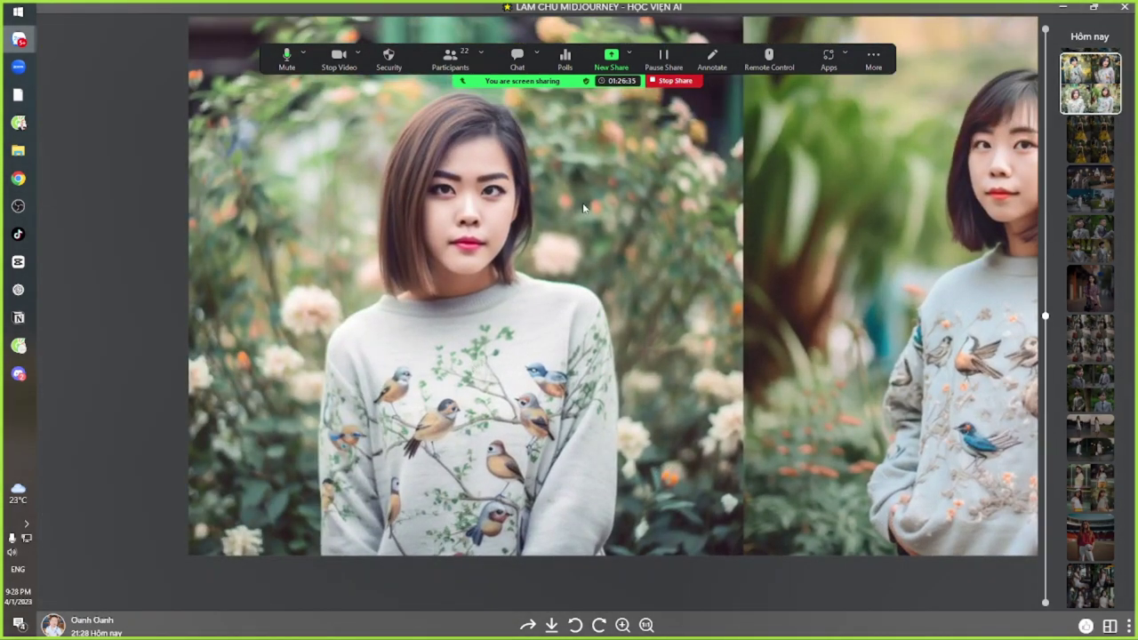
scroll(584, 208, down, 3)
scroll(344, 310, up, 3)
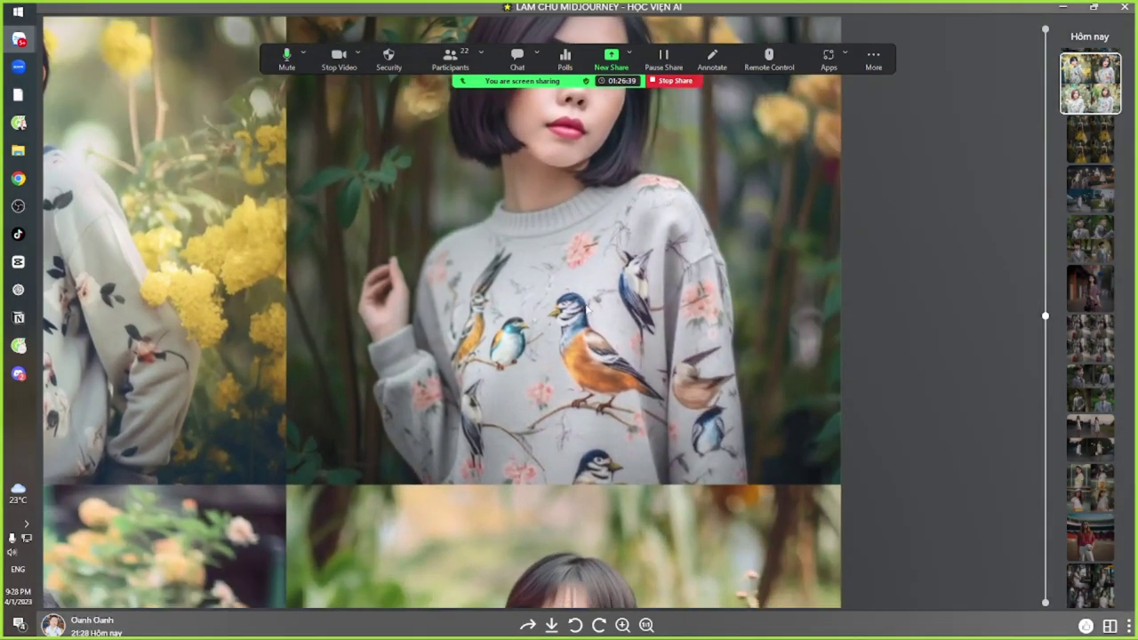
scroll(584, 338, down, 3)
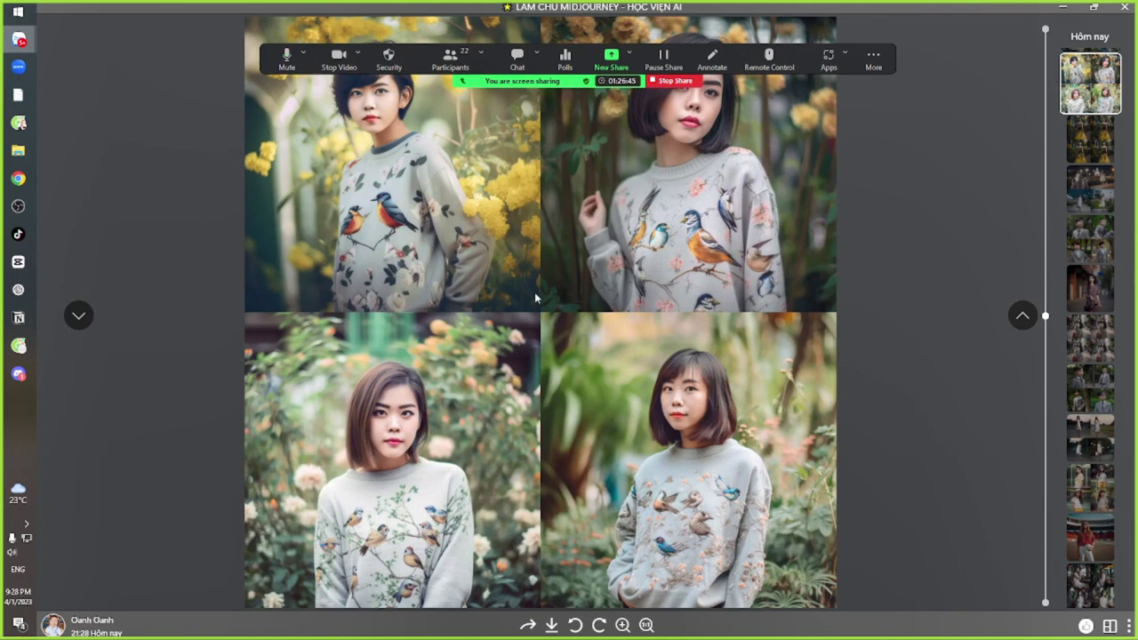
key(Escape)
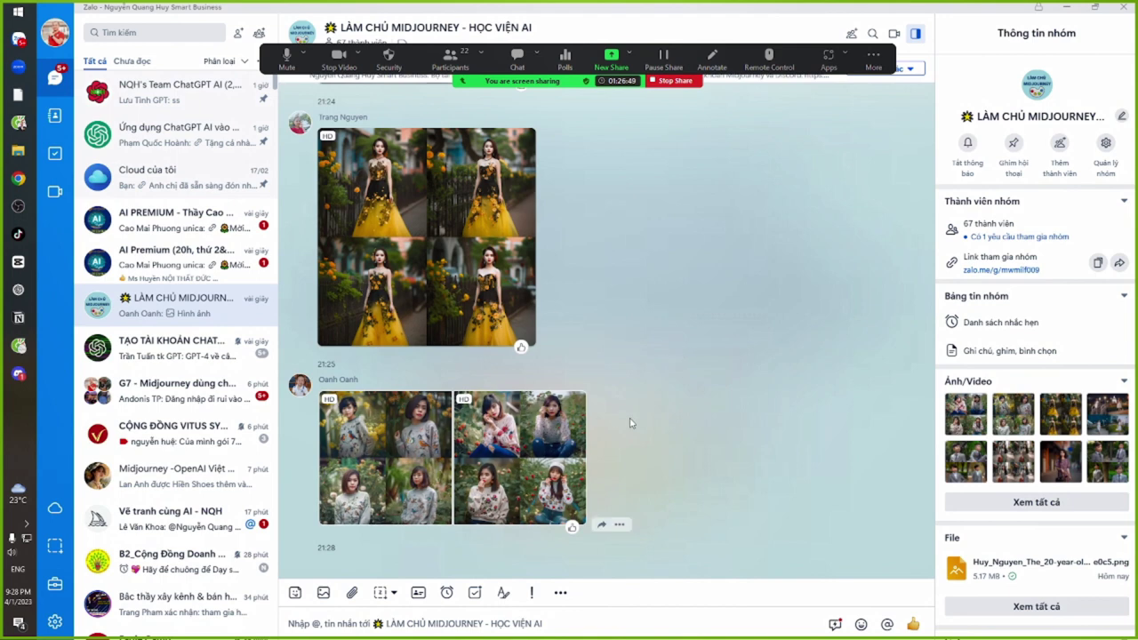
scroll(627, 463, up, 5)
Read the latest reply in the Vẽ tranh cùng AI - NQH chat and its quoted Midjourney message
click(169, 518)
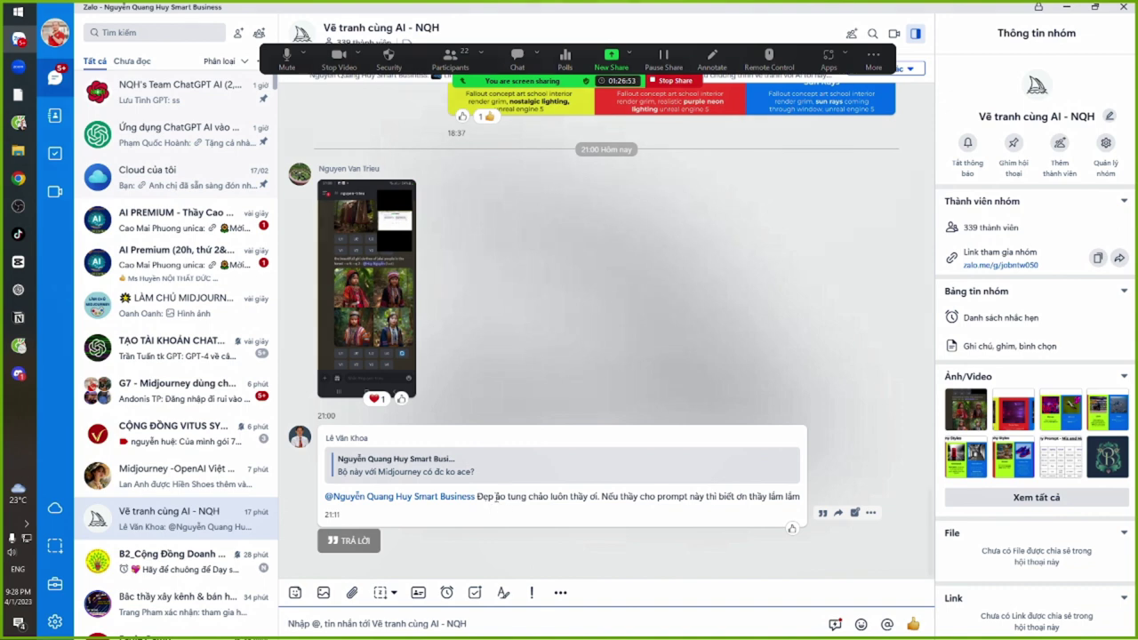
drag(495, 497, 739, 498)
drag(758, 497, 622, 498)
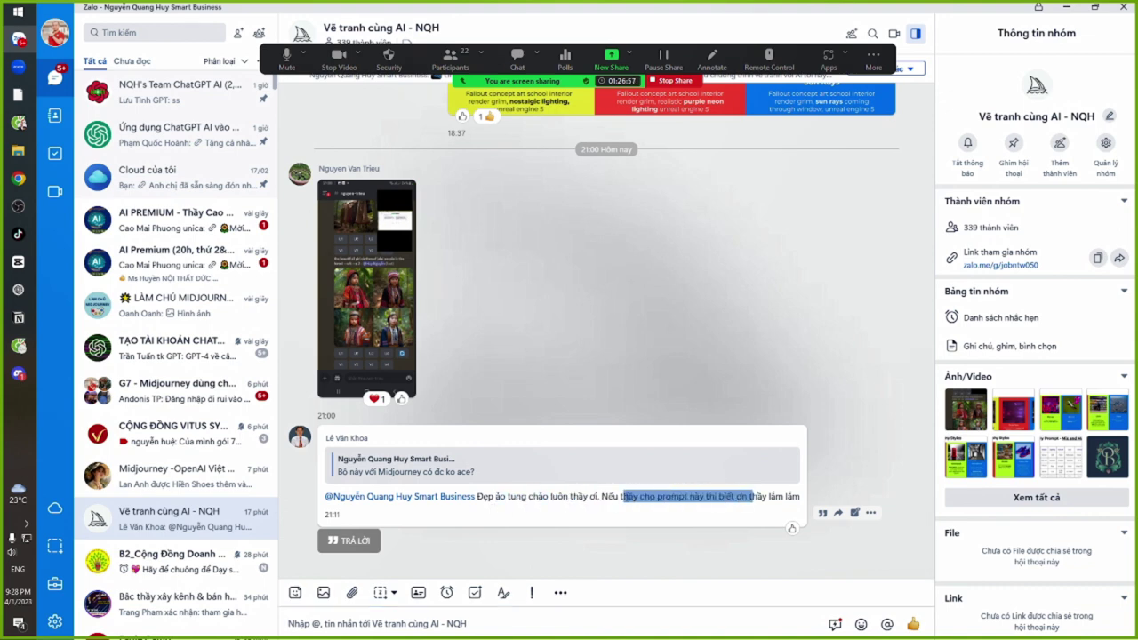
drag(537, 498, 775, 498)
click(593, 345)
scroll(593, 346, up, 5)
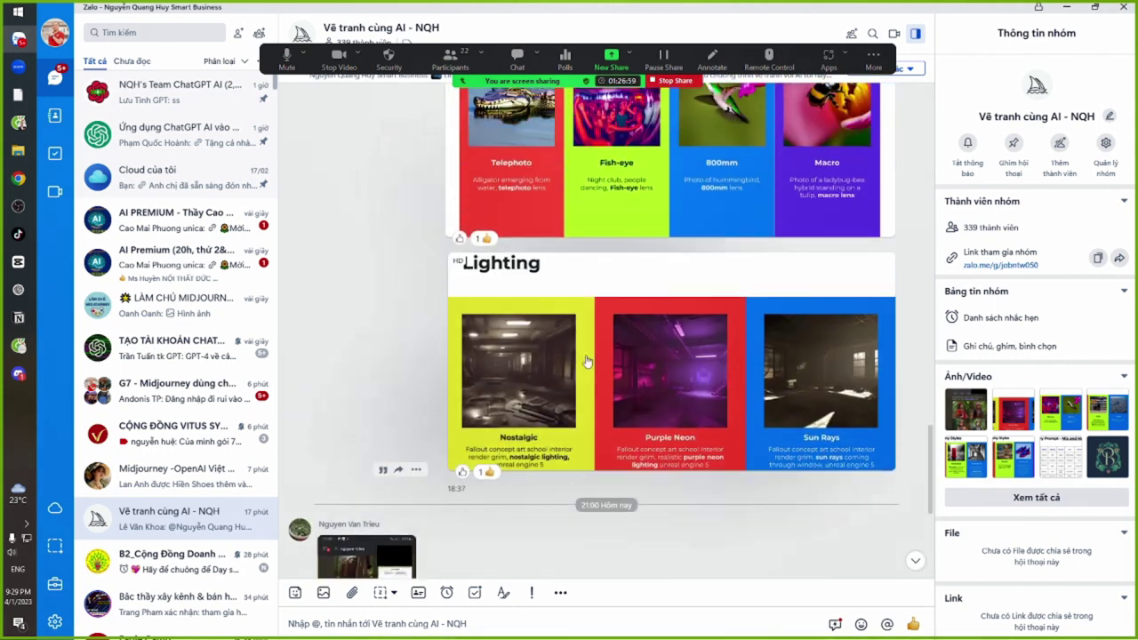
scroll(570, 424, down, 5)
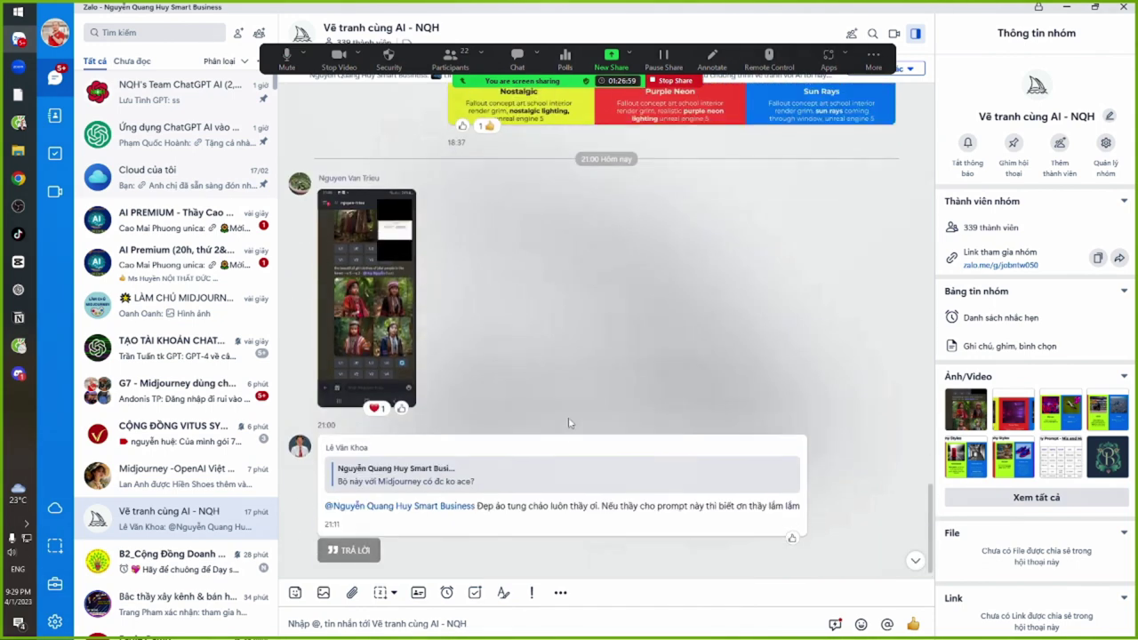
click(502, 470)
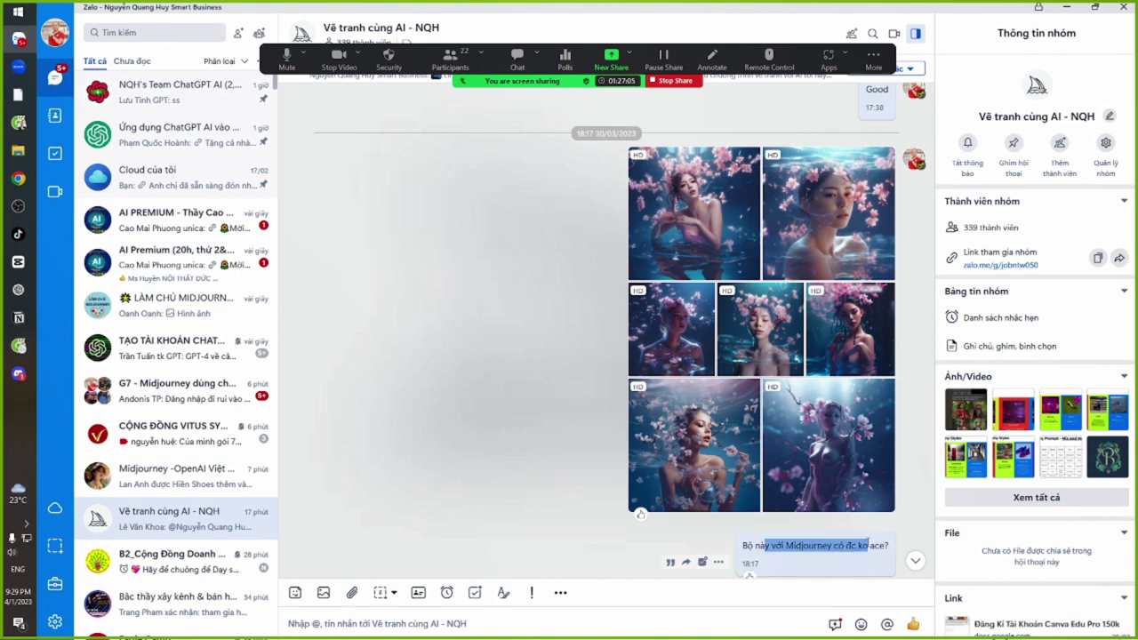
click(915, 560)
Open the latest four-image áo bà ba result in the browser and inspect it at full size
key(alt+Tab)
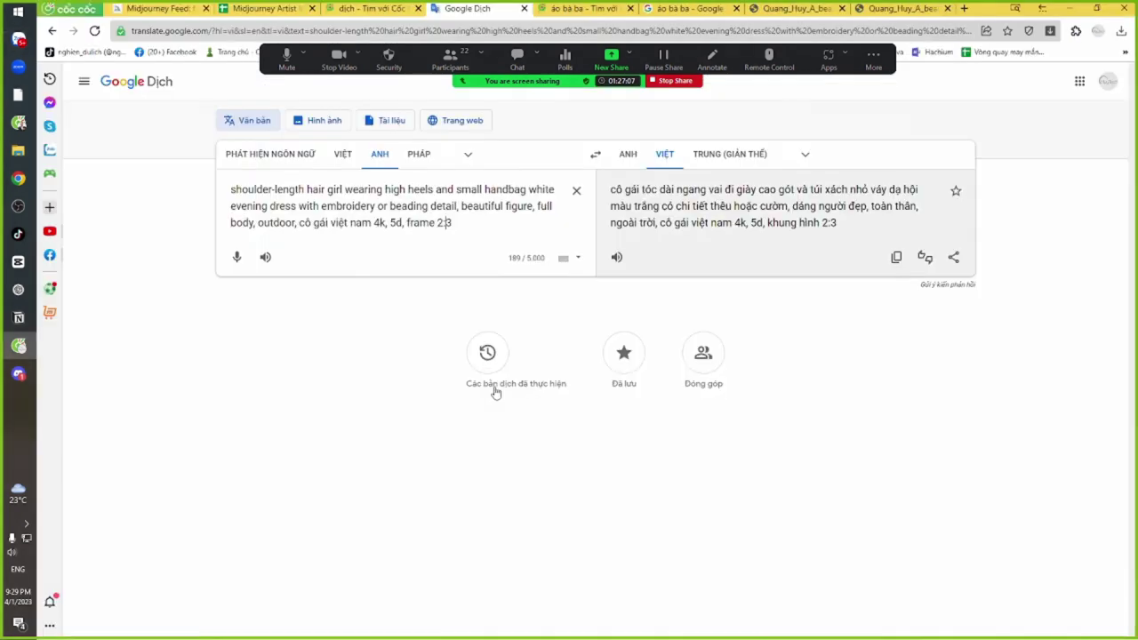
key(alt+Tab)
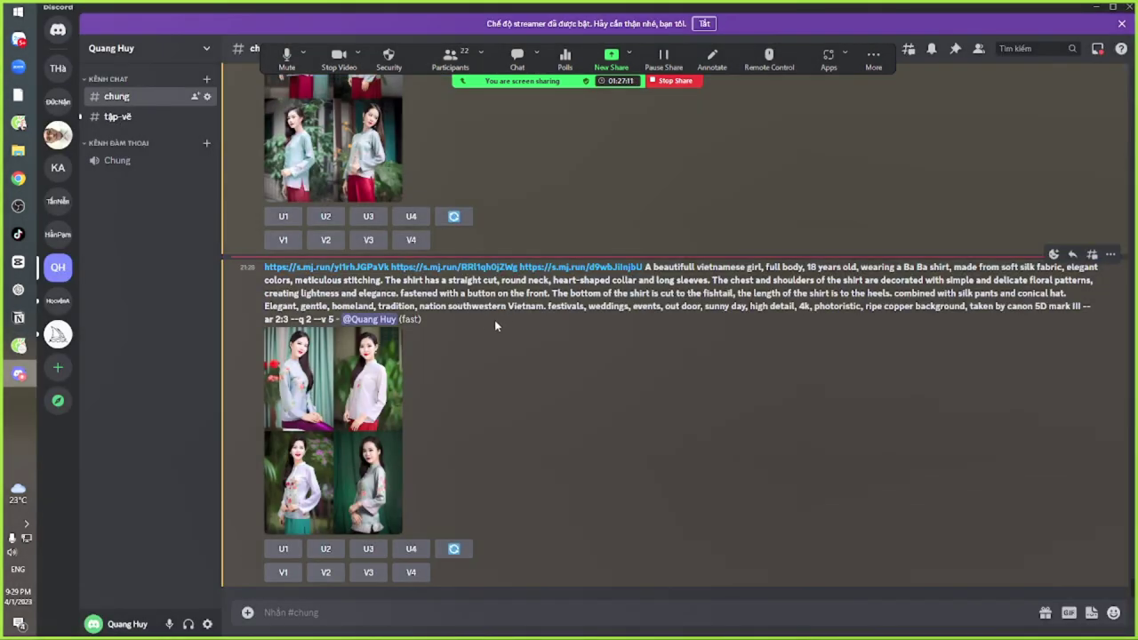
click(300, 409)
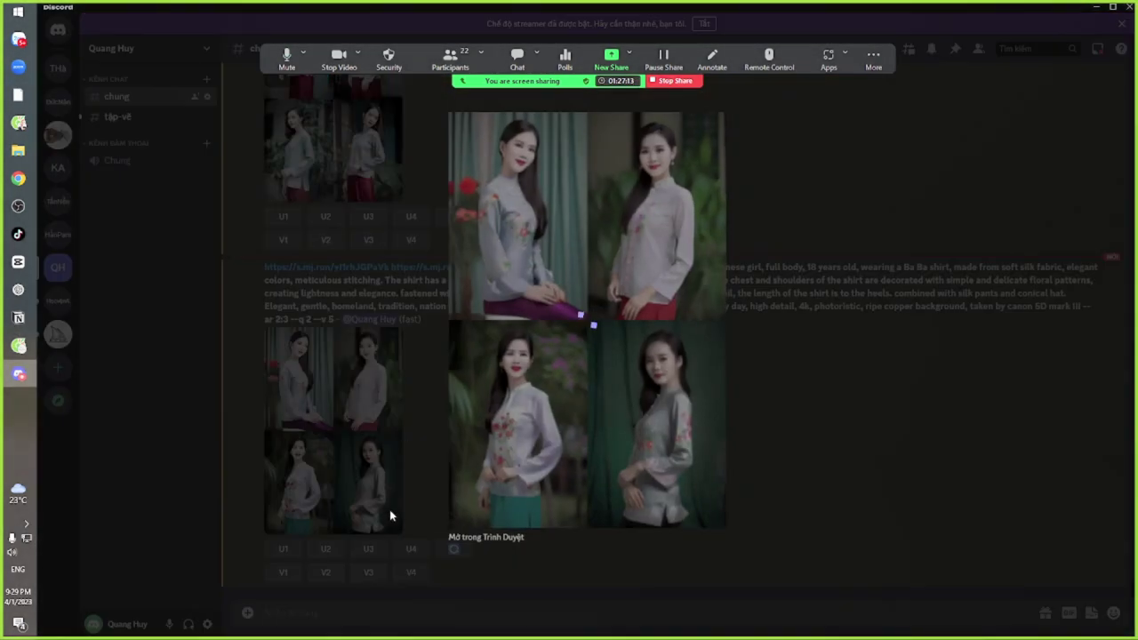
click(472, 538)
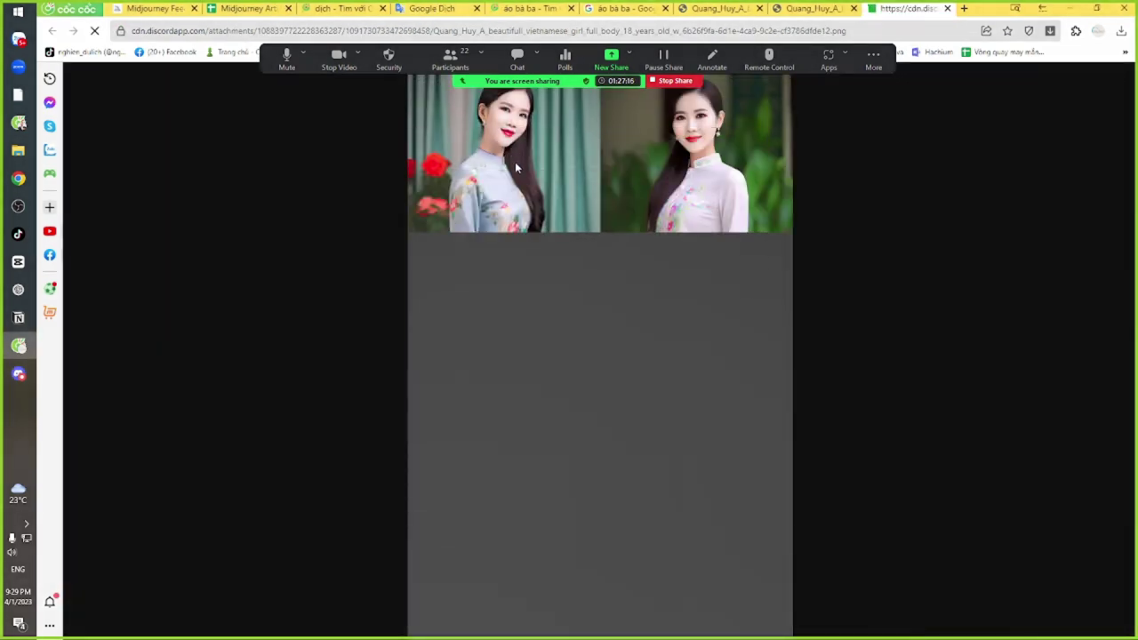
click(510, 163)
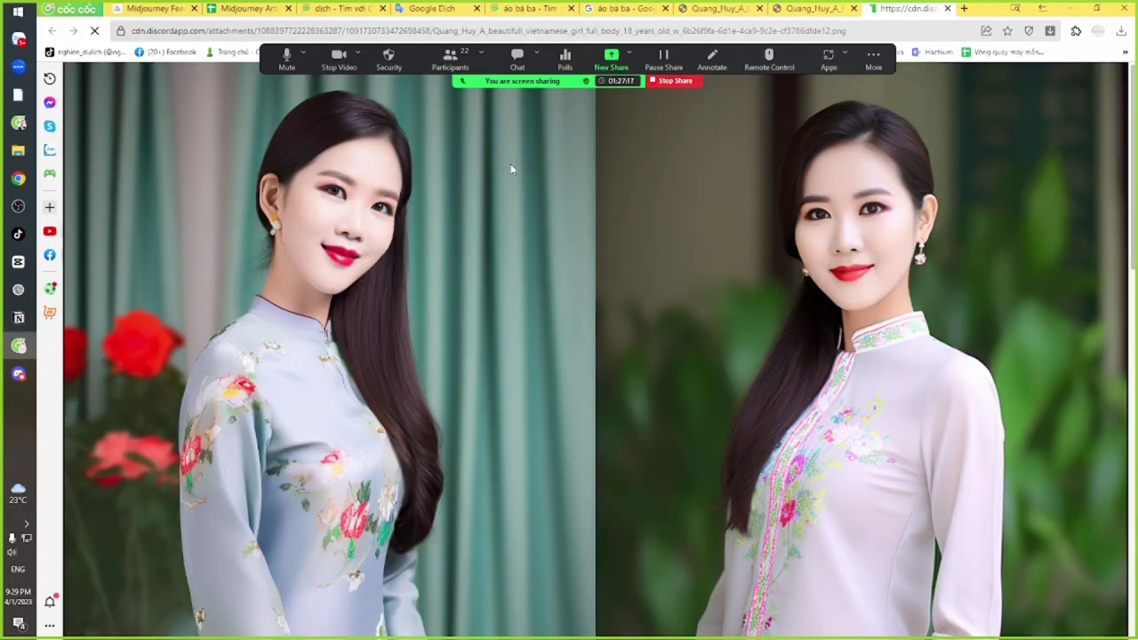
scroll(892, 332, down, 8)
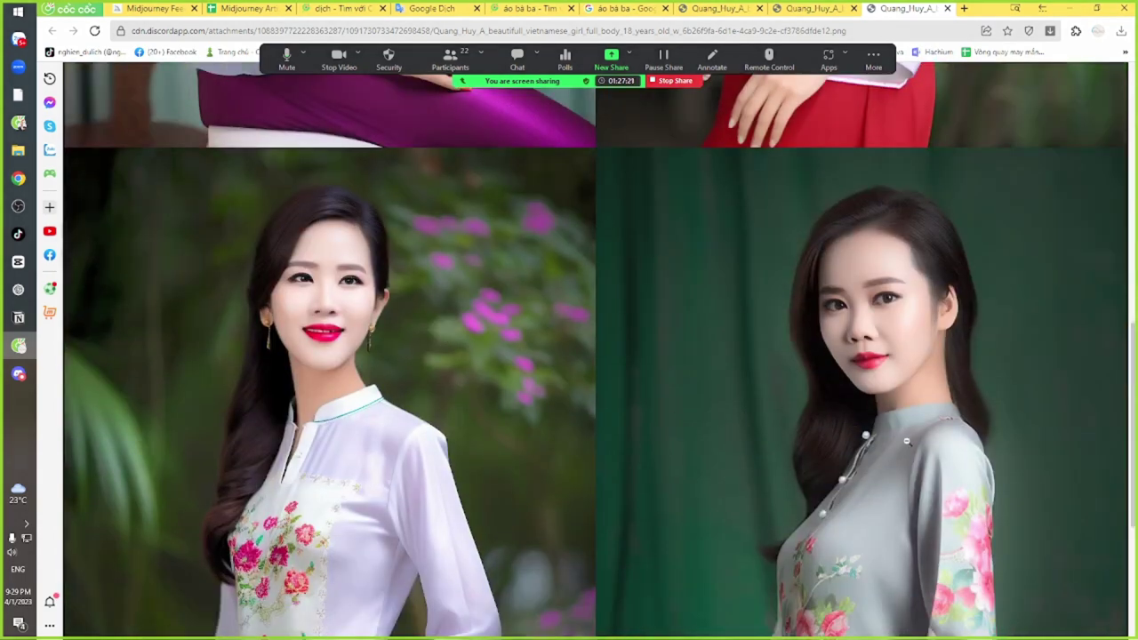
scroll(302, 439, down, 5)
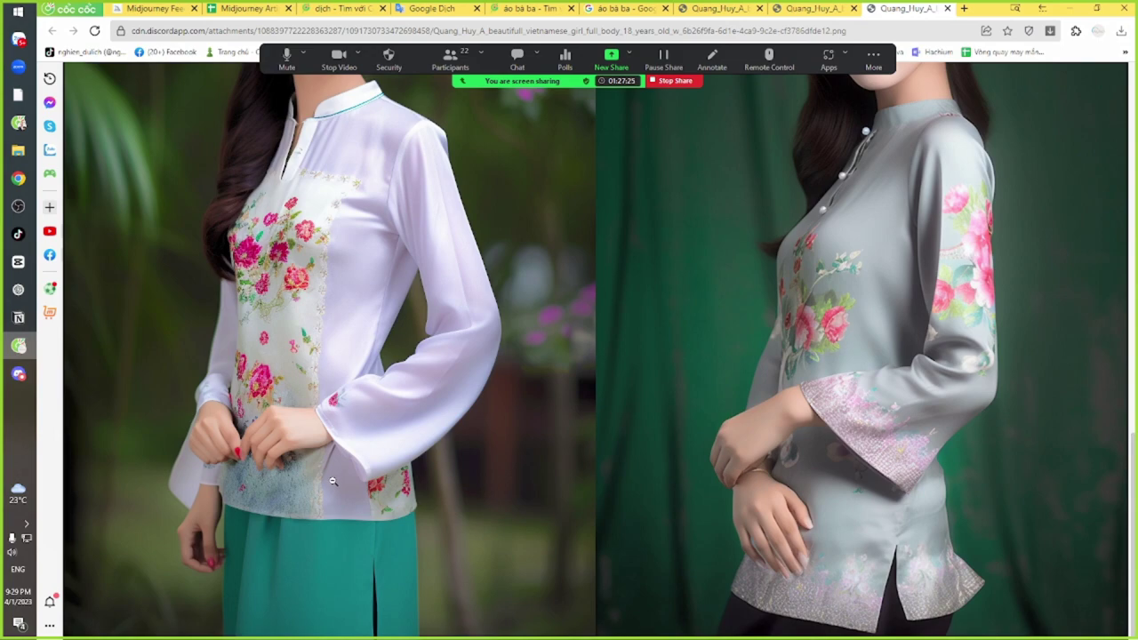
scroll(332, 481, down, 10)
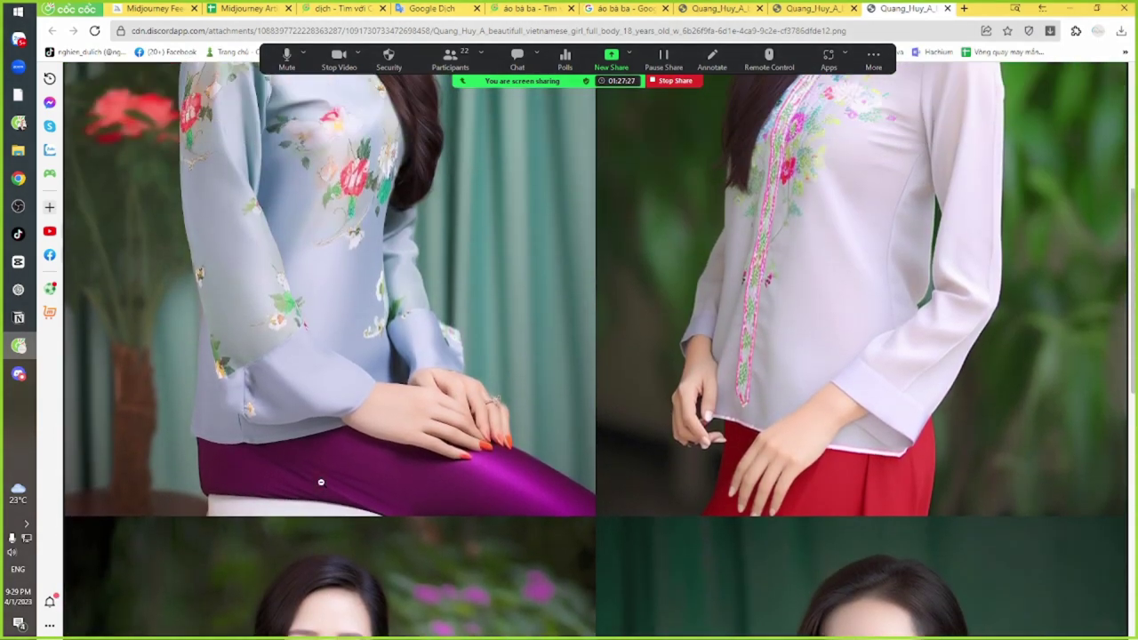
scroll(321, 482, up, 5)
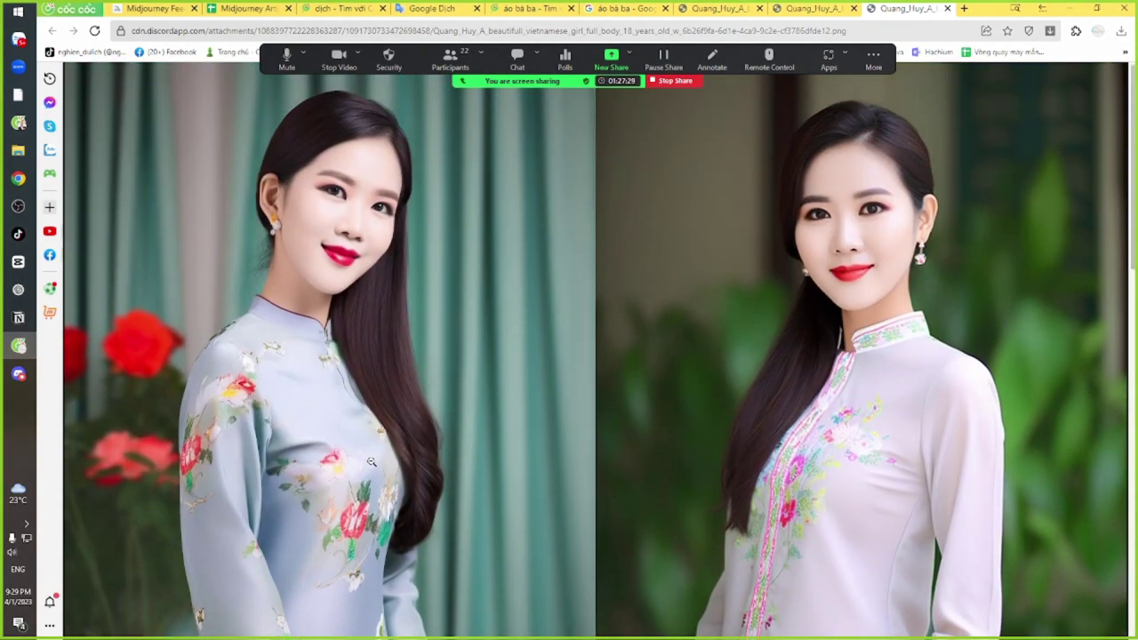
click(507, 250)
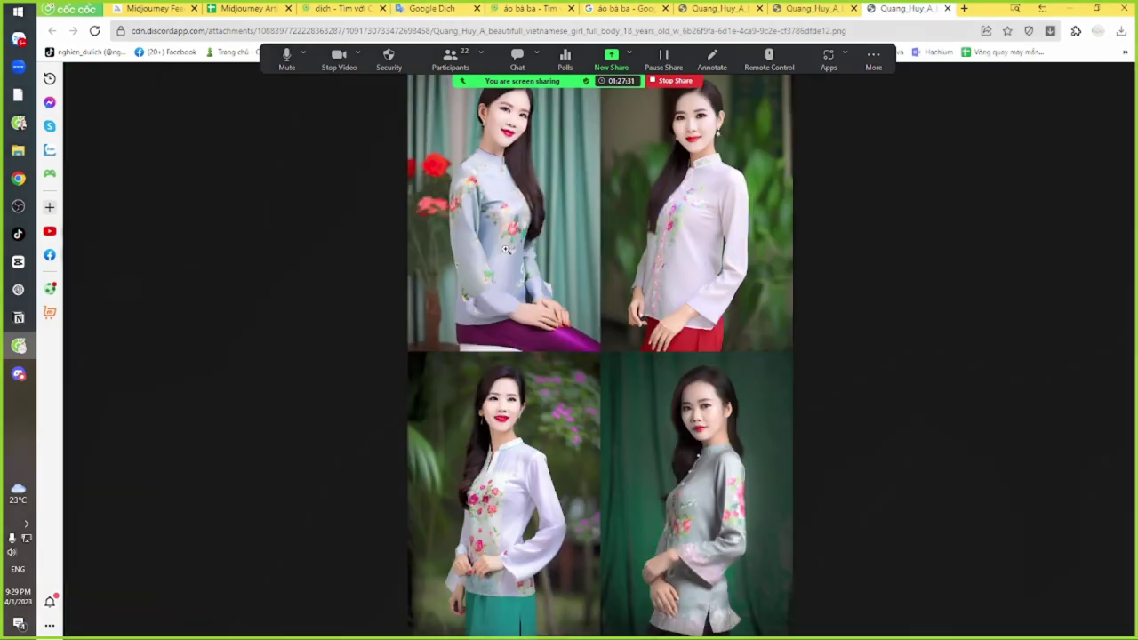
Close the enlarged view in Discord and bring up the áo bà ba image search results
key(alt+Tab)
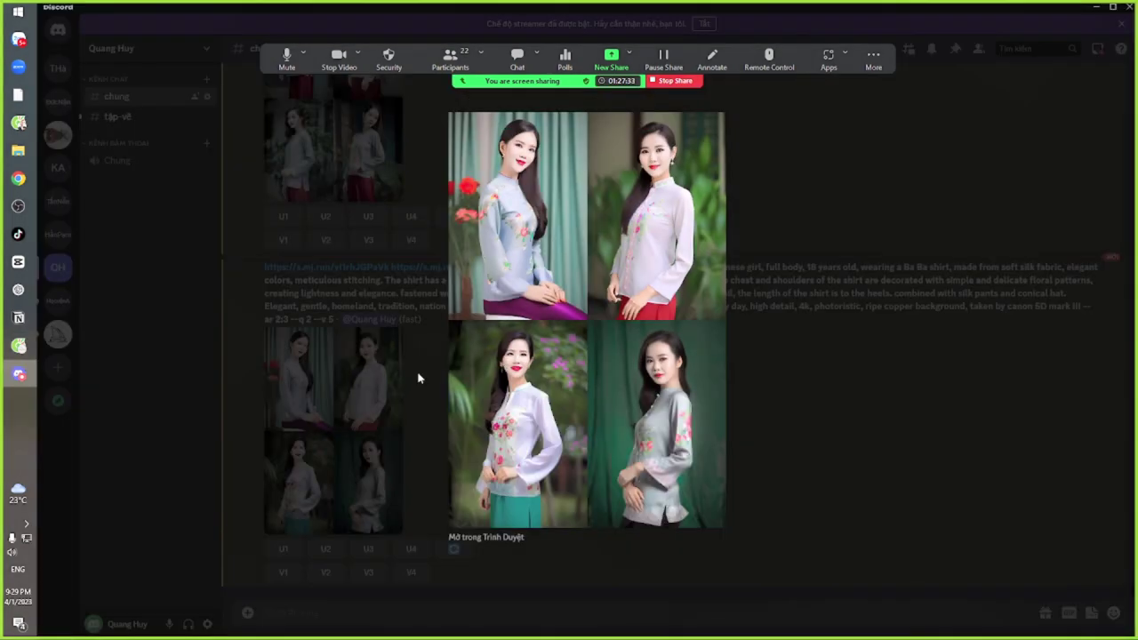
click(421, 378)
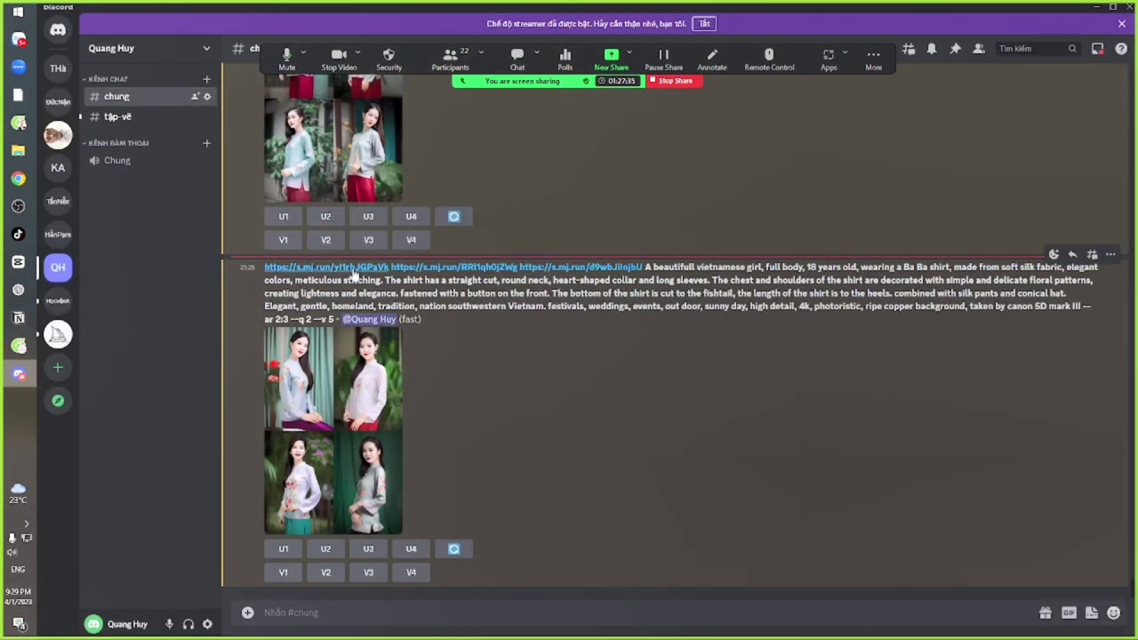
key(alt+Tab)
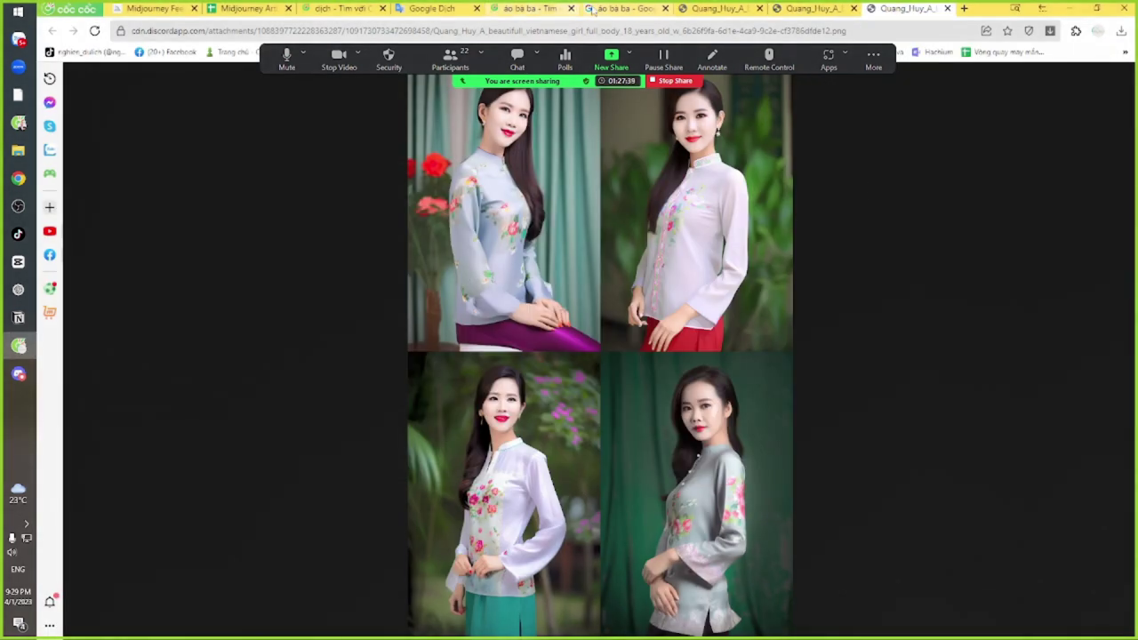
click(601, 9)
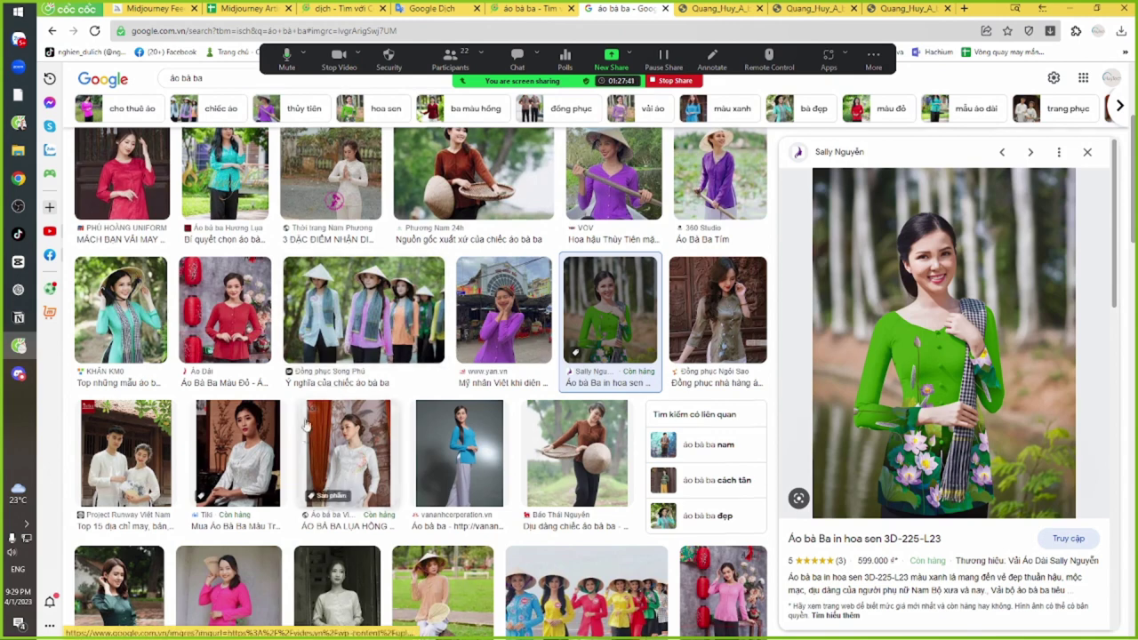
Preview the white Tiki áo bà ba image and copy its image address
scroll(338, 427, down, 3)
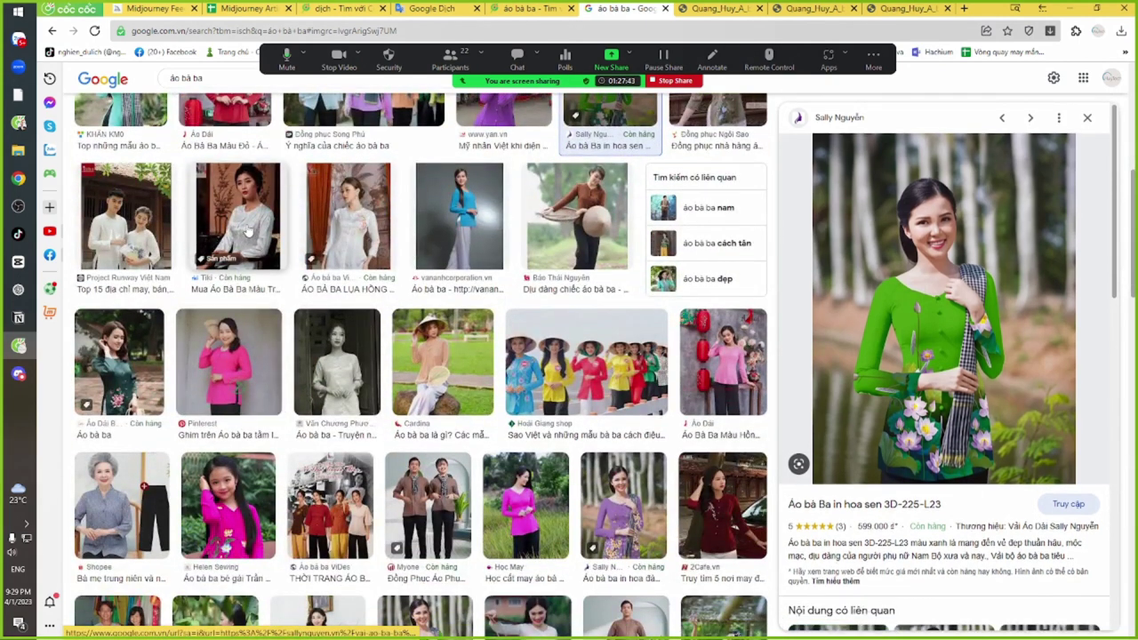
click(248, 230)
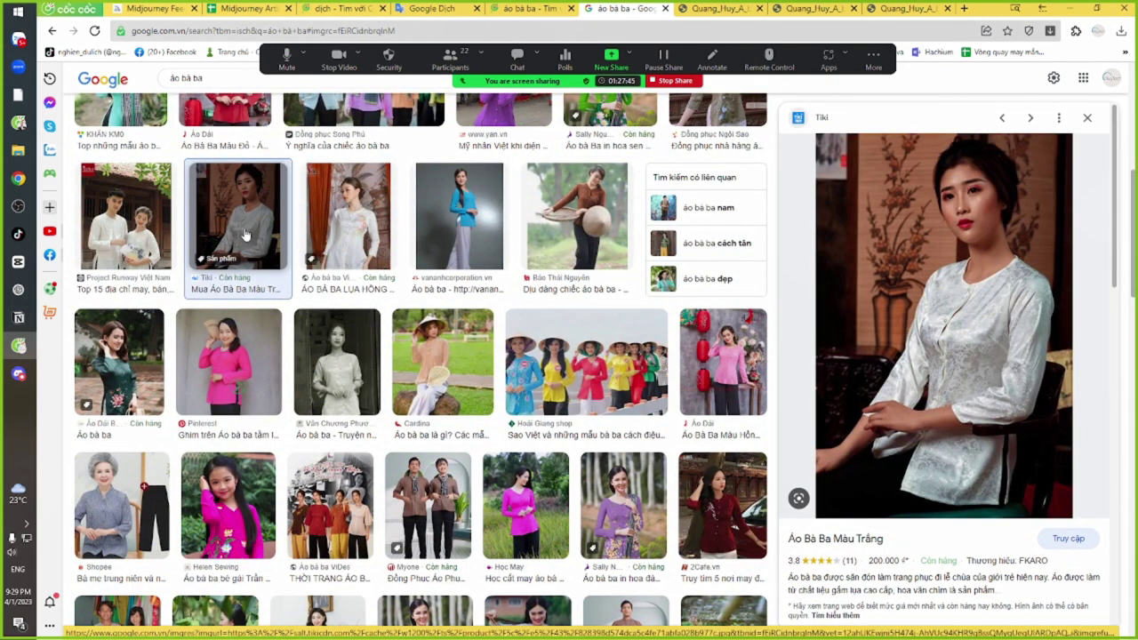
right_click(915, 236)
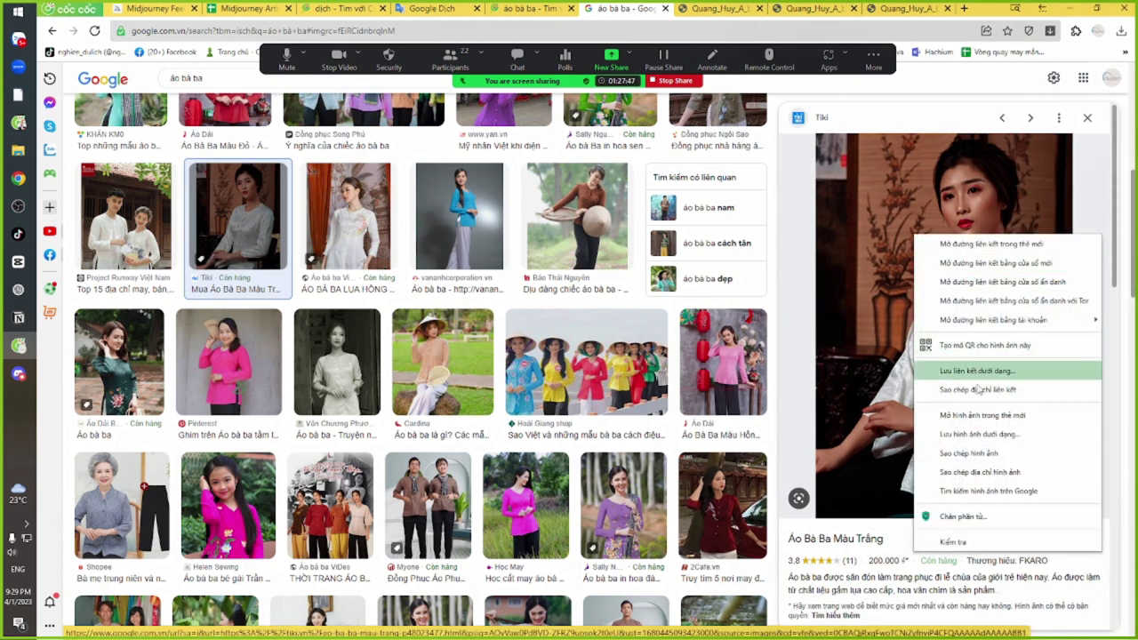
click(987, 472)
Start a Discord /imagine draft with the Tiki image URL followed by the earlier prompt text
key(alt+Tab)
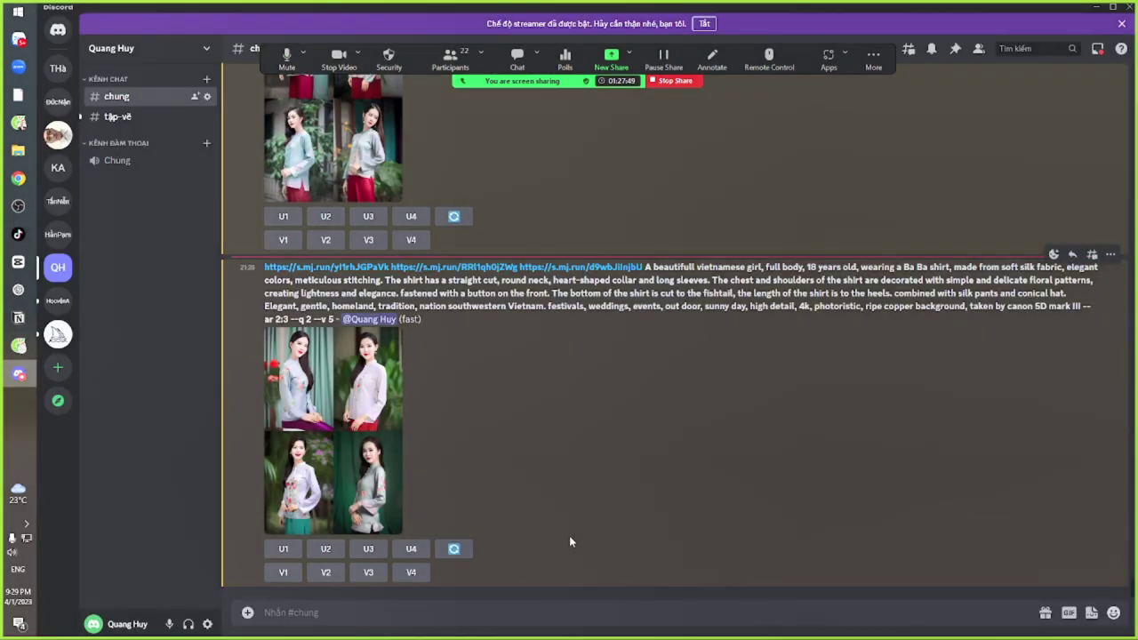
click(465, 609)
text(/im)
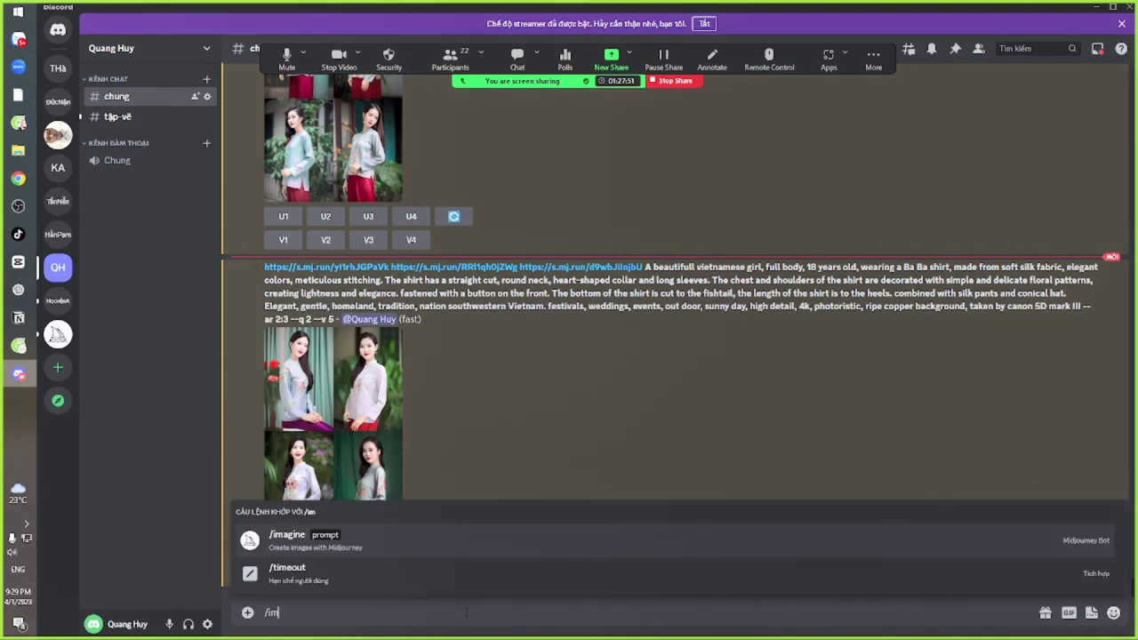
key(Tab)
text(https://salt.tikicdn.com/cache/w1200/ts/product/5c/e5/43/828398d574dca5c4fe71abfa028b977c.jpg)
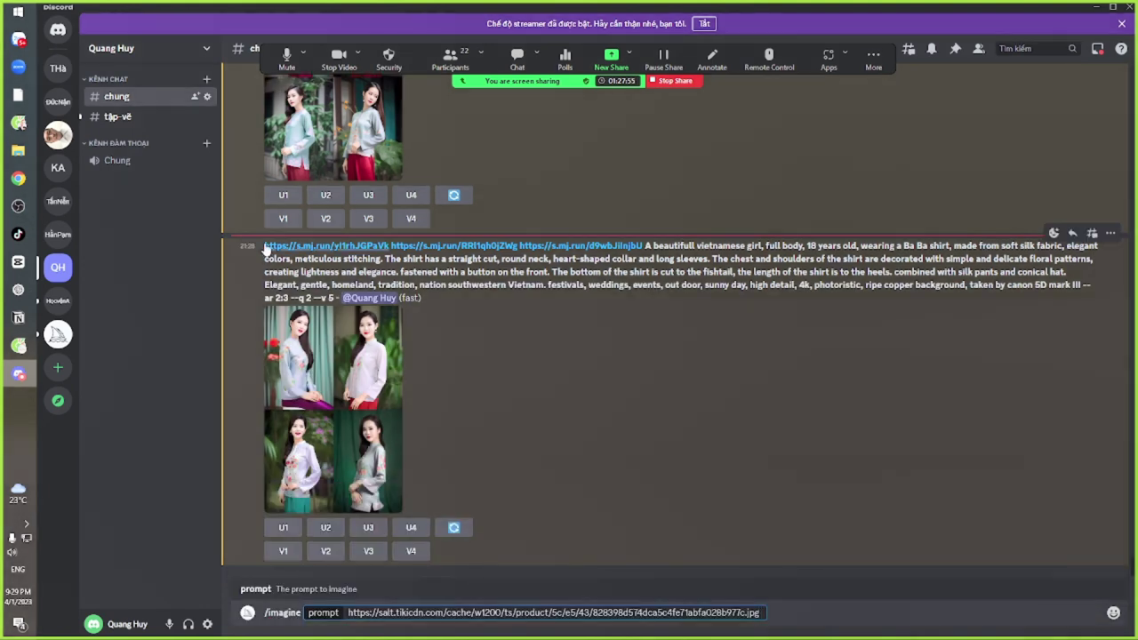
drag(264, 247, 336, 298)
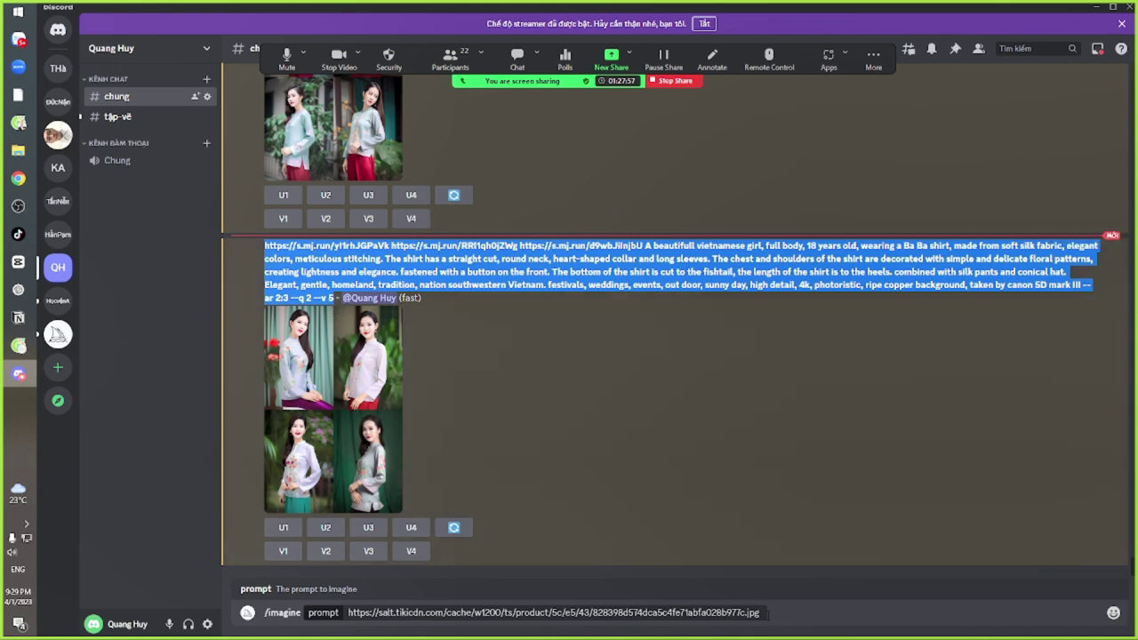
click(776, 613)
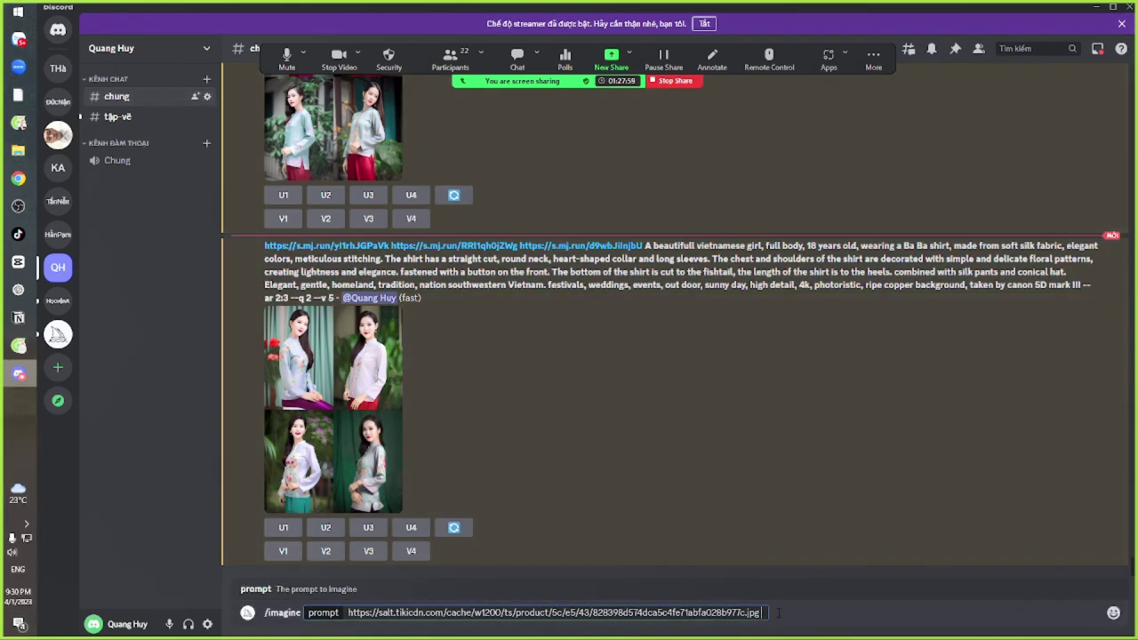
text(https://s.mj.run/yl1rhJGPaVk https://s.mj.run/RRl1qh0jZWg https://s.mj.run/d9wbJIlnjbU A beautifull vietnamese girl, full body, 18 years old, wearing a Ba Ba shirt, made from soft silk fabric, elegant colors, meticulous stitching. The shirt has a straight cut, round neck, heart-shaped collar and long sleeves. The chest and shoulders of the shirt are decorated with simple and delicate floral patterns, creating lightness and elegance. fastened with a button on the front. The bottom of the shirt is cut to the fishtail, the length of the shirt is to the heels. combined with silk pants and conical hat. Elegant, gentle, homeland, tradition, nation southwestern Vietnam. festivals, weddings, events, out door, sunny day, high detail, 4k, photoristic, ripe copper background, taken by canon 5D mark III --ar 2:3 --q 2 --v 5)
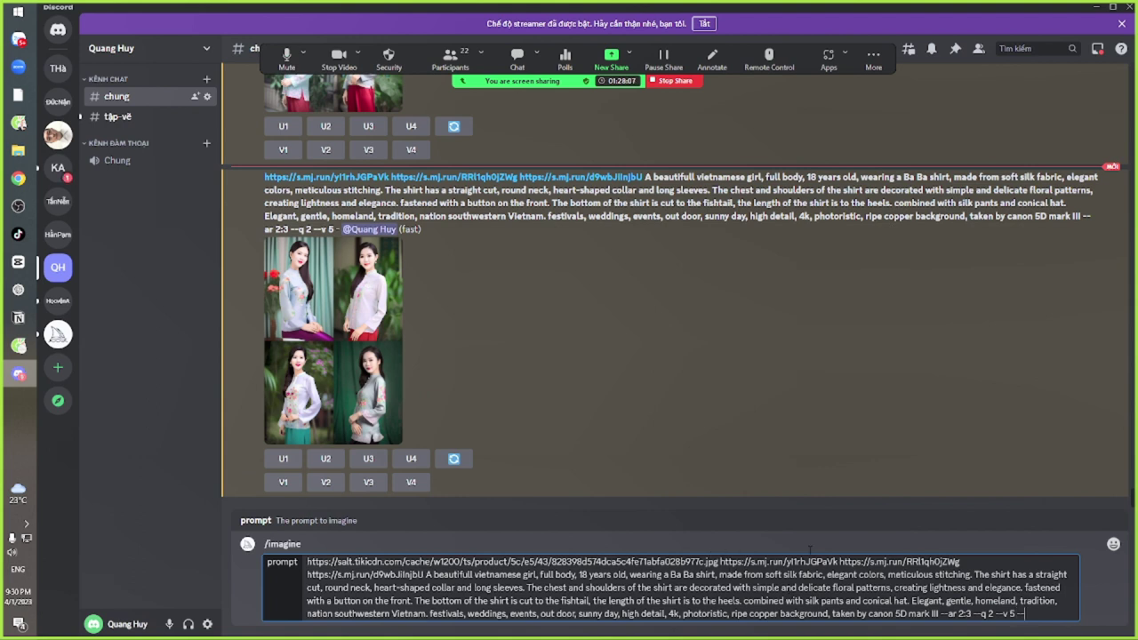
key(alt+Tab)
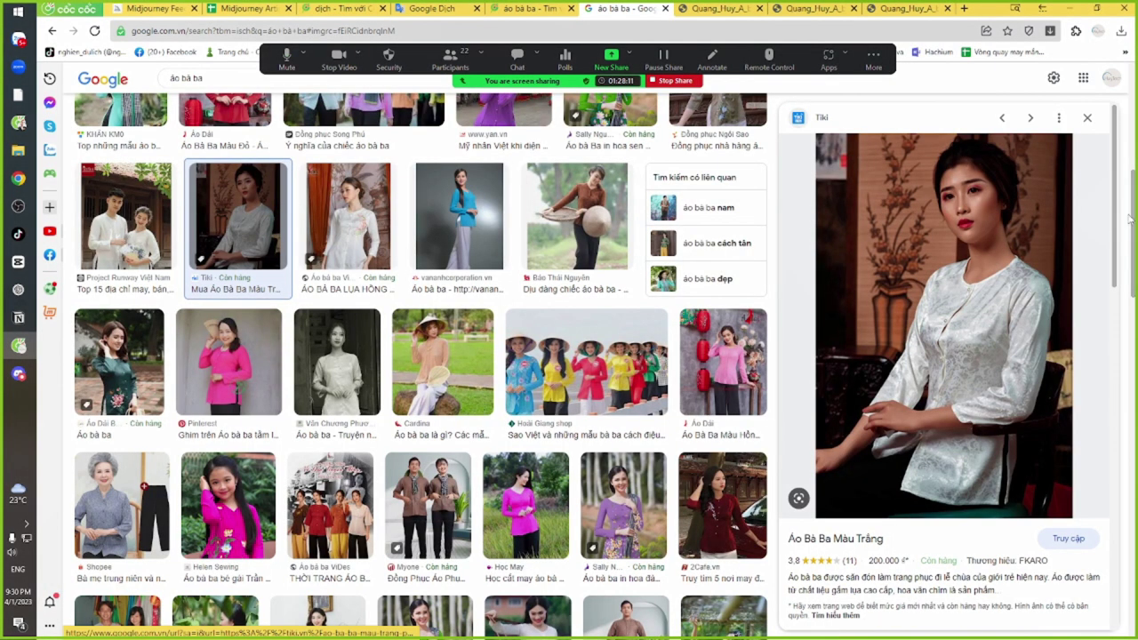
Translate 'cổ áo' from Vietnamese in Google Dịch and select the English result 'collar'
scroll(417, 355, up, 5)
click(496, 8)
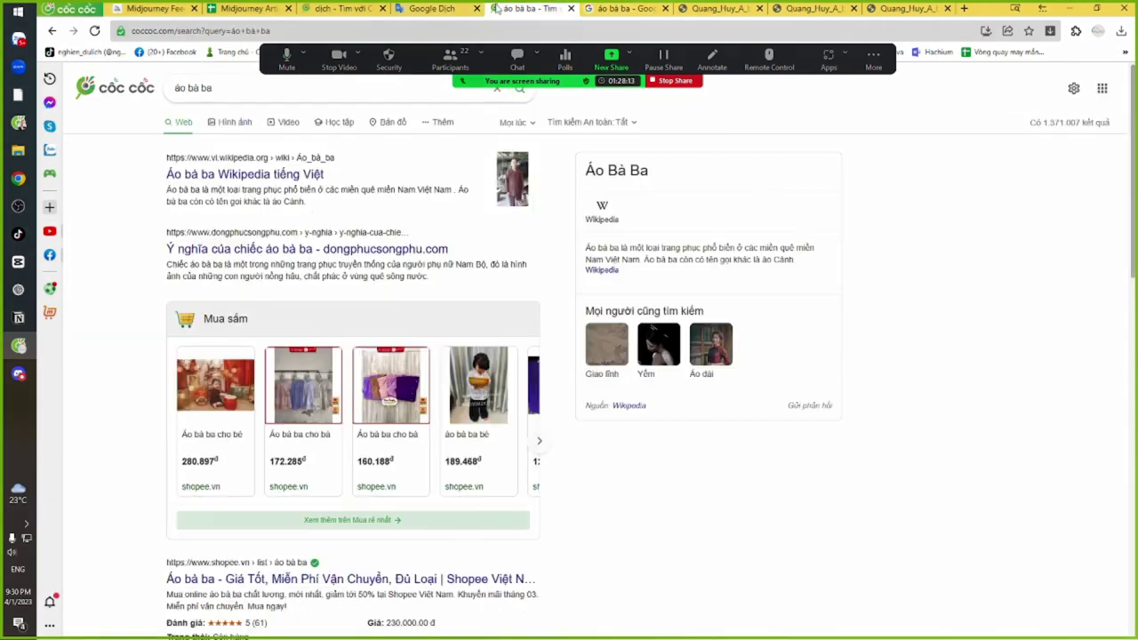
click(634, 8)
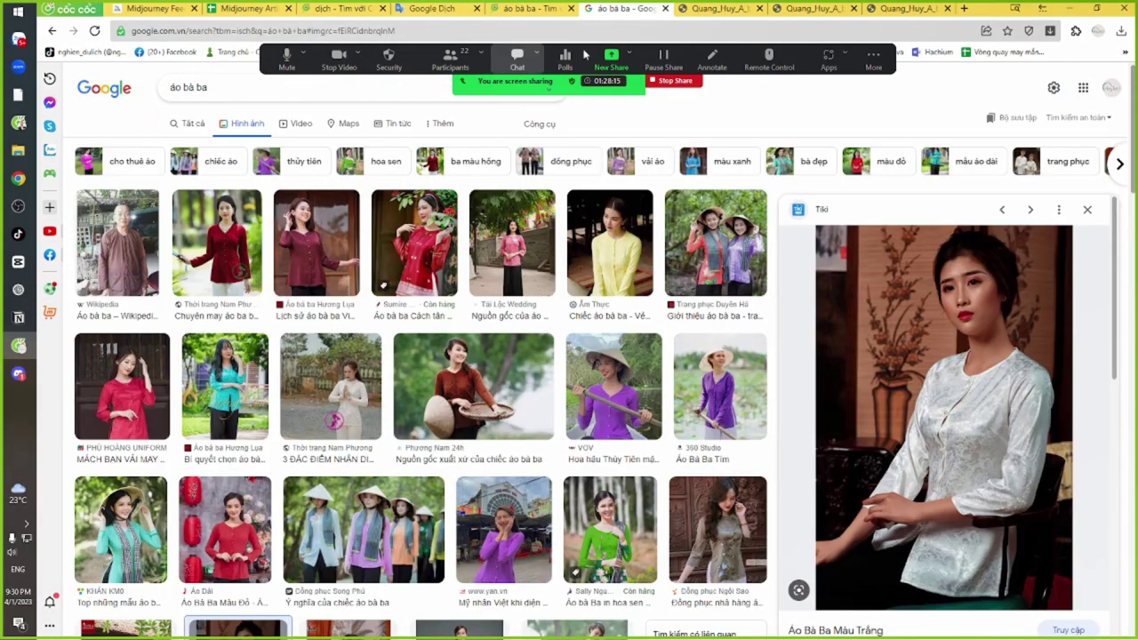
click(342, 8)
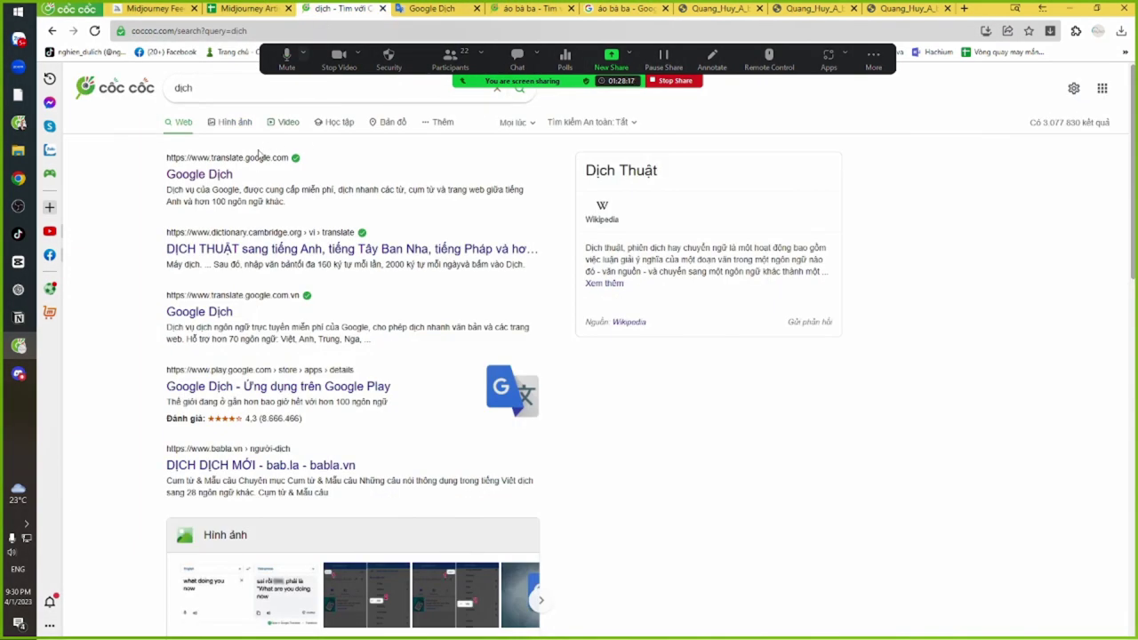
click(244, 160)
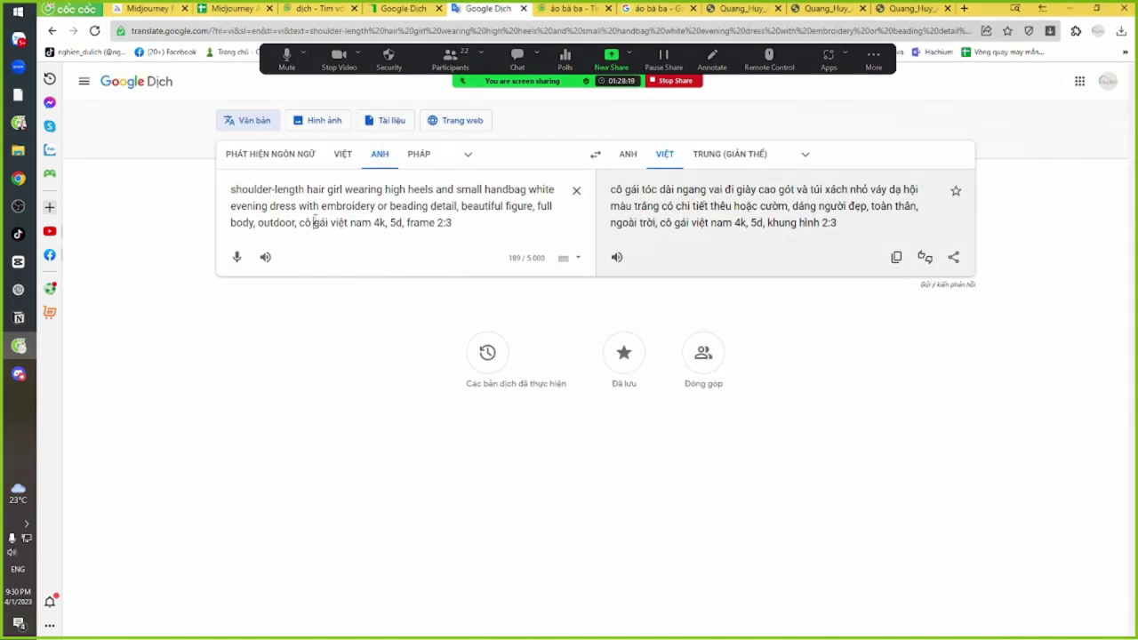
triple_click(314, 223)
click(343, 154)
triple_click(330, 189)
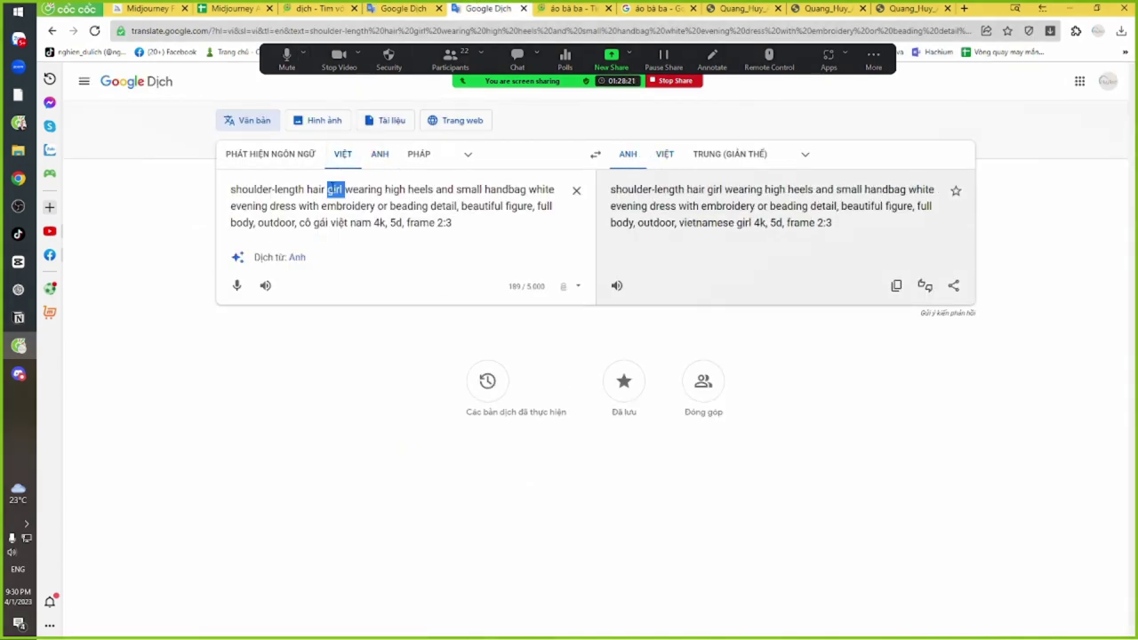
text(cố a)
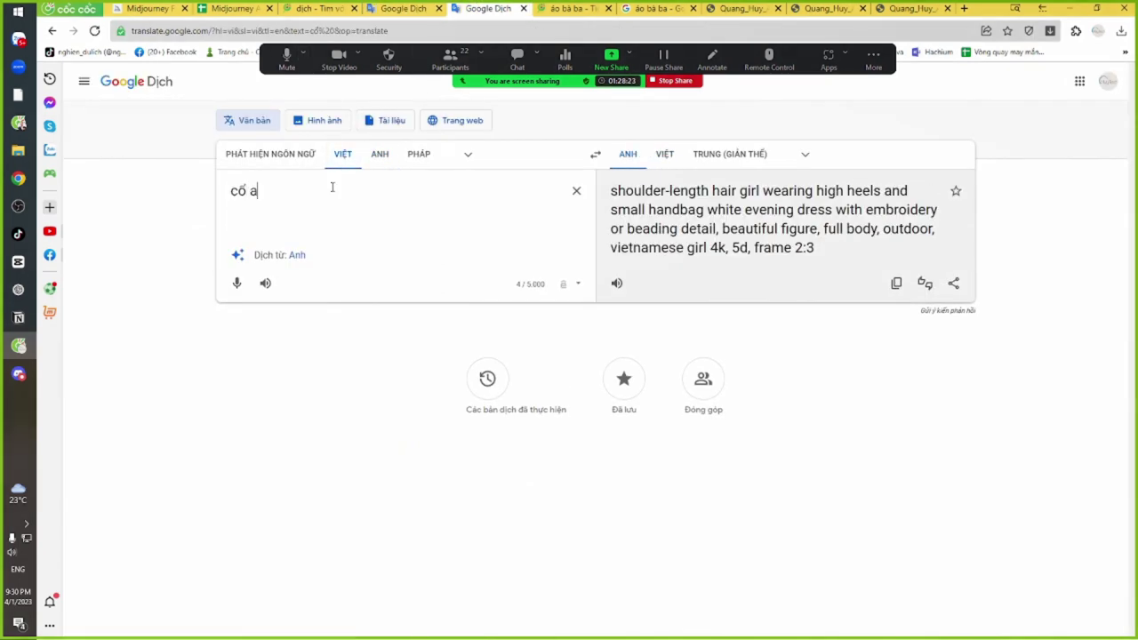
text(os)
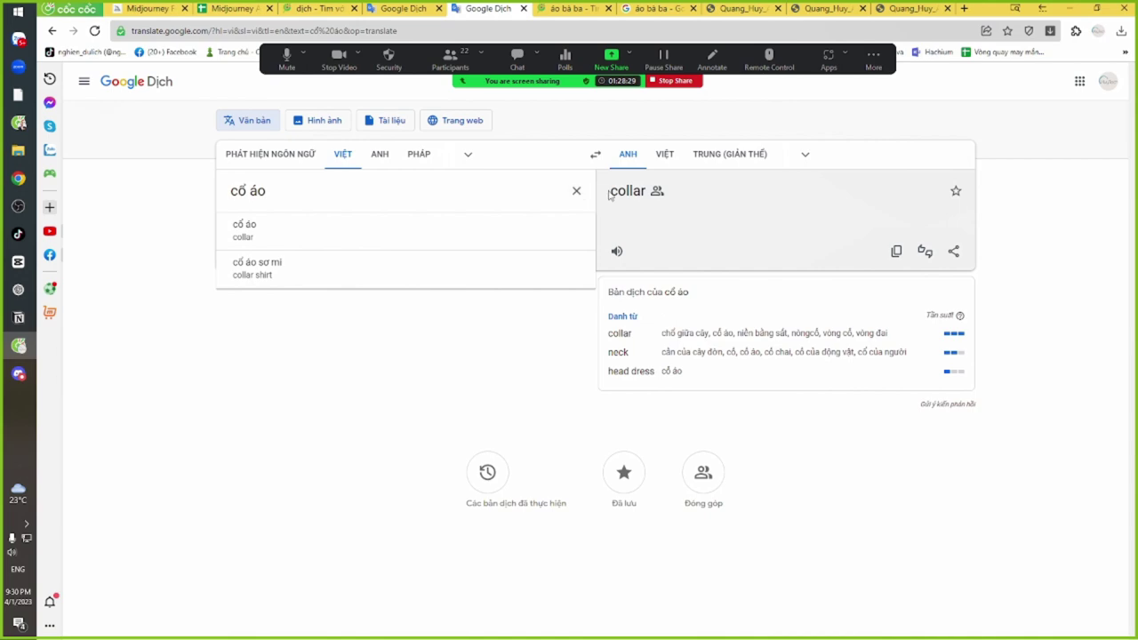
drag(610, 196, 640, 193)
key(alt+Tab)
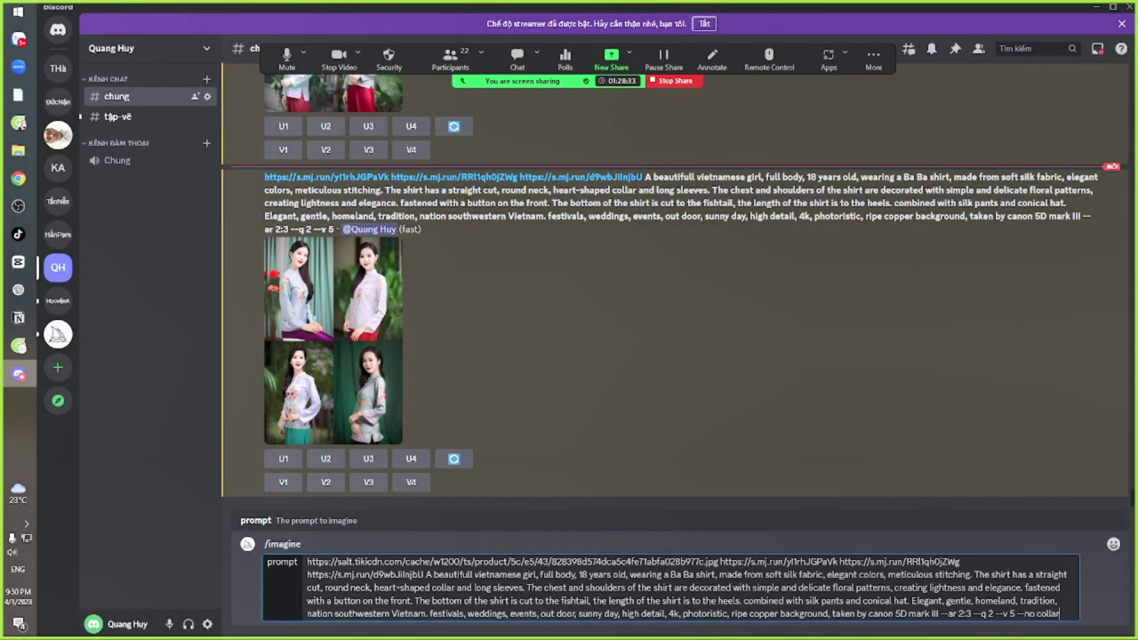
Submit the Tiki-shirt prompt ending in '--no collar' to Midjourney and switch to Zalo
key(Return)
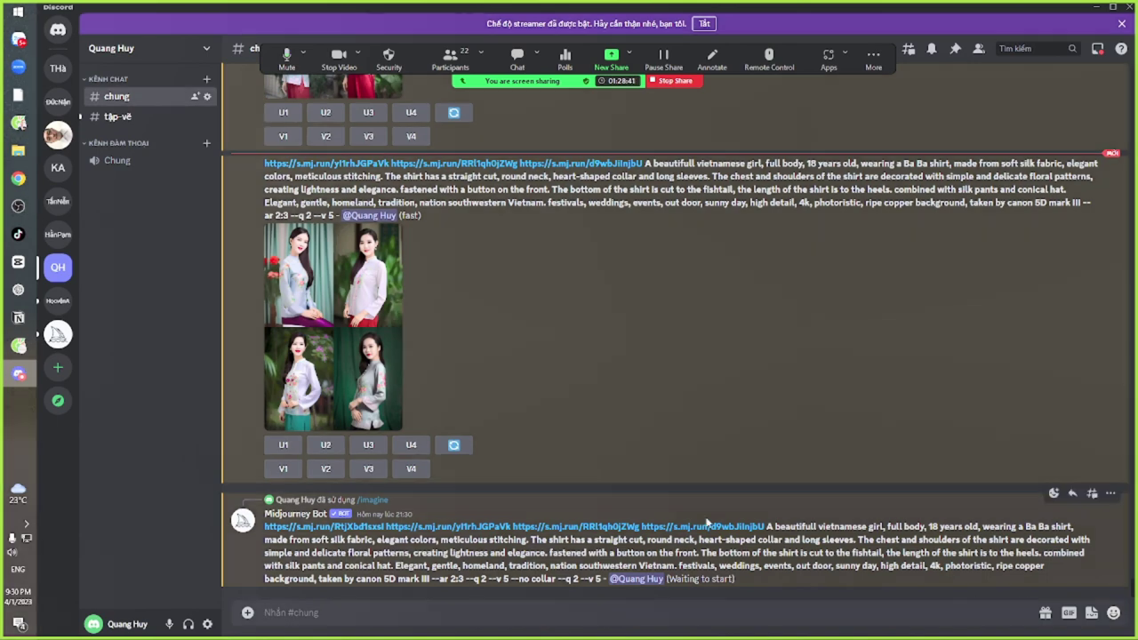
key(alt+Tab)
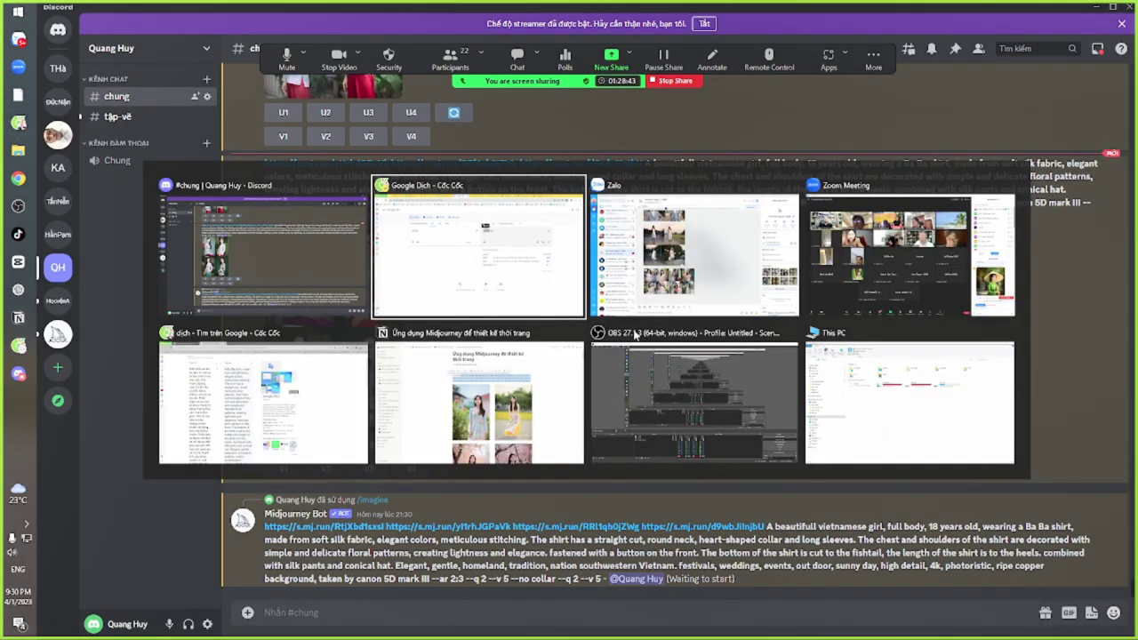
key(alt+Tab)
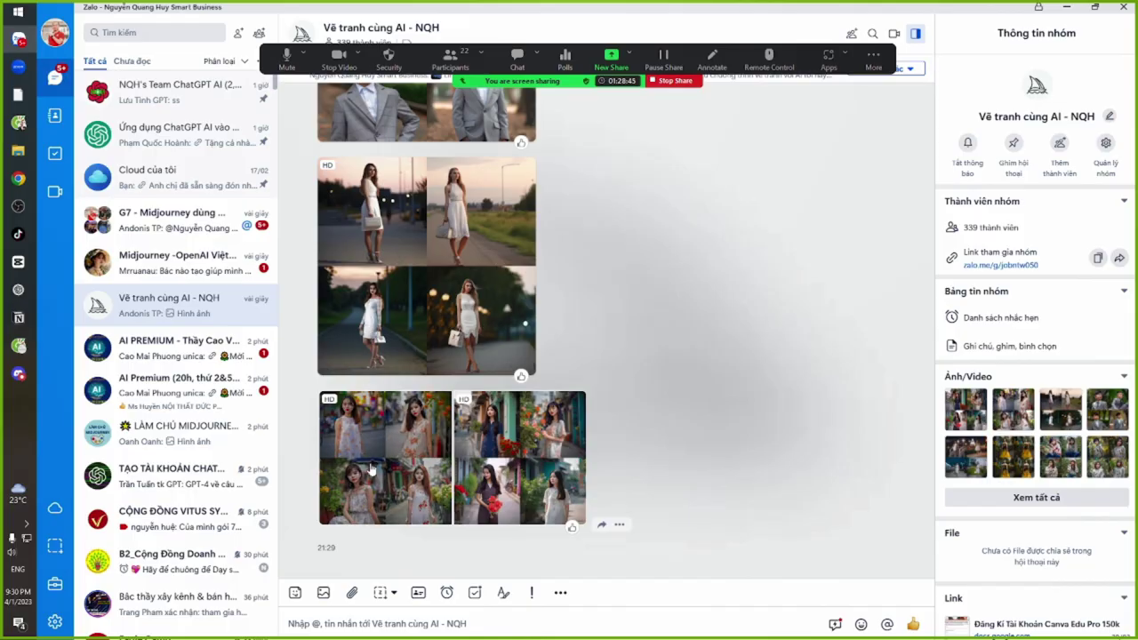
View the shared four-girl image grid and the next grid full size, then scroll the chat
click(374, 459)
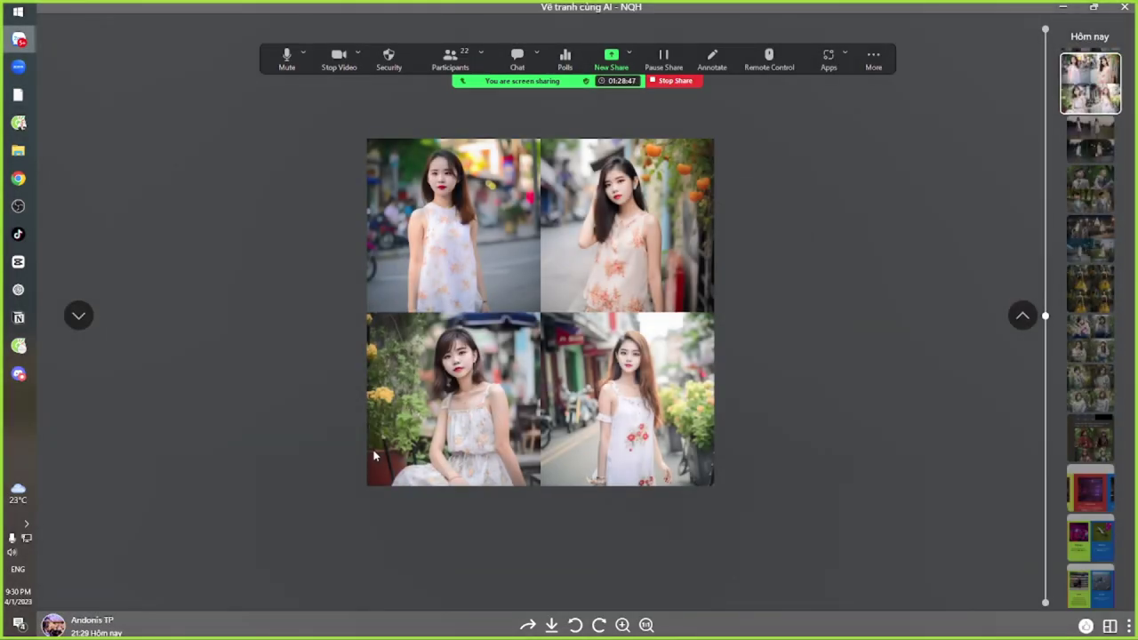
key(Left)
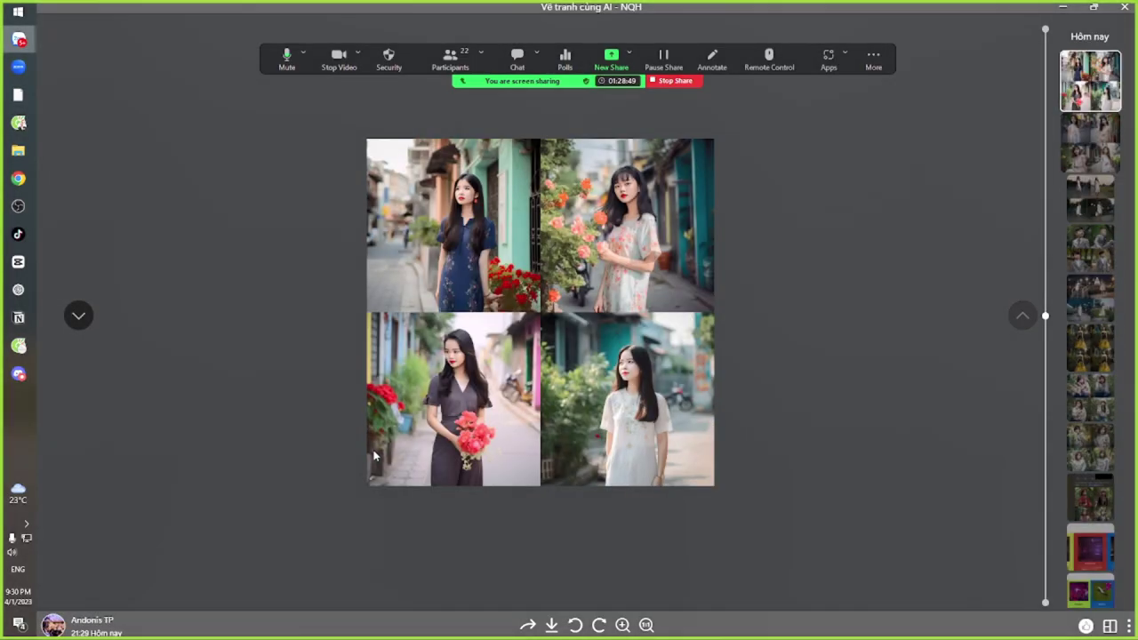
key(Escape)
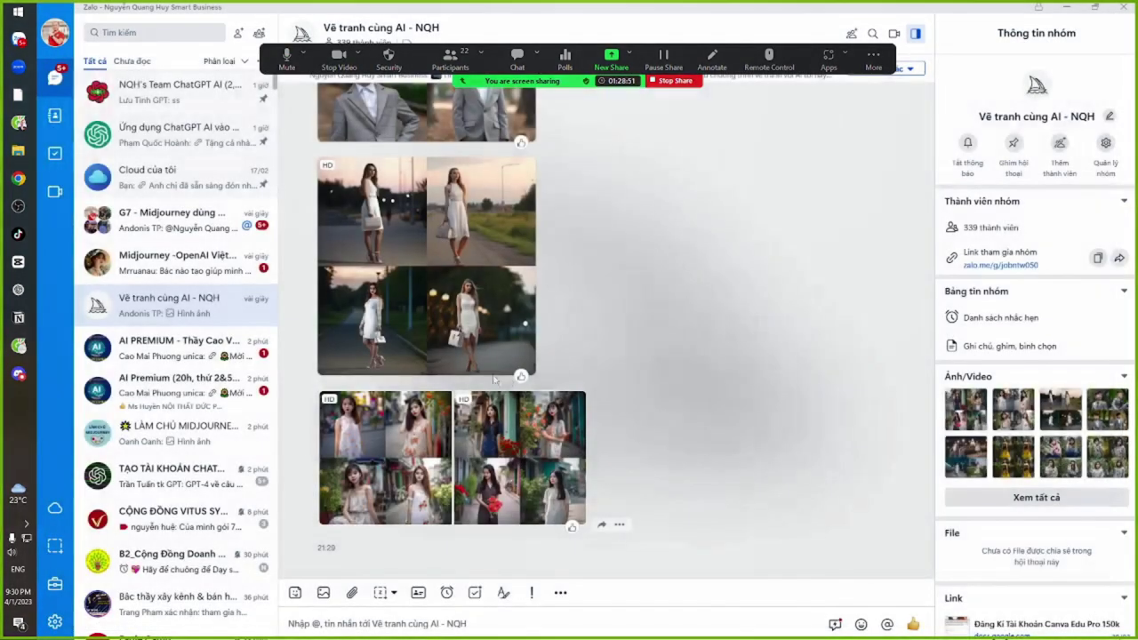
scroll(619, 338, up, 5)
scroll(613, 364, up, 10)
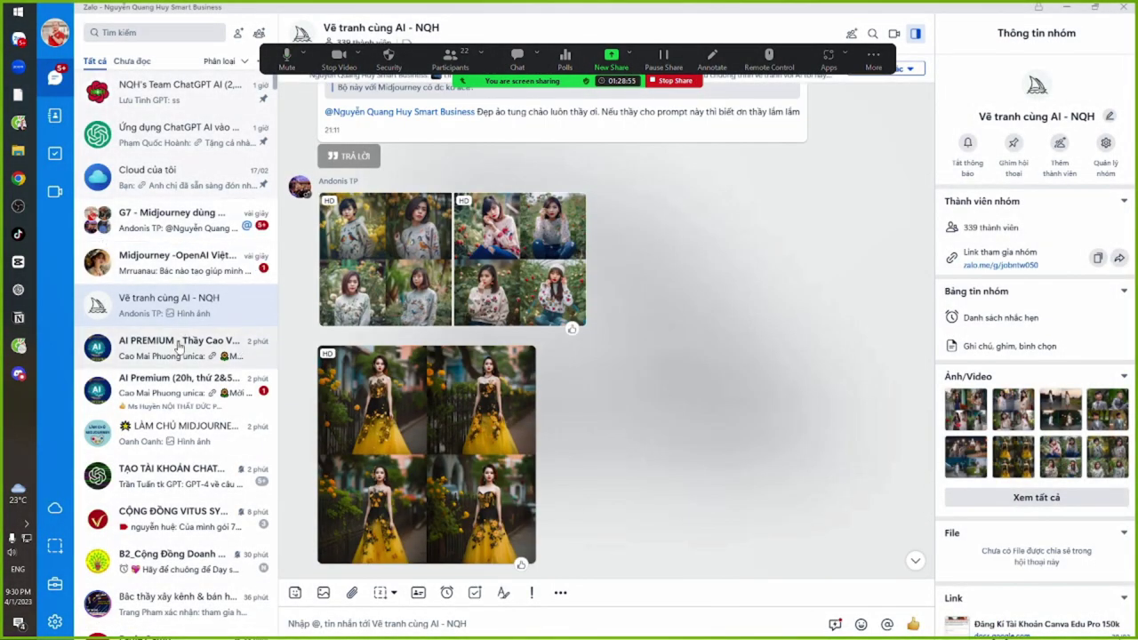
Browse the Midjourney, G7, AI PREMIUM and LÀM CHỦ MIDJOURNEY group chats before returning to Discord
click(160, 263)
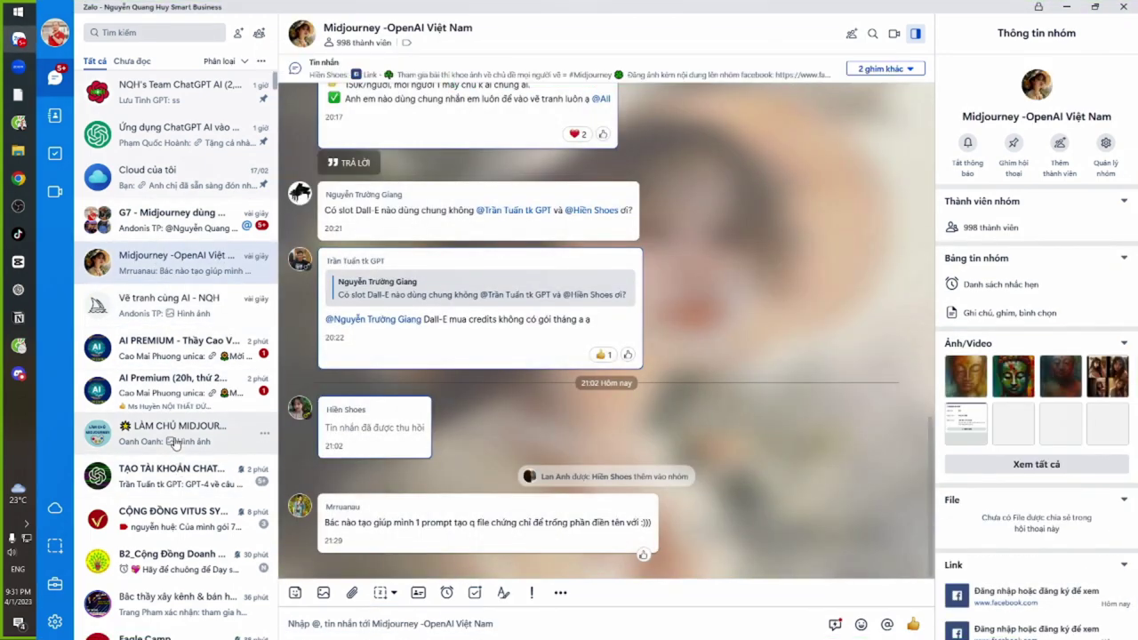
click(175, 436)
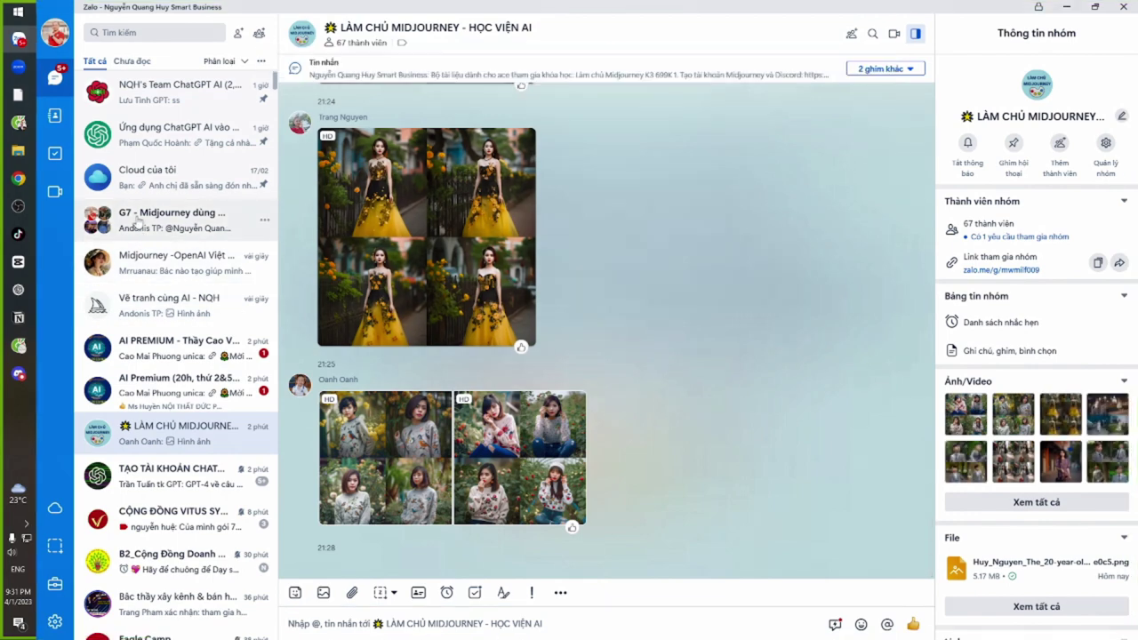
click(137, 223)
click(178, 348)
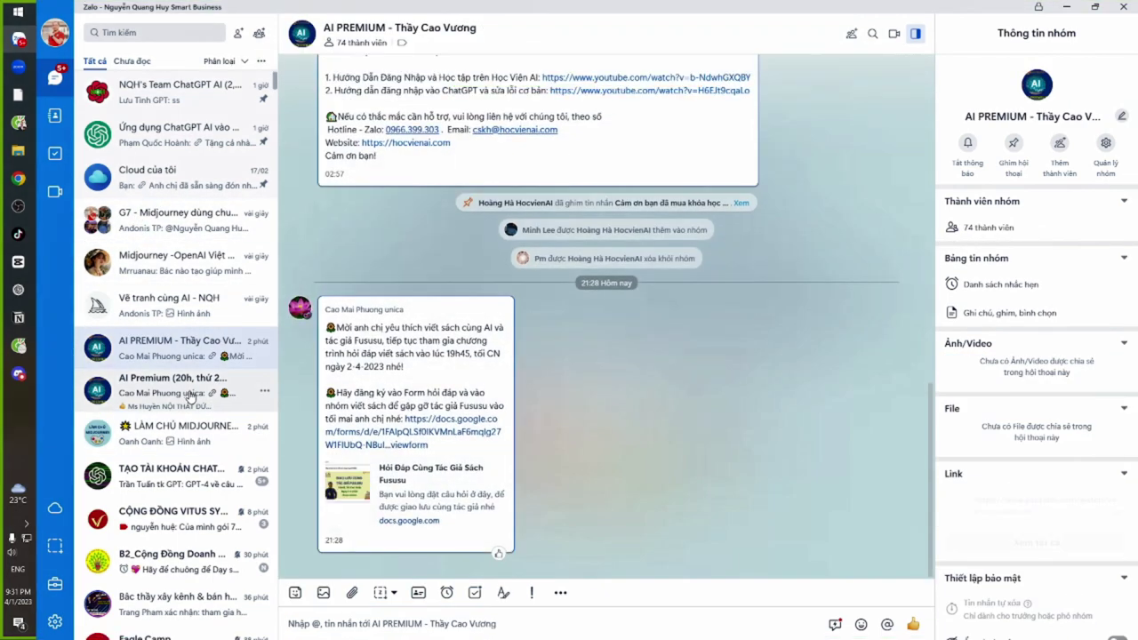
click(190, 396)
click(189, 440)
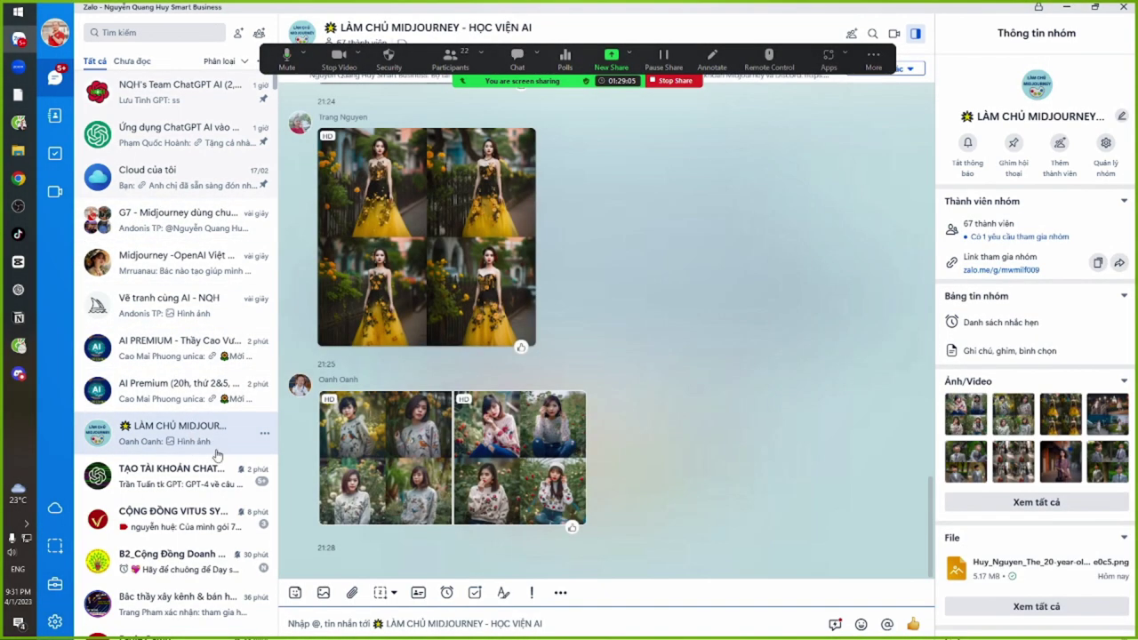
key(alt+Tab)
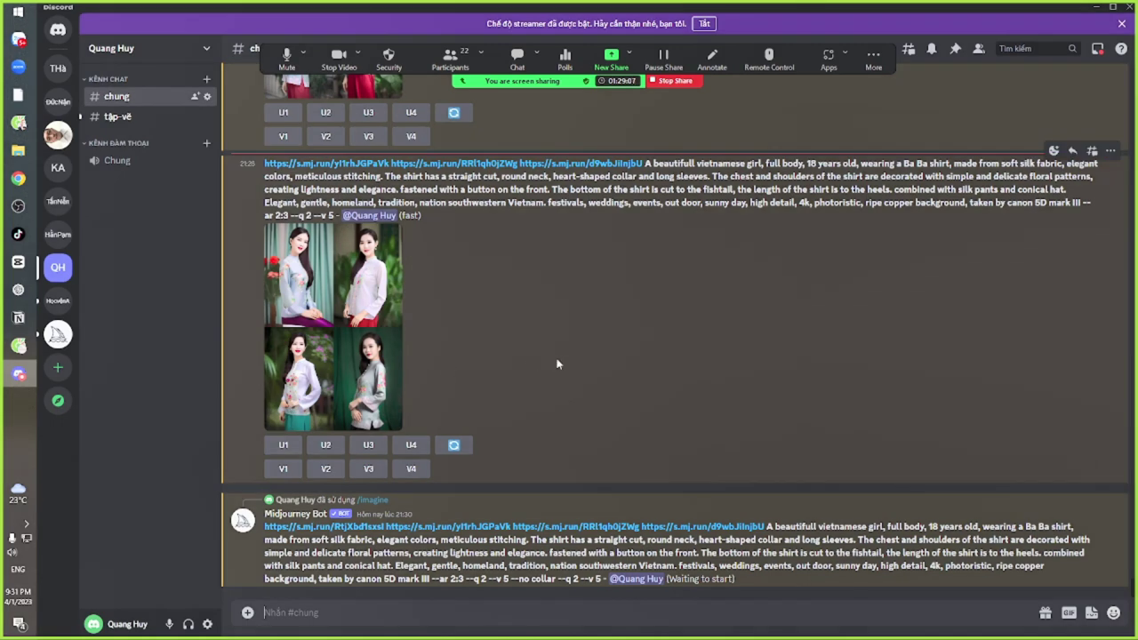
Scroll through the Zoom meeting chat's shared prompts
key(alt+Tab)
key(Tab)
key(Tab)
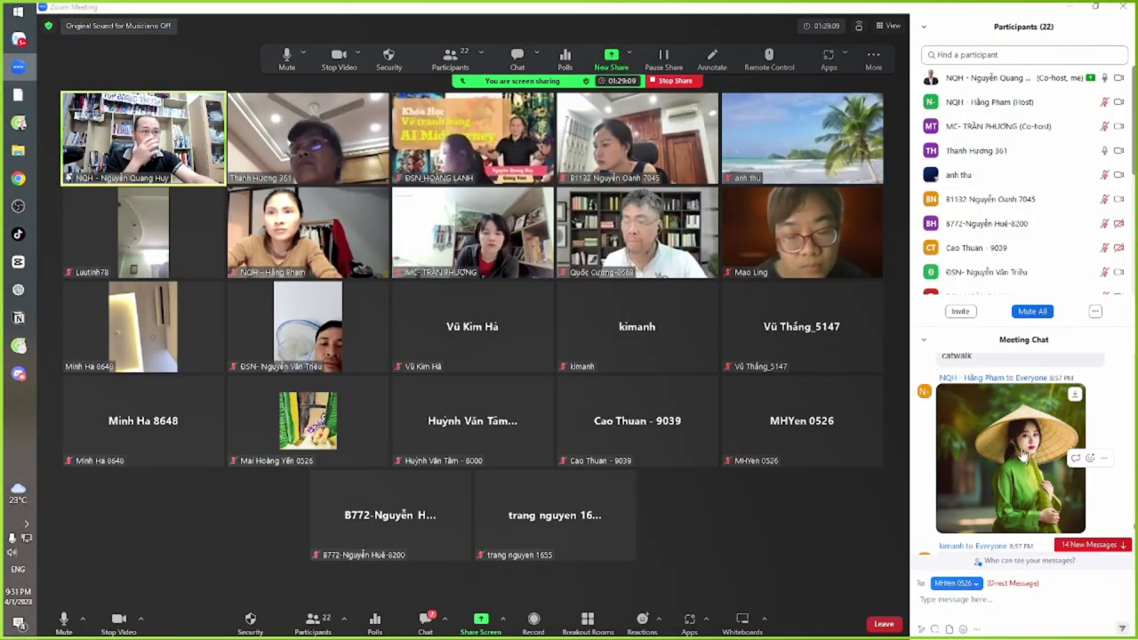
scroll(1022, 455, down, 3)
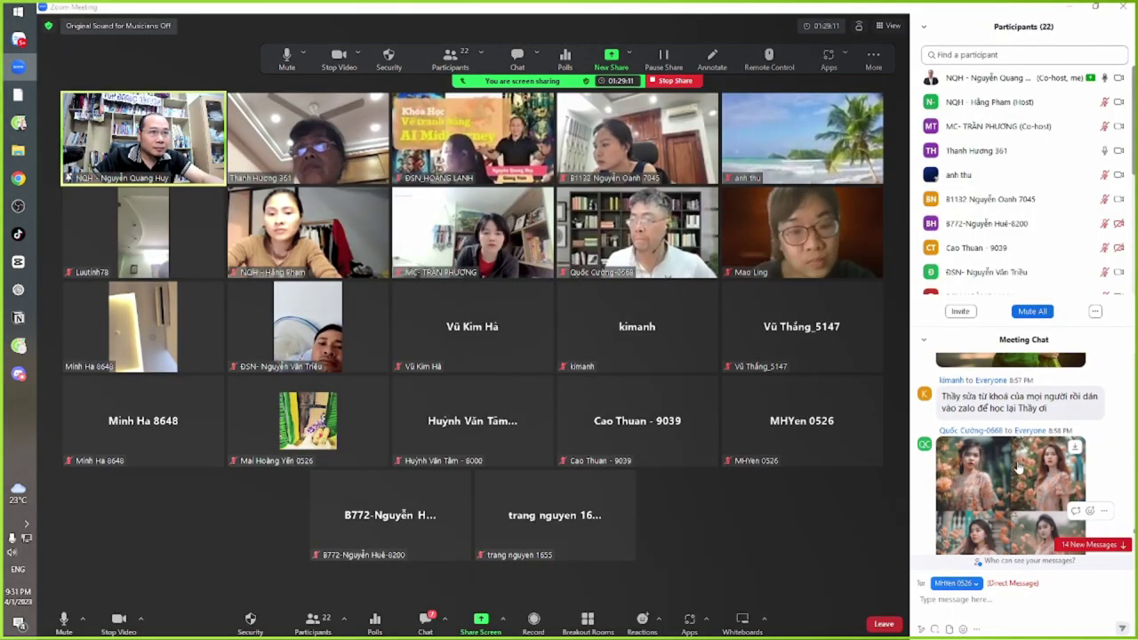
scroll(1018, 469, down, 5)
scroll(1019, 518, down, 2)
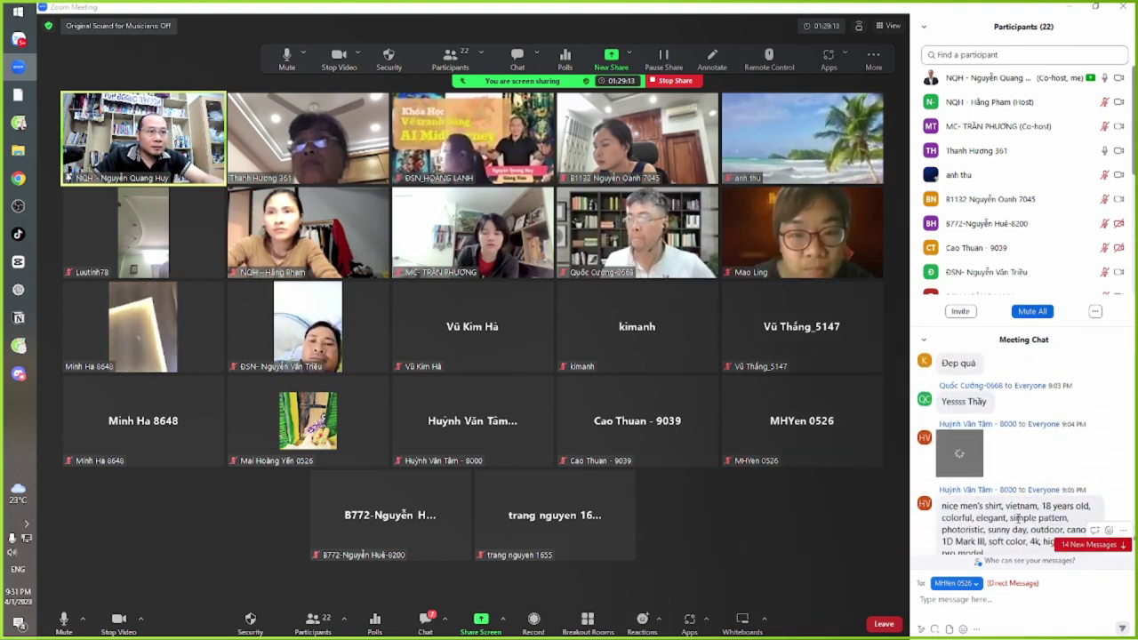
scroll(1019, 518, down, 5)
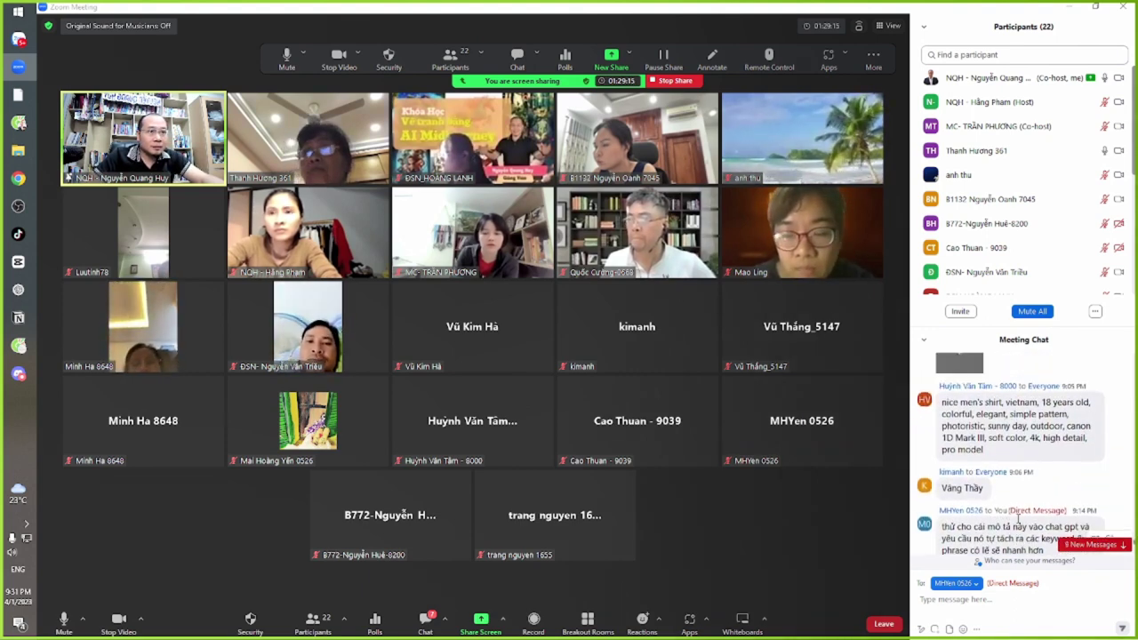
Select parts of the men's shirt prompt and open its four-image grid full size
drag(949, 402, 1007, 440)
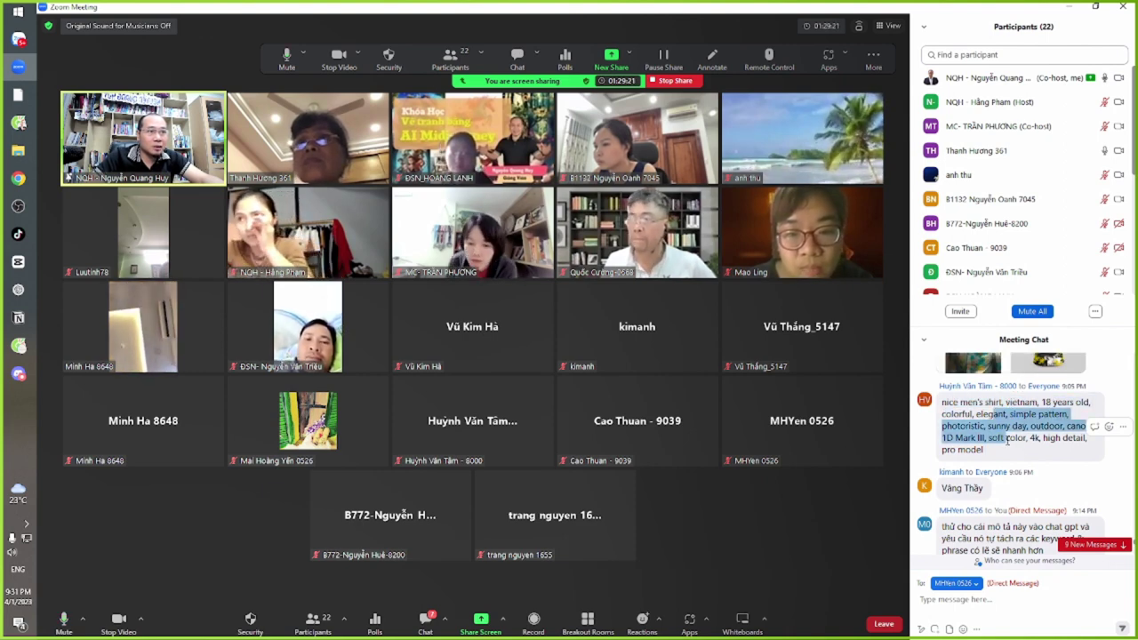
click(1007, 440)
triple_click(1009, 441)
double_click(1013, 439)
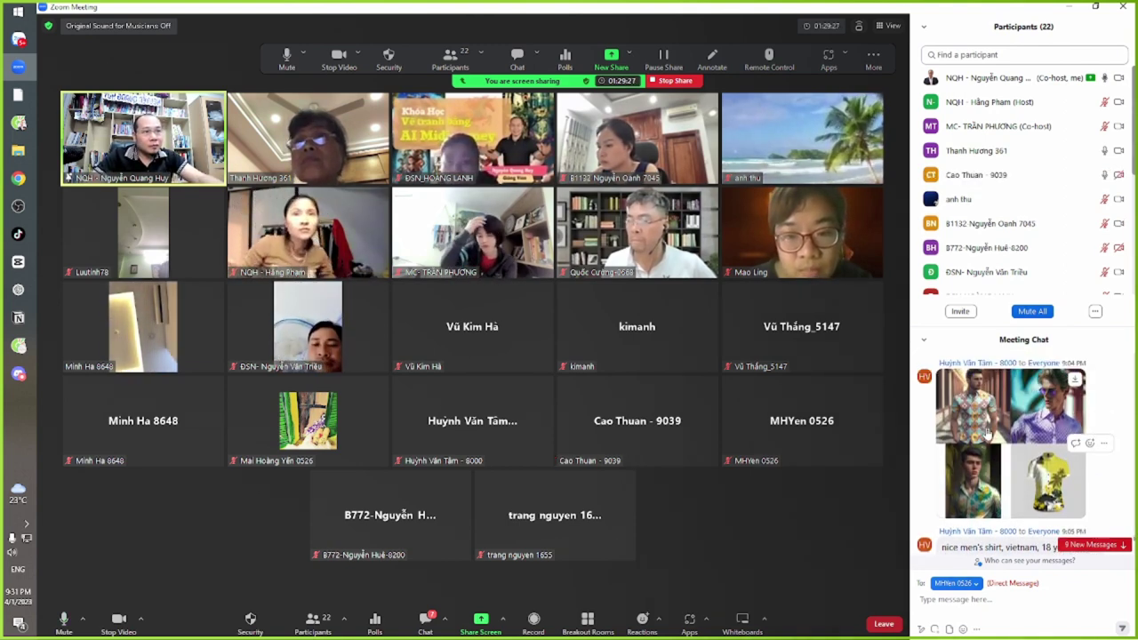
click(987, 433)
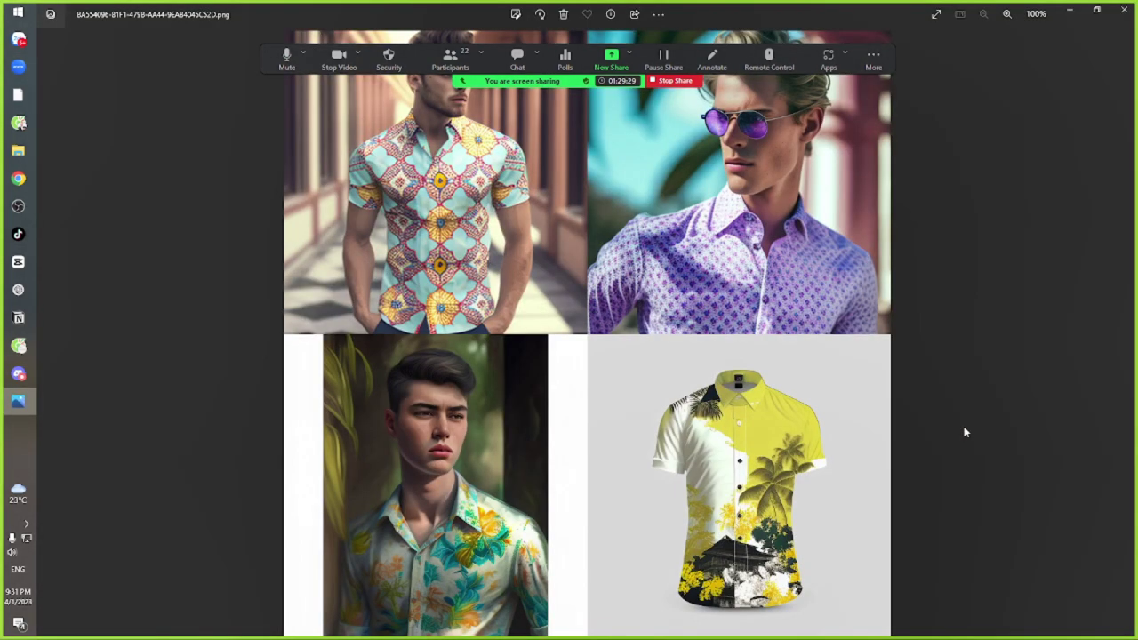
click(1126, 15)
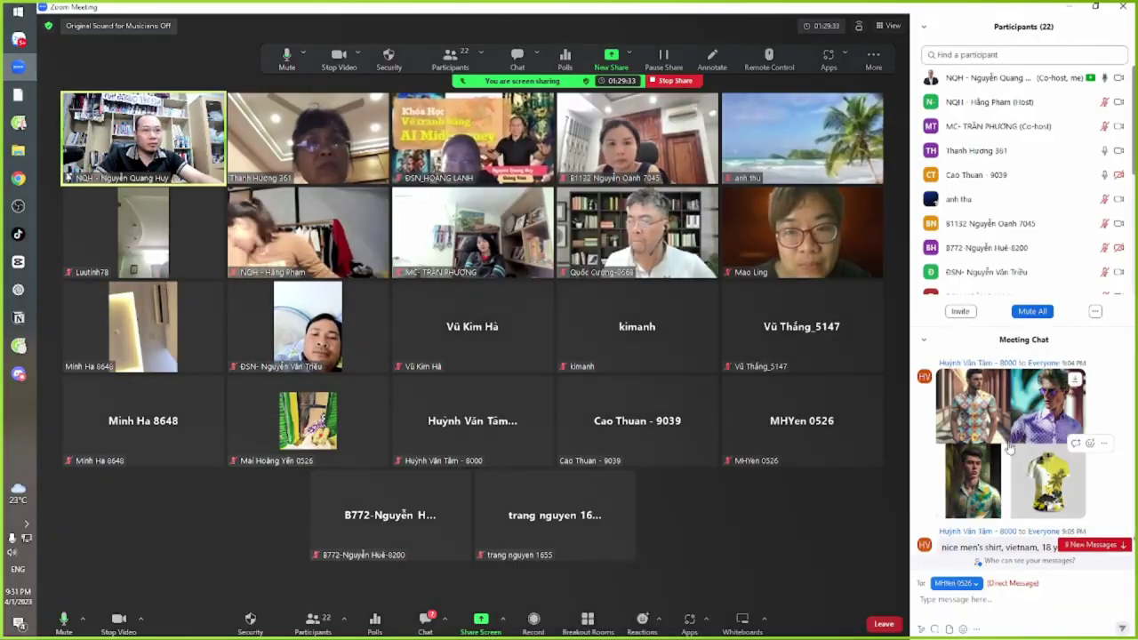
scroll(1000, 505, down, 1)
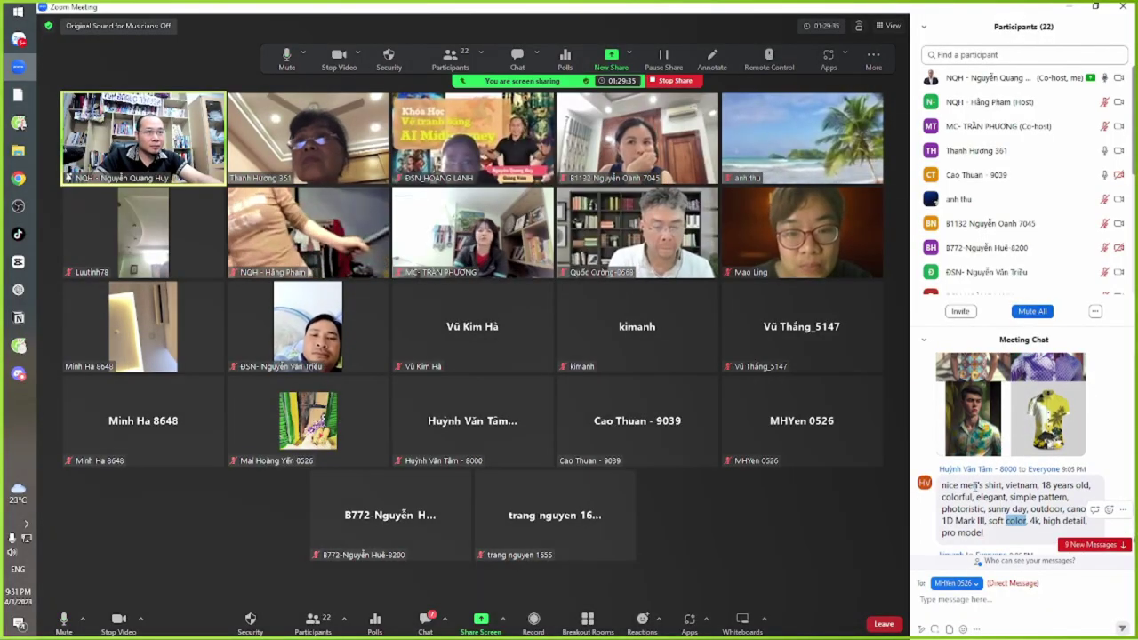
drag(972, 485, 1029, 520)
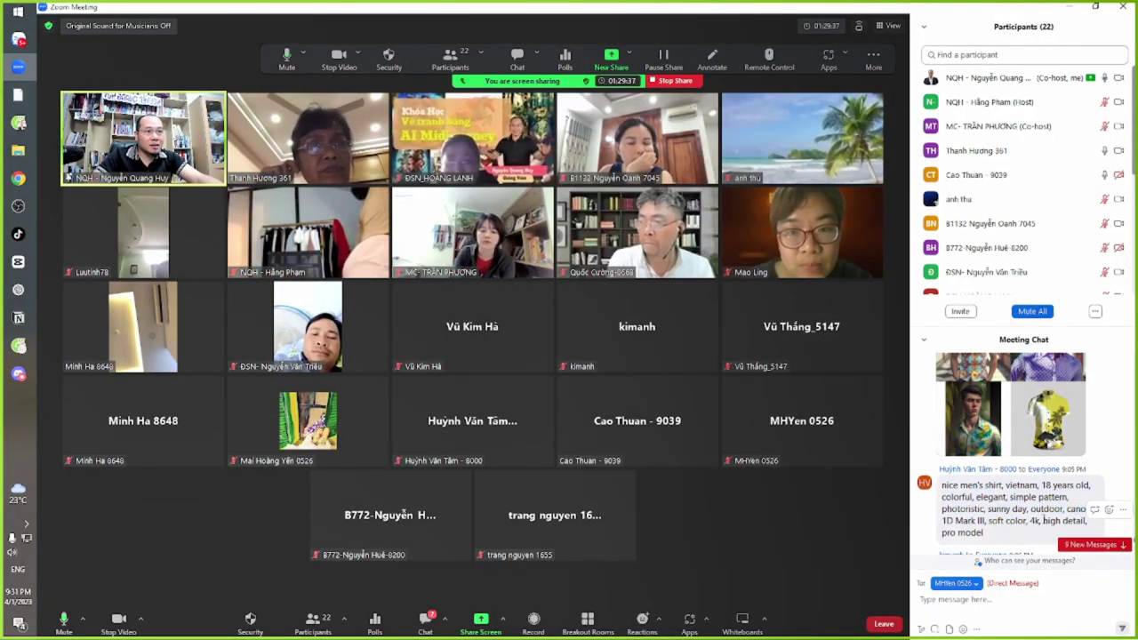
drag(960, 485, 1031, 512)
drag(966, 485, 1006, 522)
click(1007, 522)
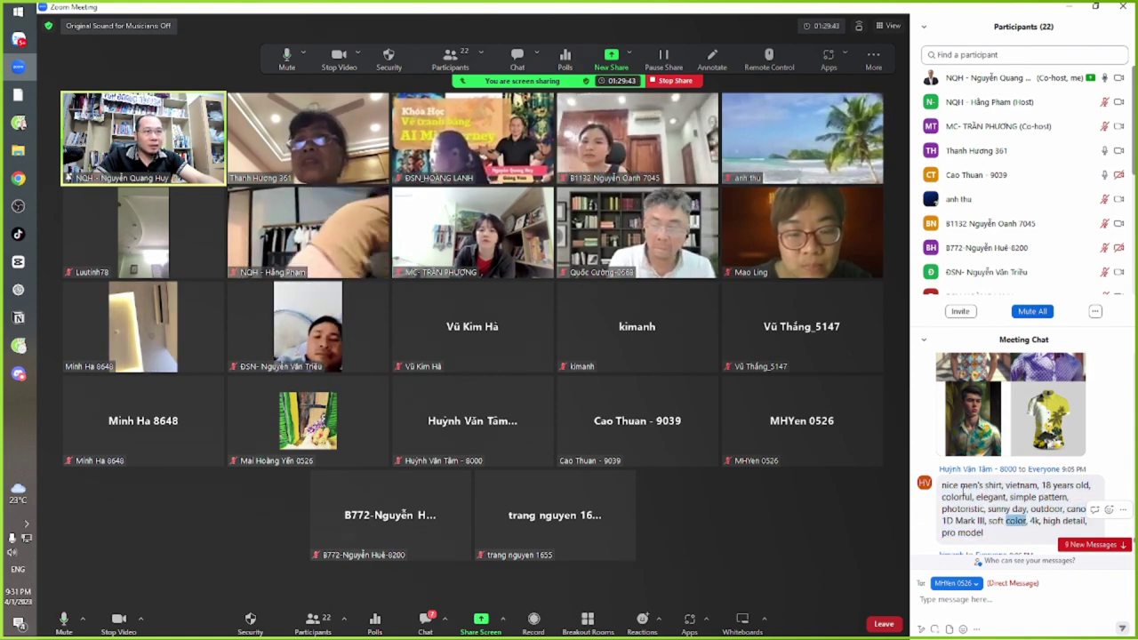
drag(942, 484, 1022, 520)
double_click(1015, 521)
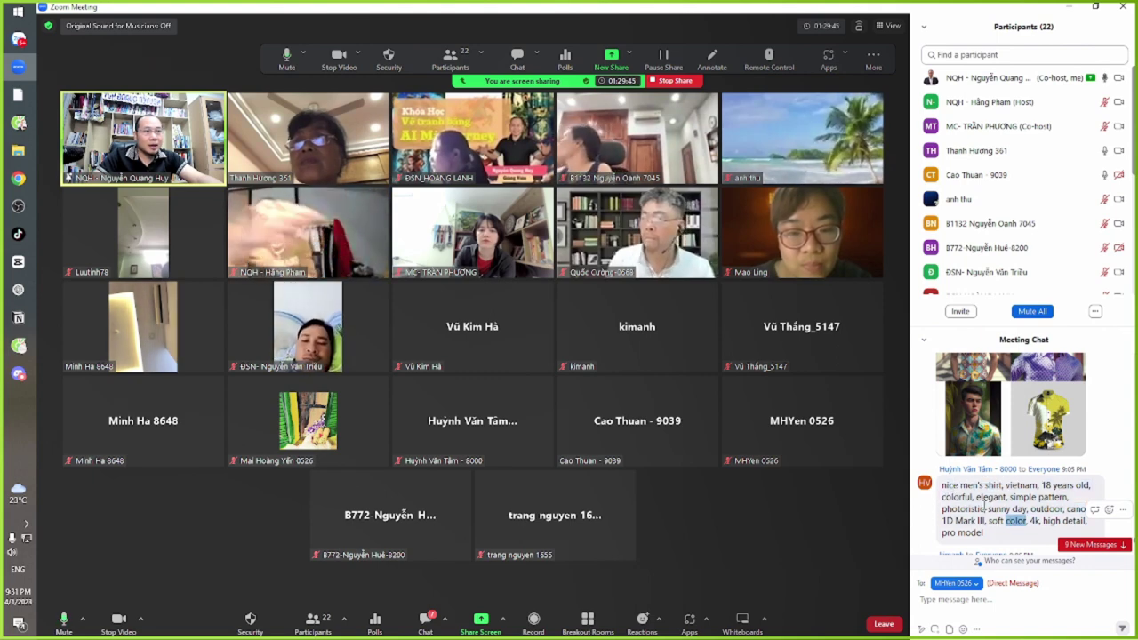
drag(942, 485, 1001, 521)
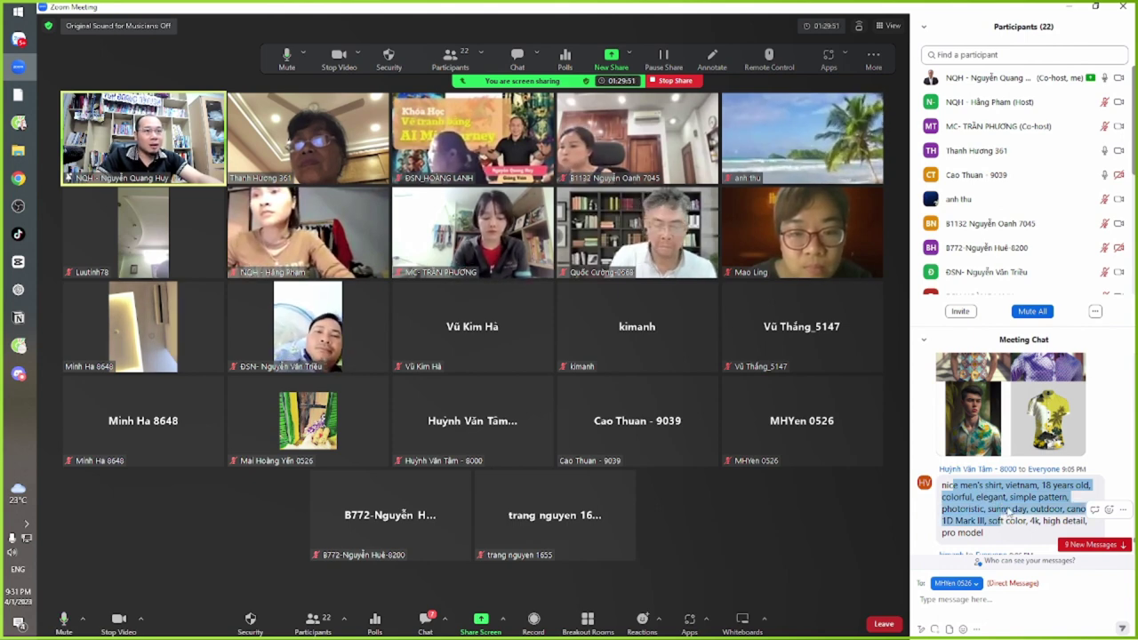
double_click(949, 484)
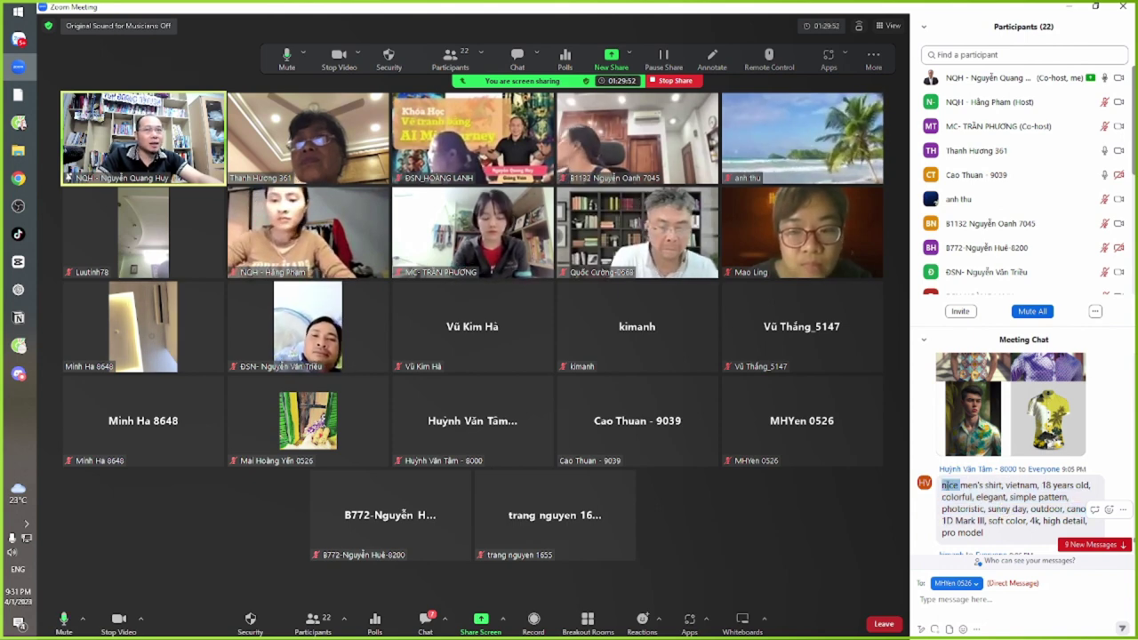
double_click(1015, 520)
drag(950, 484, 989, 508)
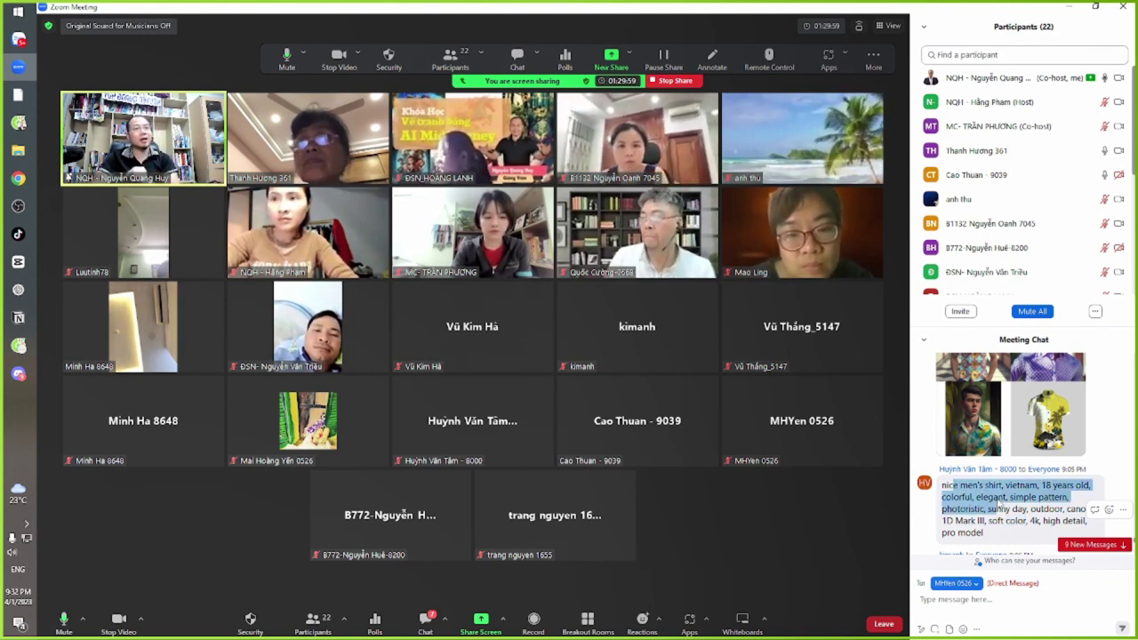
click(989, 508)
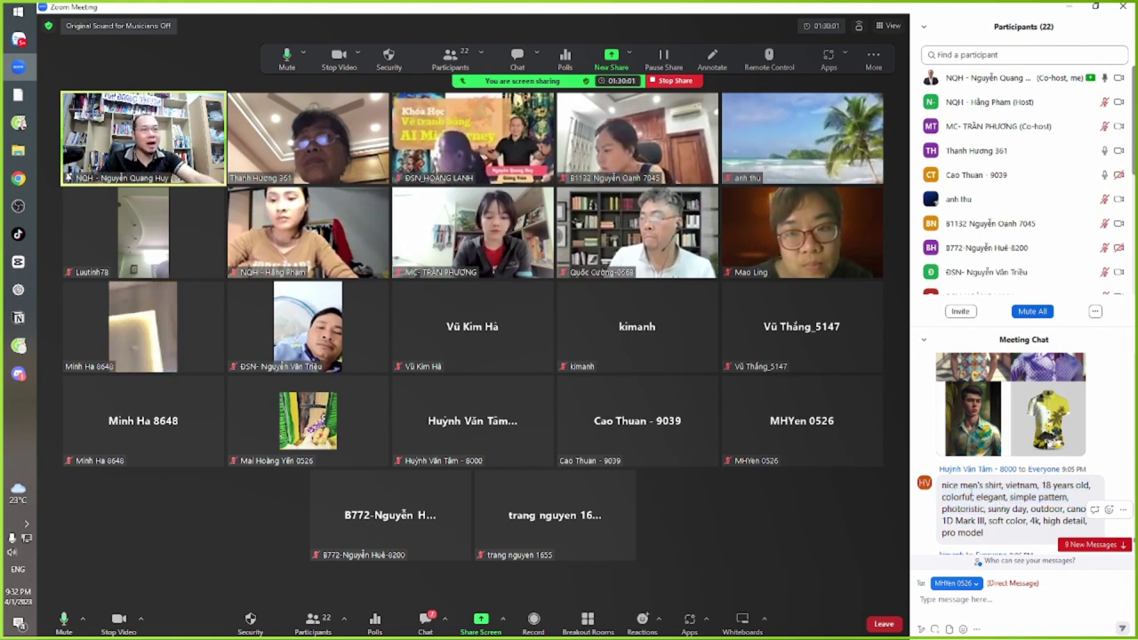
click(964, 451)
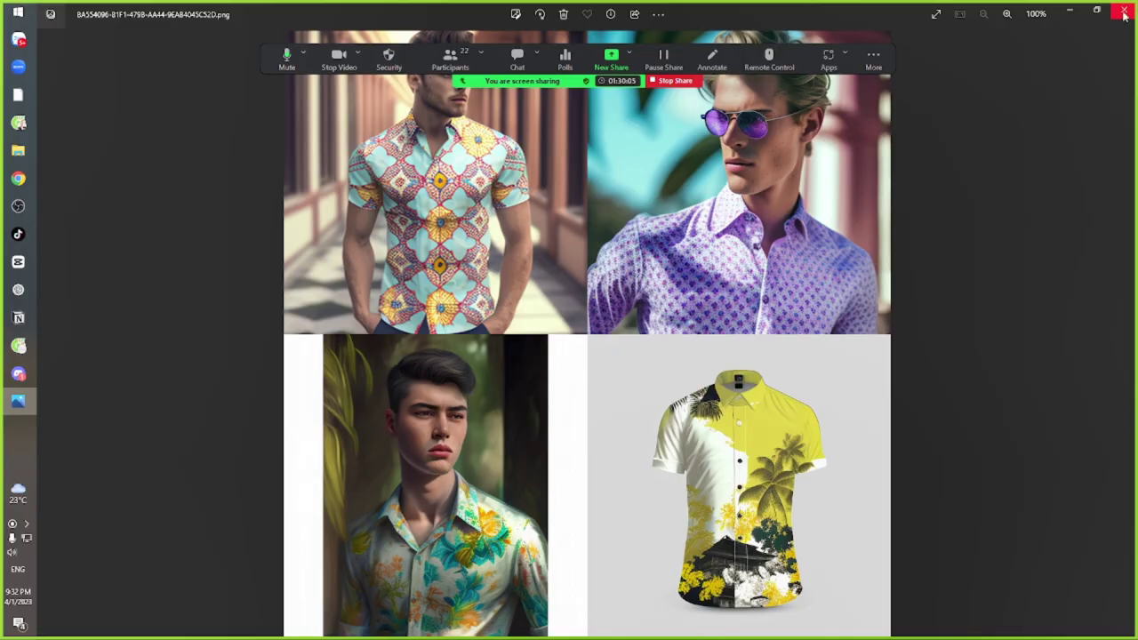
click(1124, 14)
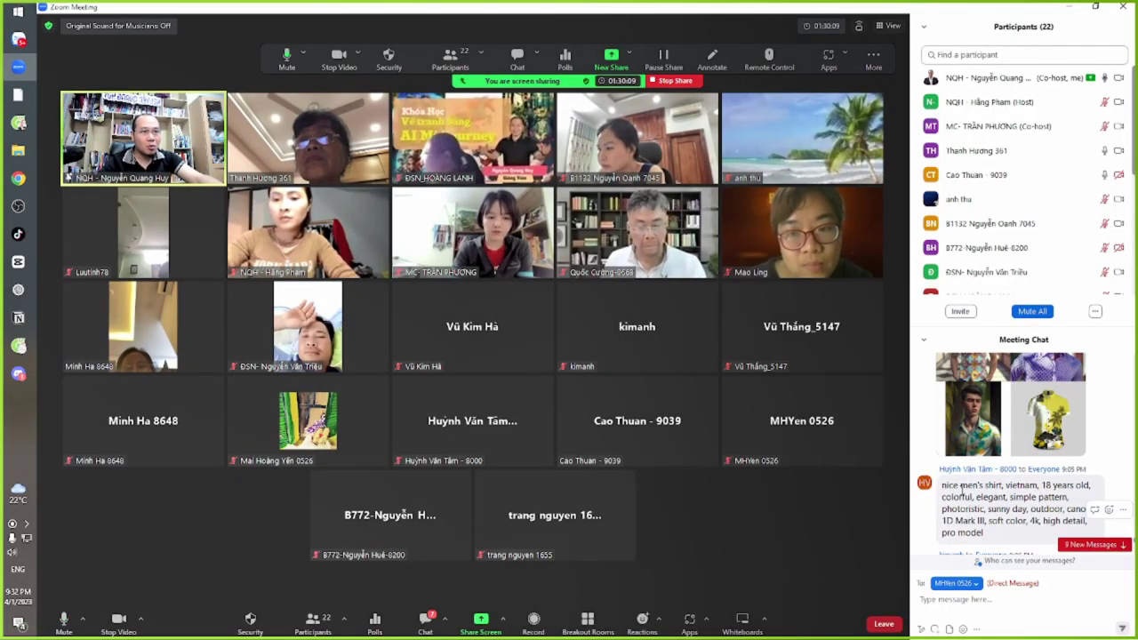
drag(961, 489, 1040, 524)
click(988, 527)
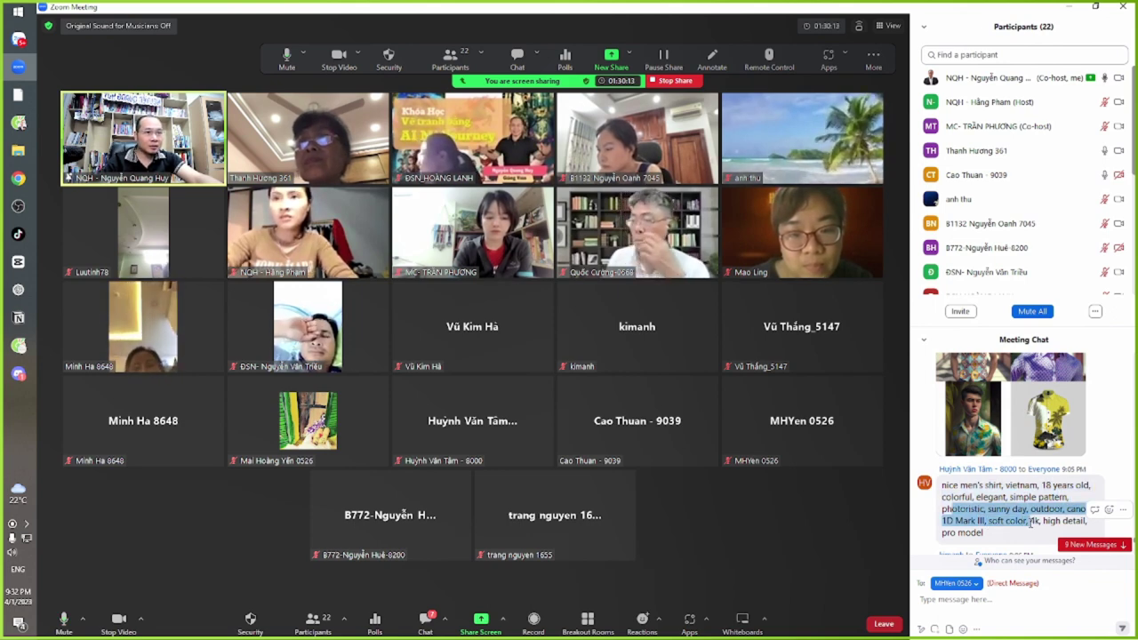
click(1031, 521)
scroll(1019, 513, down, 4)
scroll(1019, 514, down, 2)
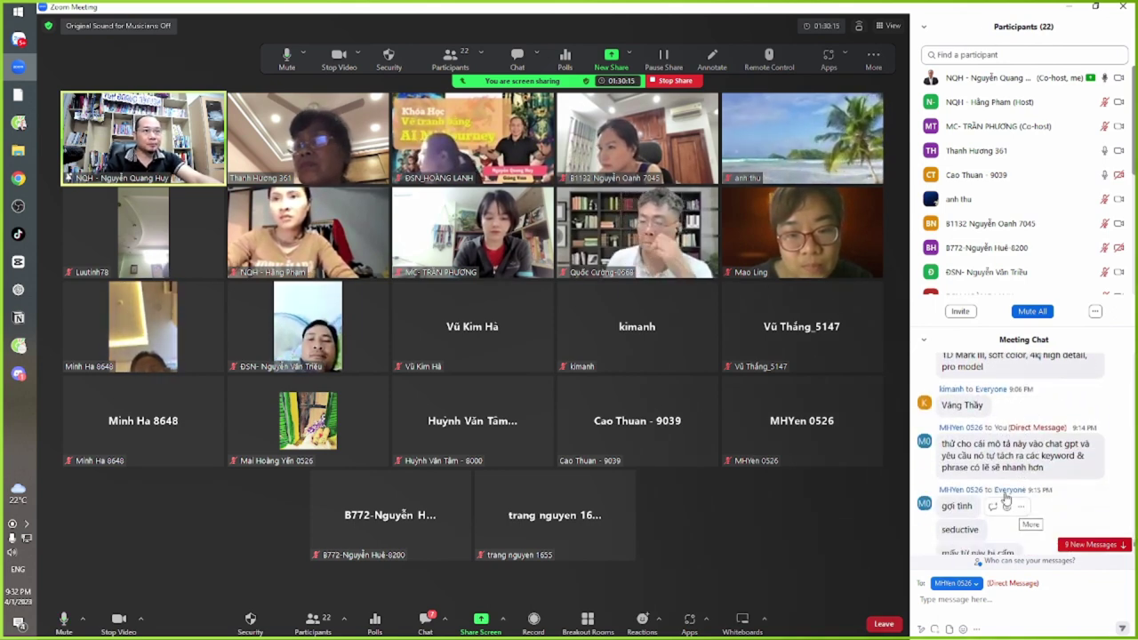
drag(1010, 443, 1007, 470)
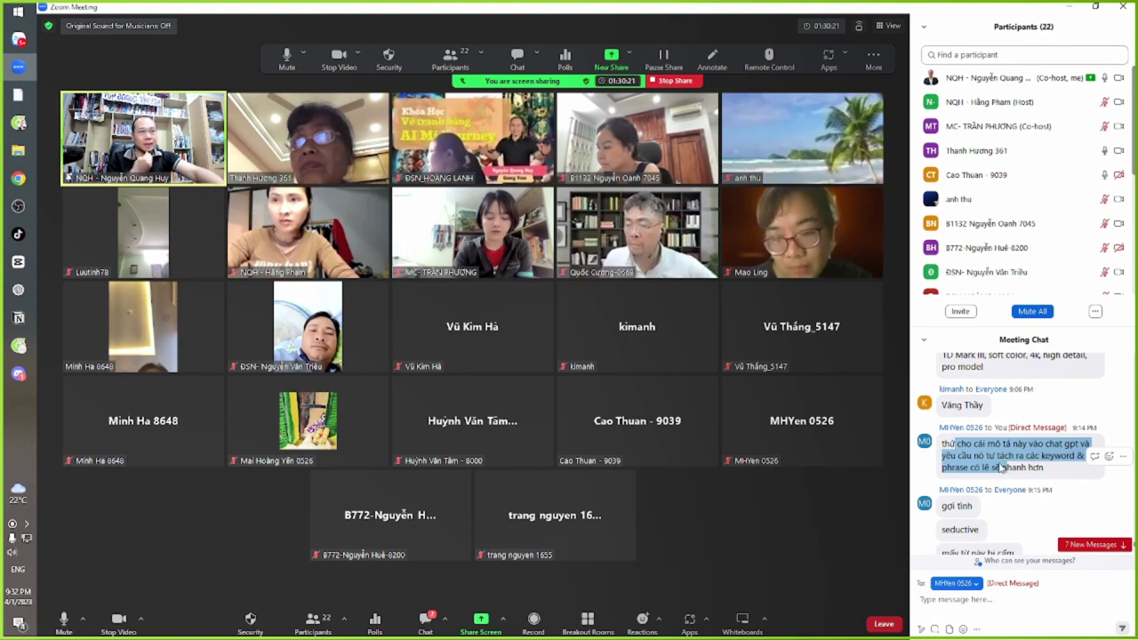
scroll(988, 486, down, 2)
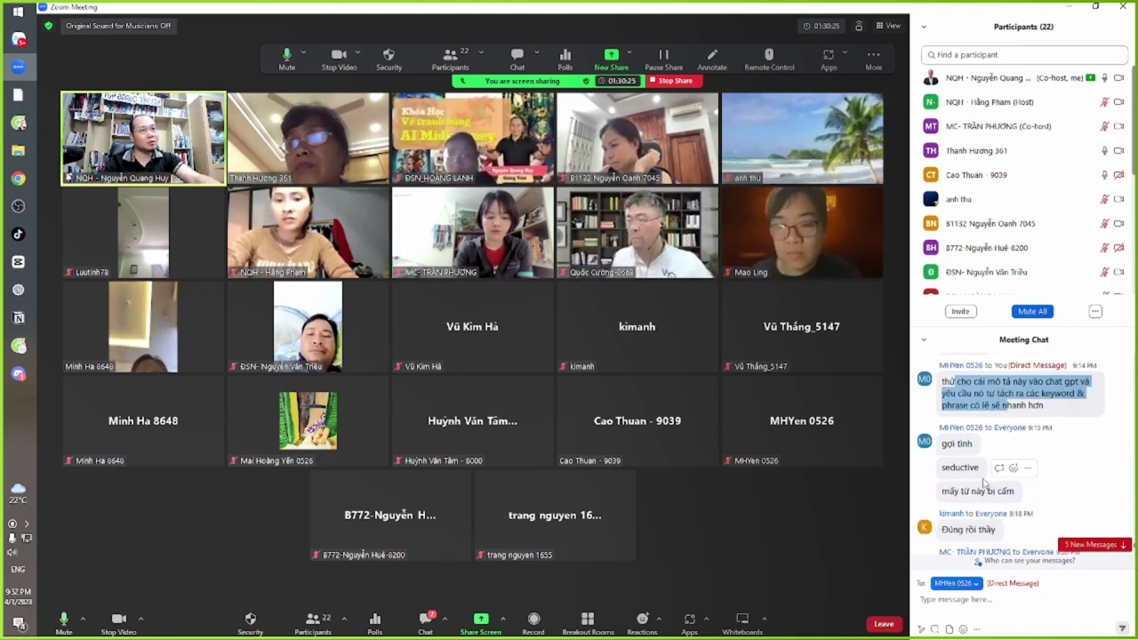
scroll(983, 499, down, 2)
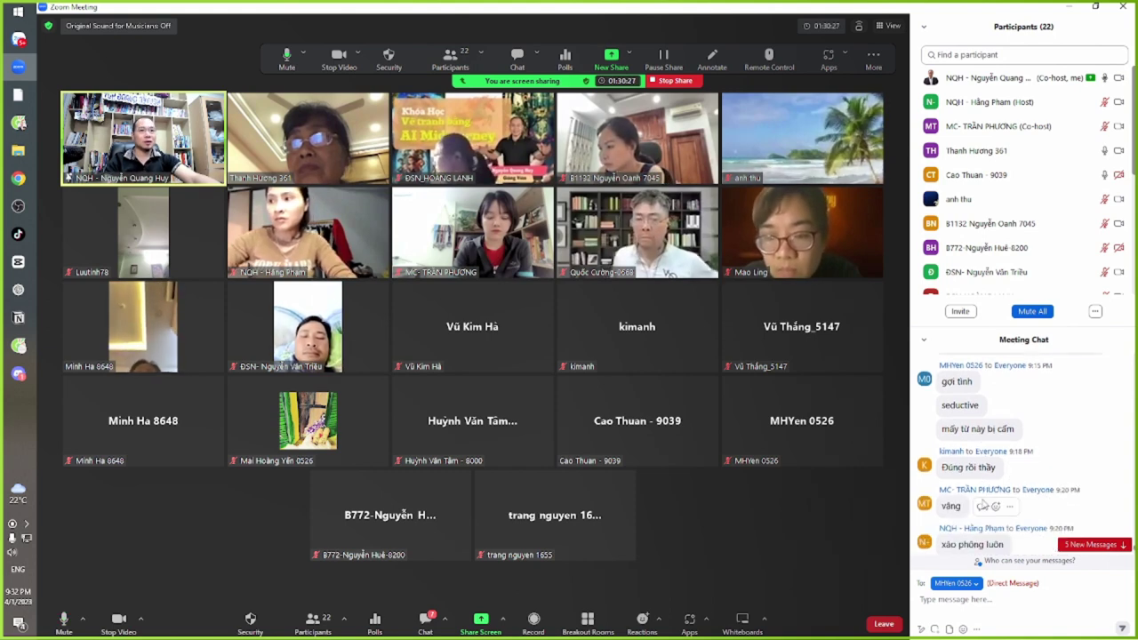
scroll(983, 514, down, 1)
scroll(983, 514, up, 1)
scroll(983, 514, down, 1)
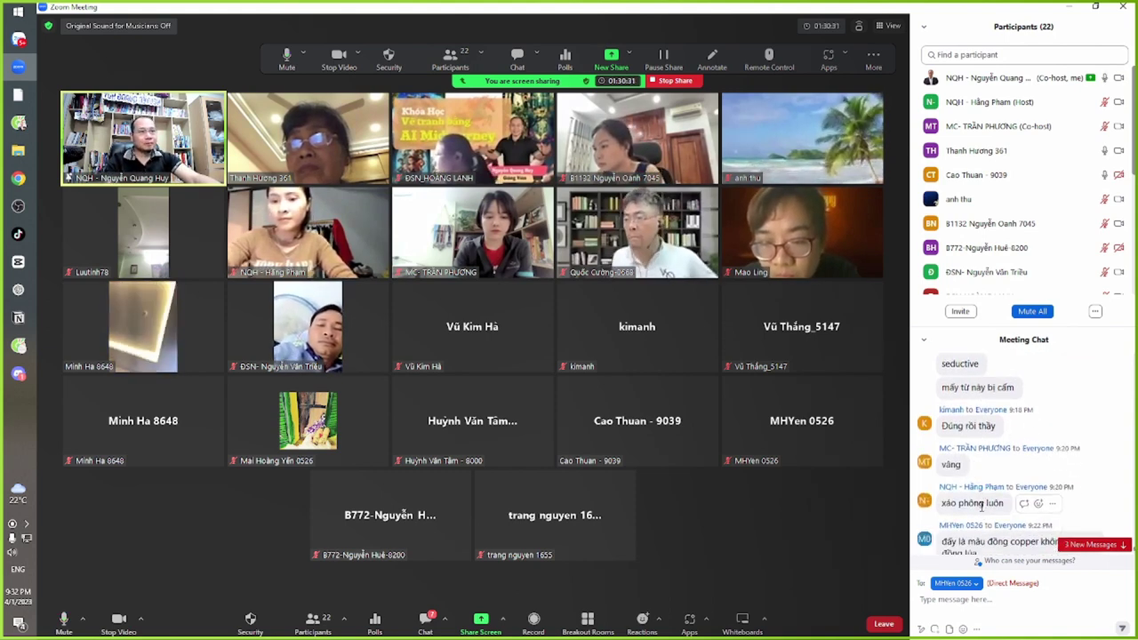
scroll(982, 507, up, 1)
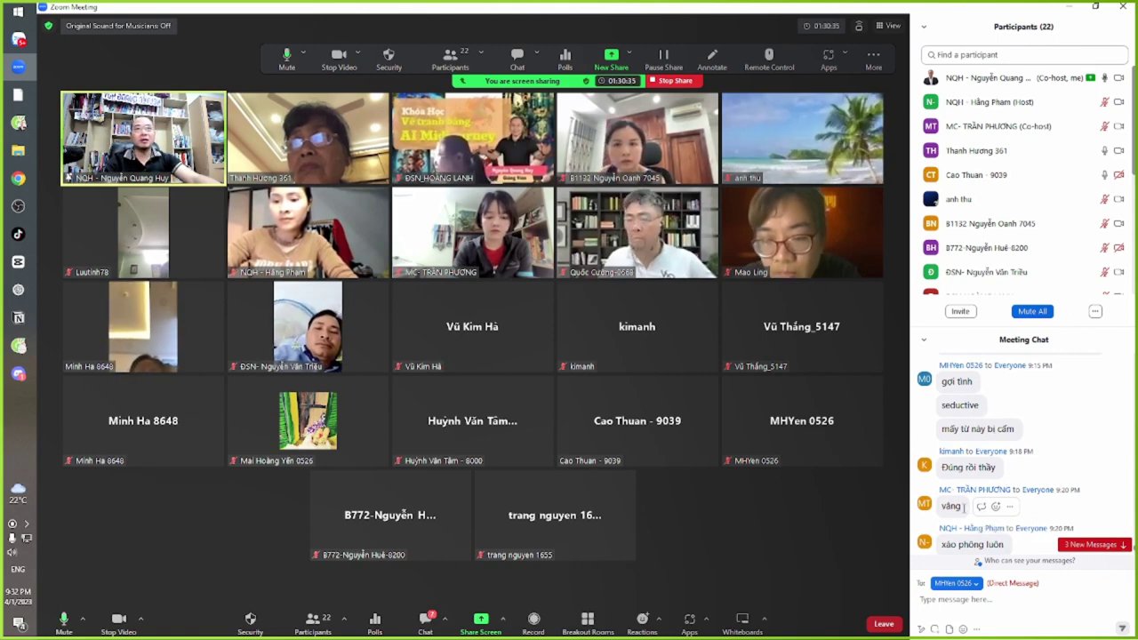
scroll(963, 507, down, 4)
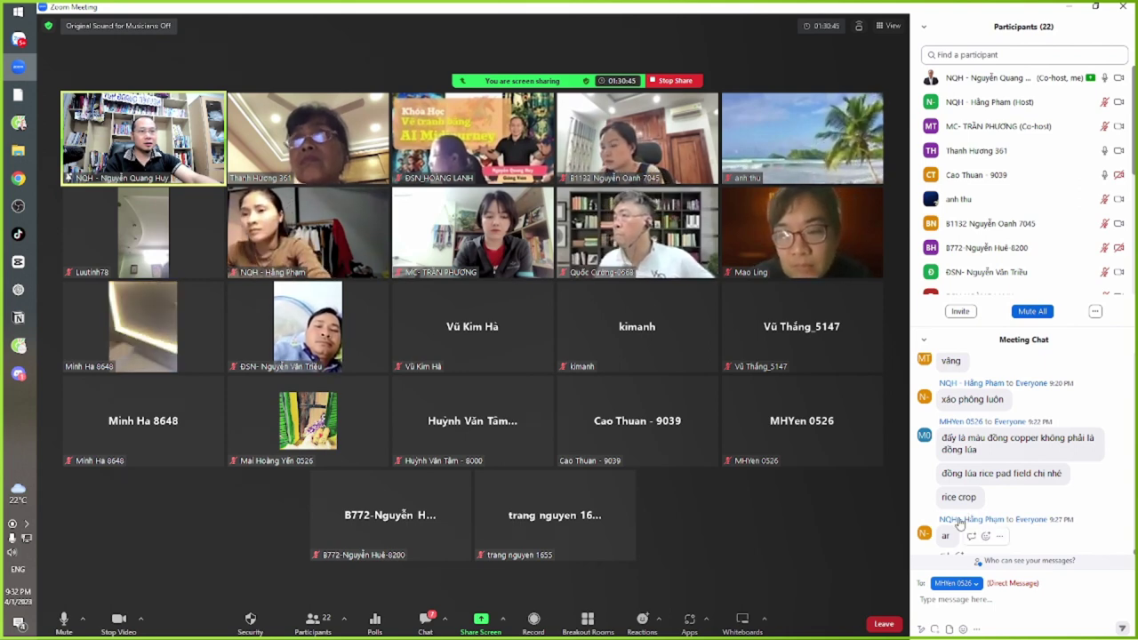
scroll(957, 533, down, 1)
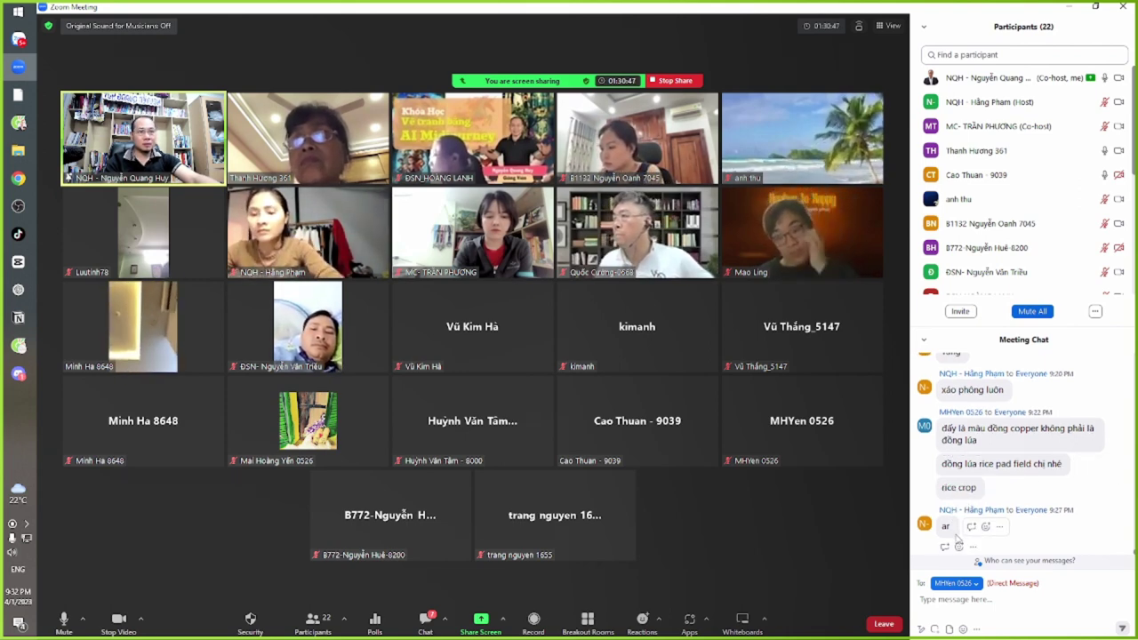
drag(978, 440, 942, 427)
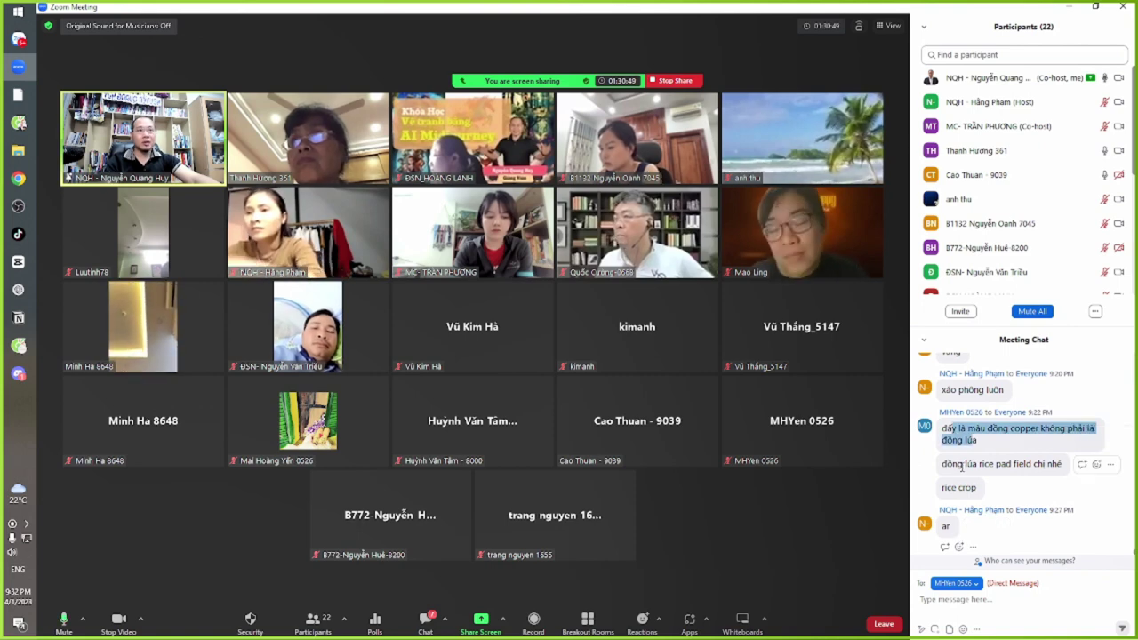
double_click(1022, 463)
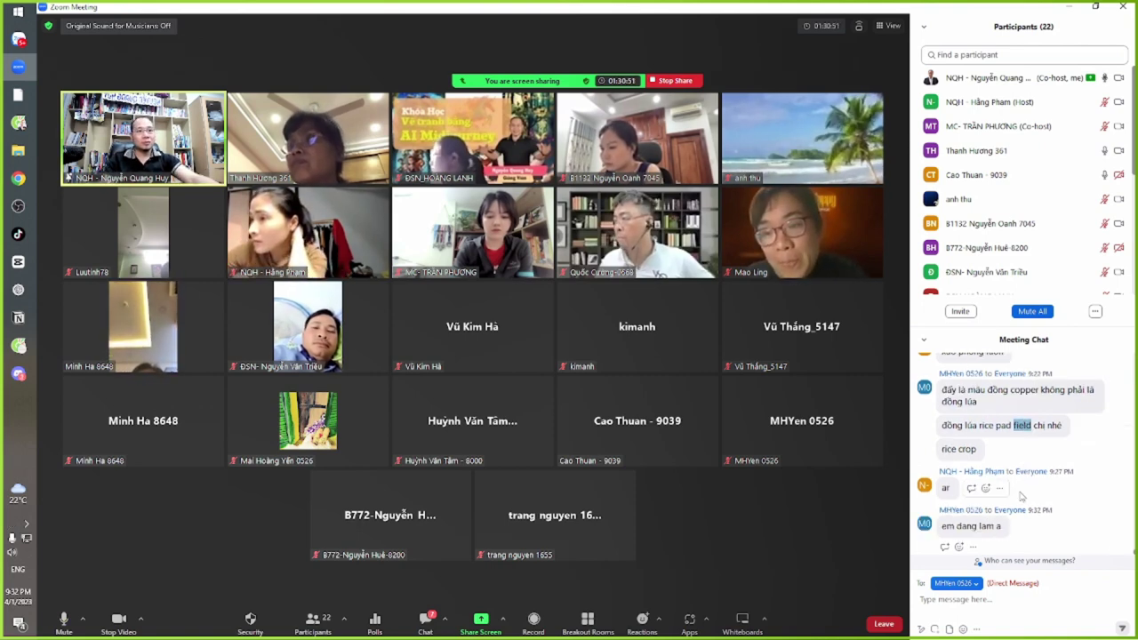
Back in Discord, enlarge the finished '--no collar' image grid to inspect it, then close it
key(alt+Tab)
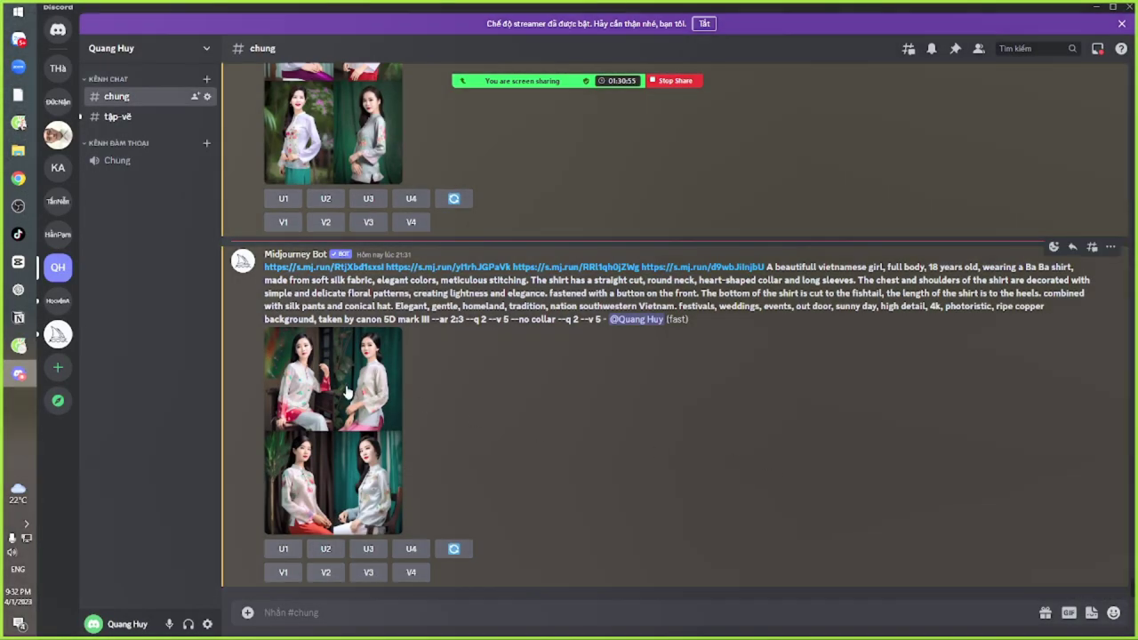
click(347, 392)
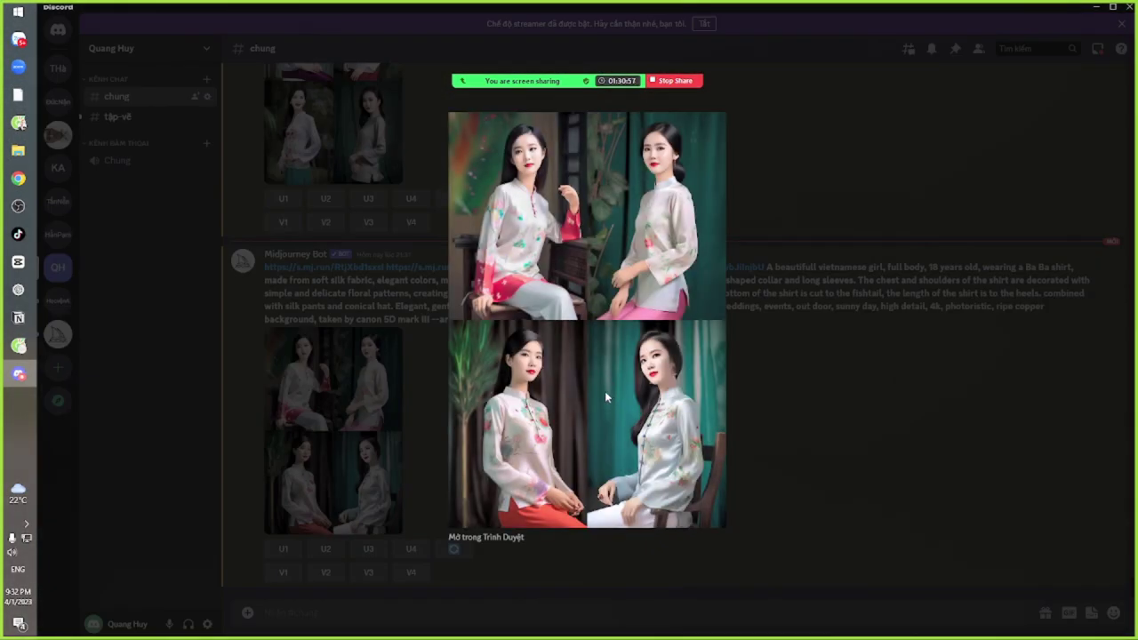
click(810, 356)
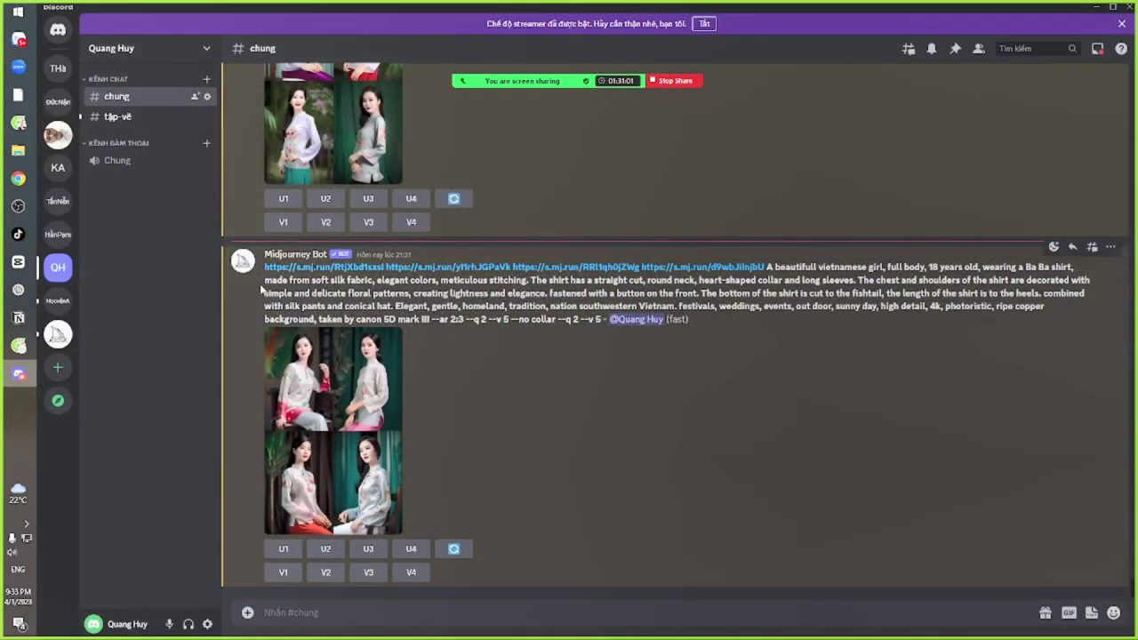
Paste the copied Ba Ba shirt prompt ending in --no collar into a new /imagine, then re-enlarge the grid
drag(263, 266, 556, 320)
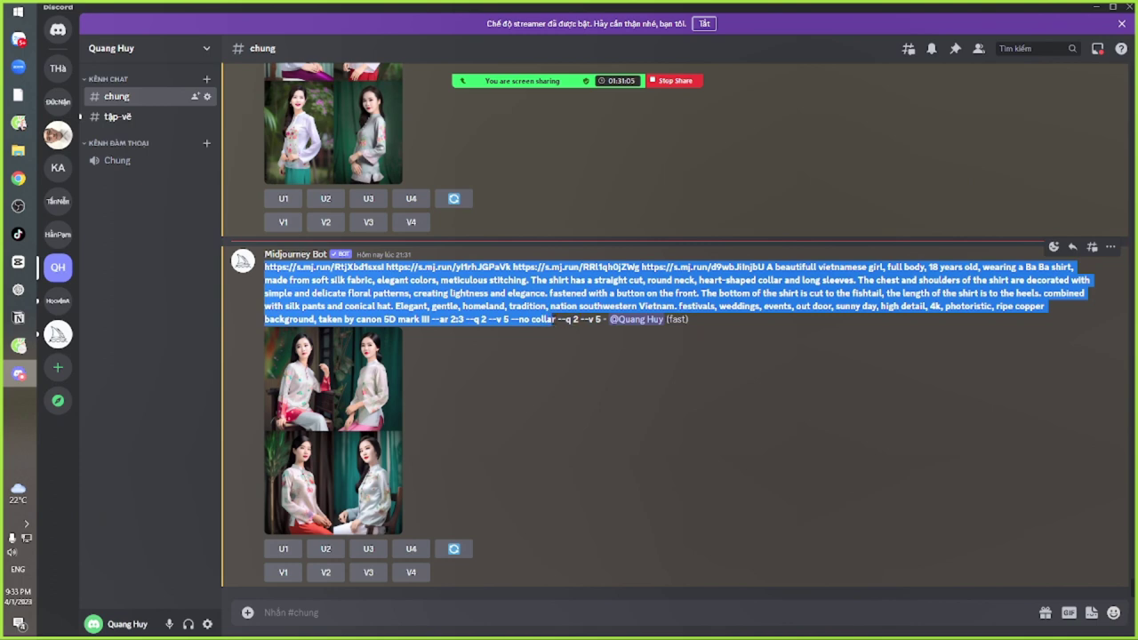
click(491, 453)
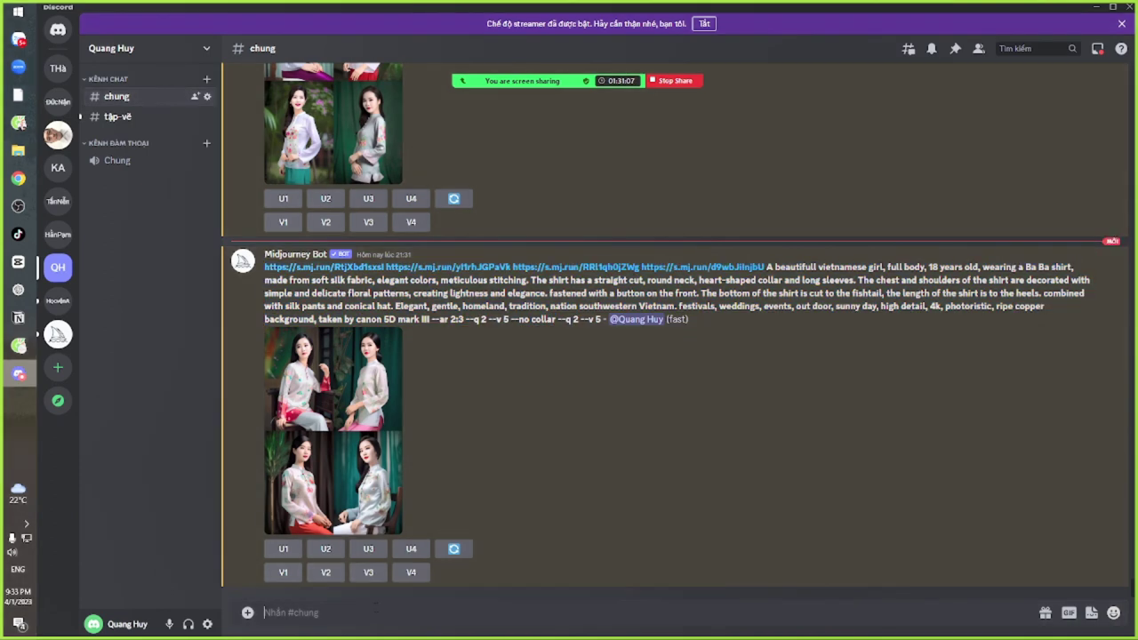
text(/im)
click(364, 539)
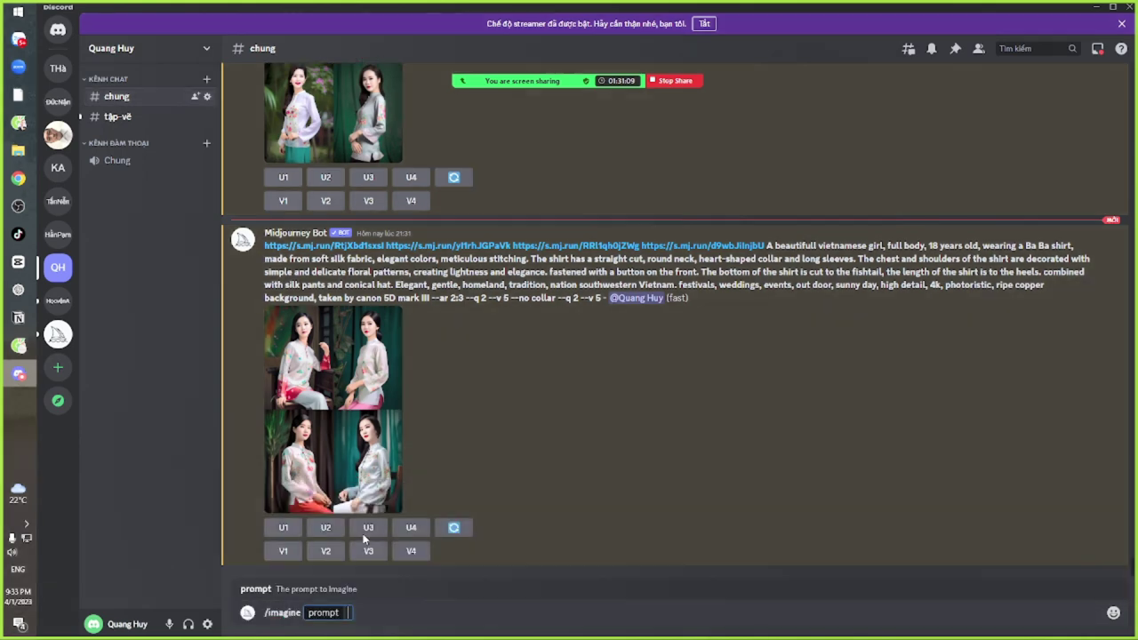
text(https://s.mj.run/RtjXbd1sxsI https://s.mj.run/yl1rhJGPaVk https://s.mj.run/RRl1qh0jZWg https://s.mj.run/d9wbJiInjbU A beautifull vietnamese girl, full body, 18 years old, wearing a Ba Ba shirt, made from soft silk fabric, elegant colors, meticulous stitching. The shirt has a straight cut, round neck, heart-shaped collar and long sleeves. The chest and shoulders of the shirt are decorated with simple and delicate floral patterns, creating lightness and elegance. fastened with a button on the front. The bottom of the shirt is cut to the fishtail, the length of the shirt is to the heels. combined with silk pants and conical hat. Elegant, gentle, homeland, tradition, nation southwestern Vietnam. festivals, weddings, events, out door, sunny day, high detail, 4k, photoristic, ripe copper background, taken by canon 5D mark III --ar 2:3 --q 2 --v 5 --no collar)
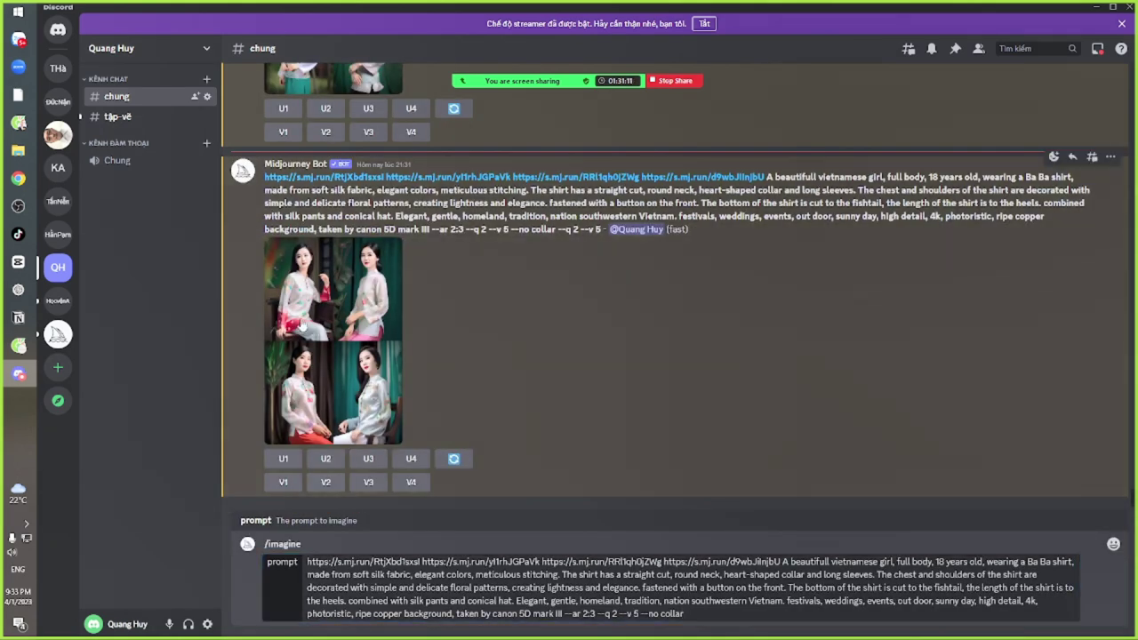
click(302, 327)
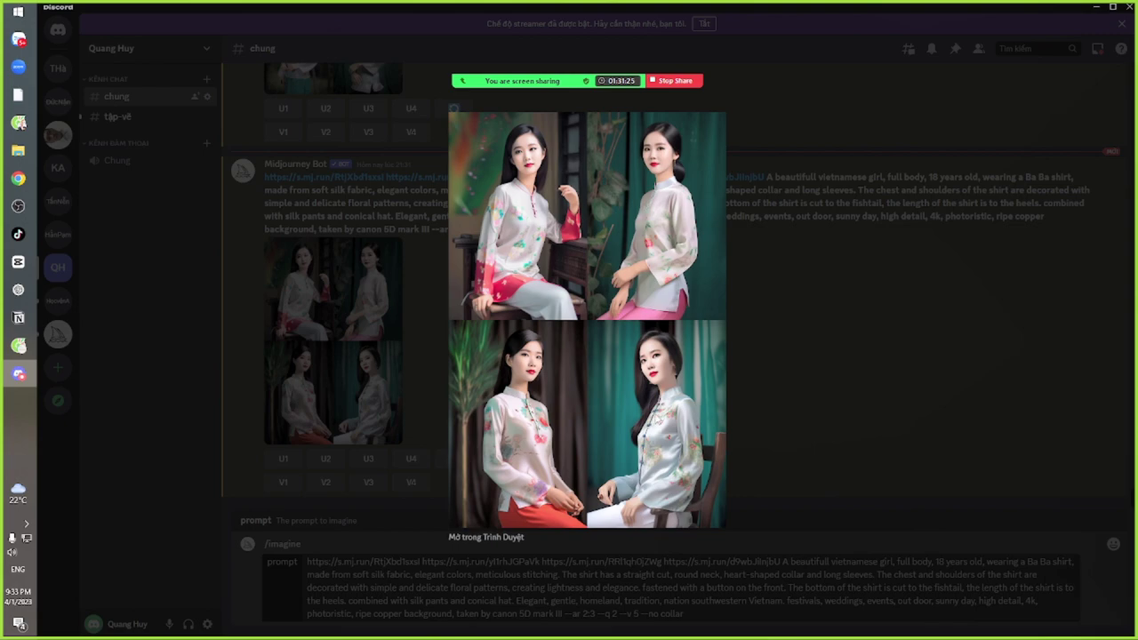
Replace 'copper' with 'field' so the prompt reads 'ripe field background'
click(822, 373)
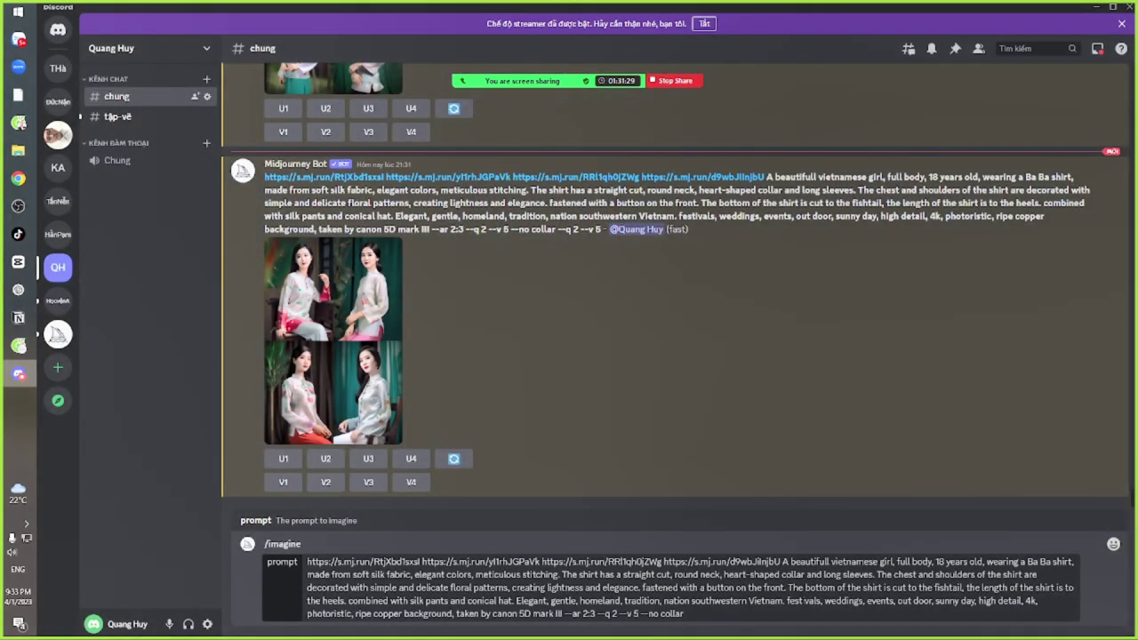
click(794, 600)
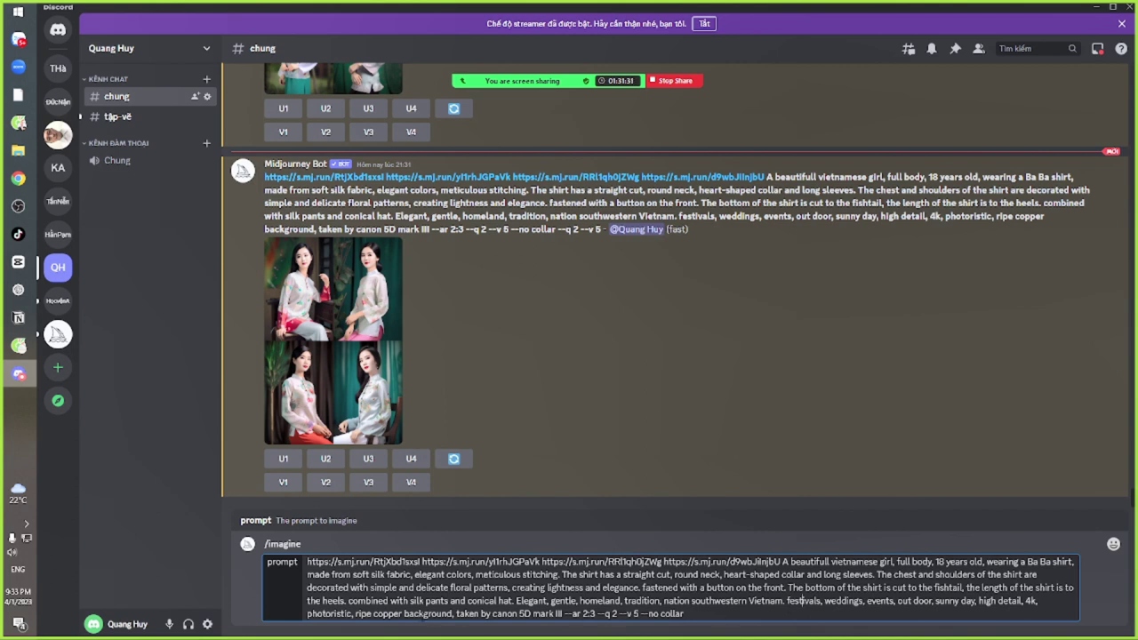
drag(403, 613, 373, 614)
text(field)
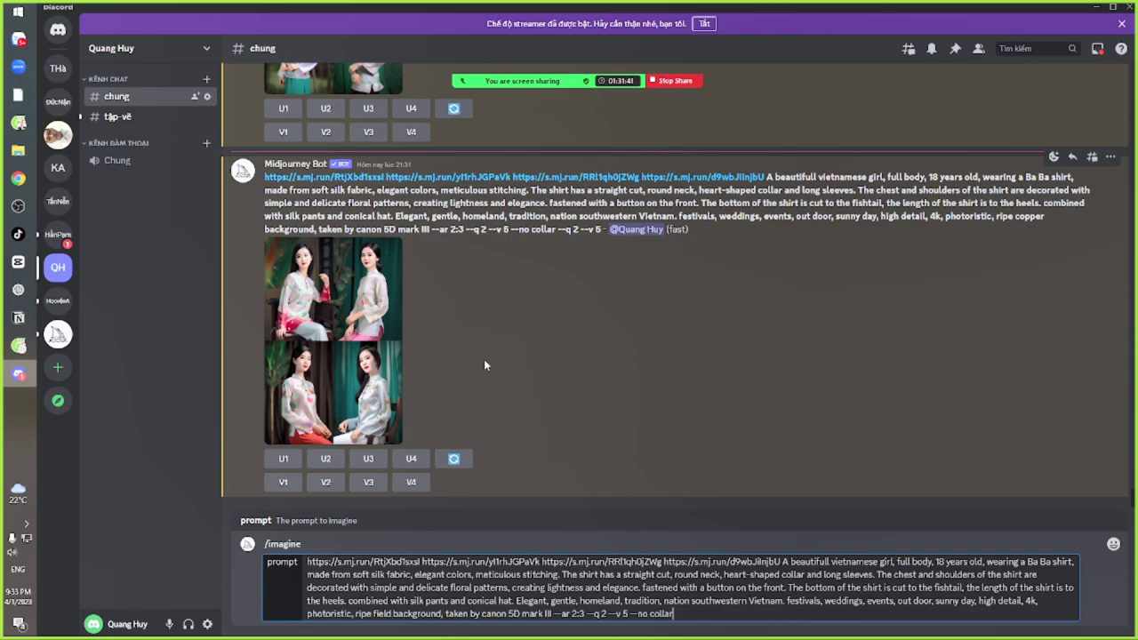
key(alt+Tab)
key(alt+Tab)
key(alt+Tab)
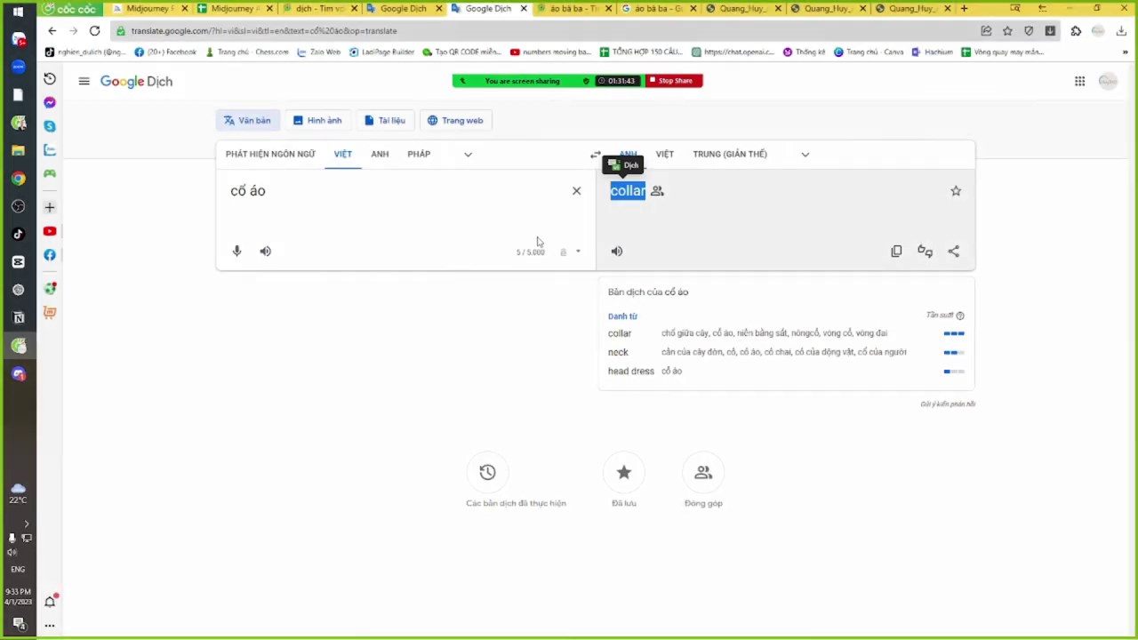
Translate 'không có cổ áo' to confirm it means 'no collar', then re-enter 'cổ áo'
drag(356, 199, 186, 201)
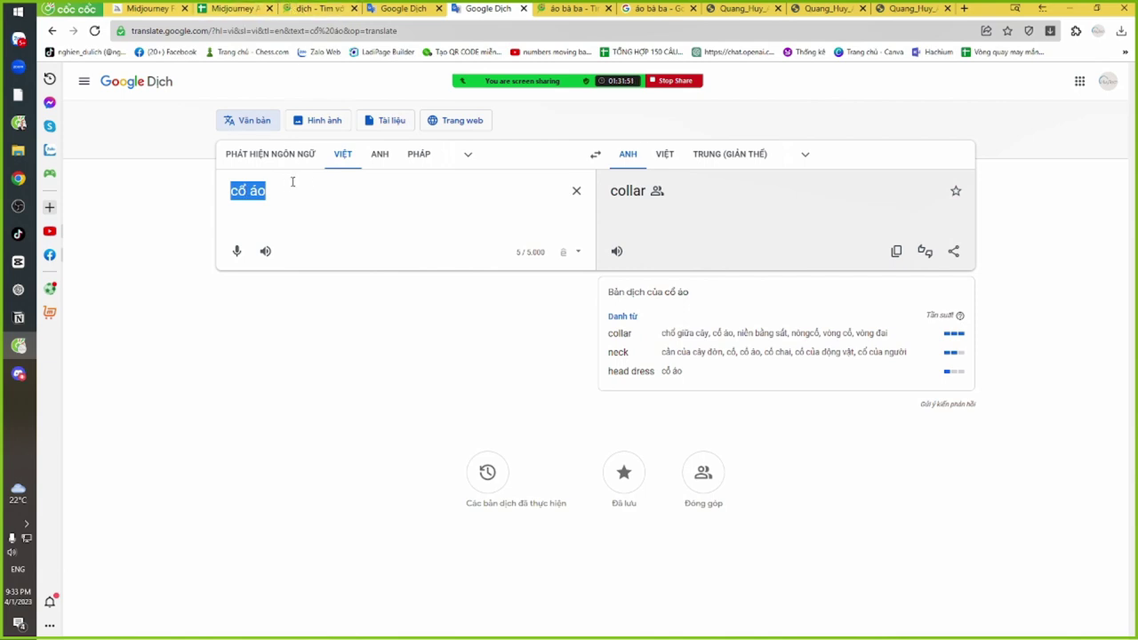
text(không có co)
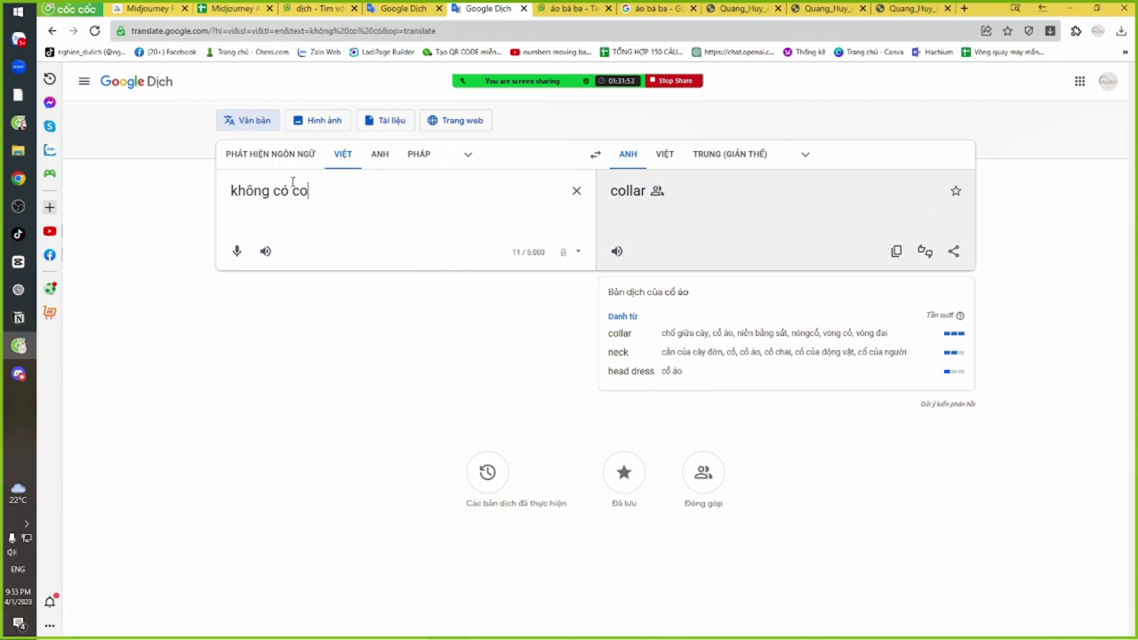
text(or ao)
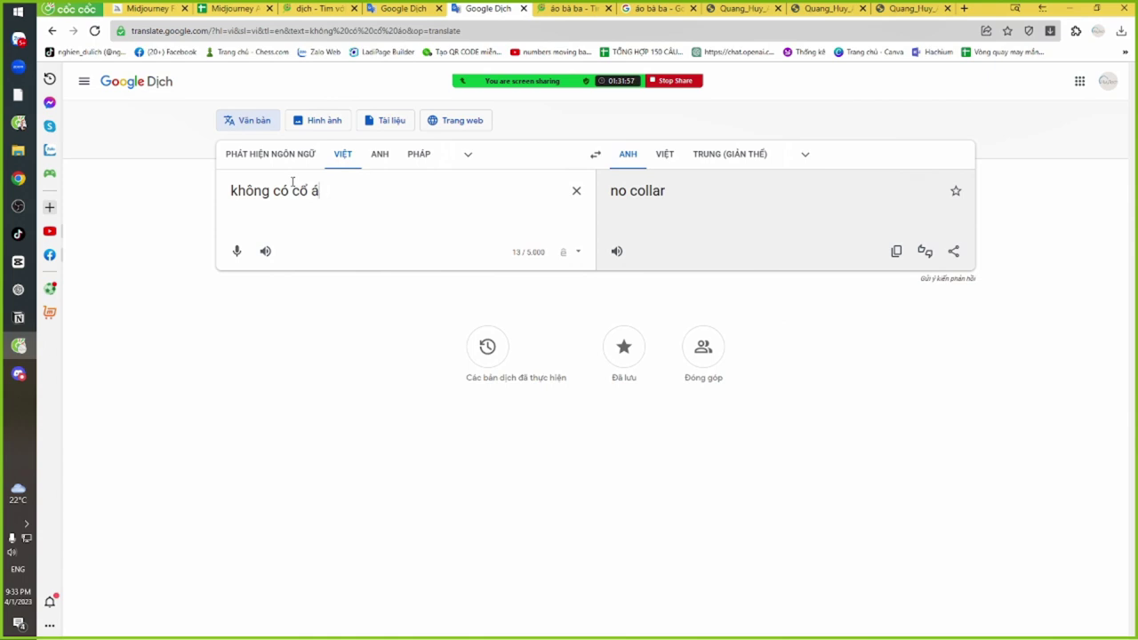
key(BackSpace)
key(BackSpace)
key(BackSpace)
key(BackSpace)
key(BackSpace)
key(BackSpace)
key(BackSpace)
key(BackSpace)
key(BackSpace)
key(BackSpace)
key(BackSpace)
key(BackSpace)
key(BackSpace)
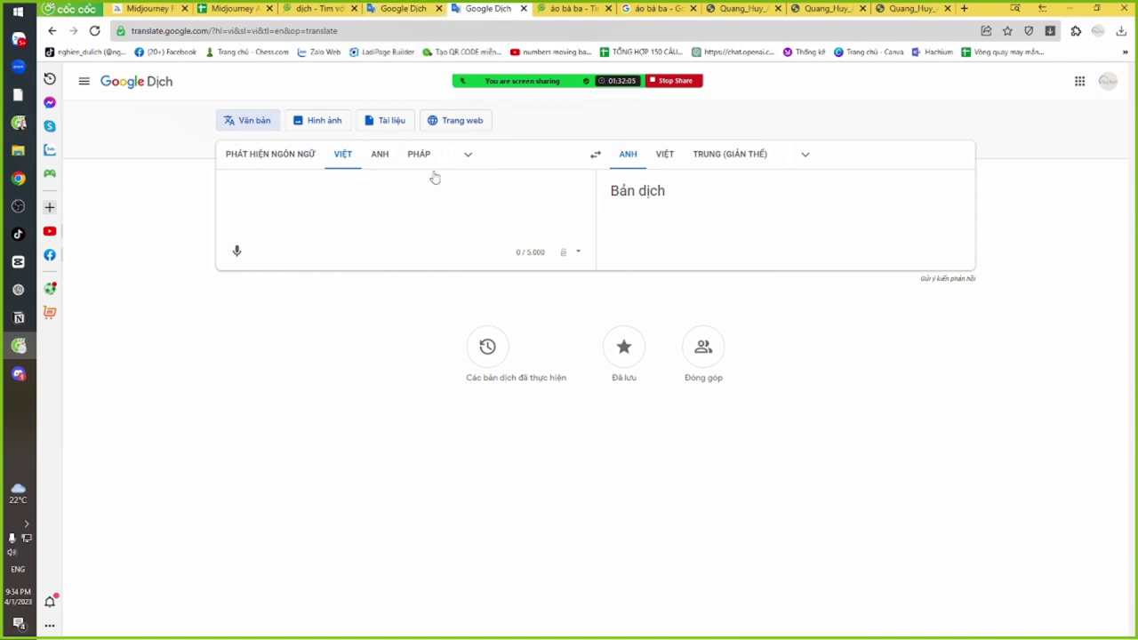
click(575, 254)
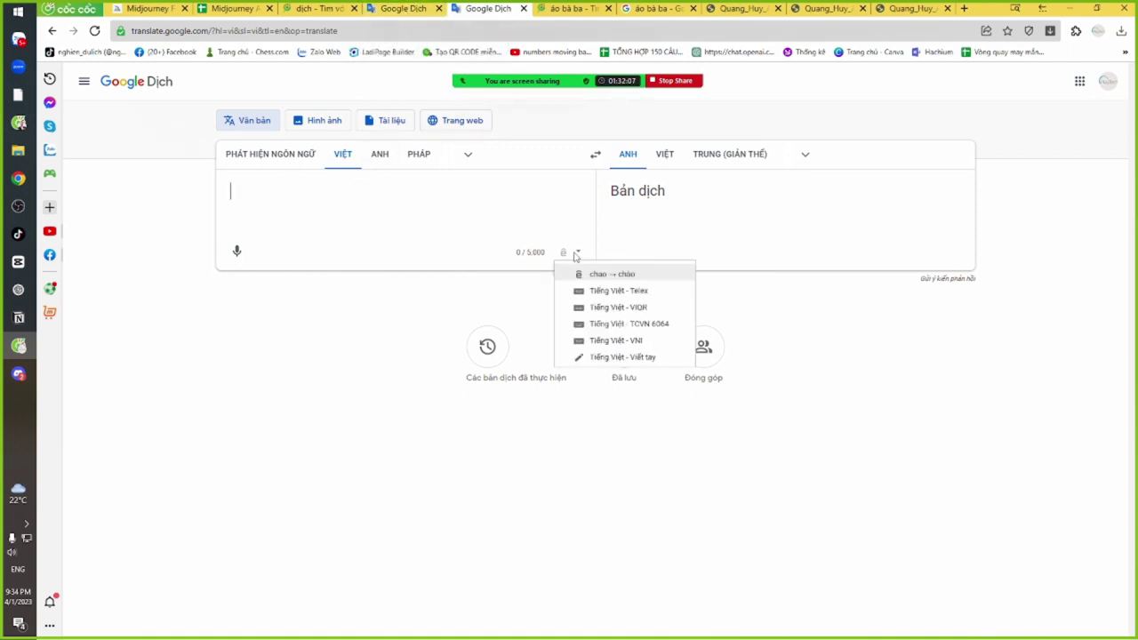
click(404, 189)
click(316, 8)
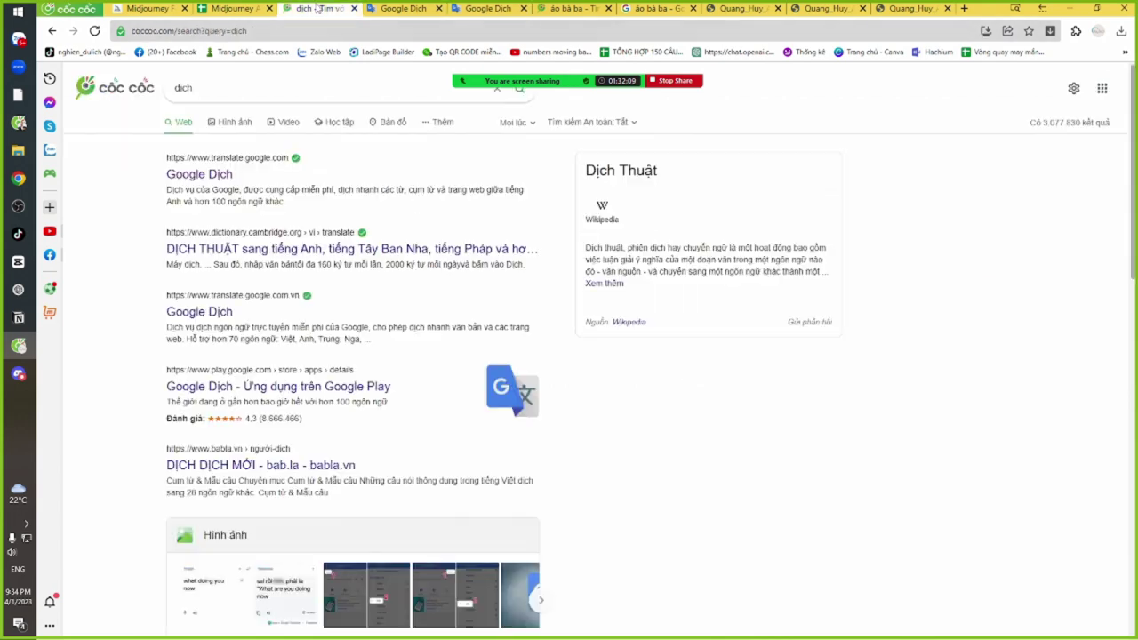
click(255, 92)
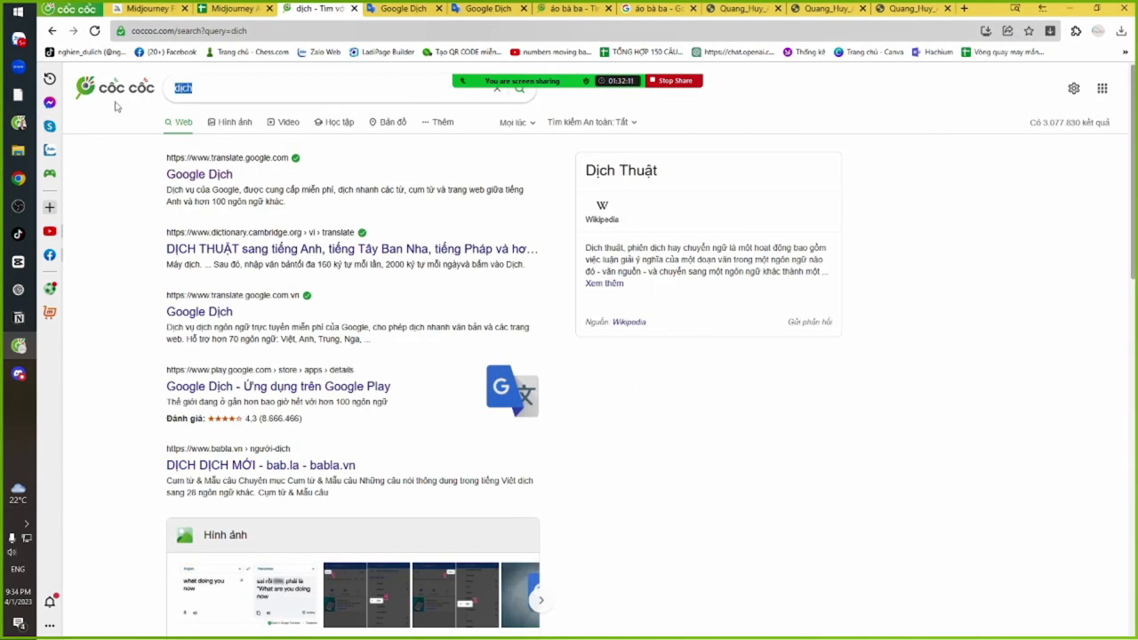
text(cổ áo)
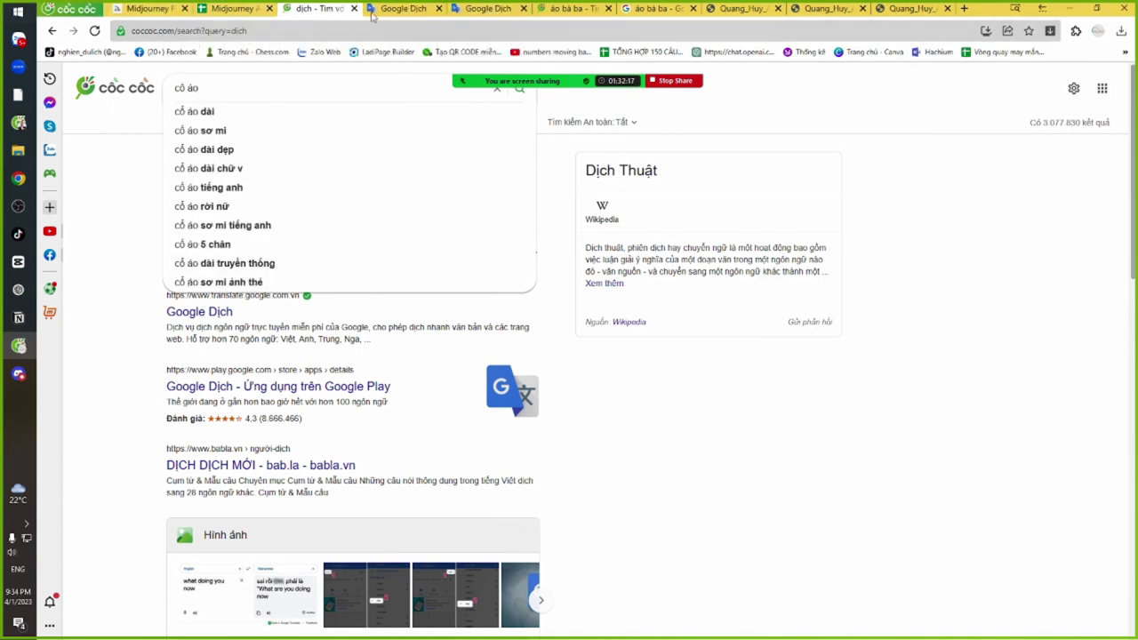
Close the extra Google Dịch and áo bà ba search tabs and return to ChatGPT
click(438, 8)
click(353, 8)
click(507, 9)
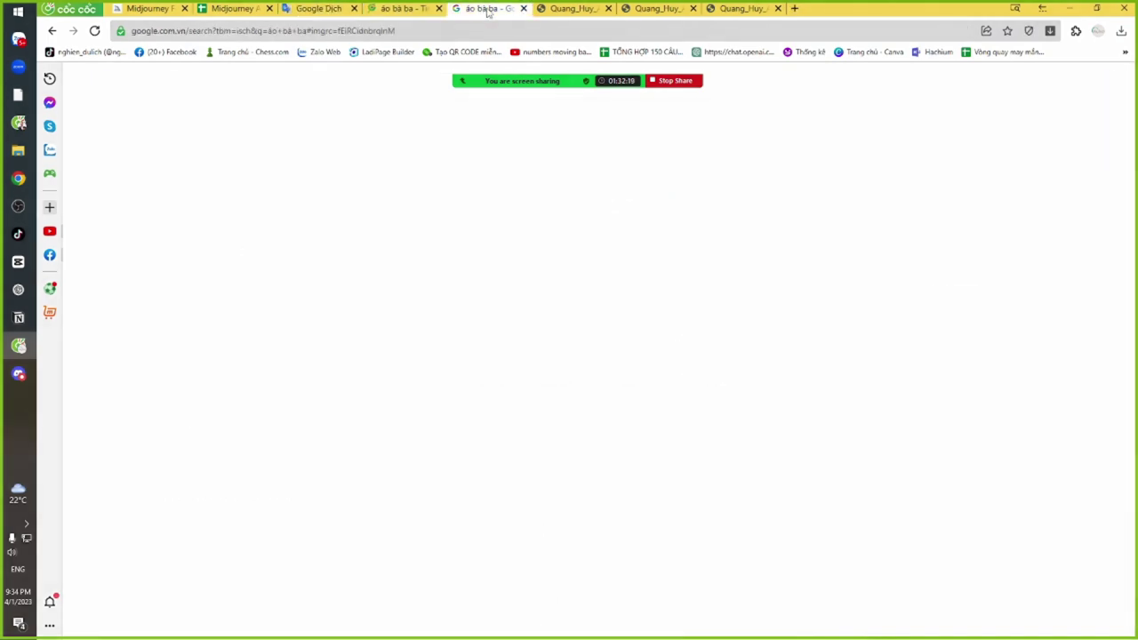
click(522, 9)
click(521, 9)
click(522, 8)
click(522, 9)
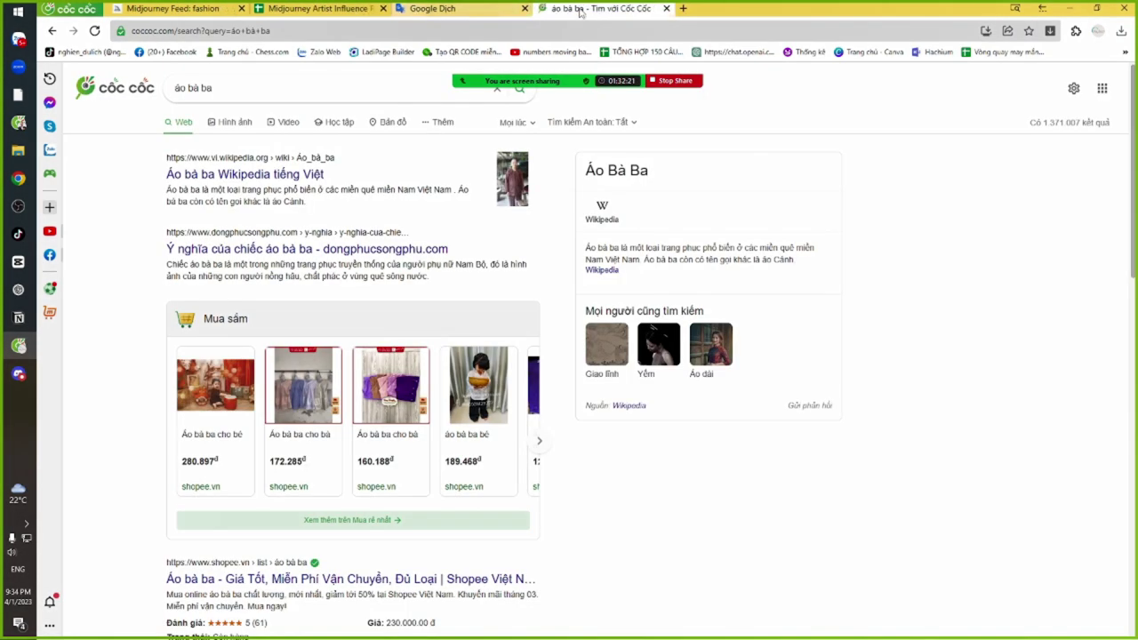
click(665, 9)
key(alt+Tab)
key(alt+Tab)
key(alt+Tab)
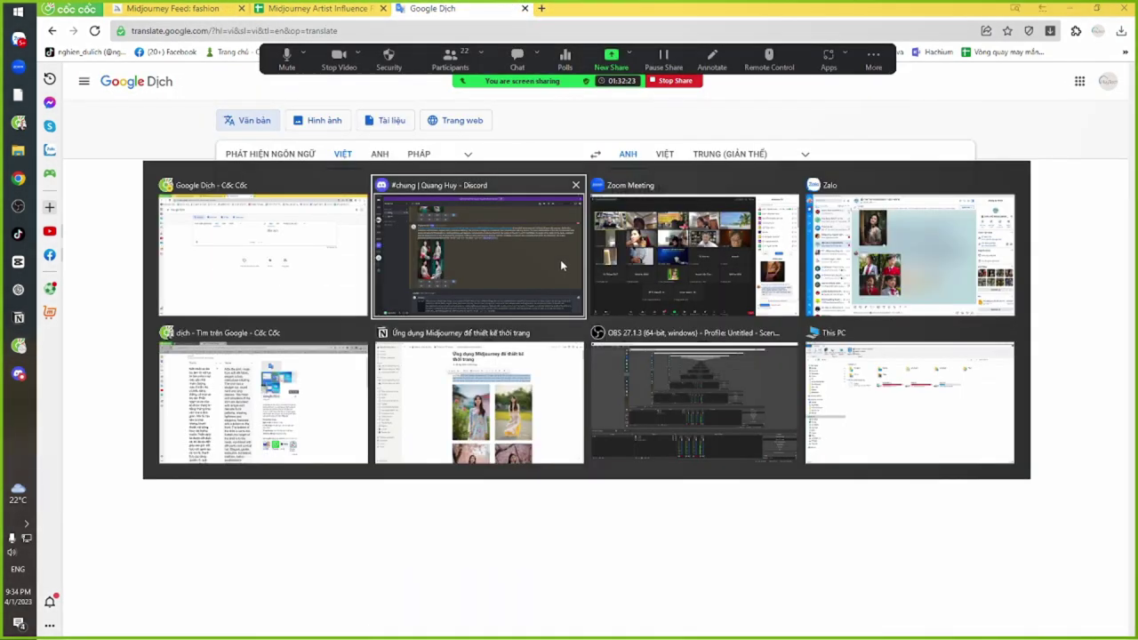
key(alt+Tab)
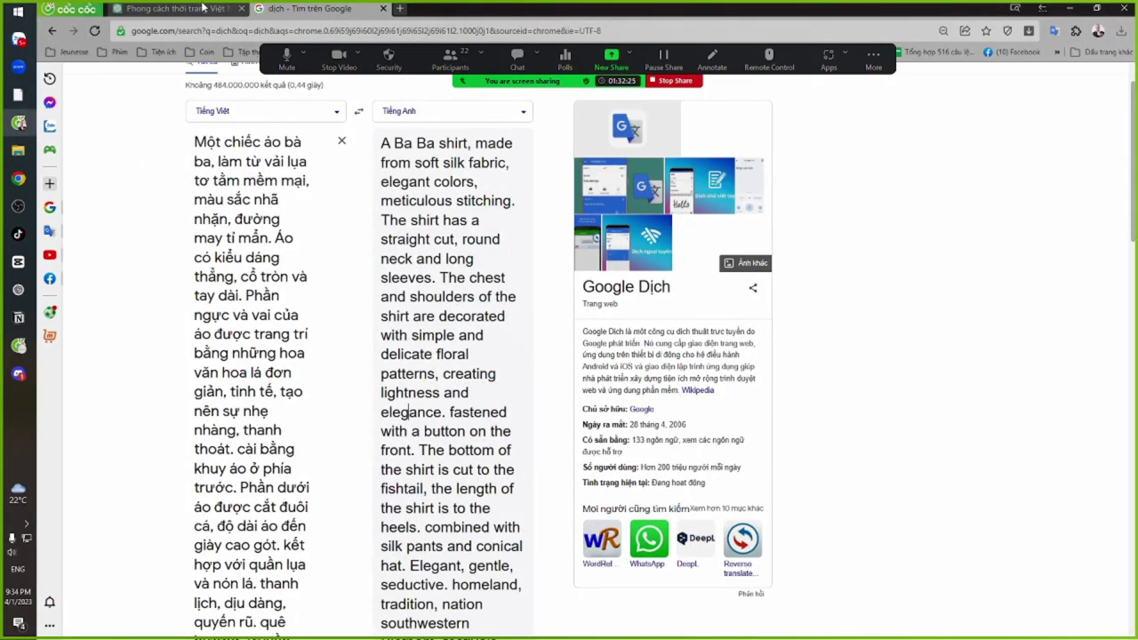
key(alt+Tab)
click(543, 594)
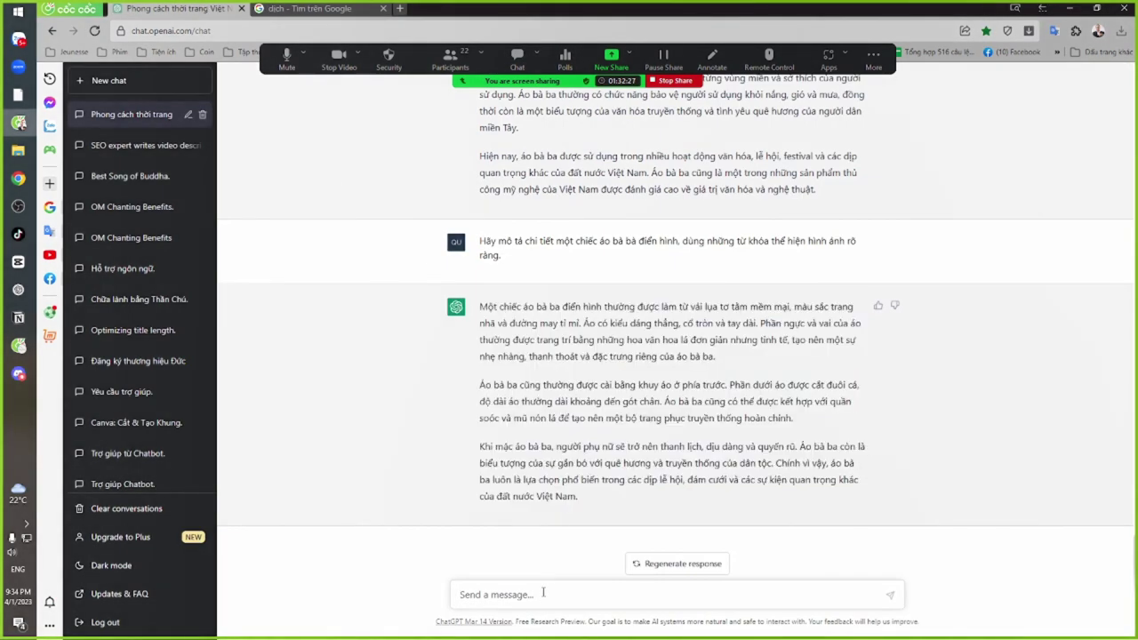
Ask ChatGPT 'mô tả cho tôi áo bà bà không có cổ áo' and read the reply
text(m)
text(ô tả cho tôi)
text( aos bà bà bà)
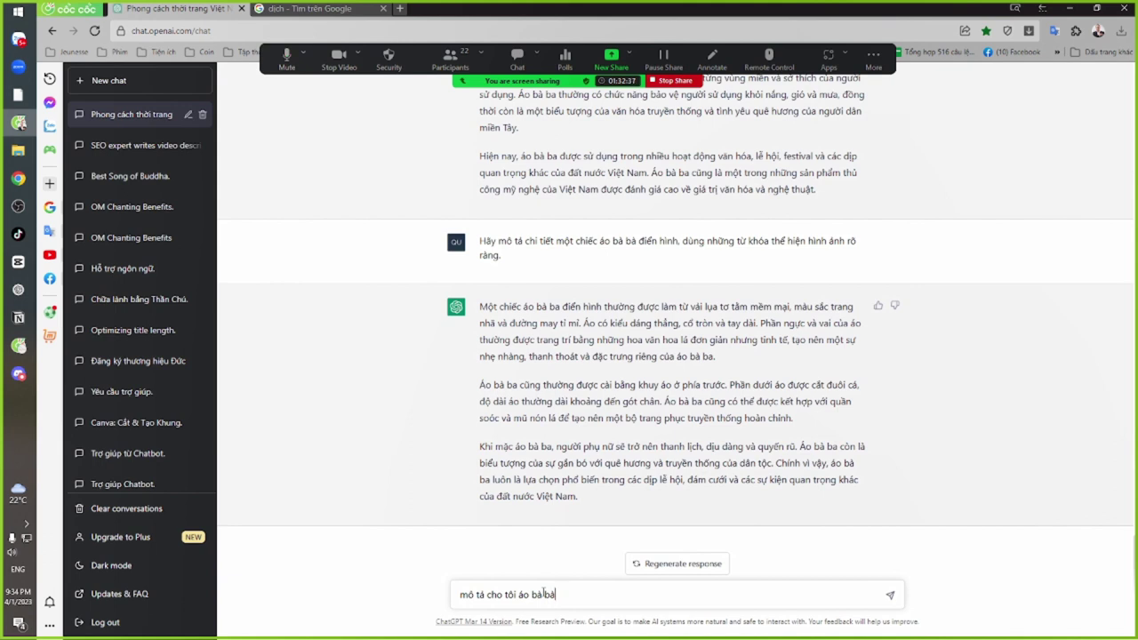
text( không có cổ áo)
key(Return)
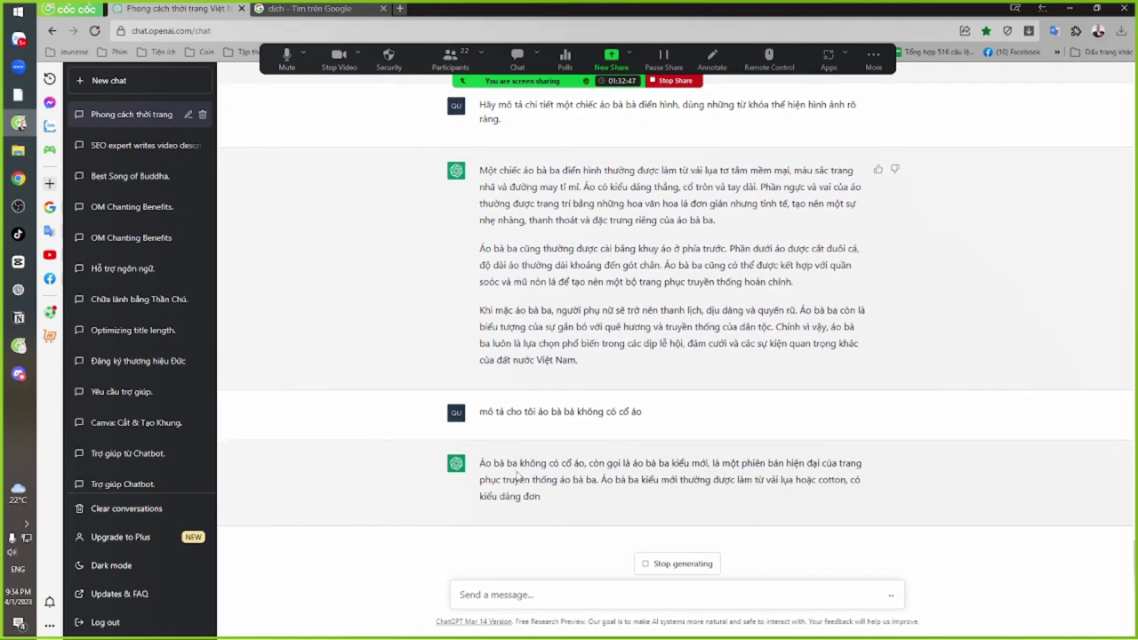
drag(479, 463, 724, 468)
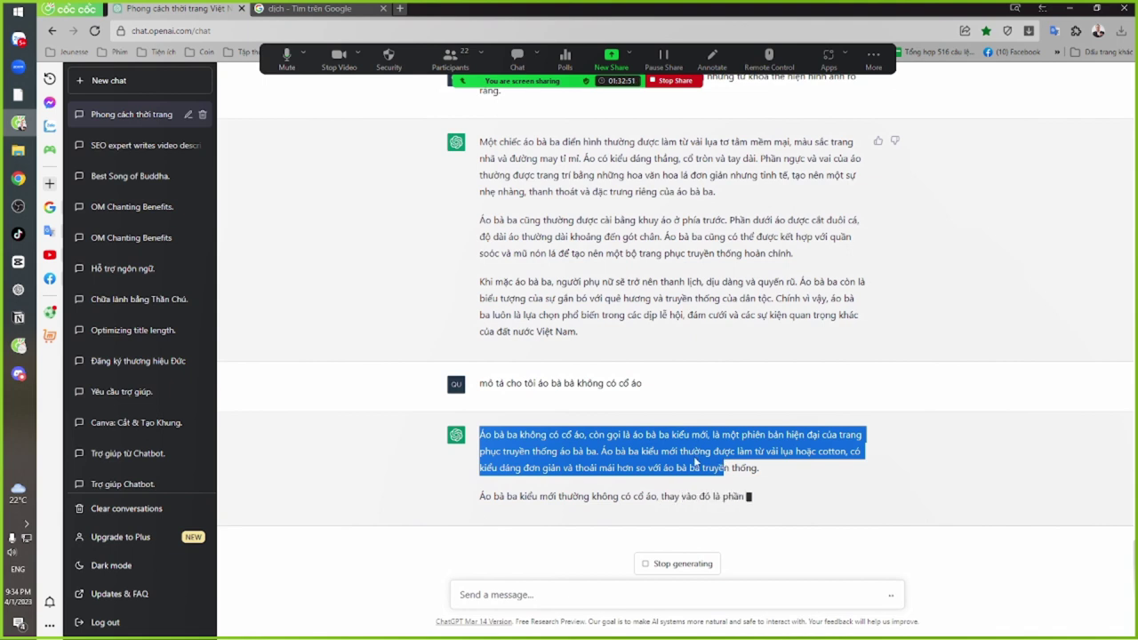
click(696, 462)
drag(605, 435, 658, 451)
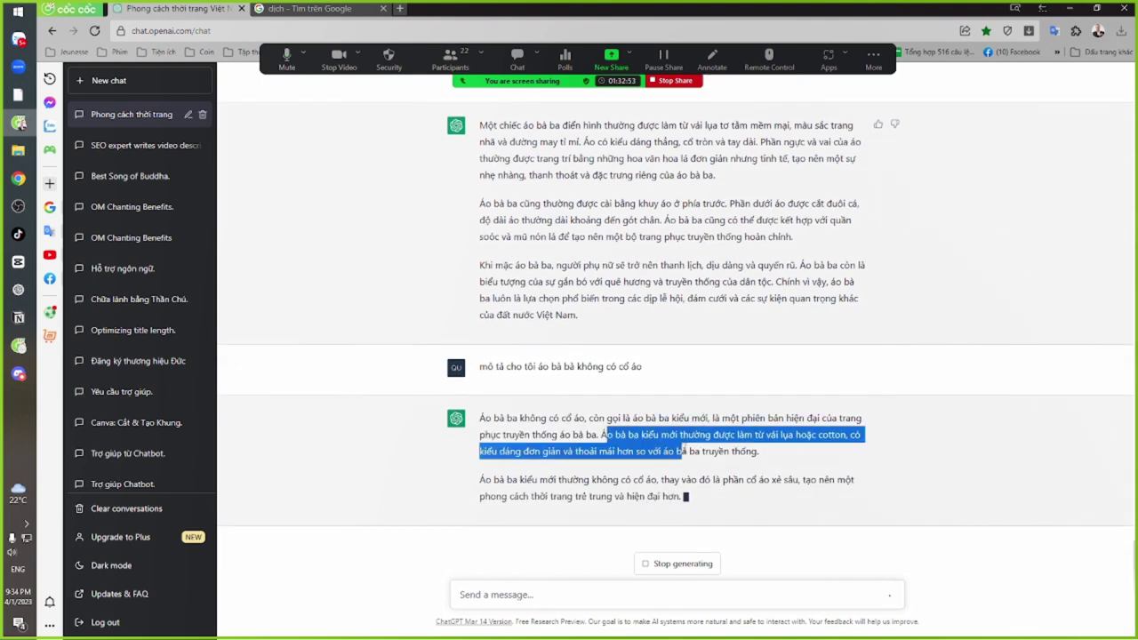
click(655, 444)
drag(601, 418, 658, 451)
click(570, 431)
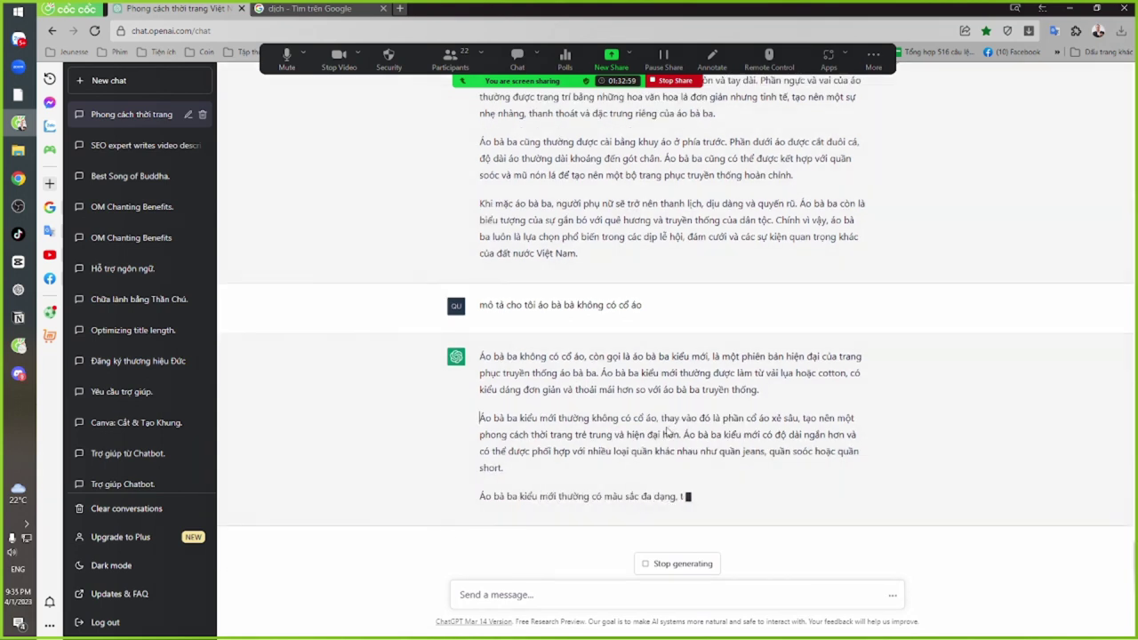
Select the phrase 'cổ áo xẻ sâu' from the reply for translation
drag(745, 418, 800, 357)
click(753, 401)
click(750, 402)
click(791, 386)
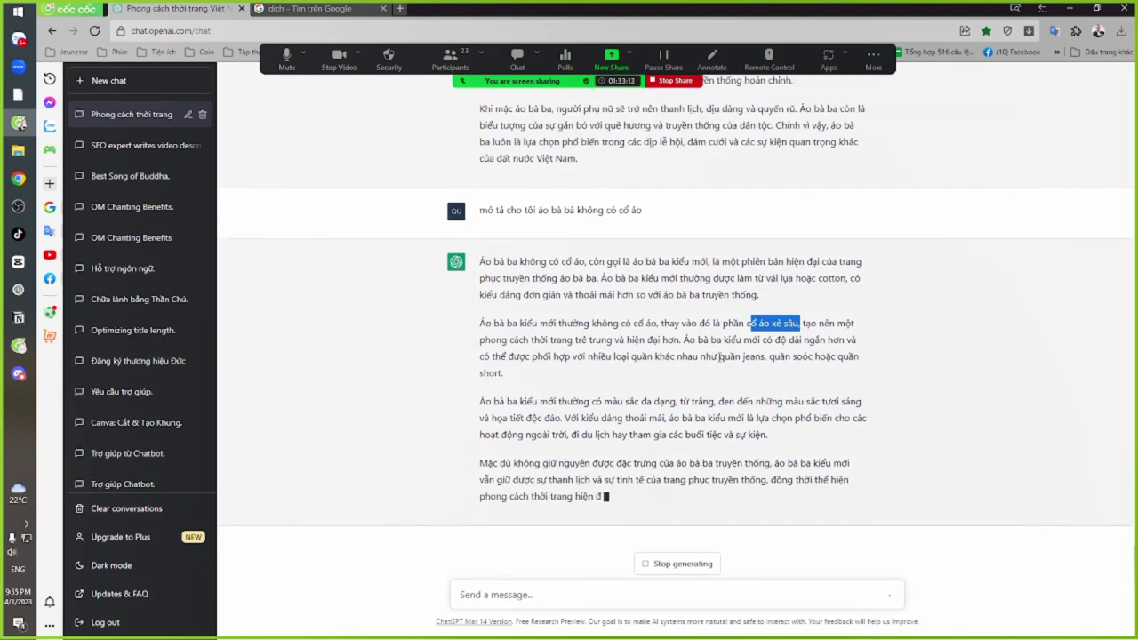
drag(527, 402, 685, 434)
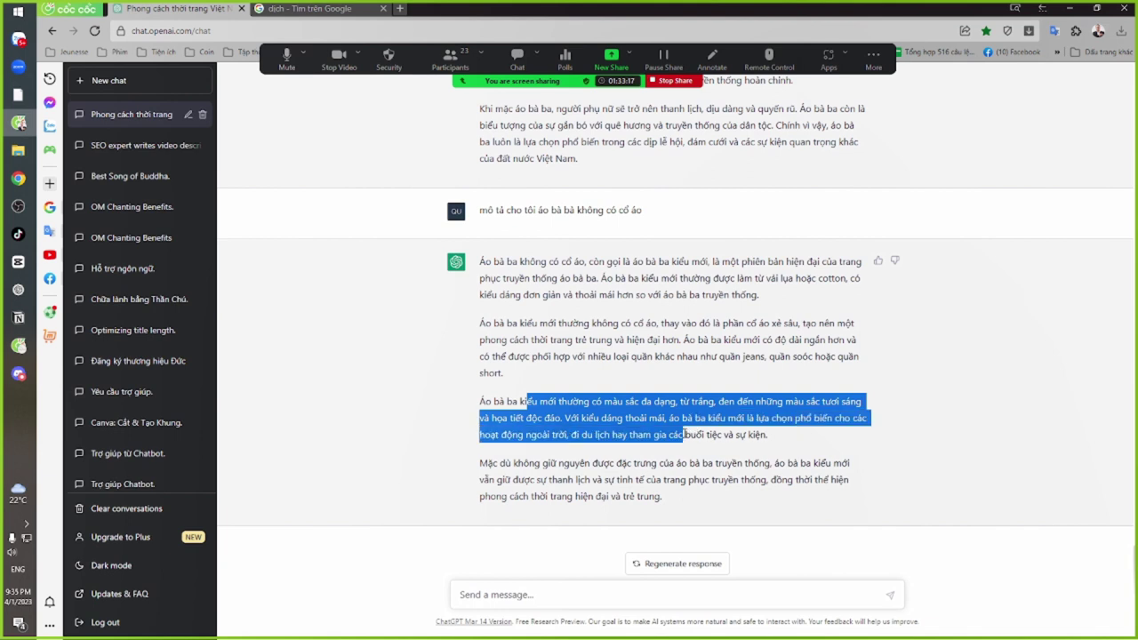
drag(529, 464, 641, 495)
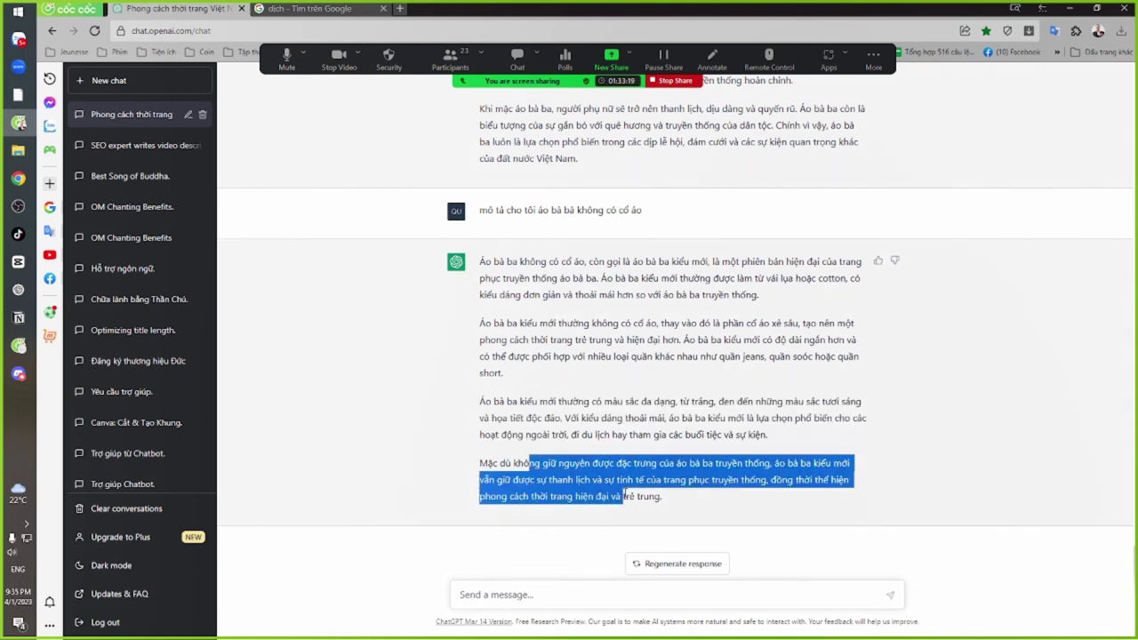
click(641, 494)
drag(619, 392, 637, 491)
click(716, 325)
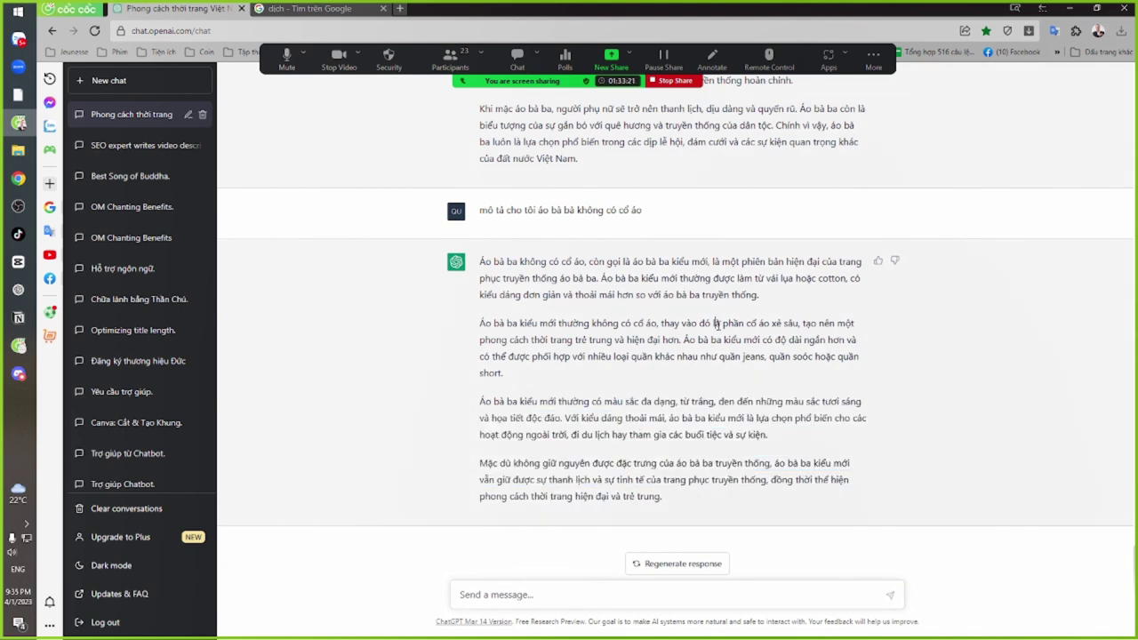
drag(745, 323, 798, 325)
key(ctrl+c)
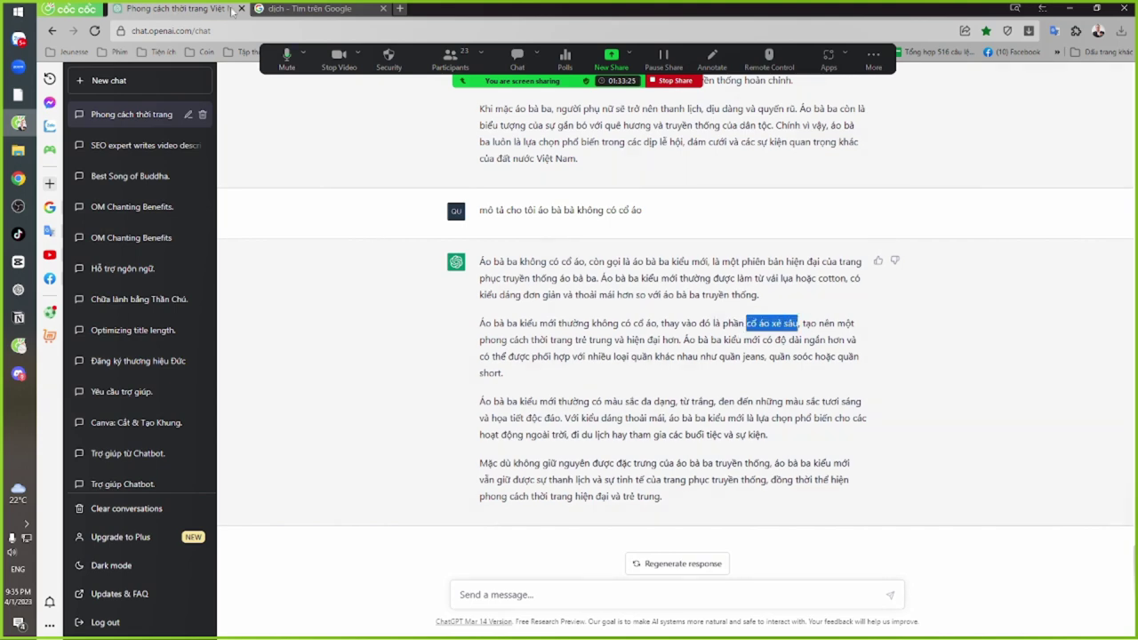
click(267, 9)
Paste 'cổ áo xẻ sâu' into Google Translate and take the result 'deep slit collar'
key(ctrl+a)
key(ctrl+v)
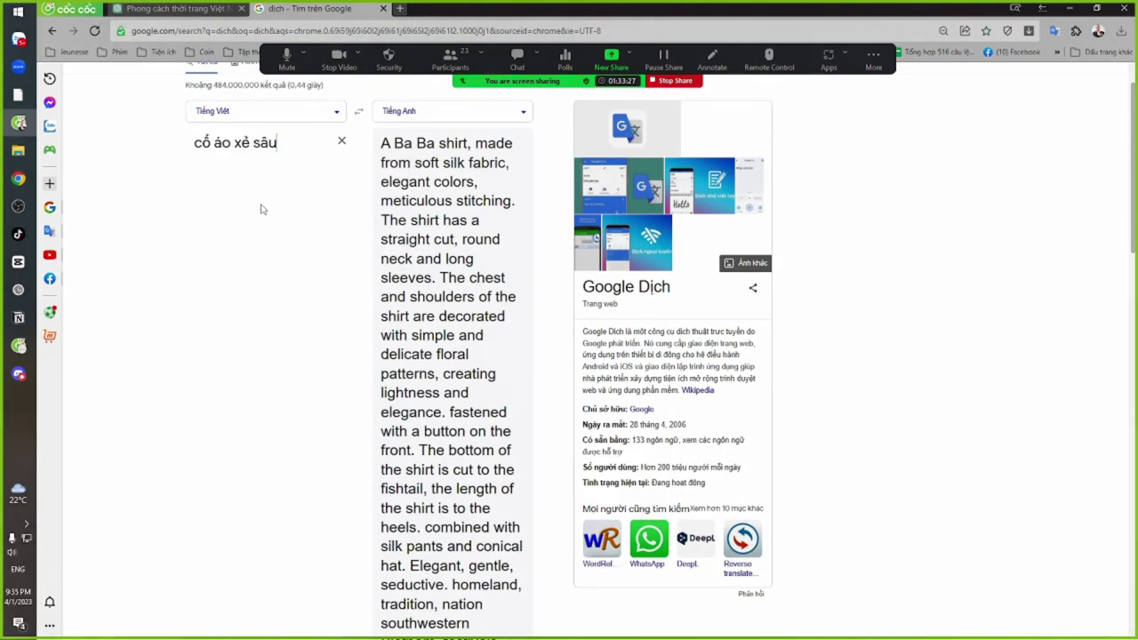
drag(503, 155, 378, 147)
key(ctrl+c)
key(alt+Tab)
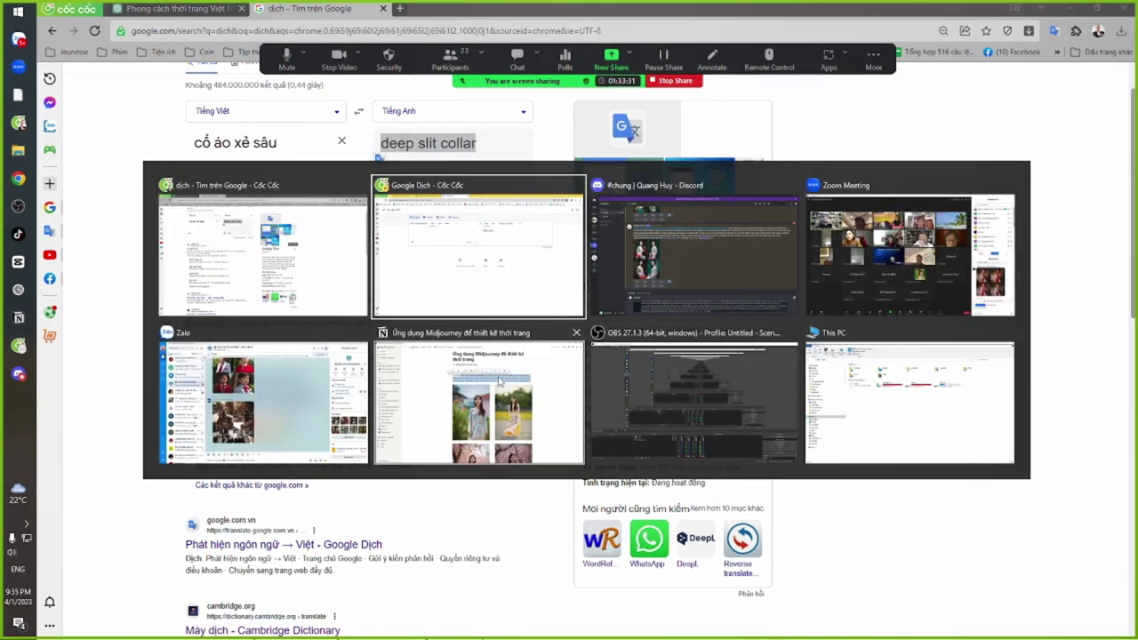
key(alt+Tab)
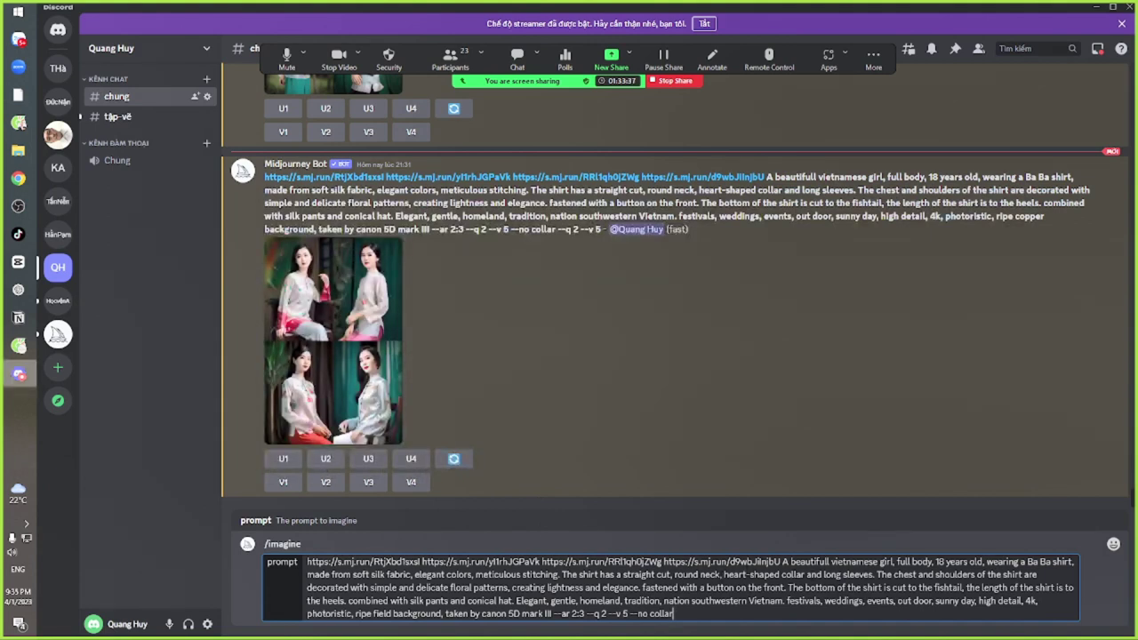
Insert 'deep slit collar, no collar' after 'round neck,' and submit the /imagine prompt
key(ctrl+v)
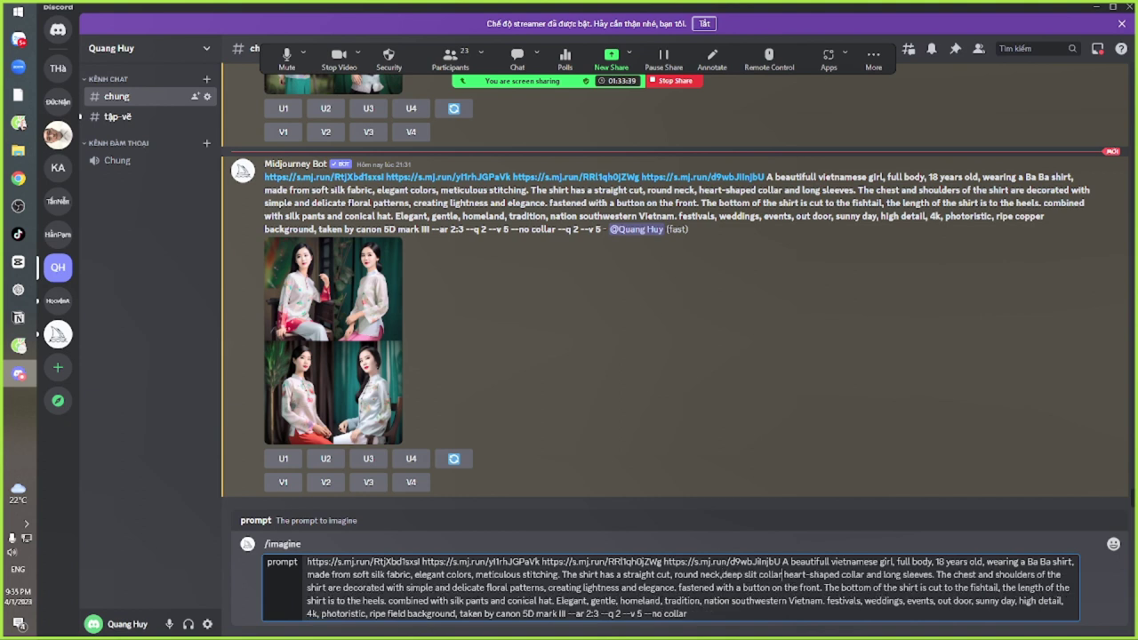
text(,)
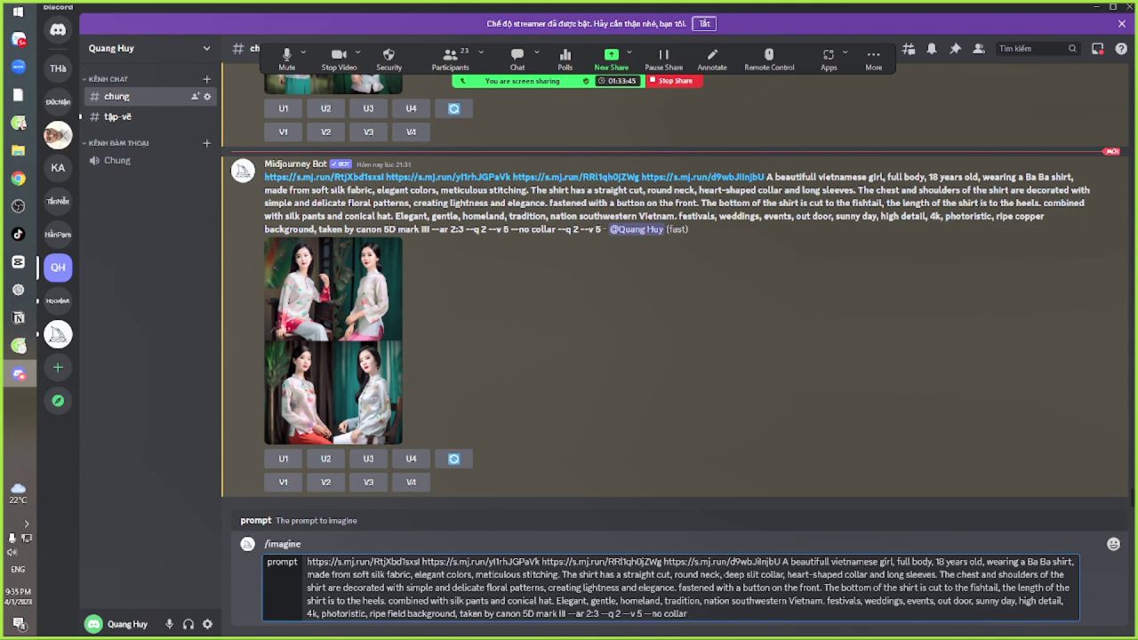
double_click(766, 573)
key(ctrl+c)
click(786, 574)
key(ctrl+v)
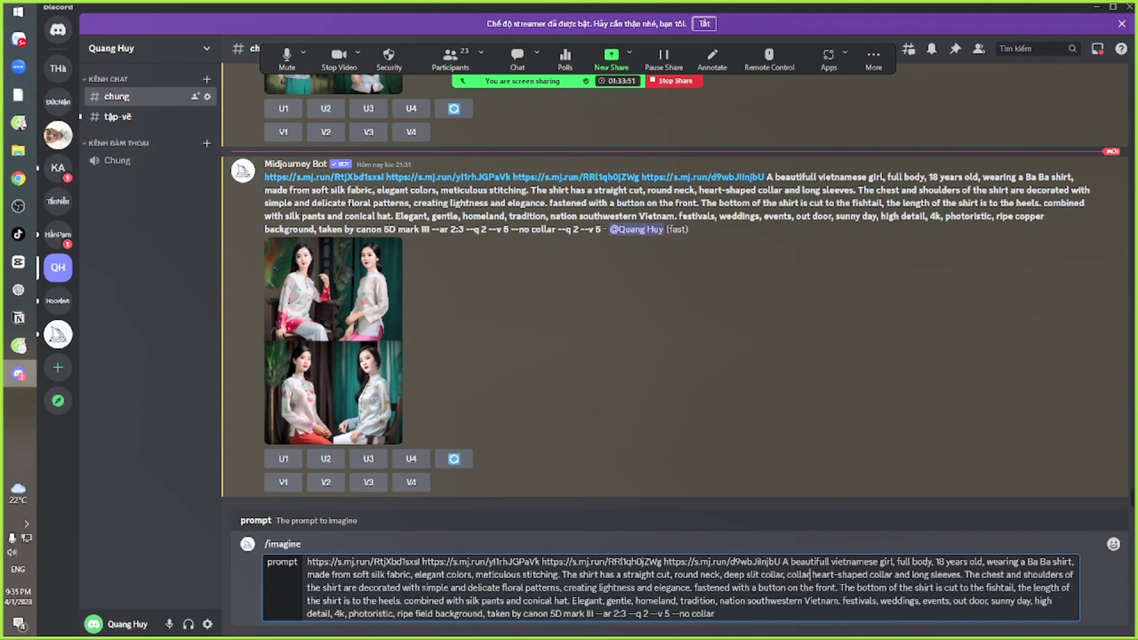
text(no)
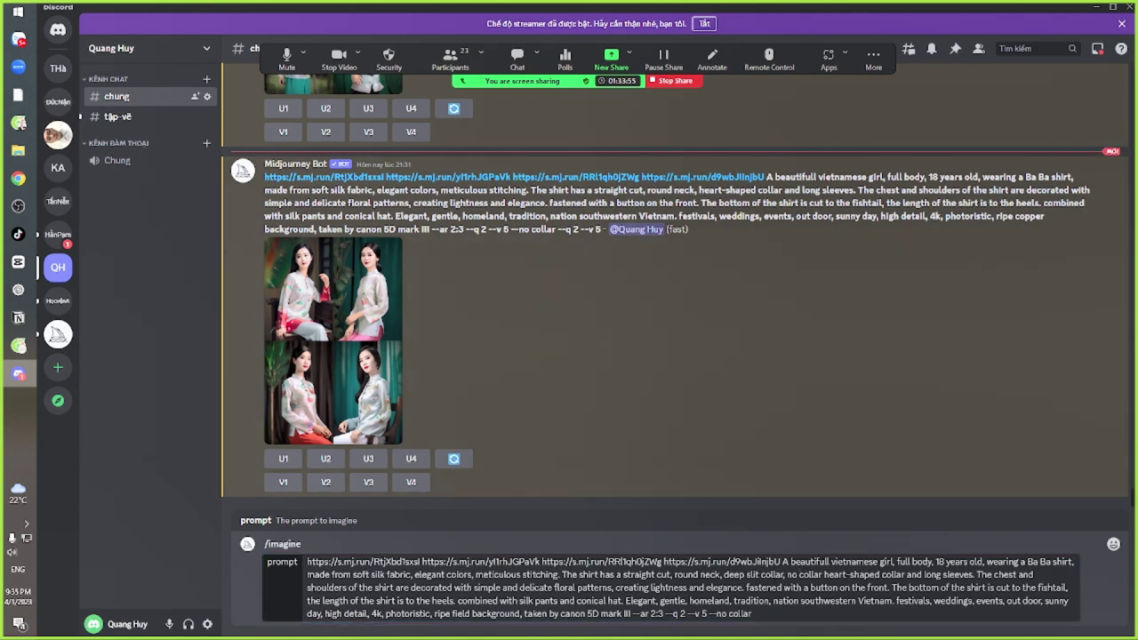
click(773, 611)
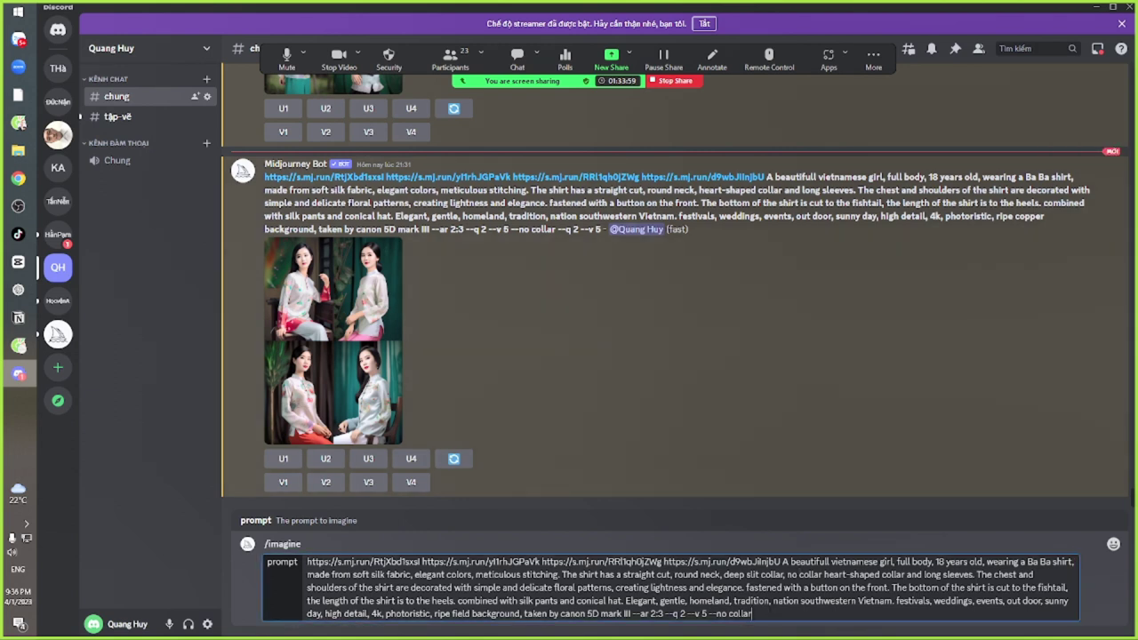
key(Return)
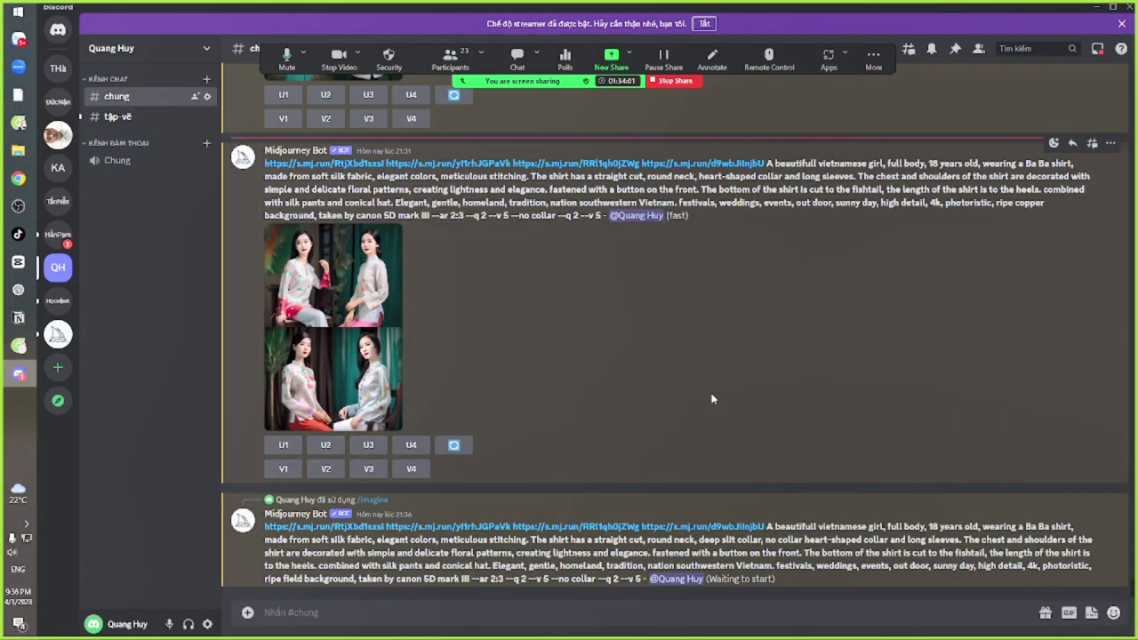
key(alt+Tab)
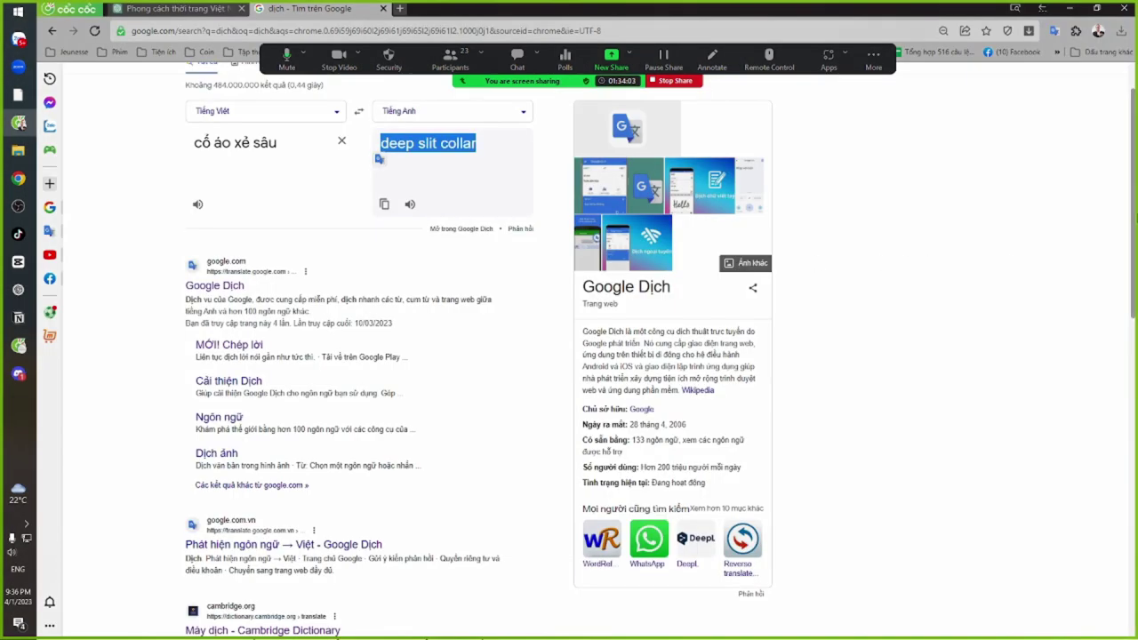
Type the Vietnamese collarless silk shirt description into Google Translate's source box
scroll(569, 355, up, 1)
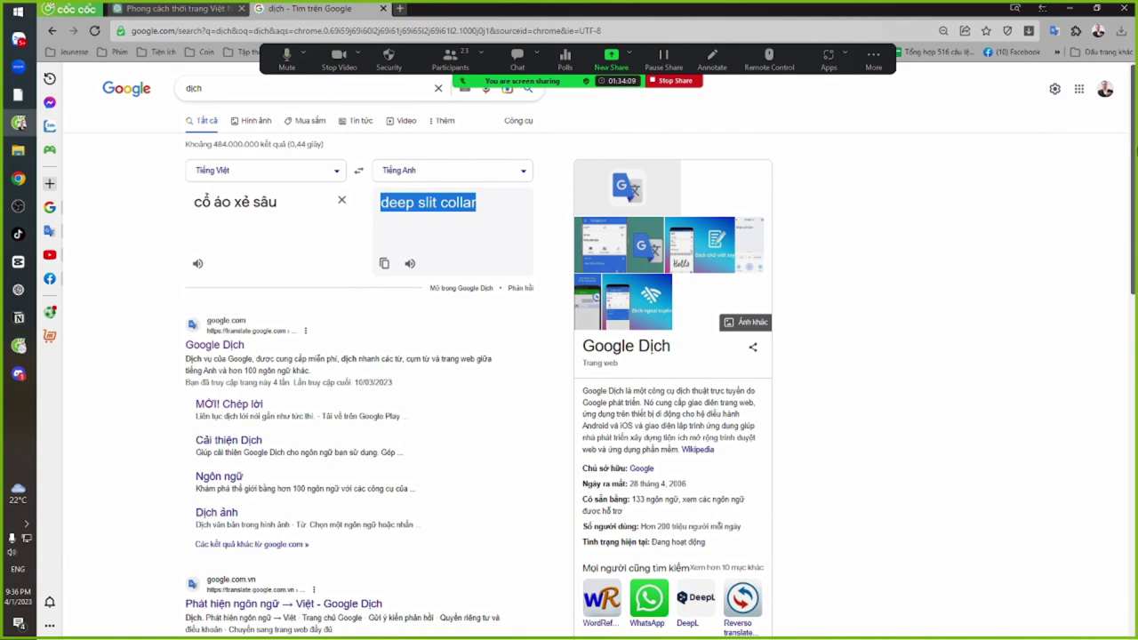
triple_click(307, 208)
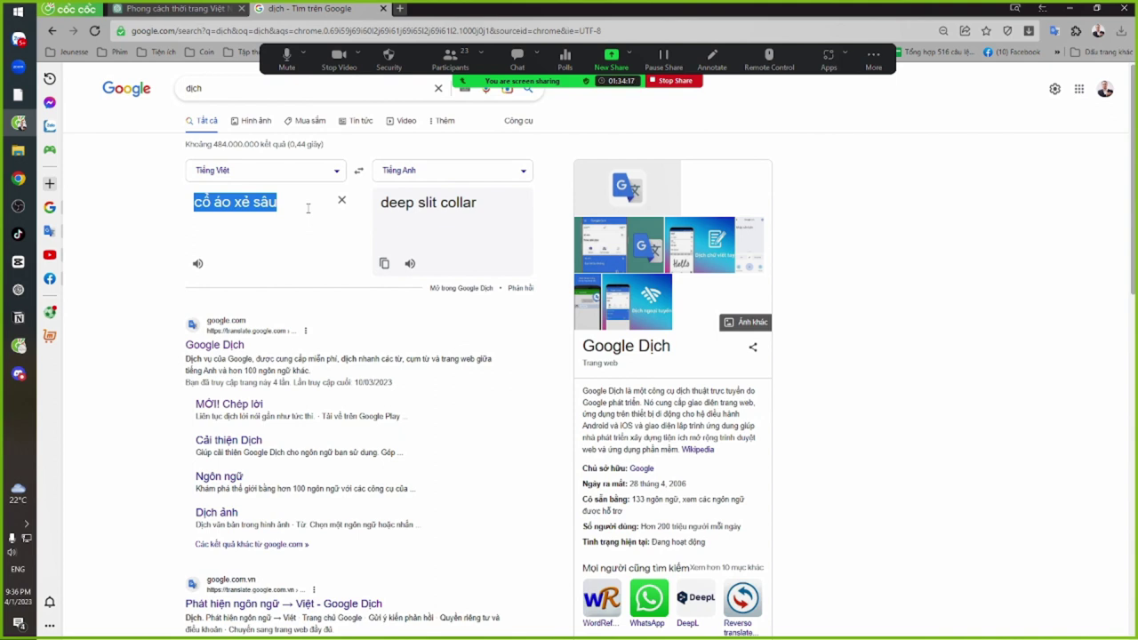
text(áo không)
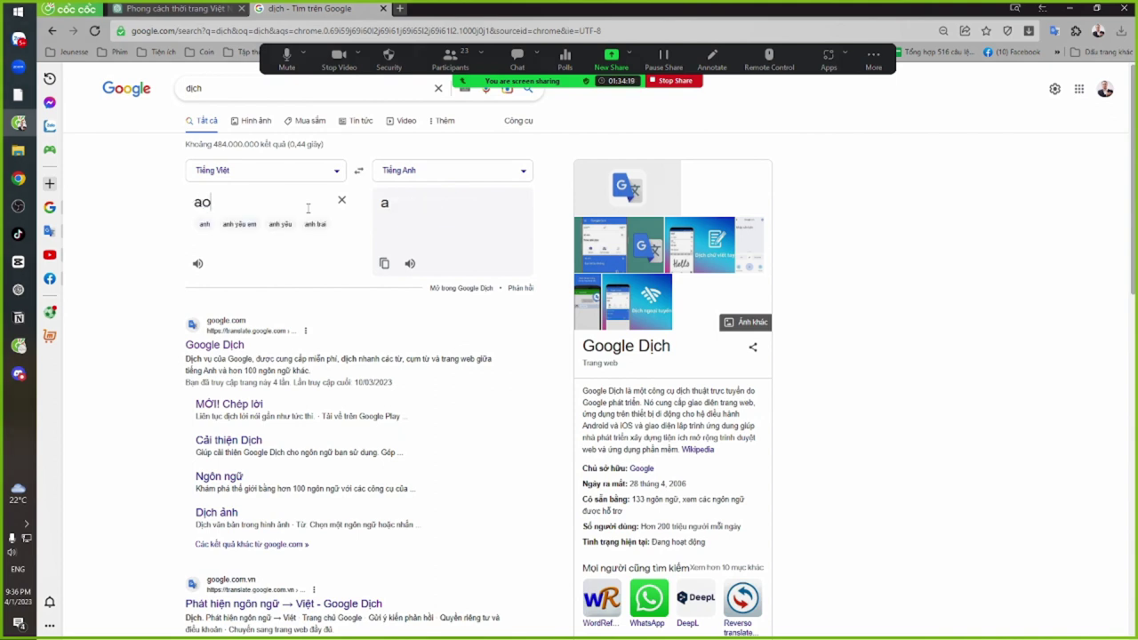
text(có c)
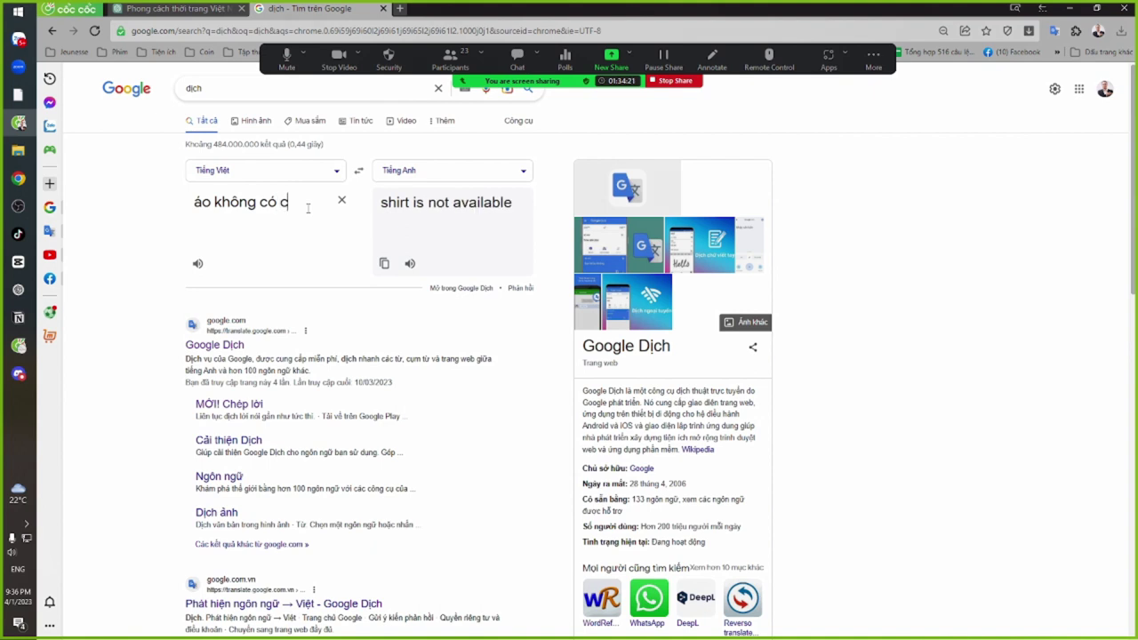
key(BackSpace)
key(BackSpace)
text(,)
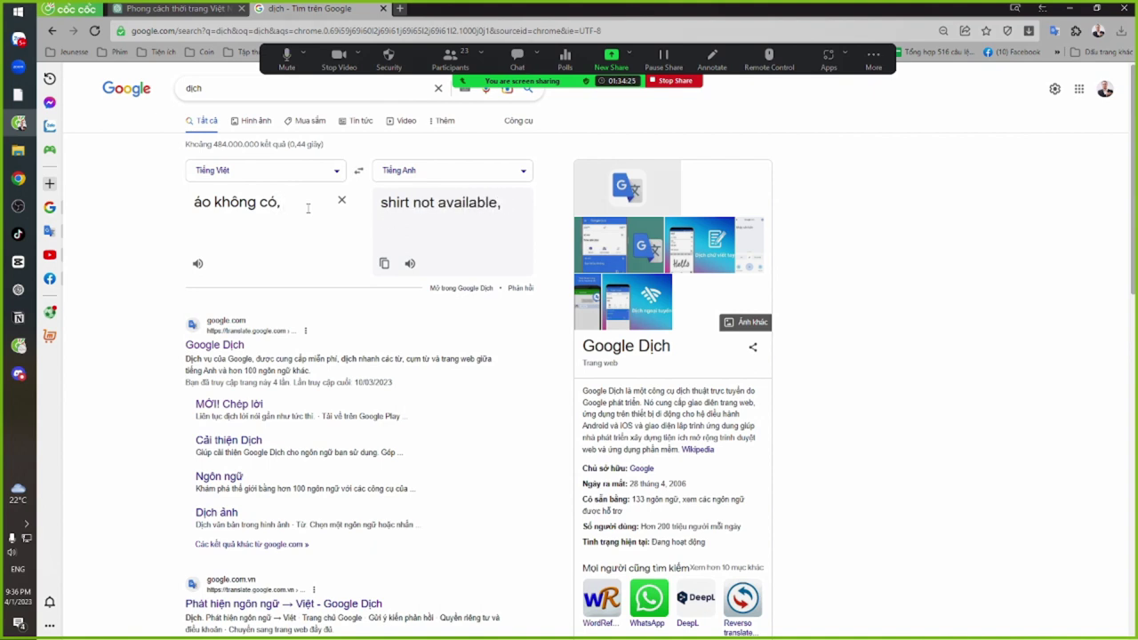
key(BackSpace)
key(BackSpace)
key(BackSpace)
key(BackSpace)
text(c)
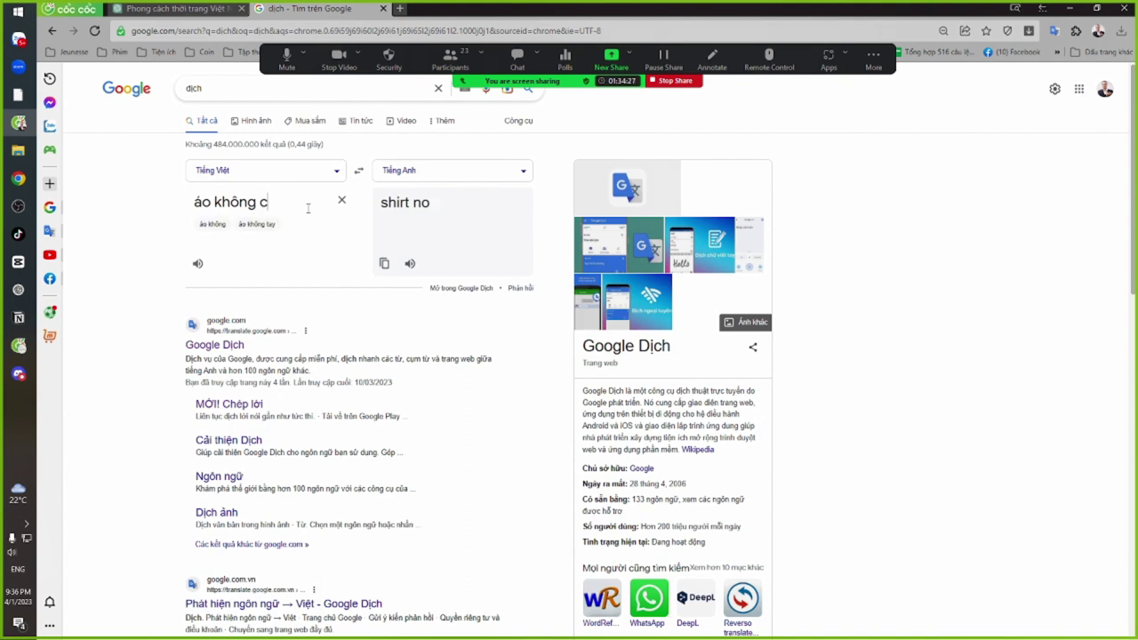
text(ó cổ, thân áo dung)
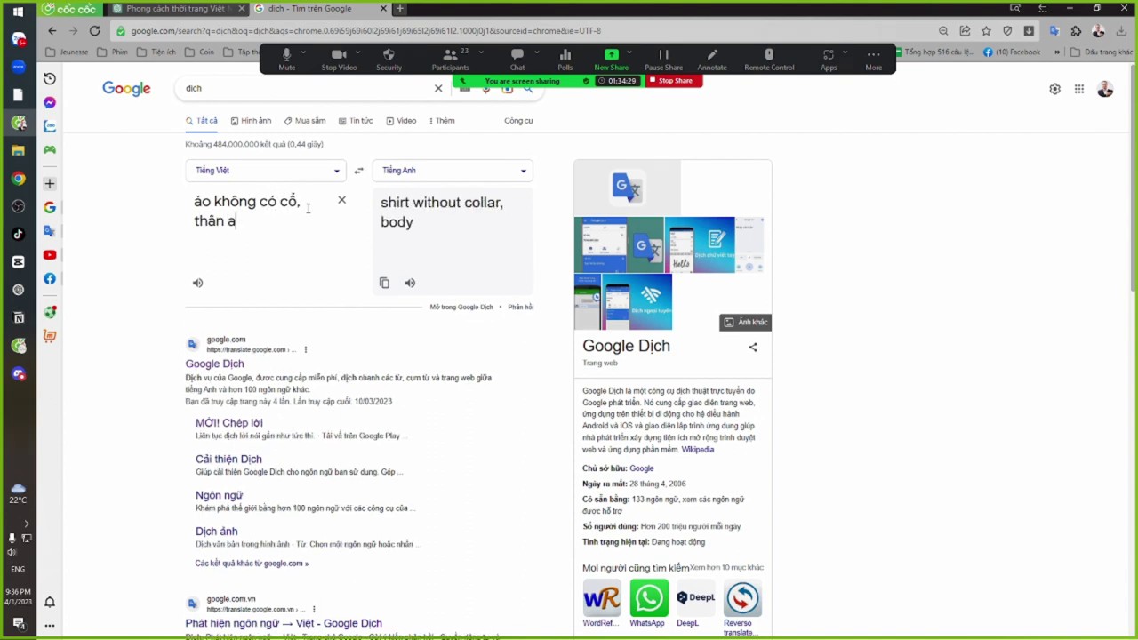
text(f vải nguyên ma)
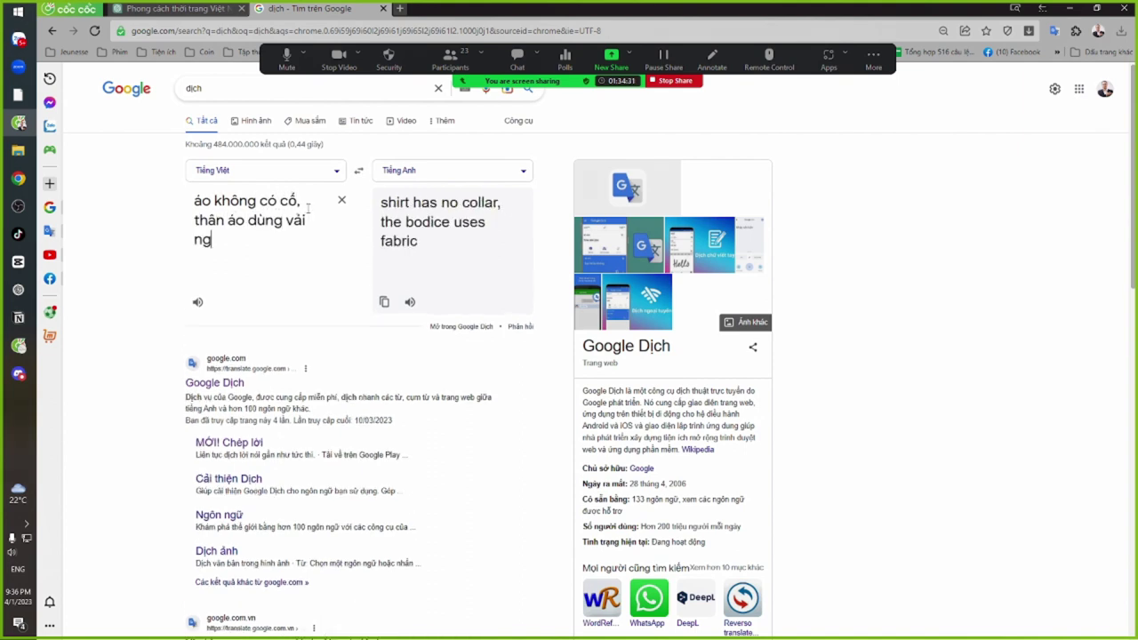
text(nh)
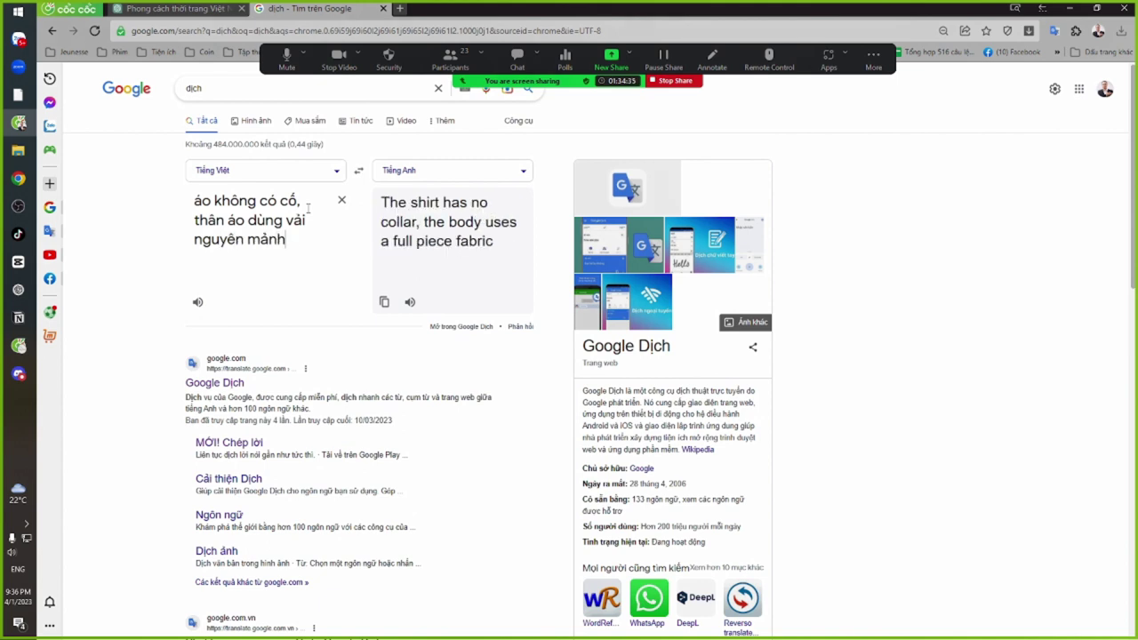
text(r ghép với 2)
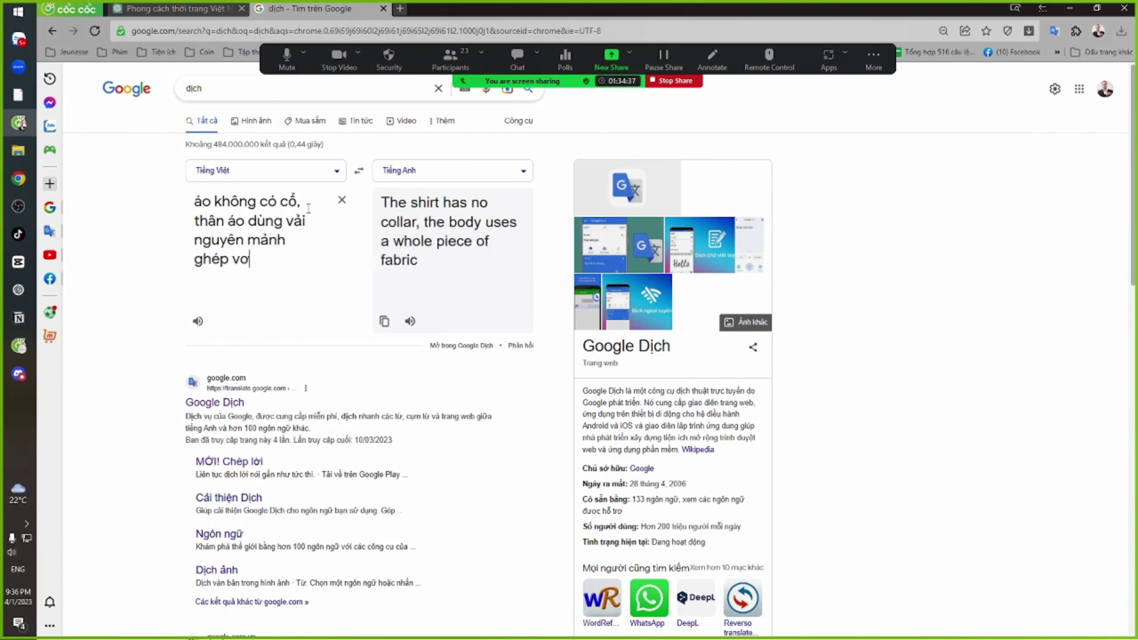
text( mảnh của )
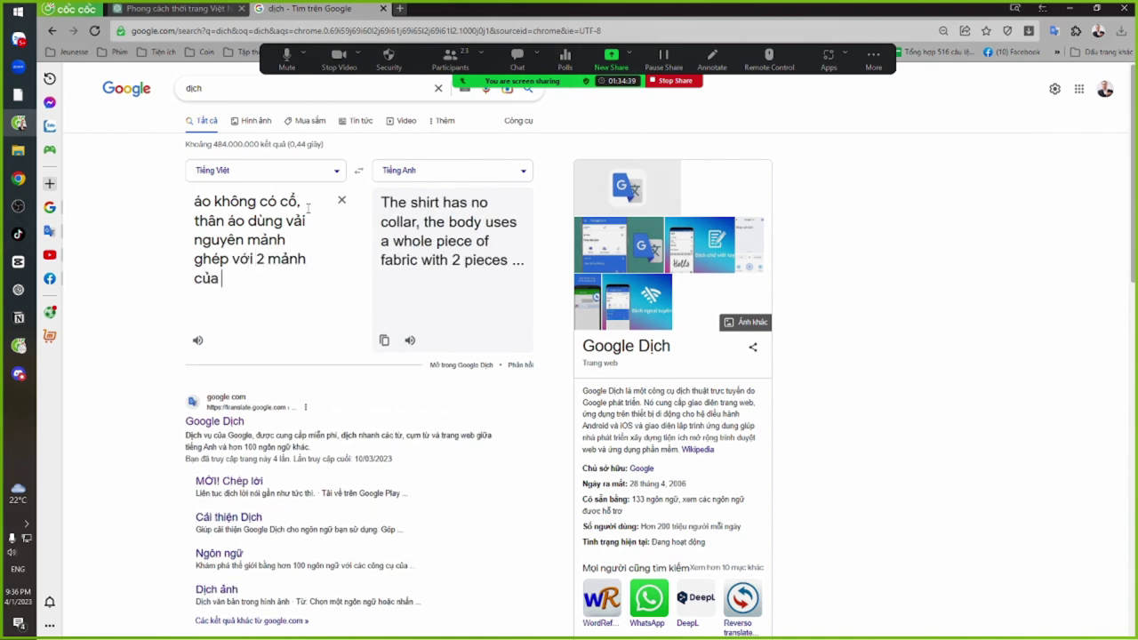
text(thân trước, )
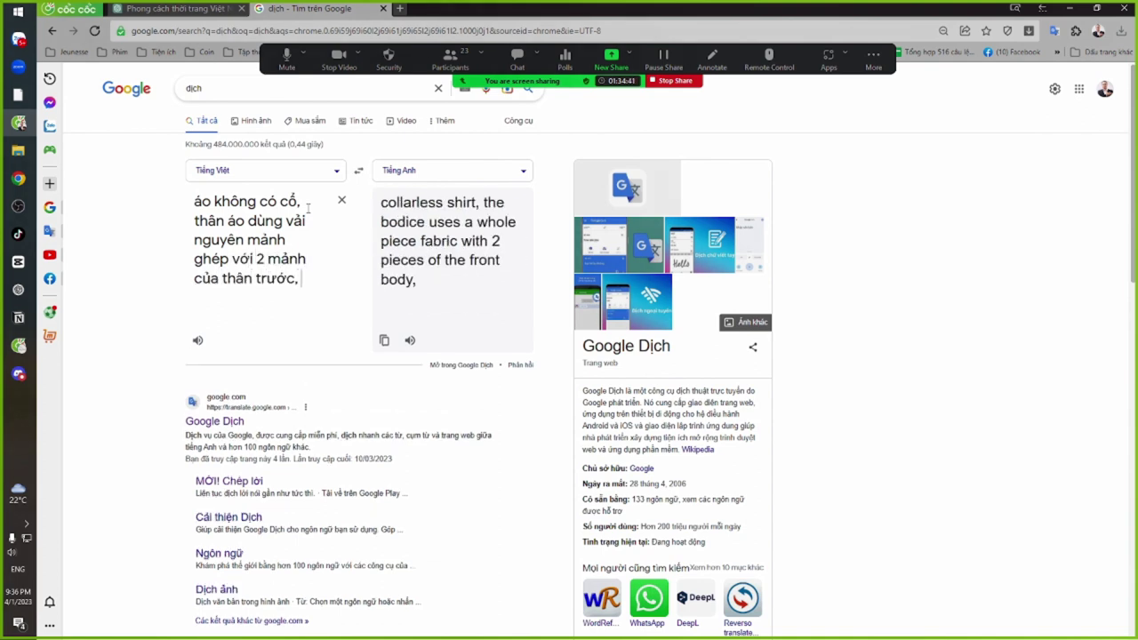
text(suử dụng cúc d)
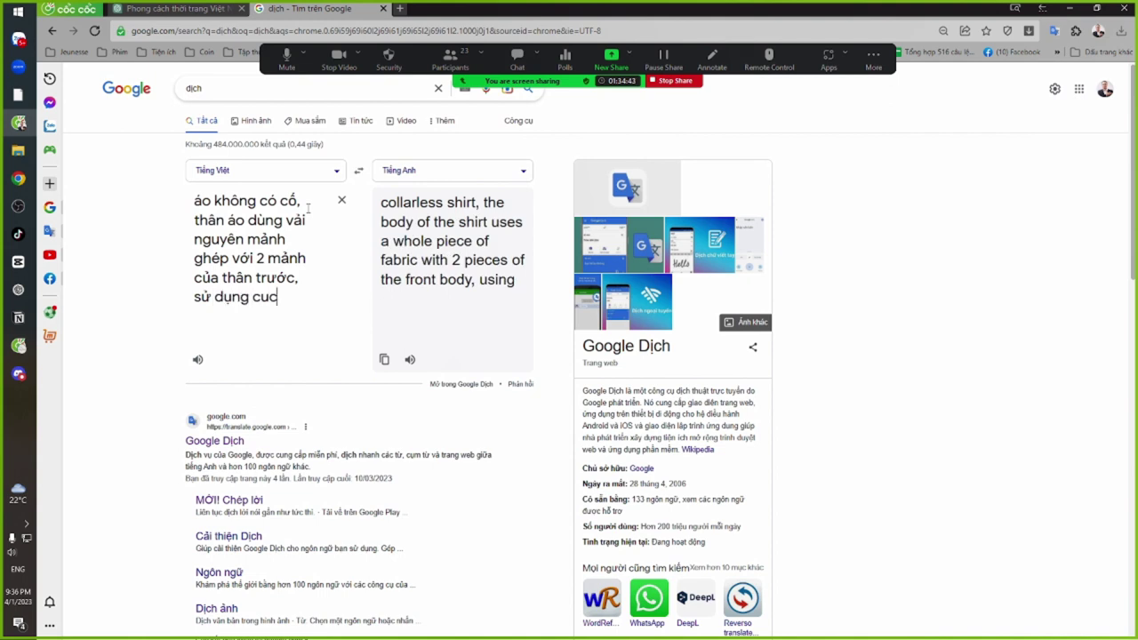
text(ể nối )
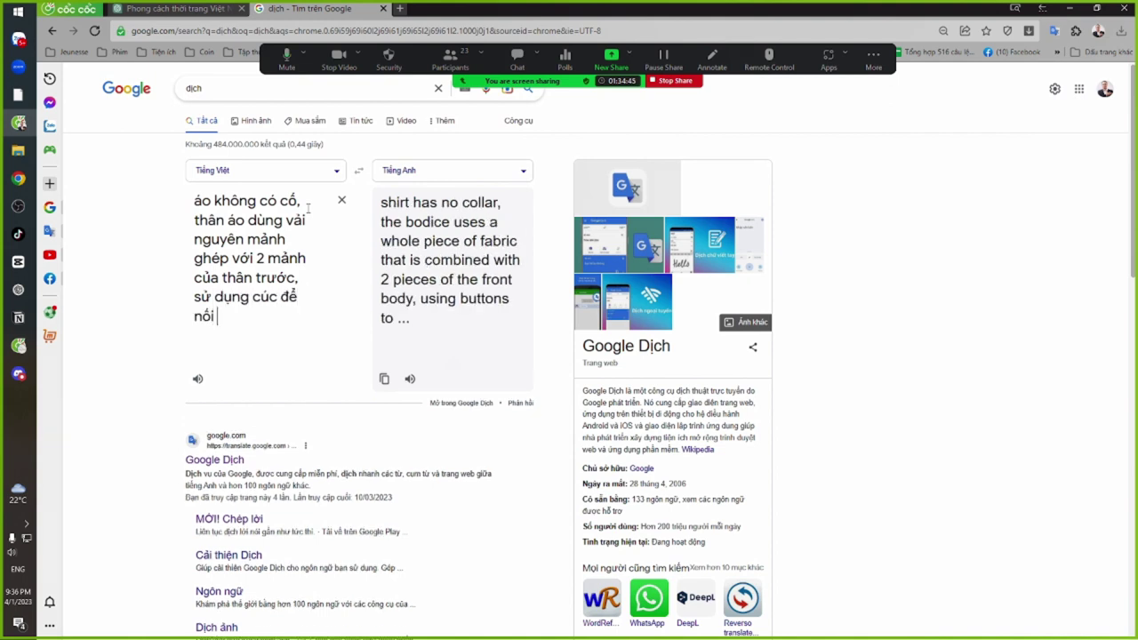
text(vơới nhau,)
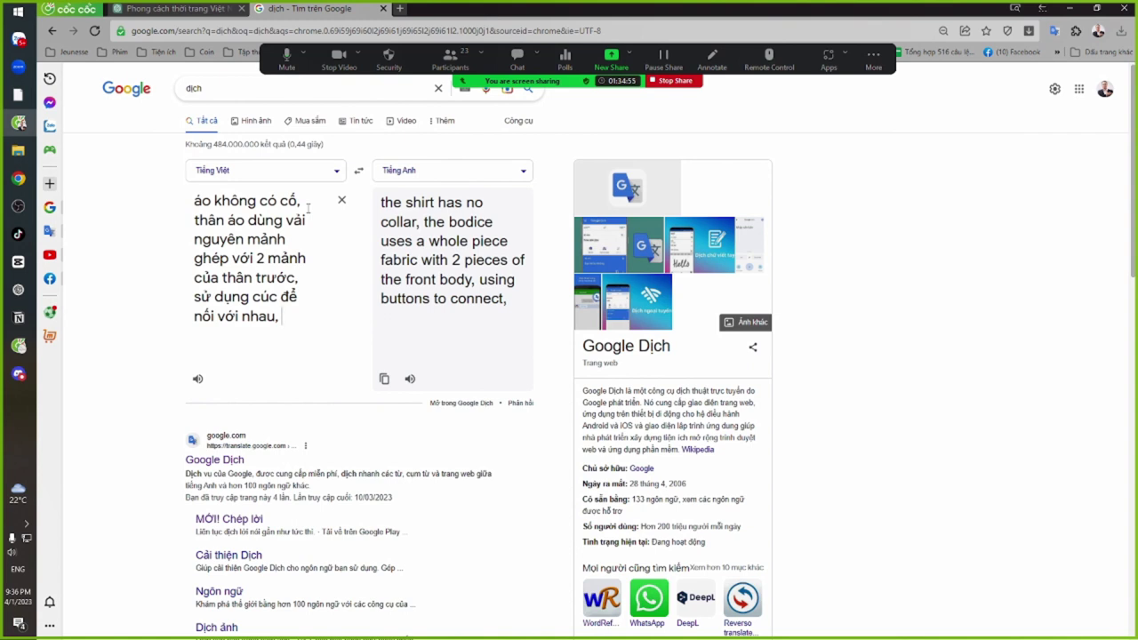
text(triết e)
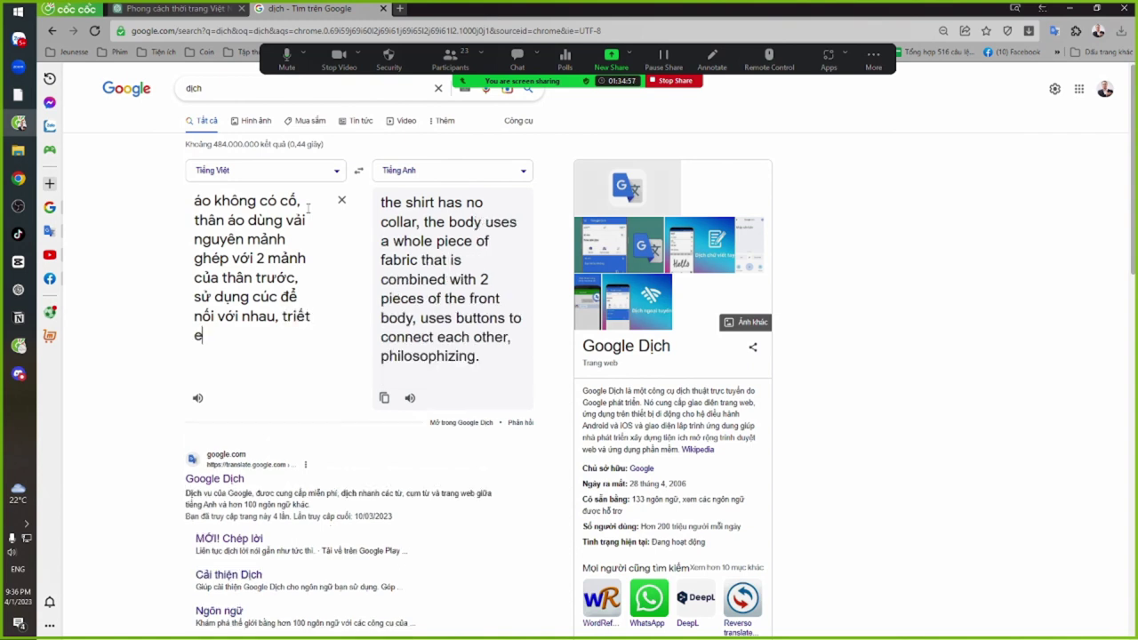
text(o, tôn)
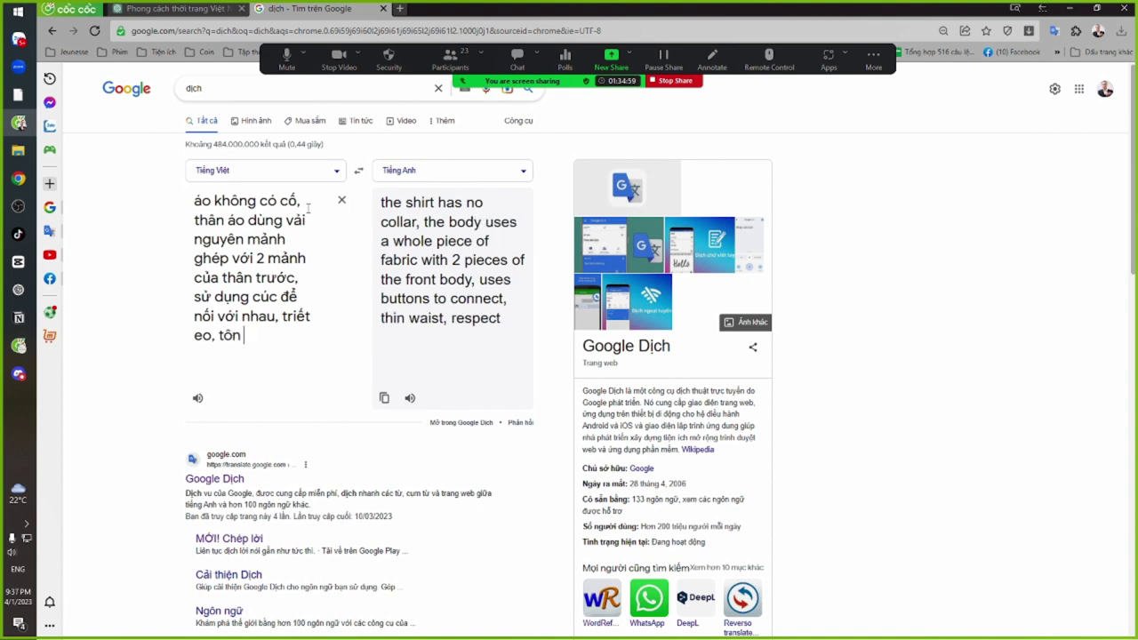
text( dang)
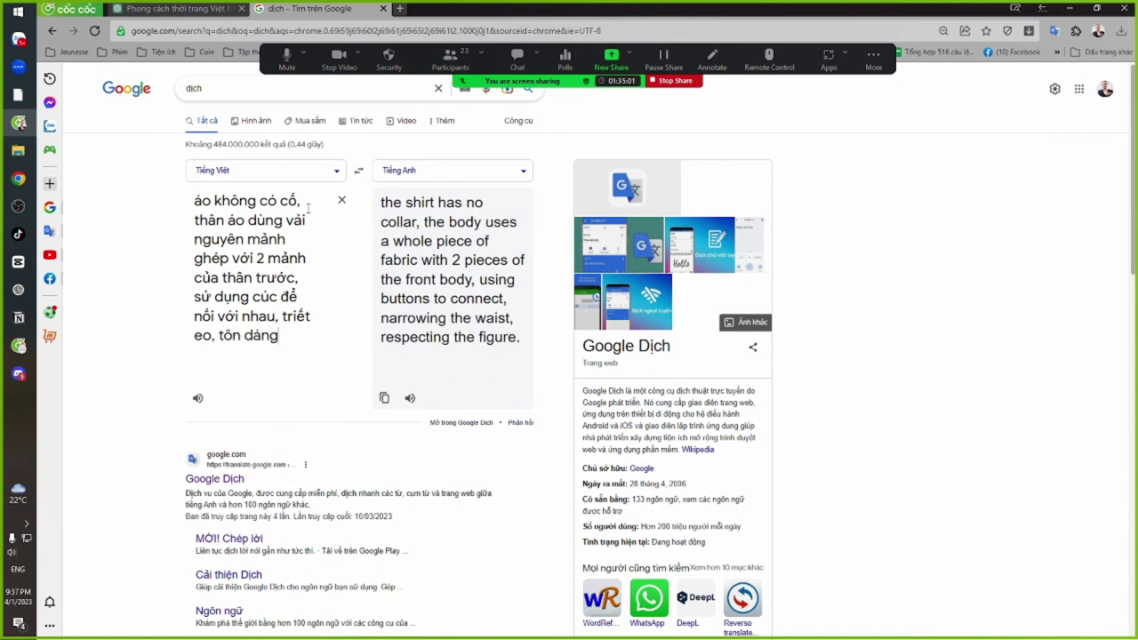
text(, )
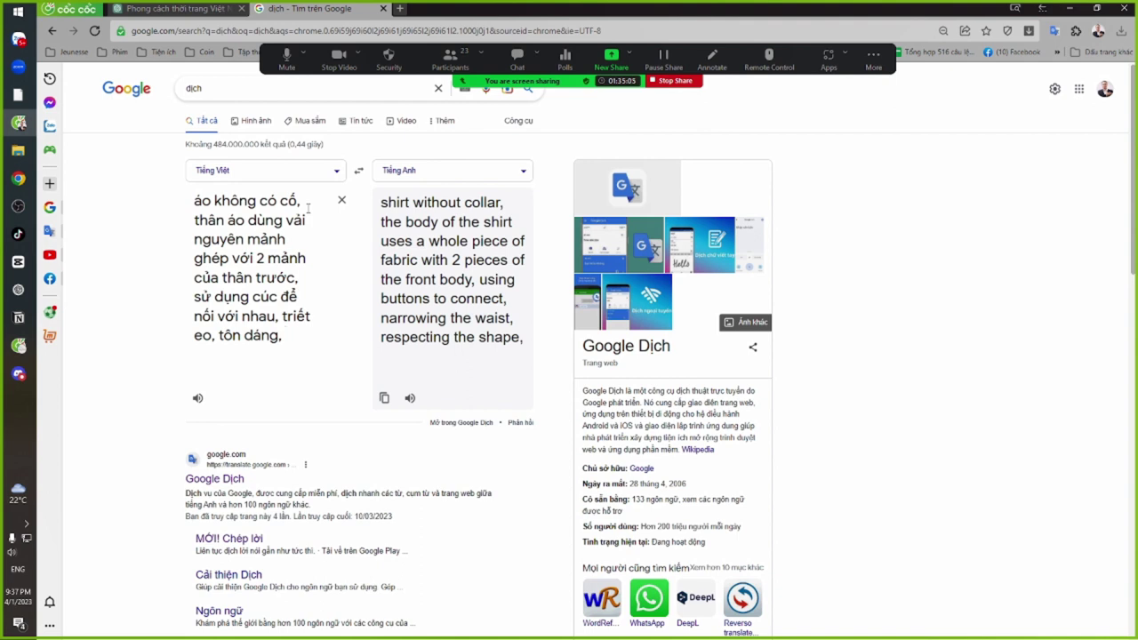
text(chất va)
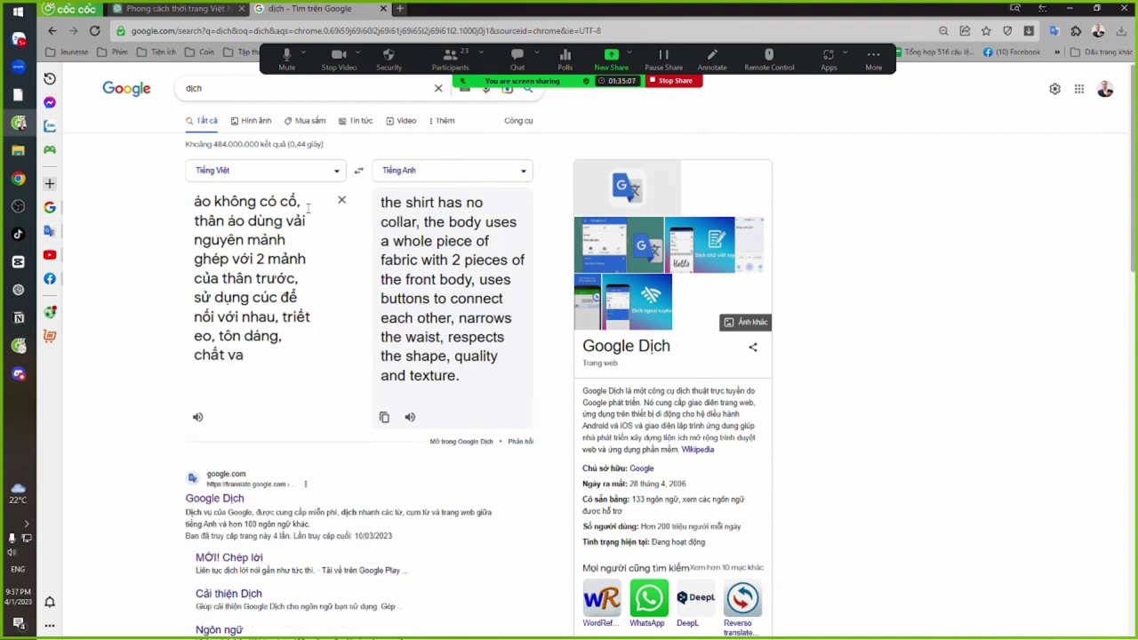
key(BackSpace)
text(ải lu)
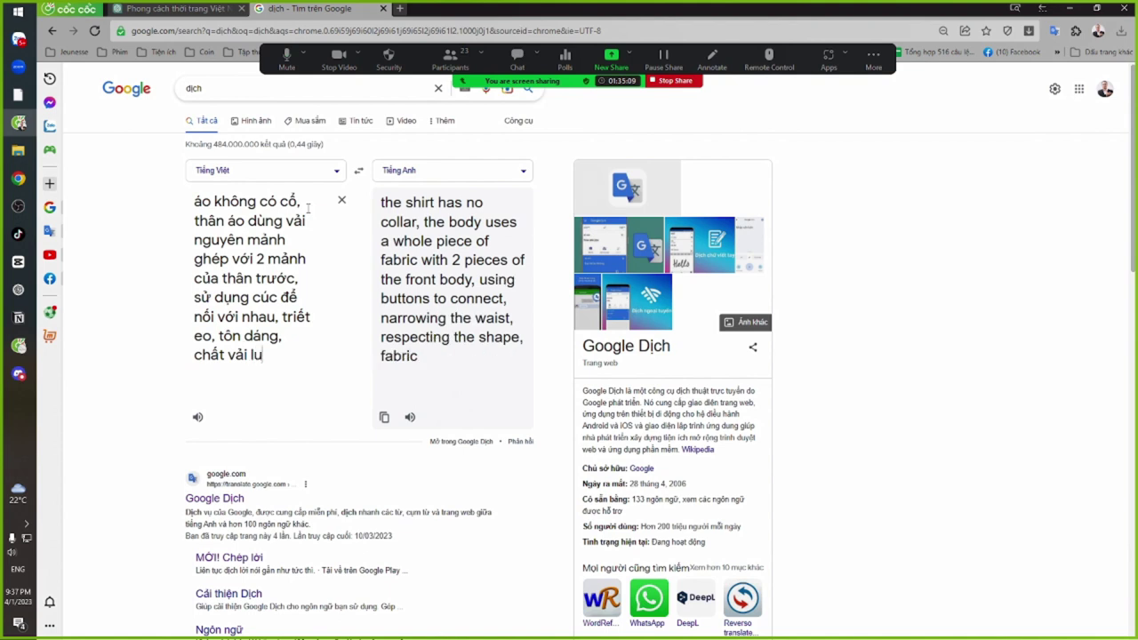
key(BackSpace)
text(ụa tơ tằm)
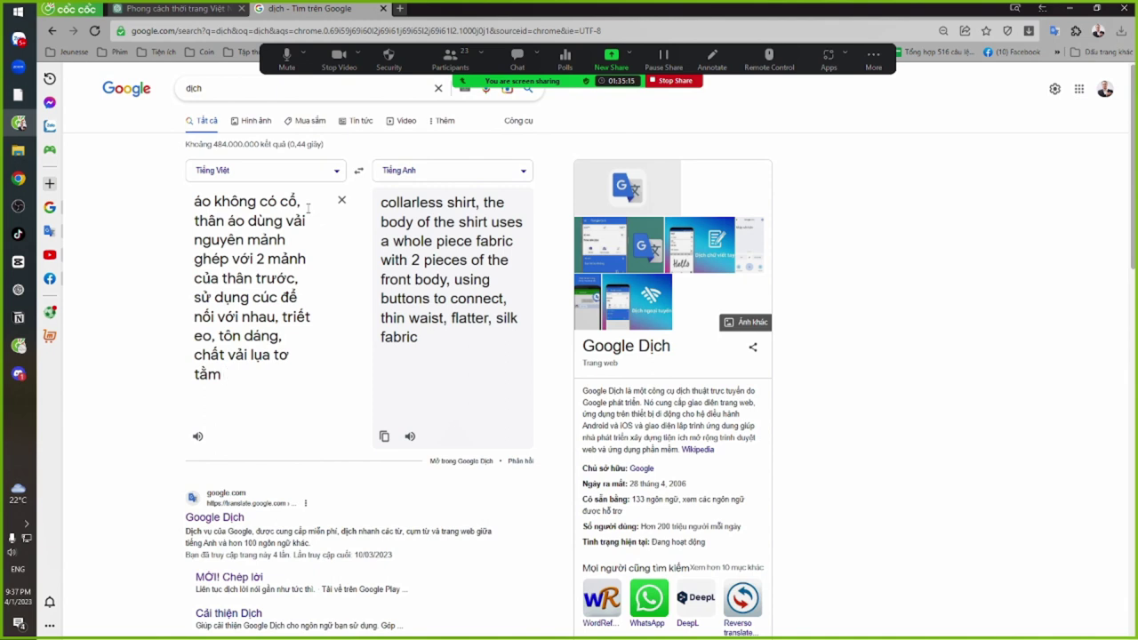
text( .)
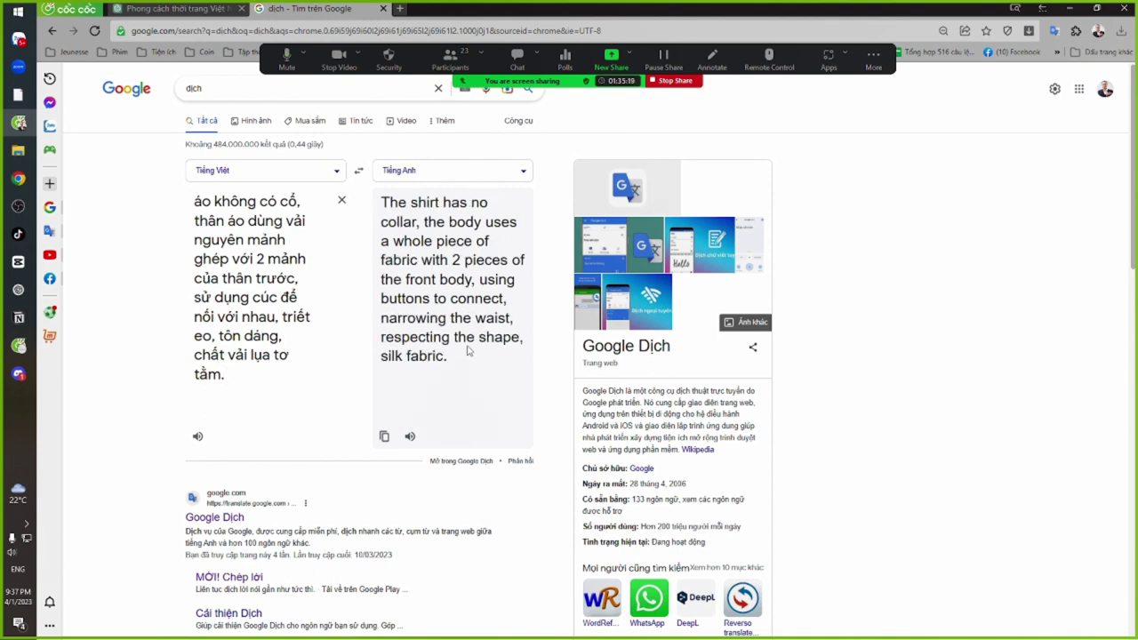
Select the entire English translation of the description
drag(447, 359, 382, 185)
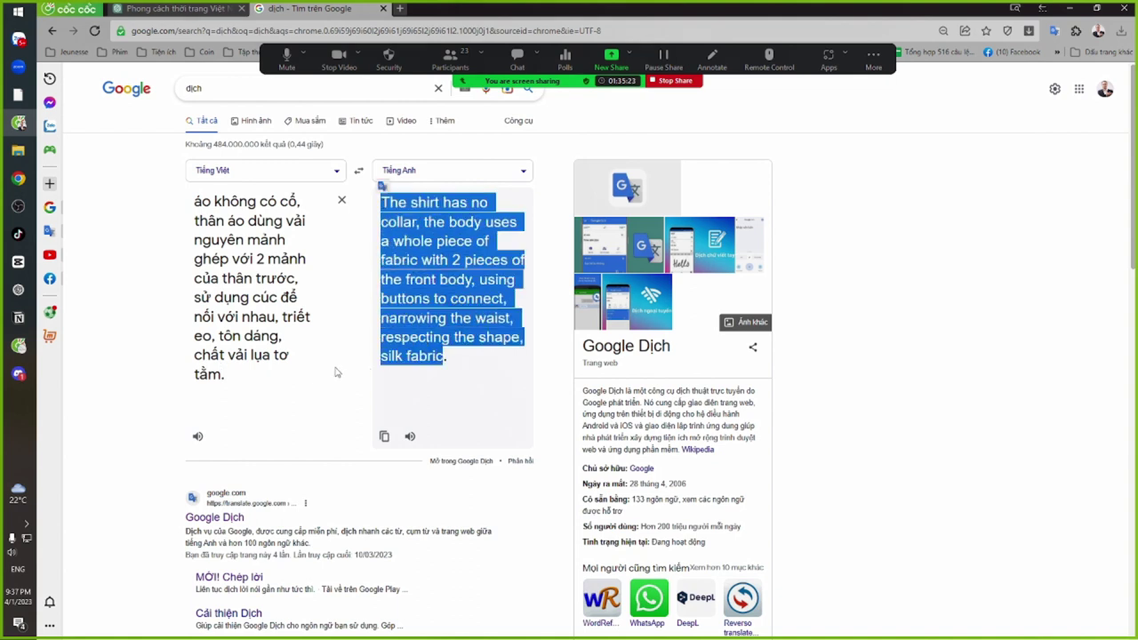
triple_click(273, 377)
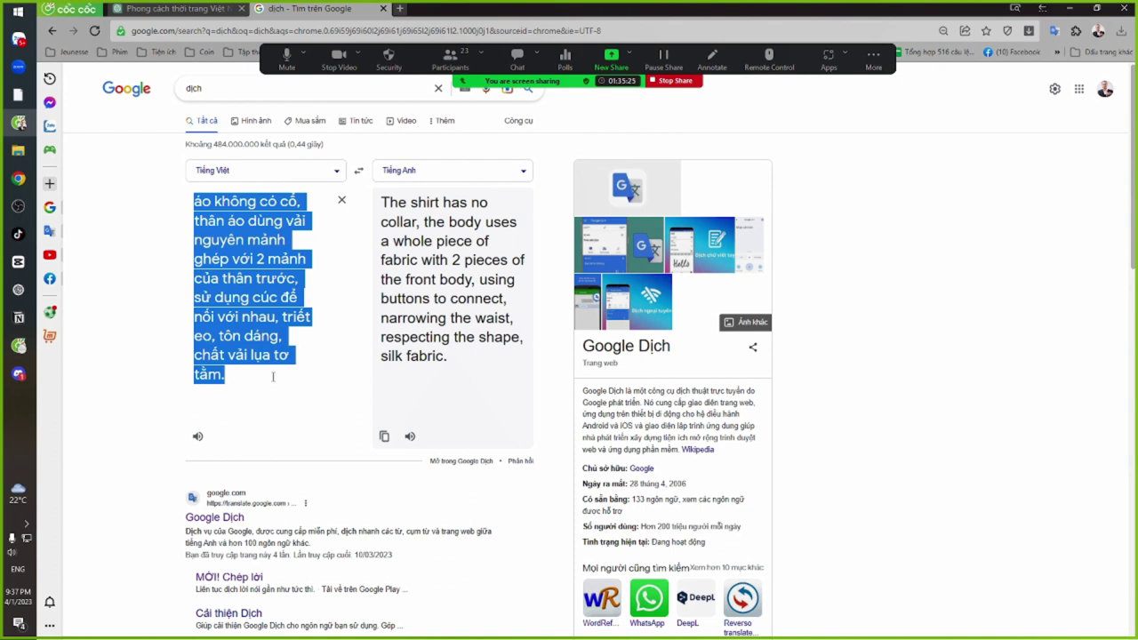
click(273, 377)
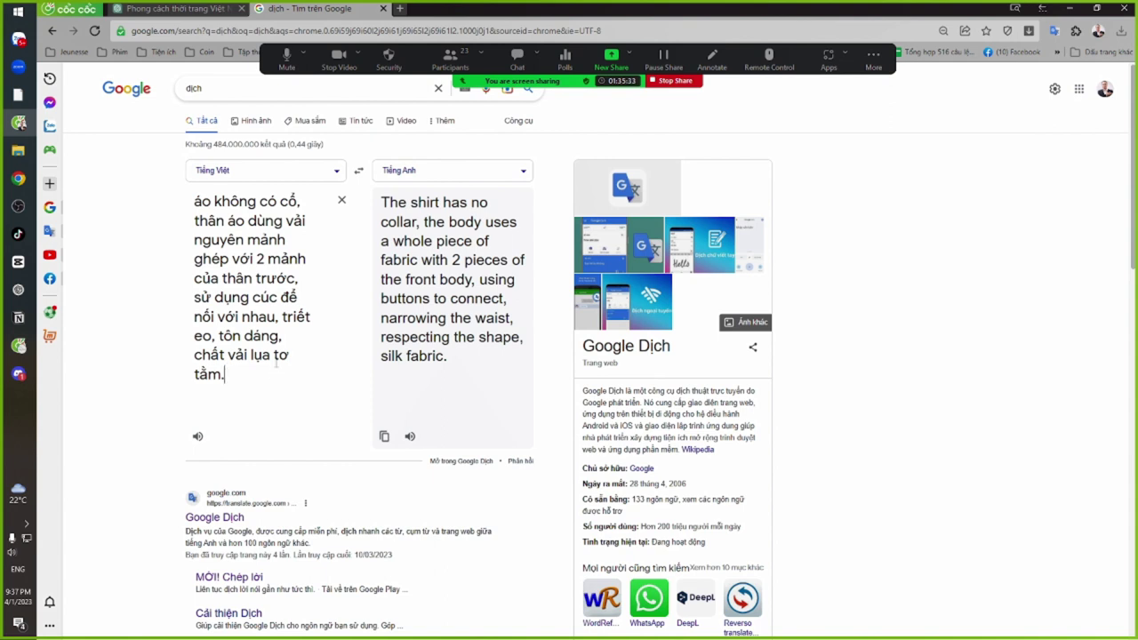
drag(460, 376, 376, 185)
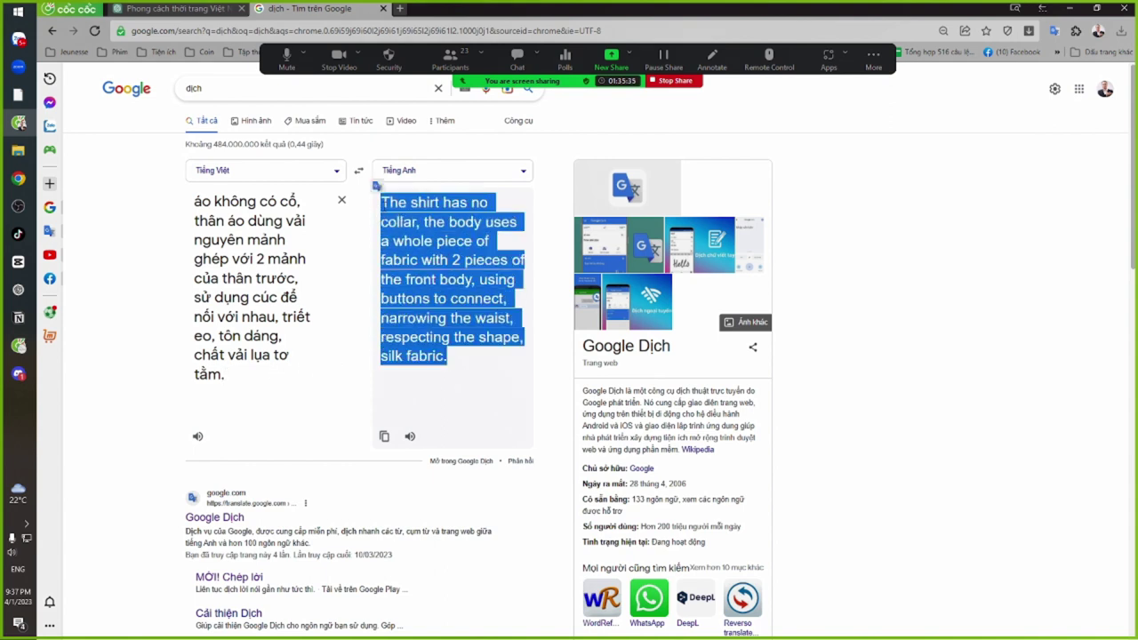
Open the latest four-girl grid full-size in the browser and zoom in on the bottom photos
key(alt+Tab)
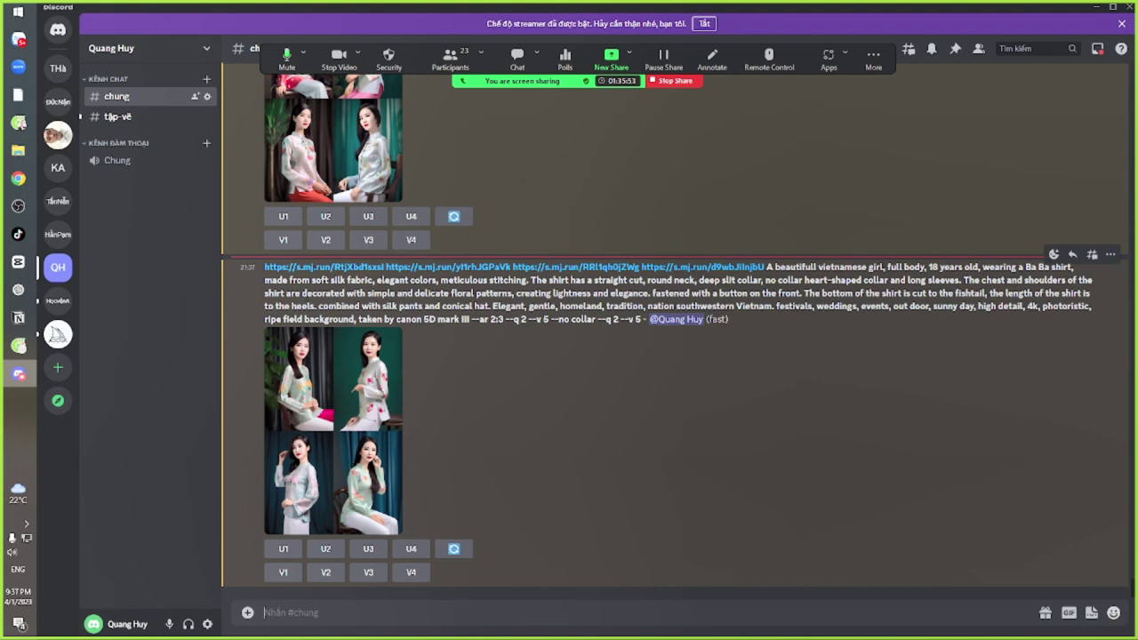
click(360, 389)
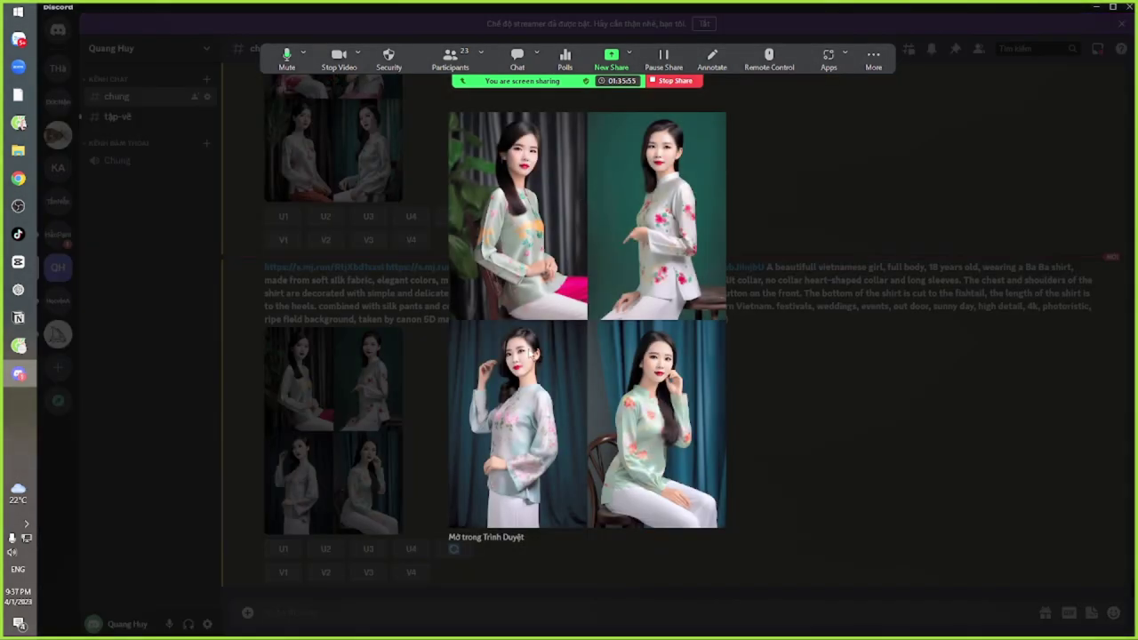
click(508, 539)
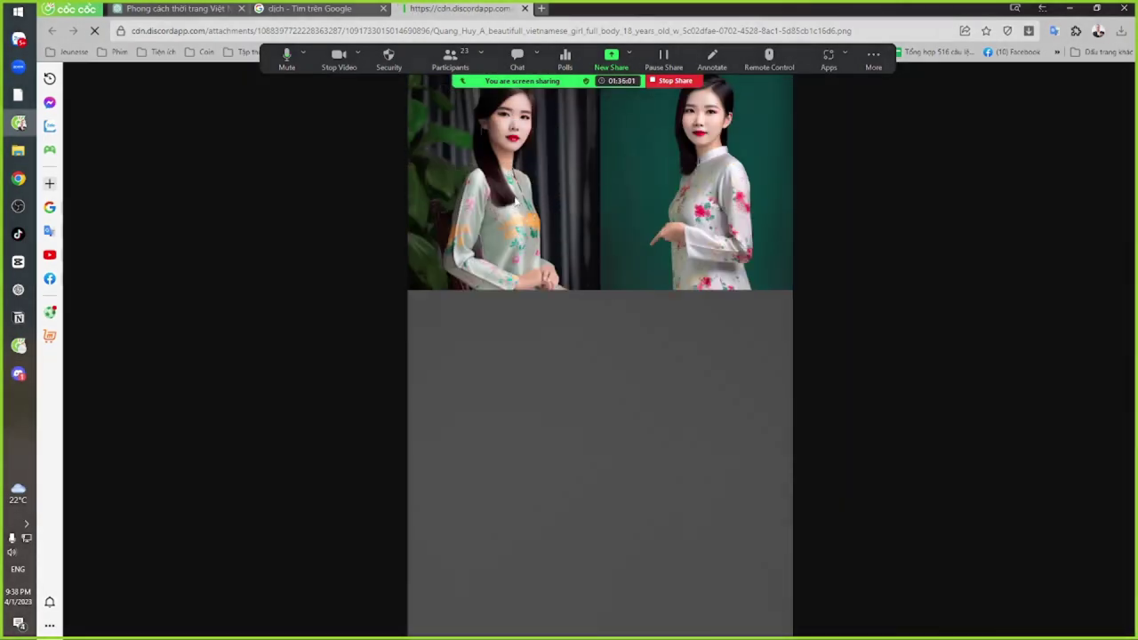
click(513, 197)
scroll(559, 311, down, 1)
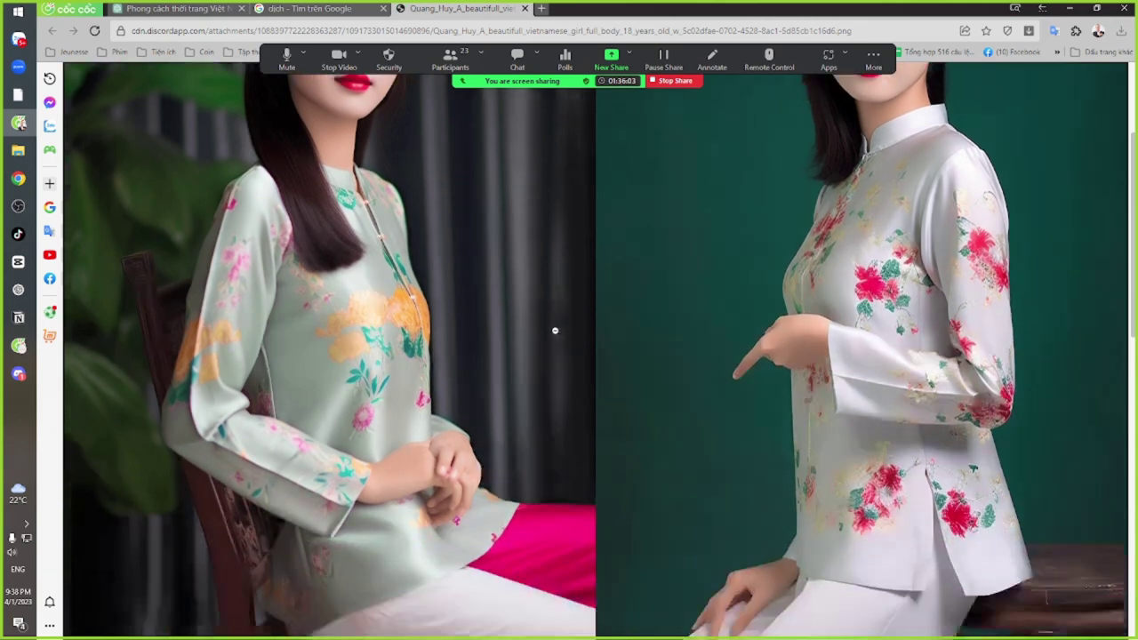
scroll(554, 331, down, 8)
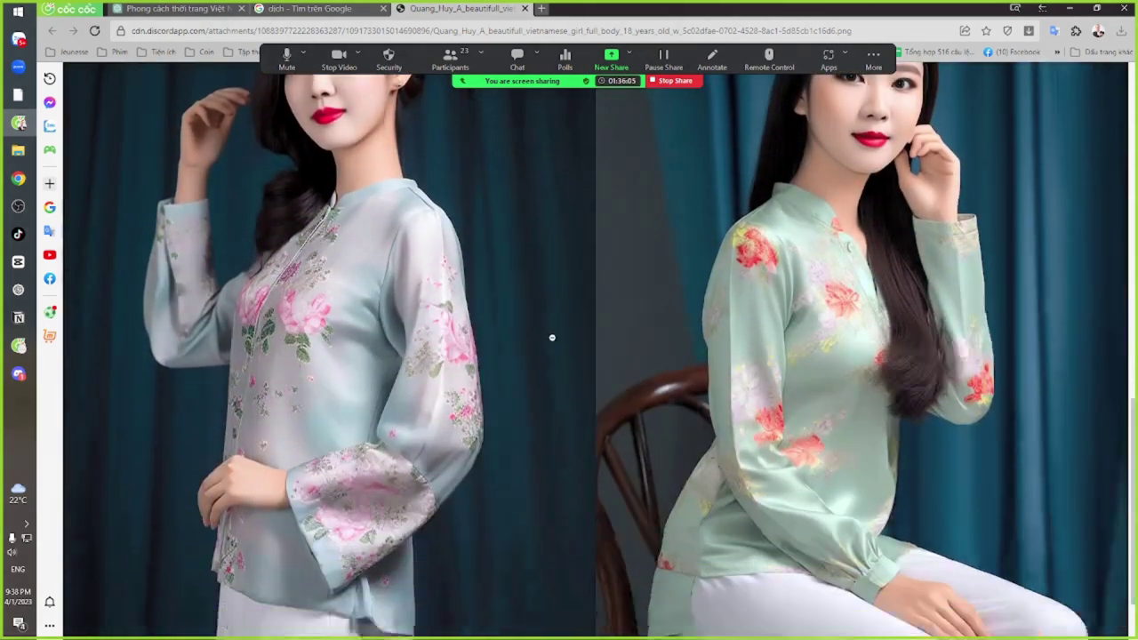
scroll(551, 337, down, 1)
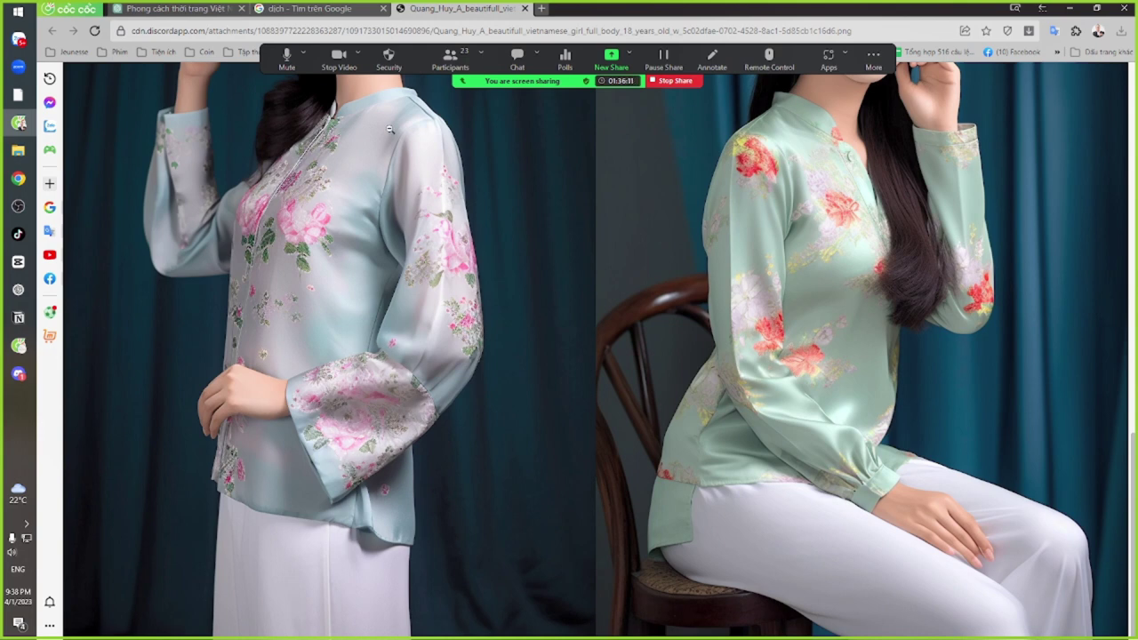
click(582, 245)
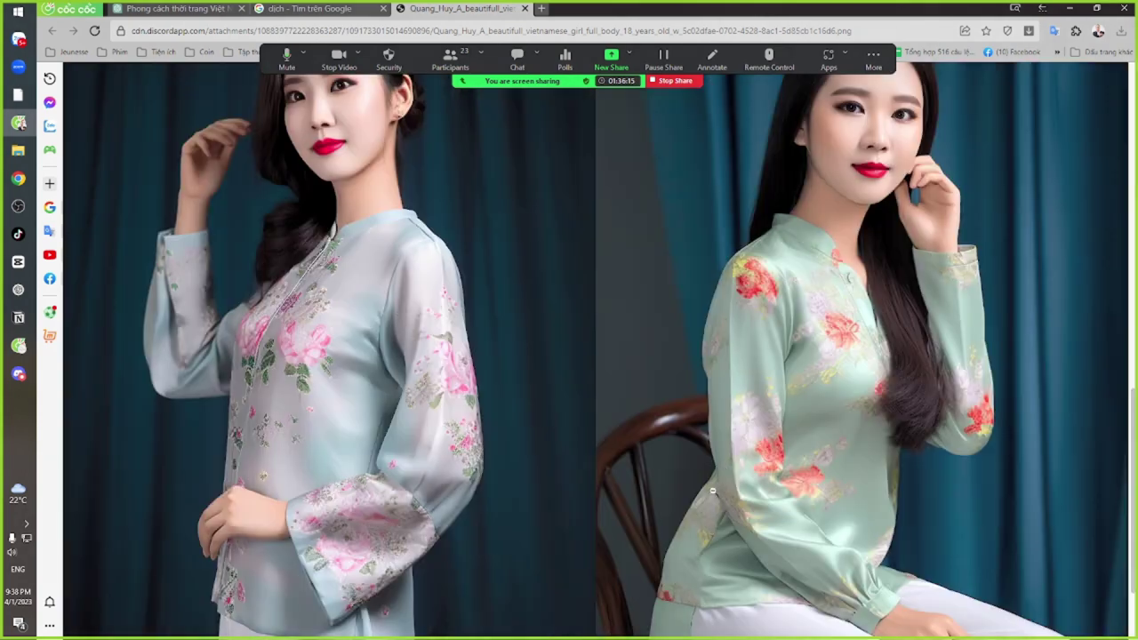
click(713, 492)
scroll(869, 297, up, 3)
scroll(884, 297, down, 4)
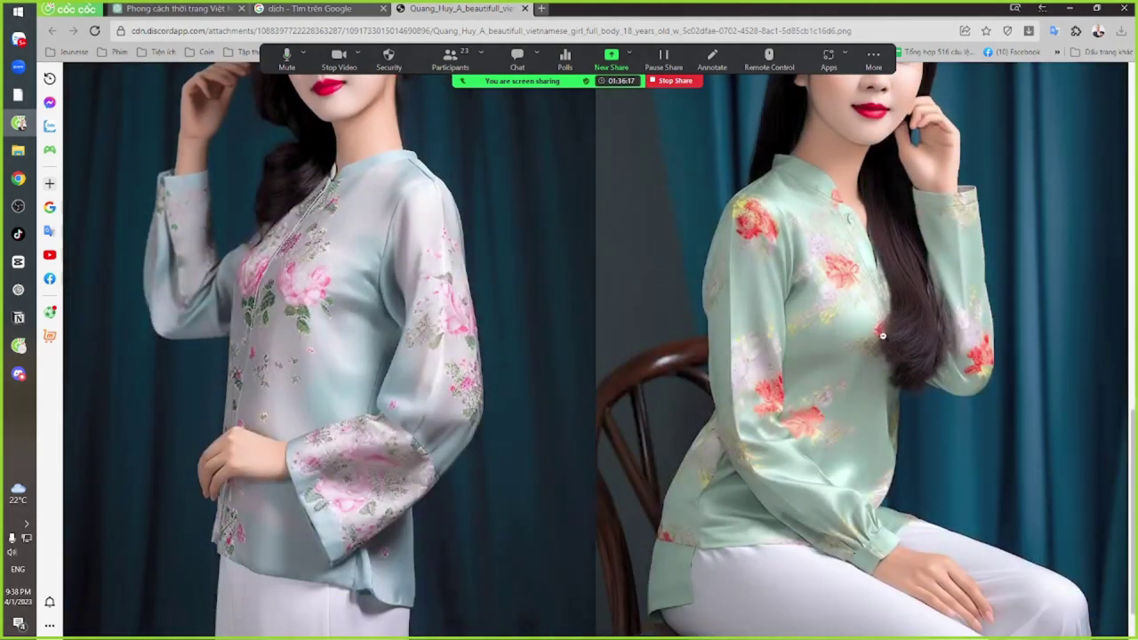
key(alt+Tab)
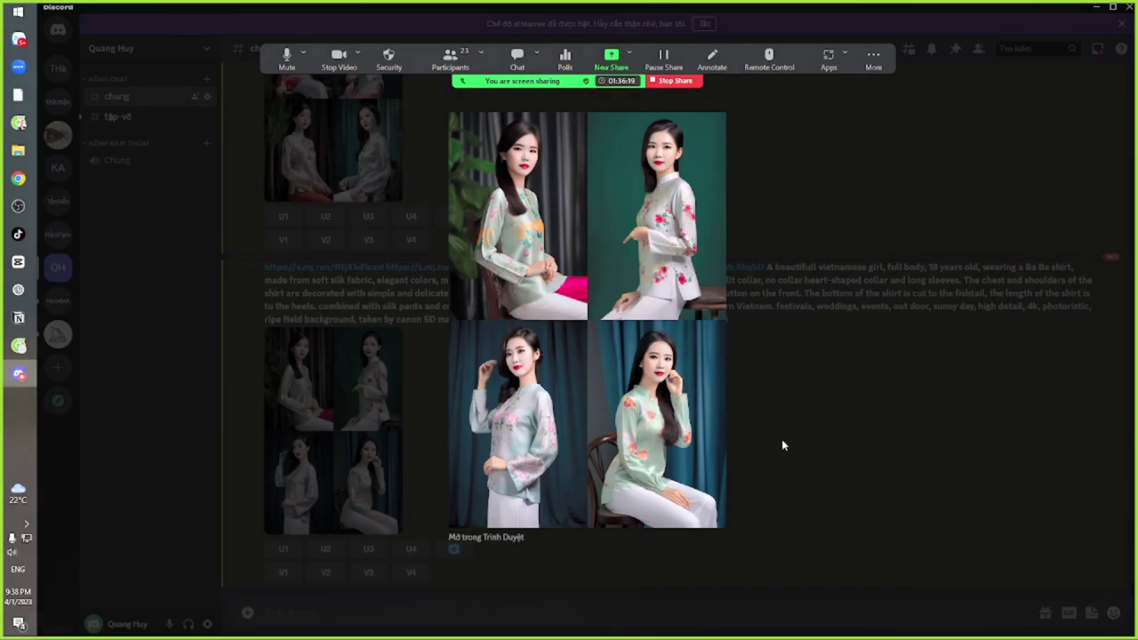
Close the image preview and select 'deep slit collar,' in the prompt
click(782, 439)
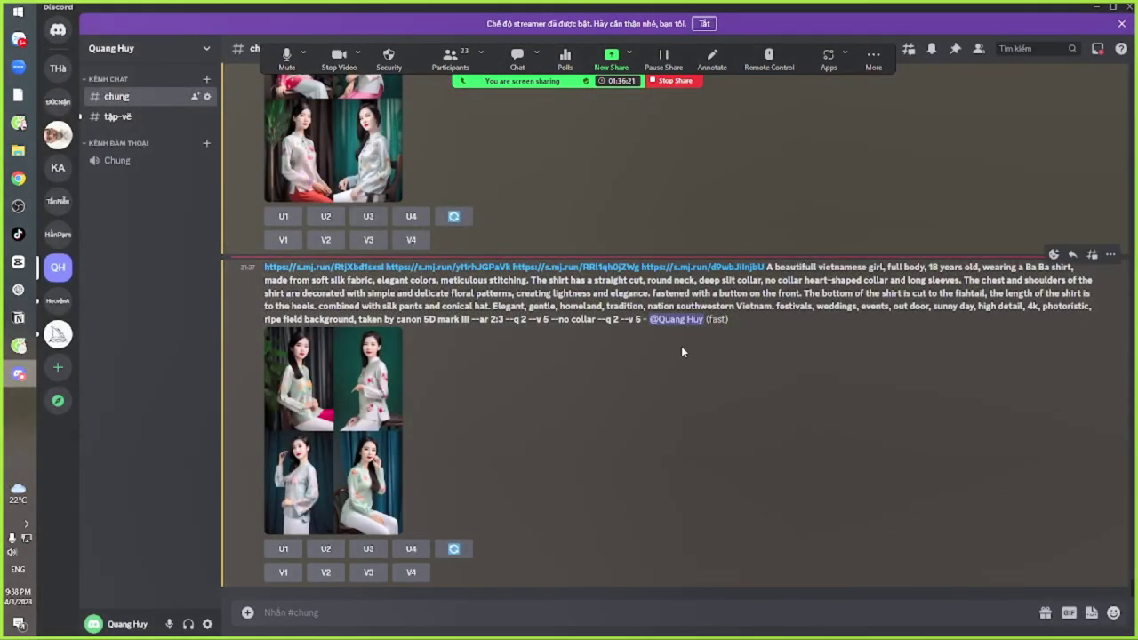
drag(689, 279, 772, 279)
click(702, 279)
drag(699, 279, 789, 279)
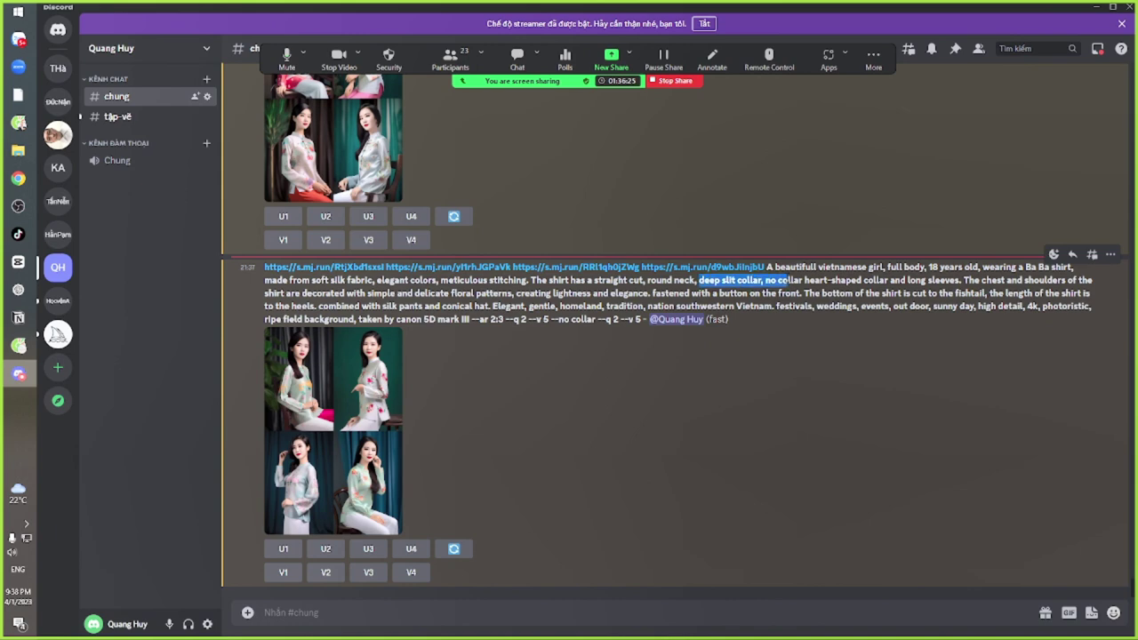
click(703, 279)
drag(699, 279, 772, 279)
View each of the prompt's three áo bà ba reference photos alongside the results
key(alt+Tab)
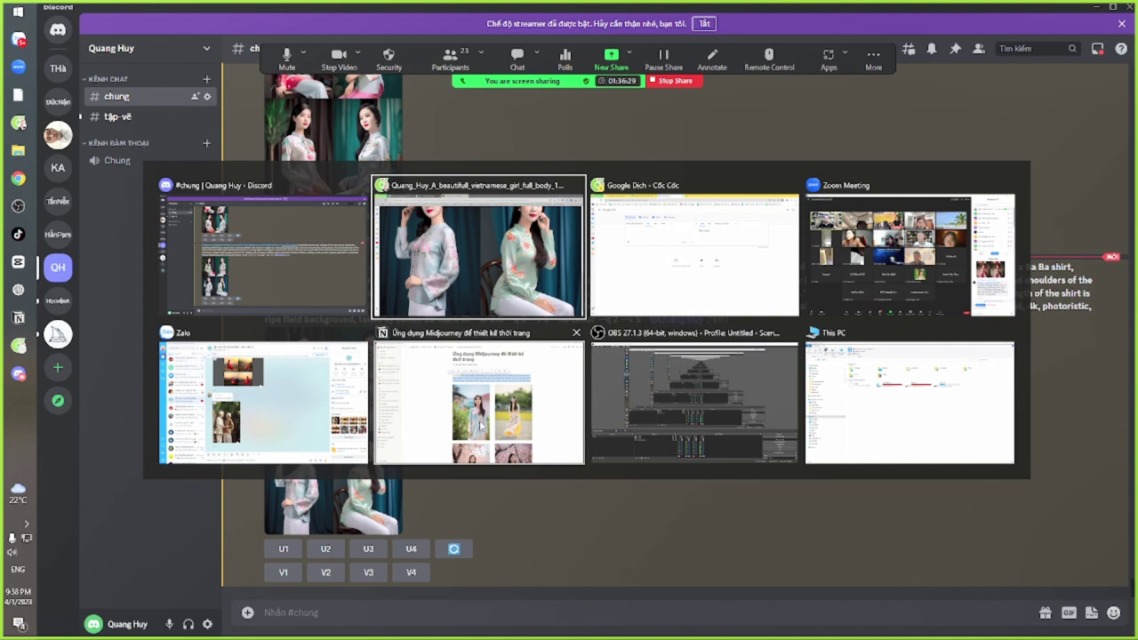
key(alt+Tab)
key(alt+Tab)
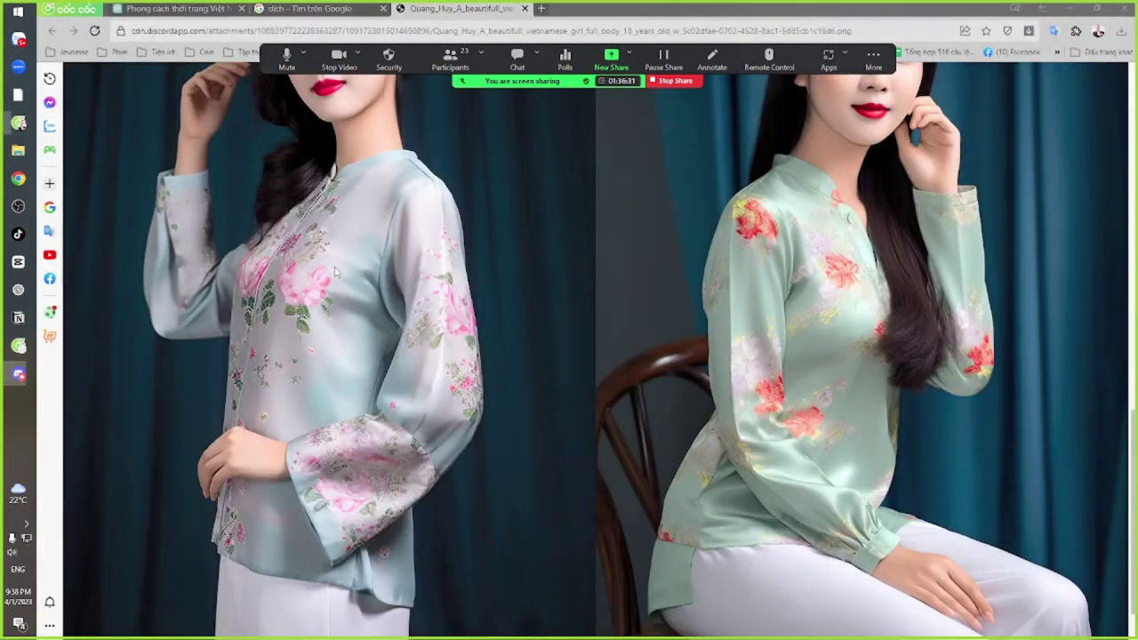
key(ctrl+Tab)
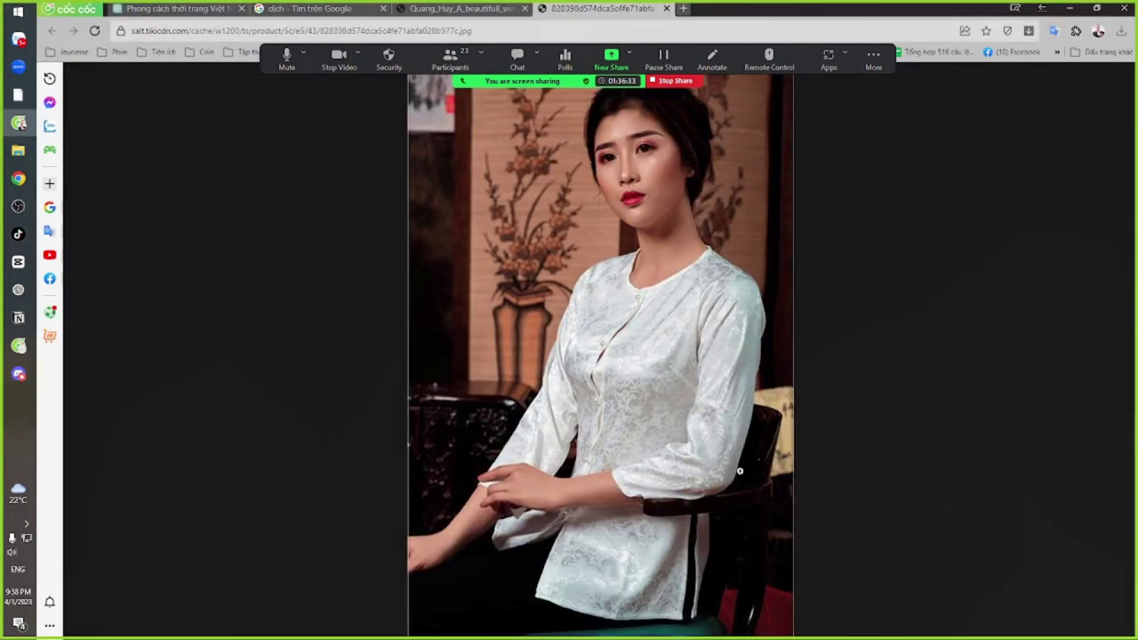
key(alt+Tab)
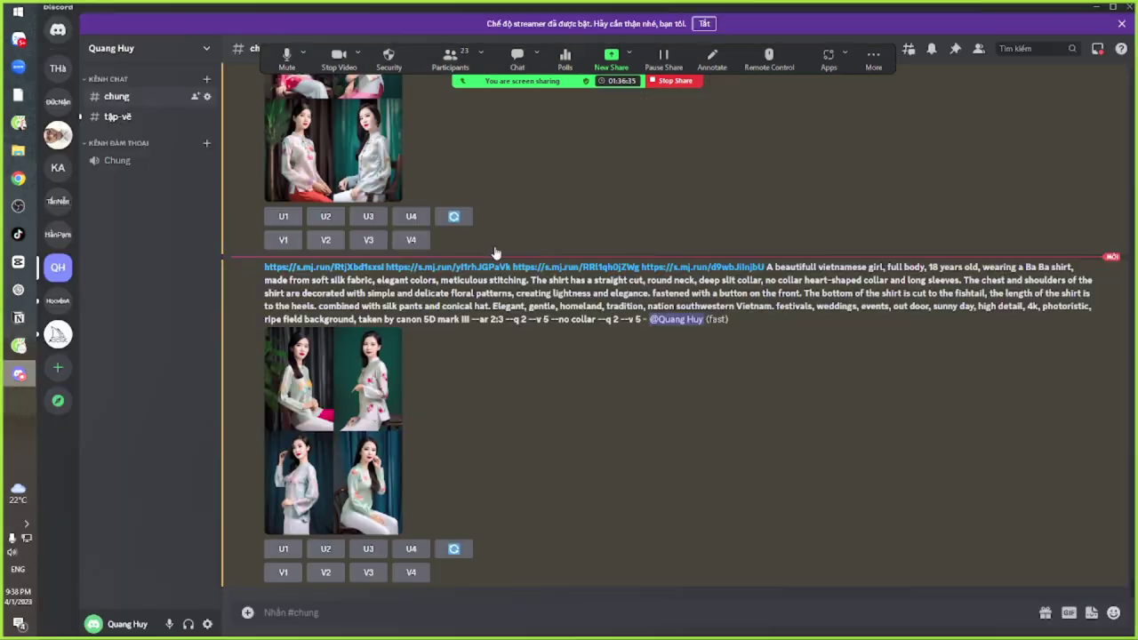
click(465, 268)
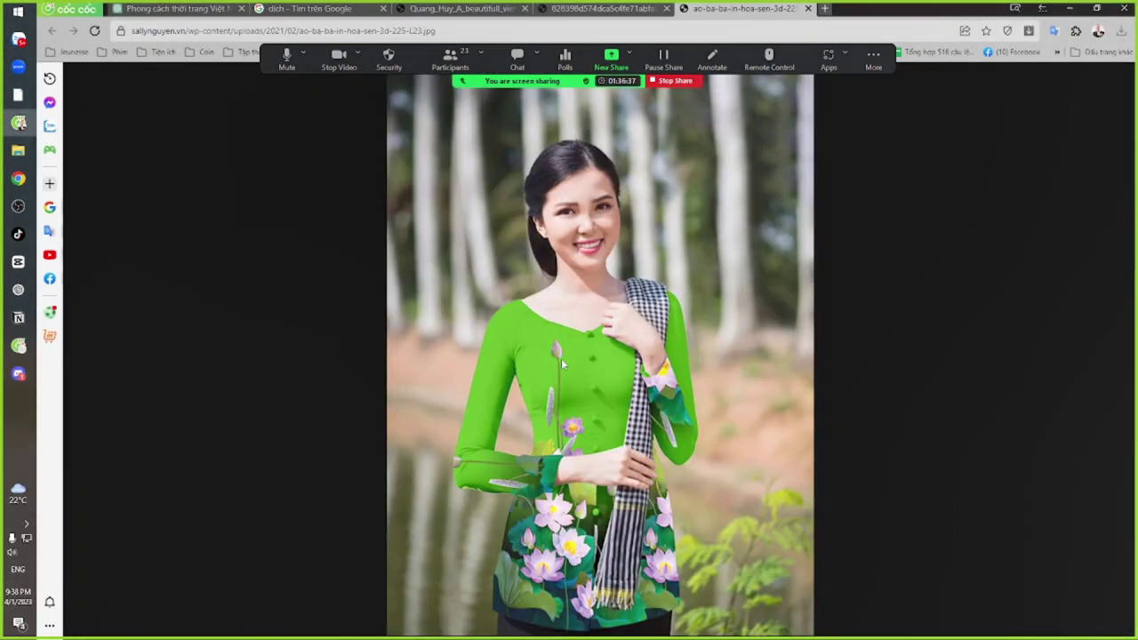
key(alt+Tab)
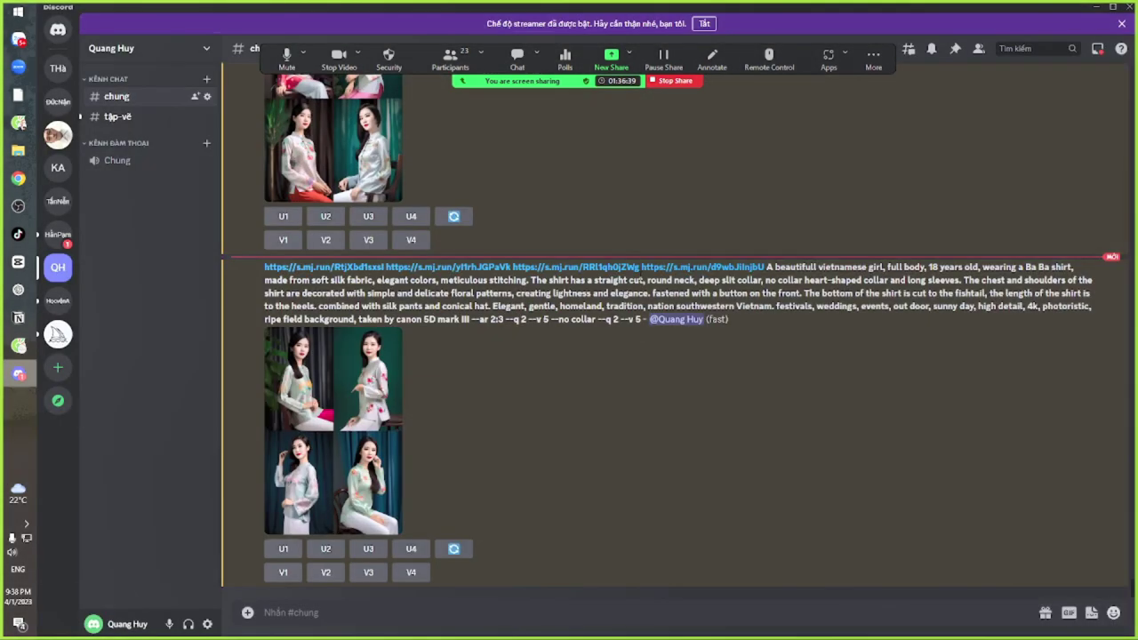
click(691, 271)
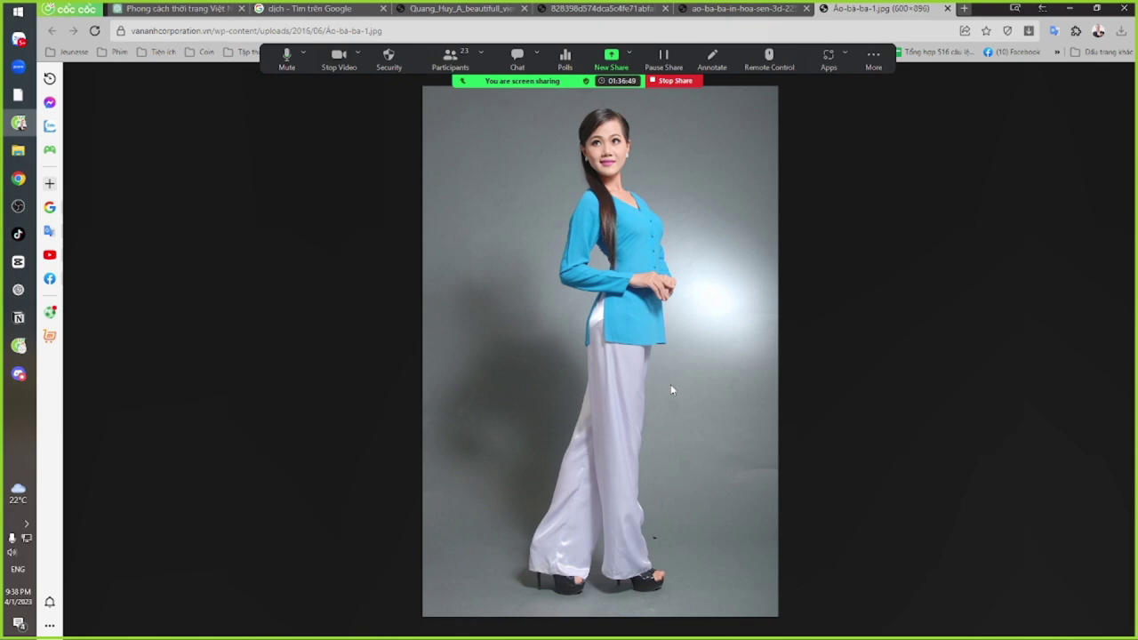
key(alt+Tab)
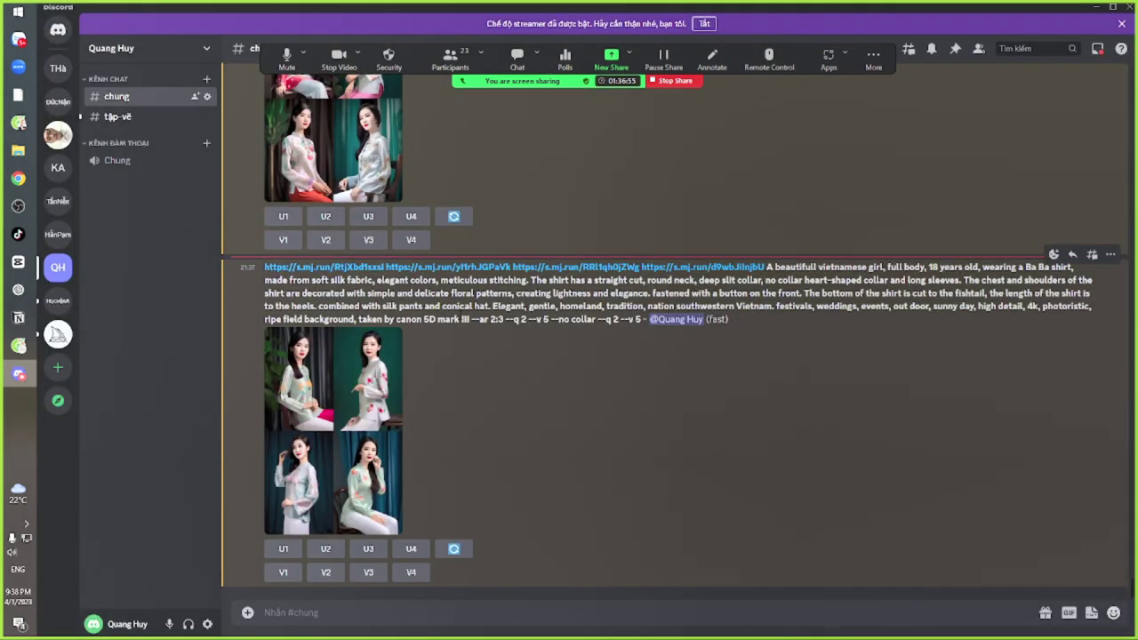
key(alt+Tab)
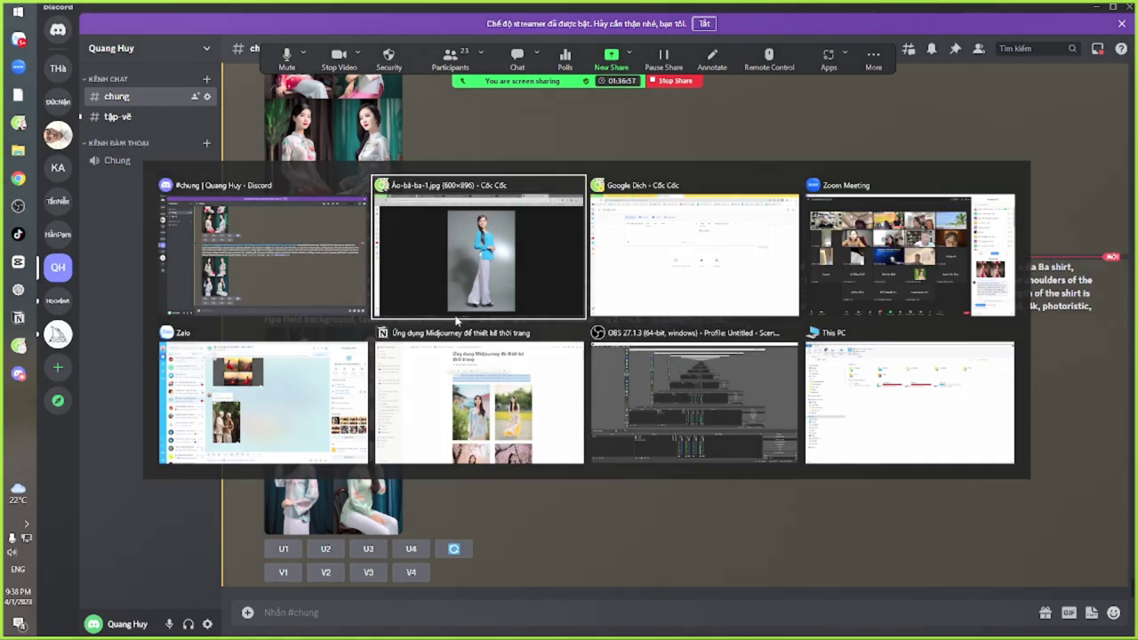
key(alt+Tab)
Translate 'sẻ sâu 2 bên sườn áo' and select 'Deep split the 2 sides of the shirt'
key(Tab)
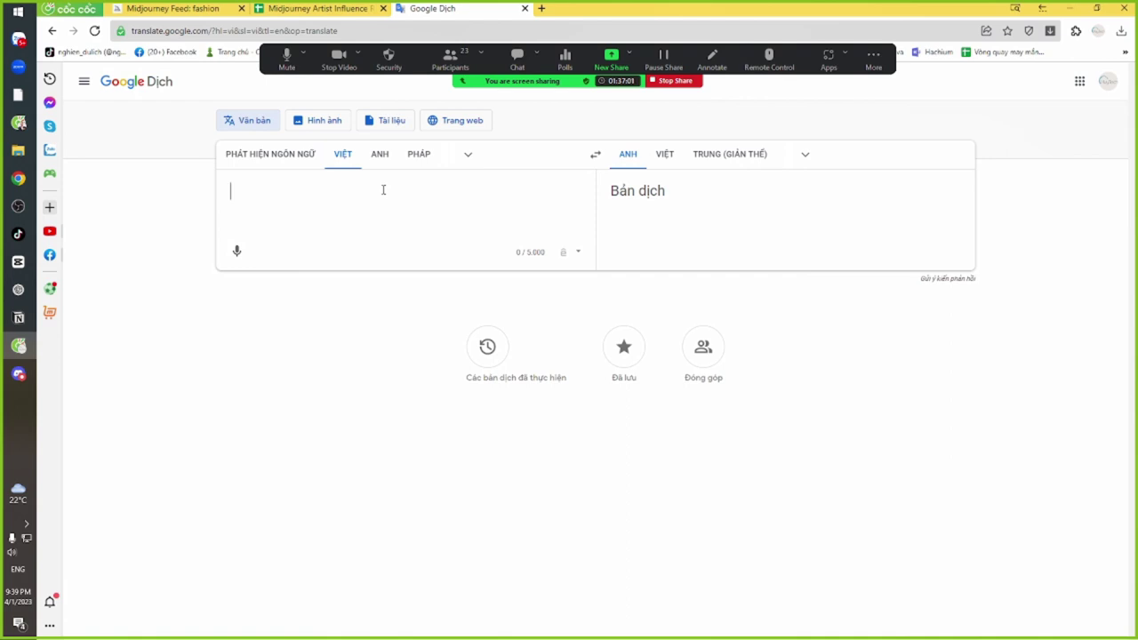
text(sẻ )
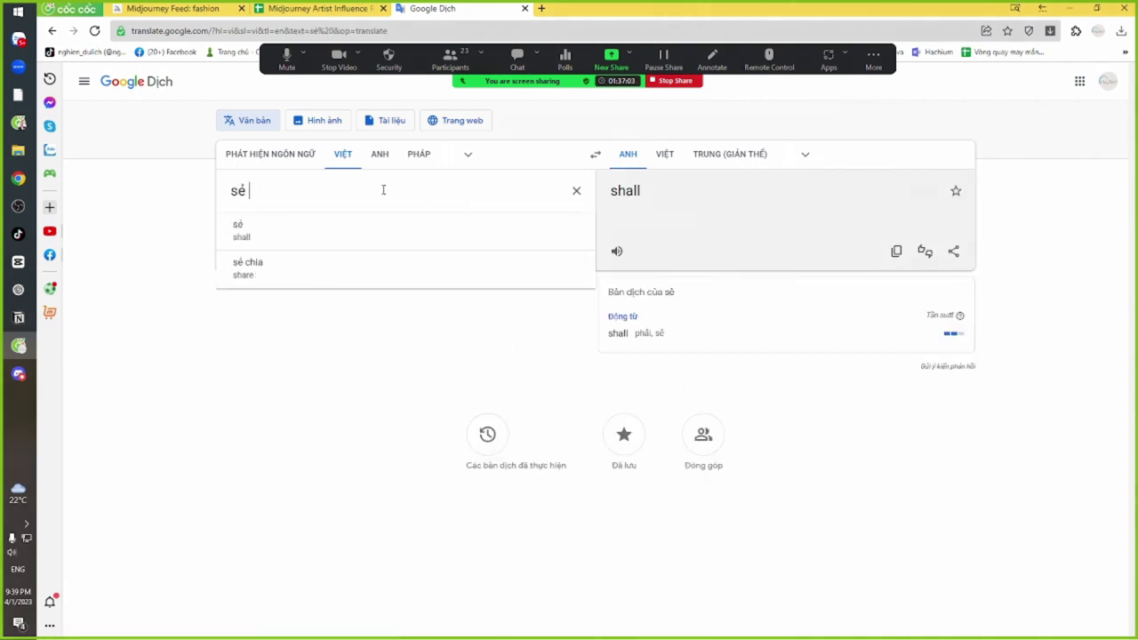
text(sâu 2 bên )
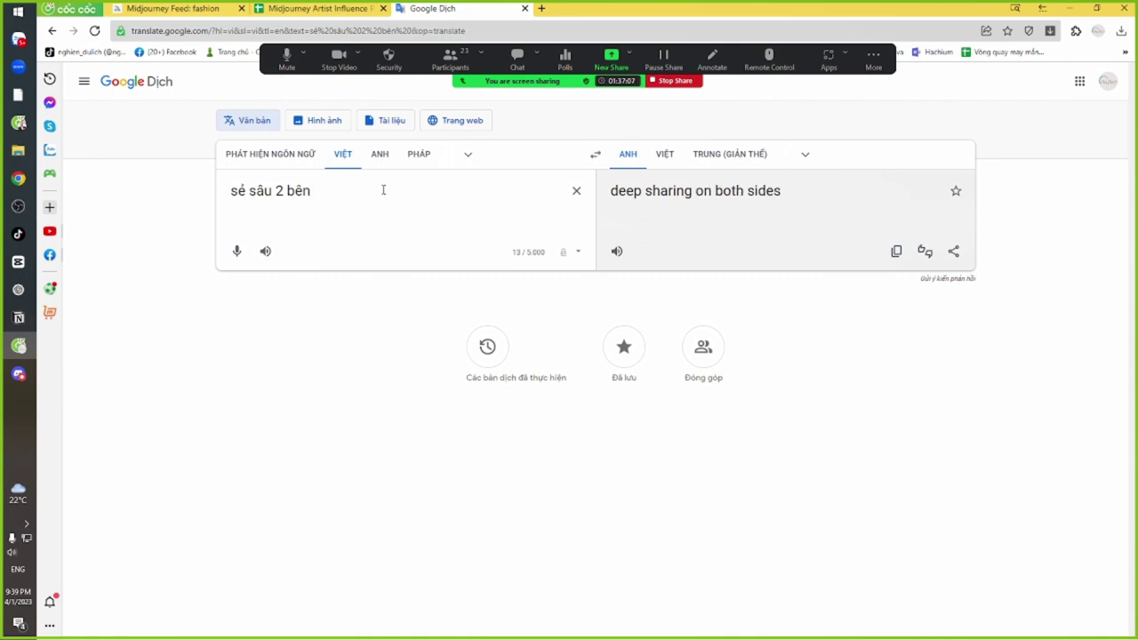
text(suqwon)
key(BackSpace)
key(BackSpace)
key(BackSpace)
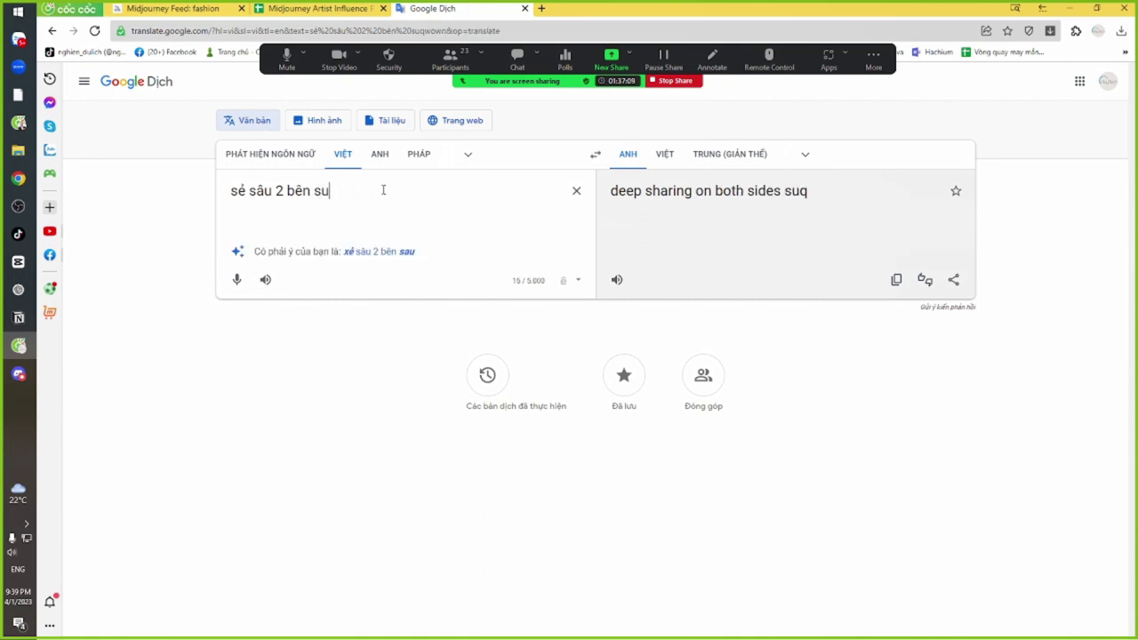
key(BackSpace)
key(BackSpace)
text(ươnf a)
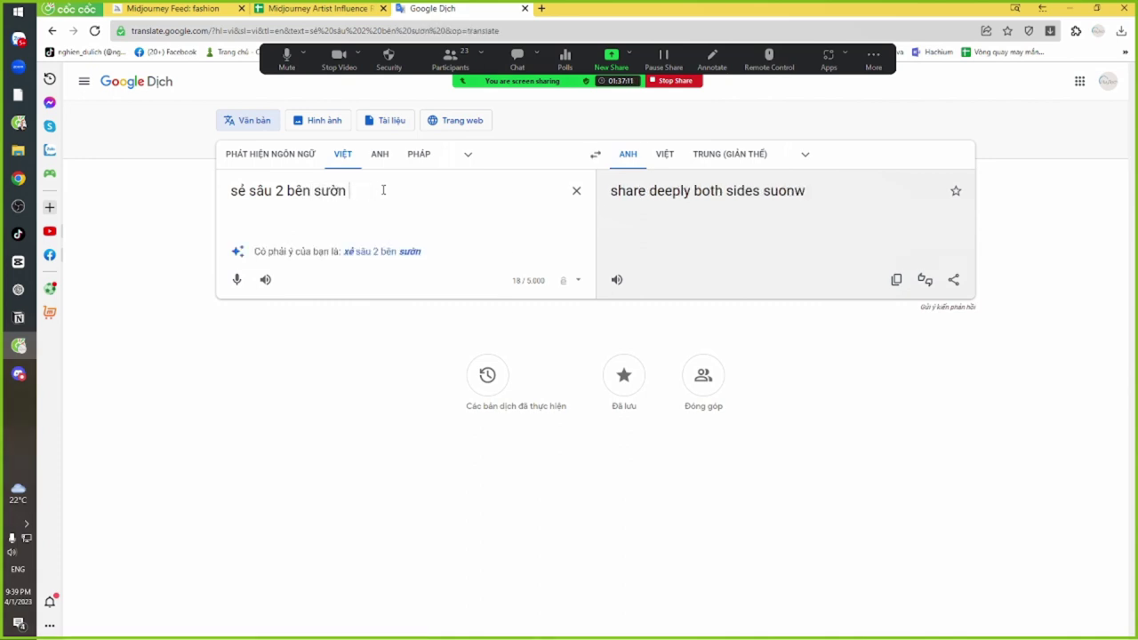
text(so)
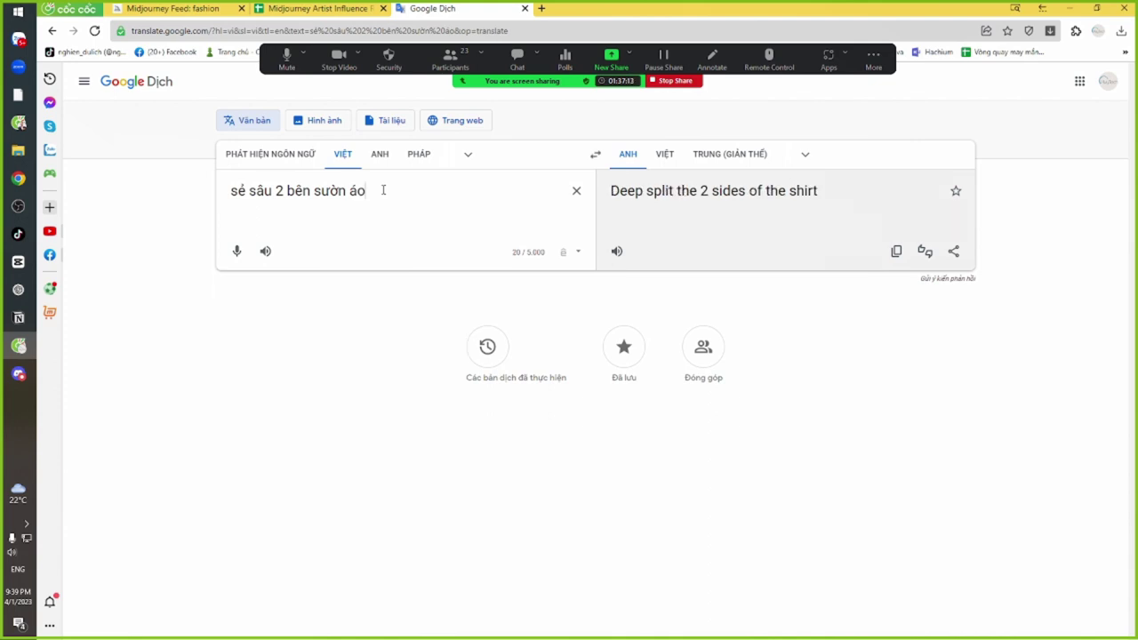
drag(818, 190, 611, 197)
key(alt+Tab)
key(alt+Tab)
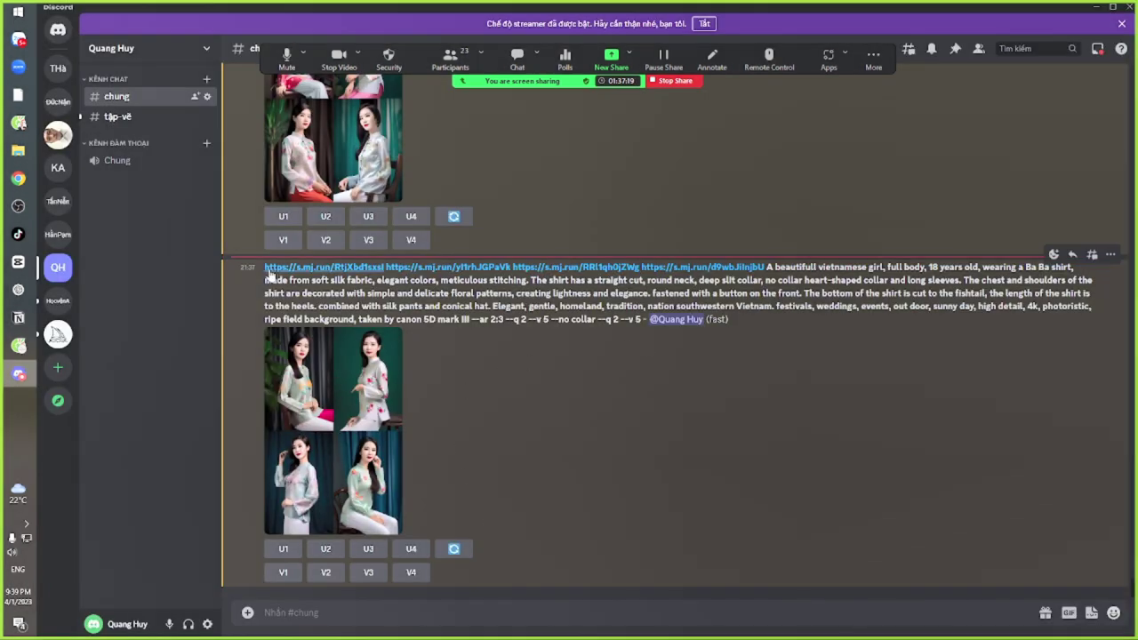
Start a new /imagine command and paste the earlier prompt's text into it
text(/im)
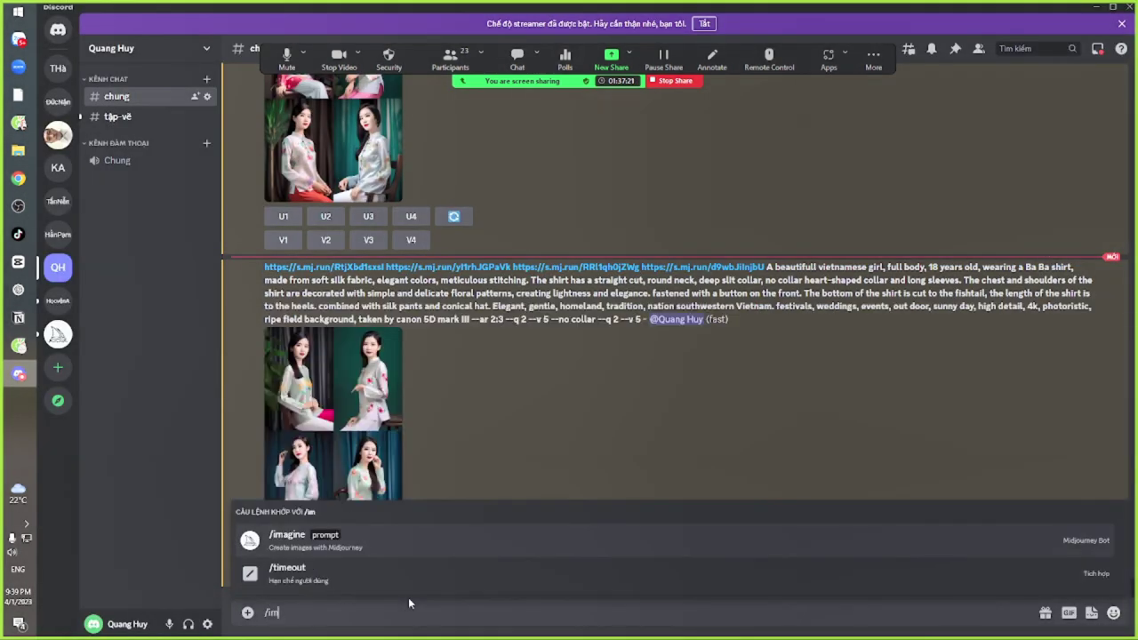
key(Tab)
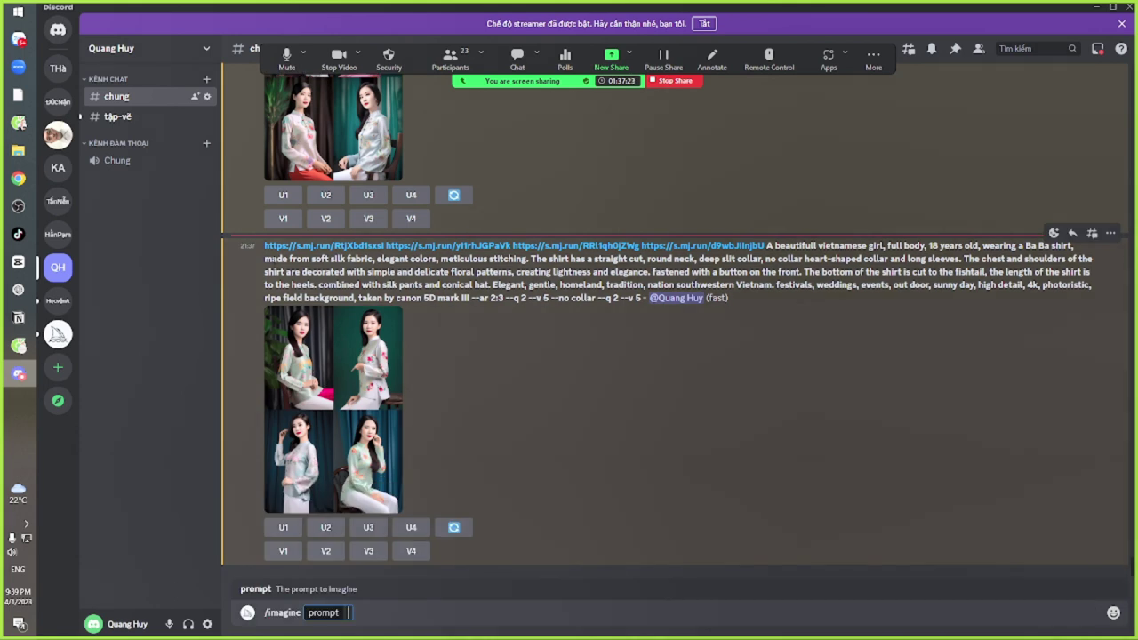
drag(264, 246, 595, 299)
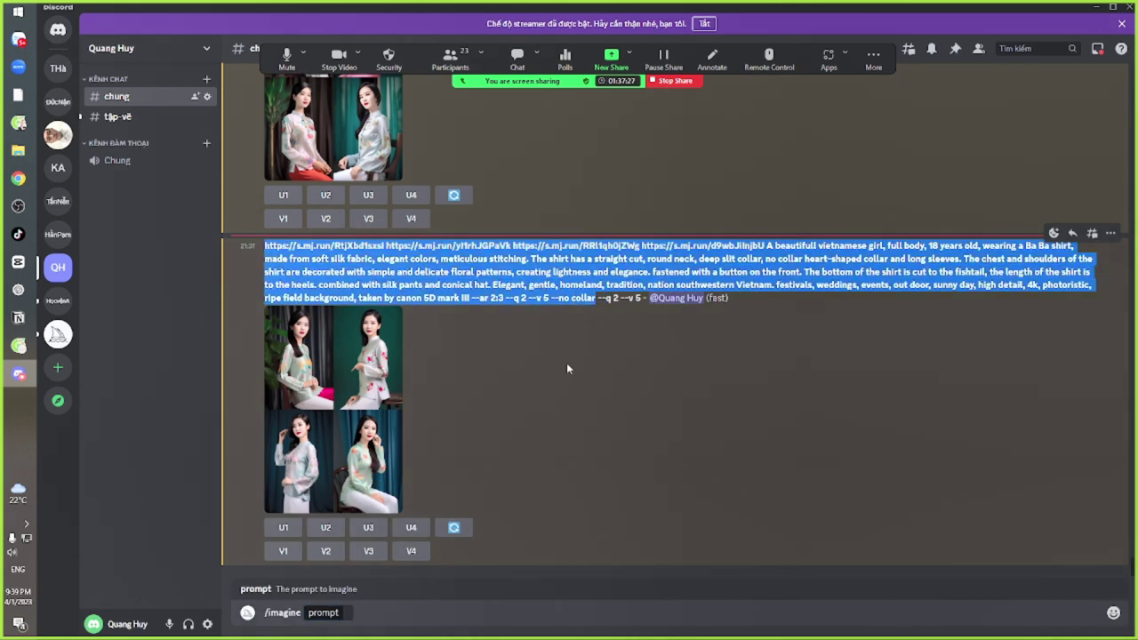
click(328, 613)
key(Return)
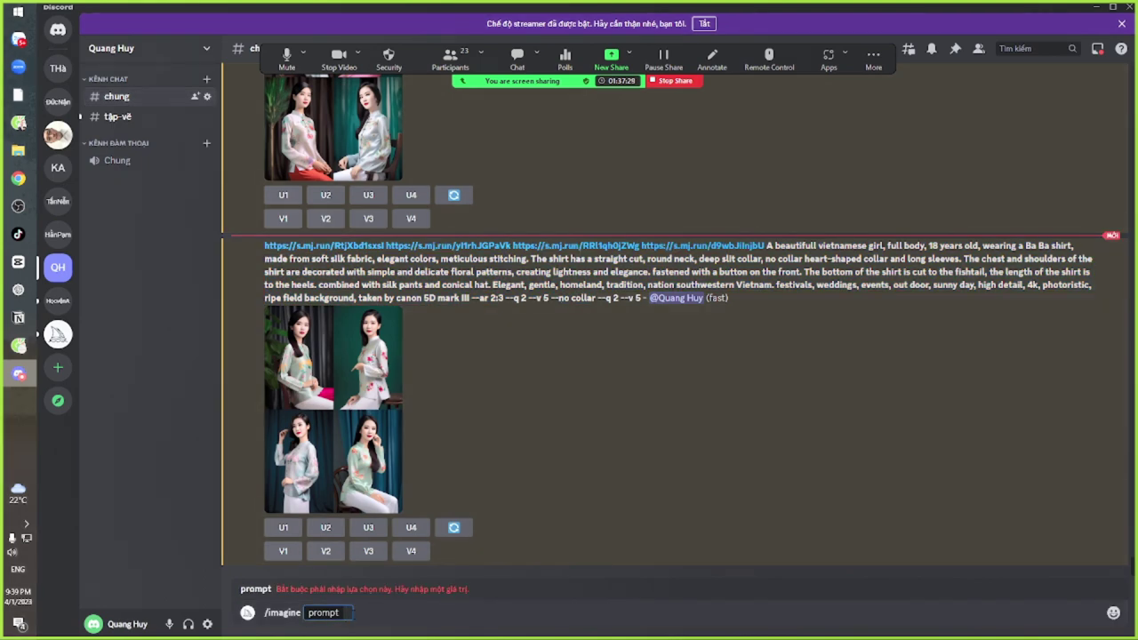
text(https://s.mj.run/RtjXbd1sxsl https://s.mj.run/yI1rhJGPaVk https://s.mj.run/RRl1qh0jZWg https://s.mj.run/d9wbJiInjbU A beautifull vietnamese girl, full body, 18 years old, wearing a Ba Ba shirt, made from soft silk fabric, elegant colors, meticulous stitching. The shirt has a straight cut, round neck, deep slit collar, no collar heart-shaped collar and long sleeves. The chest and shoulders of the shirt are decorated with simple and delicate floral patterns, creating lightness and elegance. fastened with a button on the front. The bottom of the shirt is cut to the fishtail, the length of the shirt is to the heels. combined with silk pants and conical hat. Elegant, gentle, homeland, tradition, nation southwestern Vietnam. festivals, weddings, events, out door, sunny day, high detail, 4k, photoristic, ripe field background, taken by canon 5D mark III --ar 2:3 --q 2 --v 5 --no collar)
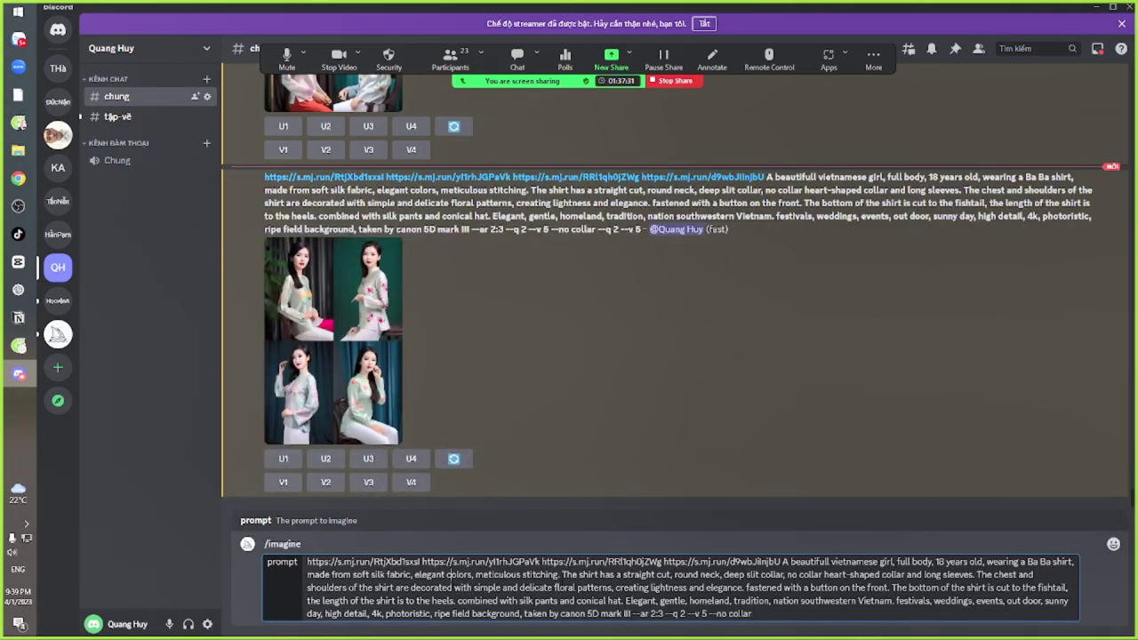
key(alt+Tab)
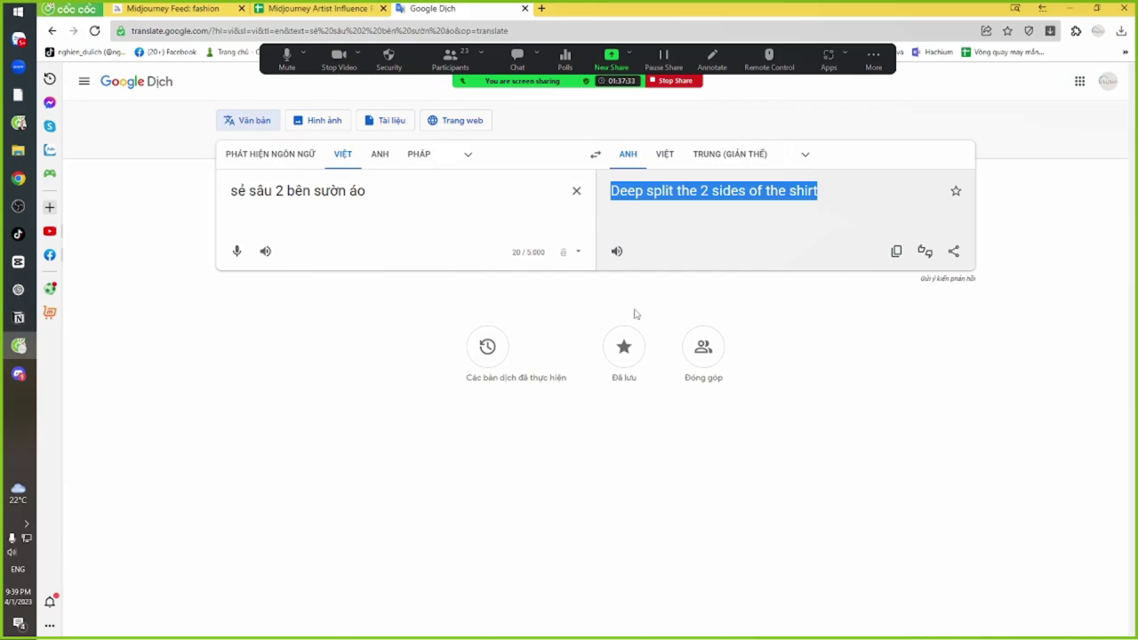
key(alt+Tab)
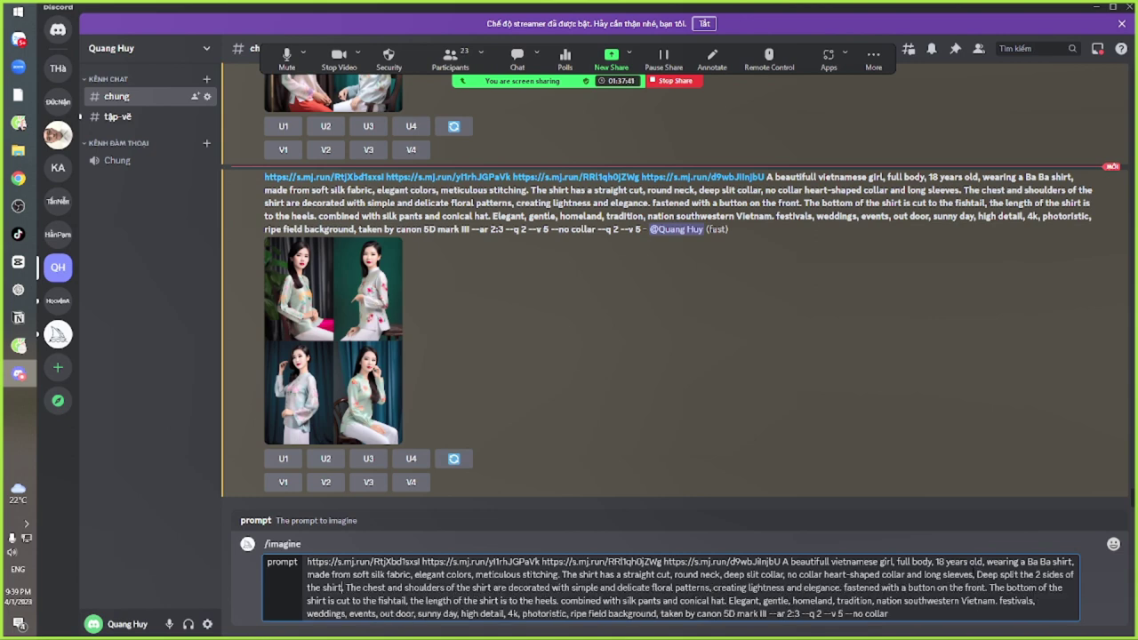
key(alt+Tab)
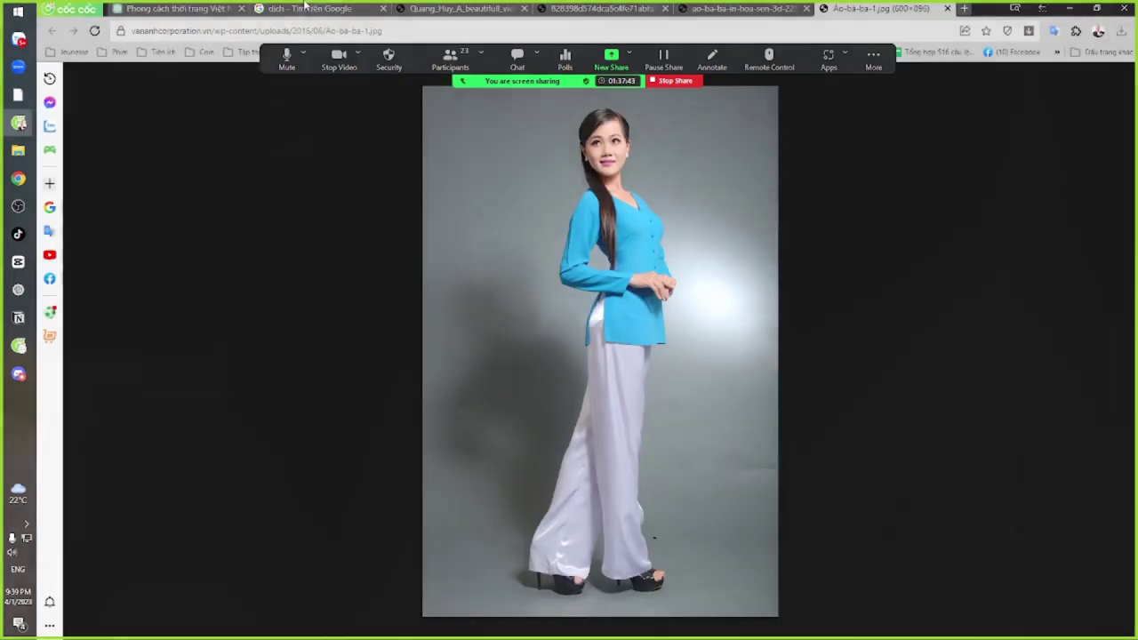
Copy the English Google Translate text of the no-collar shirt description
click(304, 7)
click(452, 279)
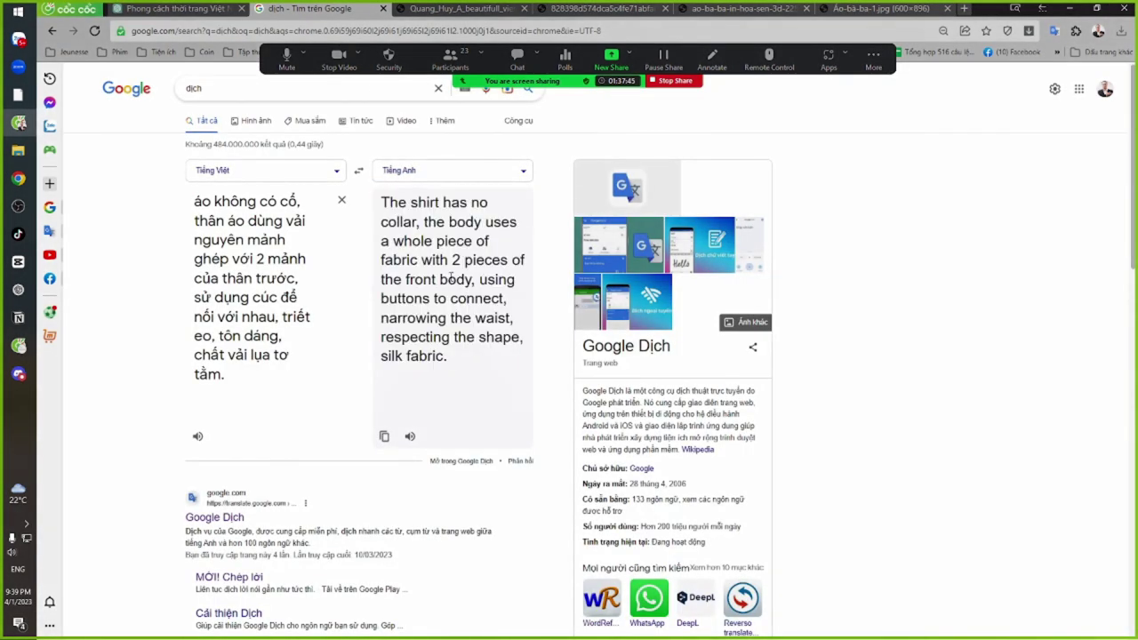
drag(382, 202, 465, 362)
key(ctrl+c)
key(alt+Tab)
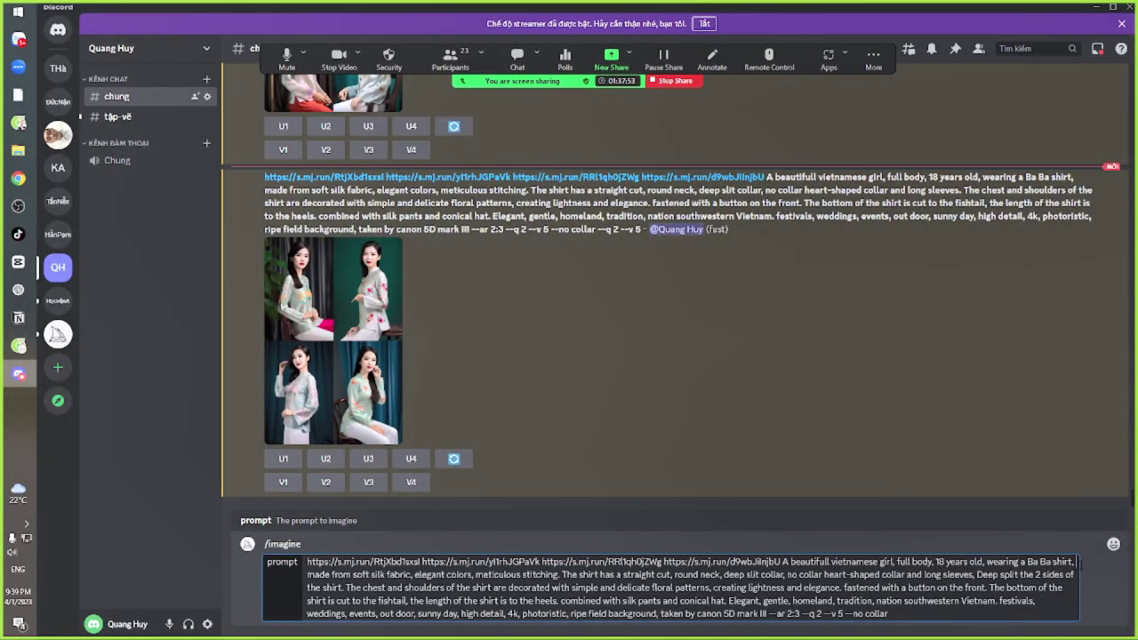
Paste the translated description after 'Ba Ba shirt,' and fix the comma after silk fabric
key(ctrl+v)
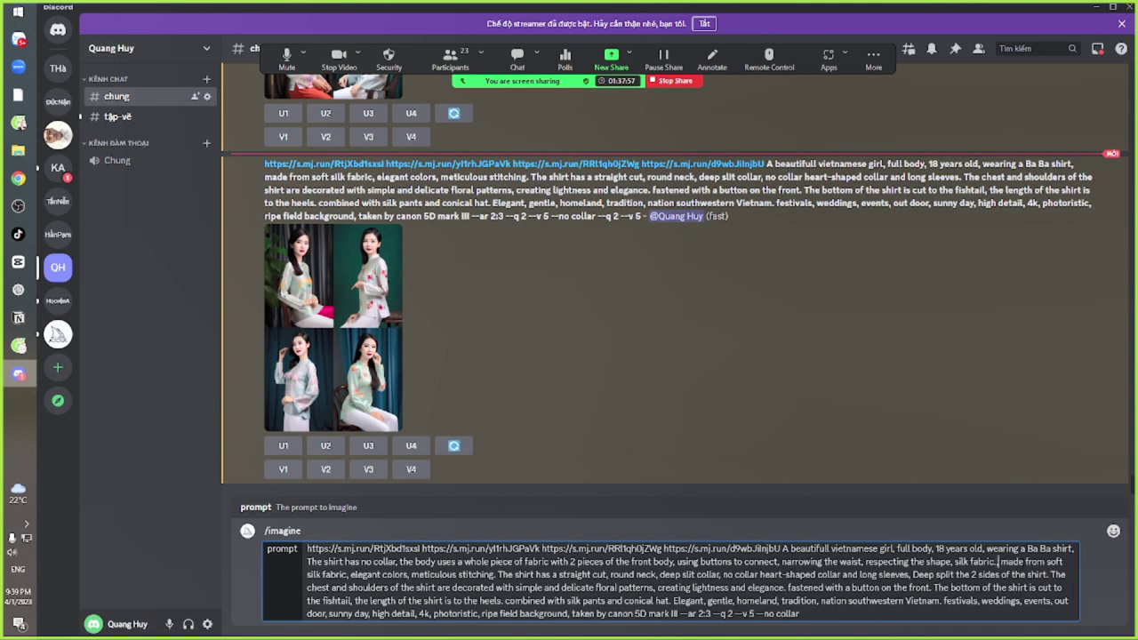
key(BackSpace)
text(,)
key(BackSpace)
key(BackSpace)
key(BackSpace)
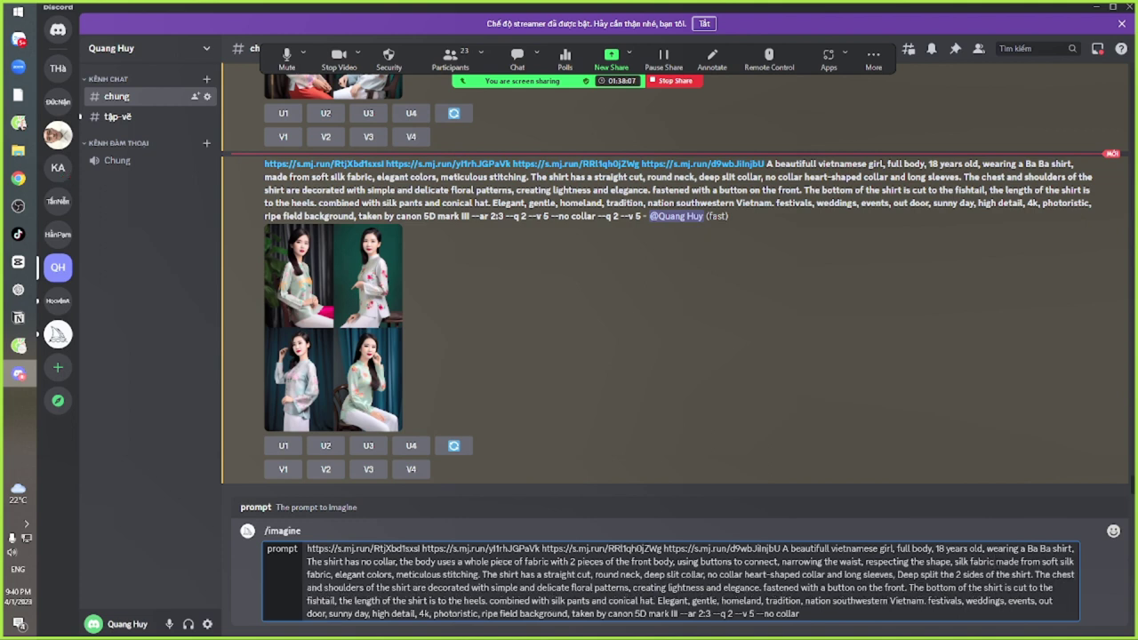
text(,)
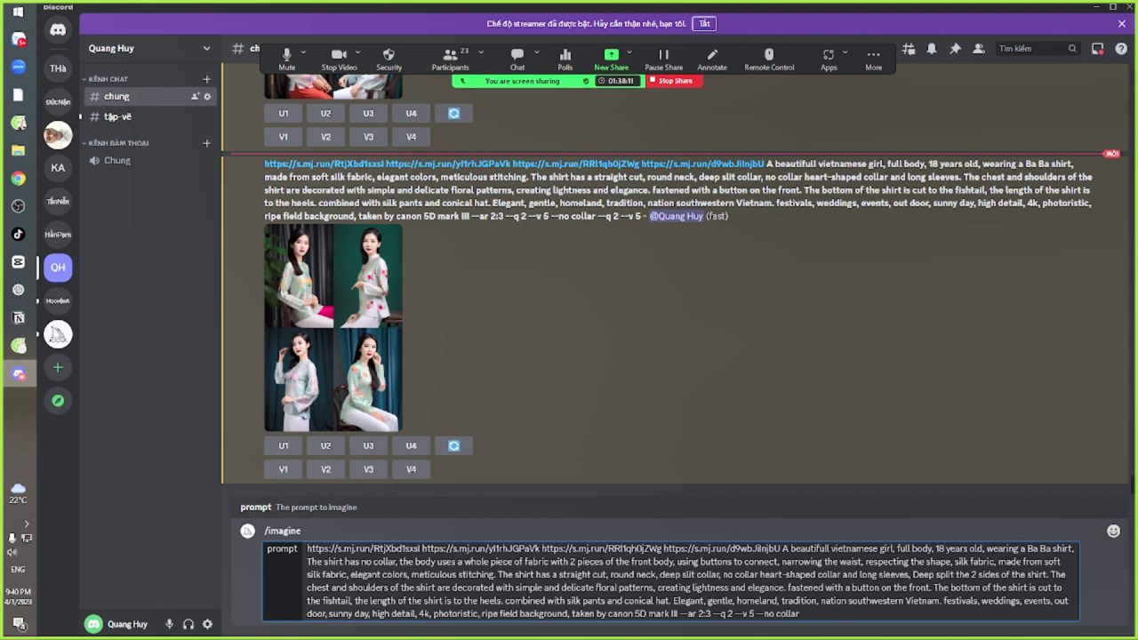
Delete the repeated 'made from soft silk fabric' phrase and submit the prompt to Midjourney
drag(998, 562, 351, 575)
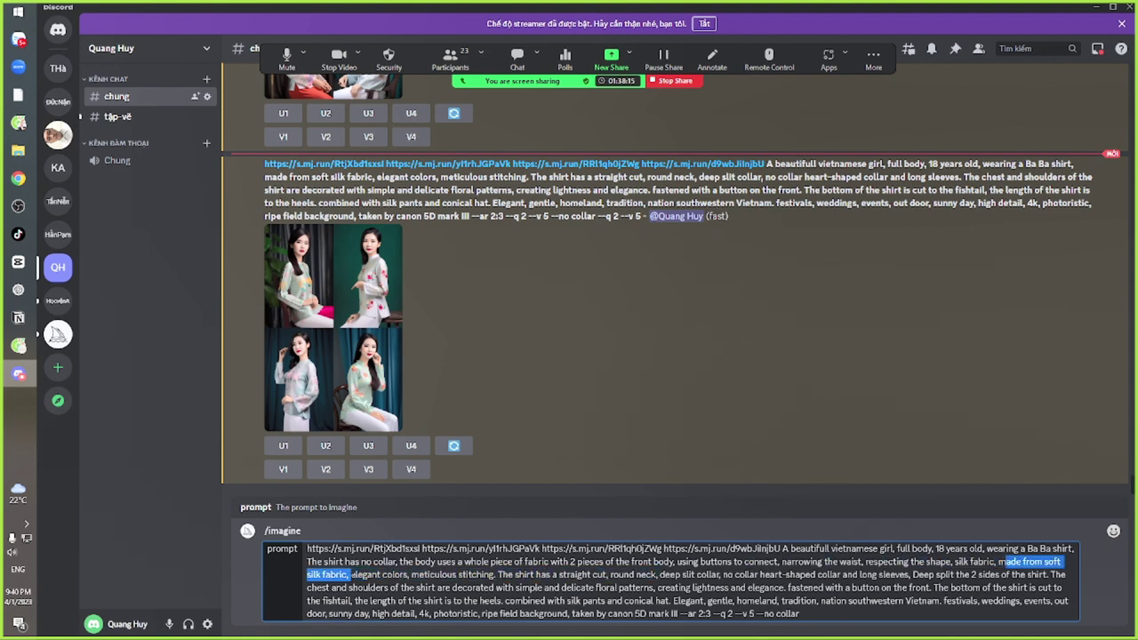
key(BackSpace)
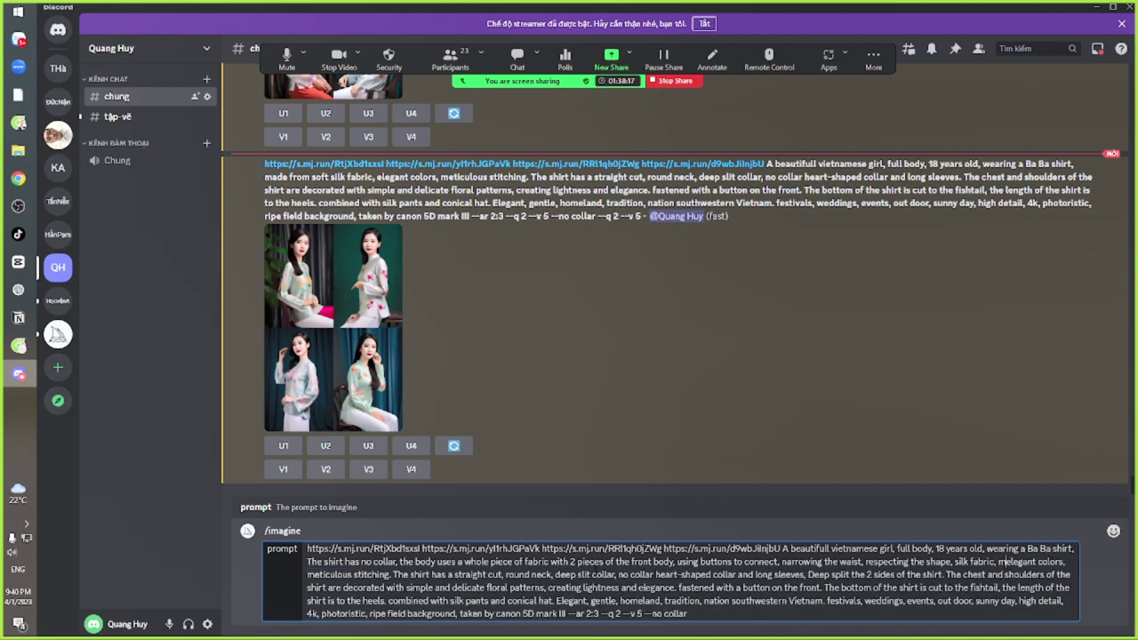
key(BackSpace)
click(702, 614)
key(Return)
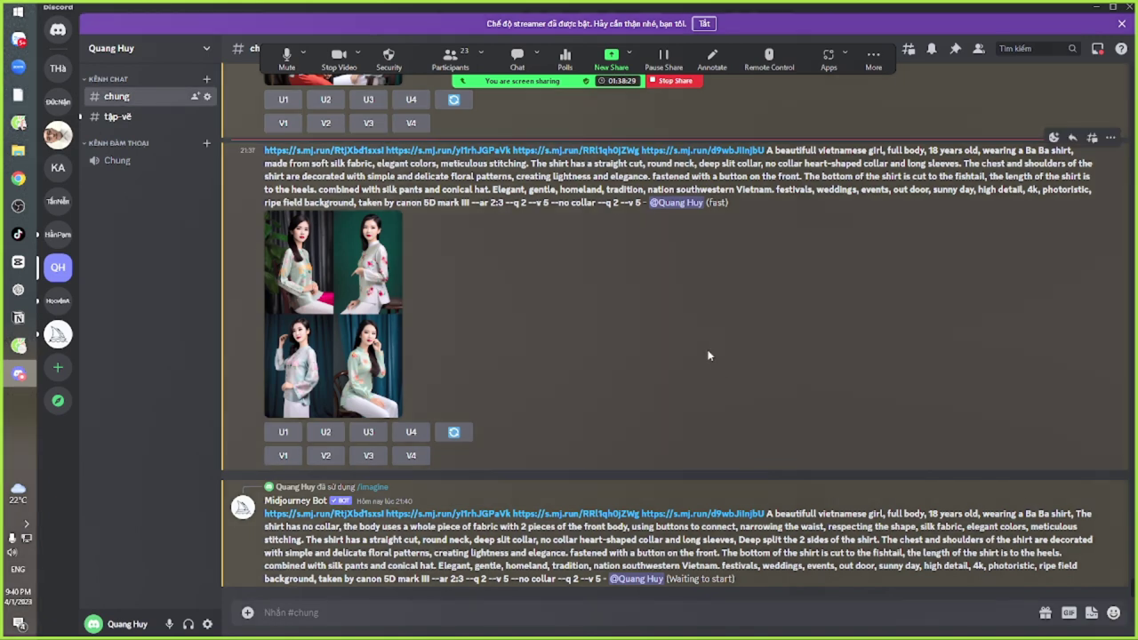
key(alt+Tab)
key(alt+Tab)
key(alt+Tab)
key(alt+Tab)
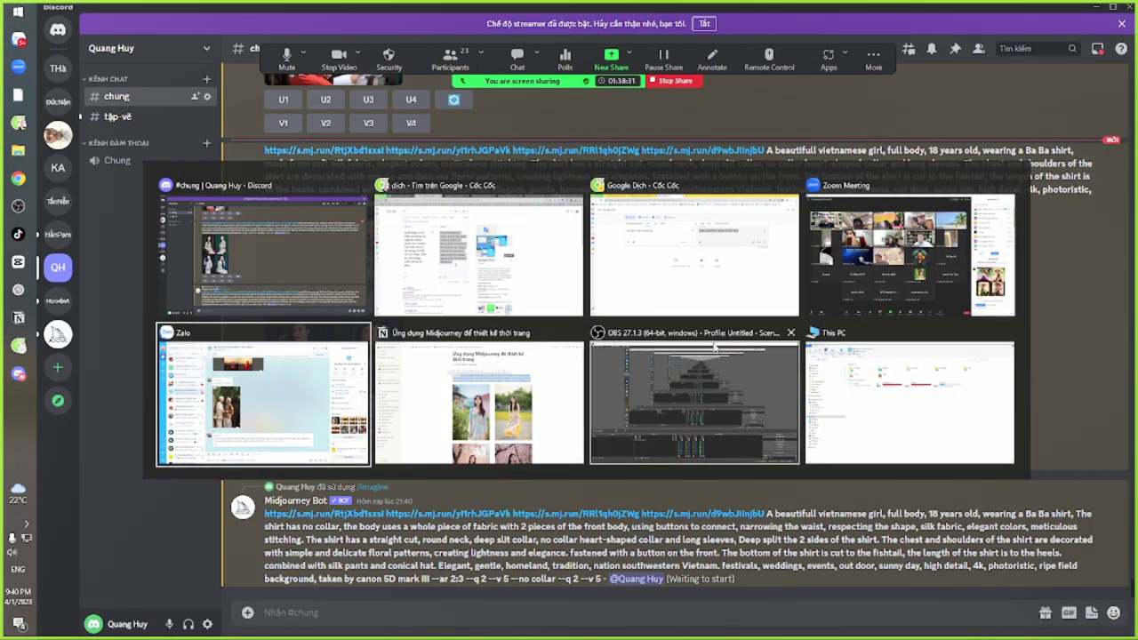
key(alt+Tab)
In Zalo, look at the elderly couple photo and a shared prompt in the chat
key(alt+Tab)
key(alt+Tab)
key(alt+Tab)
key(alt+Tab)
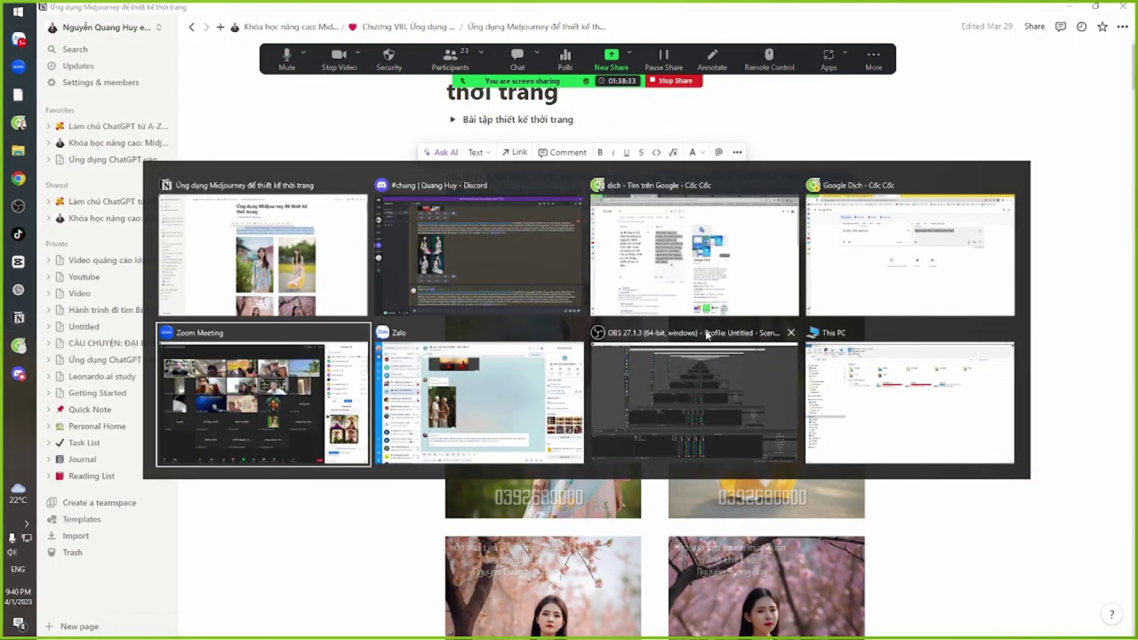
key(alt+Tab)
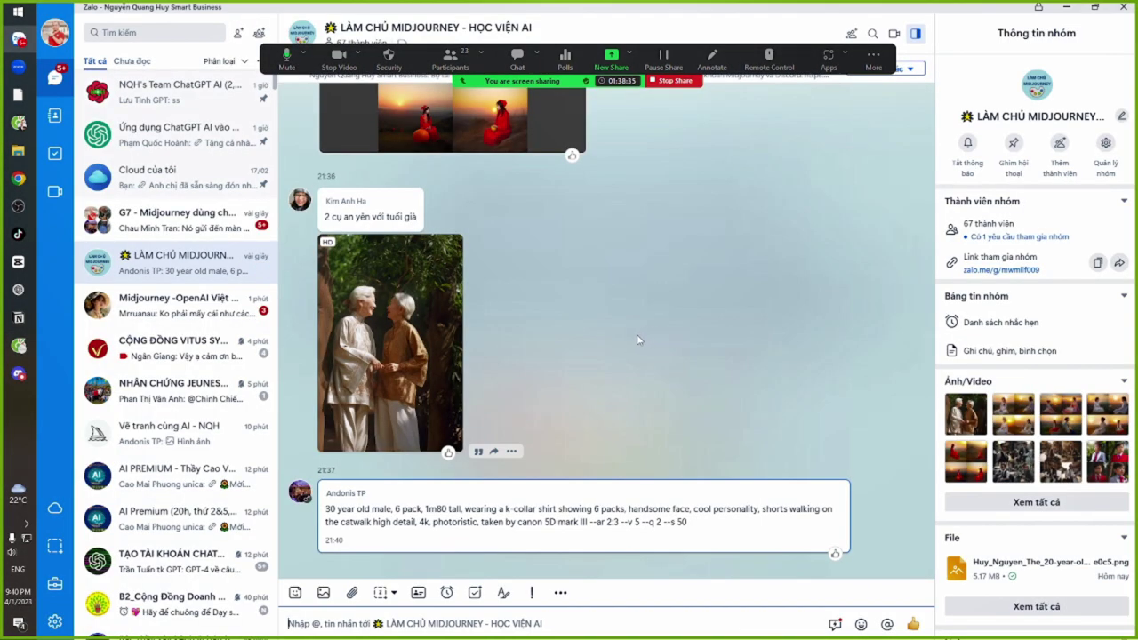
click(400, 289)
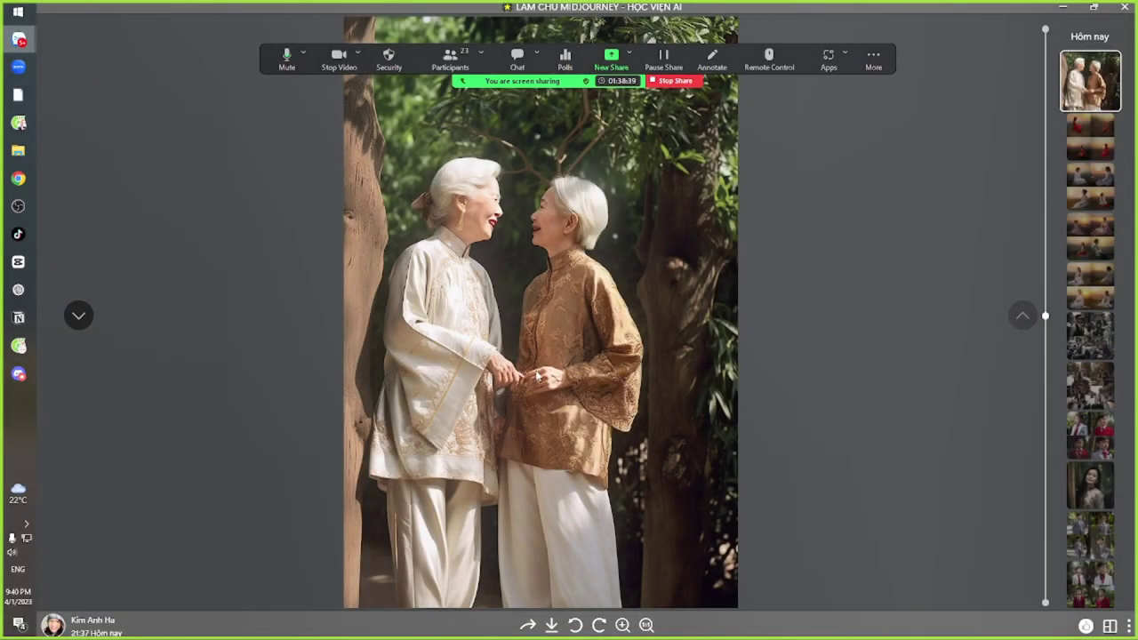
key(Escape)
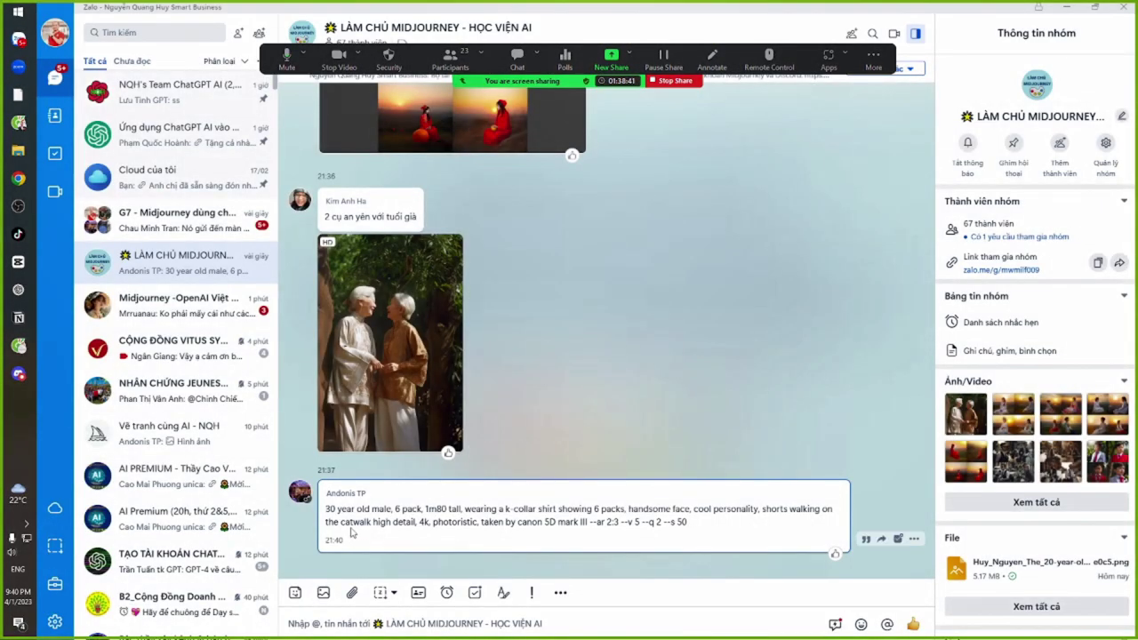
drag(355, 512, 500, 521)
click(499, 521)
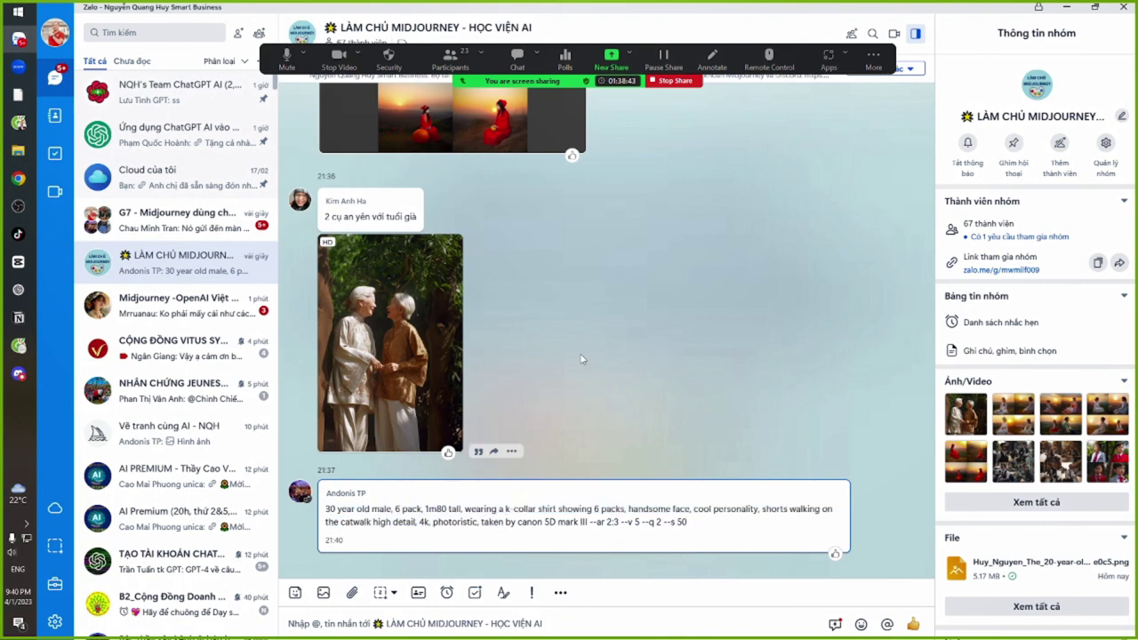
scroll(618, 302, up, 3)
Open the sunset grid viewer and zoom in and out on the white-dress and red-dress grids
click(367, 258)
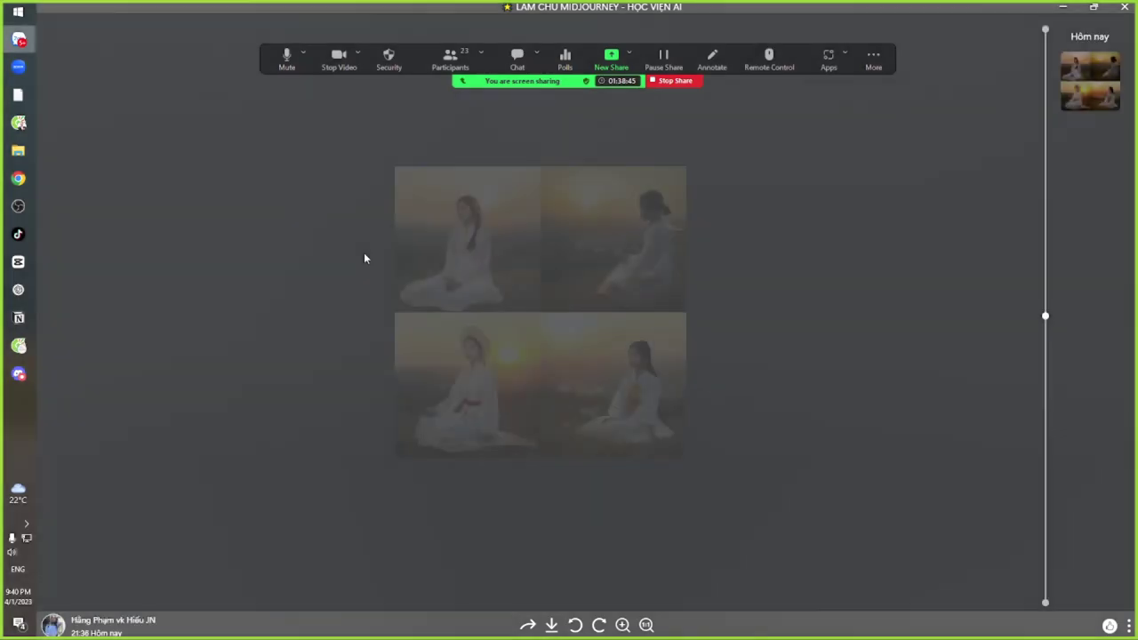
scroll(364, 413, up, 1)
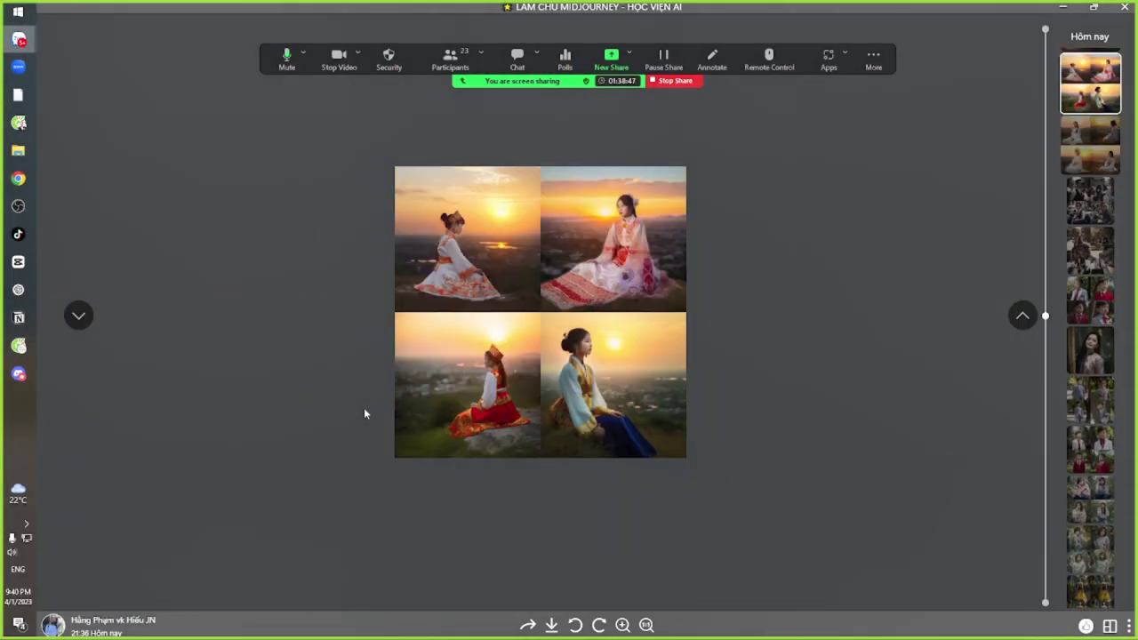
scroll(537, 379, up, 1)
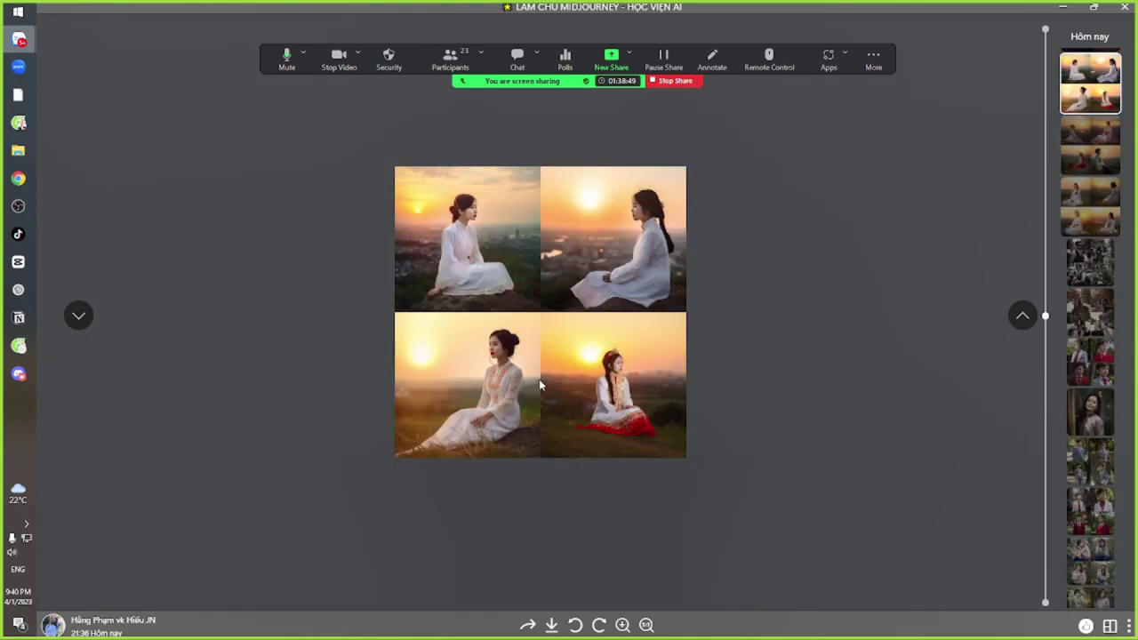
double_click(511, 393)
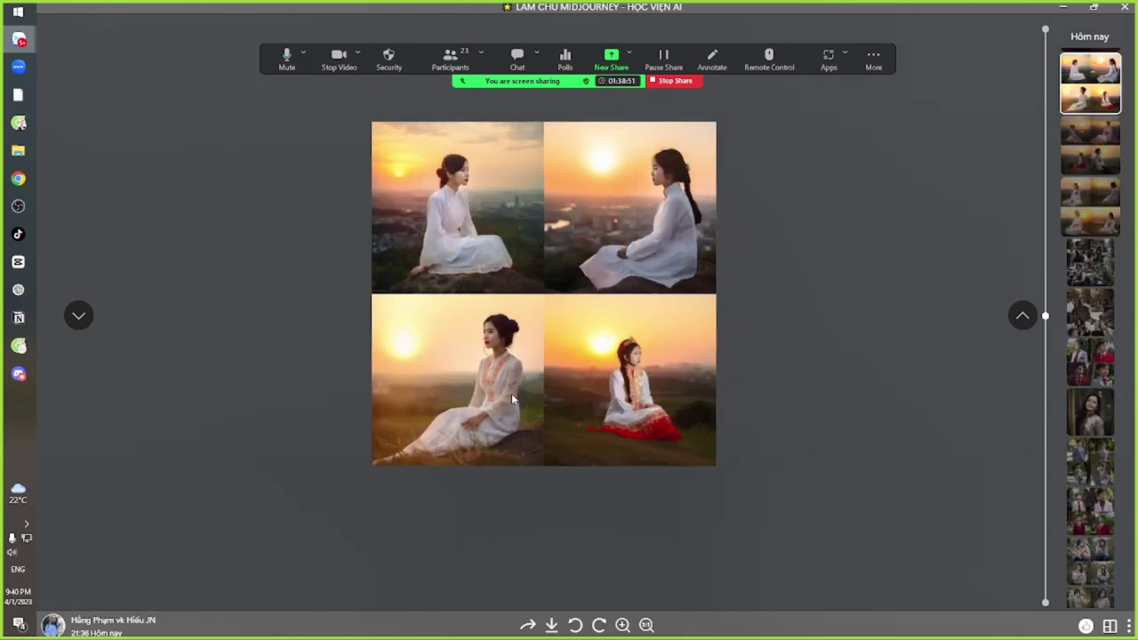
double_click(534, 373)
scroll(533, 364, up, 1)
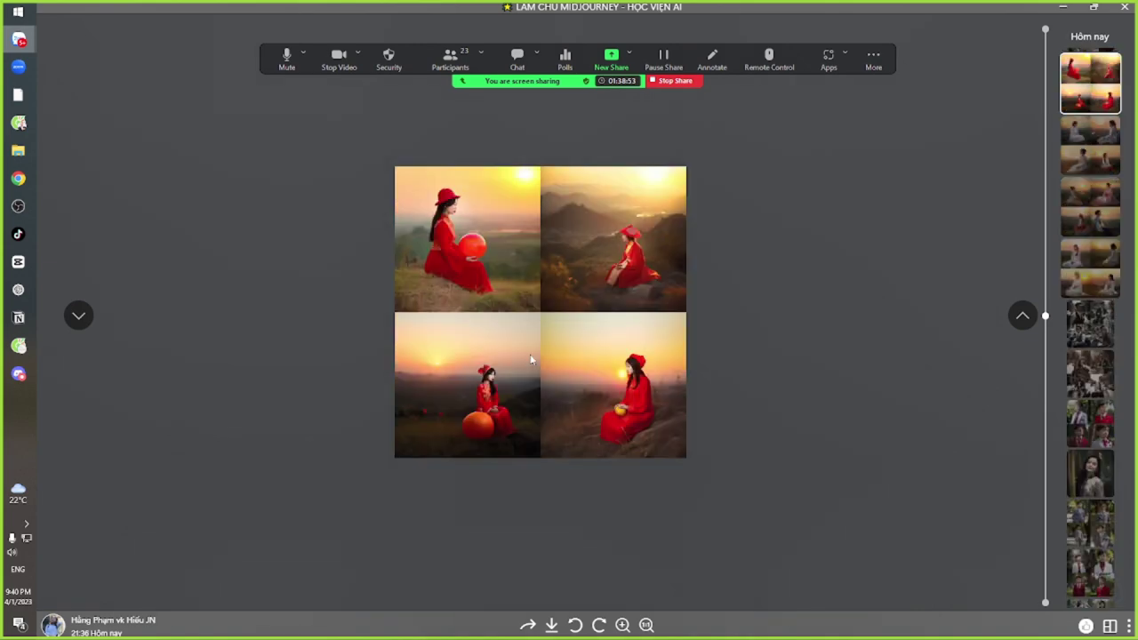
double_click(521, 335)
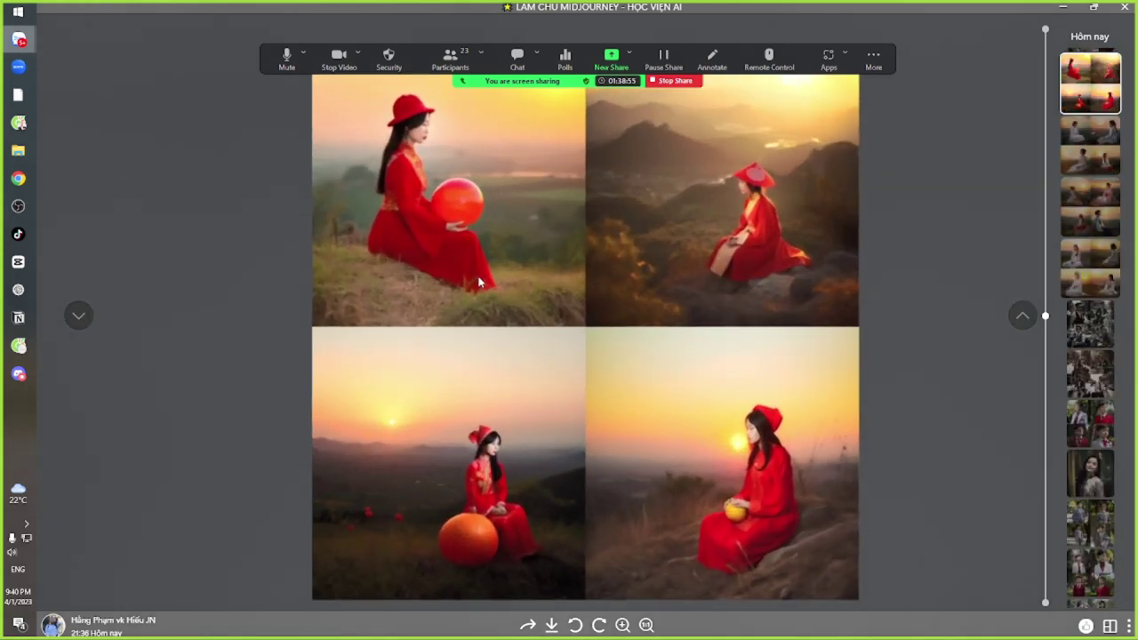
double_click(522, 327)
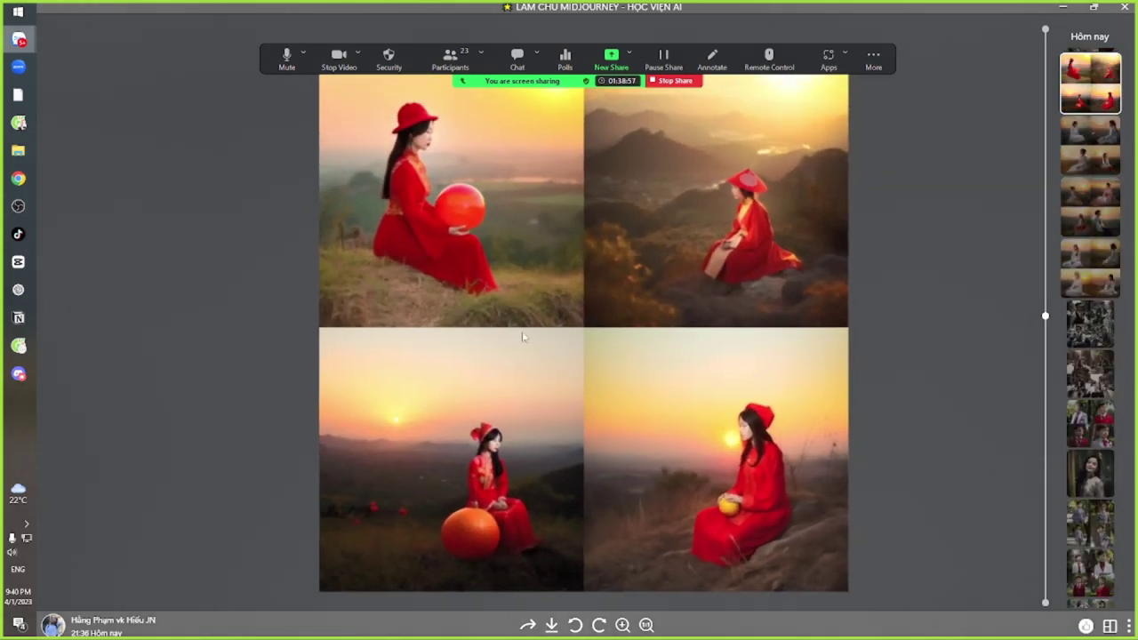
Scroll through the remaining sunset grids and close the viewer back to the group chat
scroll(522, 349, up, 1)
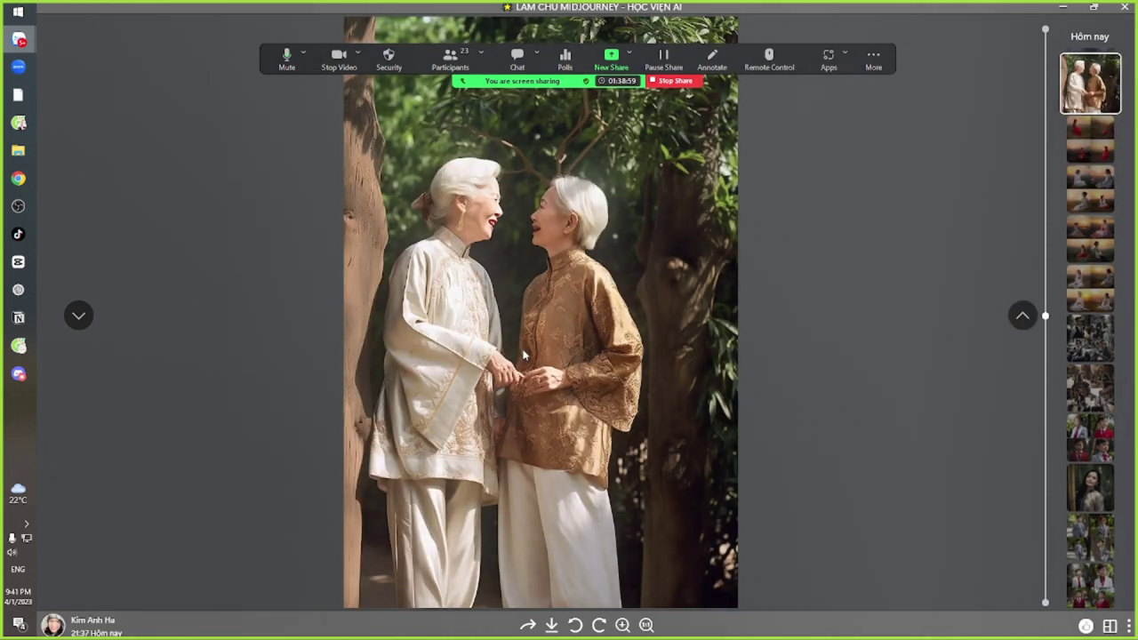
scroll(523, 350, down, 1)
scroll(524, 355, down, 1)
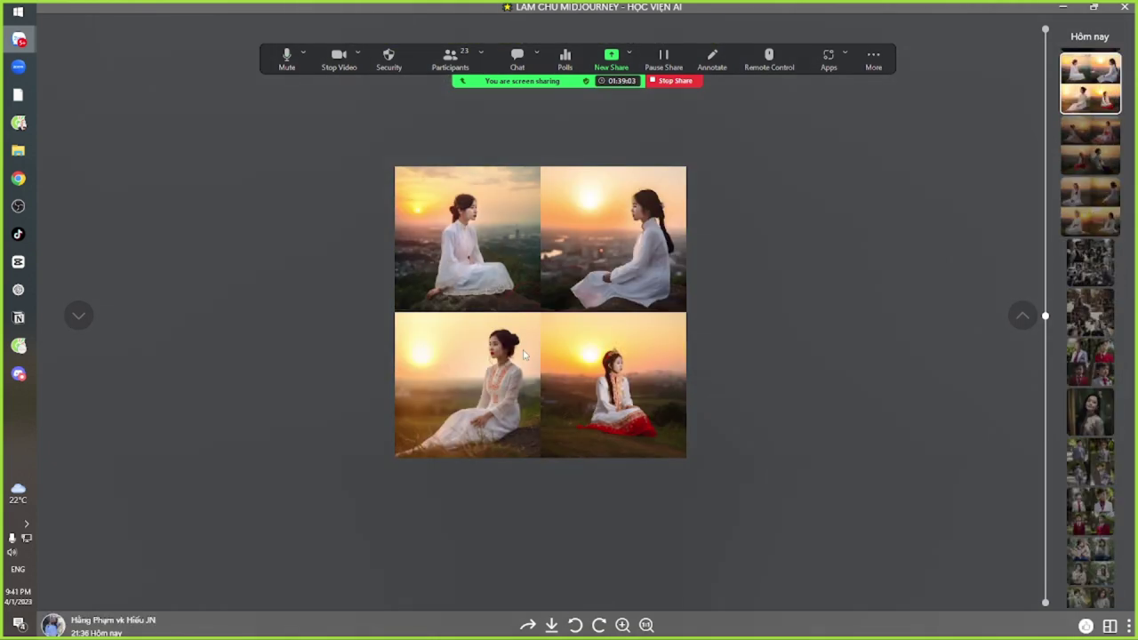
scroll(524, 355, down, 1)
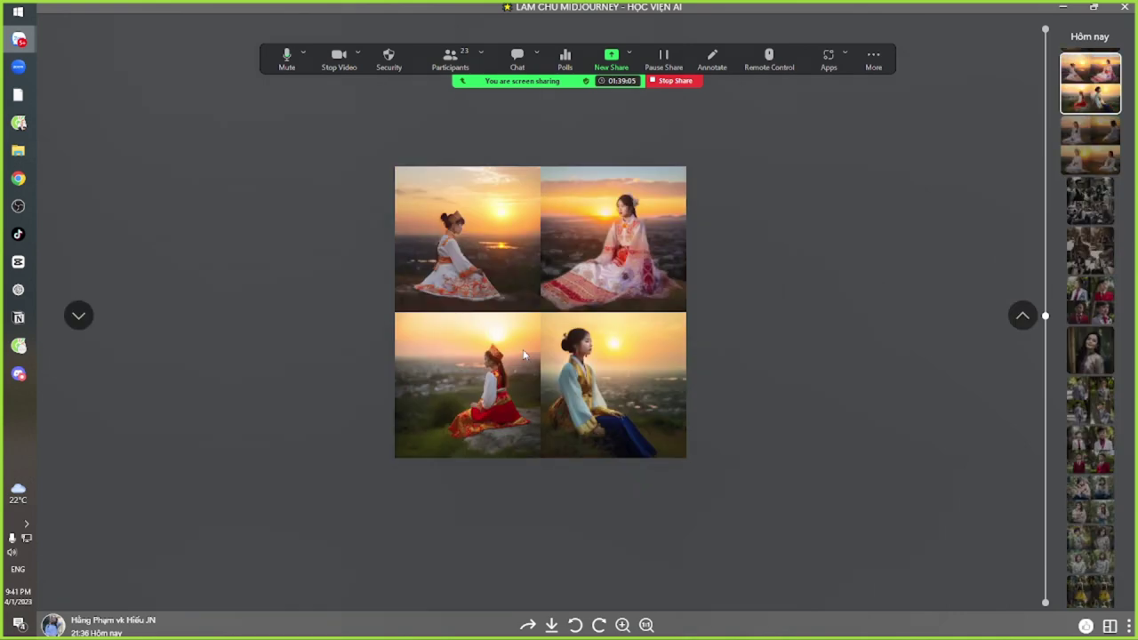
scroll(566, 233, up, 3)
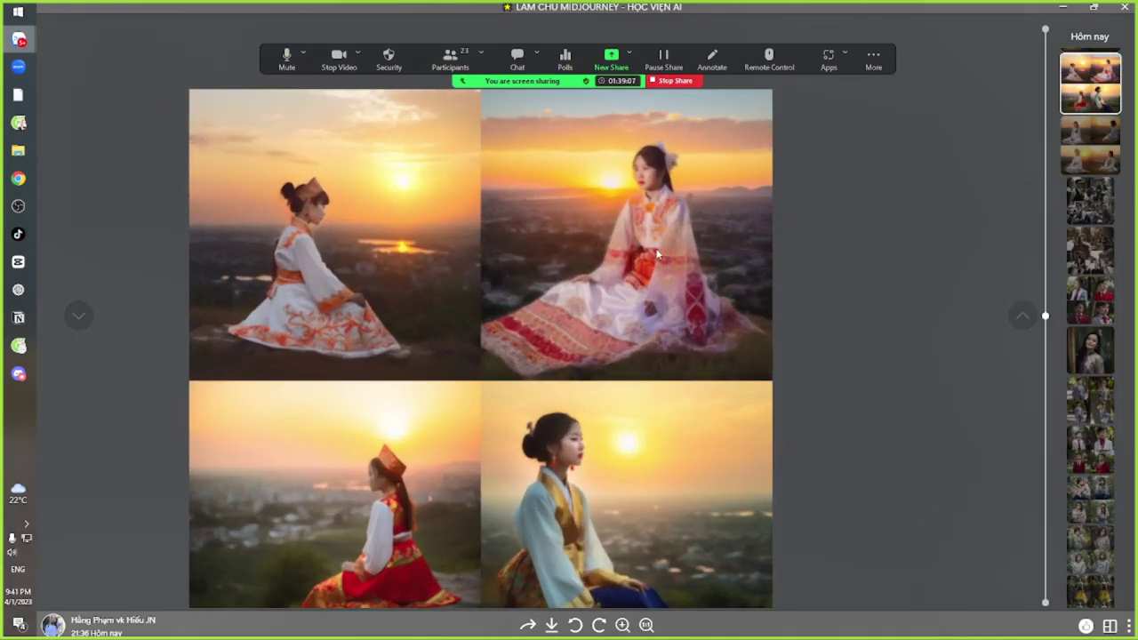
scroll(647, 280, down, 1)
scroll(540, 299, down, 3)
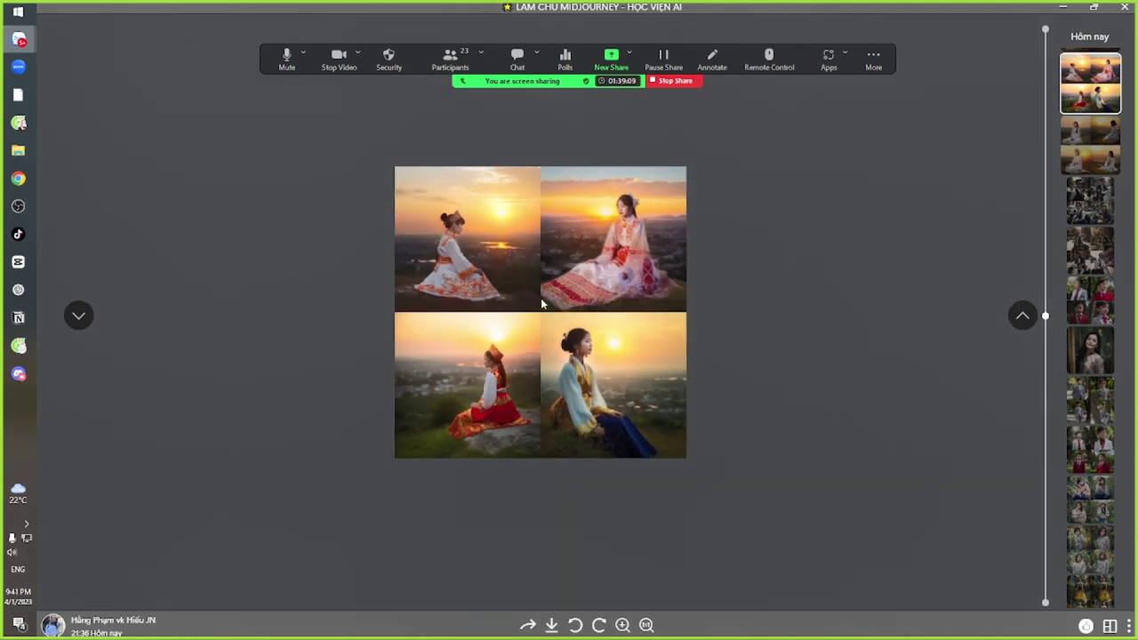
scroll(470, 305, up, 1)
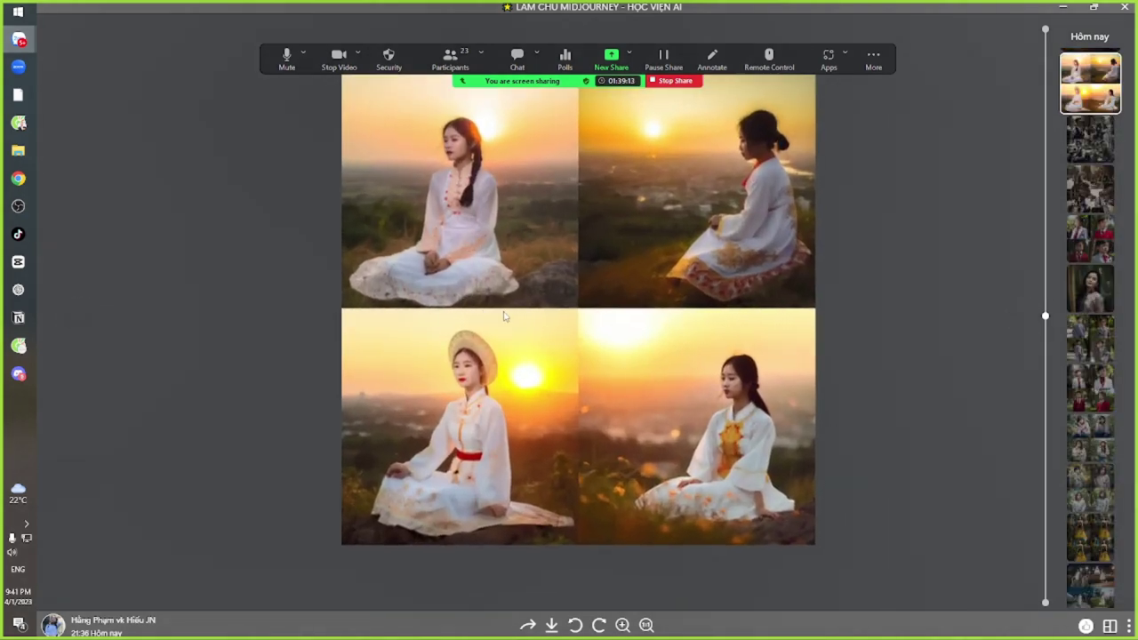
scroll(533, 298, down, 2)
key(Escape)
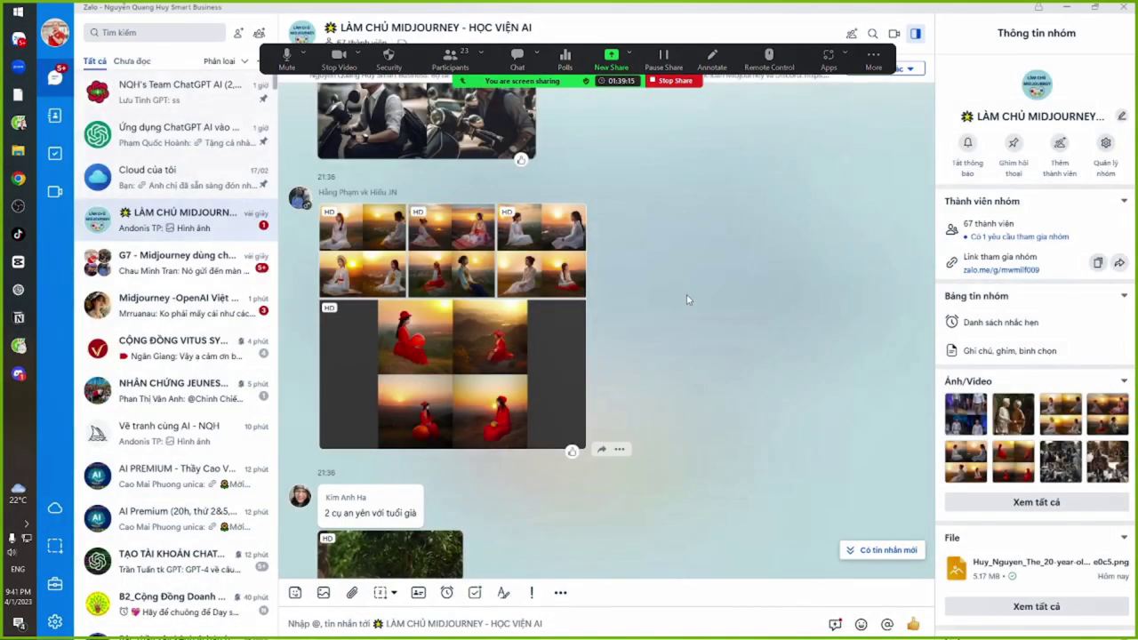
scroll(685, 294, up, 5)
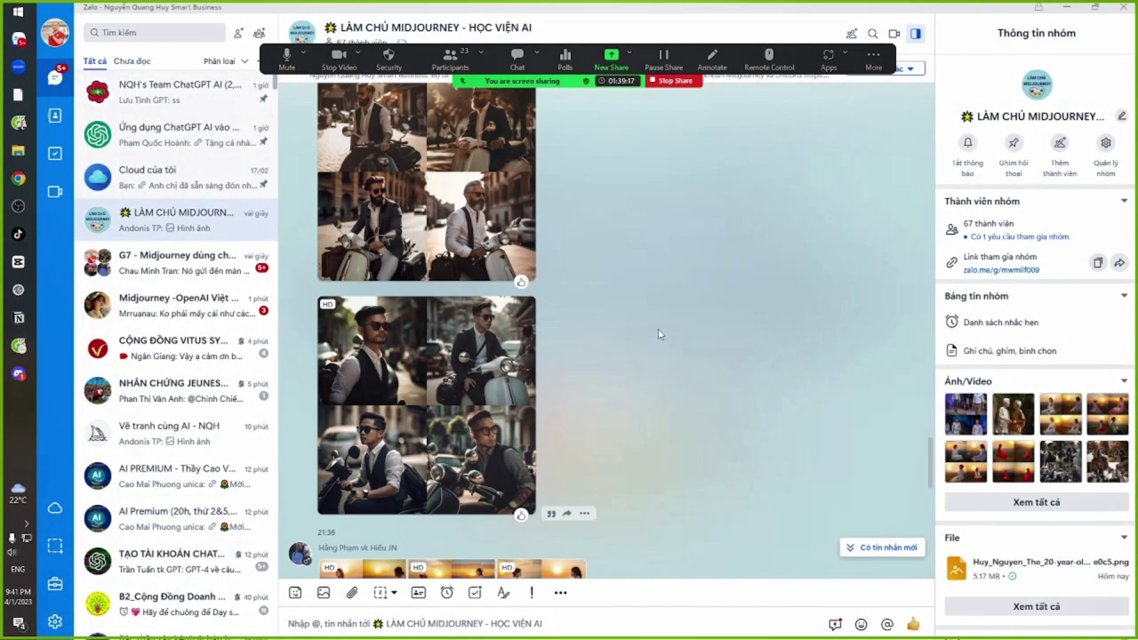
click(472, 409)
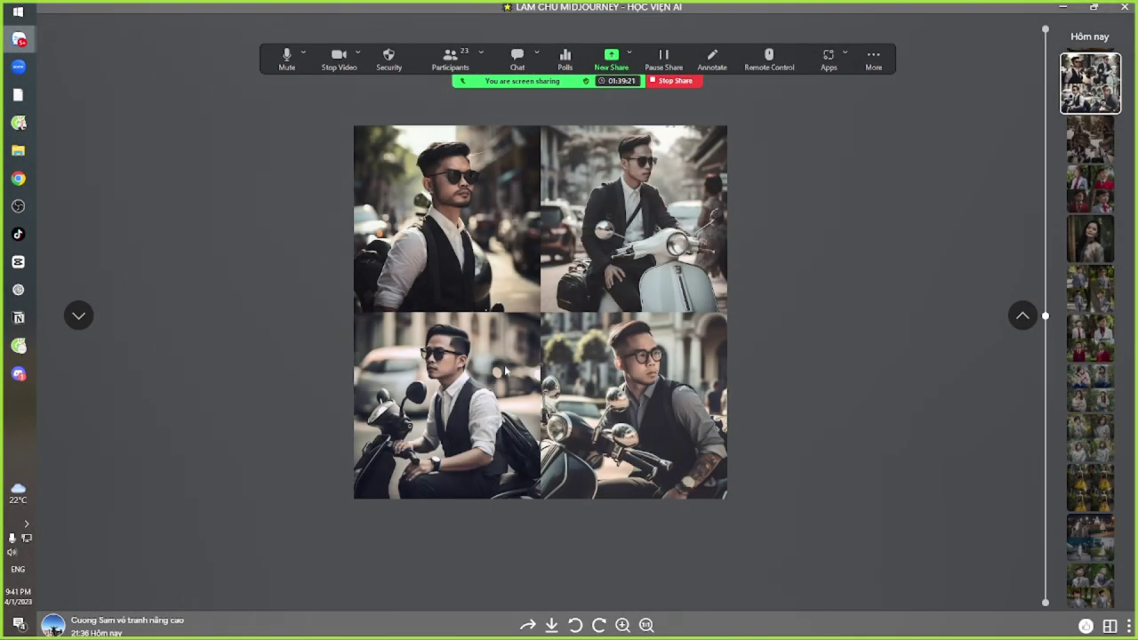
key(Right)
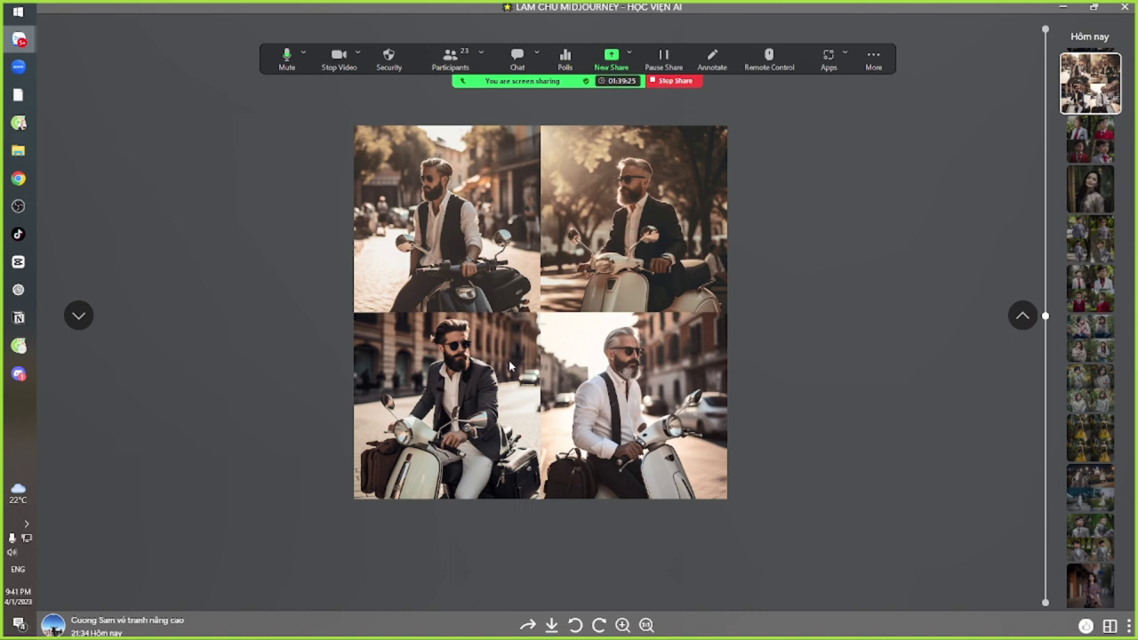
key(Right)
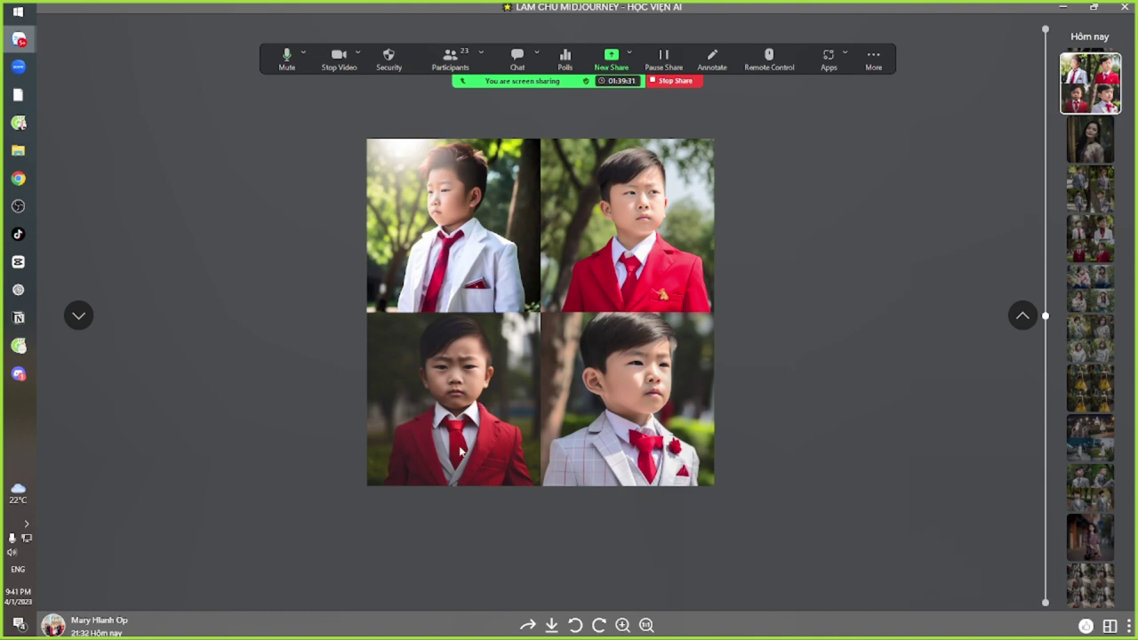
key(Right)
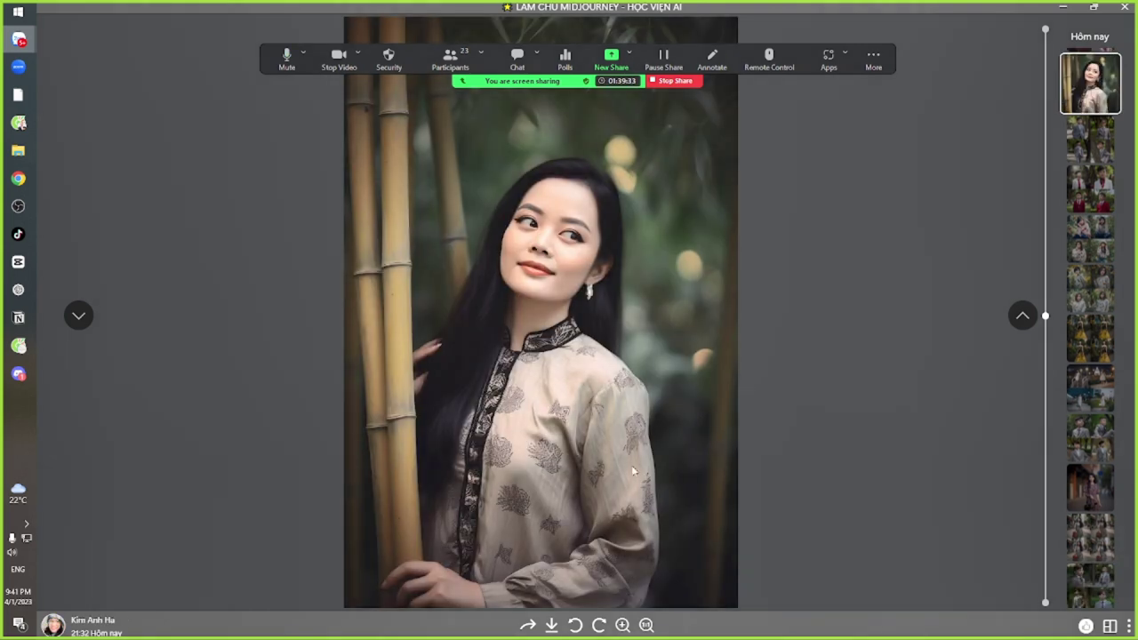
key(Right)
key(Right)
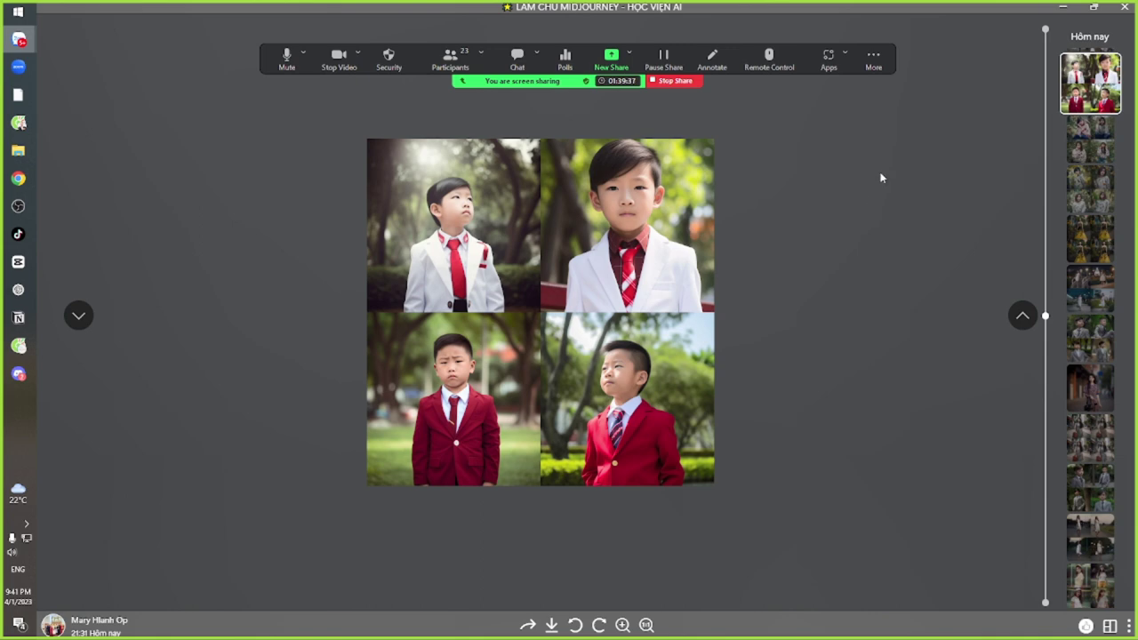
key(Right)
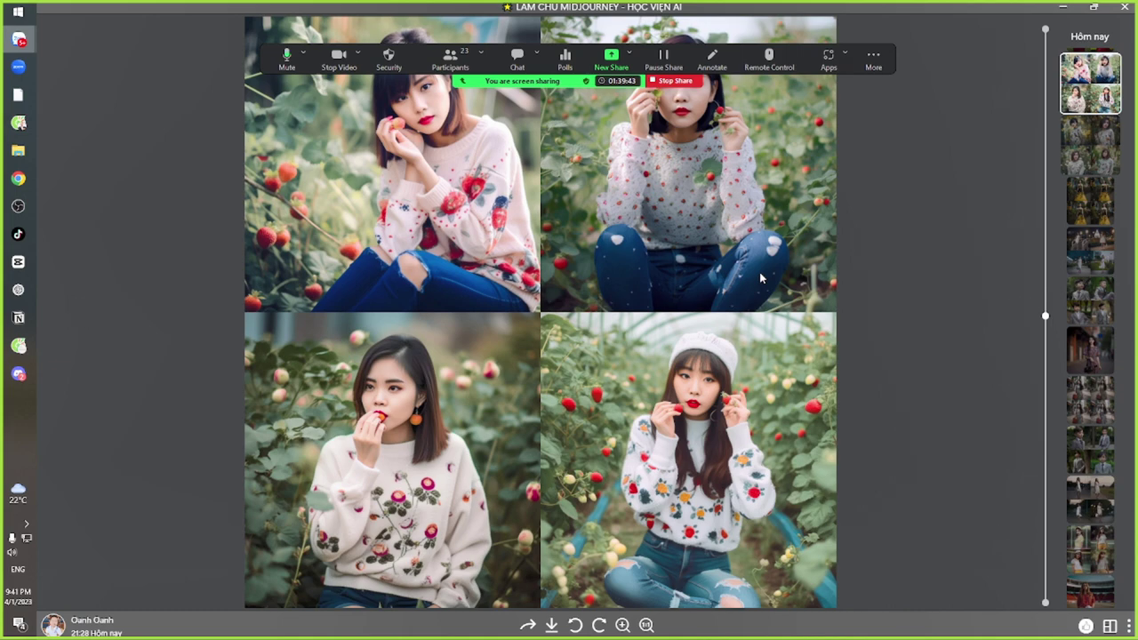
key(Right)
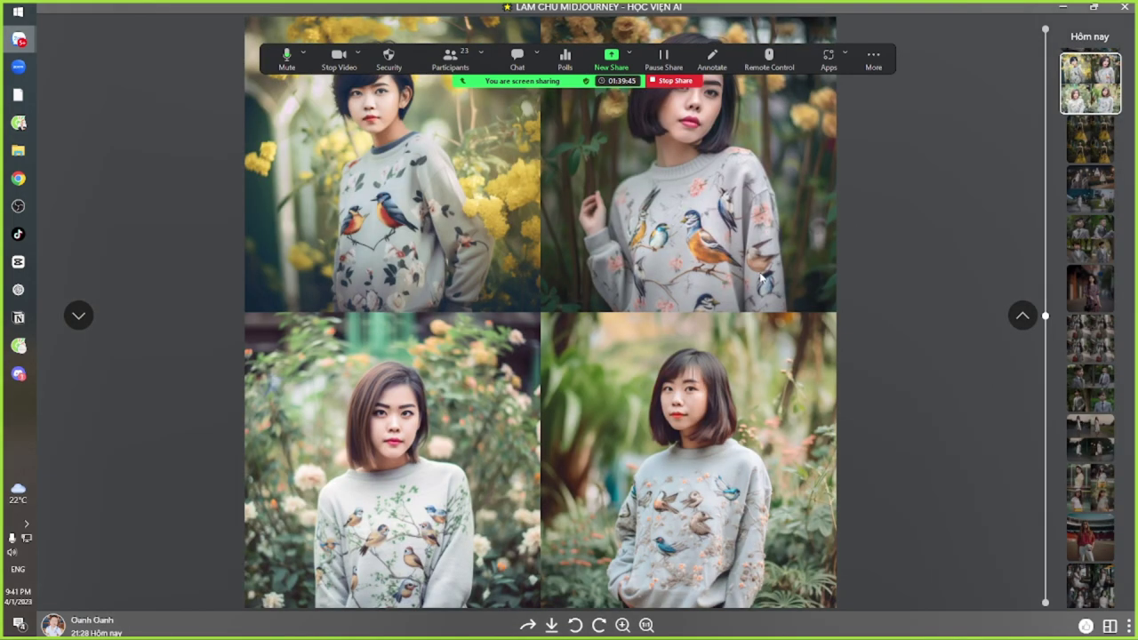
click(1122, 7)
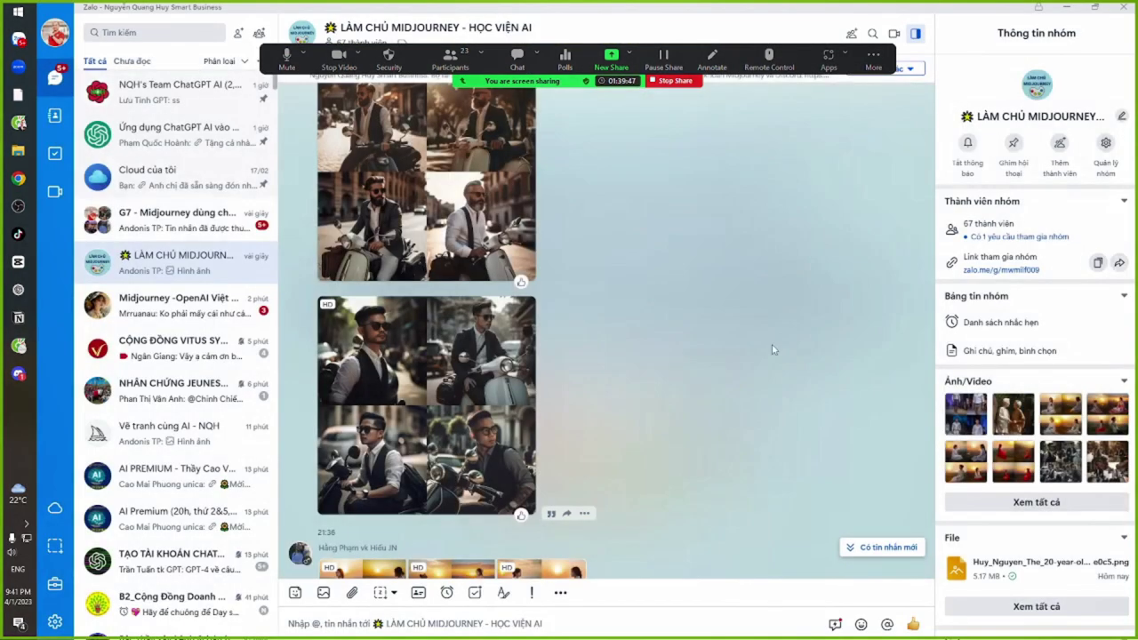
scroll(717, 421, down, 10)
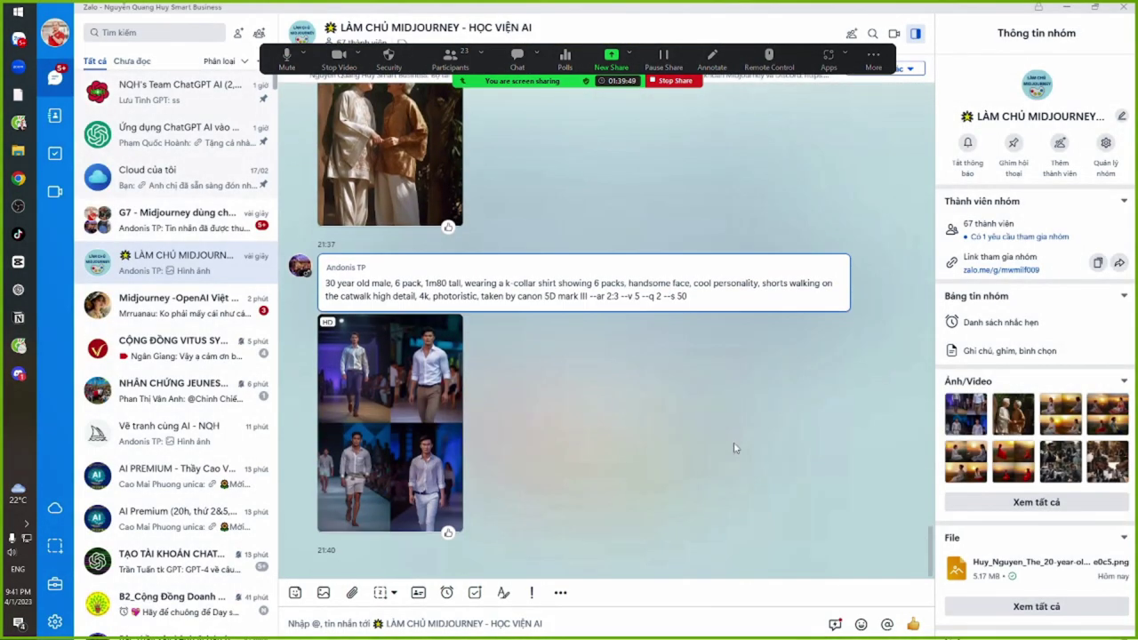
click(392, 405)
scroll(526, 269, up, 2)
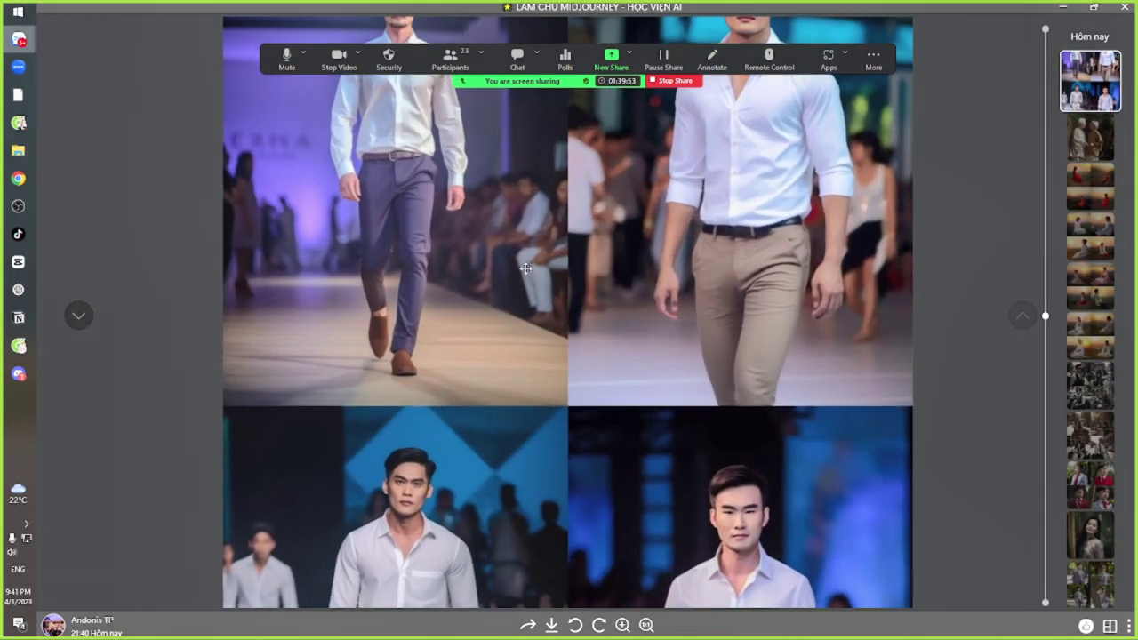
scroll(526, 268, down, 2)
scroll(498, 455, up, 2)
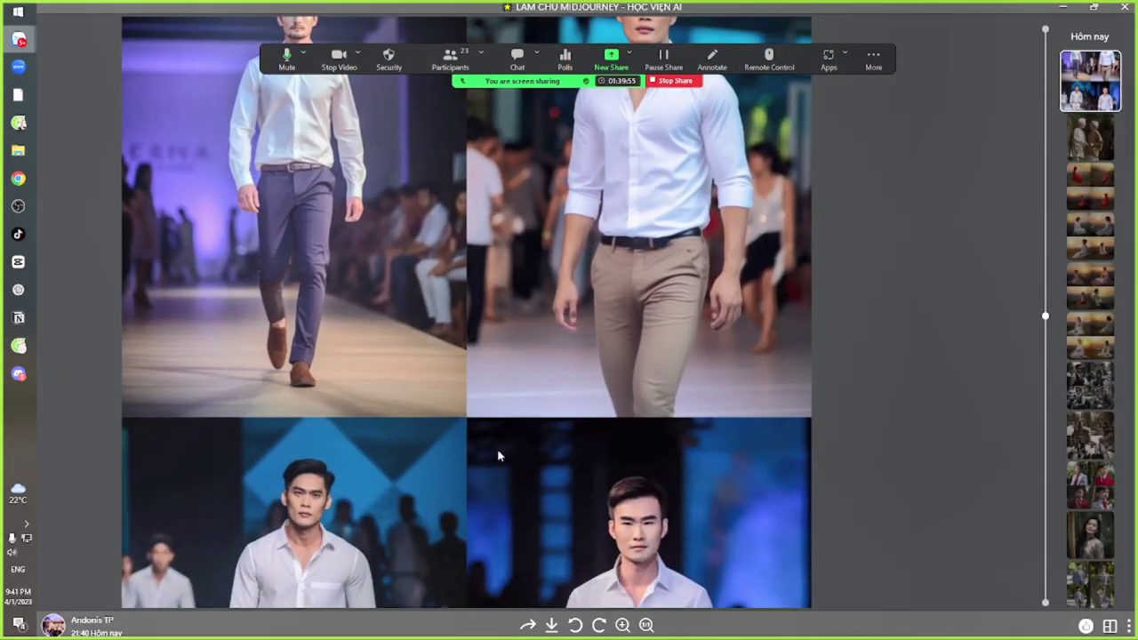
drag(498, 455, 531, 233)
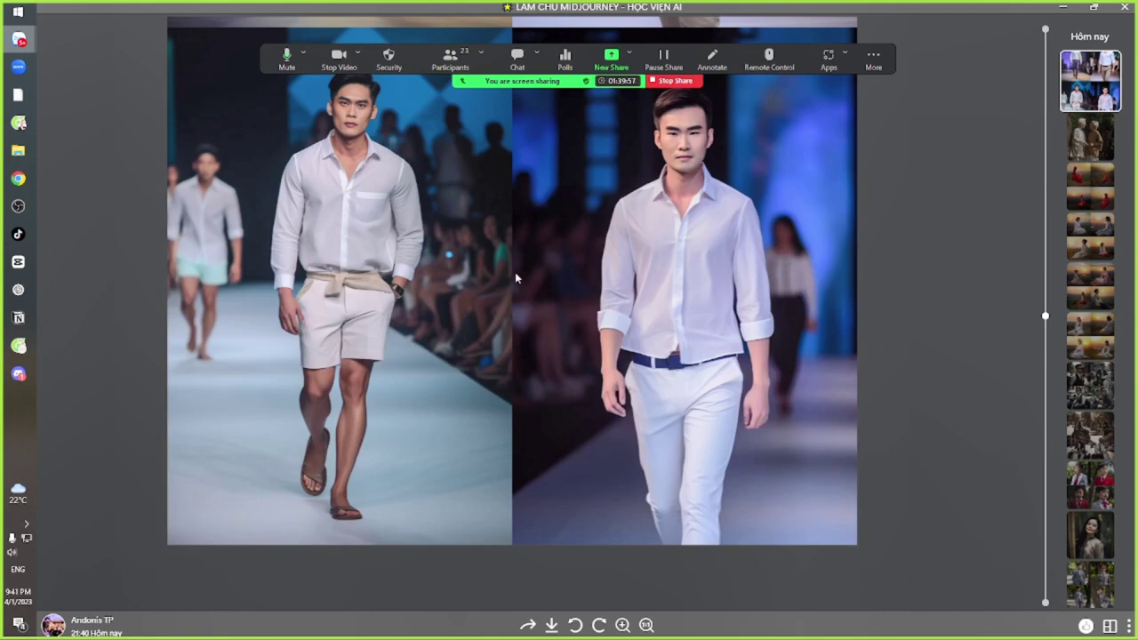
drag(515, 278, 521, 515)
key(Escape)
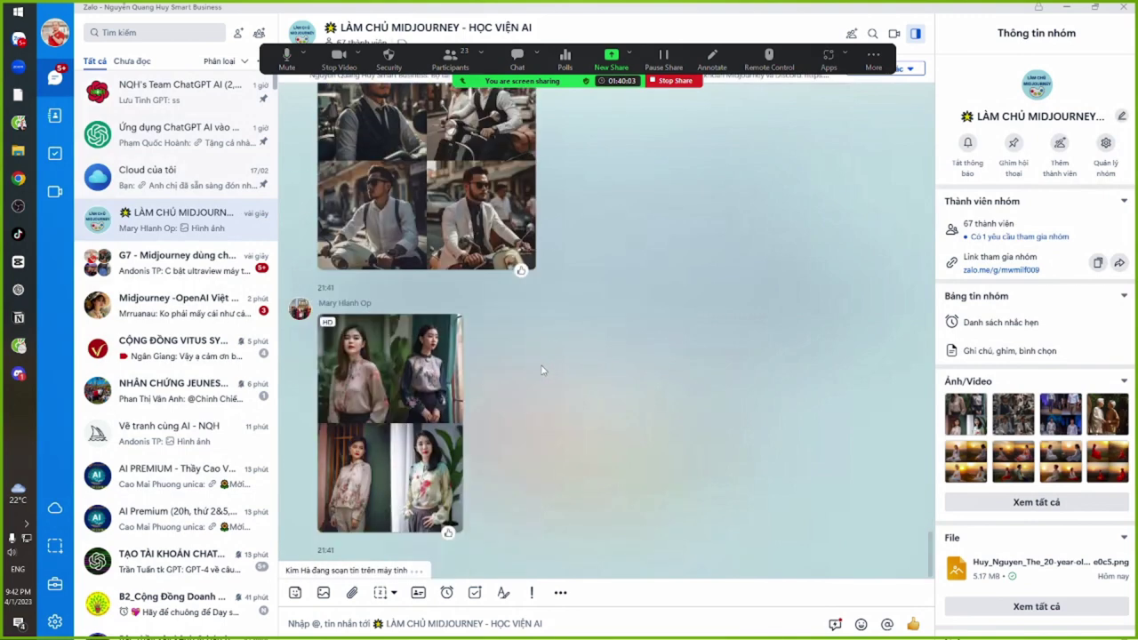
scroll(542, 374, up, 2)
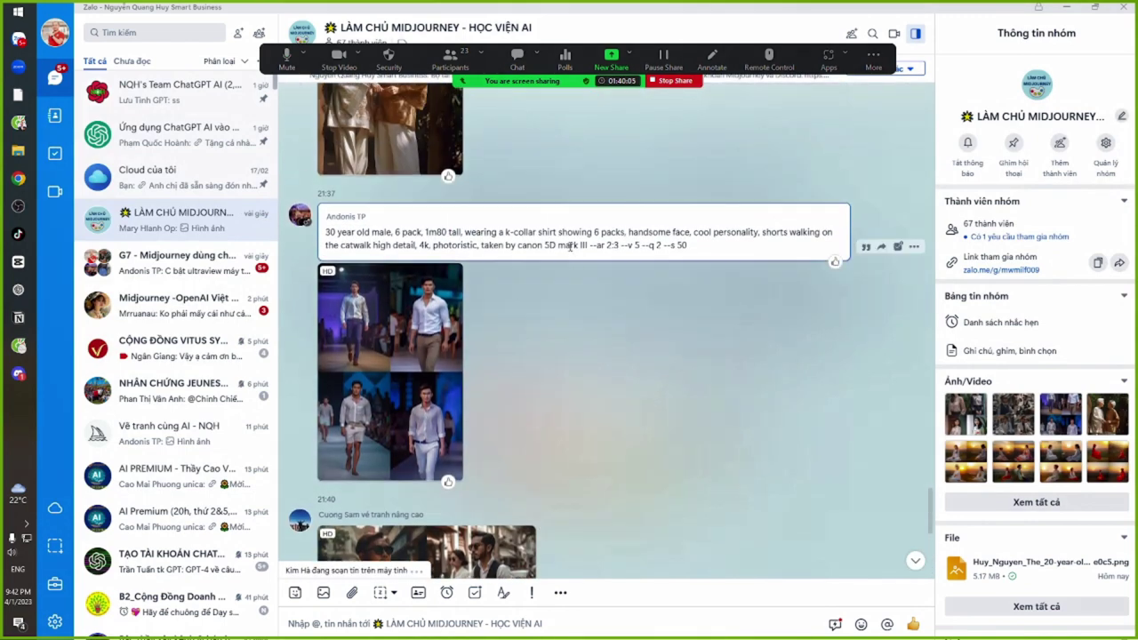
drag(396, 234, 565, 245)
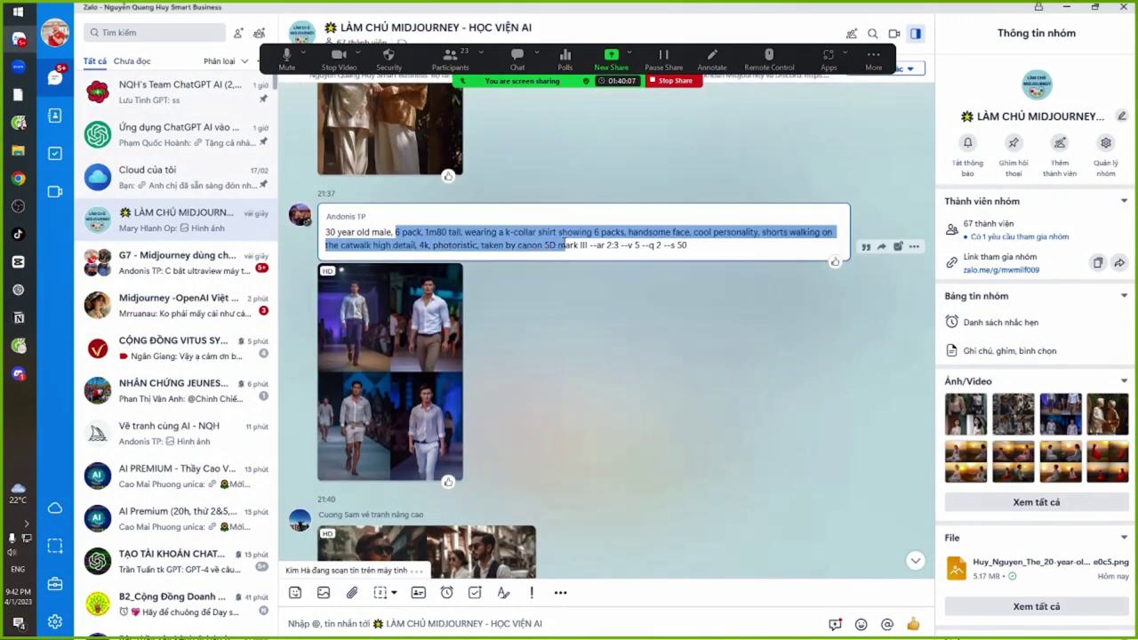
click(565, 245)
drag(392, 233, 543, 245)
click(544, 246)
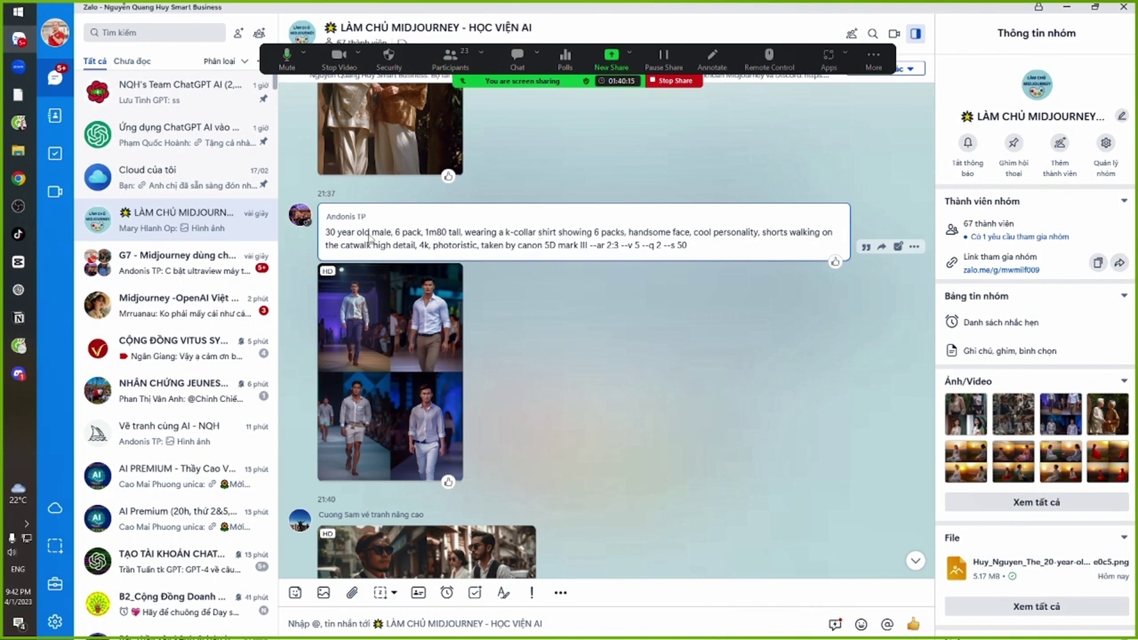
drag(364, 235, 511, 236)
click(543, 237)
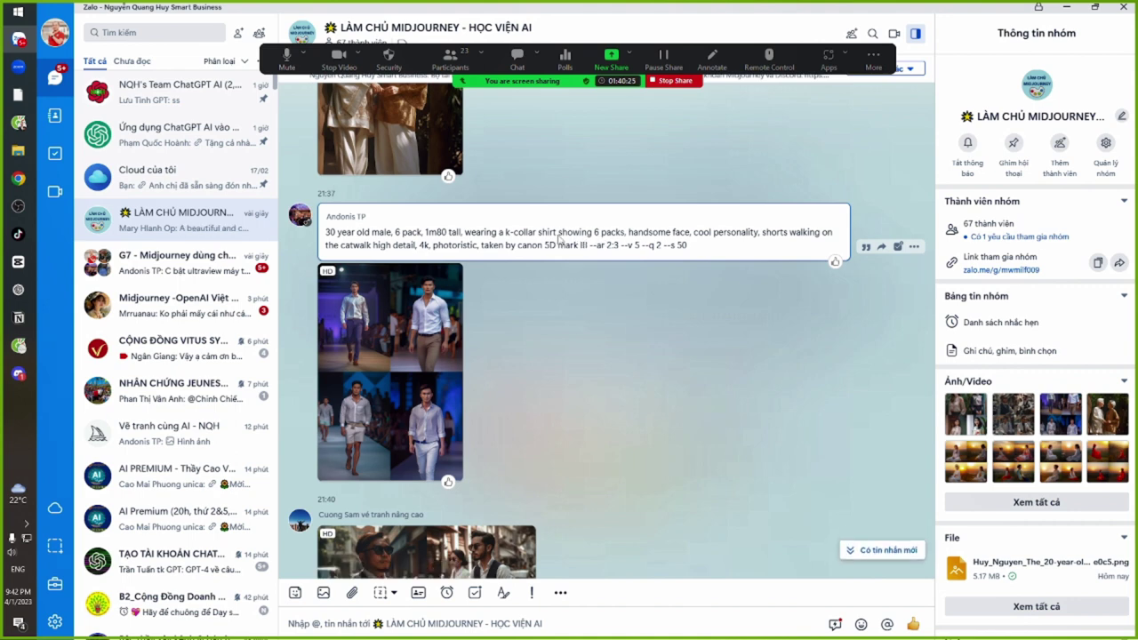
drag(513, 236, 730, 240)
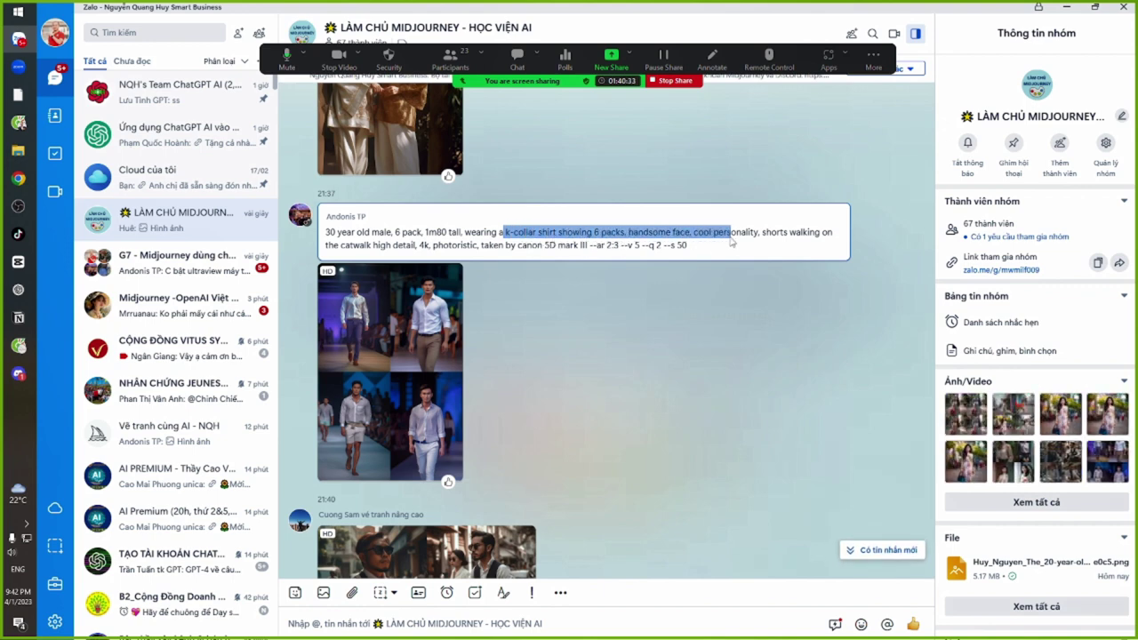
click(753, 235)
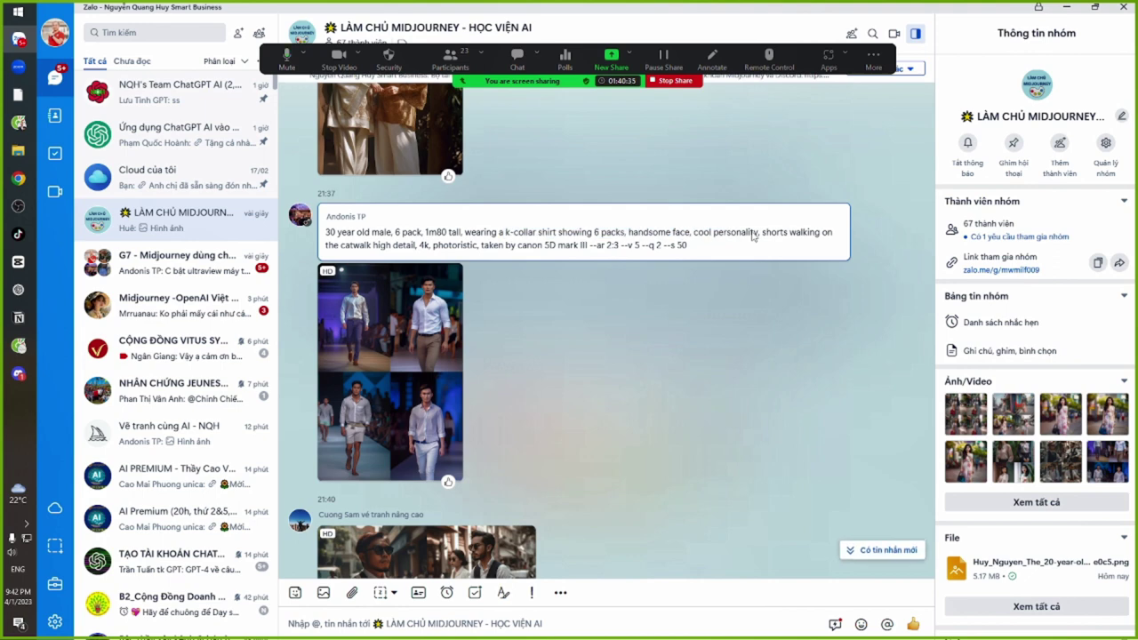
drag(511, 242, 480, 239)
click(499, 248)
click(498, 245)
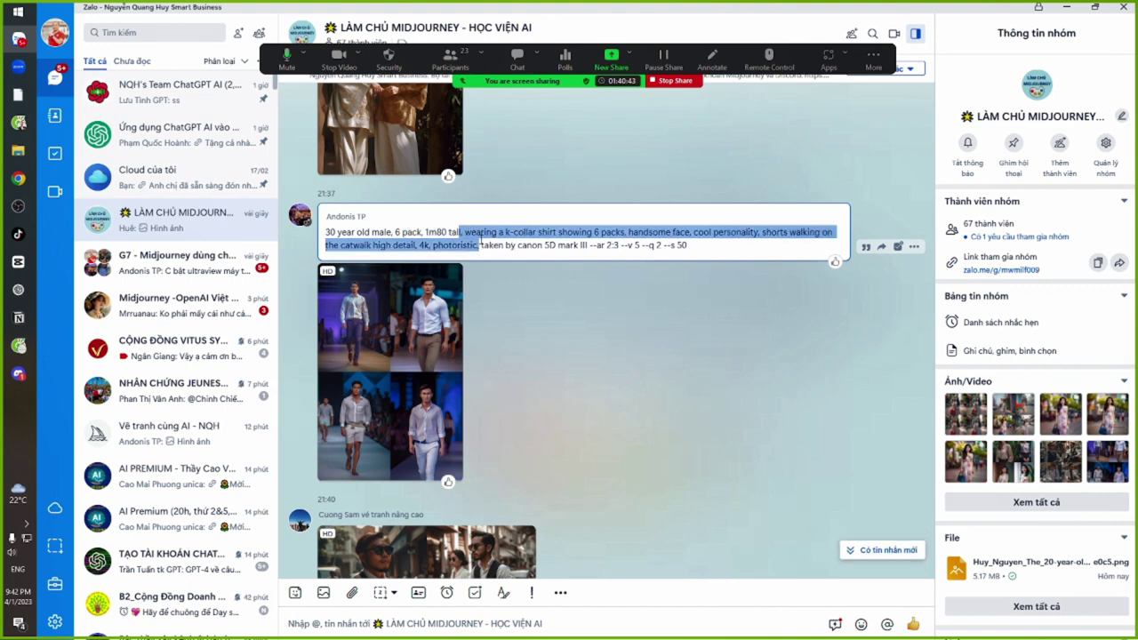
click(496, 239)
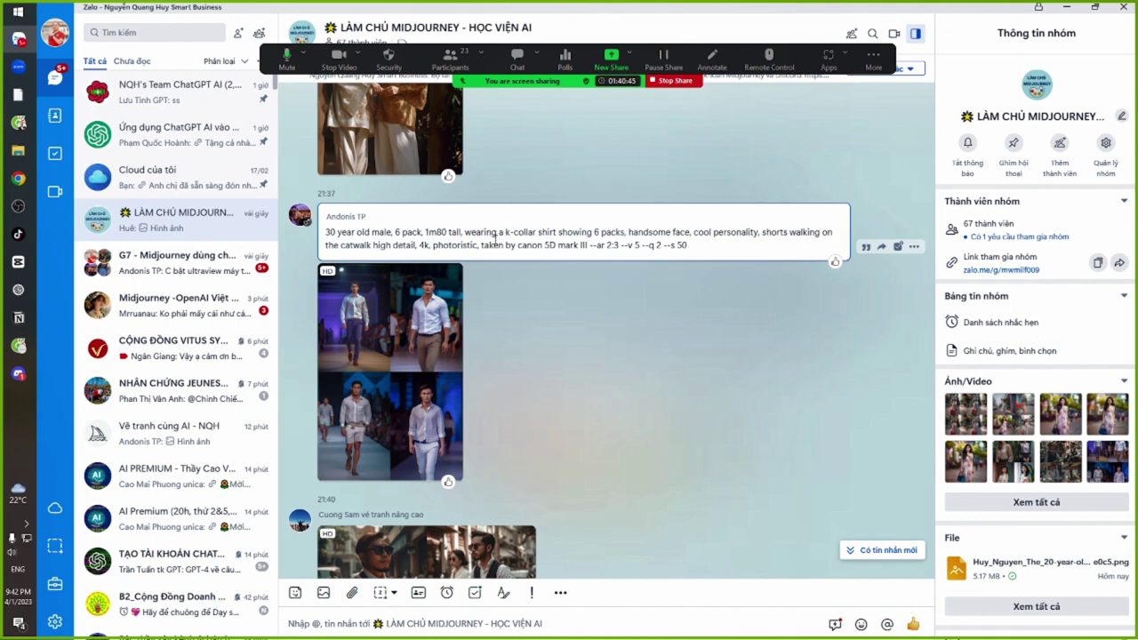
drag(462, 233, 498, 243)
scroll(609, 394, down, 3)
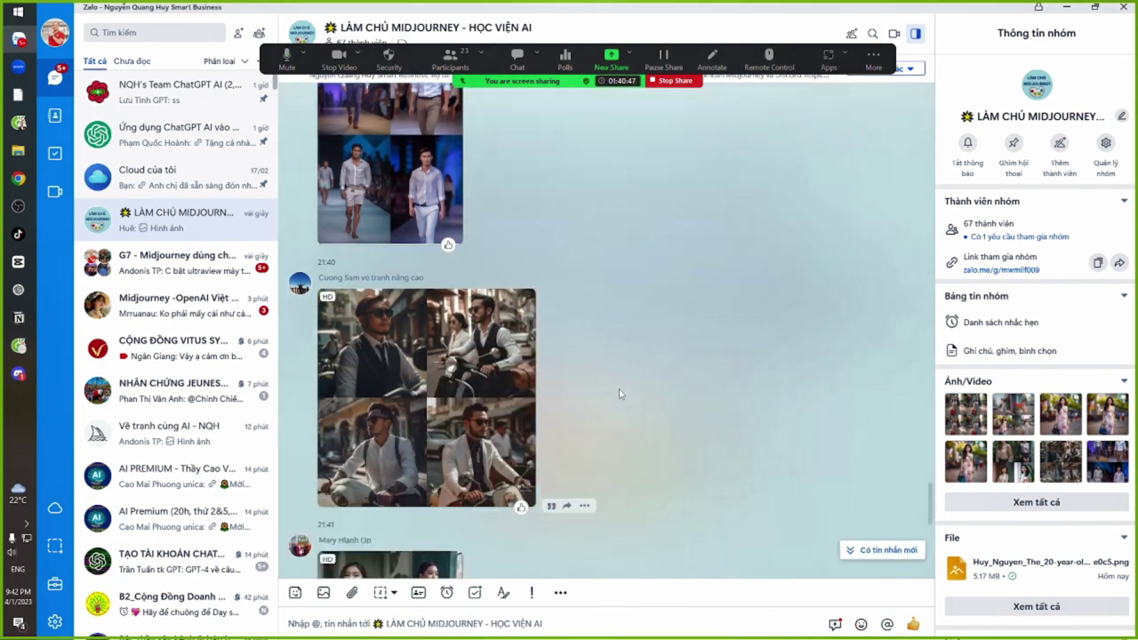
View the grey-dress grid full-screen, close it, and bring up the window switcher
scroll(613, 398, down, 5)
scroll(621, 403, down, 1)
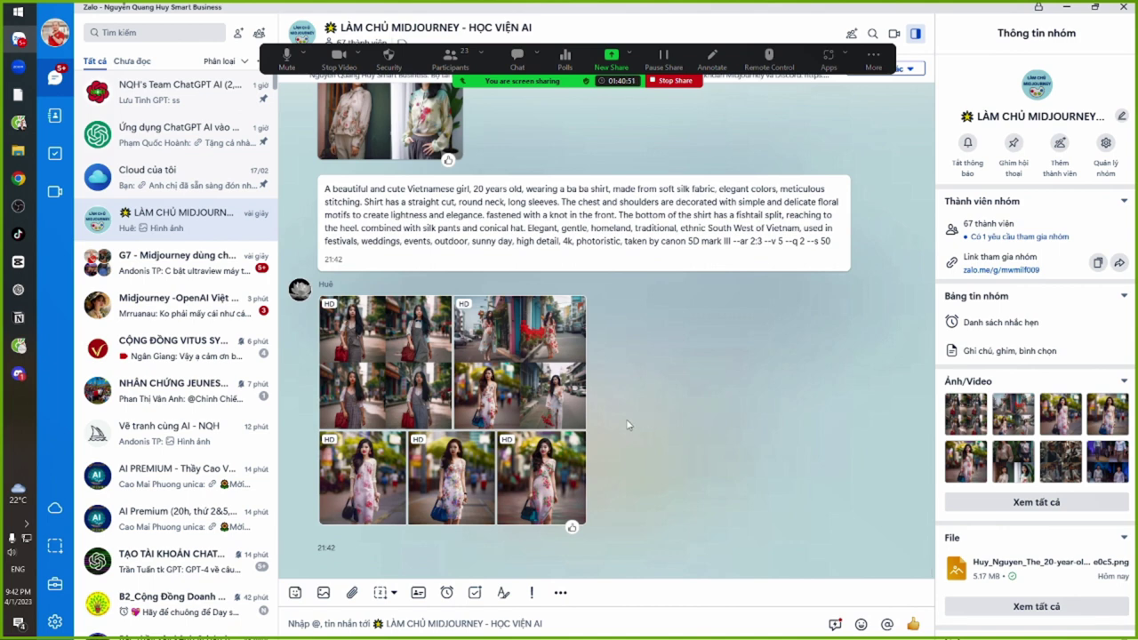
scroll(445, 351, up, 3)
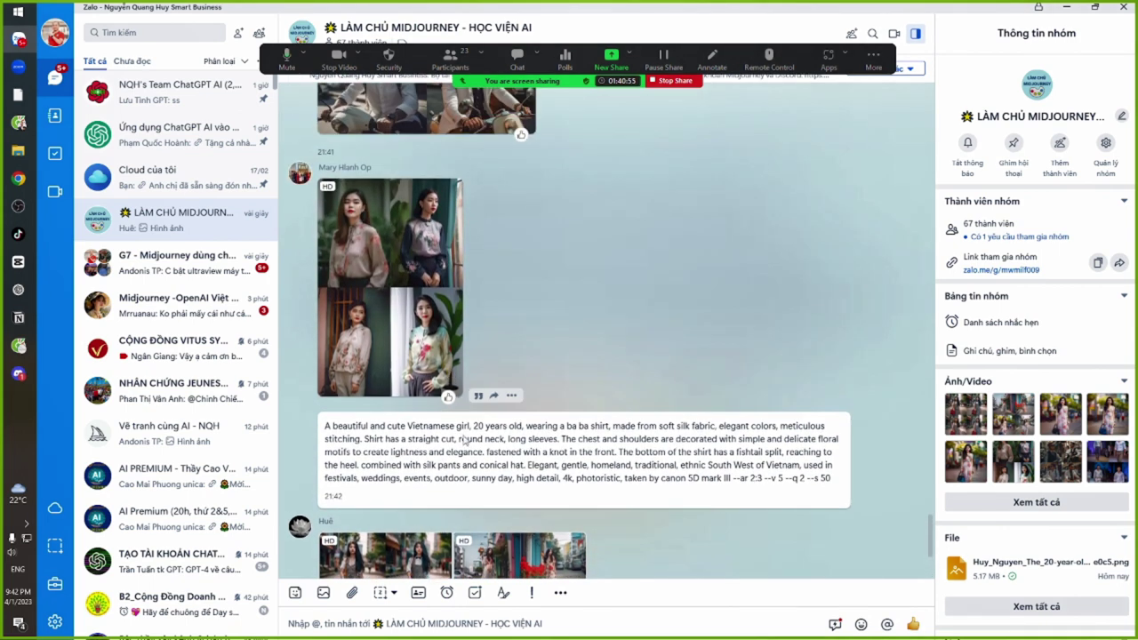
scroll(461, 503, down, 3)
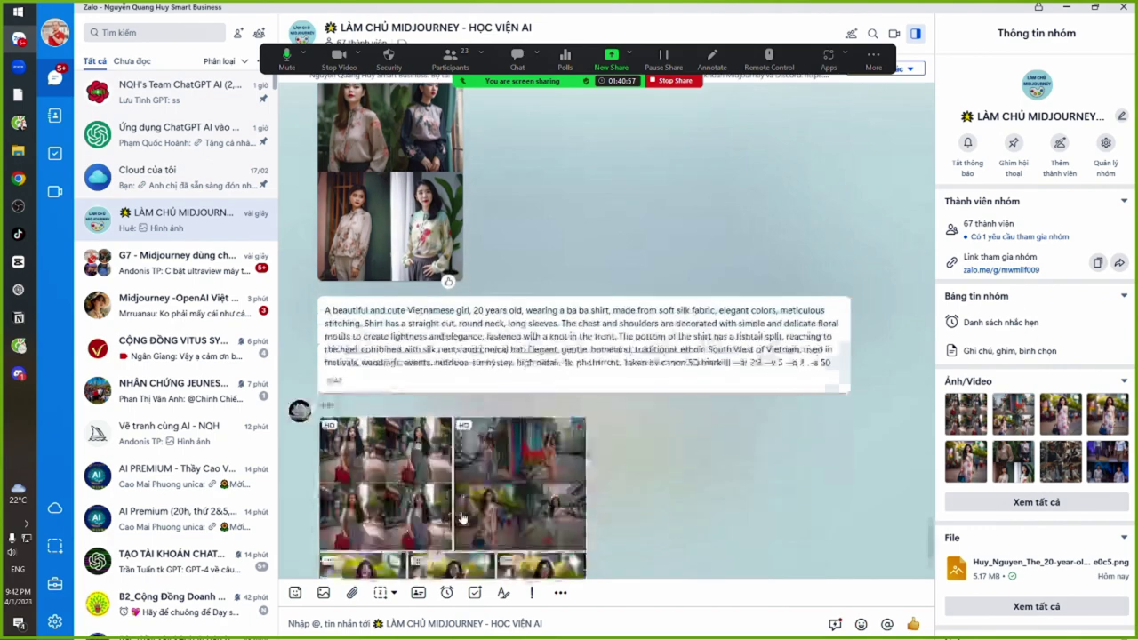
click(398, 378)
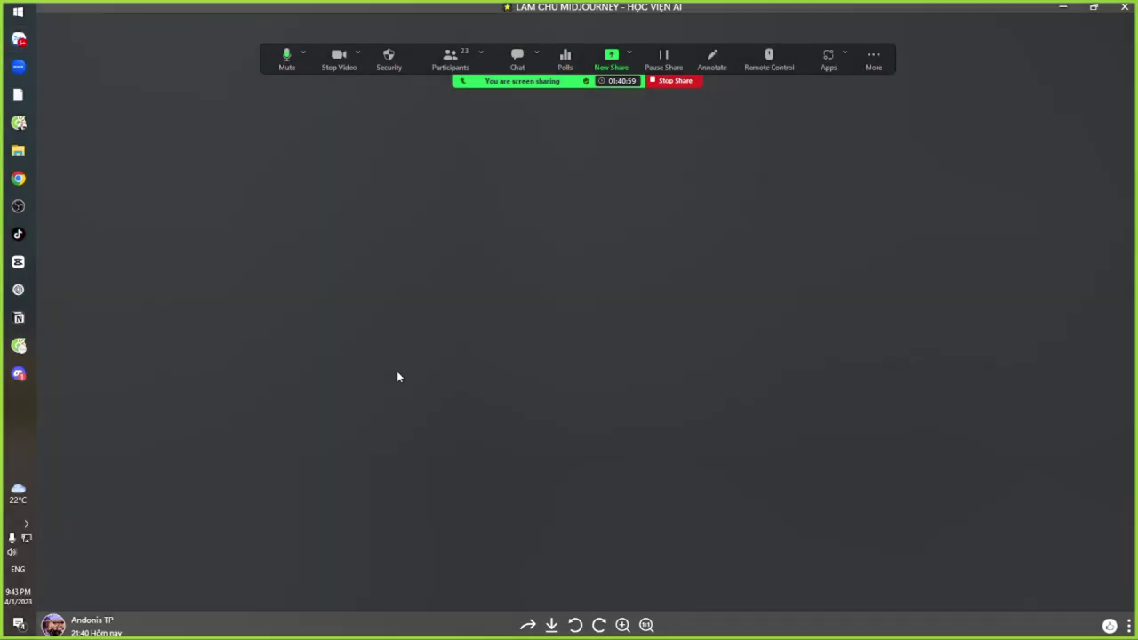
scroll(421, 406, down, 1)
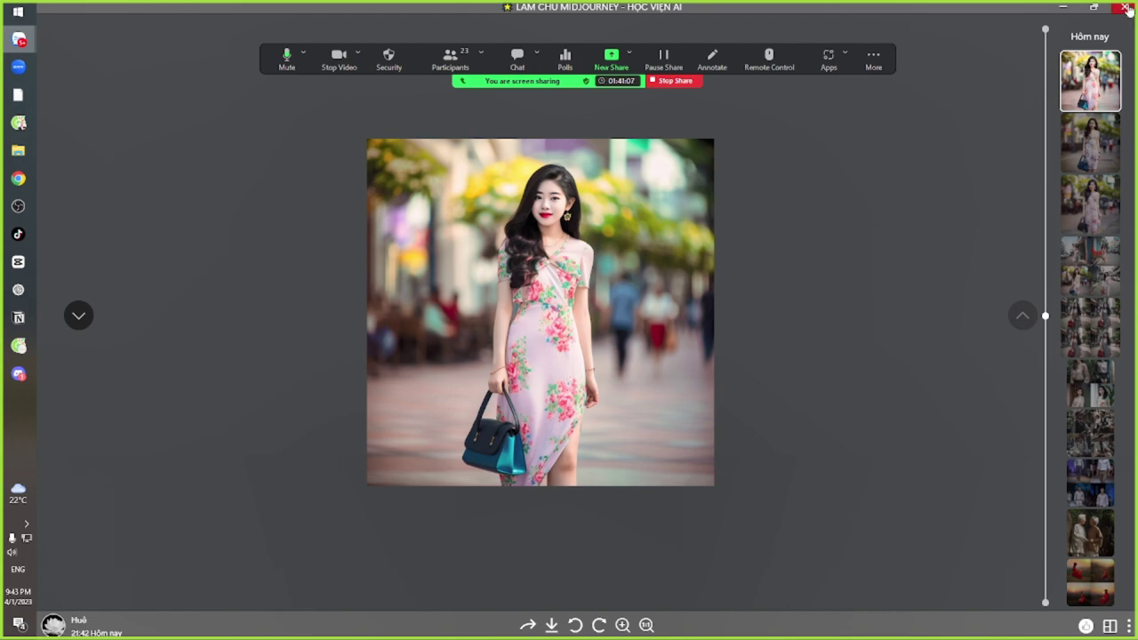
click(1123, 8)
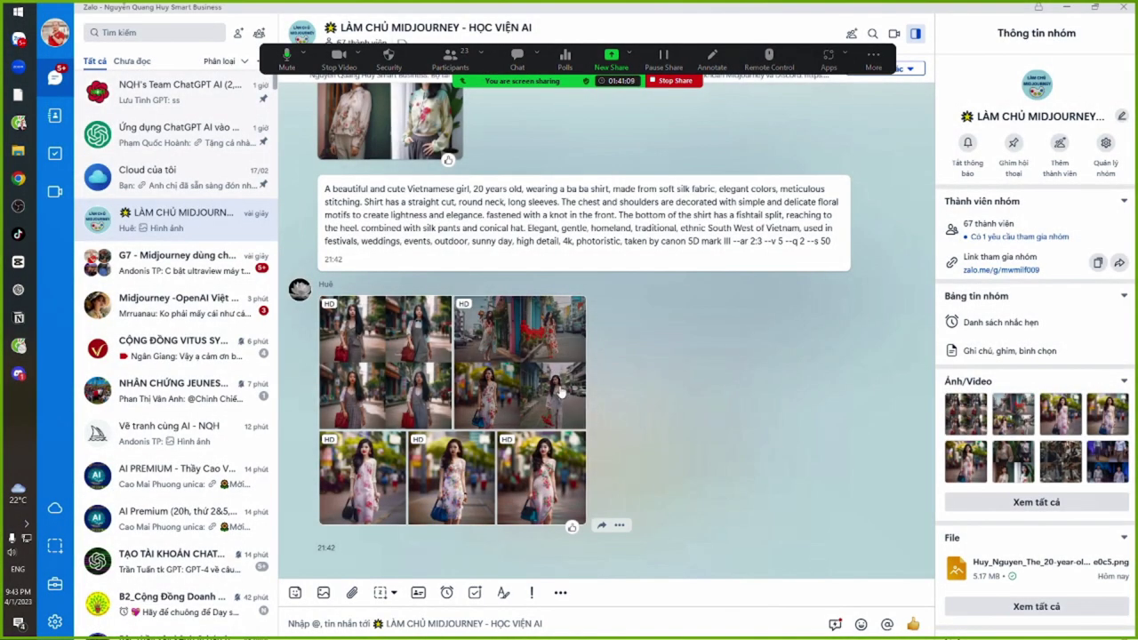
key(alt+Tab)
key(alt+Tab)
key(alt+Tab)
key(alt+Tab)
key(alt+Tab)
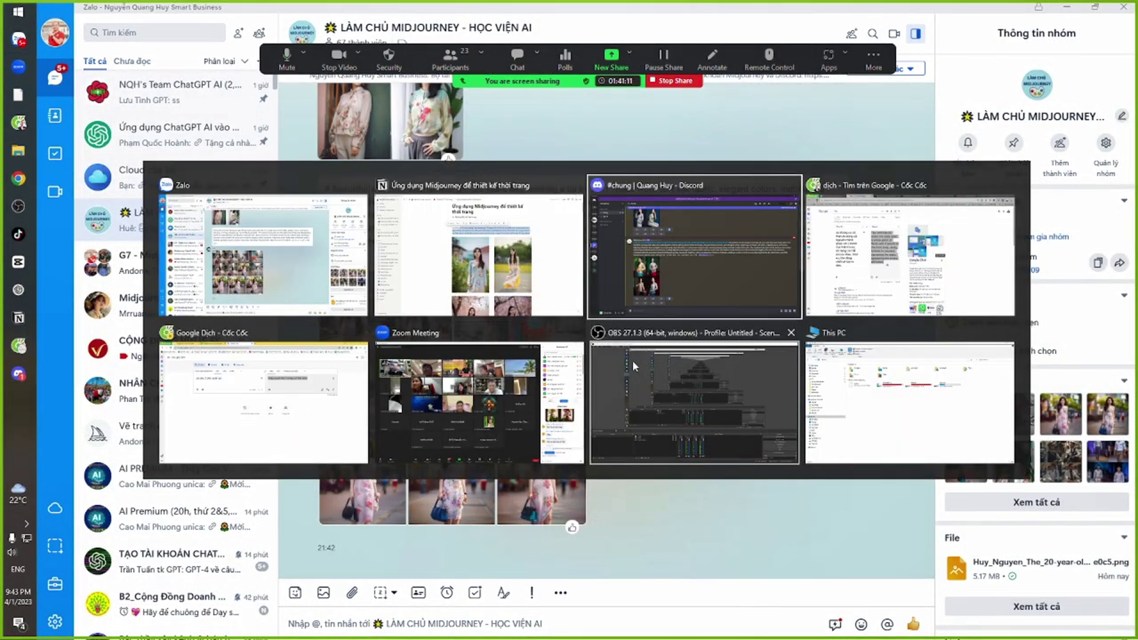
Scroll the Zoom meeting chat and view the shared four-image grid full size
scroll(984, 462, up, 5)
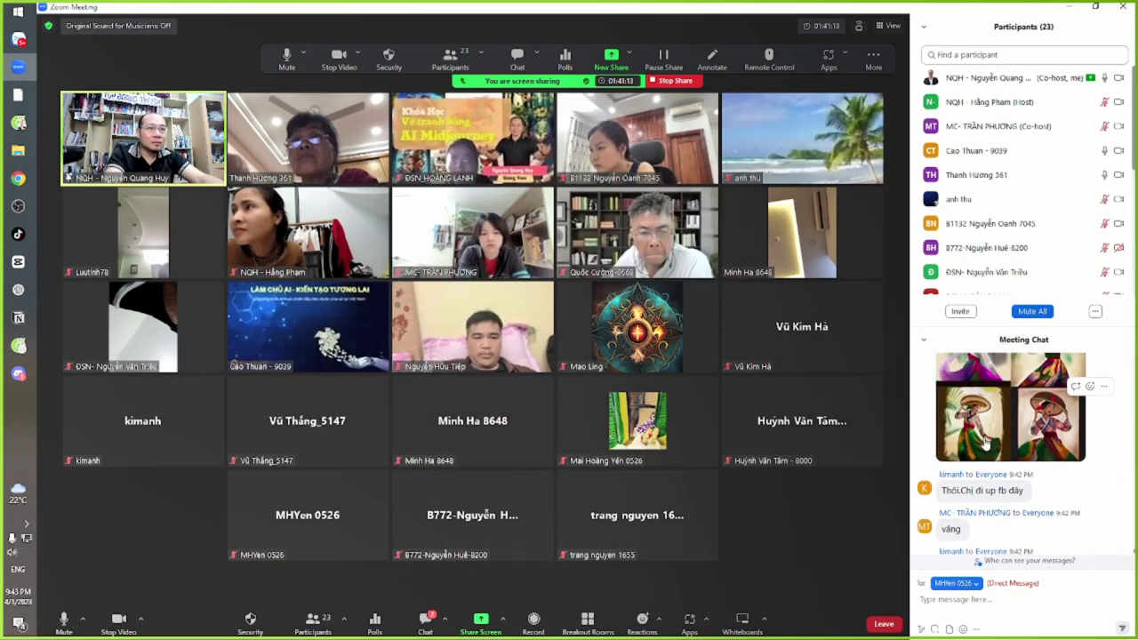
scroll(983, 464, up, 8)
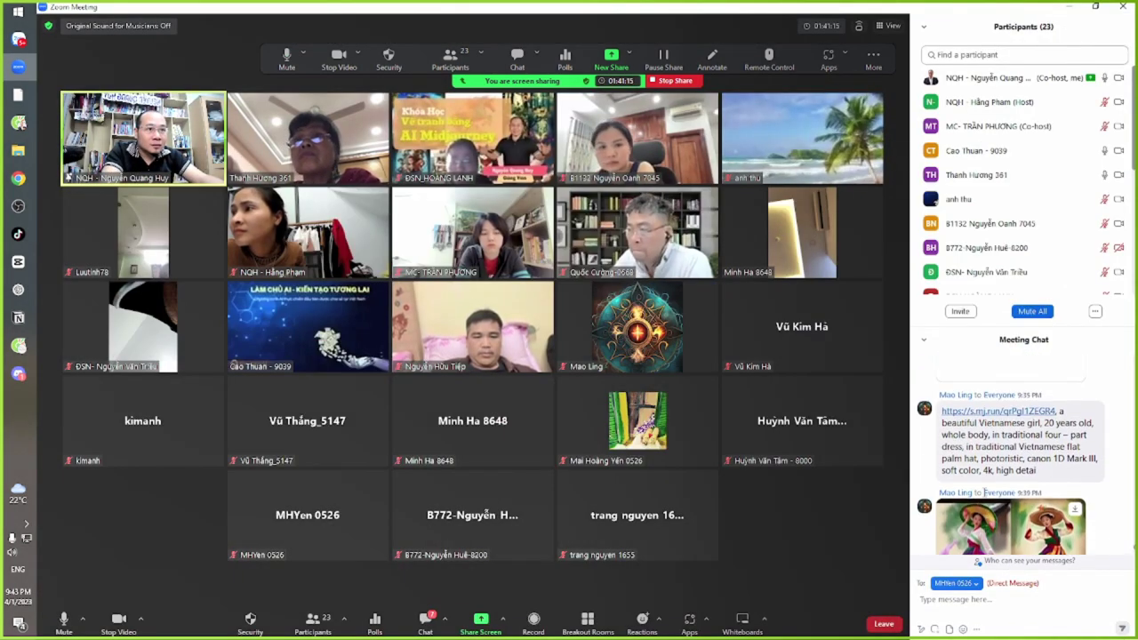
scroll(984, 498, up, 10)
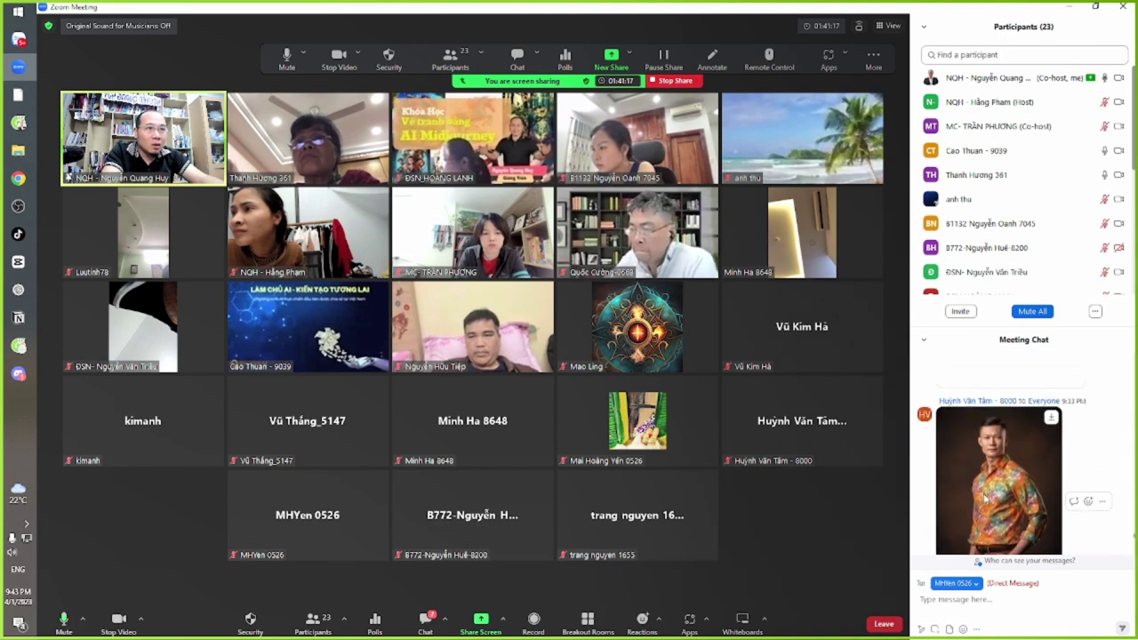
scroll(984, 498, up, 5)
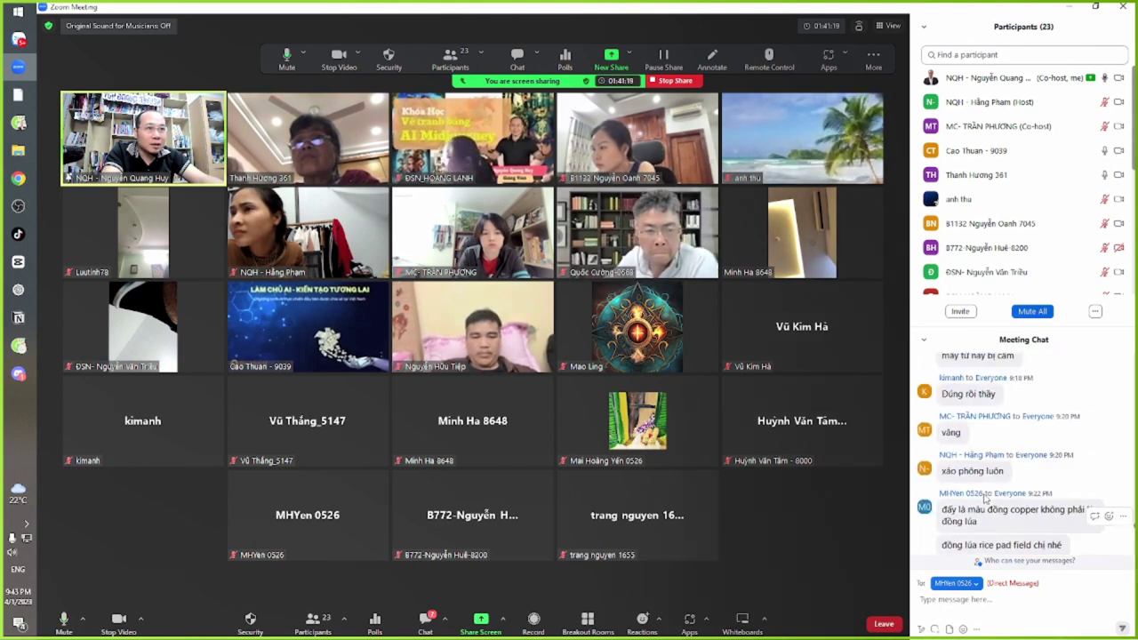
scroll(984, 495, down, 4)
scroll(984, 495, down, 4)
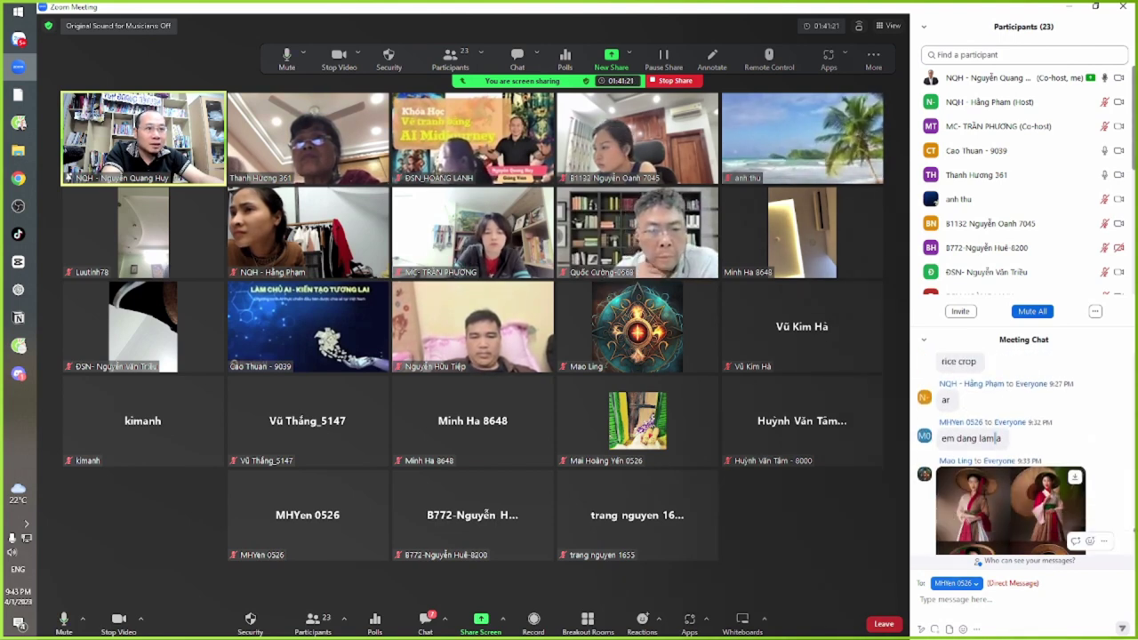
click(988, 439)
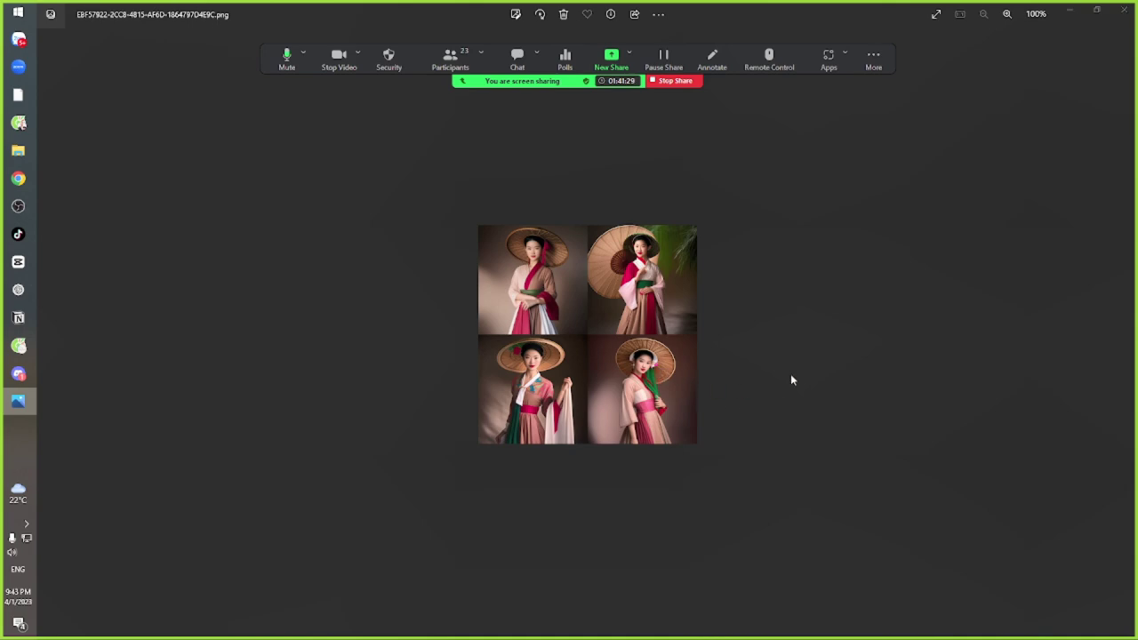
click(1124, 9)
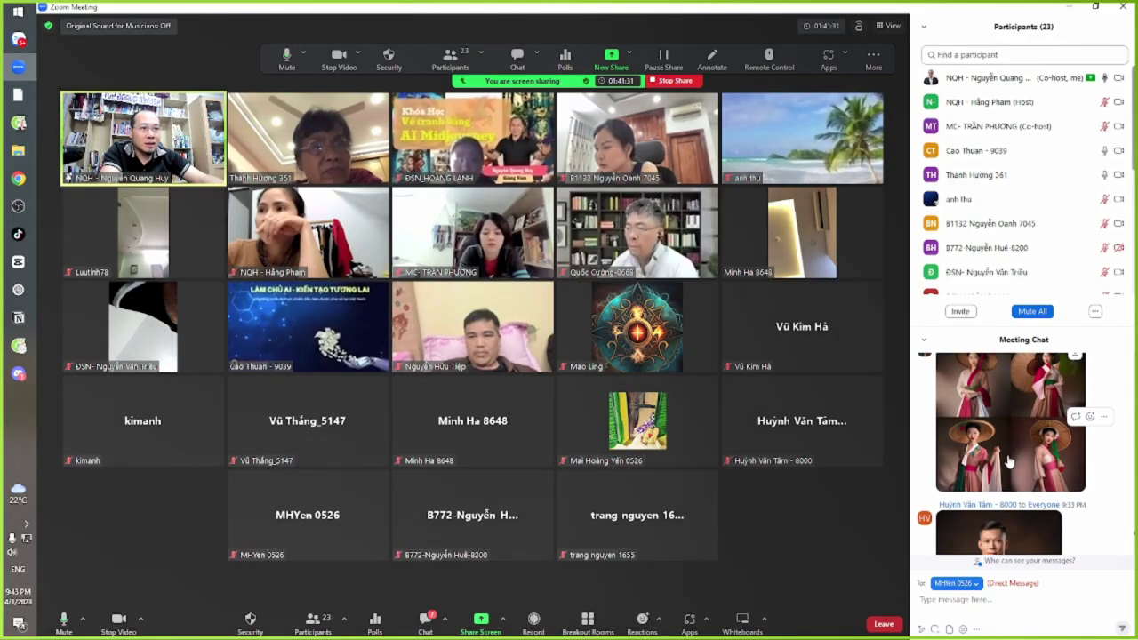
Open and close two more classmates' posted images, including the four-women picture
scroll(1009, 461, down, 4)
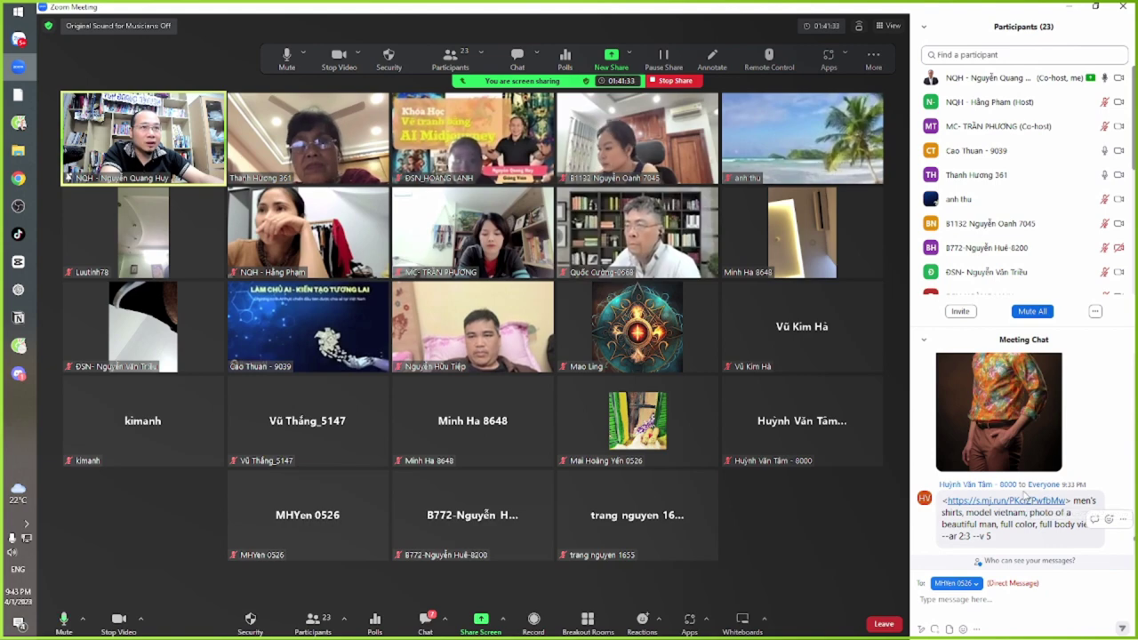
scroll(1023, 495, down, 2)
scroll(1021, 514, down, 2)
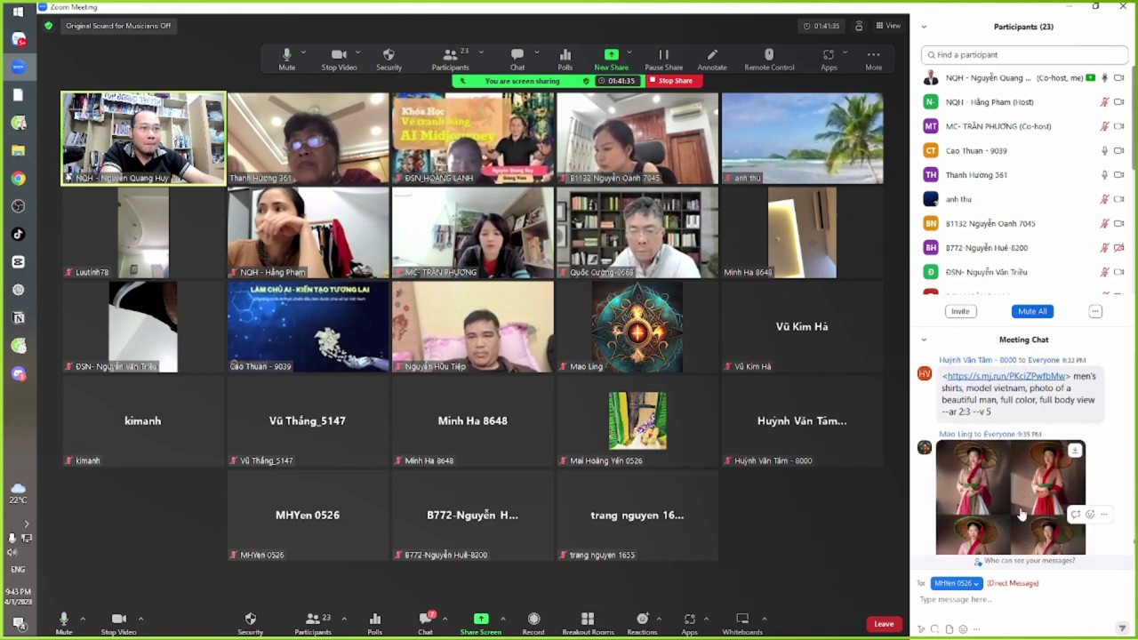
click(1021, 513)
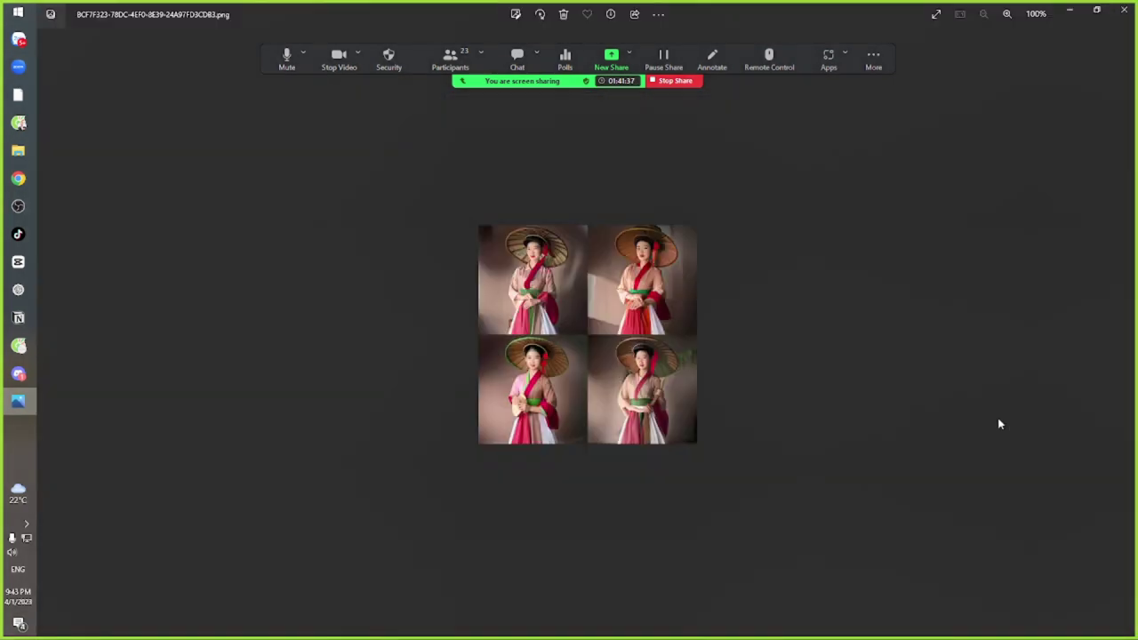
click(1124, 10)
scroll(1019, 466, down, 5)
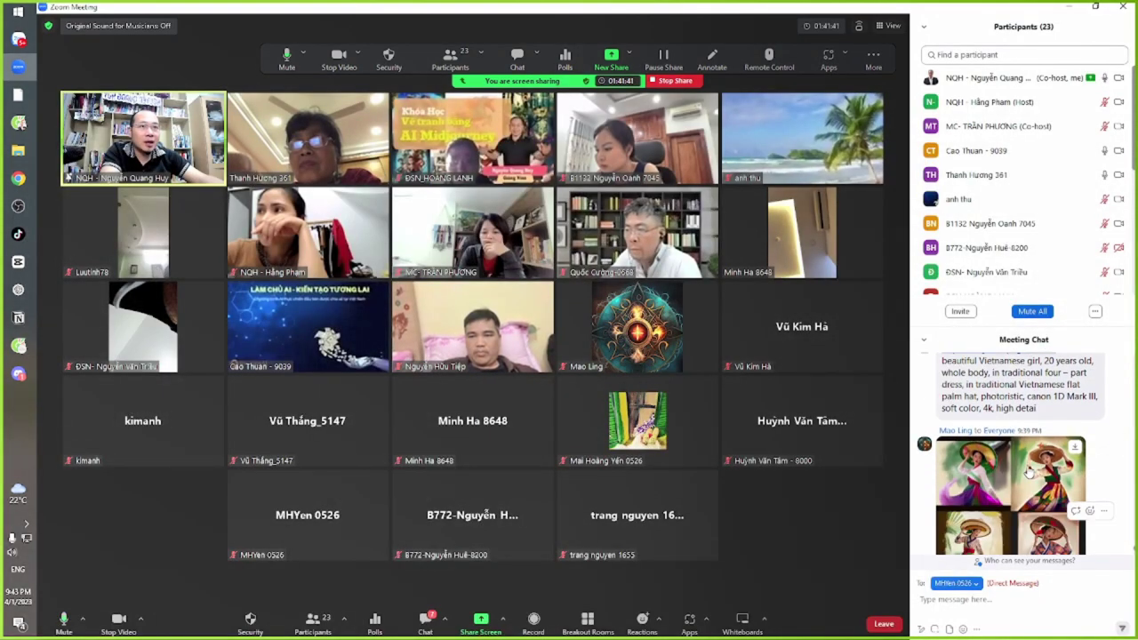
click(989, 423)
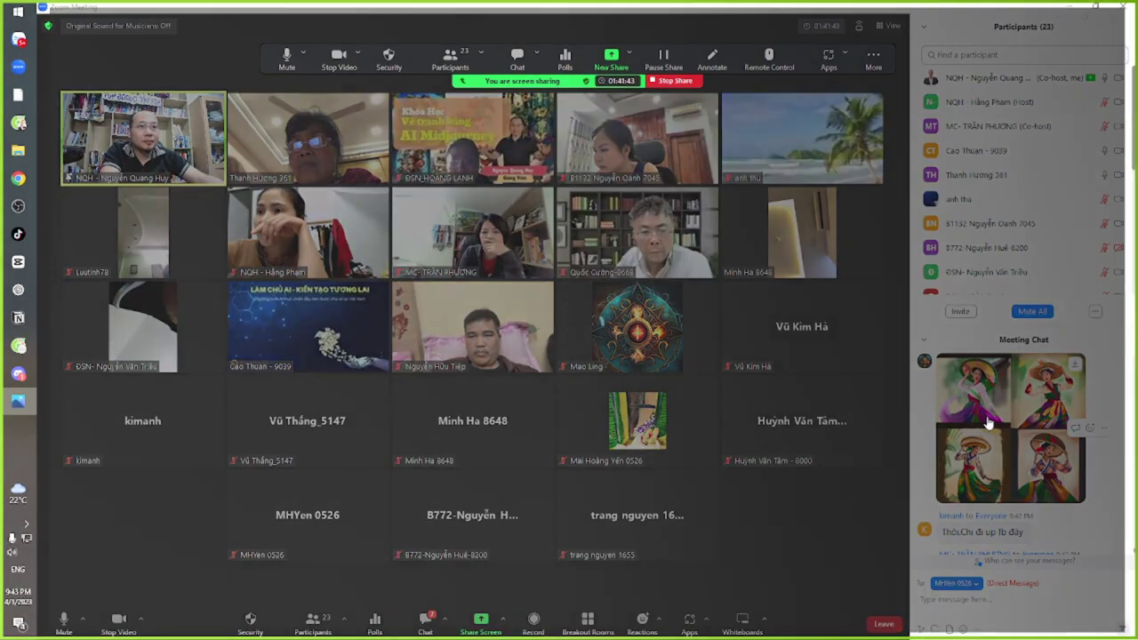
scroll(591, 291, up, 2)
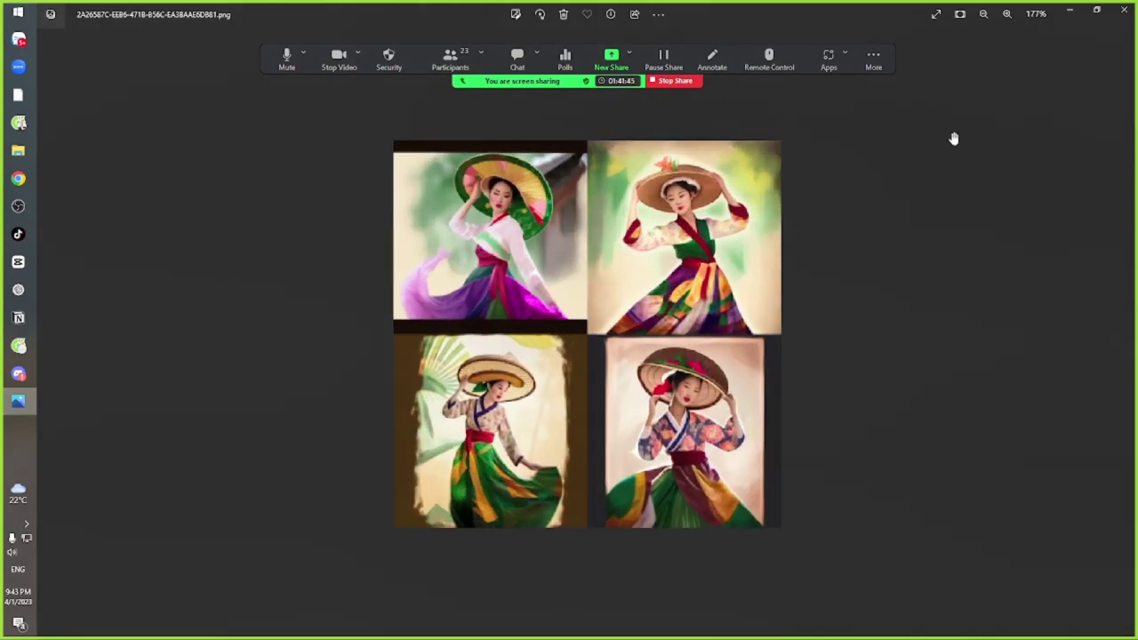
click(1124, 11)
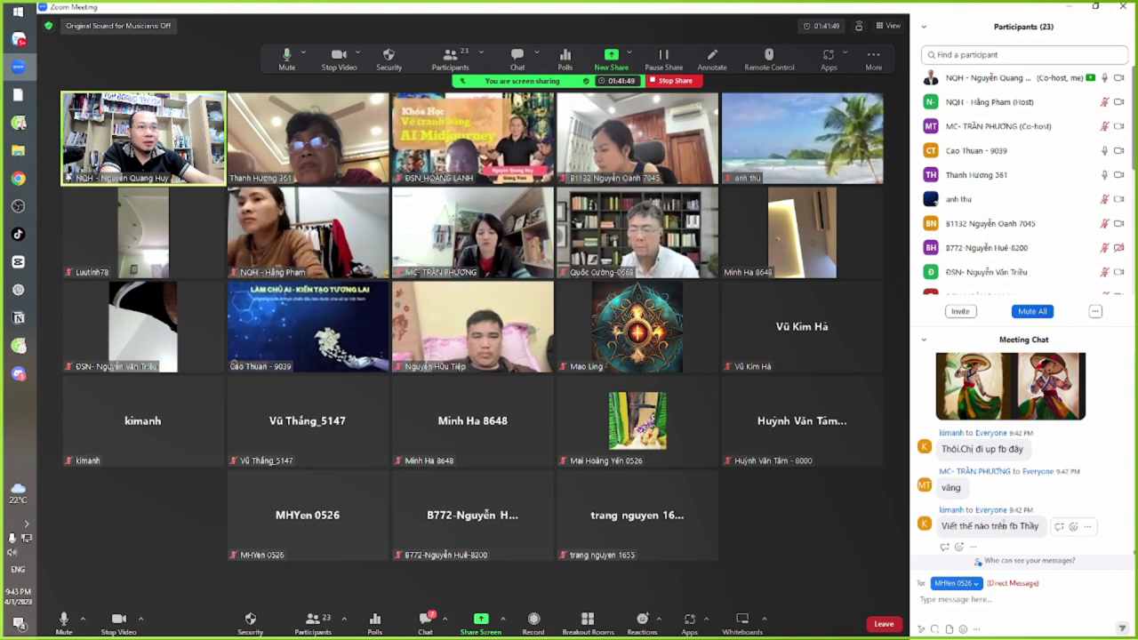
Highlight and read the chat question 'Viết thế nào trên fb'
drag(945, 526, 1022, 531)
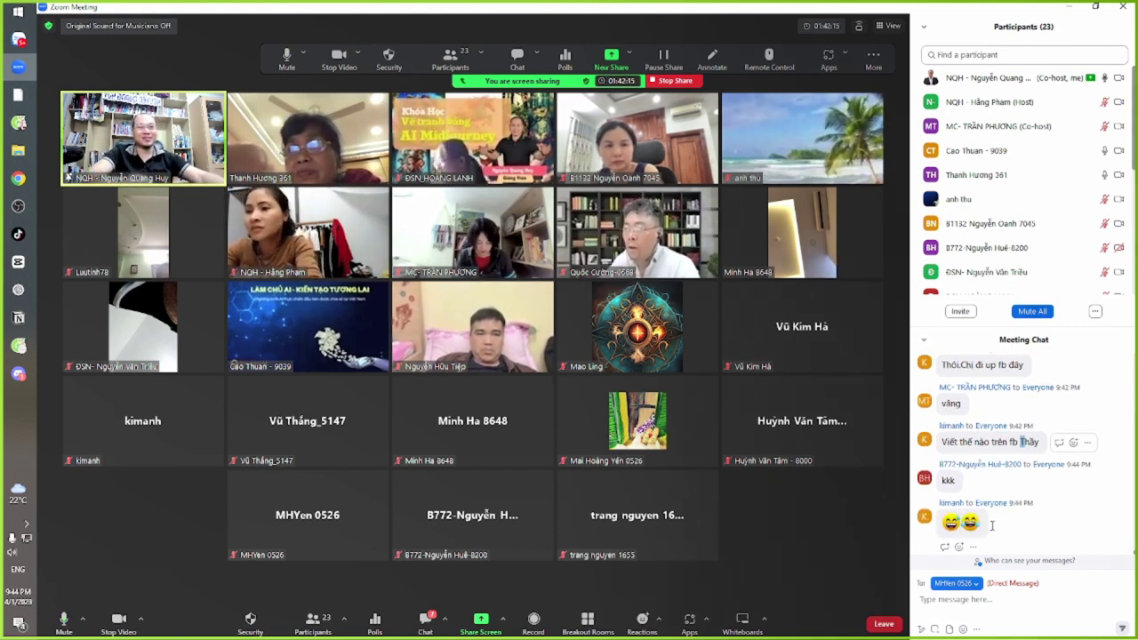
drag(958, 441, 1027, 449)
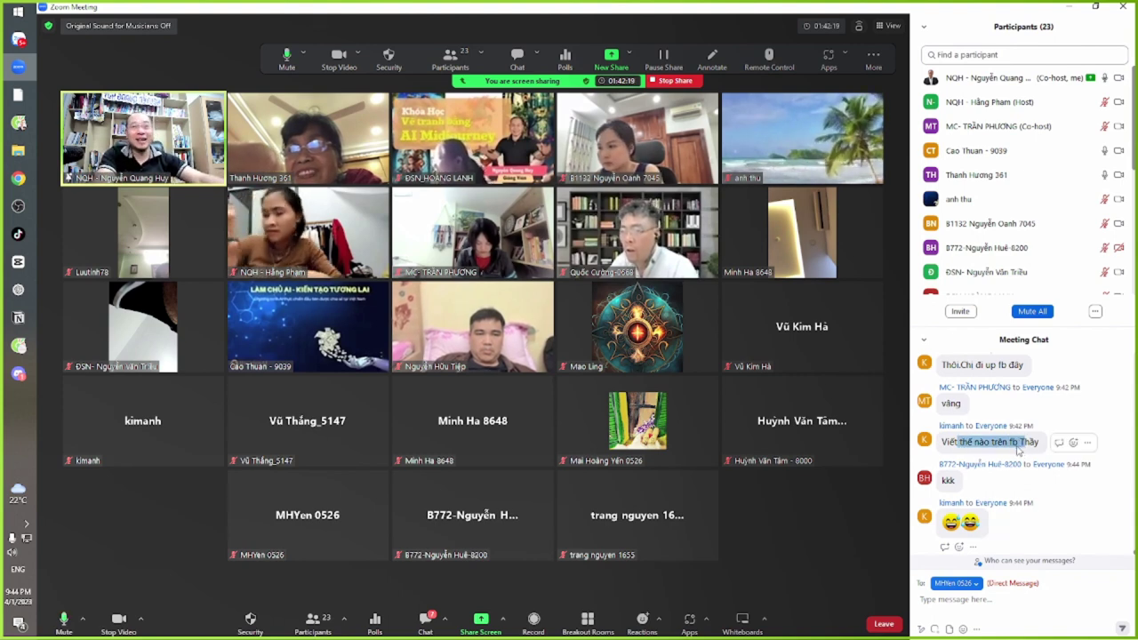
mouse_move(1018, 449)
mouse_down()
mouse_move(946, 448)
mouse_move(1009, 449)
mouse_up()
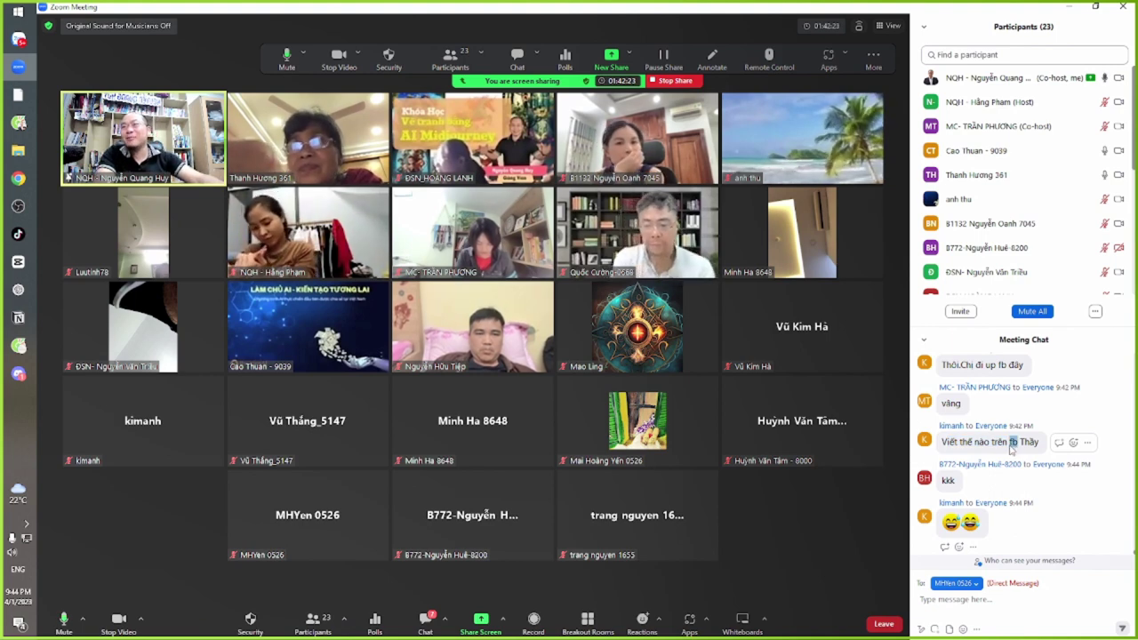
drag(973, 442, 1016, 449)
click(1016, 449)
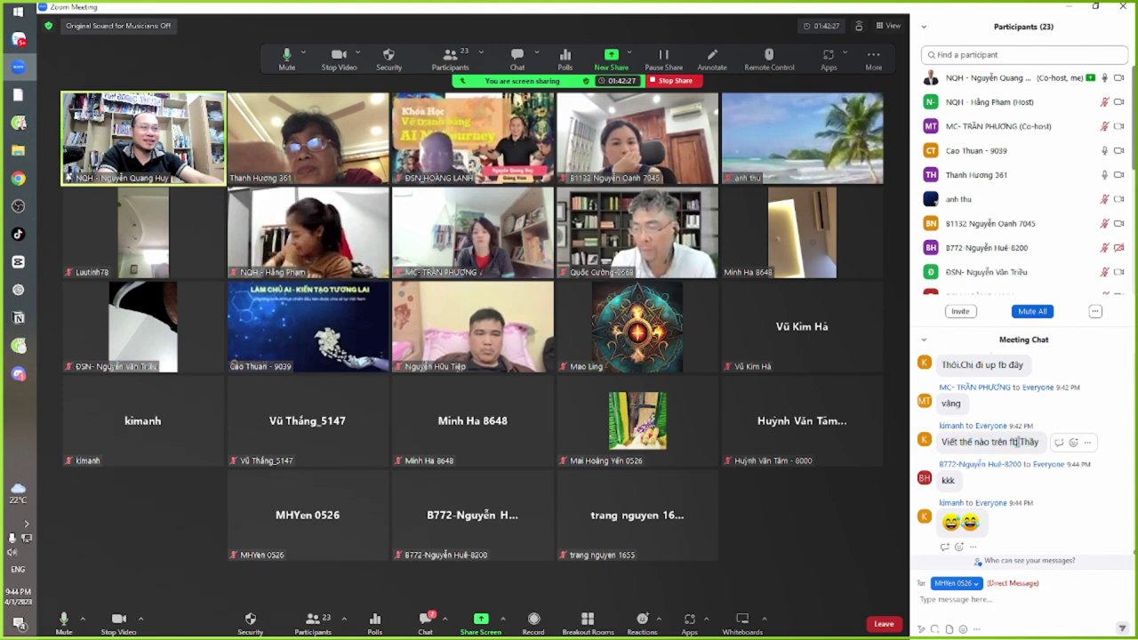
scroll(1018, 504, up, 1)
drag(941, 504, 1042, 504)
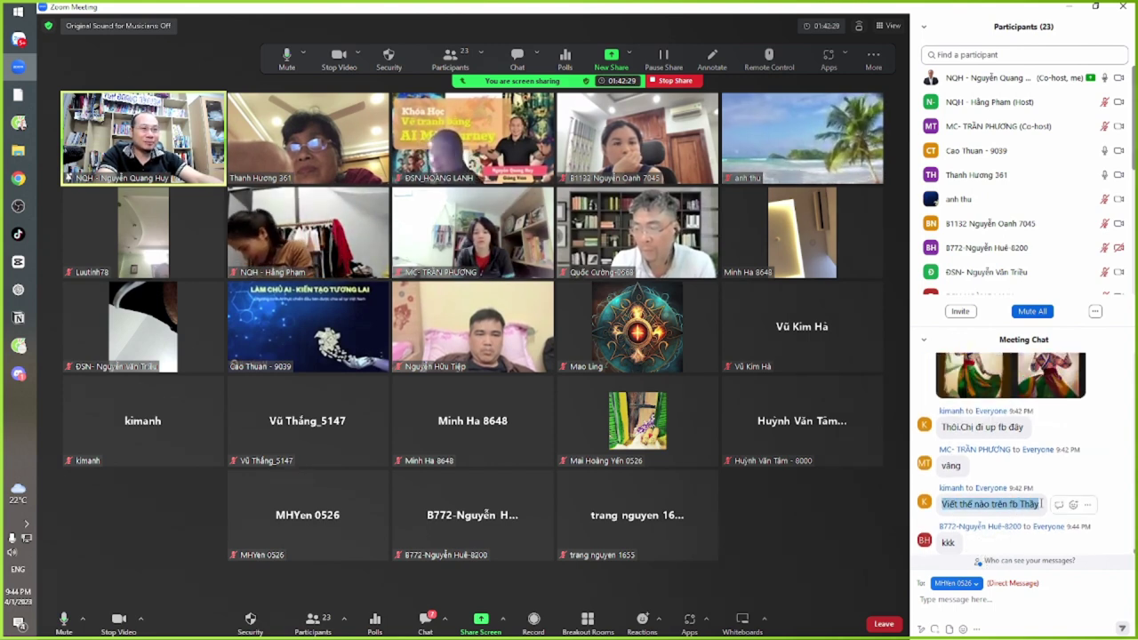
click(1035, 507)
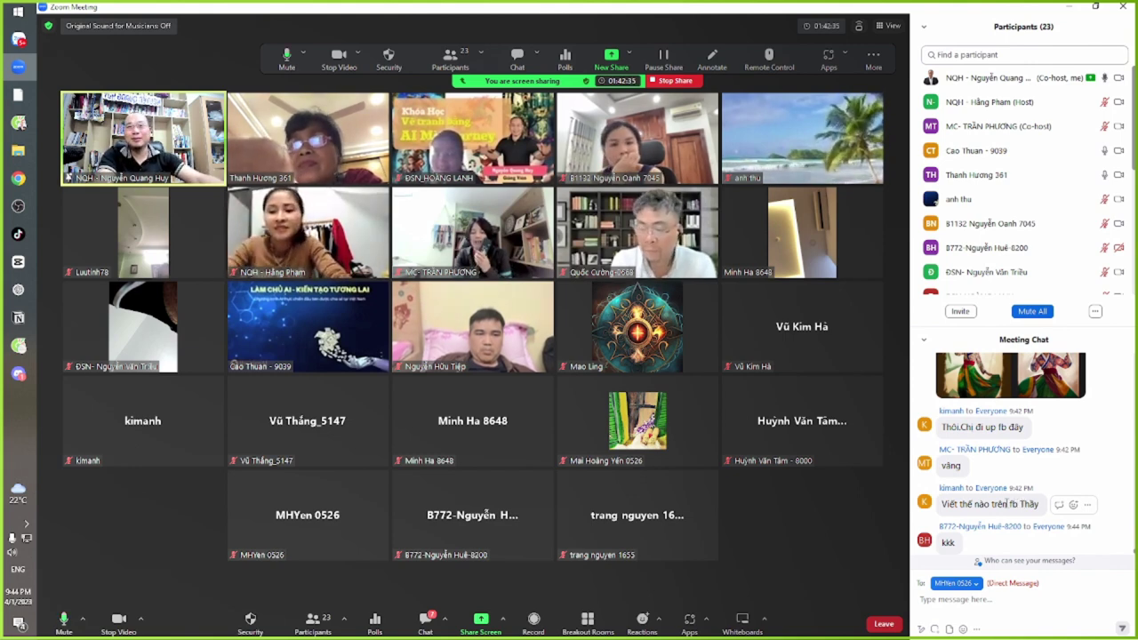
drag(954, 440, 1029, 442)
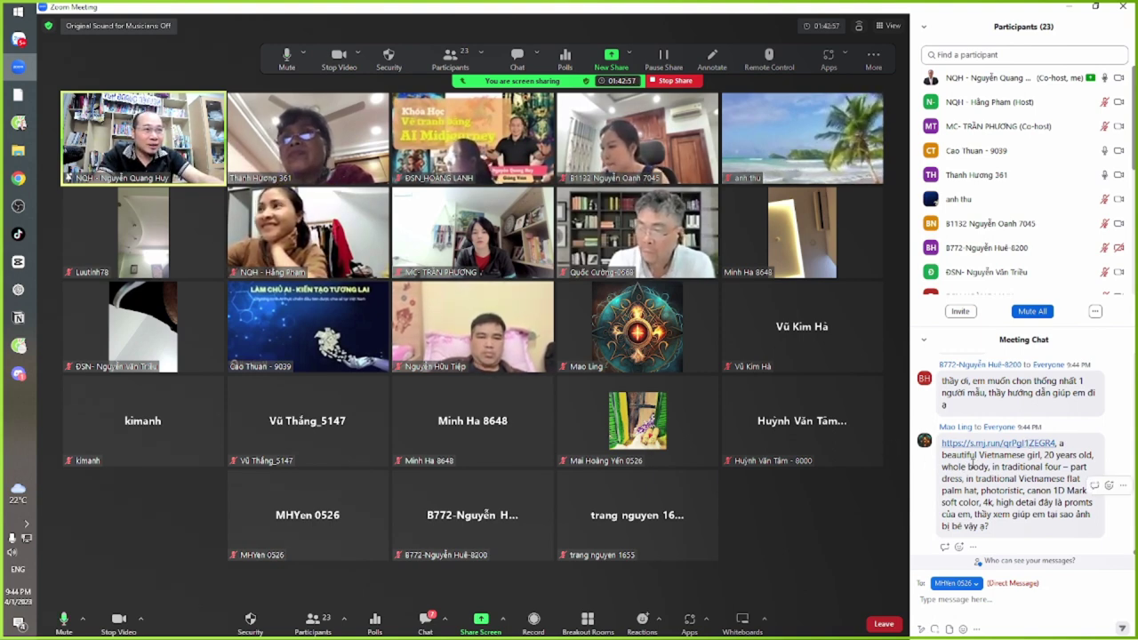
Highlight and read the classmate's shared Vietnamese girl prompt, then switch to Zalo
drag(976, 465, 1002, 510)
click(1003, 510)
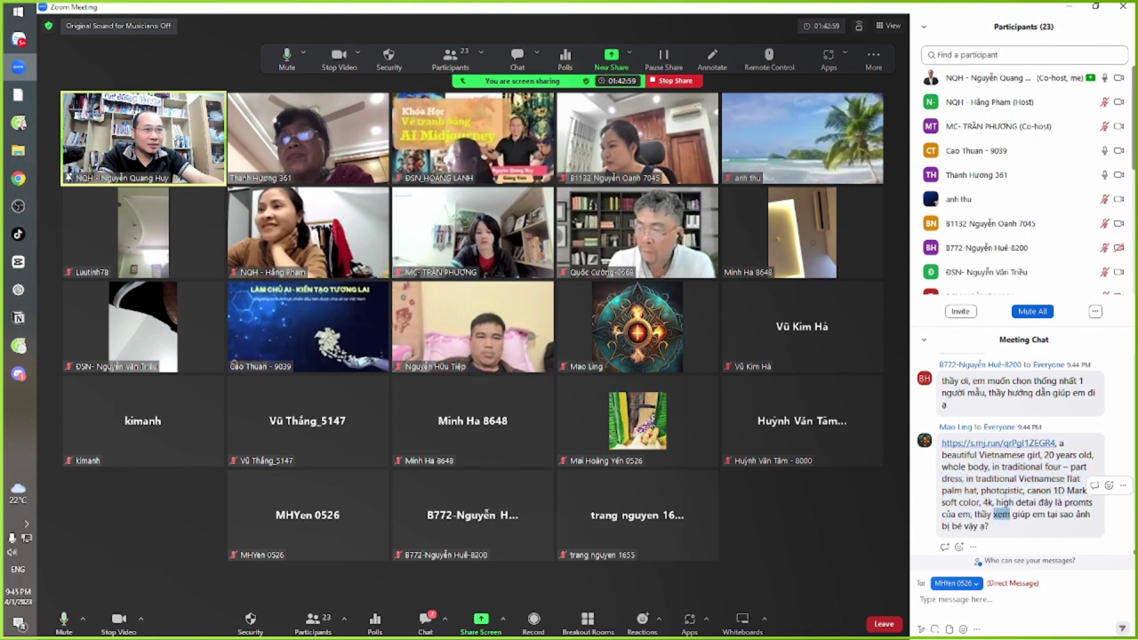
drag(976, 464, 1011, 503)
click(1010, 503)
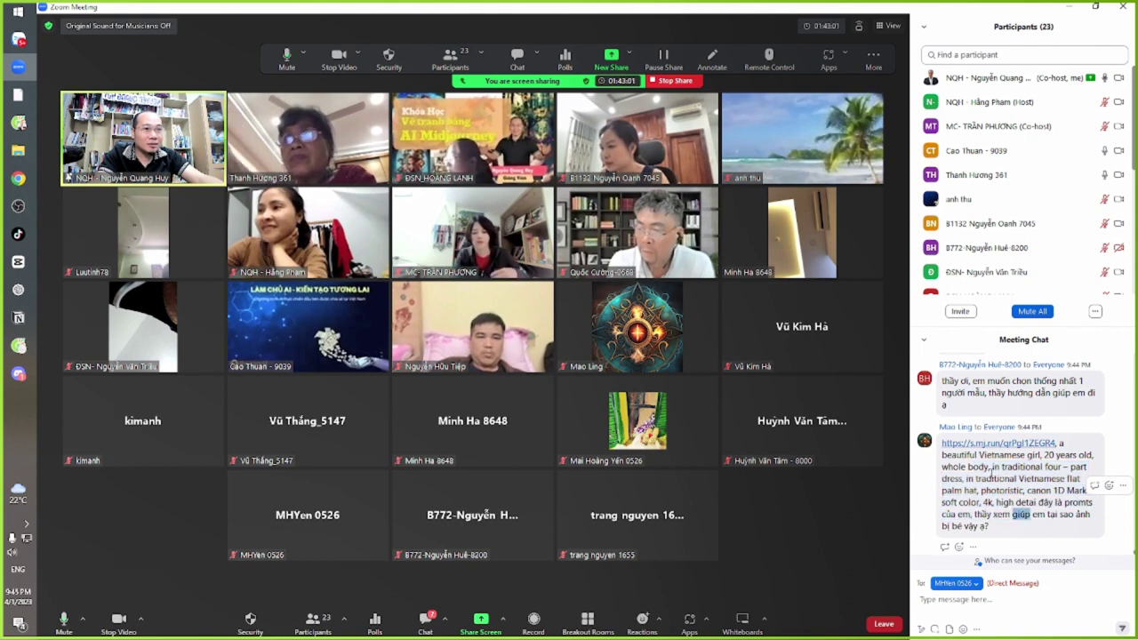
drag(989, 465, 1011, 503)
drag(976, 454, 1000, 514)
click(1000, 513)
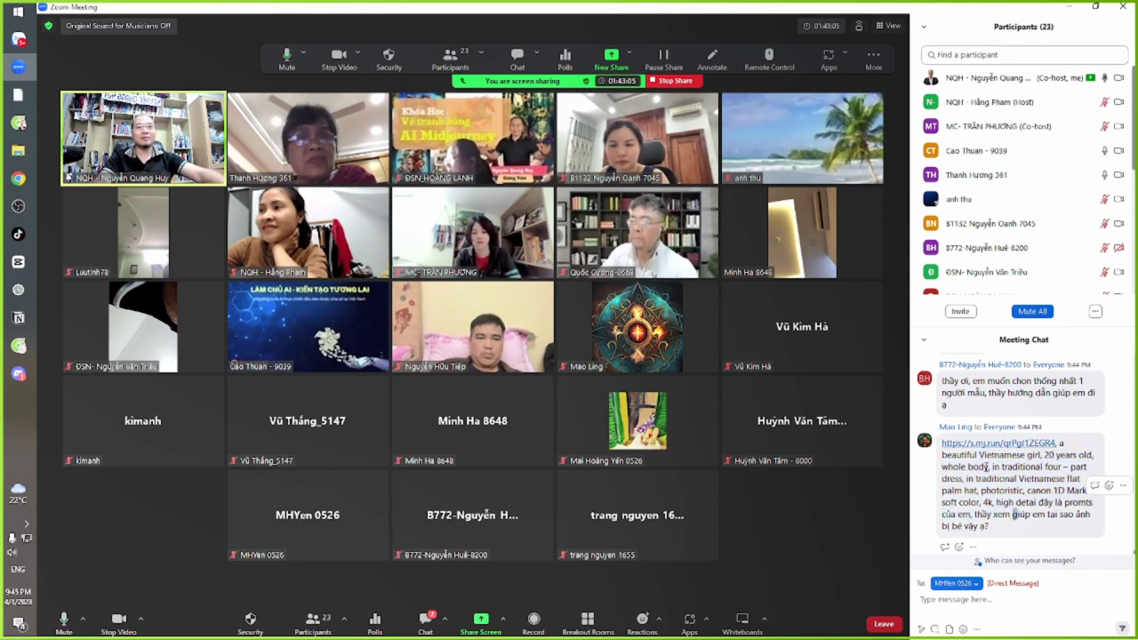
scroll(986, 498, up, 5)
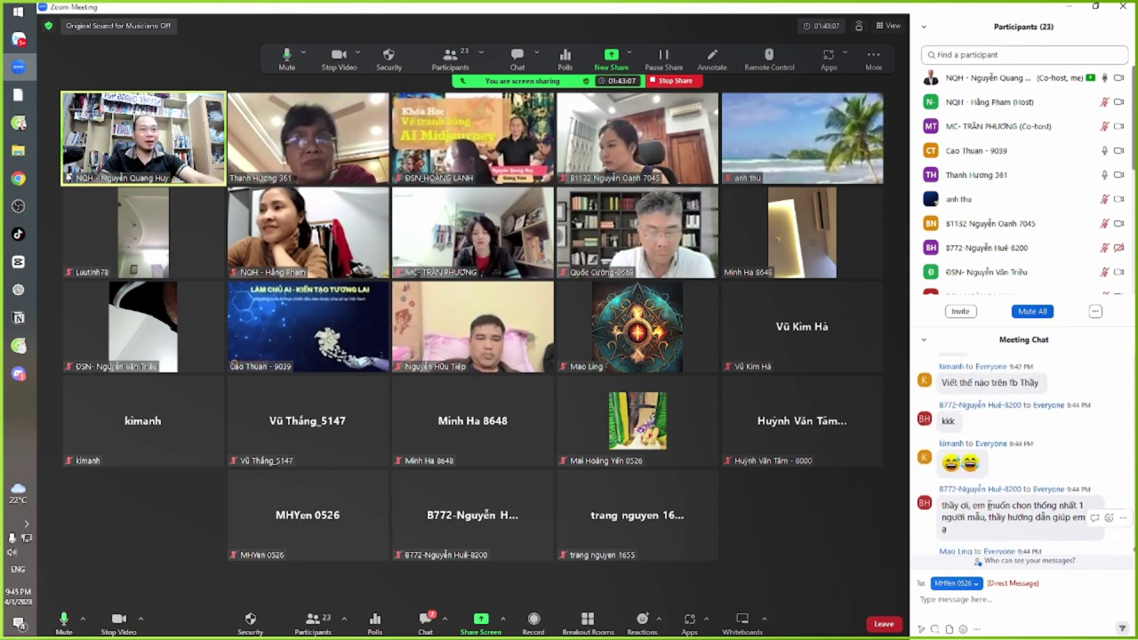
scroll(989, 504, down, 5)
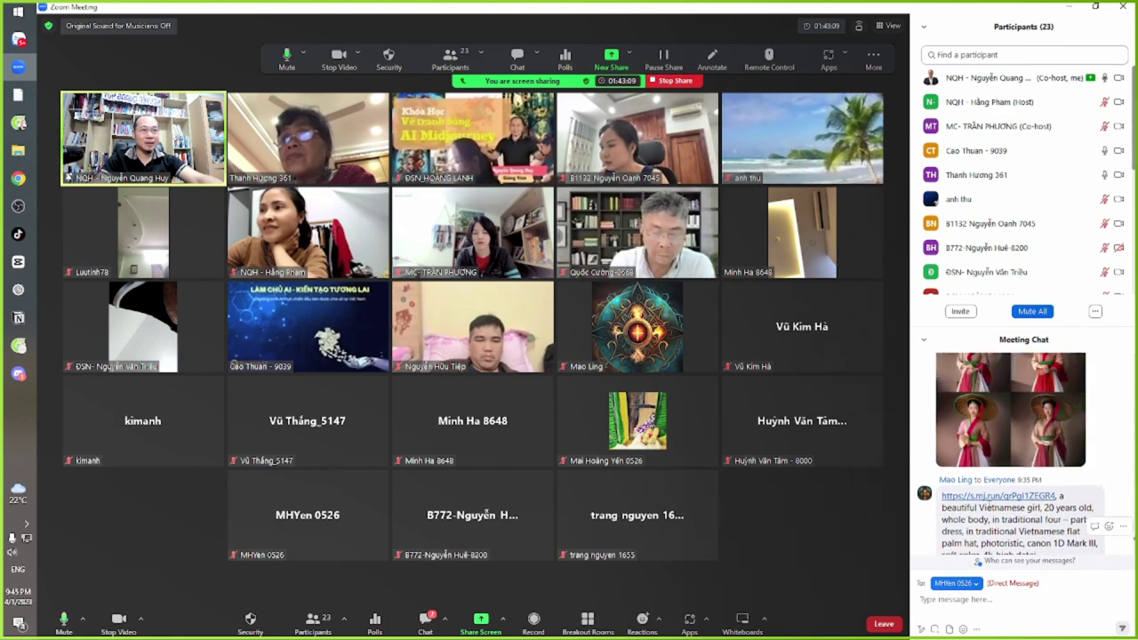
key(alt+Tab)
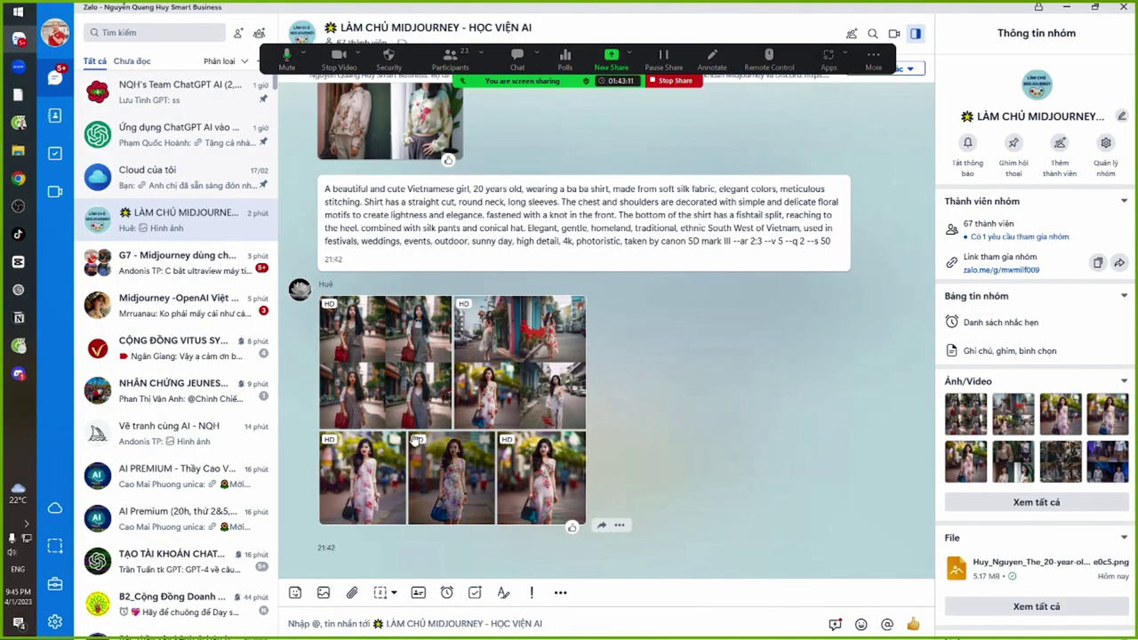
Pass through the Zoom meeting and bring the Zalo class group chat to the front
key(alt+Tab)
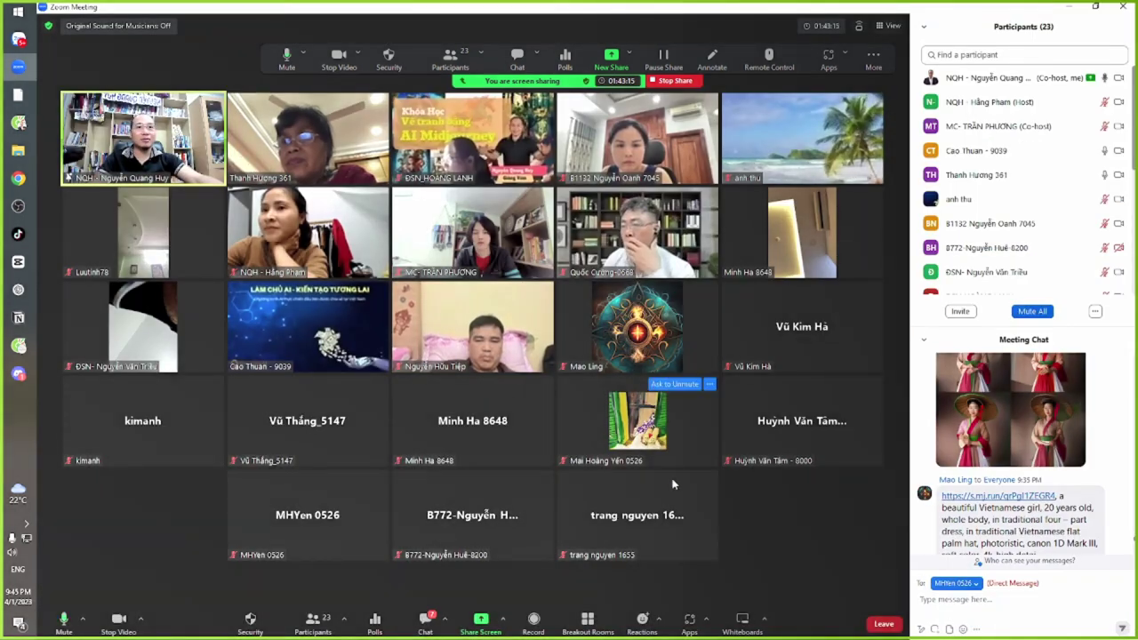
scroll(995, 498, up, 3)
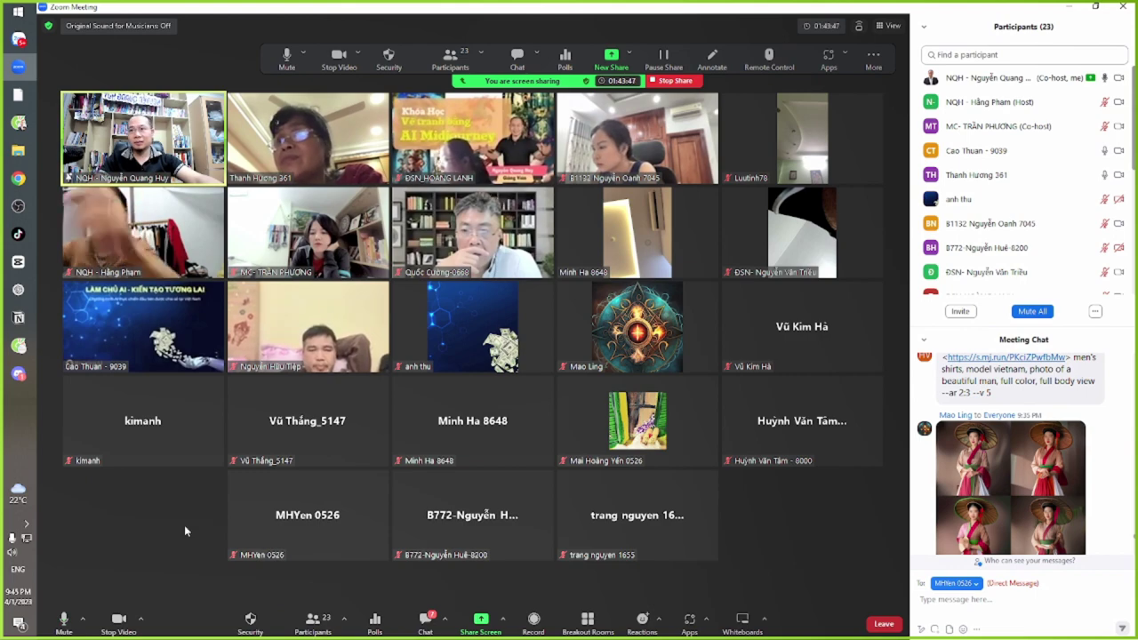
key(alt+Tab)
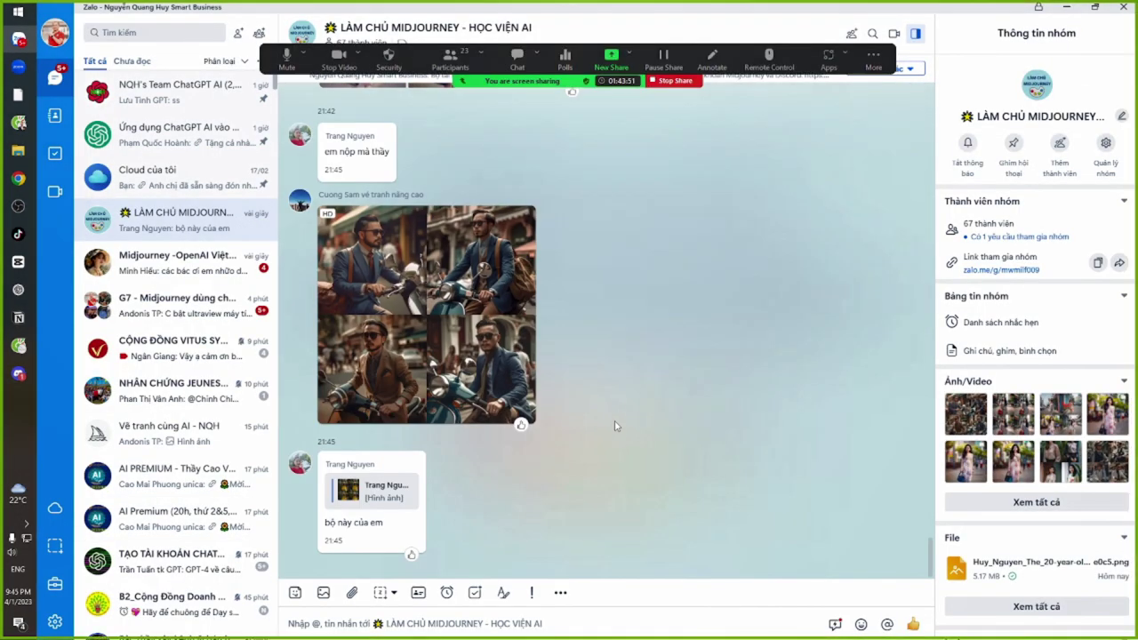
scroll(618, 426, up, 5)
scroll(619, 431, up, 10)
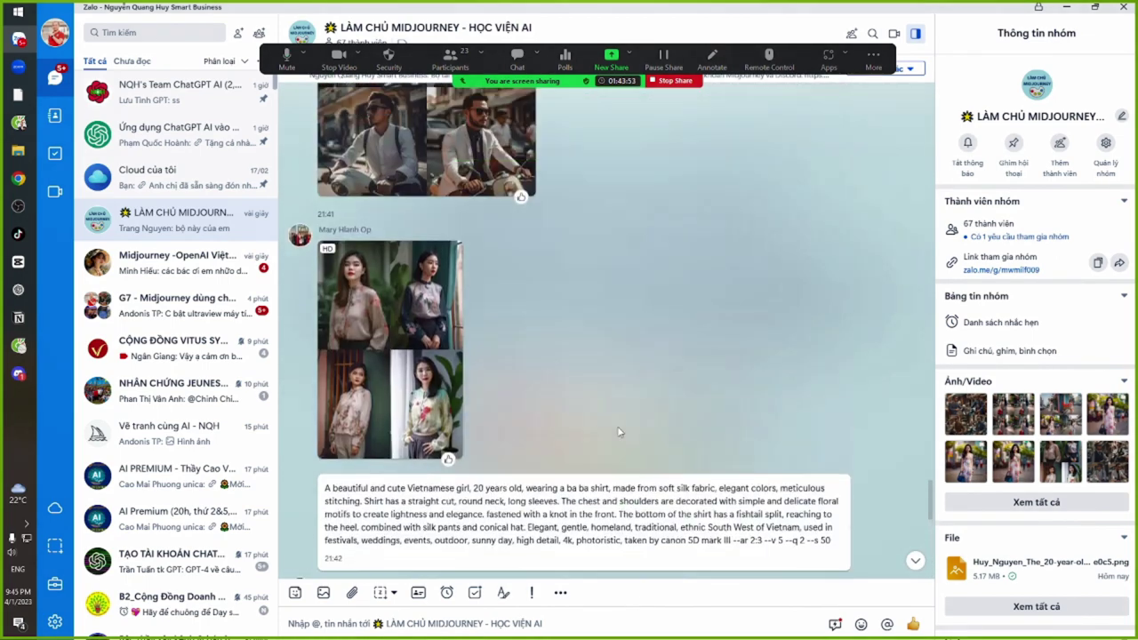
scroll(622, 427, up, 10)
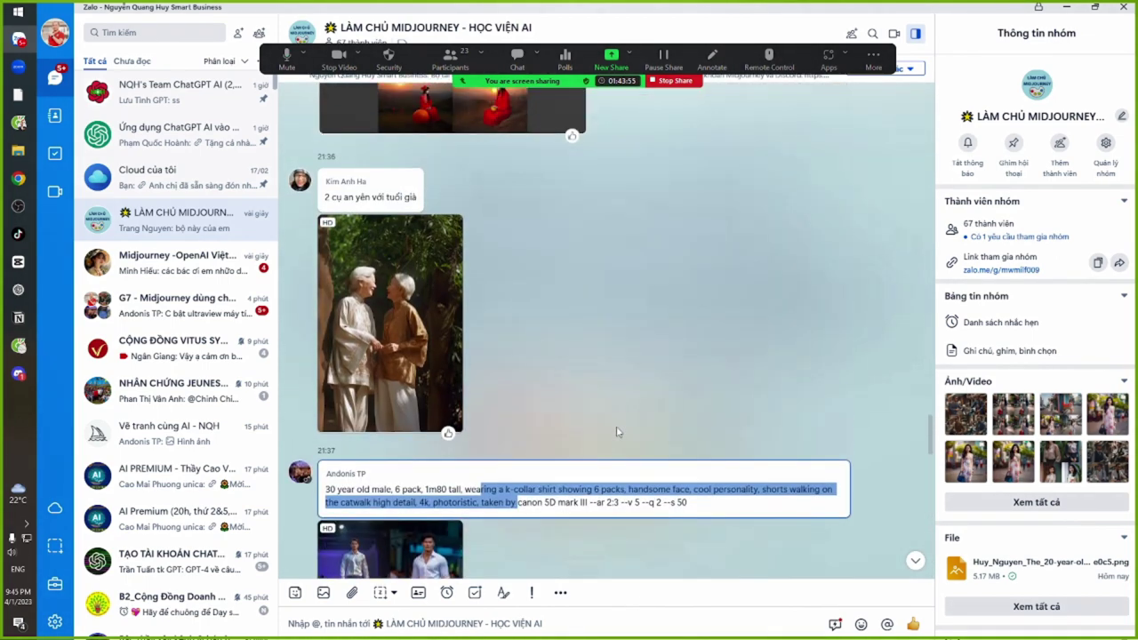
scroll(685, 413, up, 10)
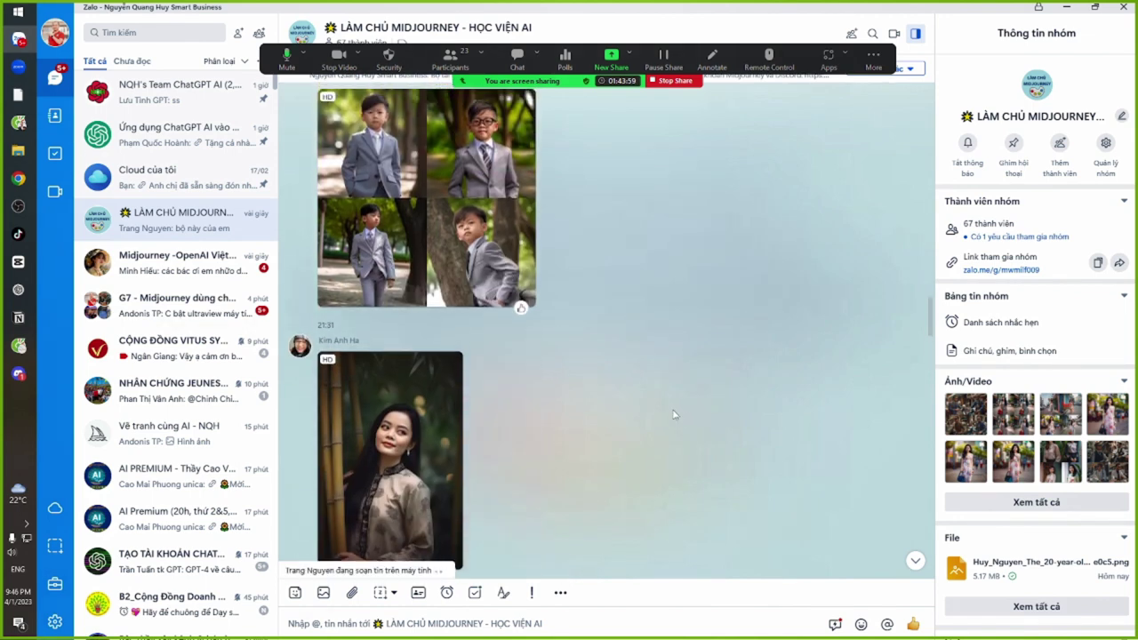
scroll(675, 414, up, 10)
scroll(675, 414, up, 10)
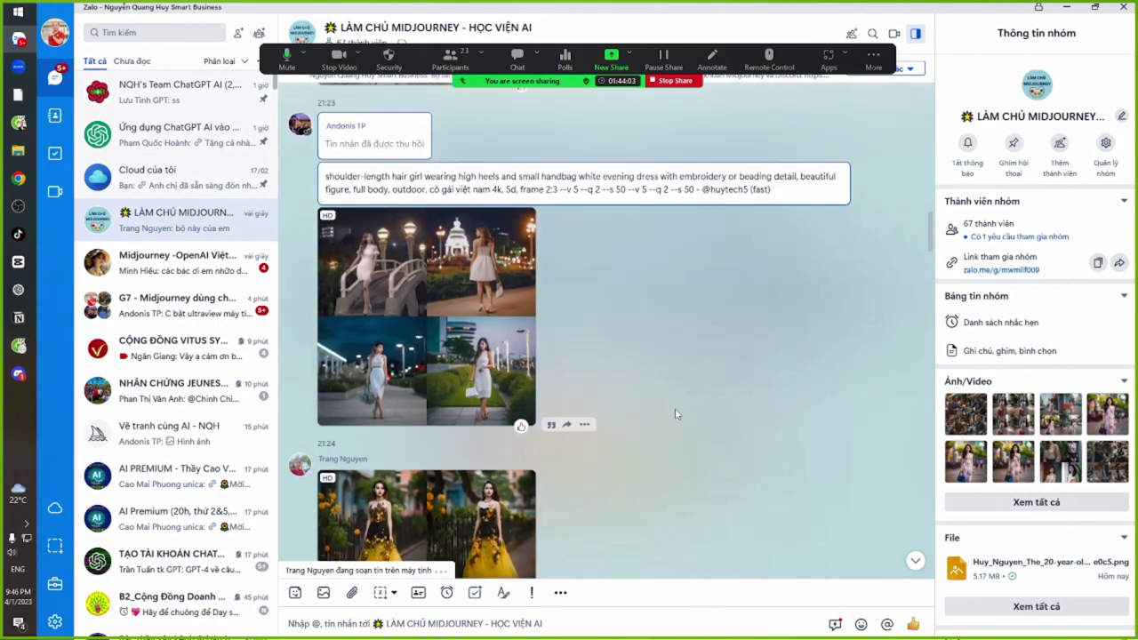
scroll(675, 412, down, 3)
scroll(675, 413, up, 2)
scroll(675, 413, up, 1)
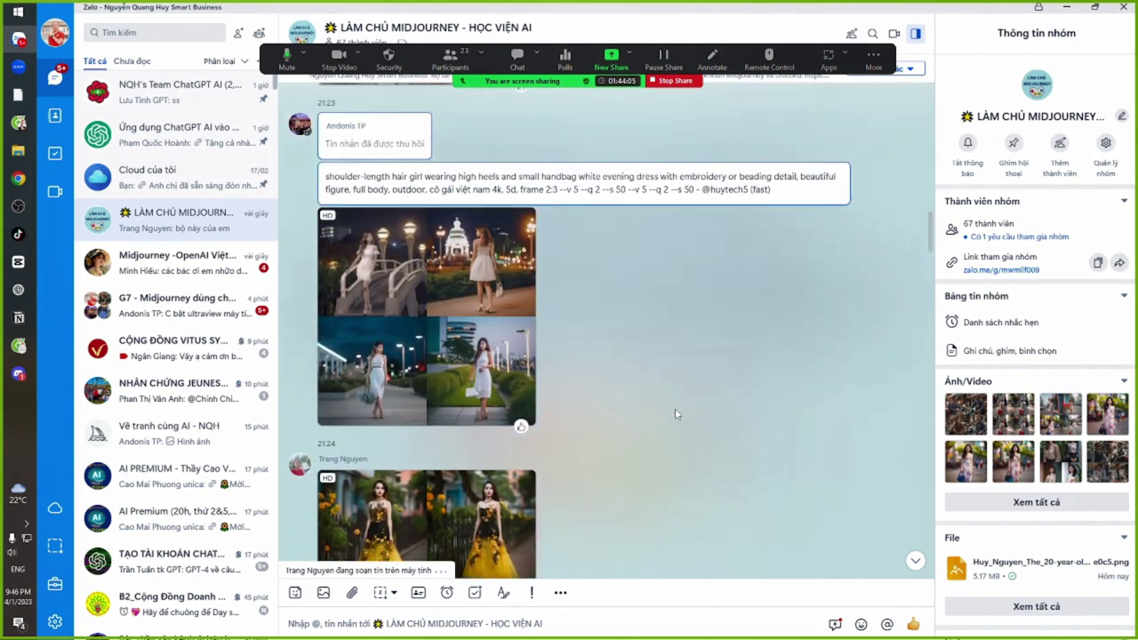
scroll(675, 413, up, 3)
scroll(674, 413, down, 5)
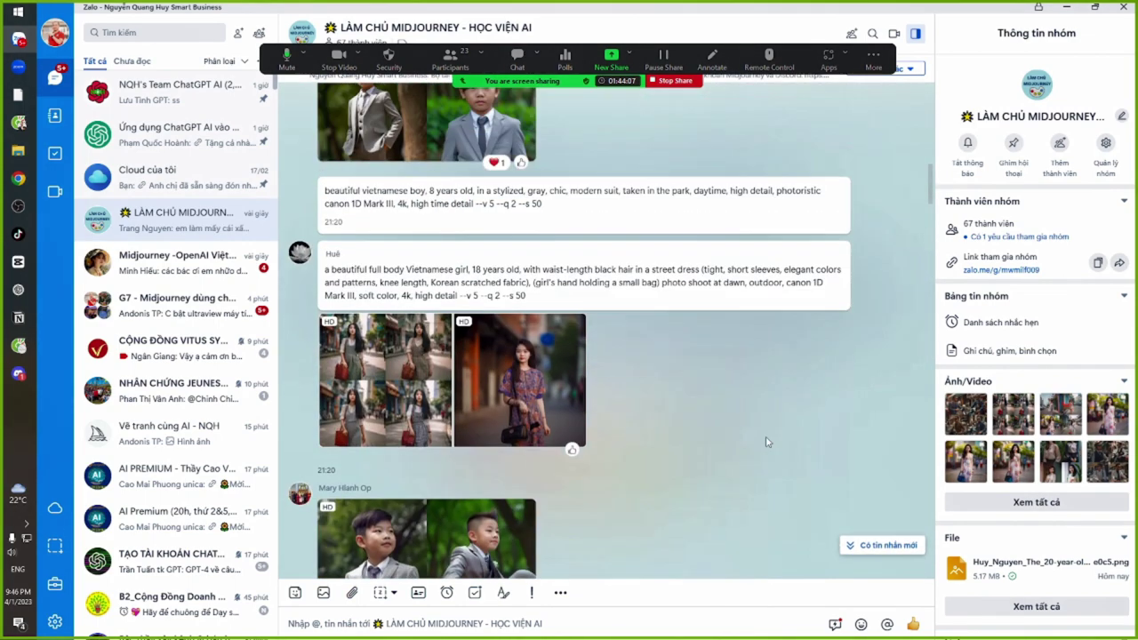
click(884, 545)
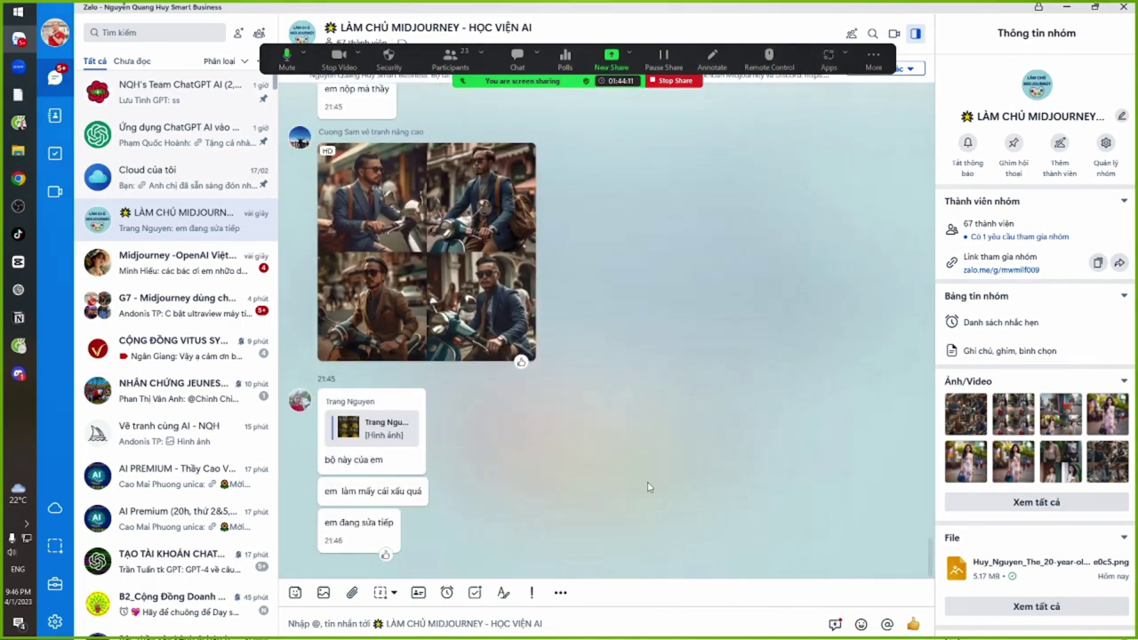
drag(329, 493, 373, 493)
click(397, 491)
drag(327, 523, 372, 523)
click(372, 522)
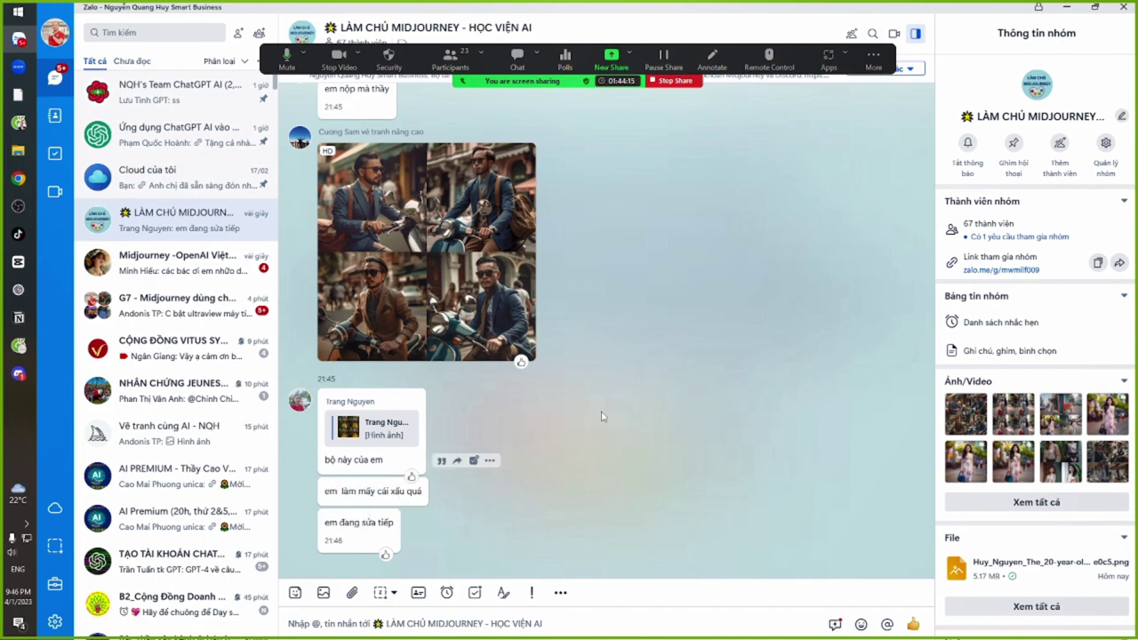
Close the four-portrait image, read the newest Zoom chat question, and return to Zalo
key(alt+Tab)
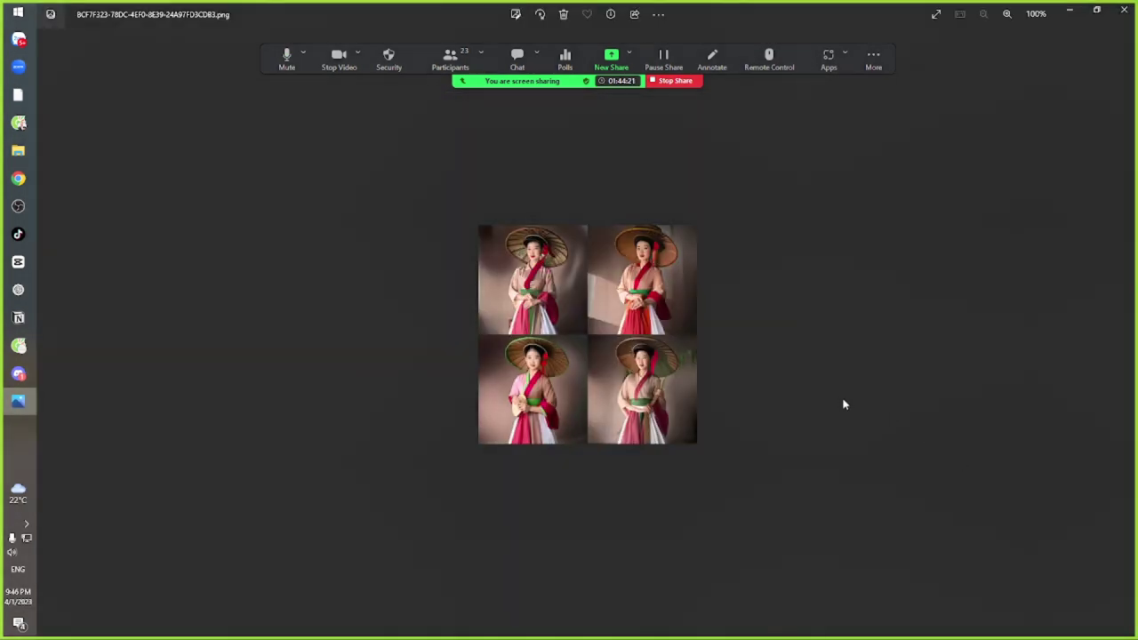
click(1123, 10)
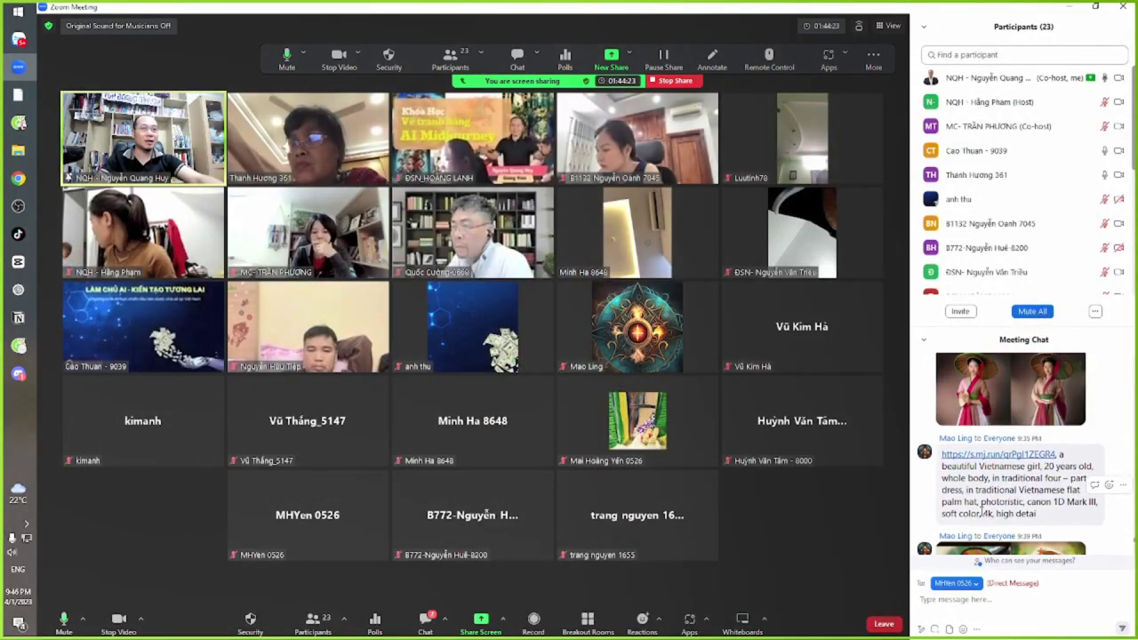
scroll(995, 462, down, 10)
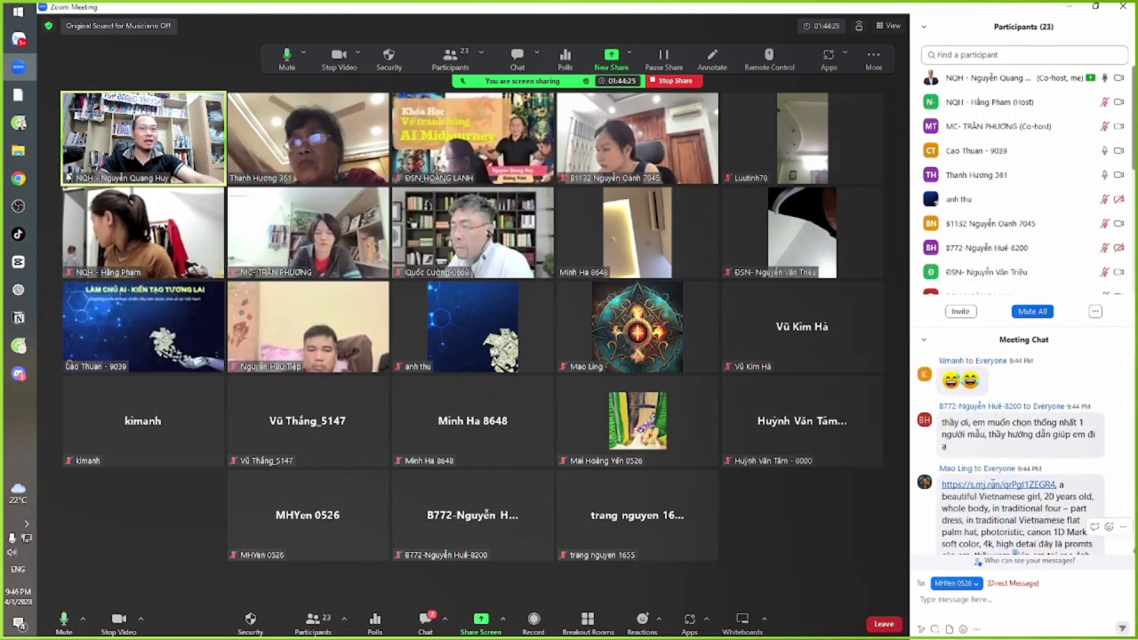
mouse_move(1014, 514)
mouse_down()
mouse_move(969, 470)
mouse_move(1030, 514)
mouse_move(994, 466)
mouse_move(978, 485)
mouse_move(1011, 514)
mouse_move(992, 466)
mouse_move(1010, 513)
mouse_up()
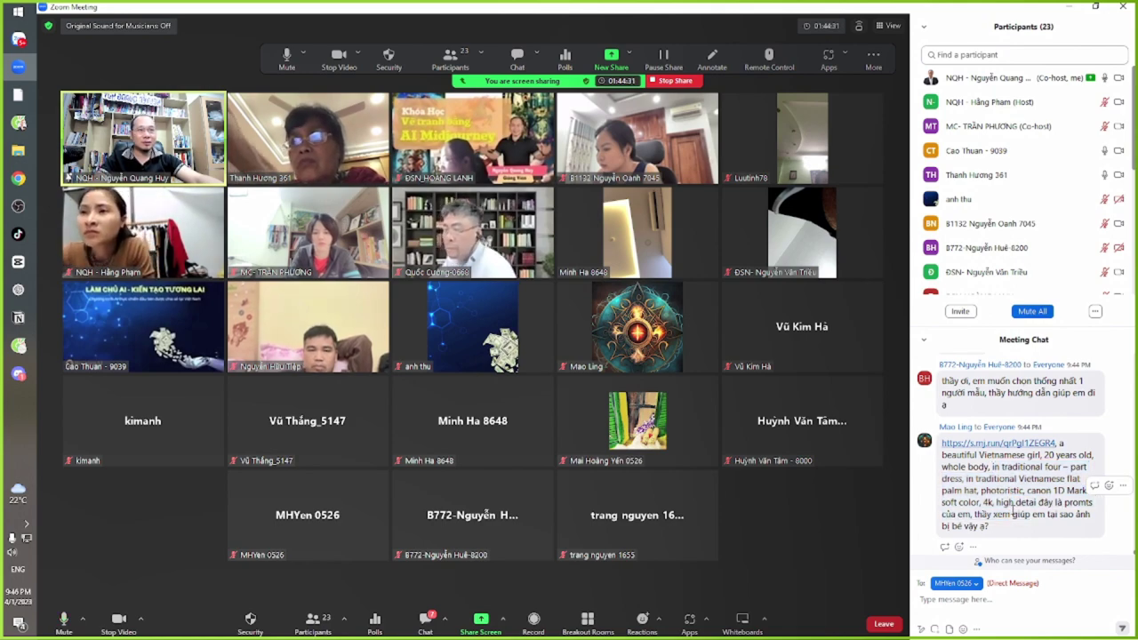
key(alt+Tab)
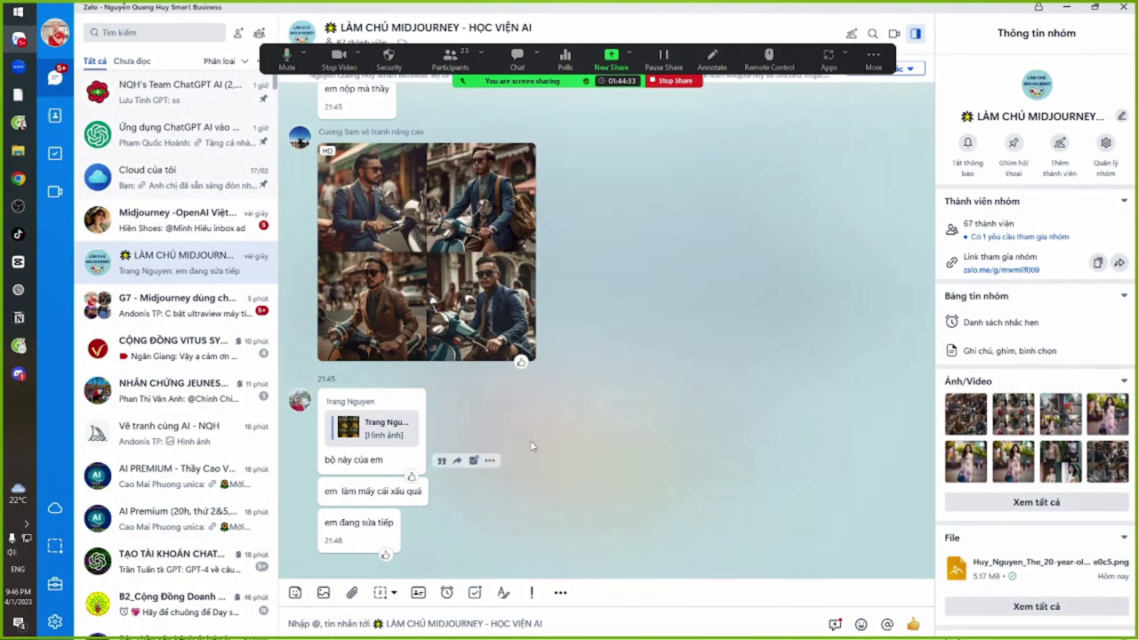
Scroll past the men-on-scooters grid in Zalo, then open the window switcher
scroll(613, 418, up, 5)
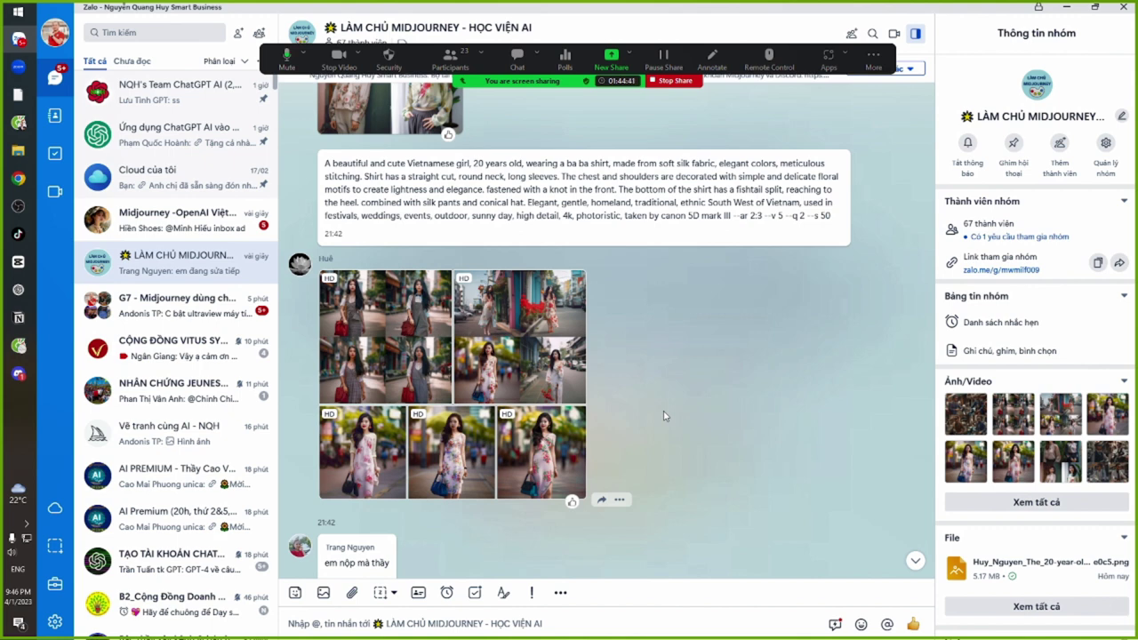
scroll(685, 436, down, 3)
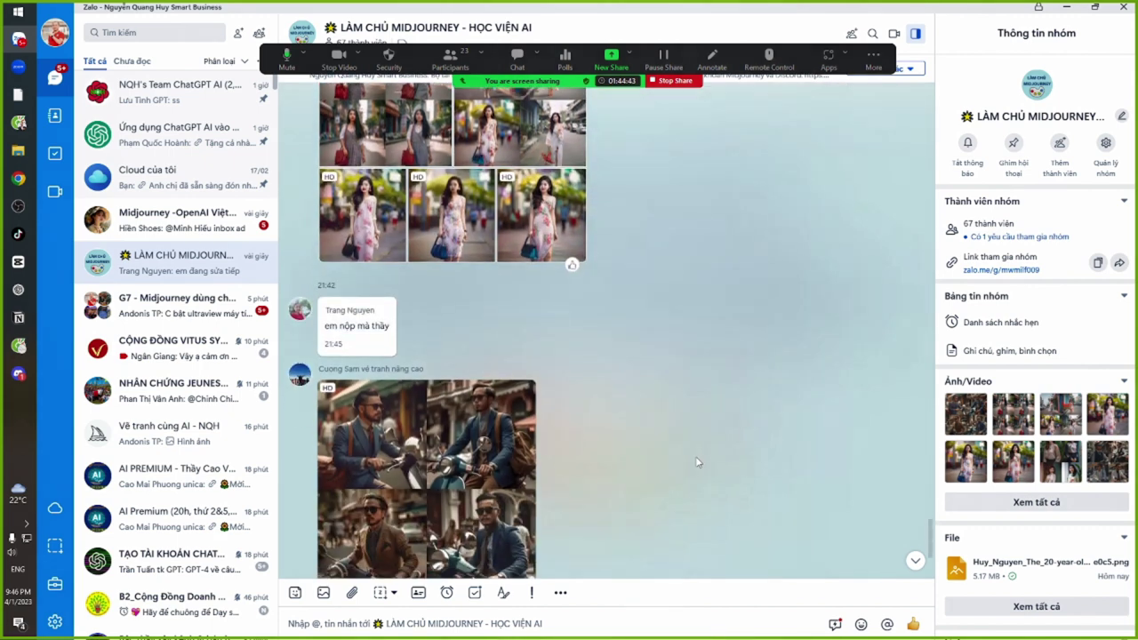
scroll(698, 460, down, 3)
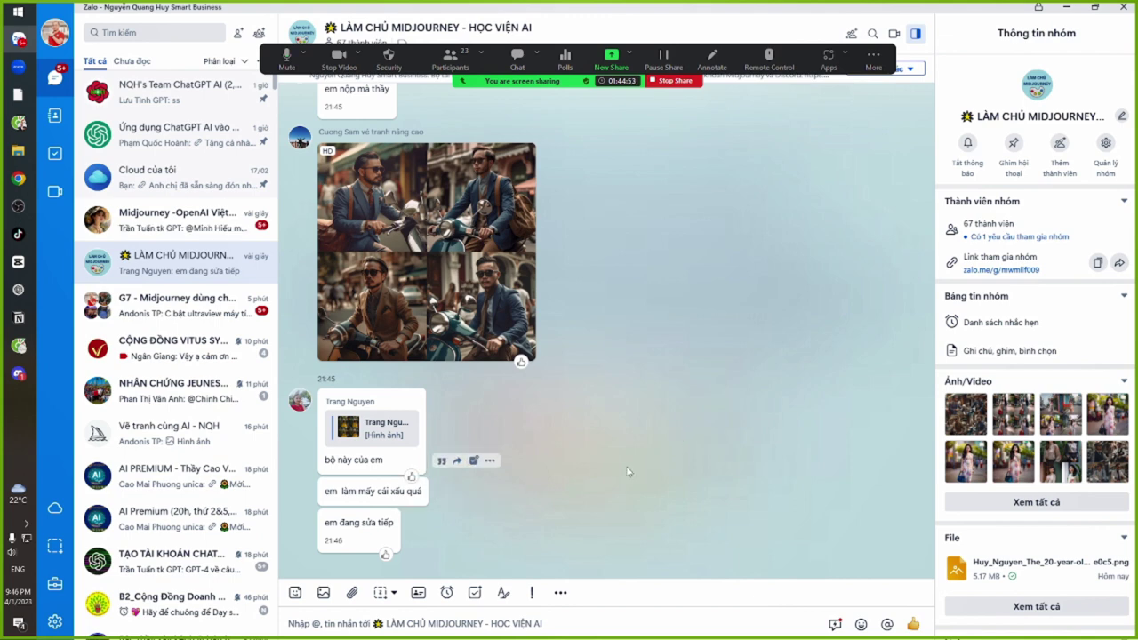
key(alt+Tab)
key(alt+Tab)
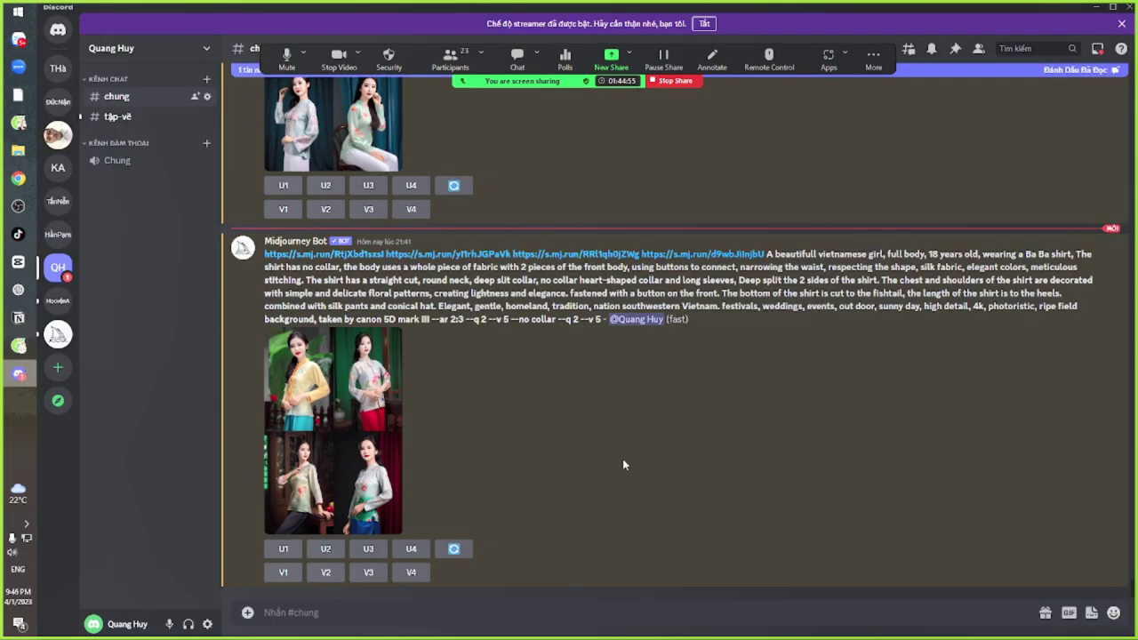
Open the four-girl Ba Ba shirt grid in Cốc Cốc, inspect it at 100%, then fit it
click(343, 402)
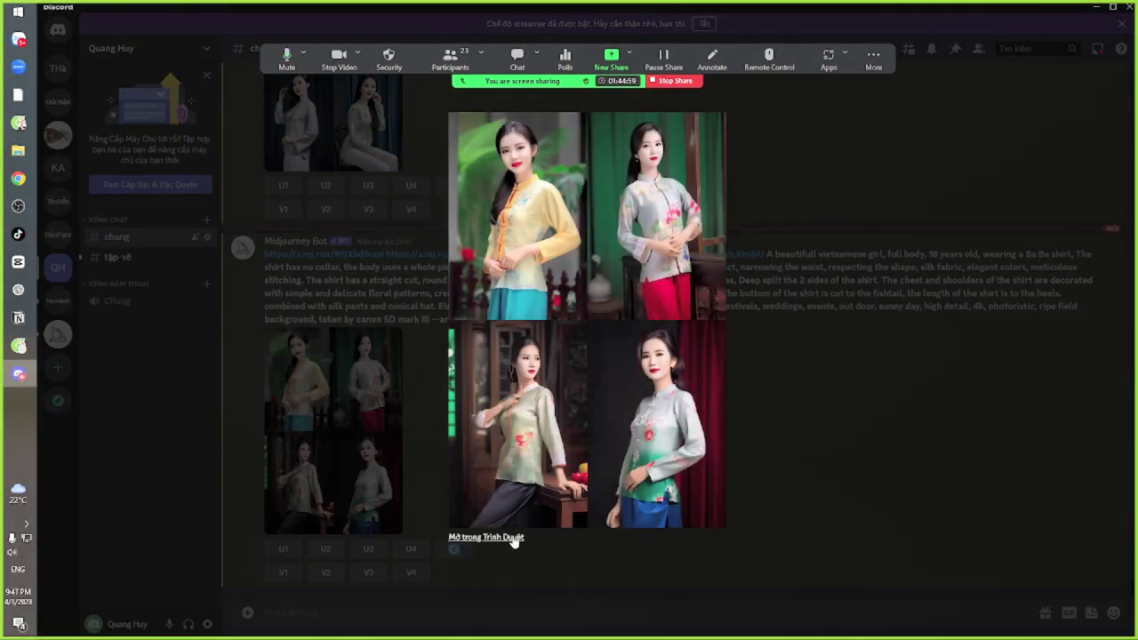
click(513, 538)
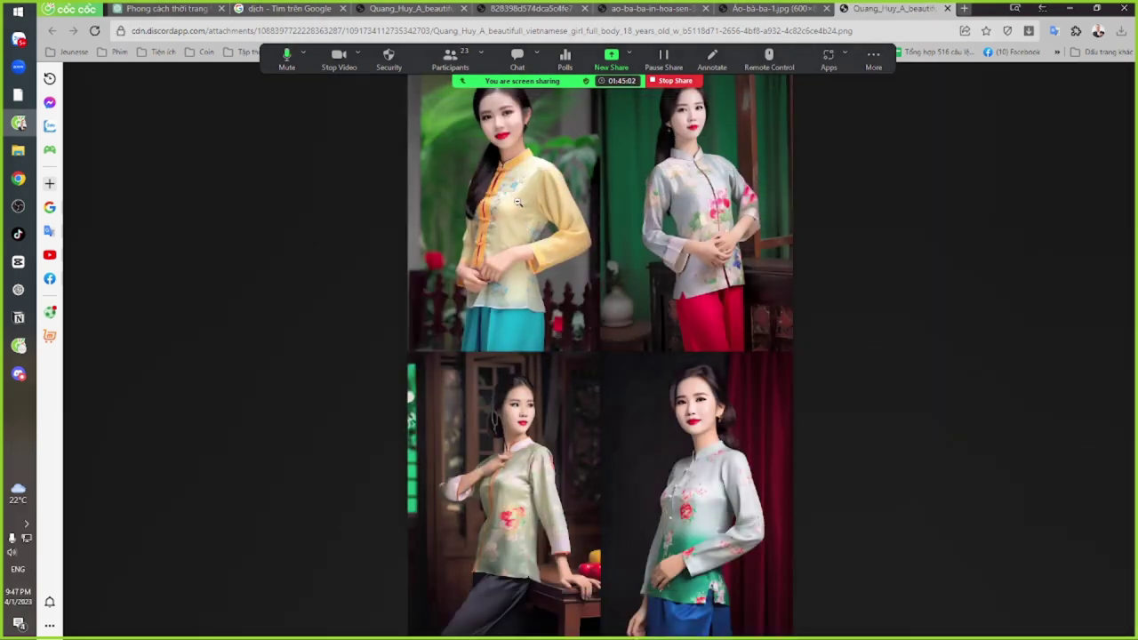
click(517, 203)
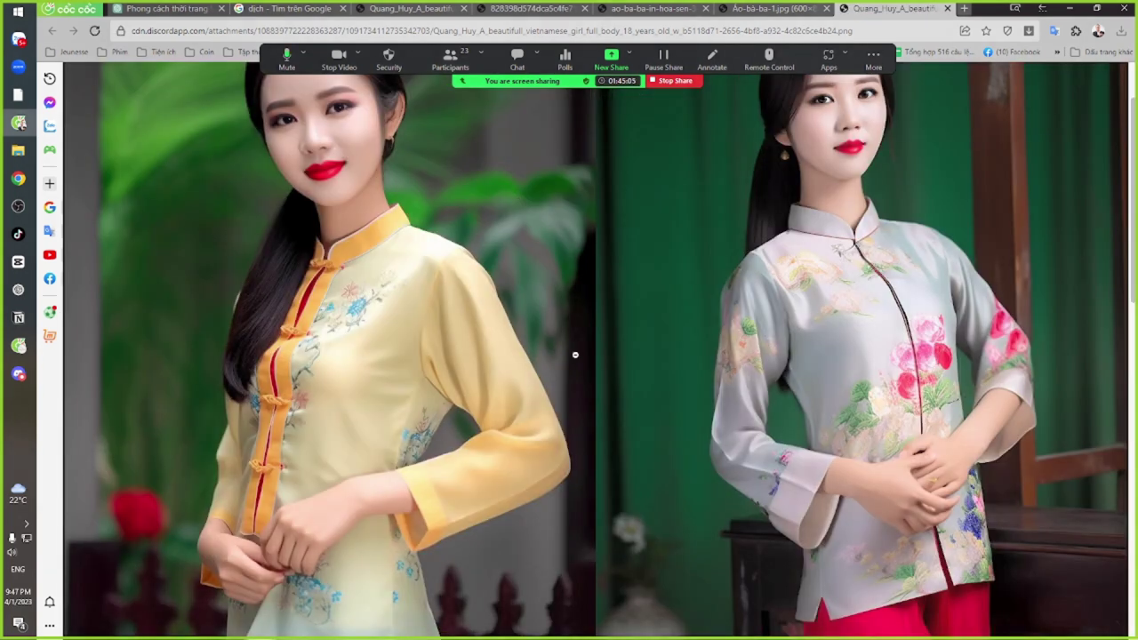
scroll(559, 381, down, 10)
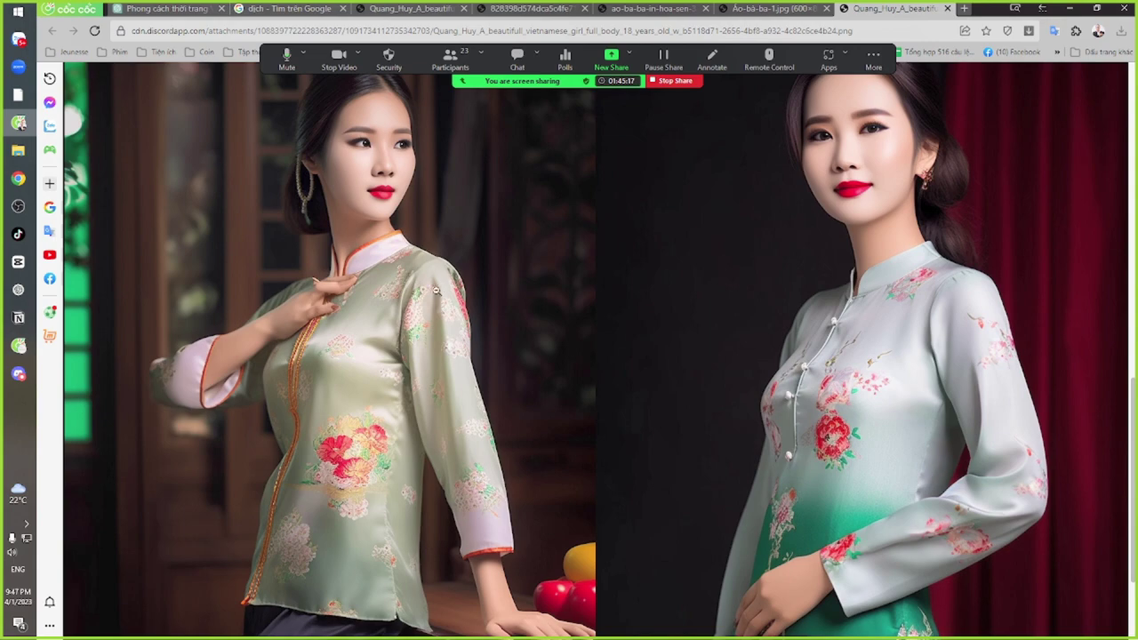
scroll(620, 239, down, 3)
scroll(578, 294, up, 10)
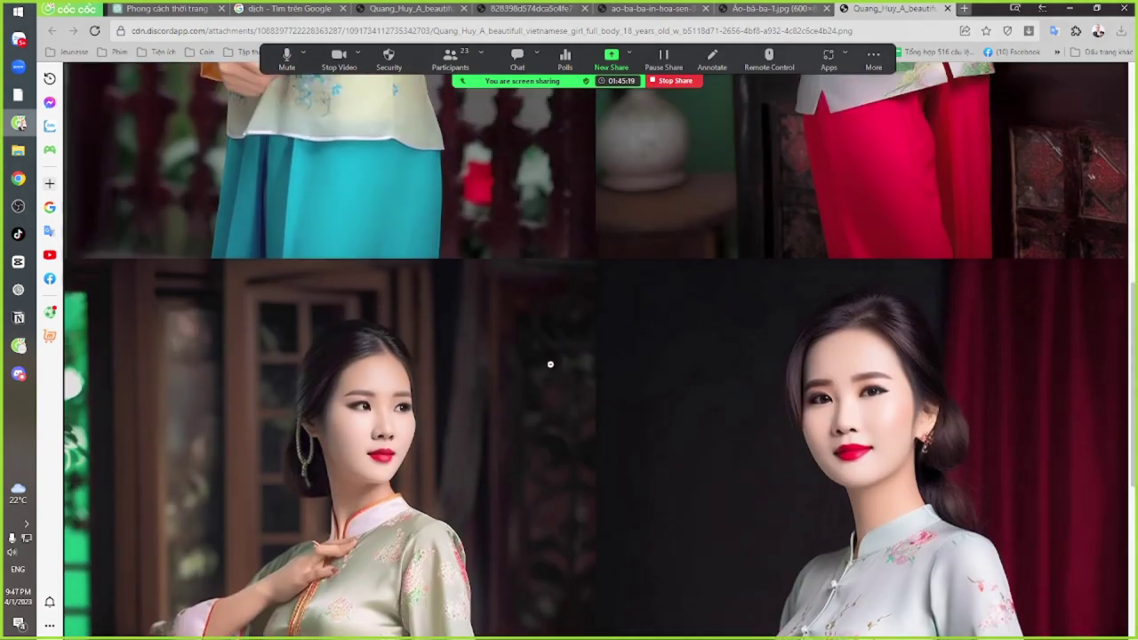
scroll(546, 373, up, 2)
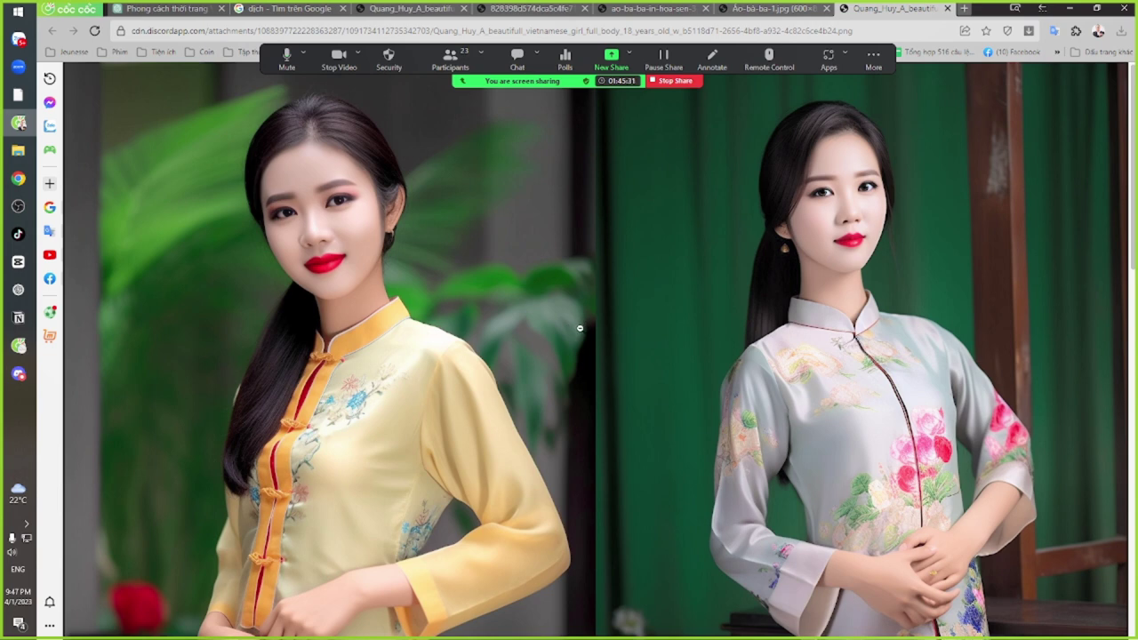
click(579, 328)
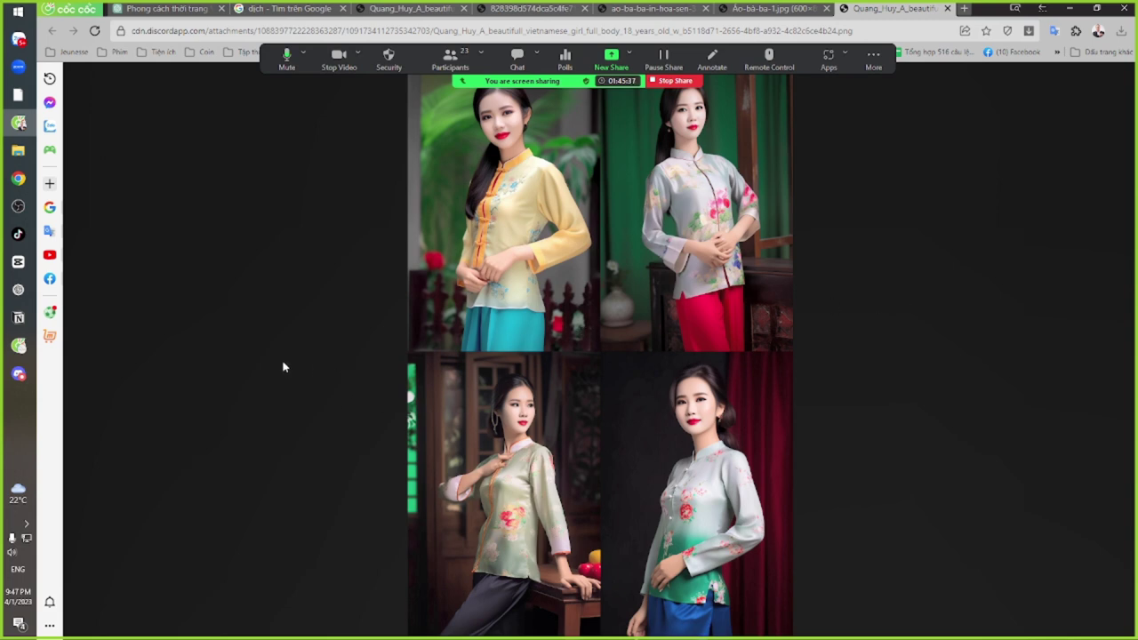
key(alt+Tab)
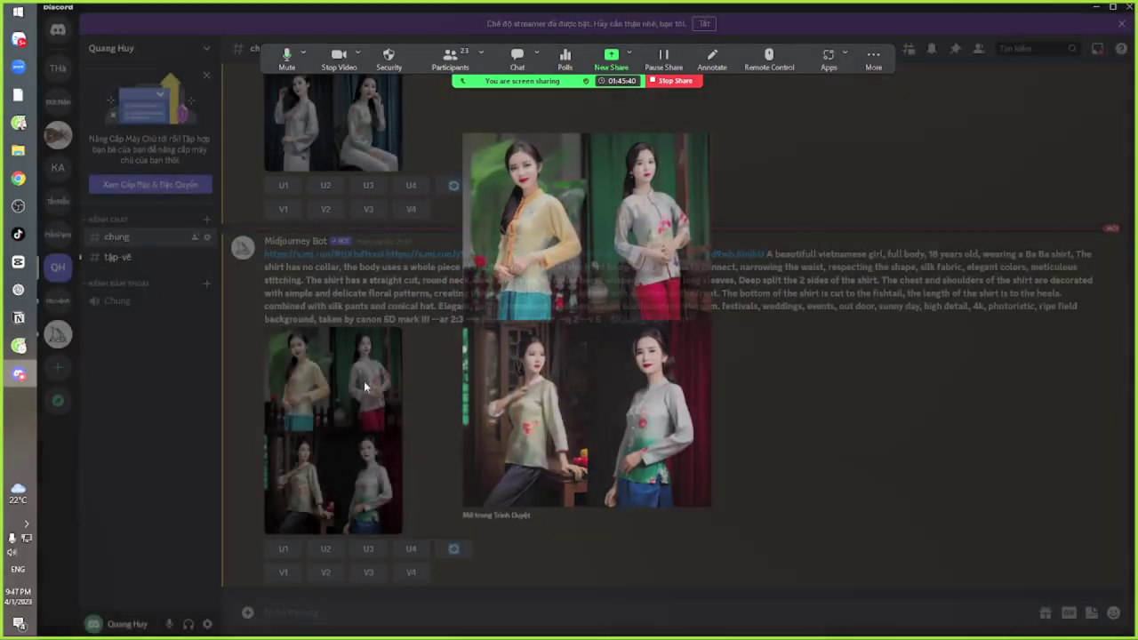
Preview Midjourney's newest collarless Ba Ba shirt grid and select its prompt text
click(363, 380)
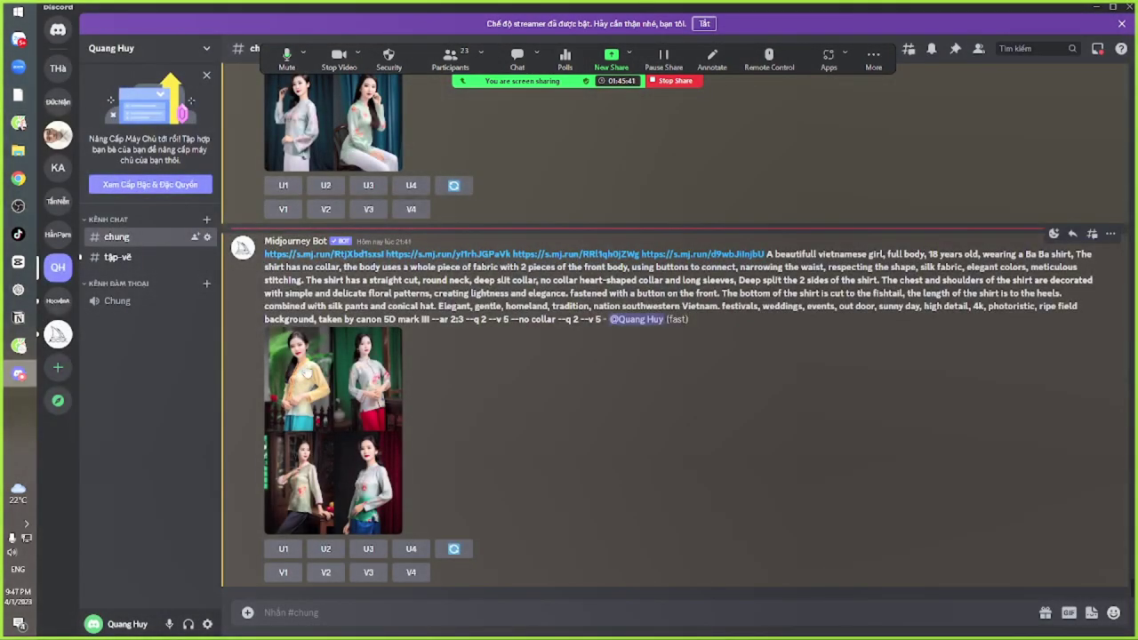
scroll(345, 291, up, 4)
scroll(344, 292, up, 10)
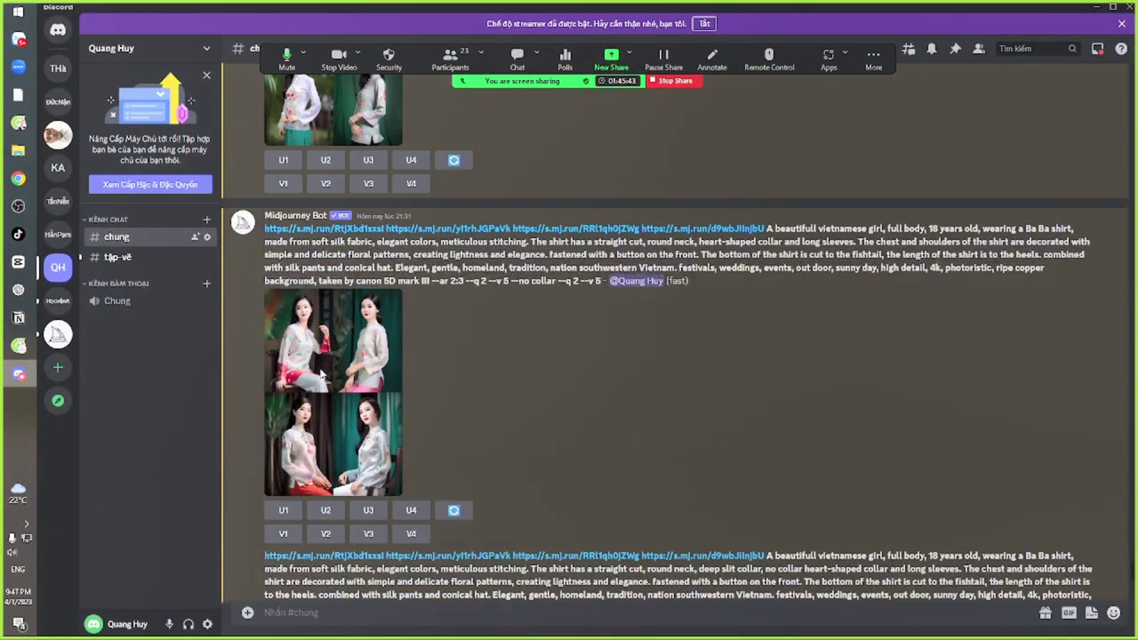
scroll(338, 347, up, 10)
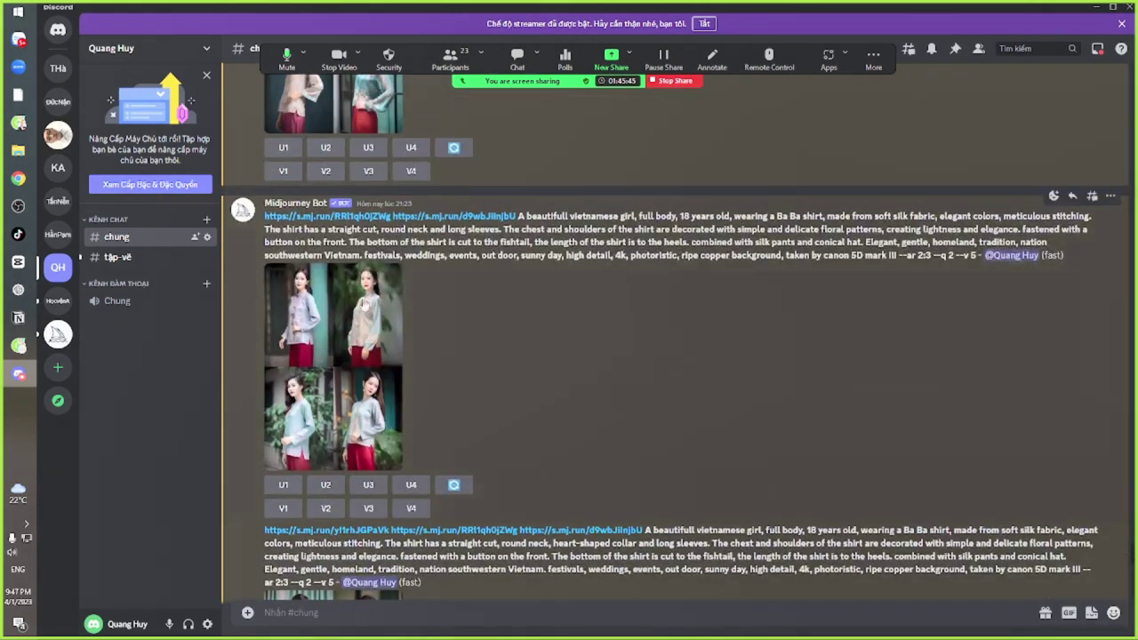
scroll(347, 356, up, 5)
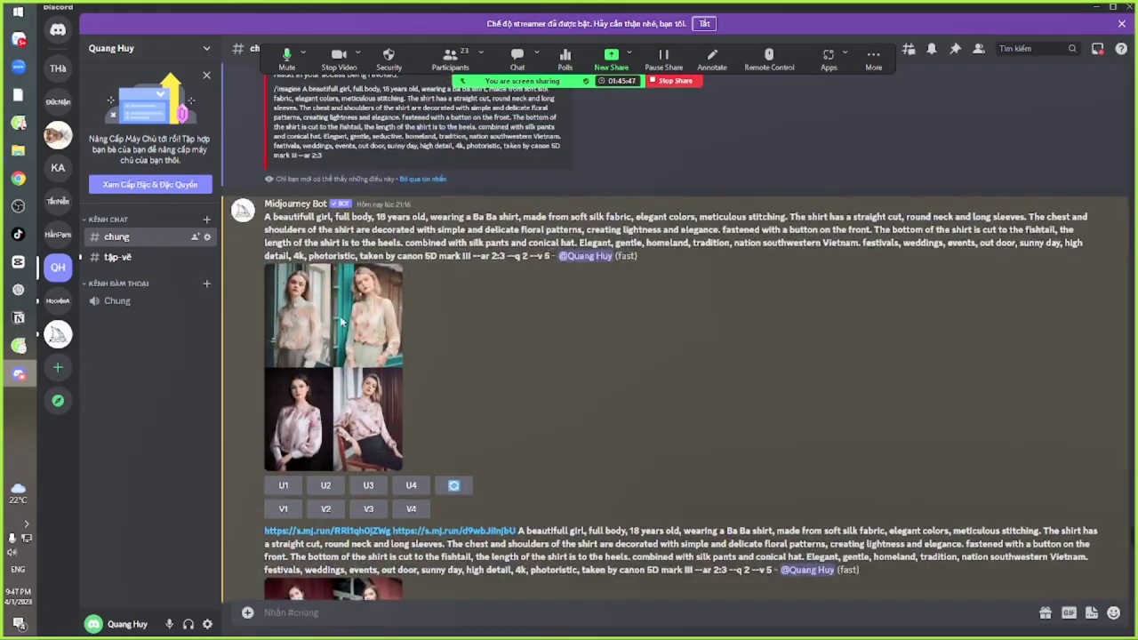
scroll(346, 356, down, 6)
scroll(675, 338, down, 10)
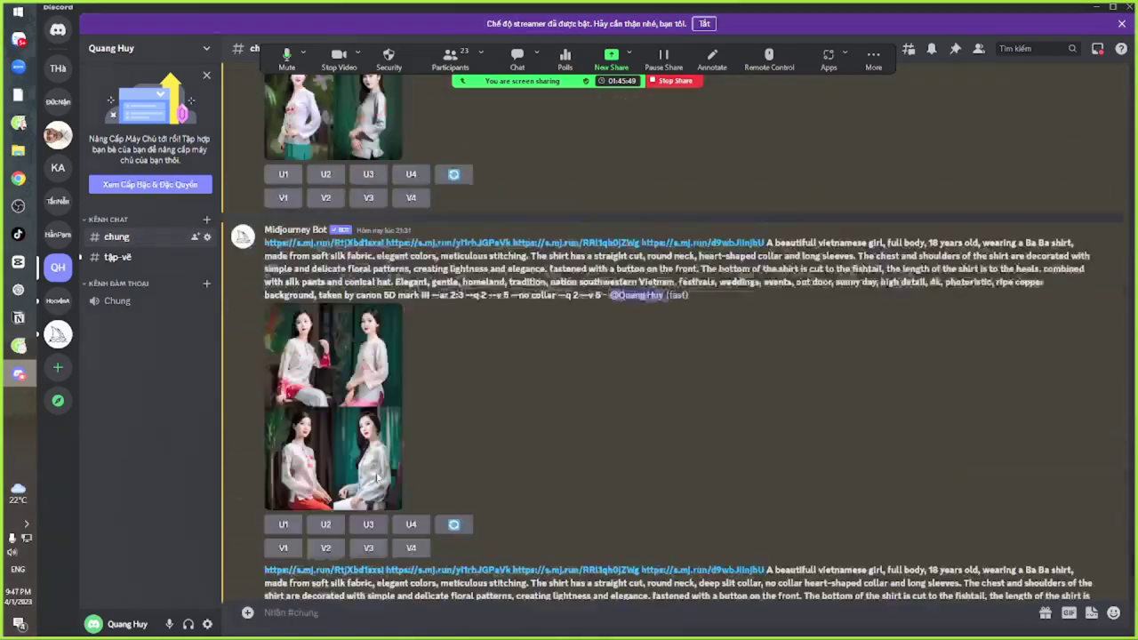
scroll(353, 400, down, 2)
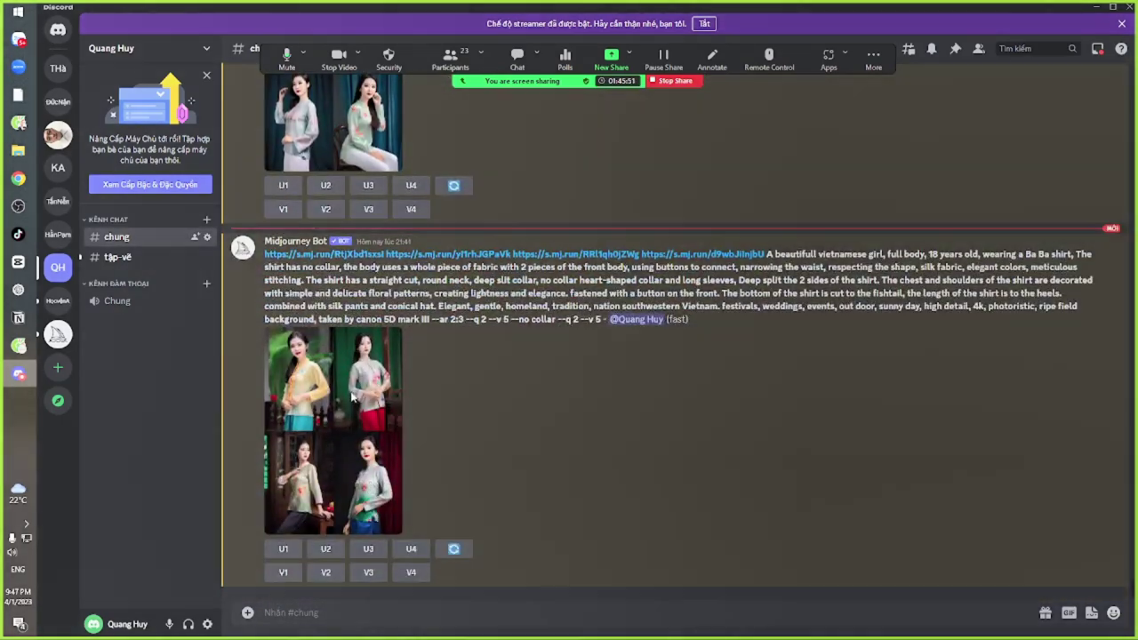
click(374, 489)
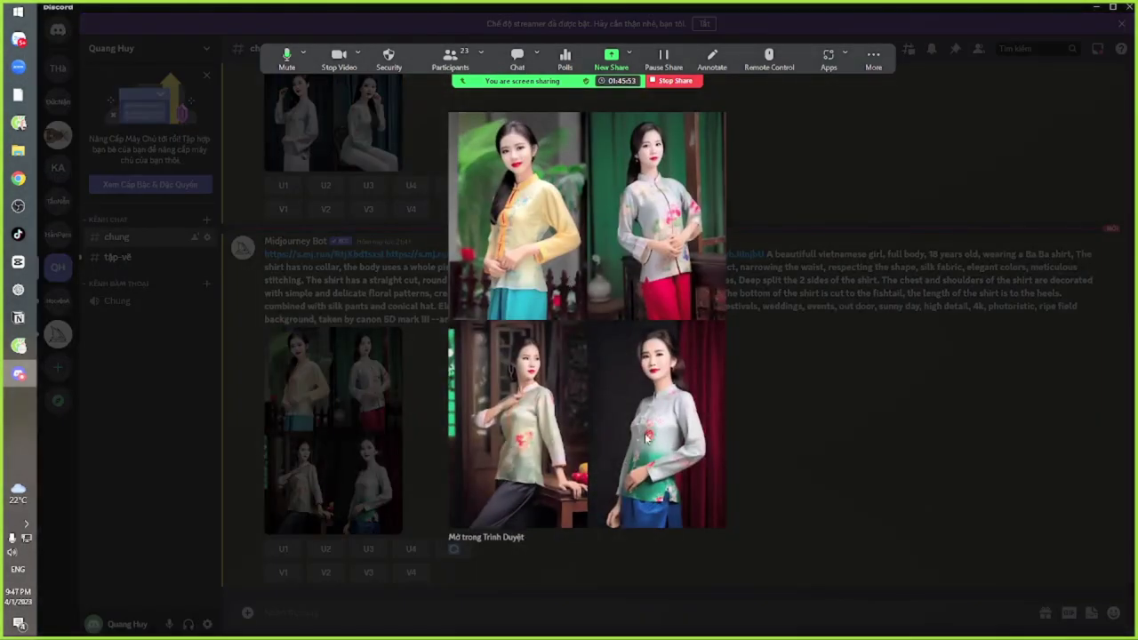
click(850, 434)
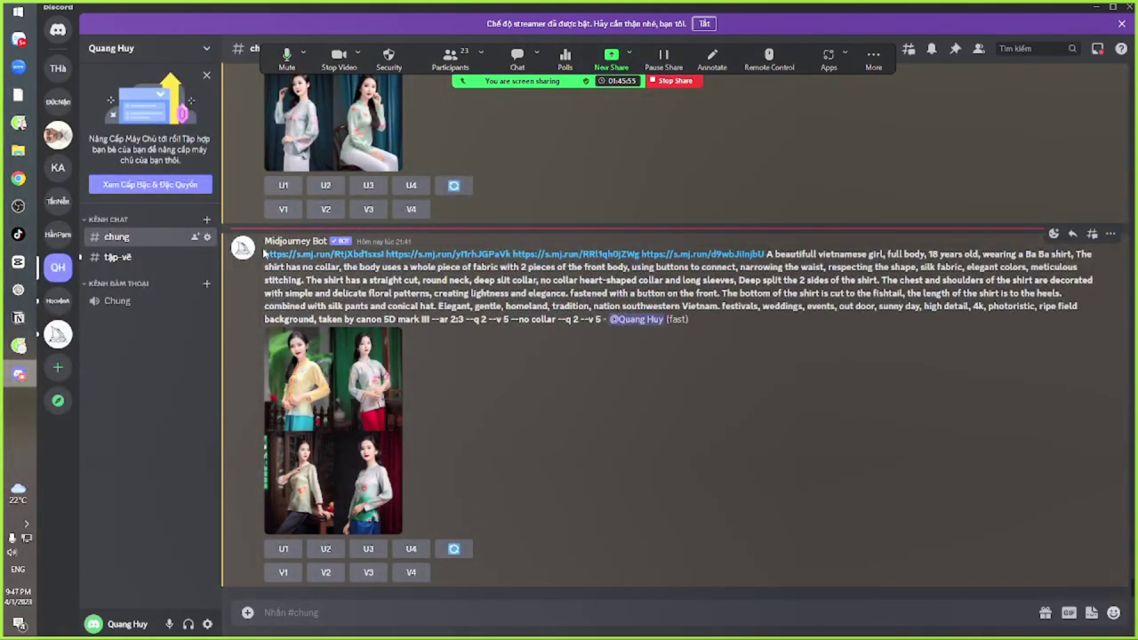
drag(264, 253, 511, 320)
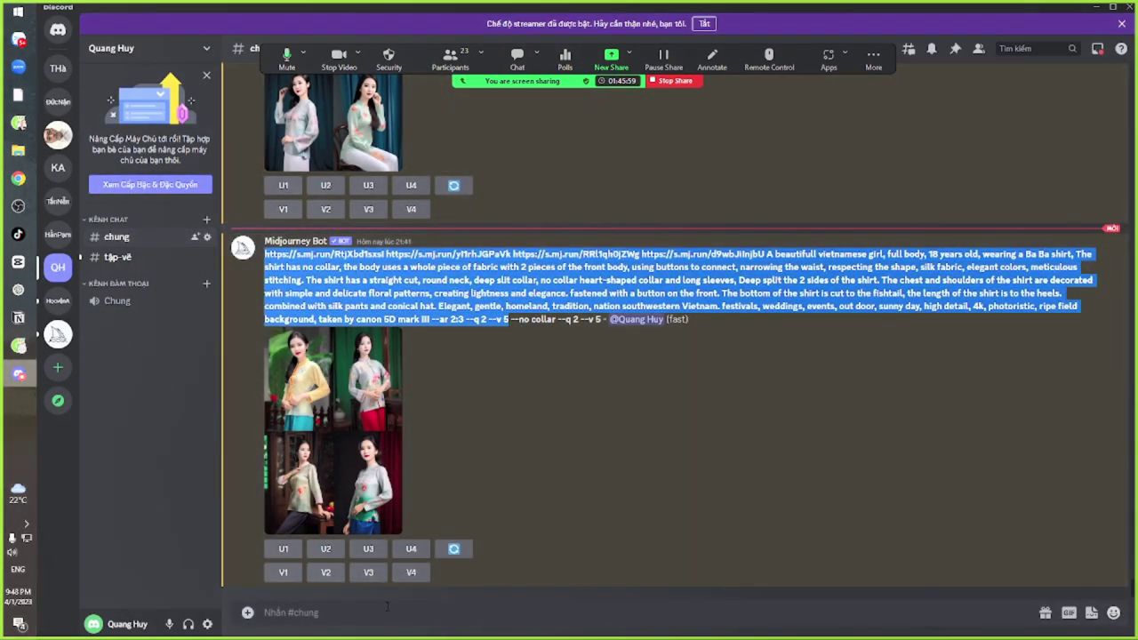
Send the copied prompt to Midjourney with /imagine
click(387, 606)
text(/im)
key(Tab)
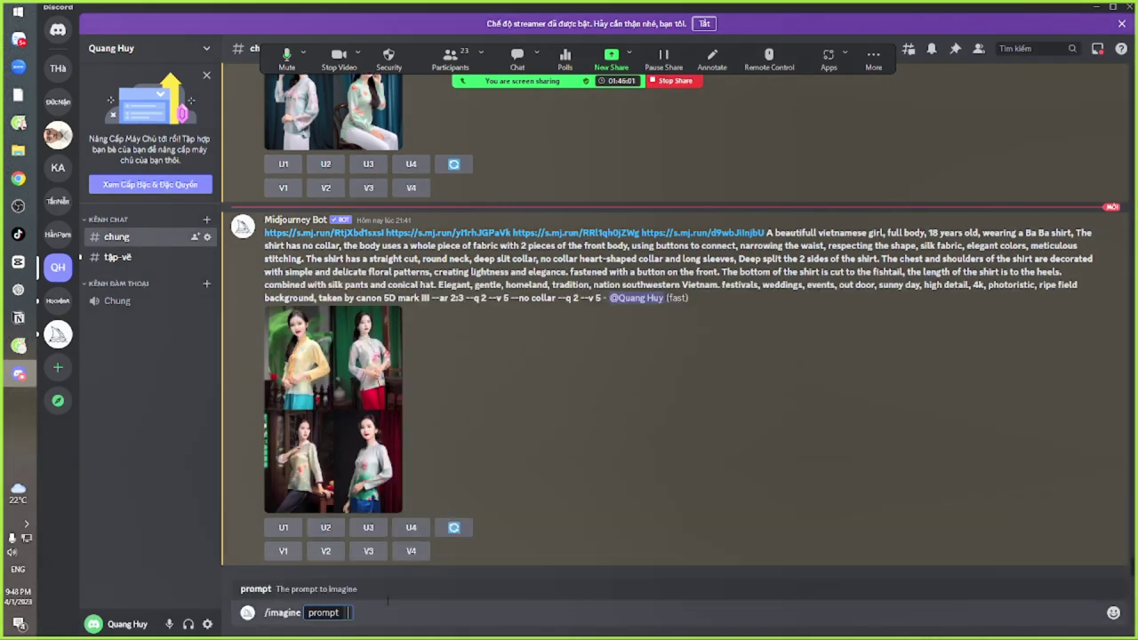
key(ctrl+v)
key(Return)
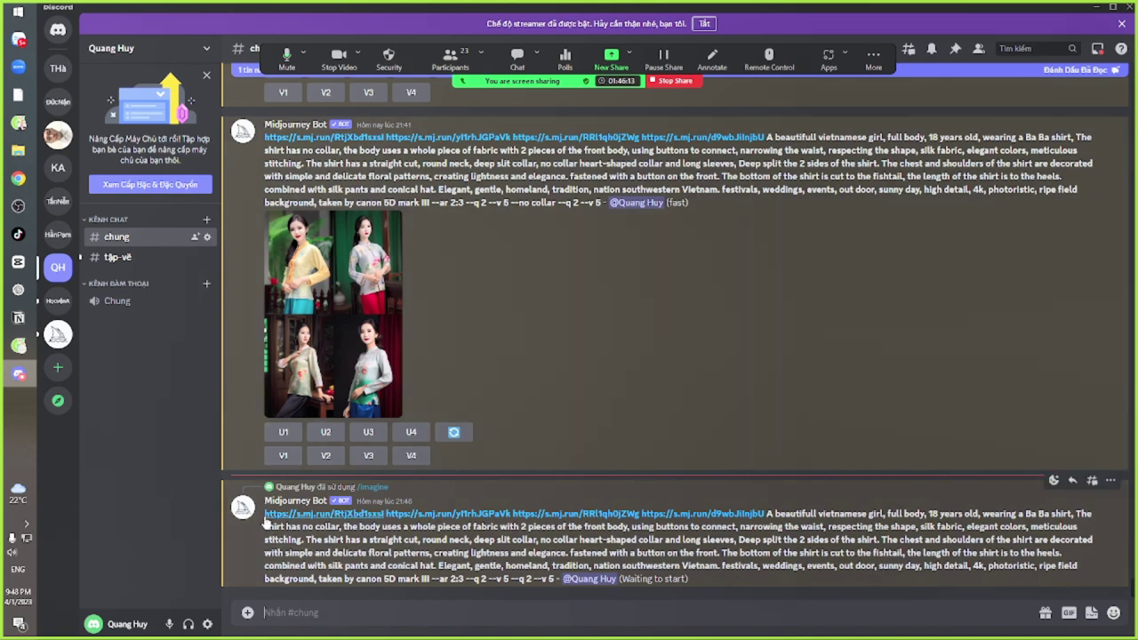
Resubmit the prompt through /imagine with ' pro model' added after '18 years old,'
drag(265, 514, 464, 578)
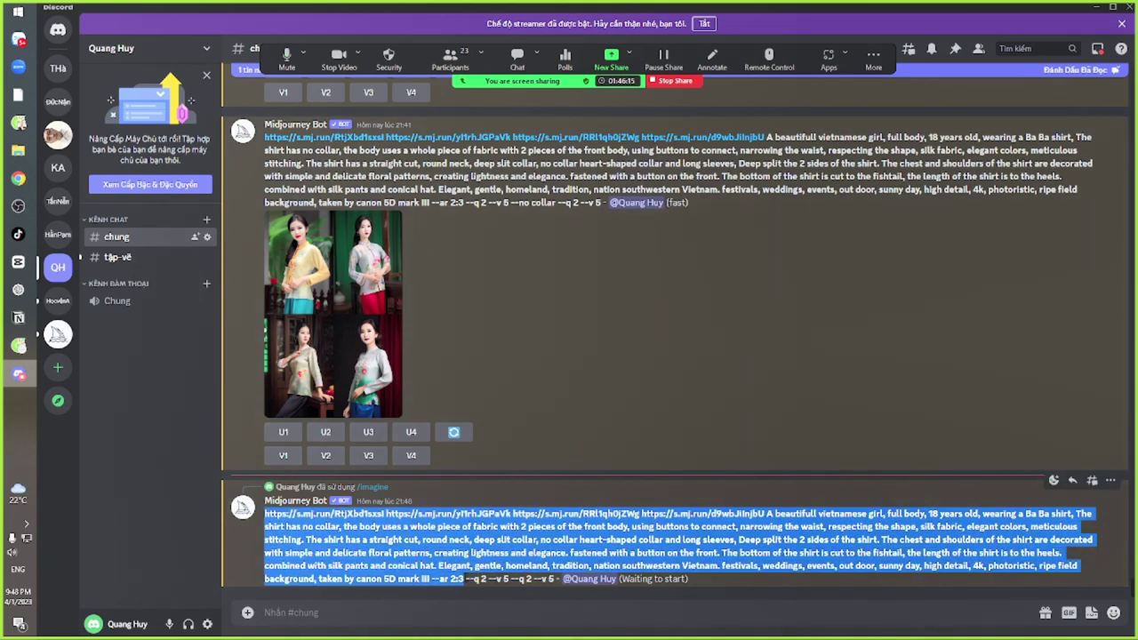
click(417, 613)
text(/im)
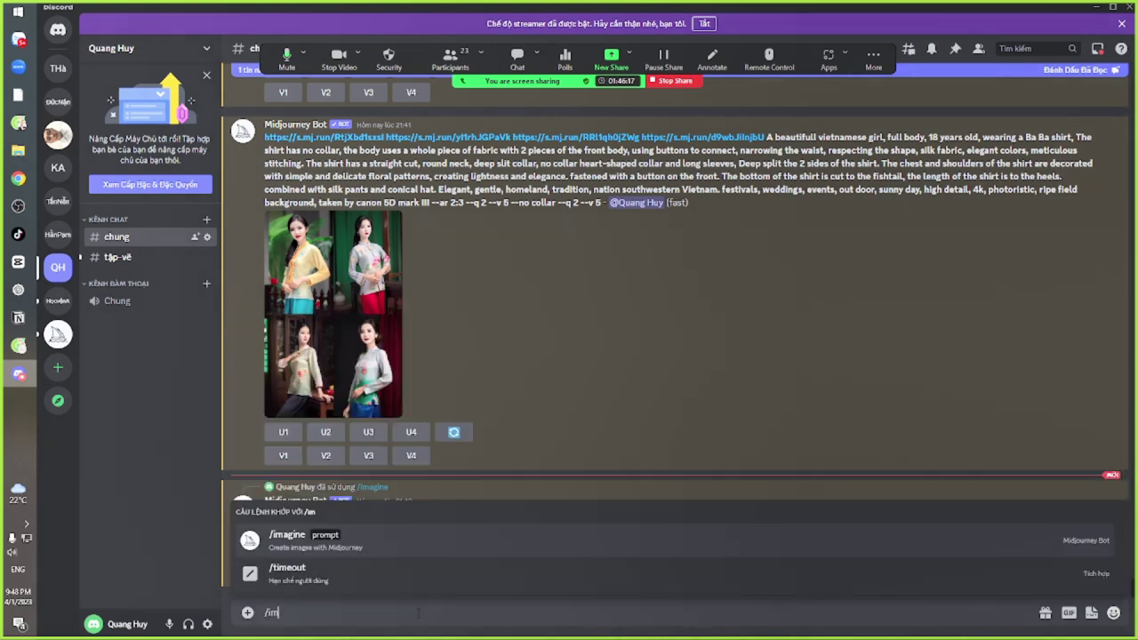
key(Tab)
text(https://s.mj.run/RtjXbd1sxsl https://s.mj.run/yI1rhJGPaVk https://s.mj.run/RRl1qh0jZWg https://s.mj.run/d9wbJilnjbU A beautifull vietnamese girl, full body, 18 years old, wearing a Ba Ba shirt, The shirt has no collar, the body uses a whole piece of fabric with 2 pieces of the front body, using buttons to connect, narrowing the waist, respecting the shape, silk fabric, elegant colors, meticulous stitching. The shirt has a straight cut, round neck, deep slit collar, no collar heart-shaped collar and long sleeves, Deep split the 2 sides of the shirt. The chest and shoulders of the shirt are decorated with simple and delicate floral patterns, creating lightness and elegance. fastened with a button on the front. The bottom of the shirt is cut to the fishtail, the length of the shirt is to the heels. combined with silk pants and conical hat. Elegant, gentle, homeland, tradition, nation southwestern Vietnam. festivals, weddings, events, out door, sunny day, high detail, 4k, photoristic, ripe field background, taken by canon 5D mark III --ar 2:3)
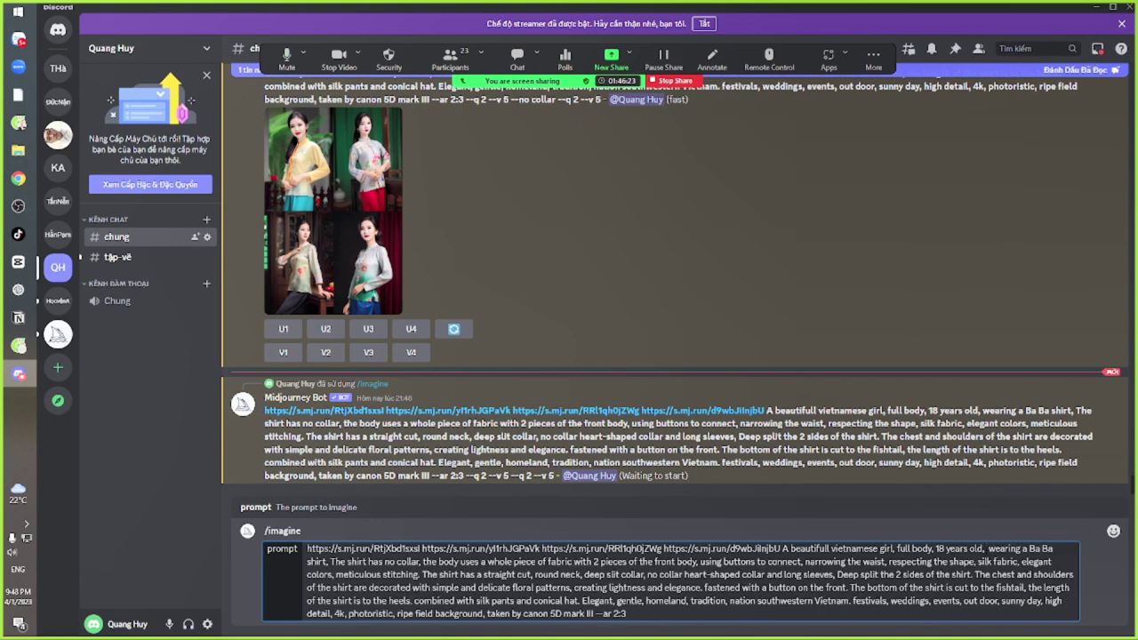
text(pro model,)
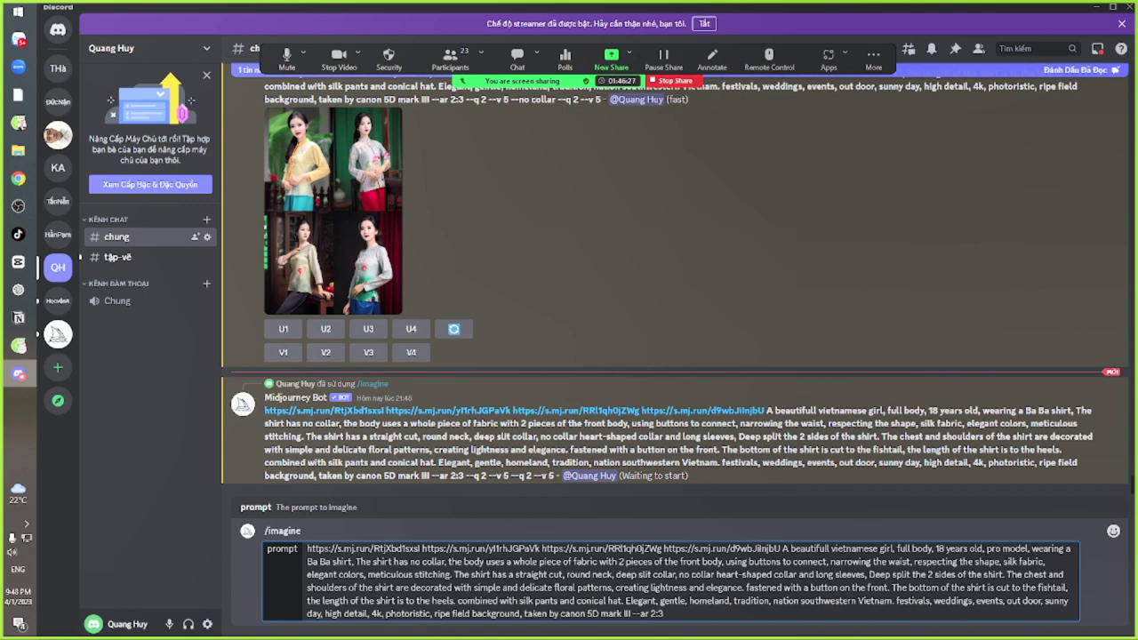
key(Return)
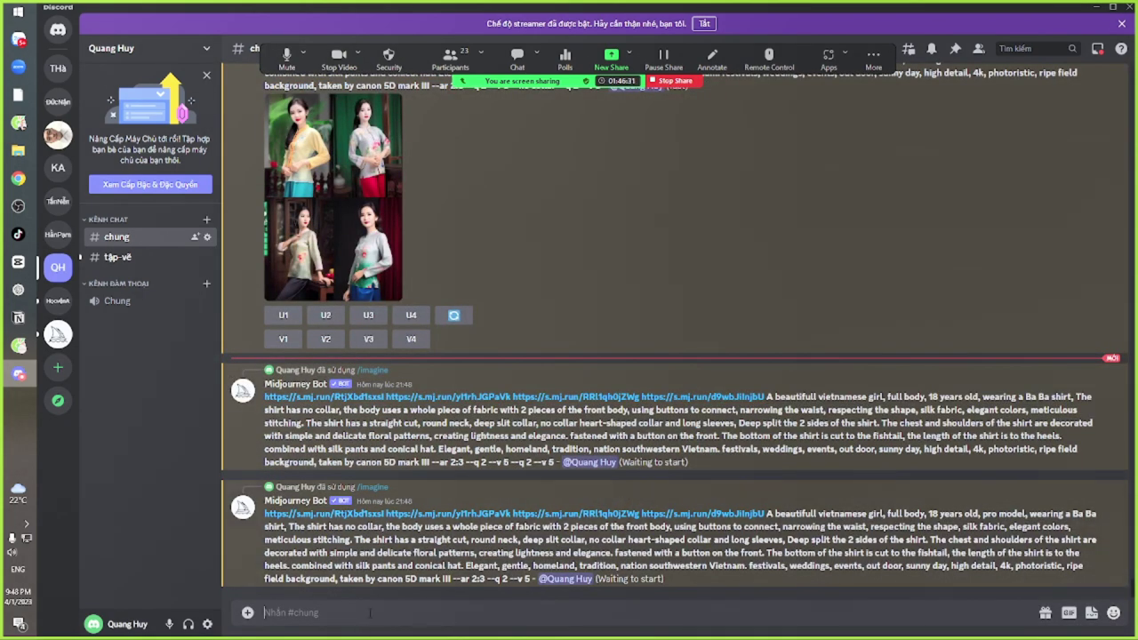
Queue one more /imagine of the latest prompt, then switch back to the Zoom meeting
drag(265, 514, 486, 580)
click(448, 613)
text(/im)
key(Tab)
text(https://s.mj.run/RtjXbd1sxsI https://s.mj.run/yl1rhJGPaVk https://s.mj.run/RRl1qh0jZWg https://s.mj.run/d9wbJiInjbU A beautifull vietnamese girl, full body, 18 years old, pro model, wearing a Ba Ba shirt, The shirt has no collar, the body uses a whole piece of fabric with 2 pieces of the front body, using buttons to connect, narrowing the waist, respecting the shape, silk fabric, elegant colors, meticulous stitching. The shirt has a straight cut, round neck, deep slit collar, no collar heart-shaped collar and long sleeves, Deep split the 2 sides of the shirt. The chest and shoulders of the shirt are decorated with simple and delicate floral patterns, creating lightness and elegance. fastened with a button on the front. The bottom of the shirt is cut to the fishtail, the length of the shirt is to the heels. combined with silk pants and conical hat. Elegant, gentle, homeland, tradition, nation southwestern Vietnam. festivals, weddings, events, out door, sunny day, high detail, 4k, photoristic, ripe field background, taken by canon 5D mark III --ar 2:3)
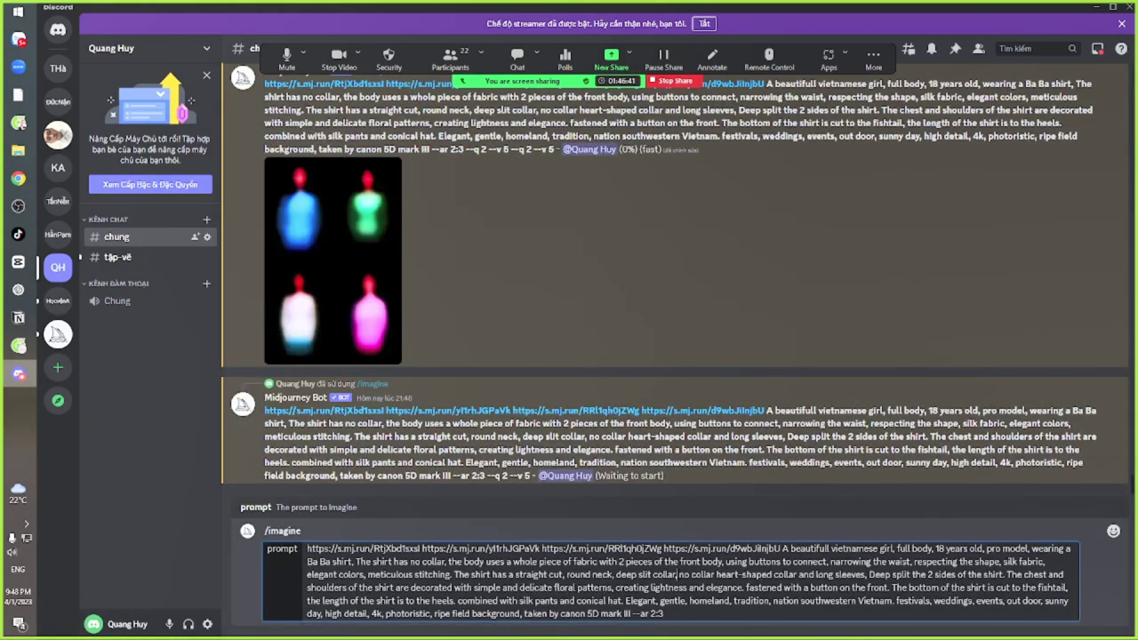
drag(677, 574, 905, 575)
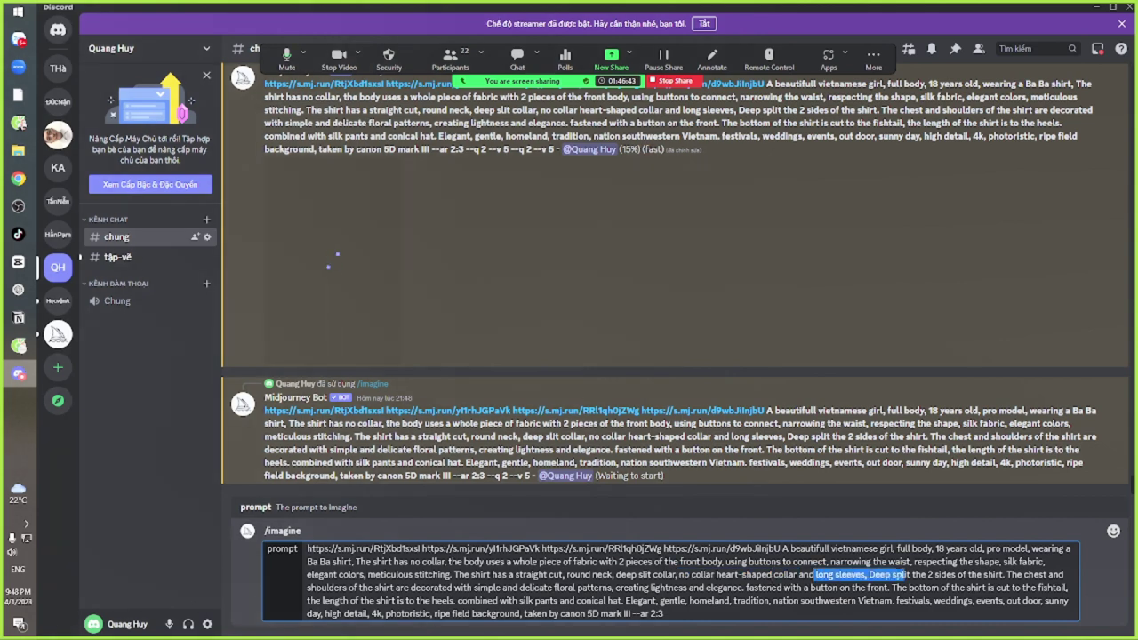
drag(755, 575, 933, 575)
click(858, 601)
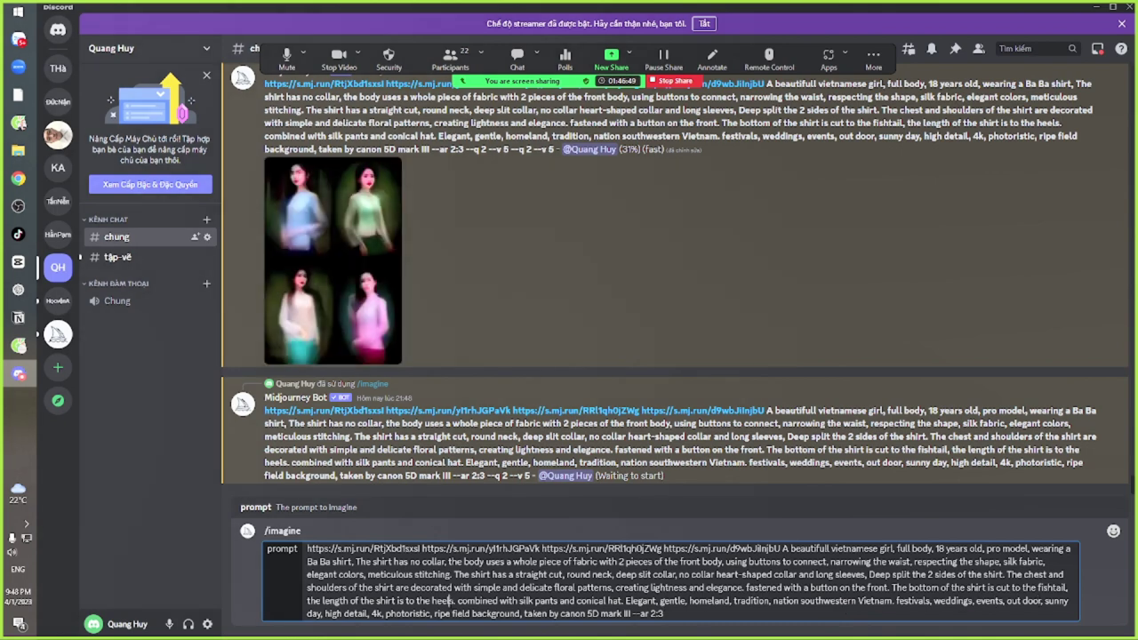
key(Return)
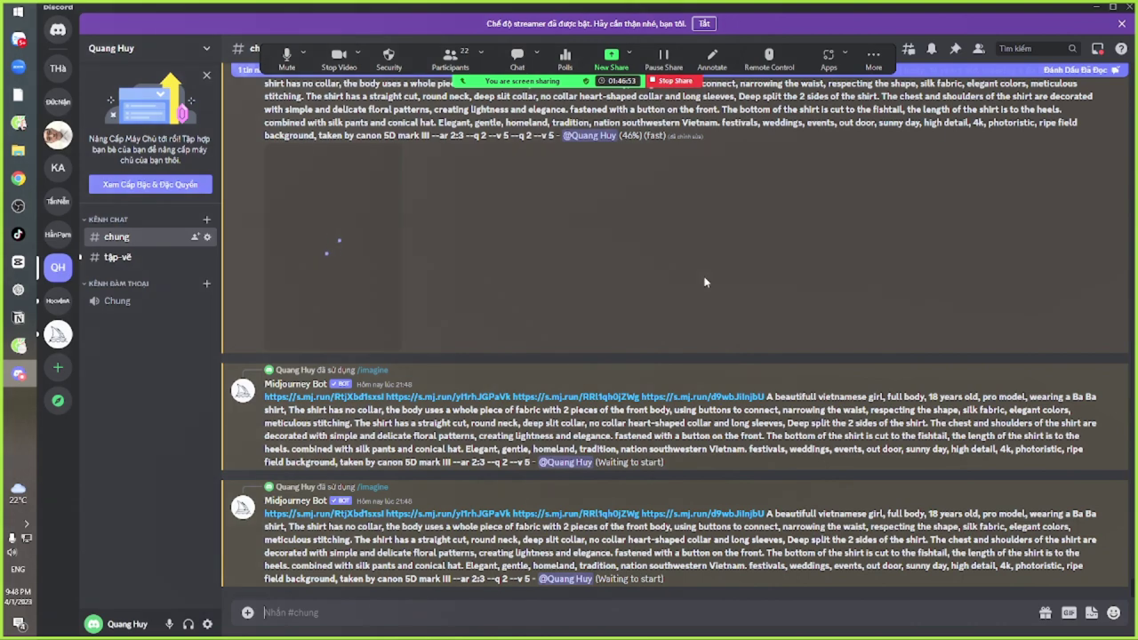
key(alt+Tab)
key(Tab)
key(Tab)
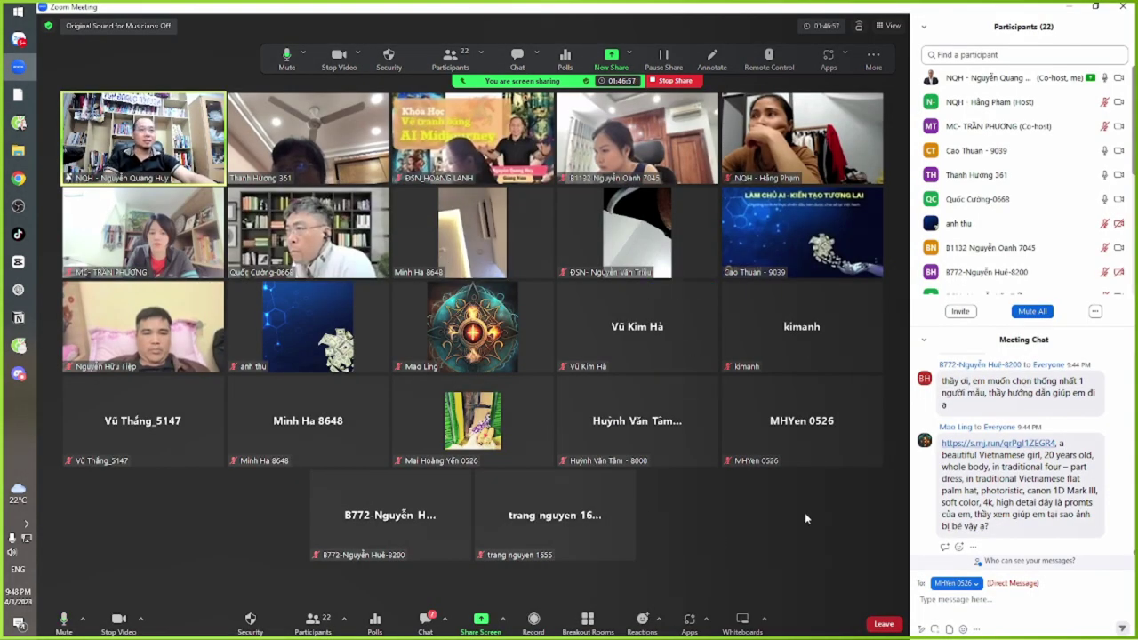
View the four-portrait image posted in the Zalo group full size, zooming in and out
key(alt+Tab)
key(Tab)
key(Tab)
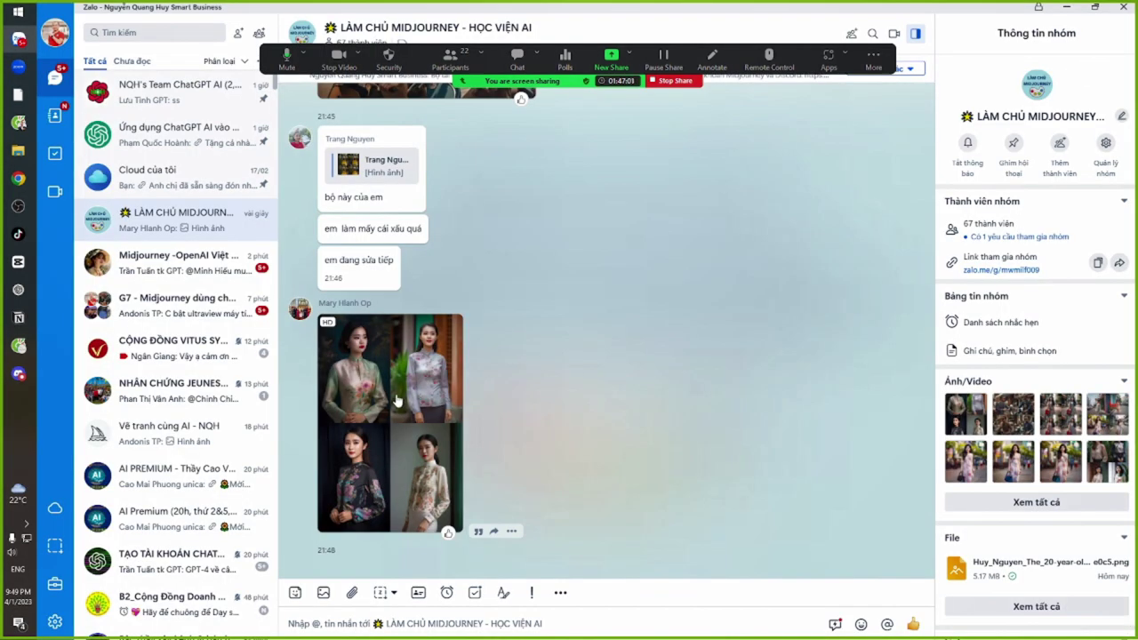
click(397, 398)
scroll(517, 265, up, 3)
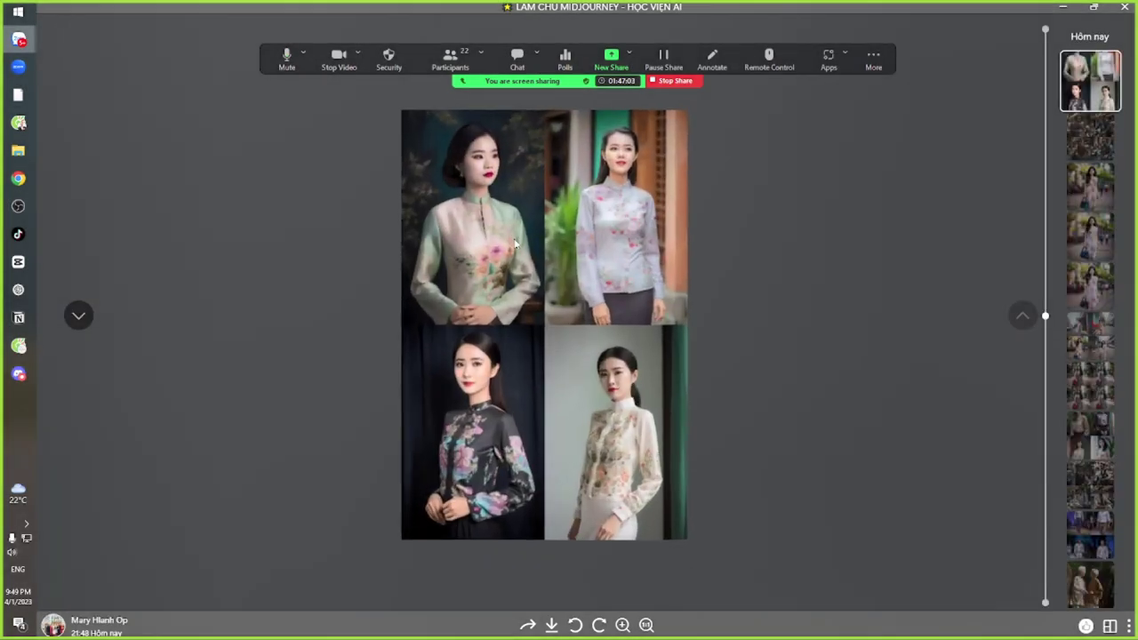
drag(531, 281, 498, 157)
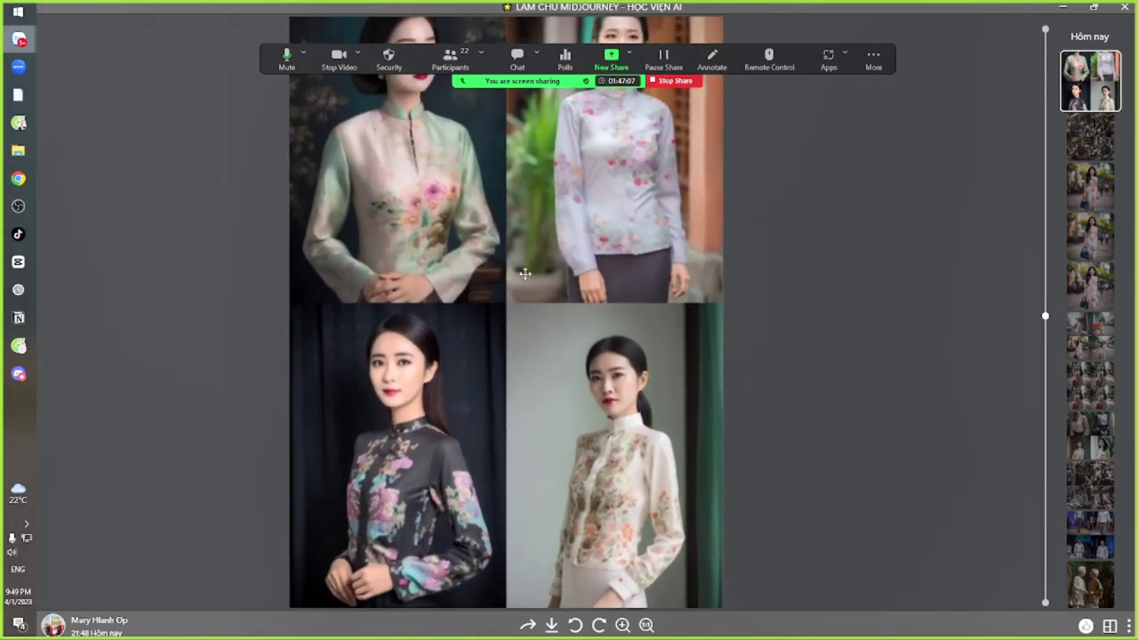
scroll(553, 371, down, 4)
key(Escape)
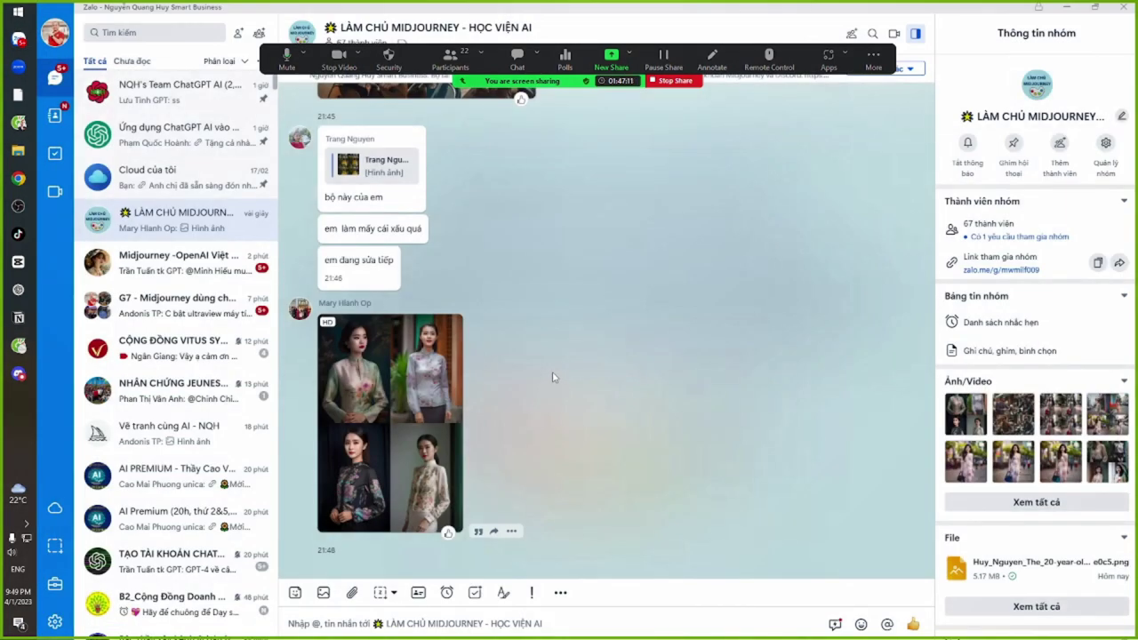
scroll(552, 377, up, 2)
scroll(552, 377, down, 2)
key(alt+Tab)
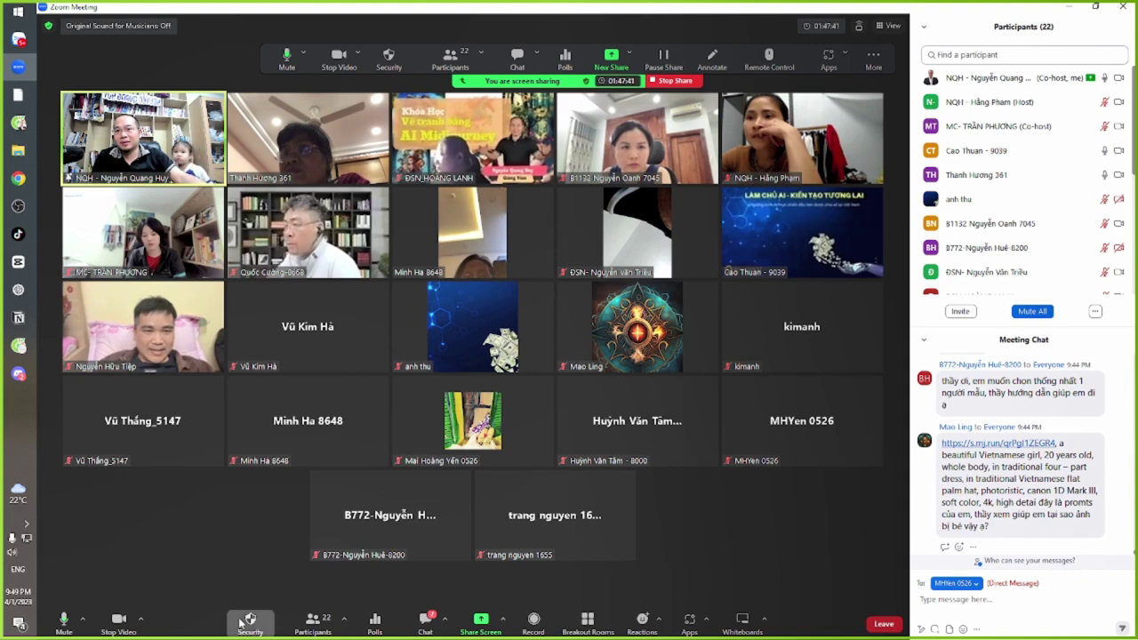
Glance at Zoom's Security options and scroll the meeting chat, then return to Discord
click(250, 622)
click(177, 545)
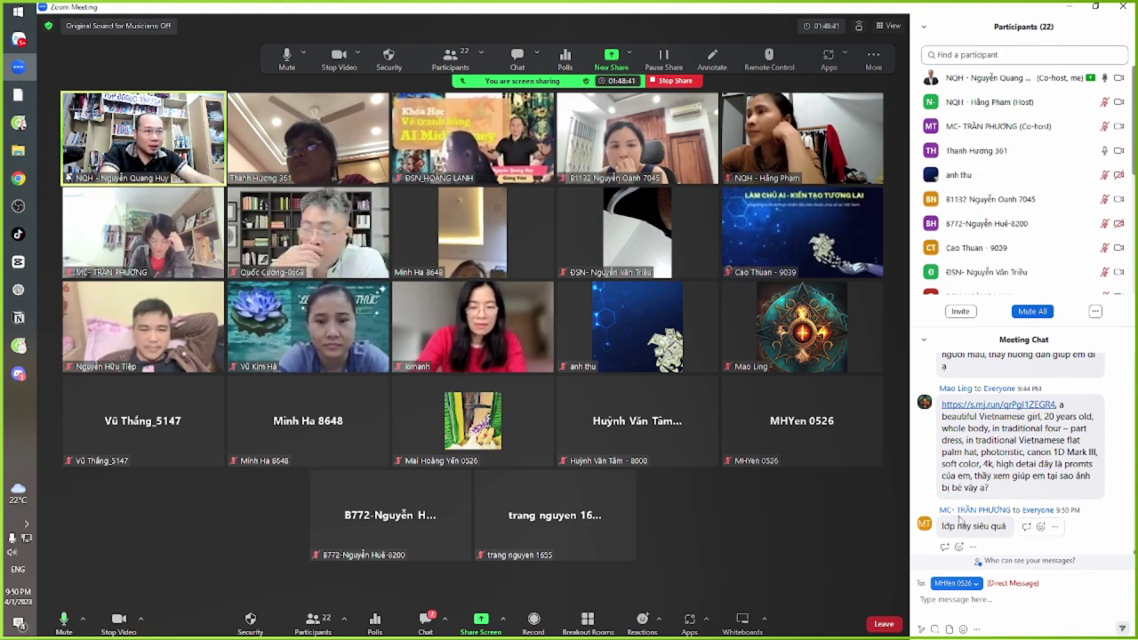
scroll(960, 515, up, 2)
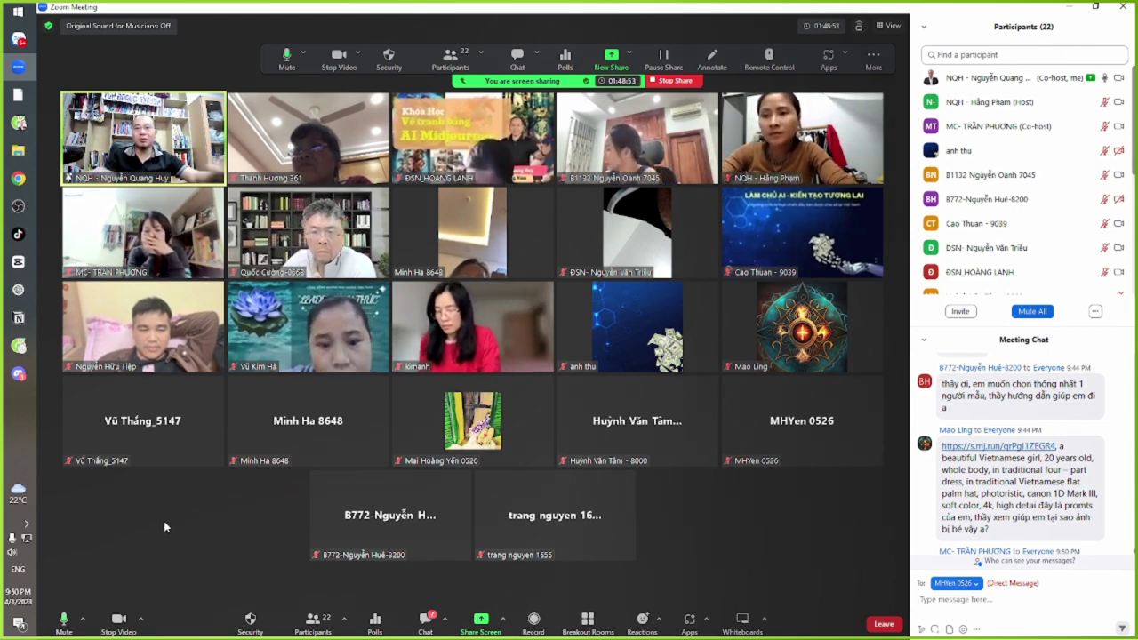
key(alt+Tab)
key(alt+Tab)
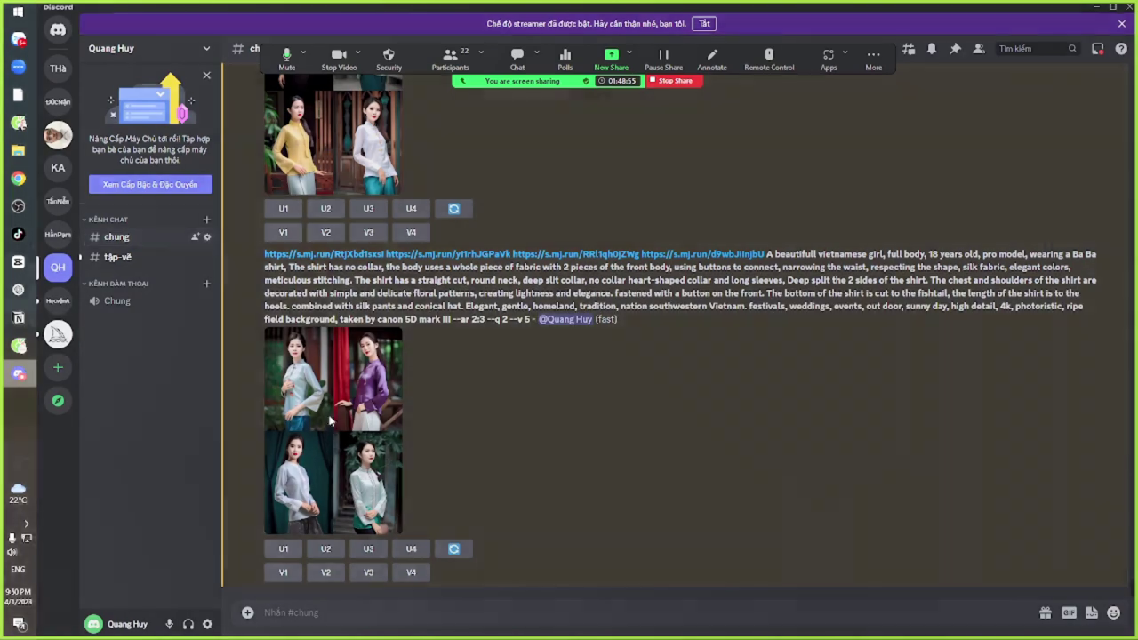
Enlarge and close the earlier Midjourney result grids one by one, moving down the chat
click(334, 431)
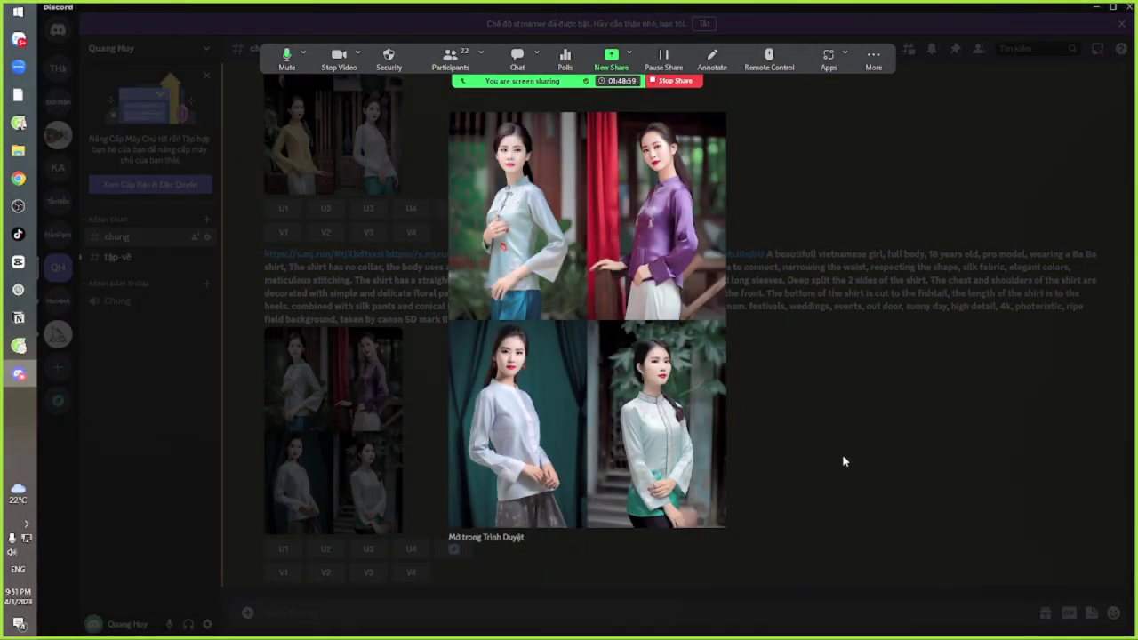
click(844, 461)
scroll(675, 356, down, 2)
click(346, 373)
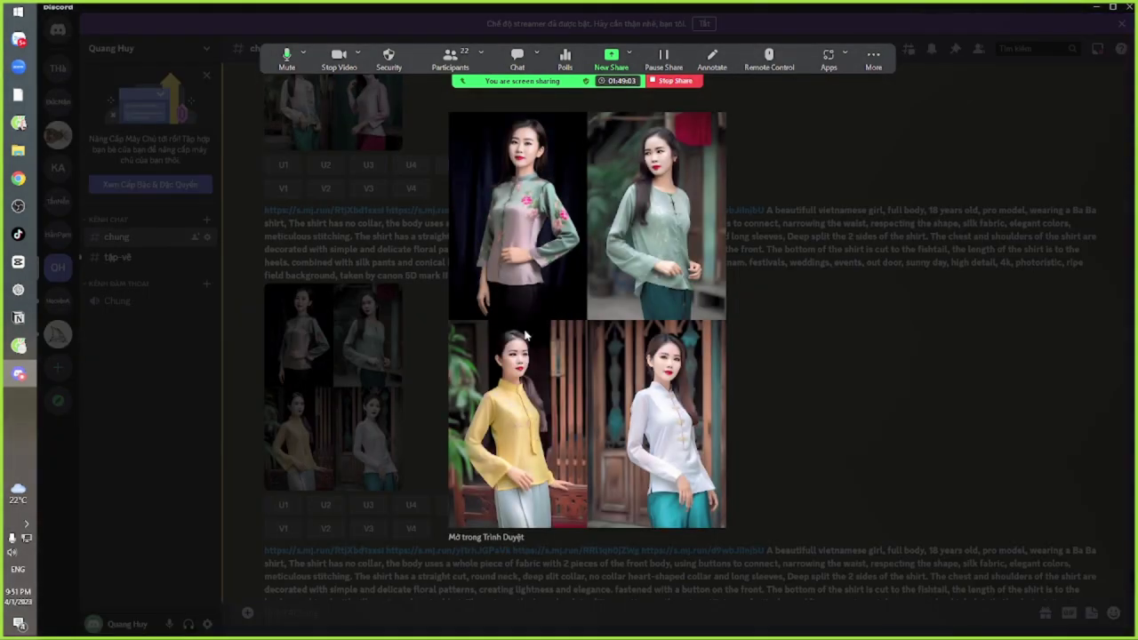
click(728, 410)
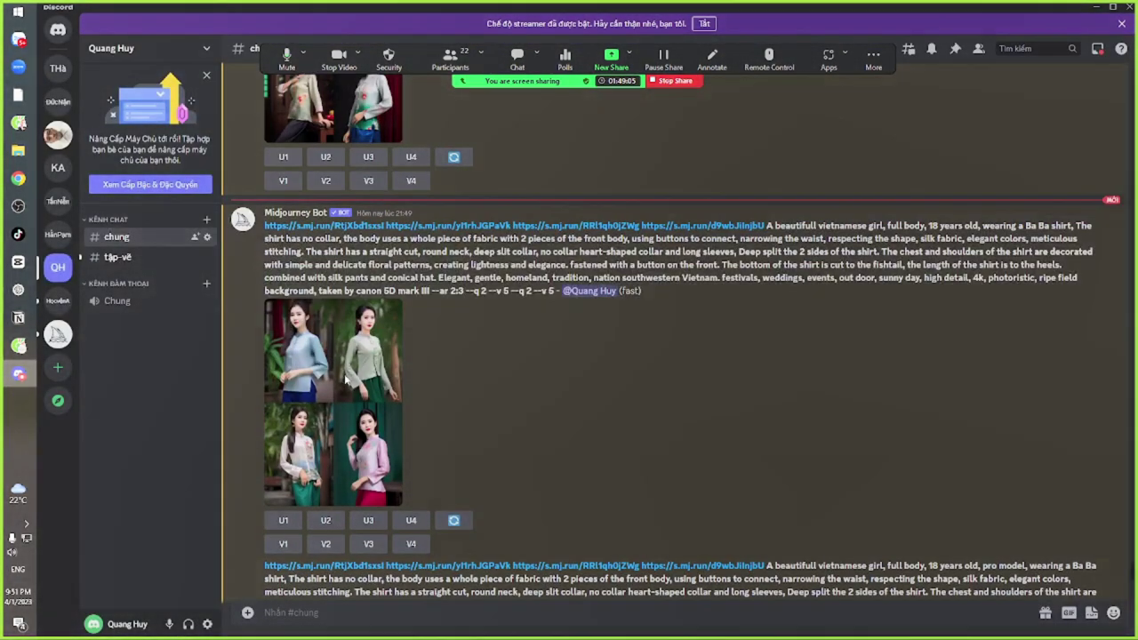
click(389, 345)
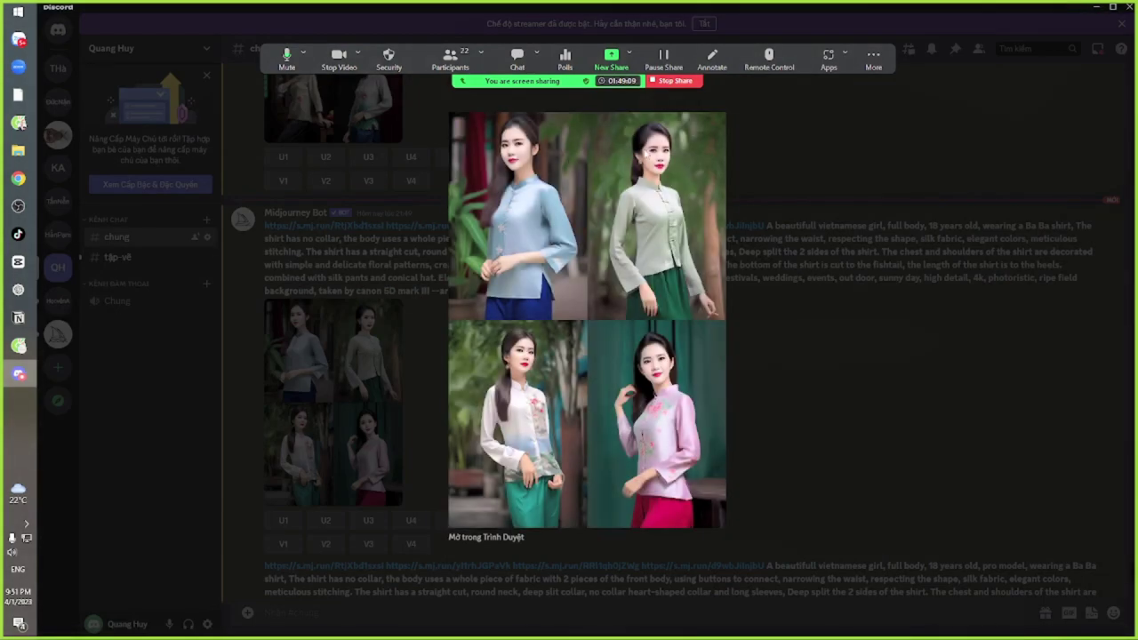
key(Escape)
scroll(594, 393, down, 5)
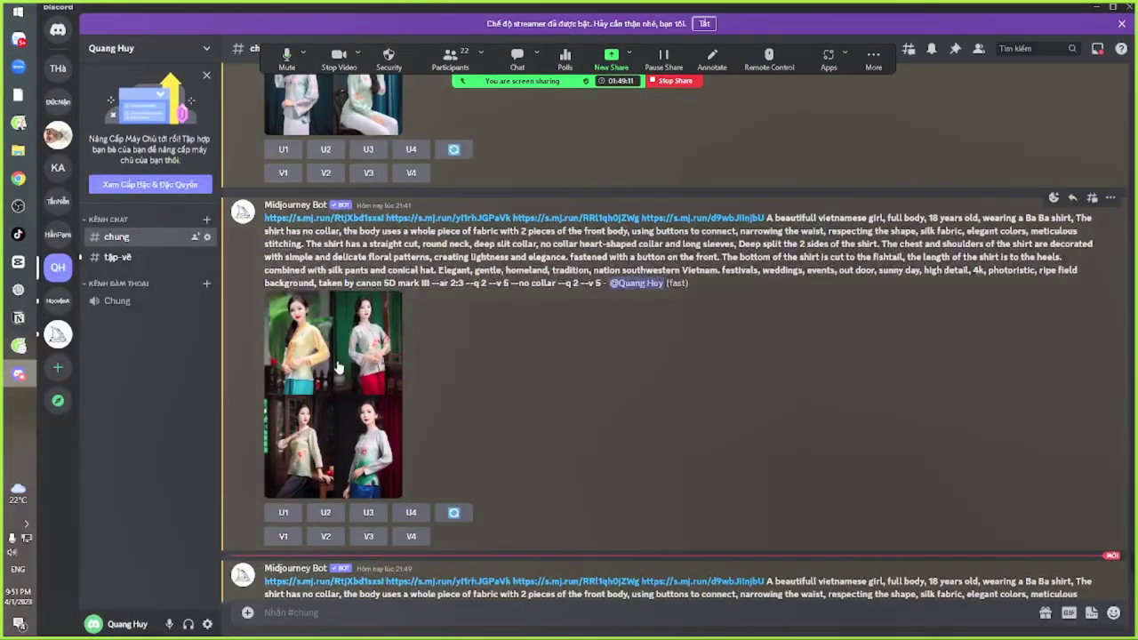
click(340, 360)
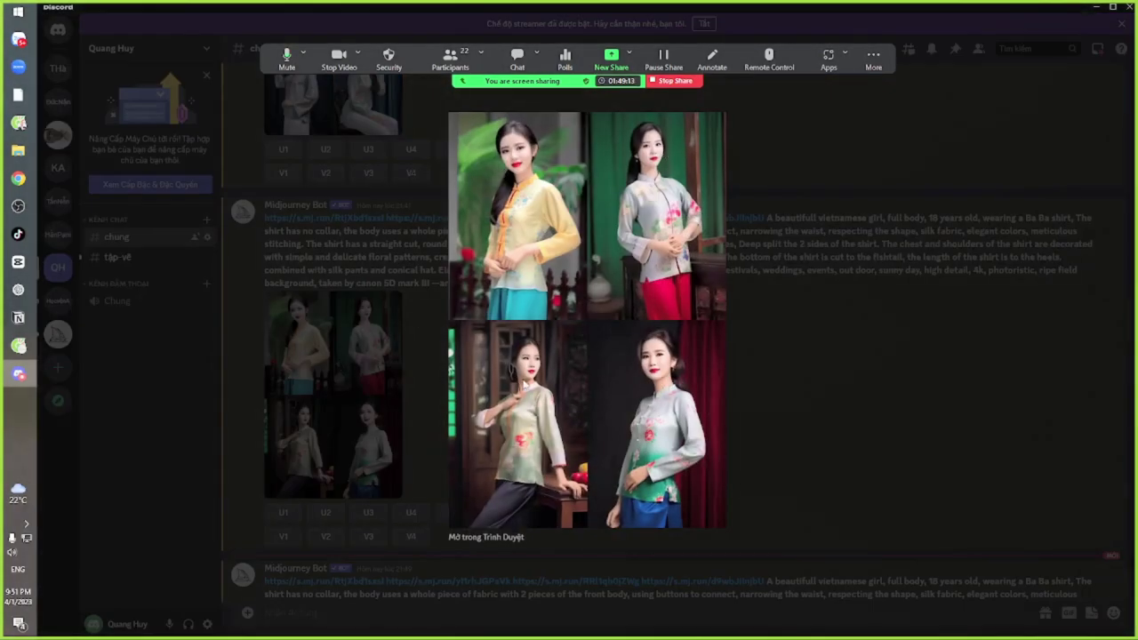
key(Escape)
scroll(760, 382, down, 5)
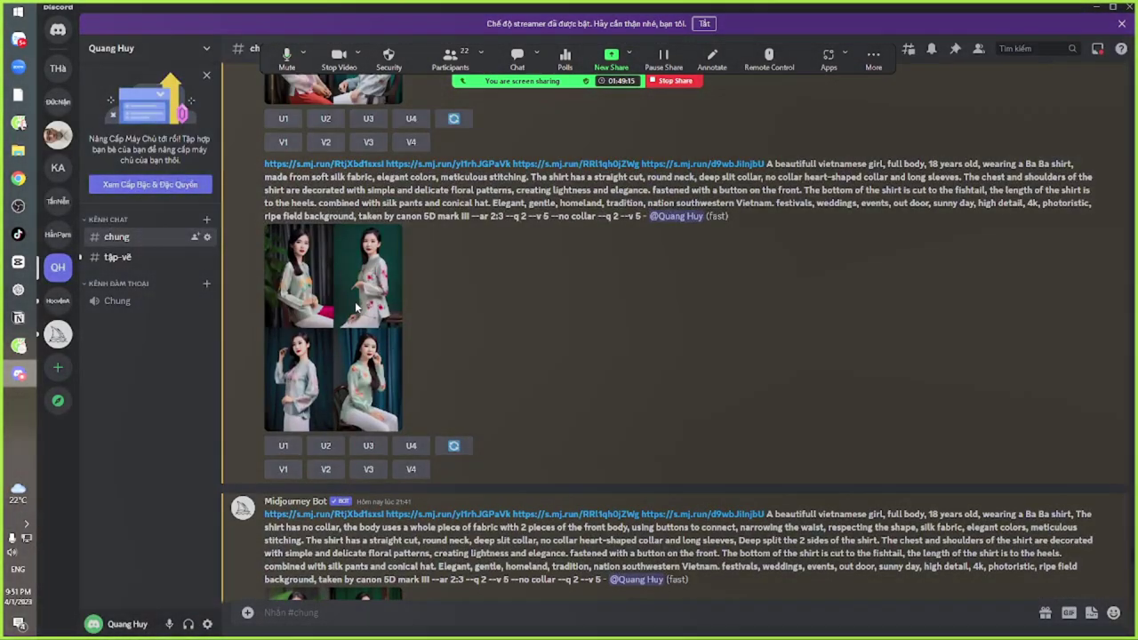
click(334, 327)
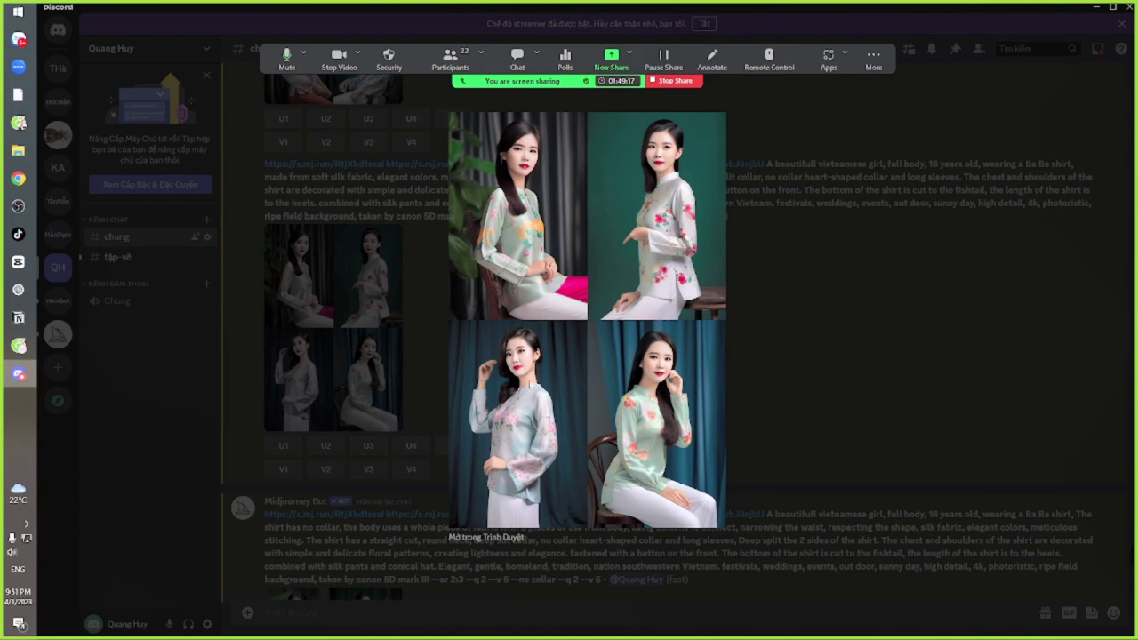
key(Escape)
Inspect the next several result grids at full size further down the channel
scroll(786, 370, down, 5)
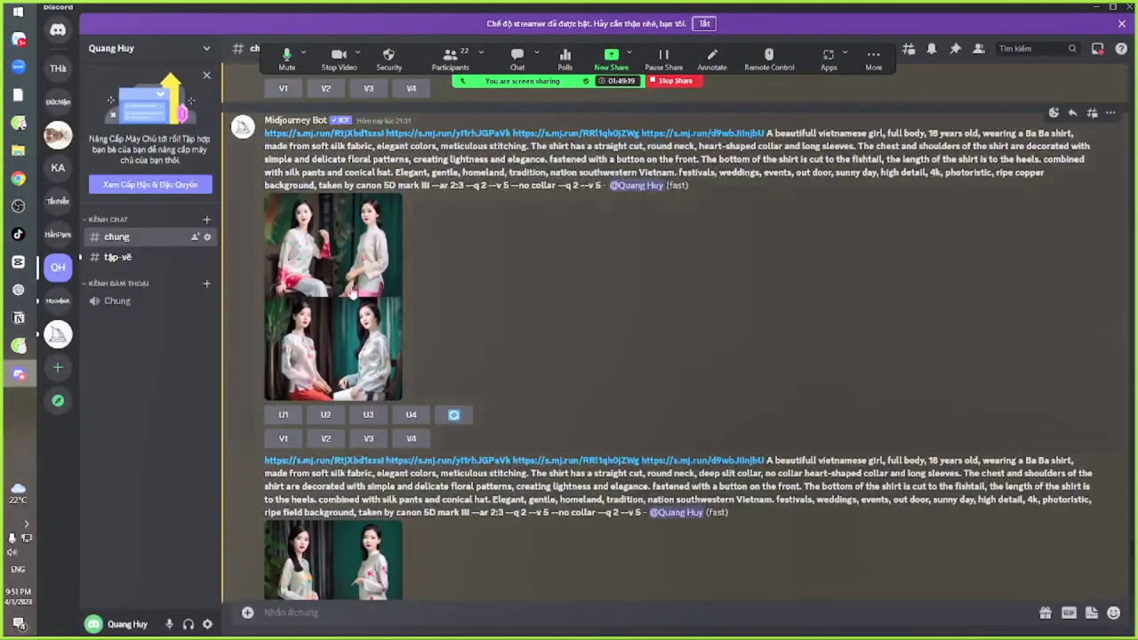
click(353, 290)
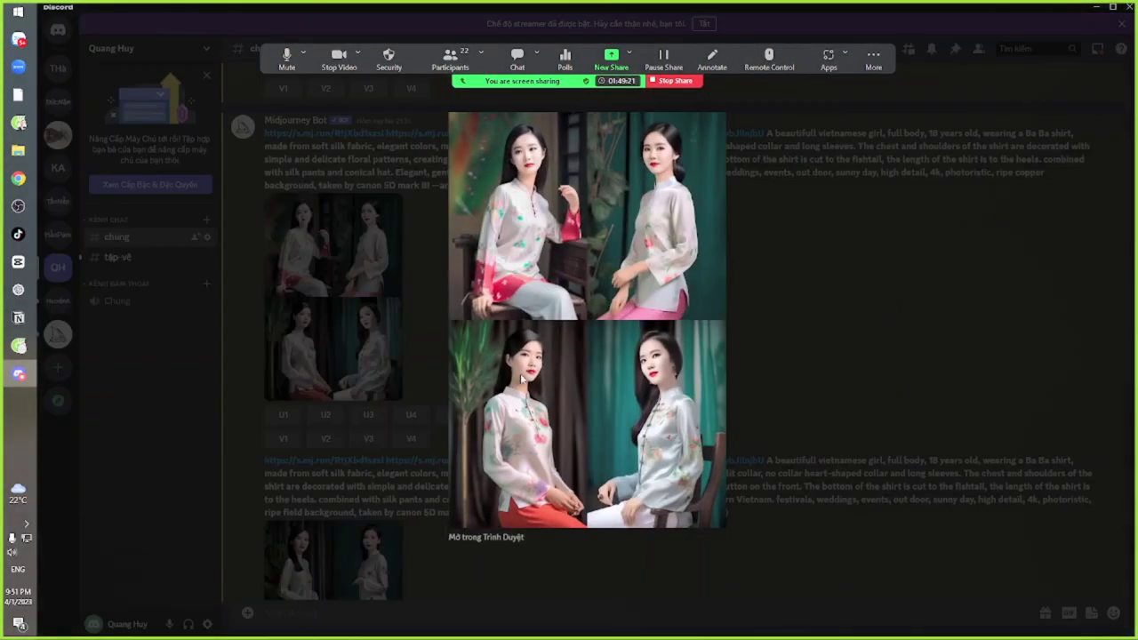
key(Escape)
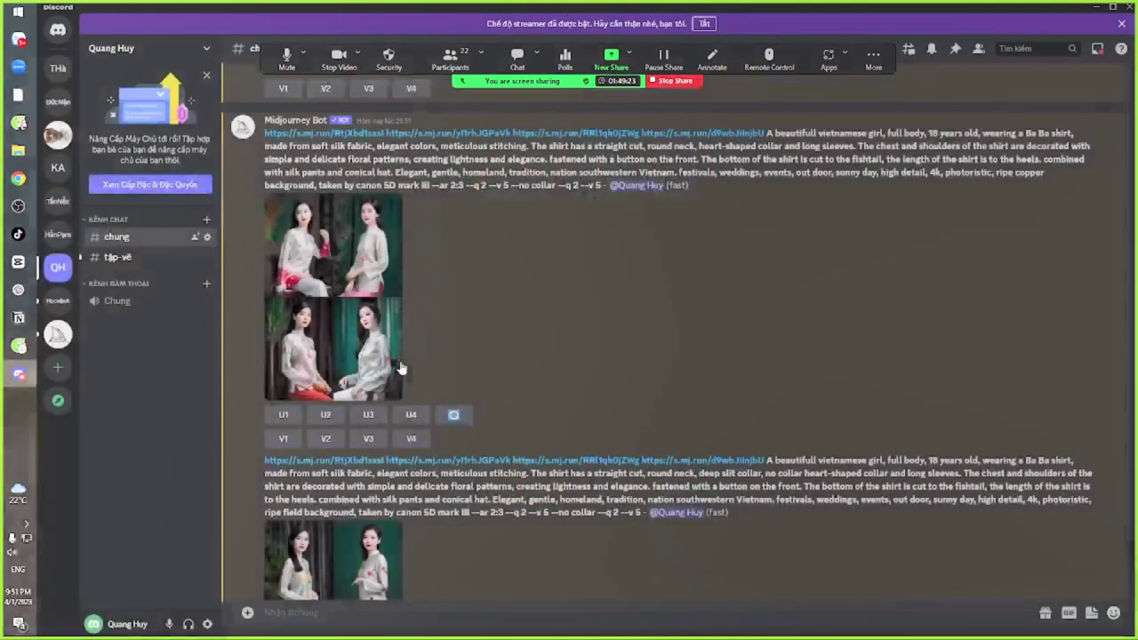
scroll(800, 293, down, 5)
click(352, 213)
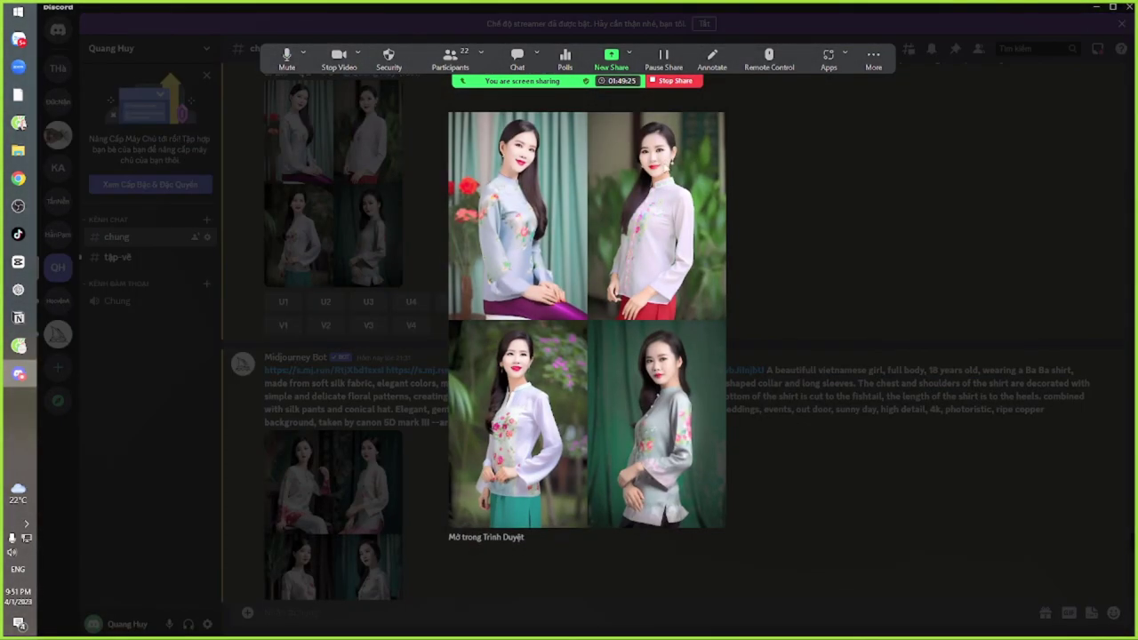
key(Escape)
scroll(675, 337, down, 5)
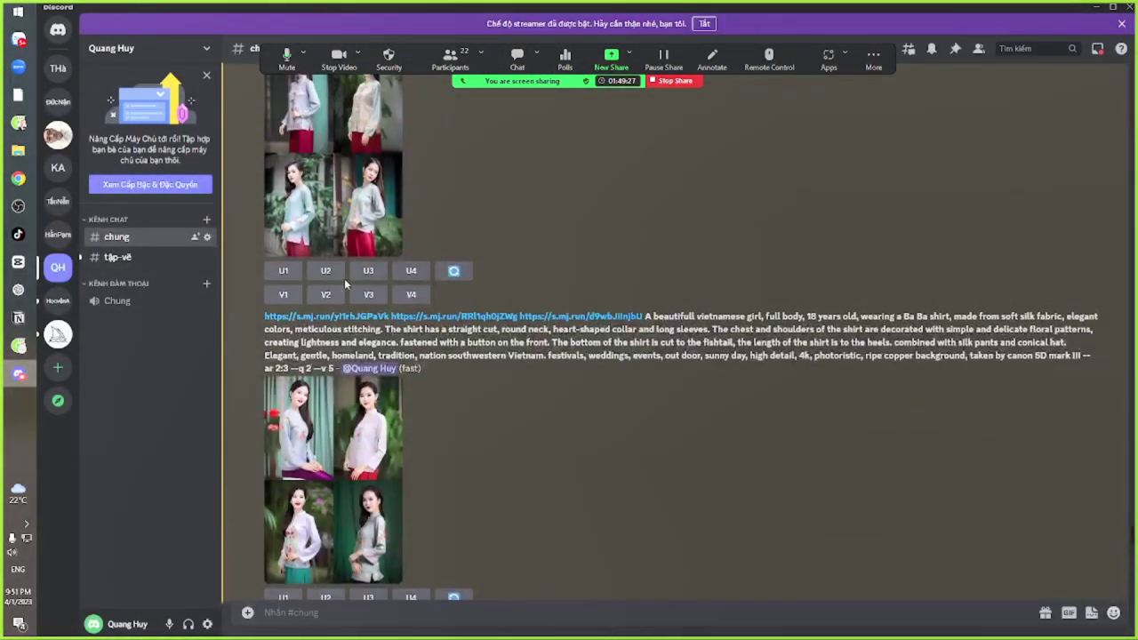
click(359, 191)
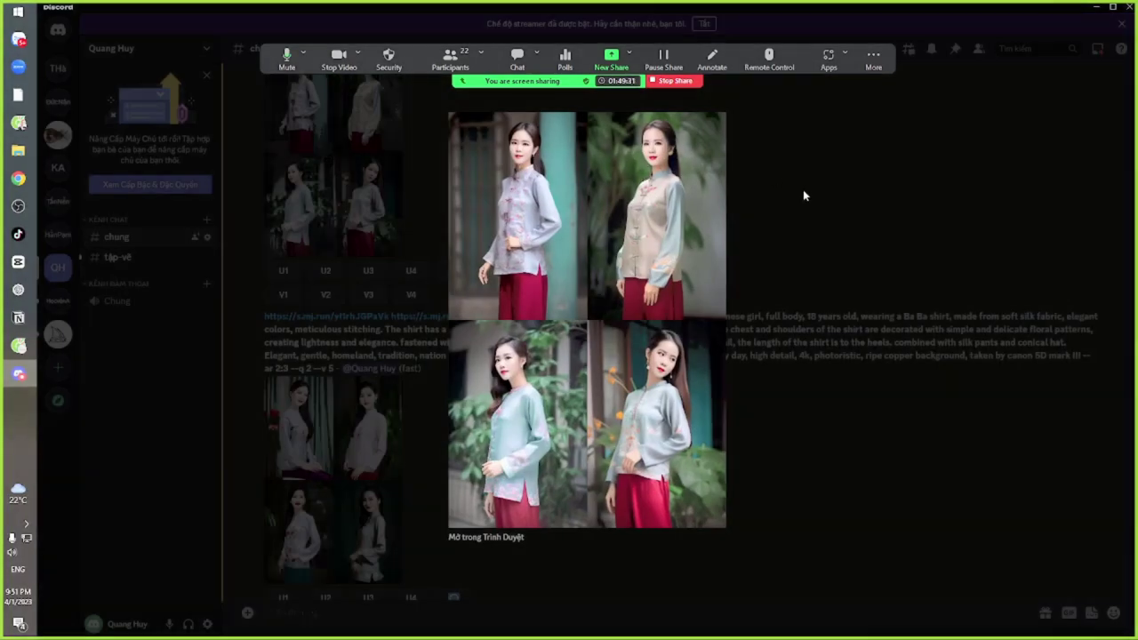
click(775, 210)
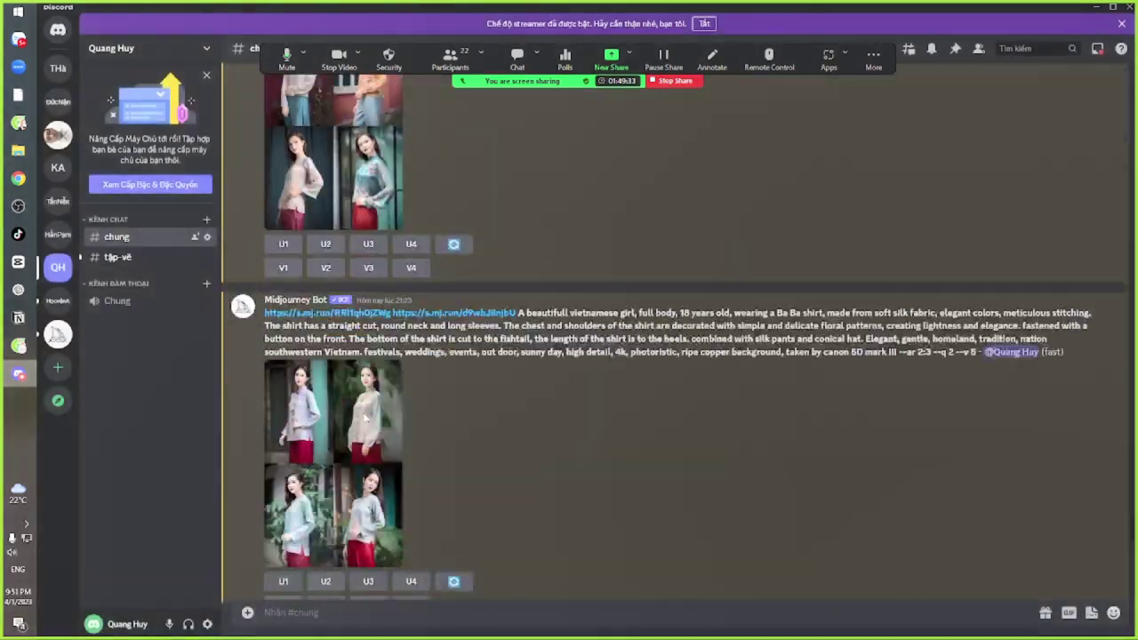
click(348, 195)
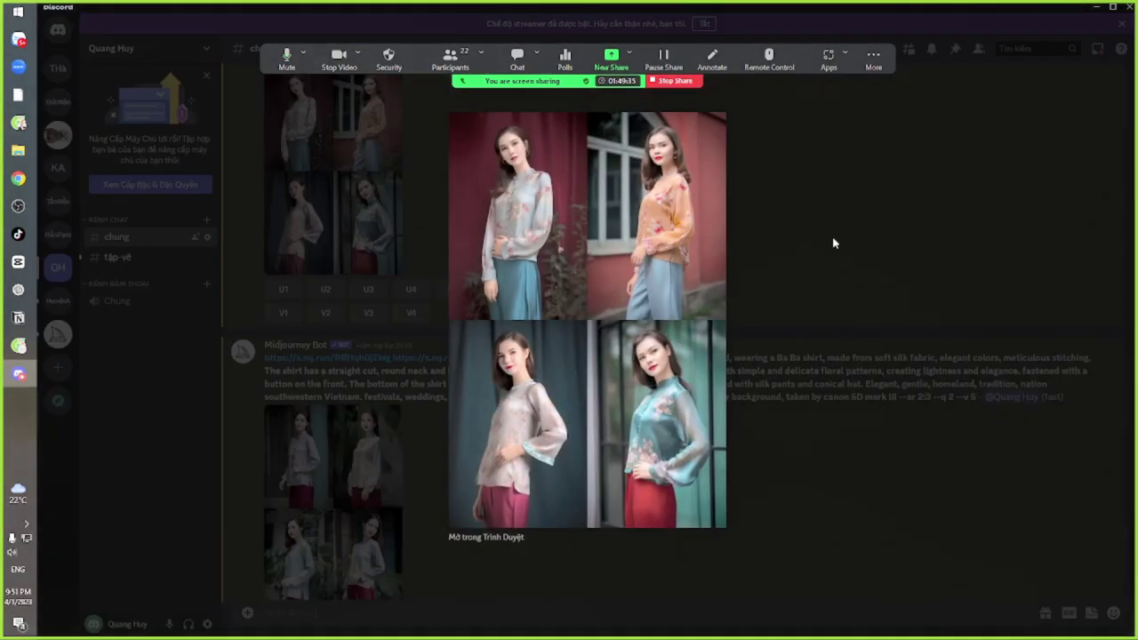
click(834, 243)
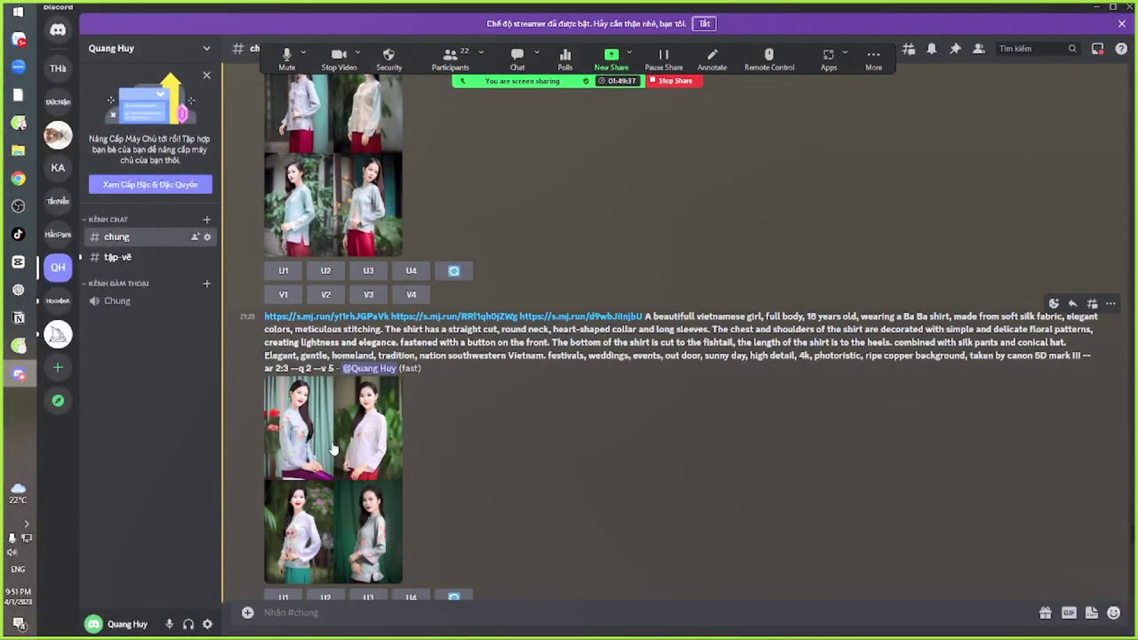
Check the newest grids, including the 'pro model' result, then go back to Zoom
click(323, 410)
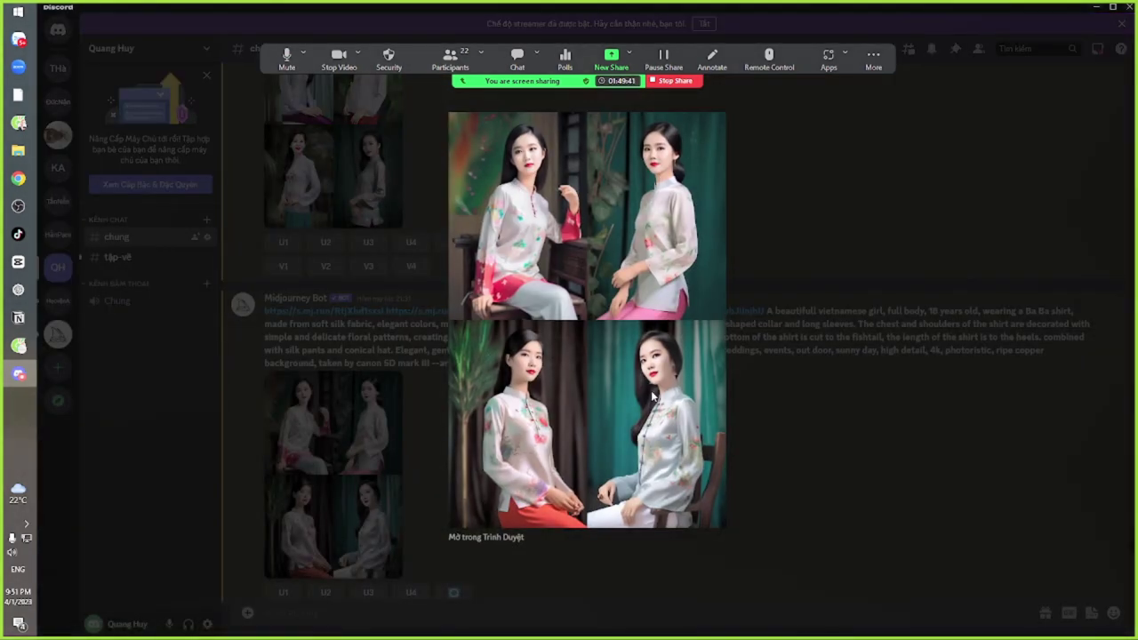
click(771, 437)
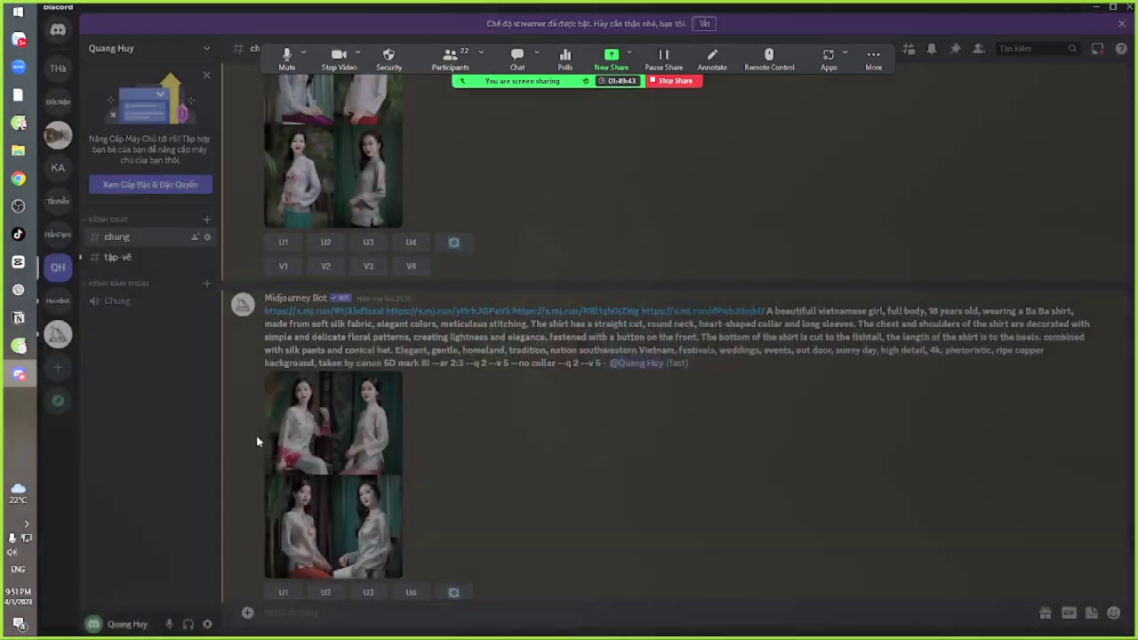
click(338, 391)
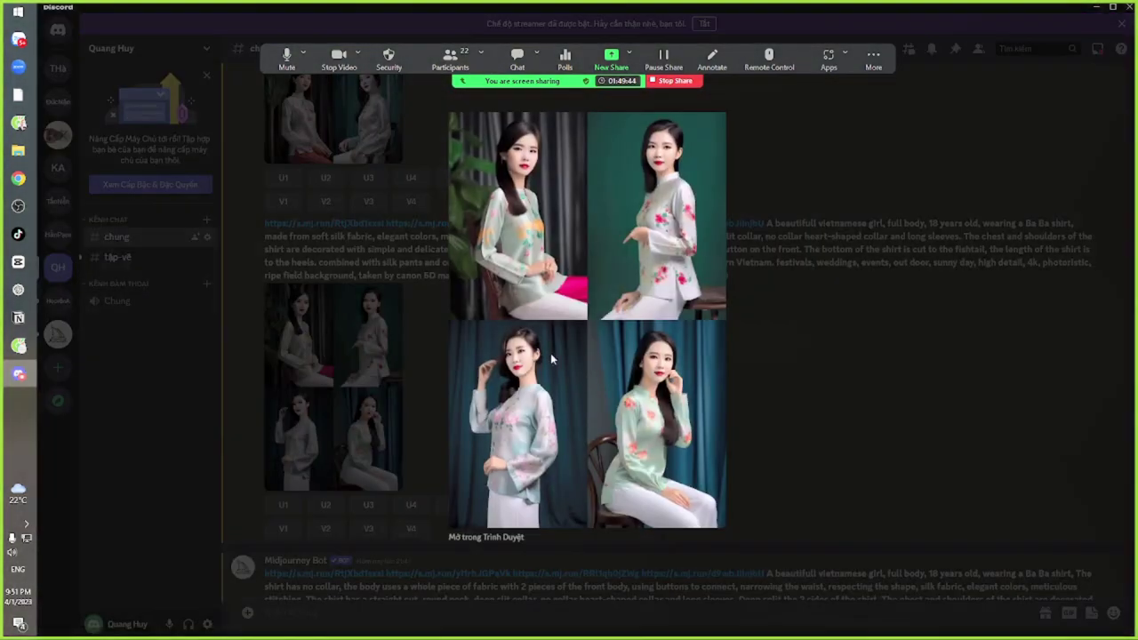
click(770, 399)
click(326, 332)
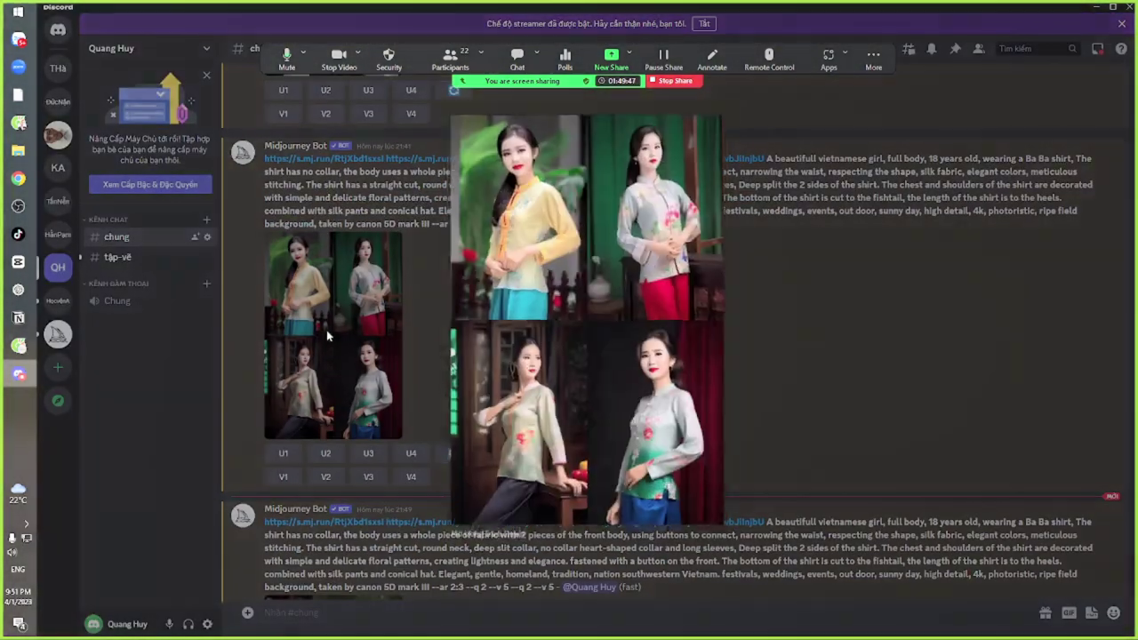
click(757, 401)
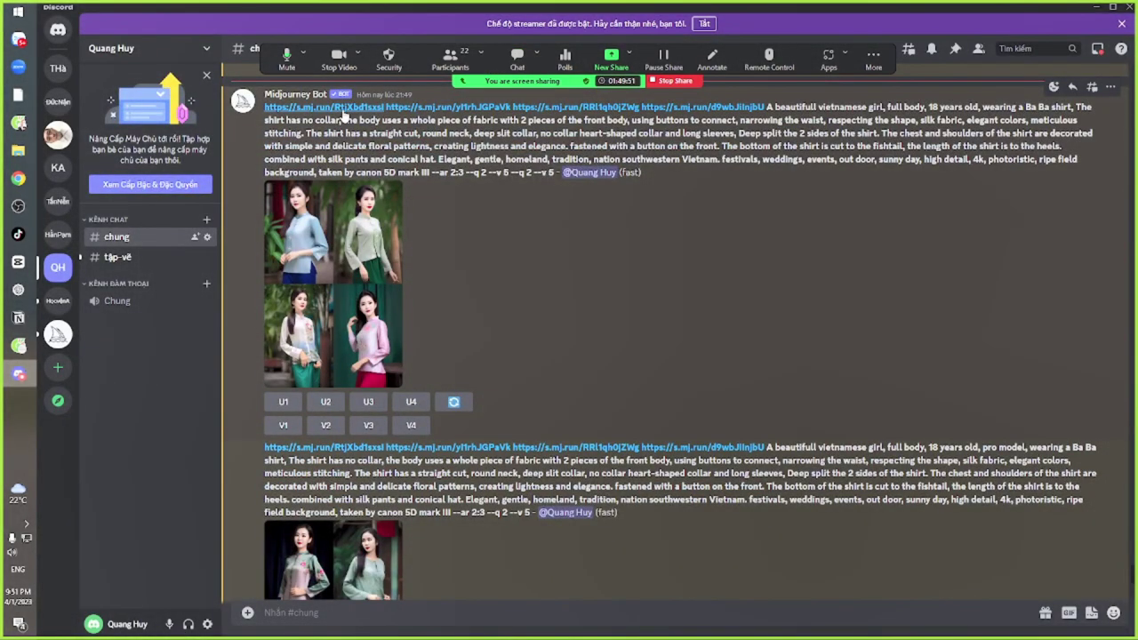
scroll(317, 414, down, 3)
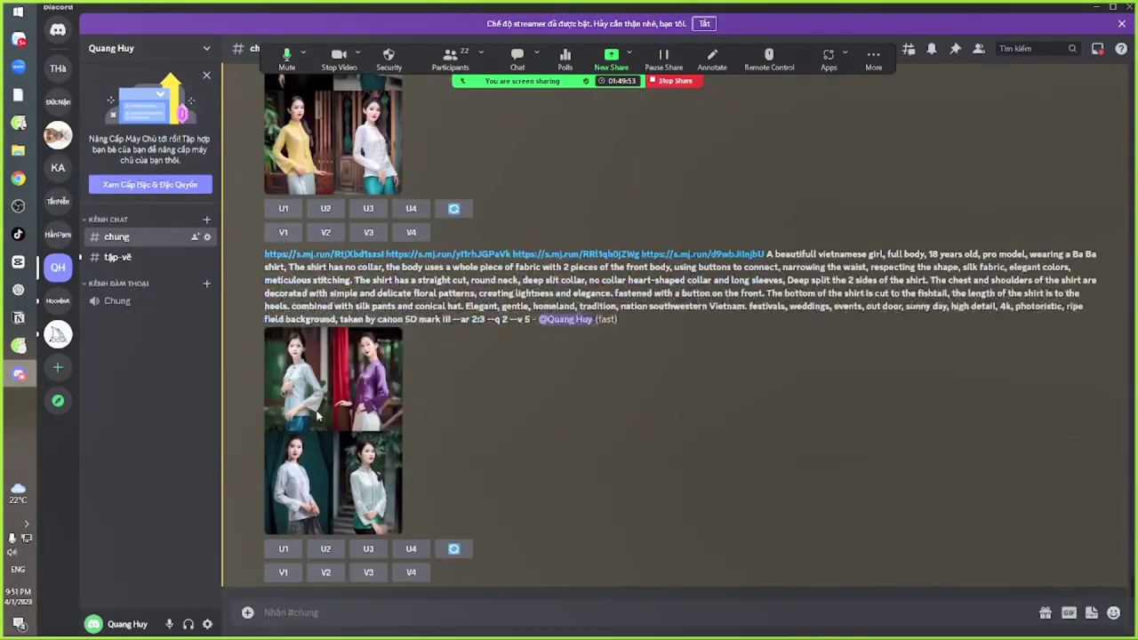
click(339, 433)
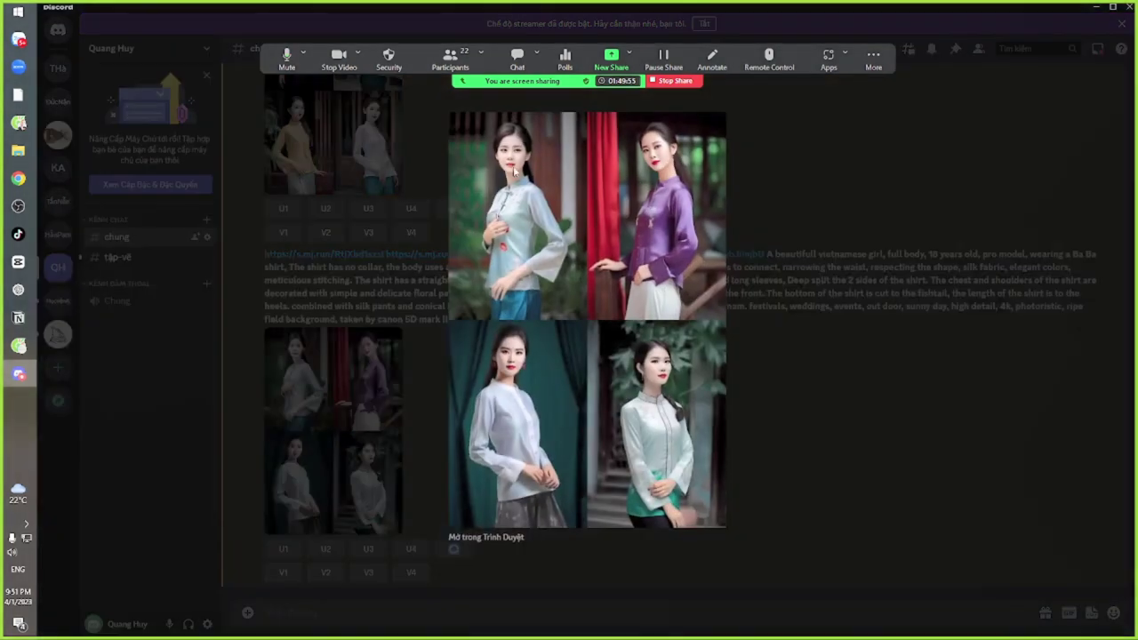
click(754, 394)
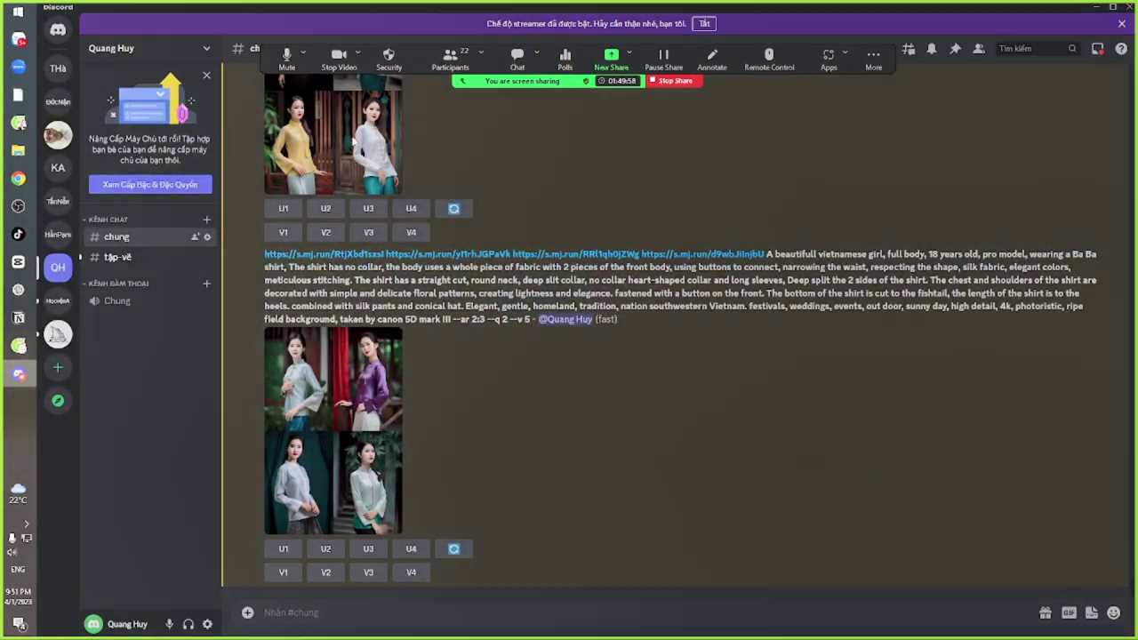
click(365, 156)
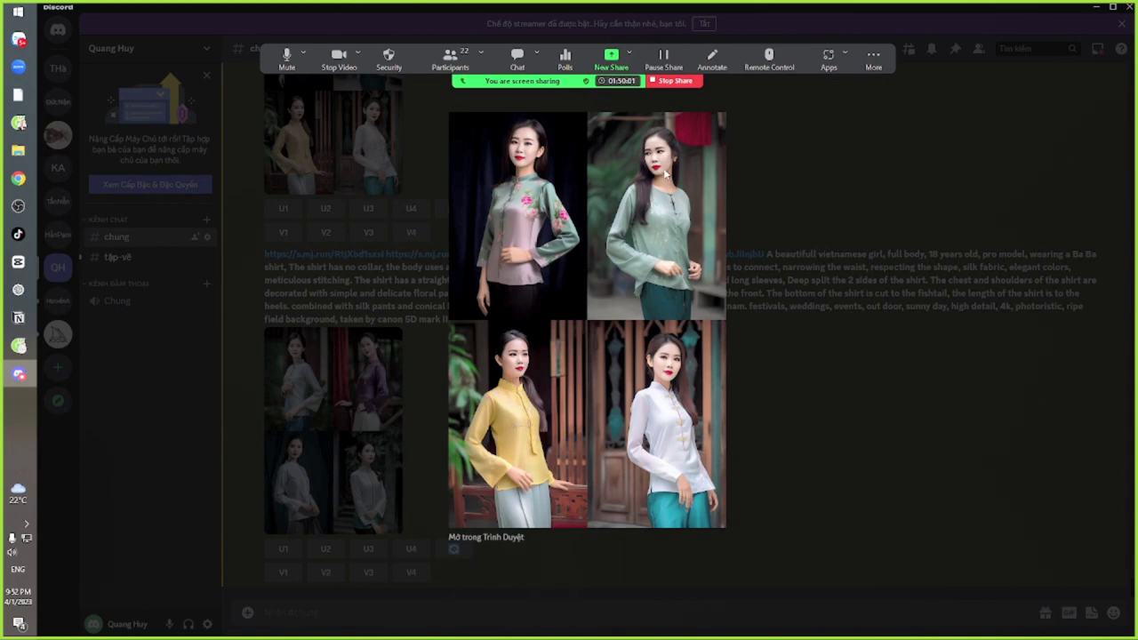
click(788, 431)
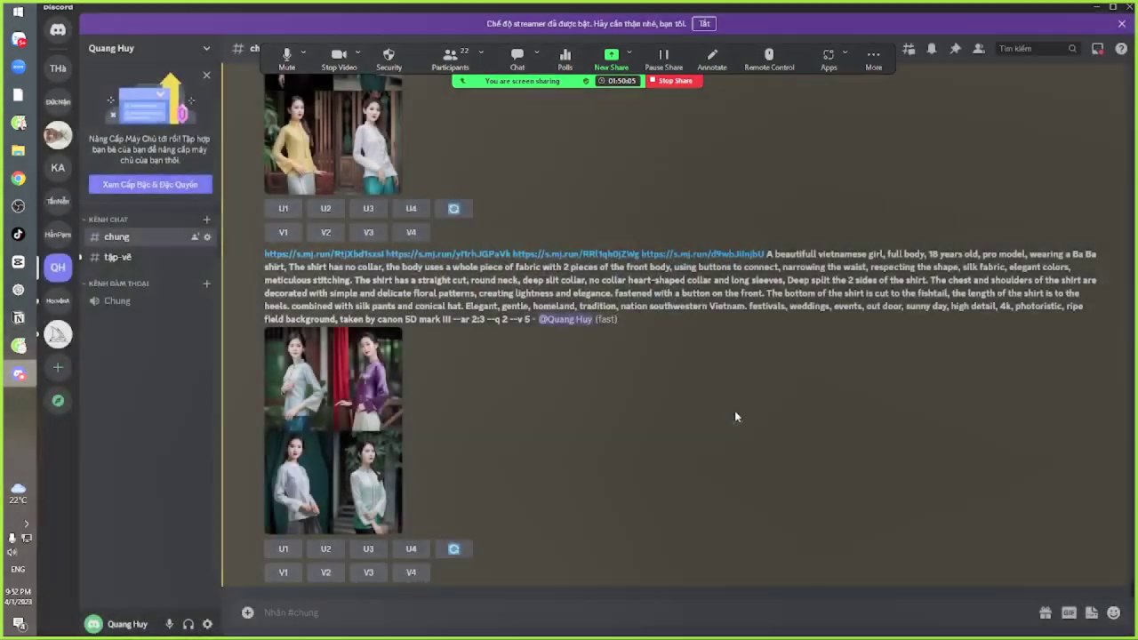
key(alt+Tab)
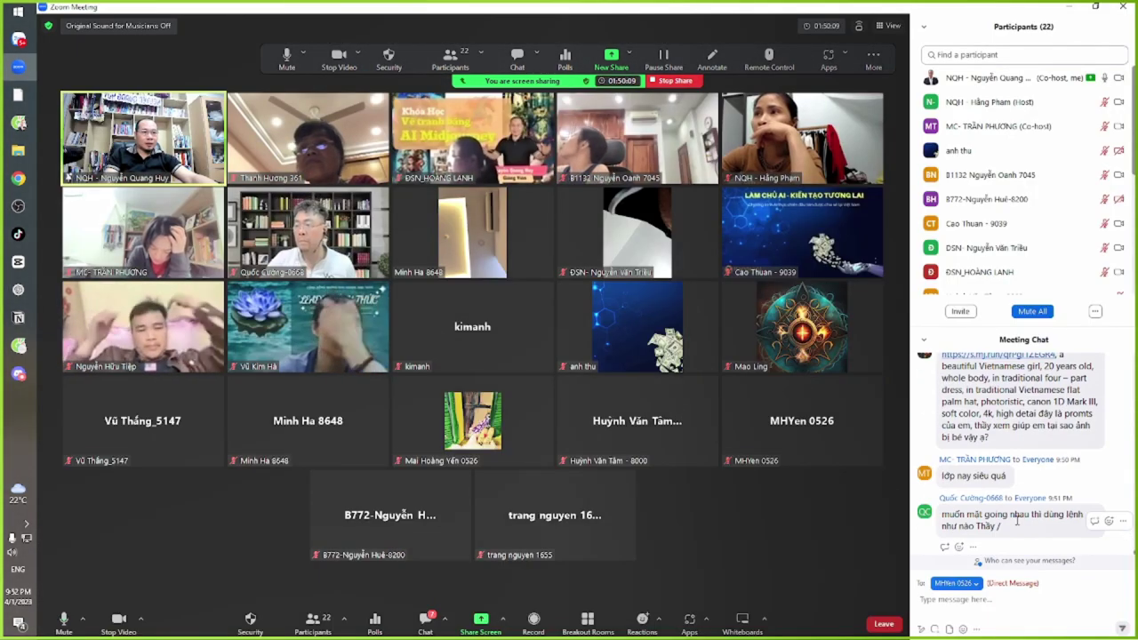
Highlight the attendee's chat question asking which command keeps faces consistent
drag(942, 514, 1067, 514)
click(1067, 514)
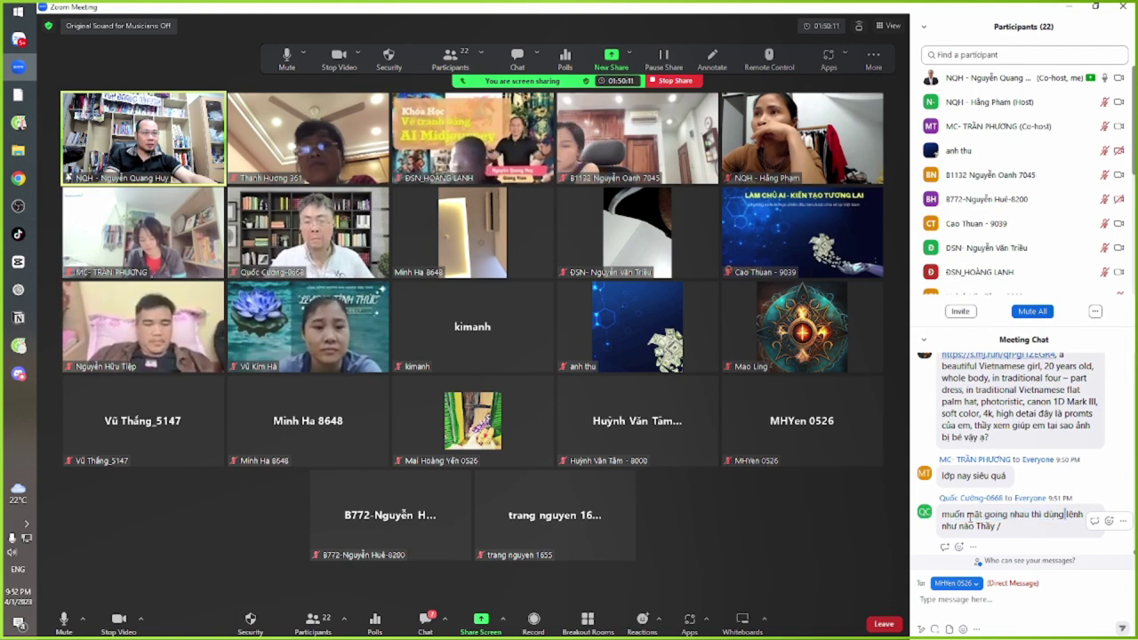
drag(942, 515, 1040, 515)
click(1046, 518)
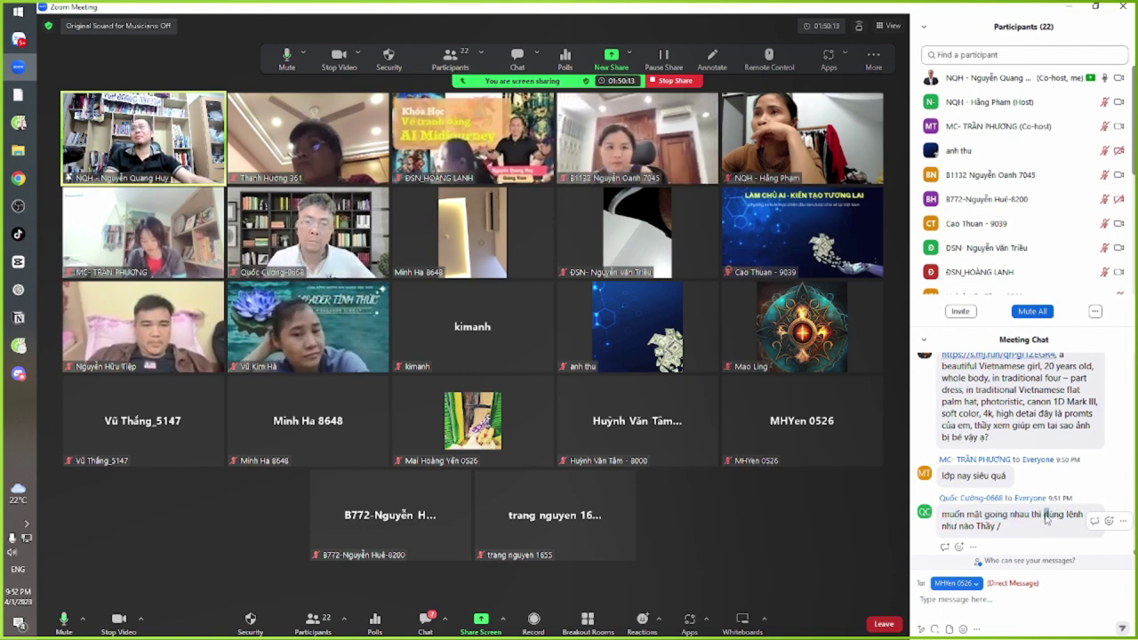
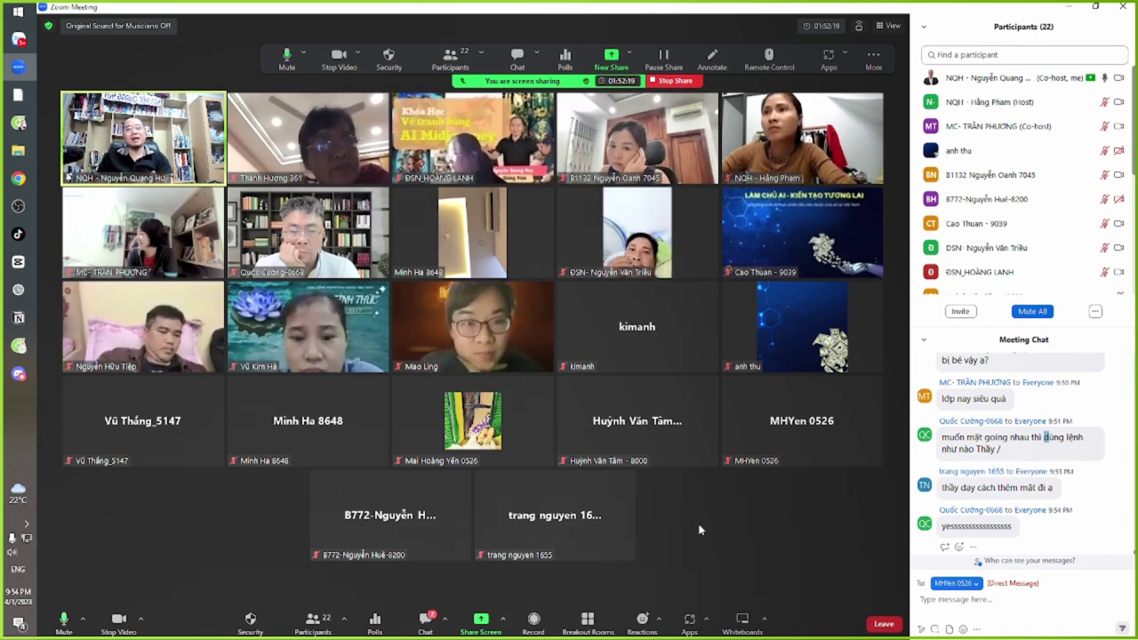
Review the Notion Chương VIII page of Midjourney applications, then go back to the Zoom meeting
mouse_move(548, 295)
key(alt+Tab)
key(alt+Tab)
key(alt+Tab)
key(alt+Tab)
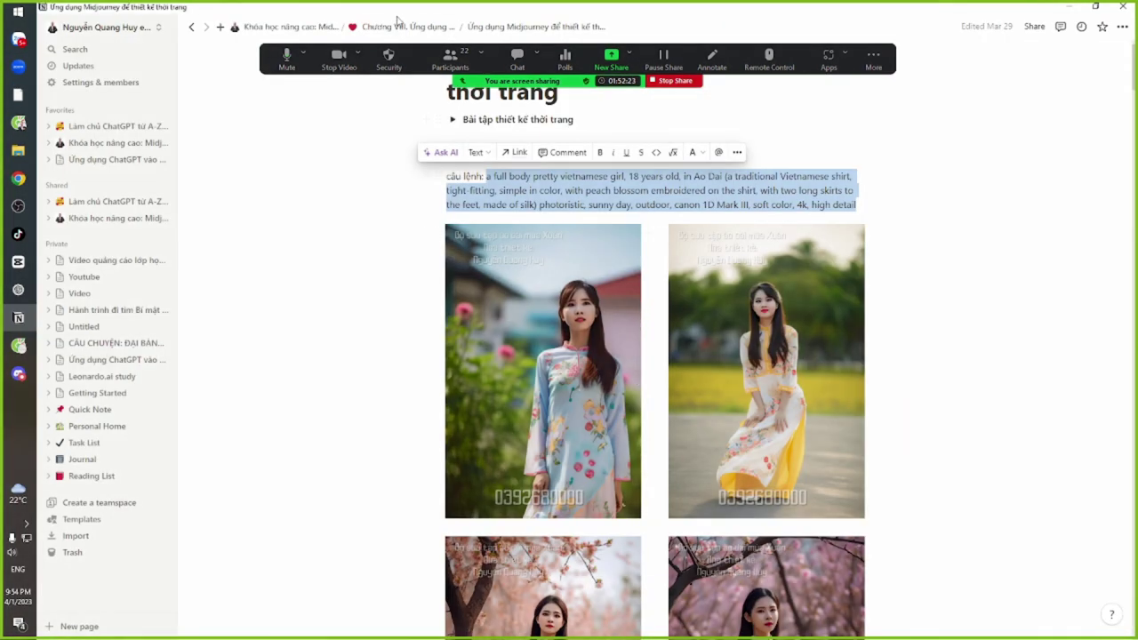
click(395, 25)
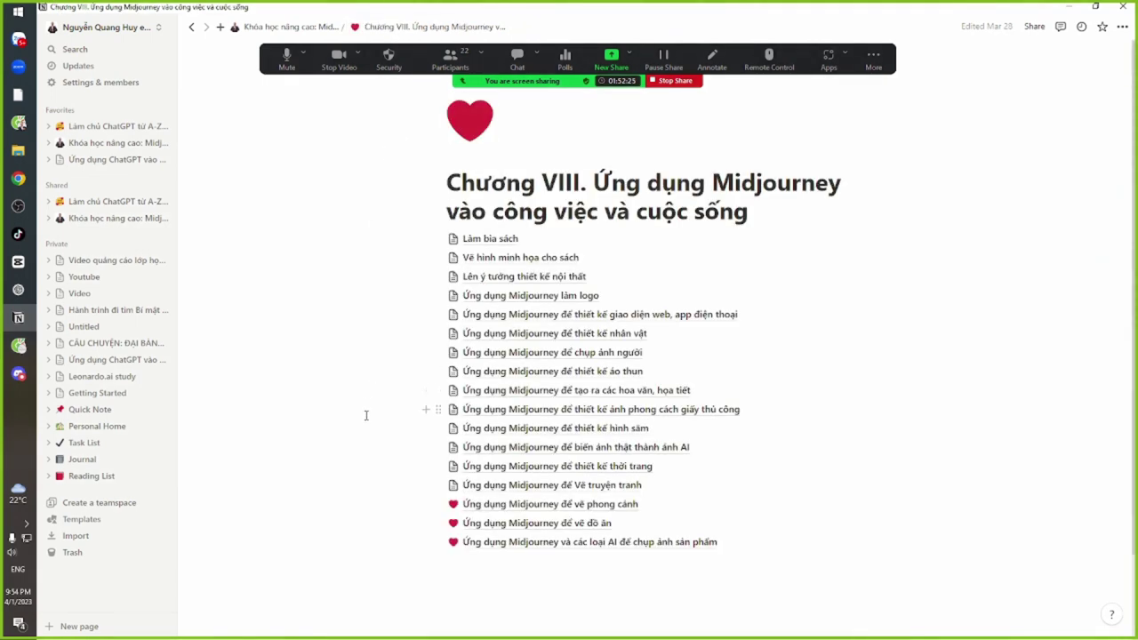
scroll(366, 415, down, 1)
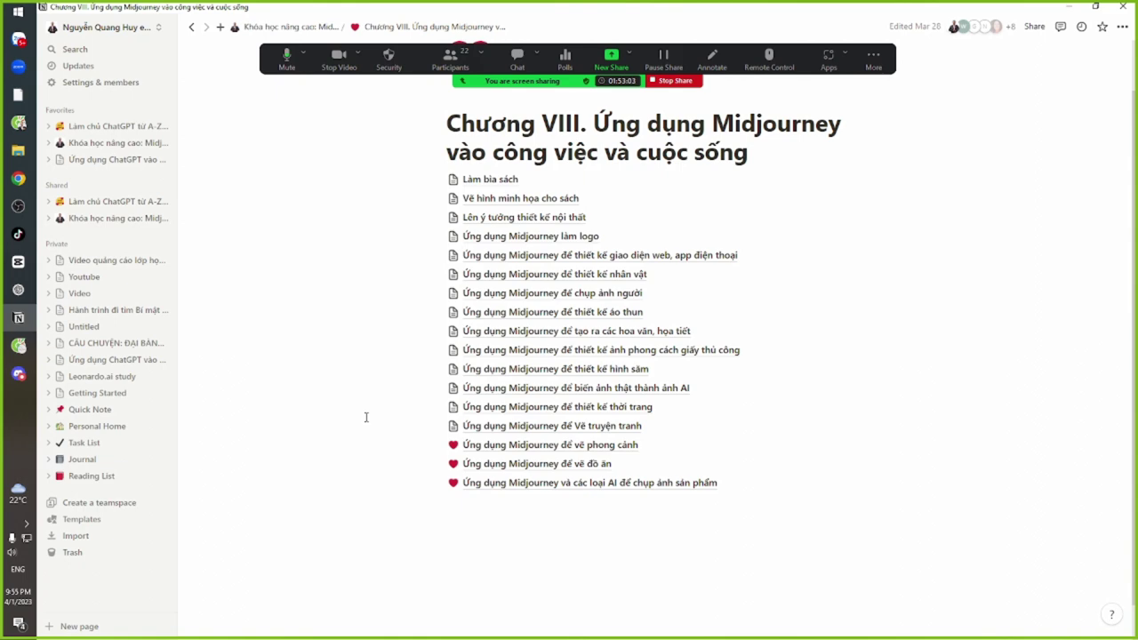
key(alt+Tab)
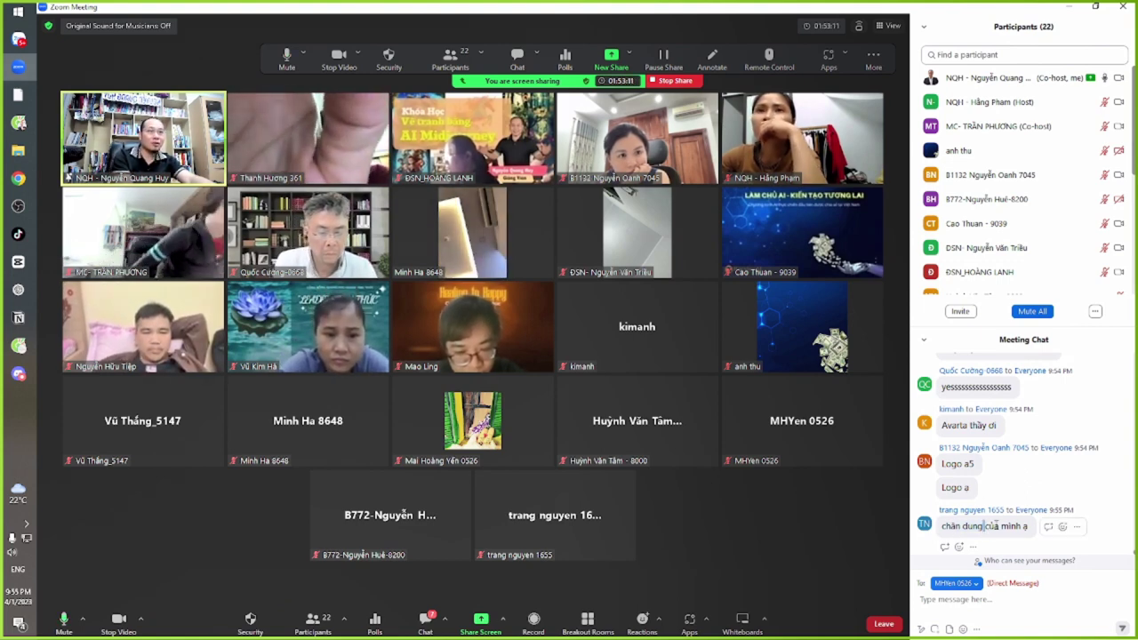
scroll(986, 522, up, 3)
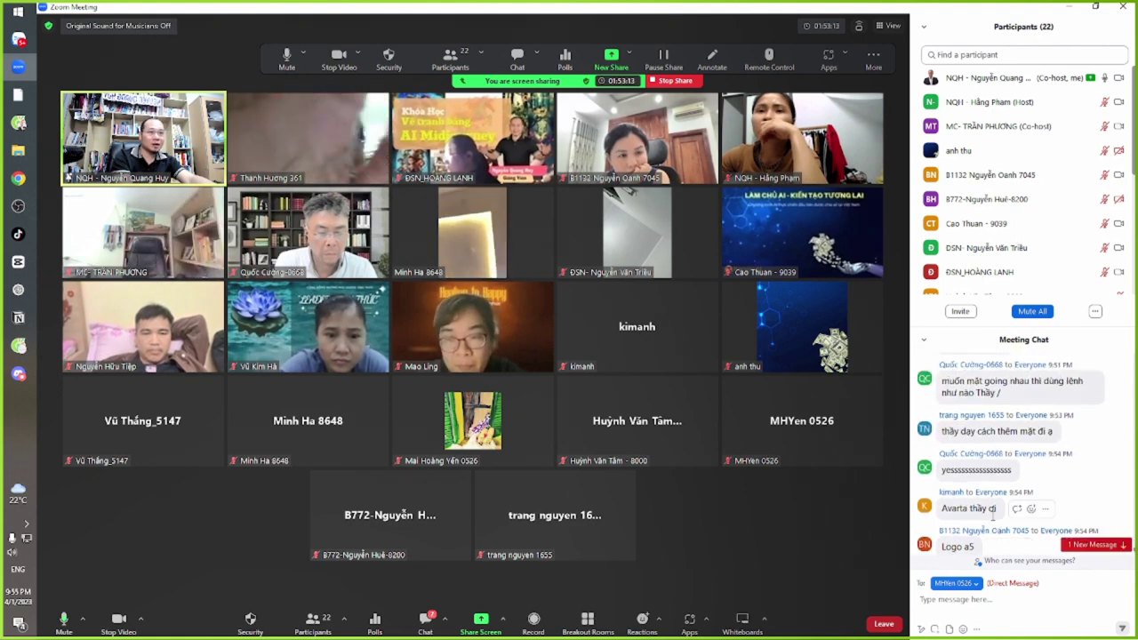
scroll(992, 519, down, 4)
drag(943, 526, 999, 529)
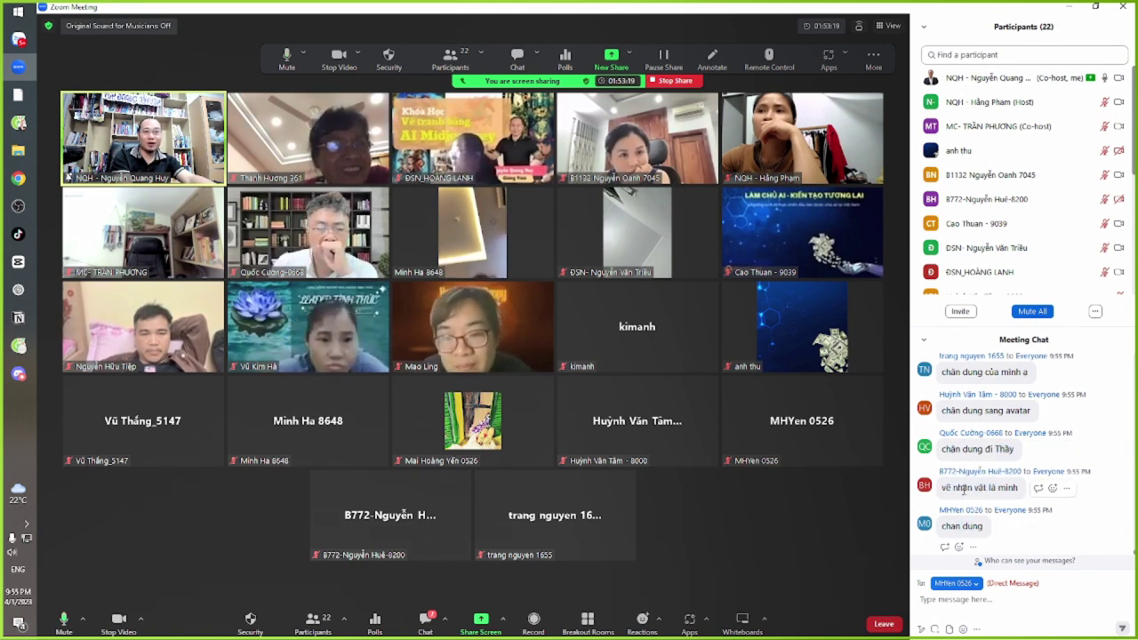
drag(960, 410, 1005, 412)
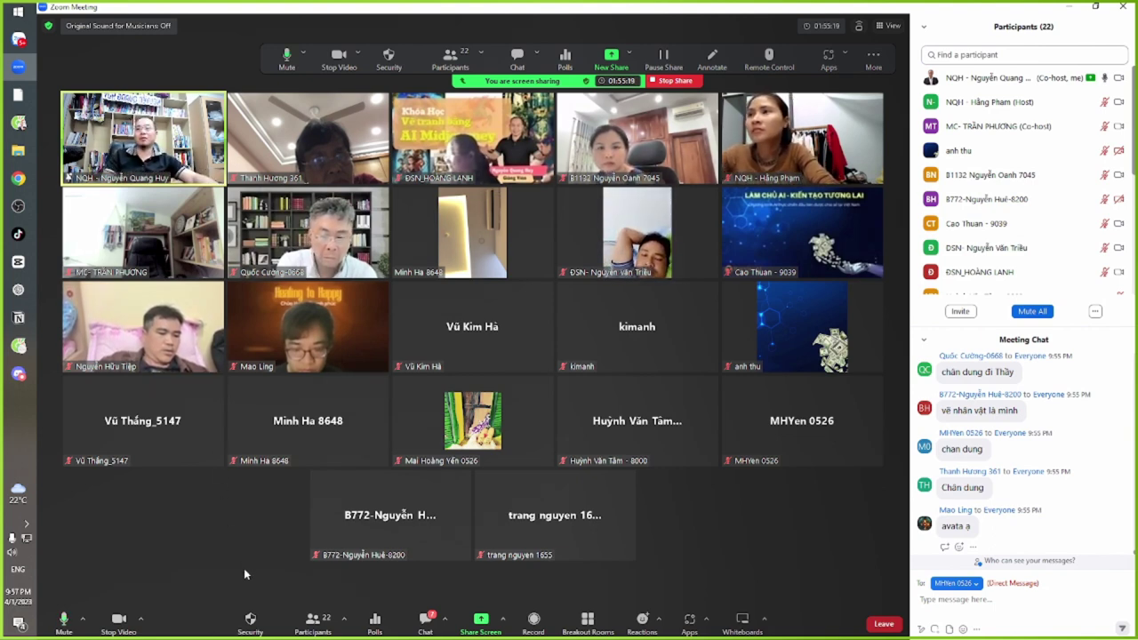
key(alt+Tab)
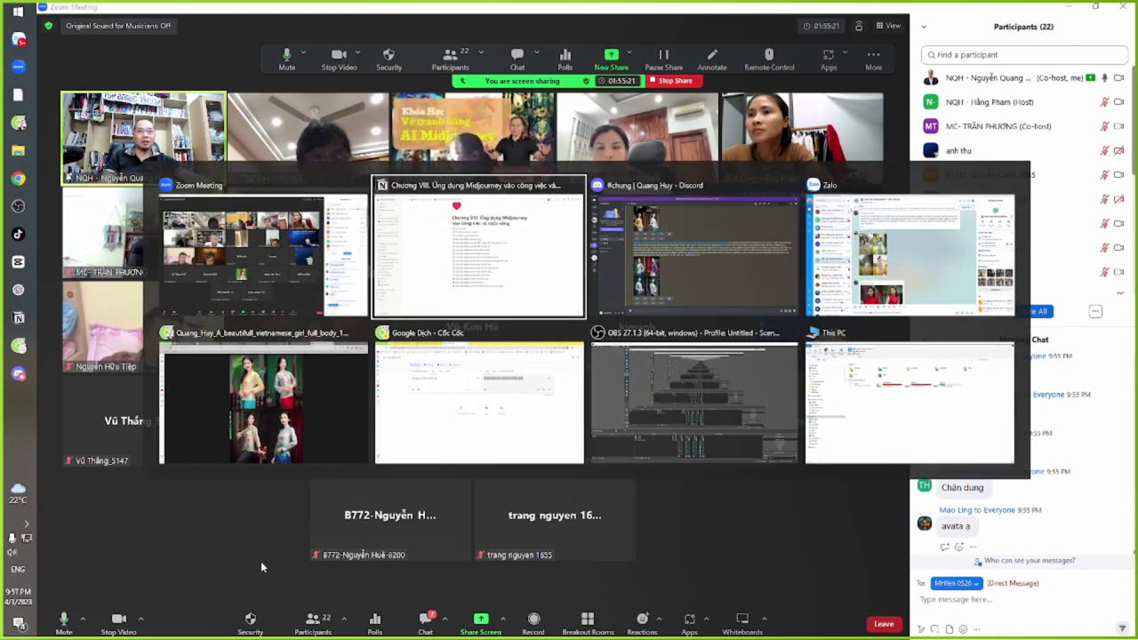
Check the latest Midjourney portrait grid in Discord, then open a new browser tab
key(alt+Tab)
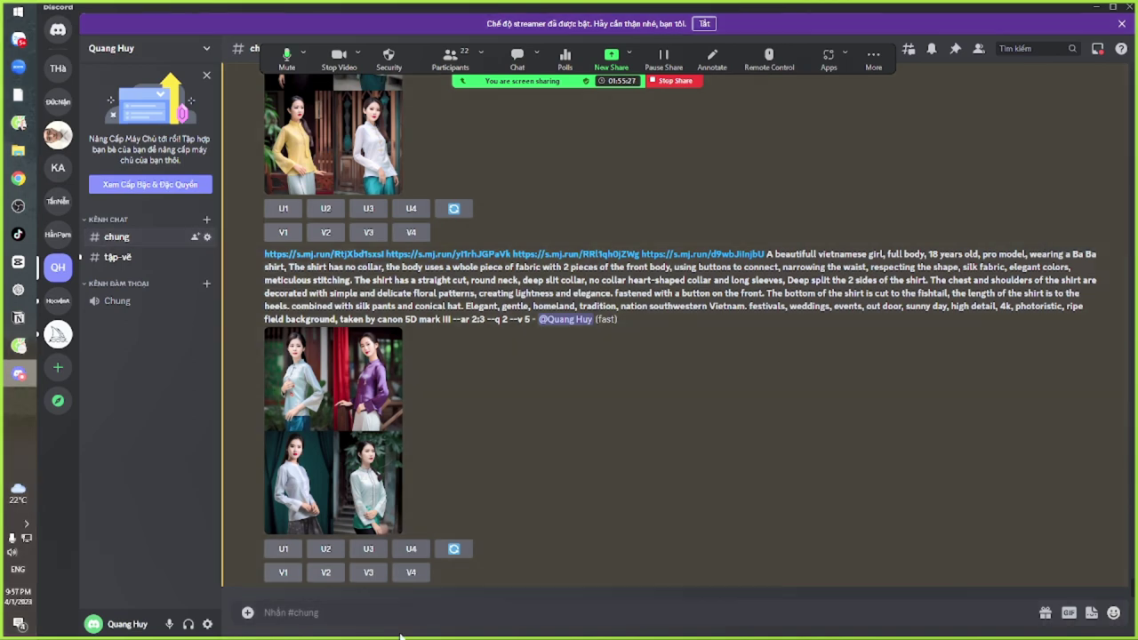
key(alt+Tab)
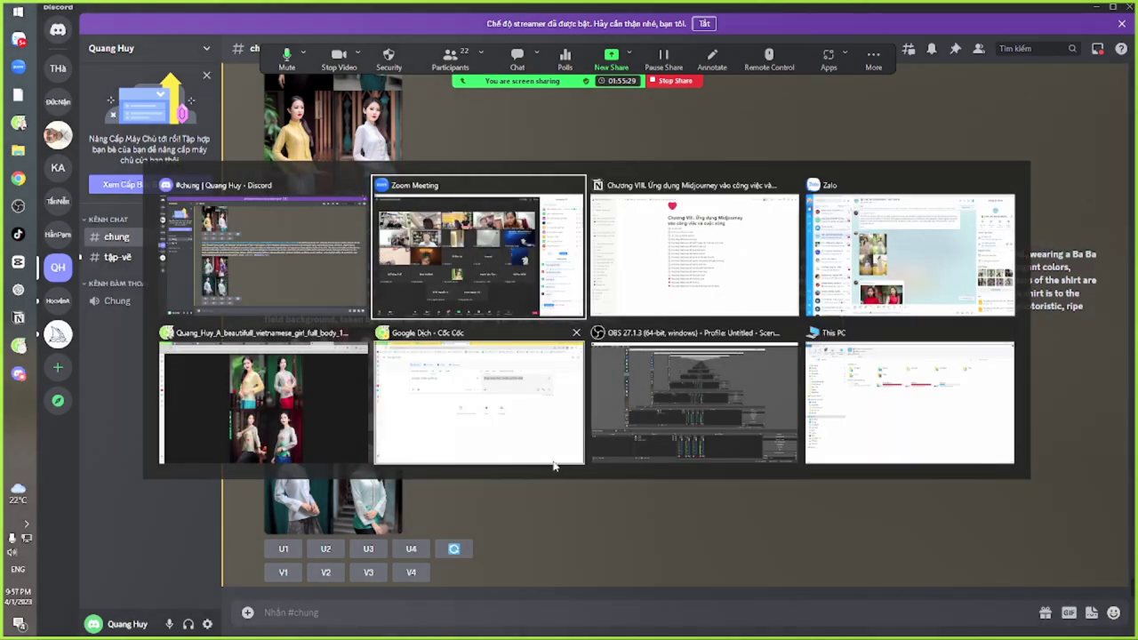
key(alt+Tab)
key(alt+Tab)
key(alt+Tab)
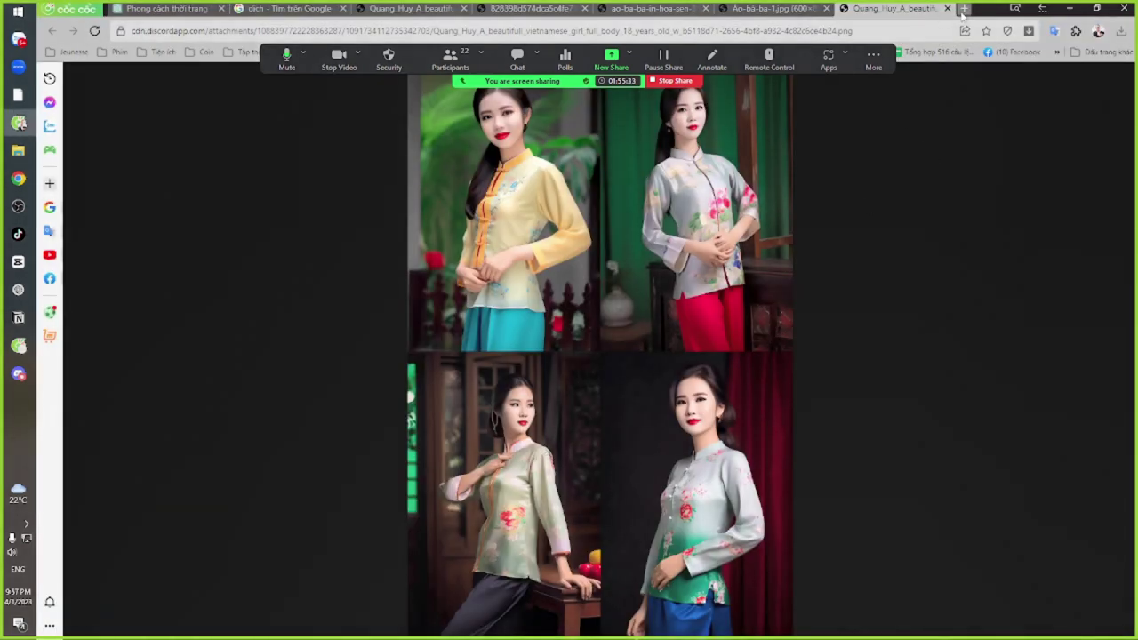
click(962, 8)
Go to canva.com and create a blank 1080 × 1080 Instagram Post (Square) design
text(canva.com/vi_vn/)
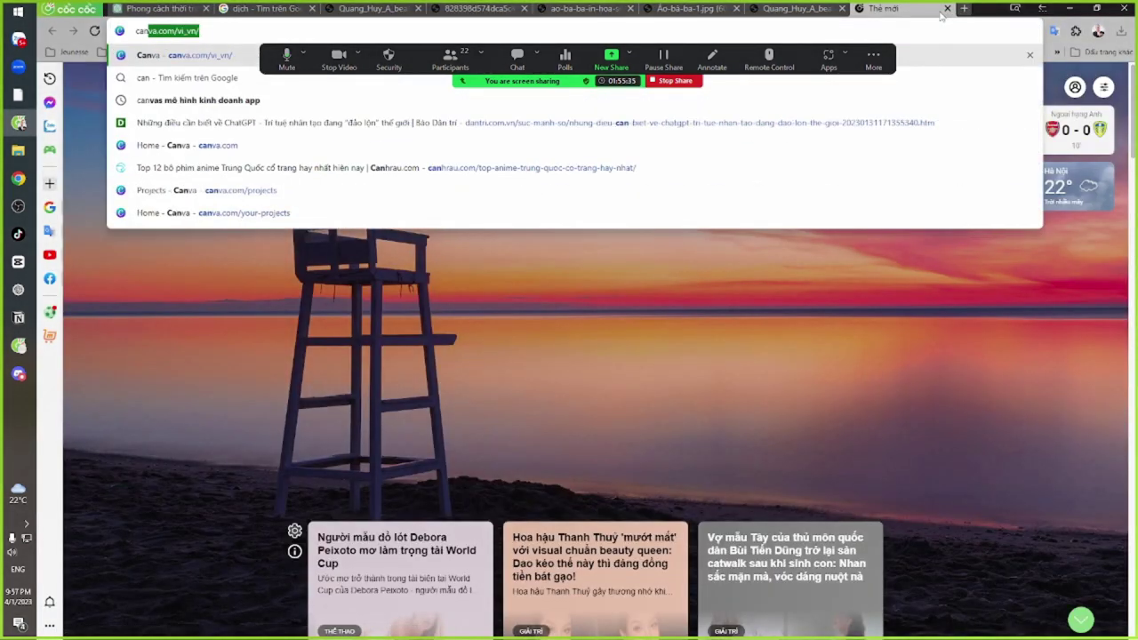
key(Return)
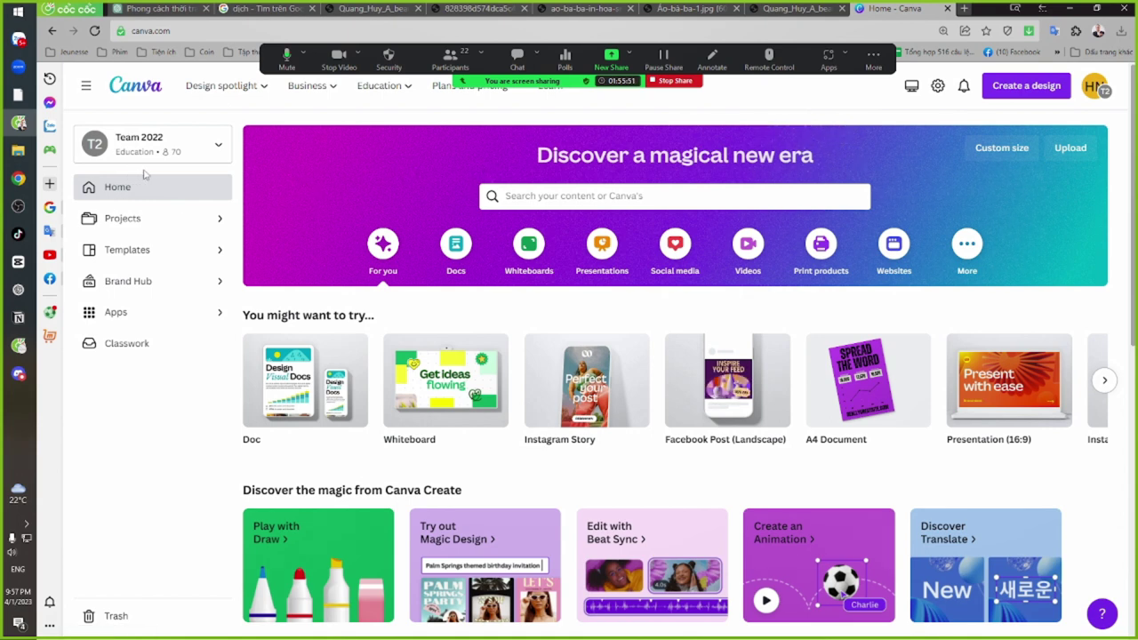
click(675, 252)
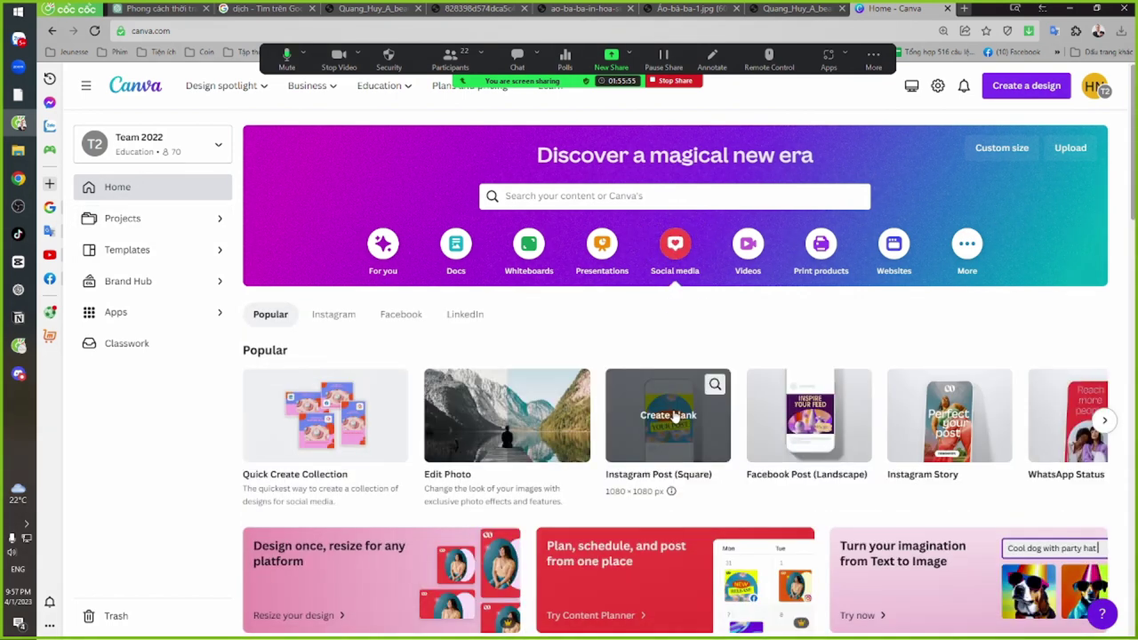
click(662, 416)
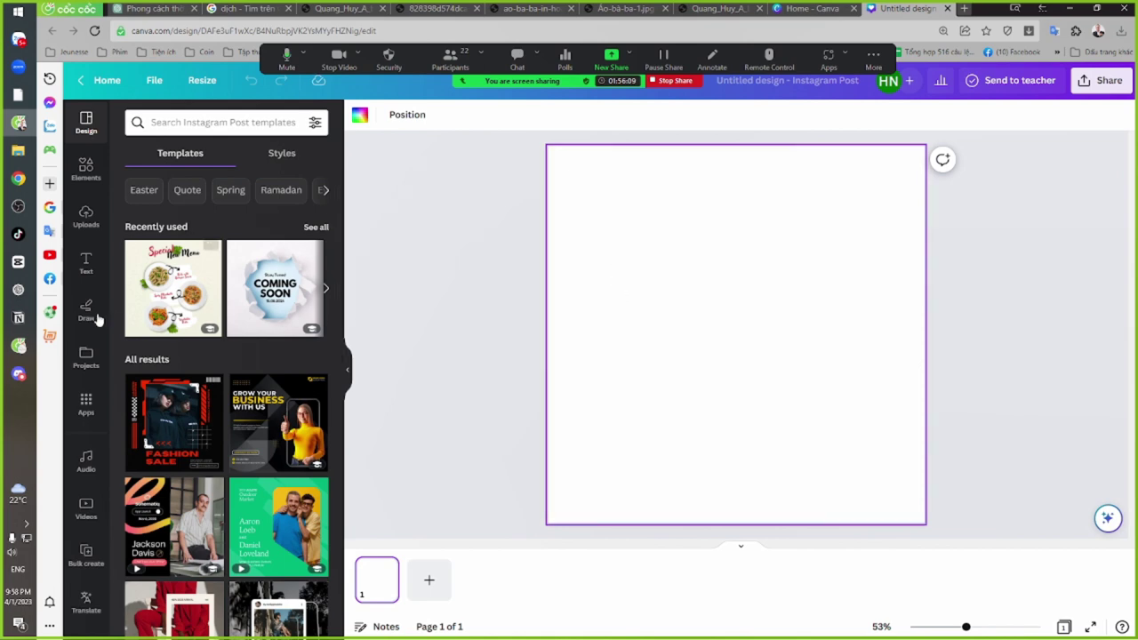
Scroll through the previously uploaded portraits and jungle scenes in the Uploads panel
click(85, 219)
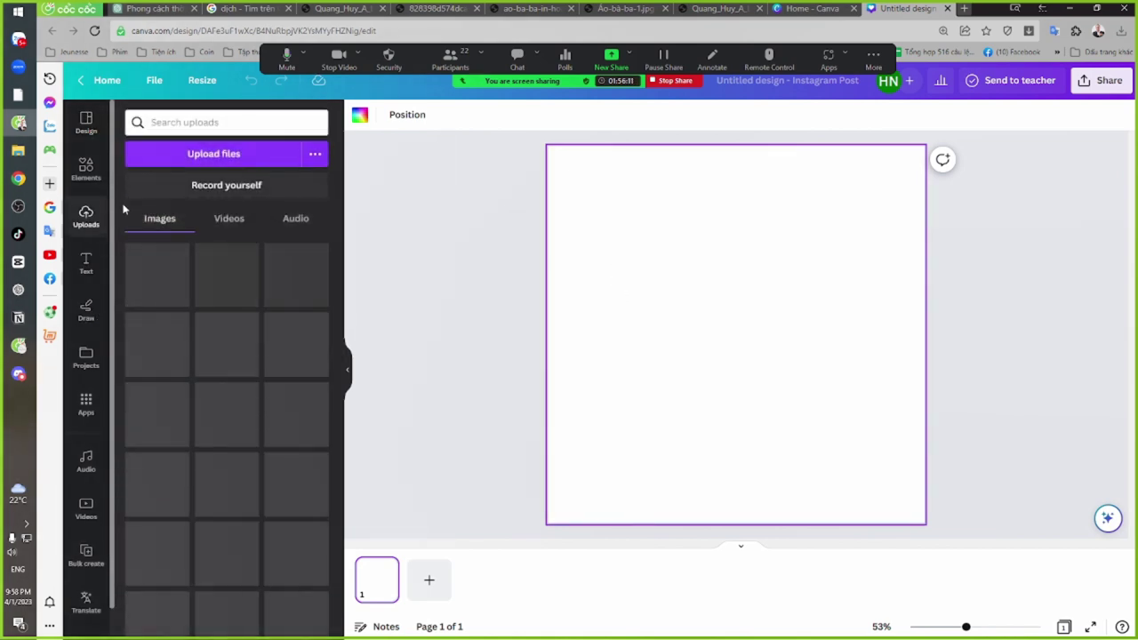
scroll(213, 400, down, 5)
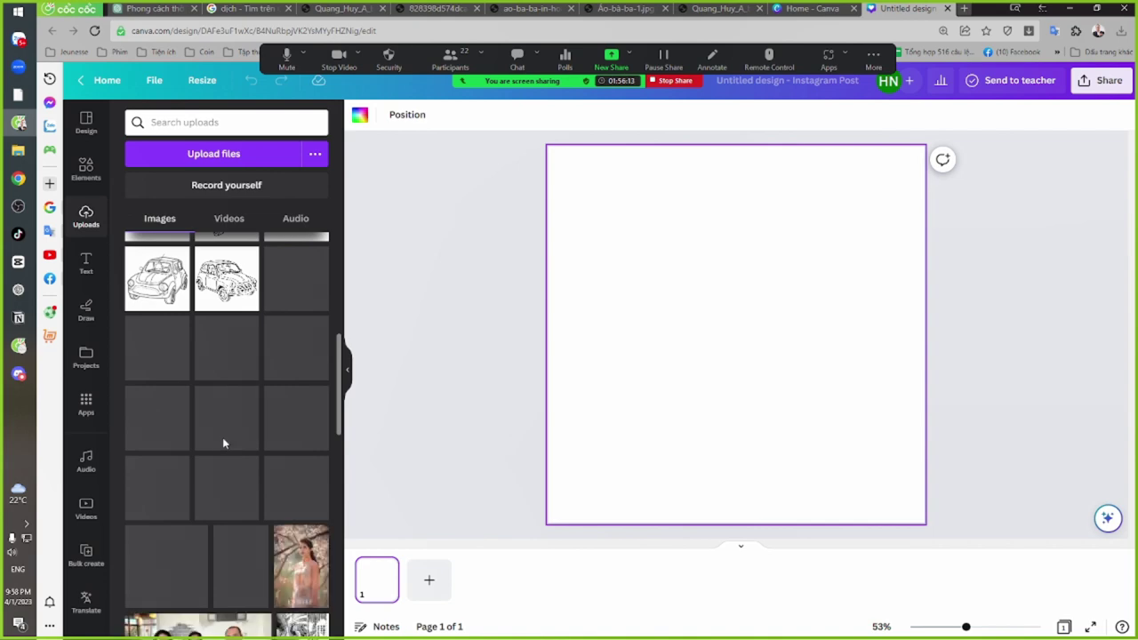
scroll(249, 431, down, 10)
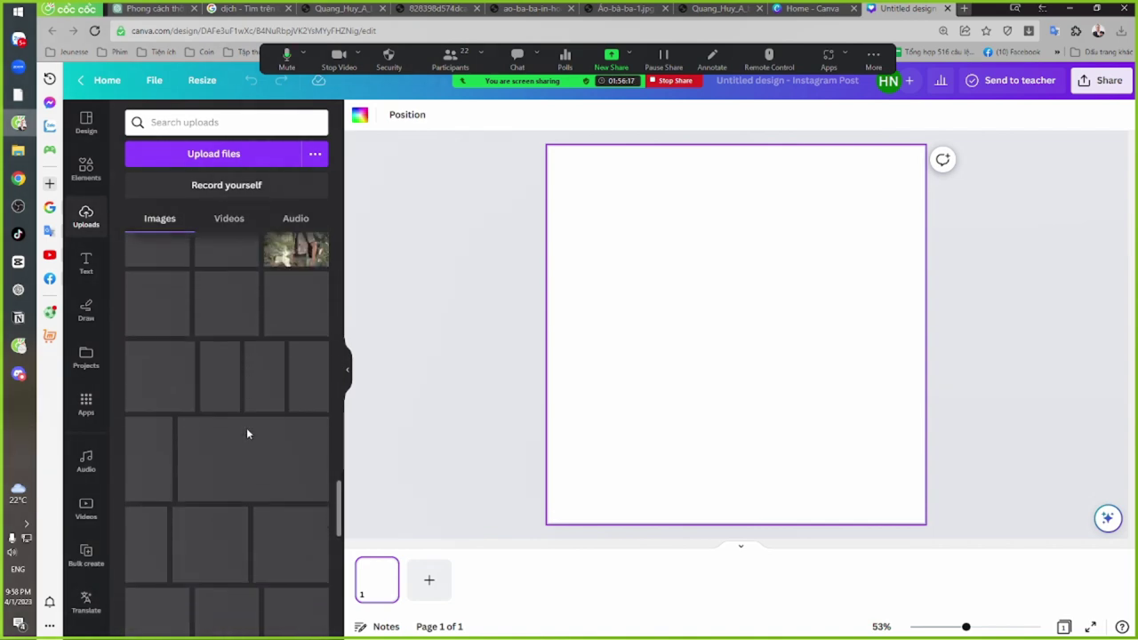
scroll(244, 436, down, 5)
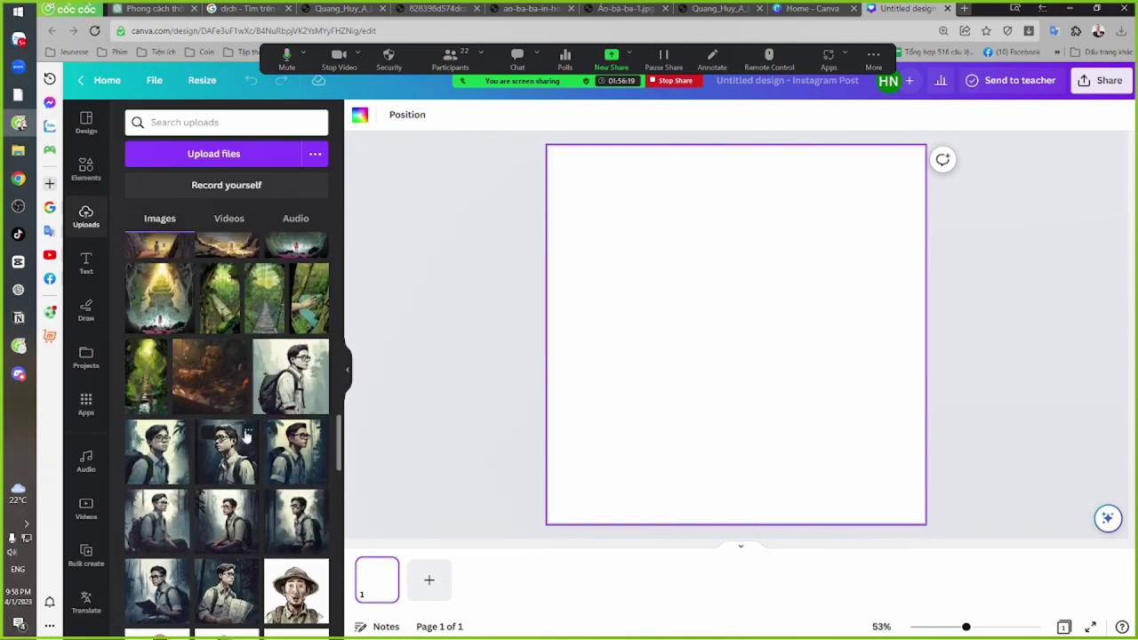
scroll(244, 440, down, 10)
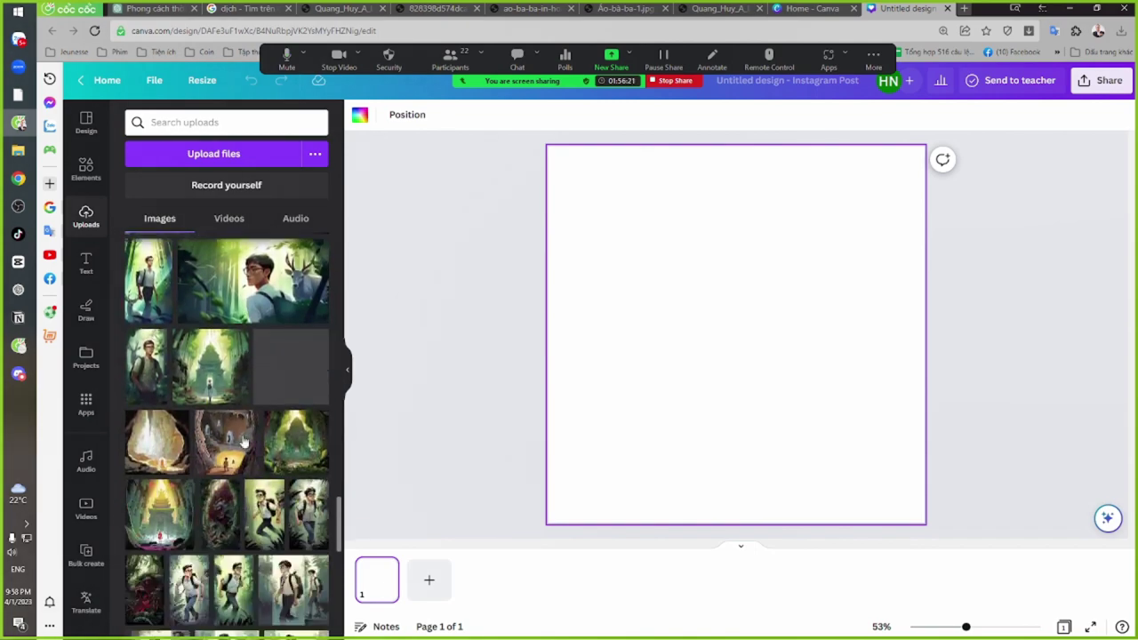
scroll(244, 442, down, 10)
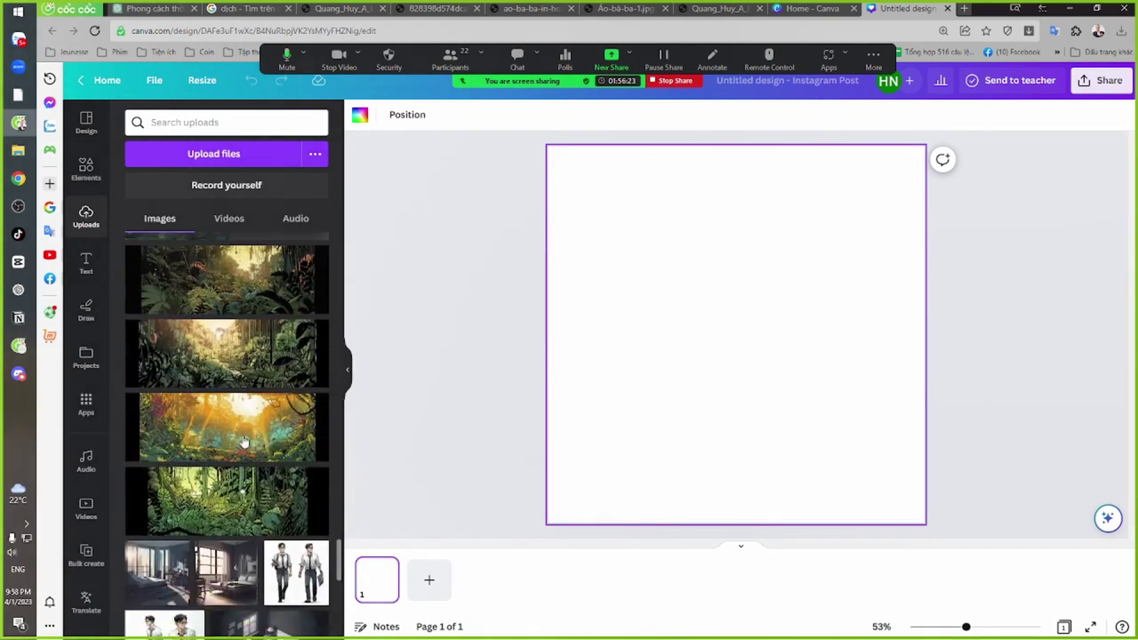
scroll(241, 436, down, 10)
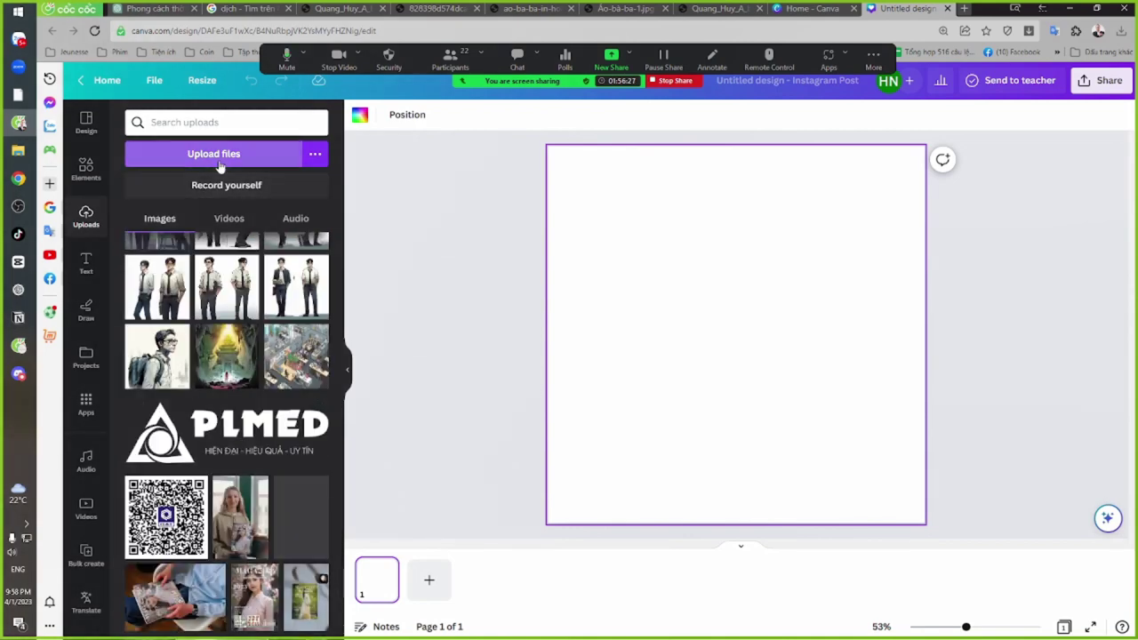
Start uploading files from the computer, stop Zoom screen sharing, and open HOC > JN > Tết 2023
click(217, 158)
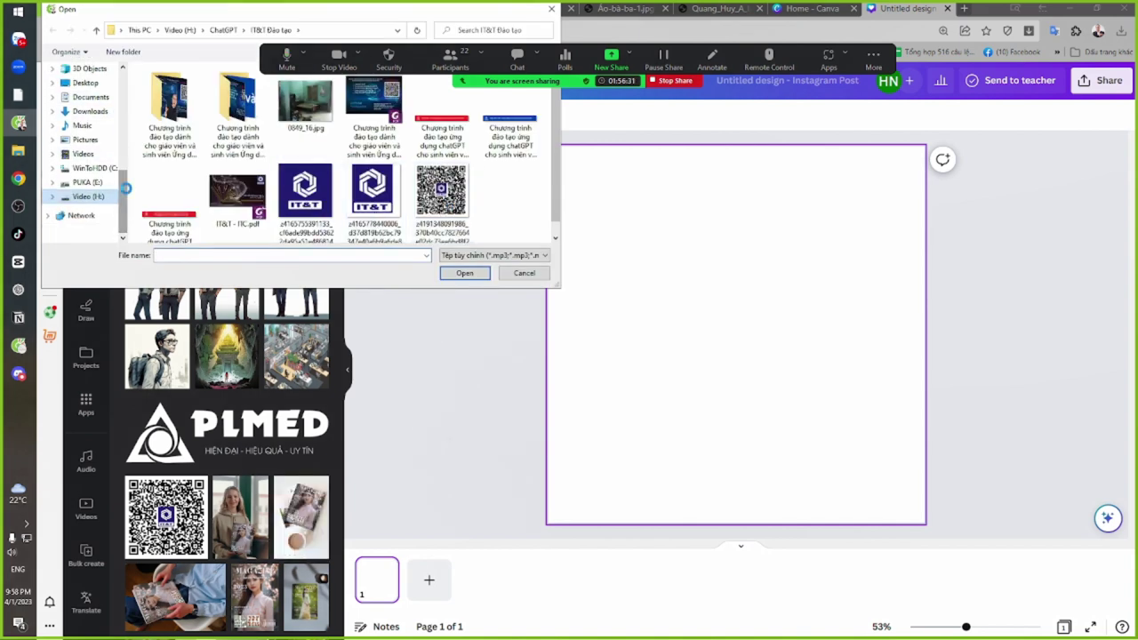
click(208, 162)
scroll(214, 182, down, 2)
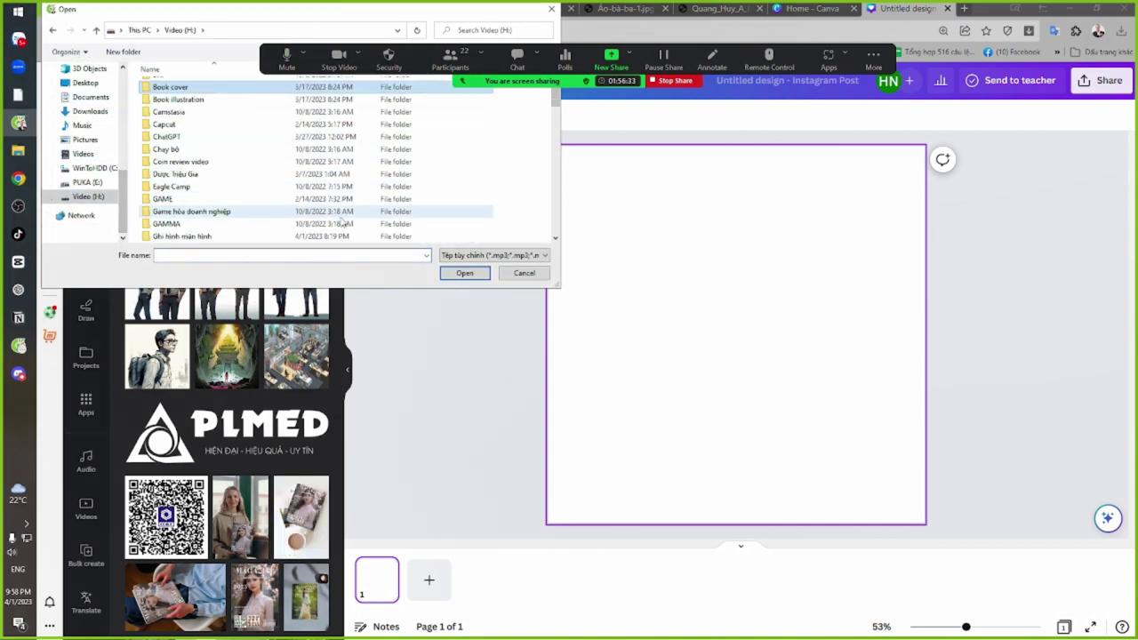
click(674, 83)
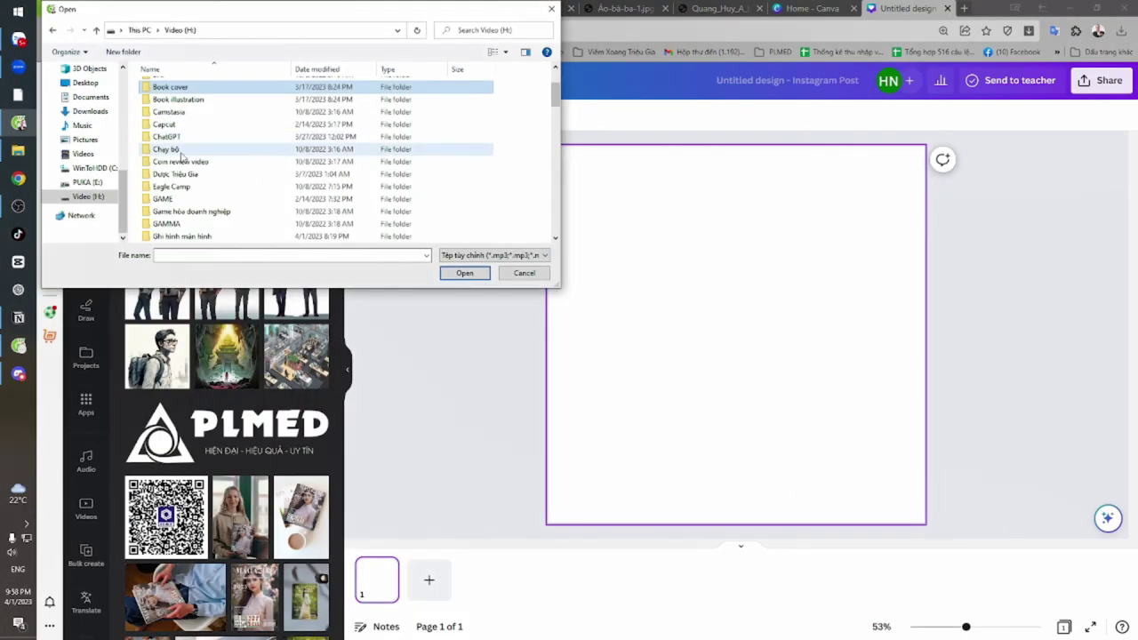
scroll(186, 178, down, 7)
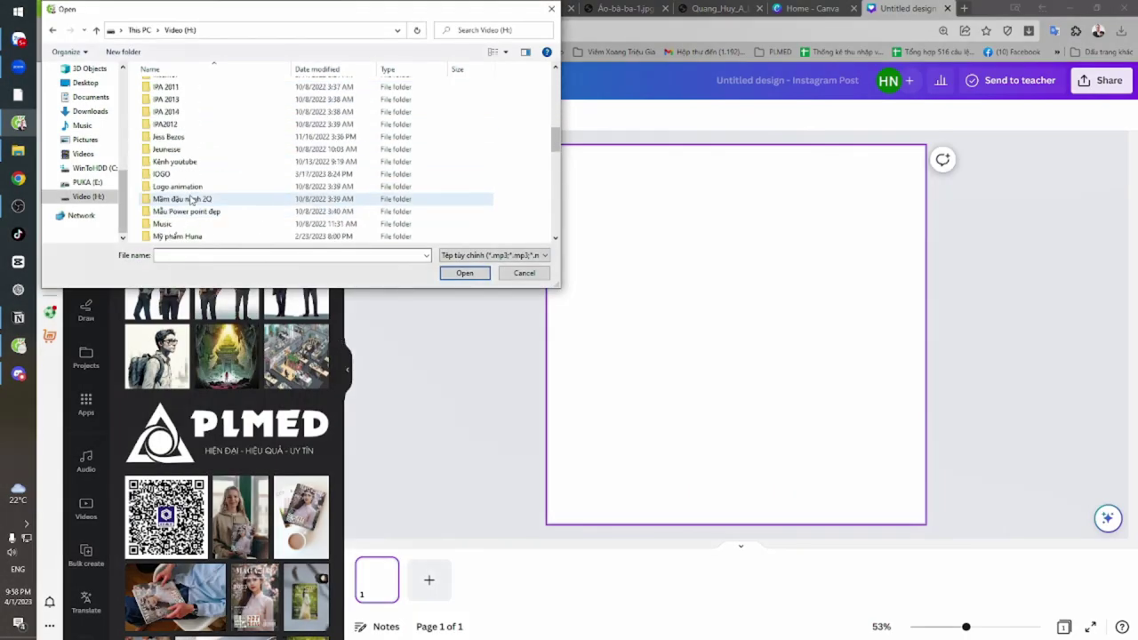
scroll(188, 198, up, 3)
double_click(182, 185)
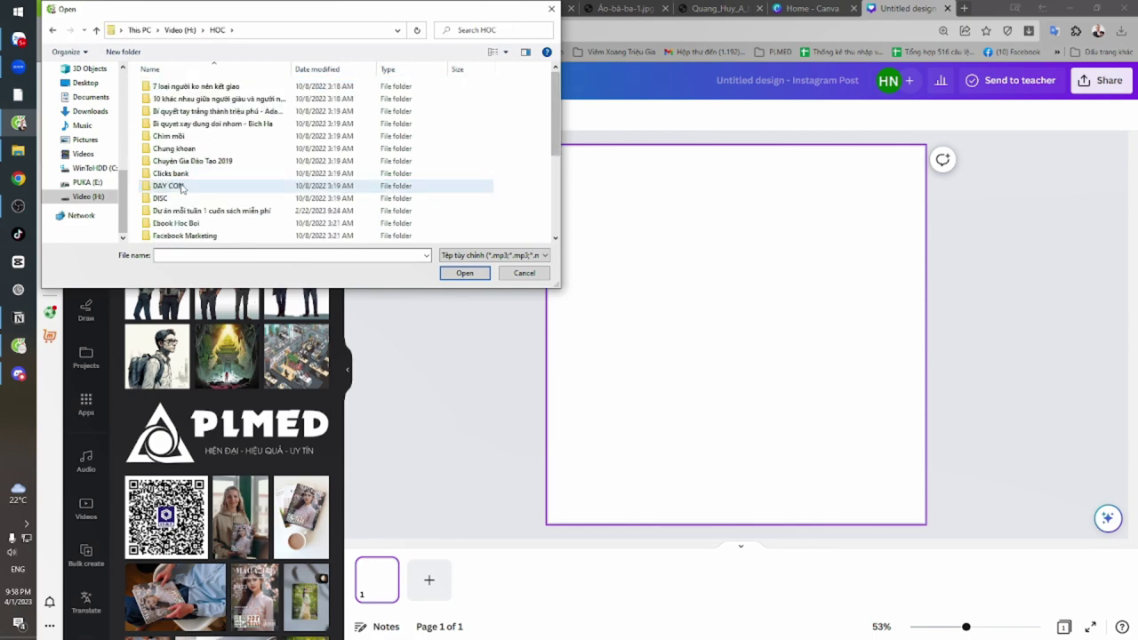
scroll(182, 187, down, 3)
double_click(179, 160)
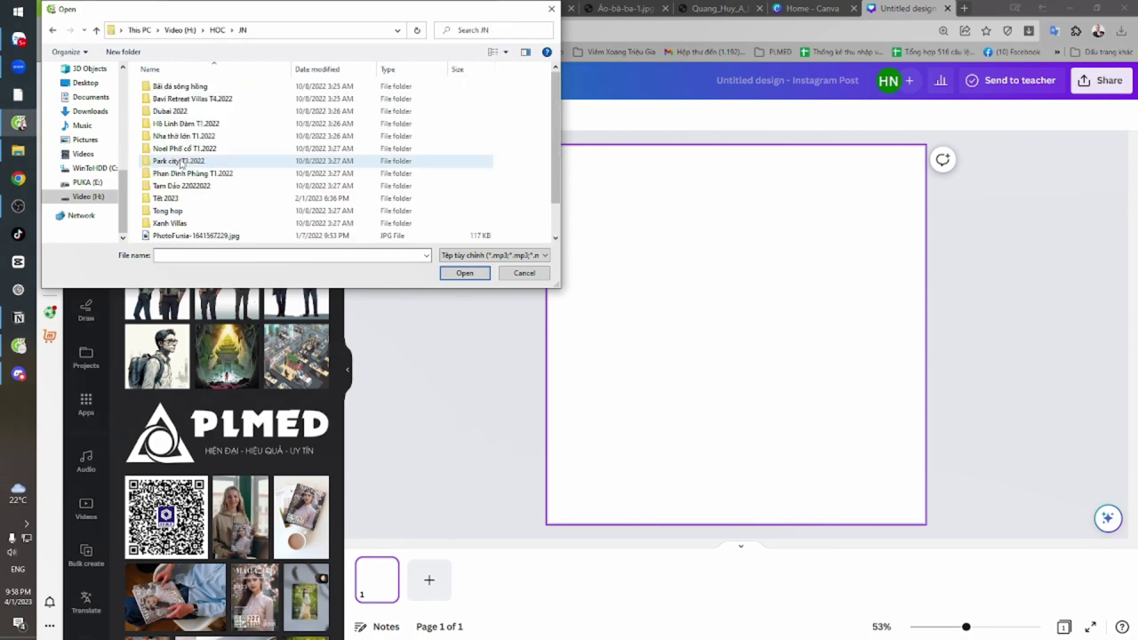
double_click(195, 199)
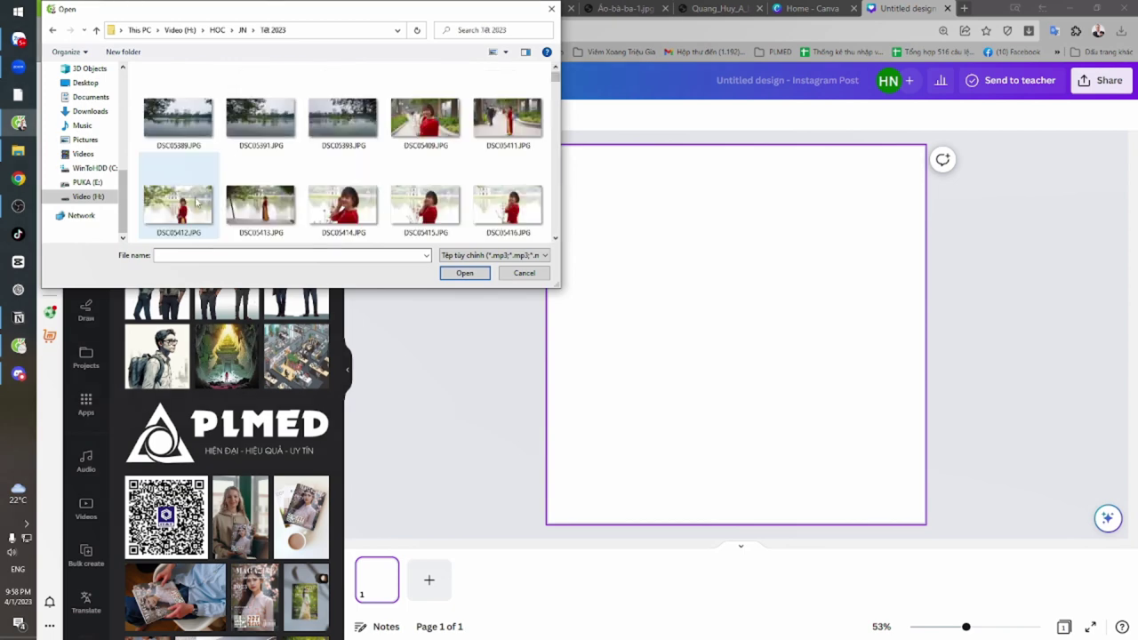
Select DSC05409, 05414, 05415, 05424, 05439, 05468, 05476 and 05491.JPG
click(425, 126)
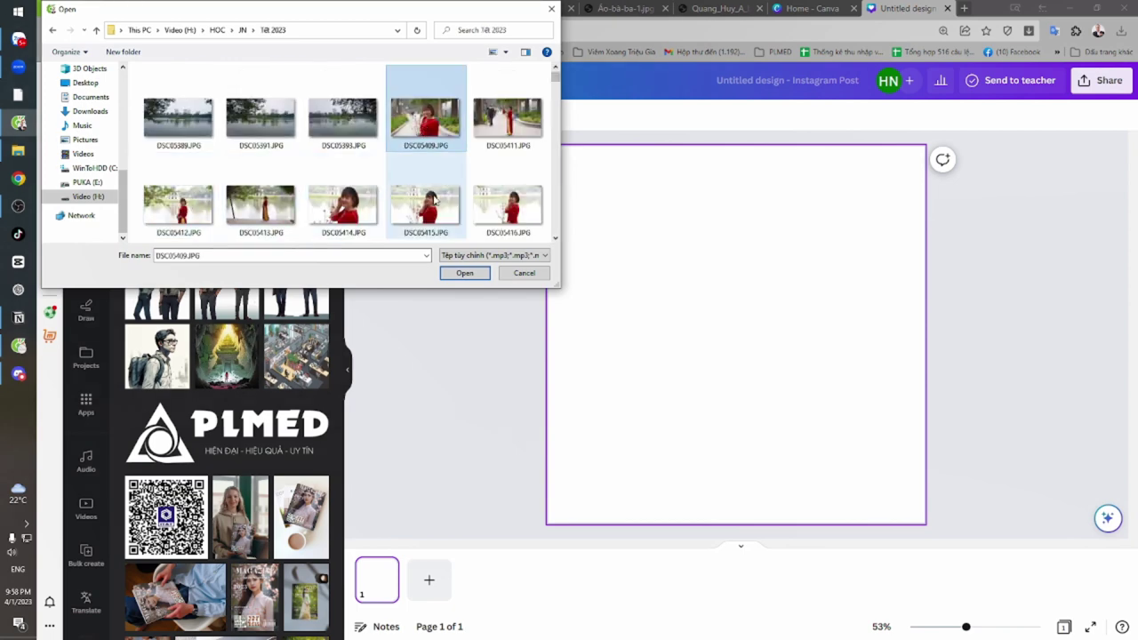
ctrl+click(343, 204)
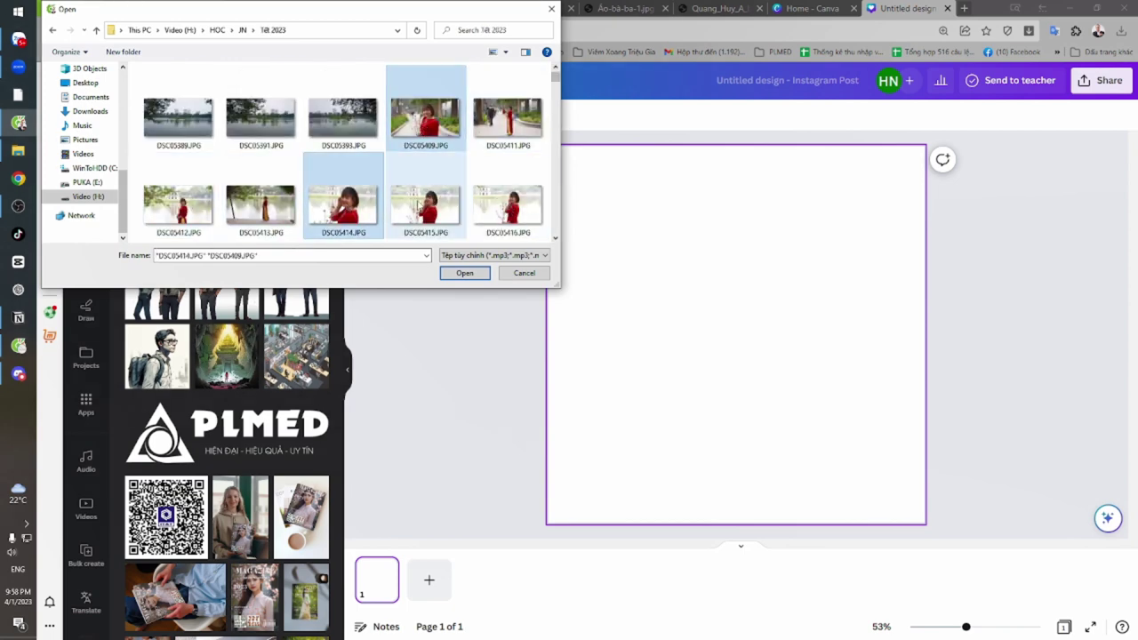
ctrl+click(419, 203)
scroll(305, 220, down, 2)
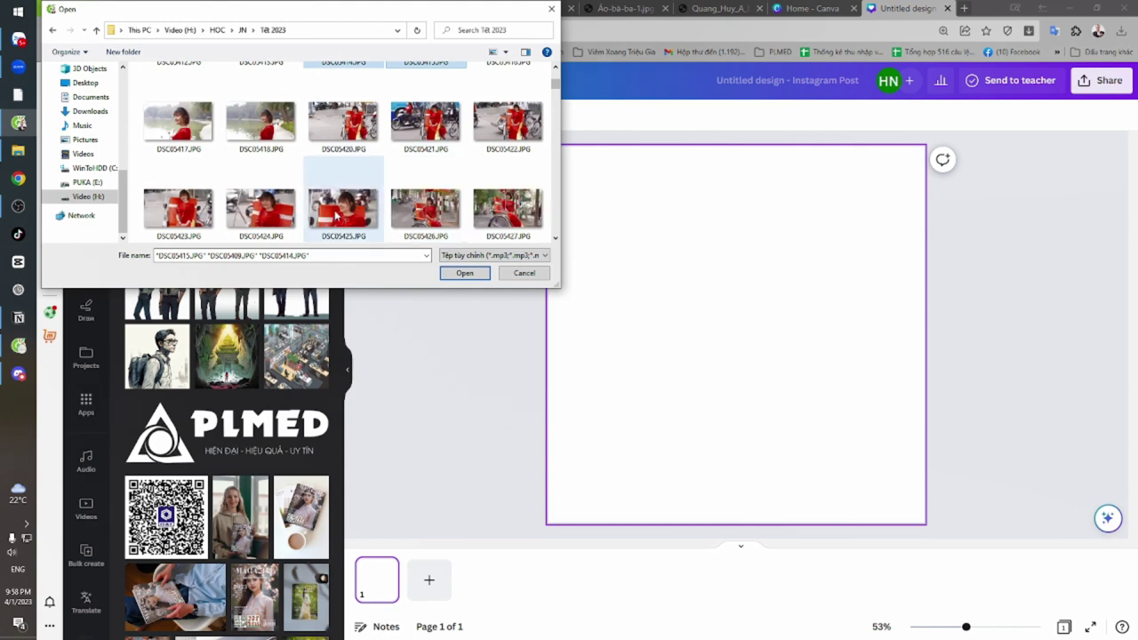
ctrl+click(260, 207)
scroll(267, 208, down, 1)
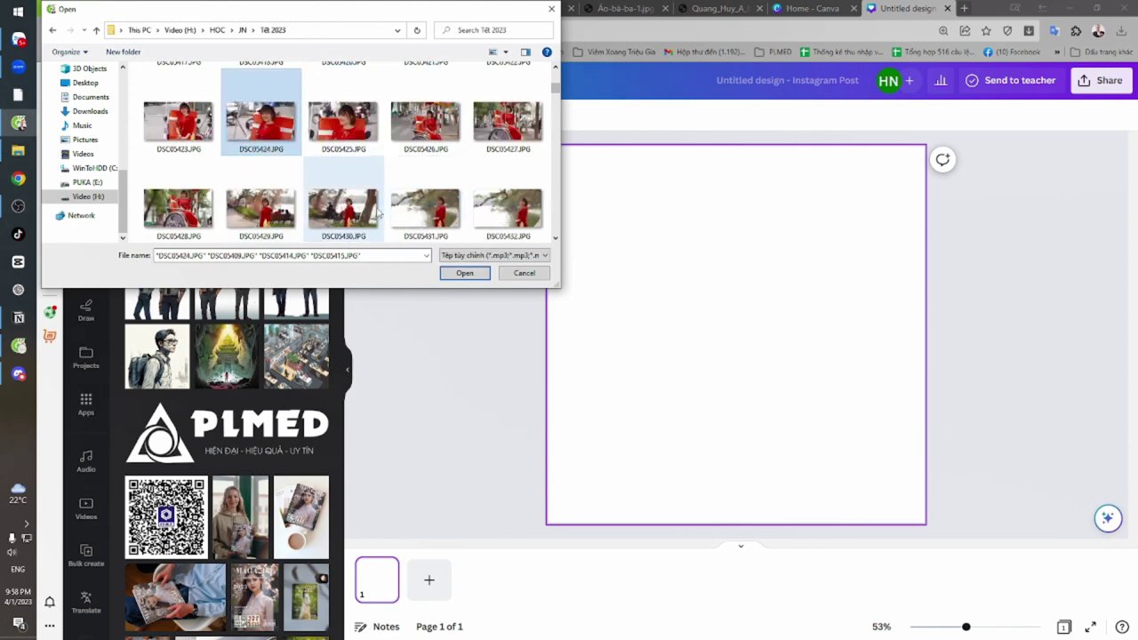
scroll(378, 213, down, 2)
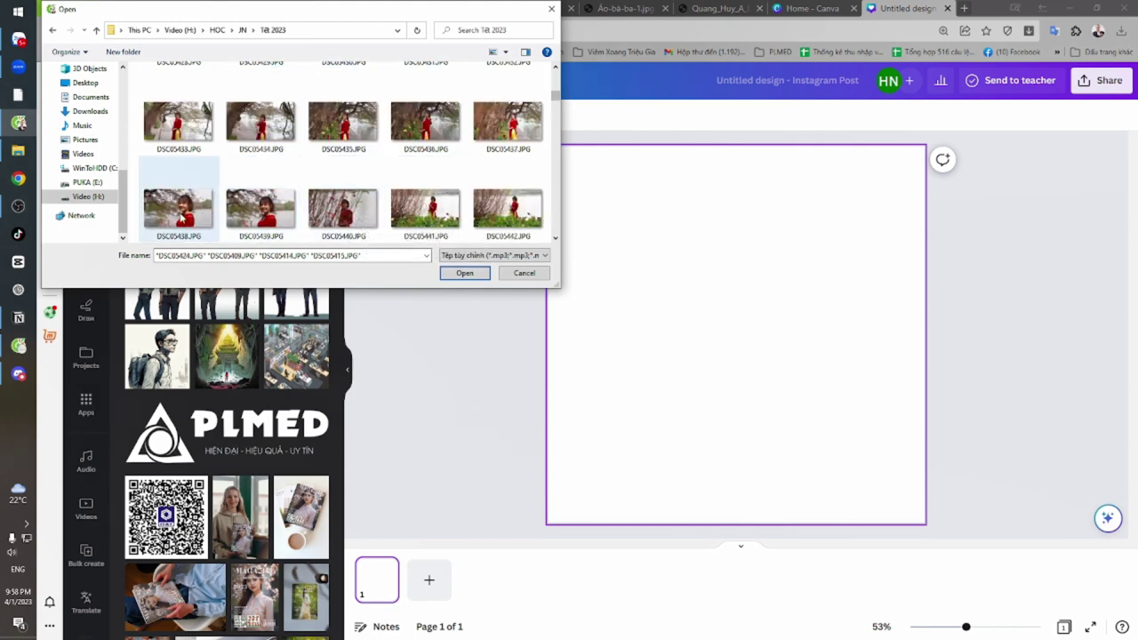
ctrl+click(240, 209)
scroll(355, 205, down, 2)
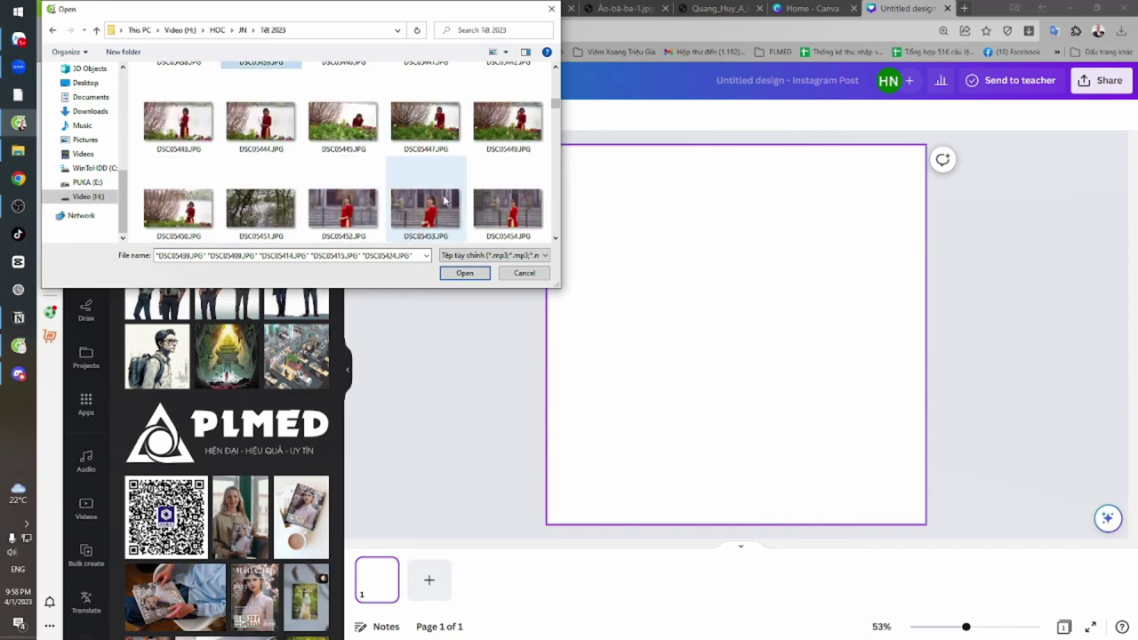
scroll(444, 200, down, 1)
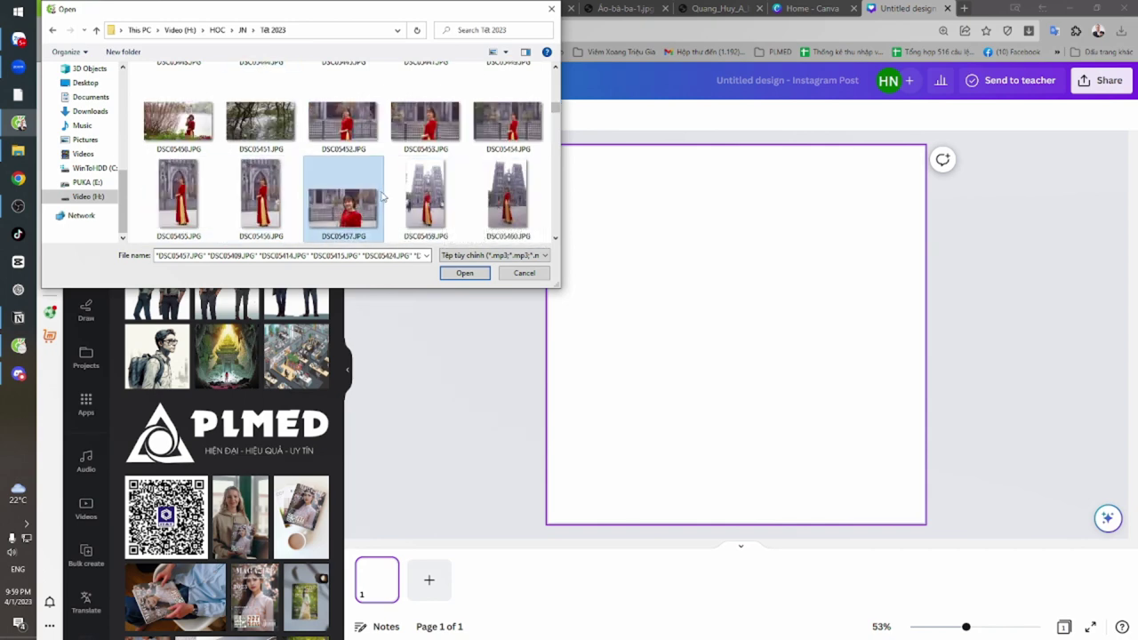
scroll(382, 195, down, 1)
scroll(383, 195, down, 1)
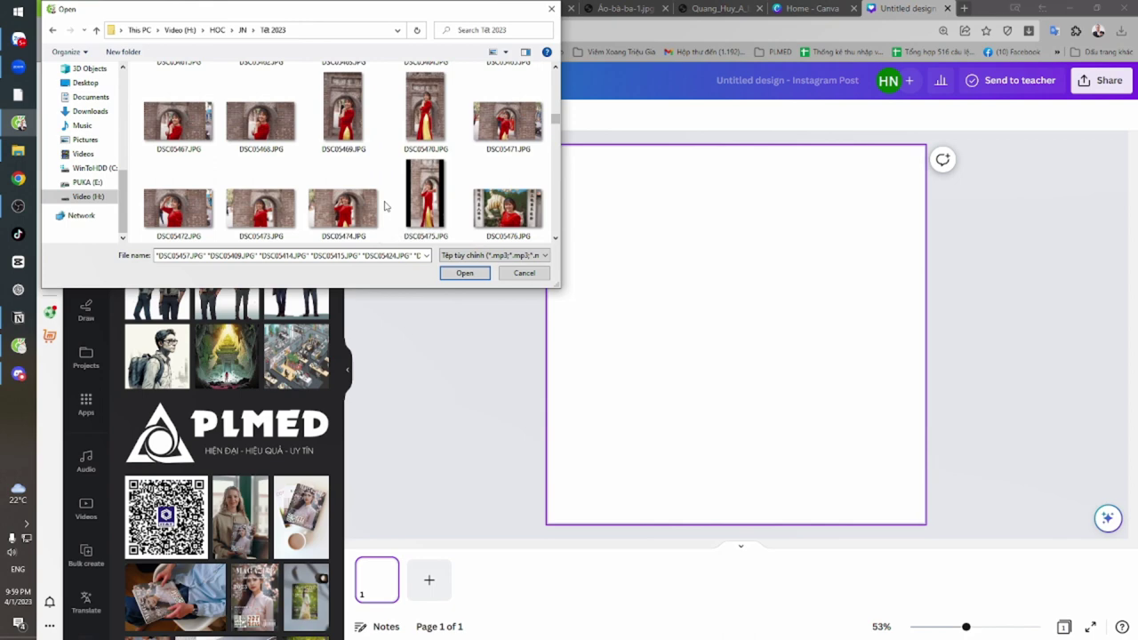
ctrl+click(267, 129)
ctrl+click(503, 219)
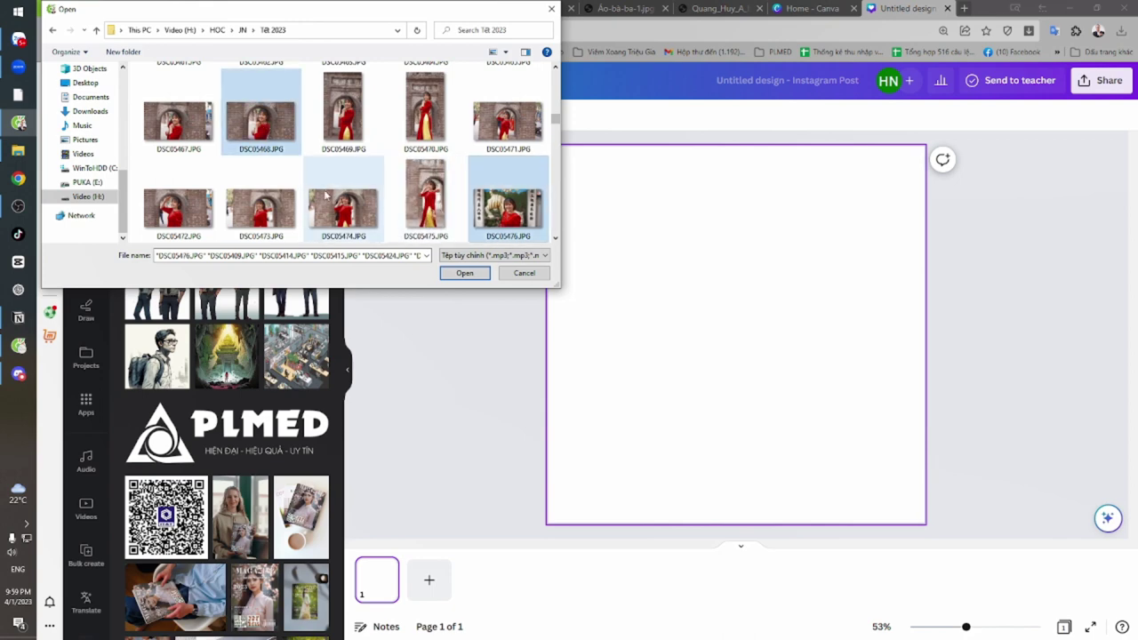
scroll(325, 196, down, 2)
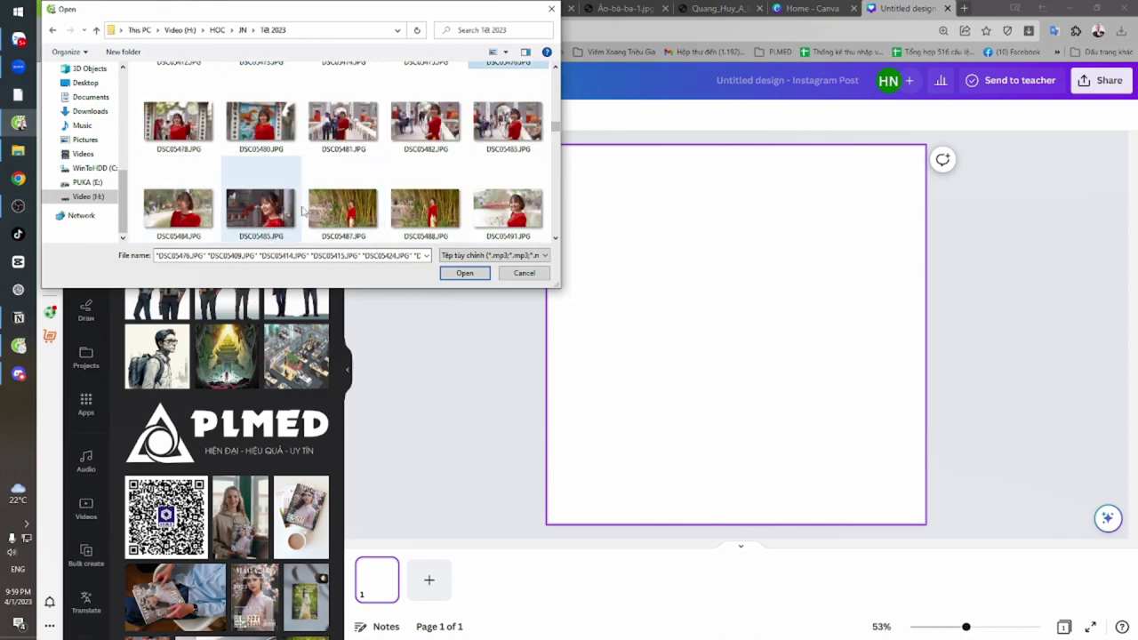
ctrl+click(507, 209)
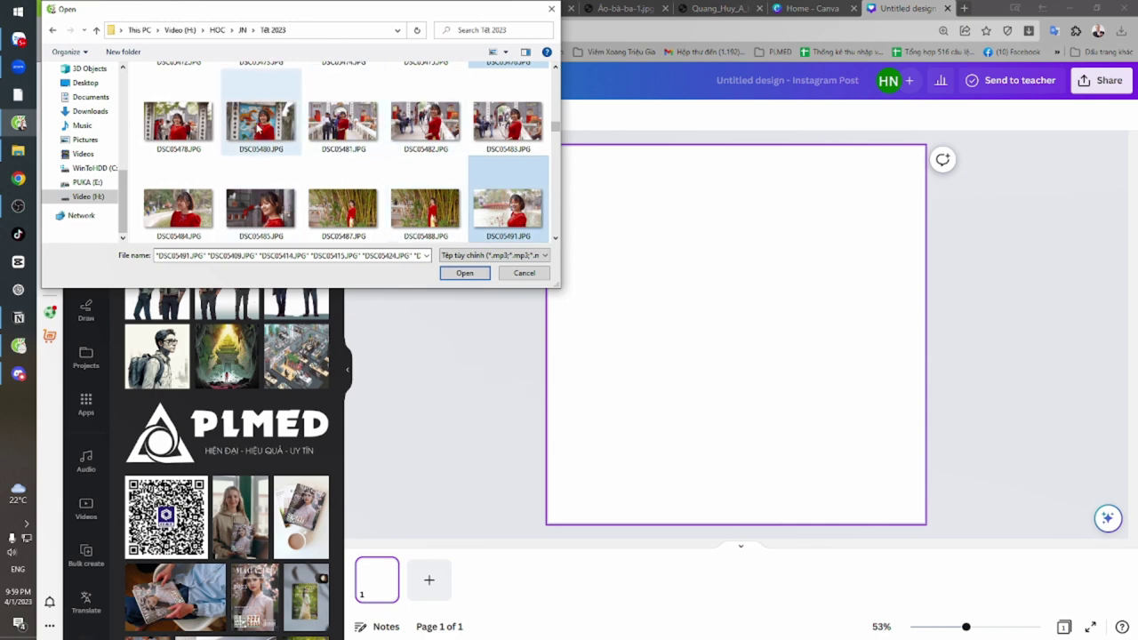
Add DSC05480, 05478, 05520, 05523, 05536, 05545, 05592, 05598 and 05628.JPG to the selection
ctrl+click(258, 127)
ctrl+click(178, 123)
scroll(392, 211, down, 2)
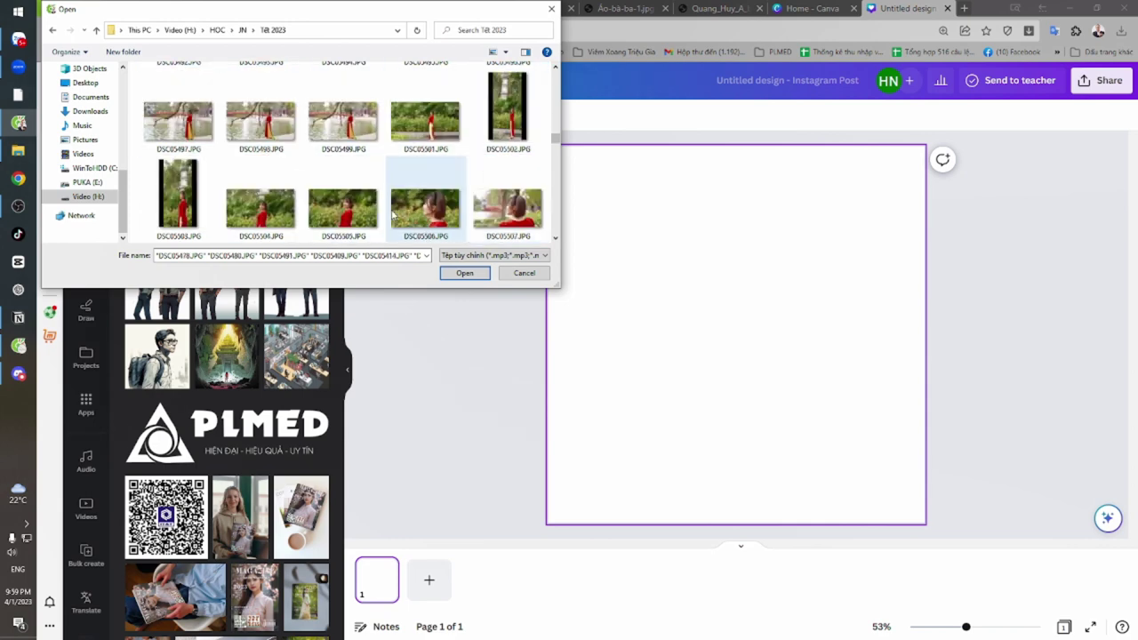
scroll(392, 211, down, 2)
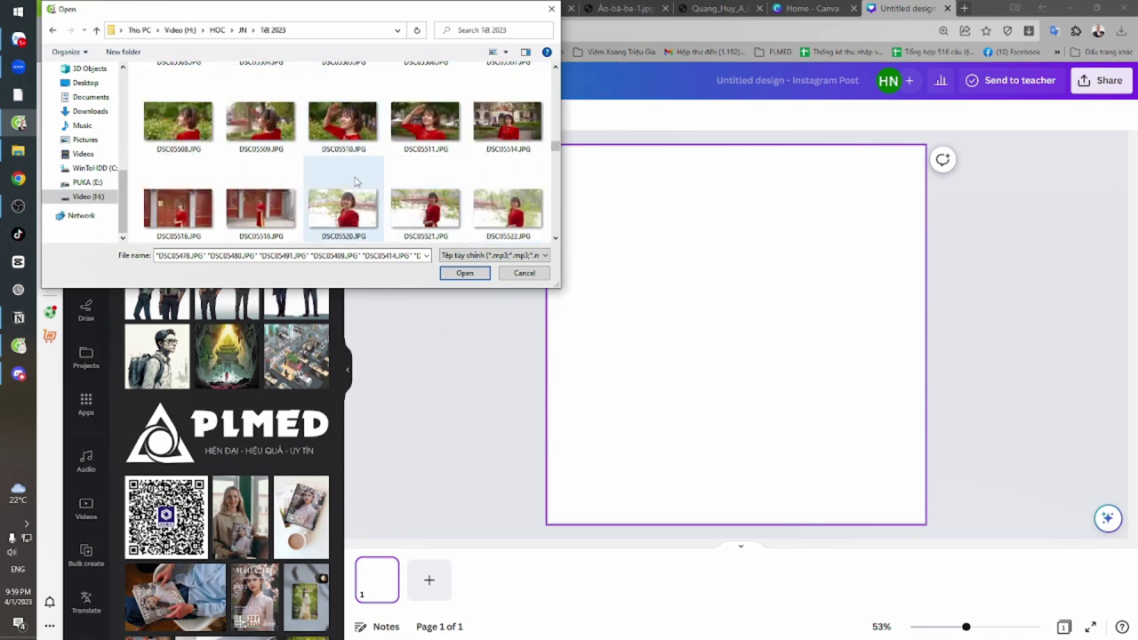
ctrl+click(345, 203)
scroll(425, 160, down, 2)
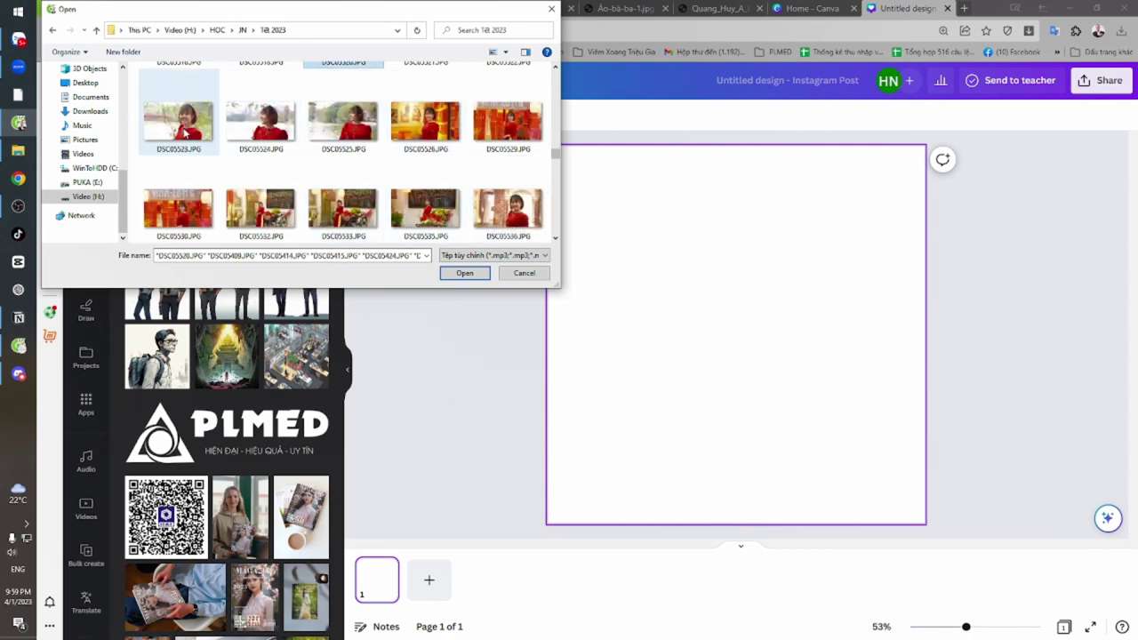
ctrl+click(178, 120)
ctrl+click(497, 206)
scroll(433, 174, down, 3)
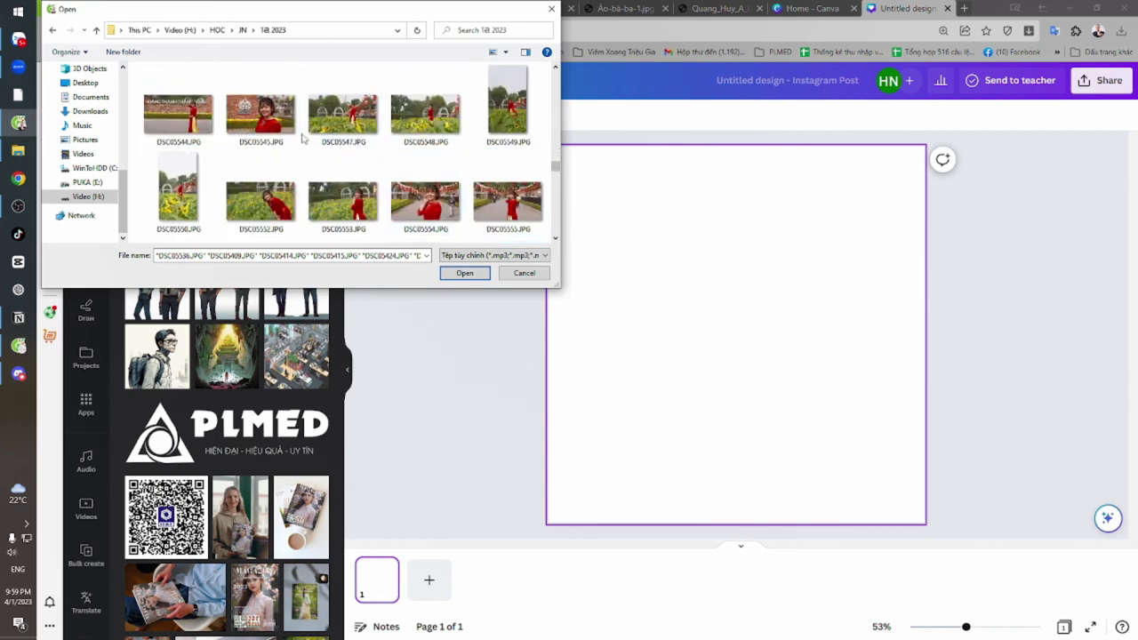
ctrl+click(272, 122)
scroll(419, 181, down, 1)
scroll(419, 180, down, 2)
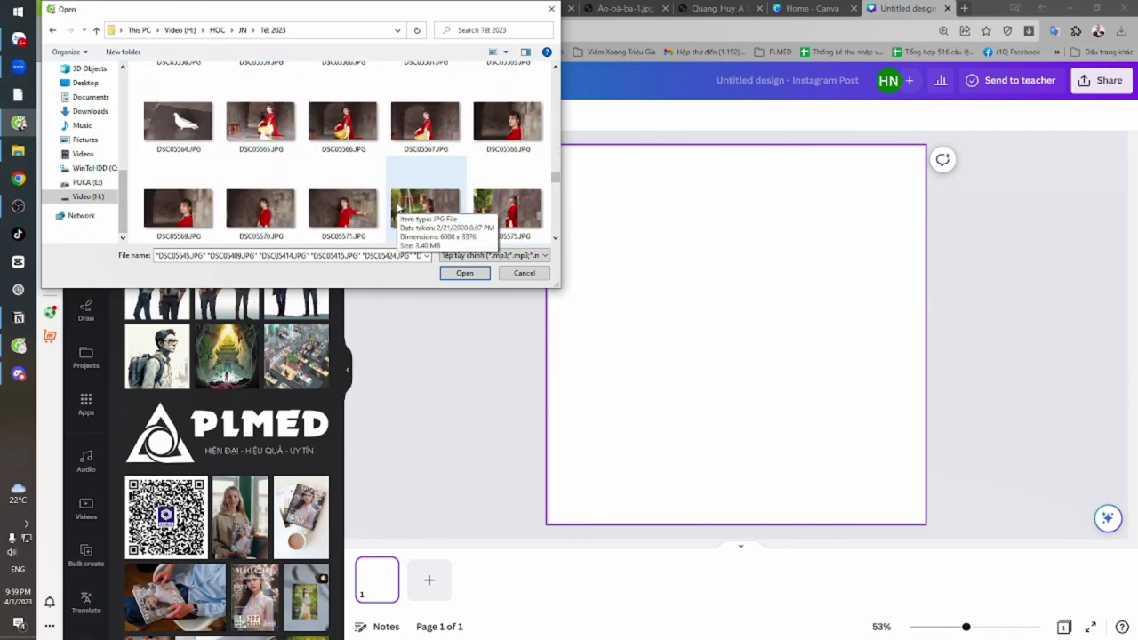
scroll(393, 216, down, 4)
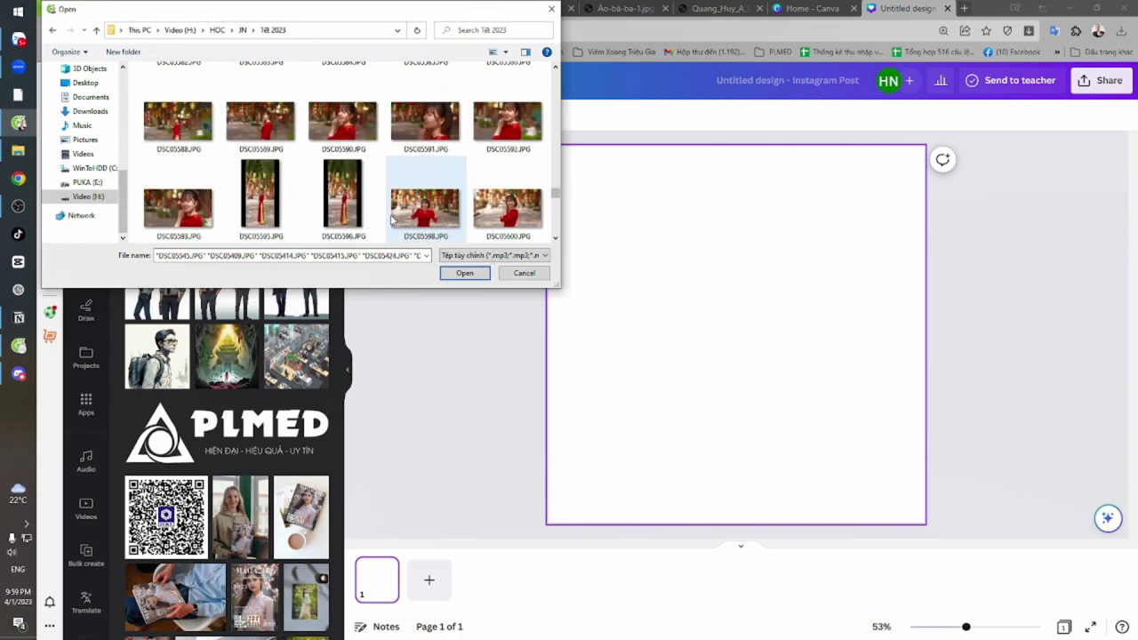
ctrl+click(486, 129)
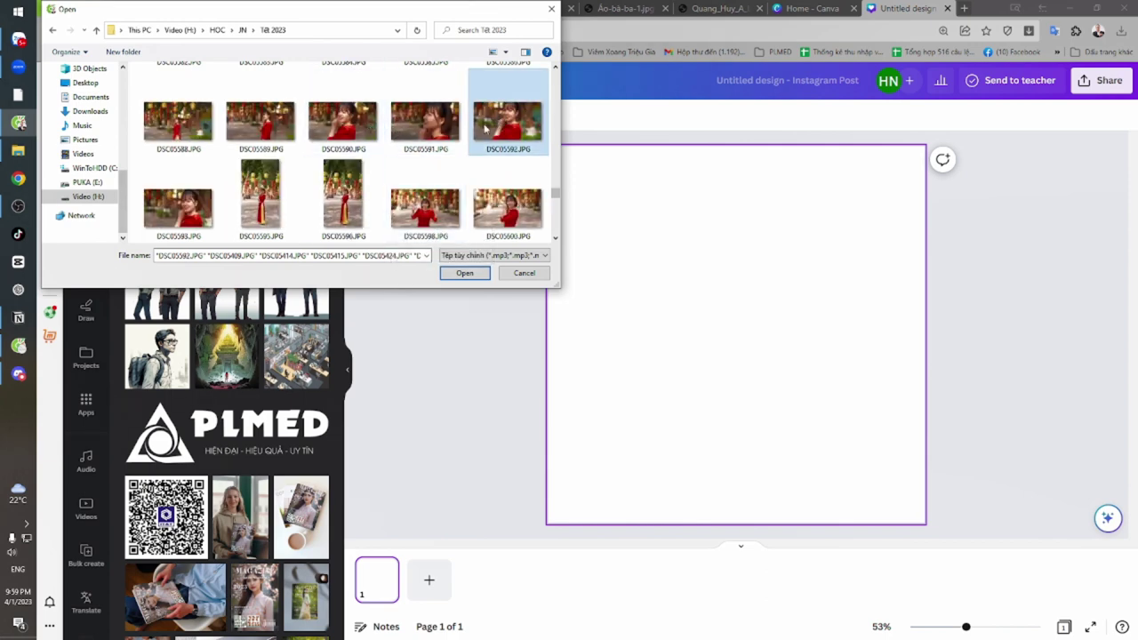
ctrl+click(440, 217)
scroll(433, 209, down, 5)
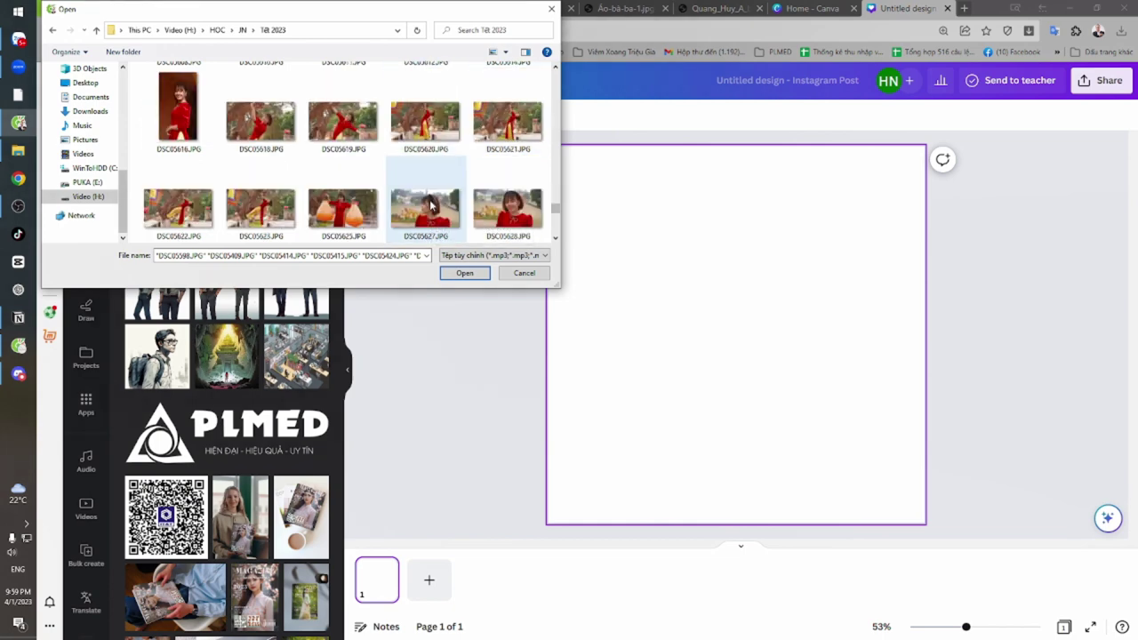
ctrl+click(519, 213)
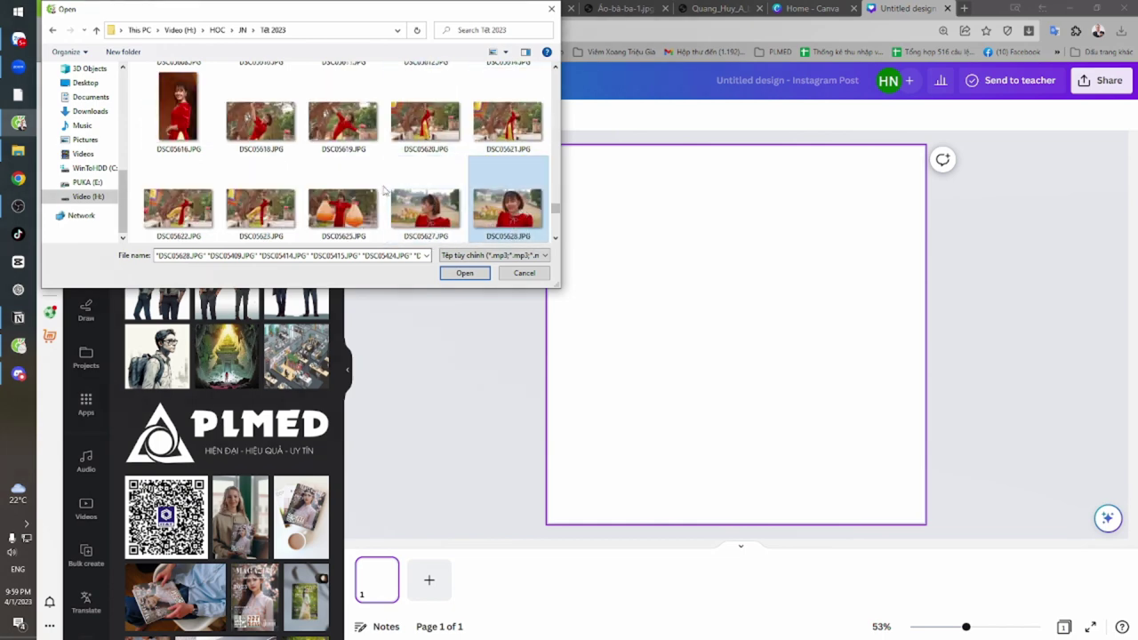
scroll(384, 189, down, 5)
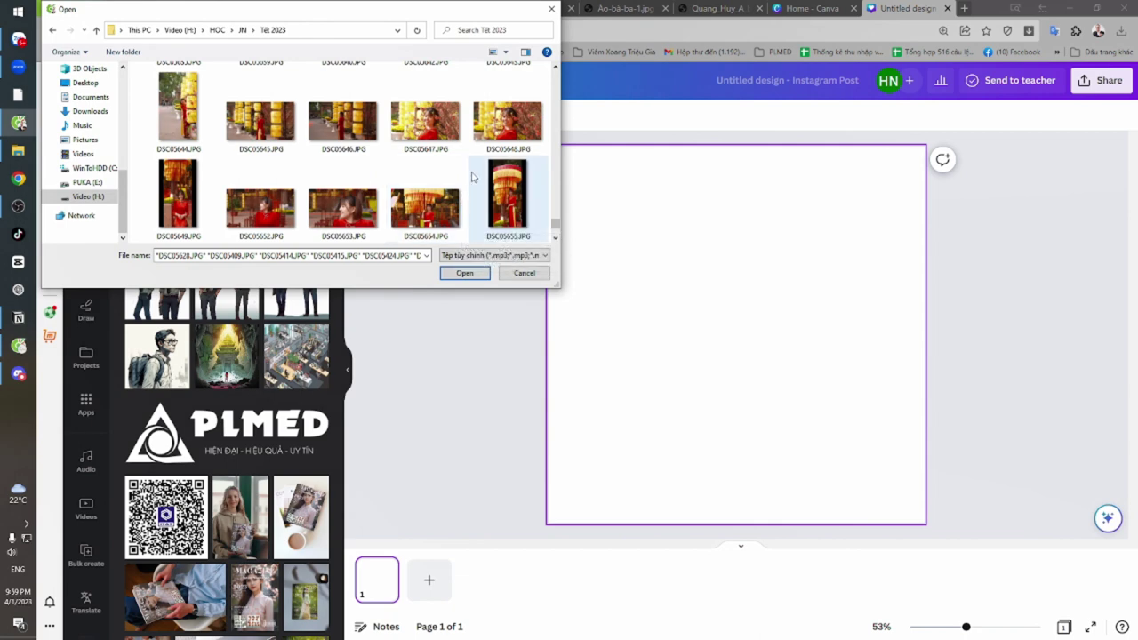
scroll(472, 178, down, 1)
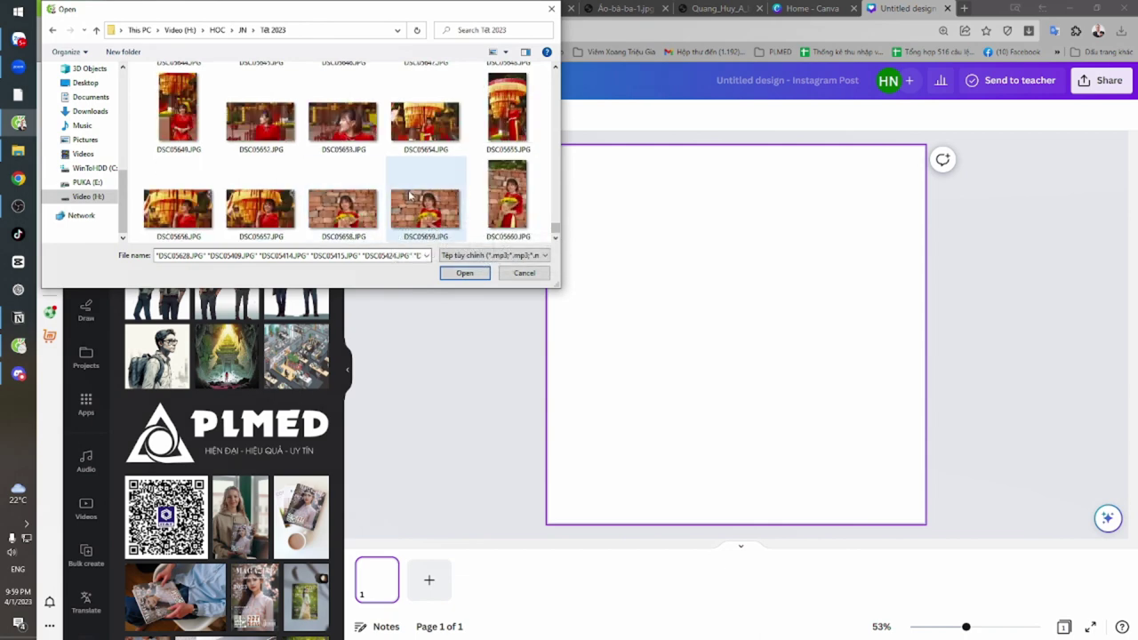
Upload the selected photos, resume sharing the entire screen in Zoom, and return to Canva
click(462, 272)
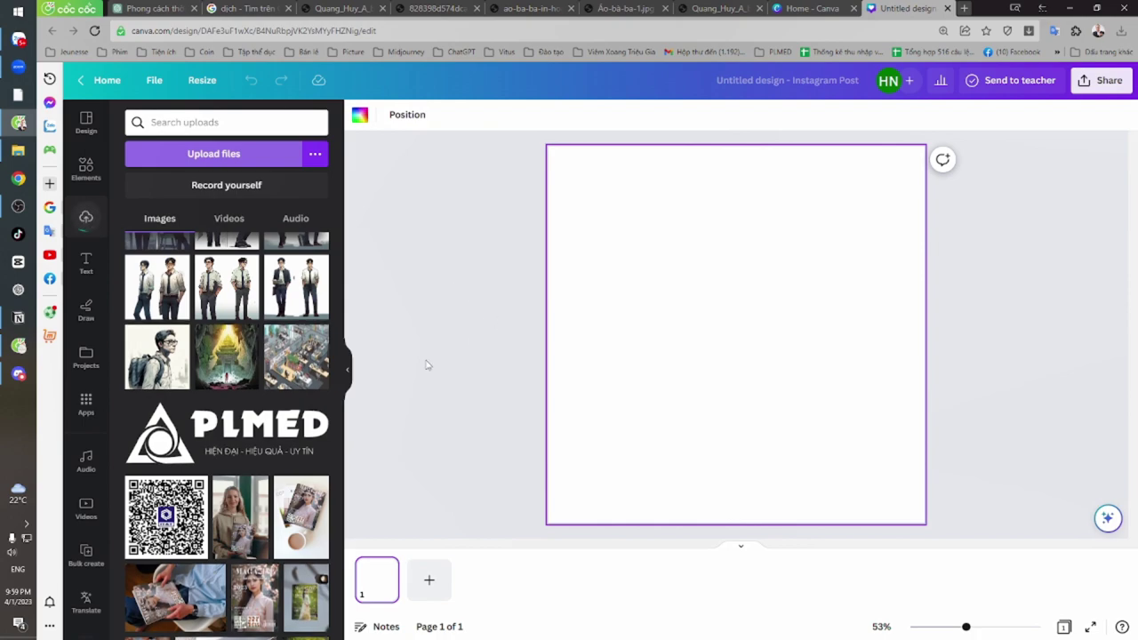
key(alt+Tab)
key(alt+Tab)
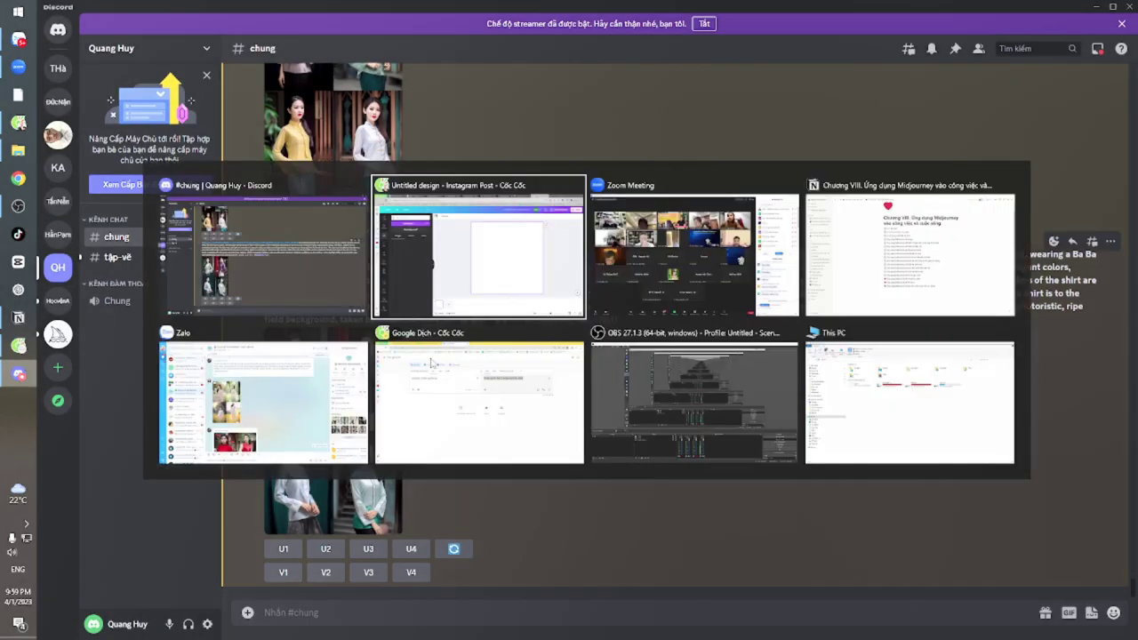
key(alt+Tab)
click(480, 620)
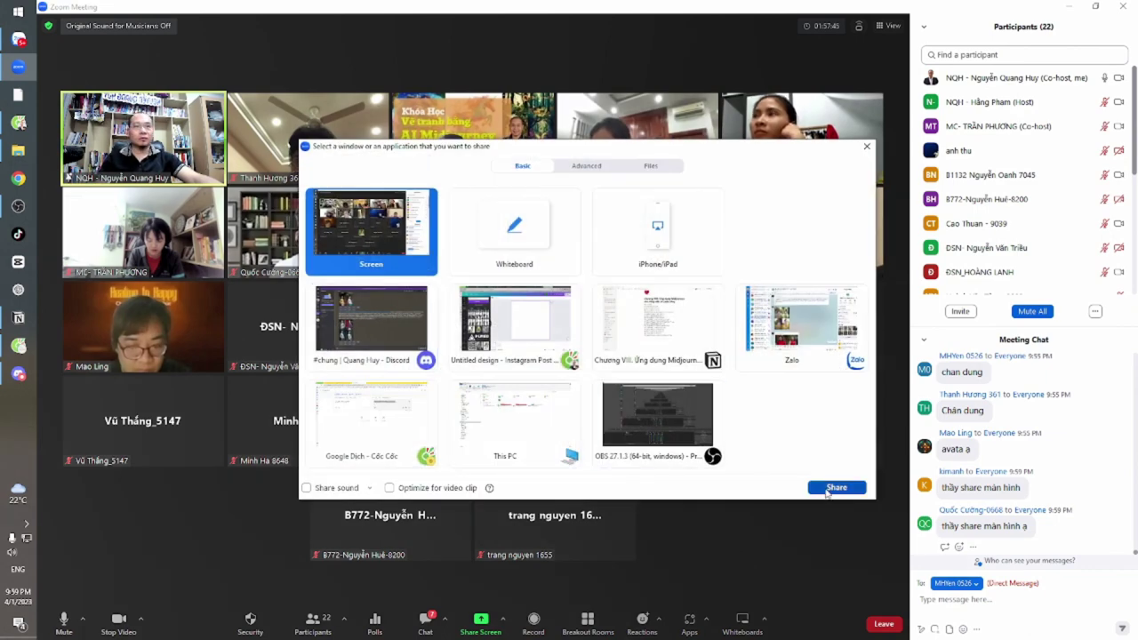
click(831, 487)
key(alt+Tab)
key(alt+Tab)
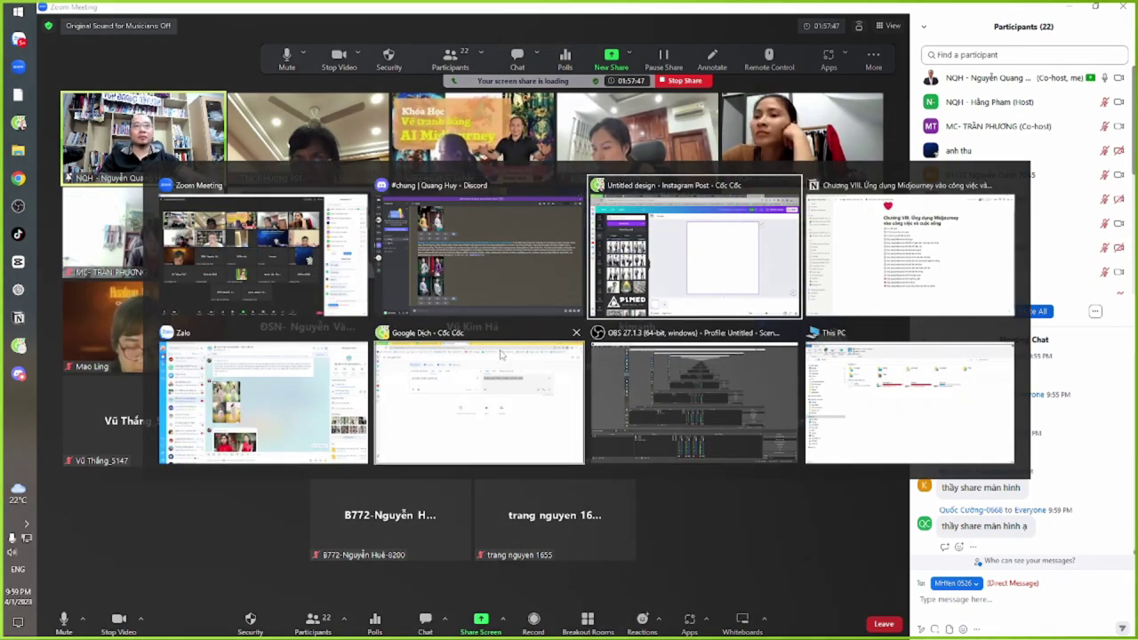
scroll(293, 400, down, 10)
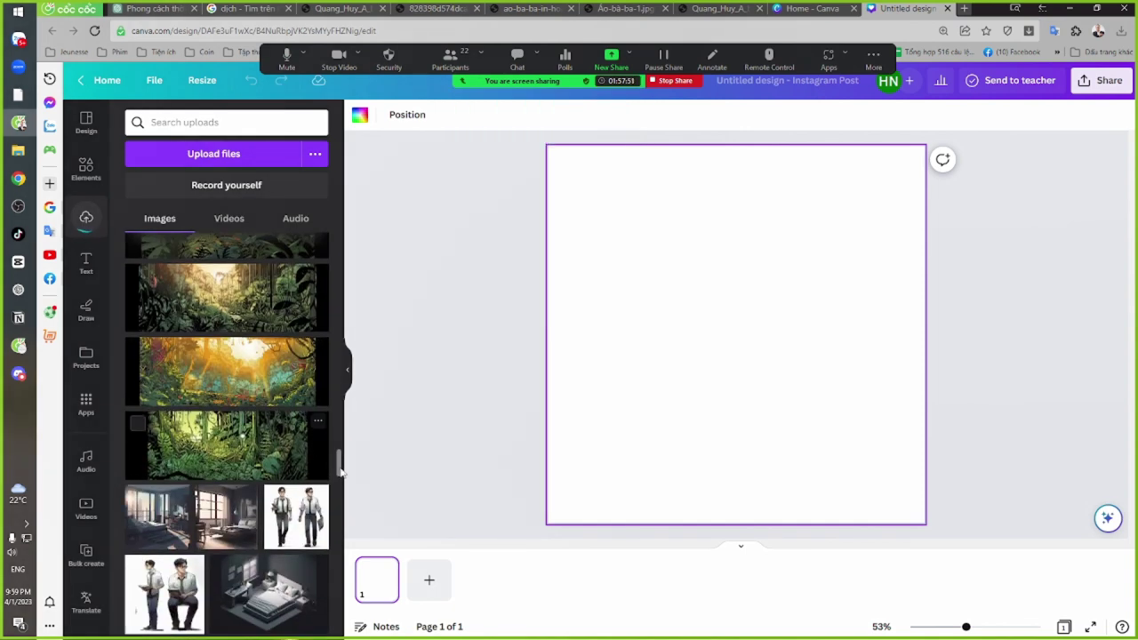
scroll(337, 258, up, 2)
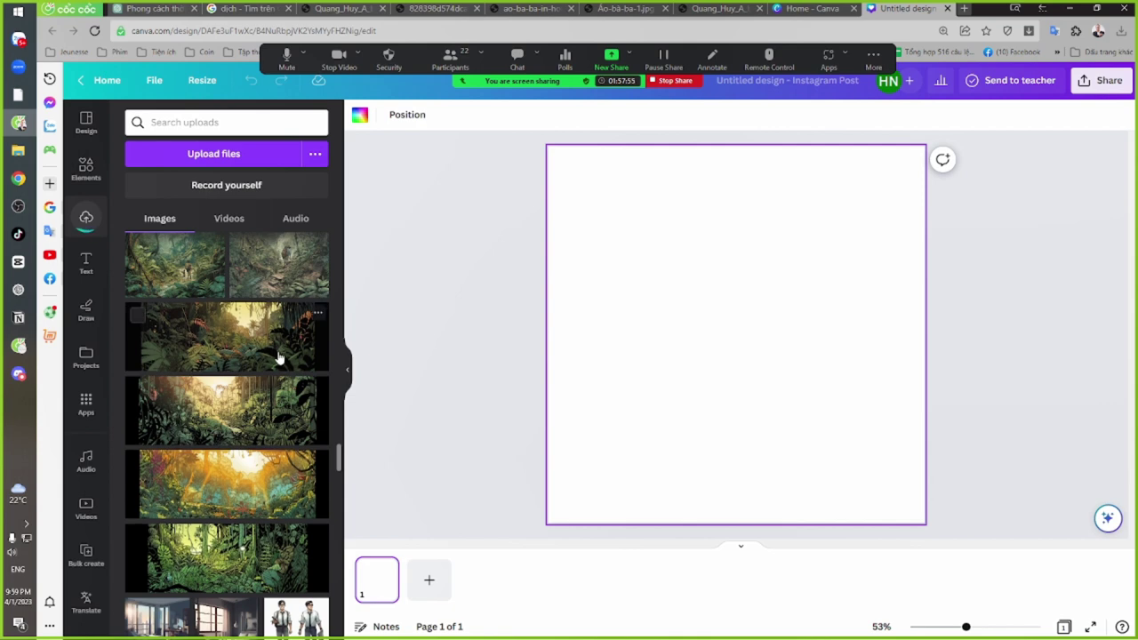
scroll(284, 382, up, 10)
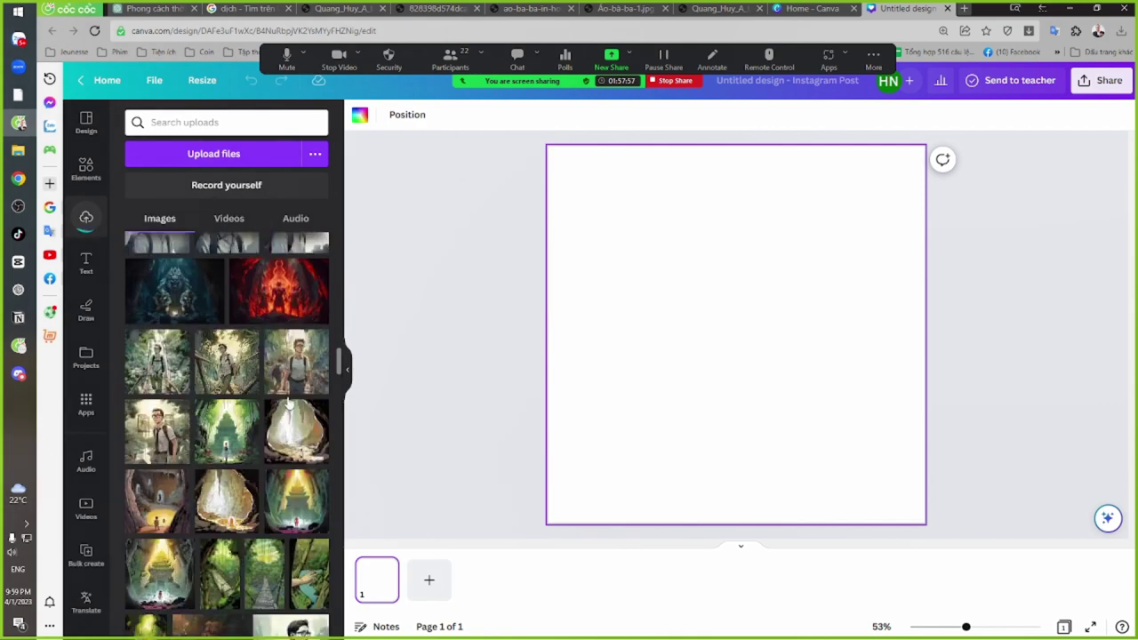
scroll(288, 402, up, 5)
drag(337, 351, 332, 221)
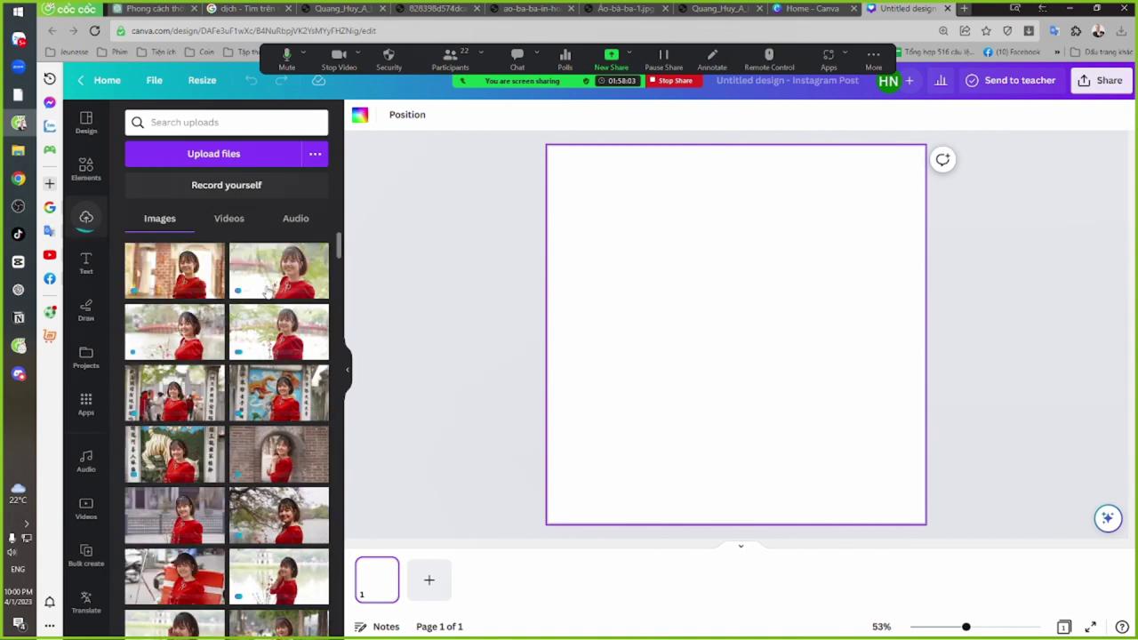
scroll(276, 368, down, 5)
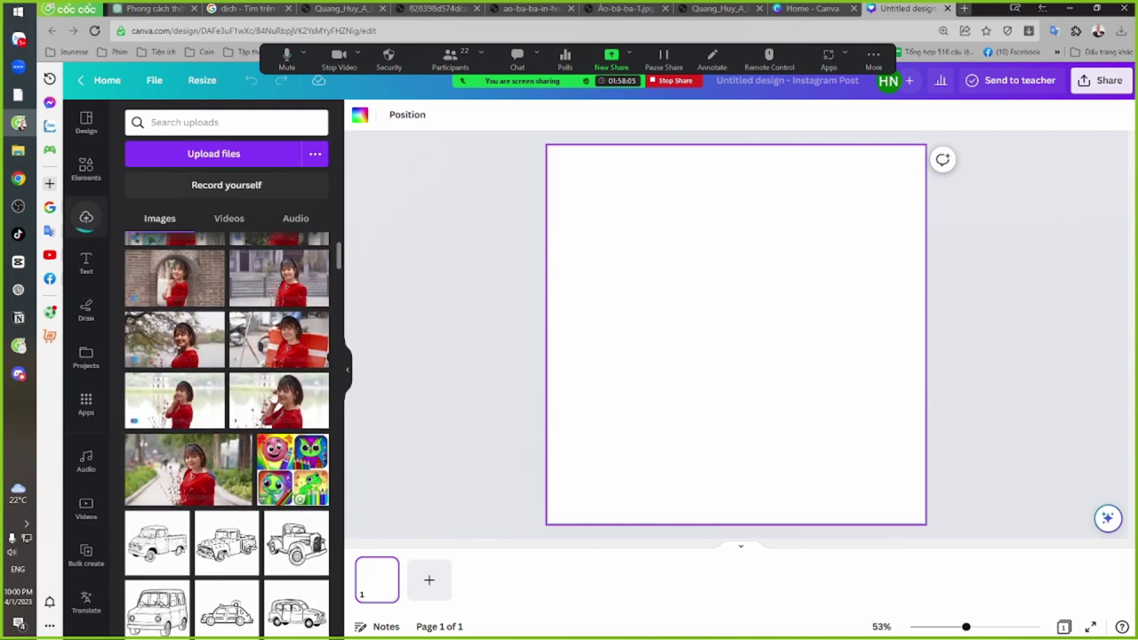
scroll(284, 420, down, 1)
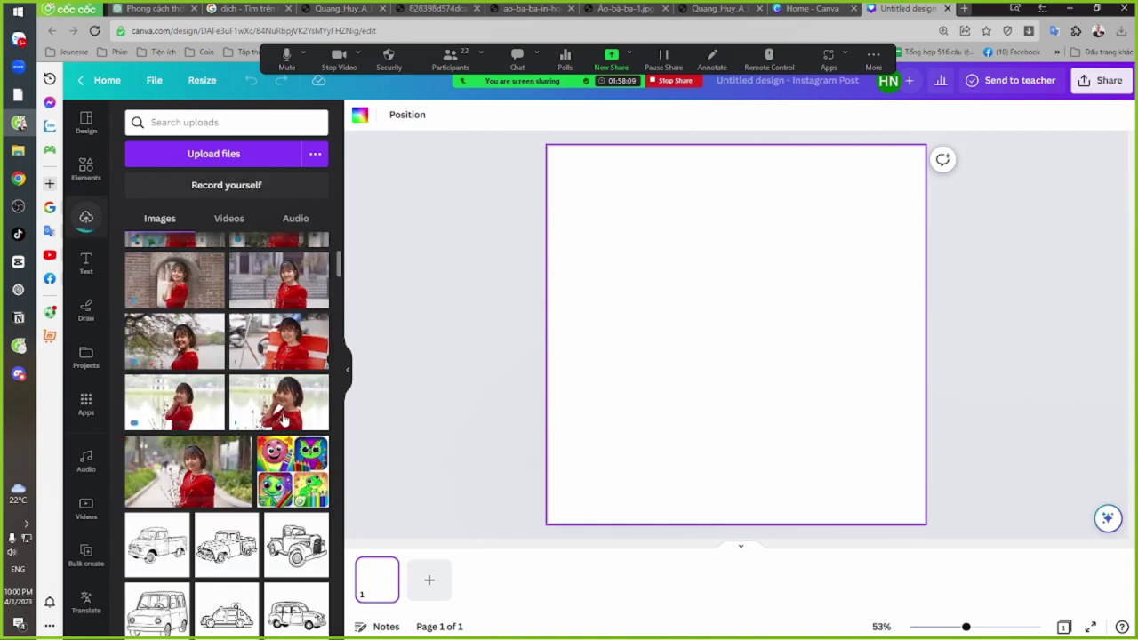
Place the lakeside portrait on page 1 and enlarge it to fill the page, face centred
click(288, 422)
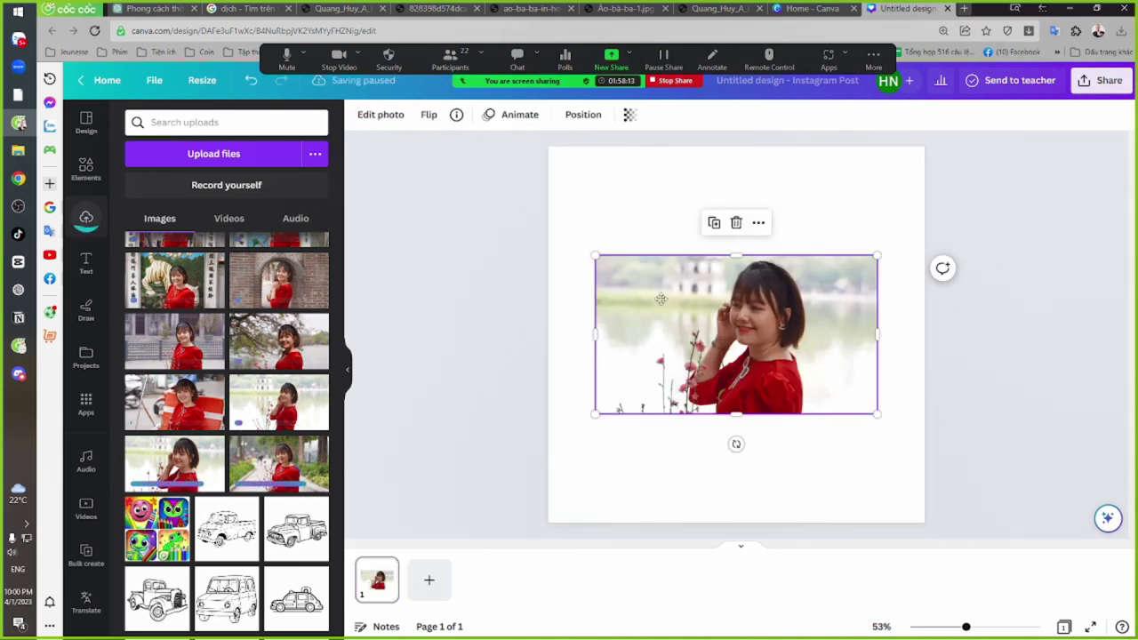
drag(660, 298, 555, 196)
drag(772, 309, 1106, 569)
drag(871, 386, 745, 381)
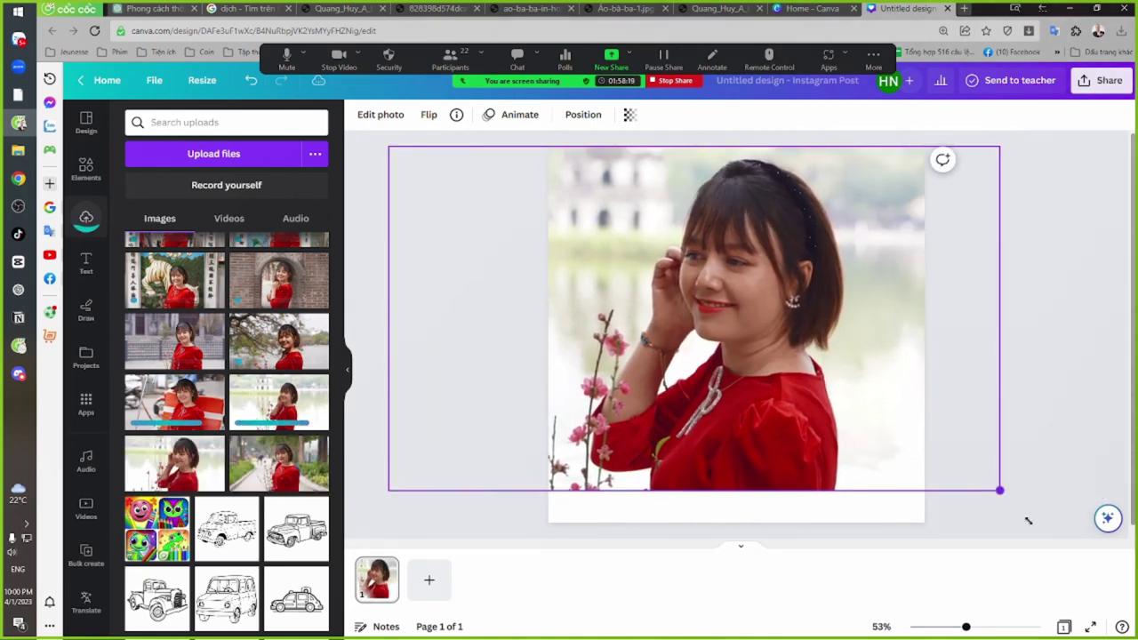
drag(1028, 521, 1102, 577)
drag(827, 388, 720, 414)
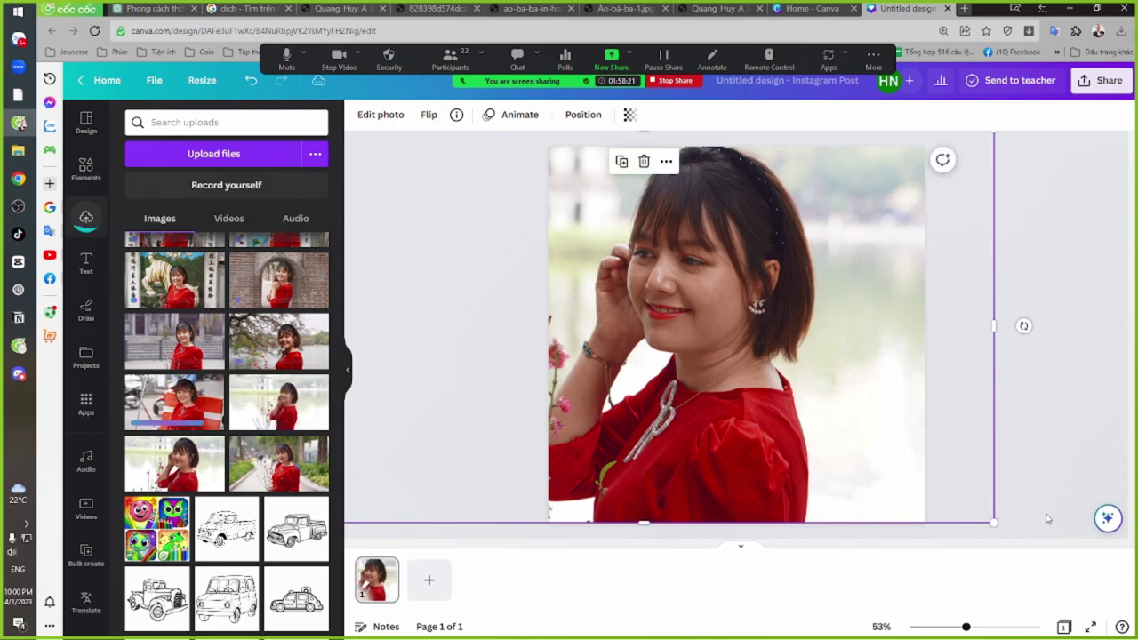
mouse_move(993, 522)
mouse_down()
mouse_move(1012, 526)
mouse_move(1007, 508)
mouse_up()
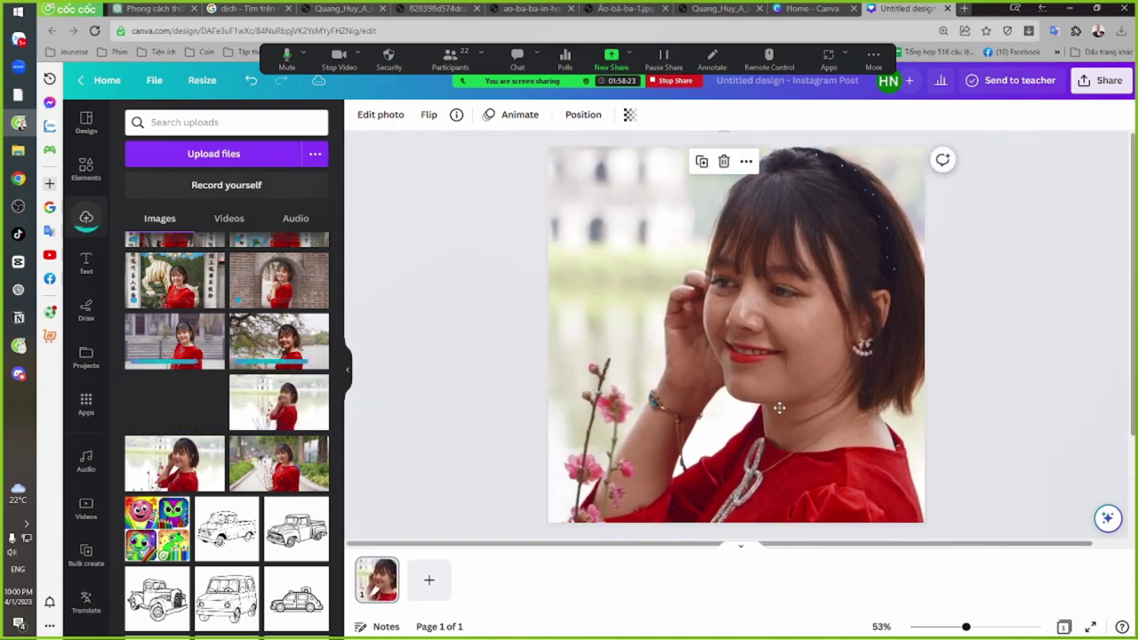
drag(845, 311, 776, 361)
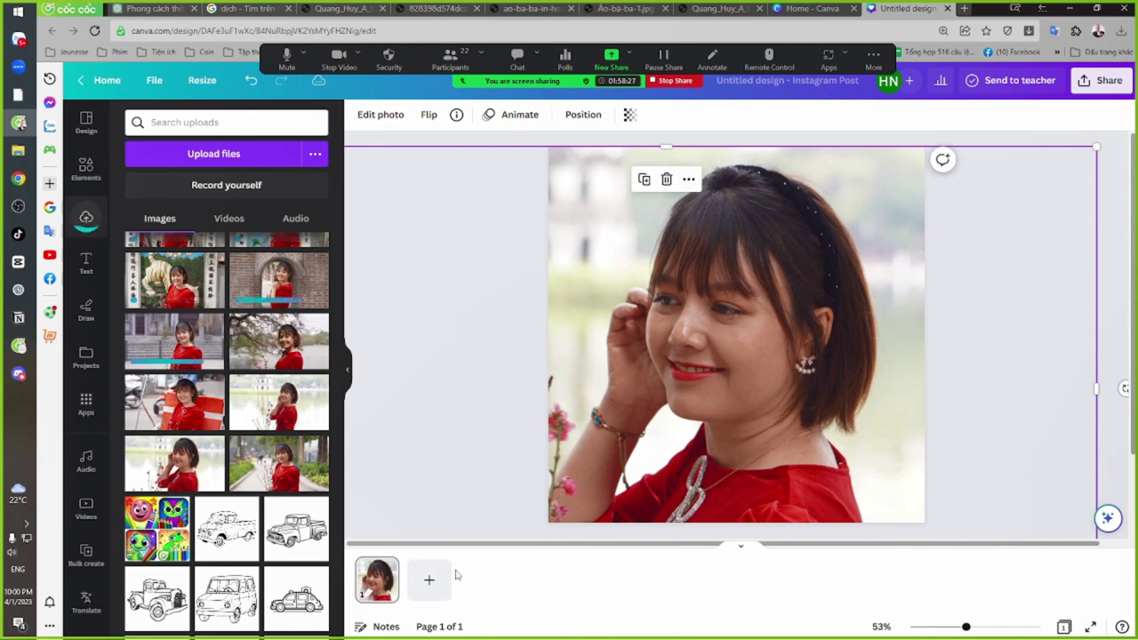
Add page 2 filled with the garden-path portrait, then add a blank page 3
click(429, 579)
click(278, 462)
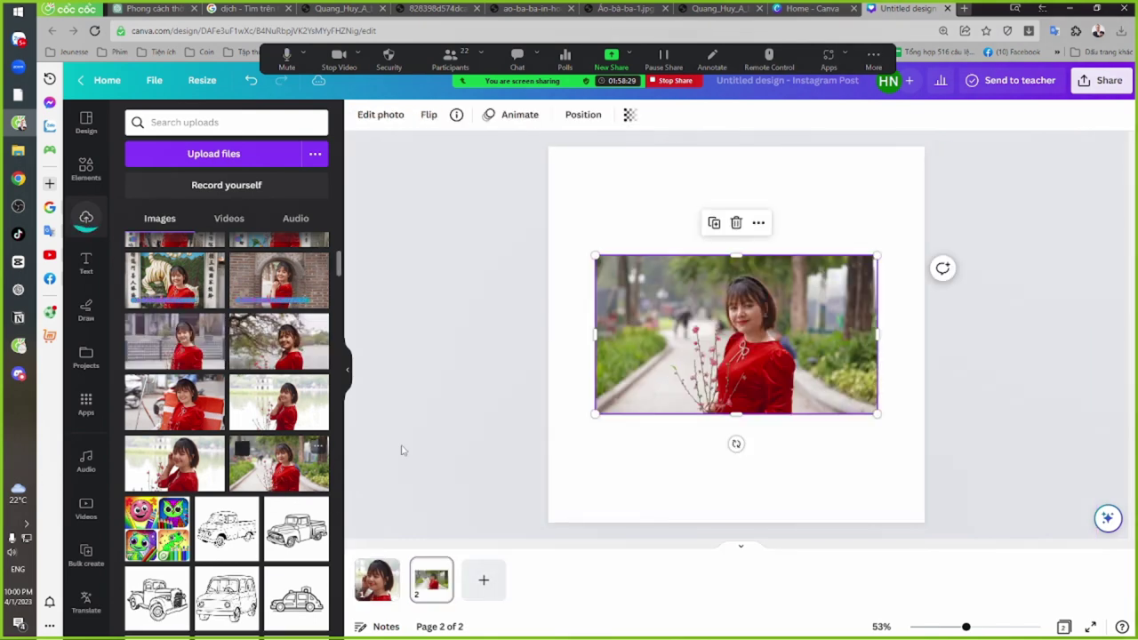
drag(766, 360, 586, 262)
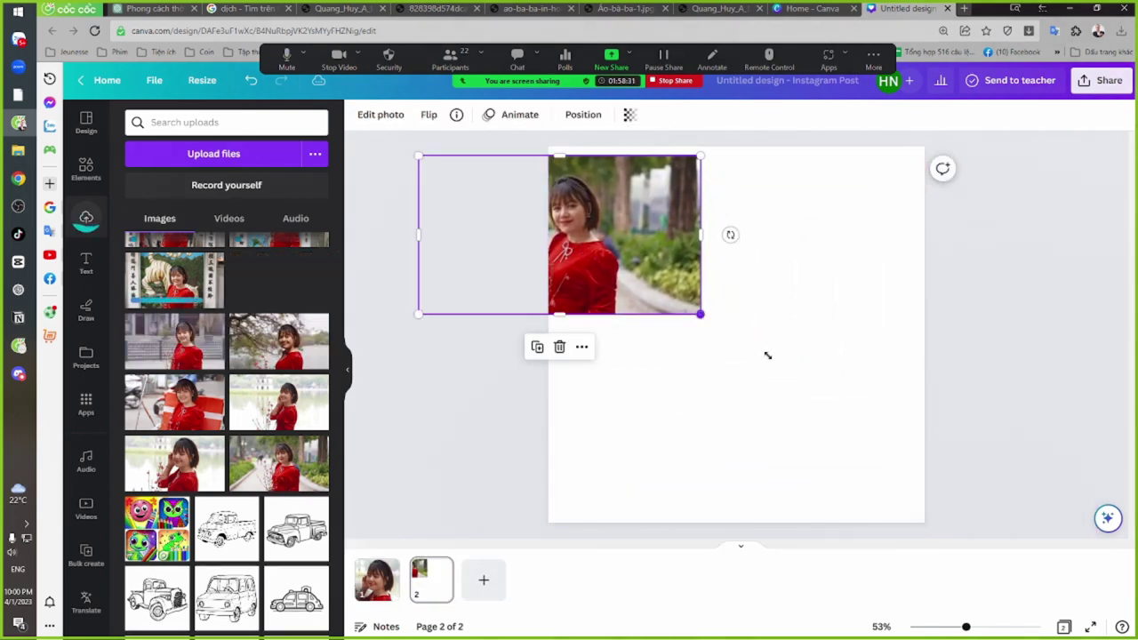
drag(701, 312, 1040, 576)
drag(790, 373, 627, 329)
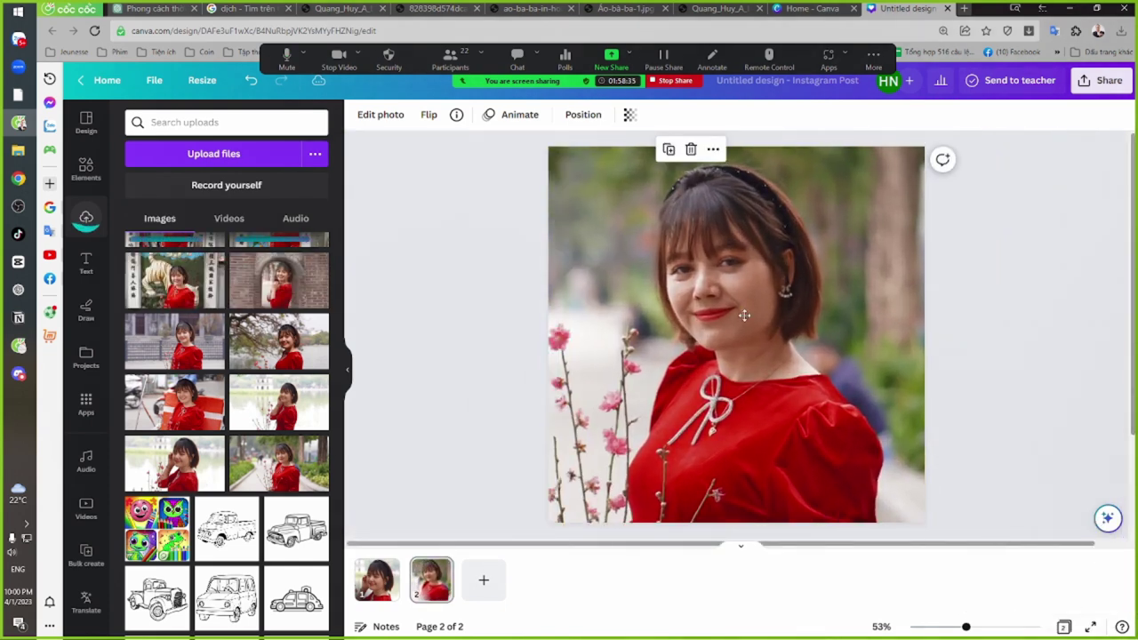
drag(885, 400, 707, 251)
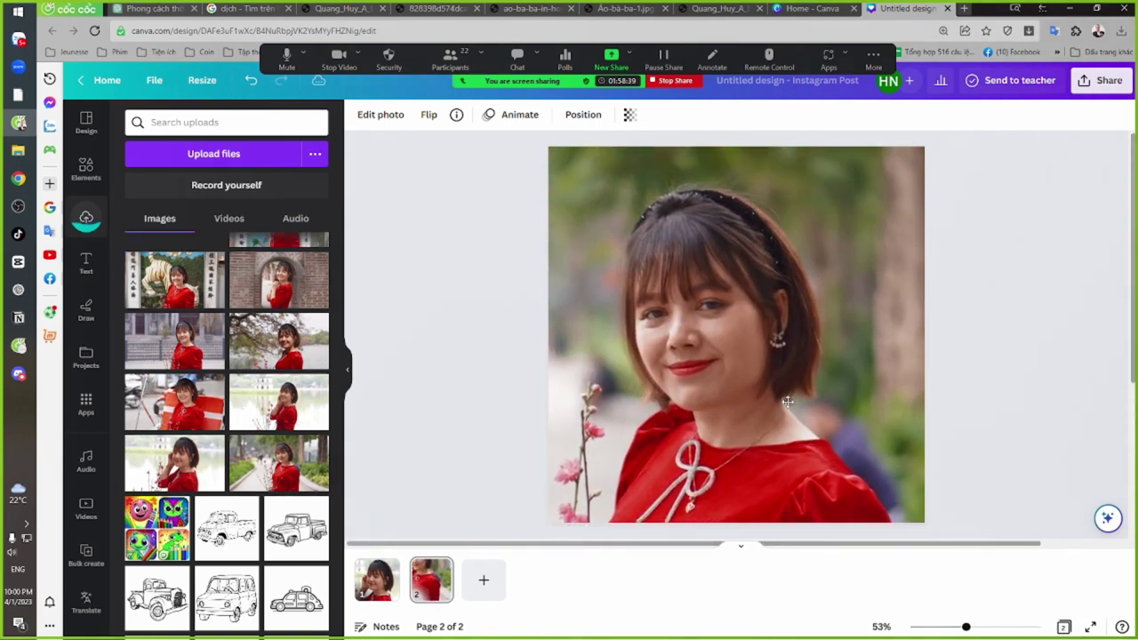
drag(810, 392, 827, 397)
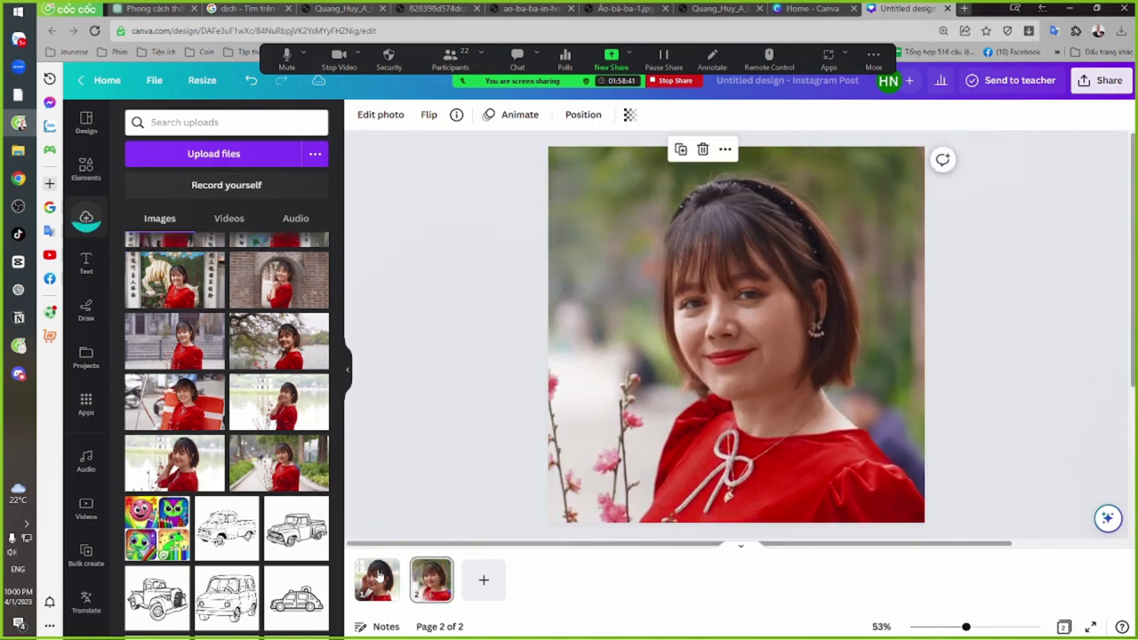
click(483, 580)
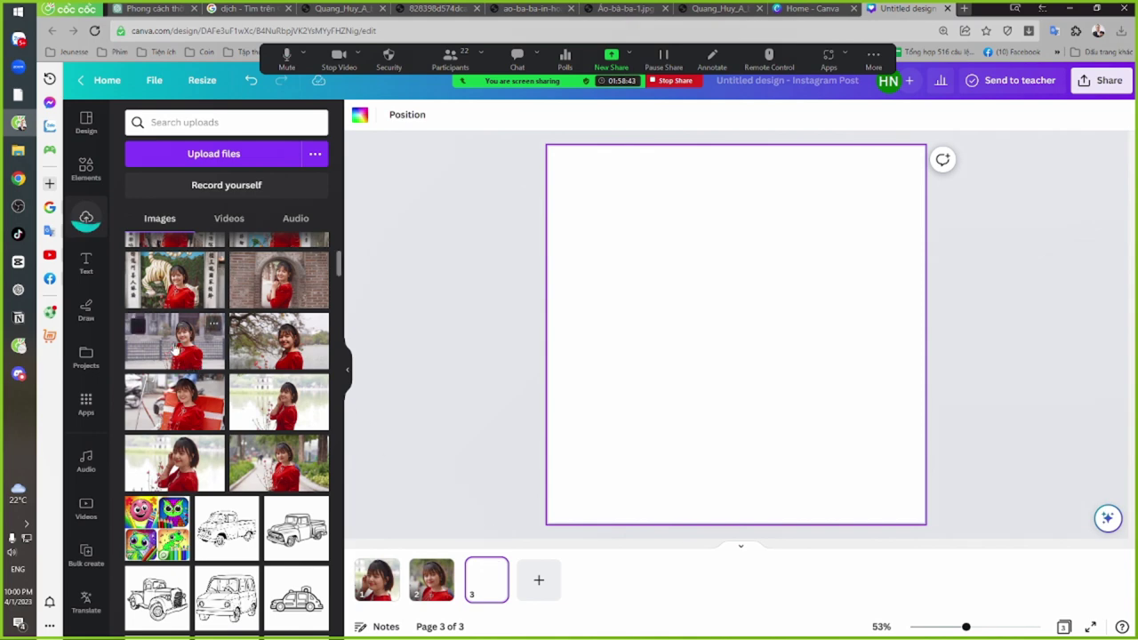
Place the fence portrait on page 3 and enlarge it to fill the page, face visible
click(175, 347)
drag(827, 341, 687, 231)
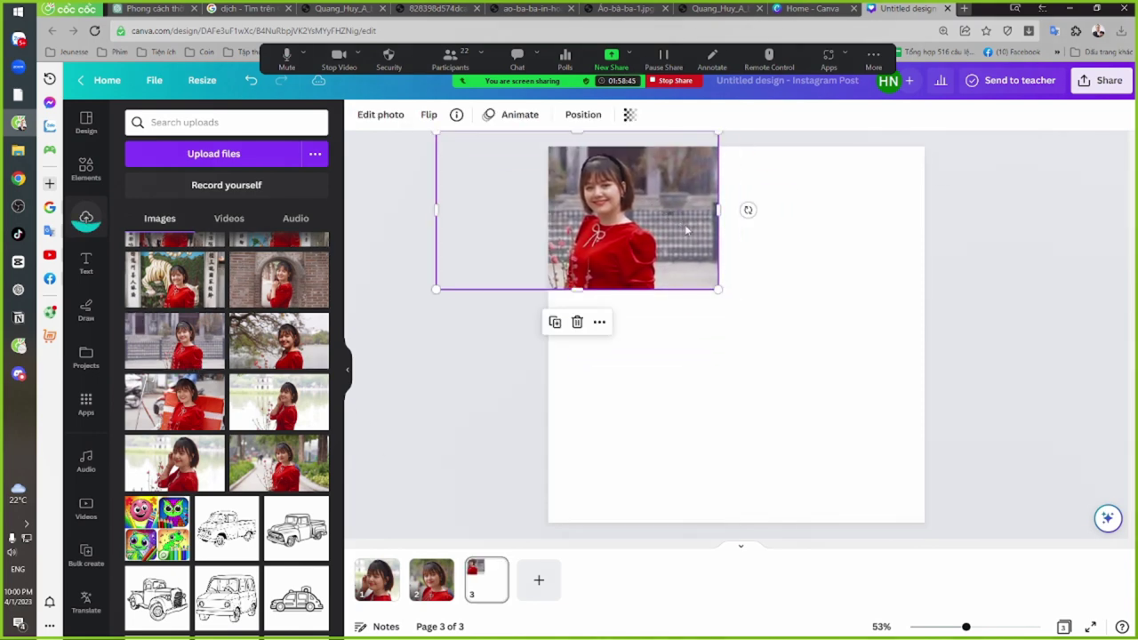
drag(718, 289, 1033, 509)
drag(987, 418, 819, 317)
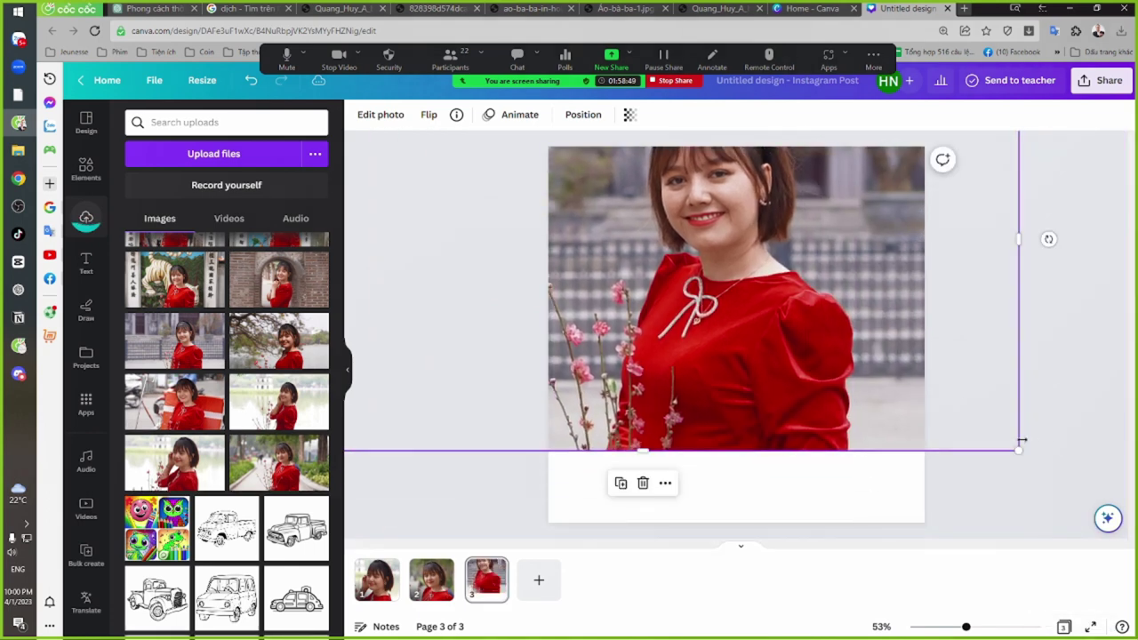
drag(1019, 451, 1066, 527)
drag(822, 338, 678, 247)
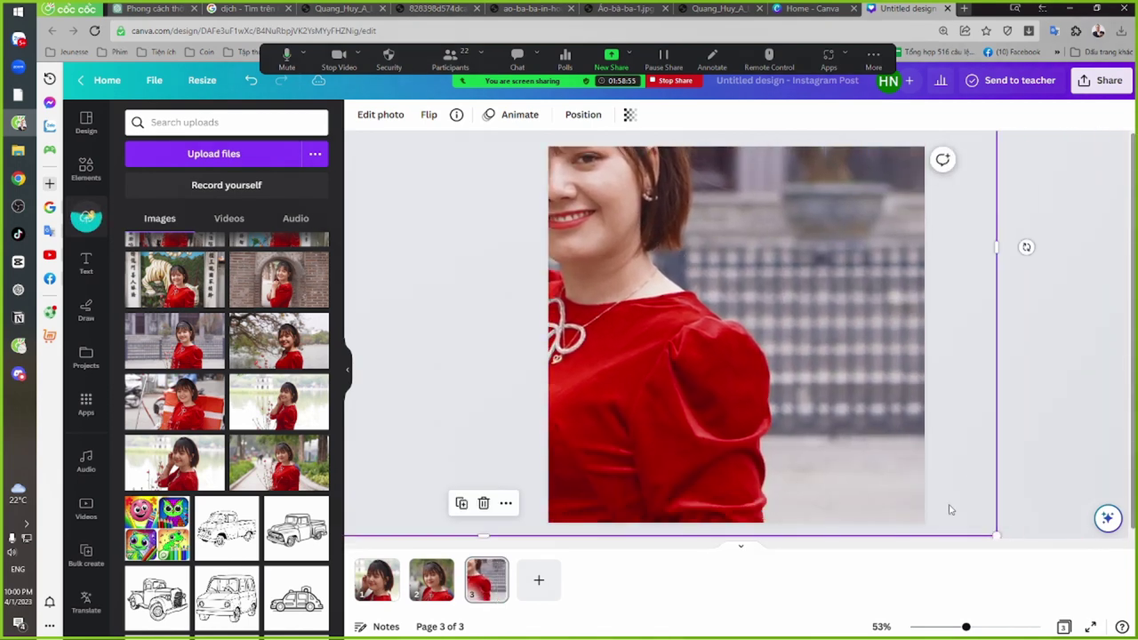
drag(1054, 536, 1084, 502)
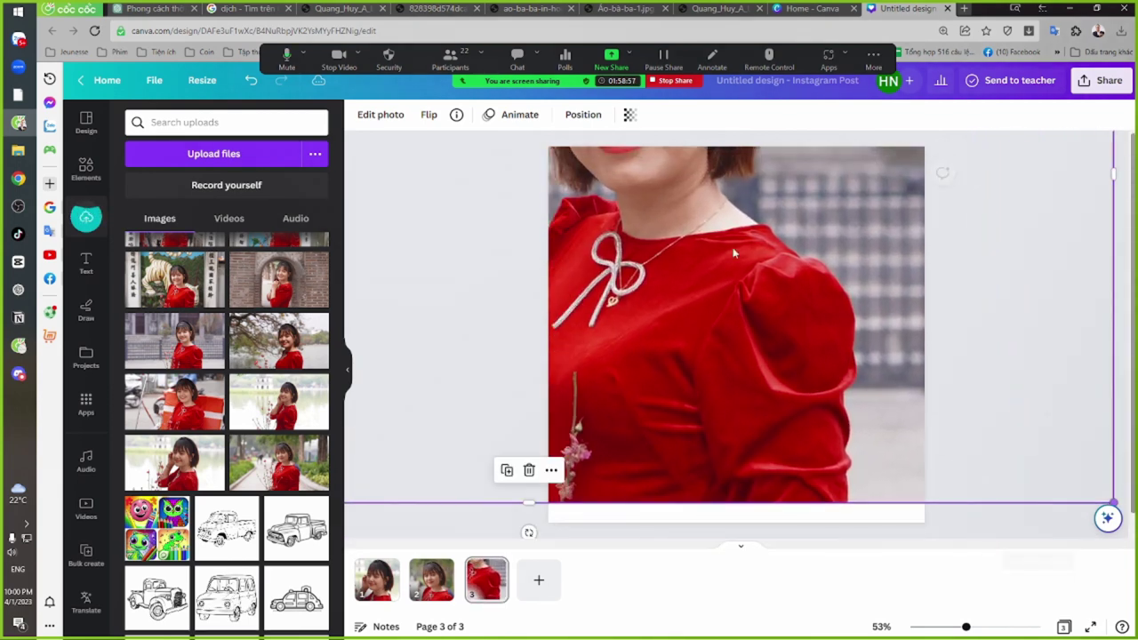
drag(783, 320, 812, 476)
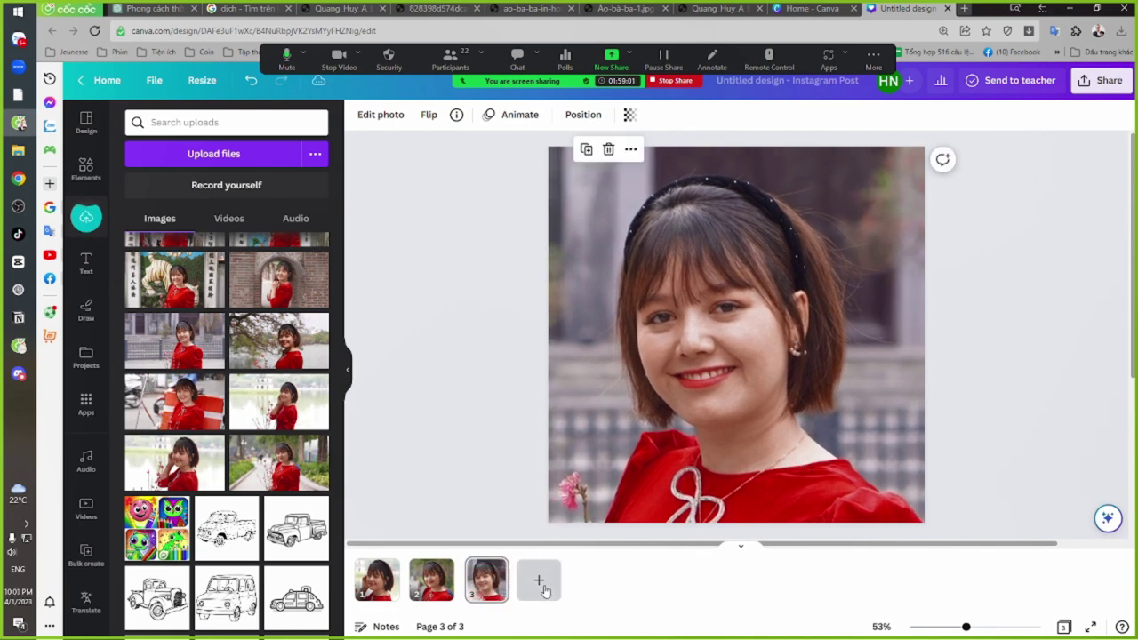
Add page 4 filled with the brick-archway portrait, then add a blank page 5
click(539, 583)
click(260, 282)
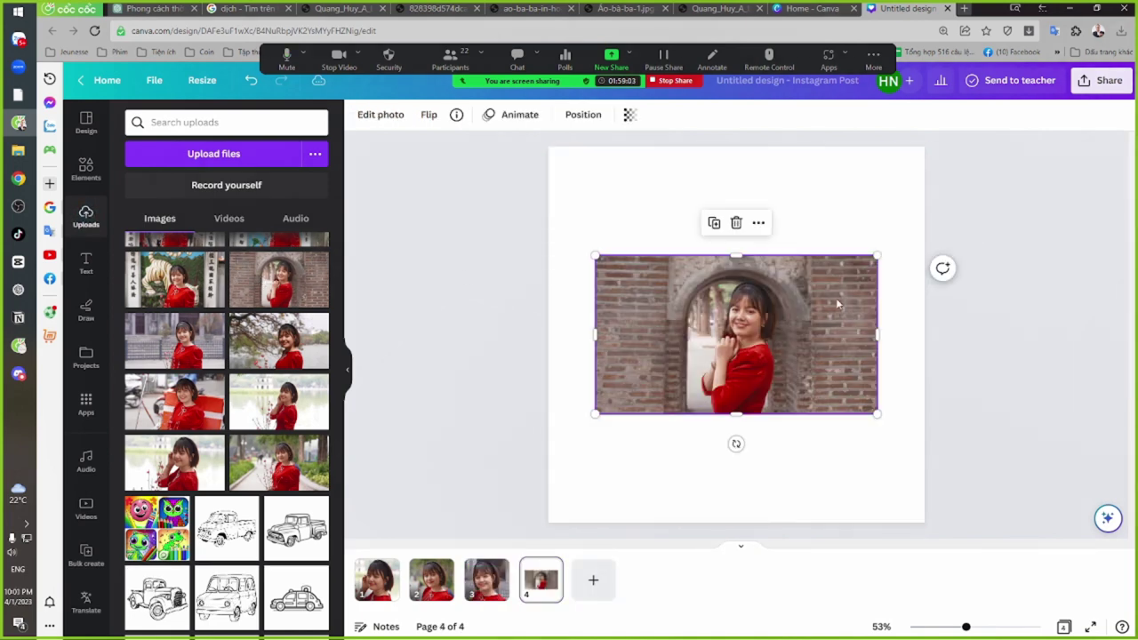
drag(819, 353, 661, 232)
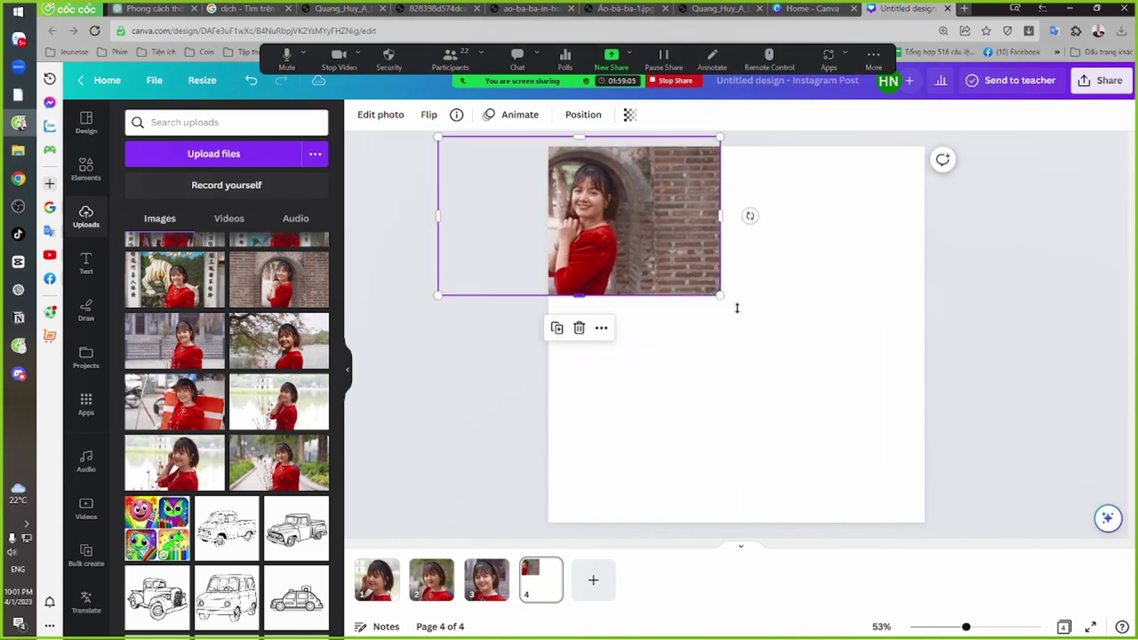
drag(725, 301, 906, 519)
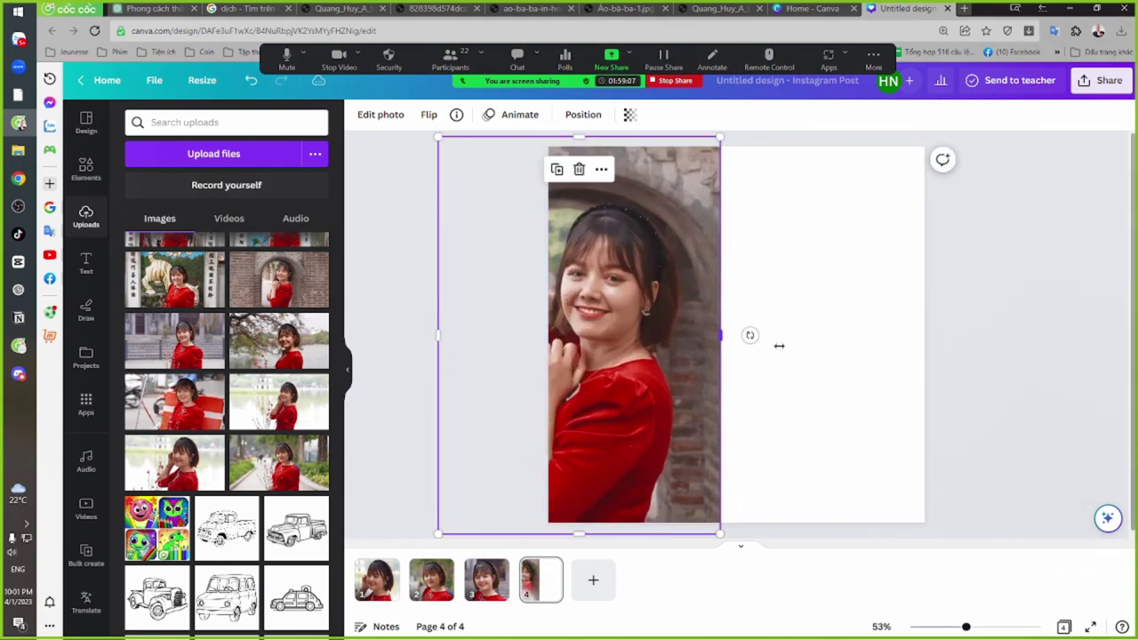
drag(778, 346, 894, 337)
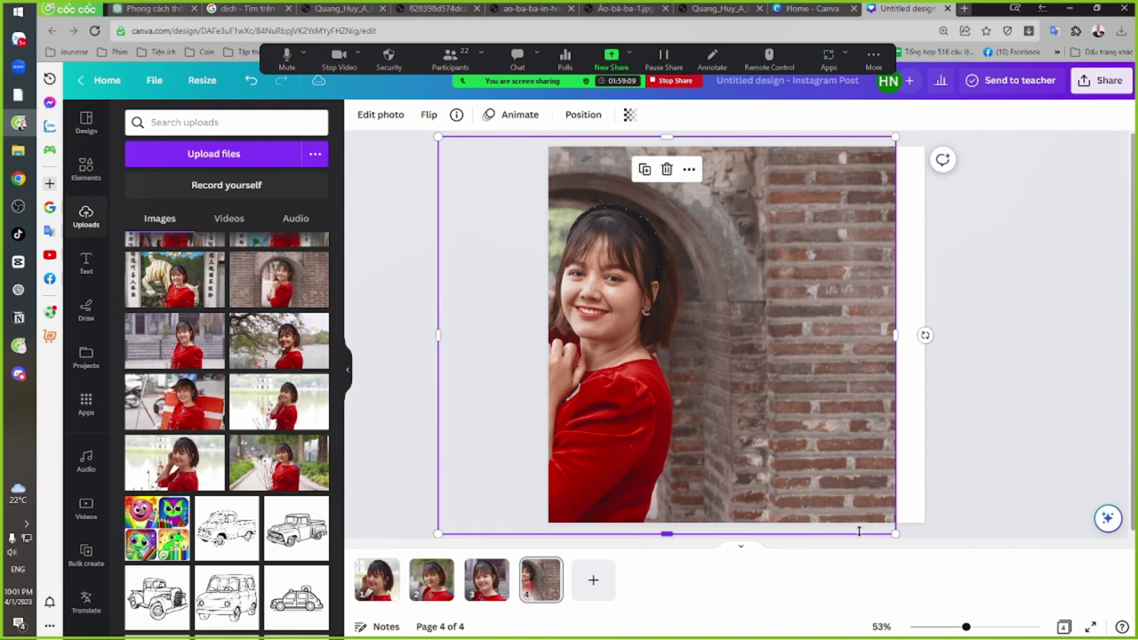
drag(892, 530, 1028, 535)
drag(755, 293, 680, 155)
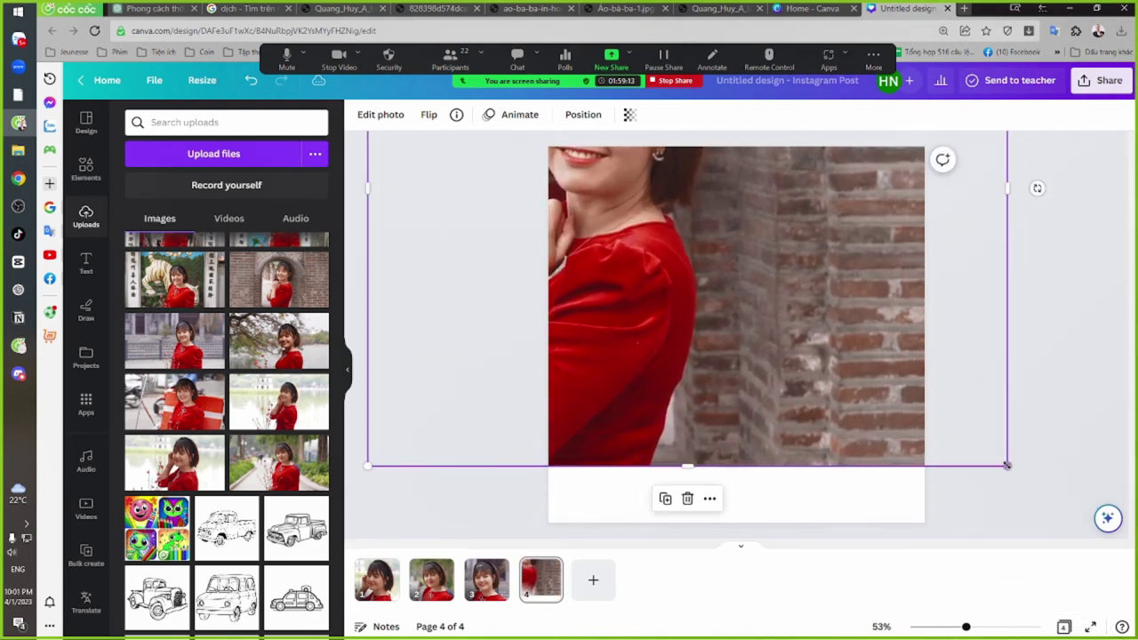
drag(741, 231, 826, 449)
click(610, 586)
Place the dragon-wall portrait on page 5 and adjust its position and size
scroll(213, 382, up, 2)
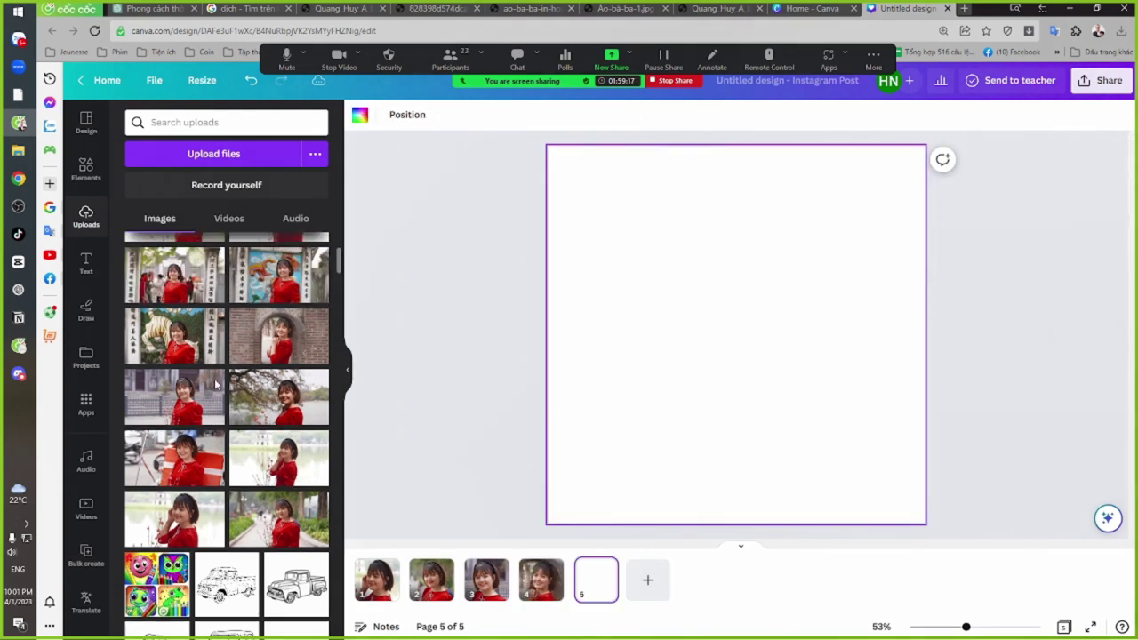
click(254, 349)
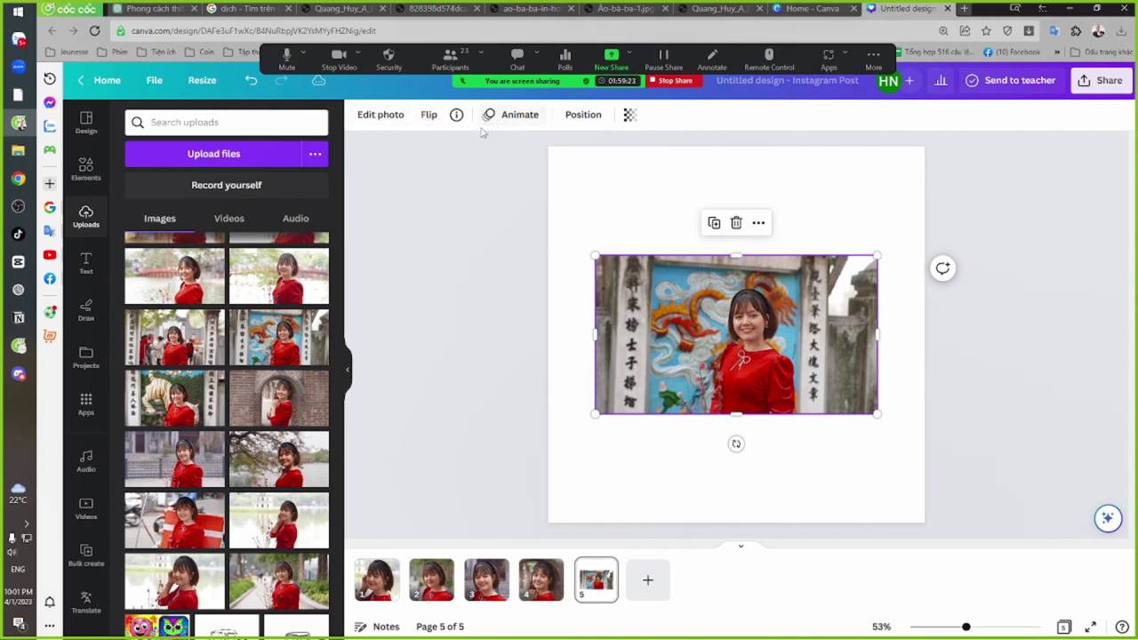
drag(873, 399, 823, 363)
drag(560, 363, 603, 344)
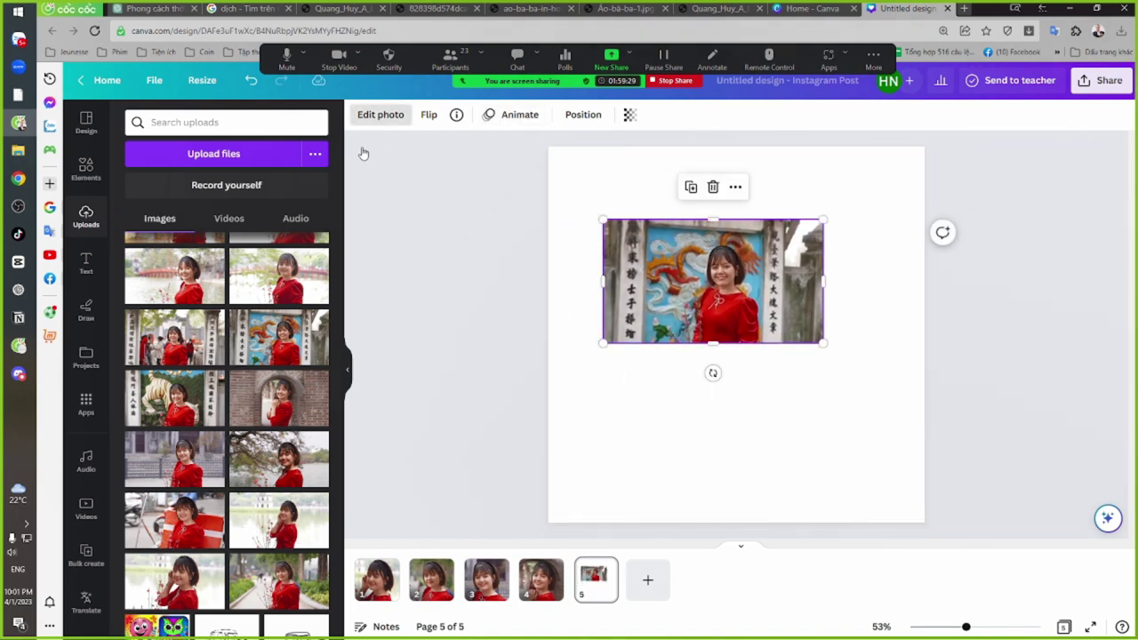
Crop the photo tightly around her face, enlarge it to fill page 5, and add page 6
click(380, 114)
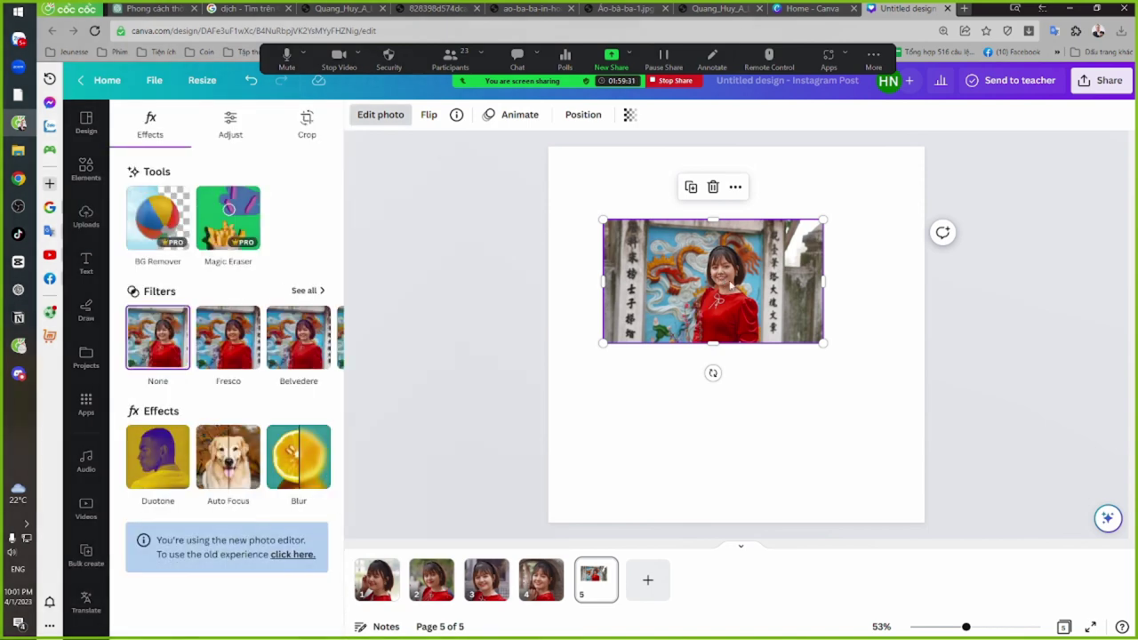
click(307, 125)
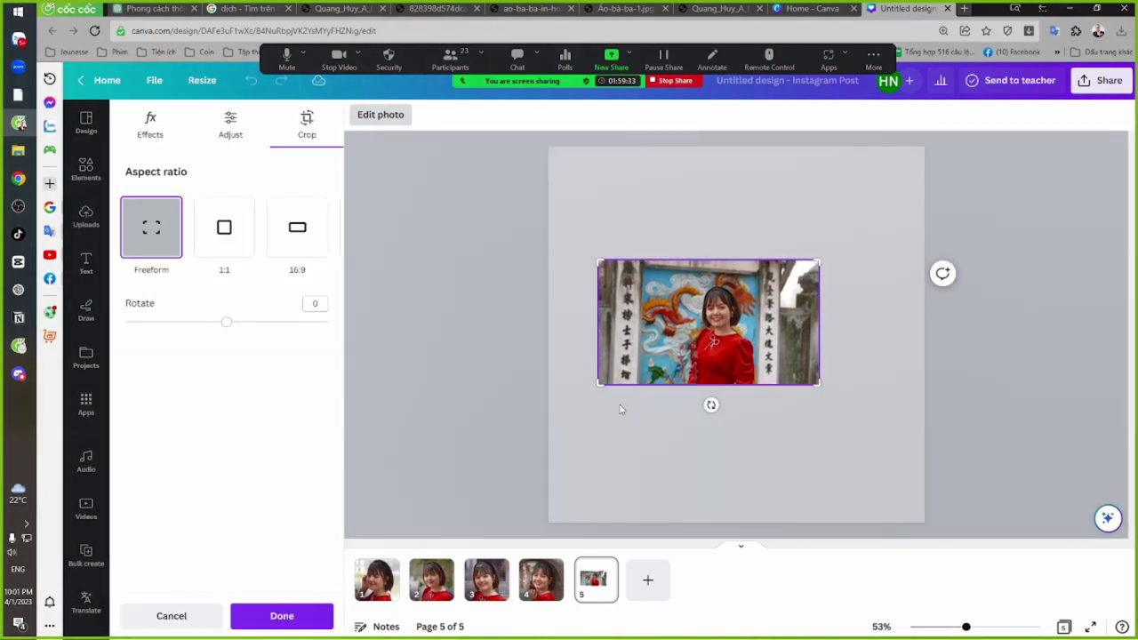
drag(601, 382, 676, 355)
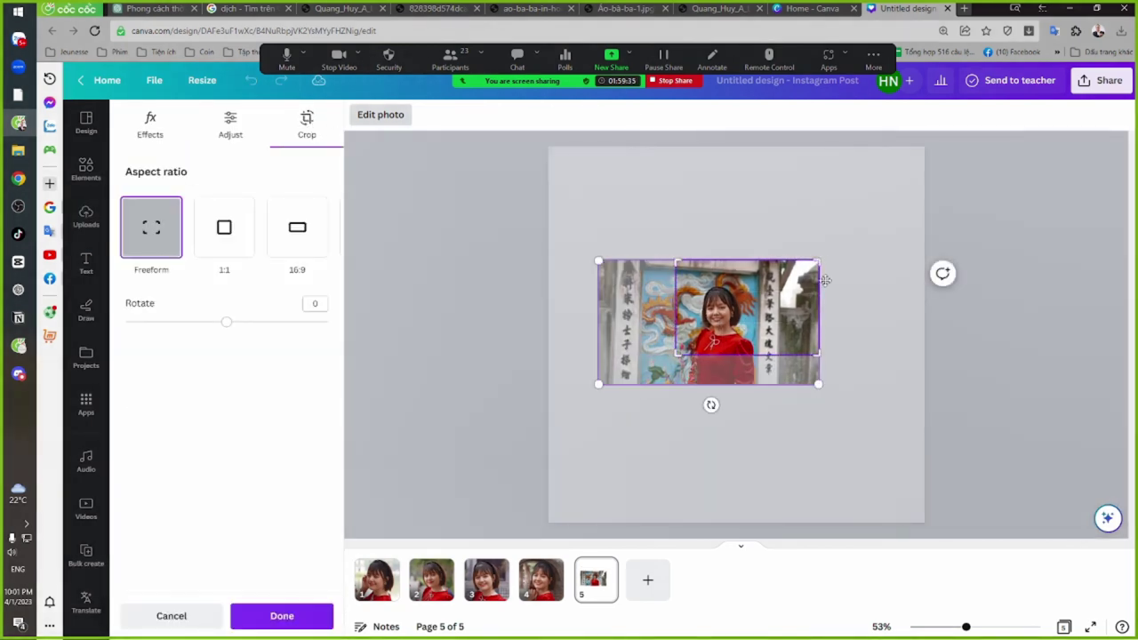
drag(819, 258, 756, 278)
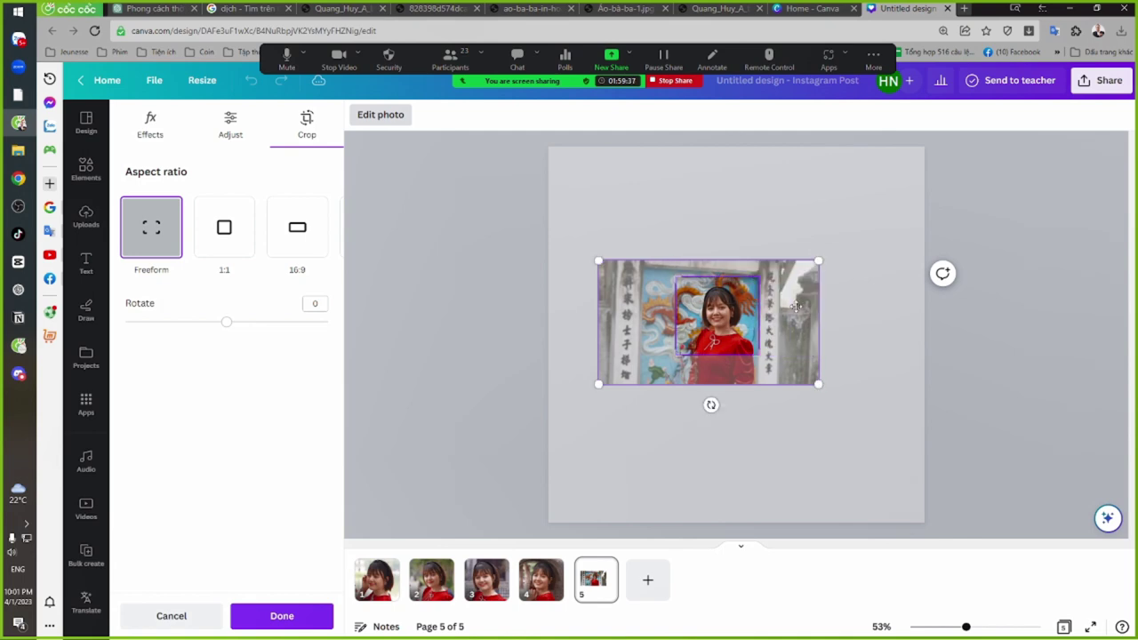
click(802, 338)
drag(731, 328, 948, 562)
drag(886, 437, 861, 436)
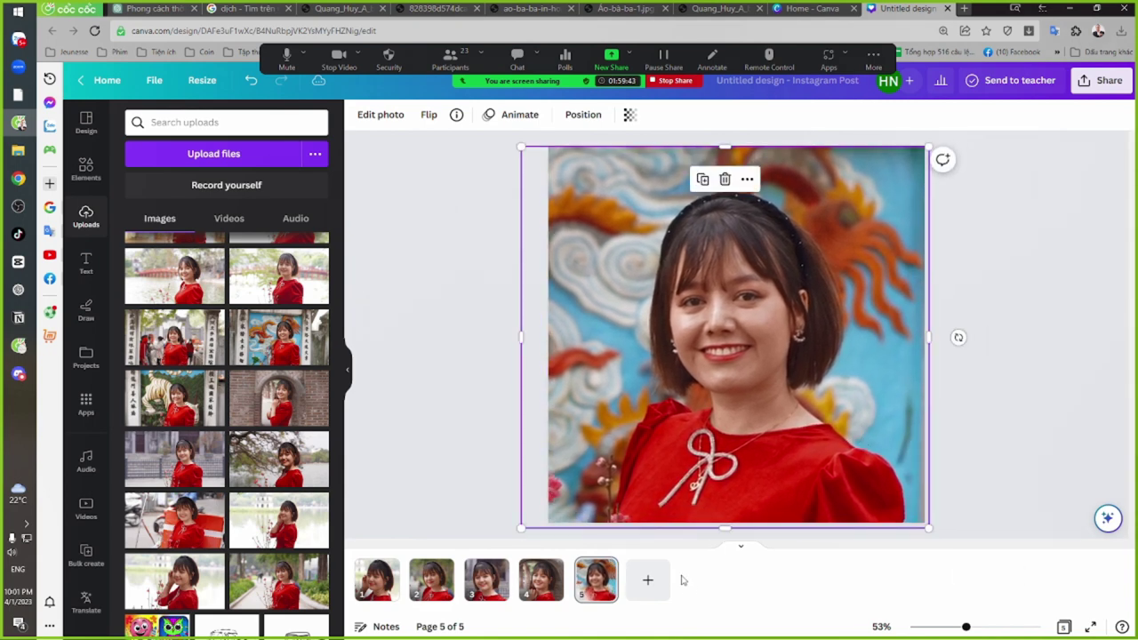
click(647, 579)
Place the lakeside portrait on page 6 toward the upper left
scroll(265, 447, up, 5)
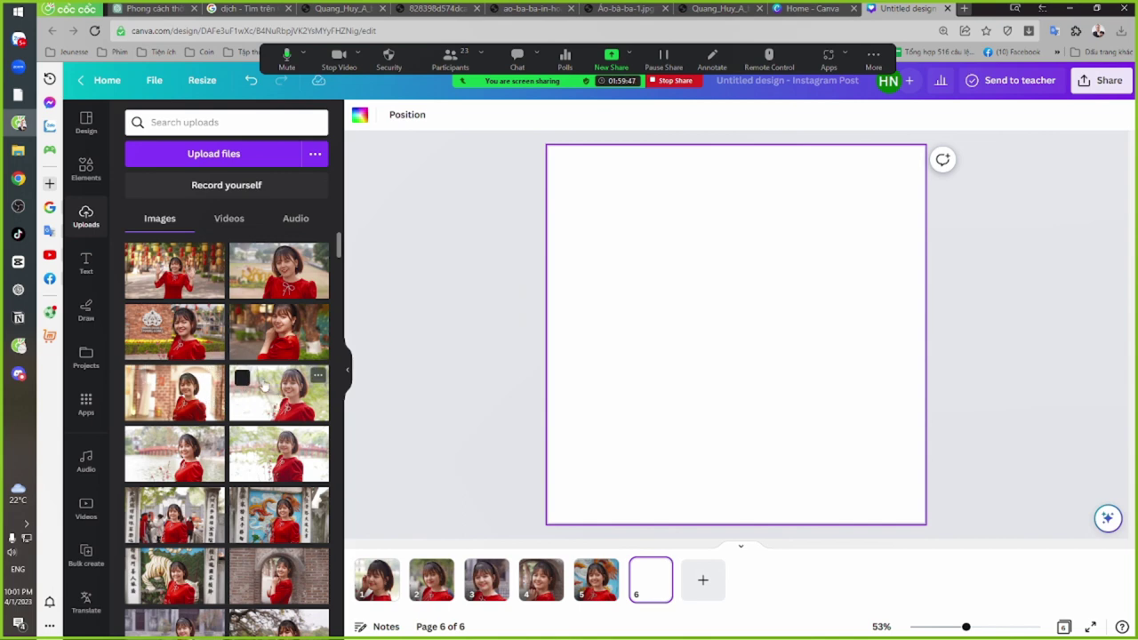
click(287, 393)
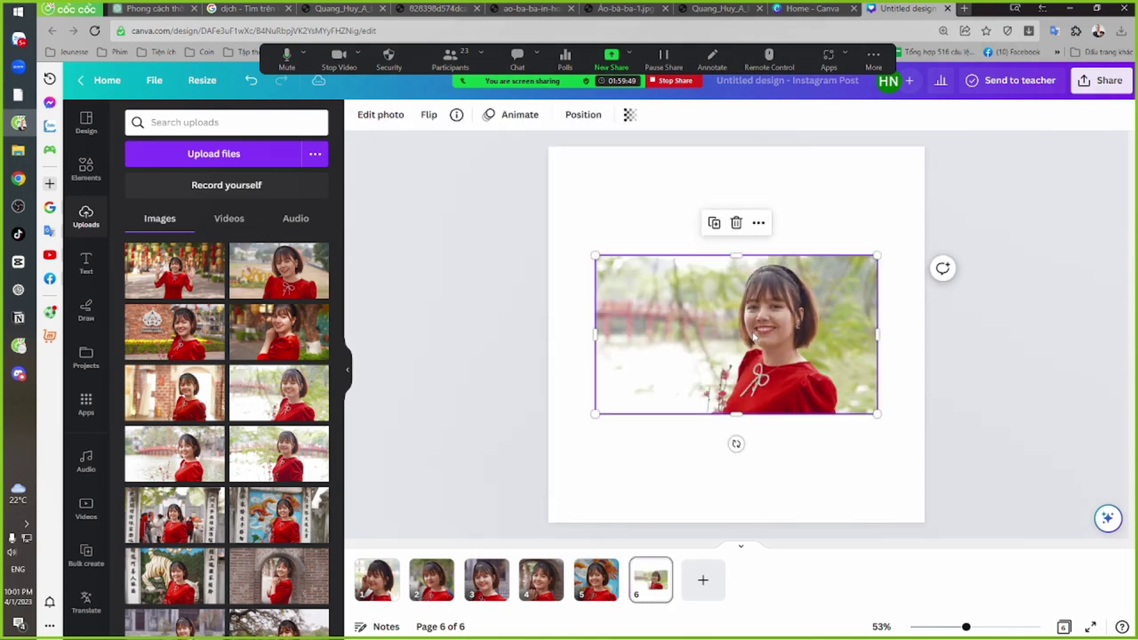
drag(754, 336, 670, 280)
Crop it to a close-up of her face, enlarge it to fill page 6, and add page 7
click(380, 114)
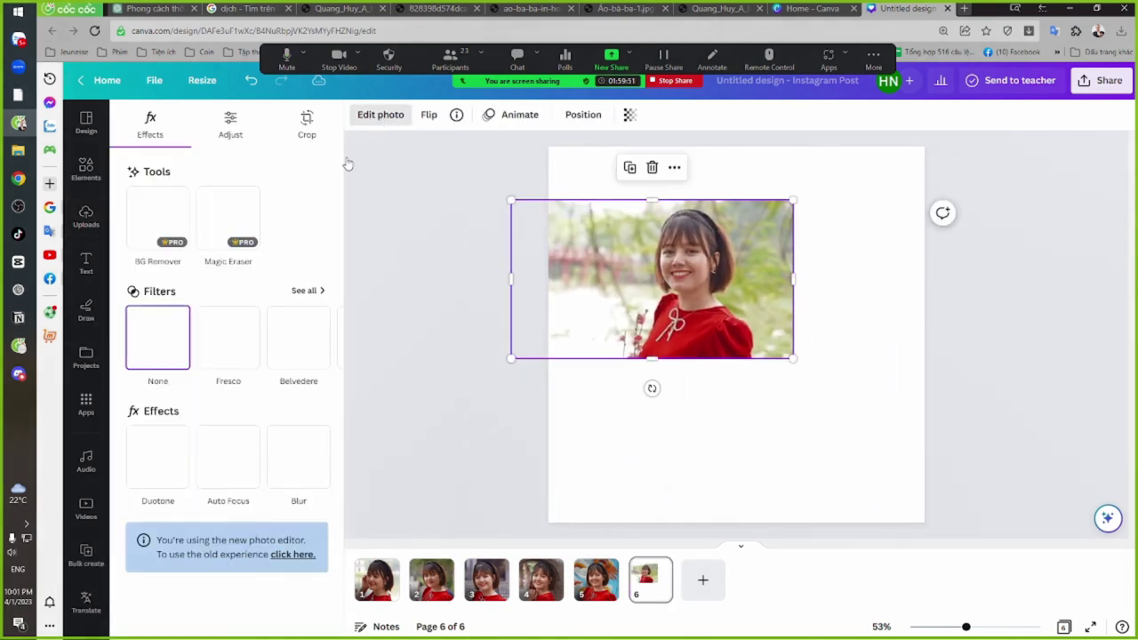
click(305, 123)
drag(510, 359, 622, 316)
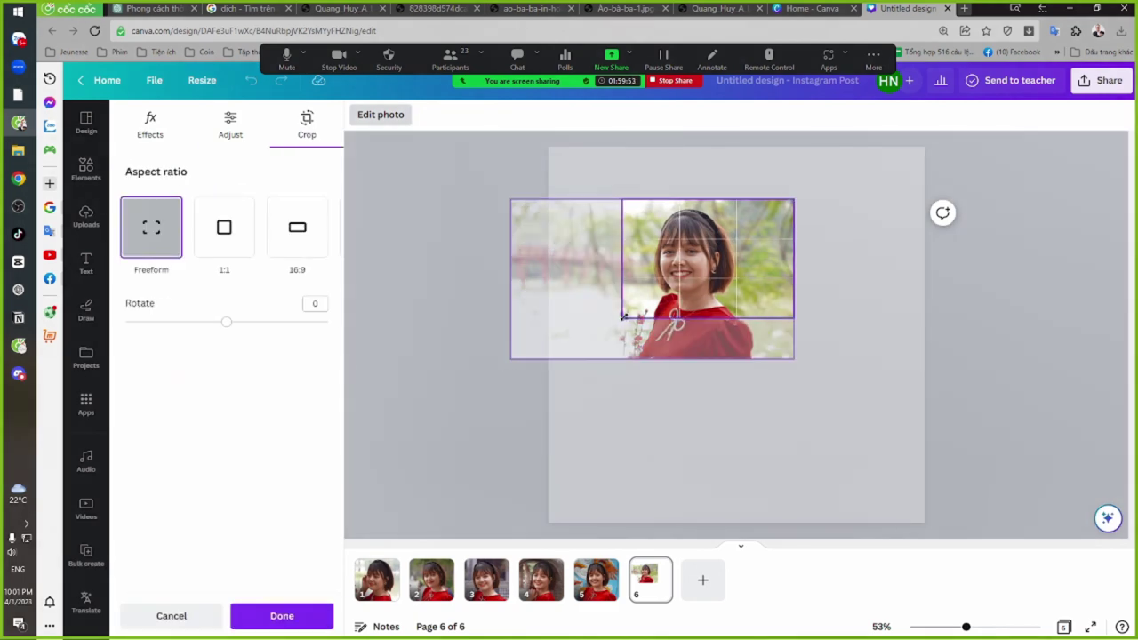
drag(791, 199, 746, 199)
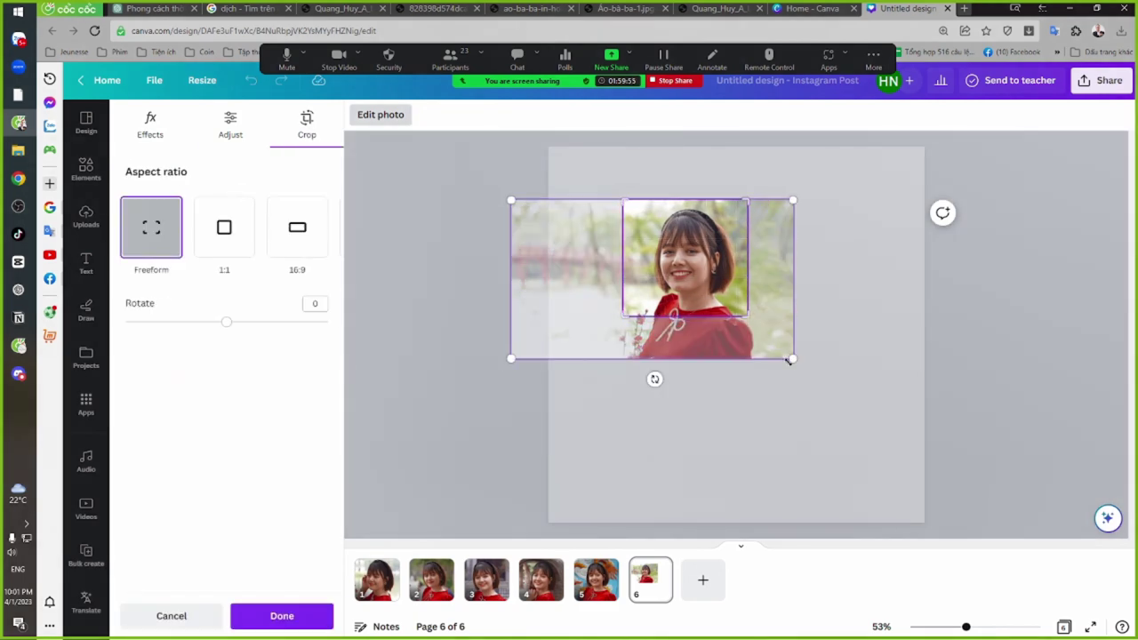
click(755, 394)
drag(684, 258, 614, 204)
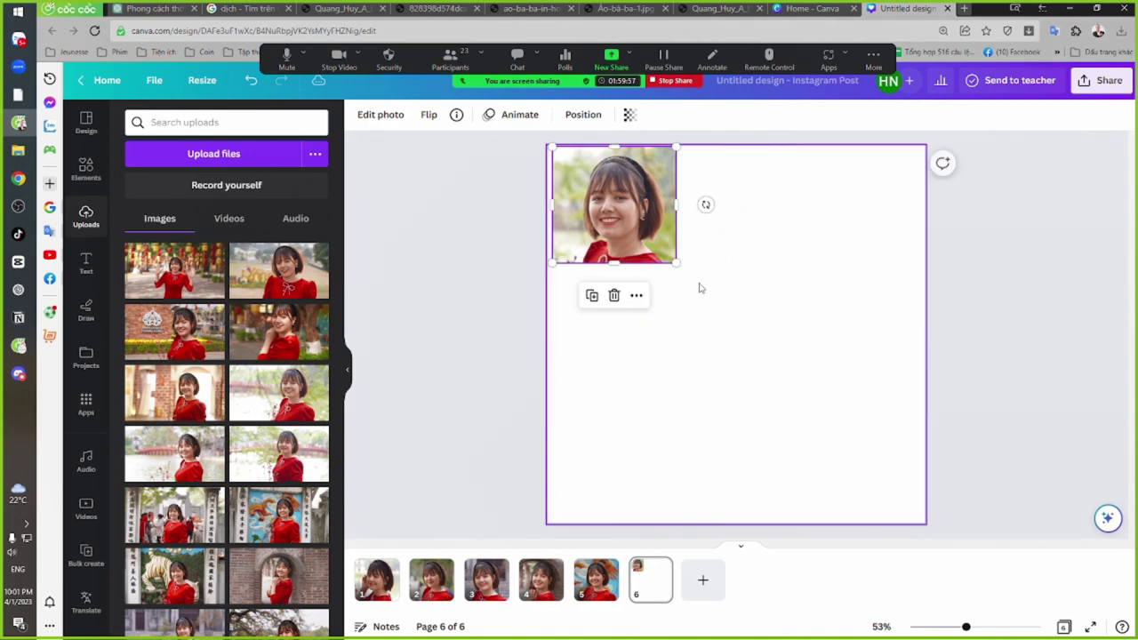
drag(676, 264, 987, 538)
drag(874, 422, 844, 412)
click(703, 579)
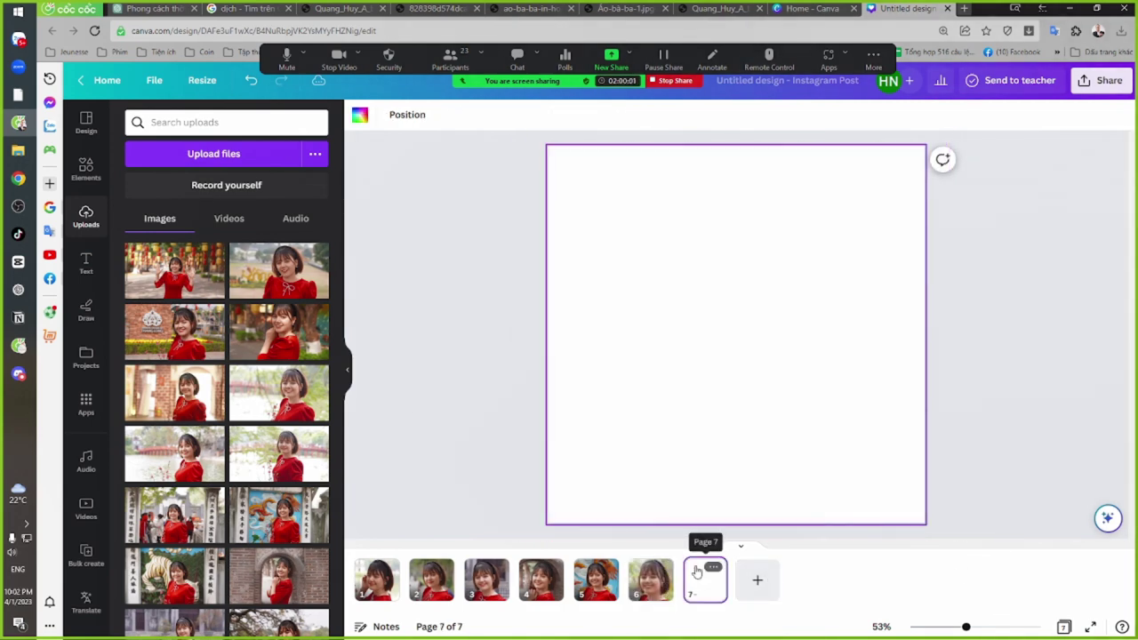
Place the over-the-shoulder photo on page 7 and crop it close around her face
click(277, 331)
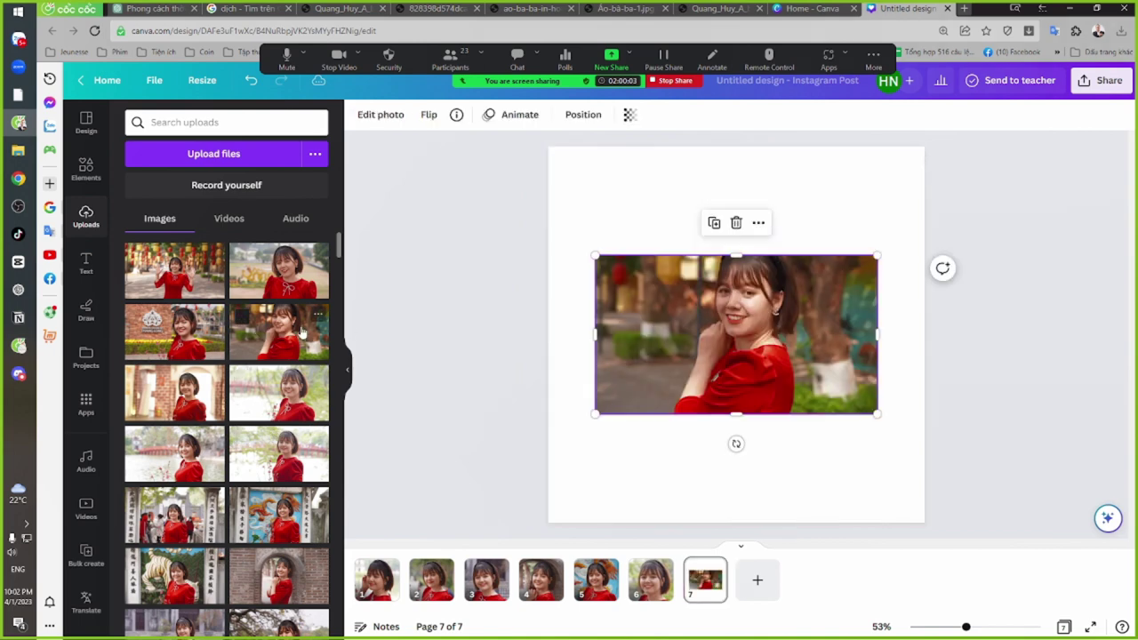
click(391, 118)
click(306, 134)
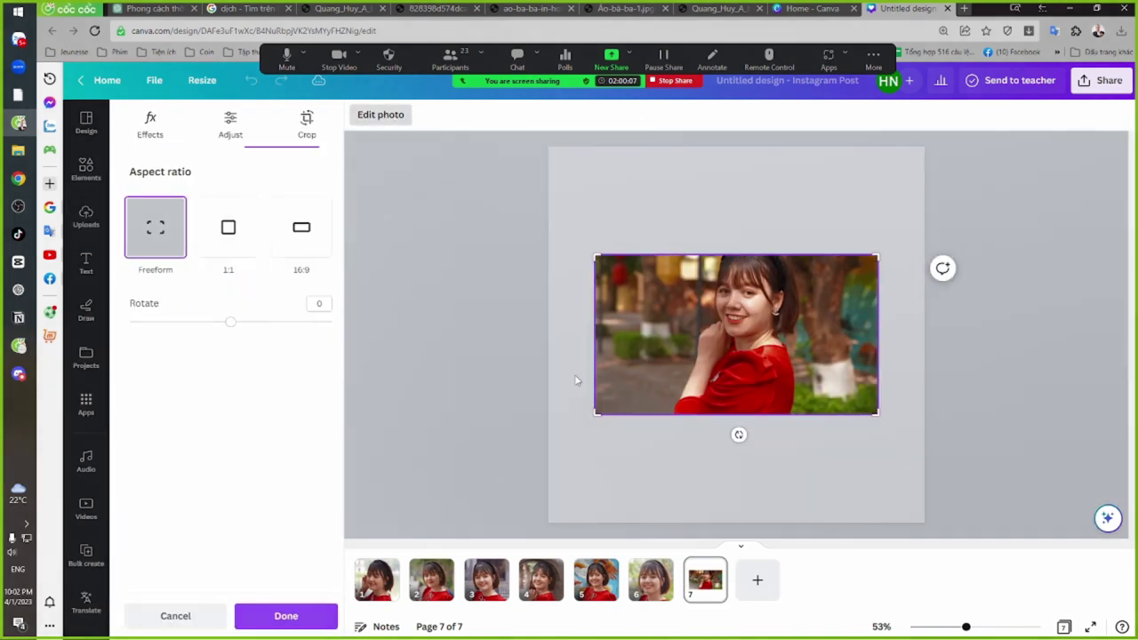
drag(595, 413, 679, 366)
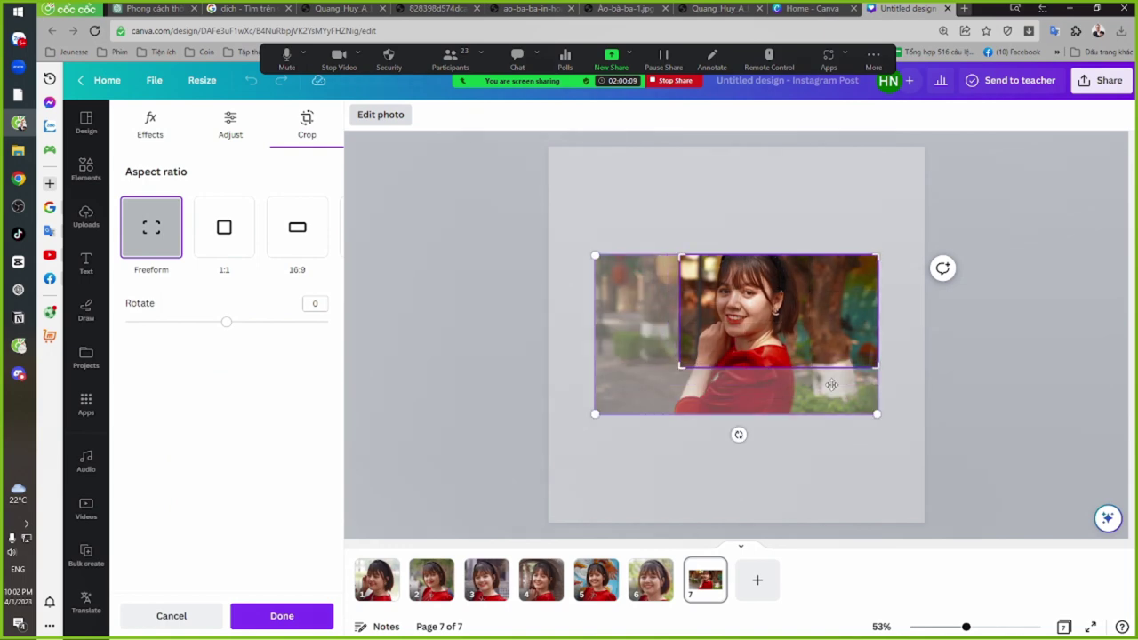
drag(879, 367, 827, 365)
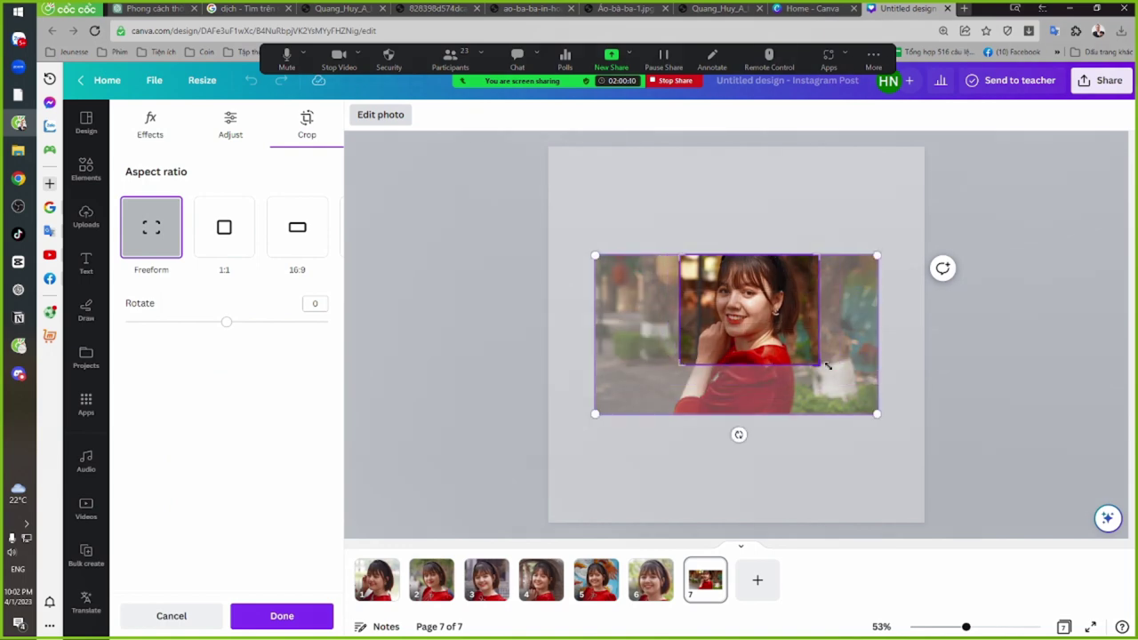
click(845, 209)
Enlarge and position the cropped photo to fill page 7, then add blank page 8
drag(747, 308, 612, 194)
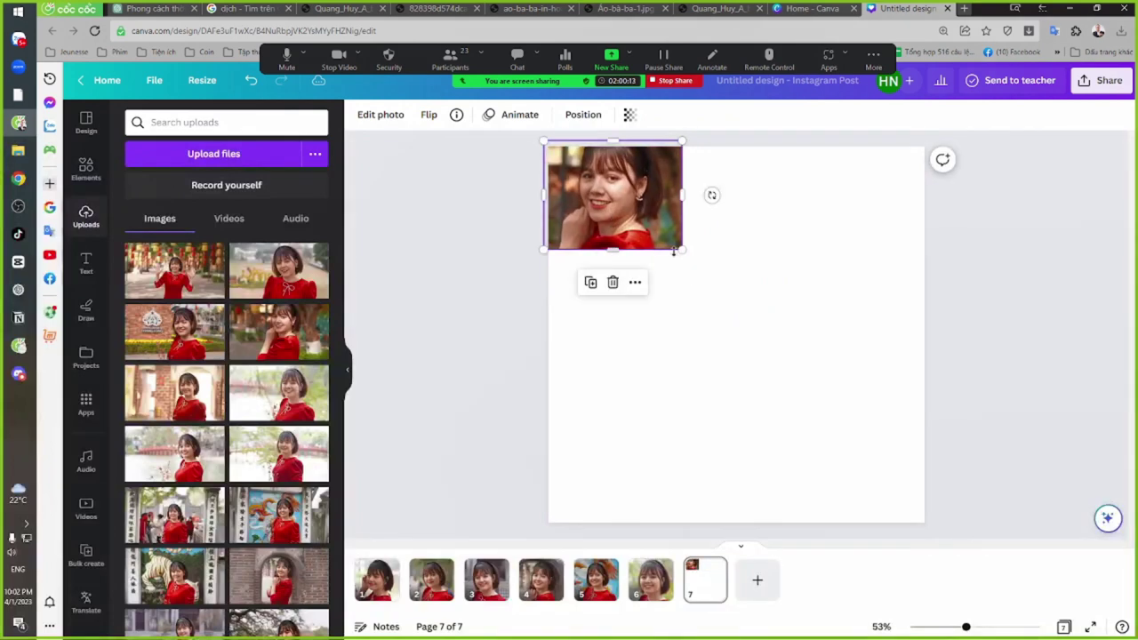
drag(682, 250, 1073, 547)
drag(977, 487, 904, 480)
drag(969, 503, 930, 462)
drag(854, 422, 886, 480)
drag(956, 521, 962, 524)
click(757, 580)
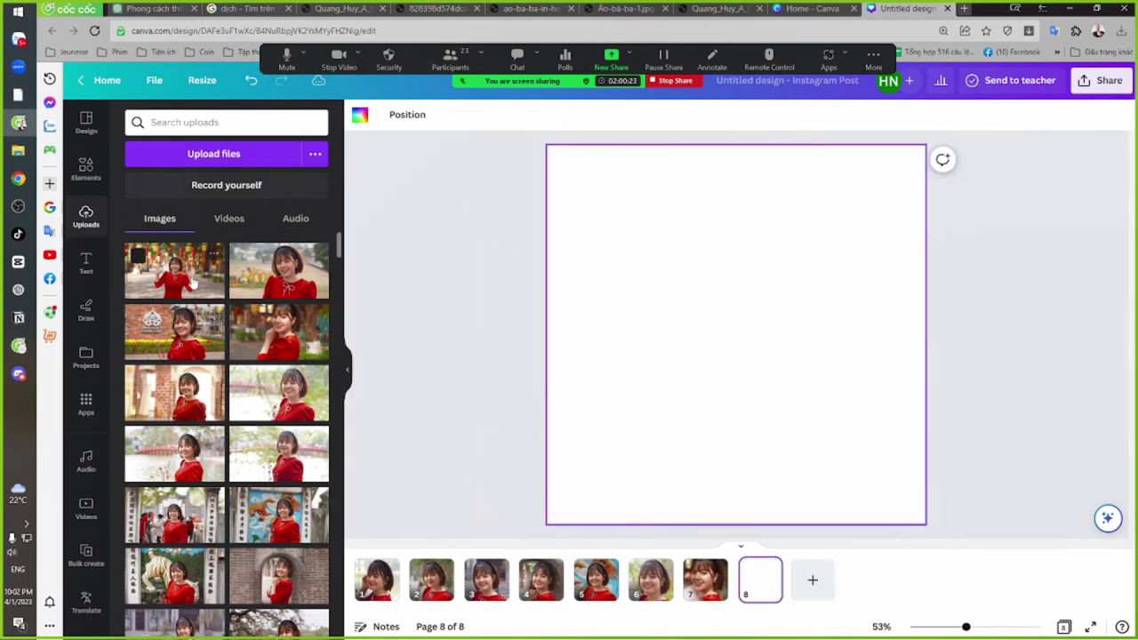
Place the waving lantern photo on page 8, crop tightly to her smiling face, and centre it
click(192, 283)
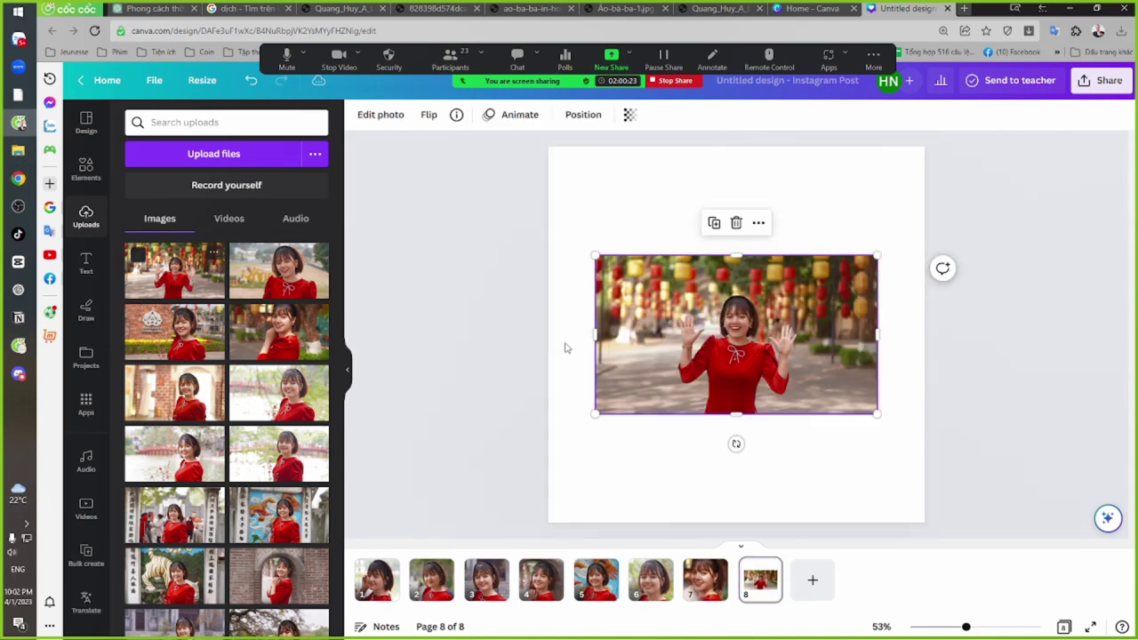
click(380, 114)
click(306, 124)
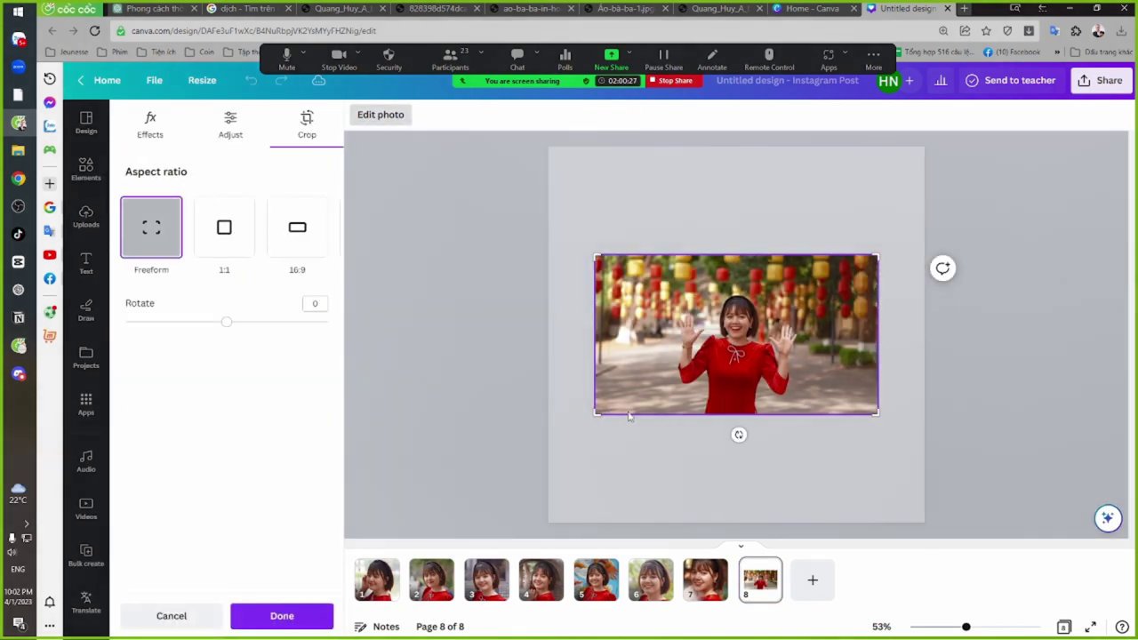
drag(598, 411, 692, 376)
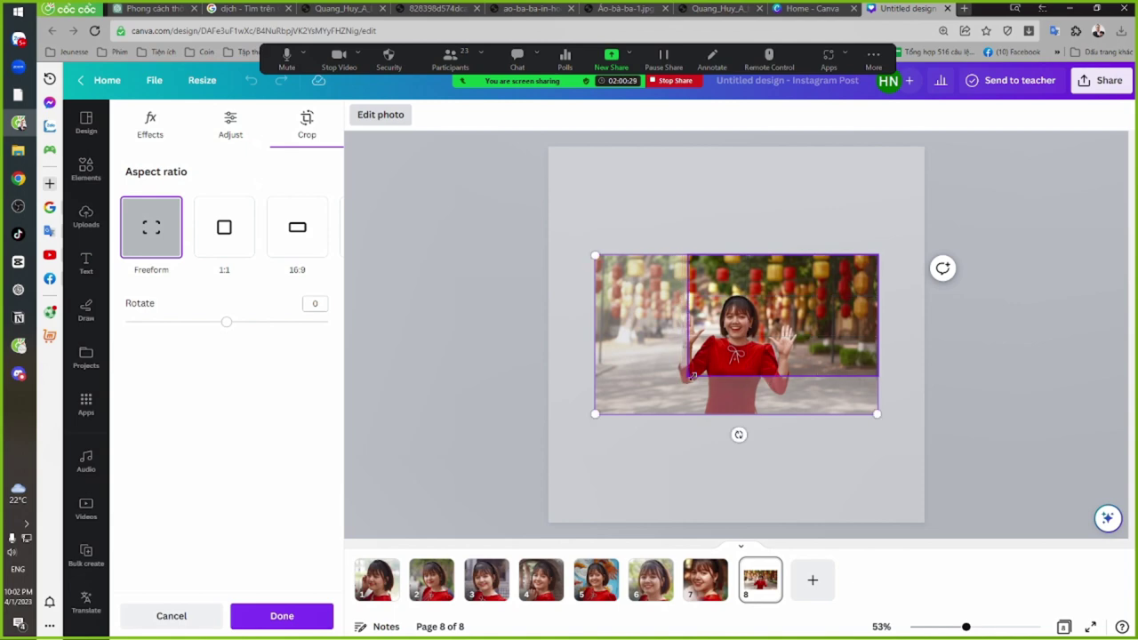
drag(878, 254, 787, 293)
drag(783, 368, 790, 359)
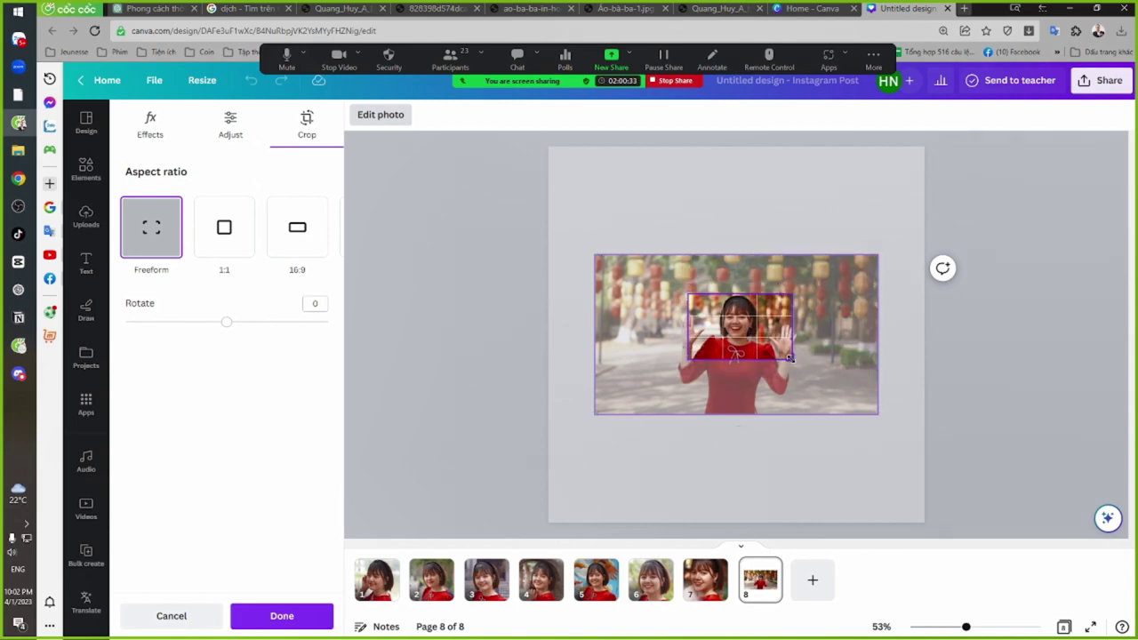
drag(690, 357, 707, 355)
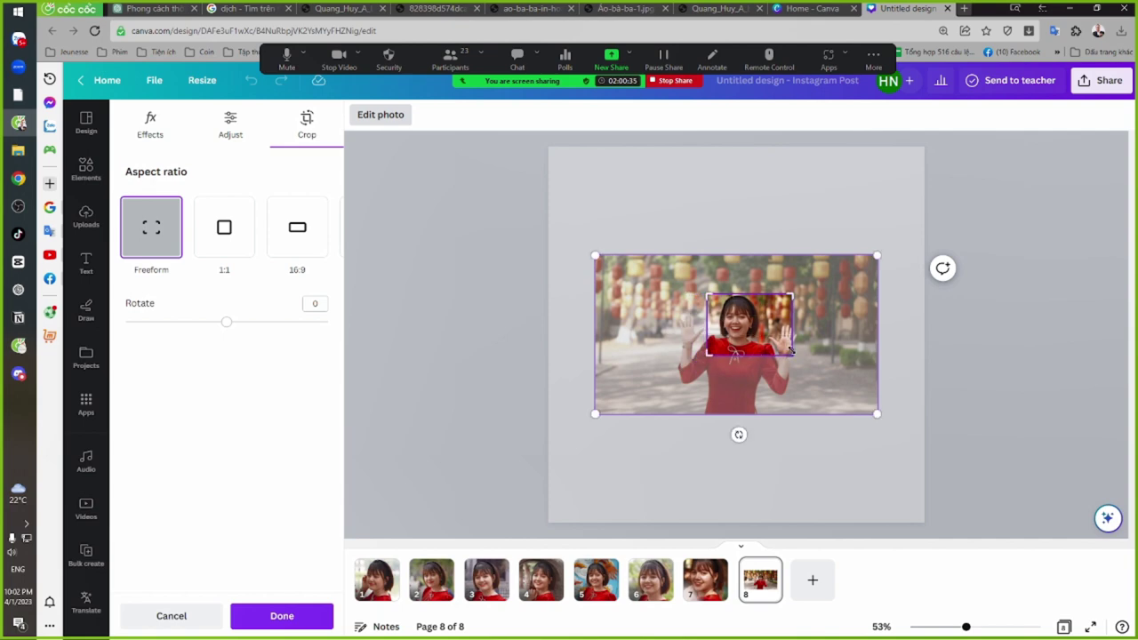
drag(790, 352, 937, 537)
click(797, 442)
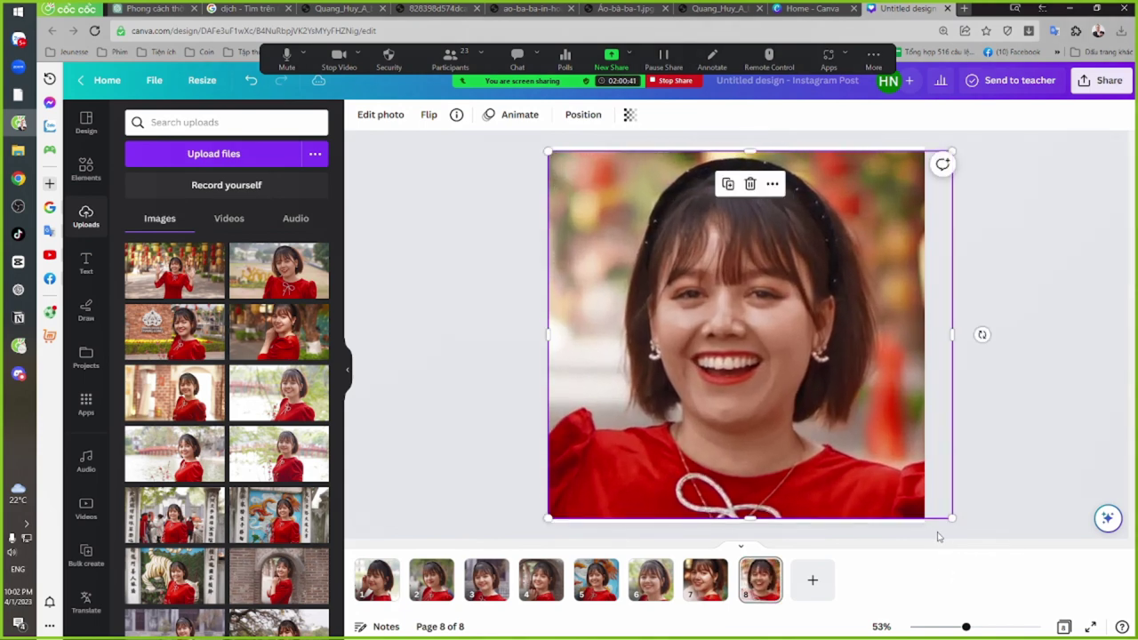
drag(867, 455, 861, 453)
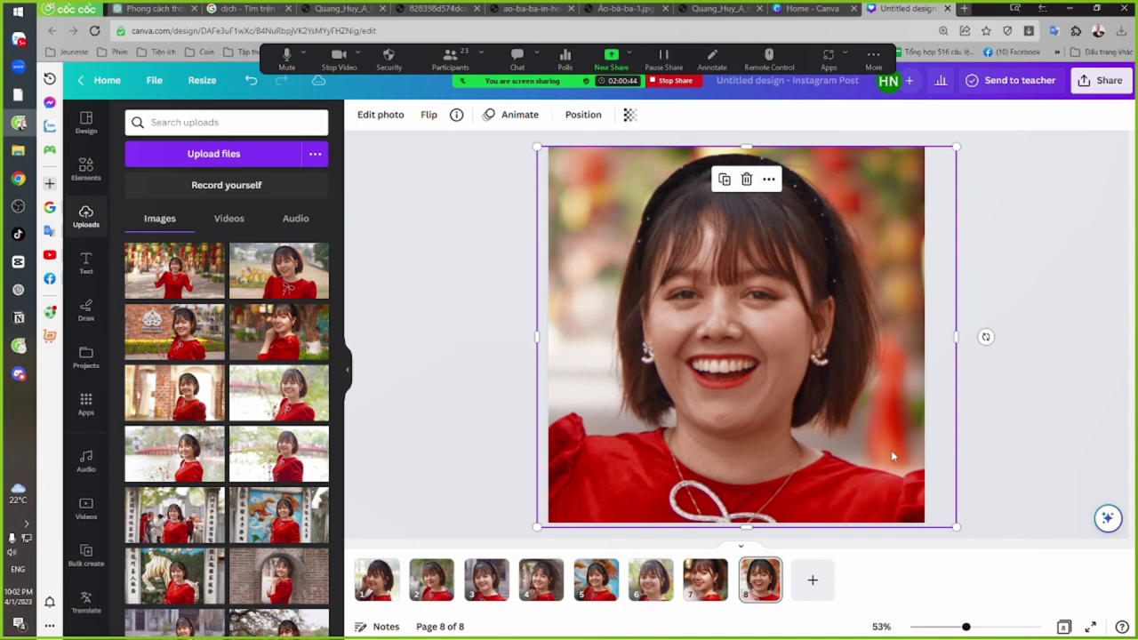
click(1022, 442)
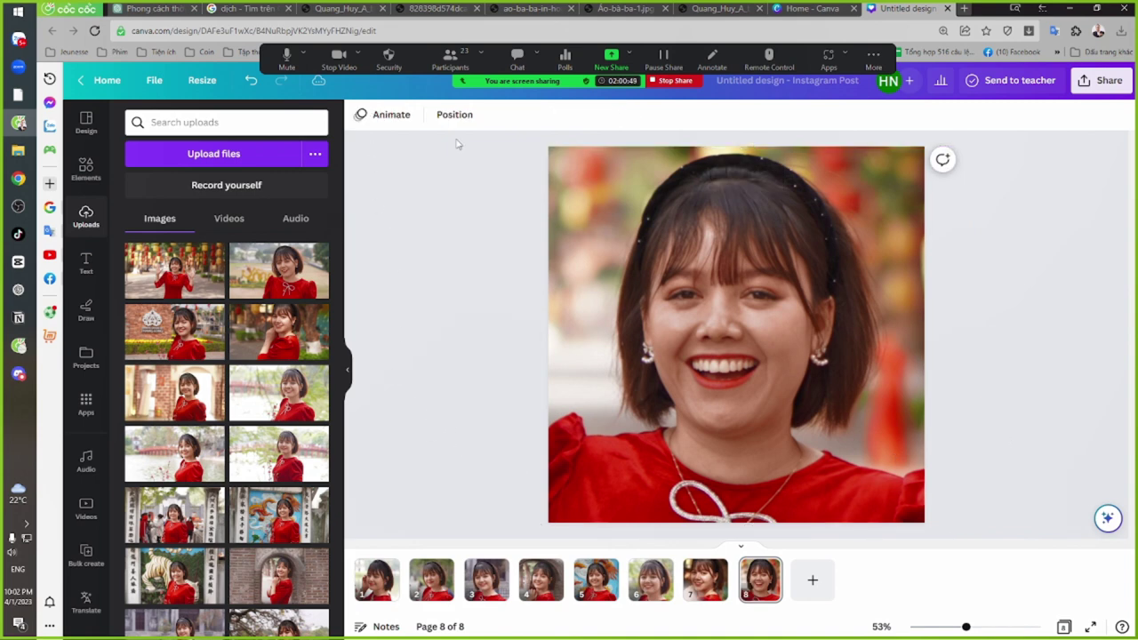
Try the Fresco filter on the page 8 portrait, then remove it
click(653, 246)
click(413, 119)
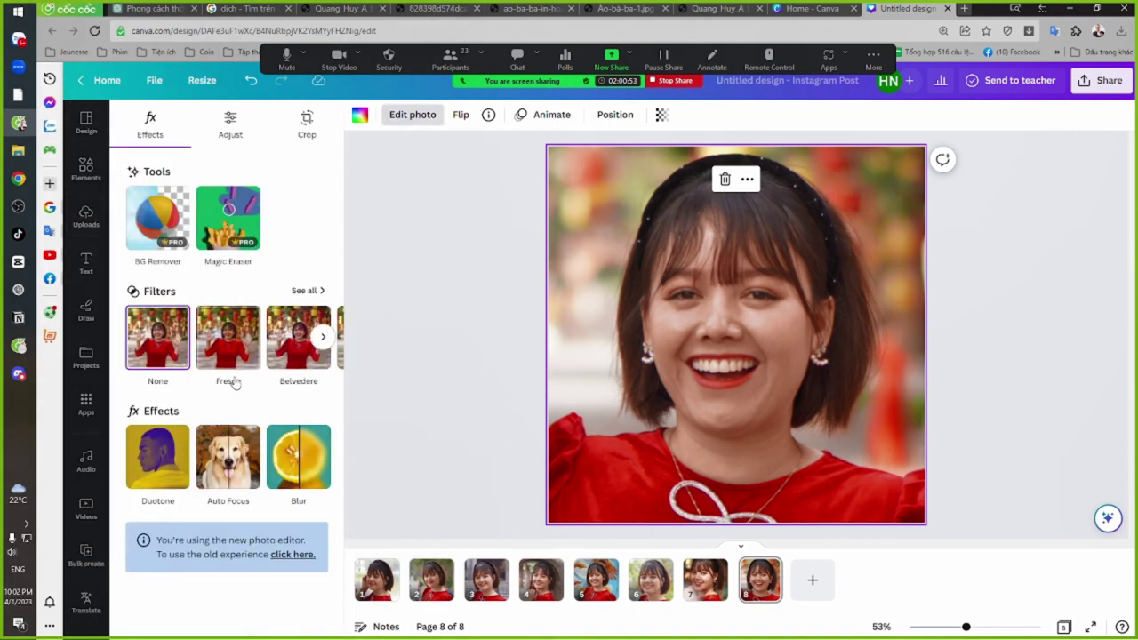
click(323, 336)
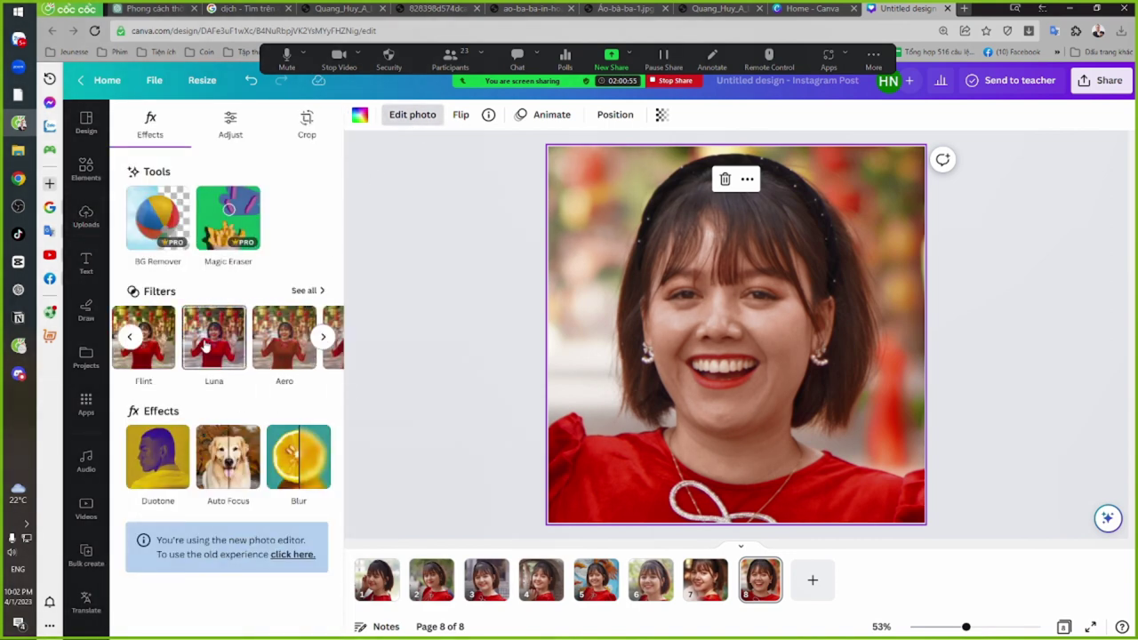
click(131, 338)
click(224, 347)
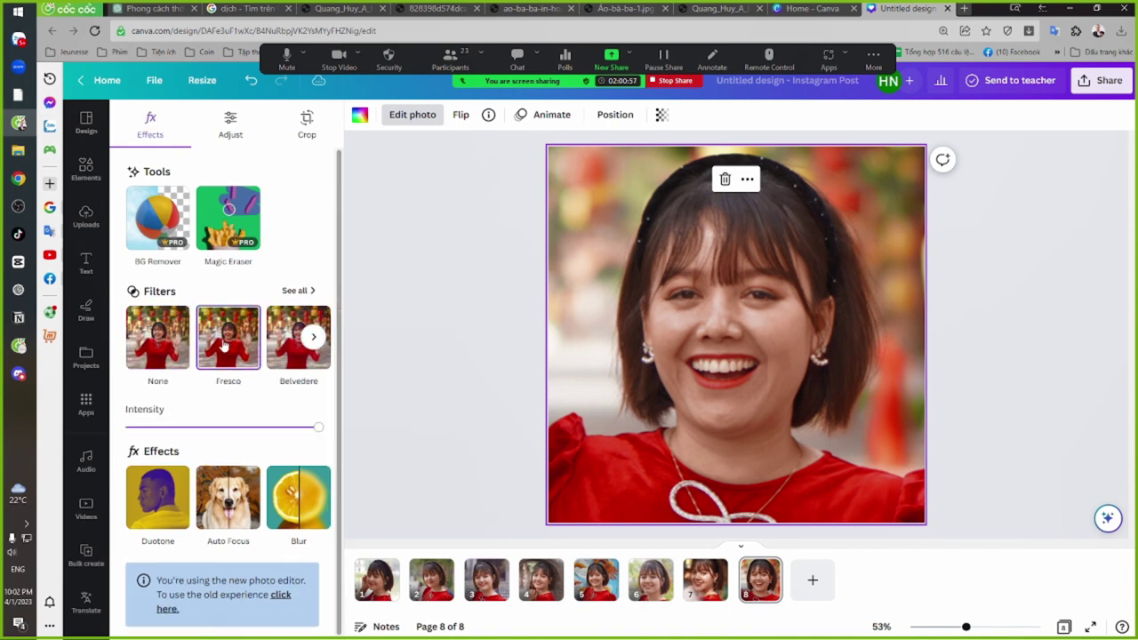
click(155, 351)
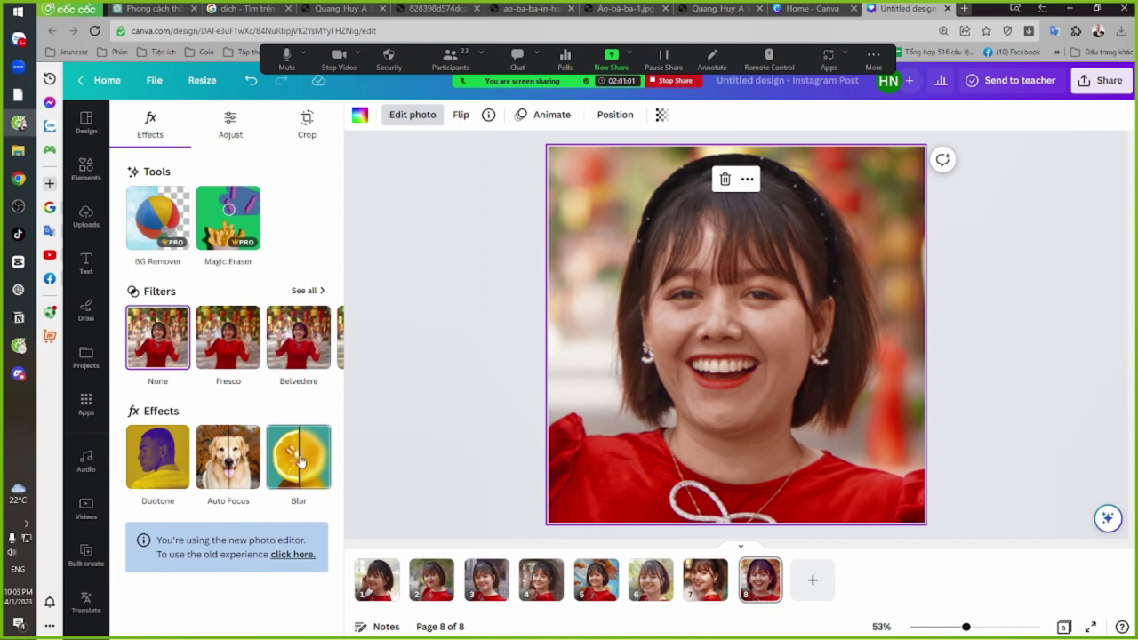
Apply Auto Focus to the portrait with blur intensity 20 and focus position 12.5
click(227, 459)
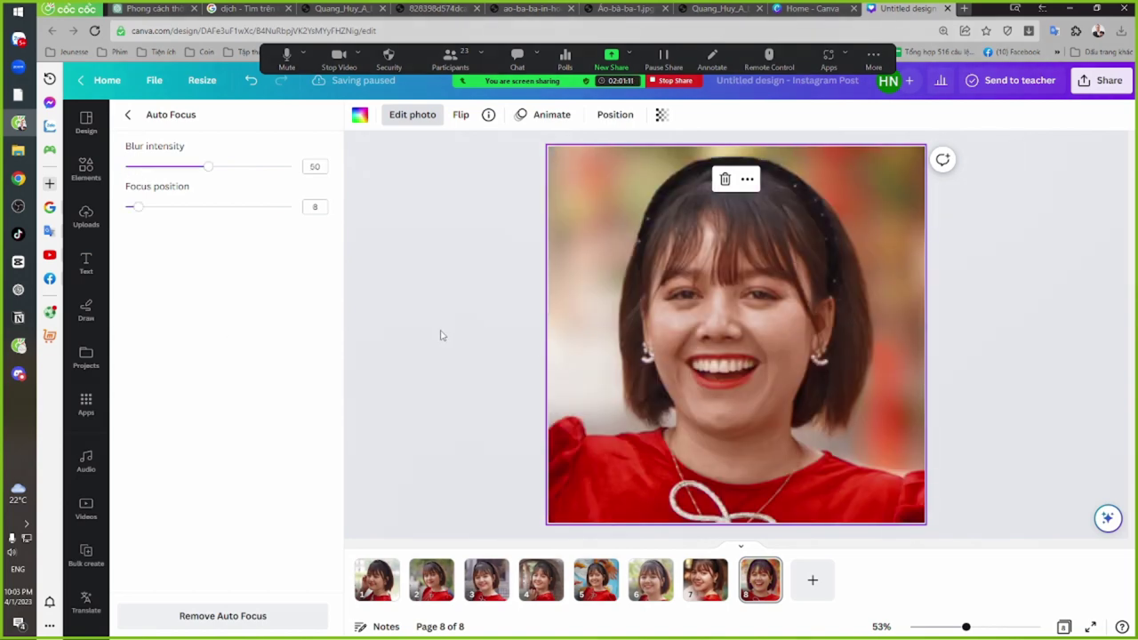
drag(208, 167, 158, 168)
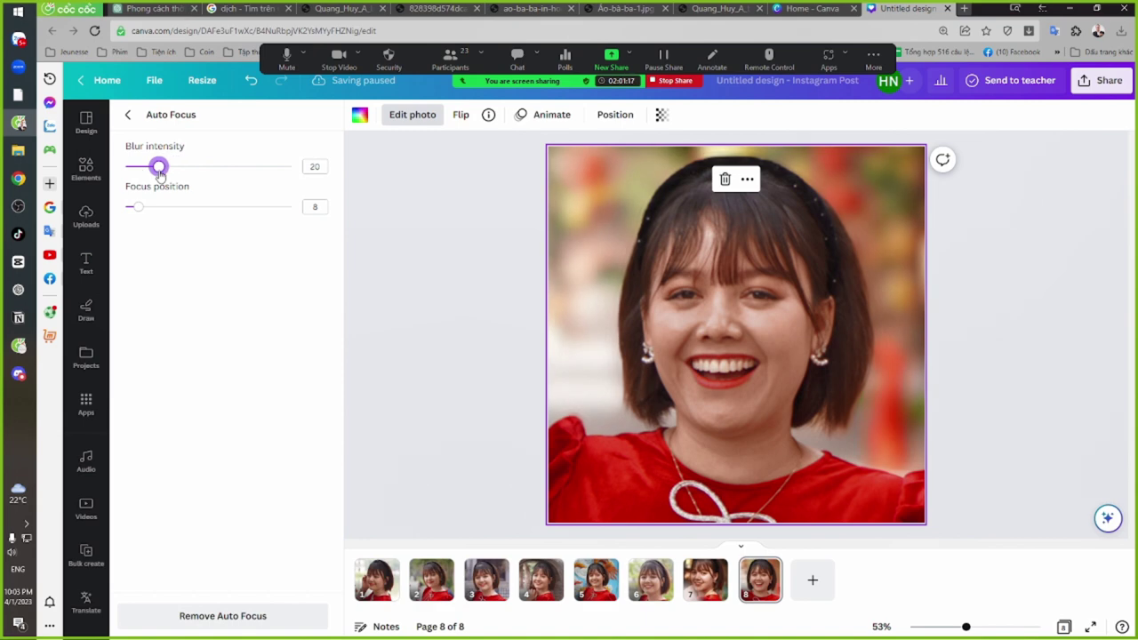
mouse_move(140, 206)
mouse_down()
mouse_move(278, 216)
mouse_move(144, 222)
mouse_up()
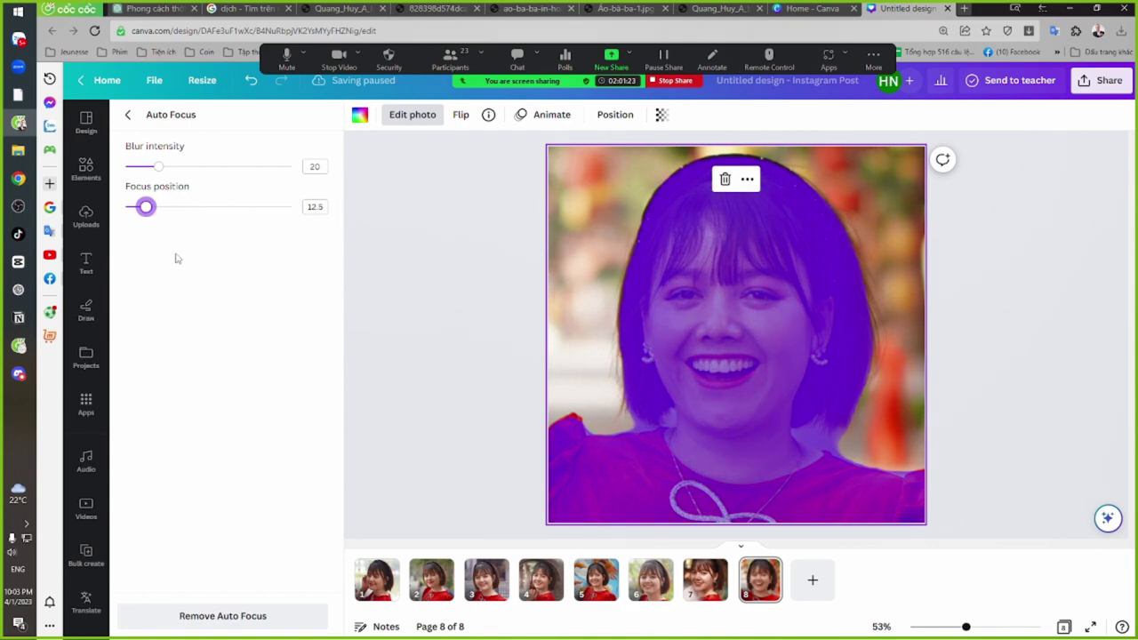
click(452, 308)
click(956, 292)
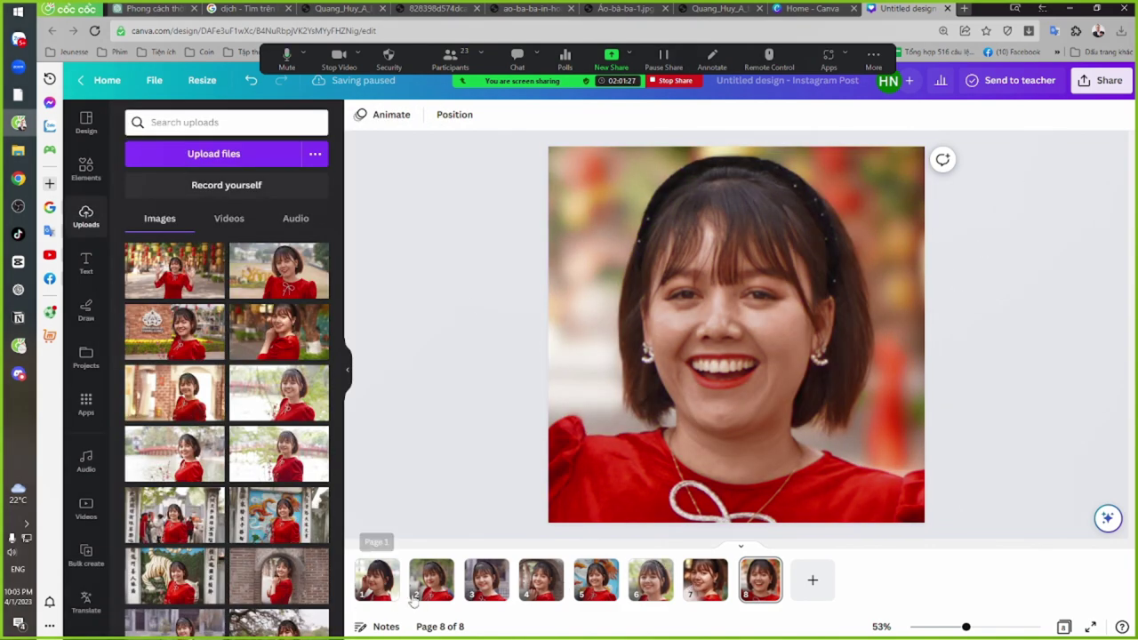
Download the design as PNG with all 8 pages selected
click(1098, 80)
click(948, 414)
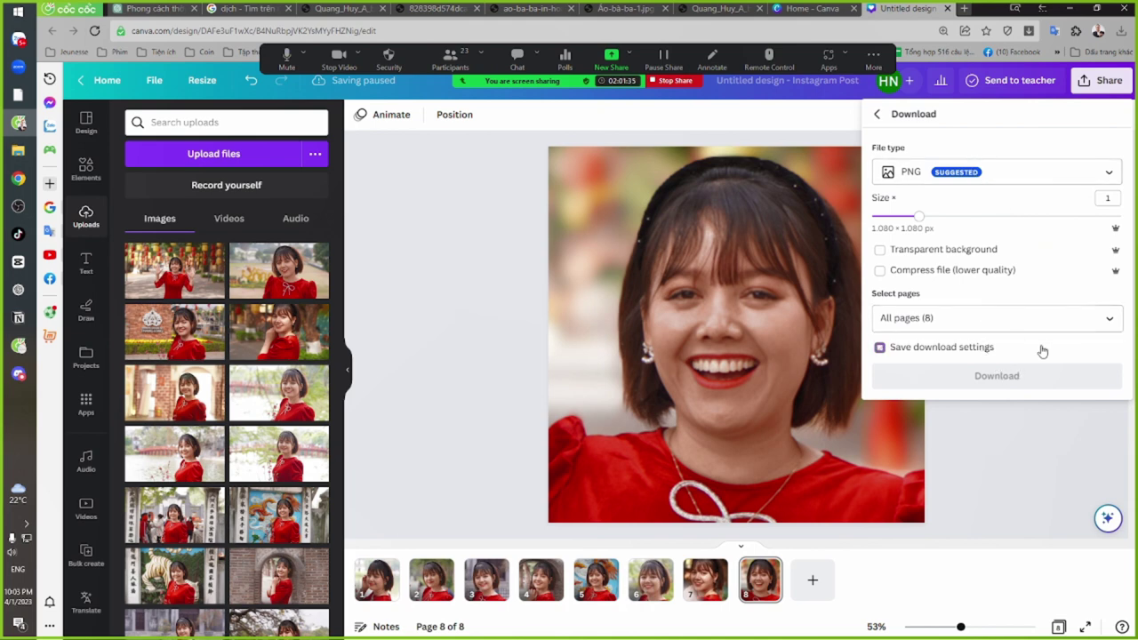
click(969, 352)
click(965, 358)
click(1110, 320)
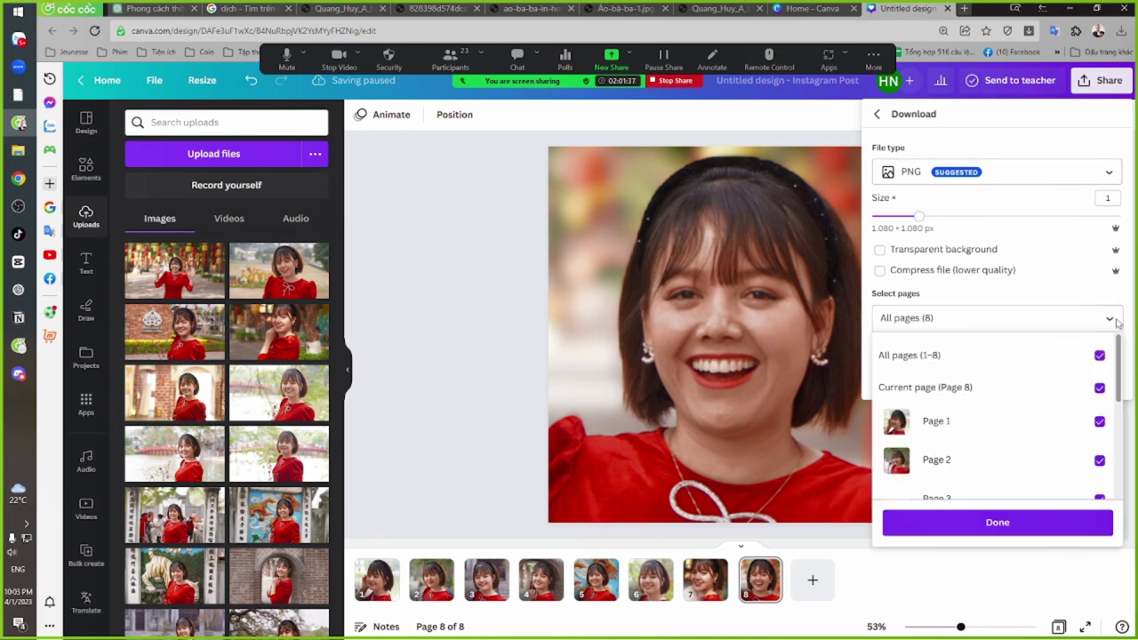
click(1113, 320)
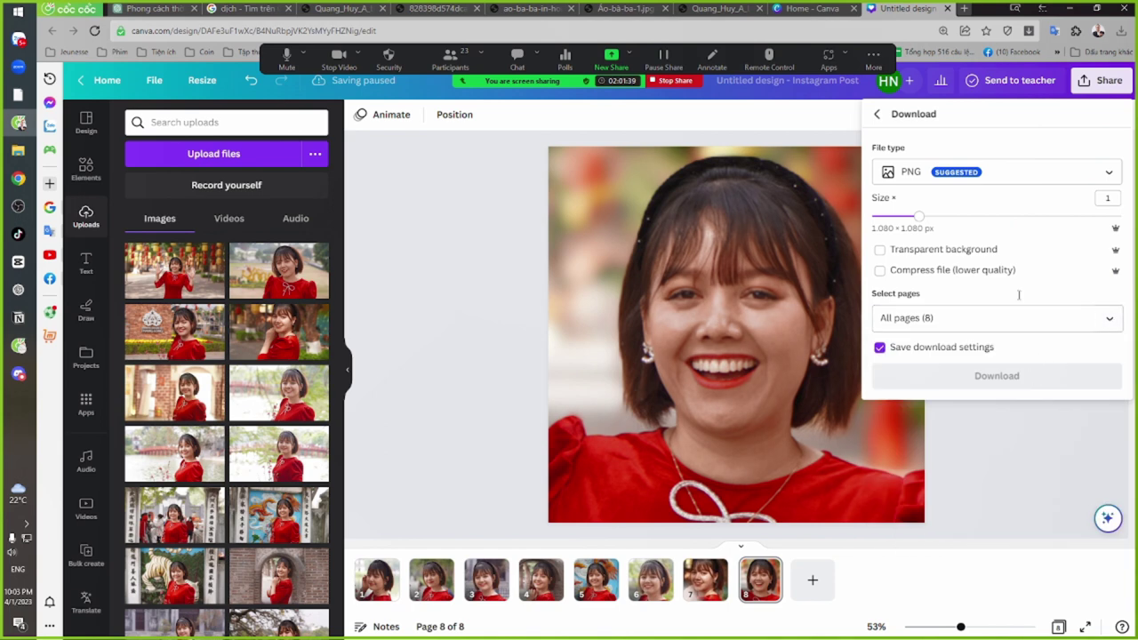
click(988, 172)
click(998, 142)
click(975, 377)
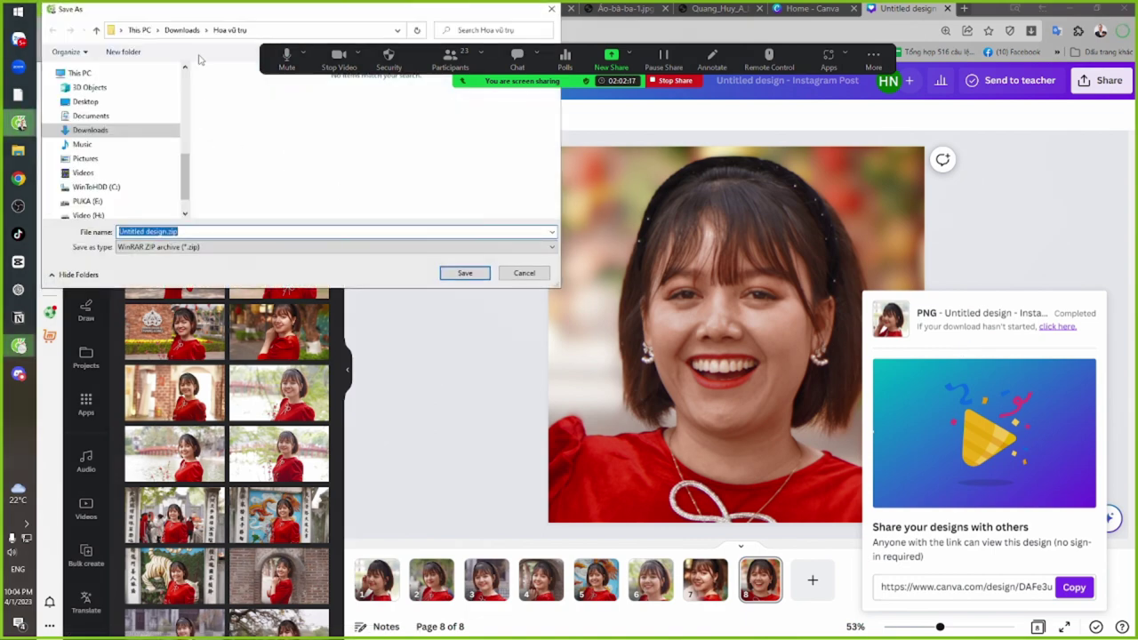
Create a new named folder in Downloads and save Untitled design.zip into it
click(182, 29)
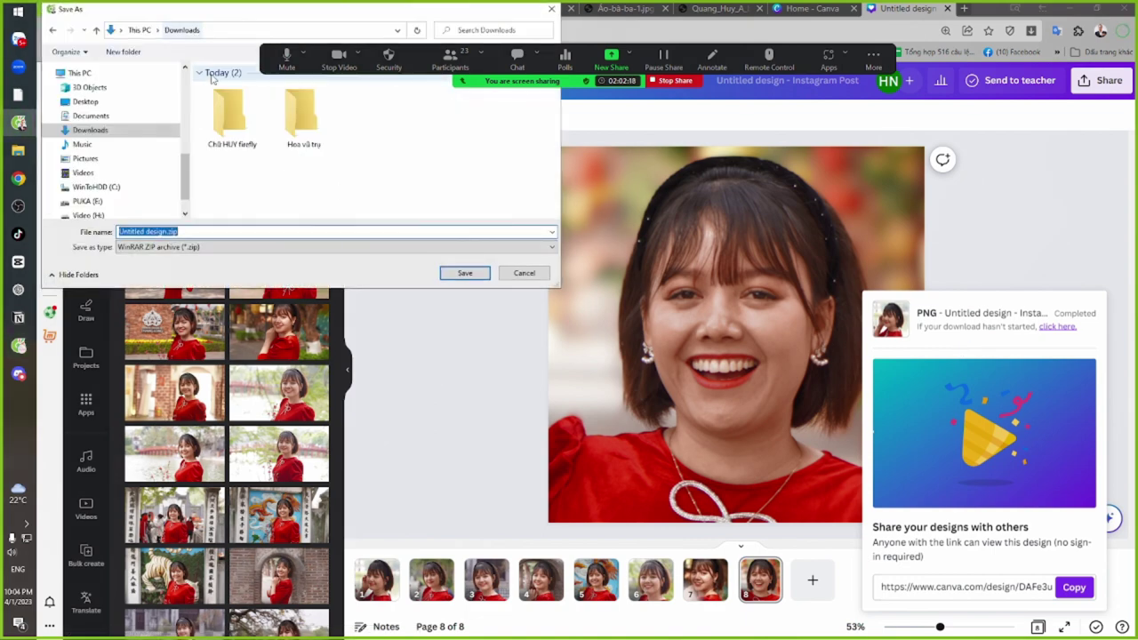
click(120, 51)
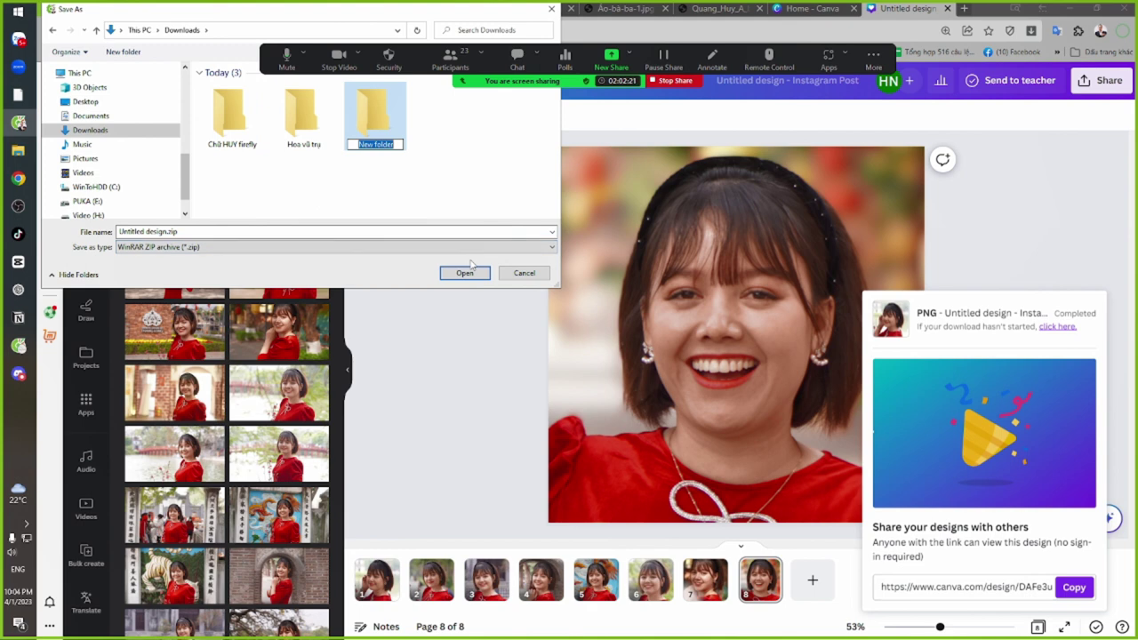
click(471, 264)
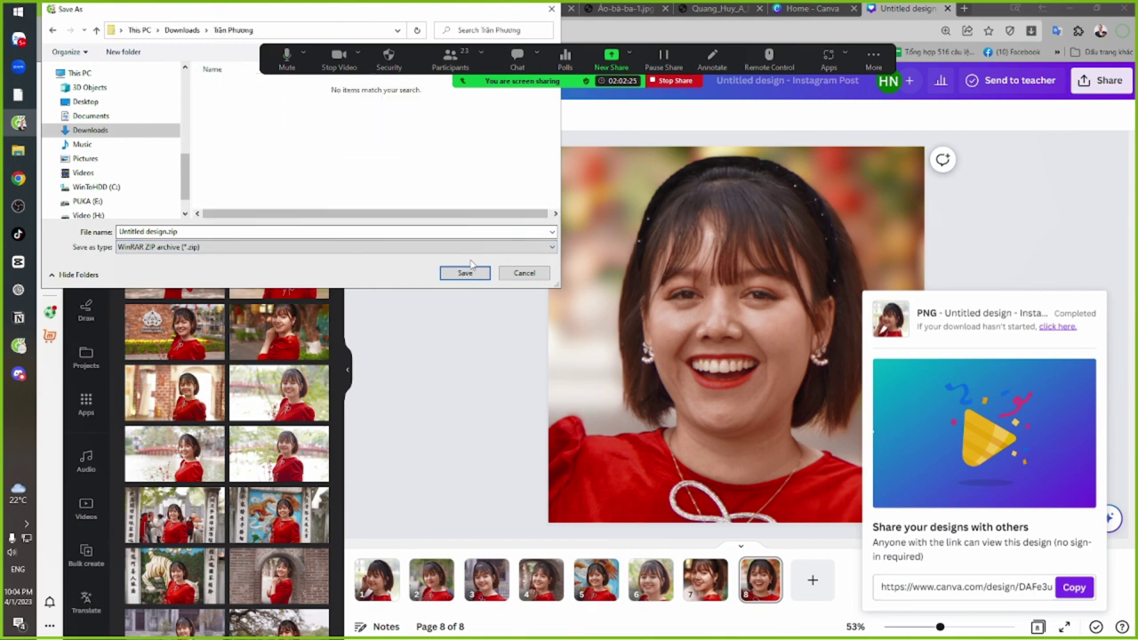
click(467, 274)
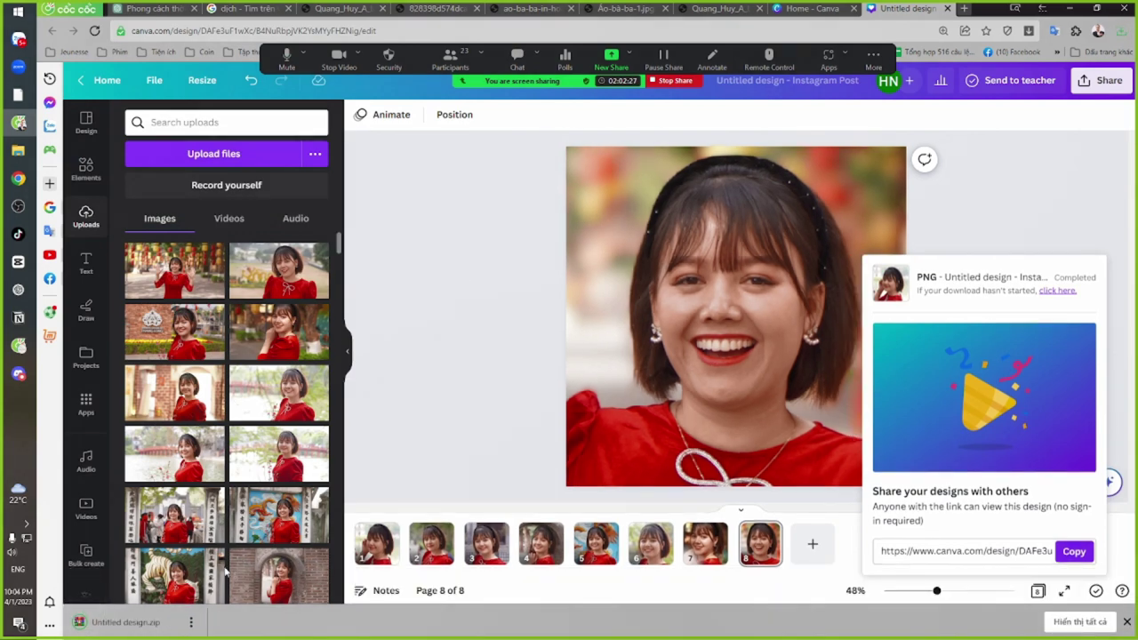
Show the downloaded zip in File Explorer and extract it in place
click(190, 622)
click(227, 558)
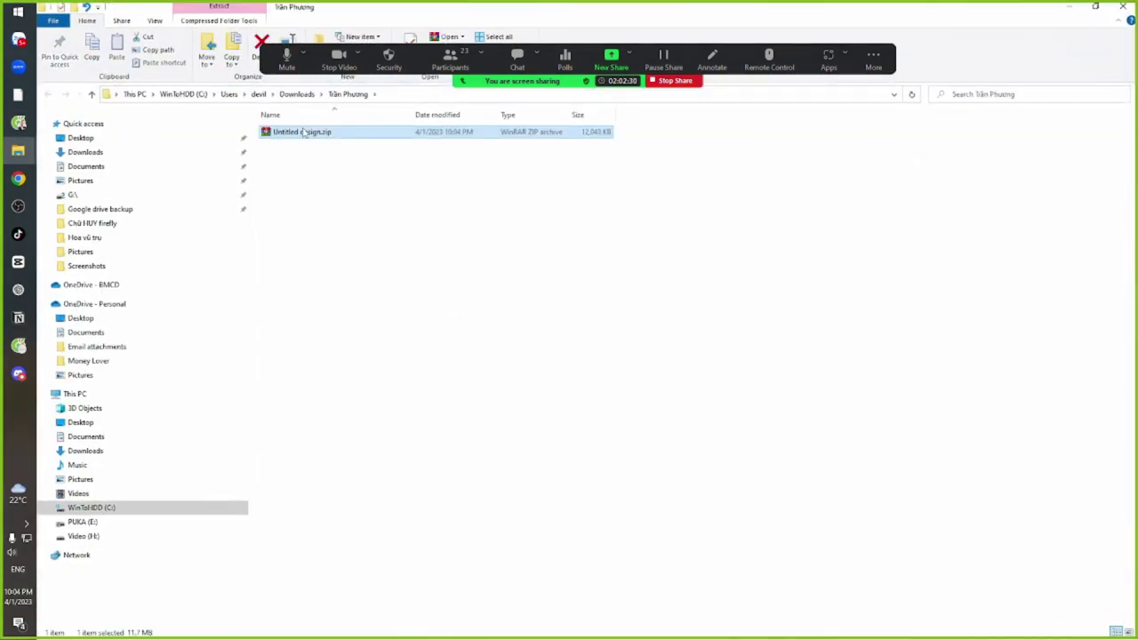
right_click(303, 130)
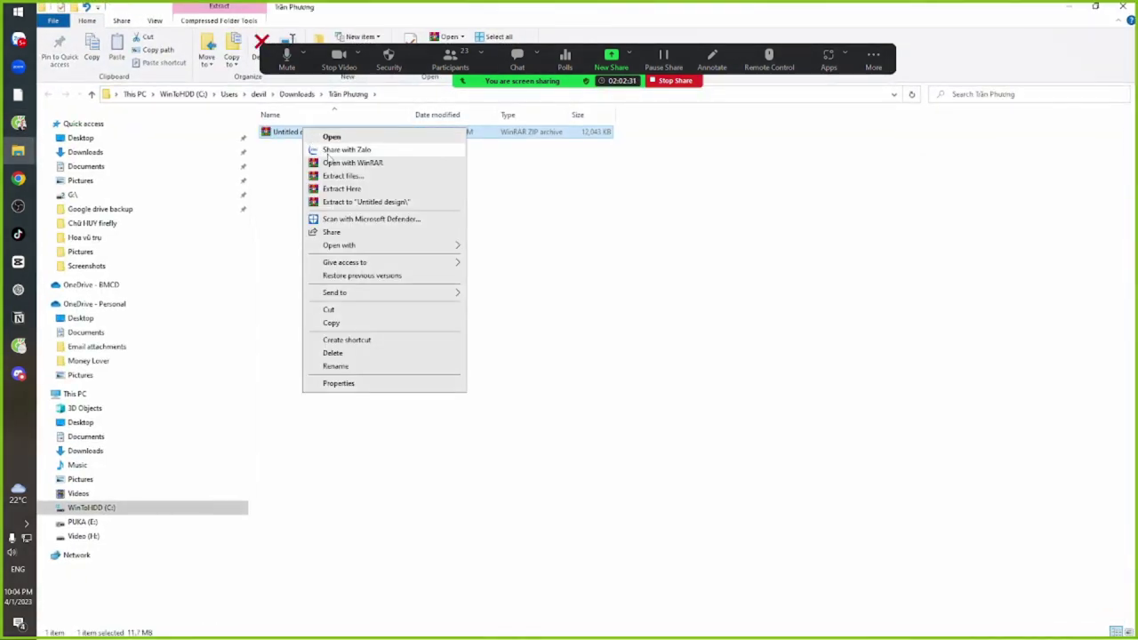
click(322, 188)
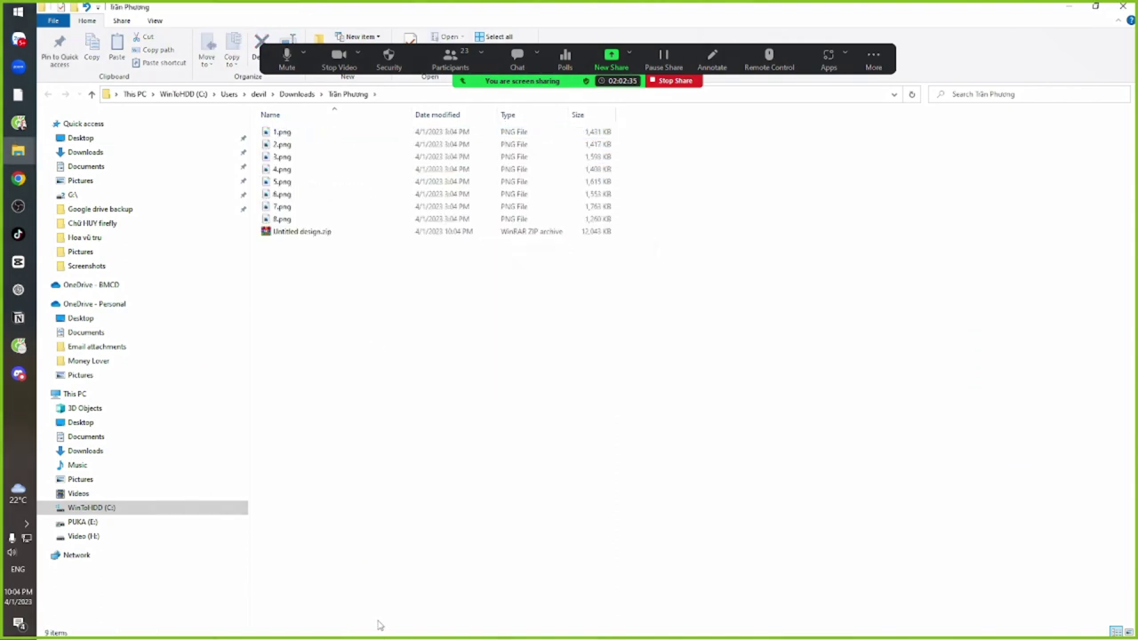
Select the eight extracted portraits, 1.png to 8.png, and drag them toward Discord
click(298, 219)
key(alt+Tab)
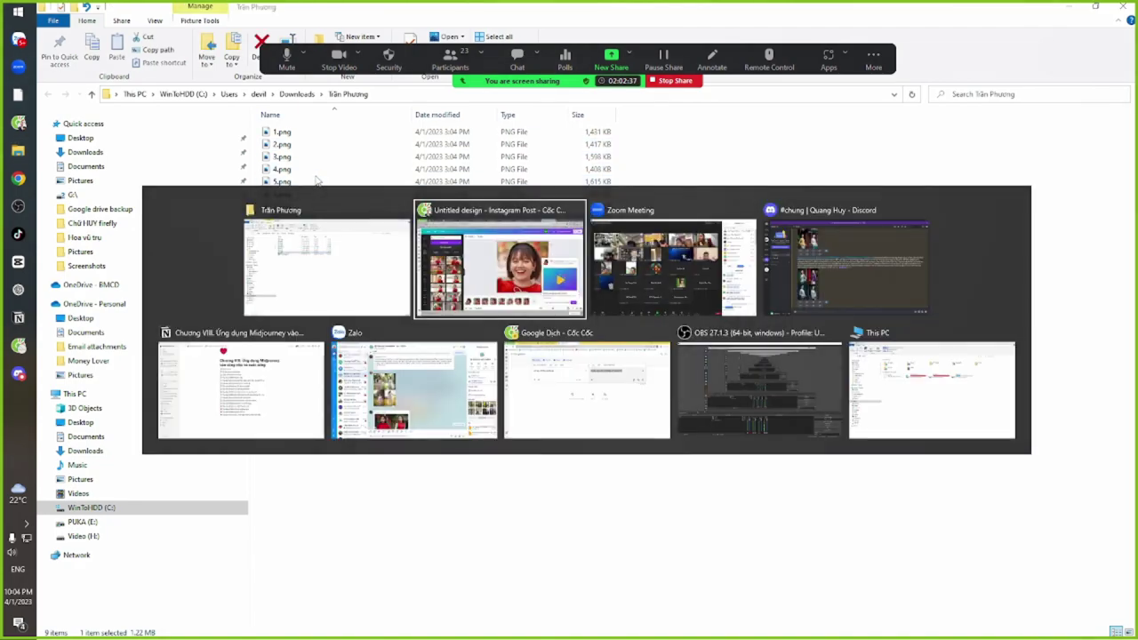
key(alt+Tab)
key(alt+Tab)
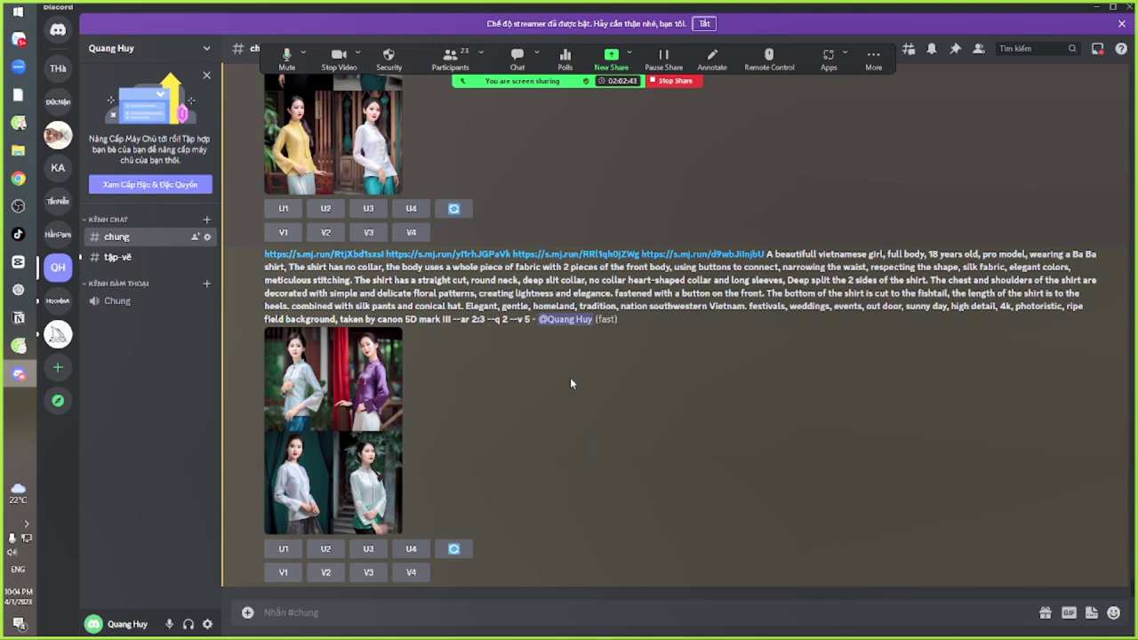
key(alt+Tab)
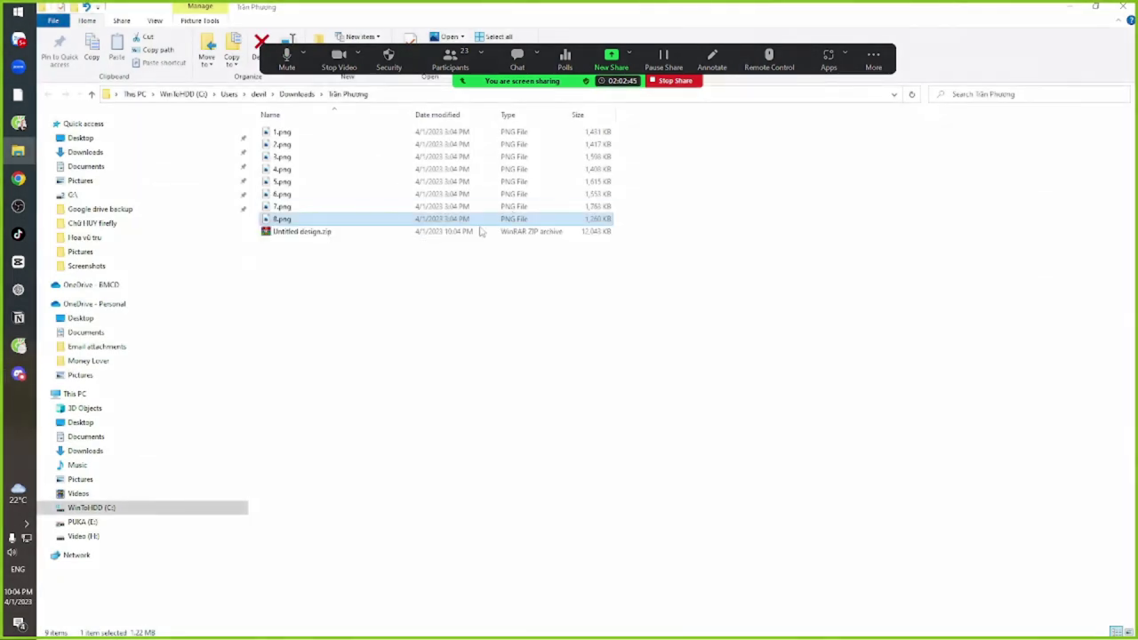
shift+click(289, 132)
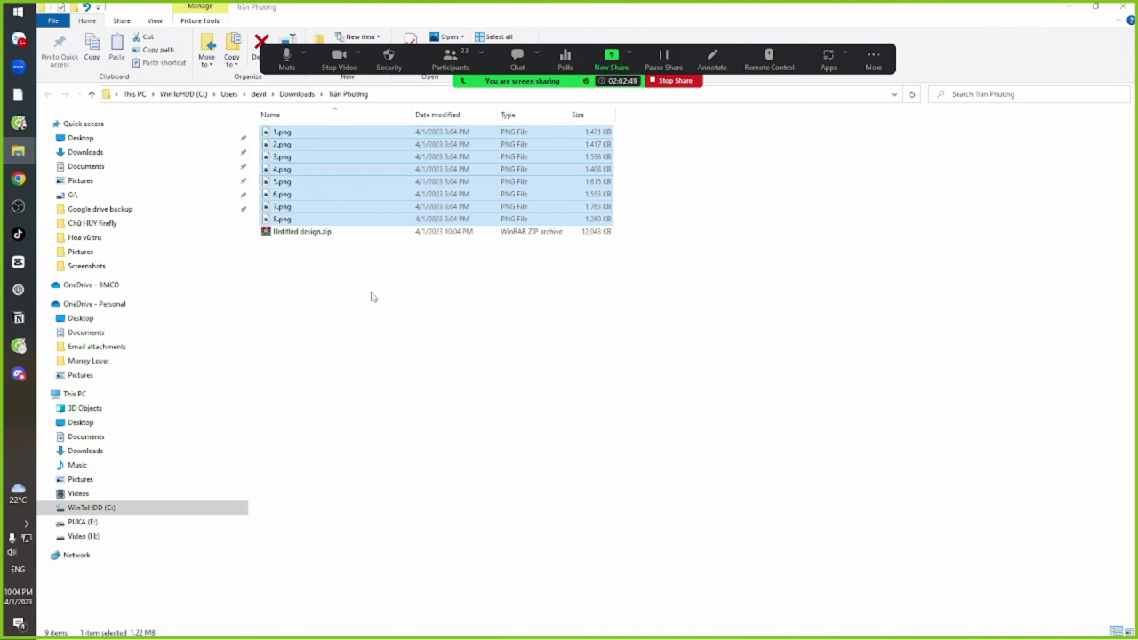
drag(293, 181, 378, 322)
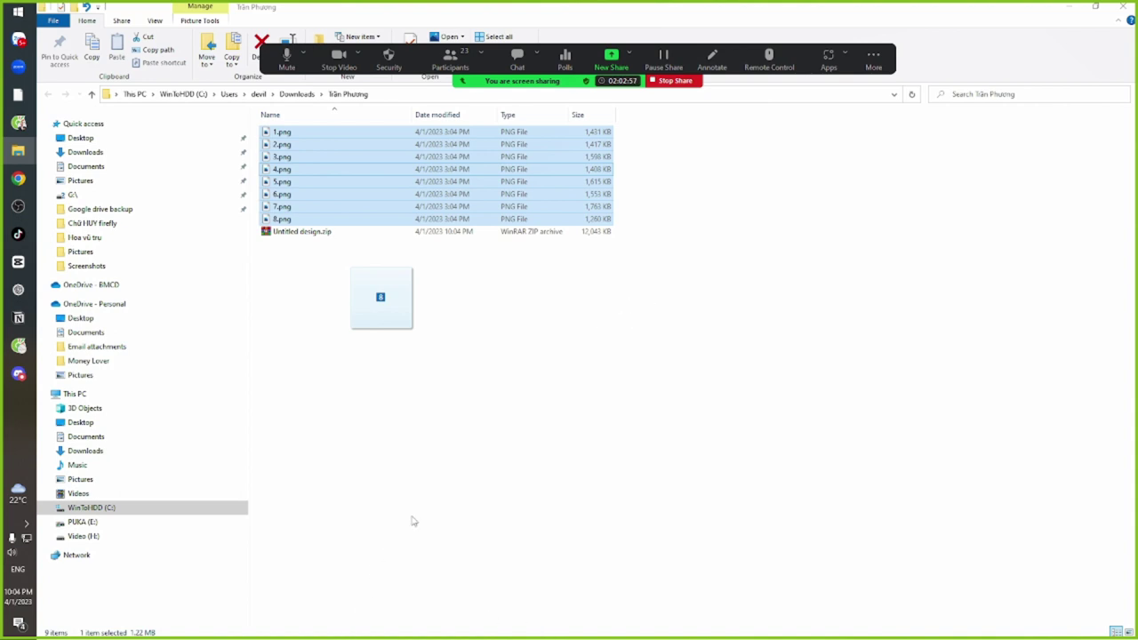
key(alt+Tab)
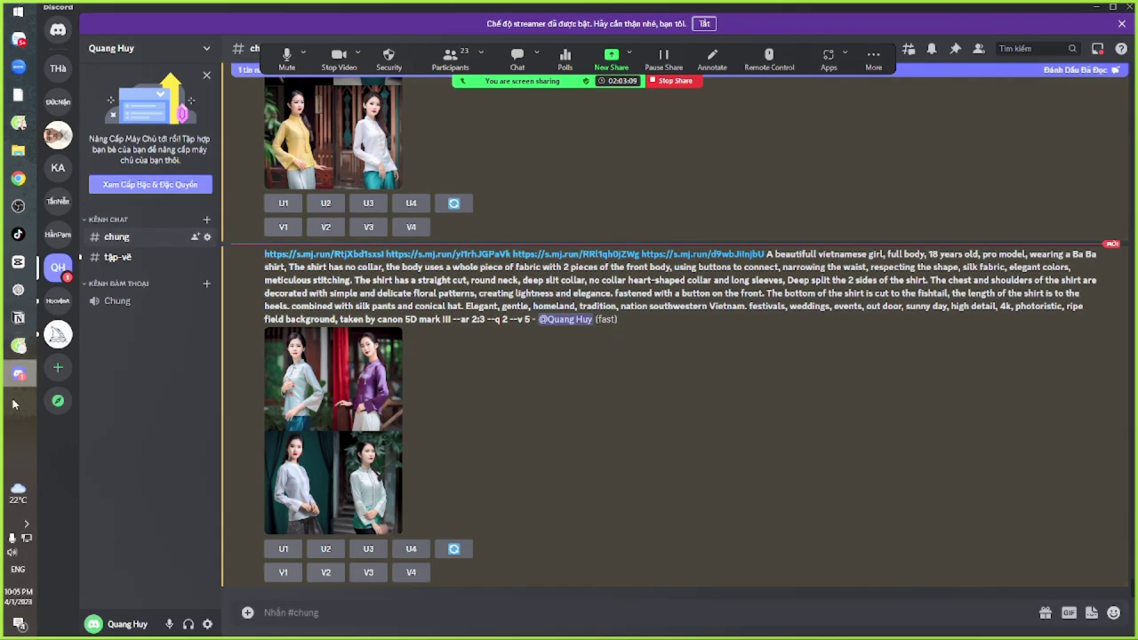
key(alt+Tab)
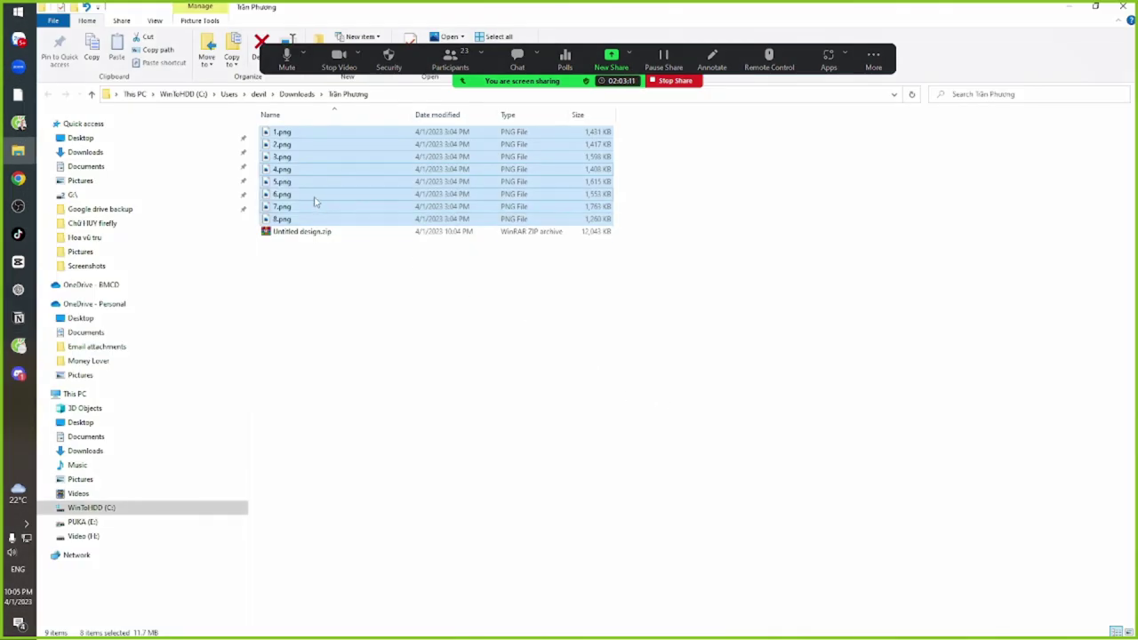
Drop the eight selected PNGs into the #chung message box and send them
drag(317, 203, 511, 491)
key(alt+Tab)
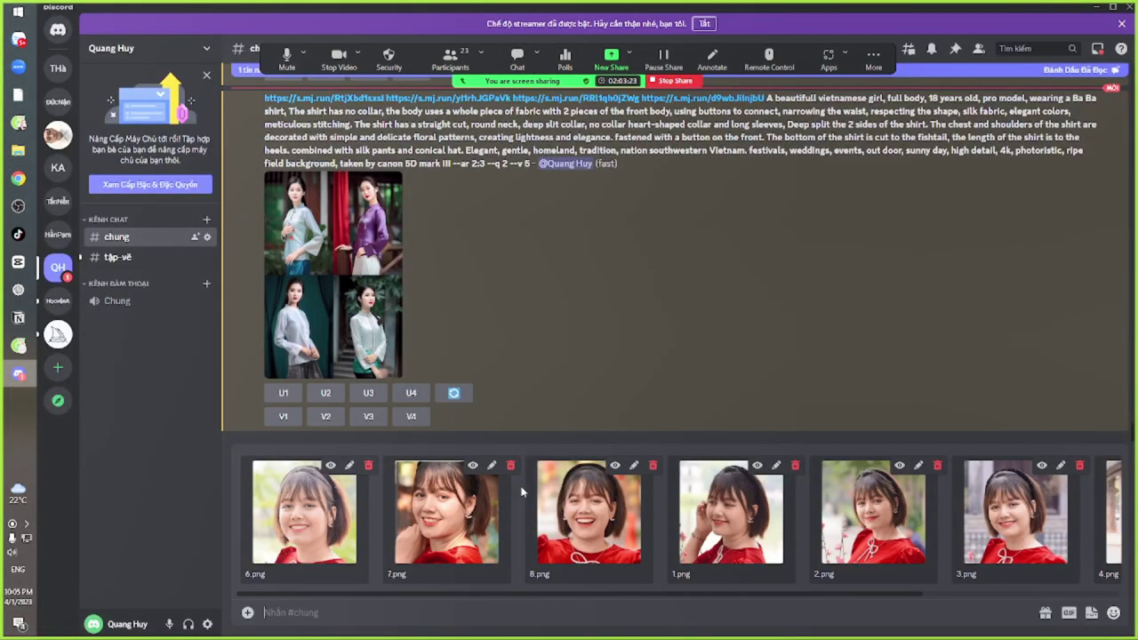
key(Return)
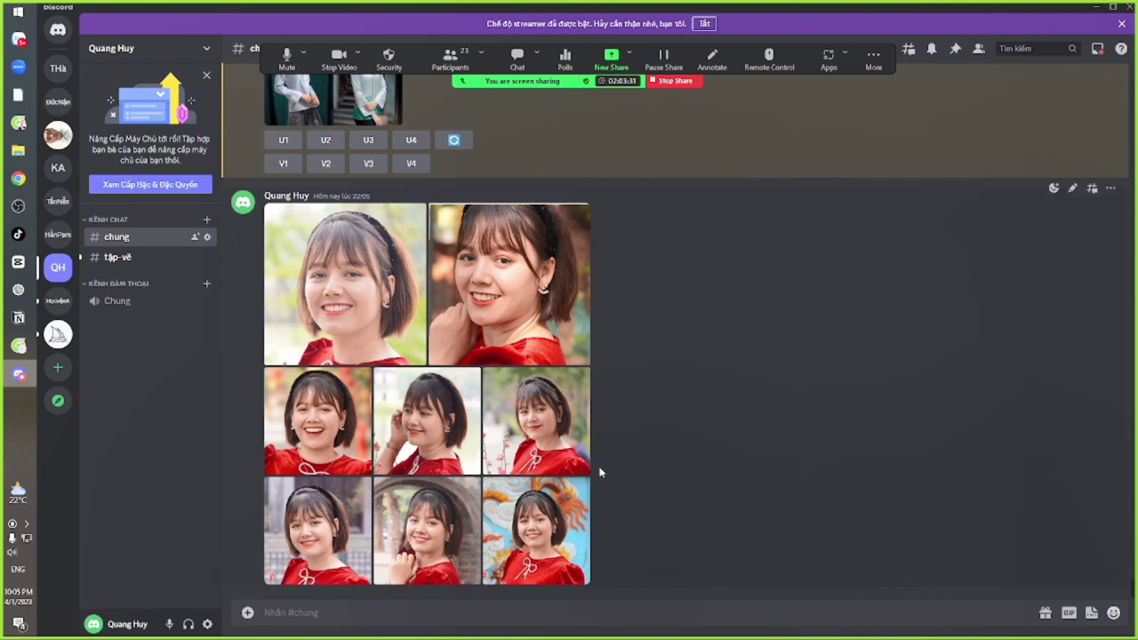
Start a /imagine prompt, add all eight portrait links, and begin the description with 'a'
text(/im)
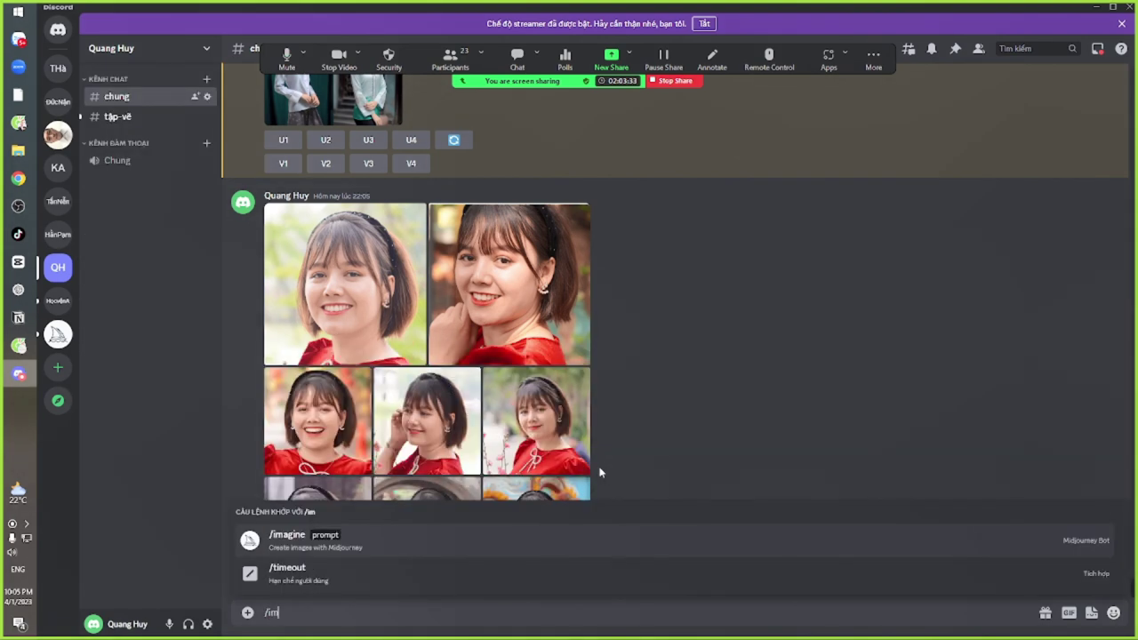
click(394, 535)
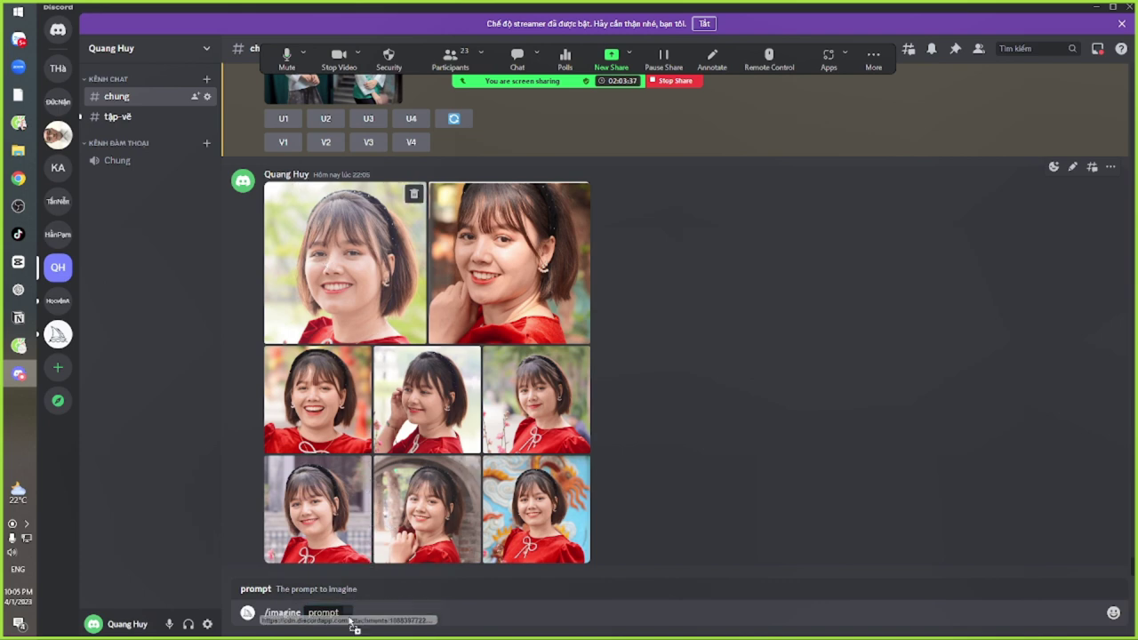
key(ctrl+v)
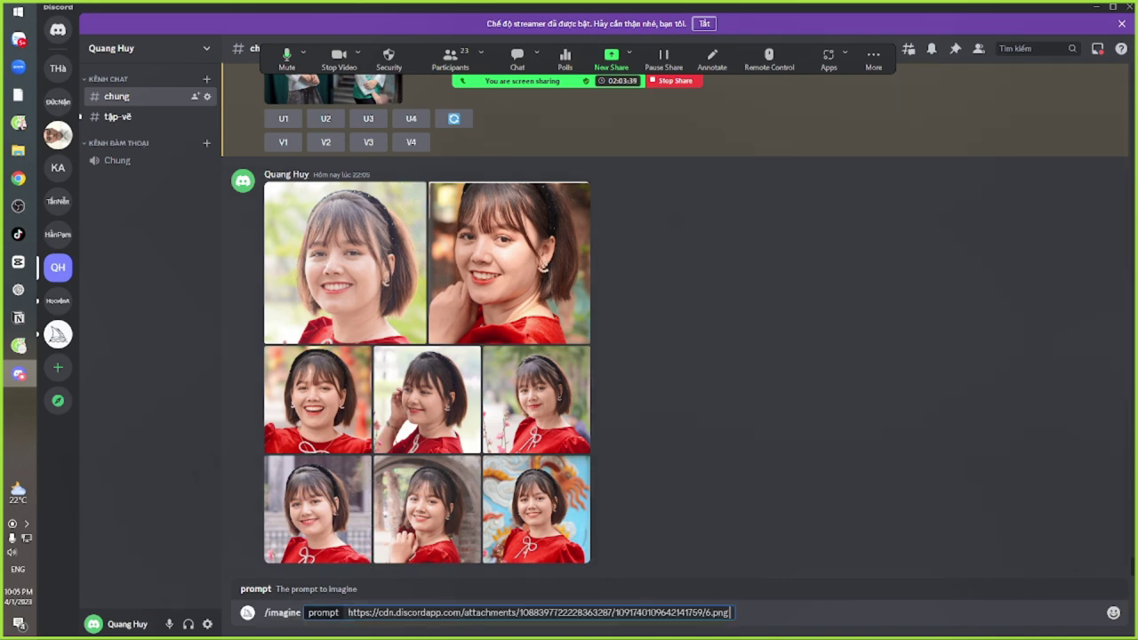
drag(480, 271, 734, 620)
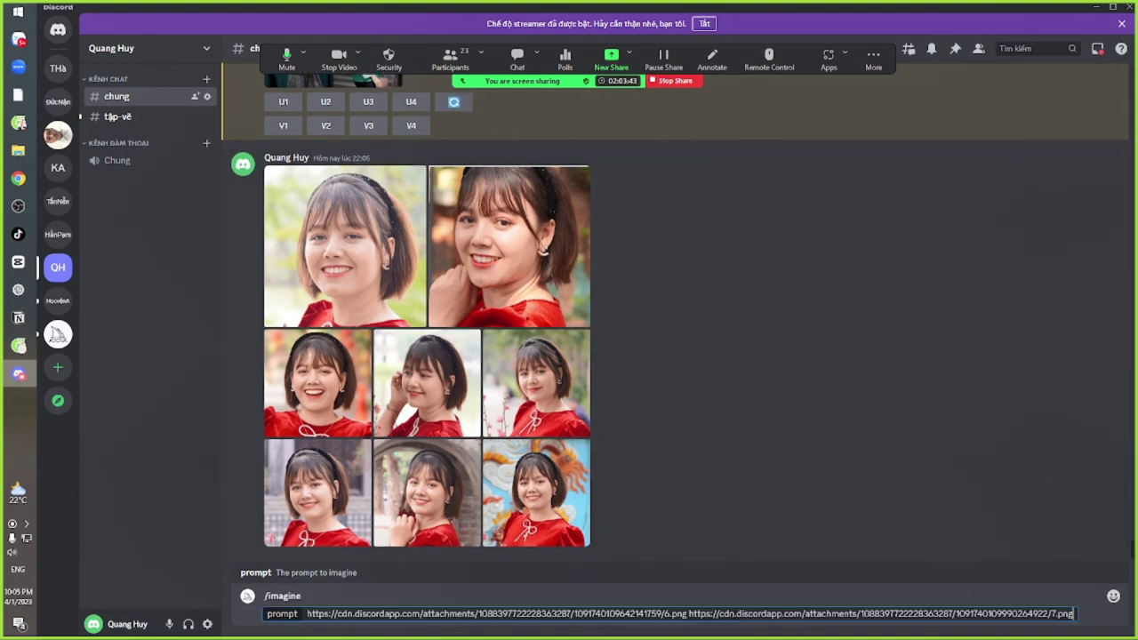
drag(338, 387, 1077, 620)
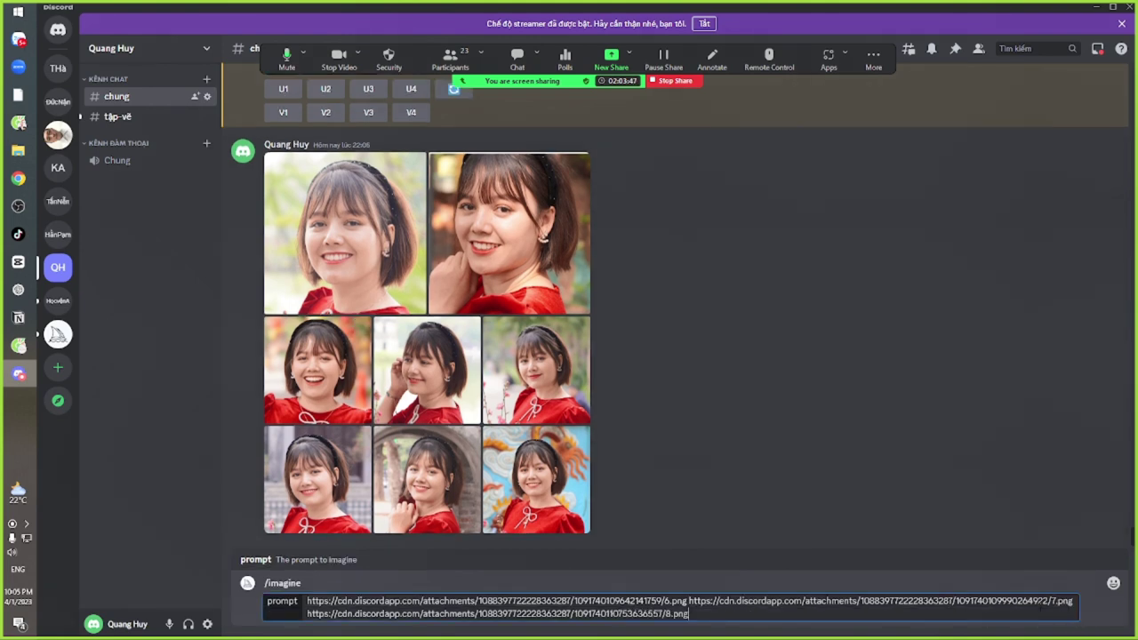
drag(471, 416, 744, 624)
drag(544, 373, 1088, 626)
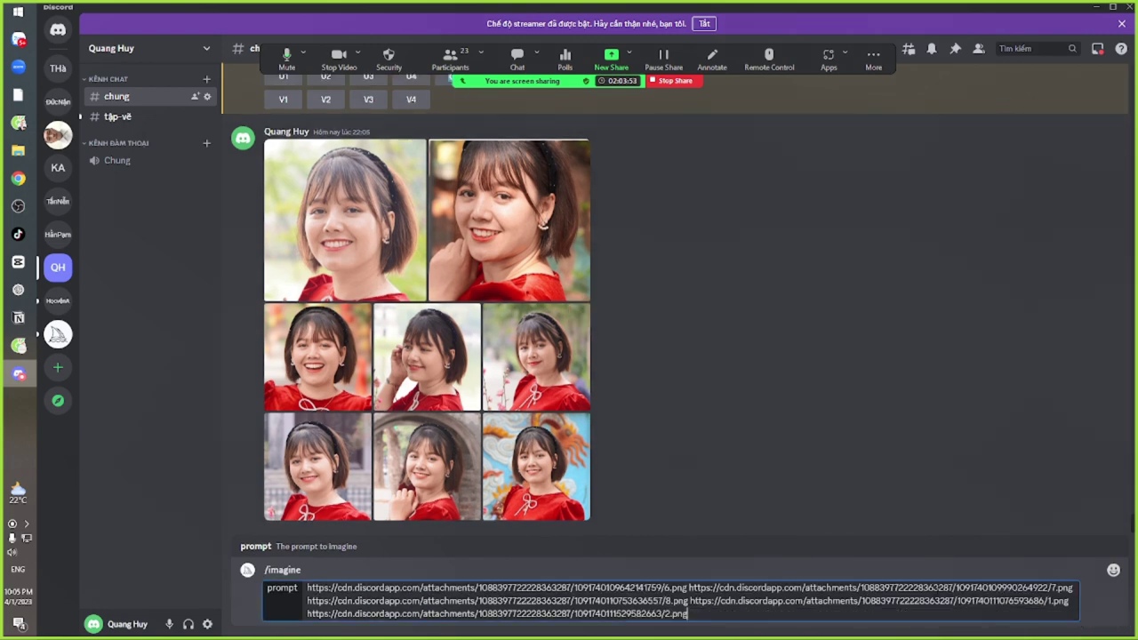
drag(315, 473, 790, 619)
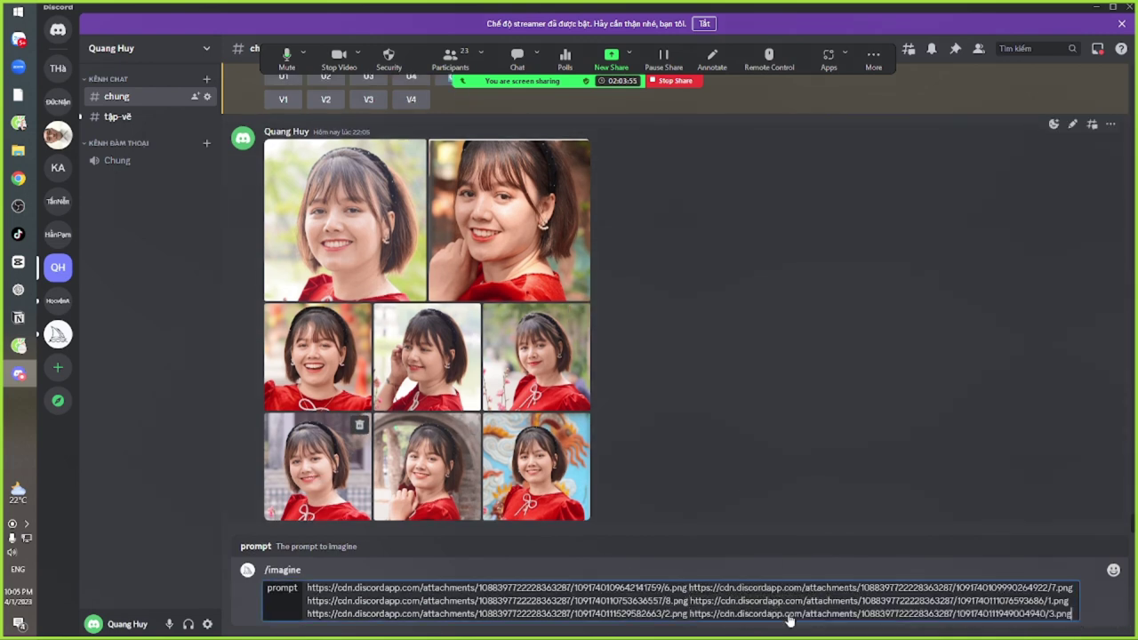
drag(430, 466, 1081, 624)
drag(531, 463, 754, 617)
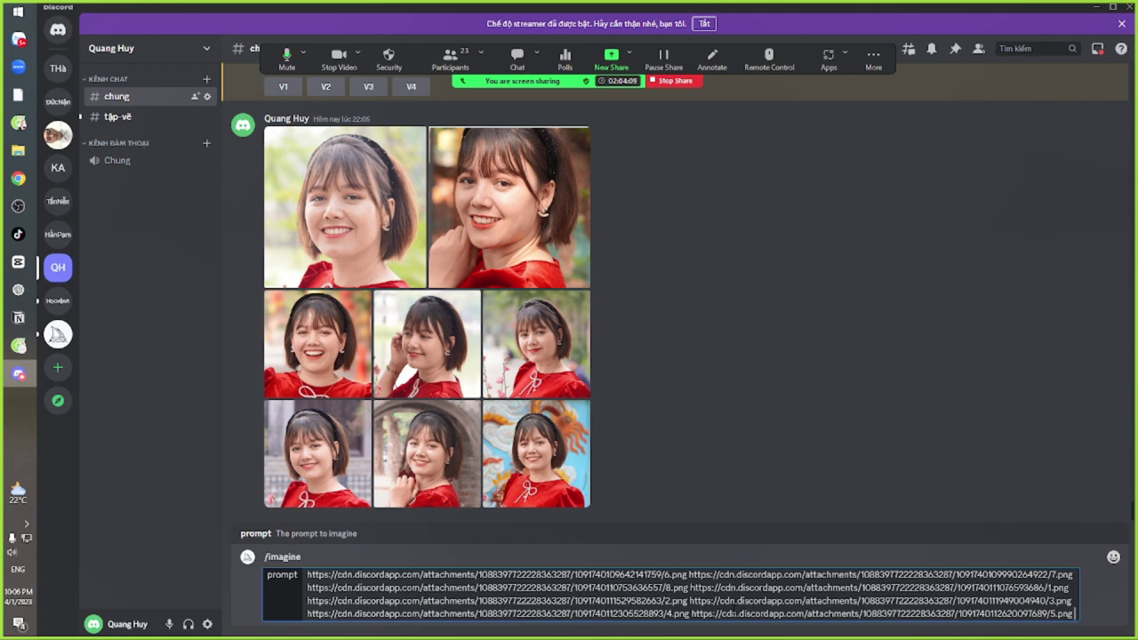
text(a vietnamese girl,)
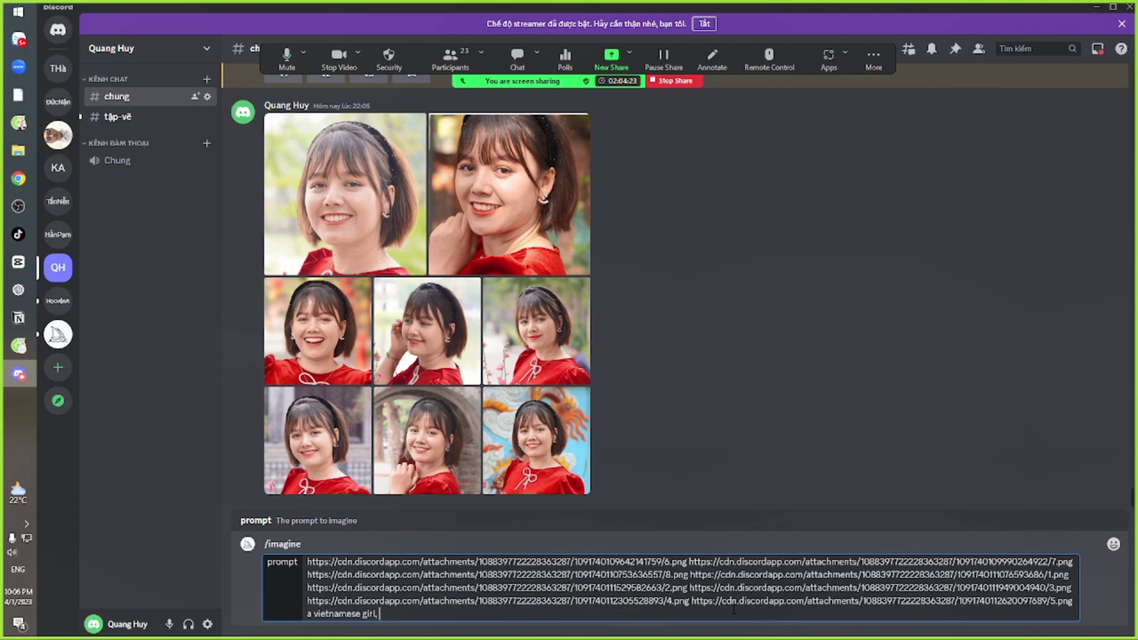
Insert 'beautifull' before 'girl,' and append short brown hair, bright smile, round face, red shirt, outdoor, photoristic
click(363, 614)
text(beautif)
key(BackSpace)
text(full)
text(short brown)
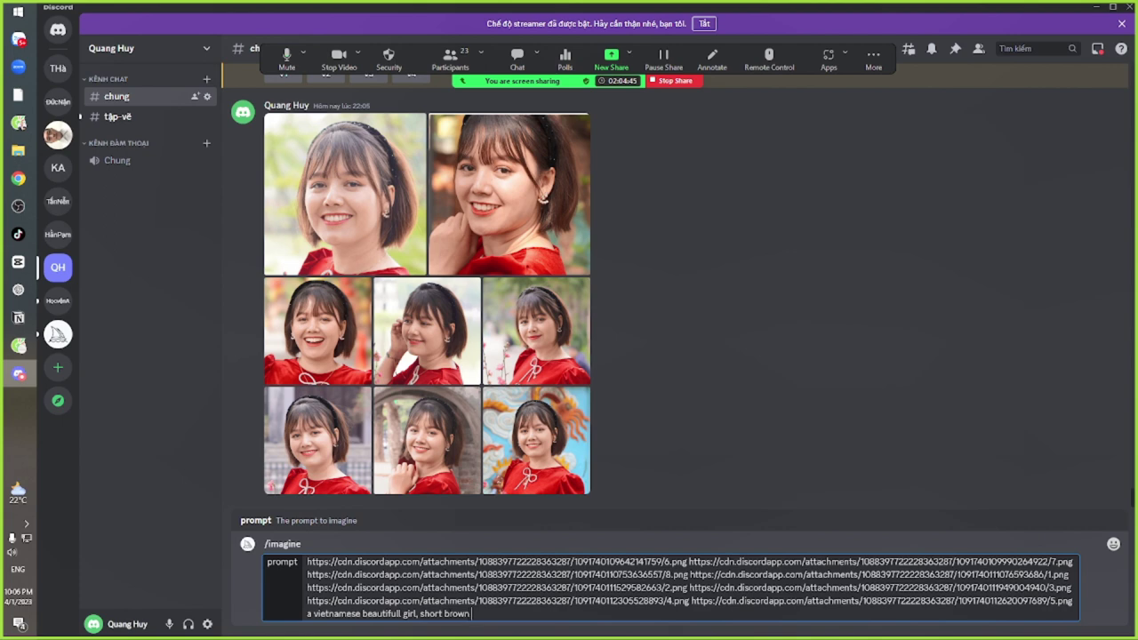
text( hair,)
text(bright smile,)
text(round face)
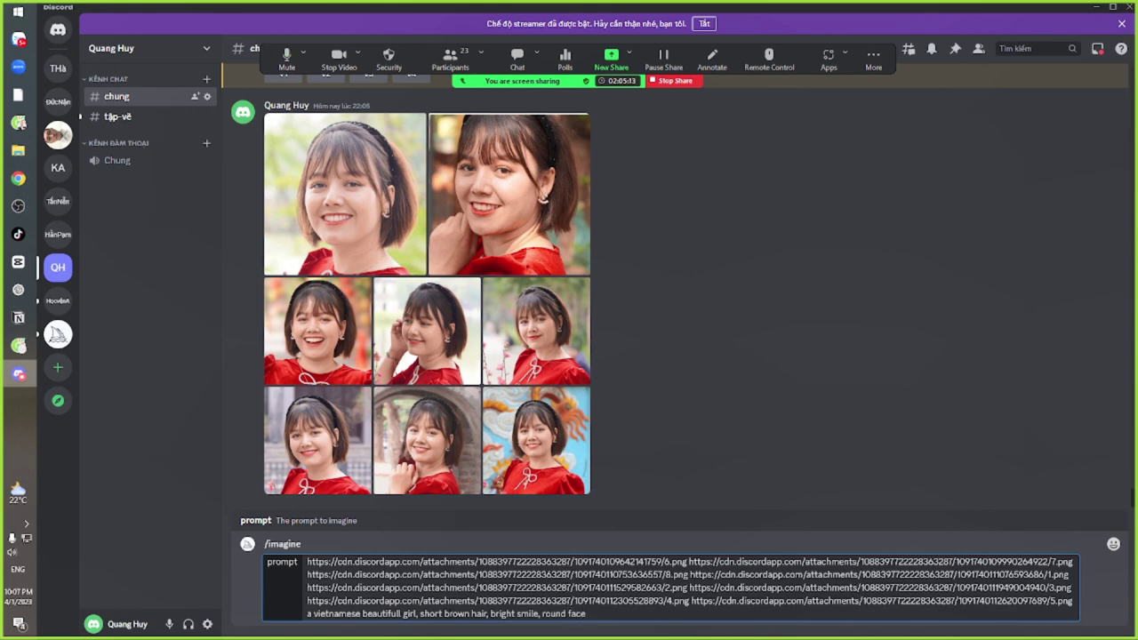
text(, red shirt,)
text(outdoor, photoristic)
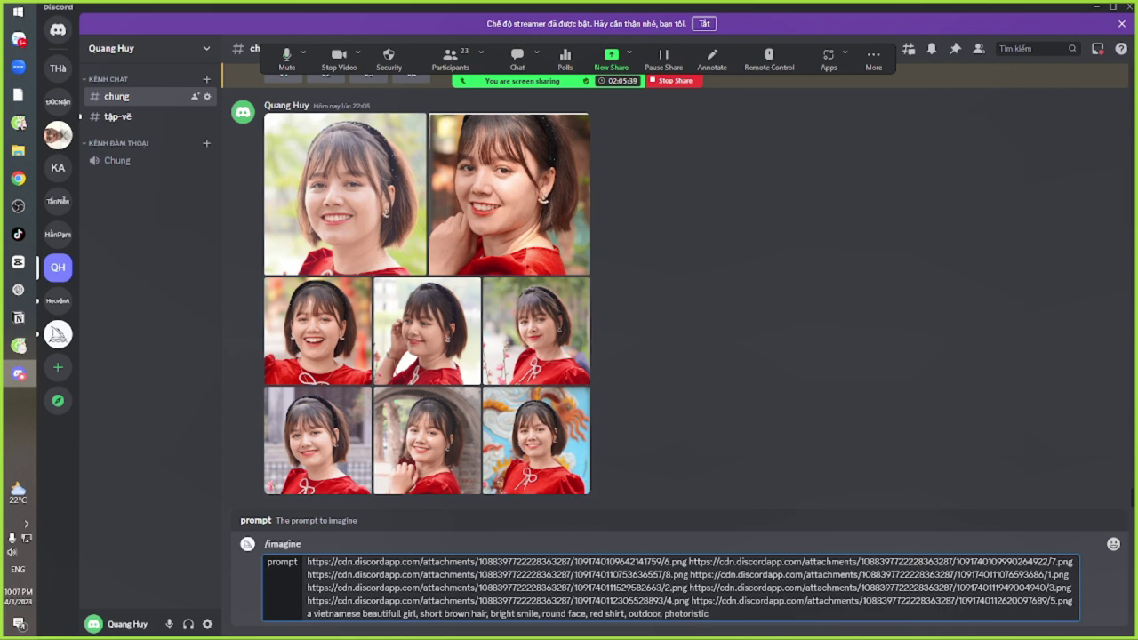
text(,)
Add 'focus on eyes, the same eyes with pictures,' and 'high detail, 4k.' to the prompt
click(590, 613)
text(foc)
text(us on e)
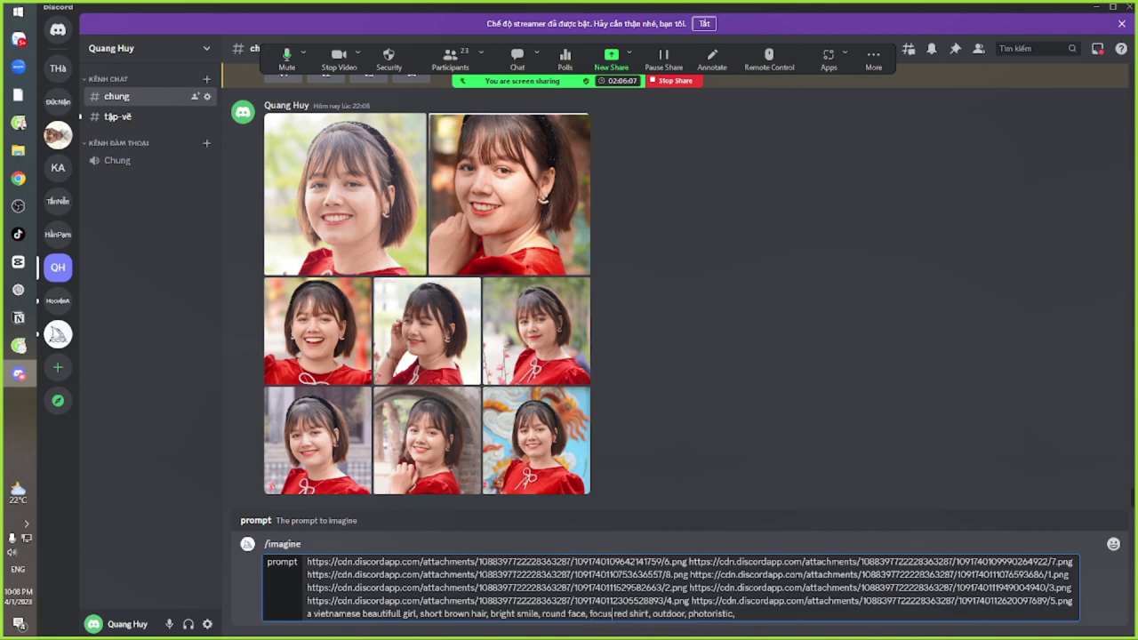
text(yes)
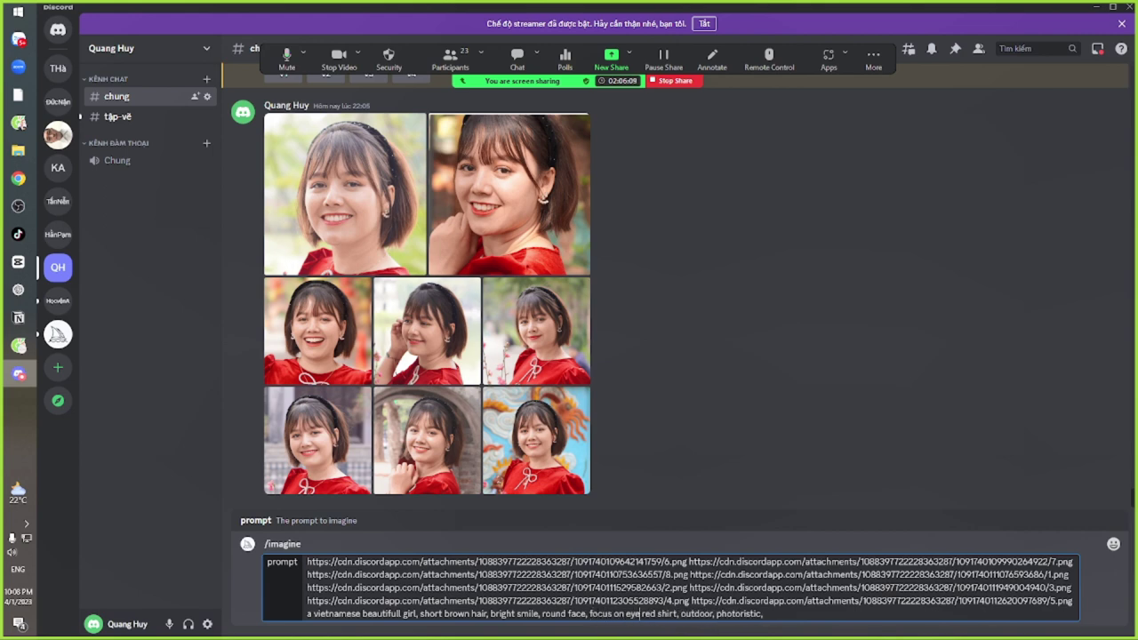
text(, the s)
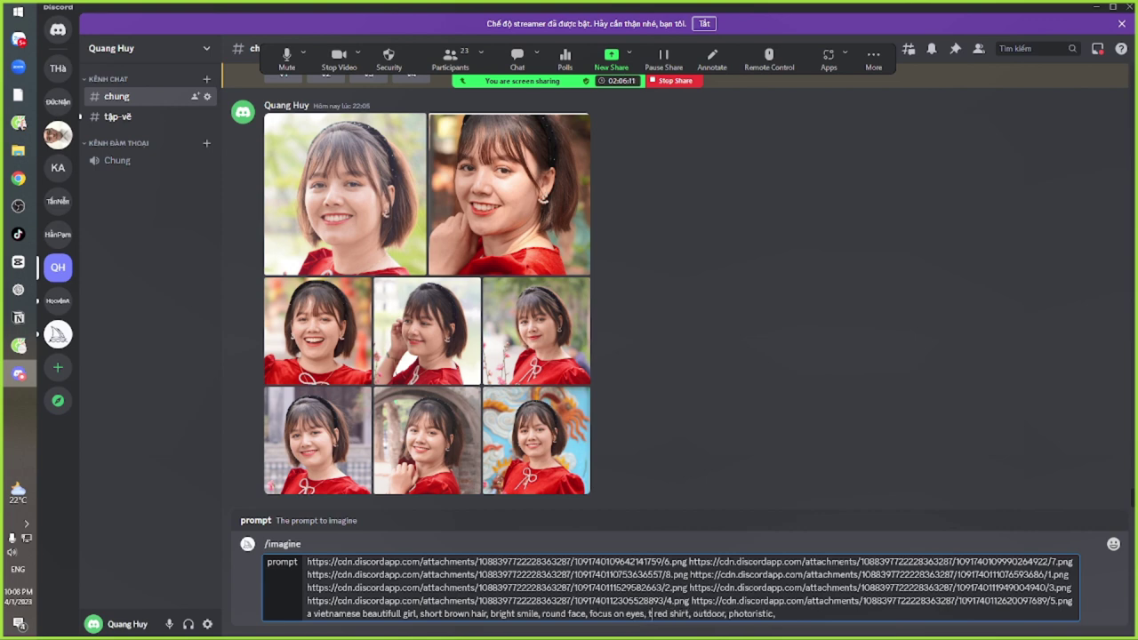
text(ame y)
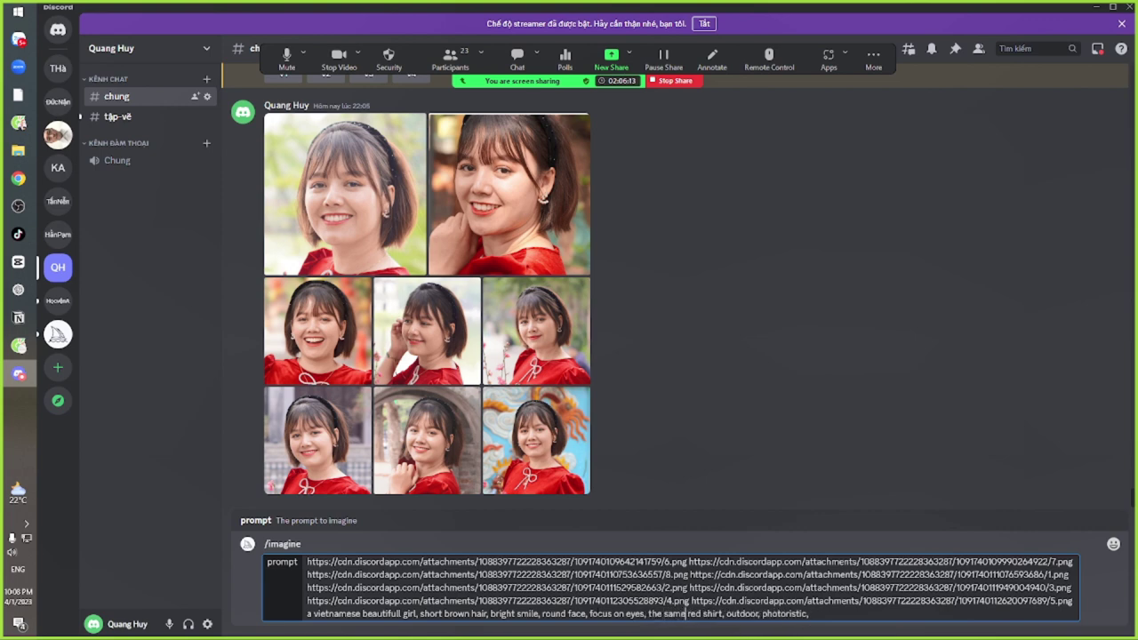
key(BackSpace)
text(eyes )
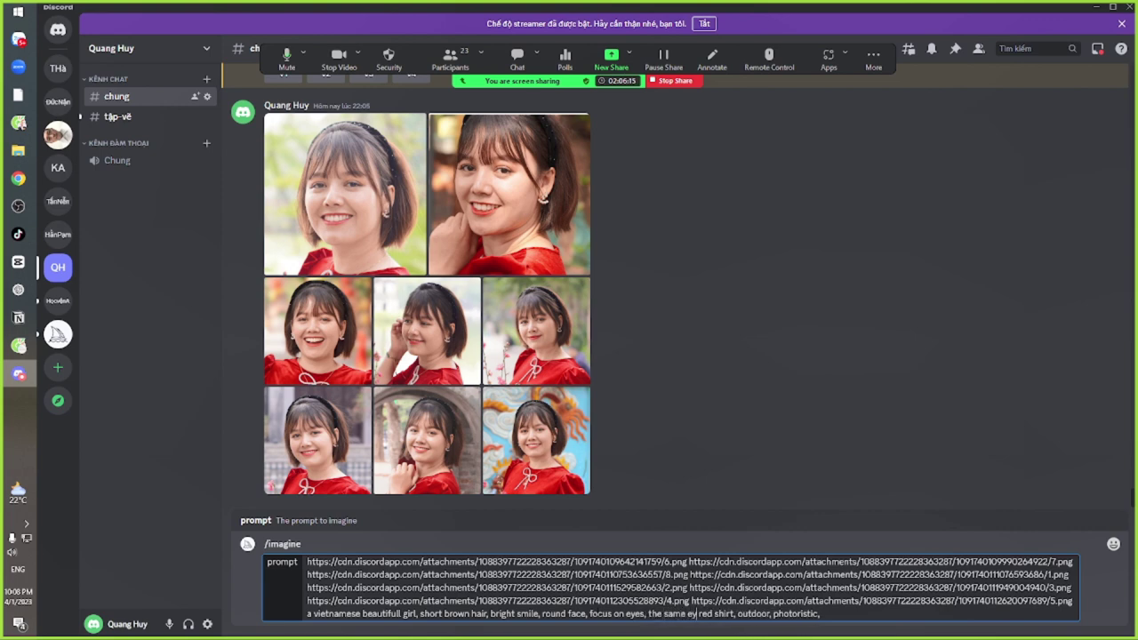
text(w)
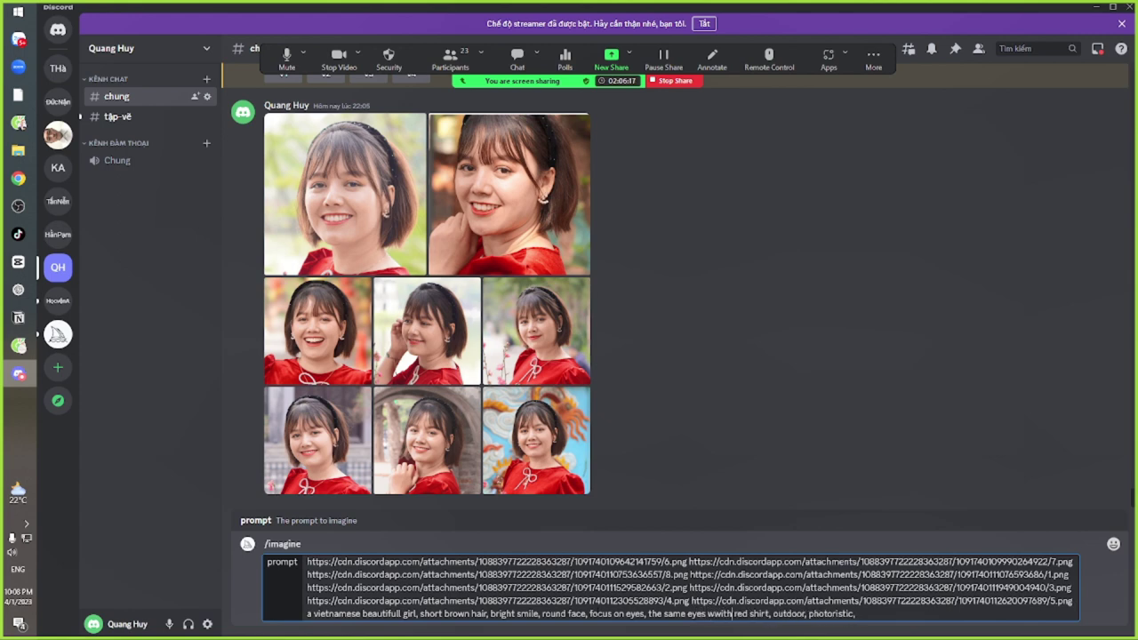
text(ith )
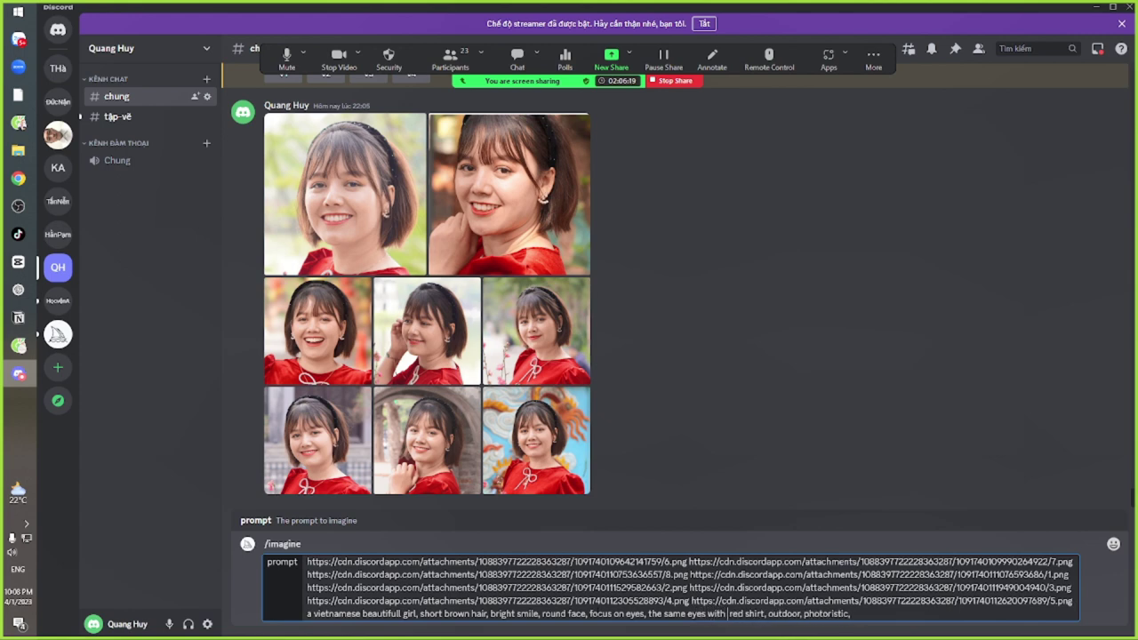
text(pictur)
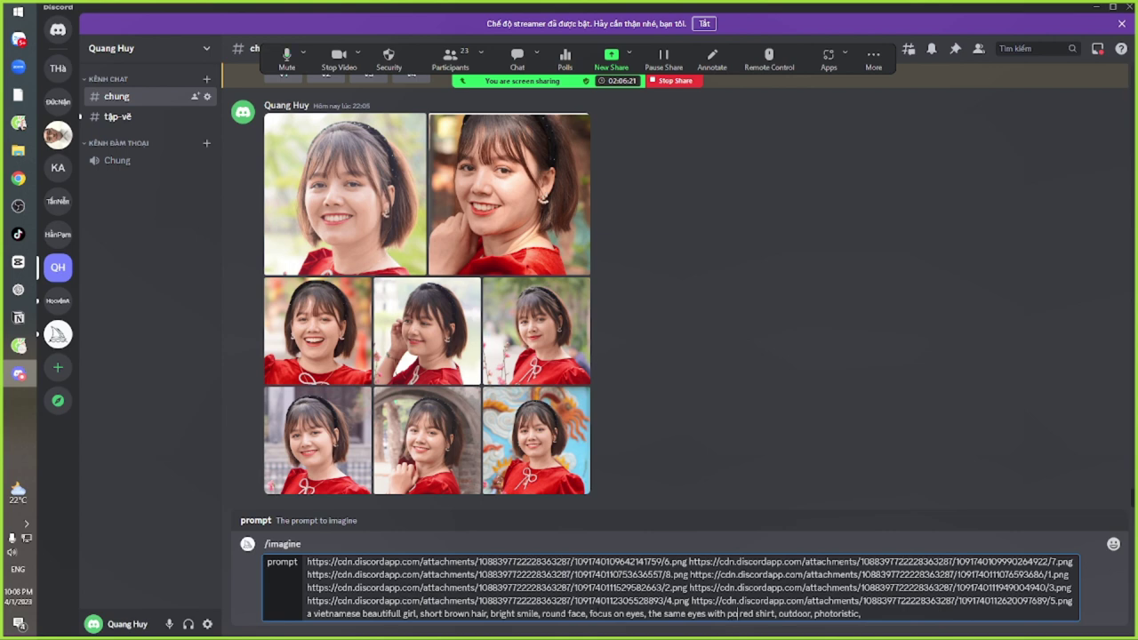
text(es)
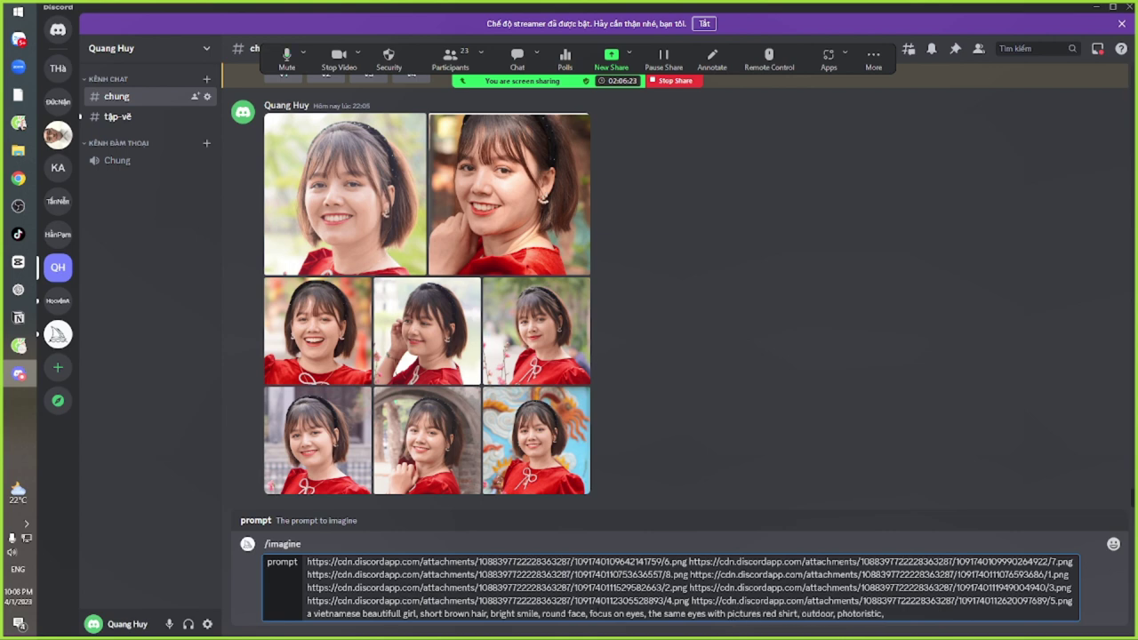
text(,)
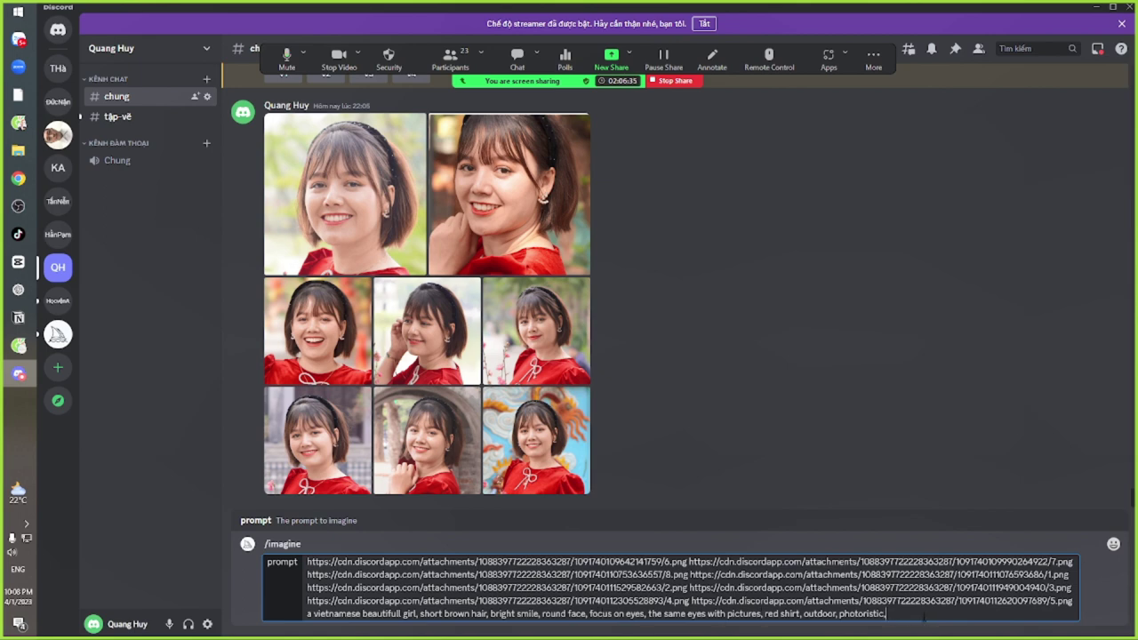
text(high detail, 4k.)
Insert 'avatar of' and '25 years old', send the prompt, and highlight the bot's no-response error
click(310, 613)
text(avatar)
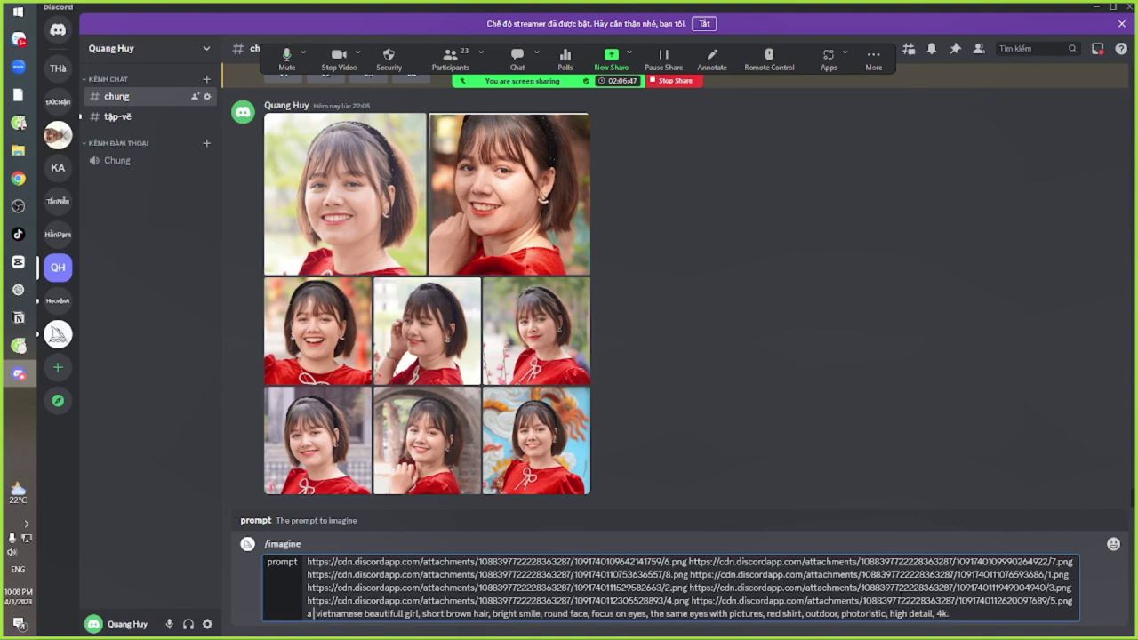
text( of)
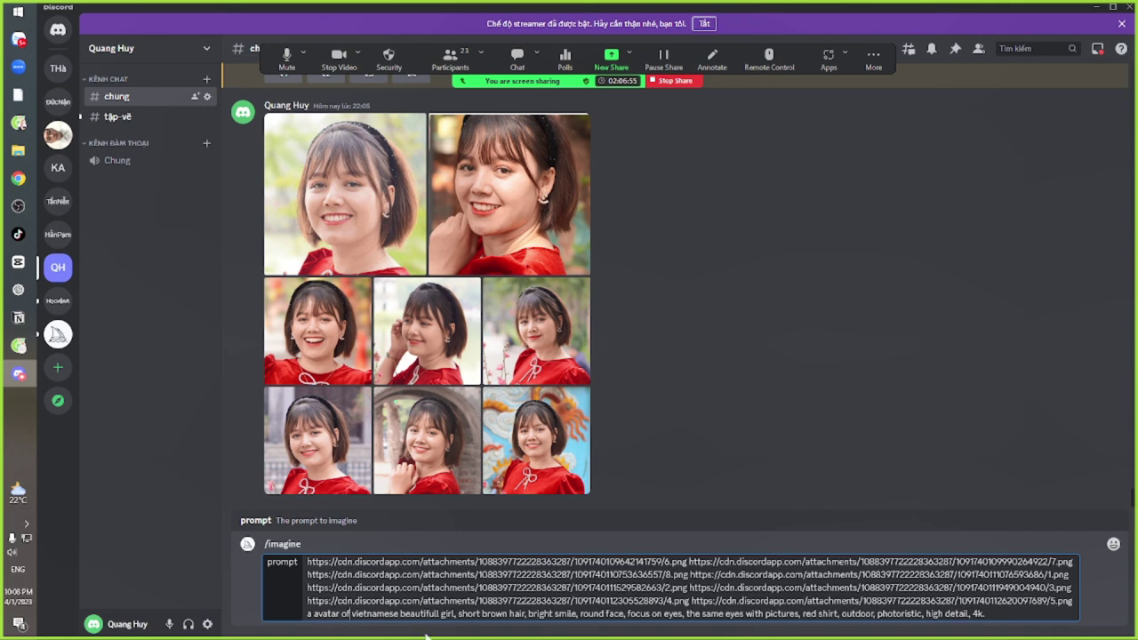
click(458, 613)
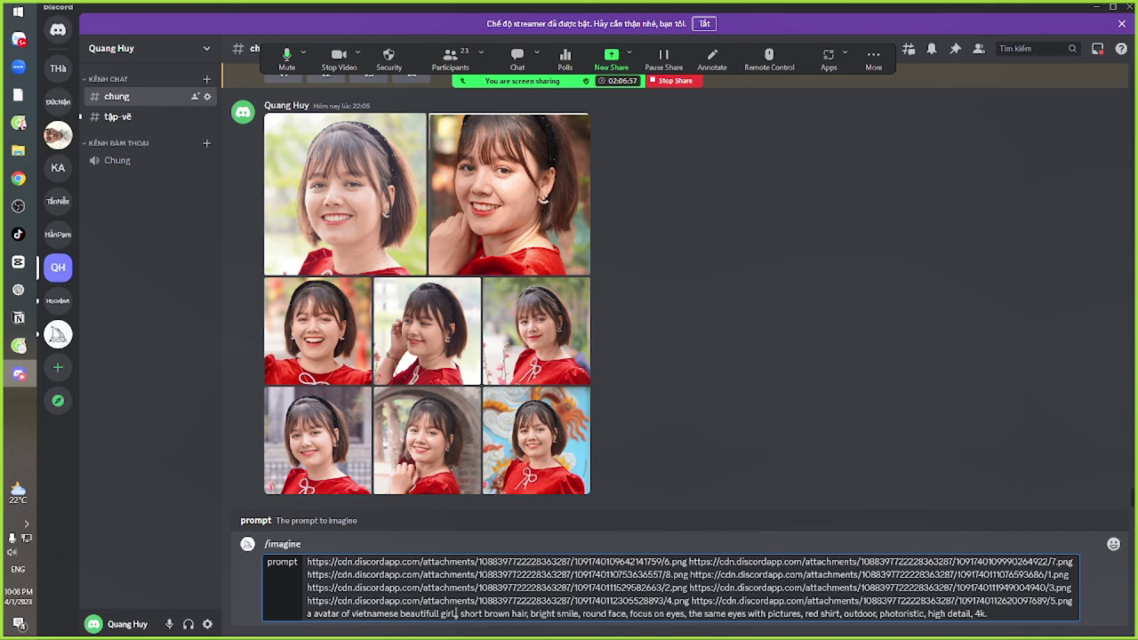
text(2)
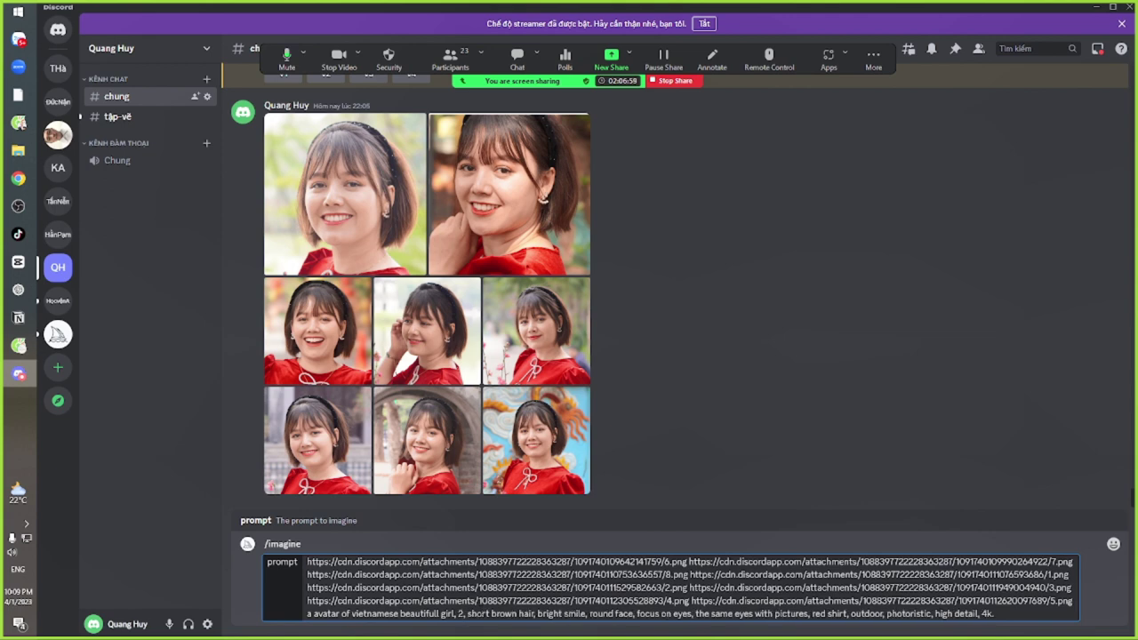
text(5 year)
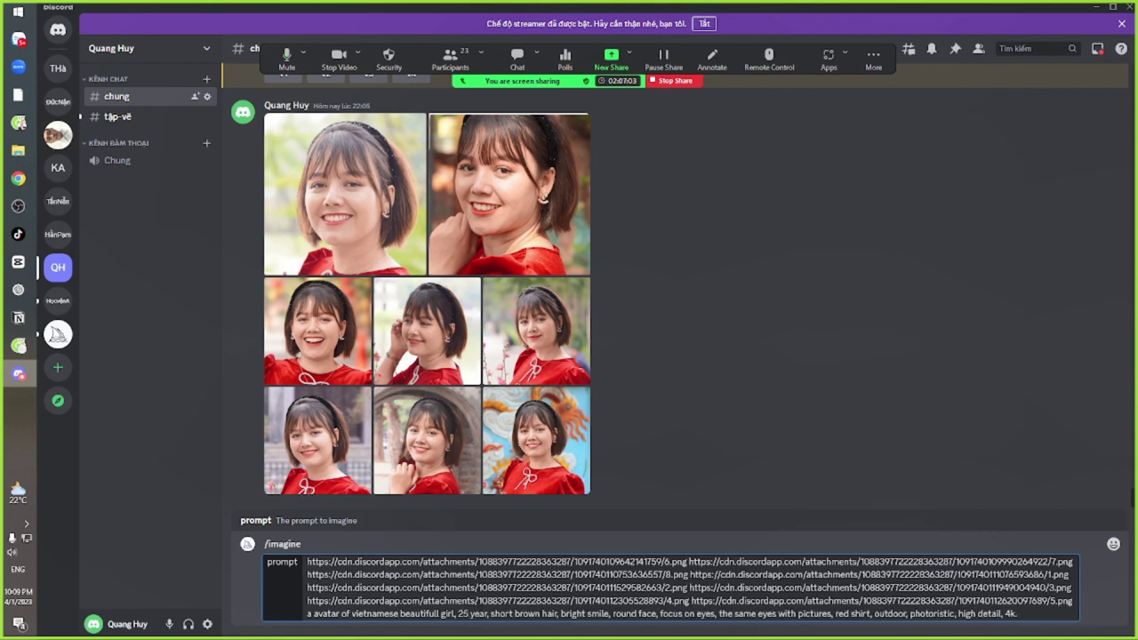
text(s old)
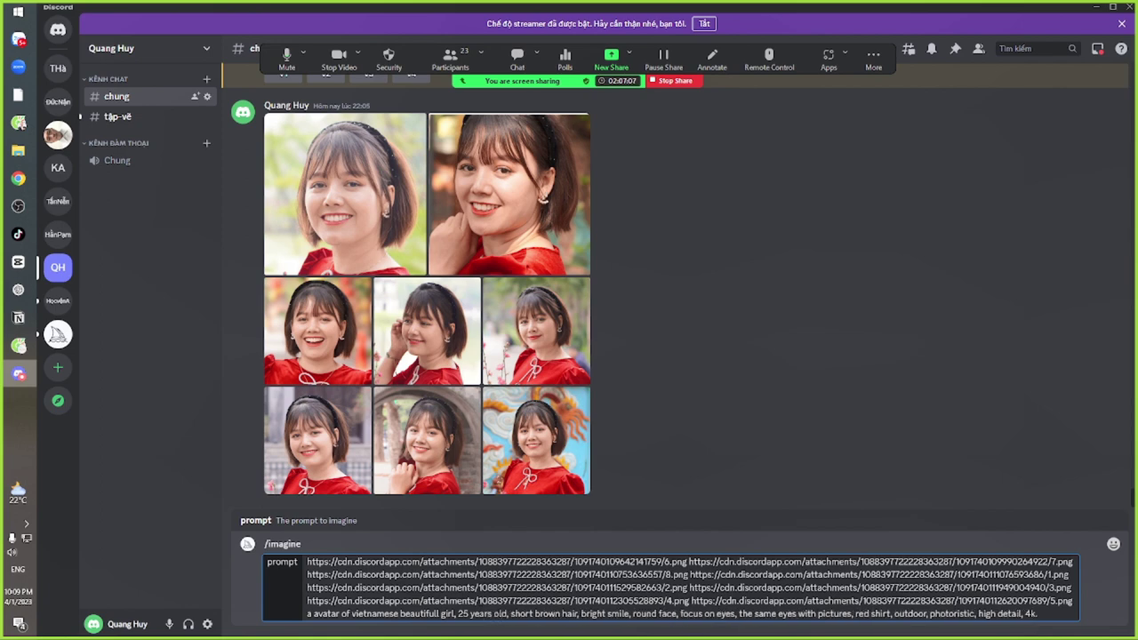
key(Return)
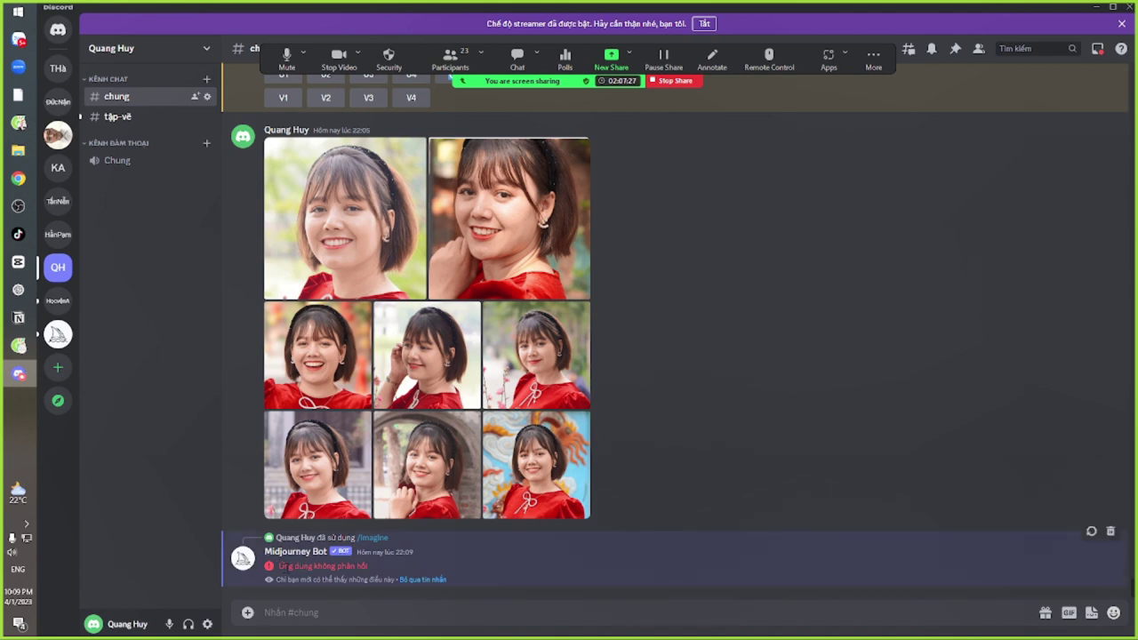
drag(283, 566, 363, 566)
Start a new /imagine prompt with the top-row portrait links
click(714, 392)
click(500, 613)
text(/im)
key(Tab)
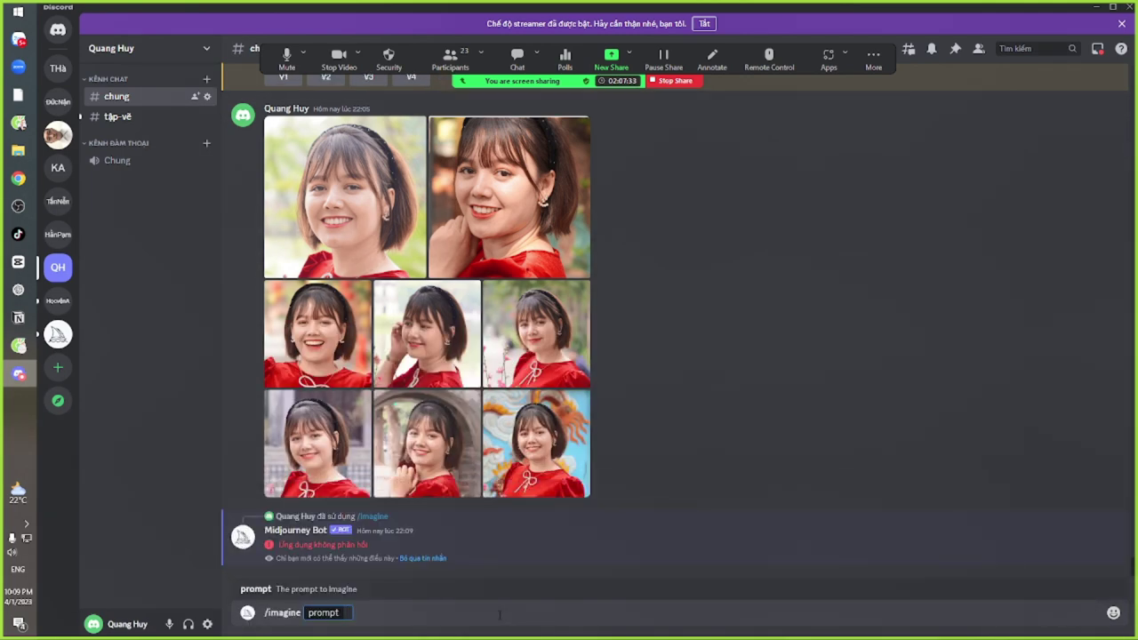
drag(371, 209, 353, 617)
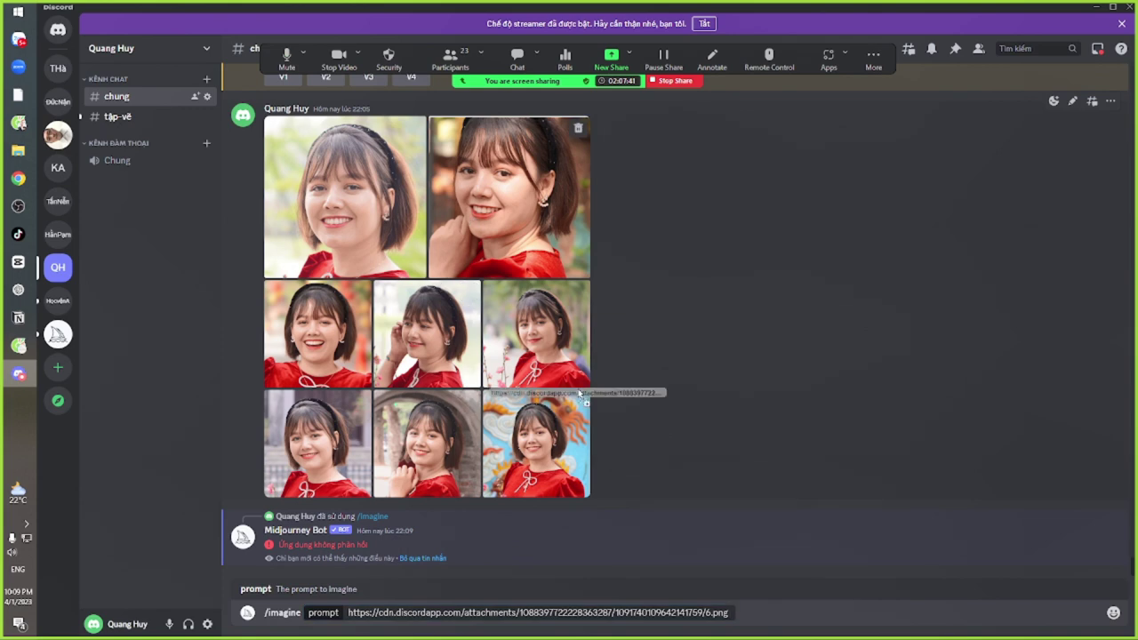
click(734, 615)
drag(734, 616, 734, 616)
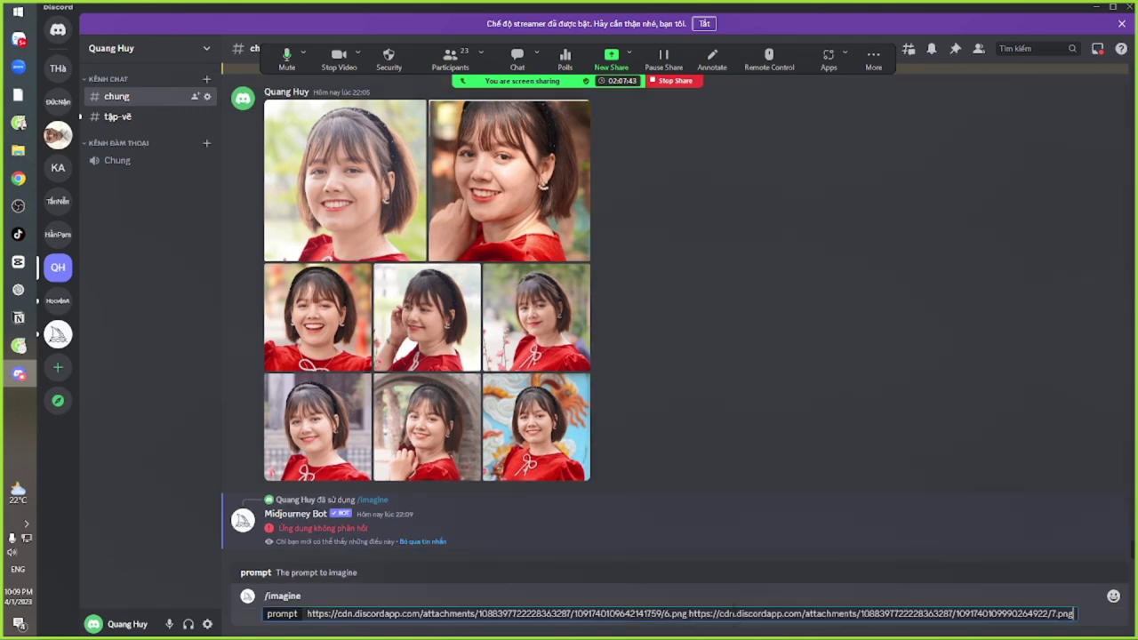
Add the remaining middle and bottom-row portrait links to the prompt
drag(329, 311, 1077, 613)
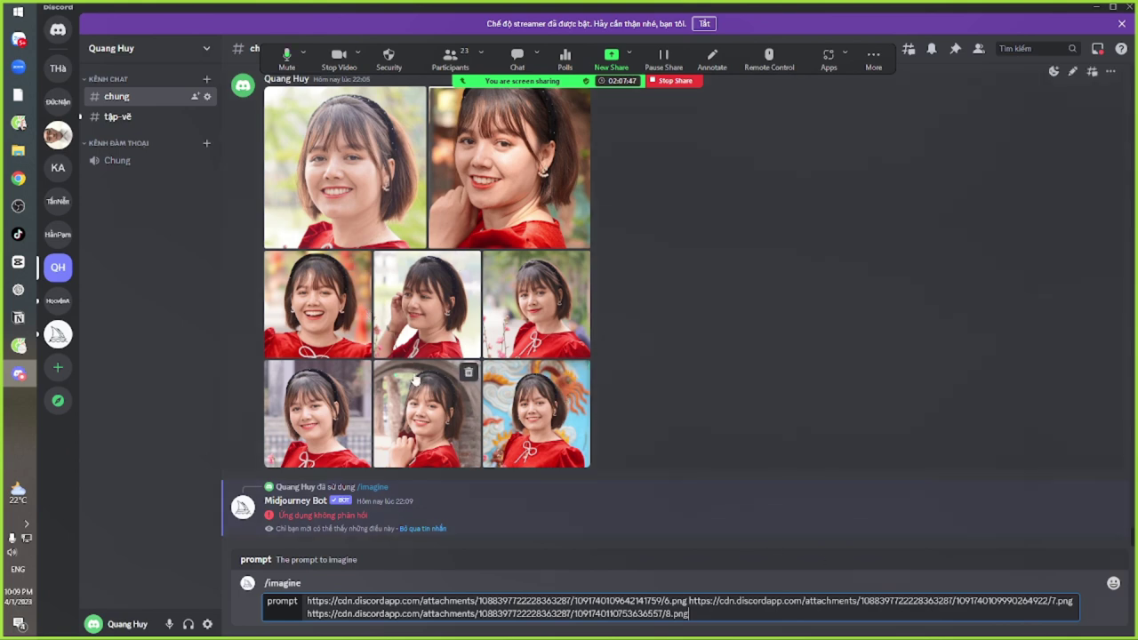
drag(410, 423, 718, 617)
drag(560, 343, 1080, 615)
drag(292, 405, 760, 617)
drag(444, 413, 1084, 622)
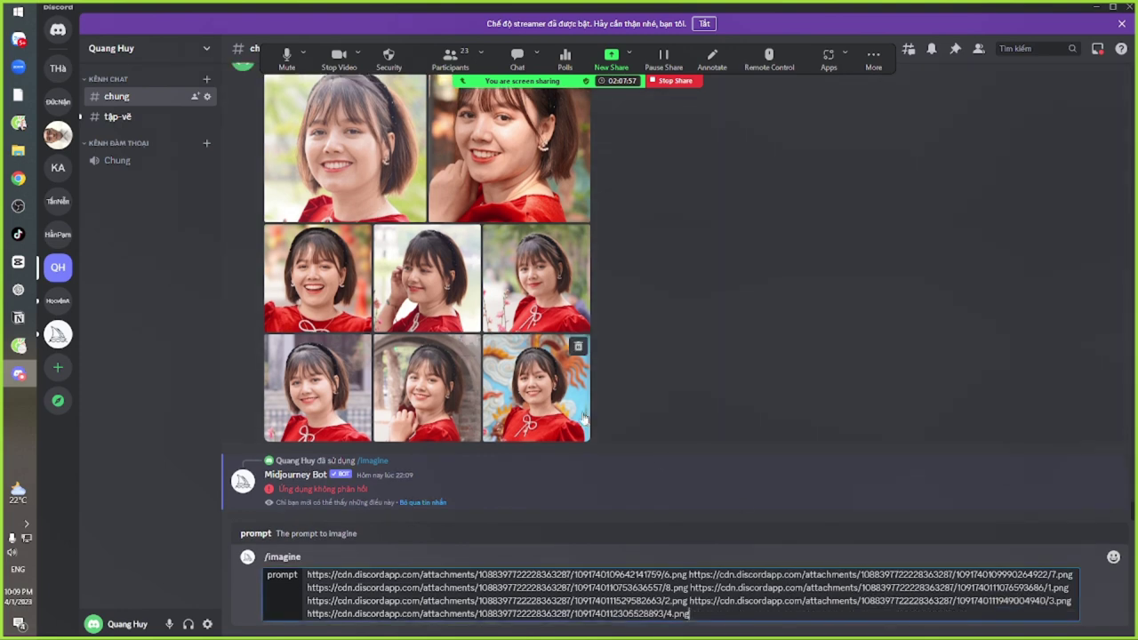
drag(540, 407, 791, 616)
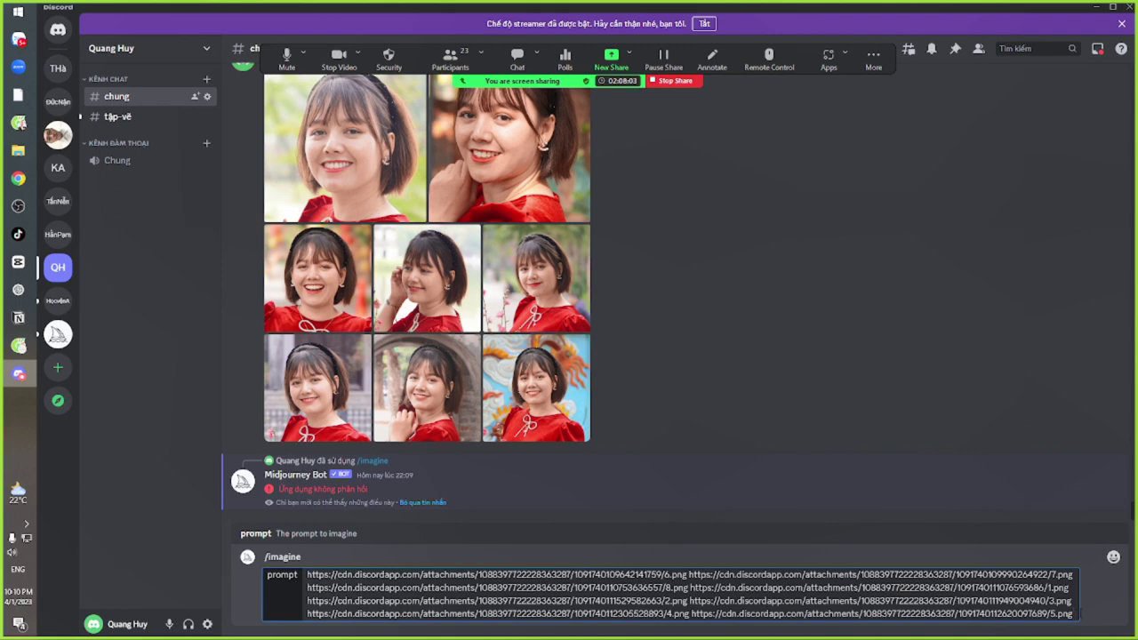
Finish the prompt with 'a beautifull vietnamese girl.' and send it to Midjourney
text(a beautify)
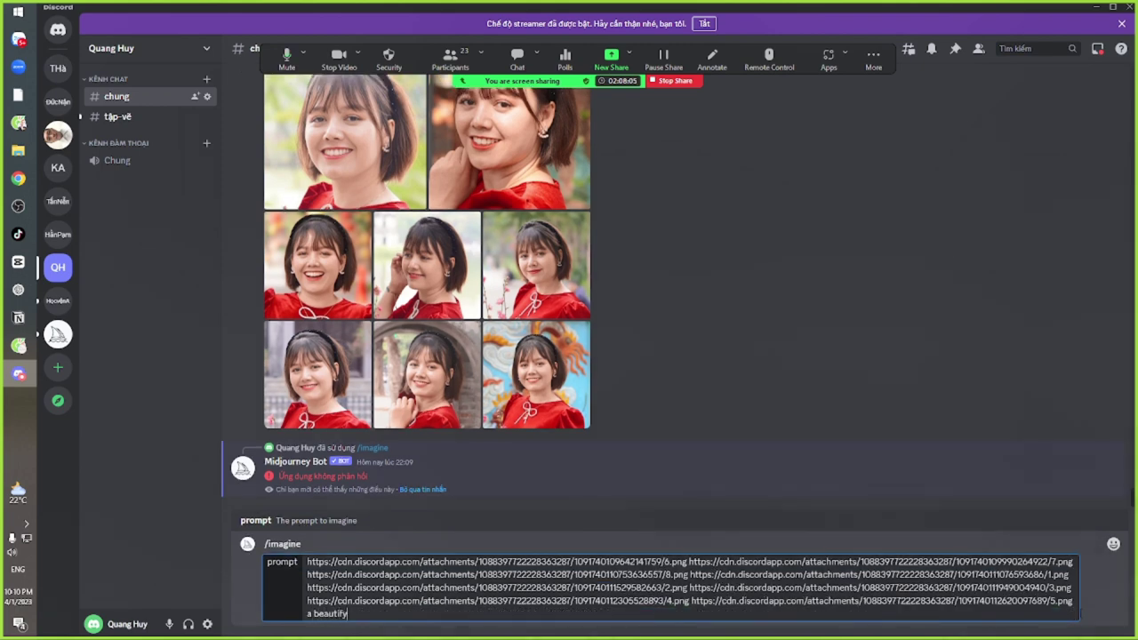
key(BackSpace)
text(ull vietnamese girl.)
key(ctrl+a)
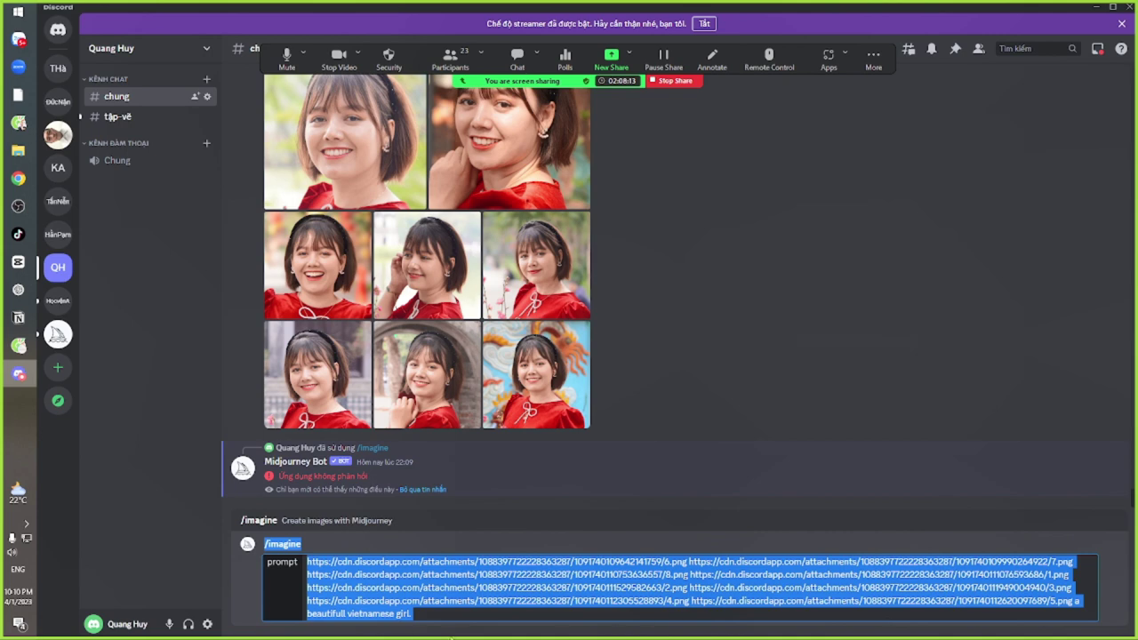
drag(418, 614, 306, 557)
key(ctrl+c)
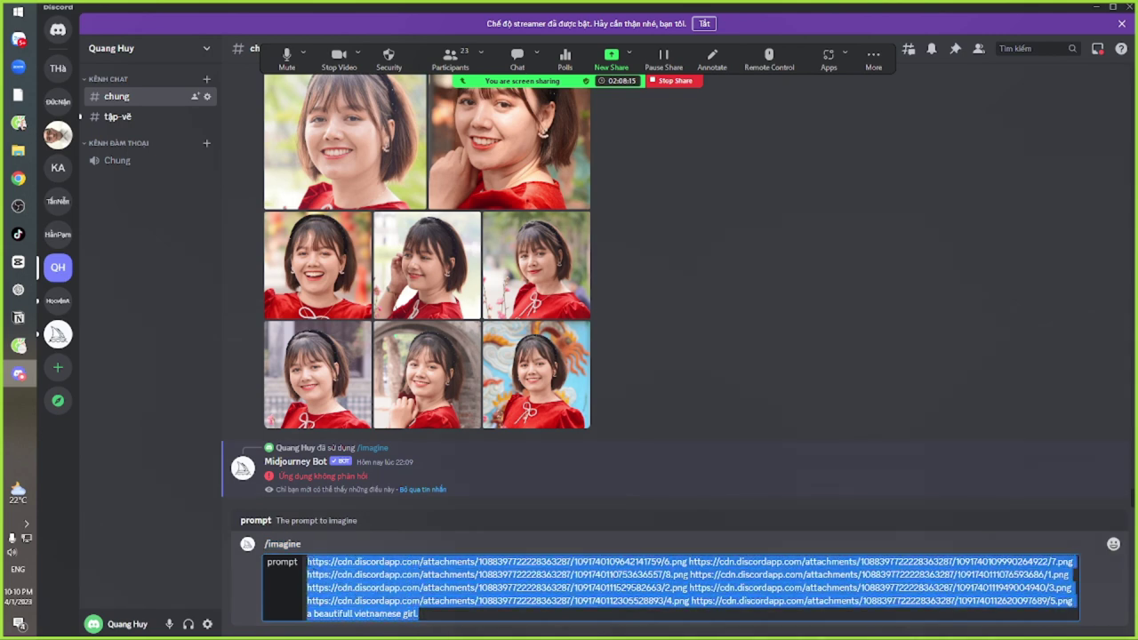
key(Return)
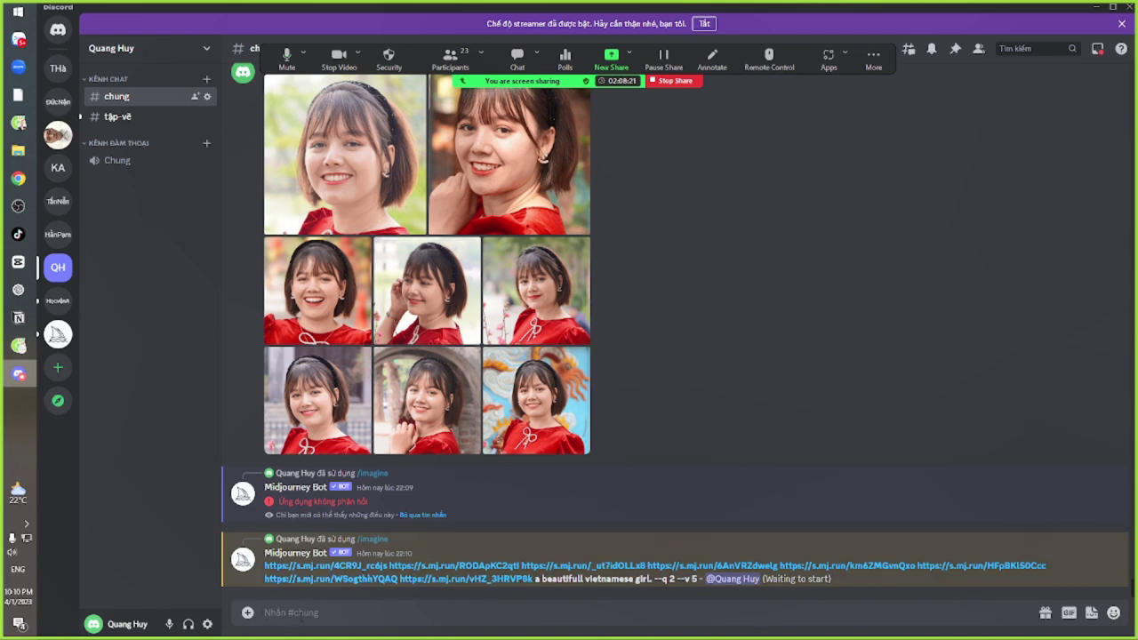
Start a new /imagine prompt that recalls the previous eight portrait links
text(/im)
key(Return)
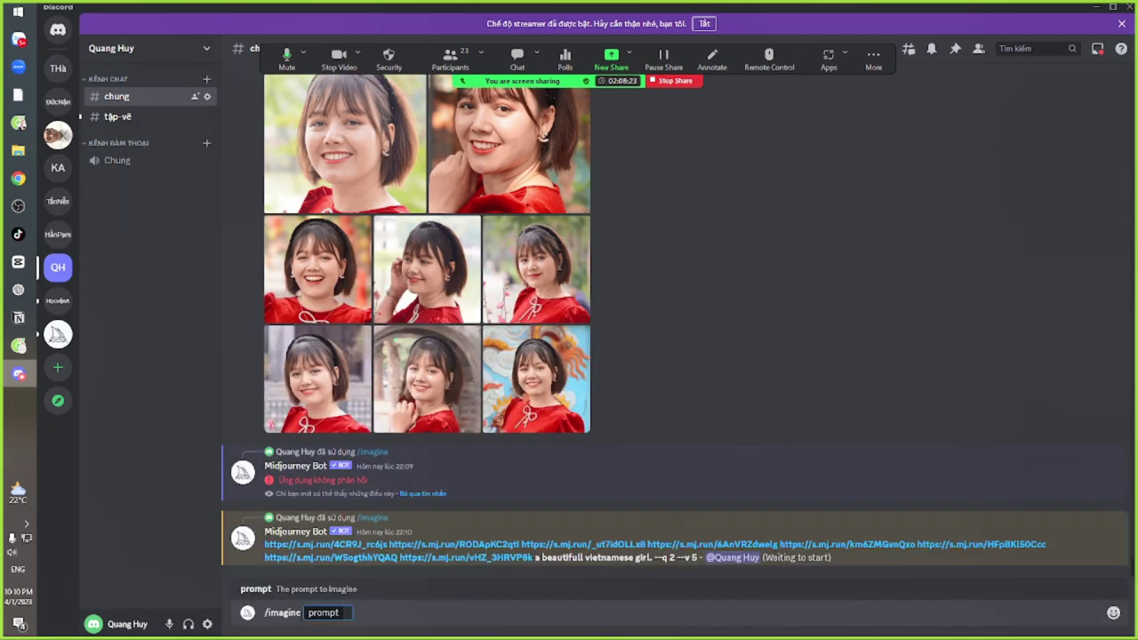
key(ctrl+v)
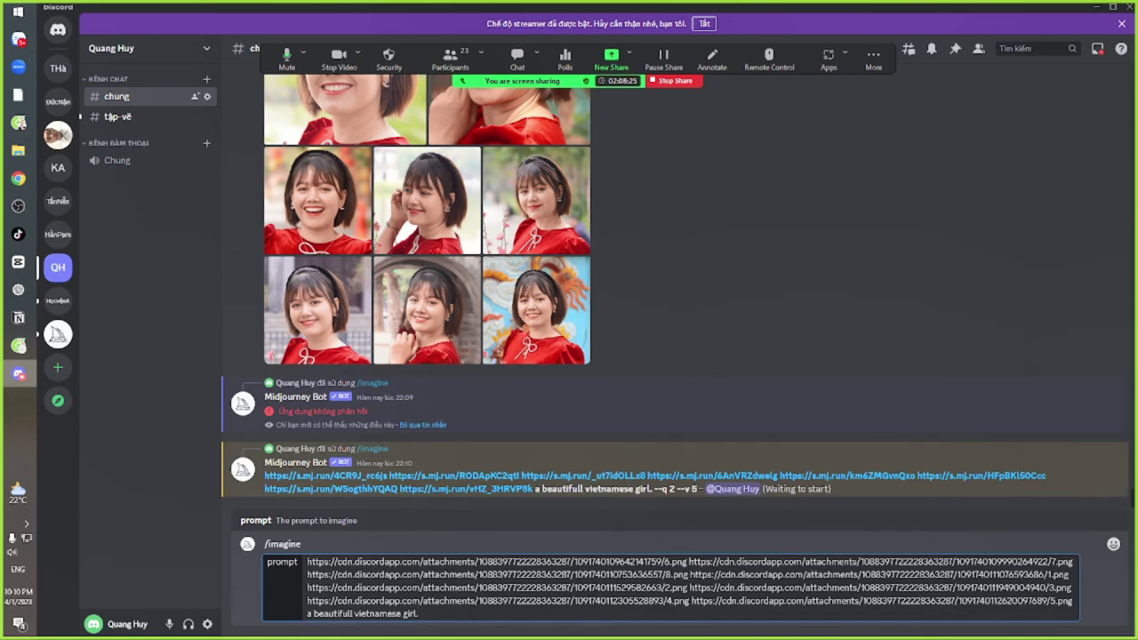
Describe 'portrat photo of a beautifull vietnamese girl, short brown hair, brown eyes' in the prompt
click(313, 613)
text(photo)
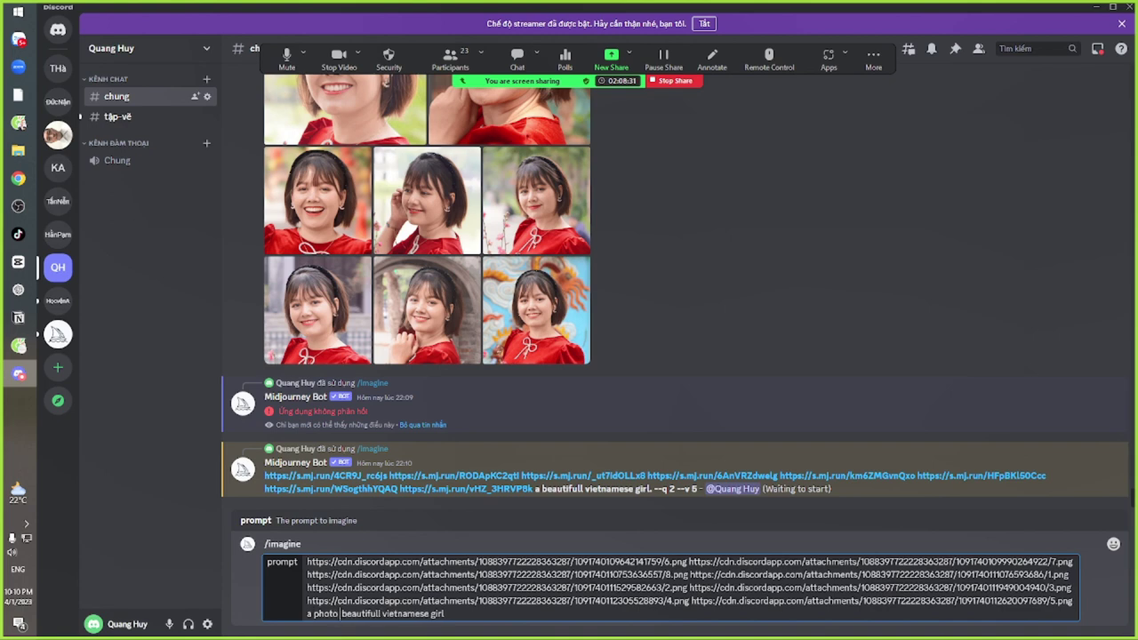
click(314, 613)
text(p)
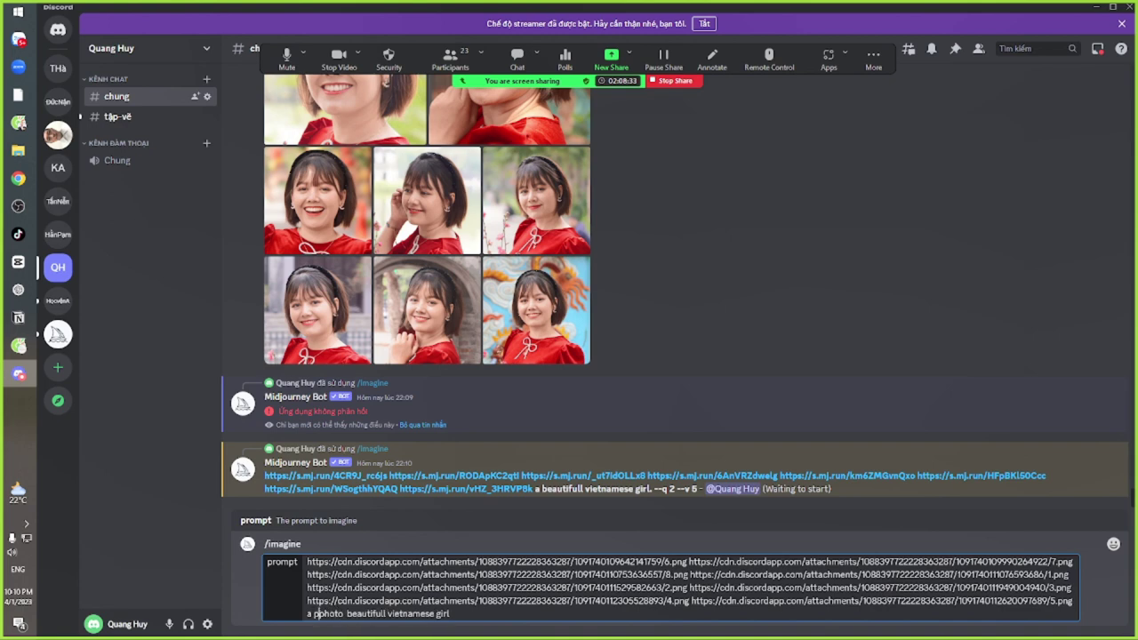
text(ort)
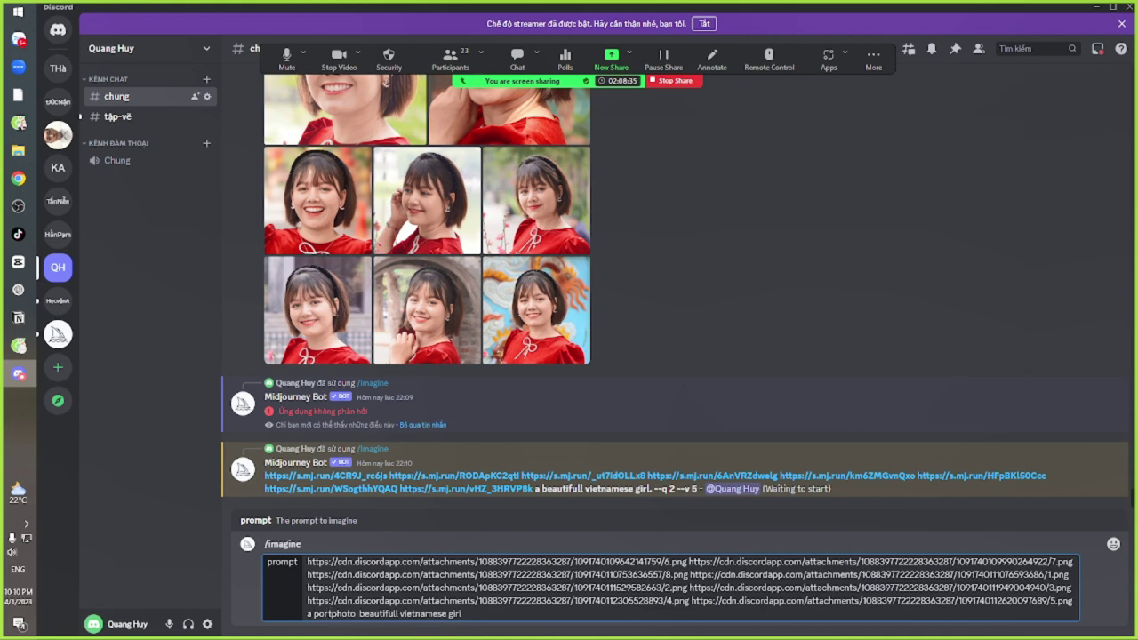
text(rat)
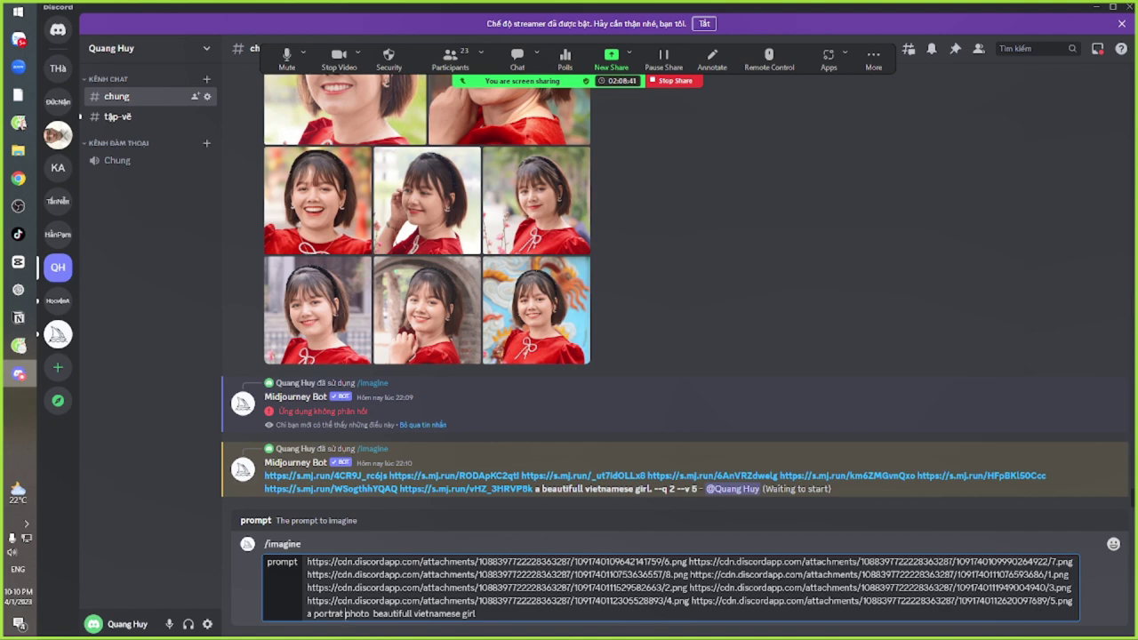
click(369, 613)
text(of a  beautifull vietnamese girl)
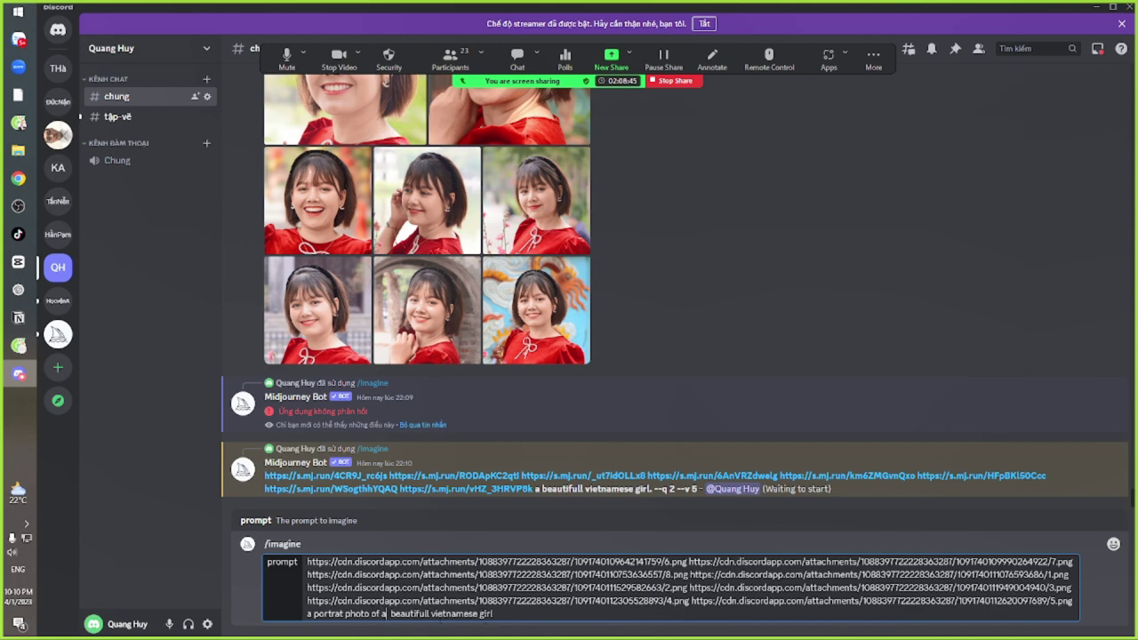
text(, short brown hair, brown eyes,)
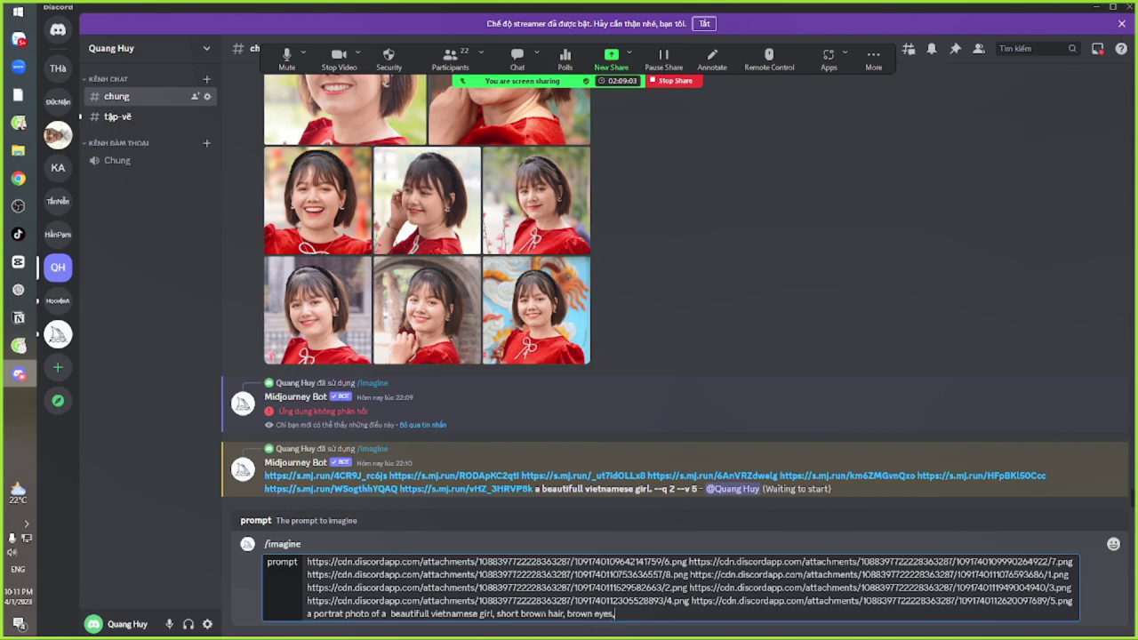
text( foruc)
Add 'focus on eyes, high detail eyes, same as pictures' to the prompt, fixing typos
key(BackSpace)
key(BackSpace)
key(BackSpace)
text(vu)
key(BackSpace)
key(BackSpace)
text(ru)
key(BackSpace)
text(cus)
key(BackSpace)
key(BackSpace)
key(BackSpace)
key(BackSpace)
text(cus on eyes, high detail eyes,)
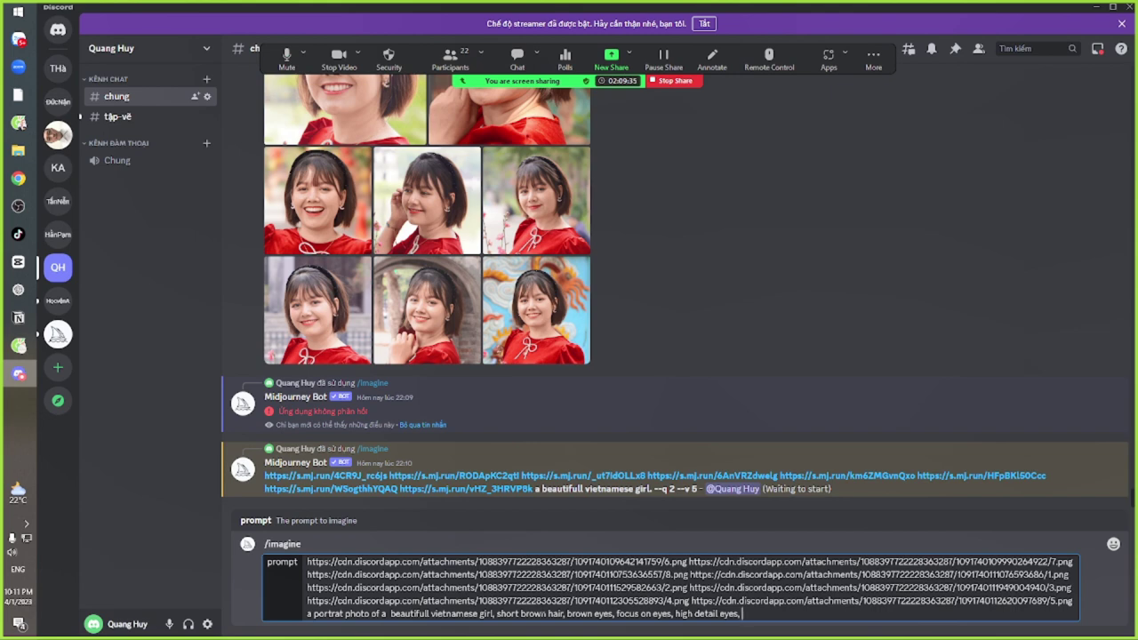
text(same ass)
key(BackSpace)
text(pictr)
key(BackSpace)
text(ures,)
Add 'red shirt, outdoor, sunny, 4k, high detail, canon 1D taken by' and send the prompt to Midjourney
text(red shirt)
text(, out)
text(door)
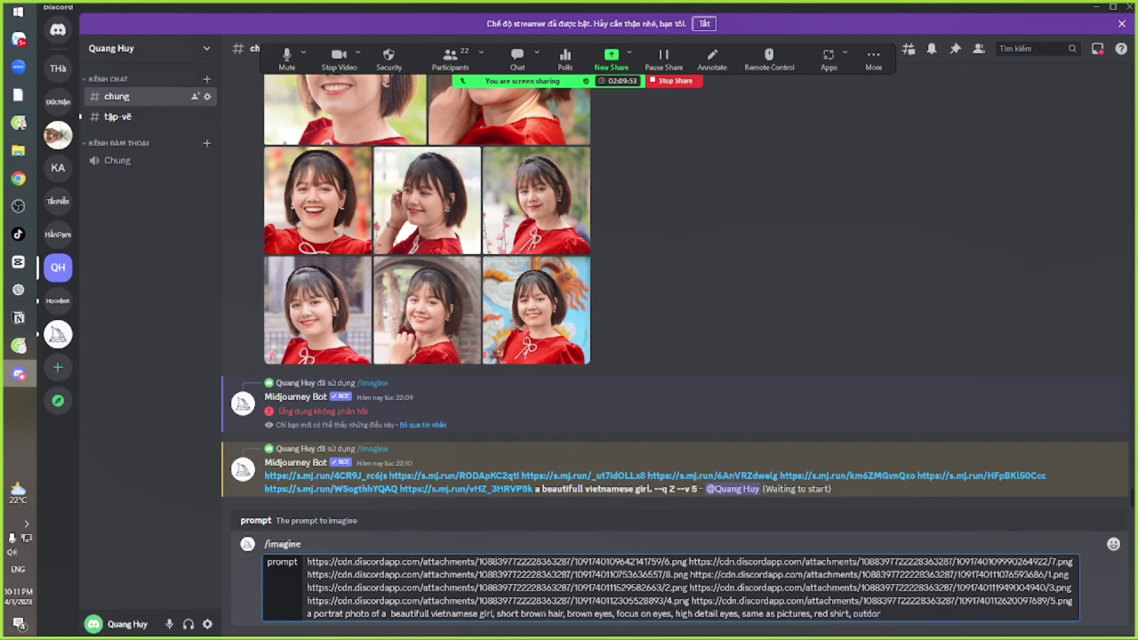
key(BackSpace)
text(or, sunny)
text(, pho)
key(BackSpace)
key(BackSpace)
key(BackSpace)
key(BackSpace)
text(4k, high detail, can)
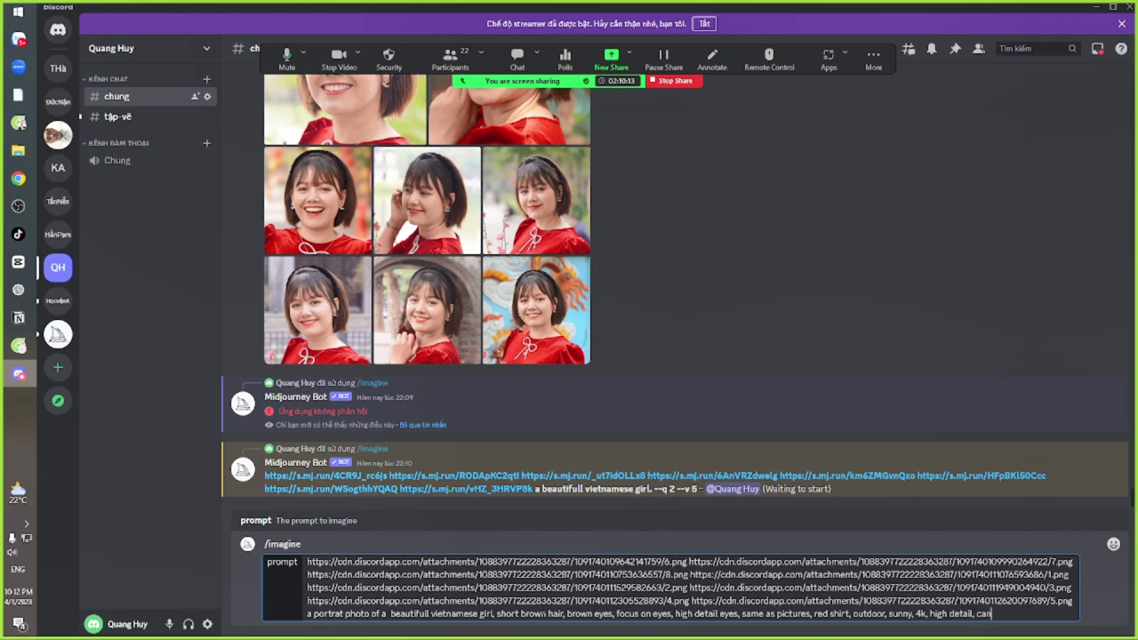
text(on 1)
key(BackSpace)
text(1)
text(D)
text( taken by)
key(BackSpace)
key(Return)
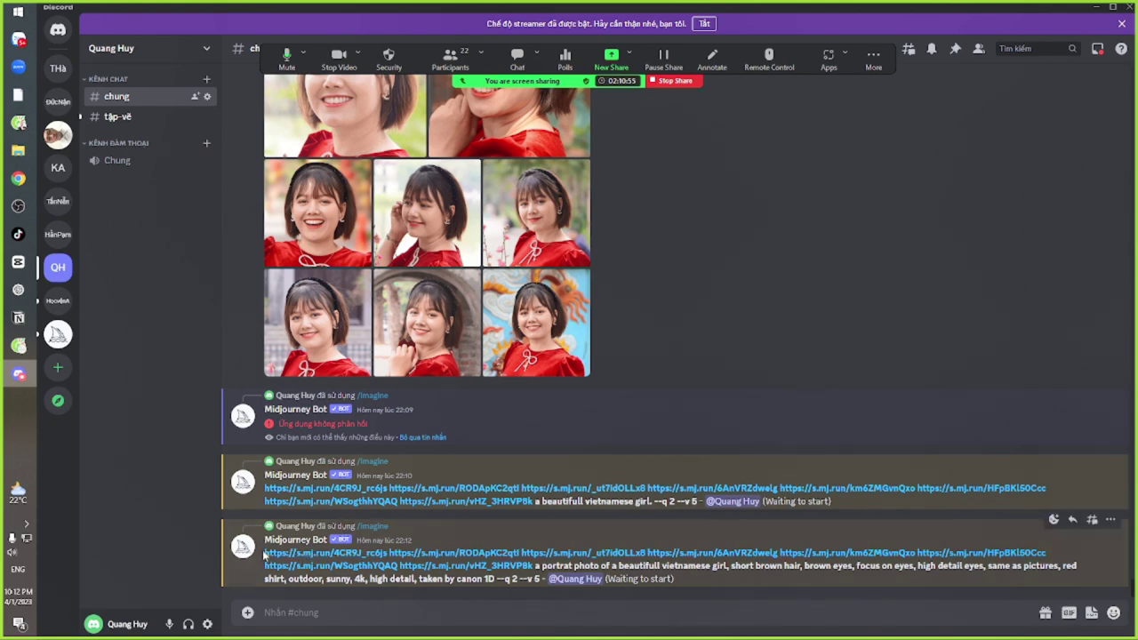
drag(264, 553, 495, 578)
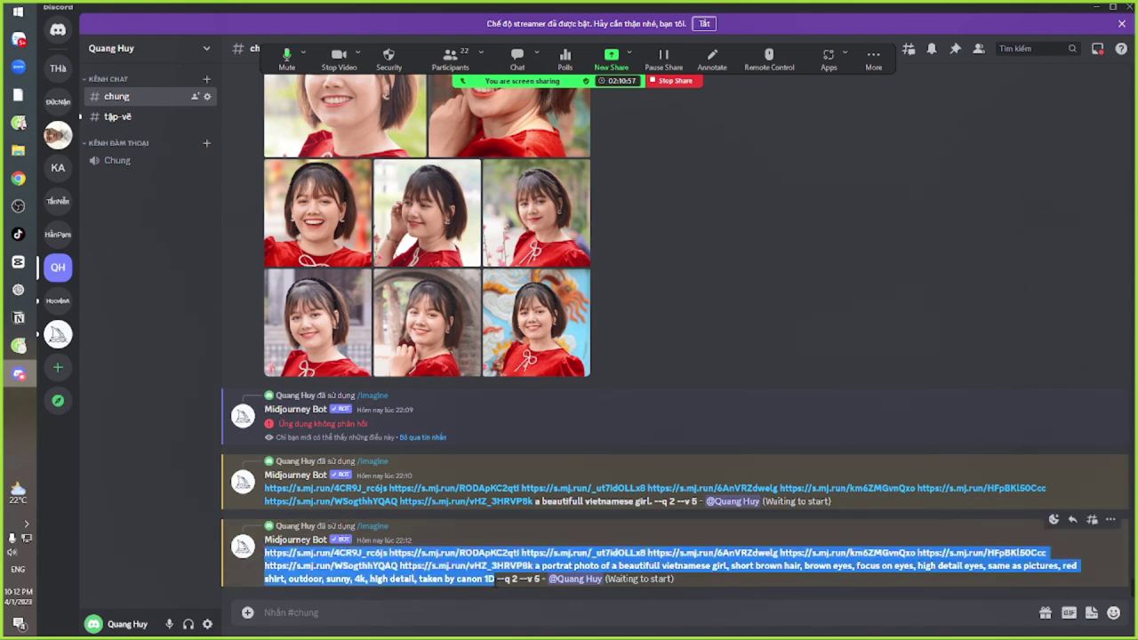
Start another /imagine prompt and delete the 'taken by canon 1D' camera detail
click(472, 620)
text(/im)
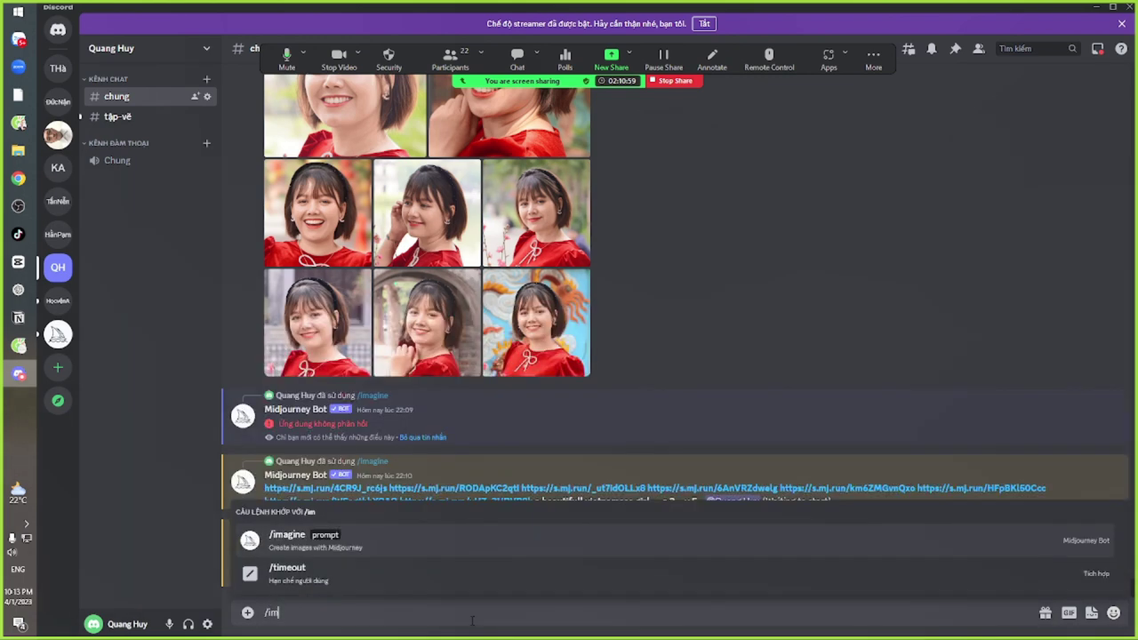
click(367, 551)
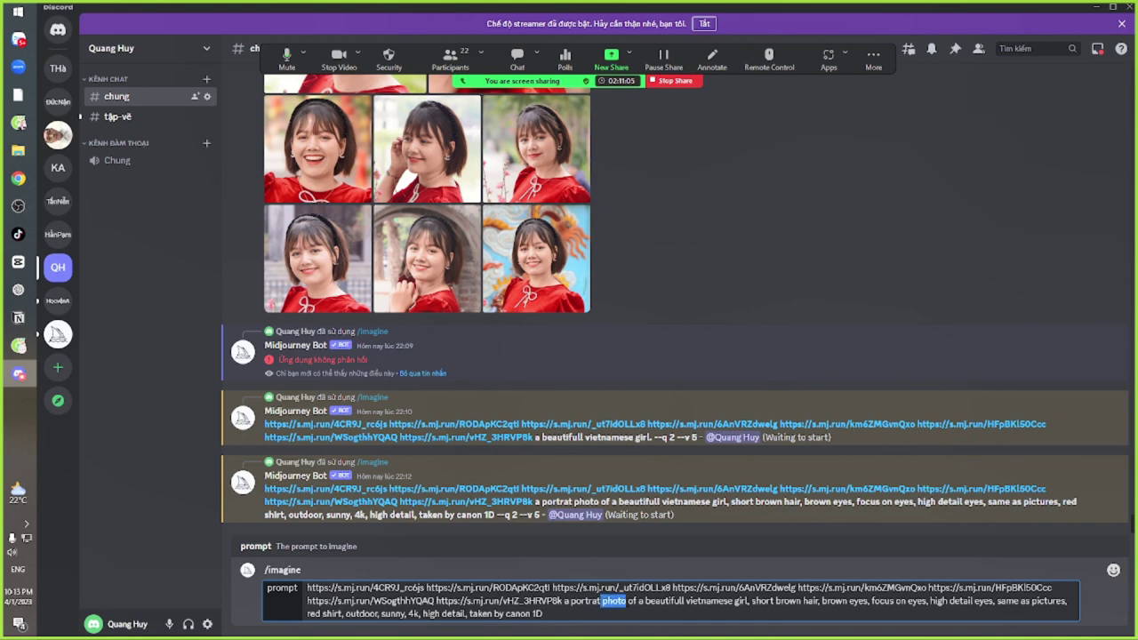
click(638, 601)
drag(544, 613, 471, 614)
key(BackSpace)
key(BackSpace)
key(BackSpace)
key(BackSpace)
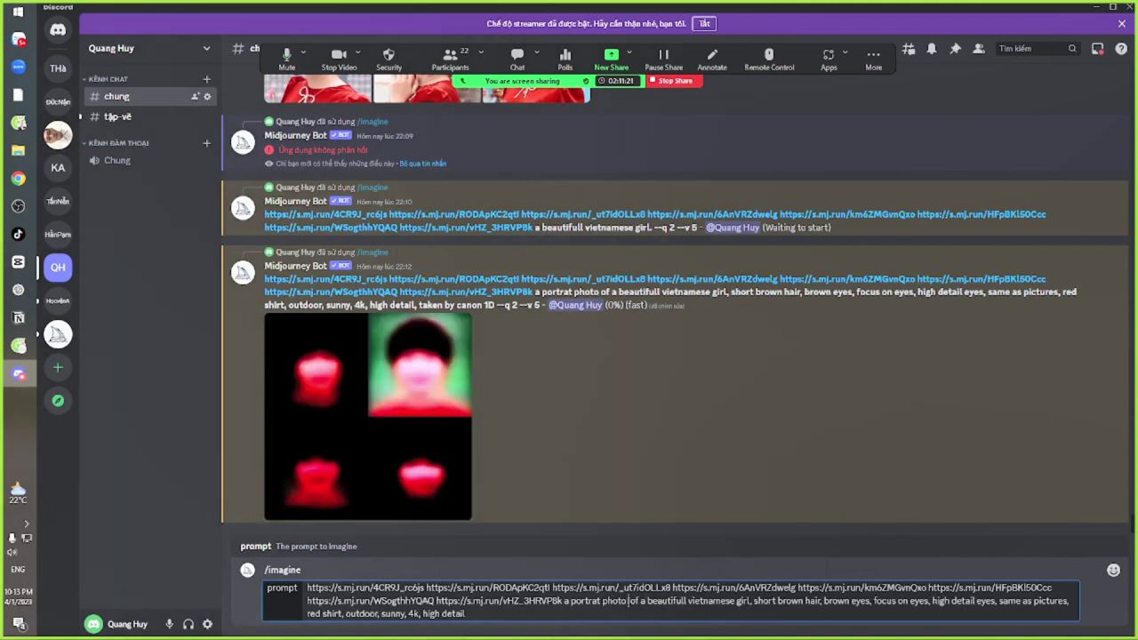
Insert ', anime style,' after 'photo' and send the anime portrait prompt to Midjourney
text(anime)
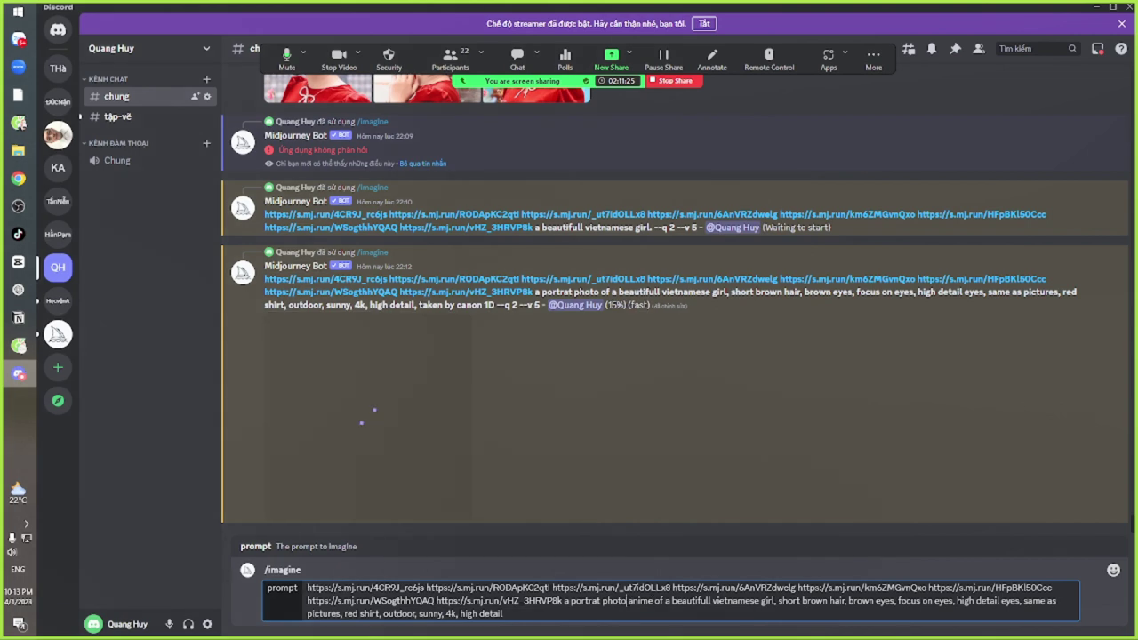
drag(629, 600, 600, 601)
click(648, 601)
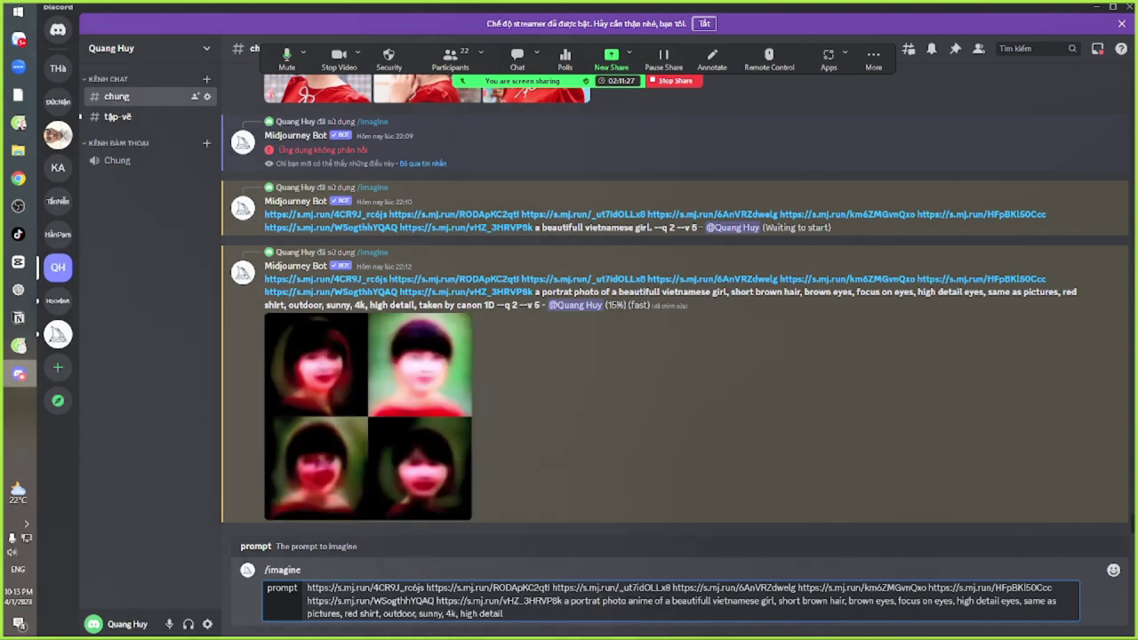
text(s)
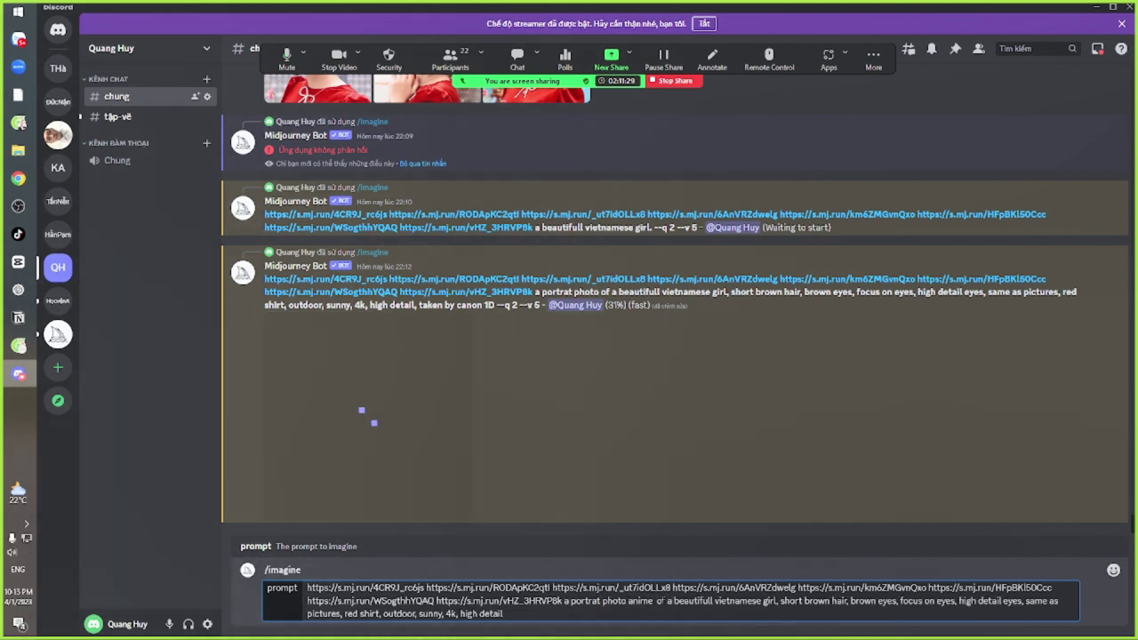
text(tyl)
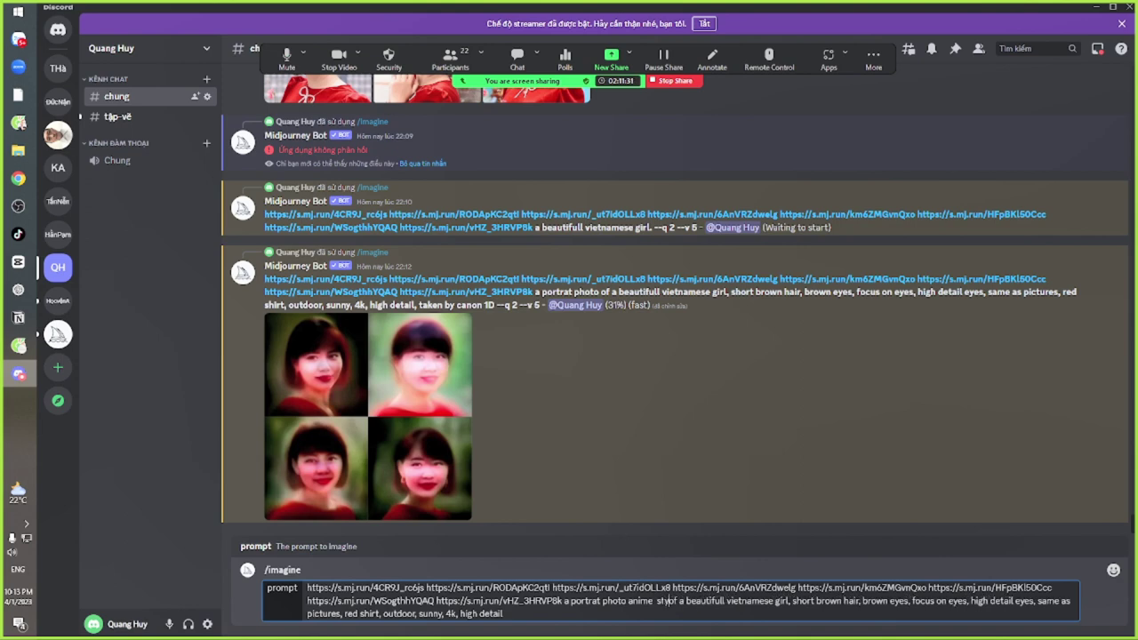
text(e,)
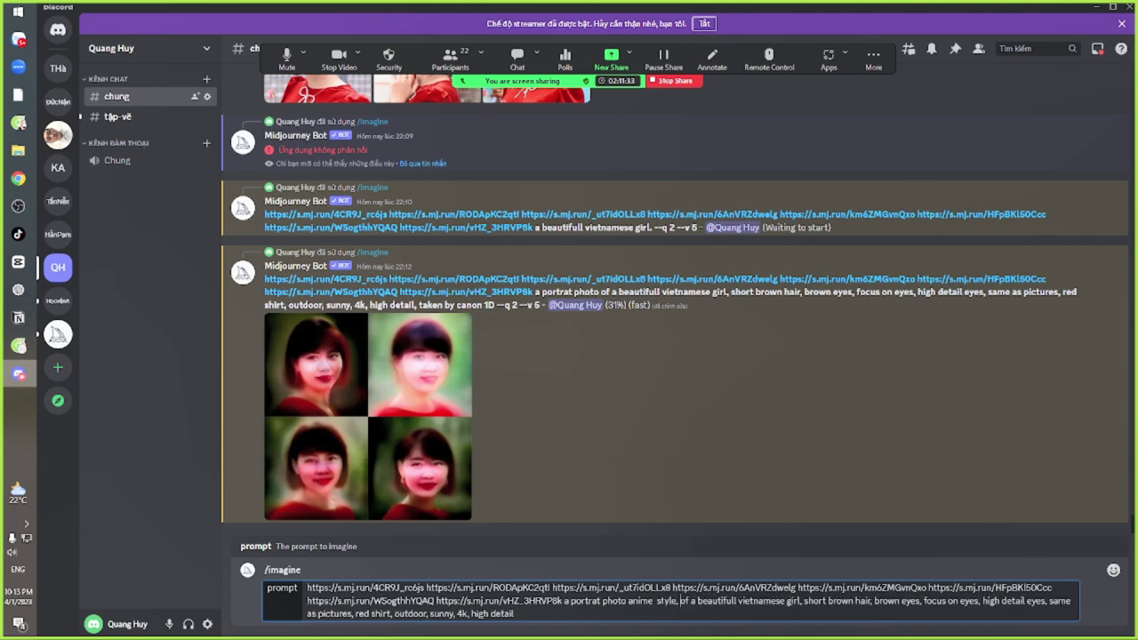
click(627, 601)
text(,)
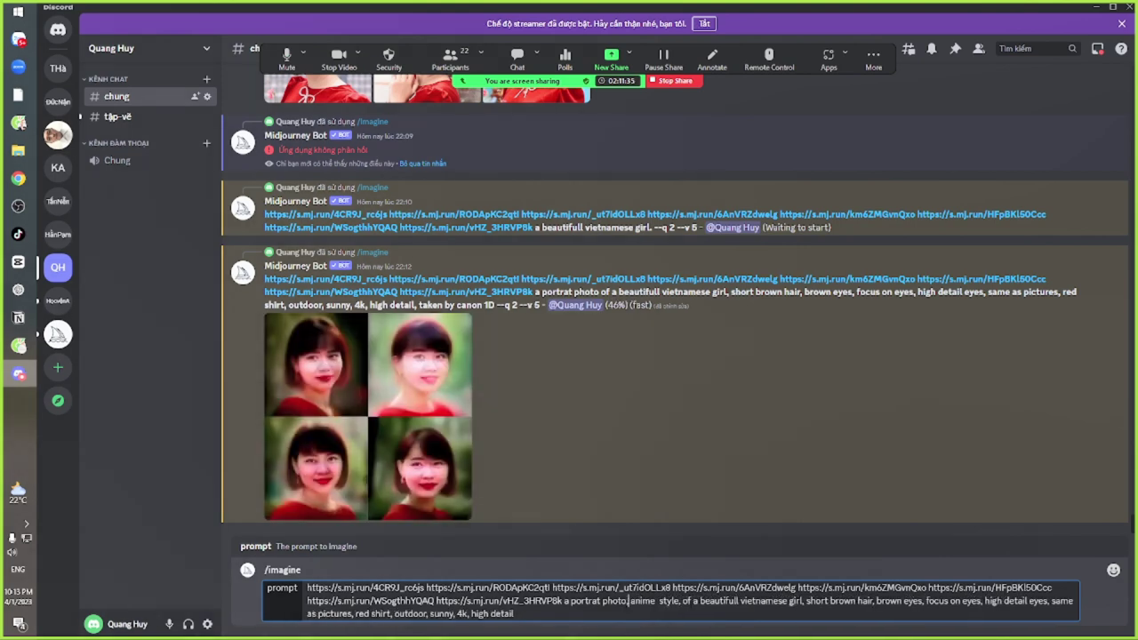
drag(535, 587, 649, 612)
click(650, 611)
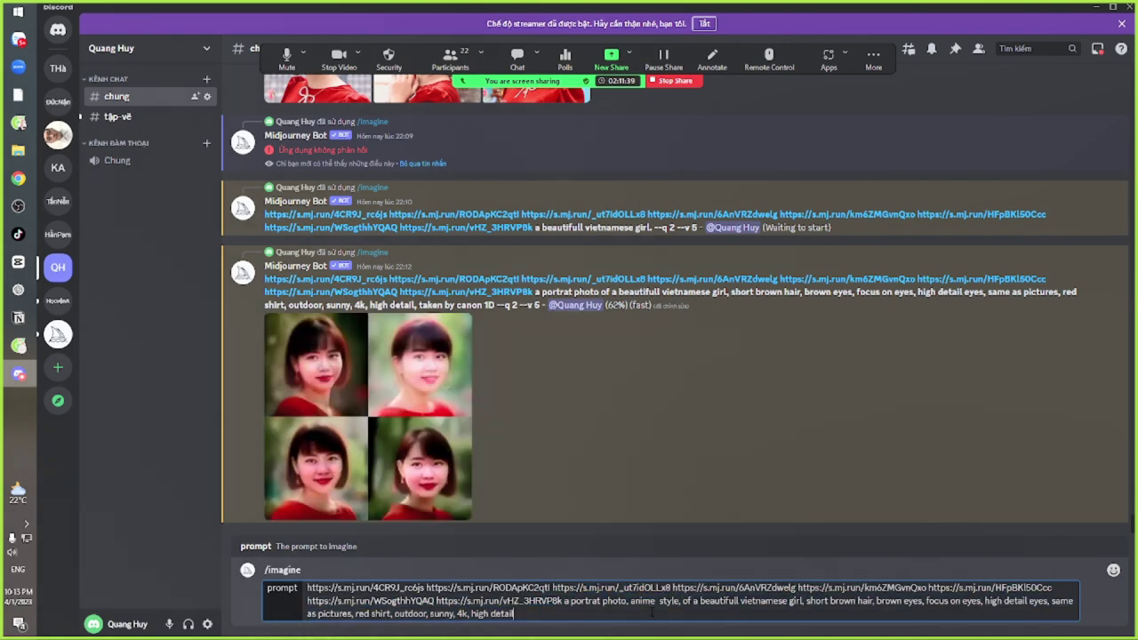
key(Return)
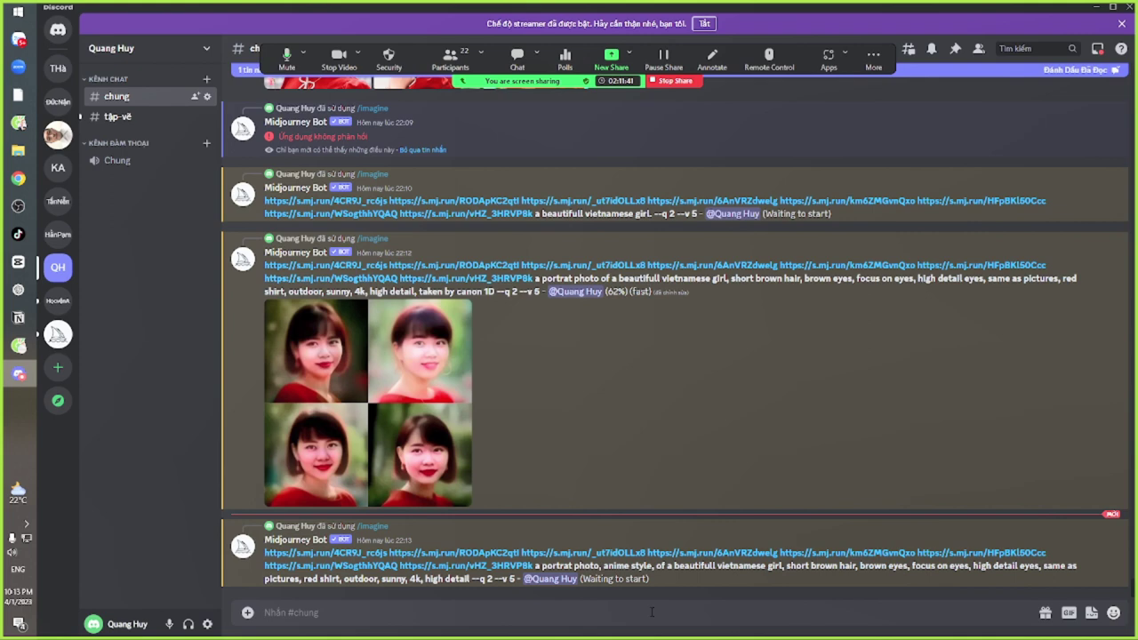
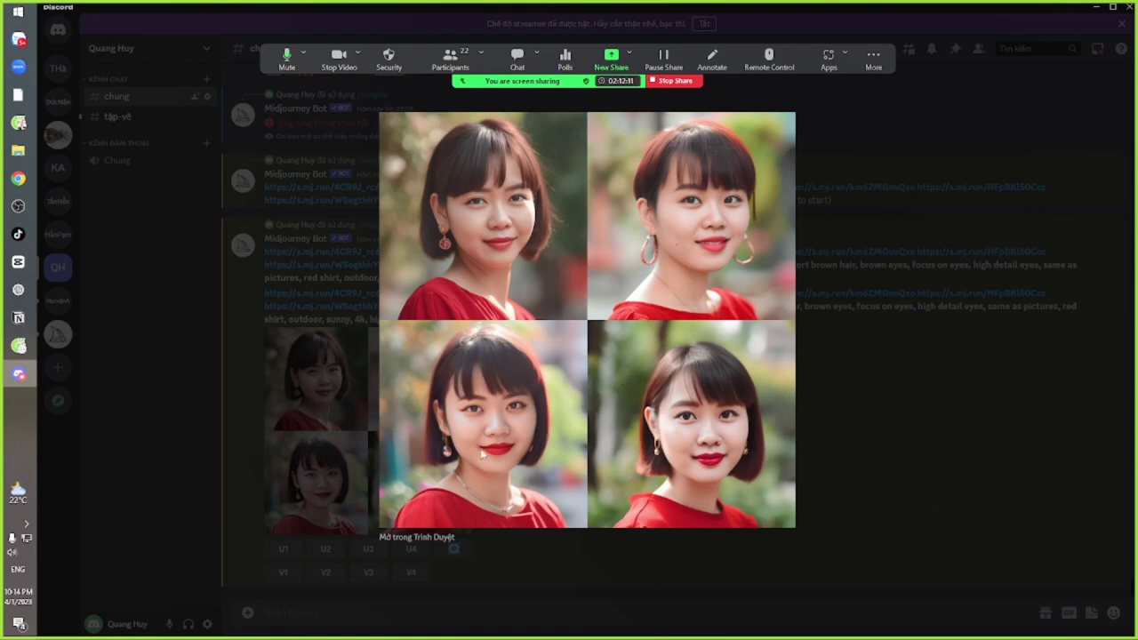
Resubmit the red-shirt portrait prompt and its reference links via /imagine with --iw 2 appended
click(867, 401)
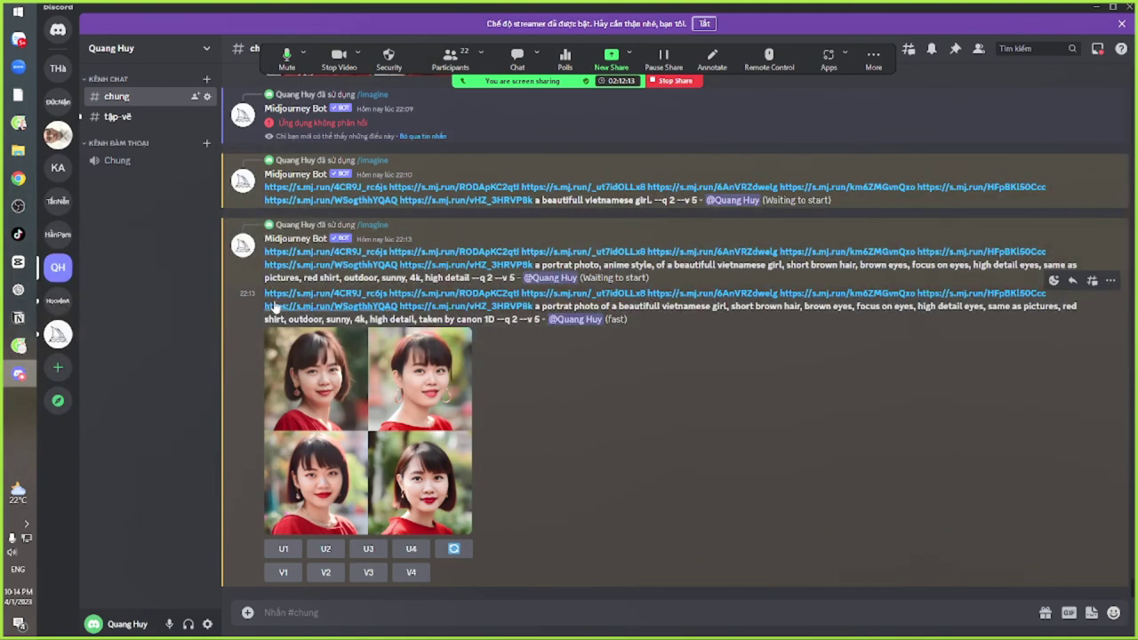
drag(263, 293, 499, 320)
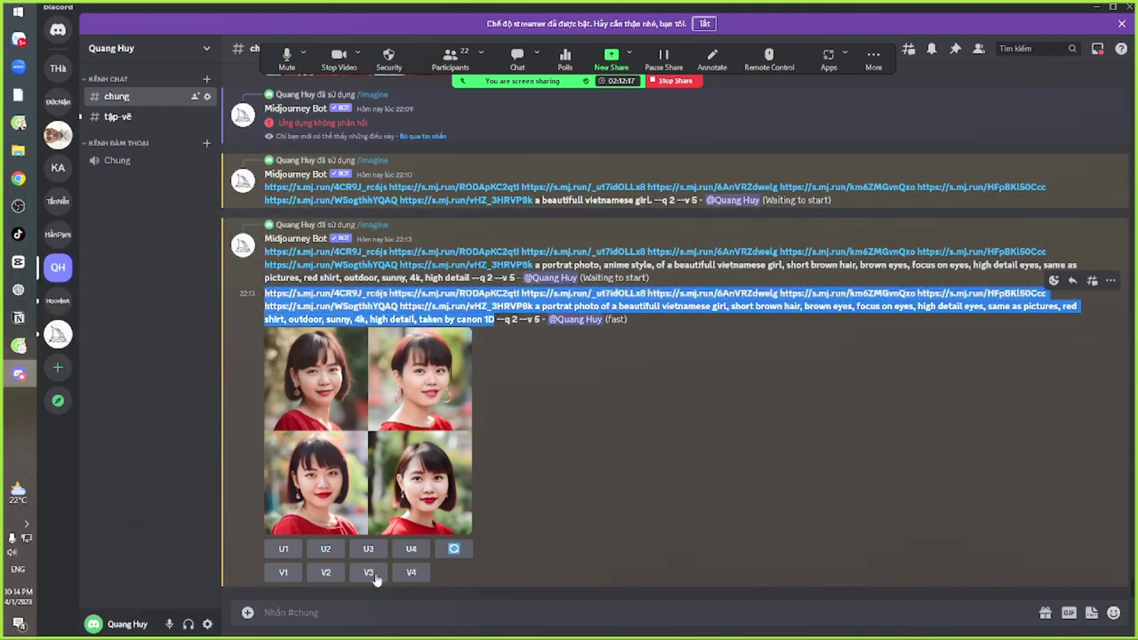
click(365, 610)
text(/im)
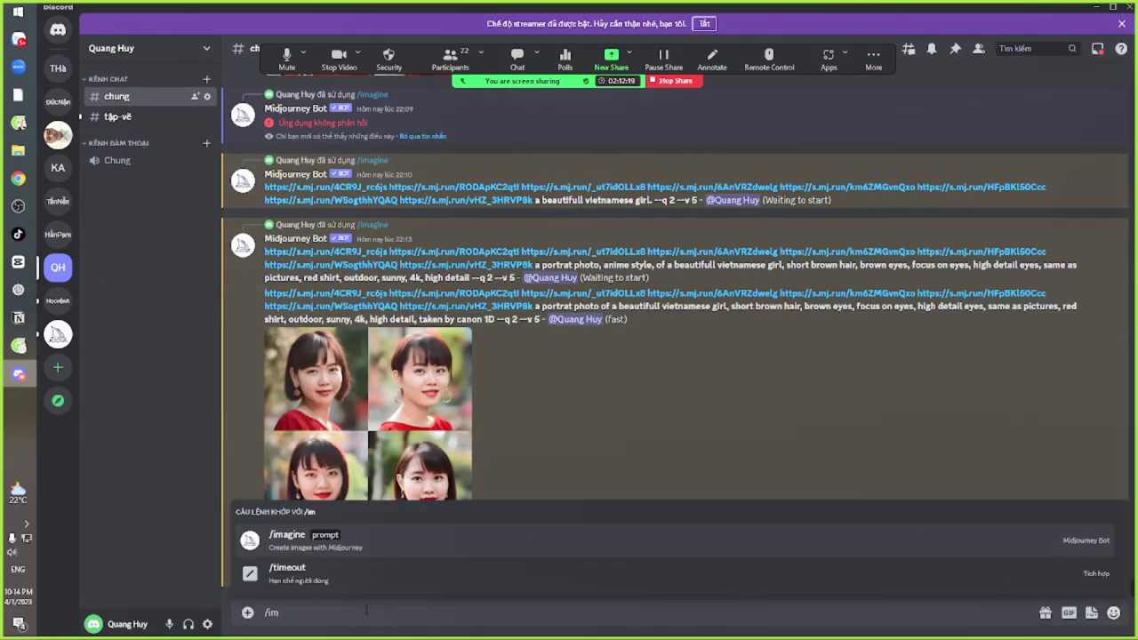
key(Tab)
text(https://s.mj.run/4CR9J_rc6js https://s.mj.run/RODApKC2qtl https://s.mj.run/_ut7idOLLx8 https://s.mj.run/6AnVRZdwelg https://s.mj.run/km6ZMGvnQxo https://s.mj.run/HFpBKl50Ccc https://s.mj.run/WSogthhYQAQ https://s.mj.run/vHZ_3HRVP8k a portrat photo of a beautifull vietnamese girl, short brown hair, brown eyes, focus on eyes, high detail eyes, same as pictures, red shirt, outdoor, sunny, 4k, high detail, taken by canon 1D)
text(--)
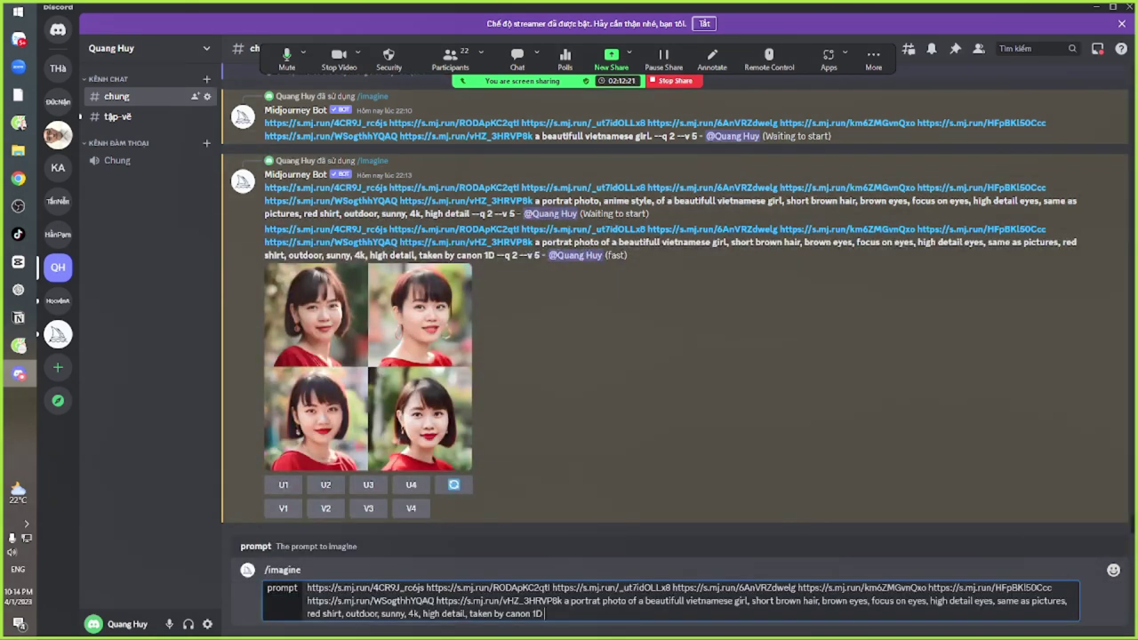
text(iw 2)
key(Return)
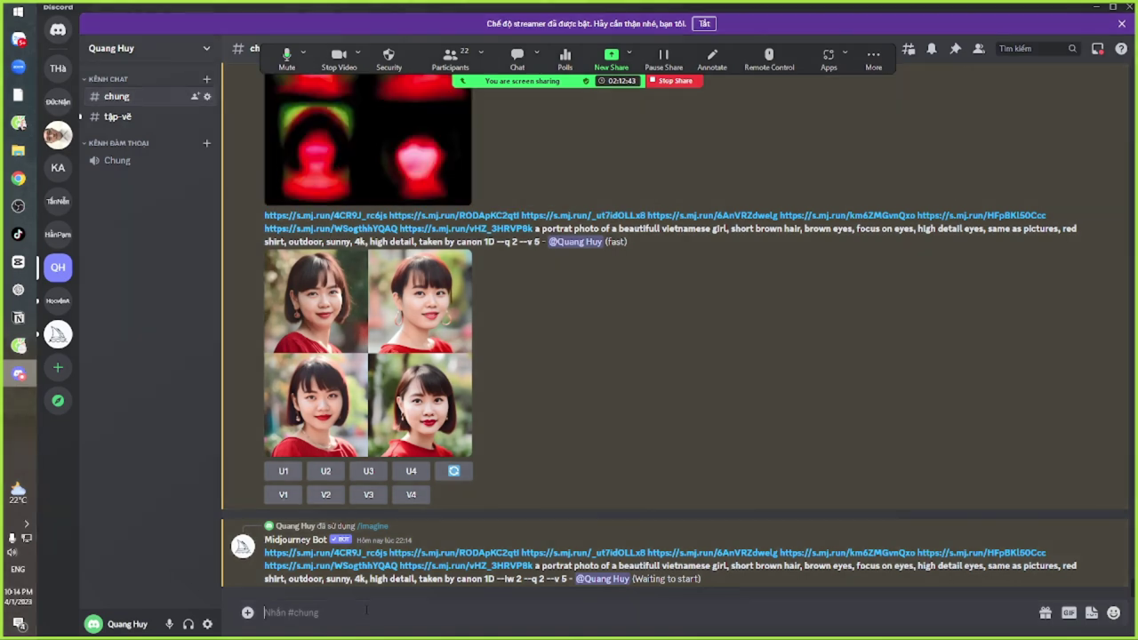
Copy the newest prompt and send it again via /imagine with --s 1 added after --iw 2
drag(264, 552, 522, 579)
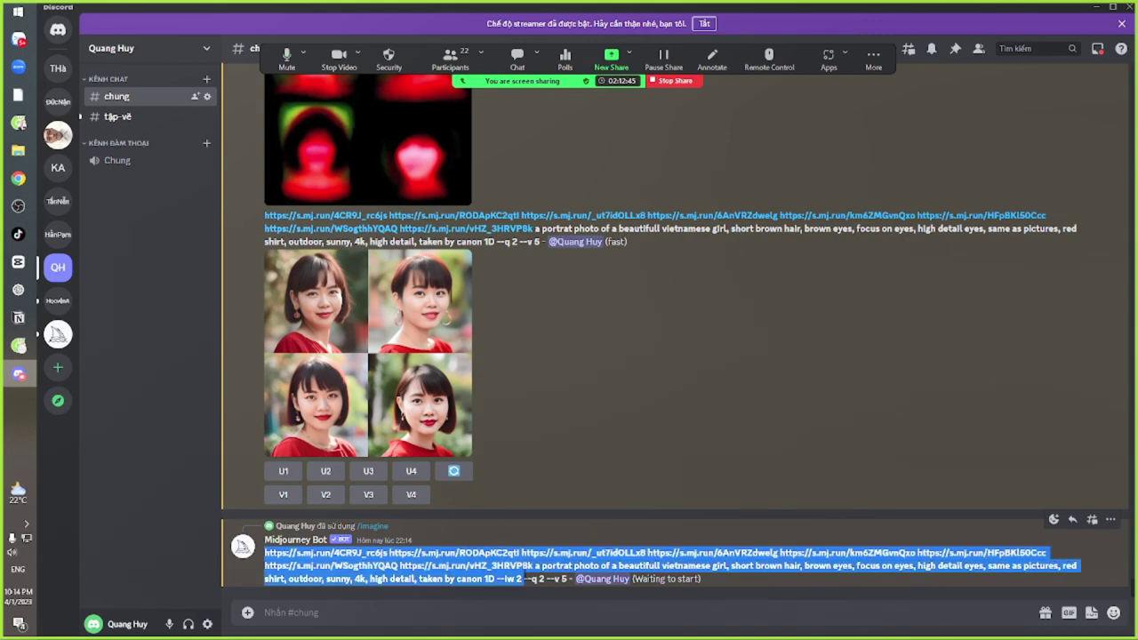
click(434, 613)
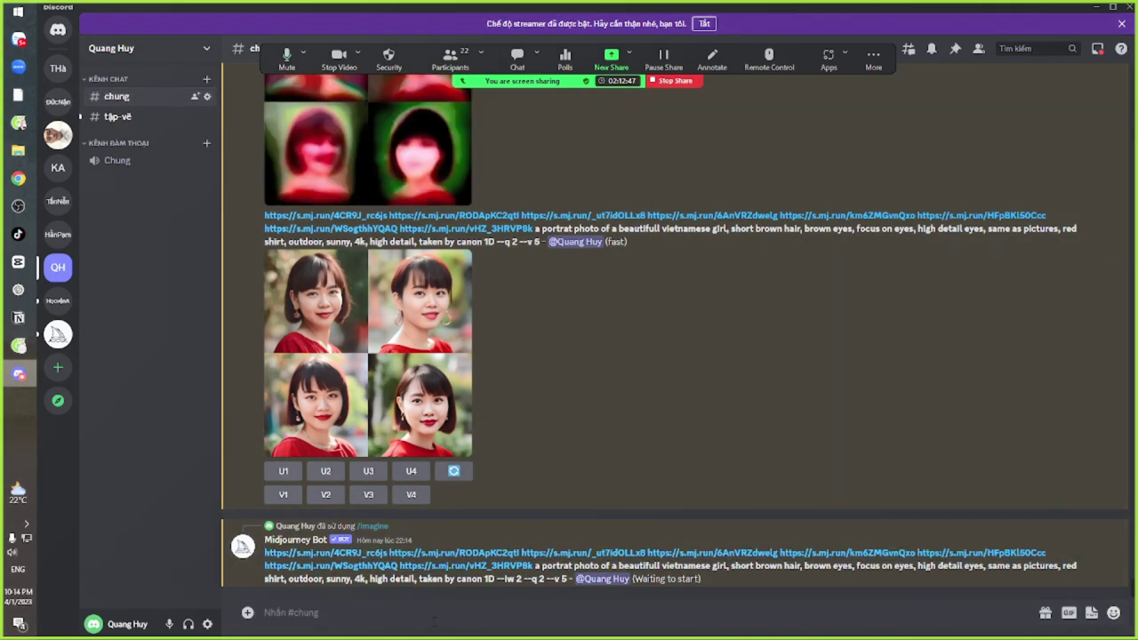
text(/im)
key(Return)
text(https://s.mj.run/4CR9J_rc6js https://s.mj.run/RODApKC2qtl https://s.mj.run/_ut7idOLLx8 https://s.mj.run/6AnVRZdwelg https://s.mj.run/km6ZMGvnQxo https://s.mj.run/HFpBKl50Ccc https://s.mj.run/WSogthhYQAQ https://s.mj.run/vHZ_3HRVP8k a portrat photo of a beautifull vietnamese girl, short brown hair, brown eyes, focus on eyes, high detail eyes, same as pictures, red shirt, outdoor, sunny, 4k, high detail, taken by canon 1D --iw 2)
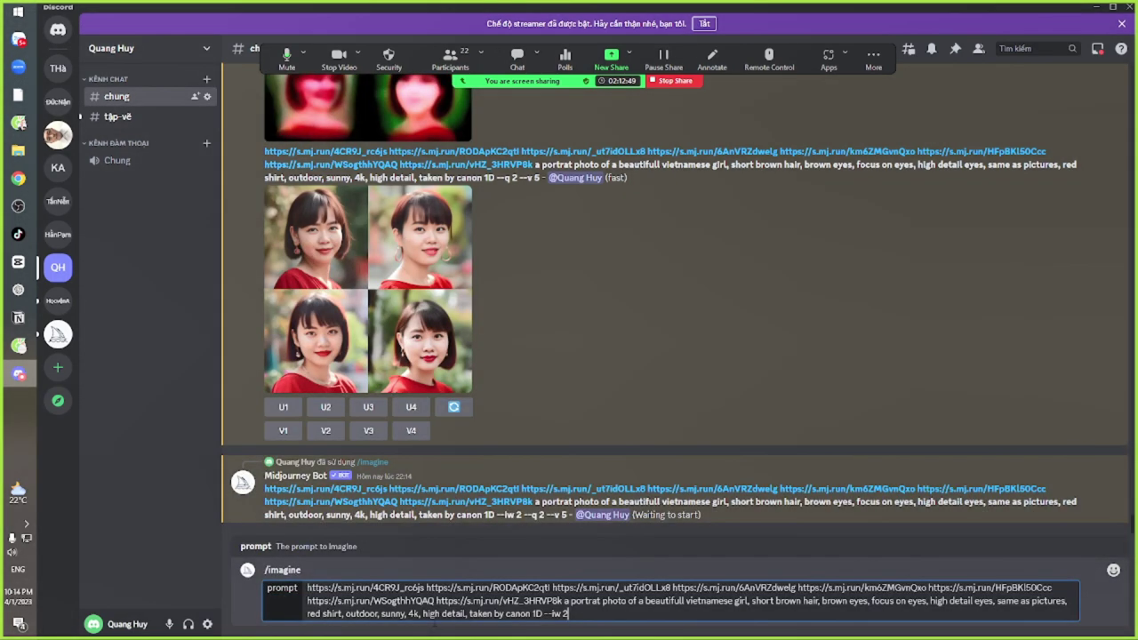
text(--s 1)
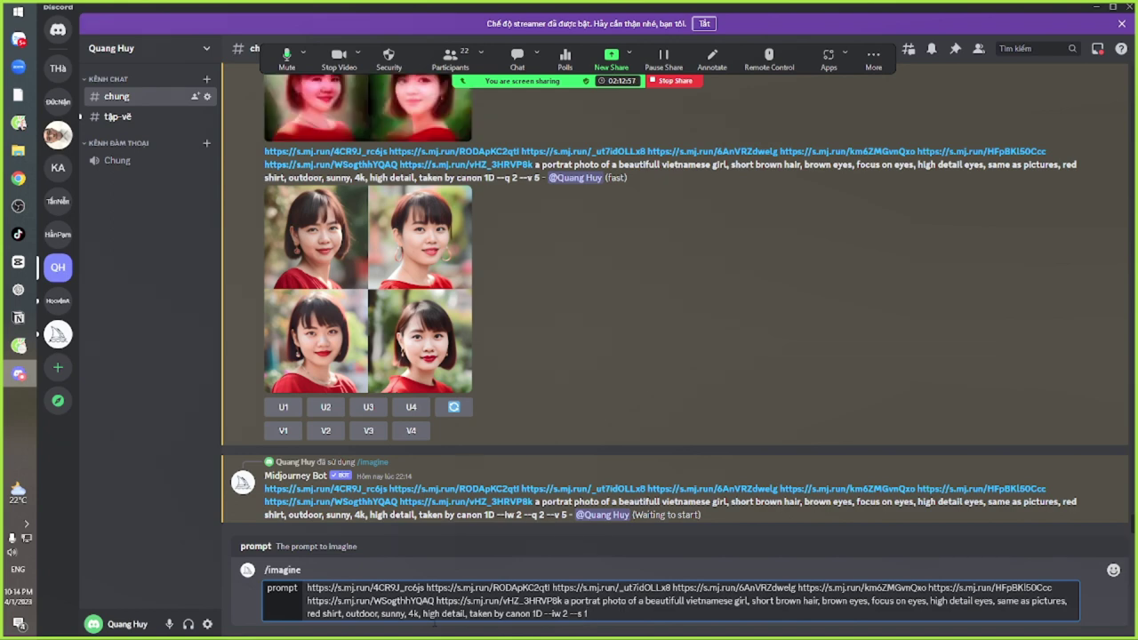
key(Return)
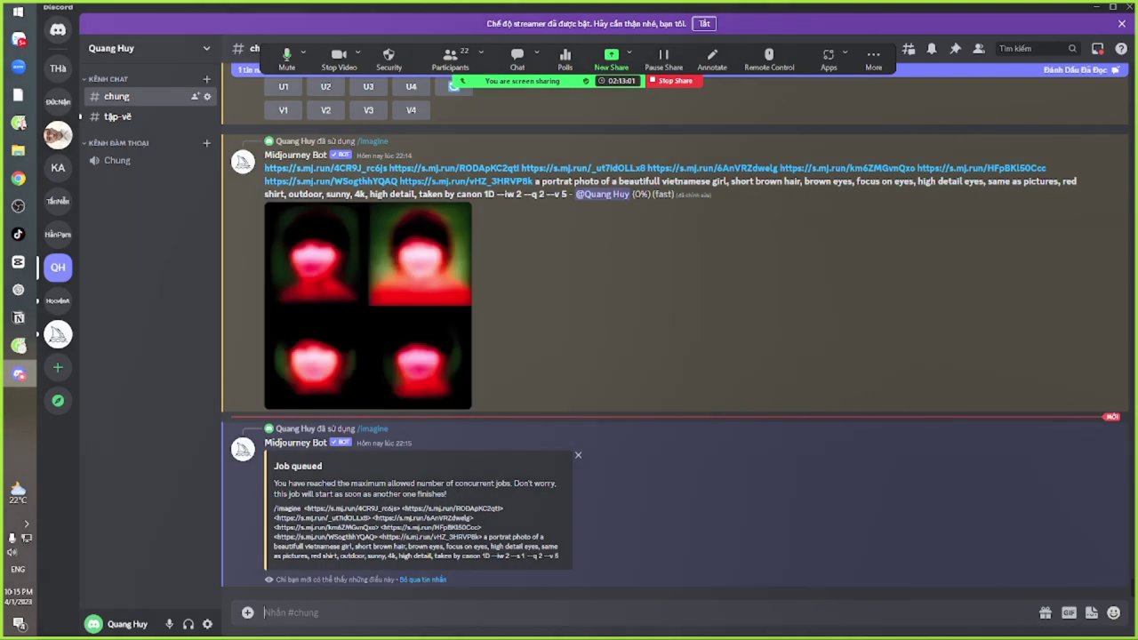
Scroll back past the concurrent-jobs warning and enlarge the anime-style red-shirt portrait grid
triple_click(324, 483)
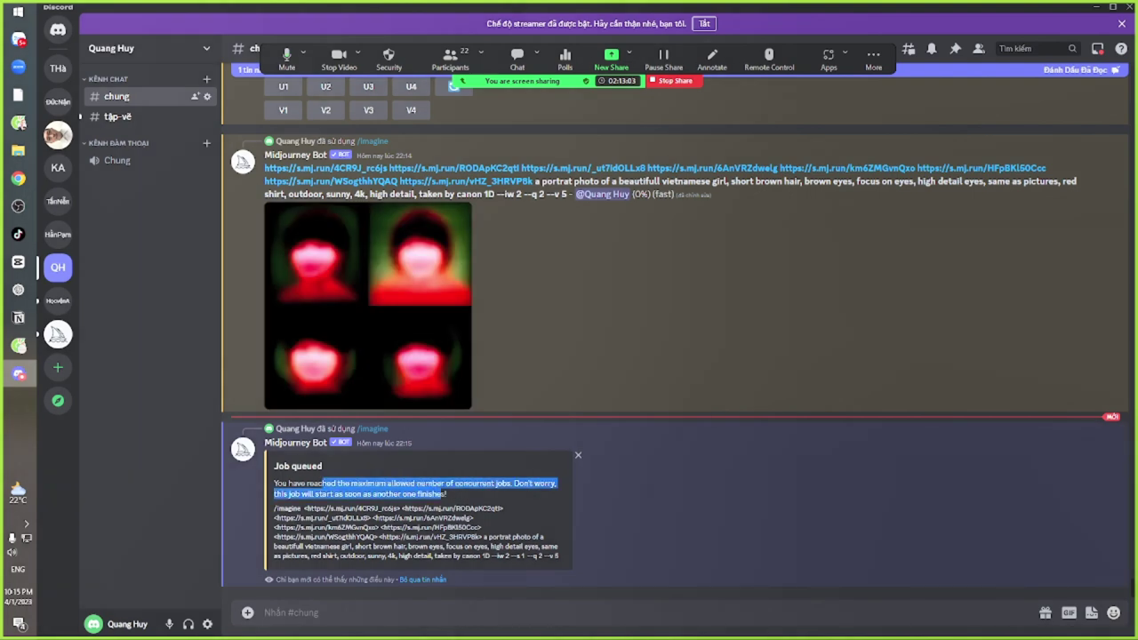
click(453, 498)
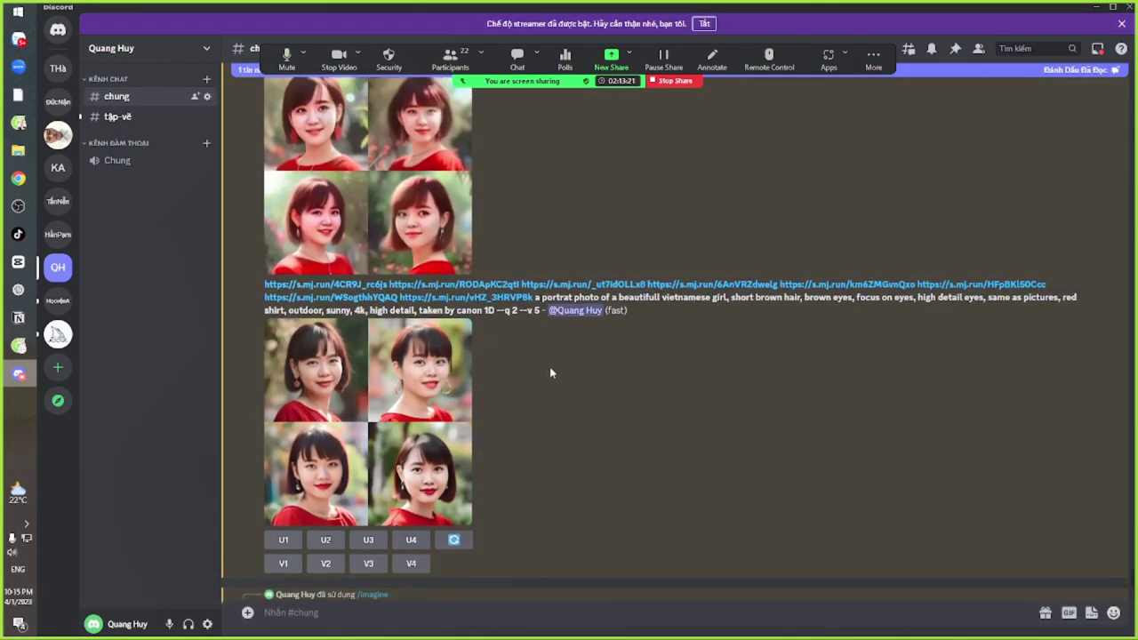
scroll(562, 363, up, 3)
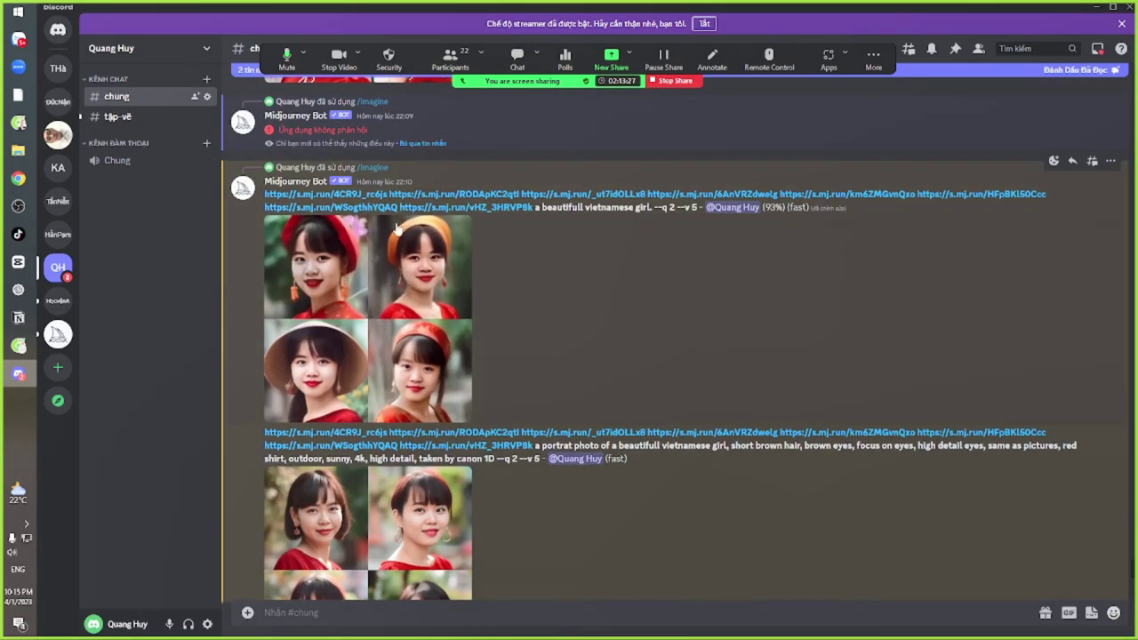
scroll(545, 407, up, 2)
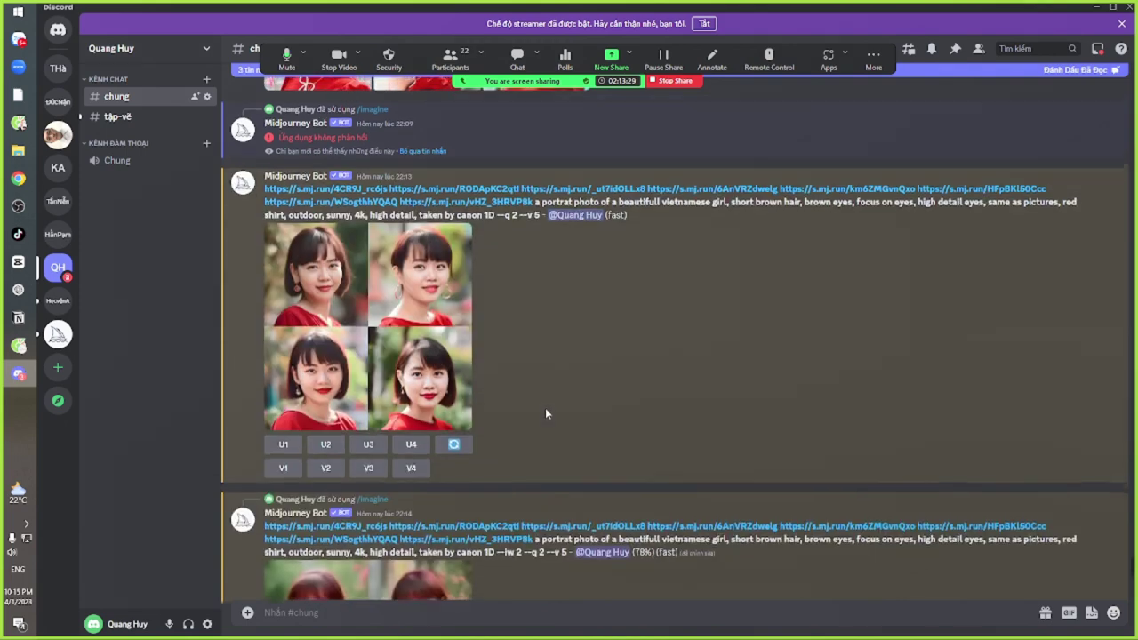
scroll(575, 451, down, 4)
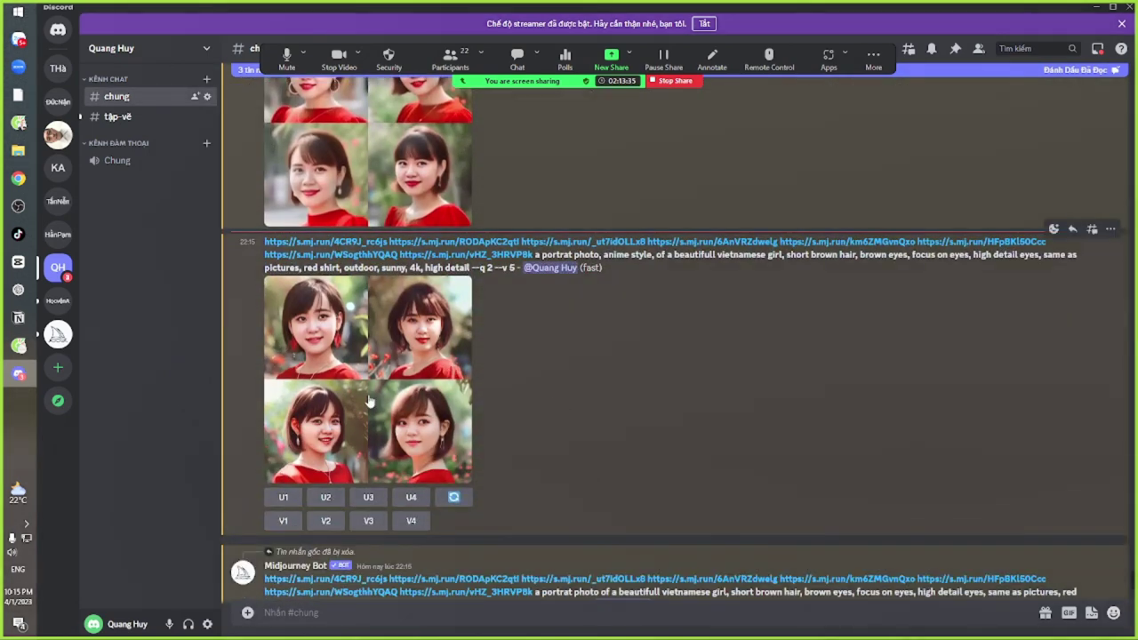
click(362, 412)
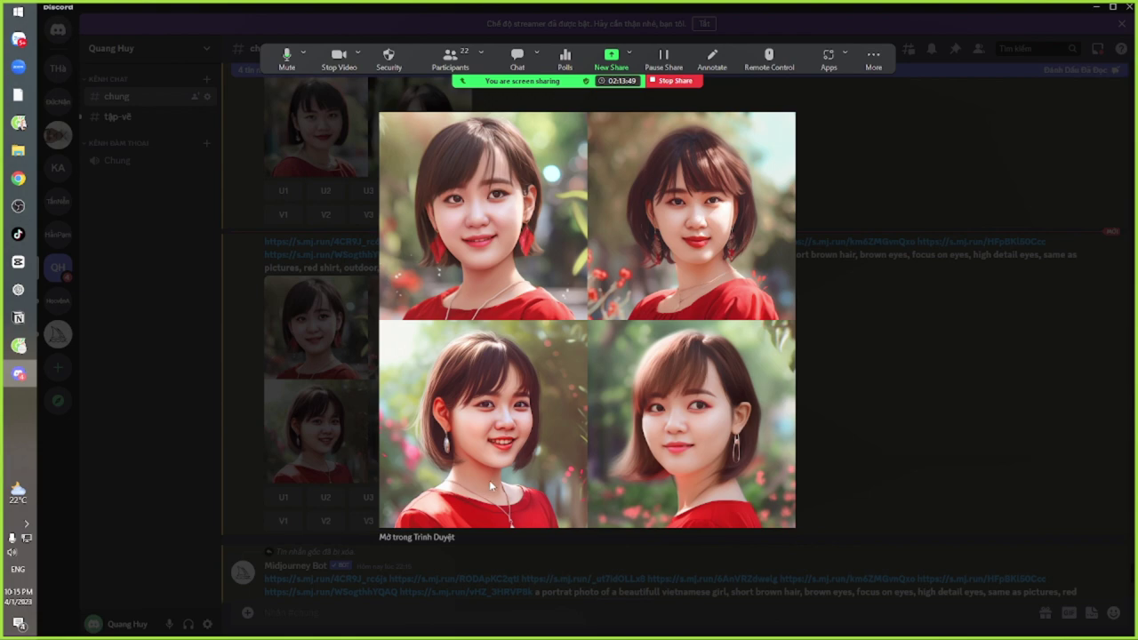
Upscale the third anime-style portrait (U3), view it enlarged, then select its prompt and links
click(909, 433)
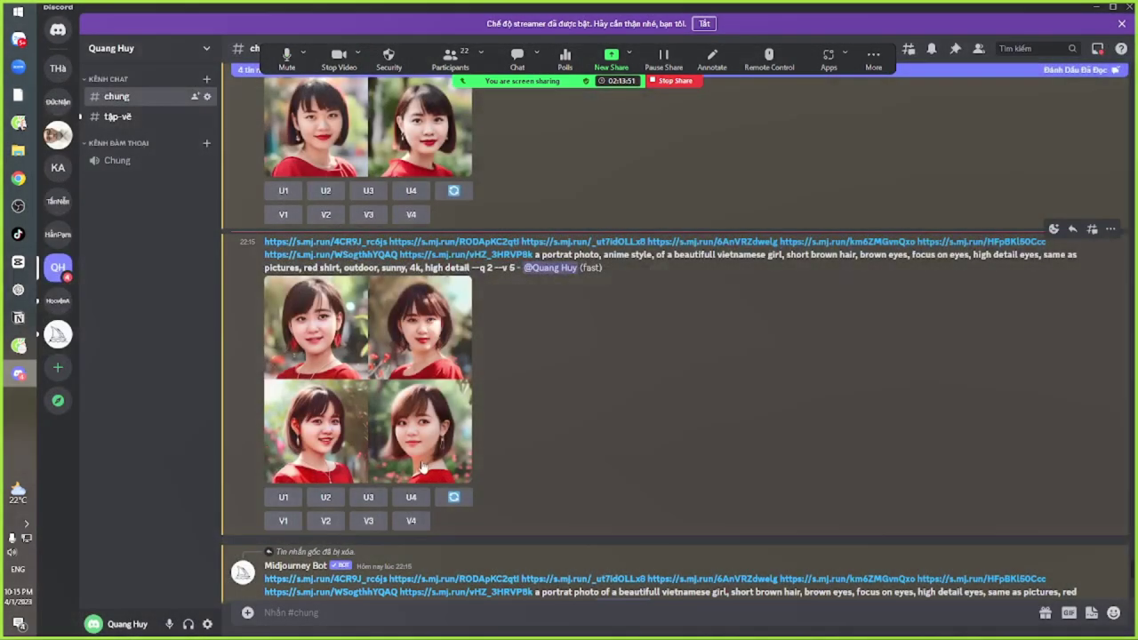
click(367, 498)
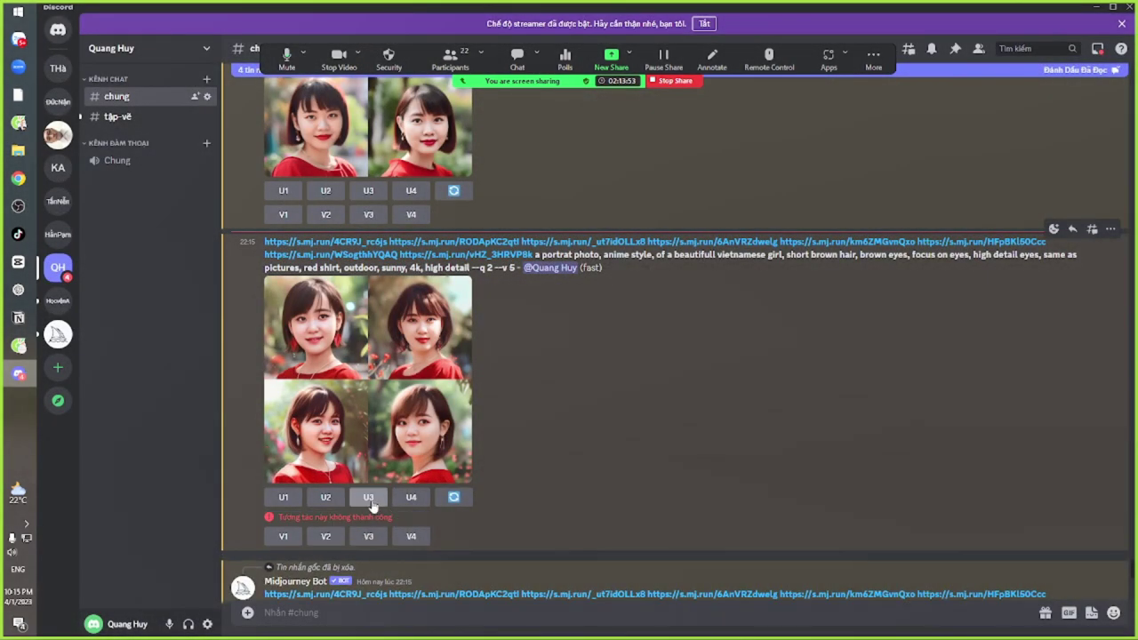
click(369, 498)
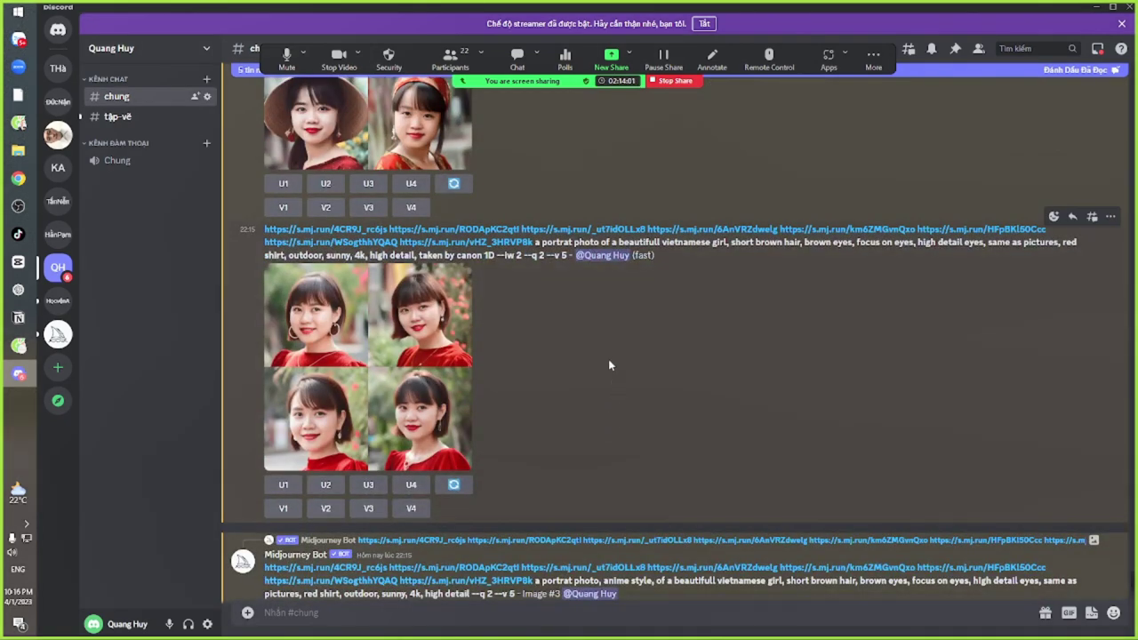
click(377, 420)
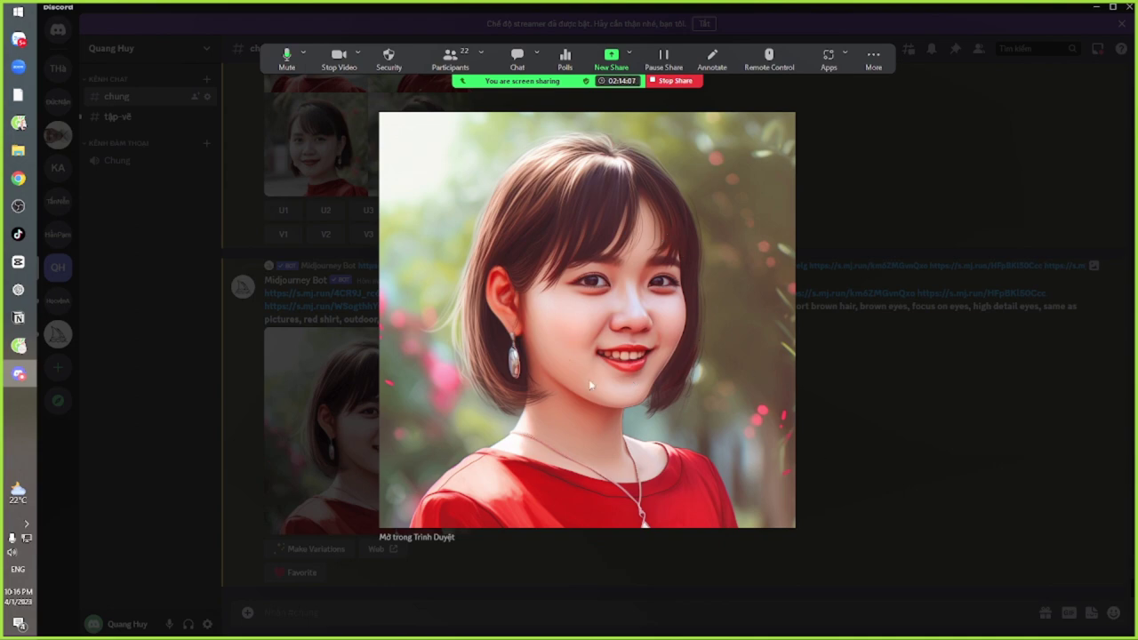
click(870, 418)
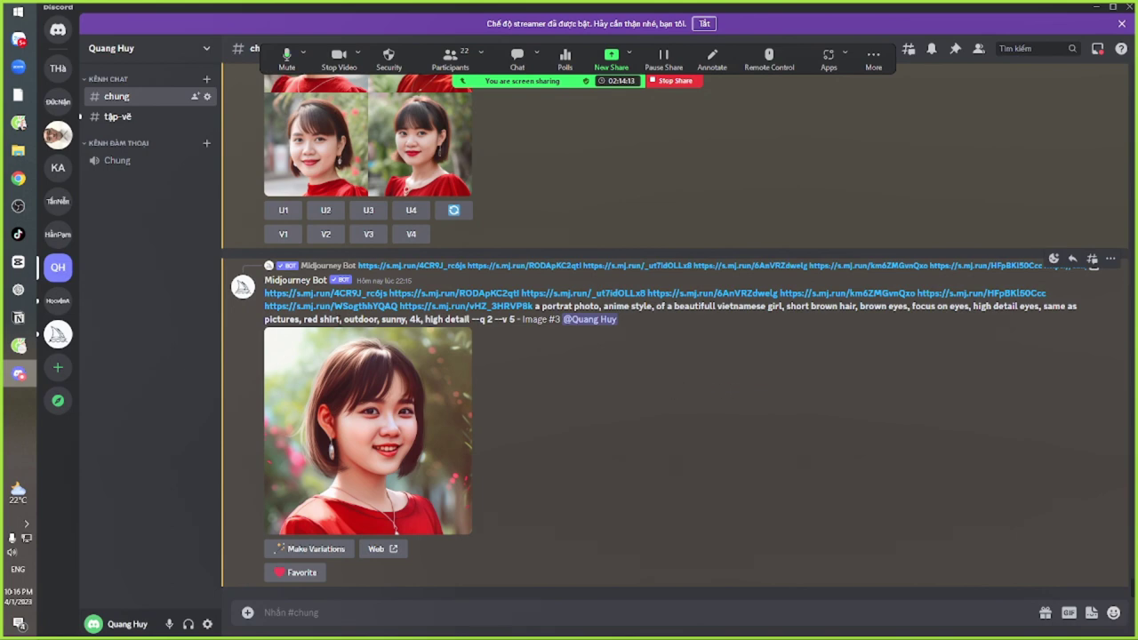
drag(304, 319, 444, 318)
drag(264, 294, 473, 319)
key(ctrl+c)
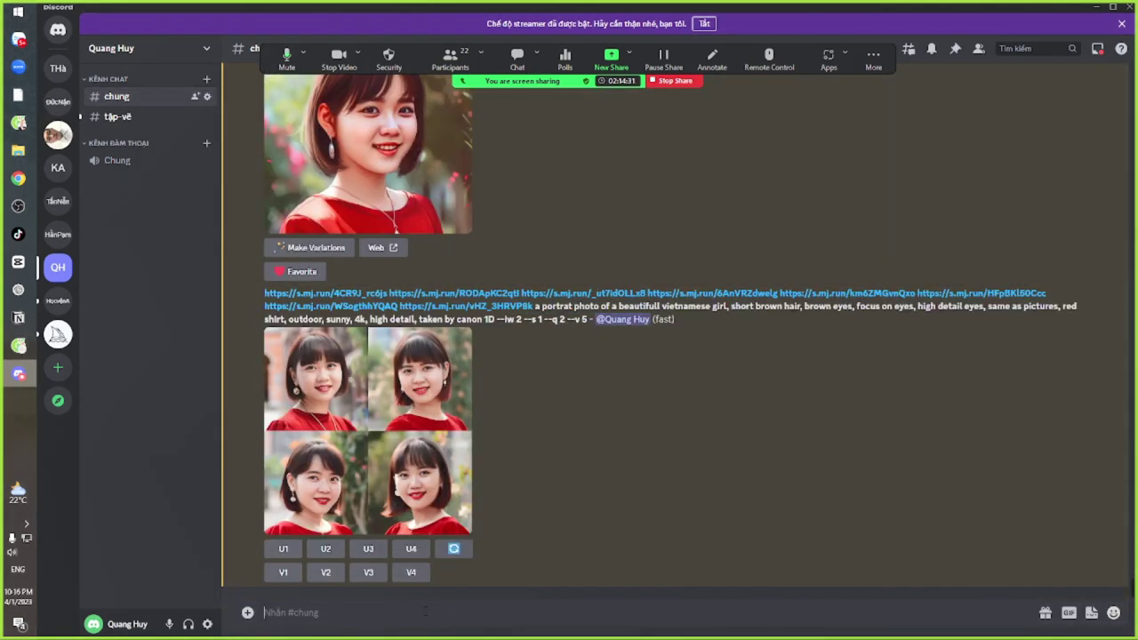
Submit the anime-style prompt via /imagine with 'photo,' removed and --iw 2 --s 1 appended
text(/im)
key(Tab)
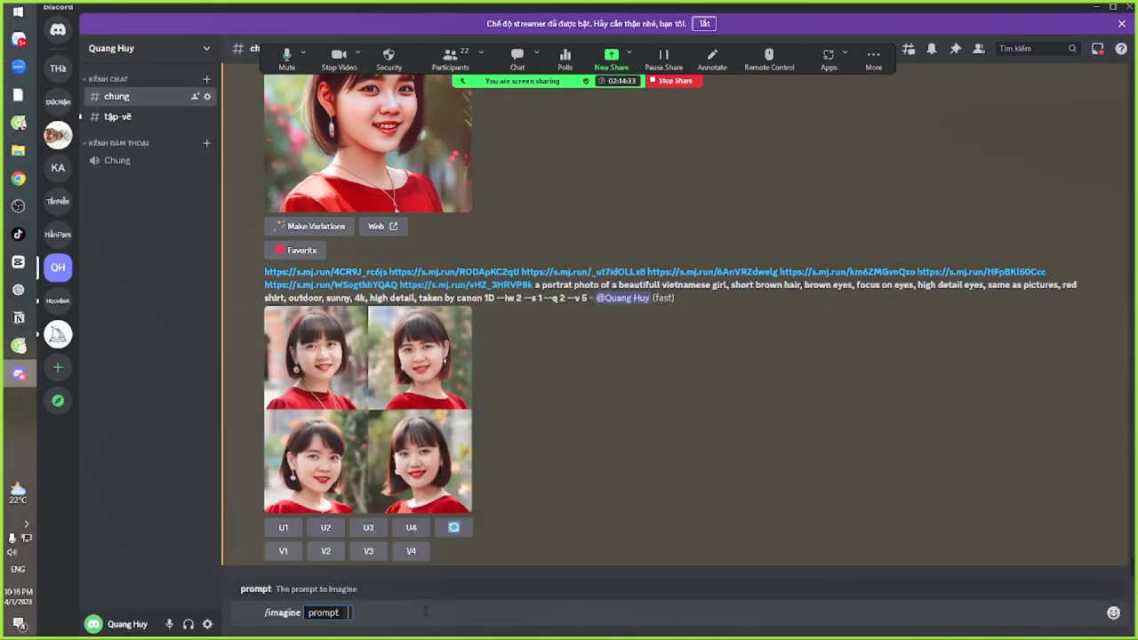
key(ctrl+v)
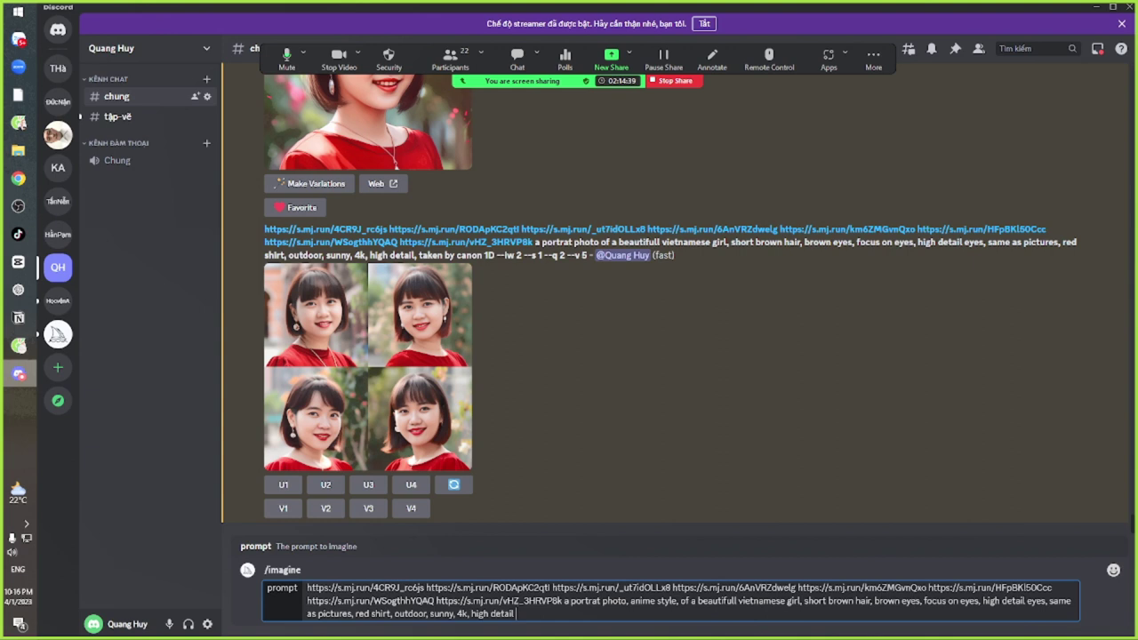
double_click(648, 601)
click(627, 601)
key(BackSpace)
key(BackSpace)
key(BackSpace)
key(BackSpace)
key(BackSpace)
key(BackSpace)
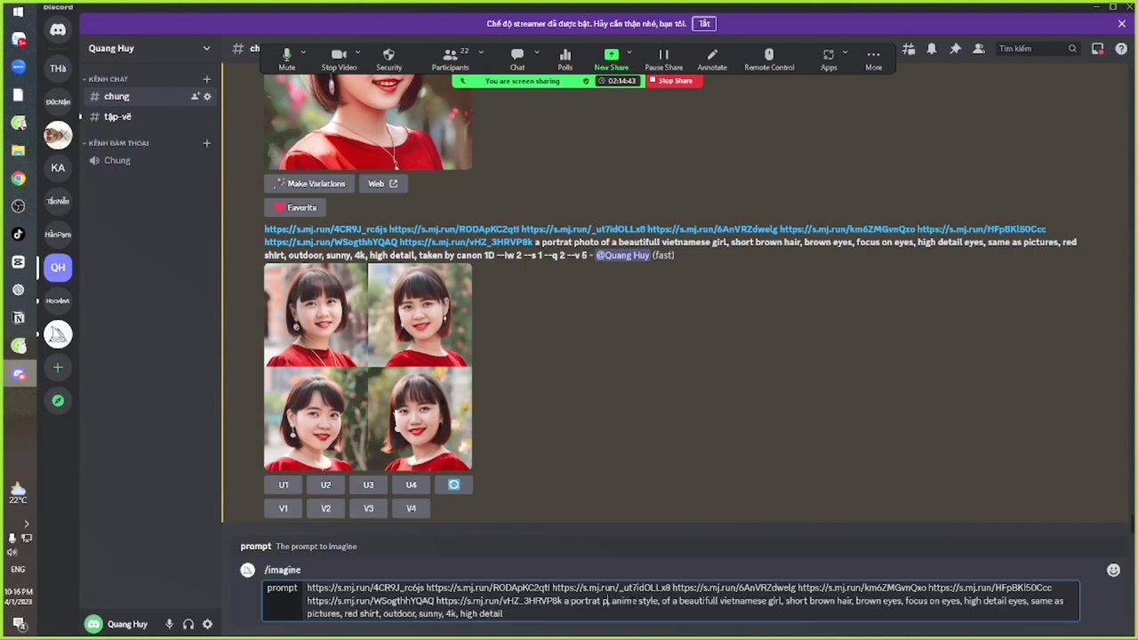
key(Delete)
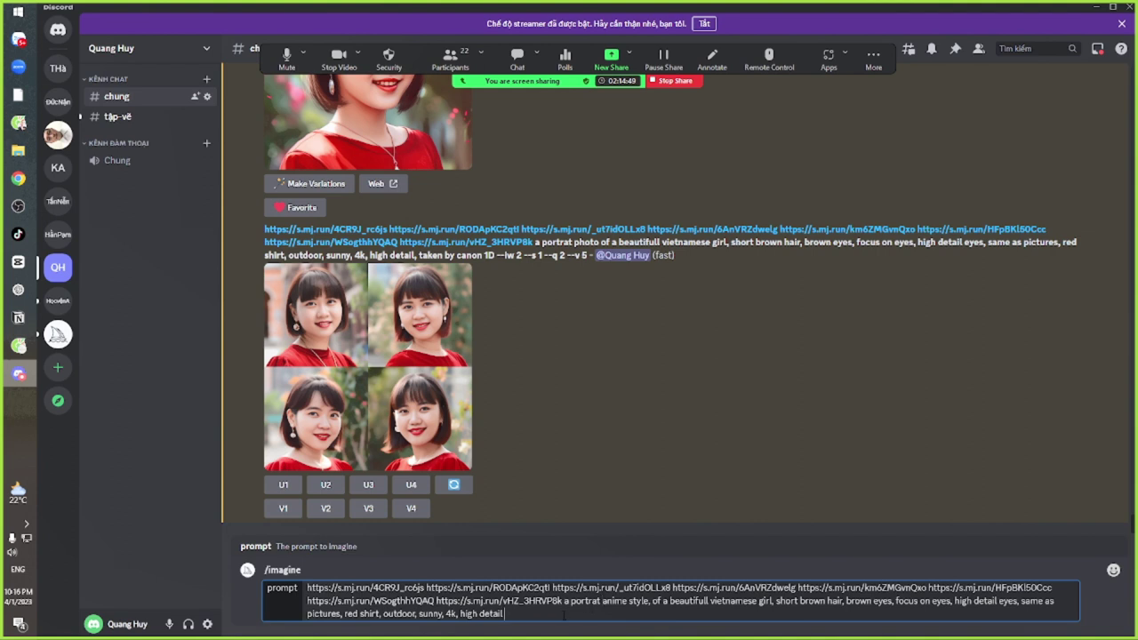
text(--iw 2,)
key(BackSpace)
text(--s 1)
key(Return)
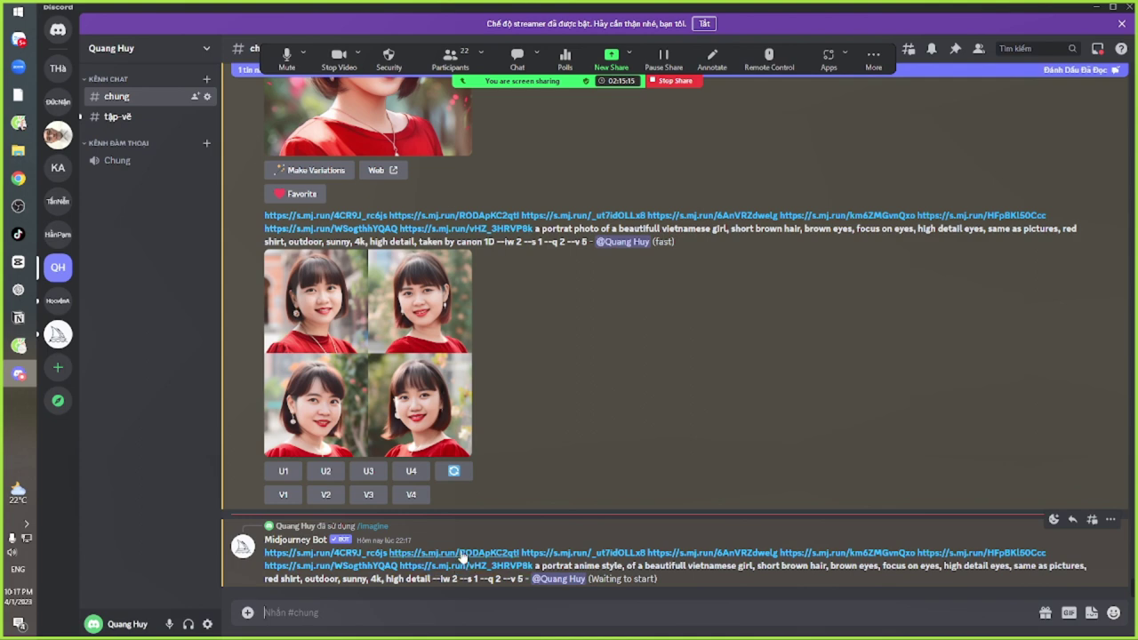
Copy the anime-style prompt and resend it via /imagine with anime replaced by captoon
drag(573, 567, 782, 570)
drag(263, 555, 480, 579)
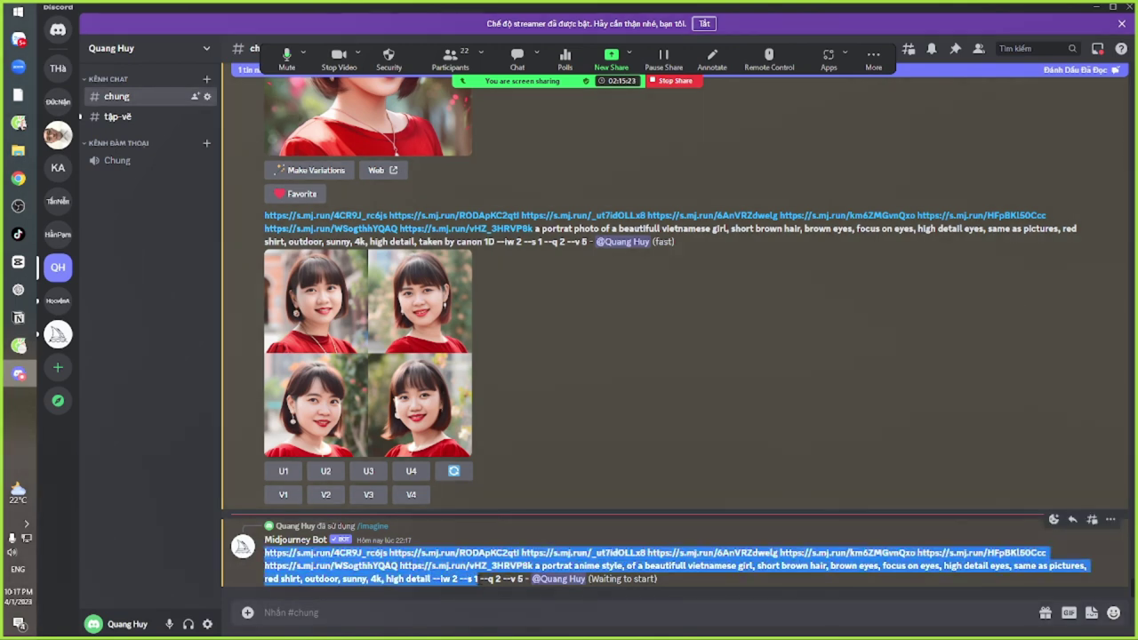
click(421, 613)
text(/)
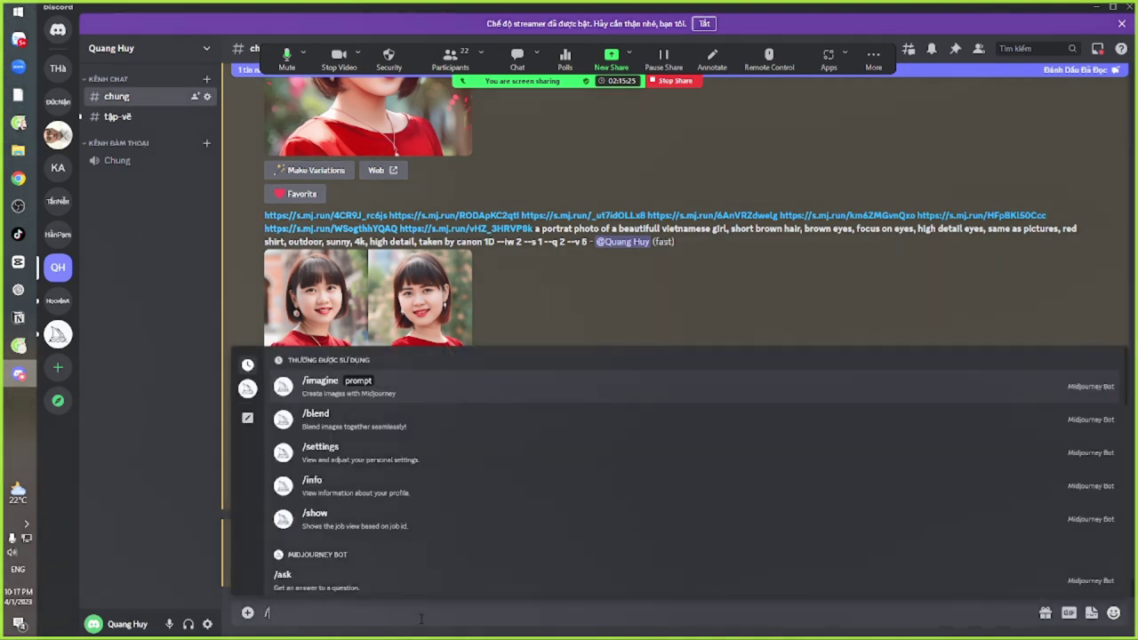
text(im)
key(Tab)
text(https://s.mj.run/4CR9J_rc6js https://s.mj.run/RODApKC2qtl https://s.mj.run/_ut7idOLLx8 https://s.mj.run/6AnVRZdwelg https://s.mj.run/km6ZMGvnQxo https://s.mj.run/HFpBKl50Ccc https://s.mj.run/WSogthhYQAQ https://s.mj.run/vHZ_3HRVP8k a portrat anime style, of a beautifull vietnamese girl, short brown hair, brown eyes, focus on eyes, high detail eyes, same as pictures, red shirt, outdoor, sunny, 4k, high detail --iw 2 --s 1)
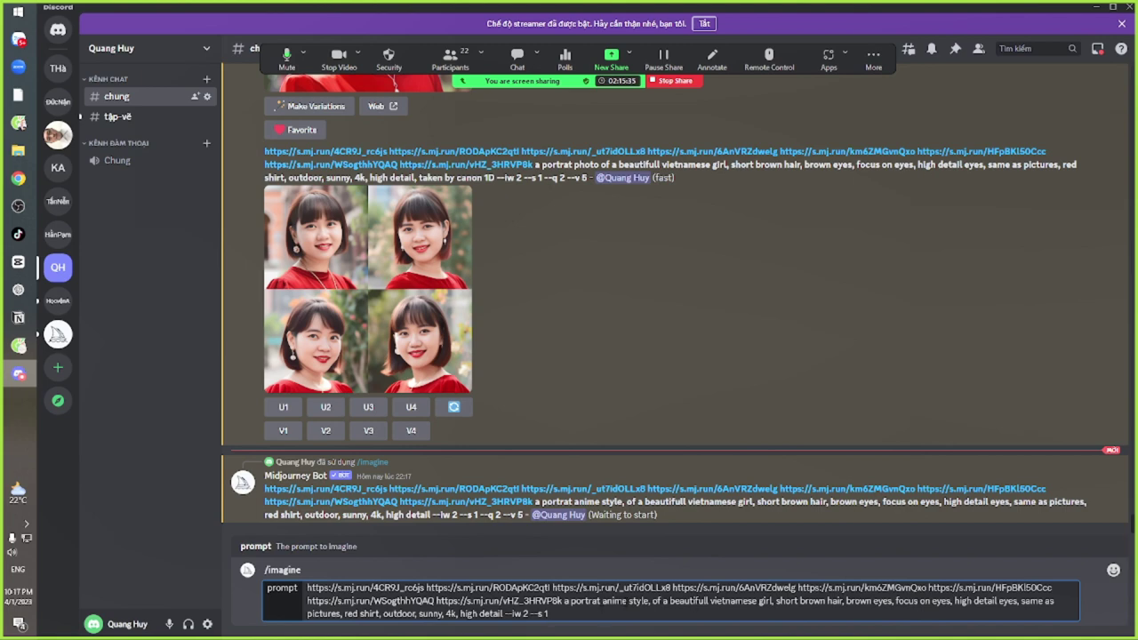
drag(629, 600, 601, 601)
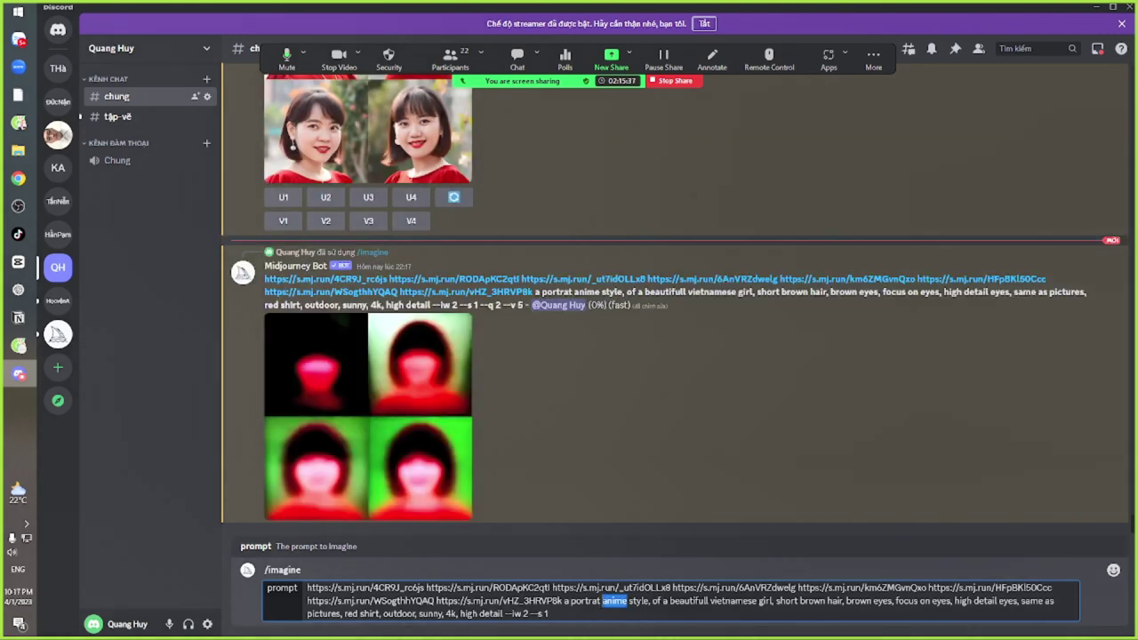
text(captoon)
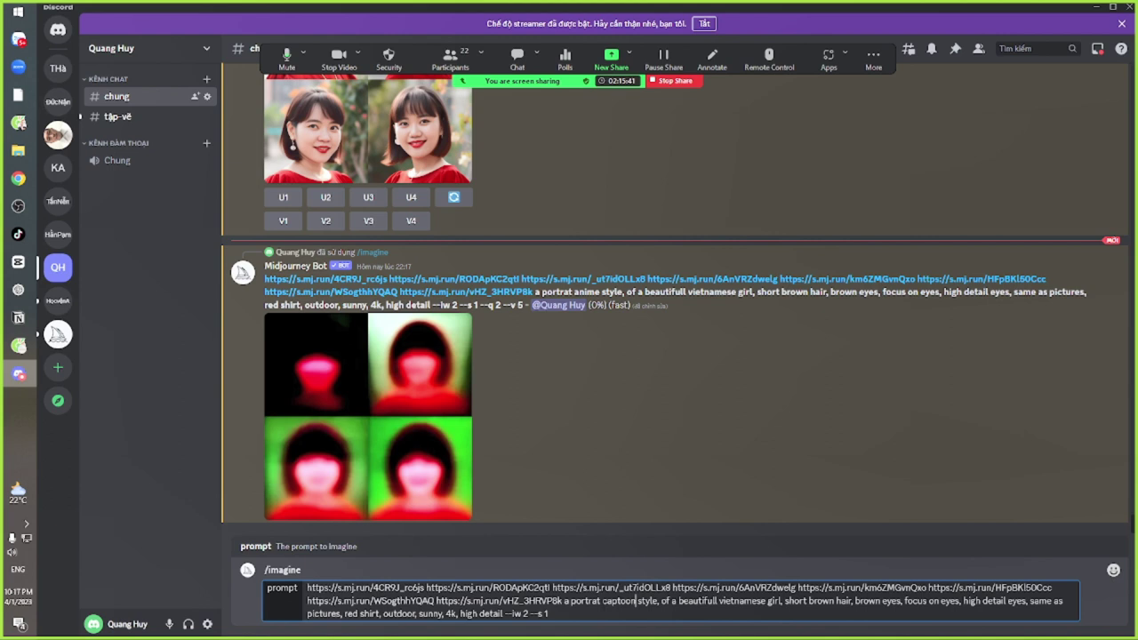
key(ctrl+a)
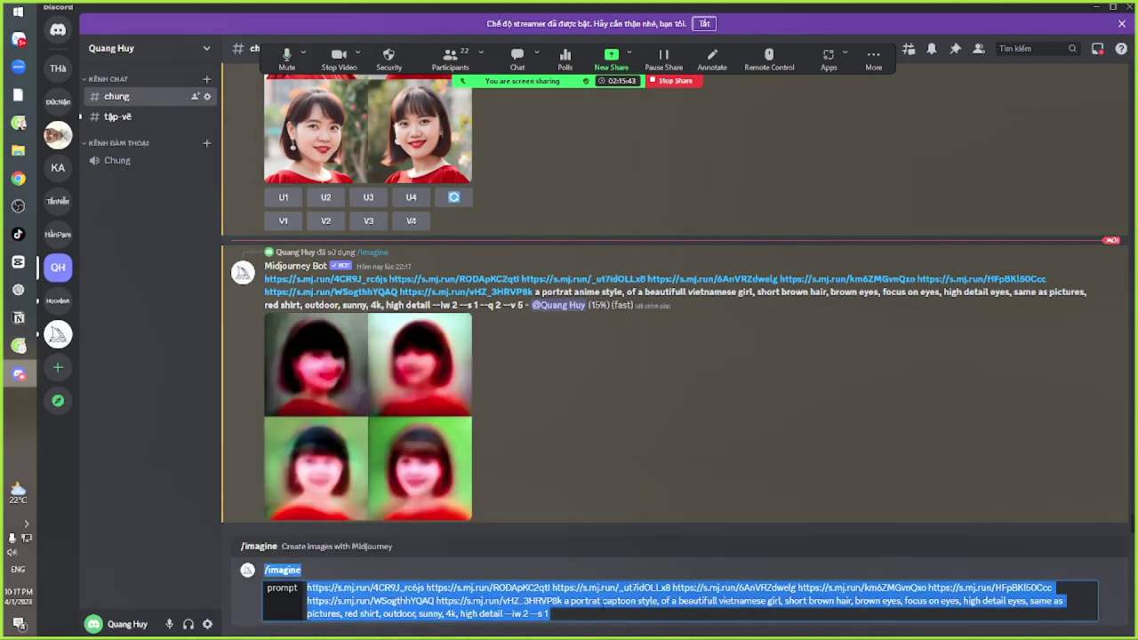
click(603, 604)
key(ctrl+a)
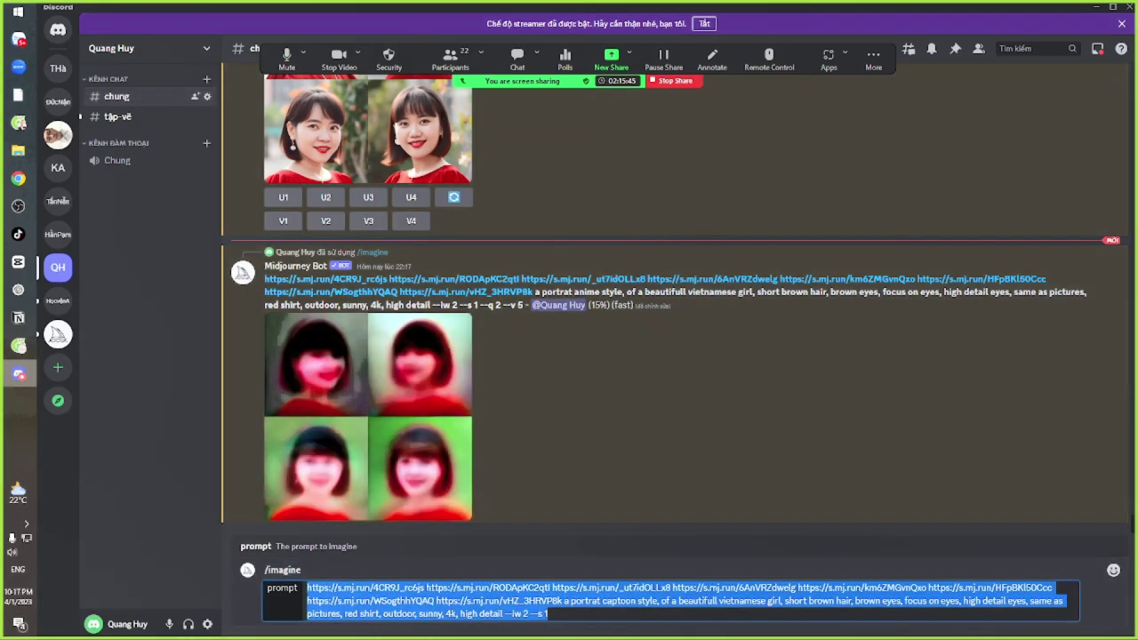
key(Return)
Resend the prompt with captoon replaced by comic
text(/im)
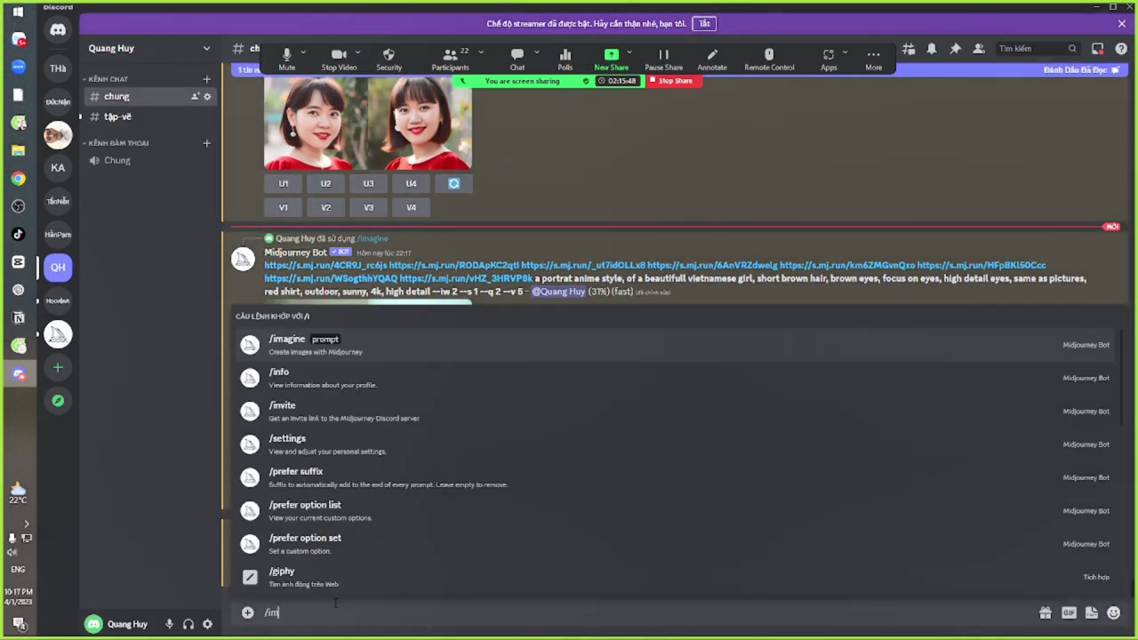
key(Tab)
text(https://s.mj.run/4CR9J_rc6js https://s.mj.run/RODApKC2qtl https://s.mj.run/_ut7idOLLx8 https://s.mj.run/6AnVRZdwelg https://s.mj.run/km6ZMGvnQxo https://s.mj.run/HFpBKl50Ccc https://s.mj.run/WSogthhYQAQ https://s.mj.run/vHZ_3HRVP8k a portrat captoon style, of a beautifull vietnamese girl, short brown hair, brown eyes, focus on eyes, high detail eyes, same as pictures, red shirt, outdoor, sunny, 4k, high detail --iw 2 --s 1)
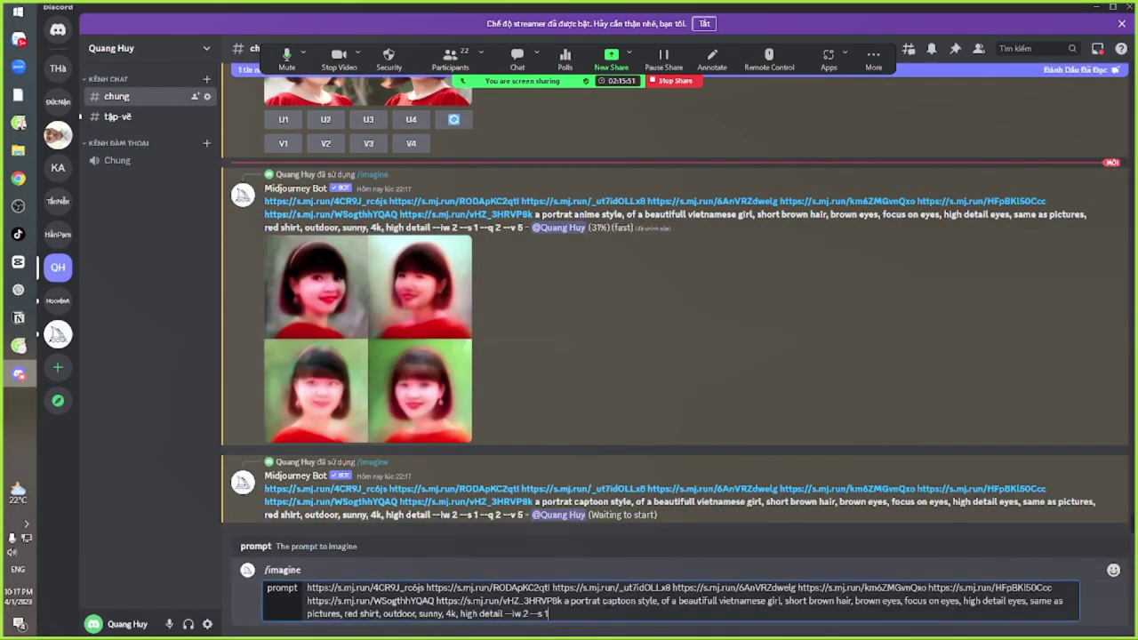
drag(602, 601, 637, 601)
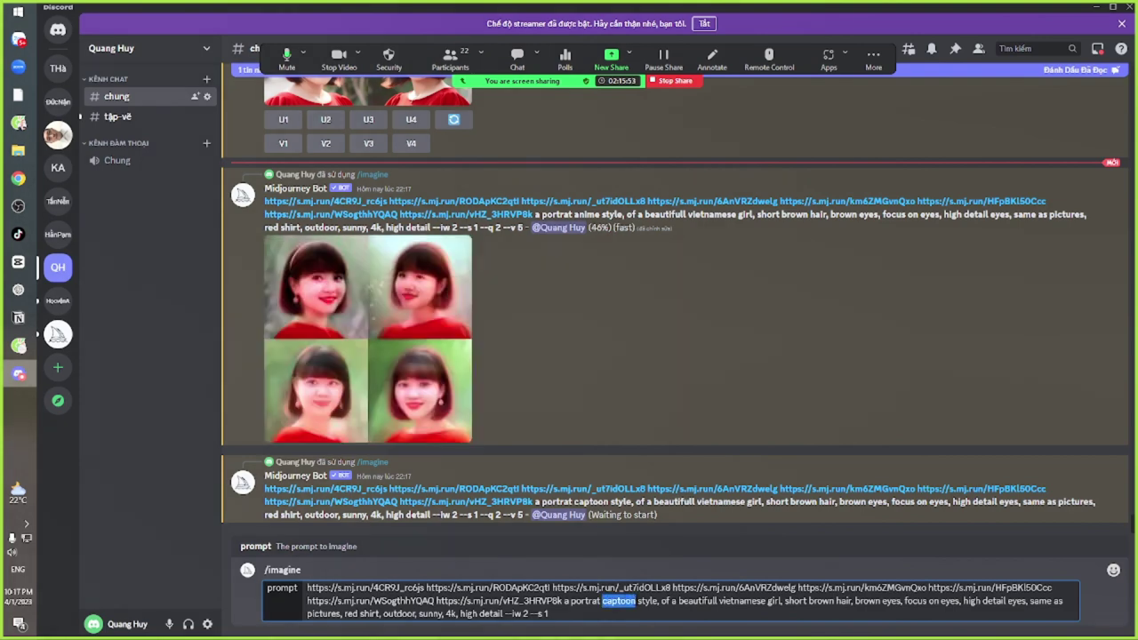
text(comic)
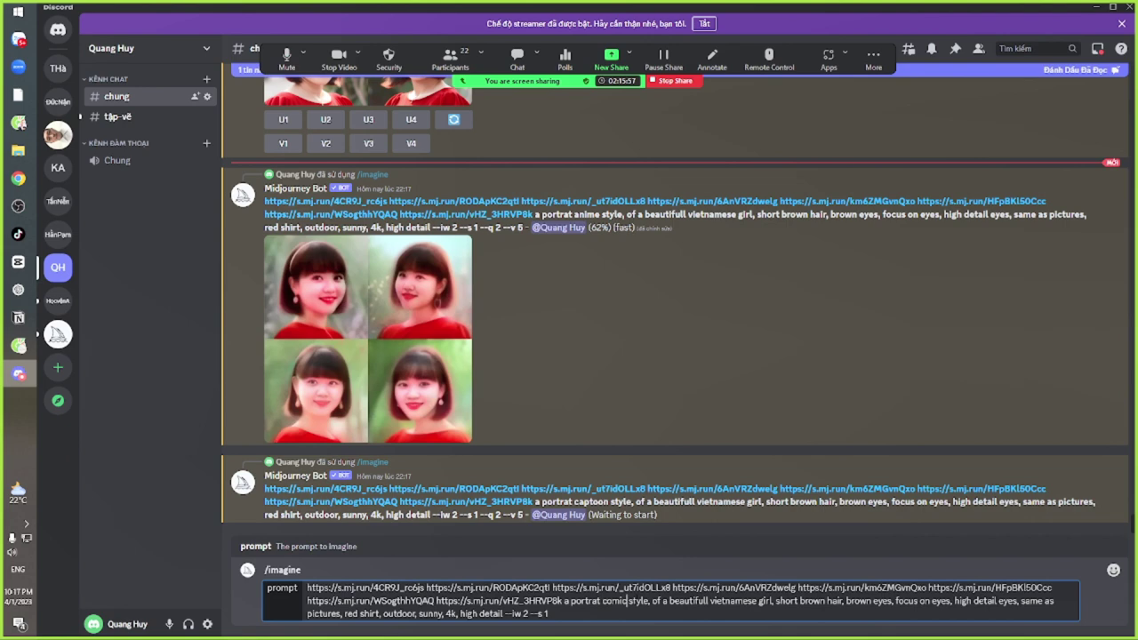
key(Return)
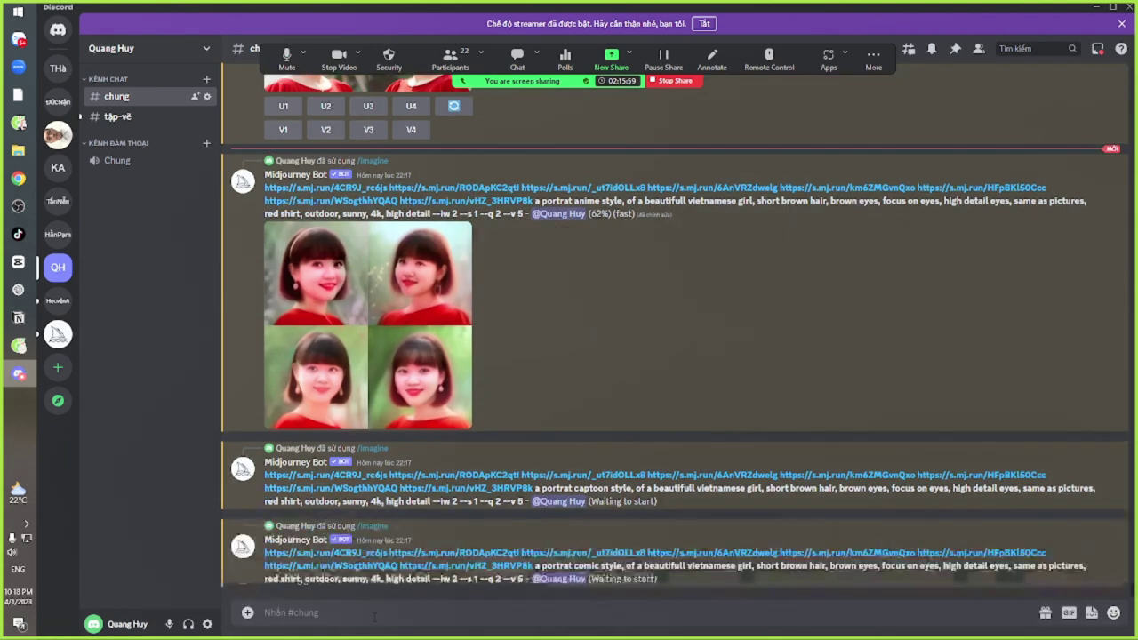
Resend the prompt in water color style
text(/im)
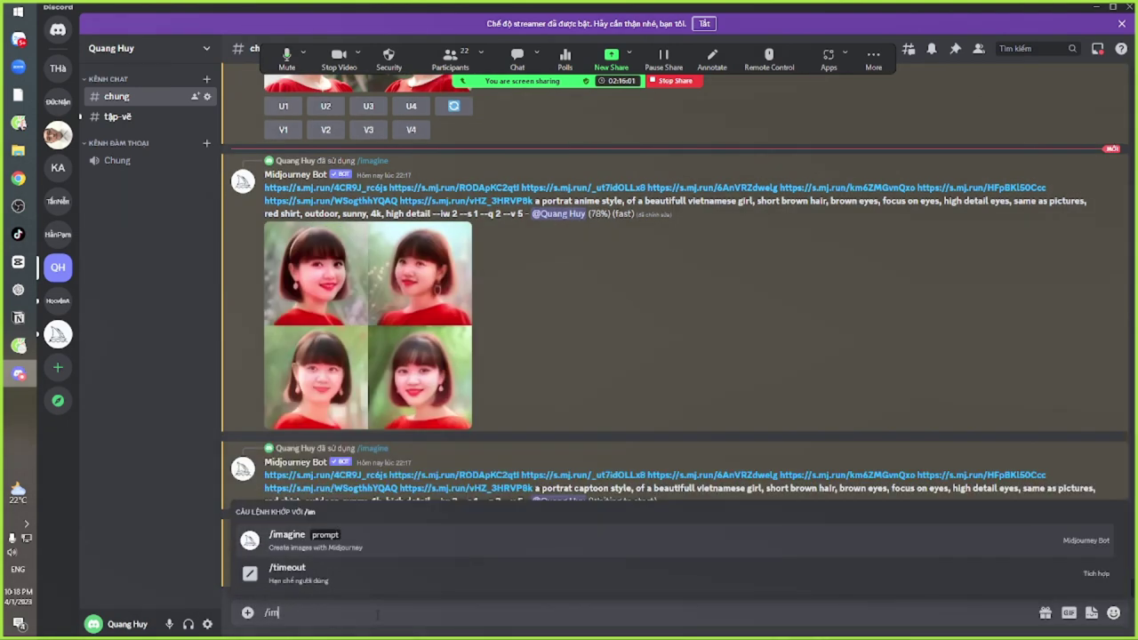
key(Tab)
text(https://s.mj.run/4CR9J_rc6js https://s.mj.run/RODApKC2qtl https://s.mj.run/_ut7idOLLx8 https://s.mj.run/6AnVRZdwelg https://s.mj.run/km6ZMGvnQxo https://s.mj.run/HFpBKl50Ccc https://s.mj.run/WSogthhYQAQ https://s.mj.run/vHZ_3HRVP8k a portrat captoon style, of a beautifull vietnamese girl, short brown hair, brown eyes, focus on eyes, high detail eyes, same as pictures, red shirt, outdoor, sunny, 4k, high detail --iw 2 --s 1)
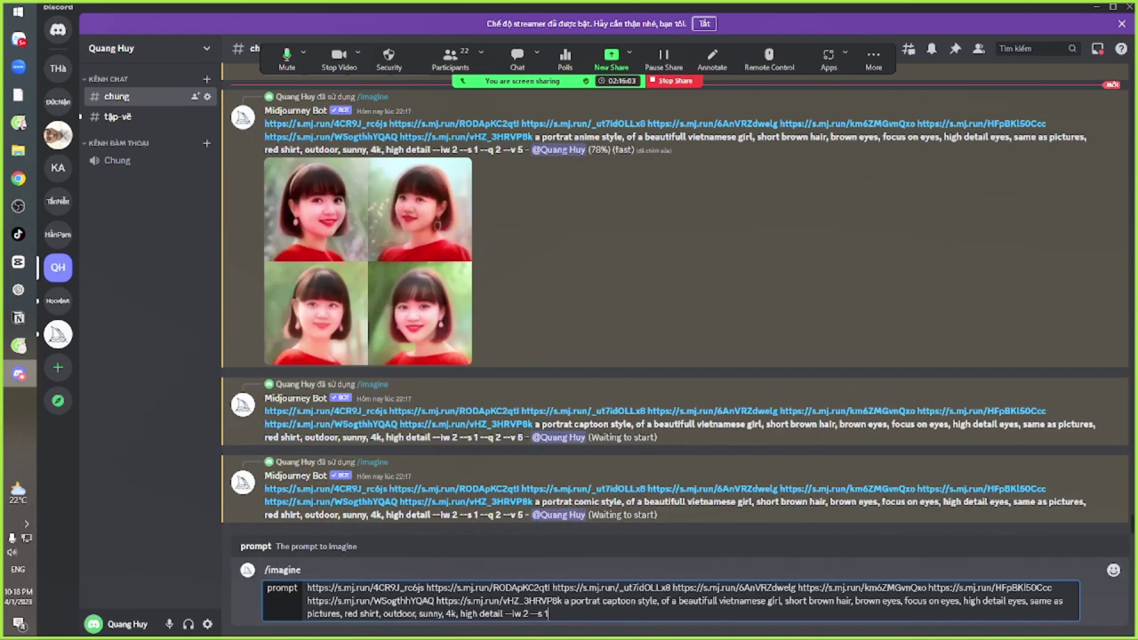
drag(603, 601, 635, 601)
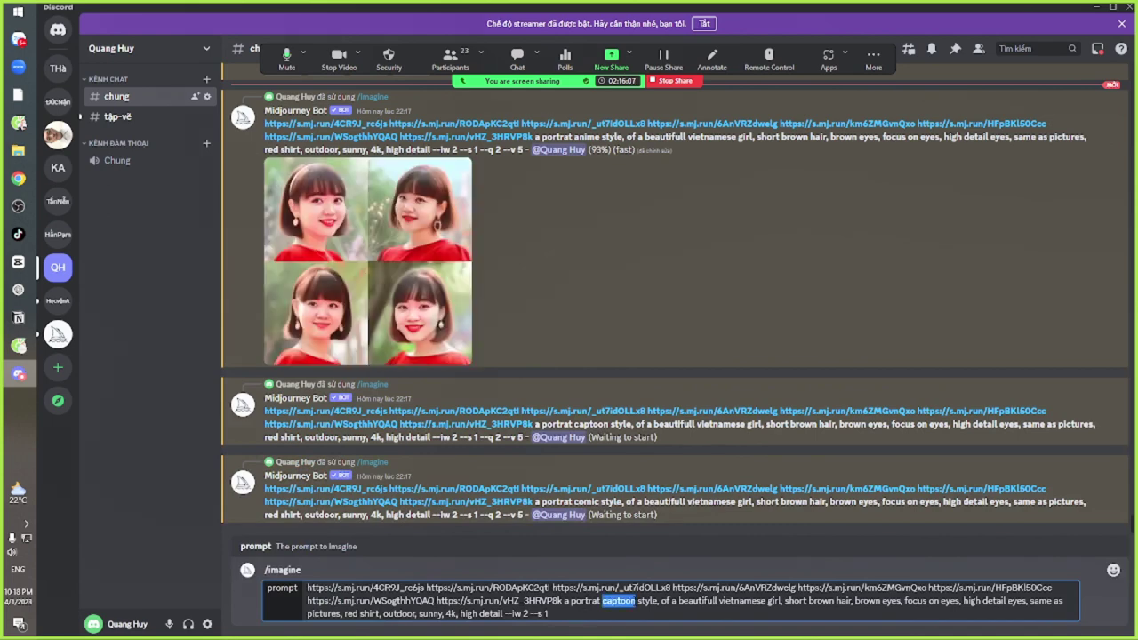
text(wwater c)
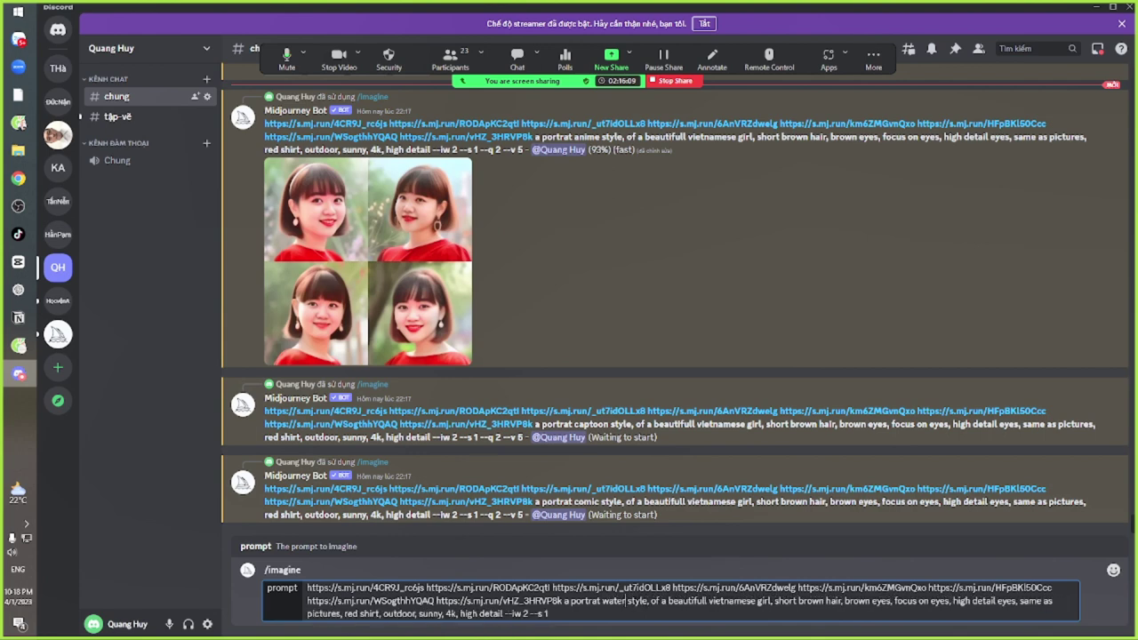
text(ol)
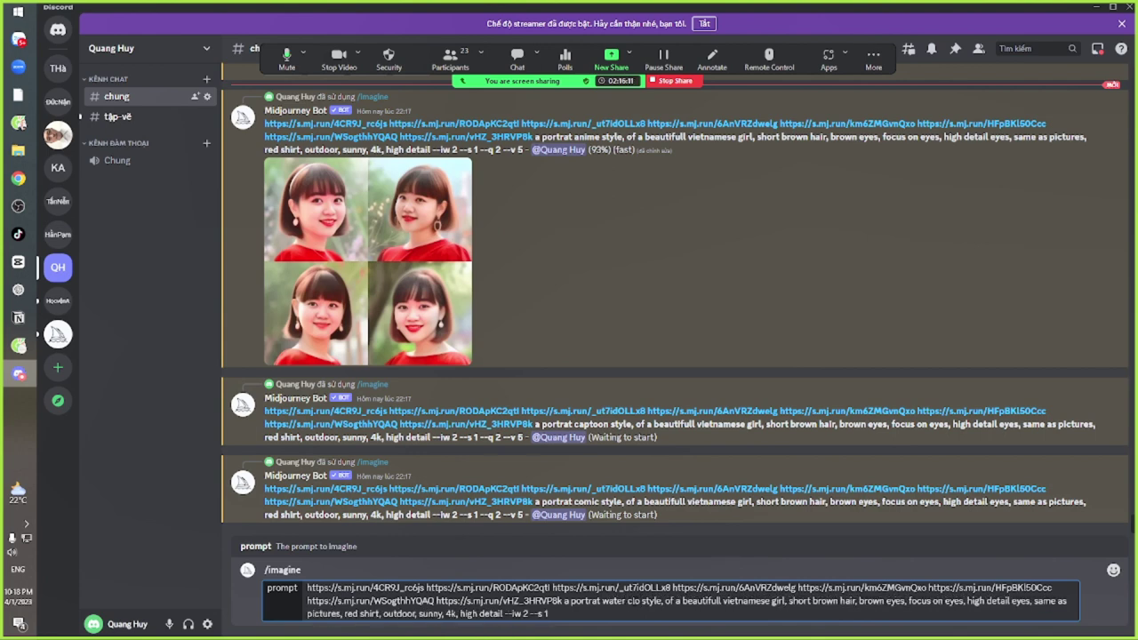
text(or)
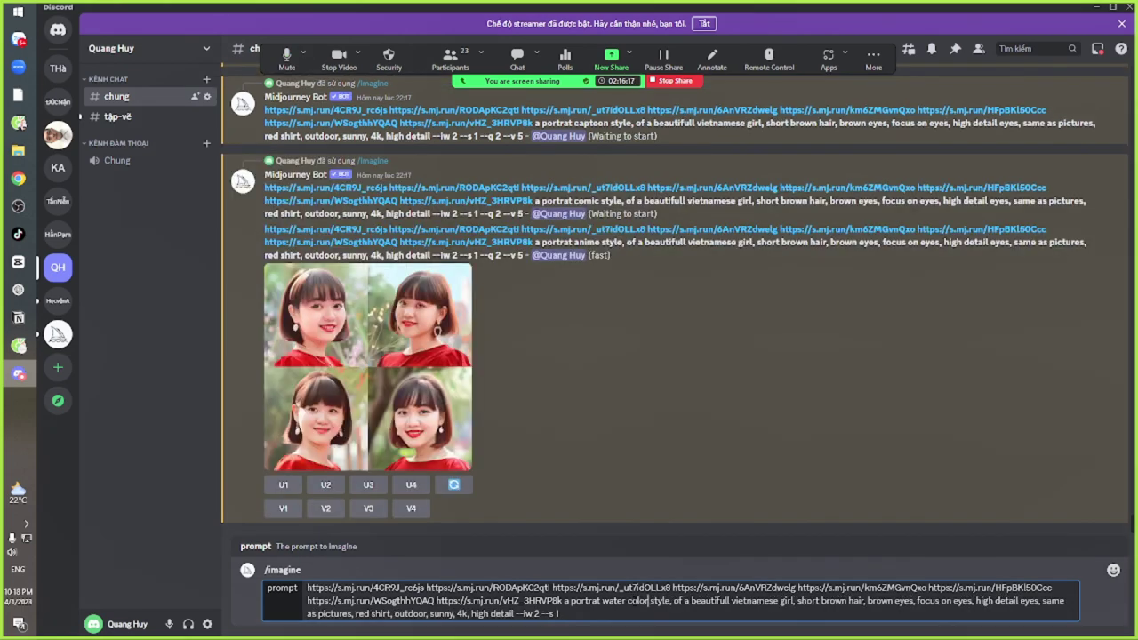
key(Return)
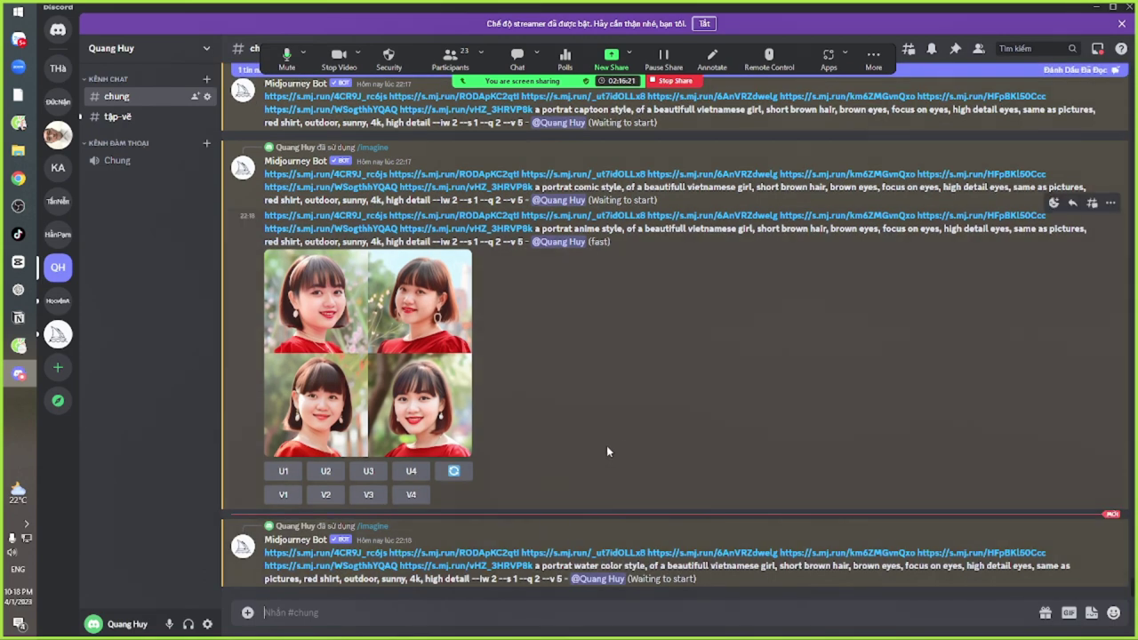
Draft a streck-style version of the prompt, then switch to the browser
text(/im)
key(Tab)
text(https://s.mj.run/4CR9J_rc6js https://s.mj.run/RODApKC2qtl https://s.mj.run/_ut7idOLLx8 https://s.mj.run/6AnVRZdwelg https://s.mj.run/km6ZMGvnQxo https://s.mj.run/HFpBKl50Ccc https://s.mj.run/WSogthhYQAQ https://s.mj.run/vHZ_3HRVP8k a portrat captoon style, of a beautifull vietnamese girl, short brown hair, brown eyes, focus on eyes, high detail eyes, same as pictures, red shirt, outdoor, sunny, 4k, high detail --iw 2 --s 1)
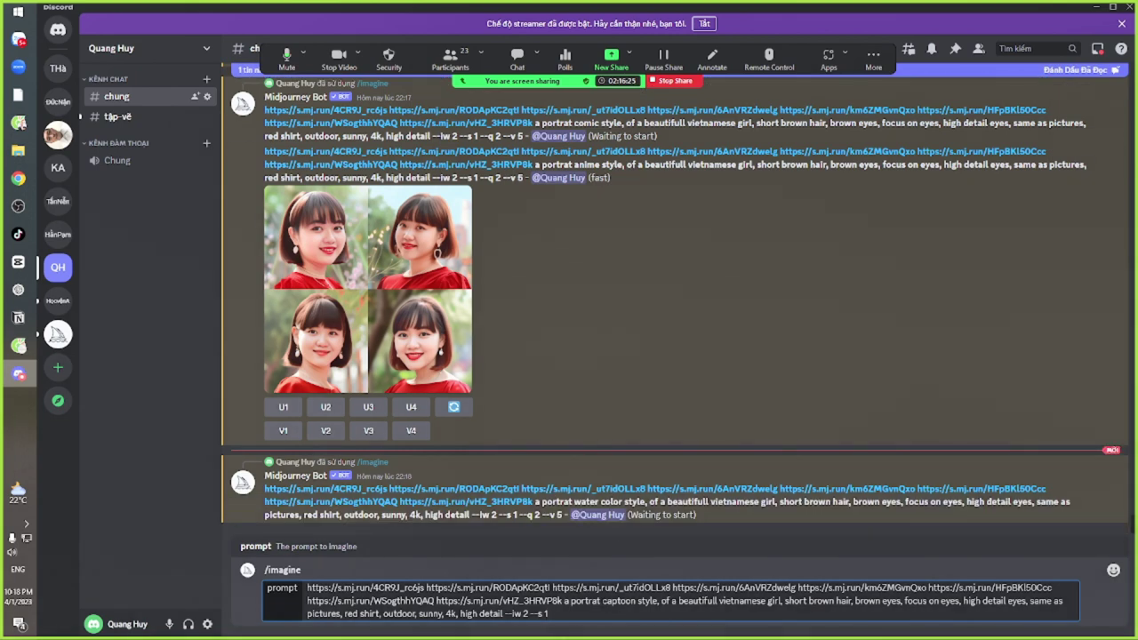
drag(602, 601, 636, 601)
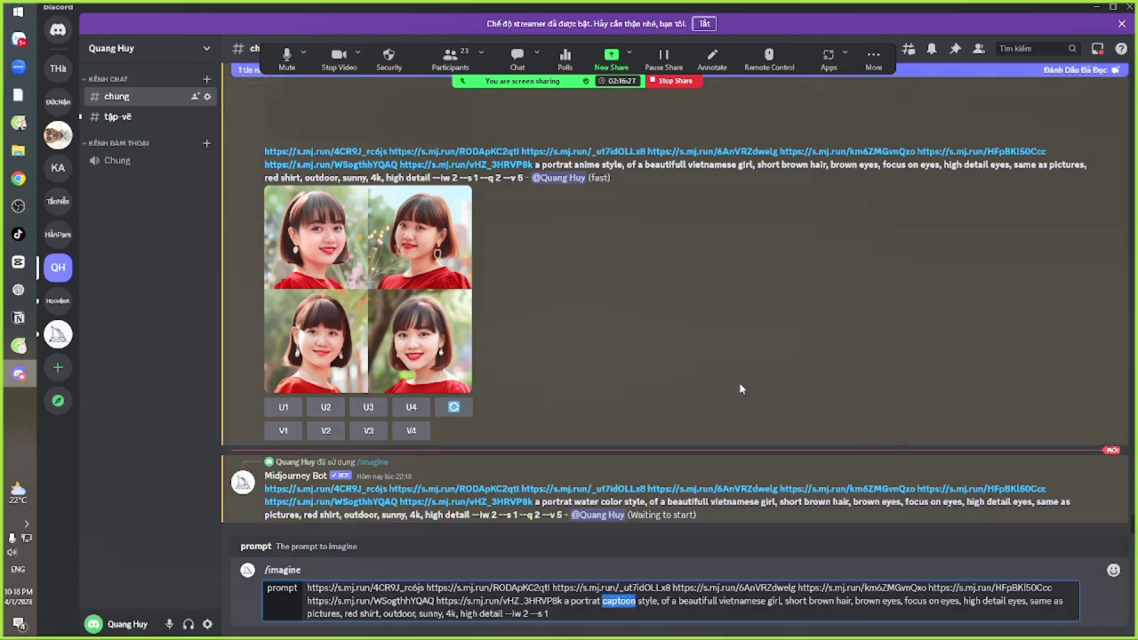
text(stre)
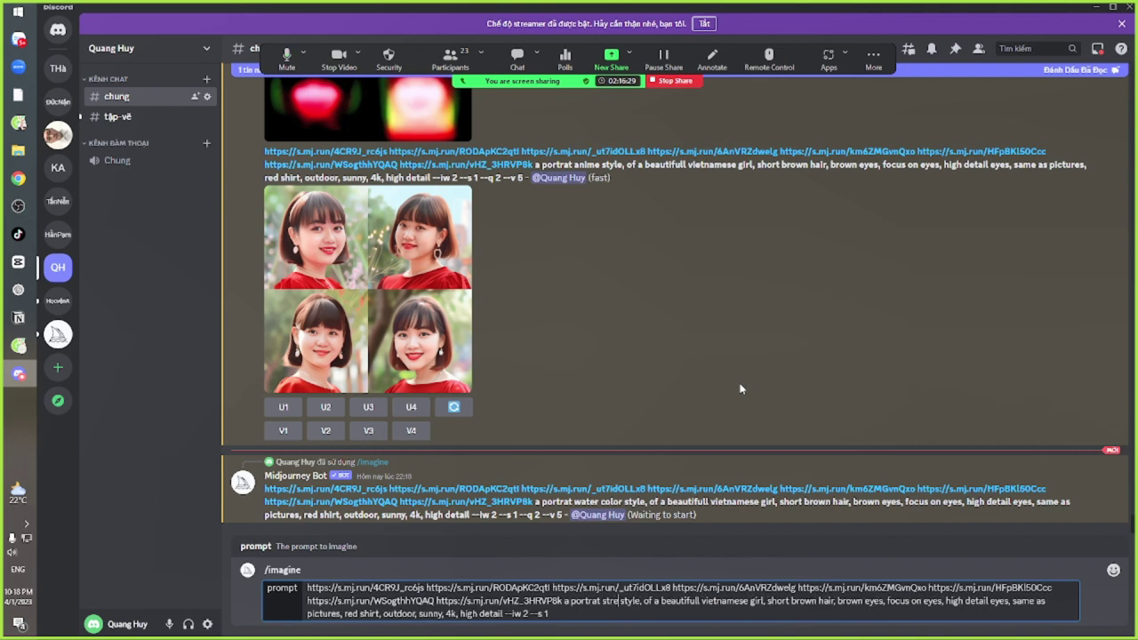
text(ck)
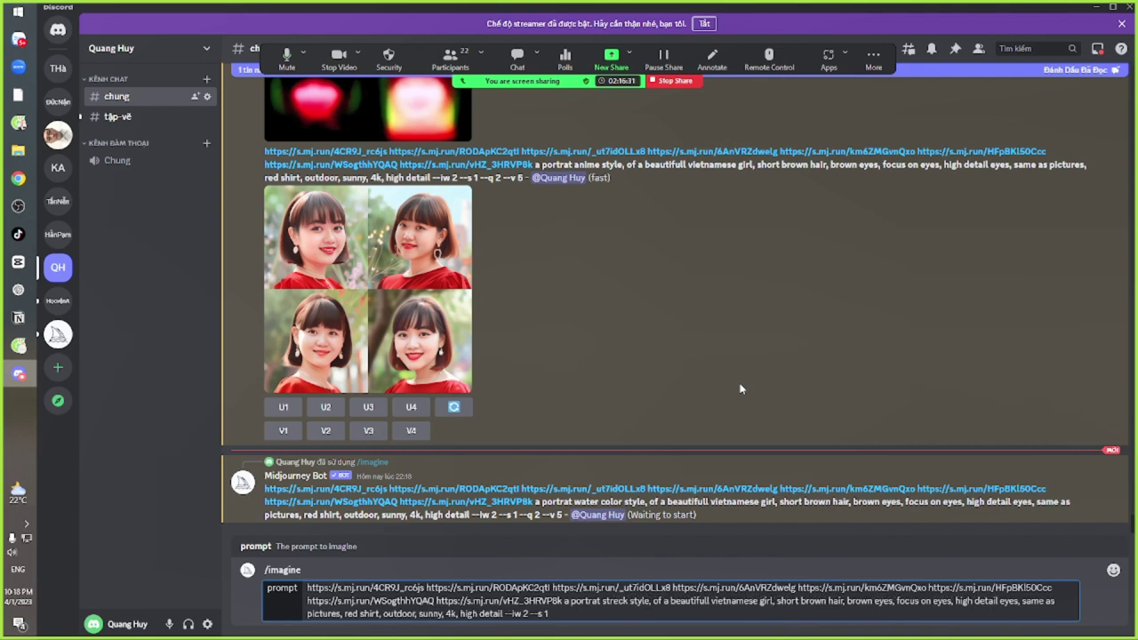
key(alt+Tab)
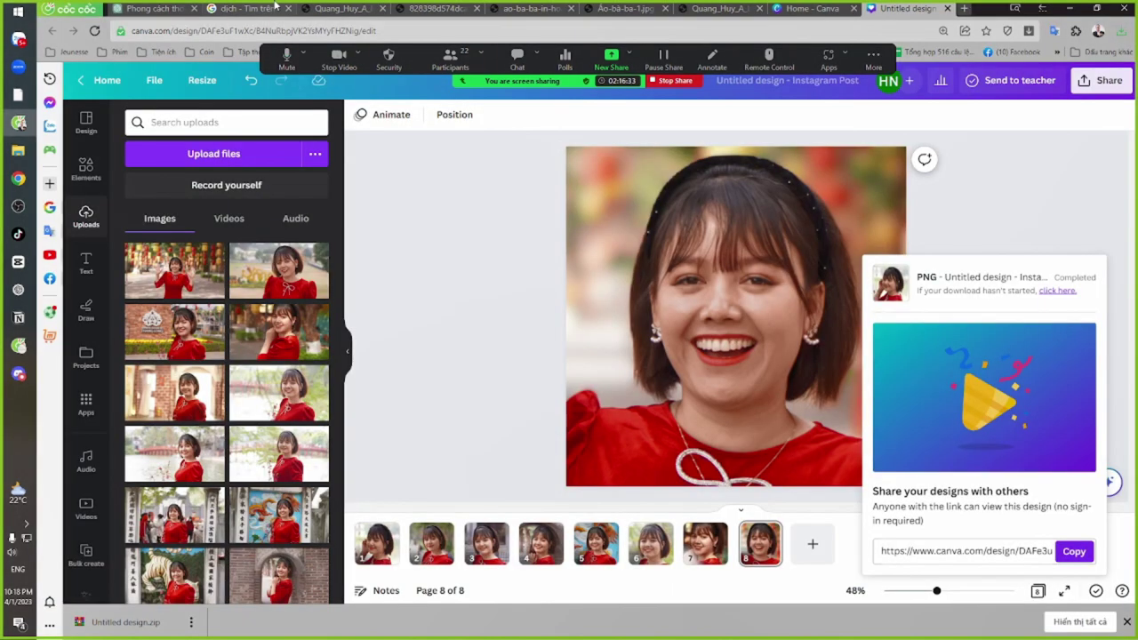
Translate 'phác họa' in Google Translate, copy the result 'Sketch', and return to Discord
click(266, 9)
triple_click(266, 221)
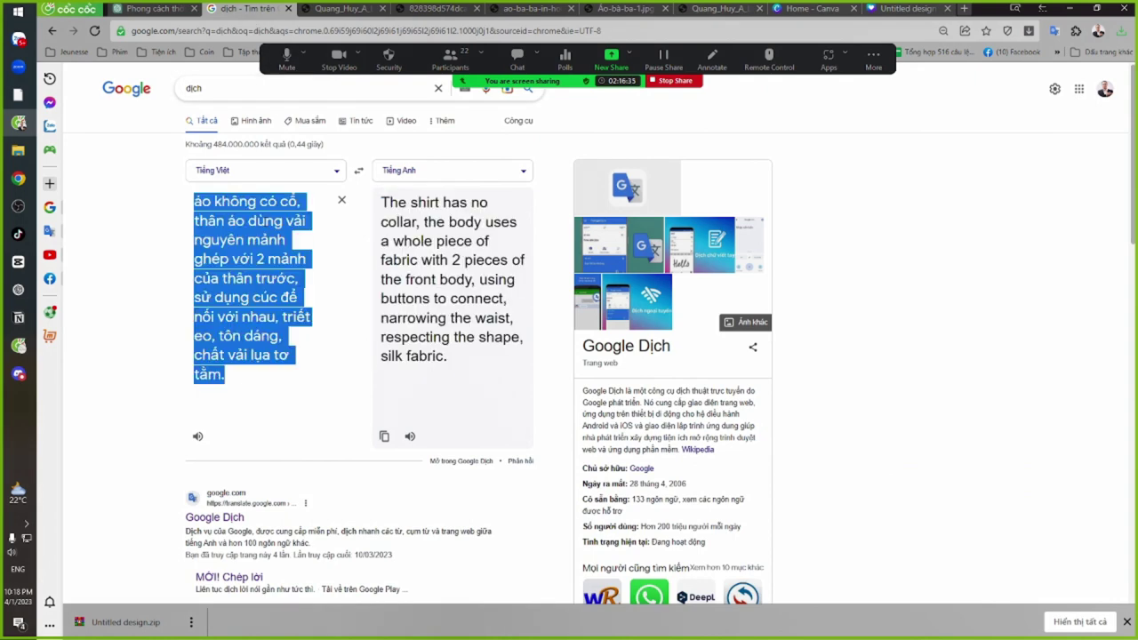
text(phacs)
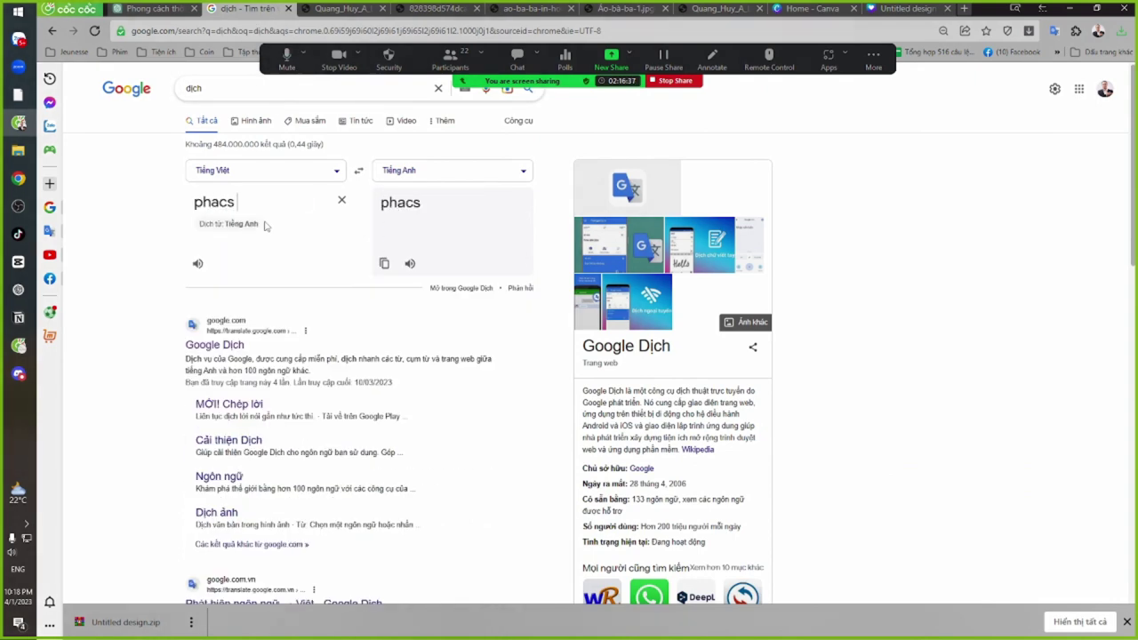
key(BackSpace)
text(hoa)
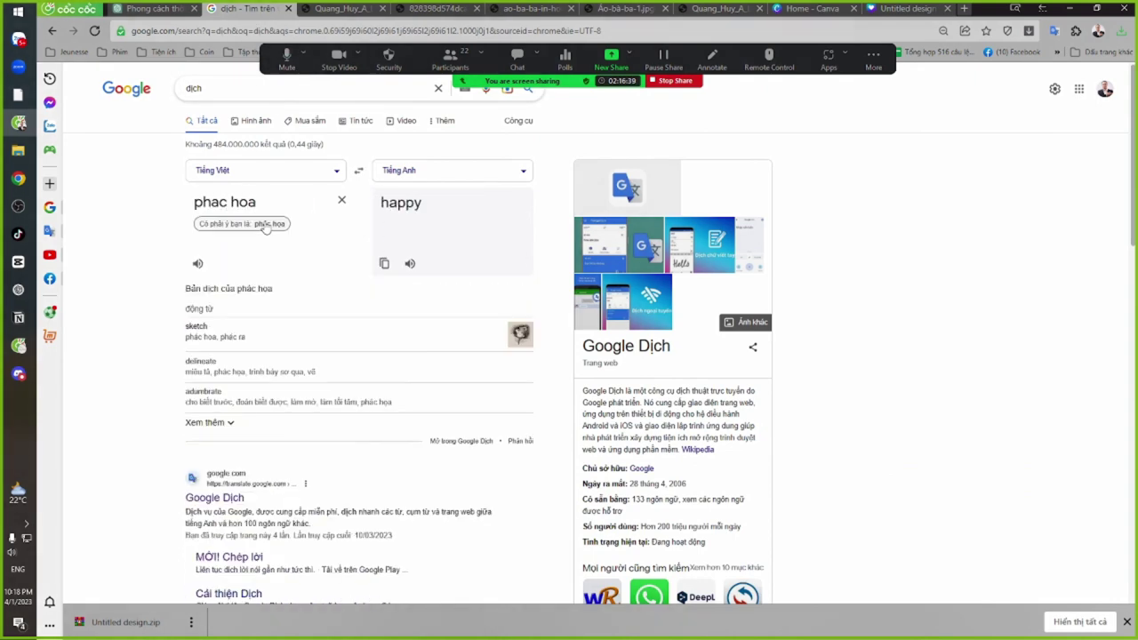
key(BackSpace)
key(BackSpace)
key(BackSpace)
key(BackSpace)
key(BackSpace)
text(c)
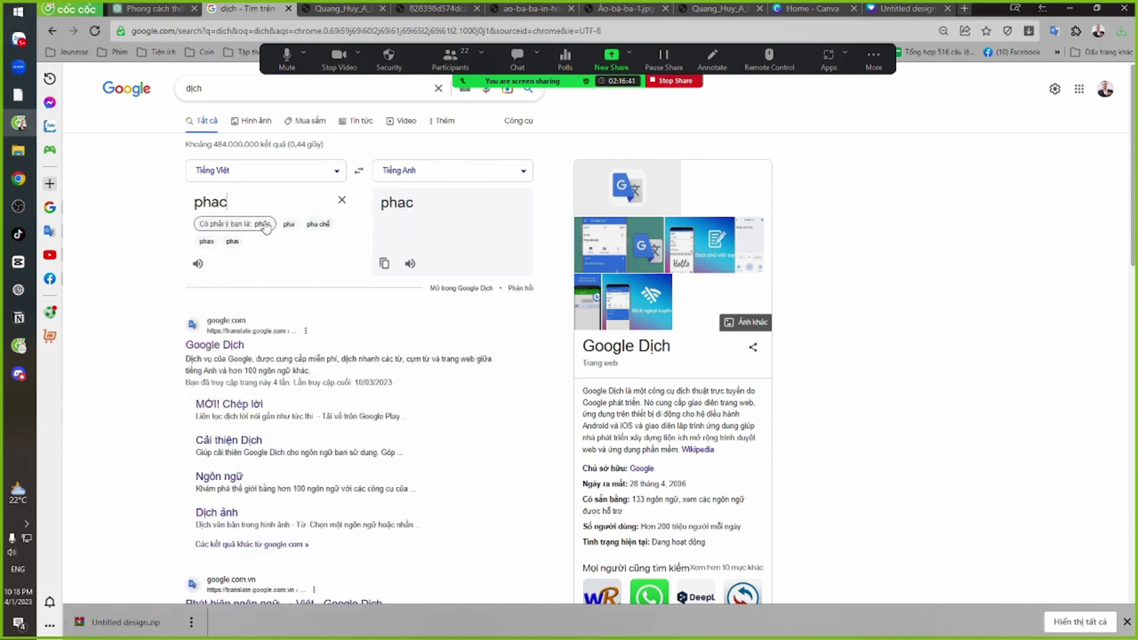
text(s hoaj)
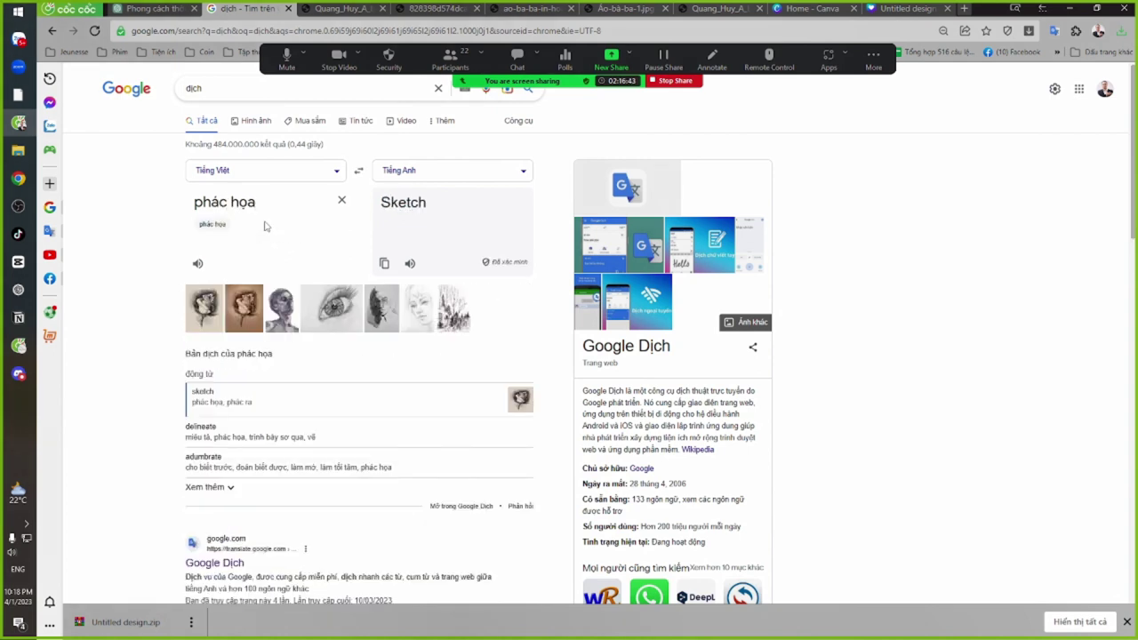
mouse_move(426, 202)
mouse_down()
mouse_move(368, 214)
mouse_move(414, 204)
mouse_move(380, 186)
mouse_up()
key(ctrl+c)
key(alt+Tab)
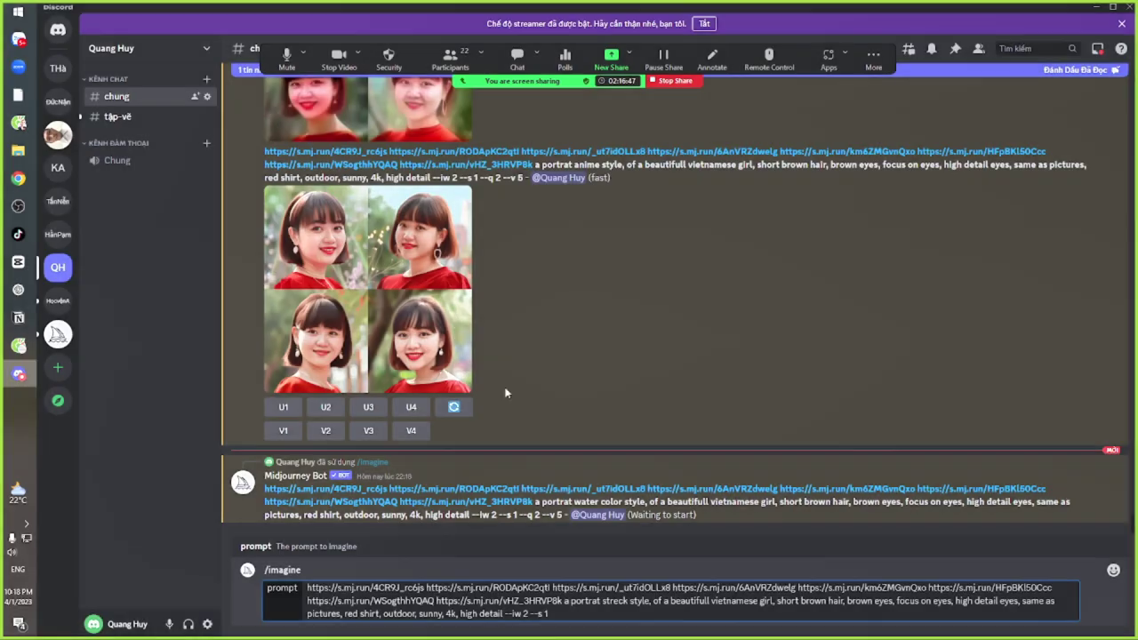
Replace streck with the copied word Sketch and submit the Sketch-style prompt
double_click(622, 601)
key(ctrl+v)
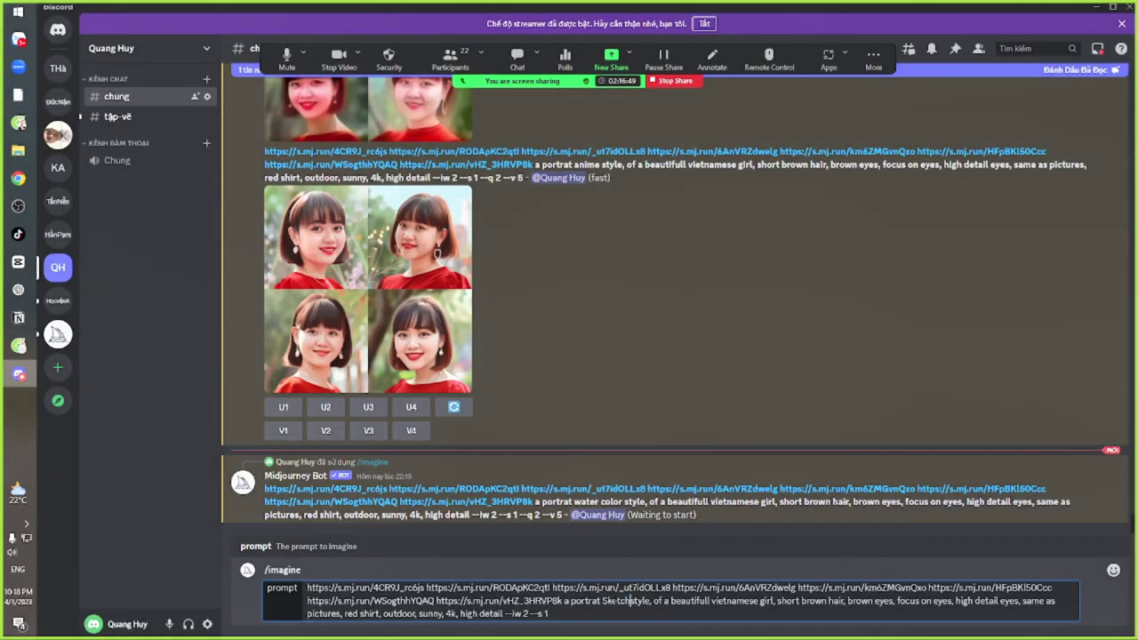
key(Return)
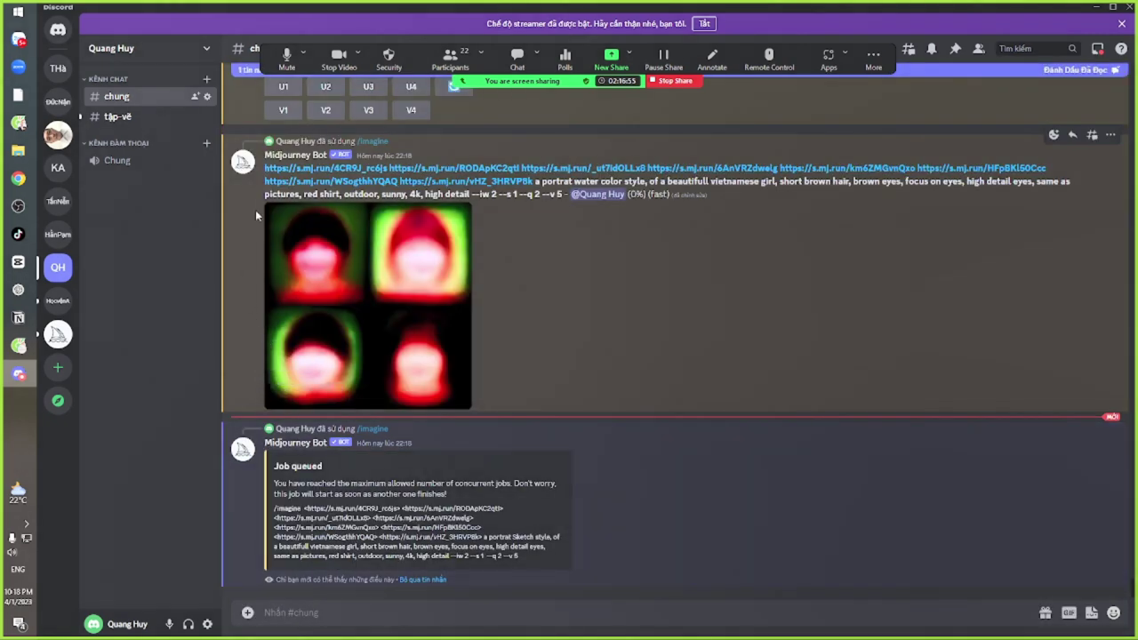
click(268, 169)
key(alt+Tab)
Copy the water color prompt and resubmit it via /imagine with water color changed to pencil drawing
drag(265, 167, 497, 193)
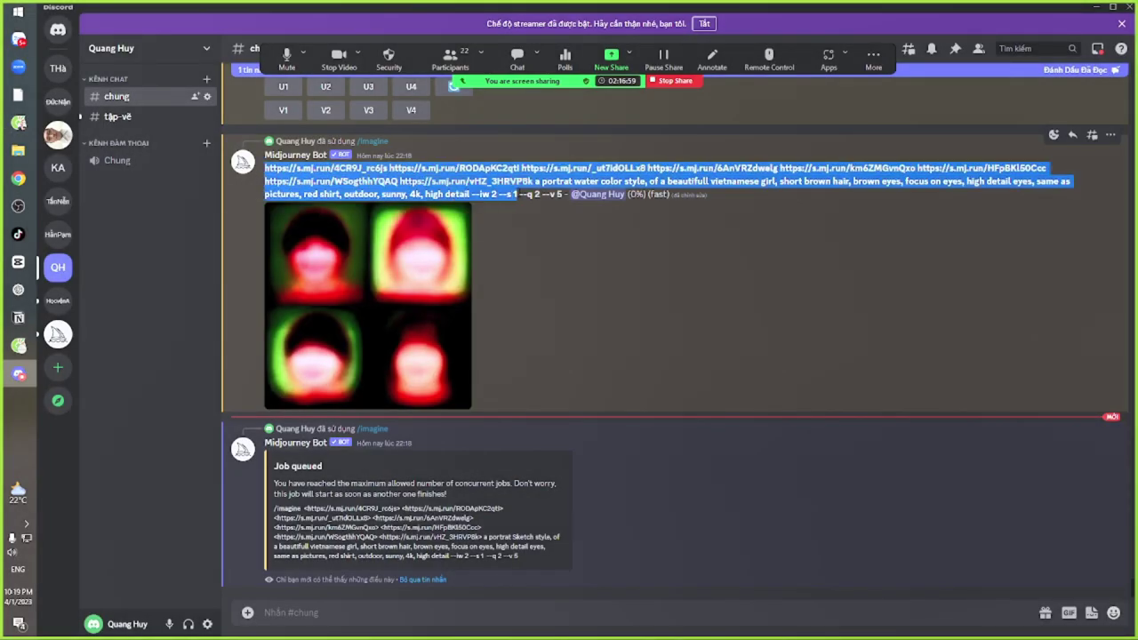
click(385, 606)
text(/im)
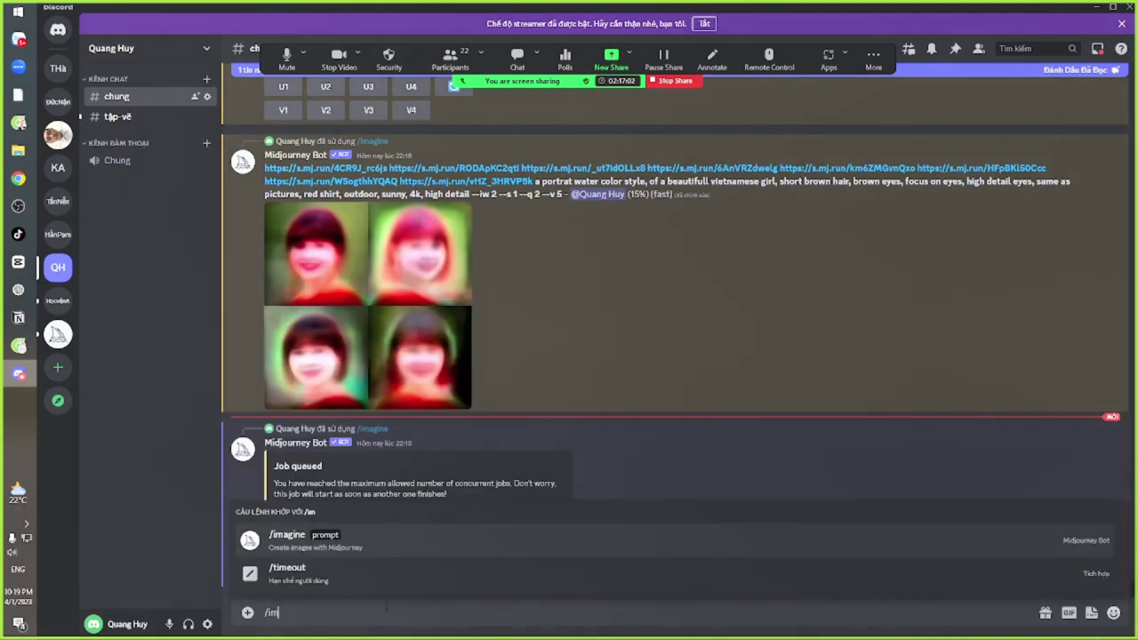
key(Tab)
text(https://s.mj.run/4CR9J_rc6js https://s.mj.run/RODApKC2qtl https://s.mj.run/_ut7idOLLx8 https://s.mj.run/6AnVRZdwelg https://s.mj.run/km6ZMGvnQxo https://s.mj.run/HFpBKl50Ccc https://s.mj.run/WSogthhYQAQ https://s.mj.run/vHZ_3HRVP8k a portrat water color style, of a beautifull vietnamese girl, short brown hair, brown eyes, focus on eyes, high detail eyes, same as pictures, red shirt, outdoor, sunny, 4k, high detail --iw 2 --s 1)
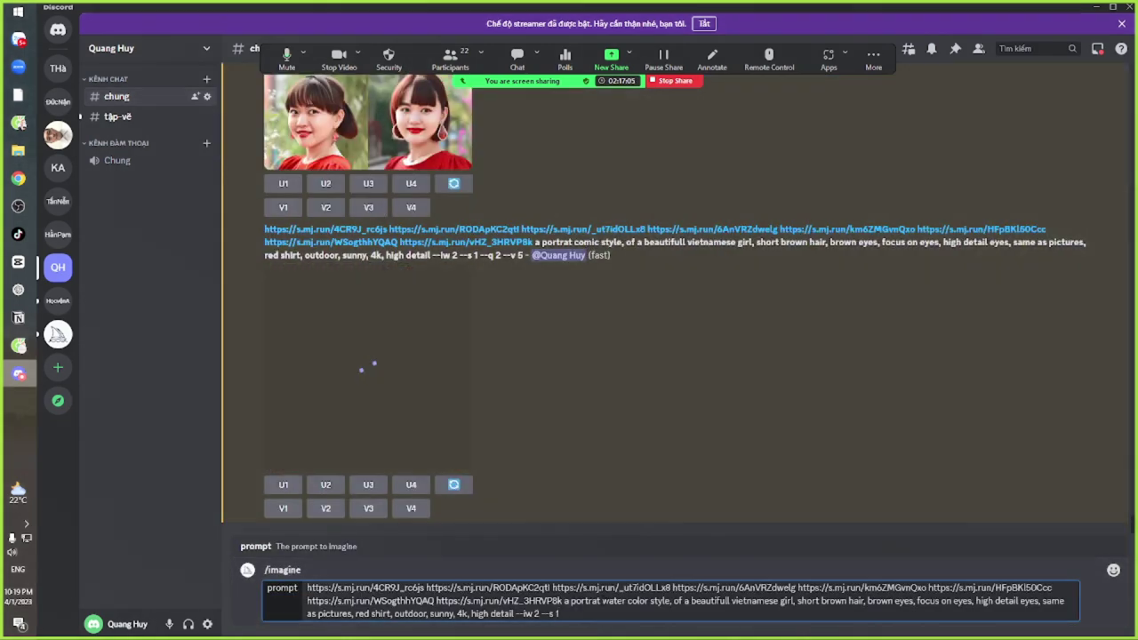
drag(603, 601, 647, 601)
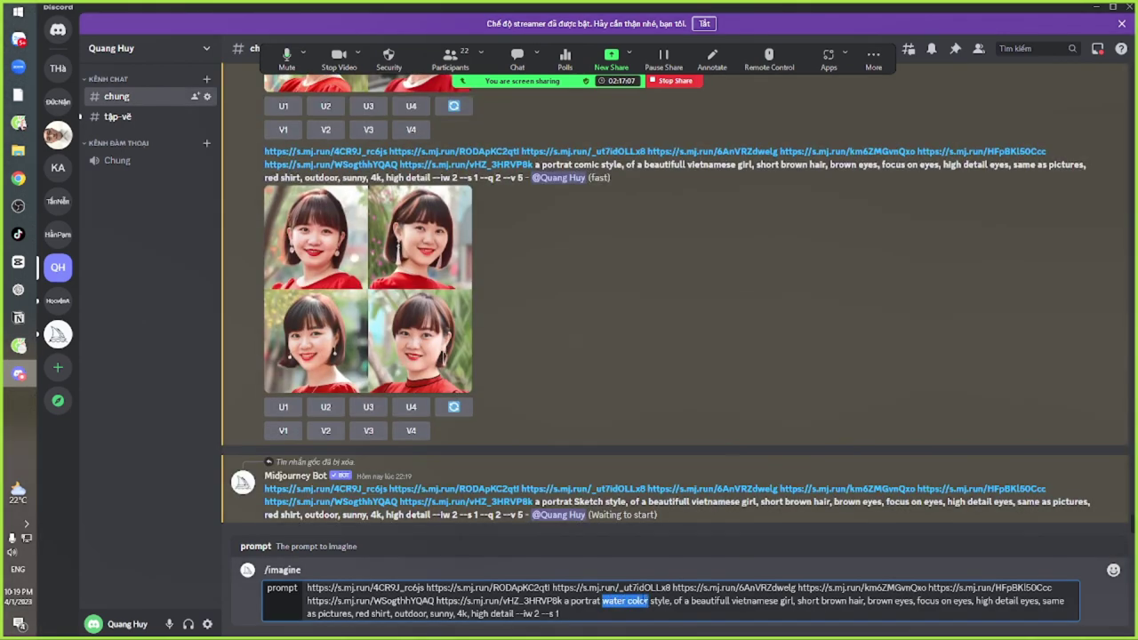
text(p)
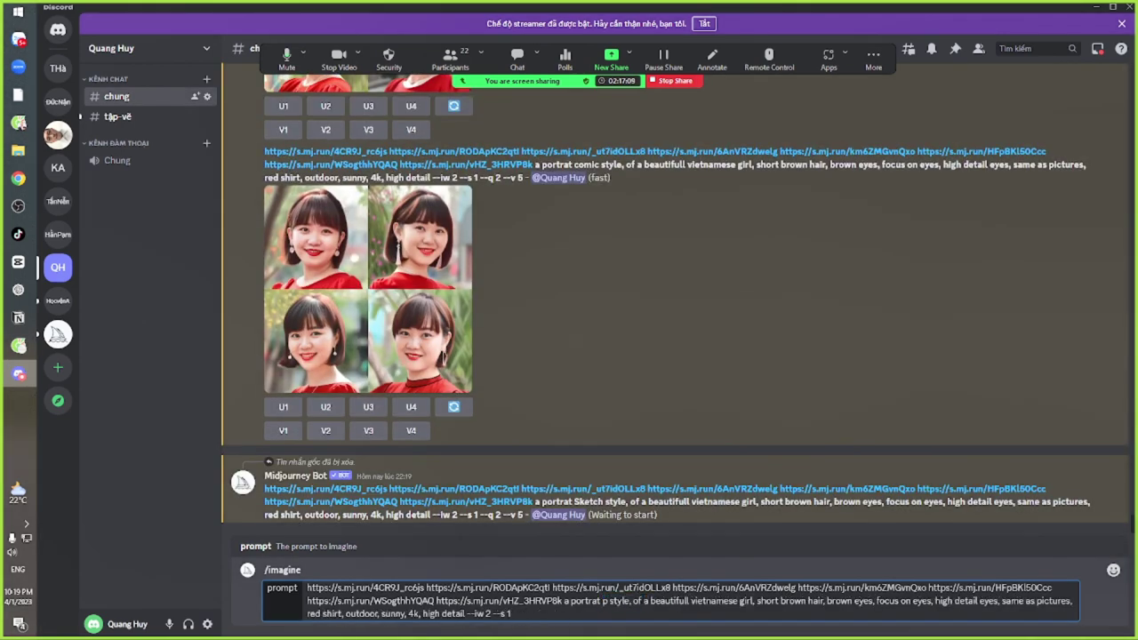
text(en)
key(BackSpace)
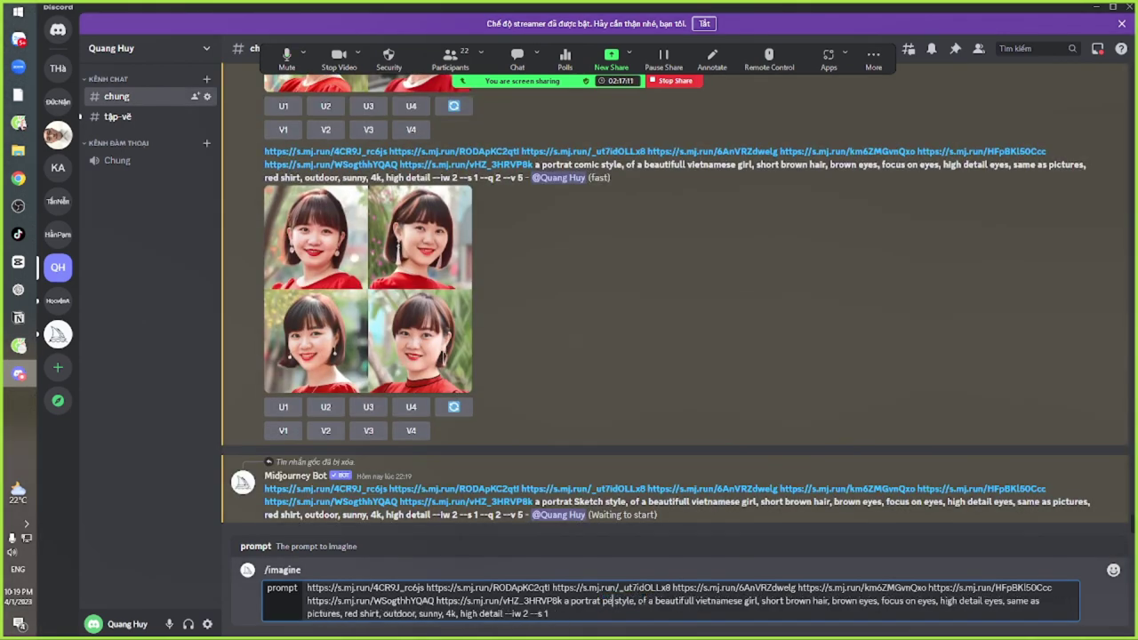
text(ncil)
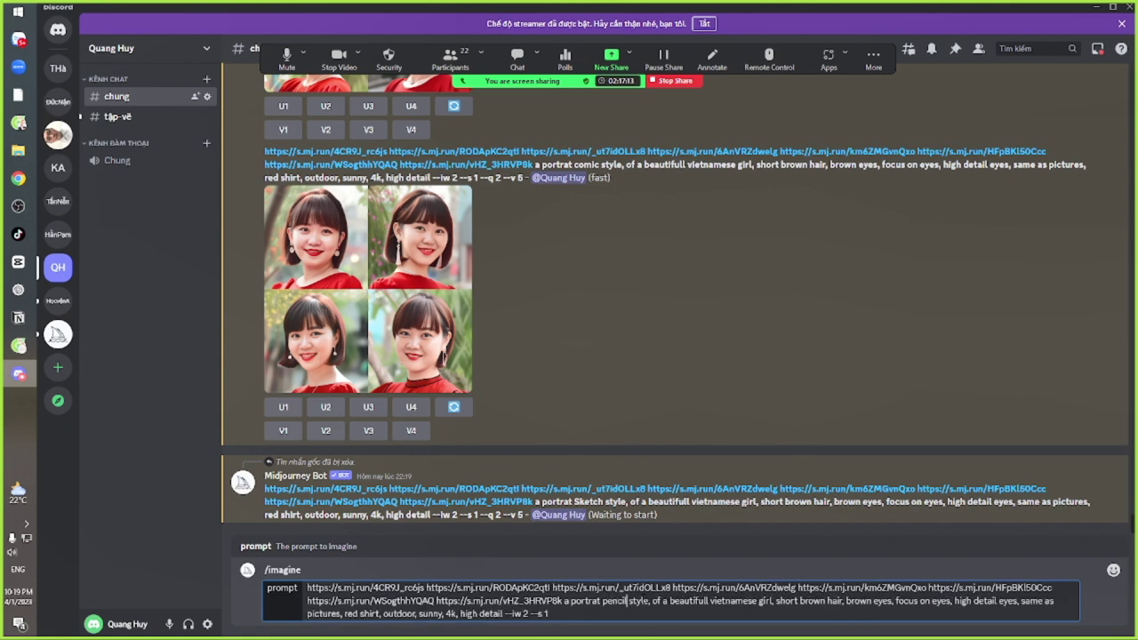
text( dwe)
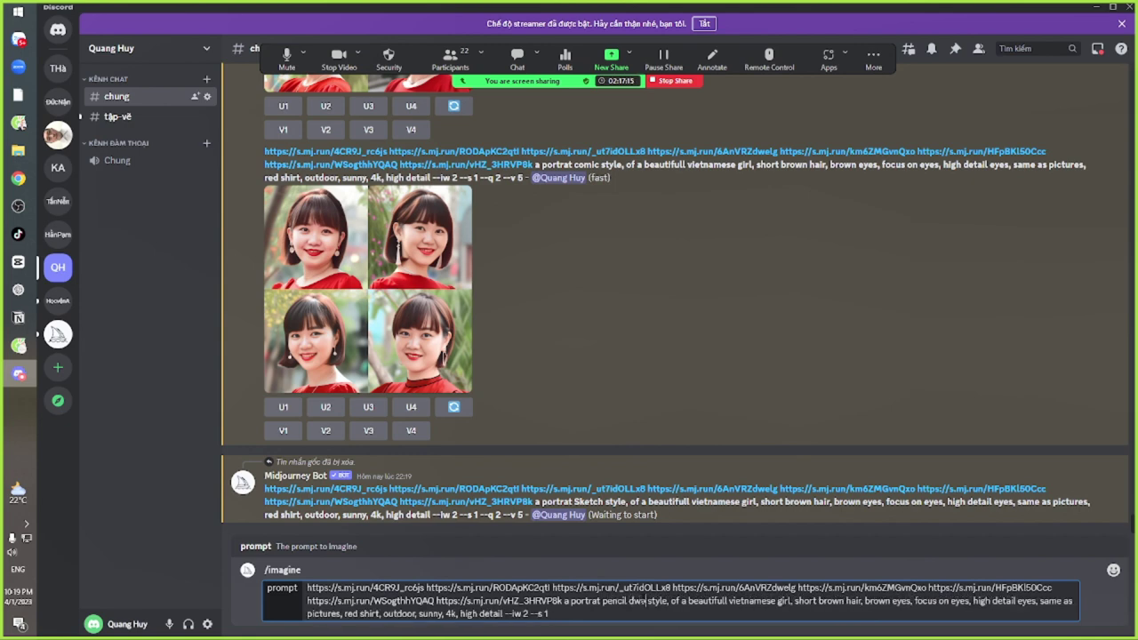
key(BackSpace)
key(BackSpace)
text(rawing)
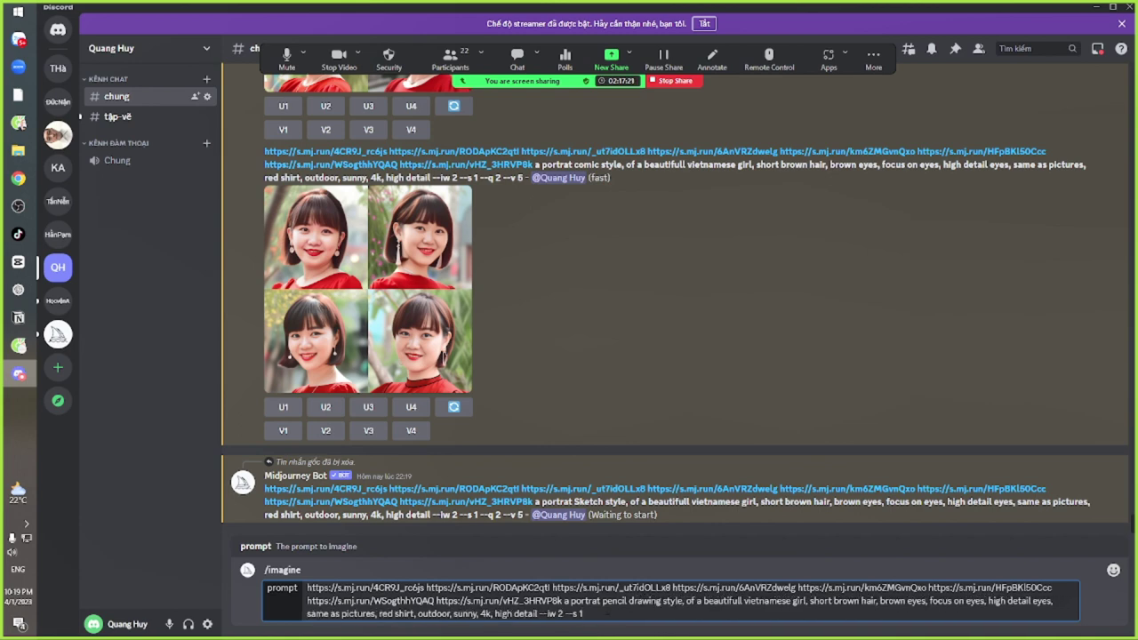
key(Return)
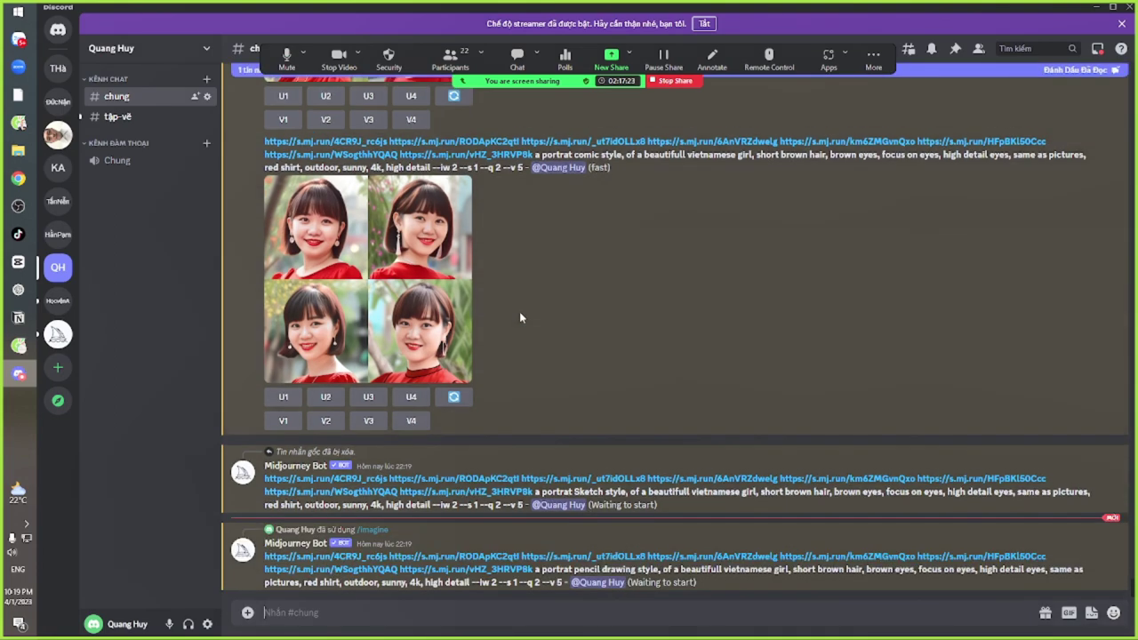
Scroll up and enlarge two earlier four-portrait grids for a closer look
scroll(519, 311, up, 3)
scroll(519, 311, up, 10)
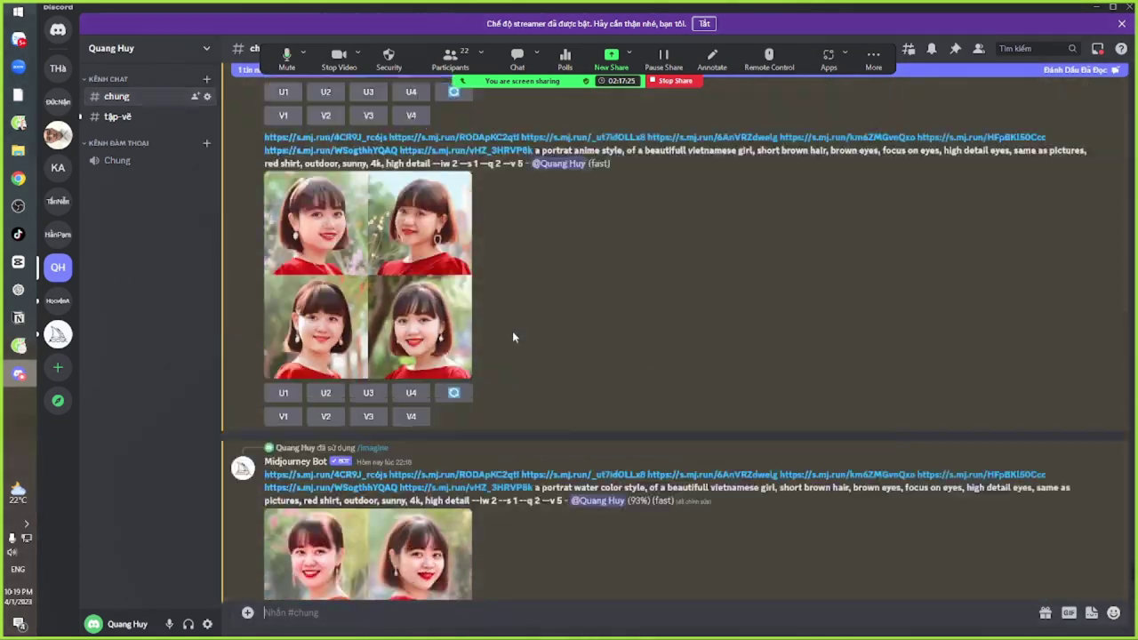
scroll(513, 341, up, 5)
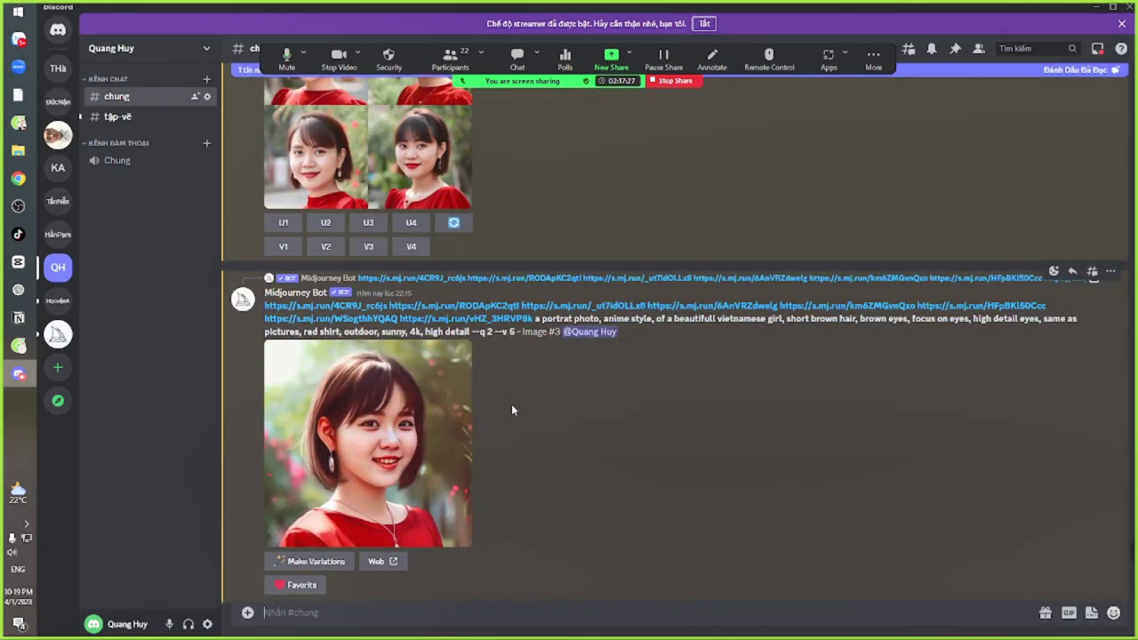
scroll(513, 412, down, 5)
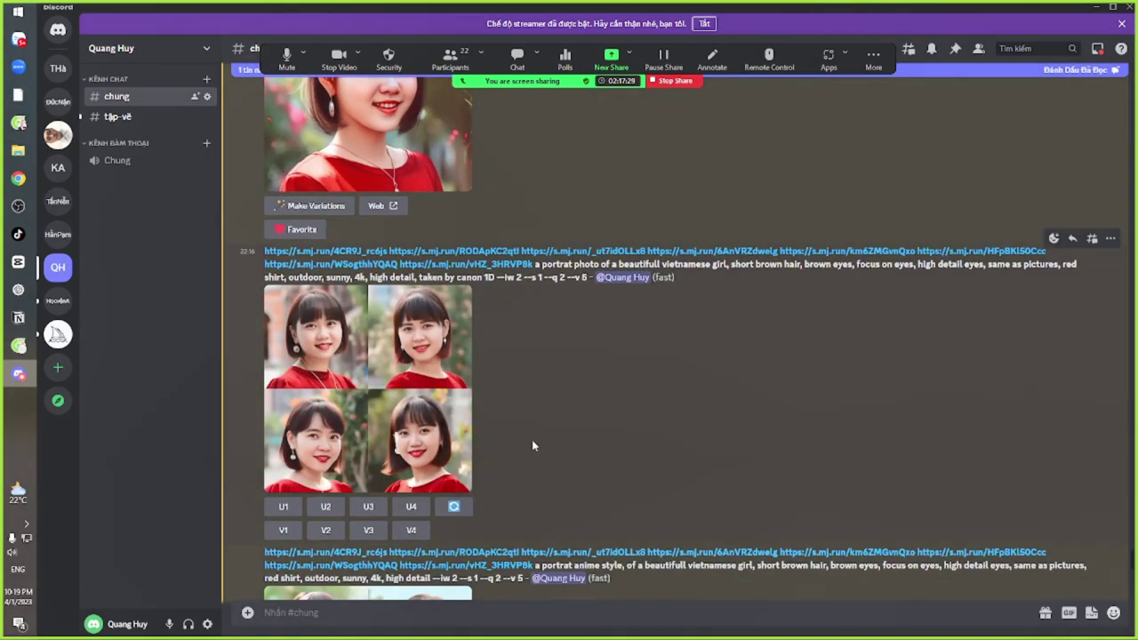
click(399, 362)
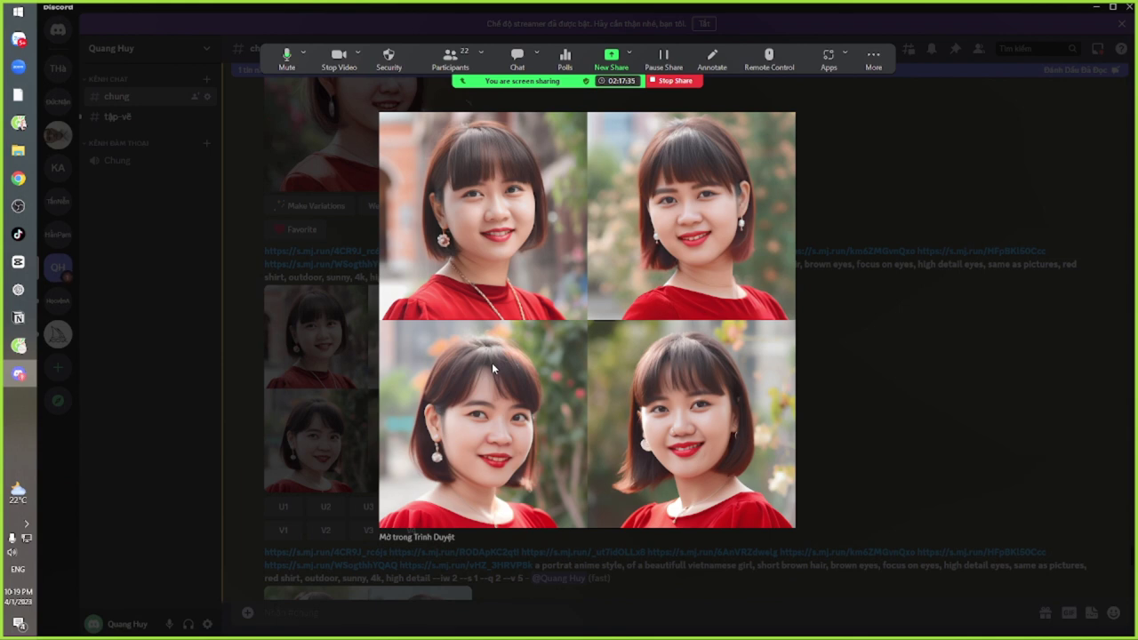
key(Tab)
click(887, 353)
scroll(622, 355, down, 3)
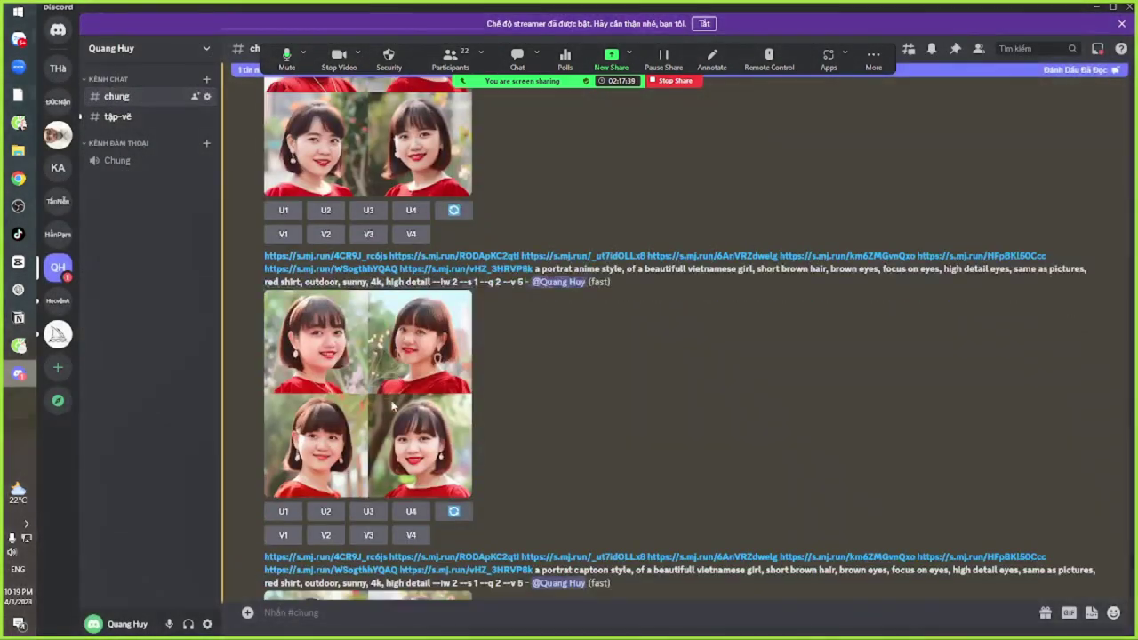
click(403, 366)
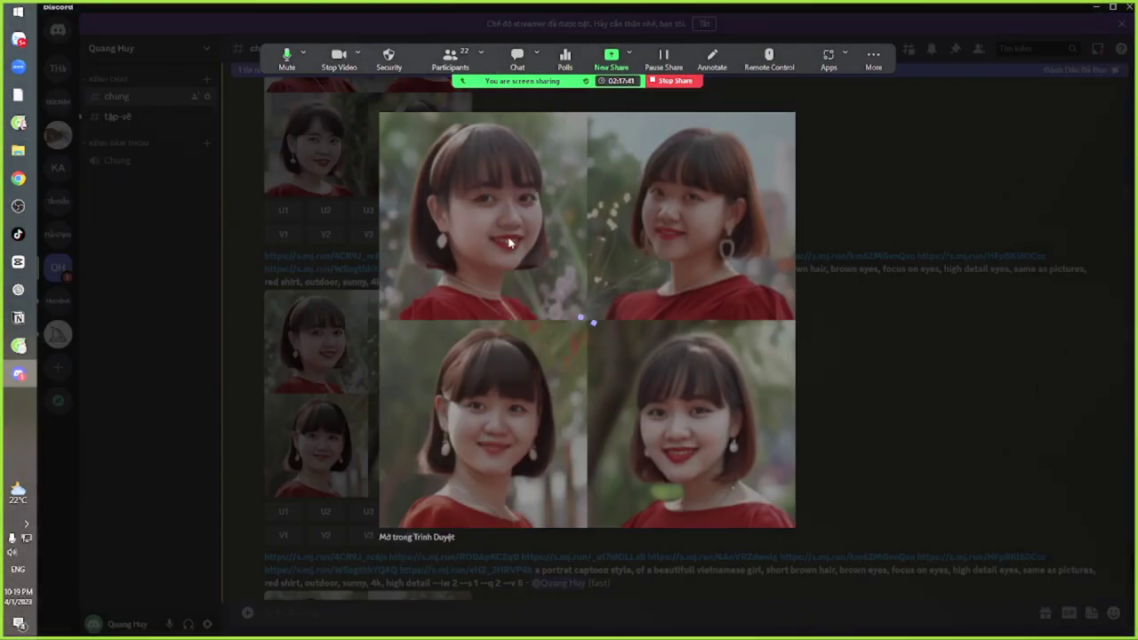
click(919, 355)
scroll(547, 391, down, 5)
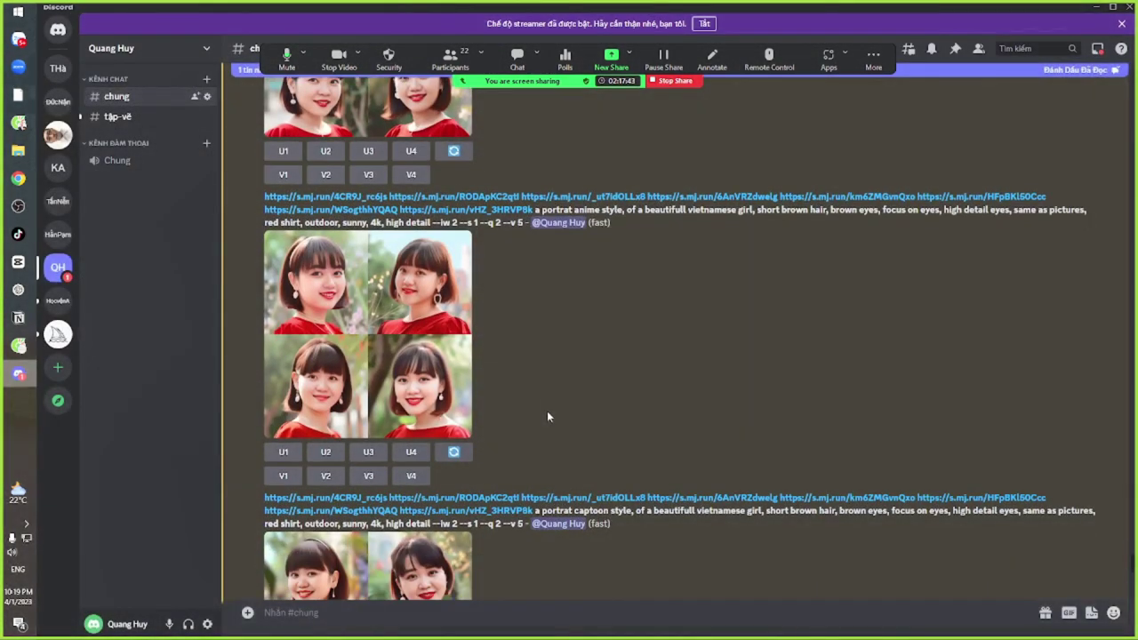
Enlarge the captoon, comic, Sketch and water color portrait grids in turn
click(393, 247)
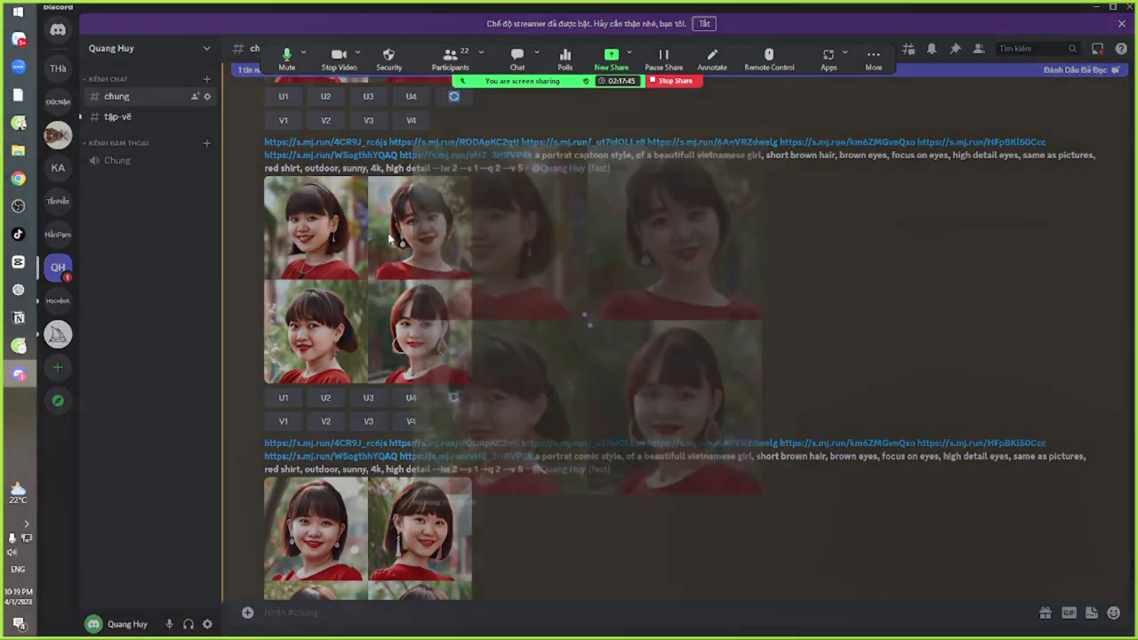
click(845, 279)
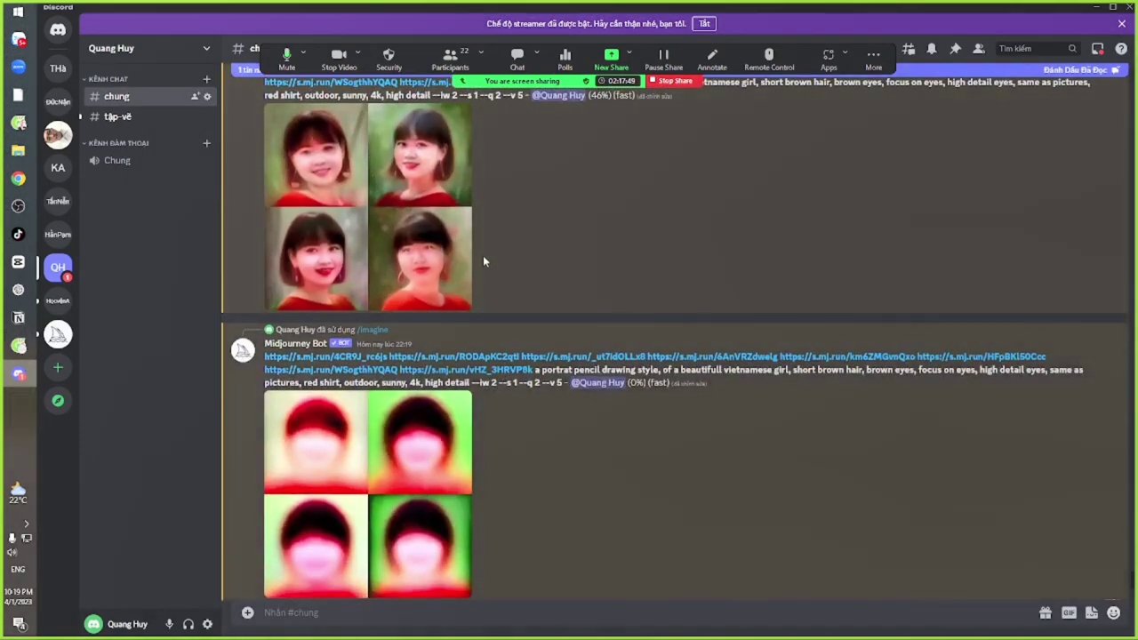
click(421, 222)
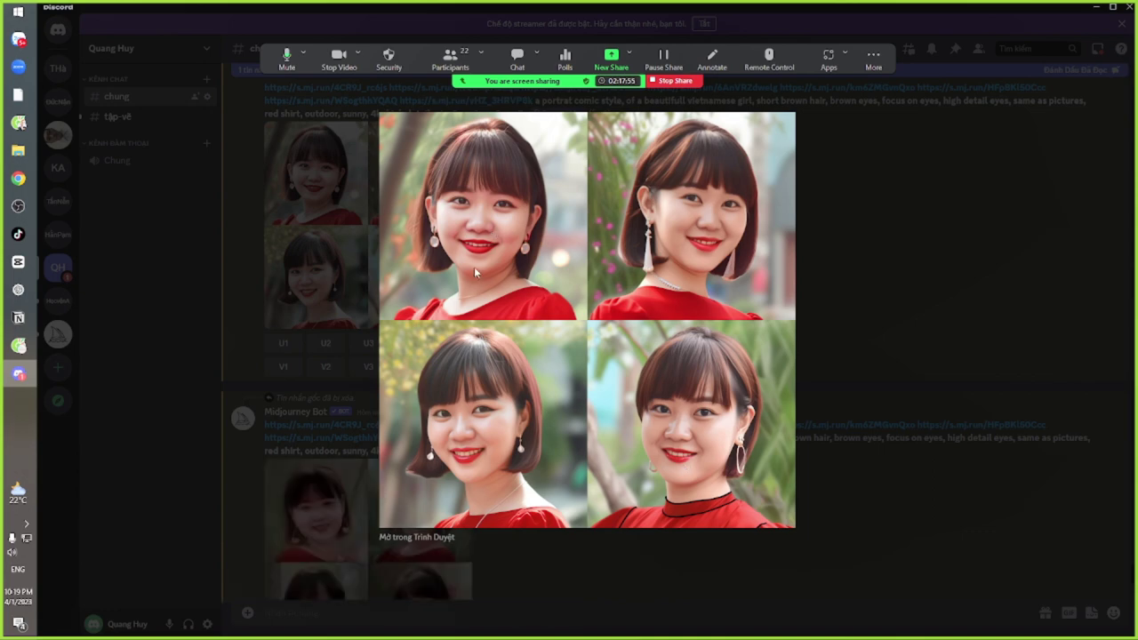
click(866, 301)
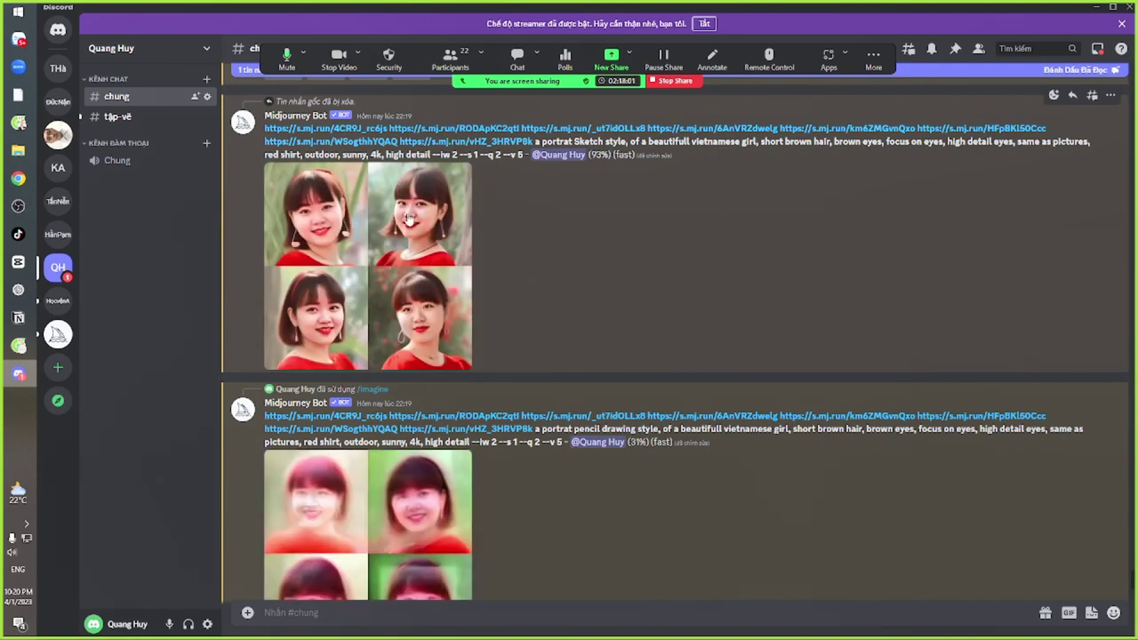
click(407, 247)
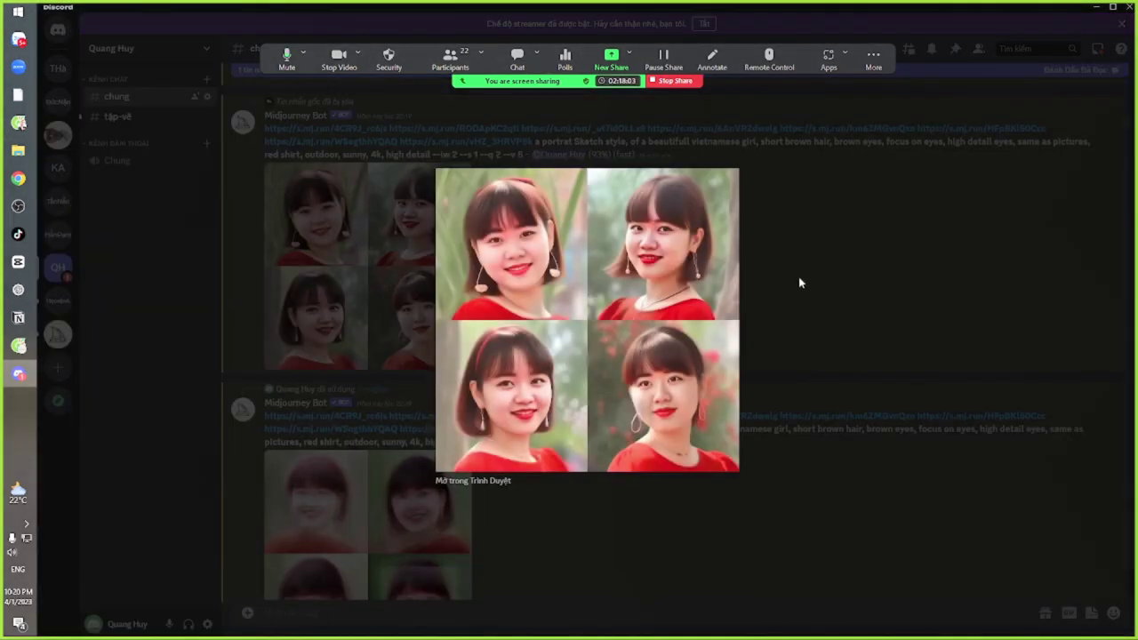
click(798, 277)
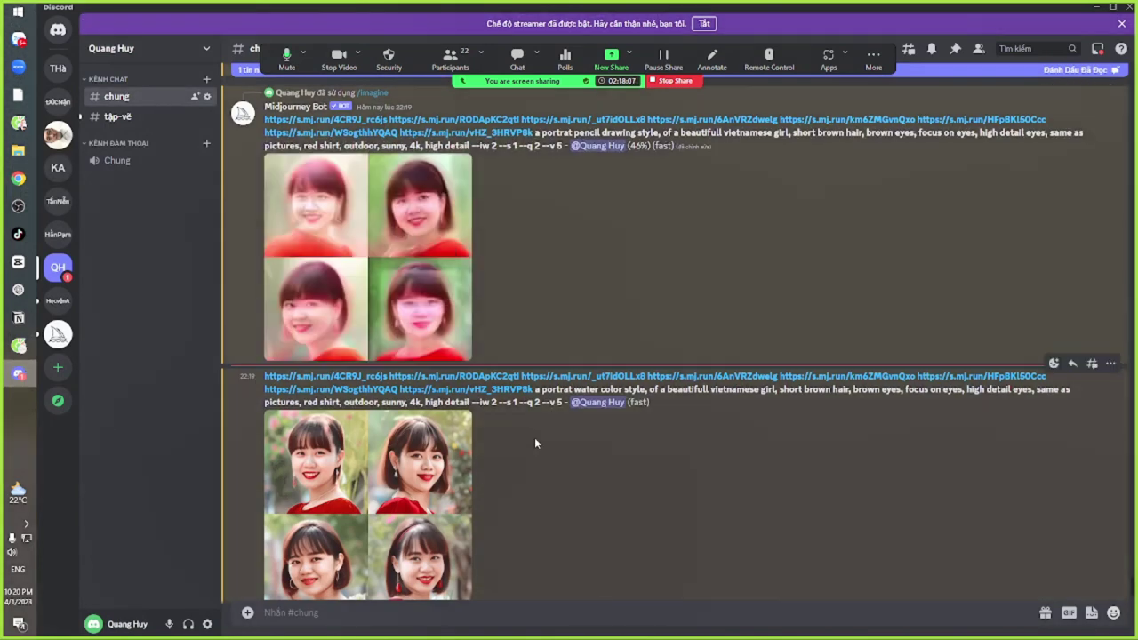
scroll(534, 437, down, 2)
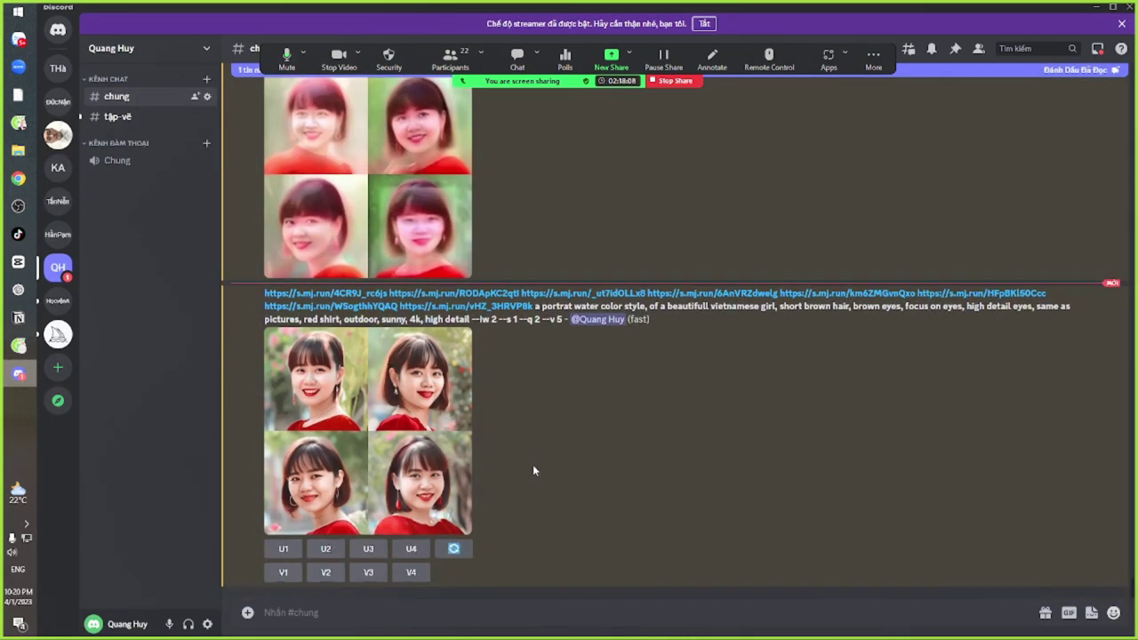
click(373, 409)
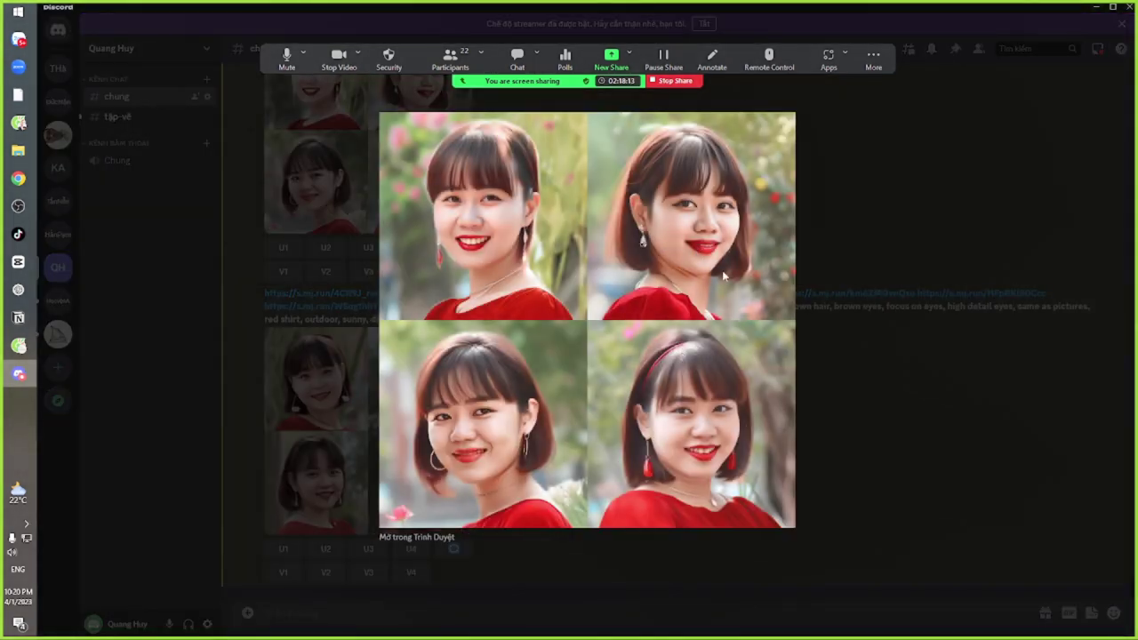
click(840, 399)
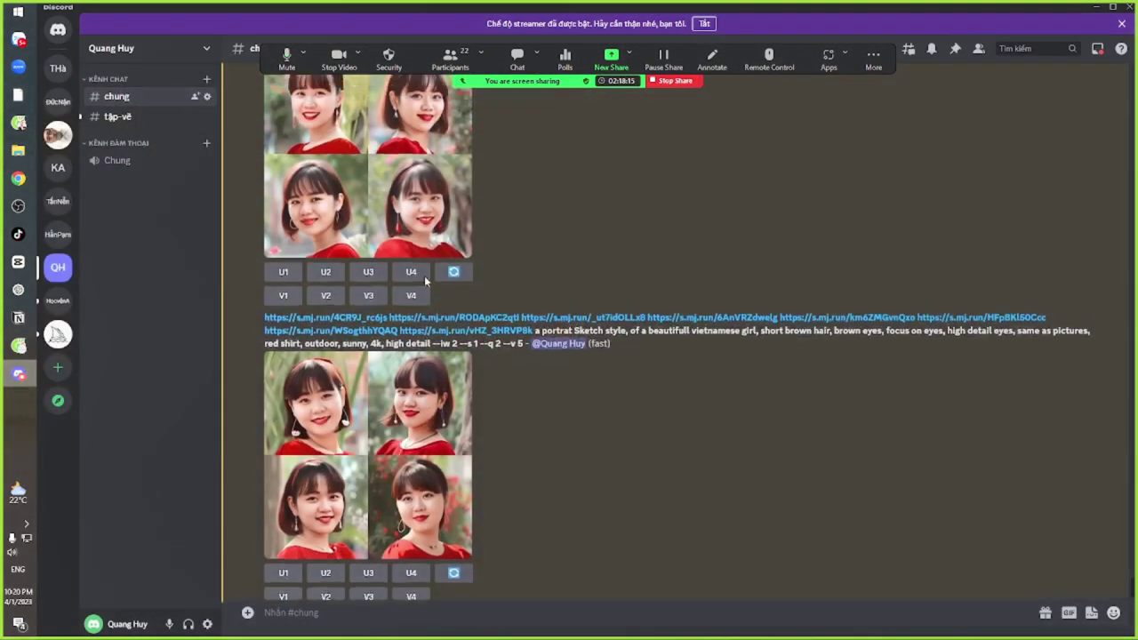
Scroll down to the finished pencil drawing portrait grid
scroll(374, 489, up, 3)
scroll(428, 457, down, 2)
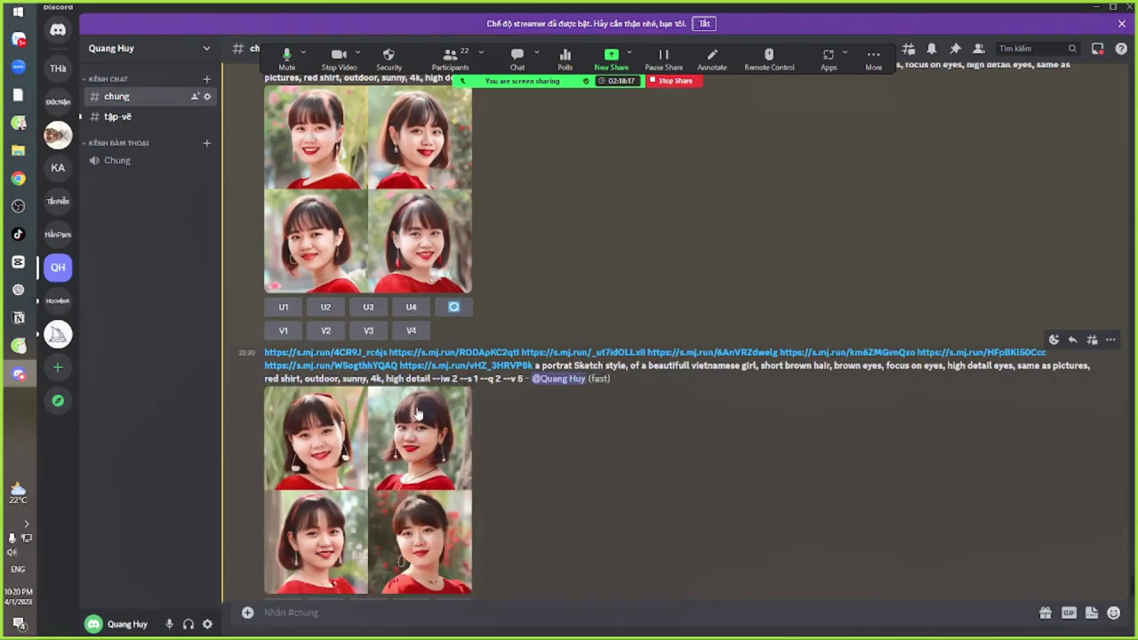
scroll(416, 231, down, 5)
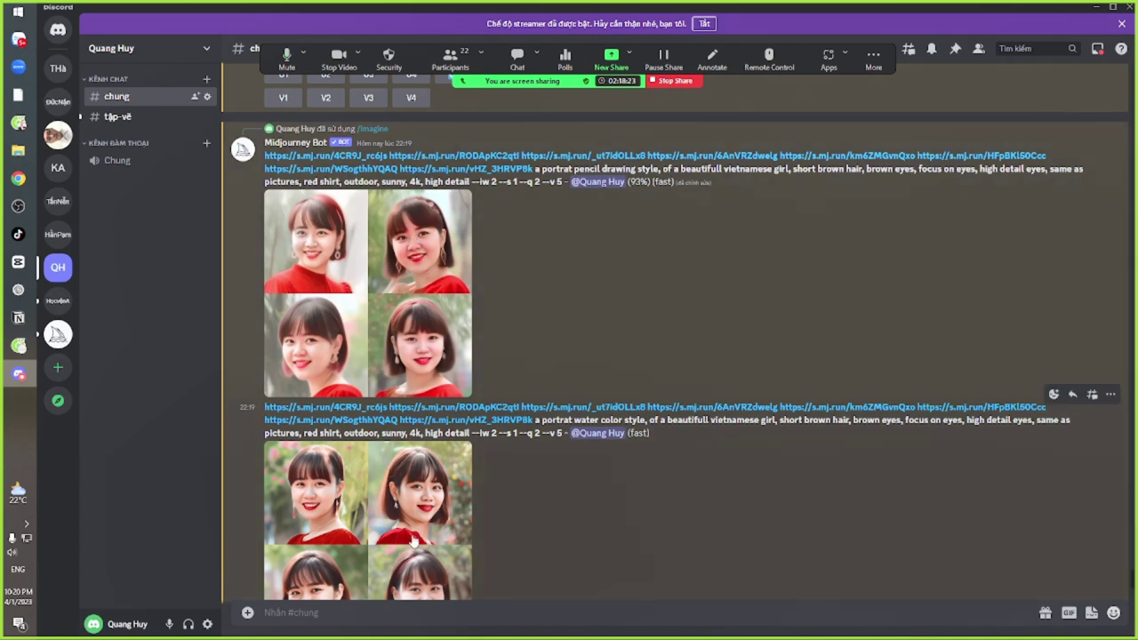
scroll(408, 275, up, 5)
scroll(408, 283, down, 1)
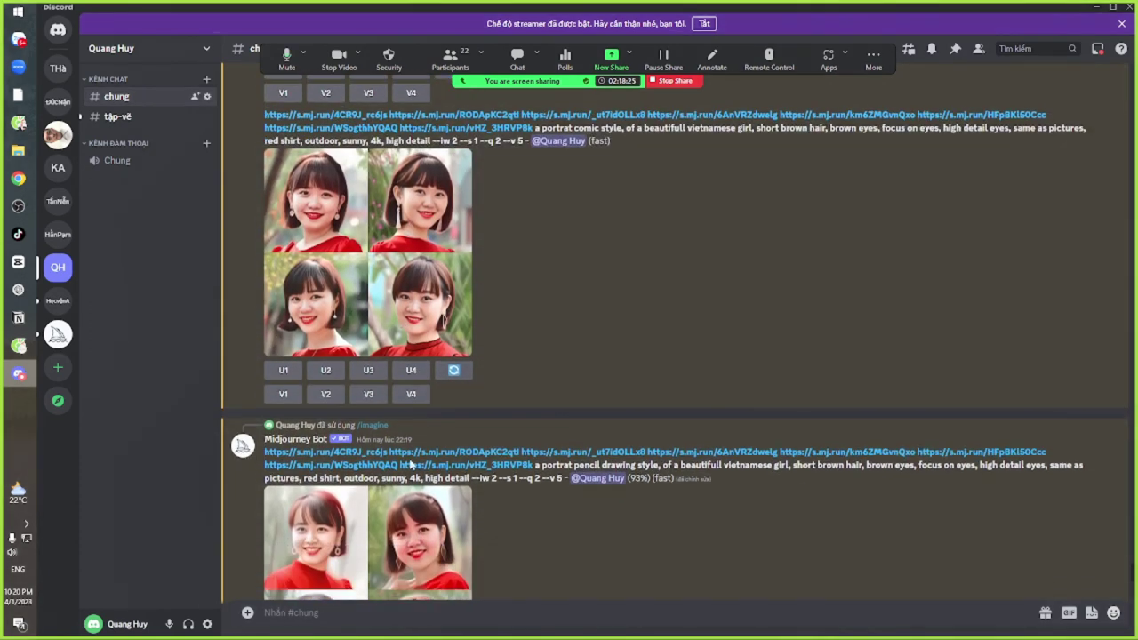
scroll(406, 533, up, 5)
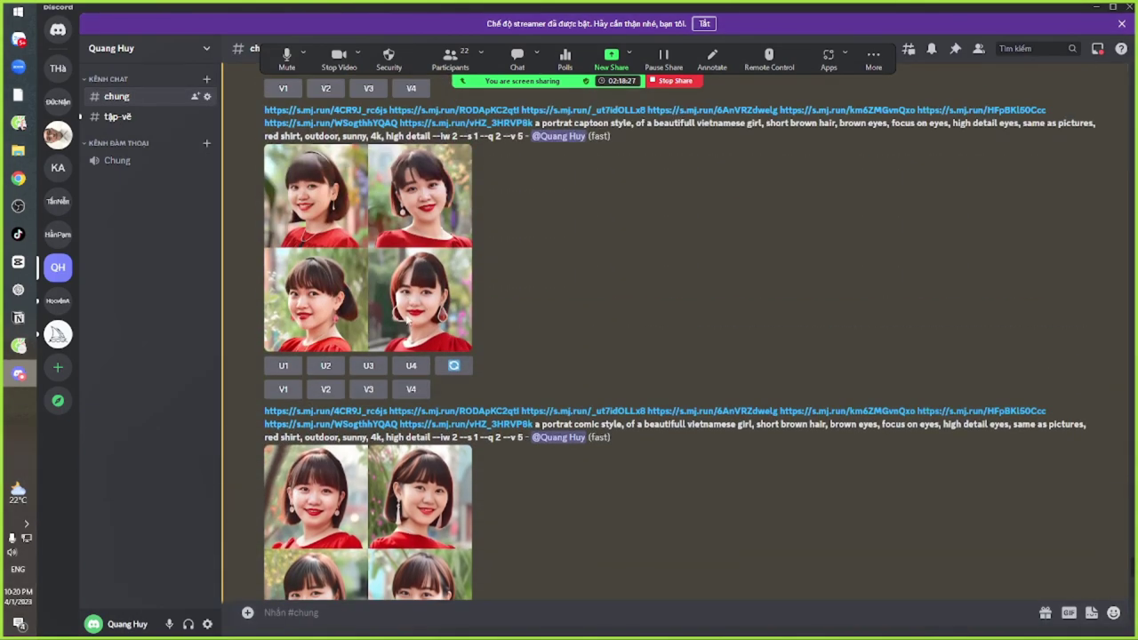
scroll(522, 364, down, 7)
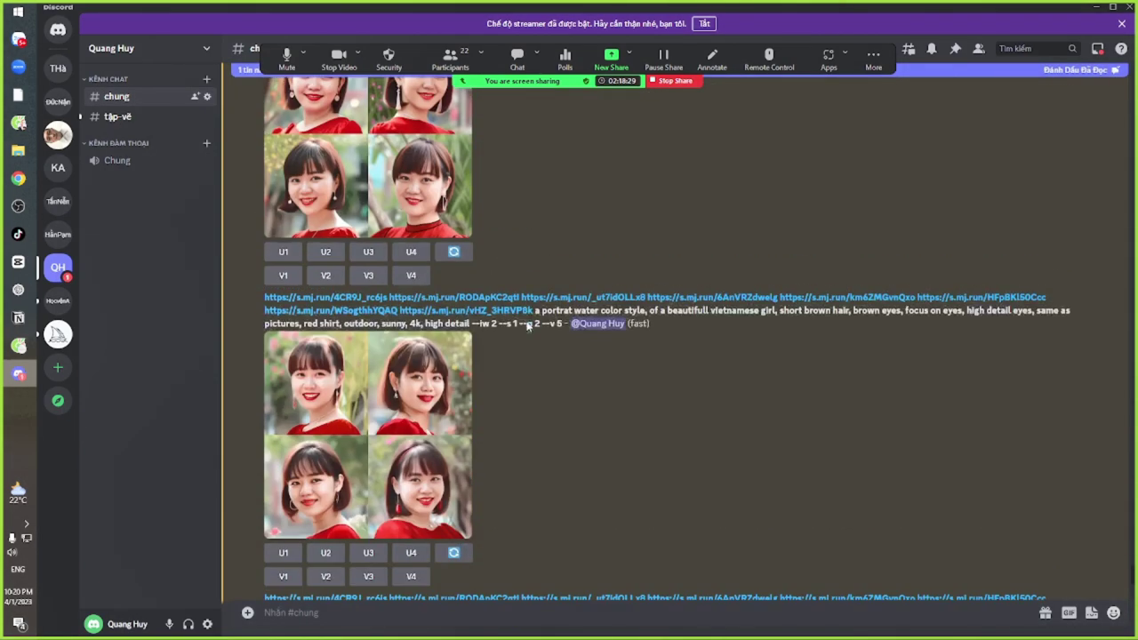
scroll(524, 422, down, 1)
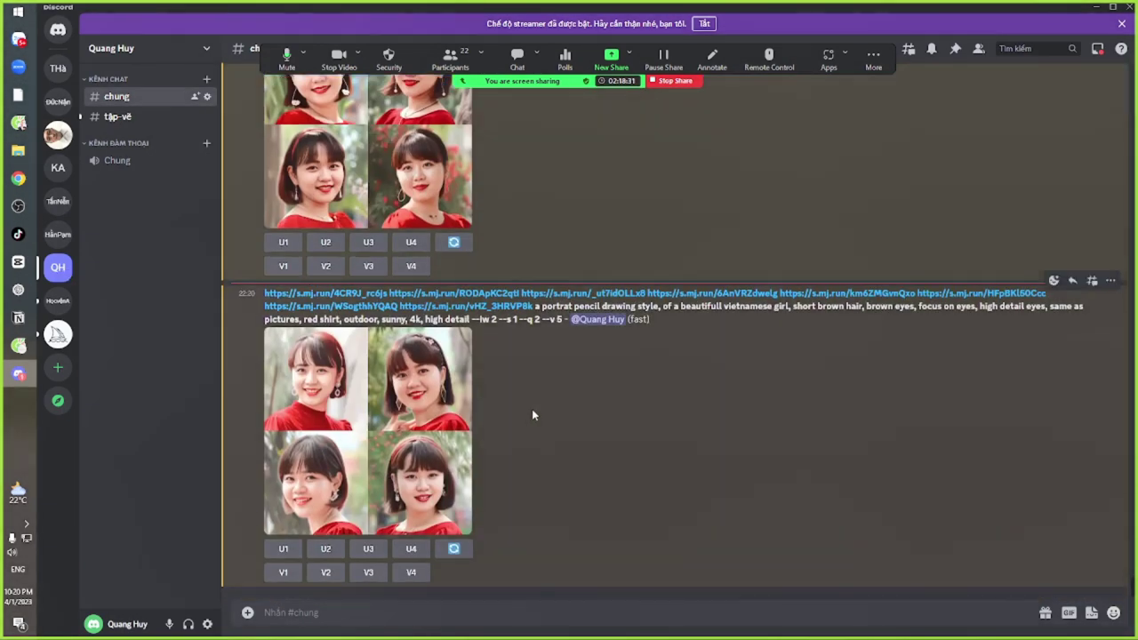
Resubmit the pencil drawing prompt without --iw 2 --s 1, adding '25 years old,' after 'vietnamese girl,'
drag(264, 293, 519, 320)
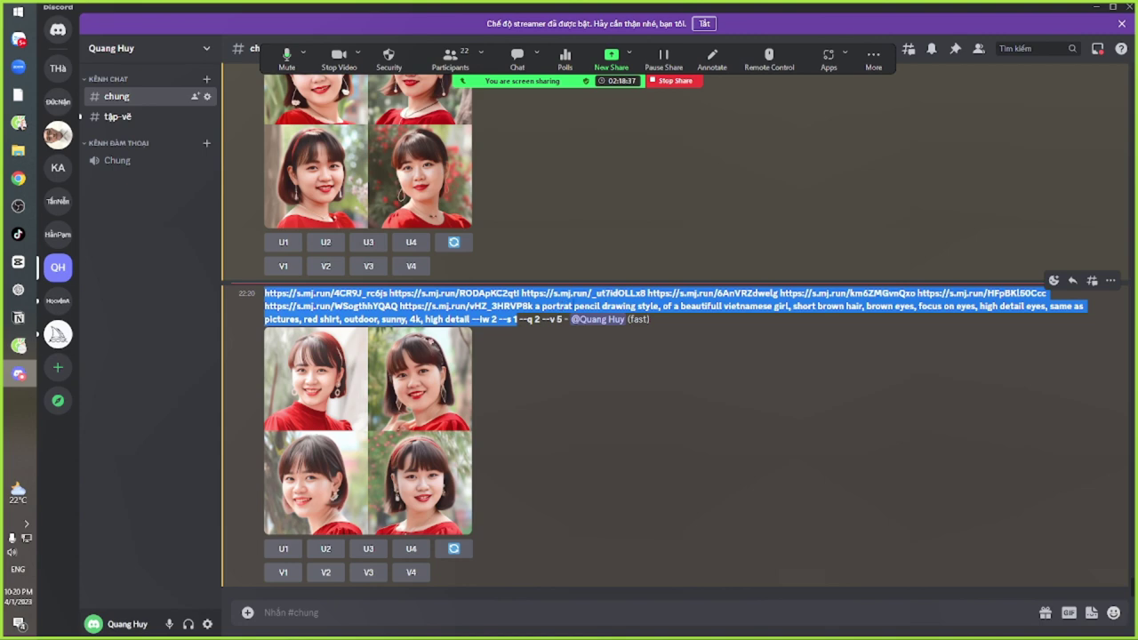
click(441, 613)
text(/im)
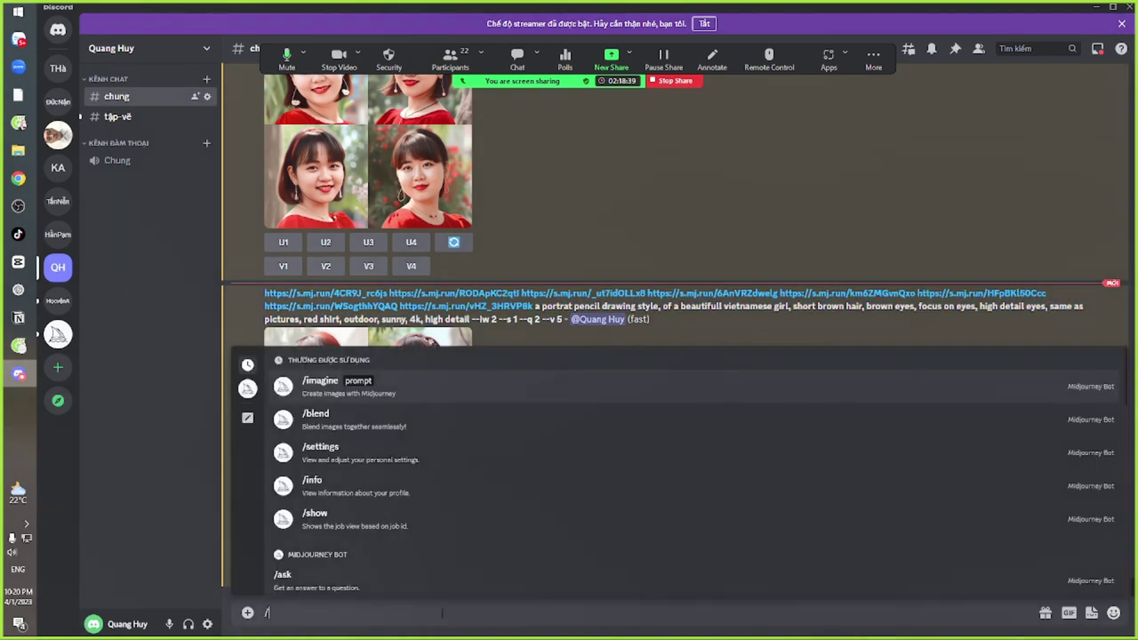
click(366, 540)
text(https://s.mj.run/4CR9J_rc6js https://s.mj.run/RODApKC2qtl https://s.mj.run/_ut7idOLLx8 https://s.mj.run/6AnVRZdwelg https://s.mj.run/km6ZMGvnQxo https://s.mj.run/HFpBKl50Cce https://s.mj.run/WSogthhYQAQ https://s.mj.run/vHZ_3HRVP8k a portrait pencil drawing style, of a beautifull vietnamese girl, short brown hair, brown eyes, focus on eyes, high detail eyes, same as pictures, red shirt, outdoor, sunny, 4k, high detail --iw 2 --s 1)
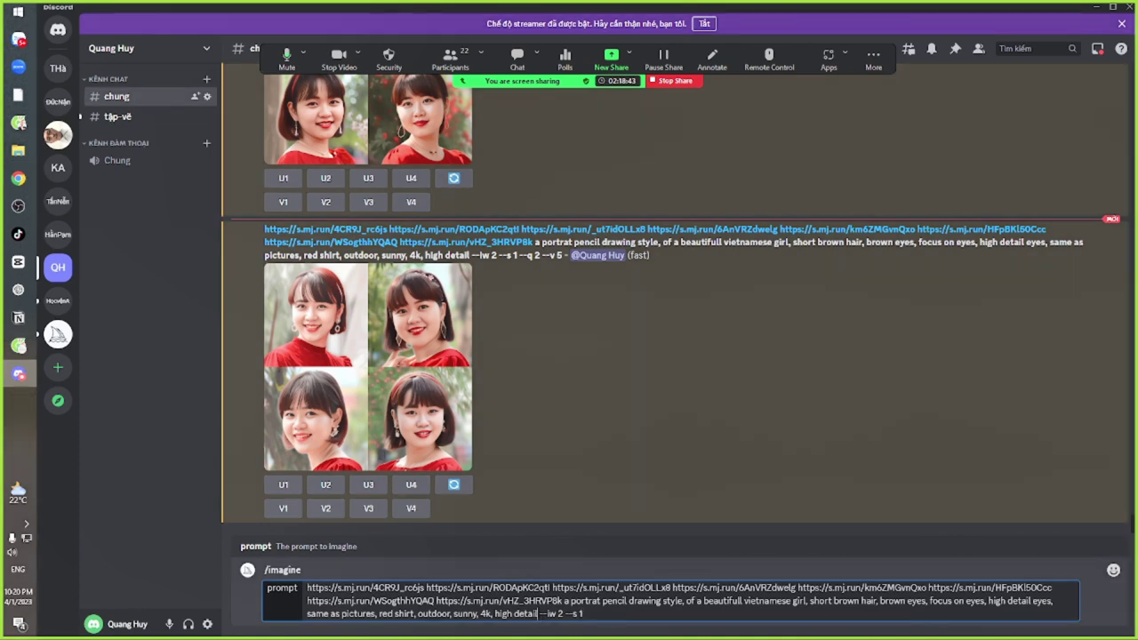
key(ctrl+shift+Left)
key(ctrl+shift+Left)
key(ctrl+shift+Left)
key(ctrl+shift+Left)
key(BackSpace)
click(809, 601)
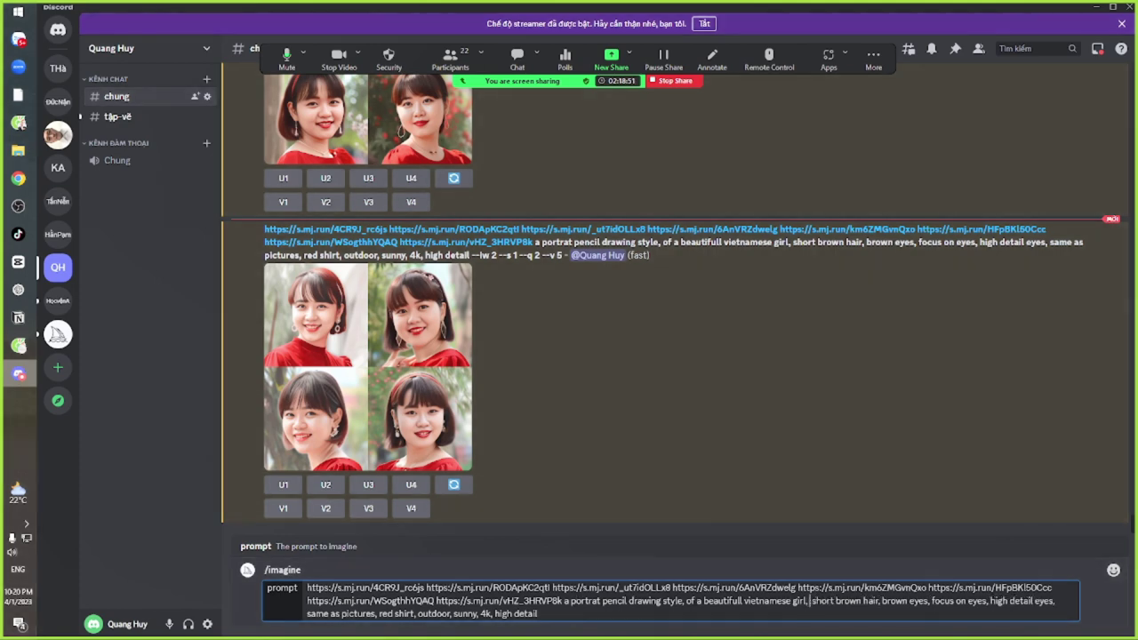
text(25)
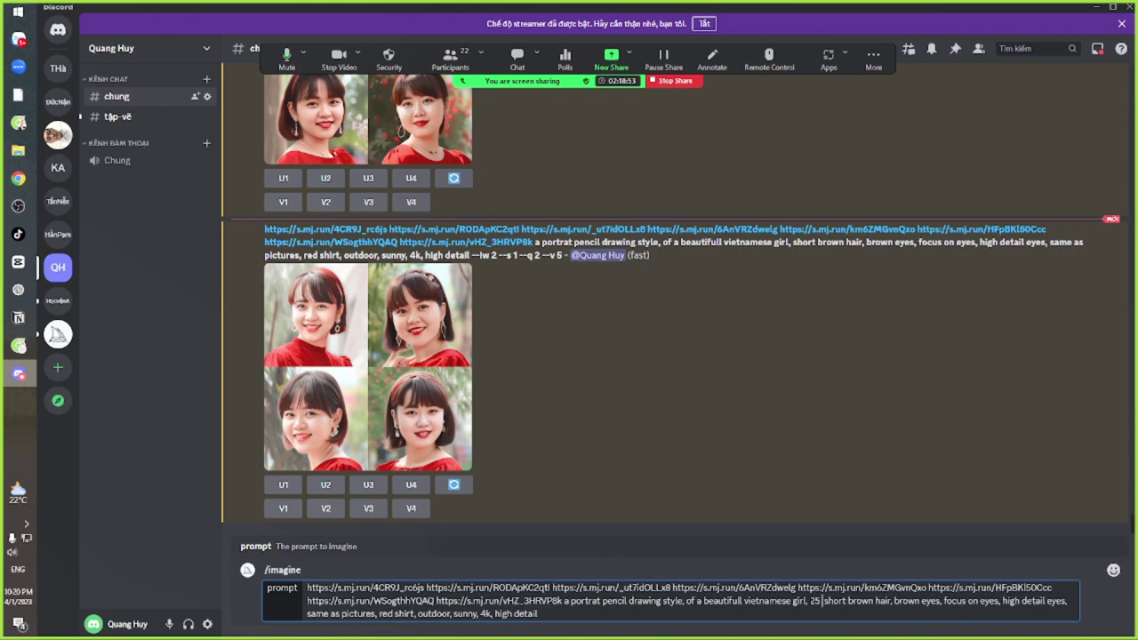
text( years ol)
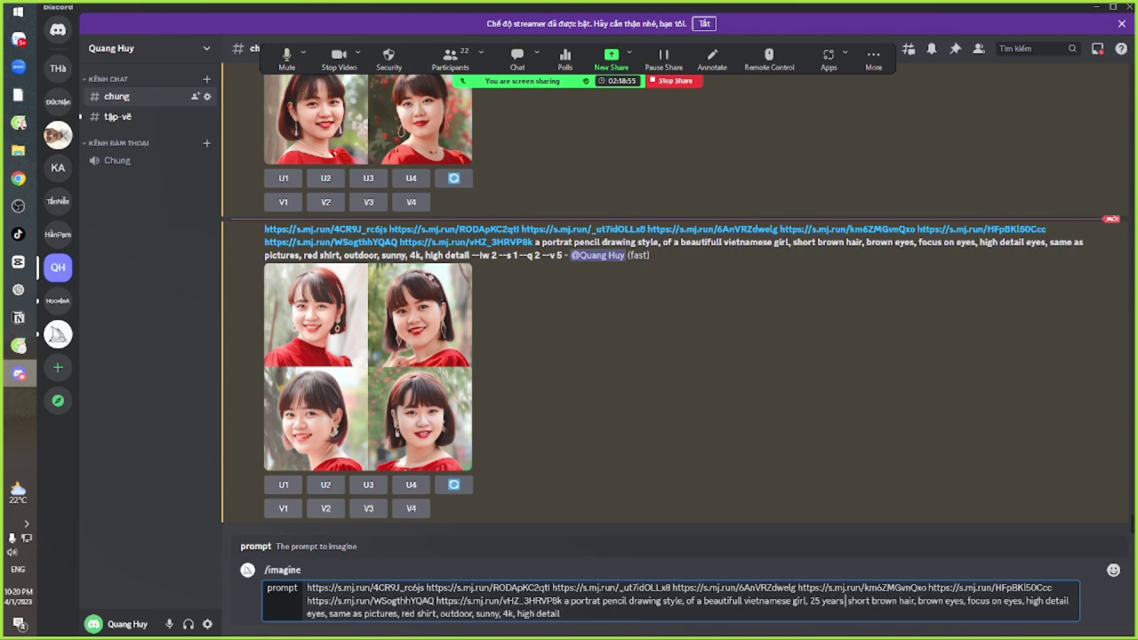
text(d,)
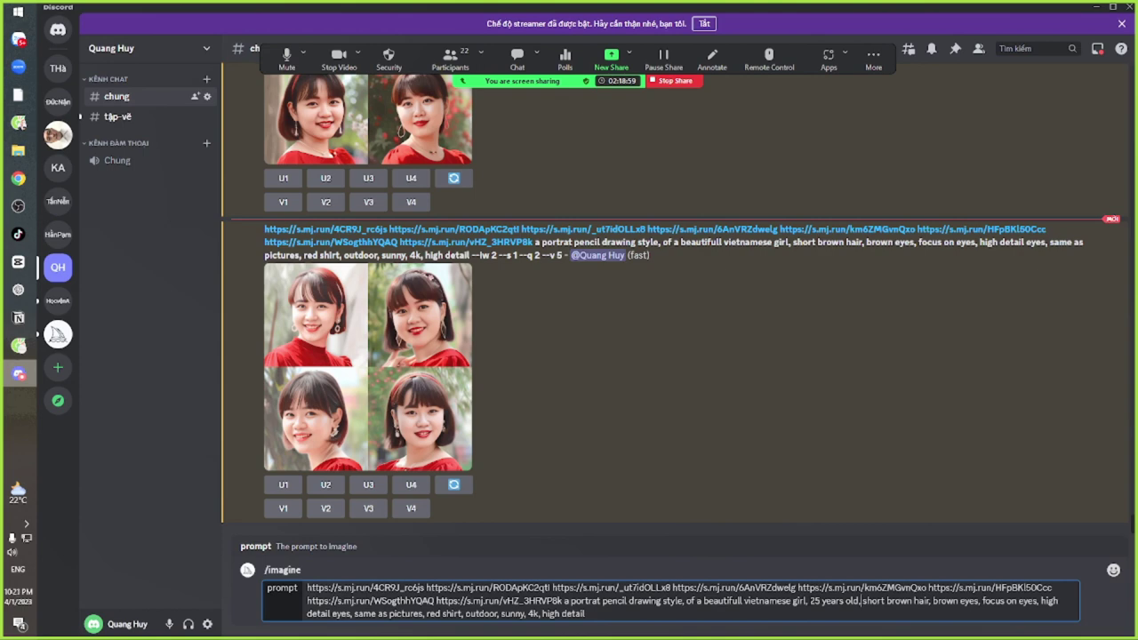
key(Return)
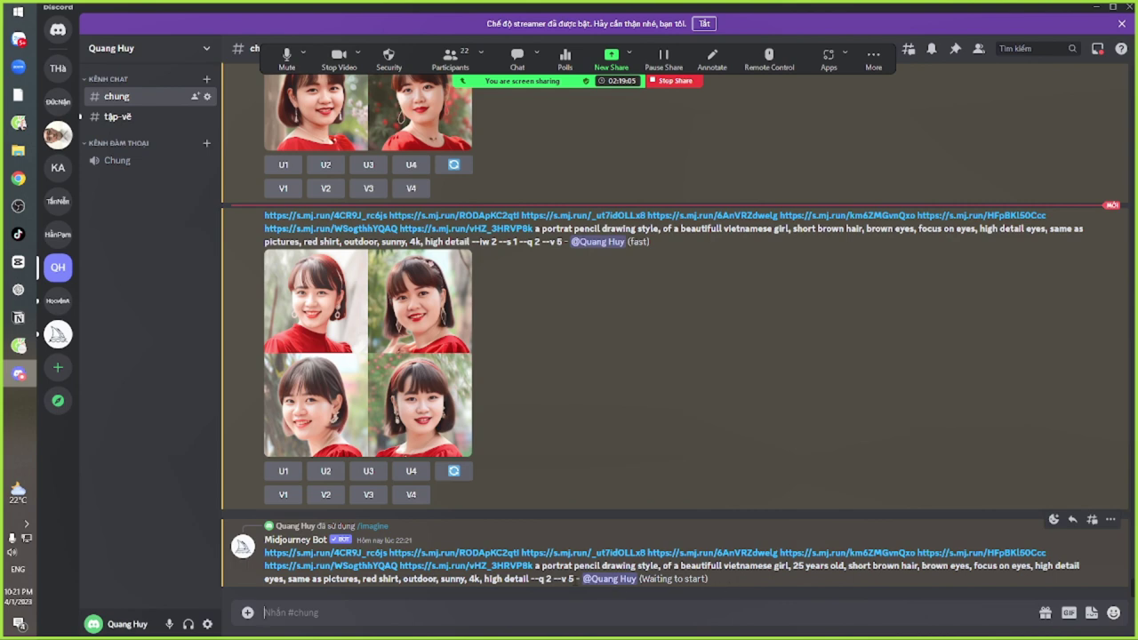
Select and copy the 25-years-old portrait prompt from the bot's latest message
drag(576, 579, 269, 554)
key(ctrl+c)
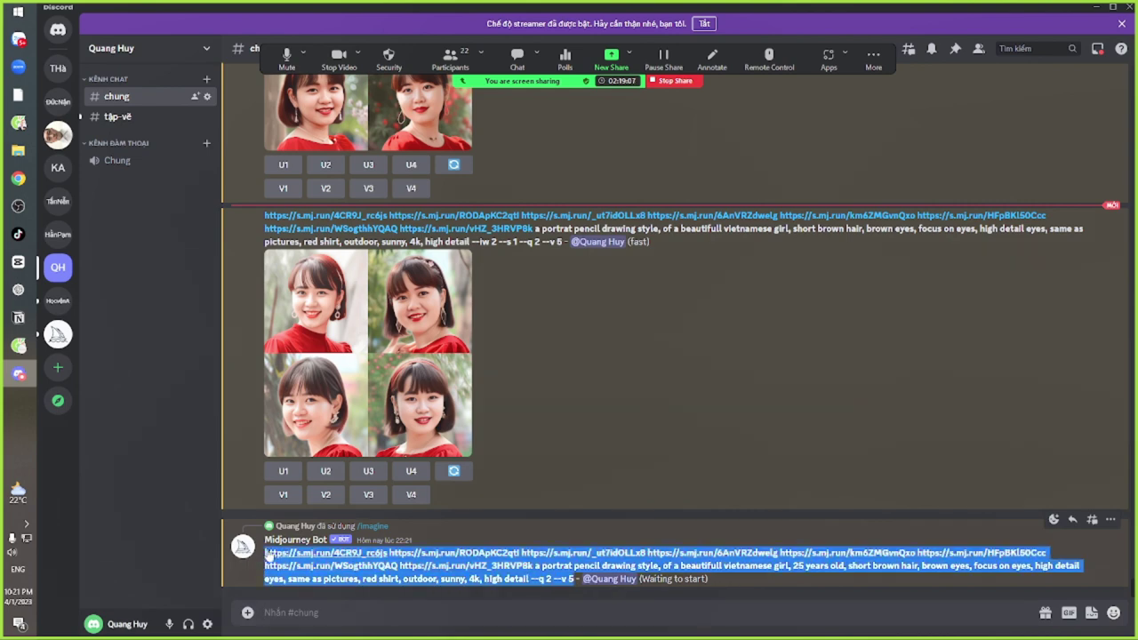
click(571, 417)
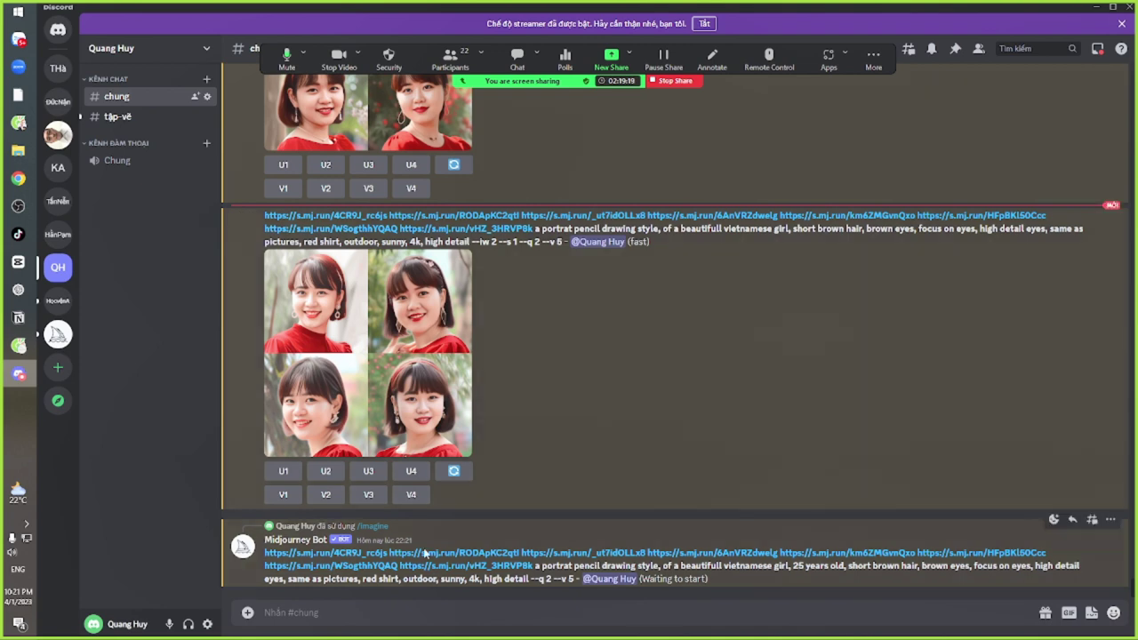
drag(576, 578, 265, 551)
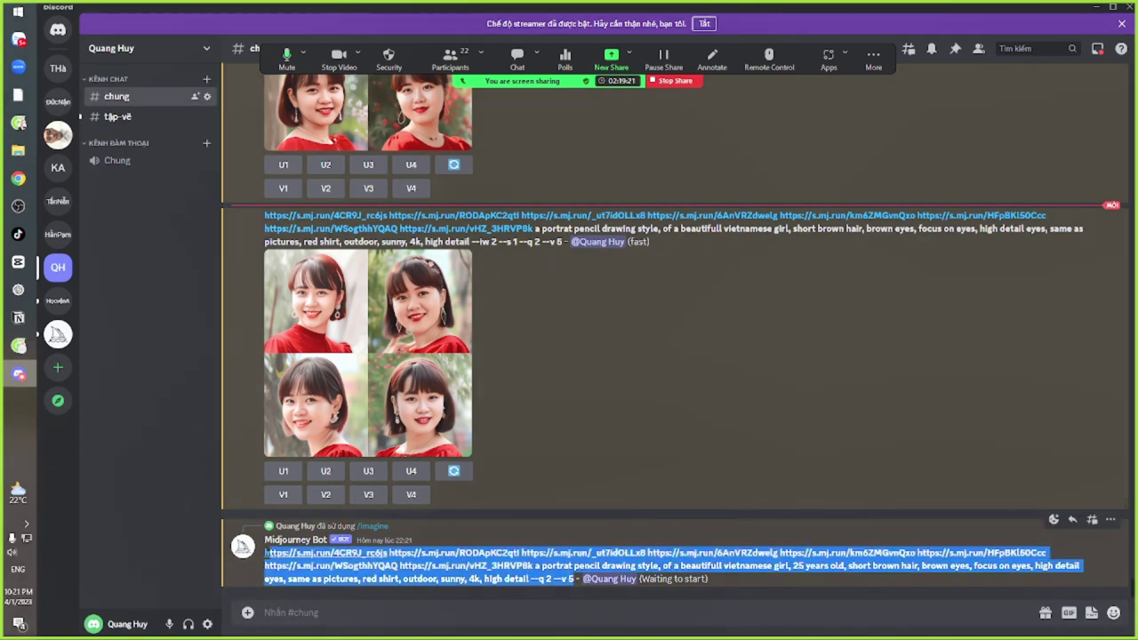
click(574, 449)
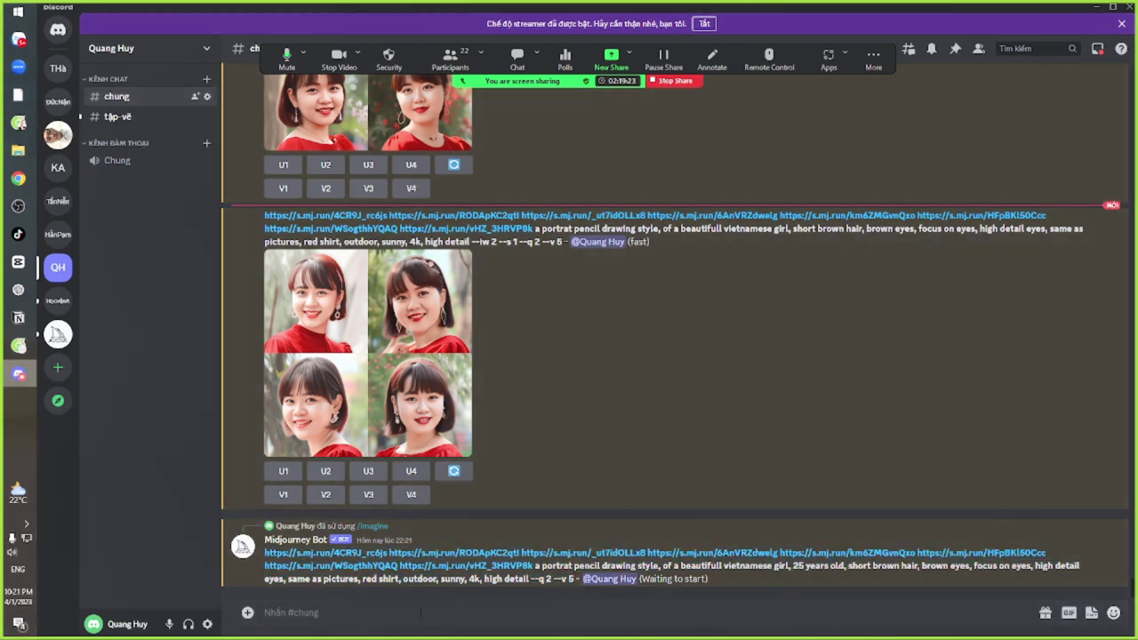
Resubmit the portrait prompt via /imagine with --v 4 replacing --v 5, then copy the new prompt
text(/im)
key(Tab)
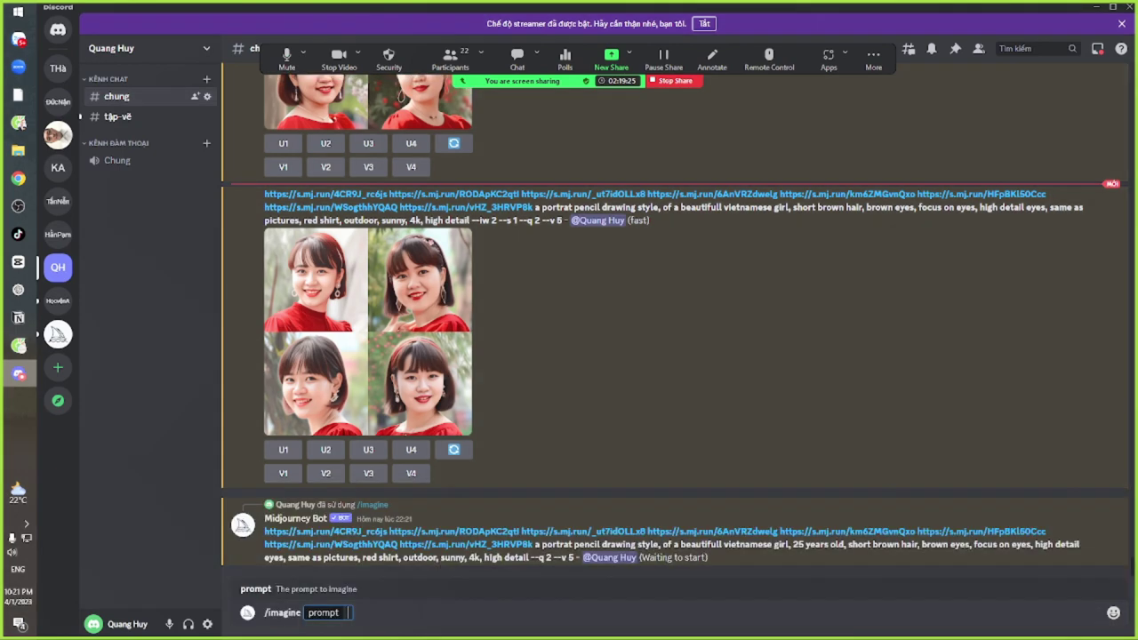
key(ctrl+v)
key(BackSpace)
text(4)
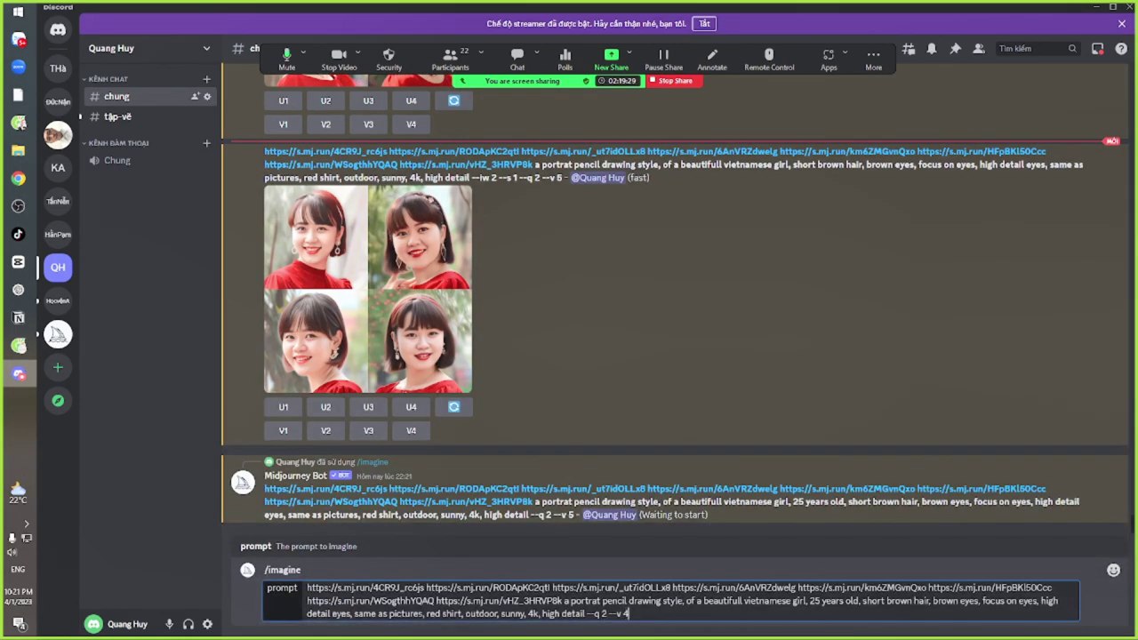
key(Return)
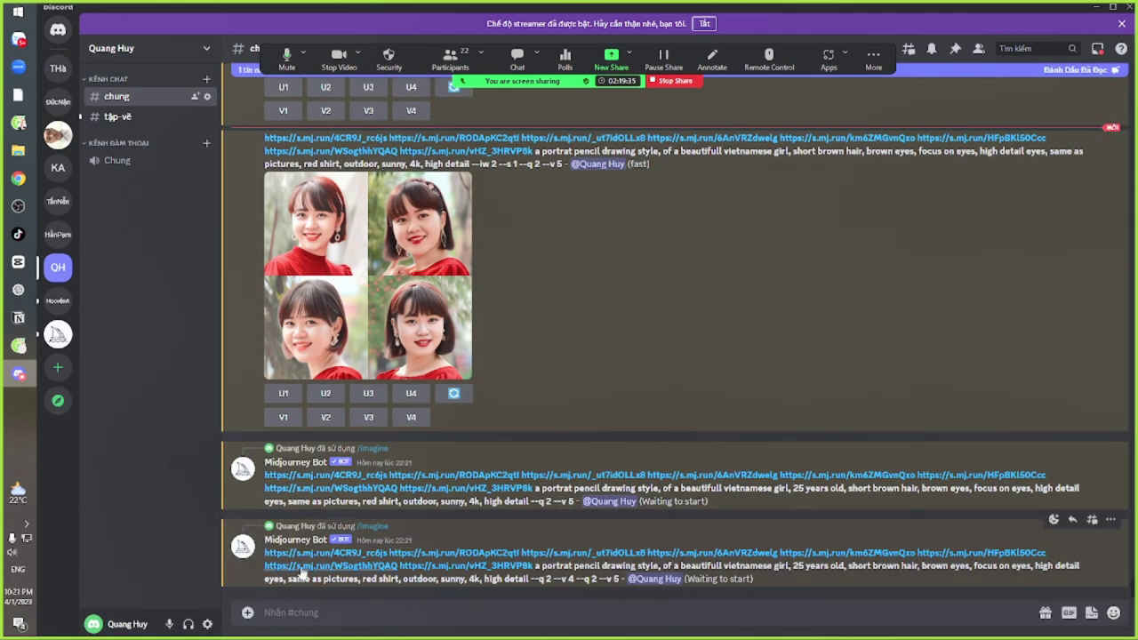
drag(264, 552, 574, 580)
click(497, 618)
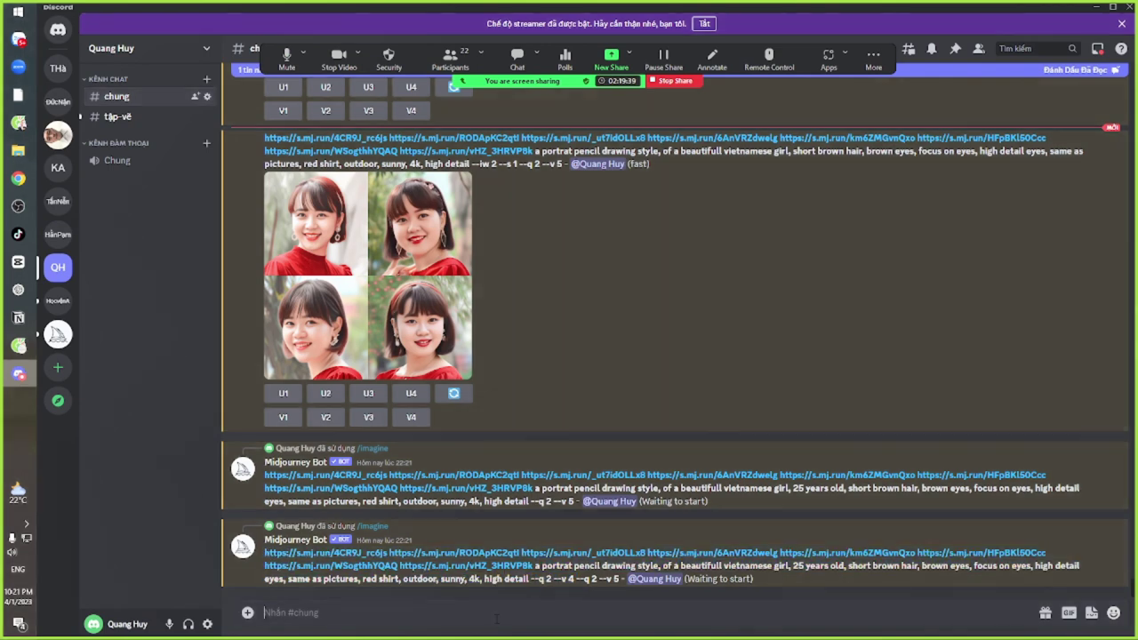
Submit the --v 4 portrait prompt via /imagine with 'anime' replacing 'pencil drawing'
text(/im)
key(Tab)
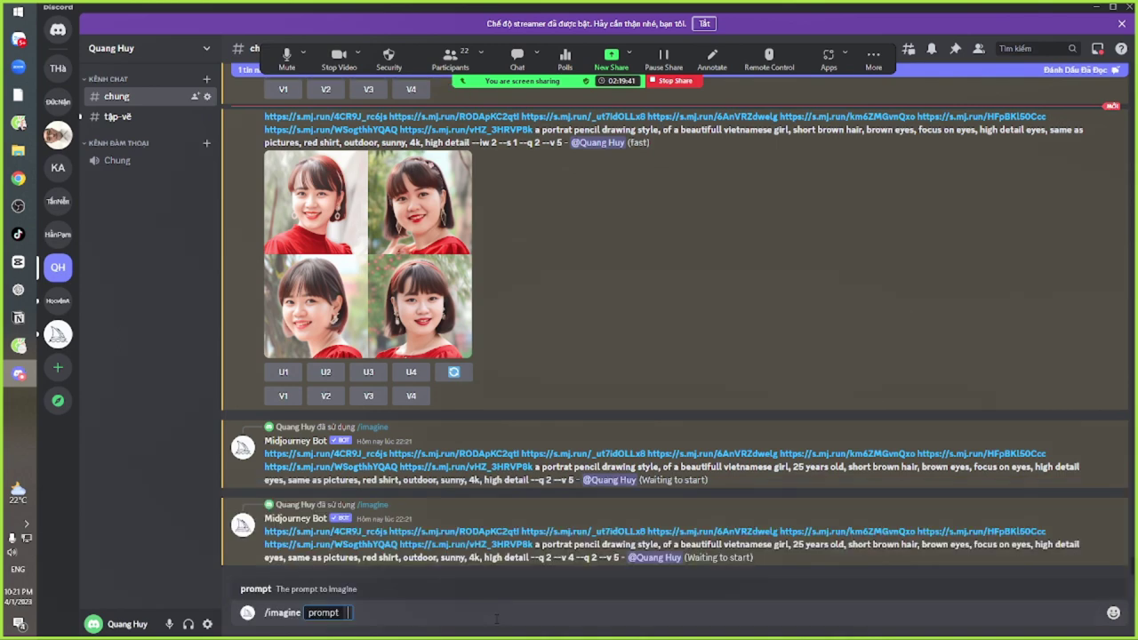
text(https://s.mj.run/4CR9J_rc6js https://s.mj.run/RODApKC2qtl https://s.mj.run/_ut7idOLLx8 https://s.mj.run/6AnVRZdwelg https://s.mj.run/km6ZMGvnQxo https://s.mj.run/HFpBKl50Ccc https://s.mj.run/WSogthhYQAQ https://s.mj.run/vHZ_3HRVP8k a portrait pencil drawing style, of a beautifull vietnamese girl, 25 years old, short brown hair, brown eyes, focus on eyes, high detail eyes, same as pictures, red shirt, outdoor, sunny, 4k, high detail --q 2 --v 4)
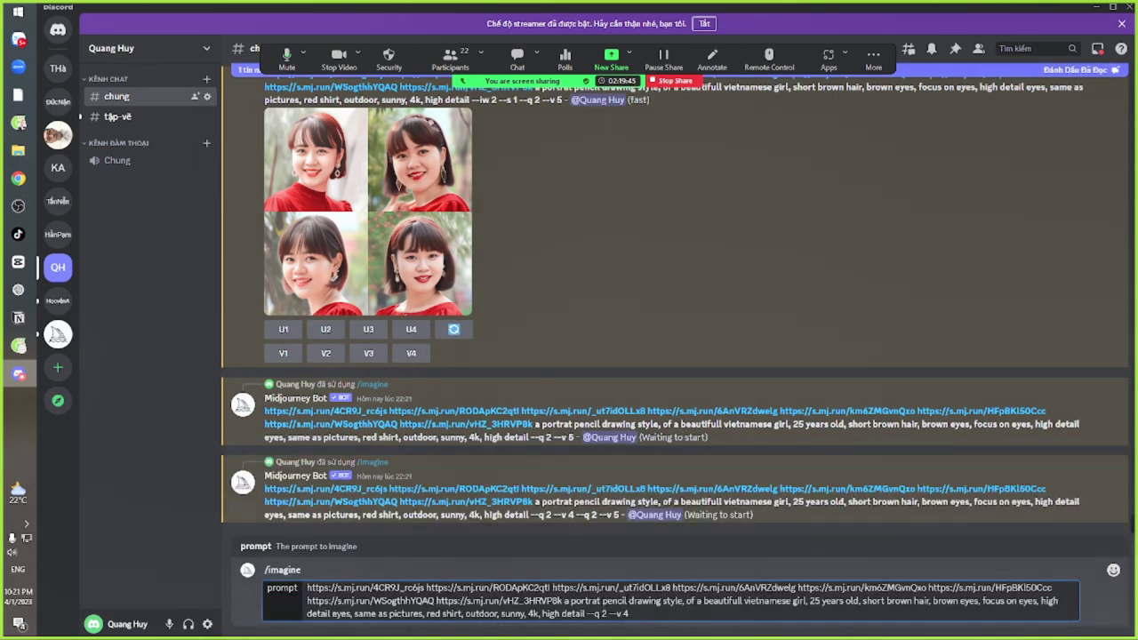
drag(602, 601, 662, 601)
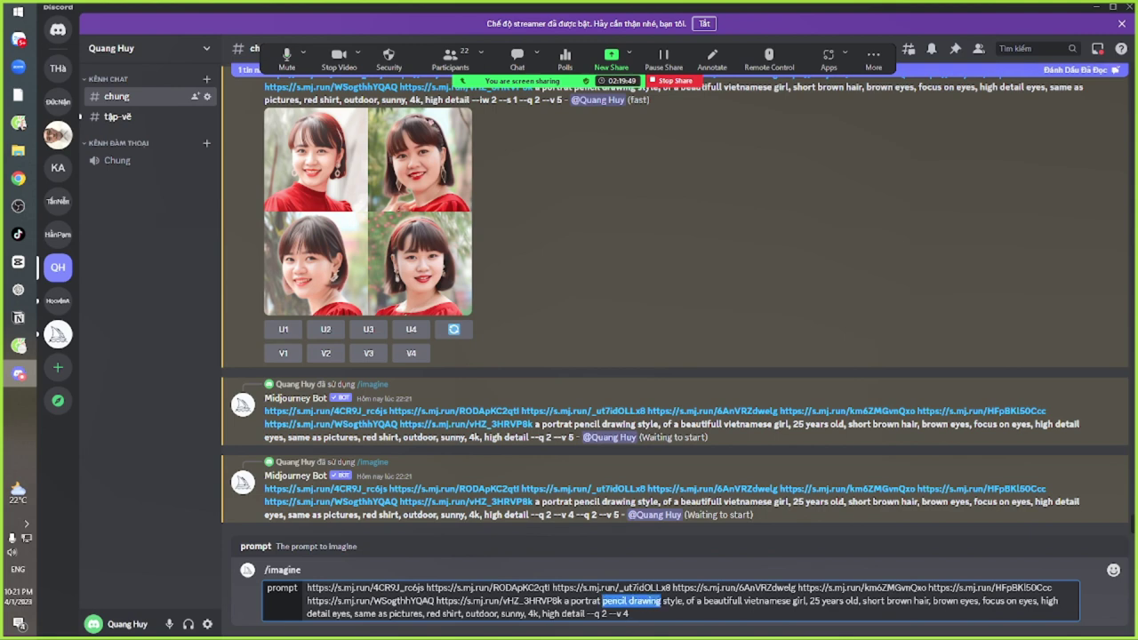
text(anime)
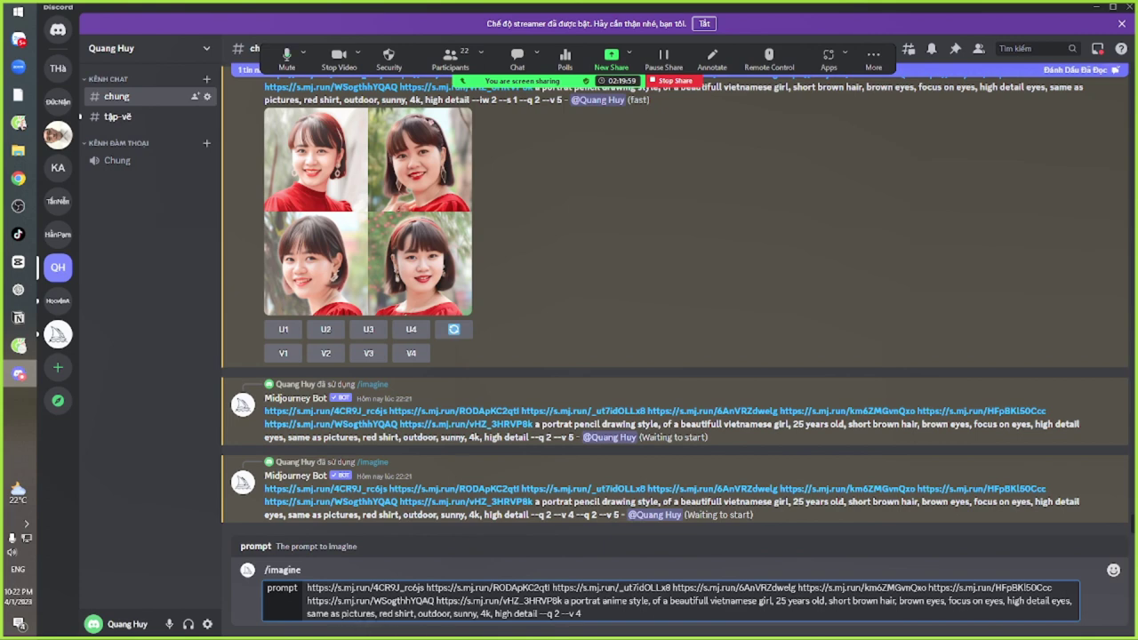
drag(385, 614, 473, 613)
click(493, 613)
drag(393, 613, 512, 614)
click(523, 613)
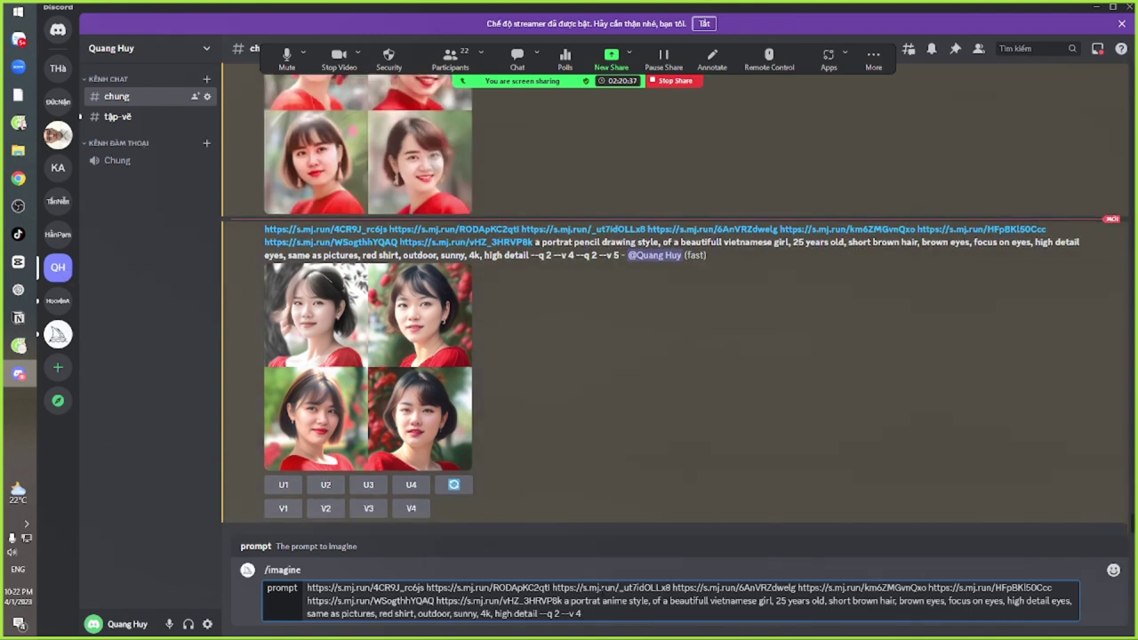
key(Return)
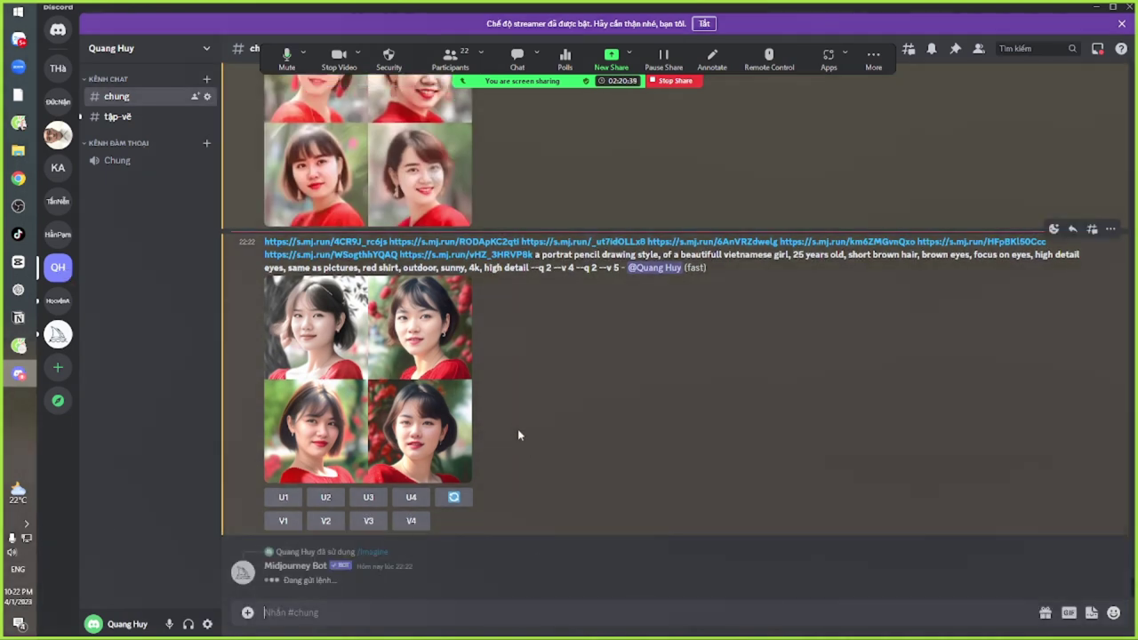
Preview the newest image grid and the upscaled anime-style portrait enlarged
click(384, 340)
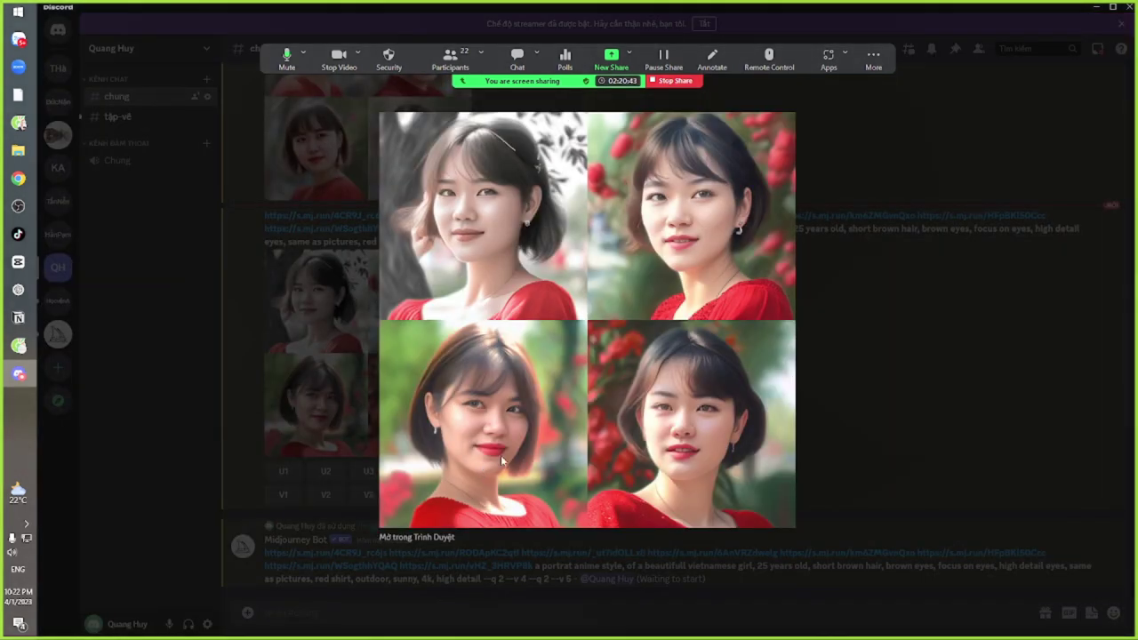
click(847, 391)
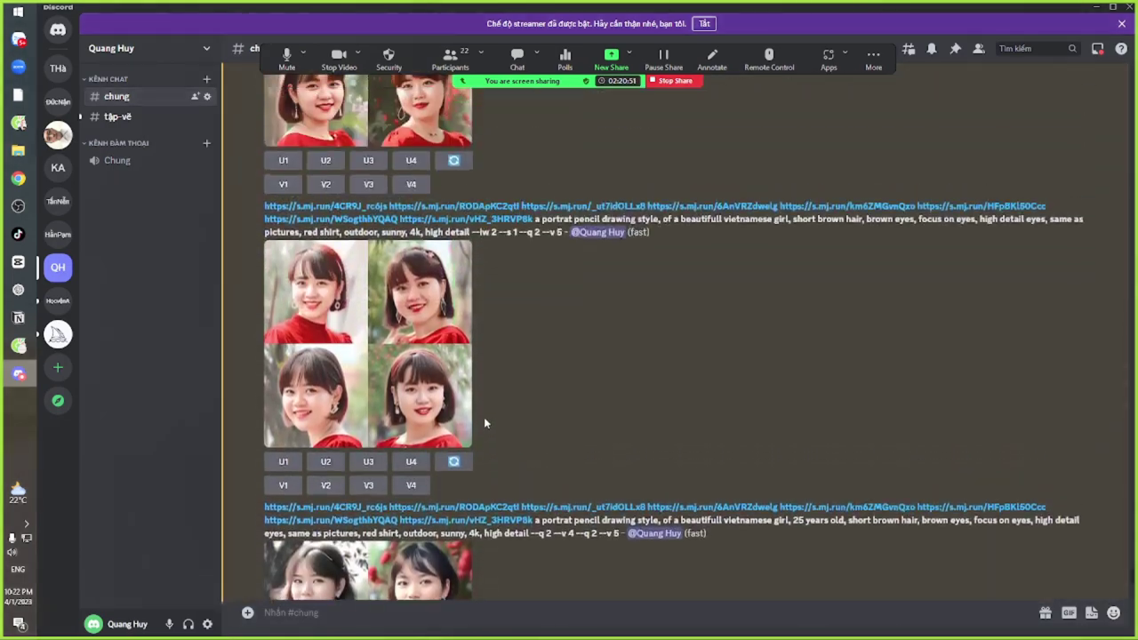
scroll(422, 421, up, 4)
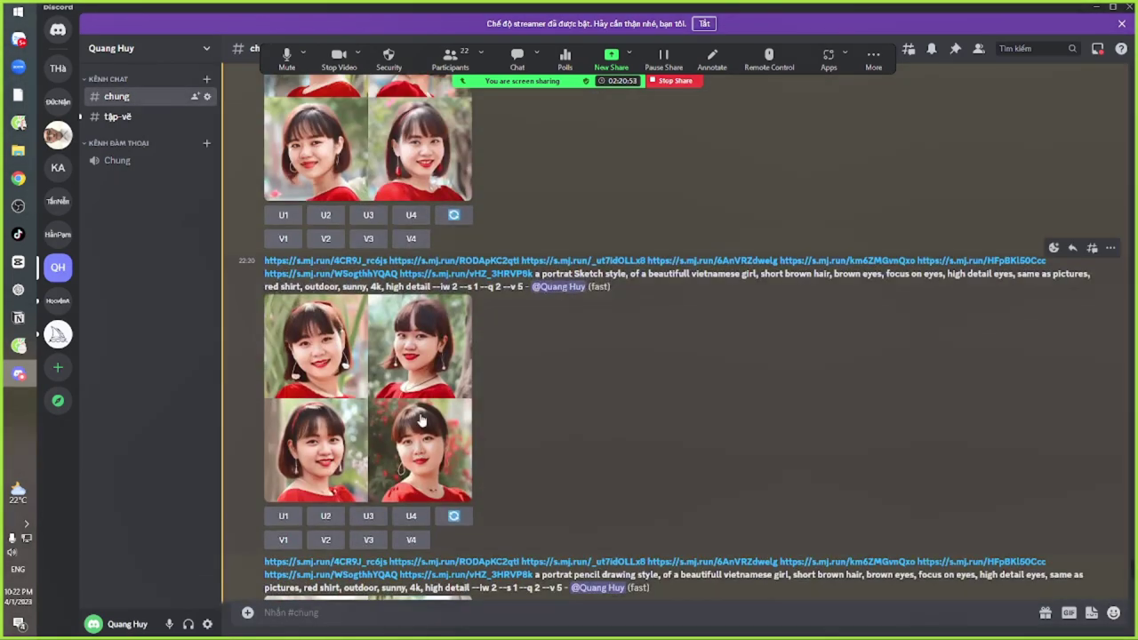
scroll(421, 421, up, 10)
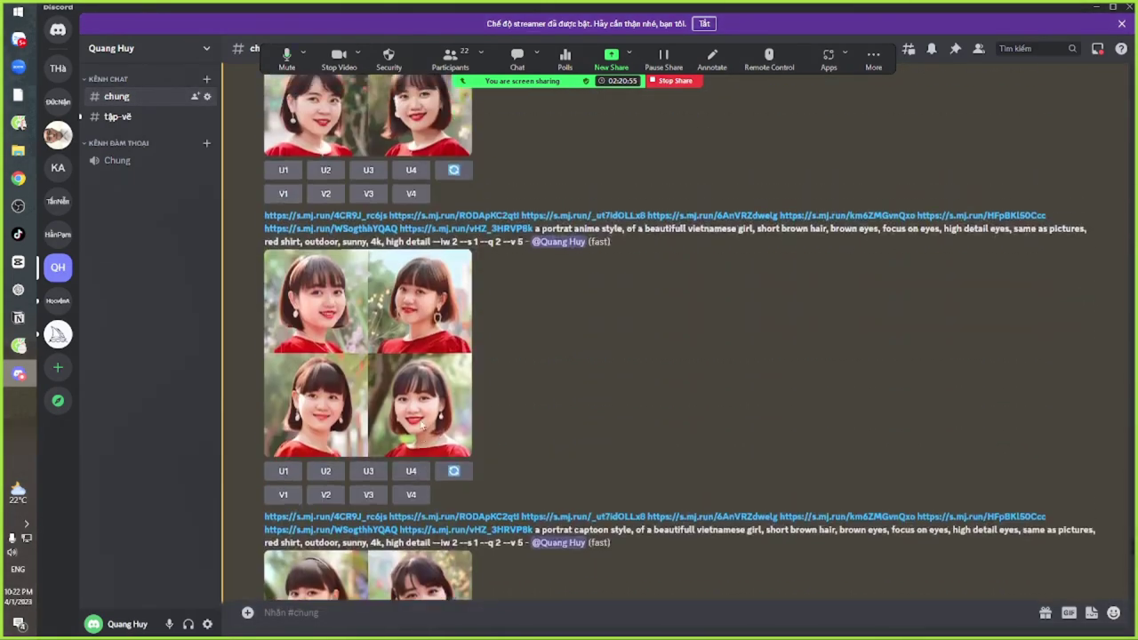
scroll(421, 426, up, 8)
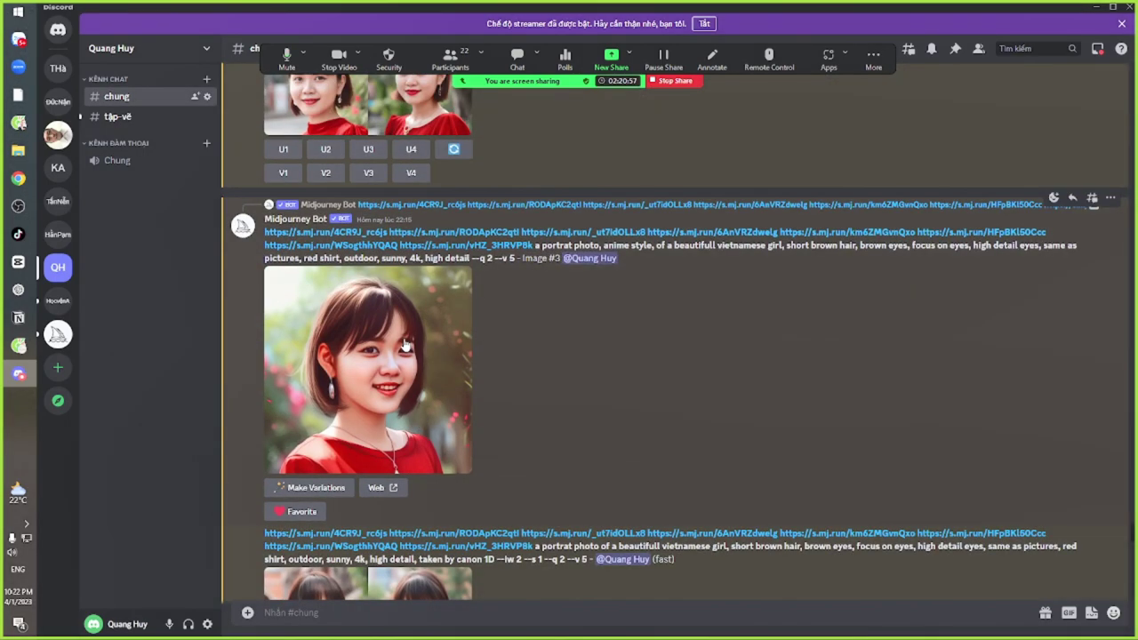
click(405, 344)
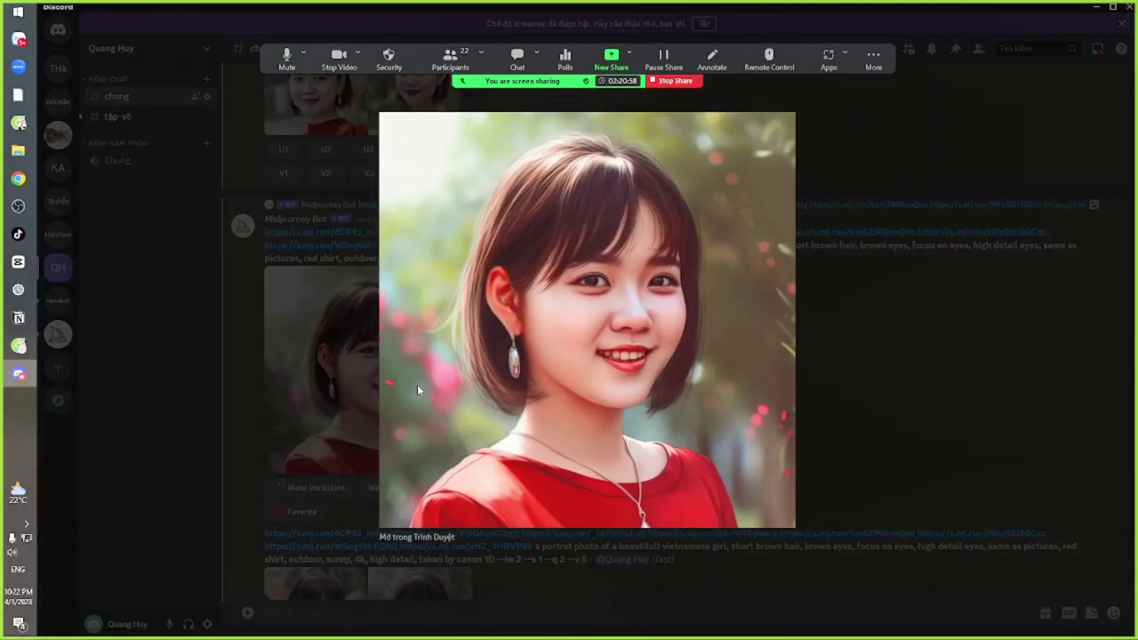
click(818, 389)
React to the upscaled anime portrait Image #3 with an envelope emoji
click(1054, 199)
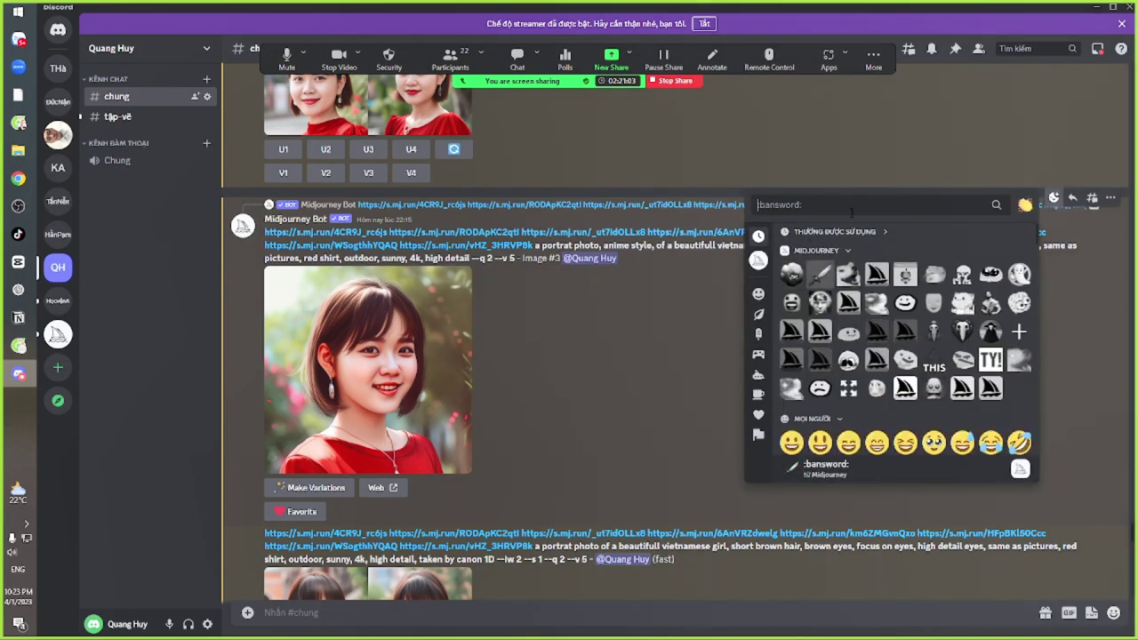
text(en)
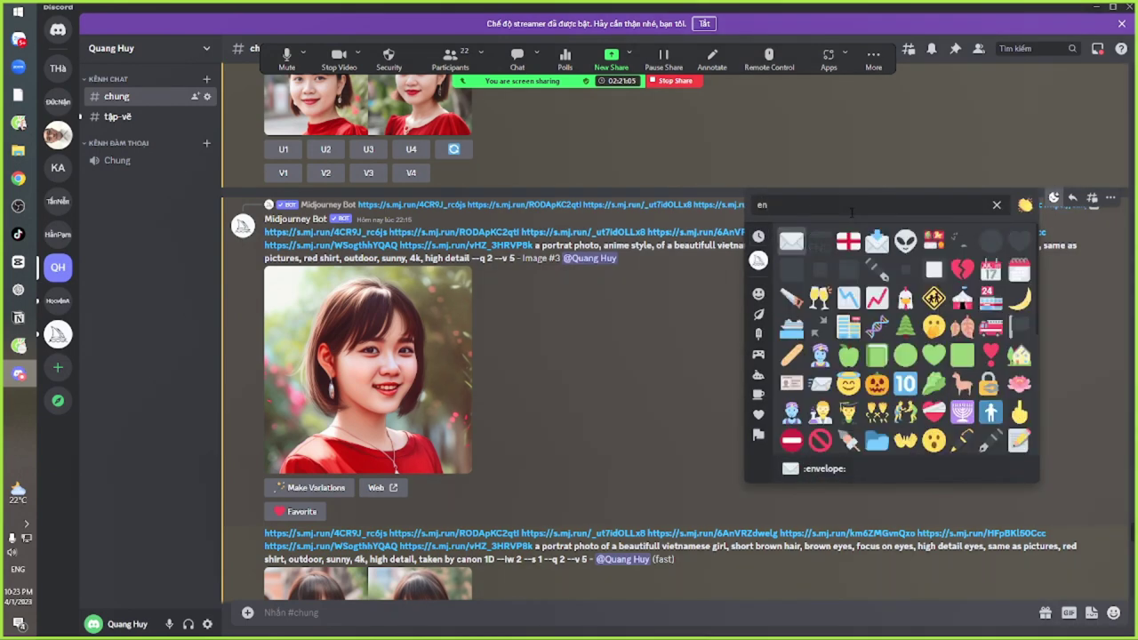
click(793, 241)
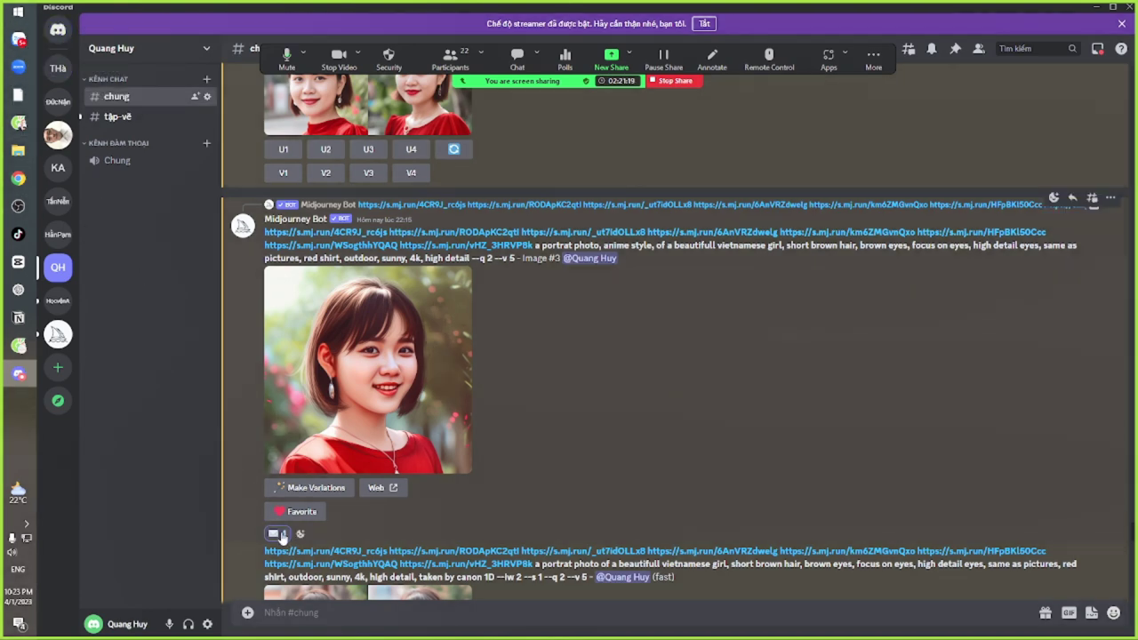
click(276, 534)
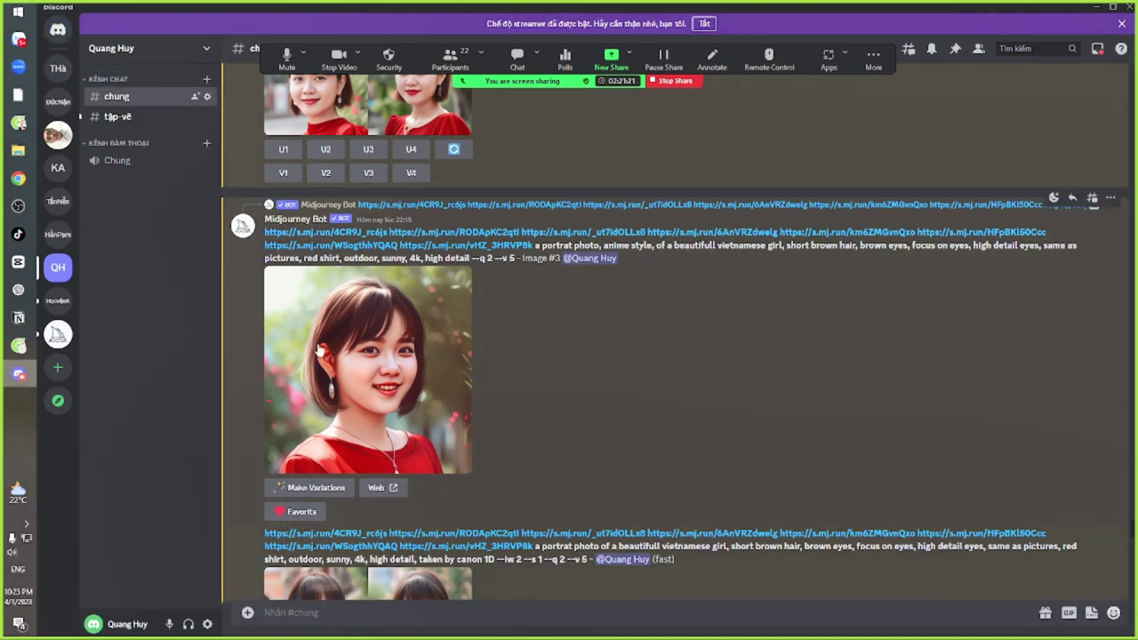
click(1054, 199)
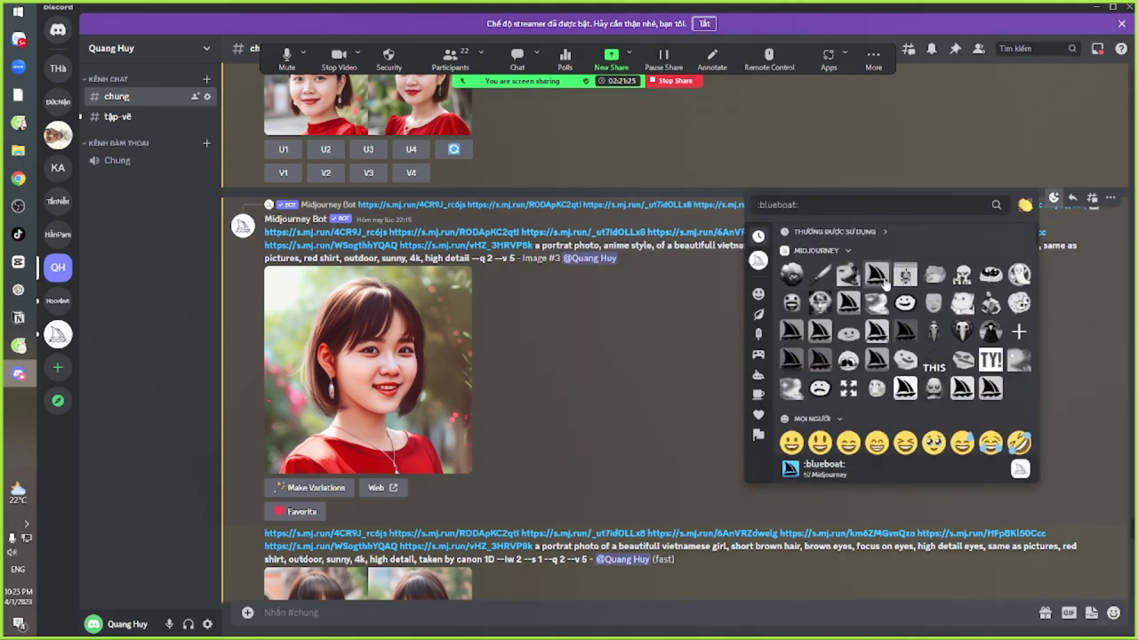
text(en)
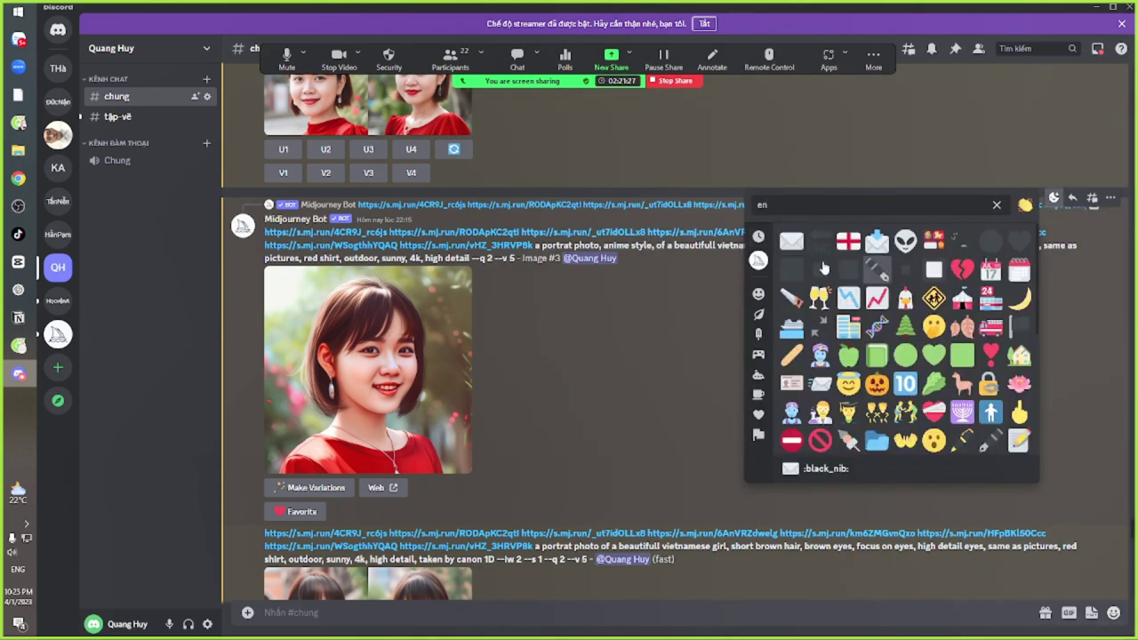
click(791, 240)
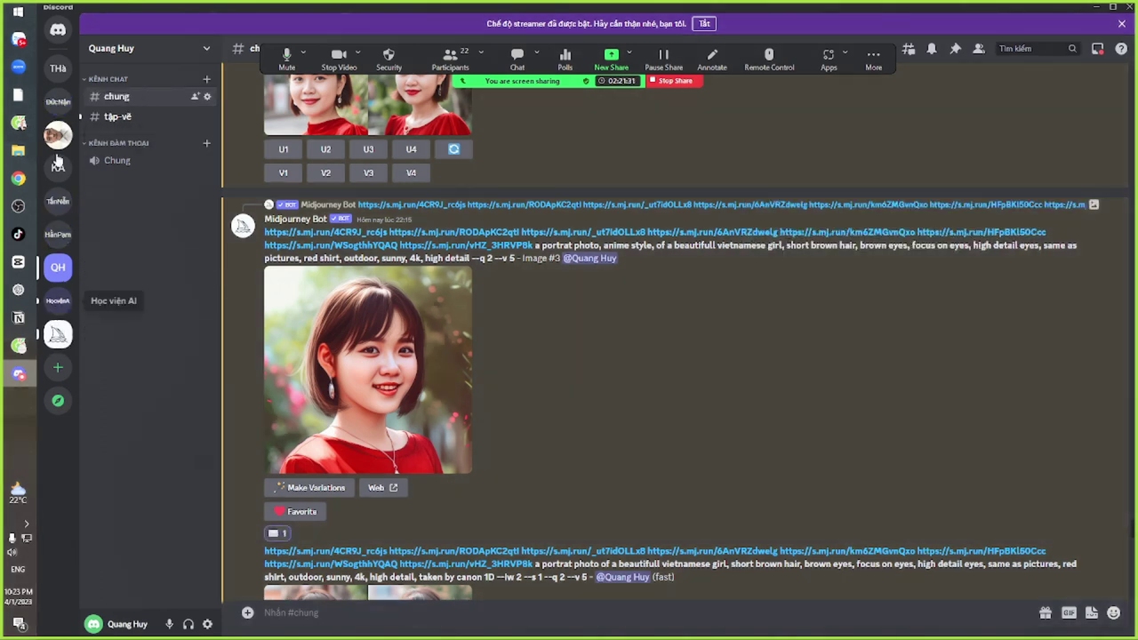
Add an envelope reaction to the anime-style portrait grid message
scroll(599, 376, up, 10)
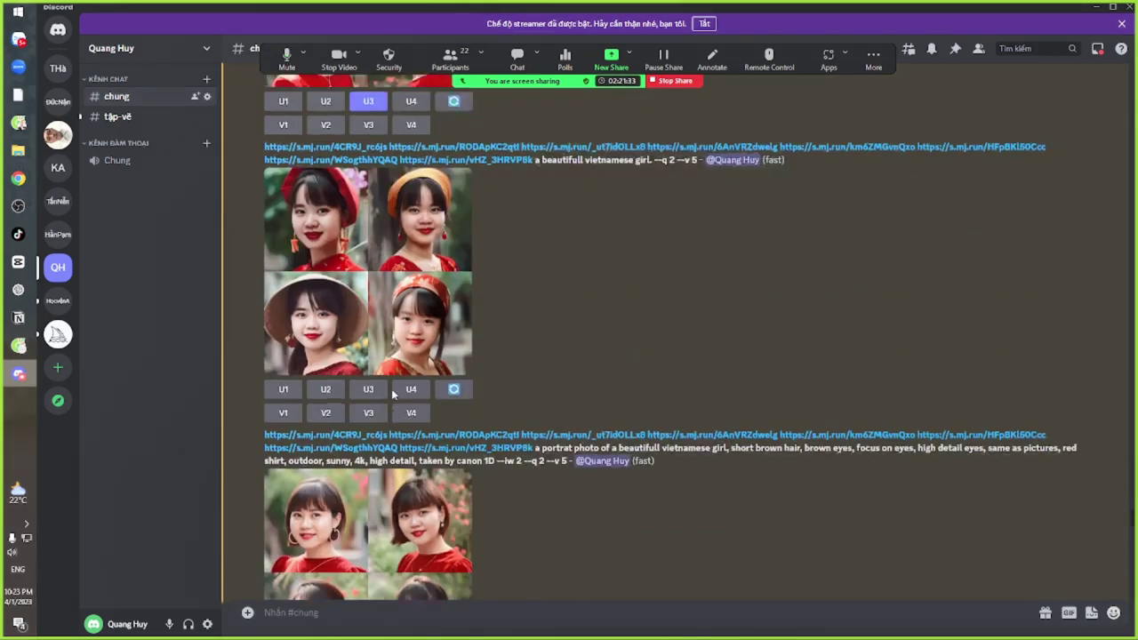
scroll(392, 394, up, 5)
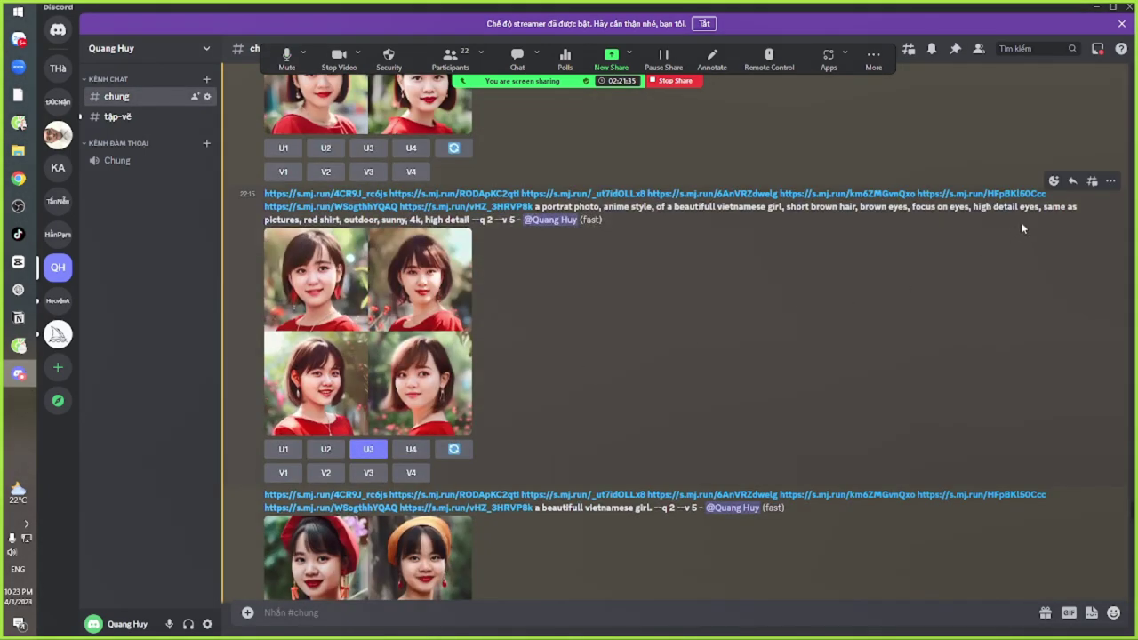
click(1053, 181)
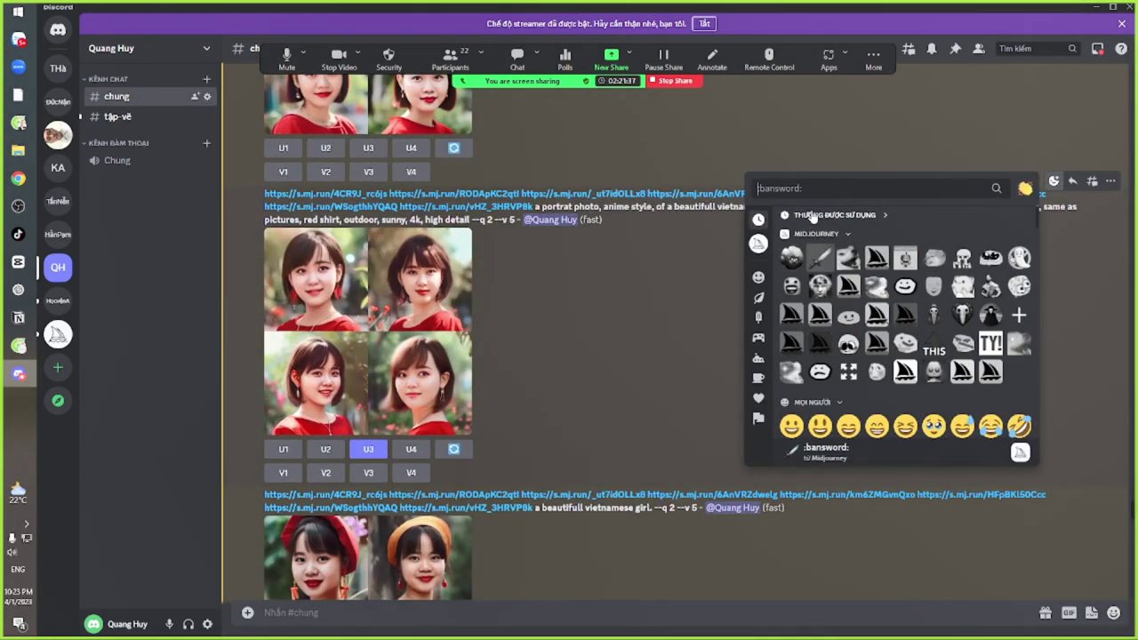
text(en)
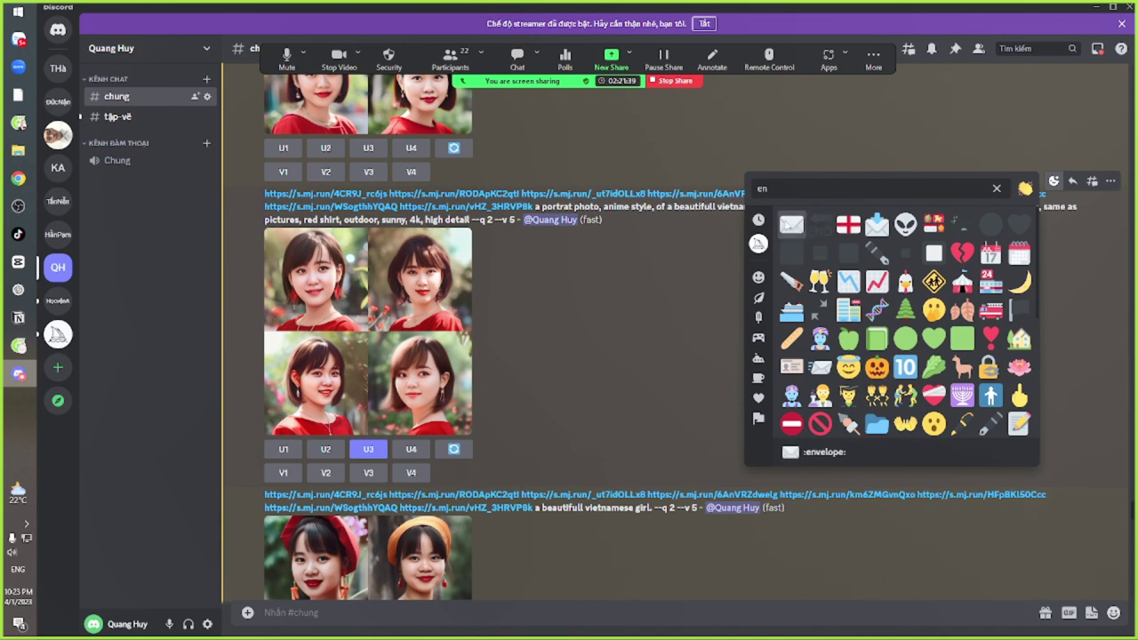
click(786, 226)
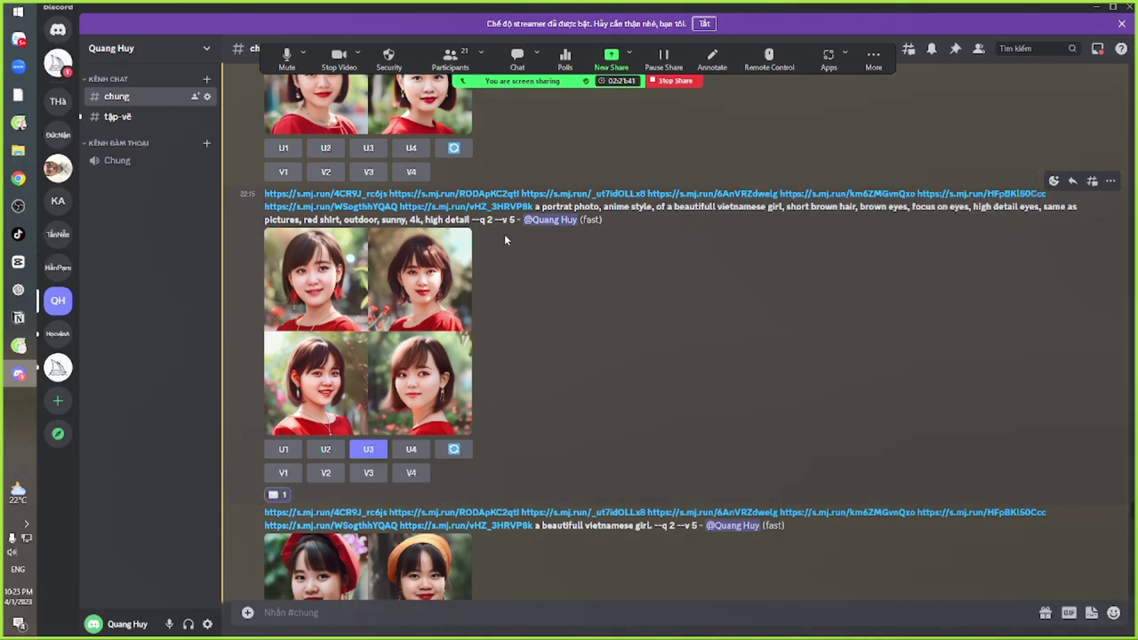
click(60, 71)
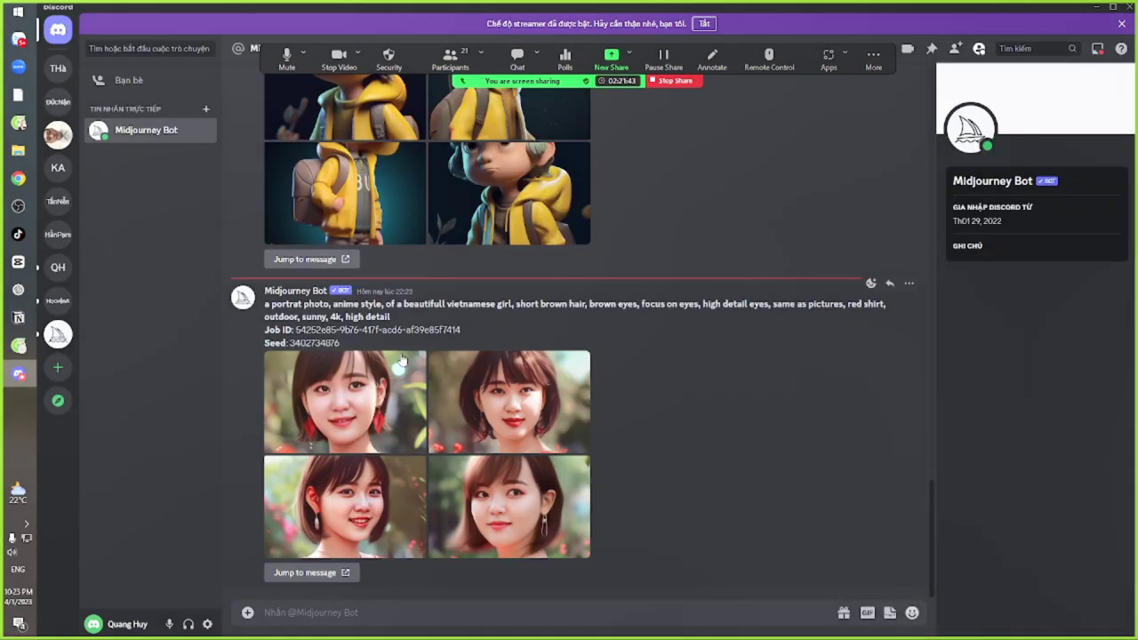
double_click(313, 342)
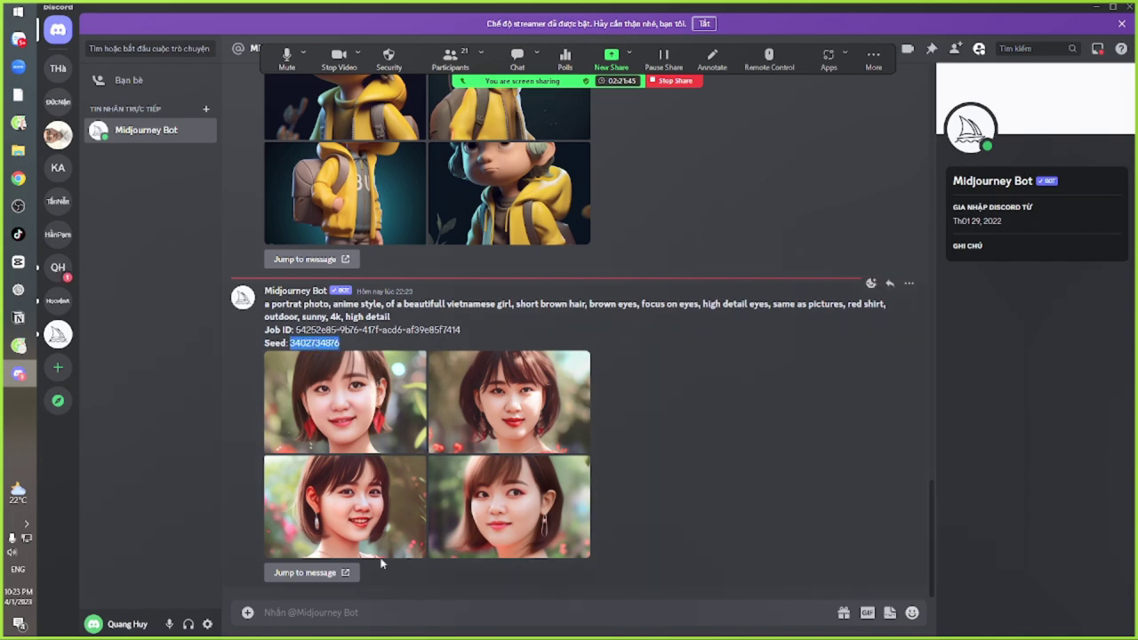
click(359, 521)
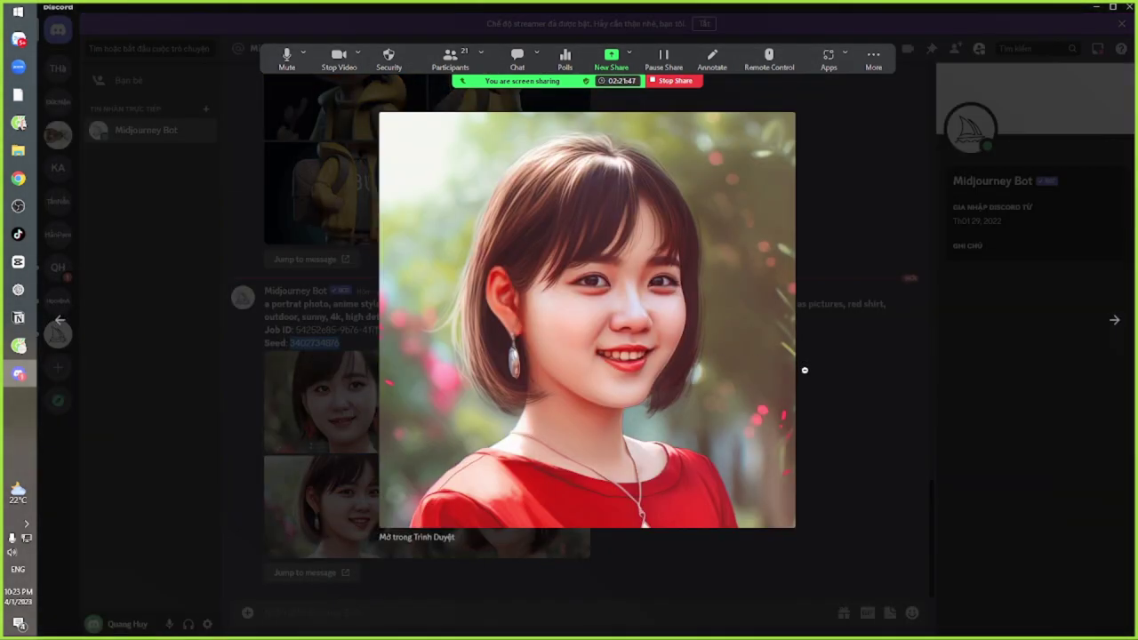
click(832, 403)
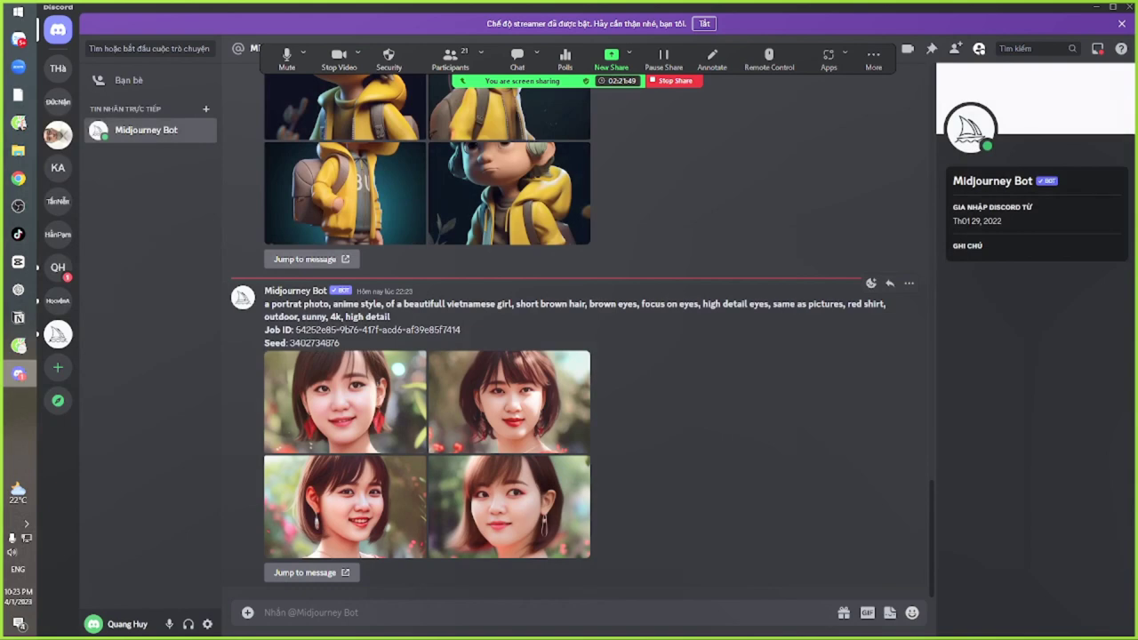
double_click(314, 342)
key(ctrl+c)
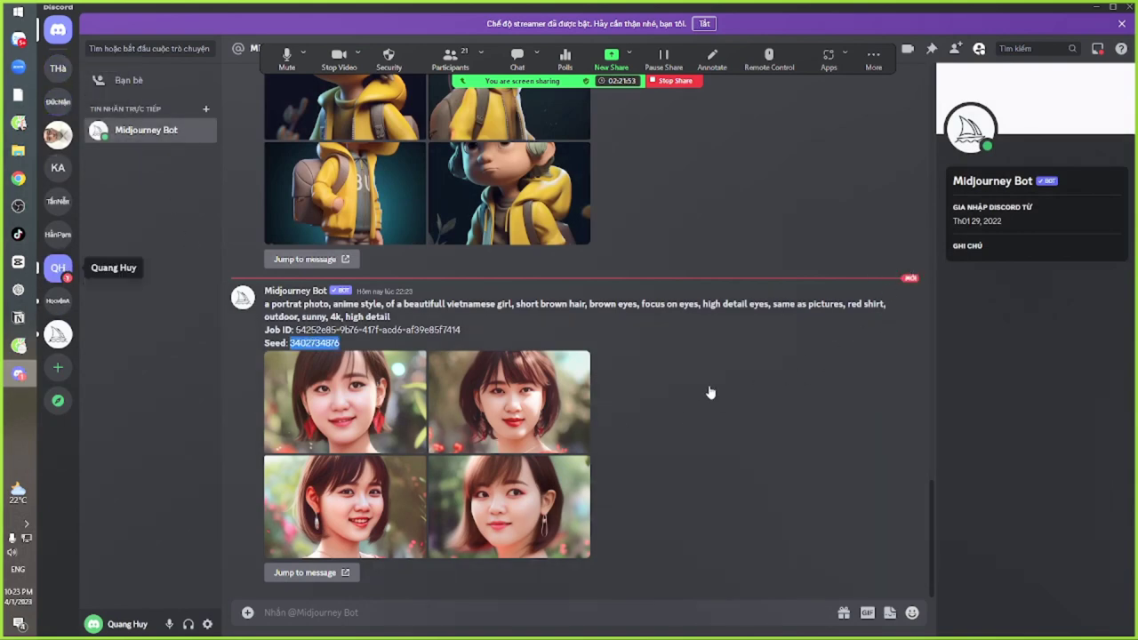
click(58, 267)
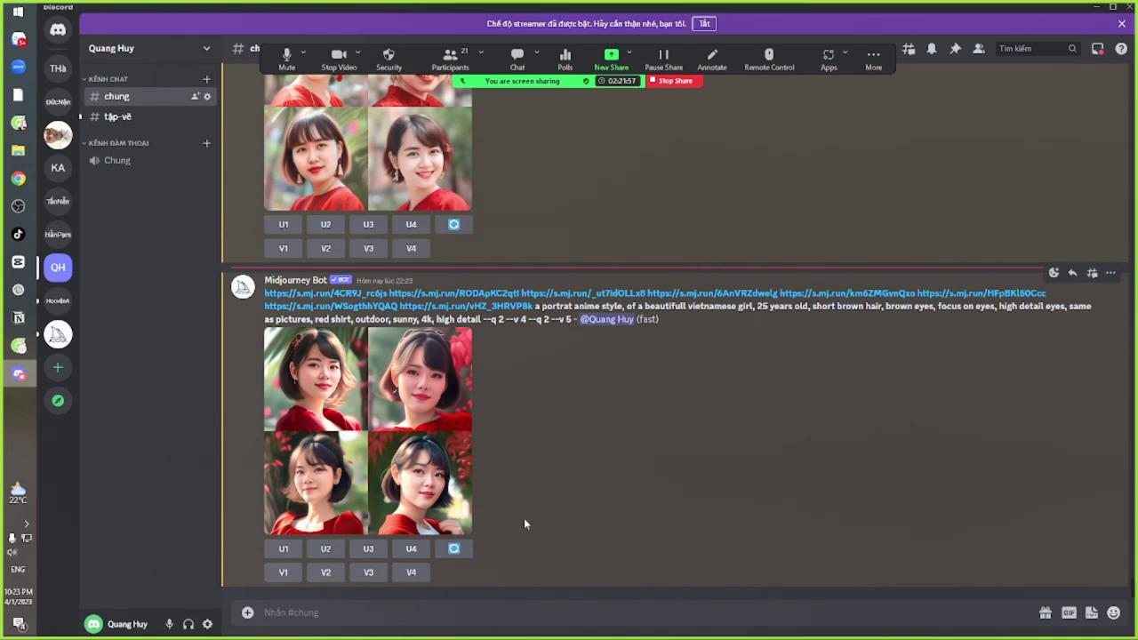
text(/im)
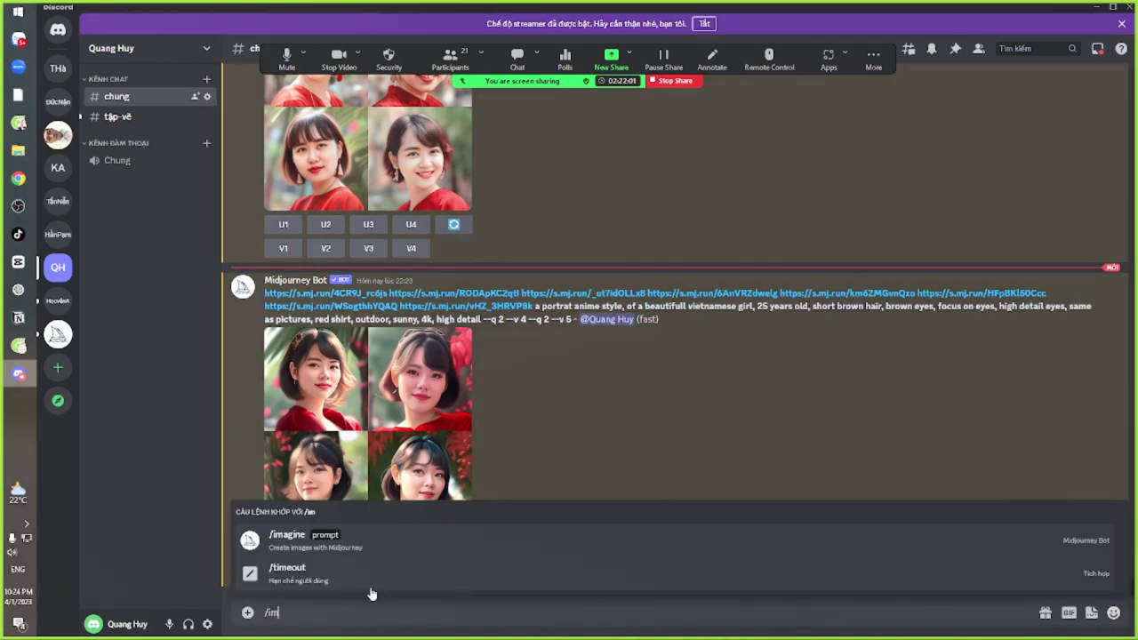
click(358, 553)
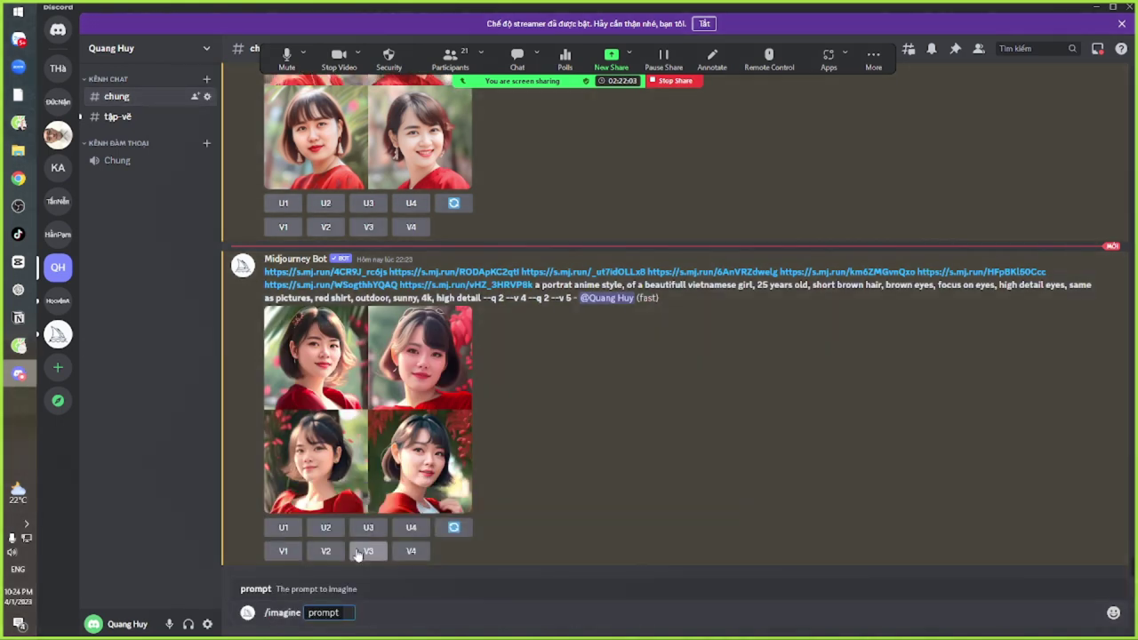
text(--seed)
key(ctrl+v)
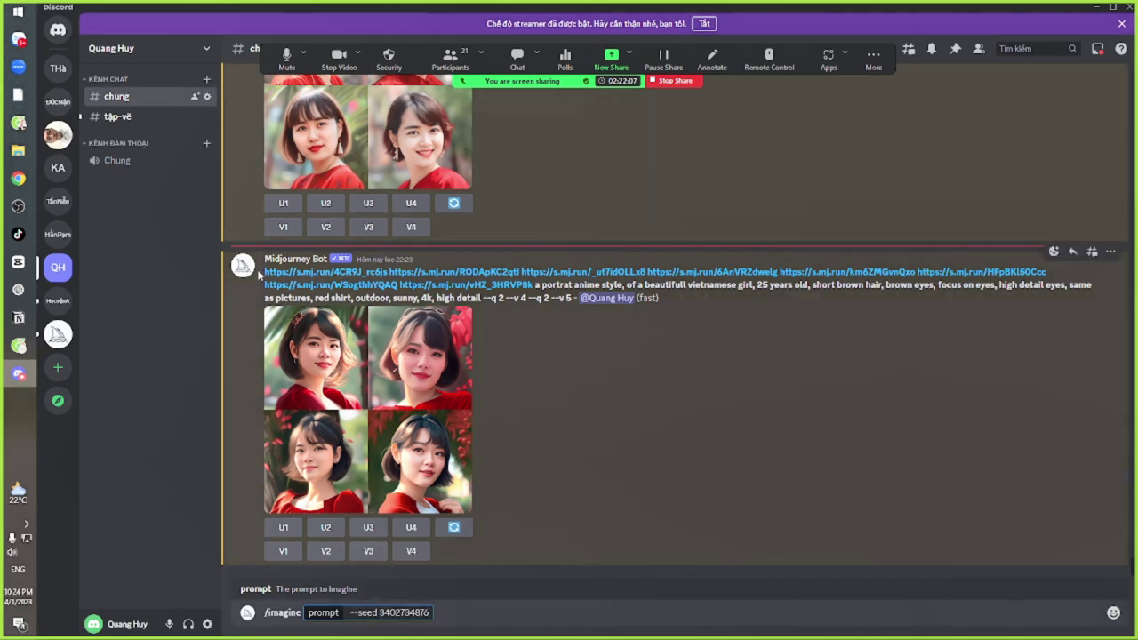
drag(264, 272, 527, 299)
key(ctrl+c)
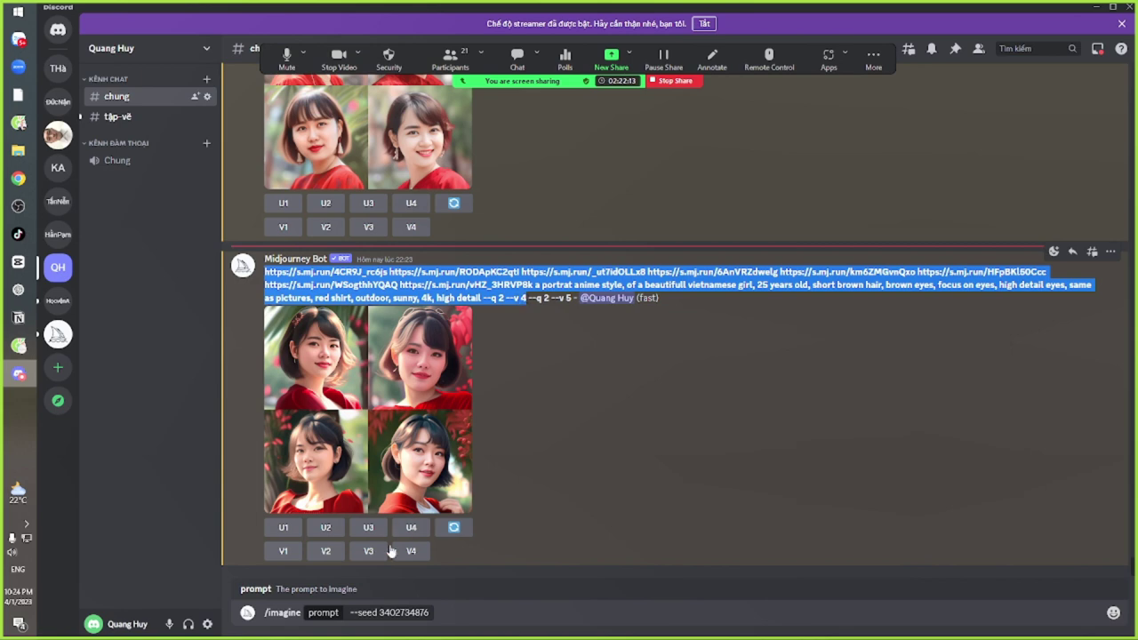
click(348, 613)
key(ctrl+v)
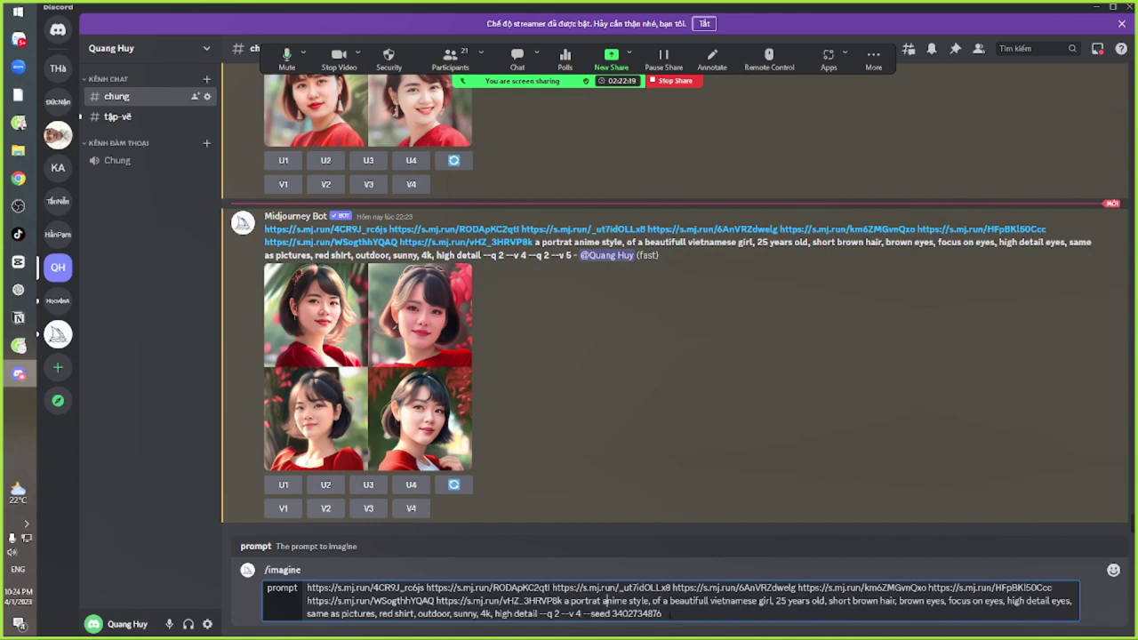
key(Return)
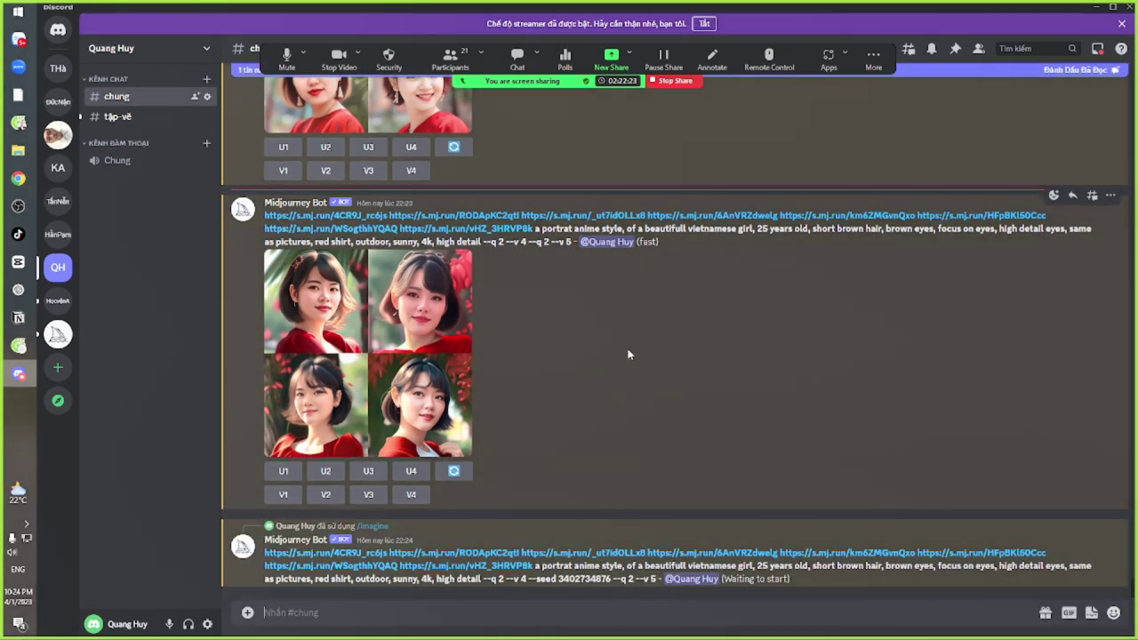
click(391, 319)
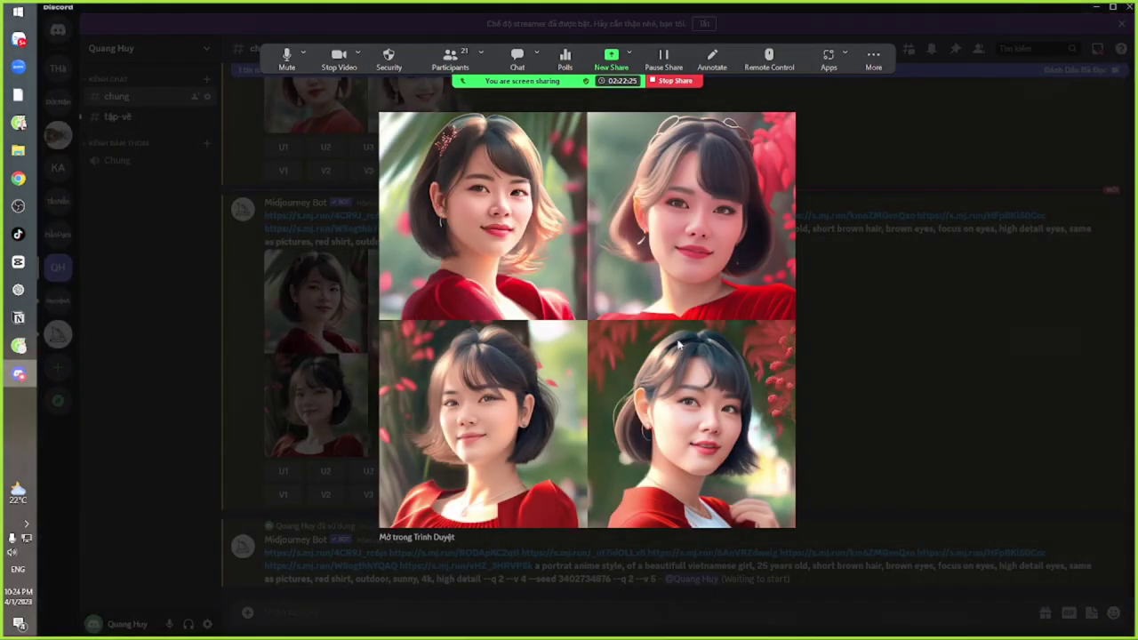
click(822, 409)
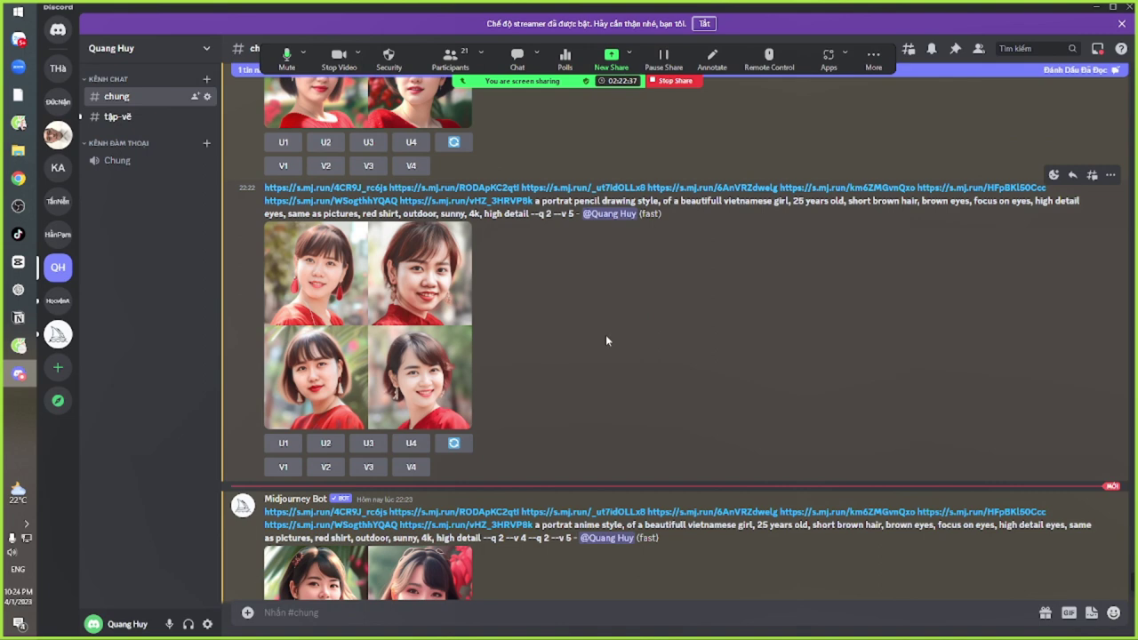
Select the newest seeded anime message's prompt from the reference links through the seed number
scroll(605, 338, up, 3)
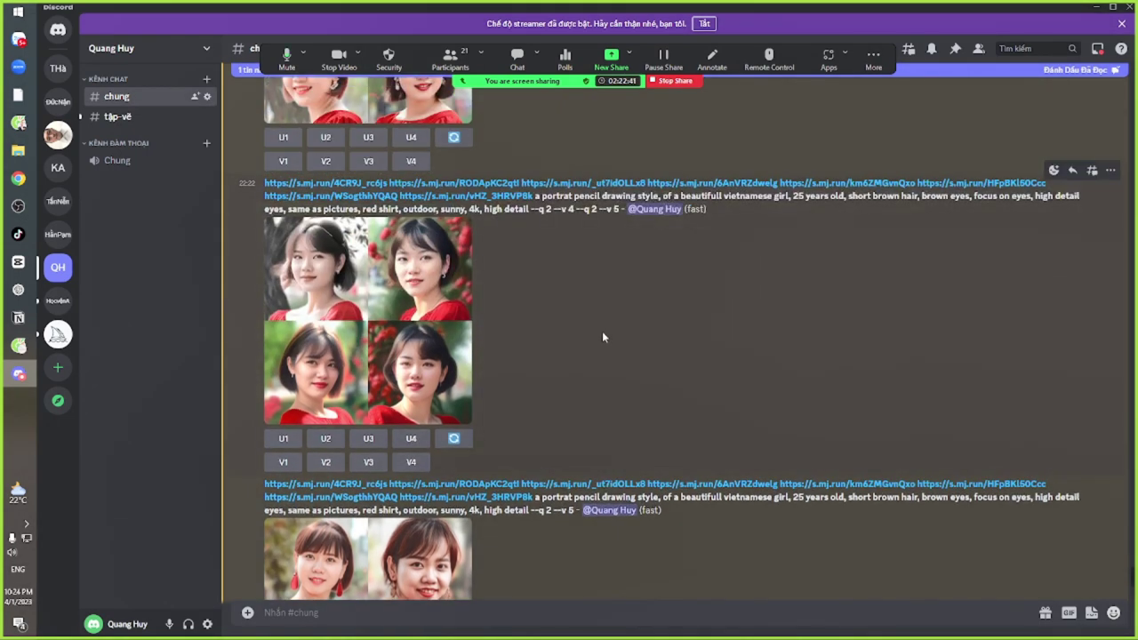
scroll(602, 354, up, 5)
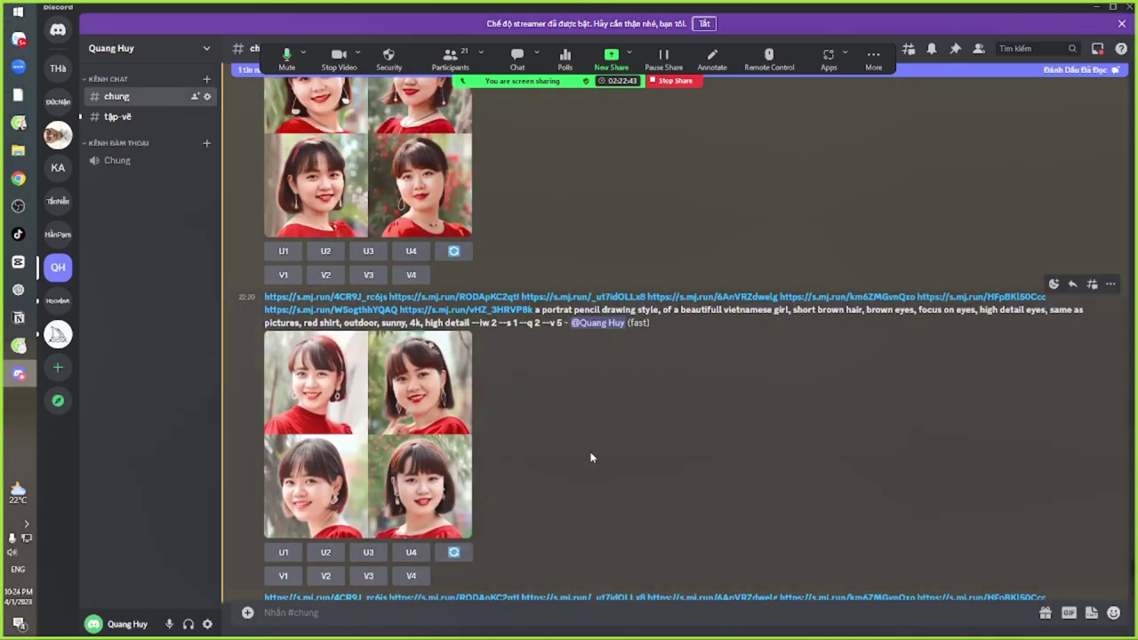
scroll(597, 462, up, 3)
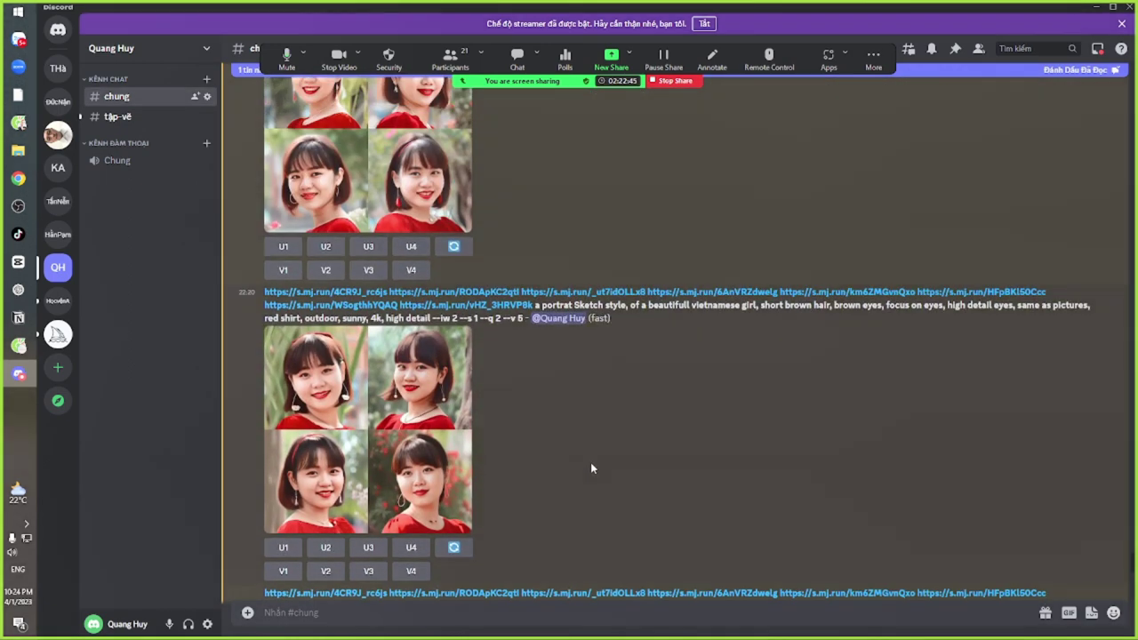
scroll(590, 471, up, 1)
scroll(583, 481, up, 3)
scroll(573, 519, up, 3)
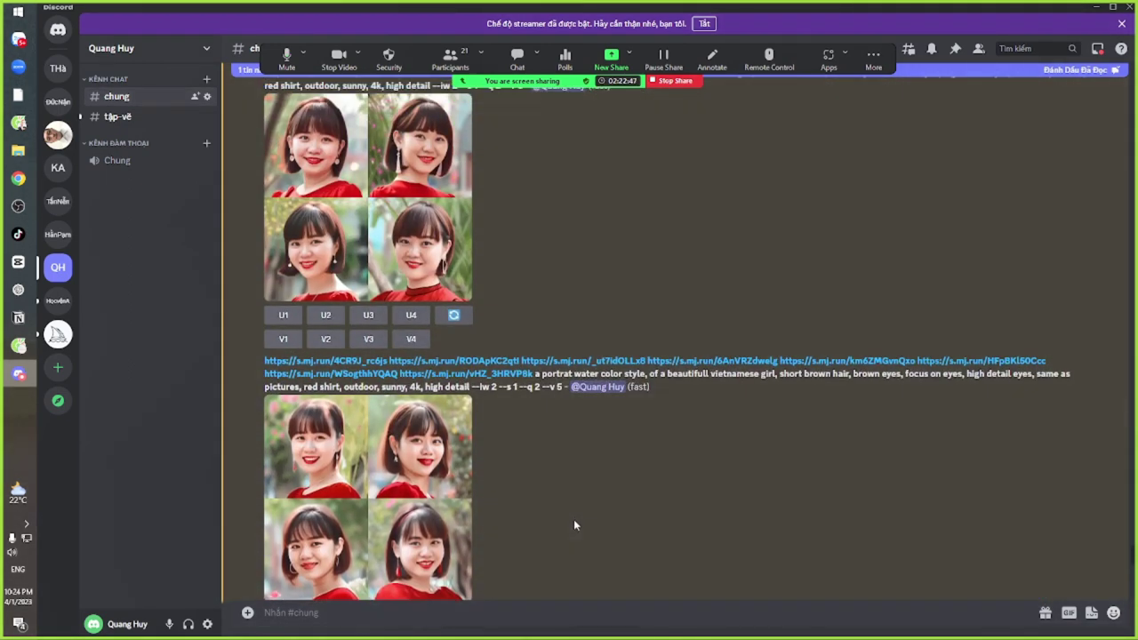
scroll(577, 525, up, 3)
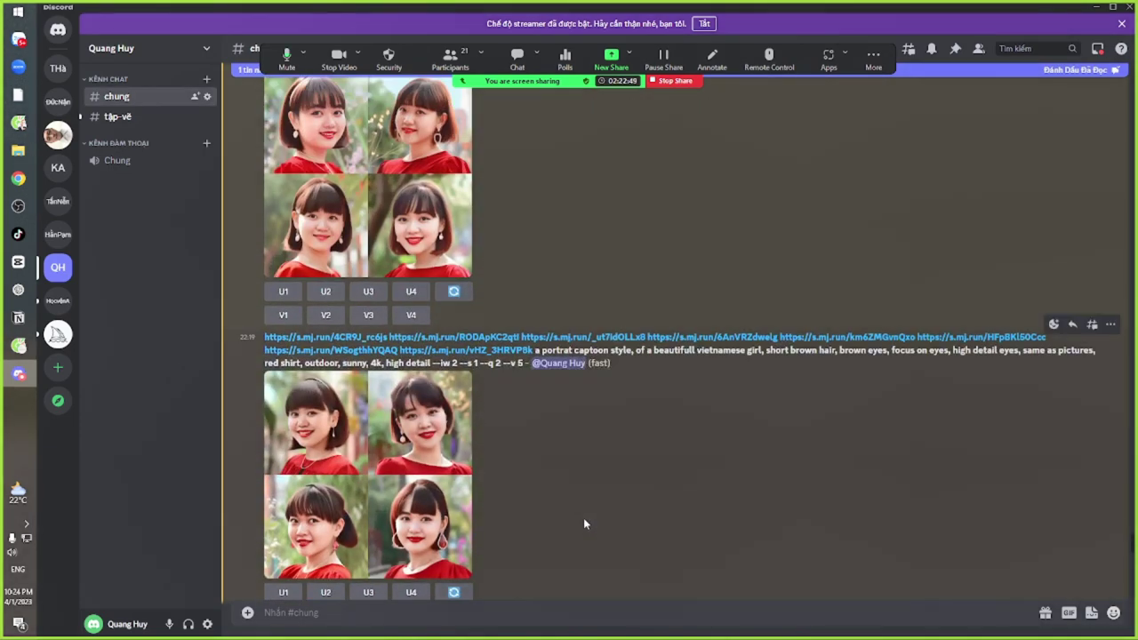
scroll(583, 521, up, 3)
scroll(583, 517, up, 3)
scroll(582, 497, up, 3)
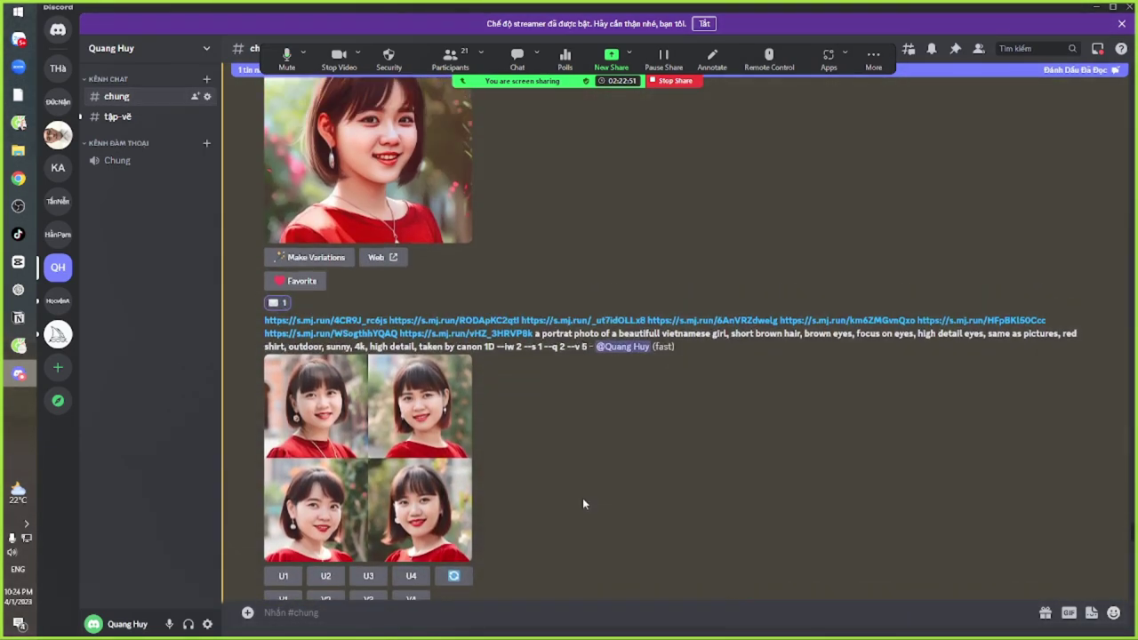
scroll(582, 497, down, 3)
scroll(686, 481, down, 3)
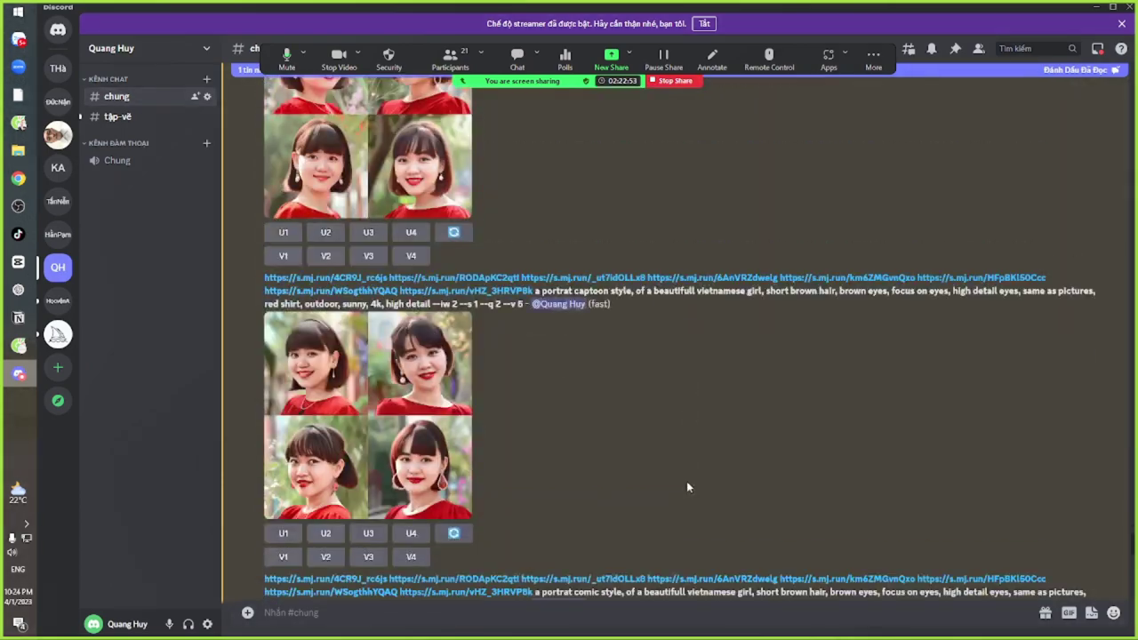
scroll(682, 485, down, 2)
scroll(681, 484, down, 5)
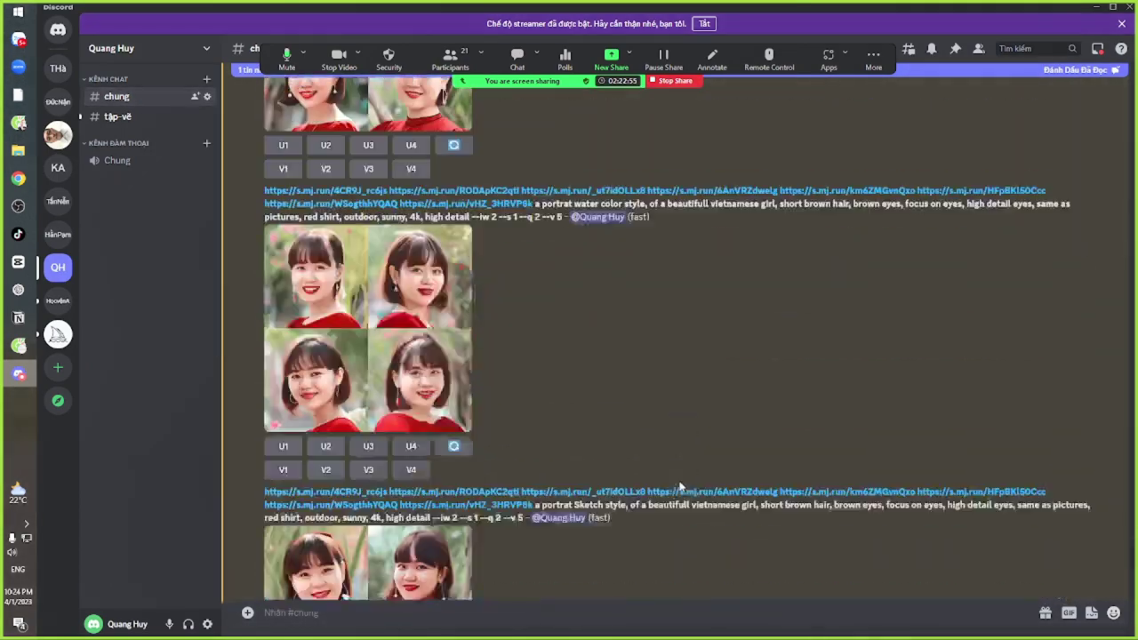
scroll(678, 484, down, 5)
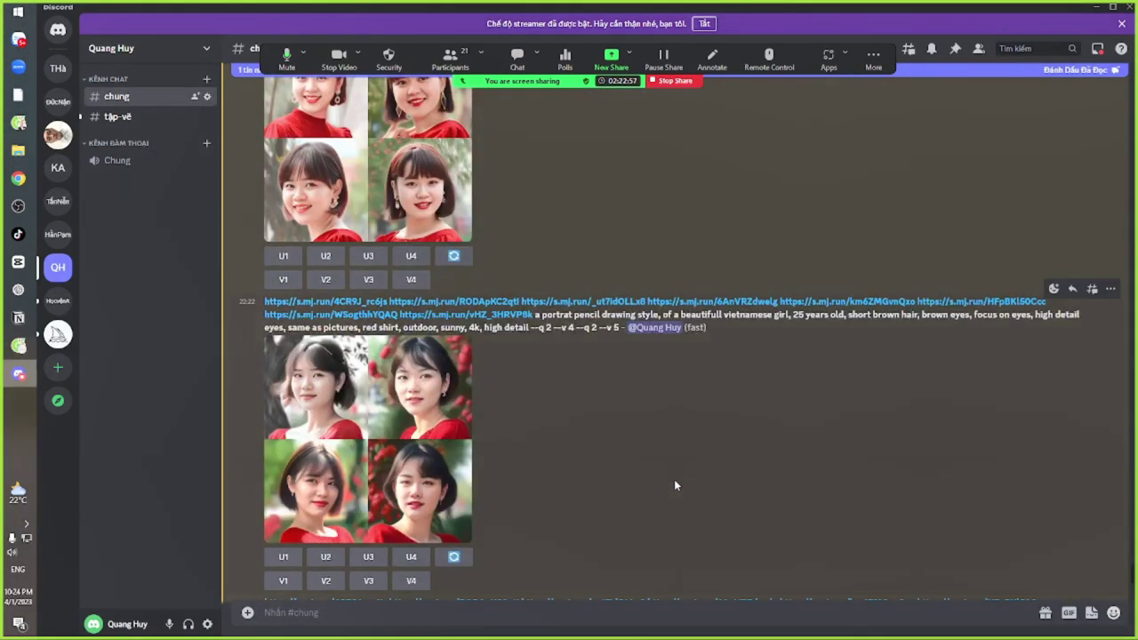
scroll(667, 483, down, 5)
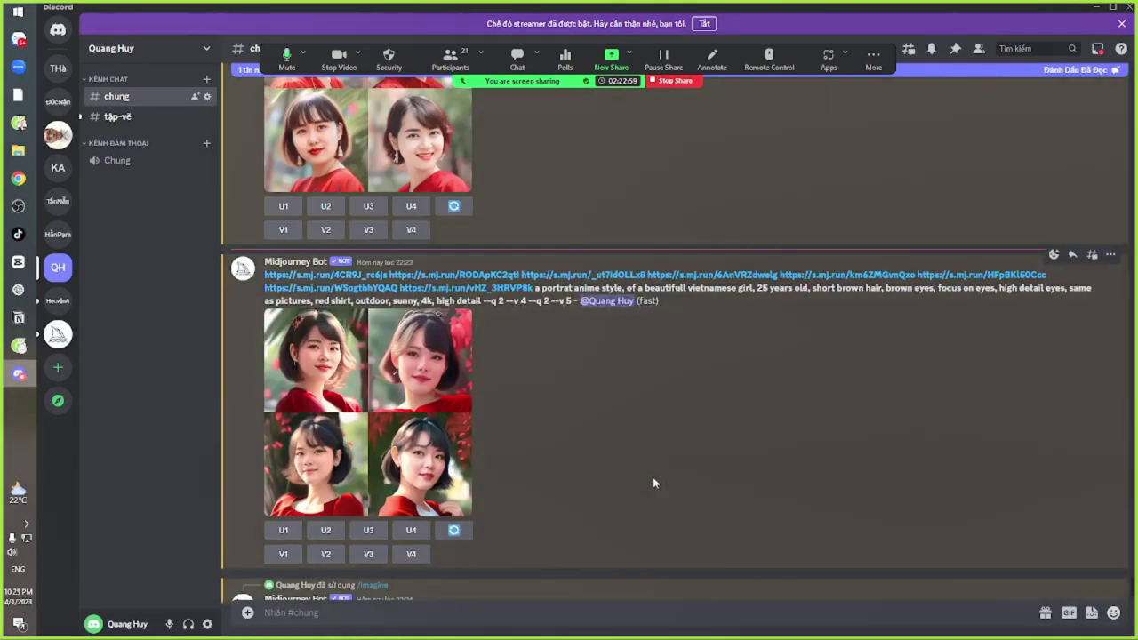
scroll(651, 474, down, 1)
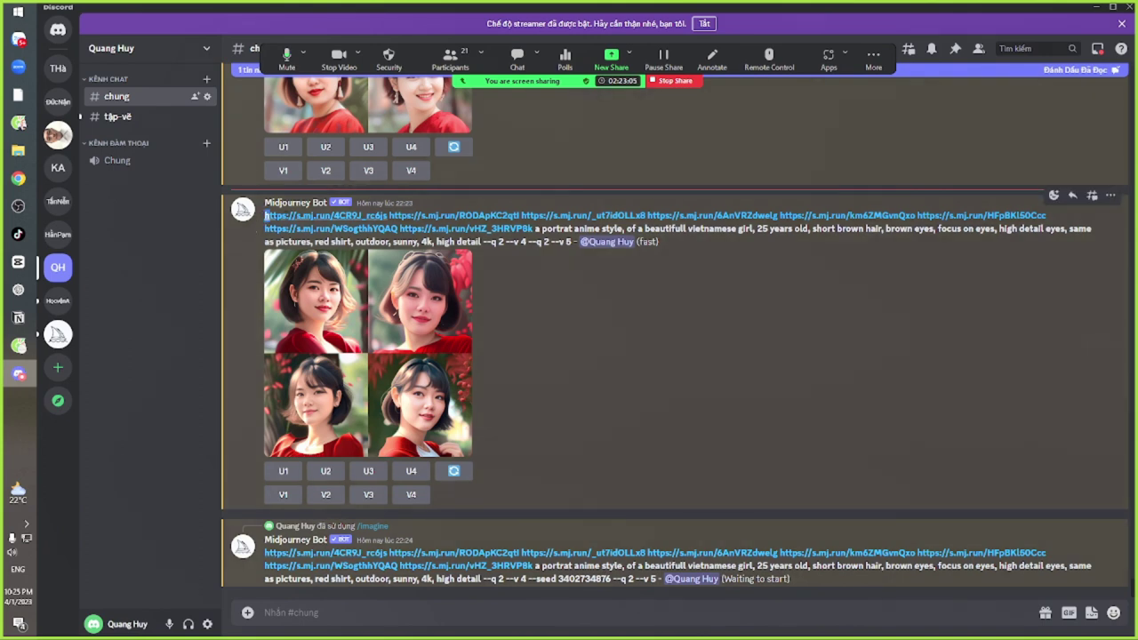
drag(265, 216, 515, 247)
click(515, 247)
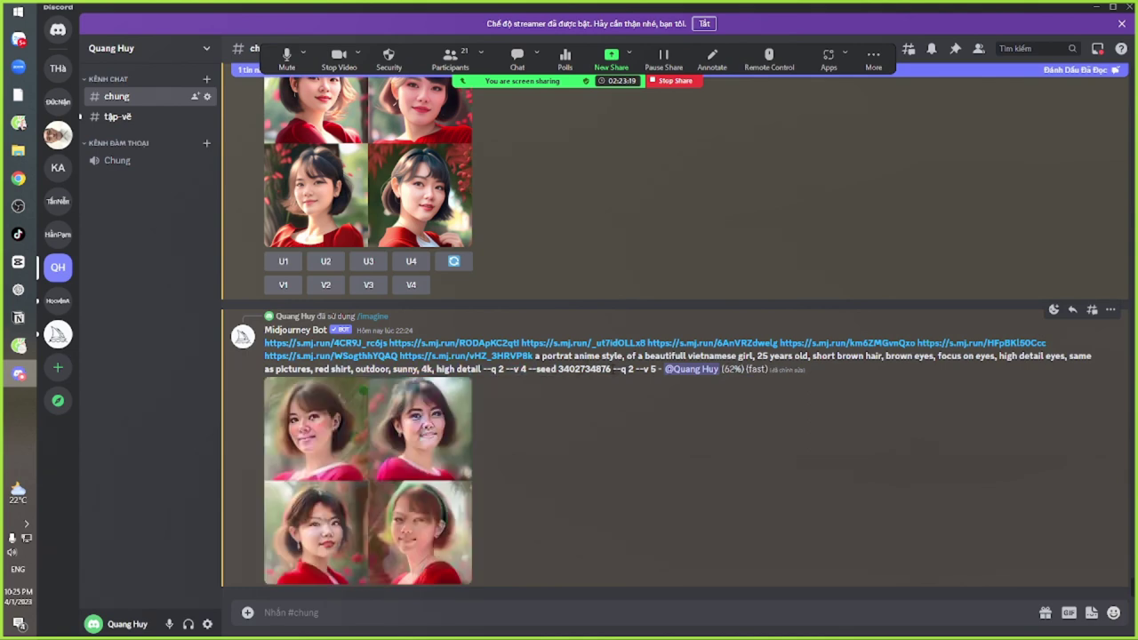
drag(264, 343, 612, 370)
key(ctrl+c)
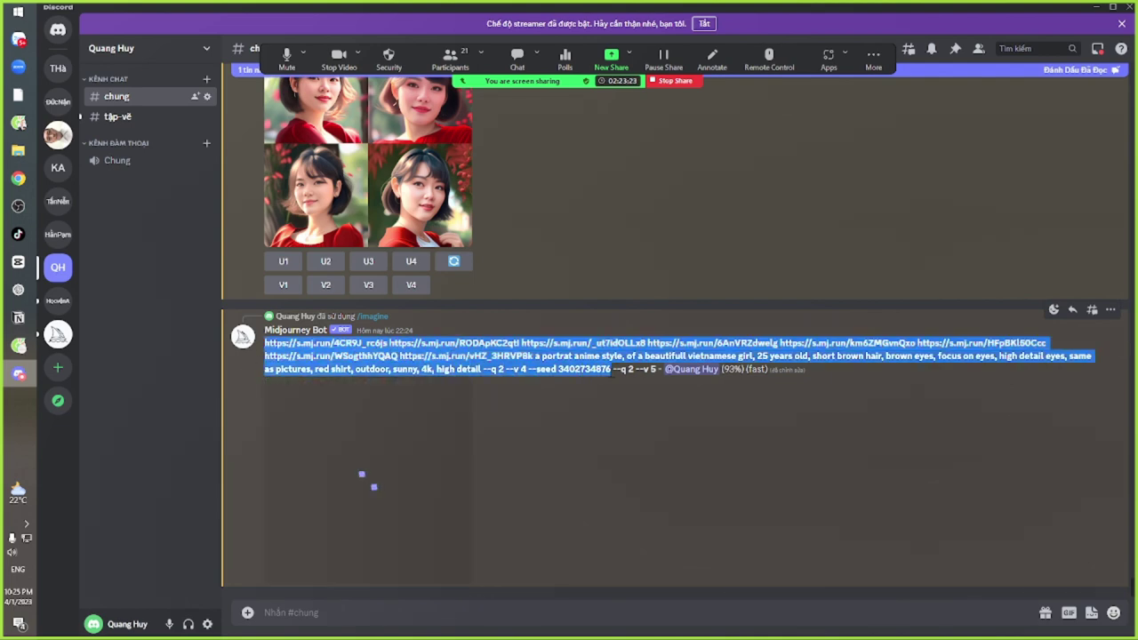
Start a new /imagine command with the copied seeded anime prompt pasted in
click(433, 605)
text(/im)
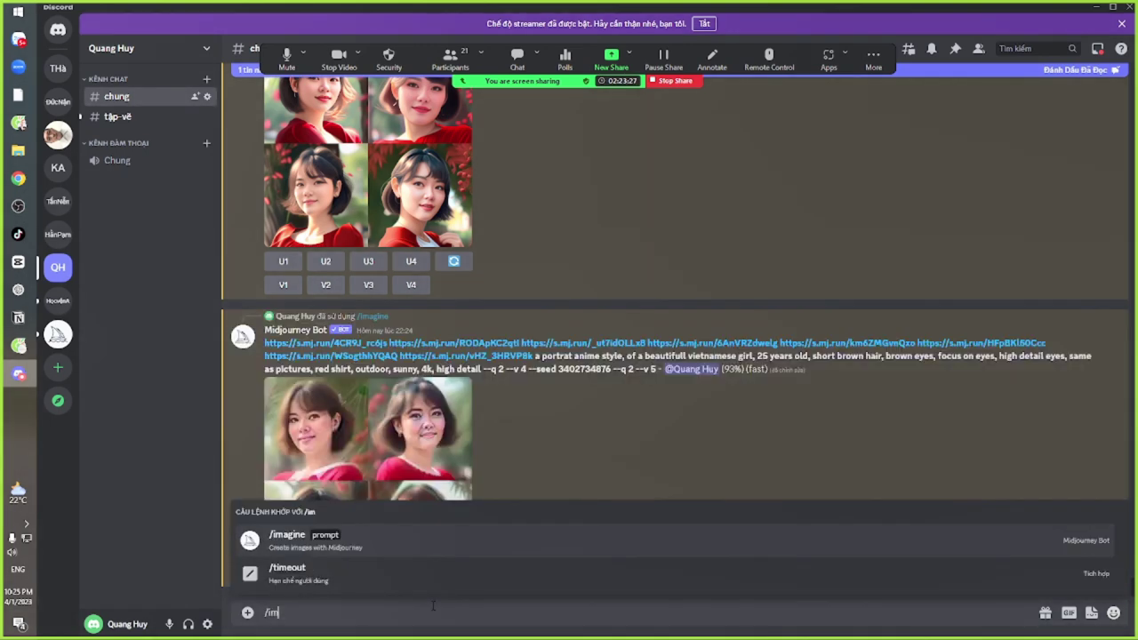
key(Return)
key(ctrl+v)
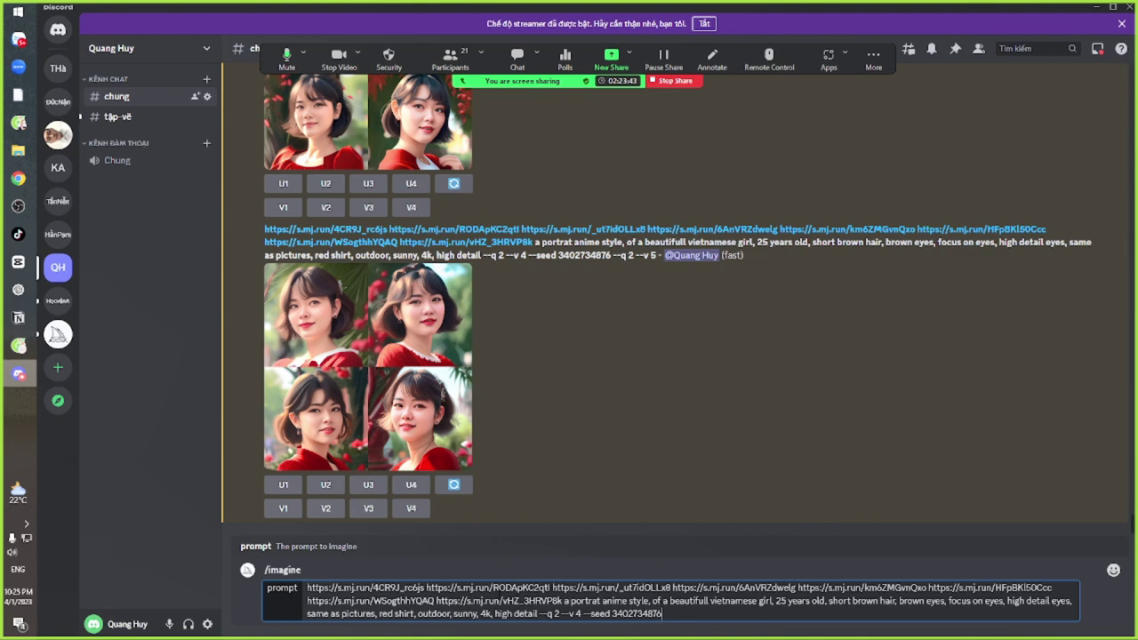
drag(331, 587, 582, 601)
click(648, 613)
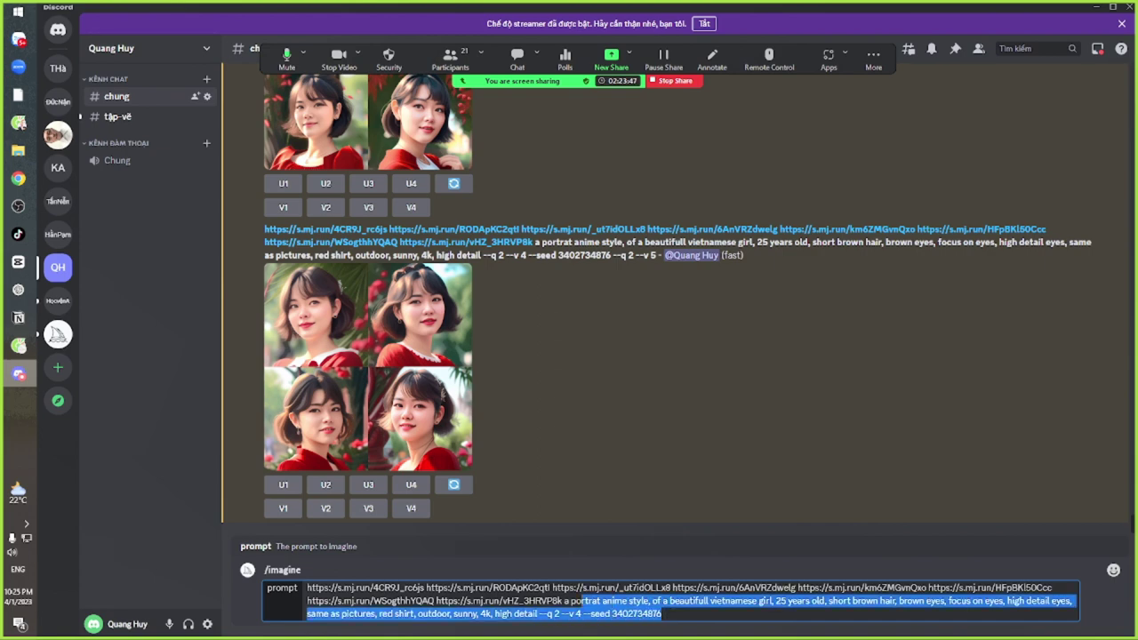
drag(647, 613, 460, 588)
click(662, 613)
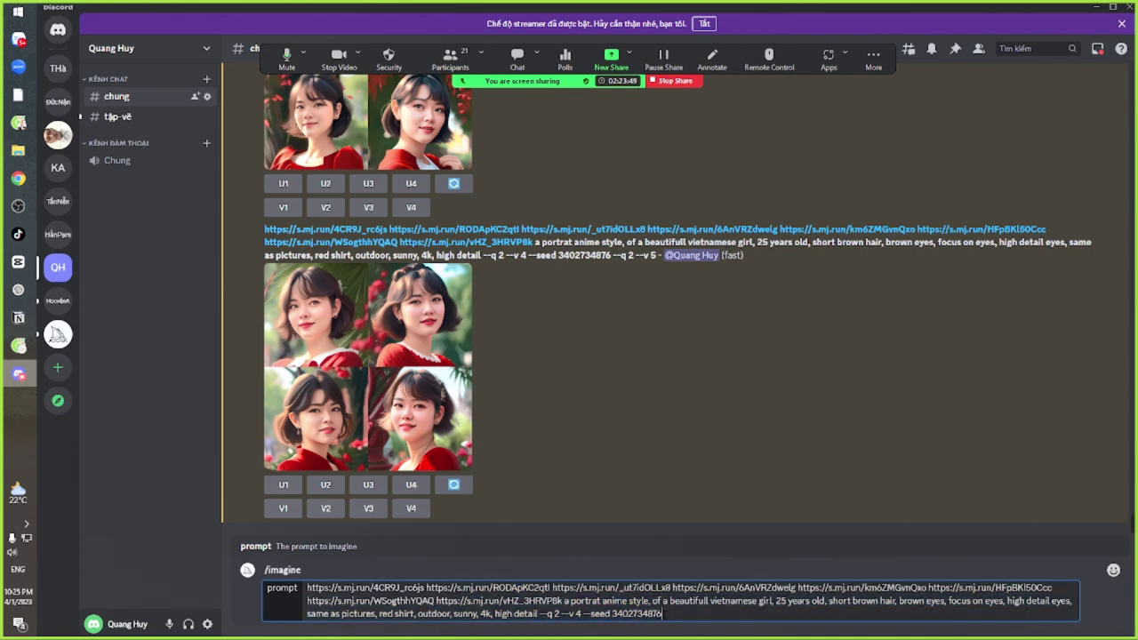
drag(307, 587, 662, 613)
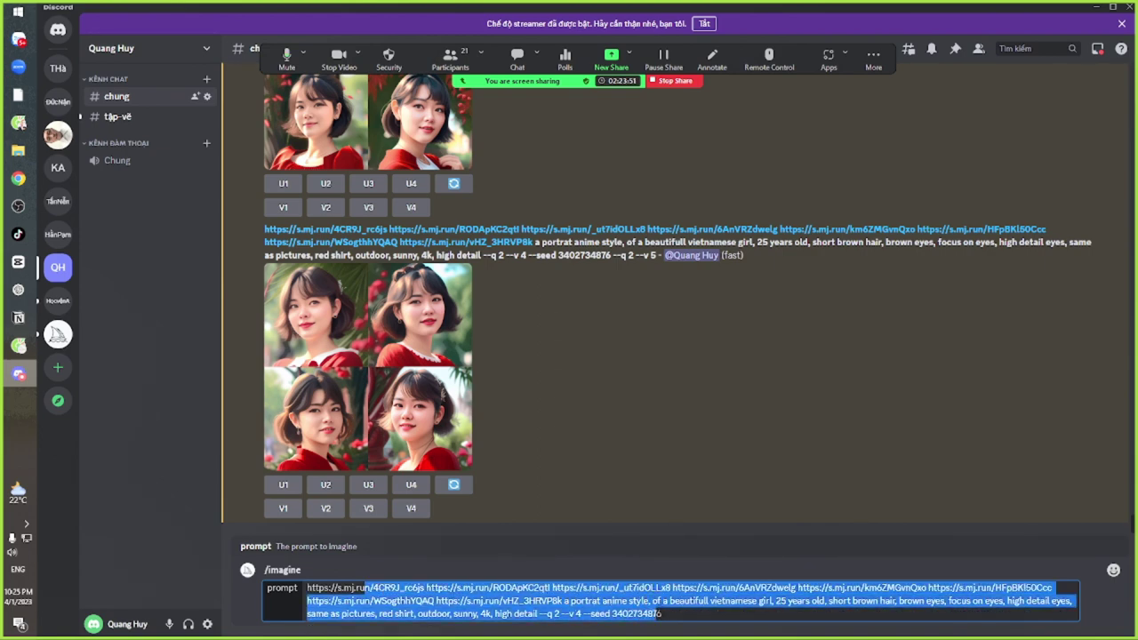
click(668, 614)
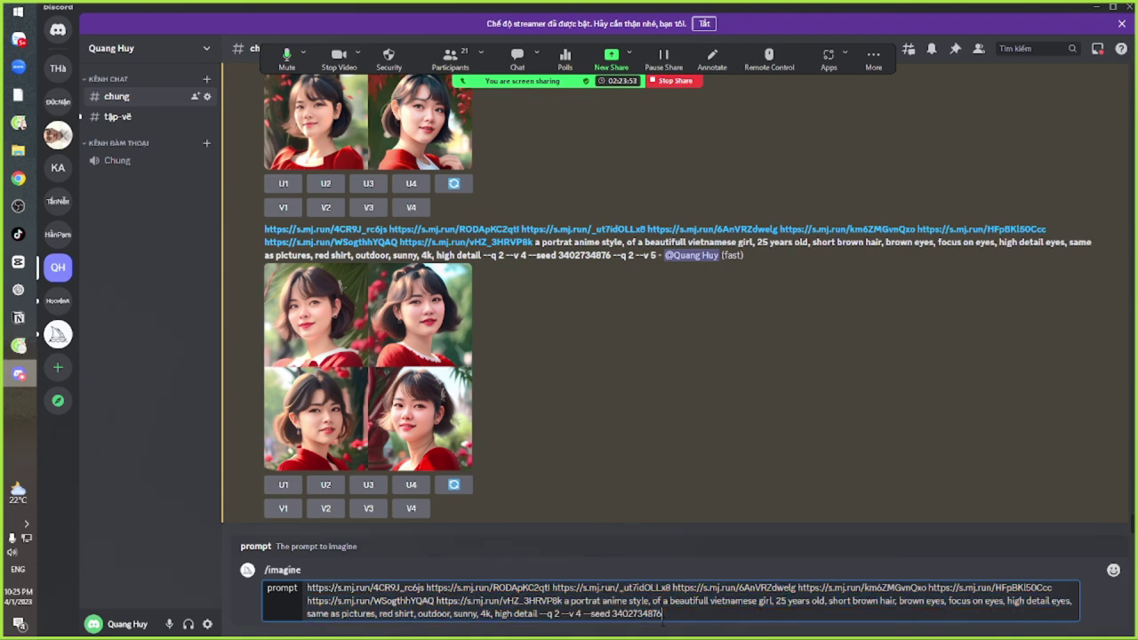
drag(308, 588, 613, 613)
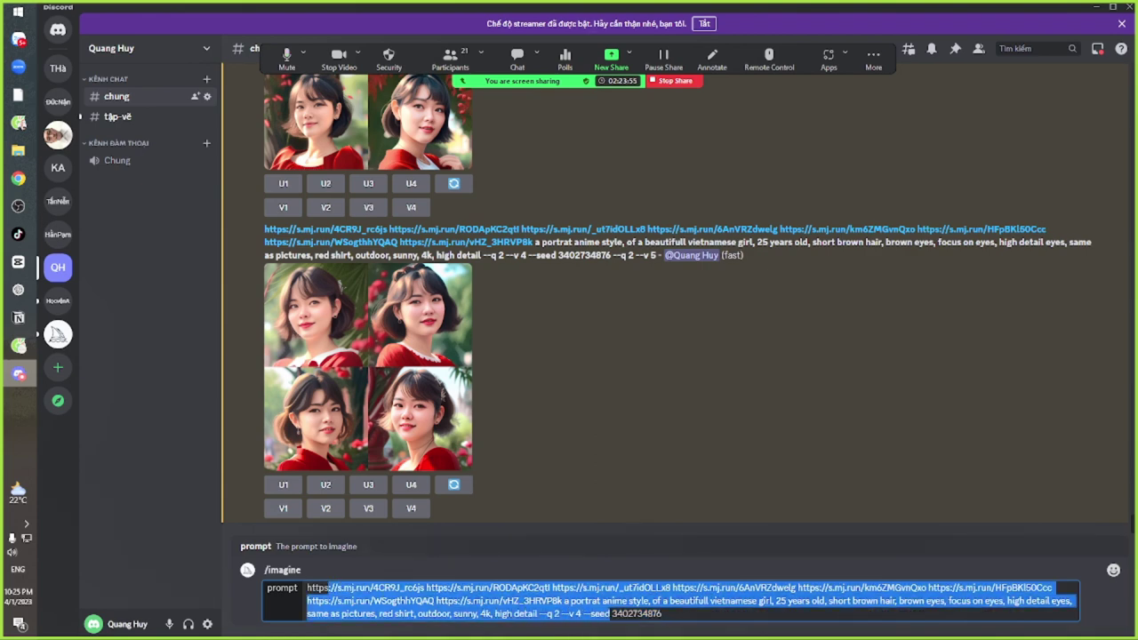
click(612, 613)
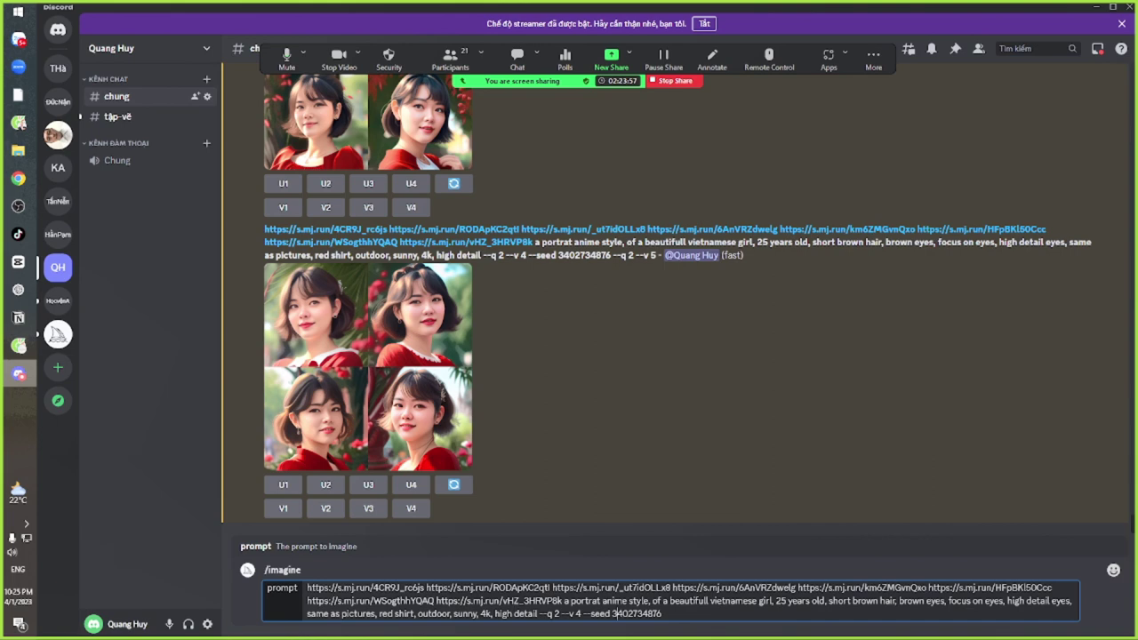
Replace 'anime' with 'sketch', confirm phác họa translates to Sketch, and send the request
double_click(613, 601)
key(BackSpace)
text(sk)
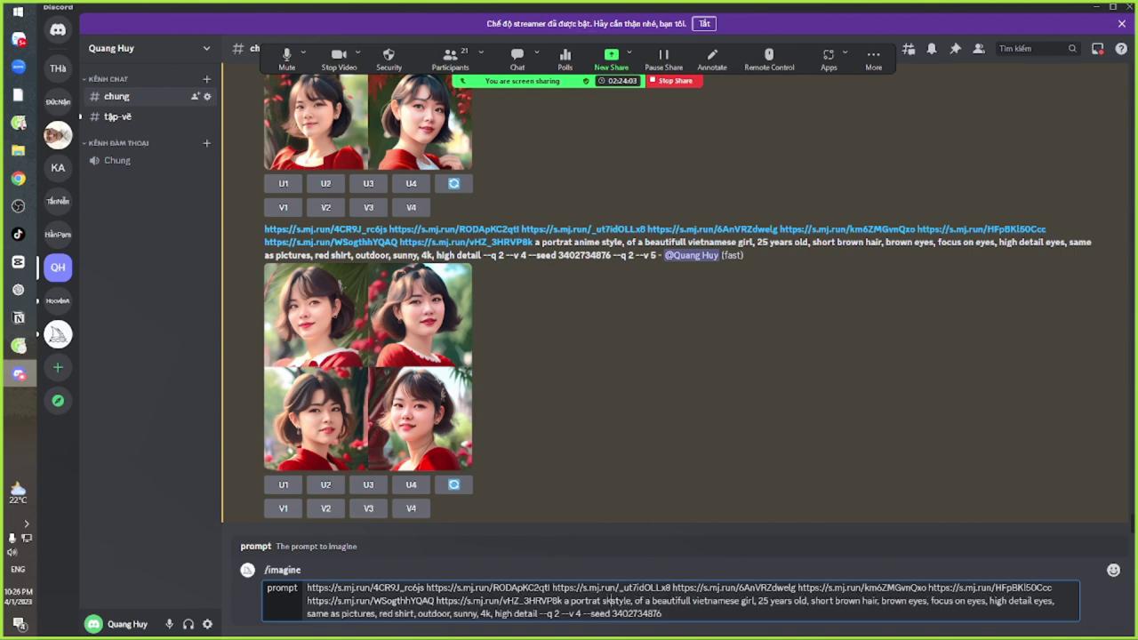
text(etch)
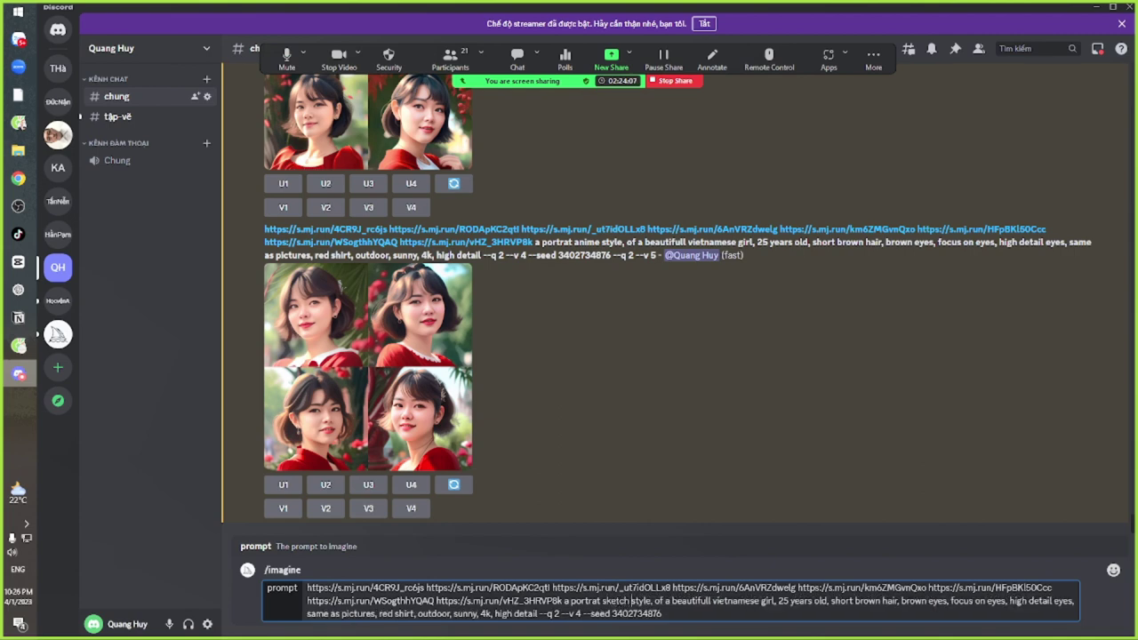
key(alt+Tab)
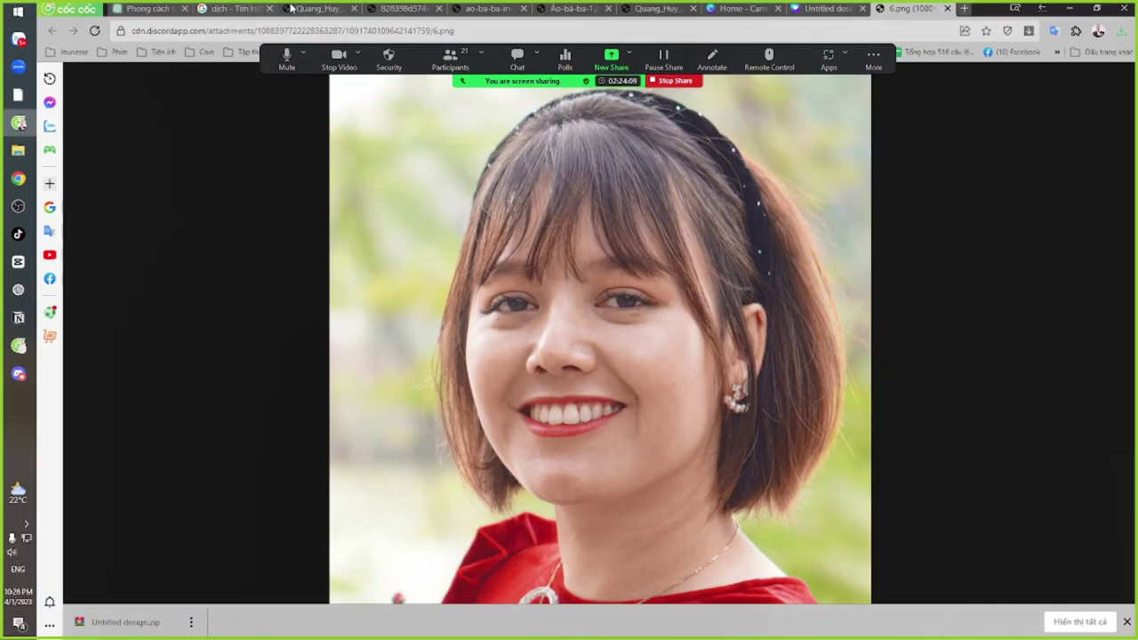
click(228, 10)
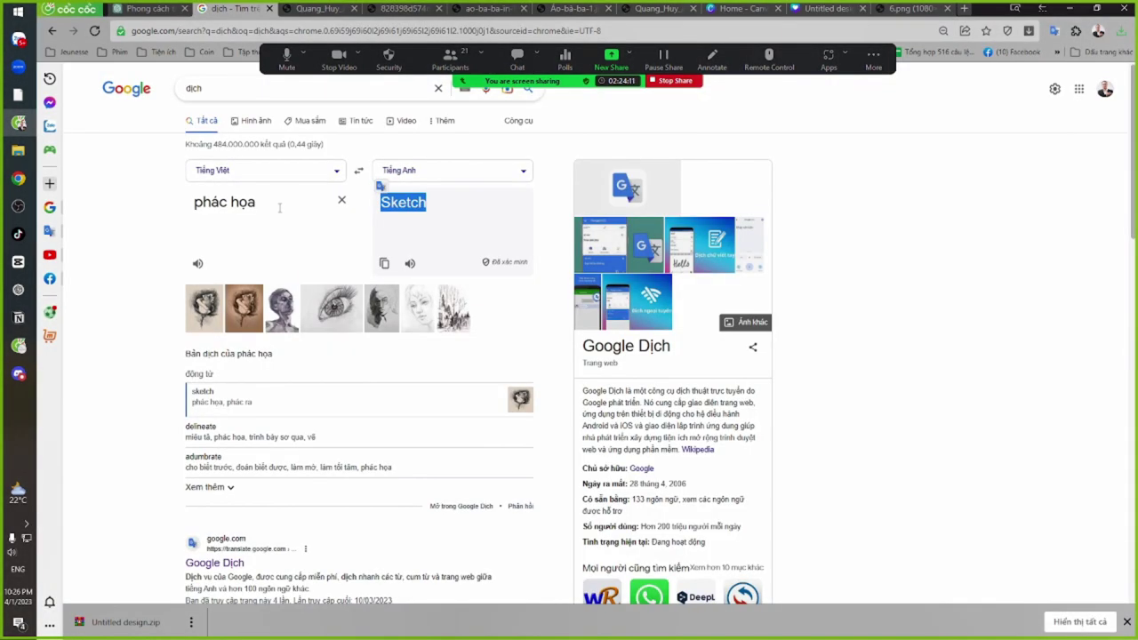
key(alt+Tab)
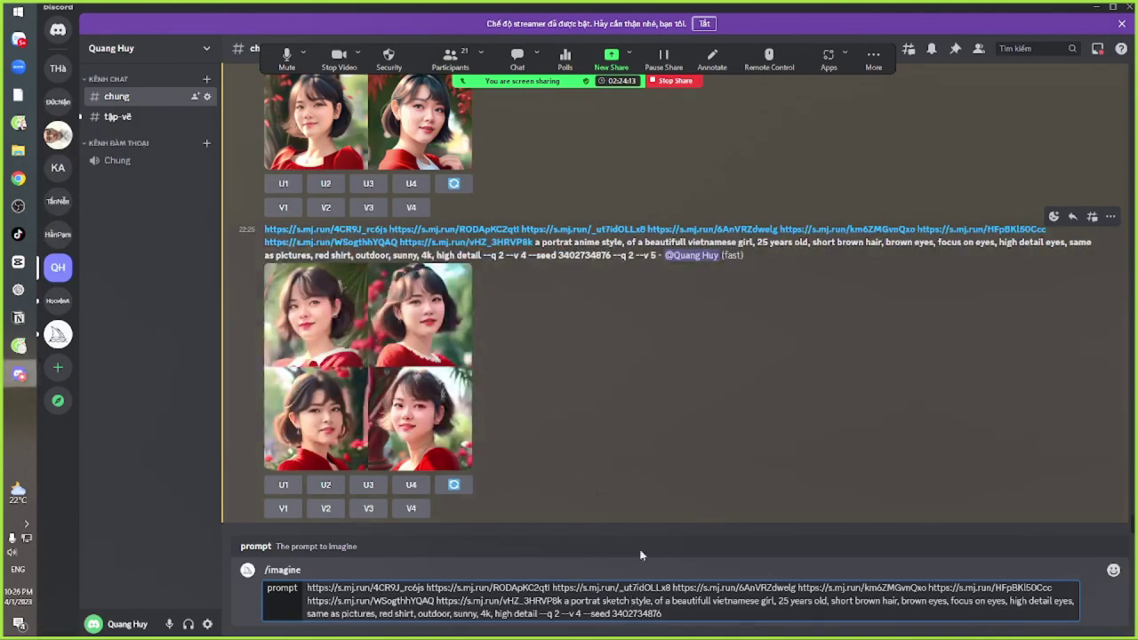
click(631, 600)
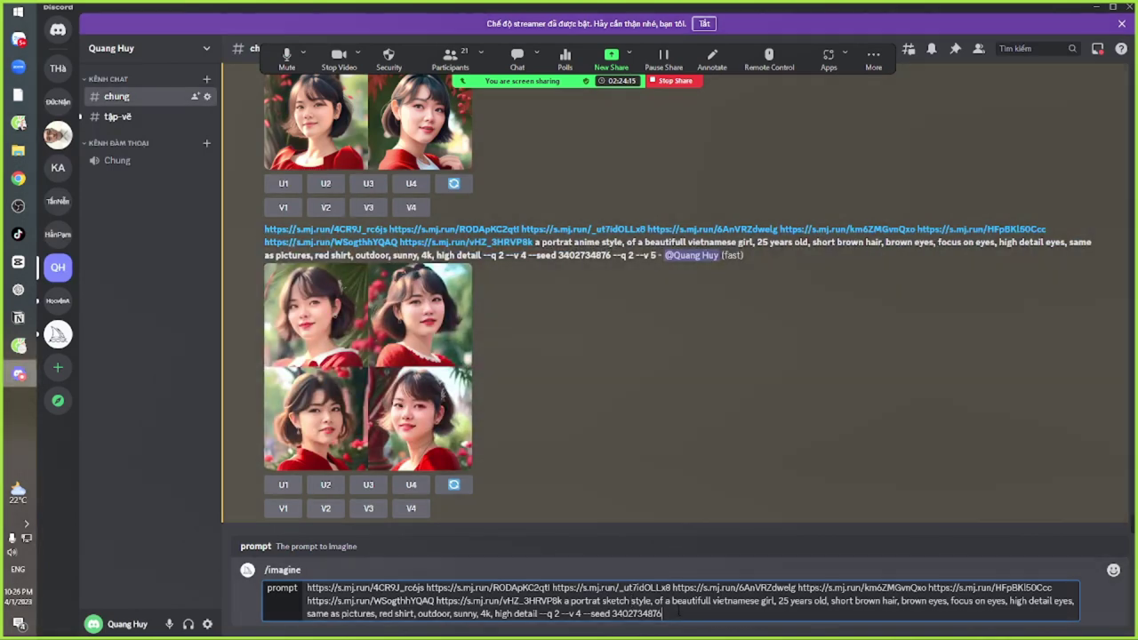
key(Return)
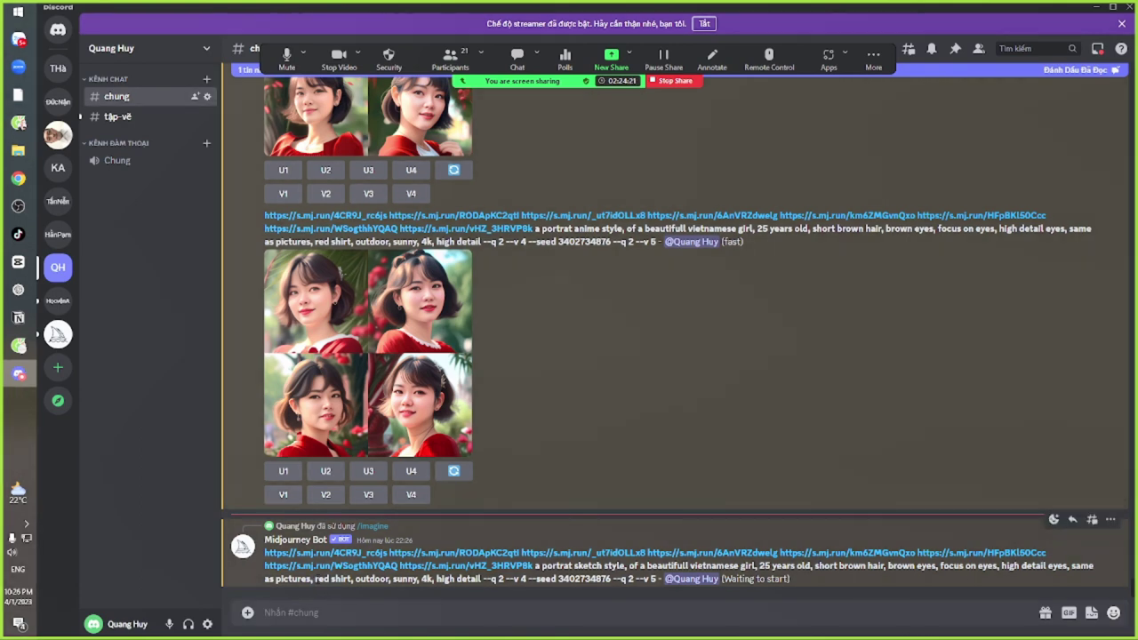
drag(316, 579, 354, 578)
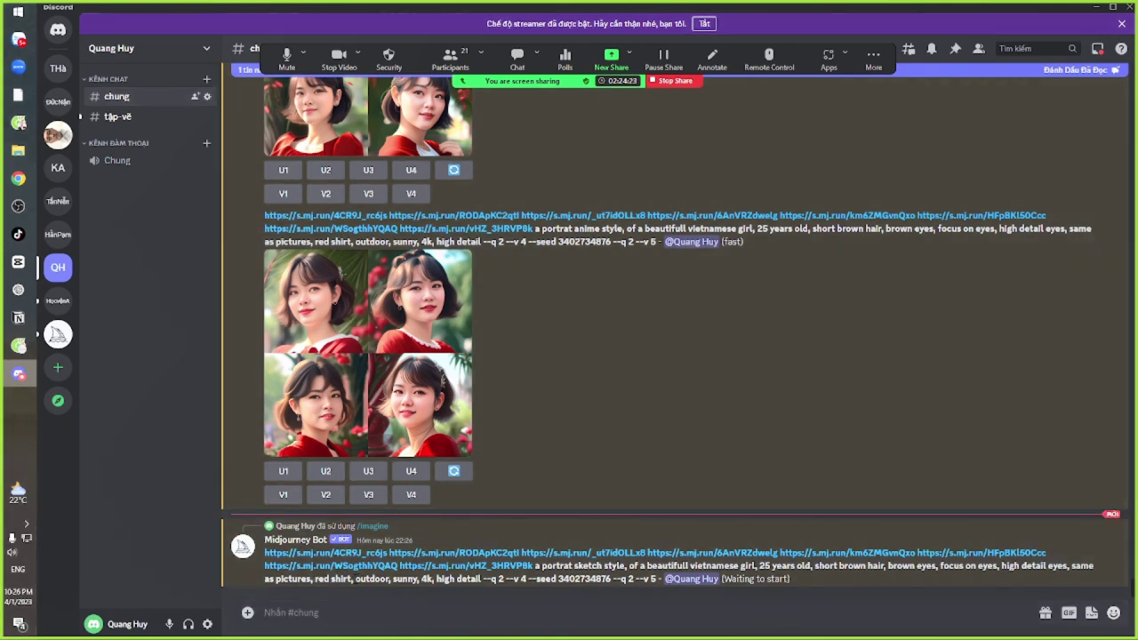
key(Escape)
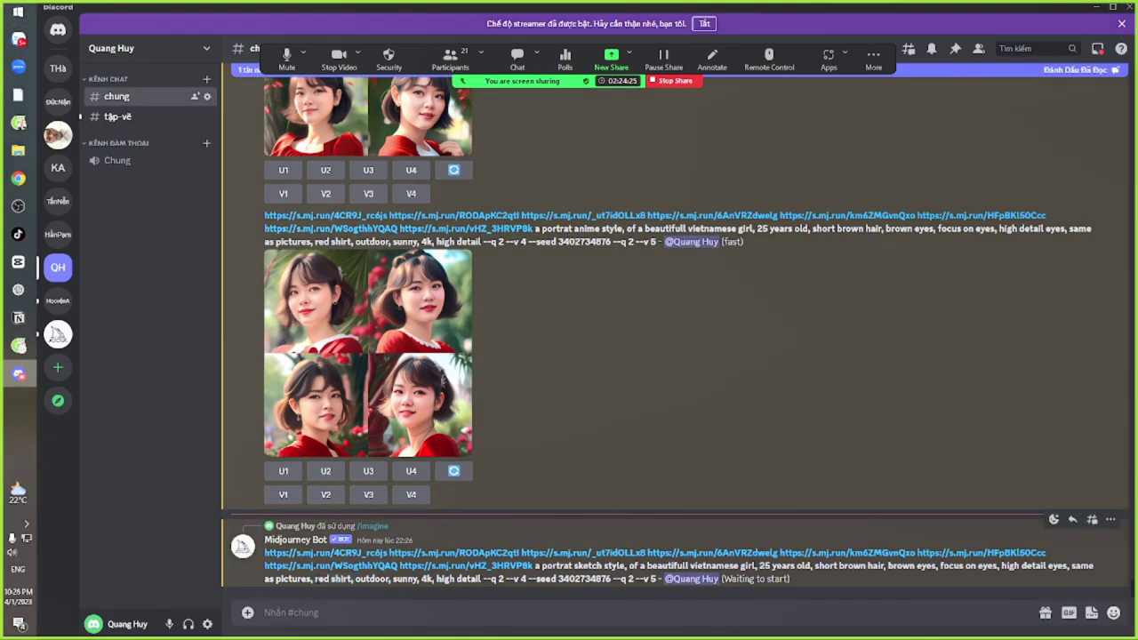
click(406, 384)
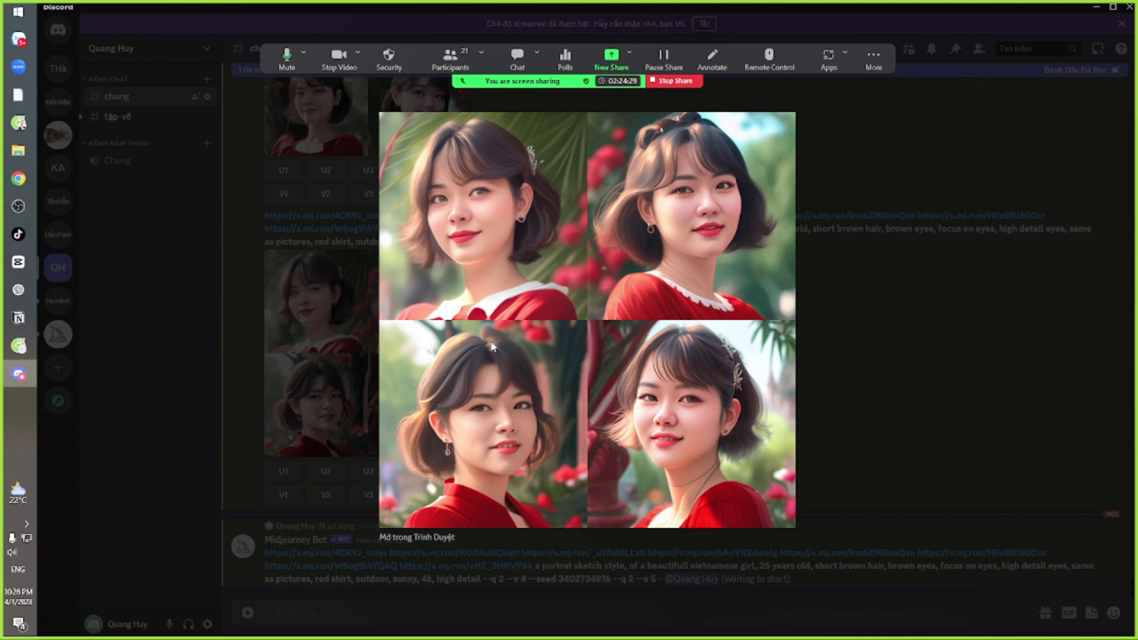
click(878, 396)
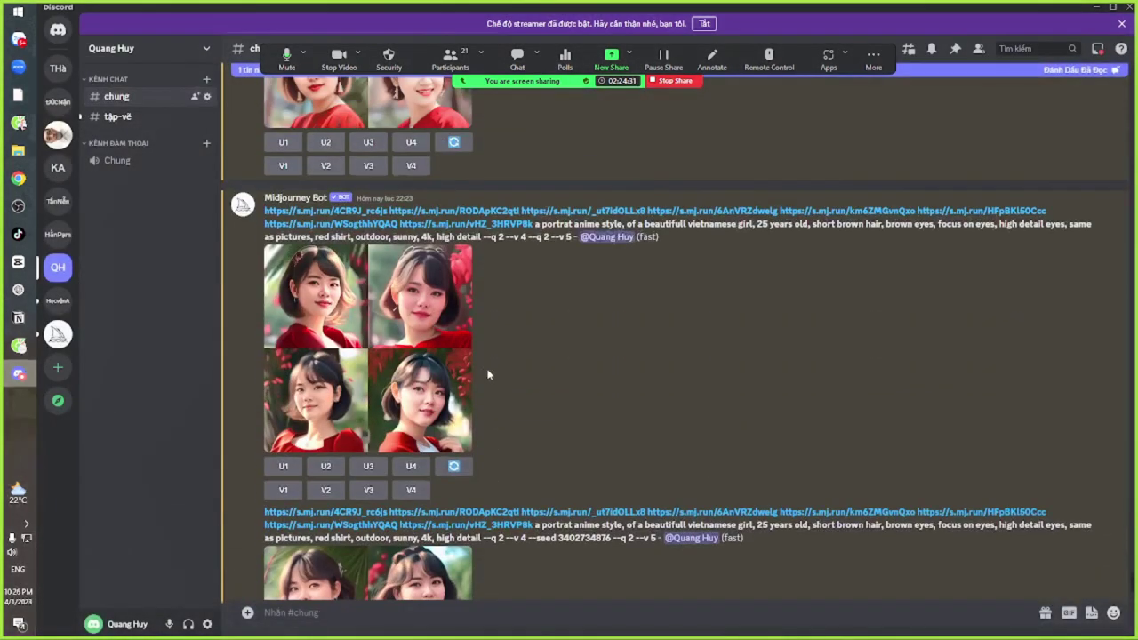
Scroll up #chung past the comic, cartoon and photo grids to the upscaled anime Image #3
scroll(536, 365, down, 3)
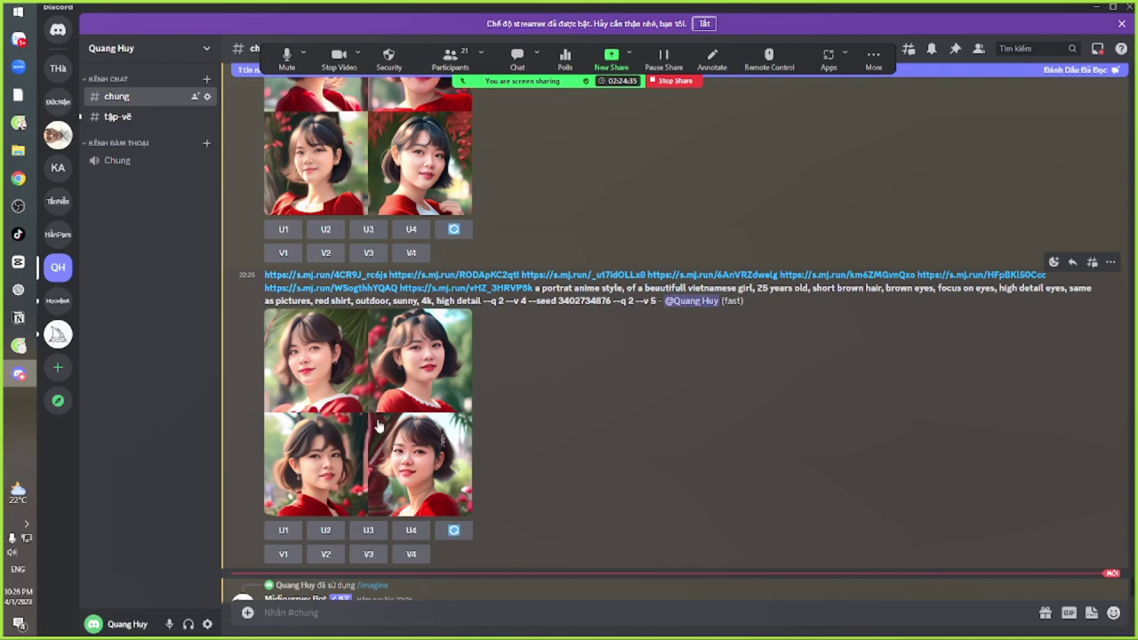
scroll(373, 266, up, 2)
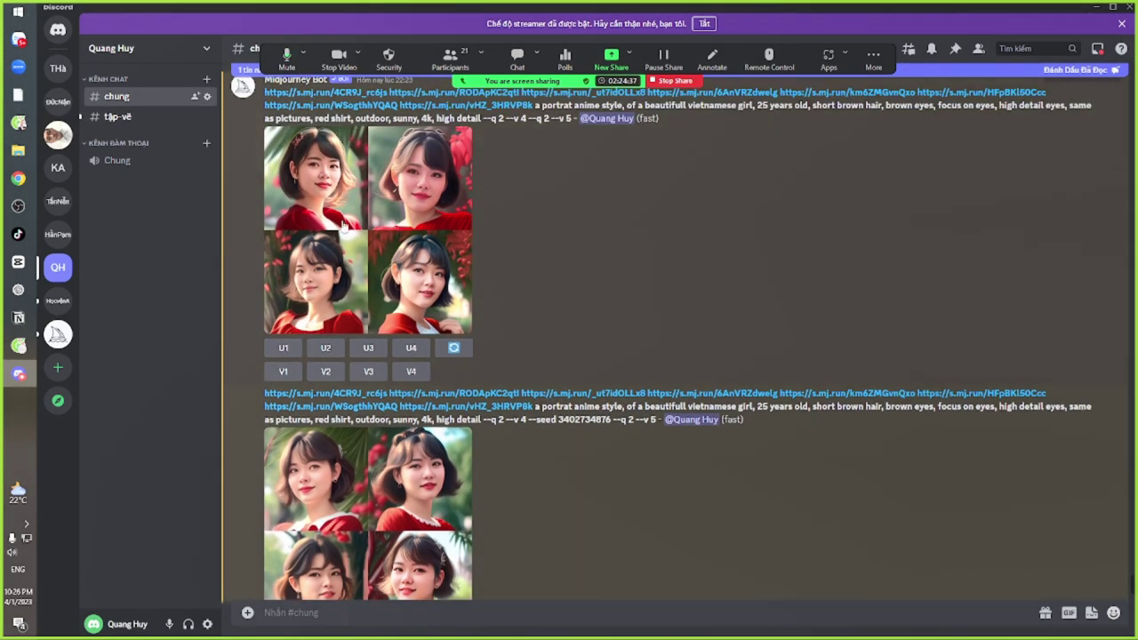
scroll(351, 507, down, 3)
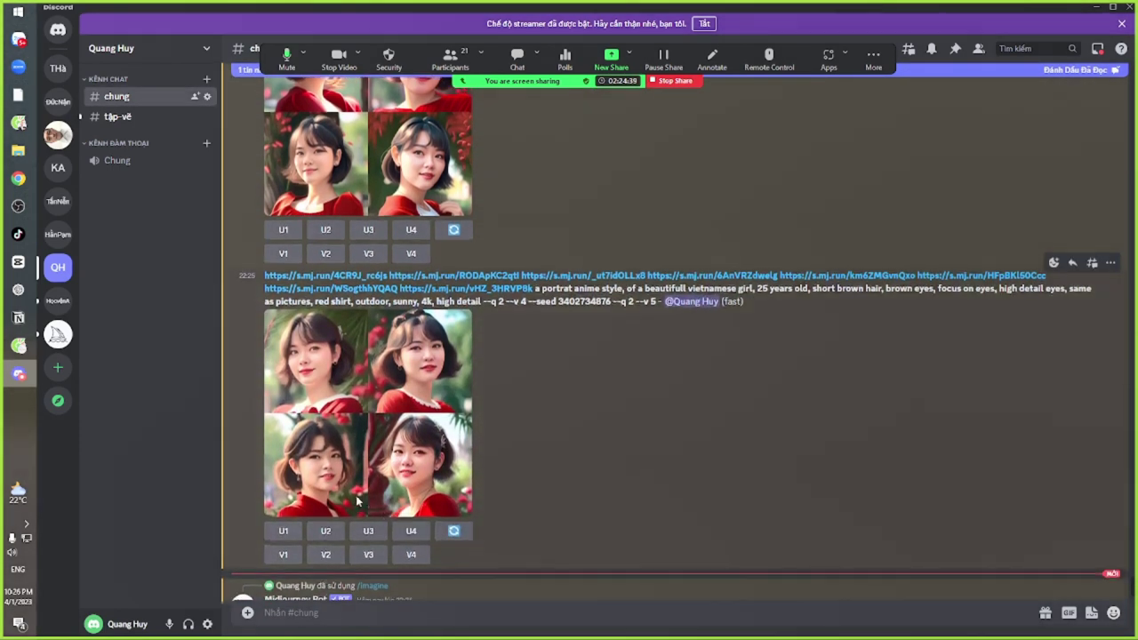
scroll(355, 502, up, 1)
scroll(399, 221, up, 3)
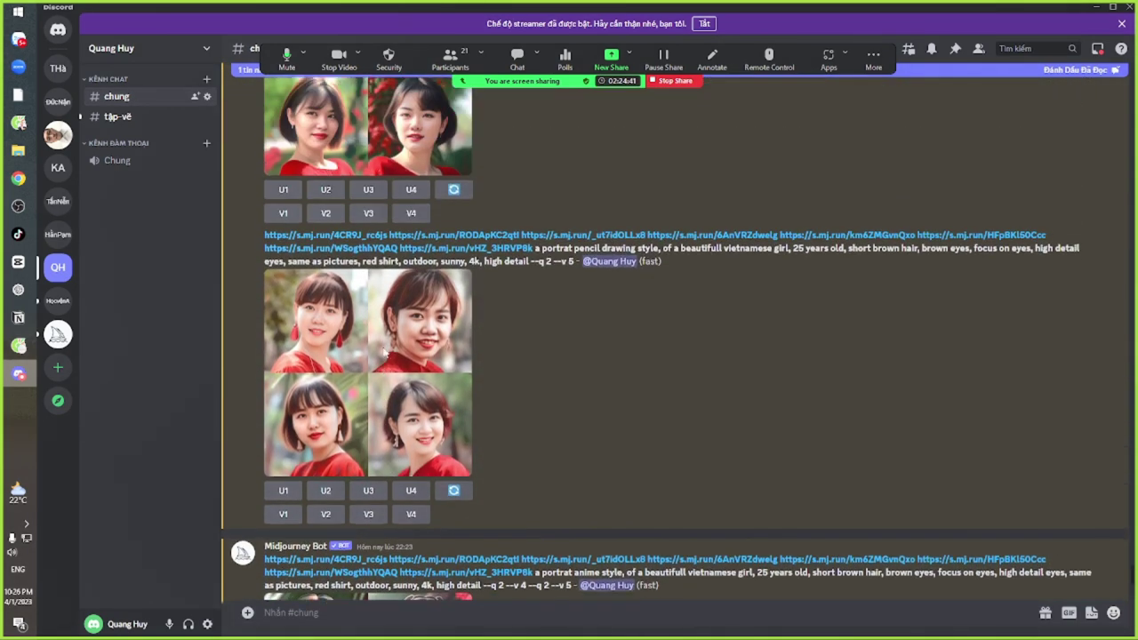
scroll(353, 464, down, 5)
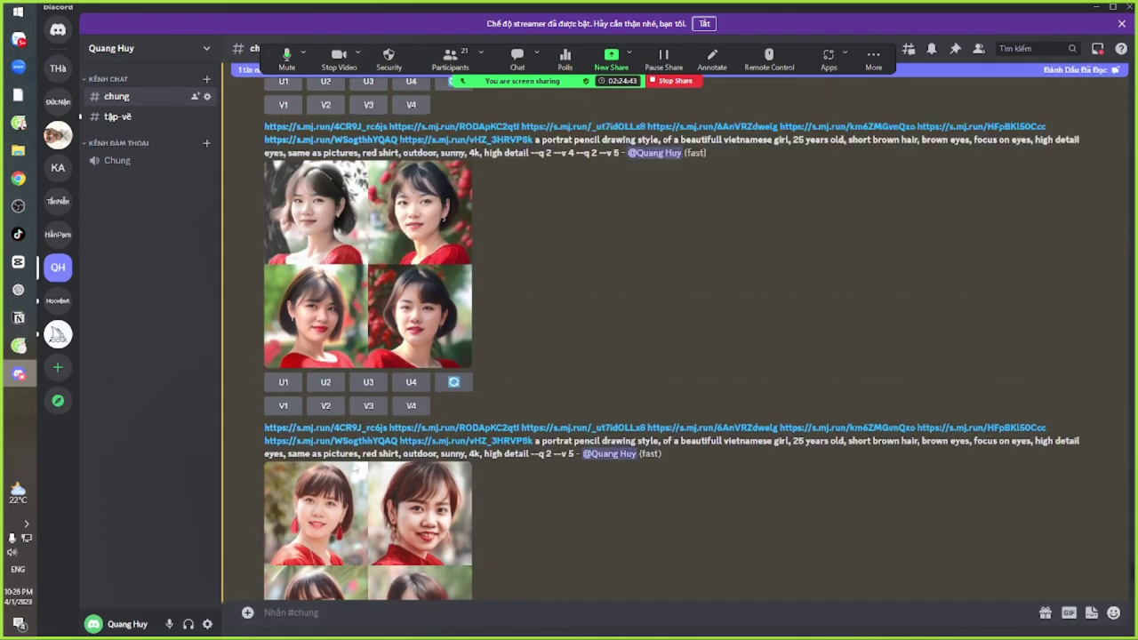
scroll(411, 446, up, 5)
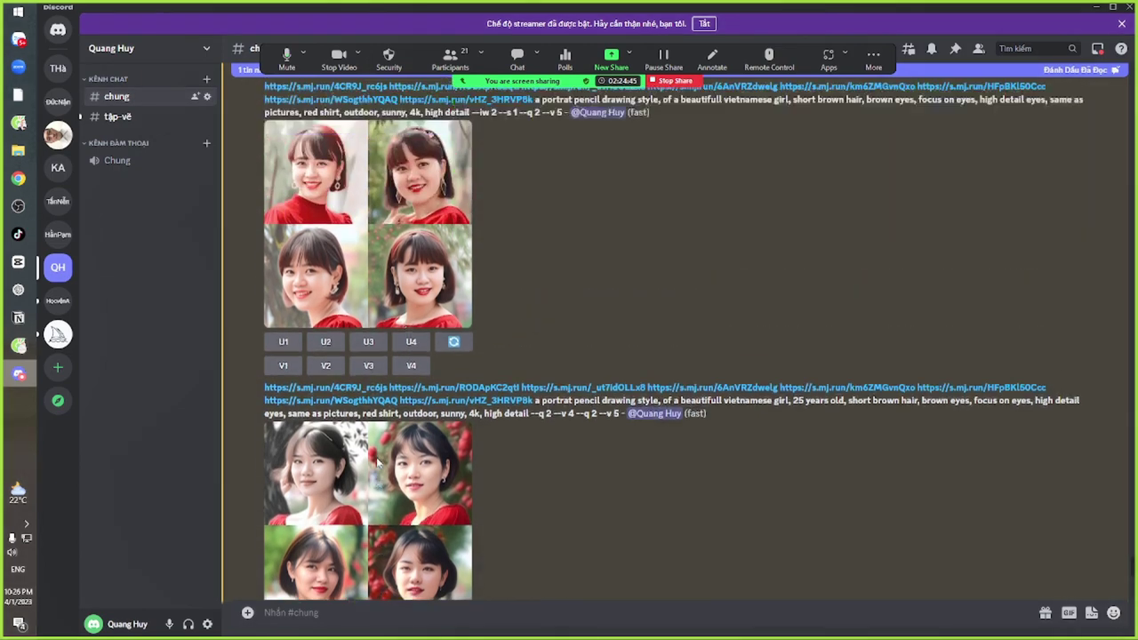
scroll(375, 451, up, 5)
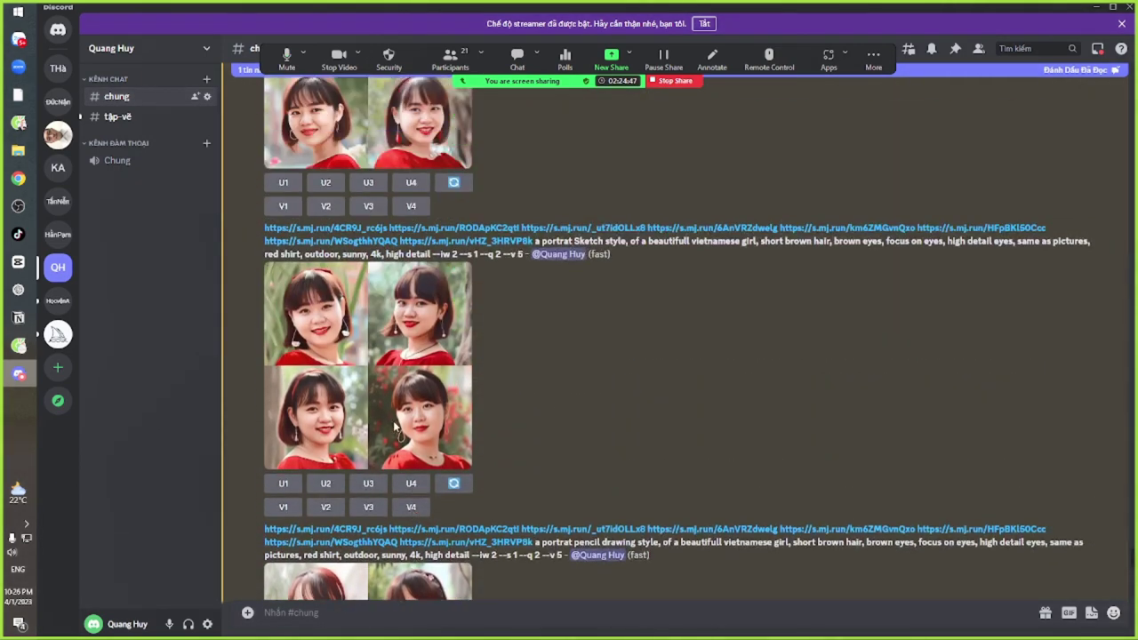
scroll(422, 442, up, 5)
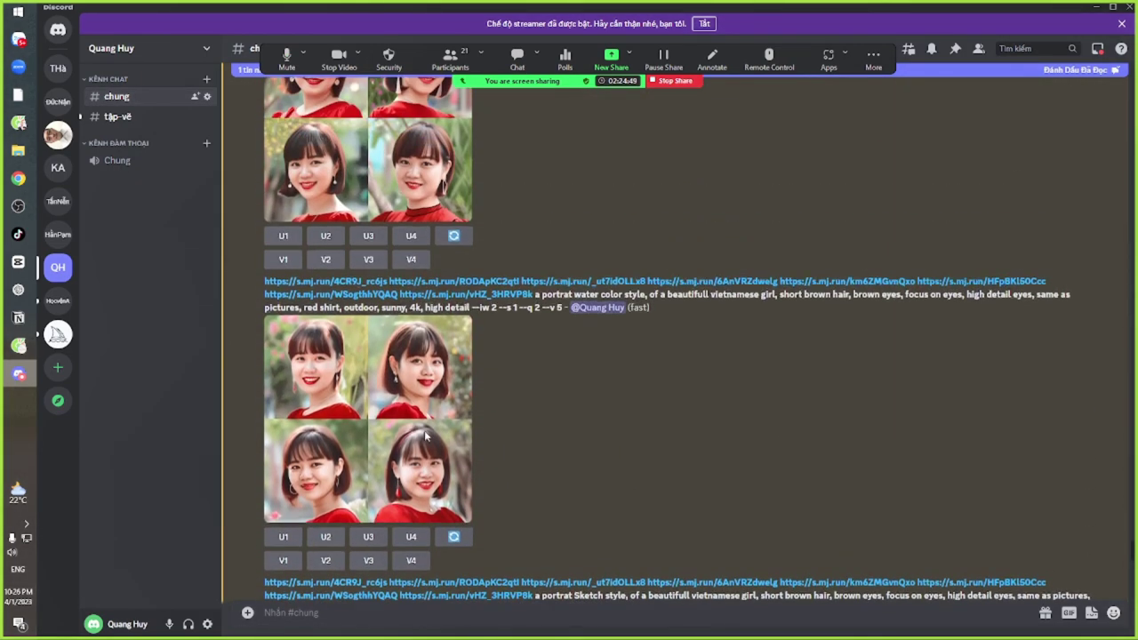
scroll(311, 489, up, 5)
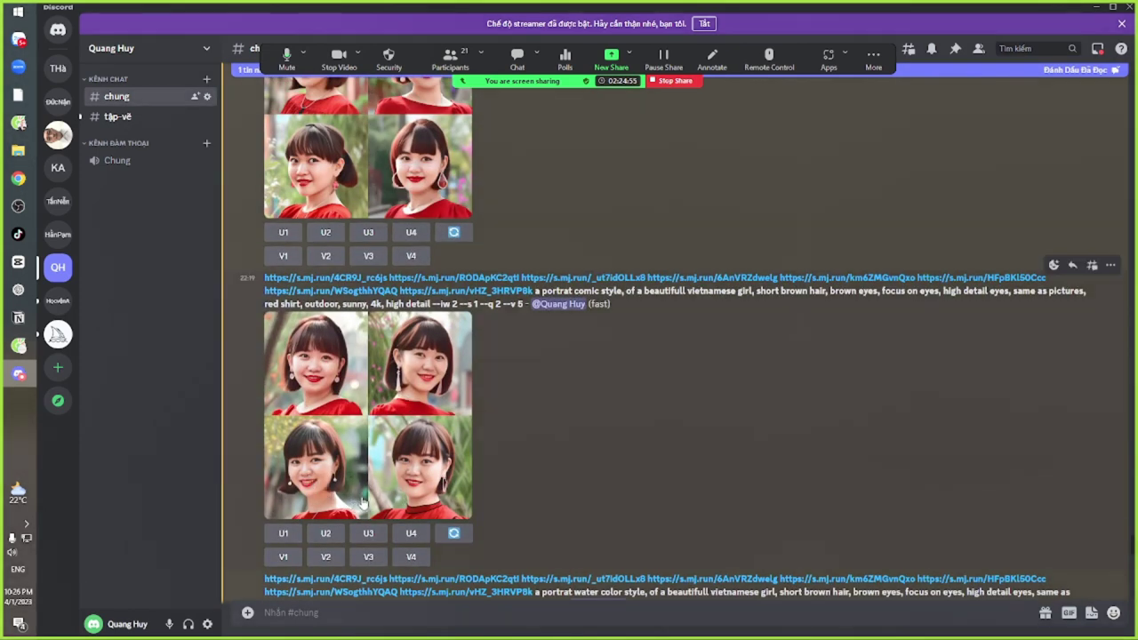
scroll(362, 503, up, 5)
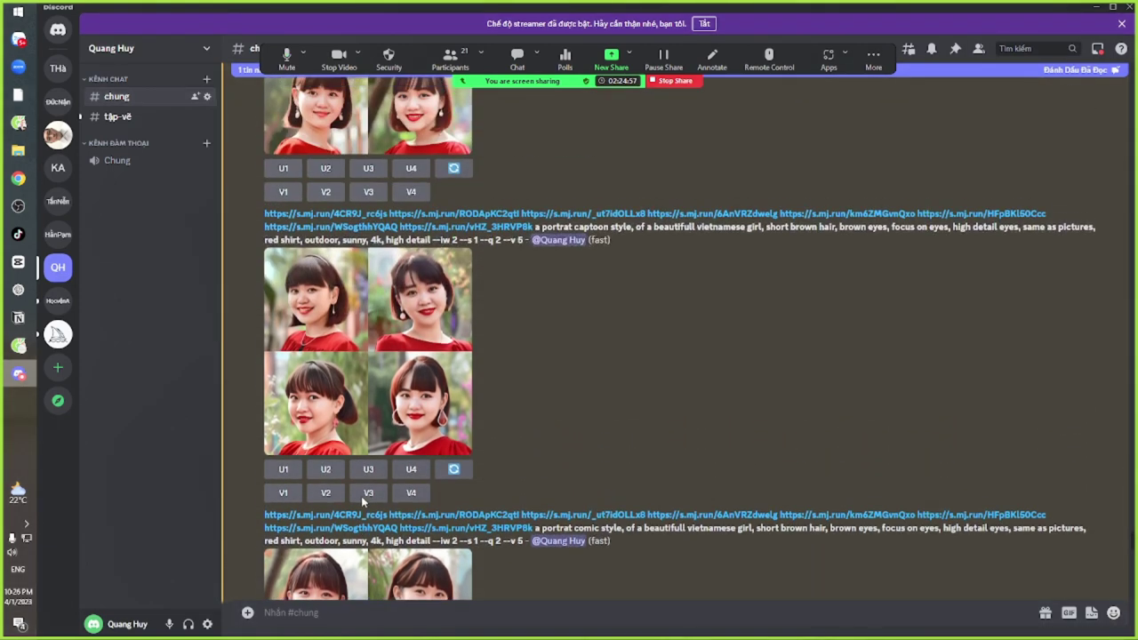
scroll(311, 427, up, 5)
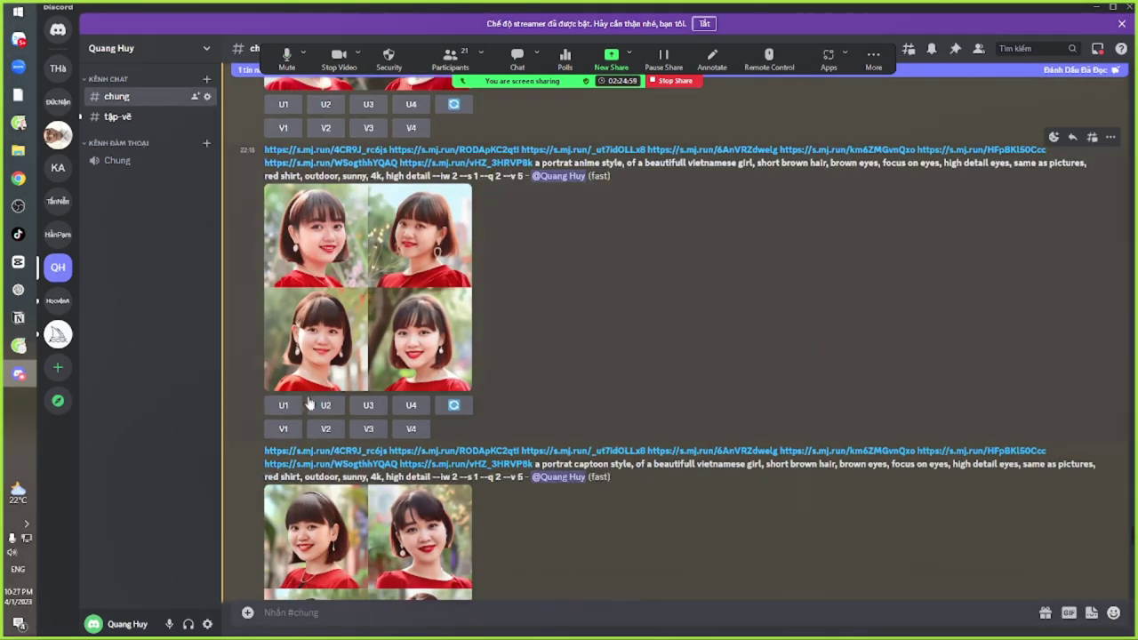
scroll(356, 386, up, 1)
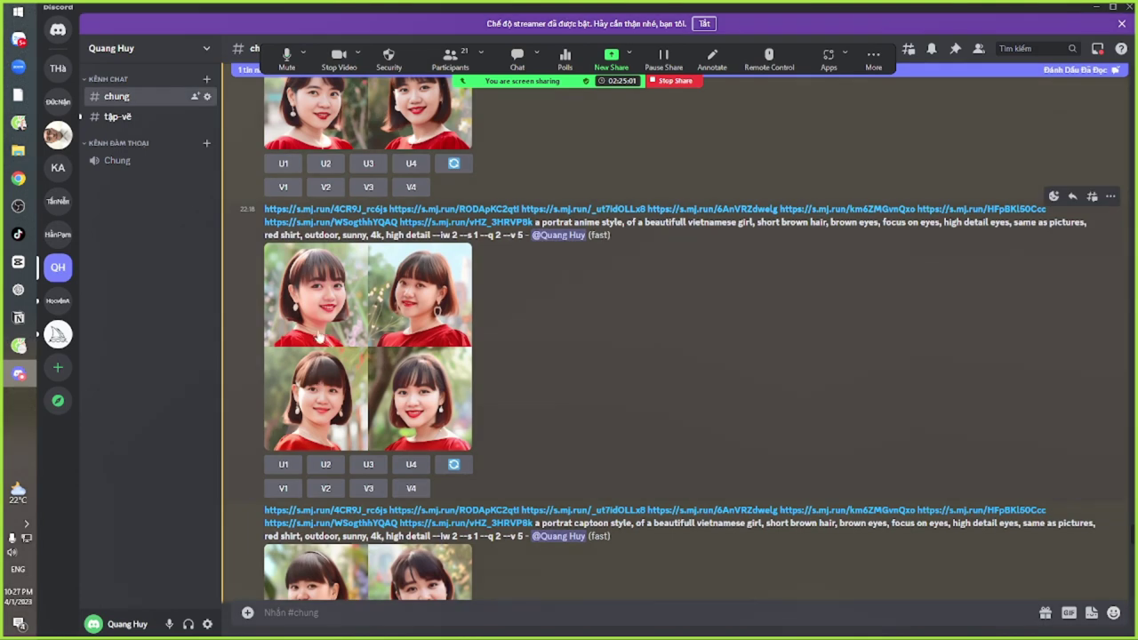
scroll(388, 439, up, 6)
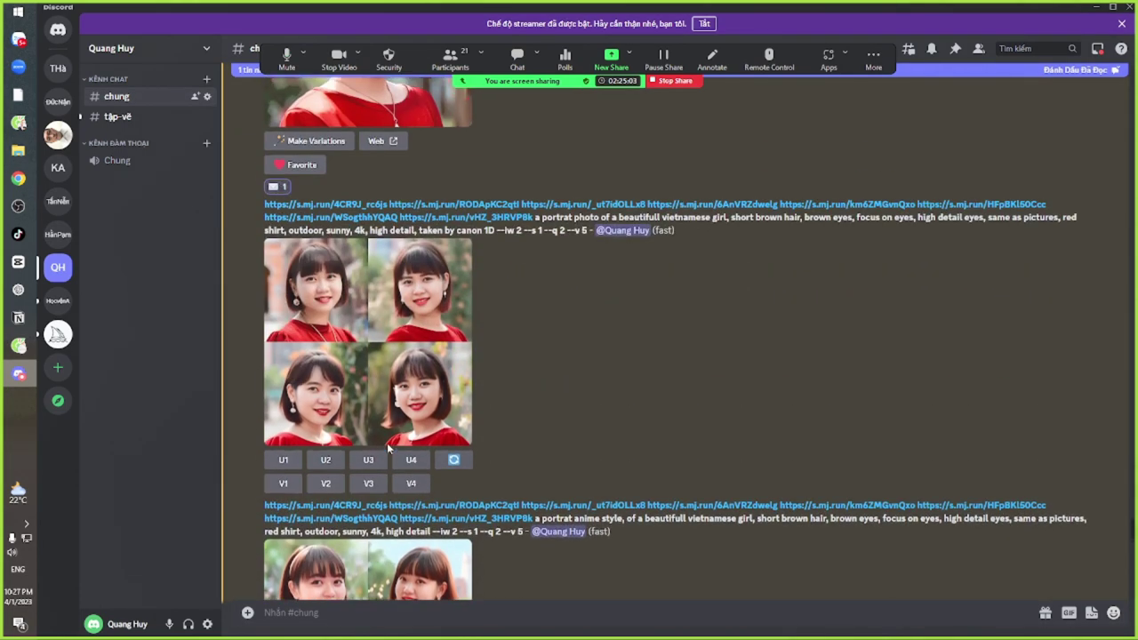
scroll(397, 470, up, 5)
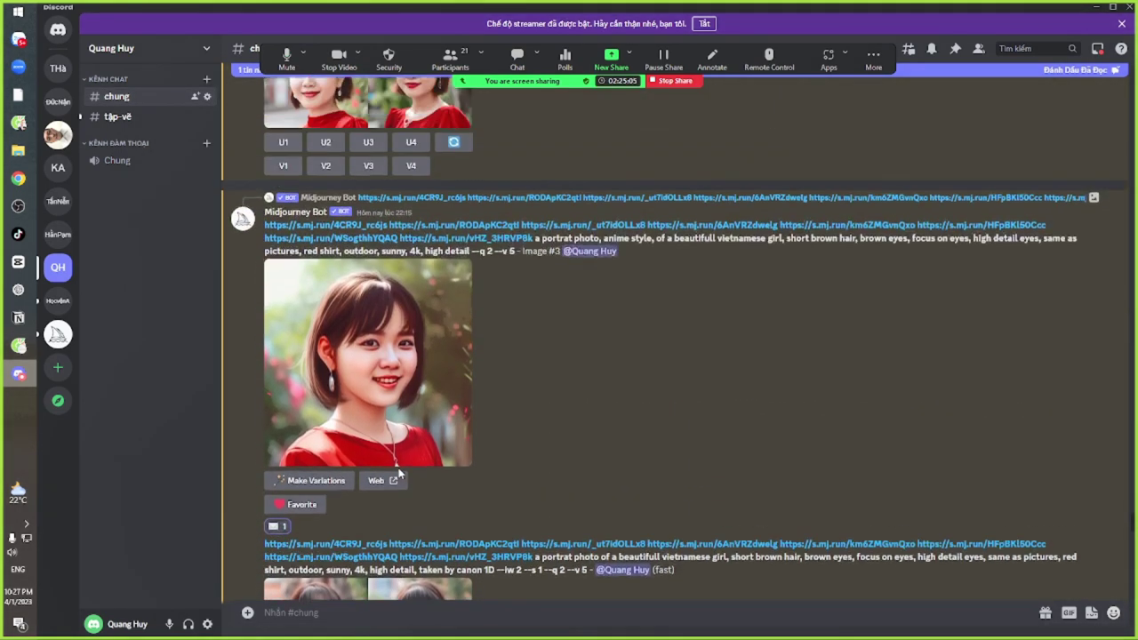
scroll(419, 473, up, 1)
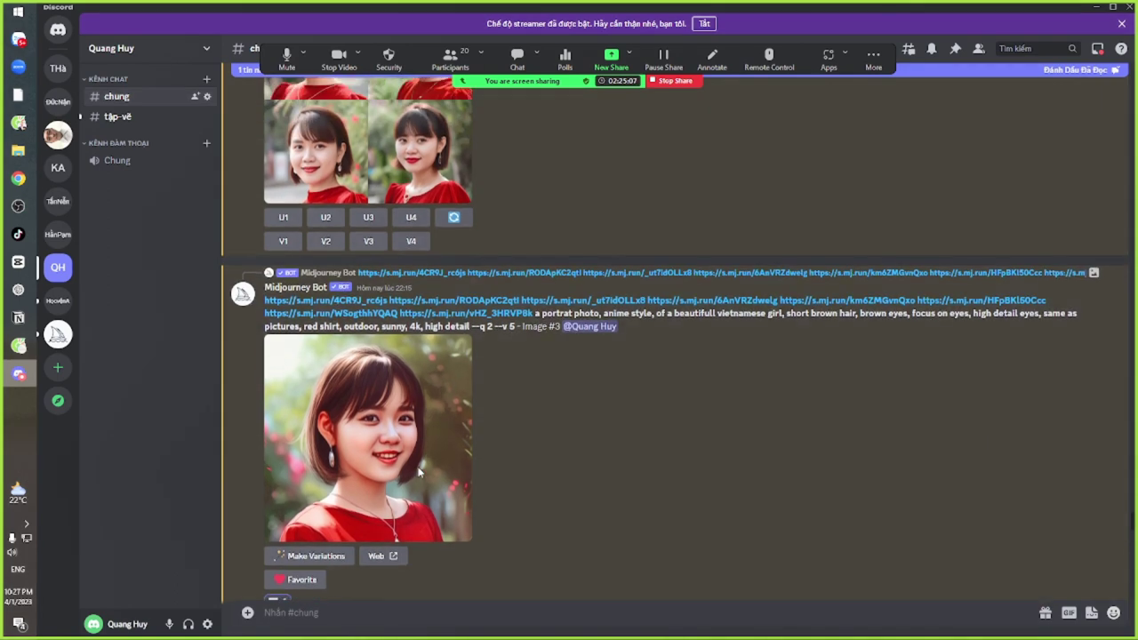
scroll(420, 476, up, 3)
scroll(420, 478, down, 4)
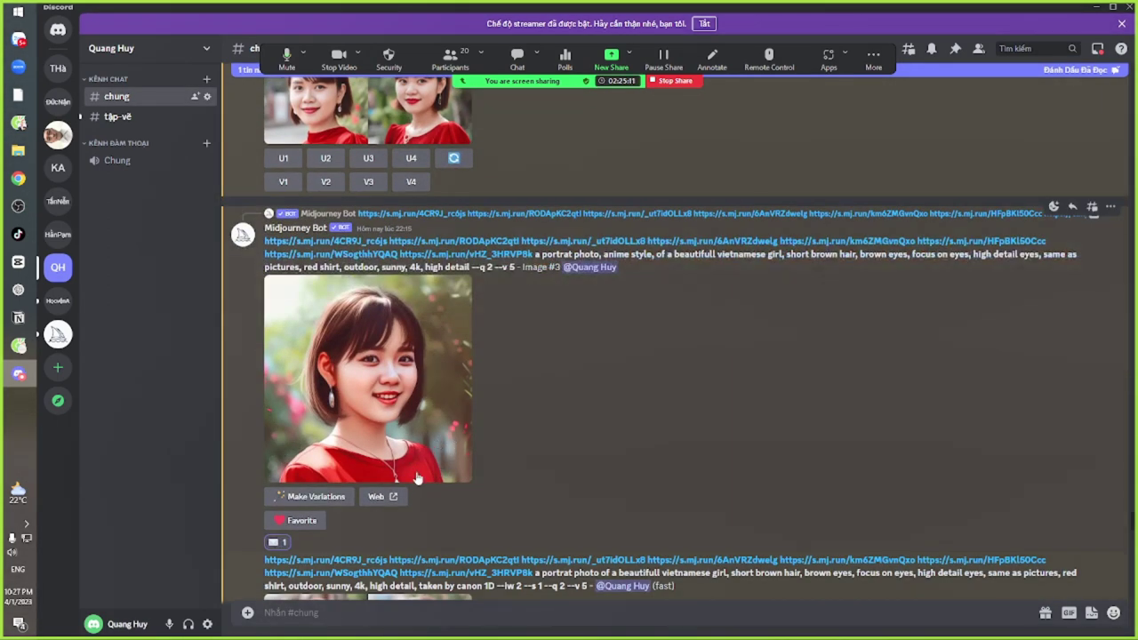
Make variations of anime Image #3 with '25 years old' added after 'girl,' in the remix prompt
click(314, 498)
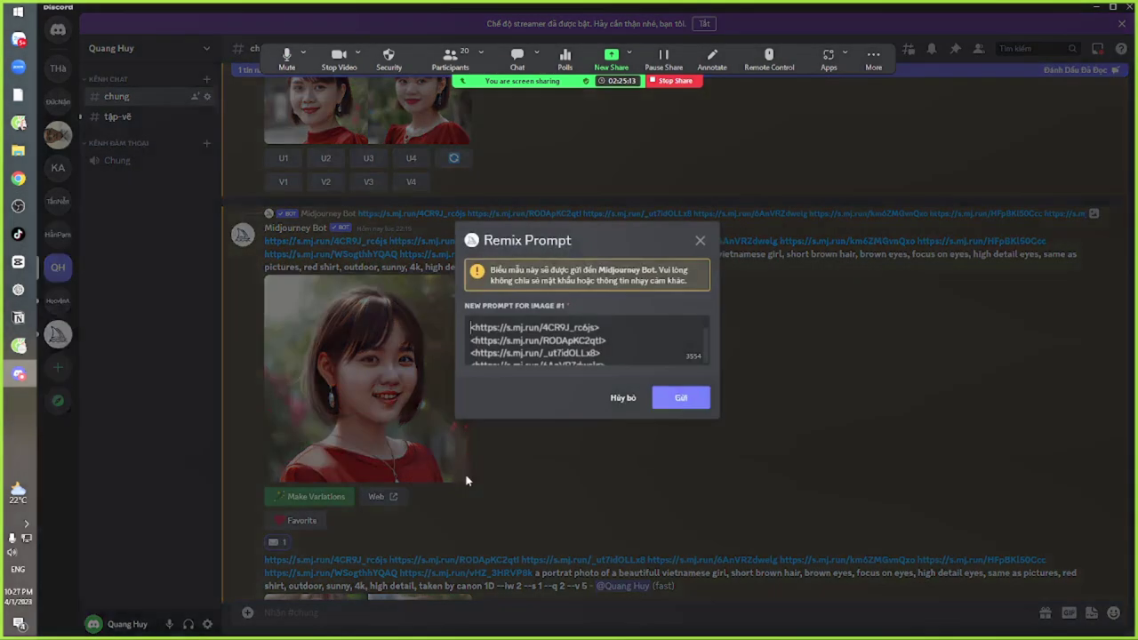
scroll(611, 352, down, 5)
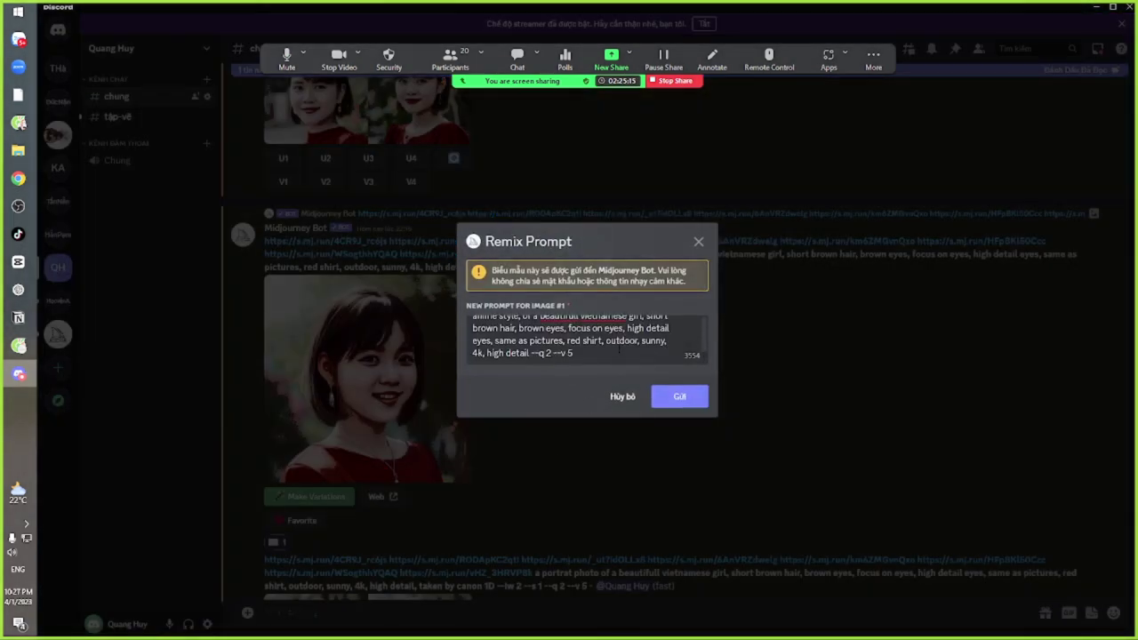
scroll(610, 352, up, 3)
scroll(611, 352, down, 4)
scroll(611, 352, up, 3)
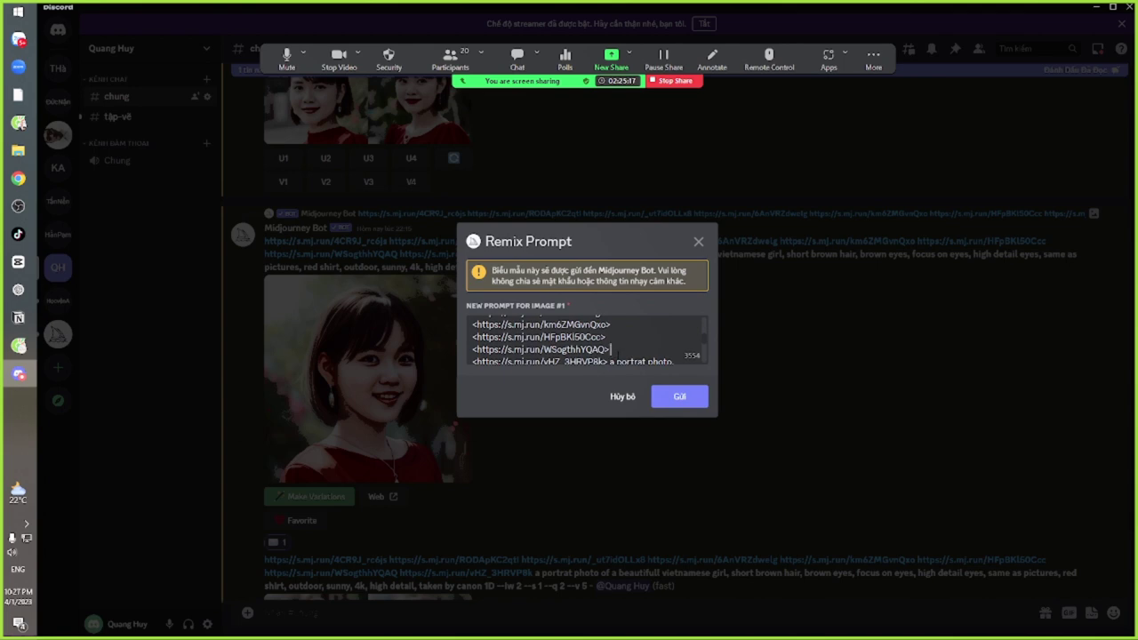
click(620, 361)
scroll(631, 357, down, 3)
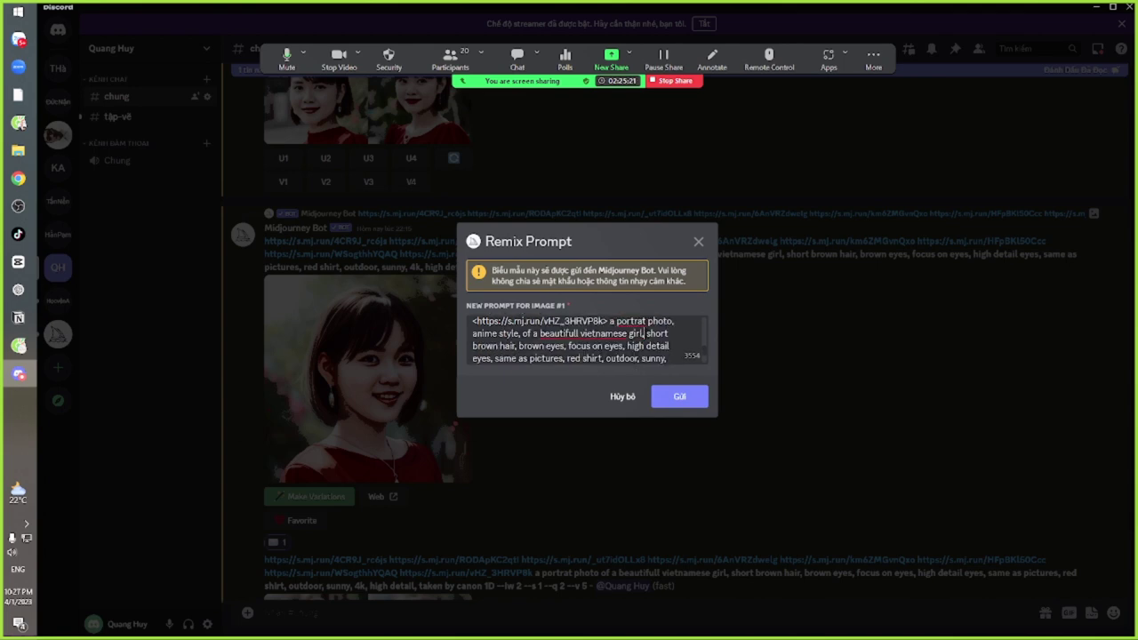
text(5)
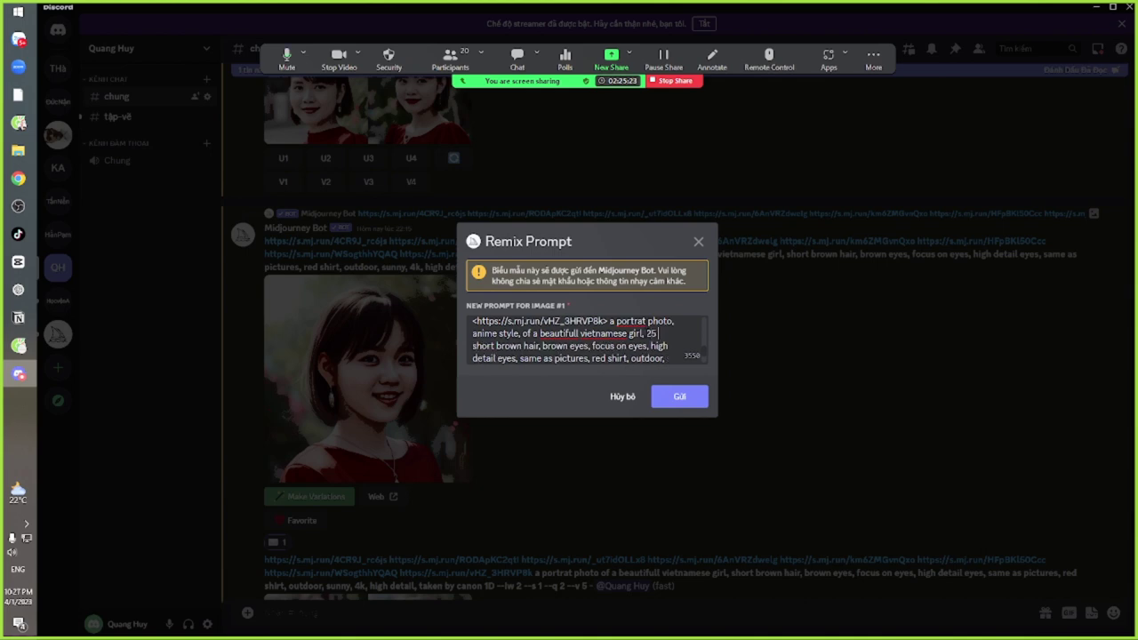
text( years)
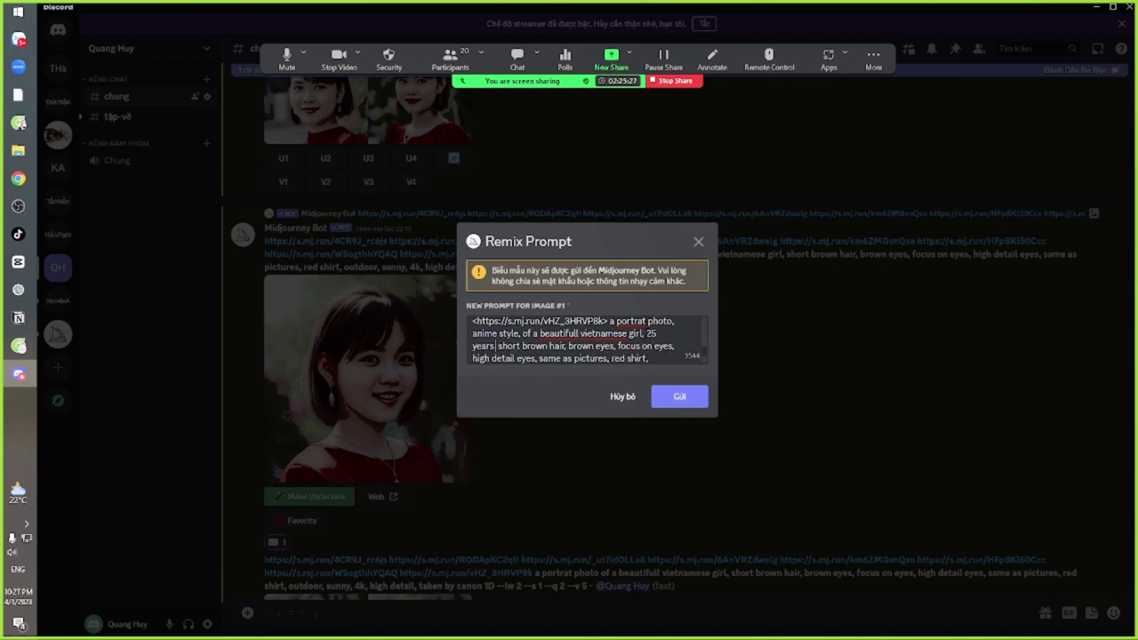
text( old)
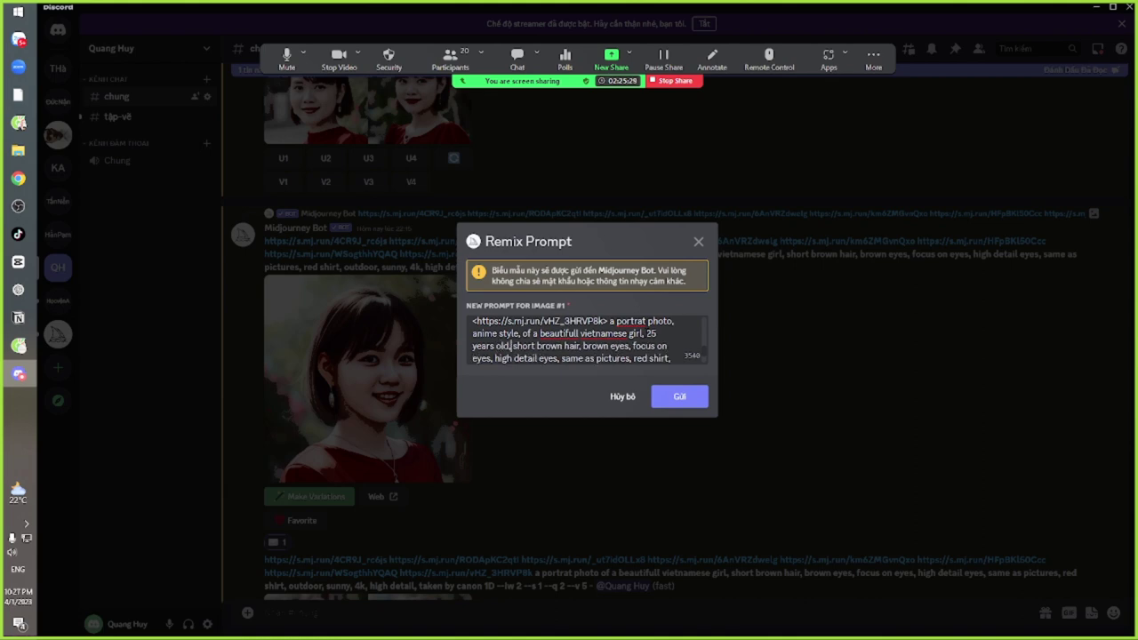
click(679, 396)
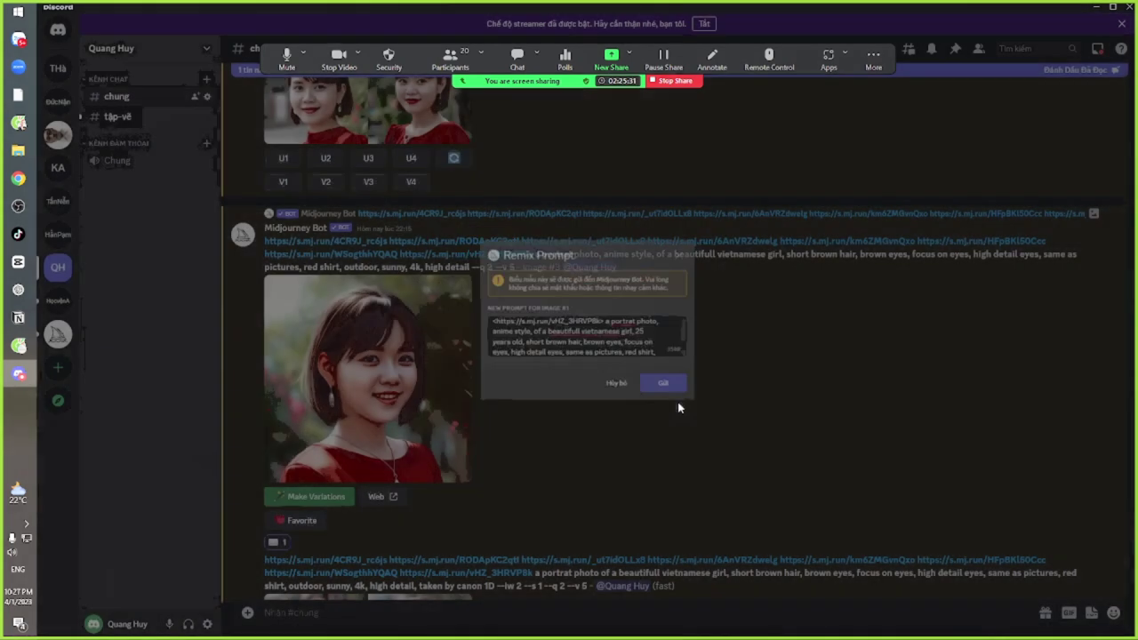
Check the remix jobs are waiting to start, then return to the Zoom meeting chat
scroll(635, 380, down, 10)
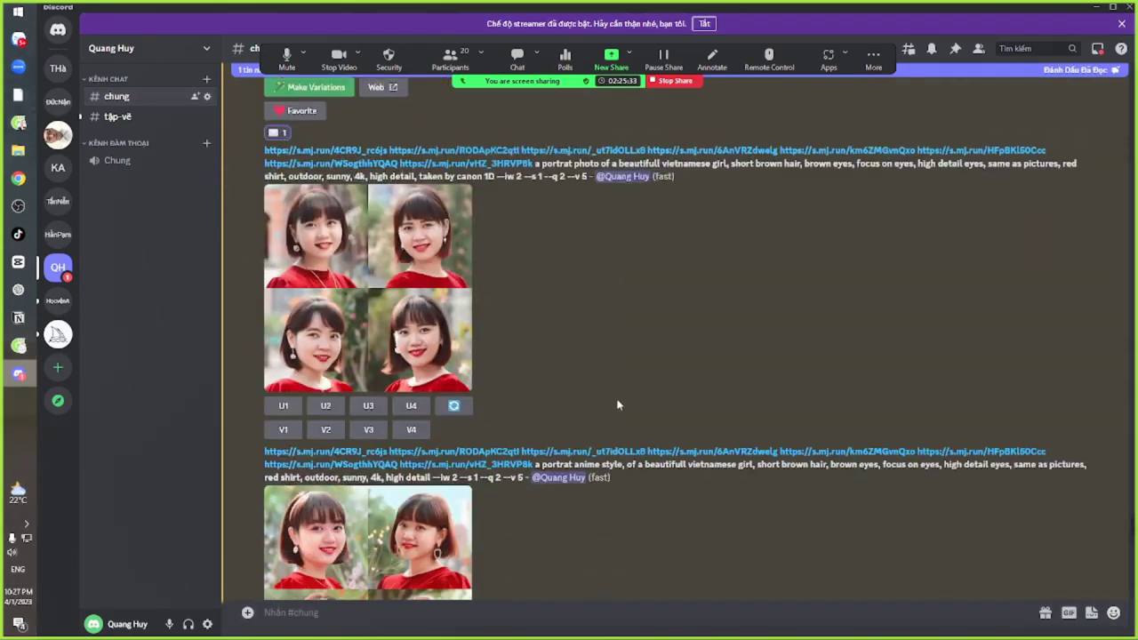
scroll(611, 433, down, 5)
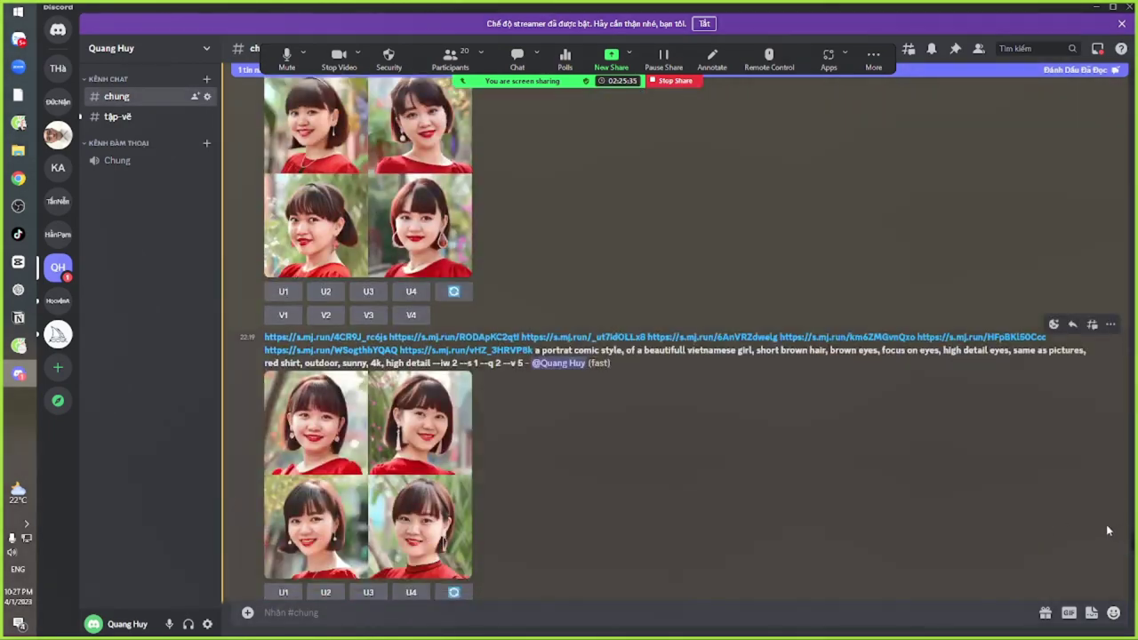
scroll(708, 335, down, 5)
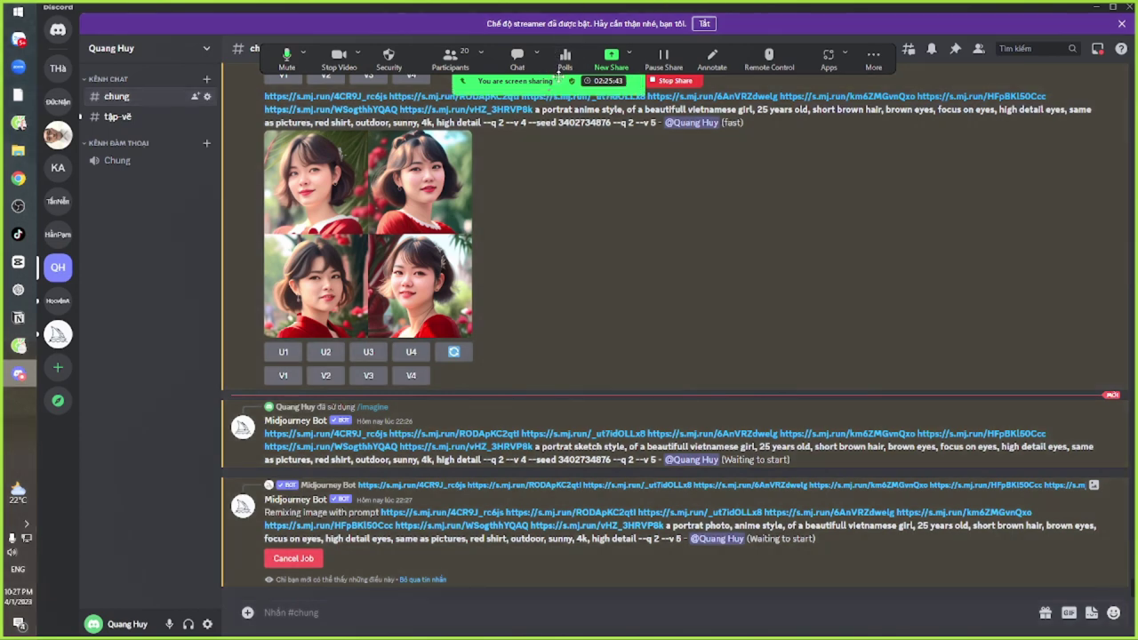
click(518, 60)
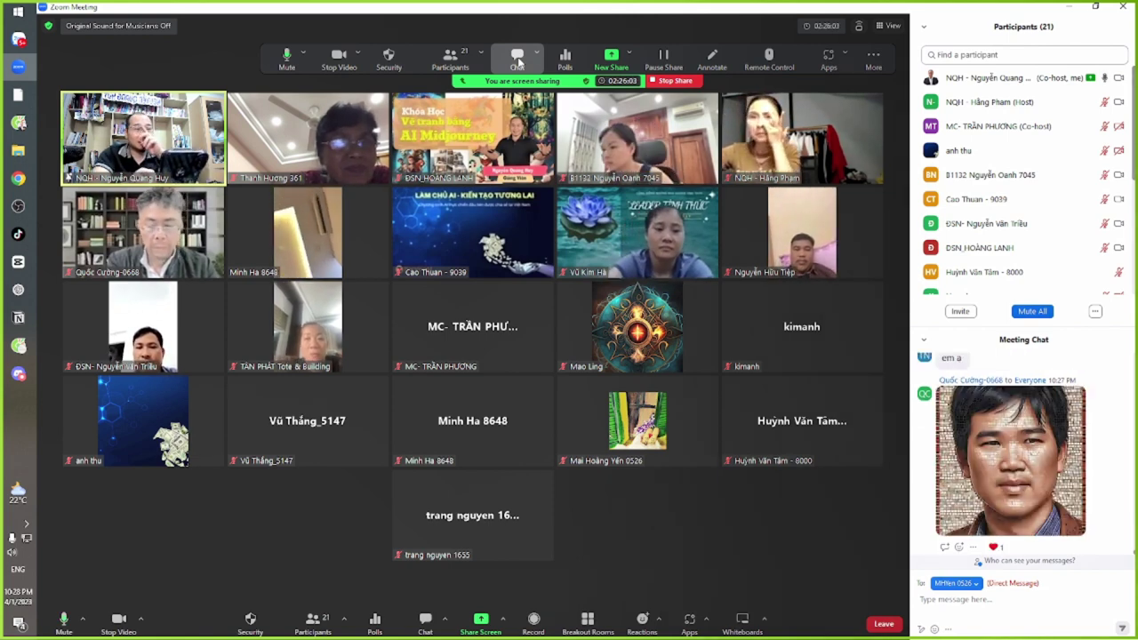
scroll(1009, 445, up, 3)
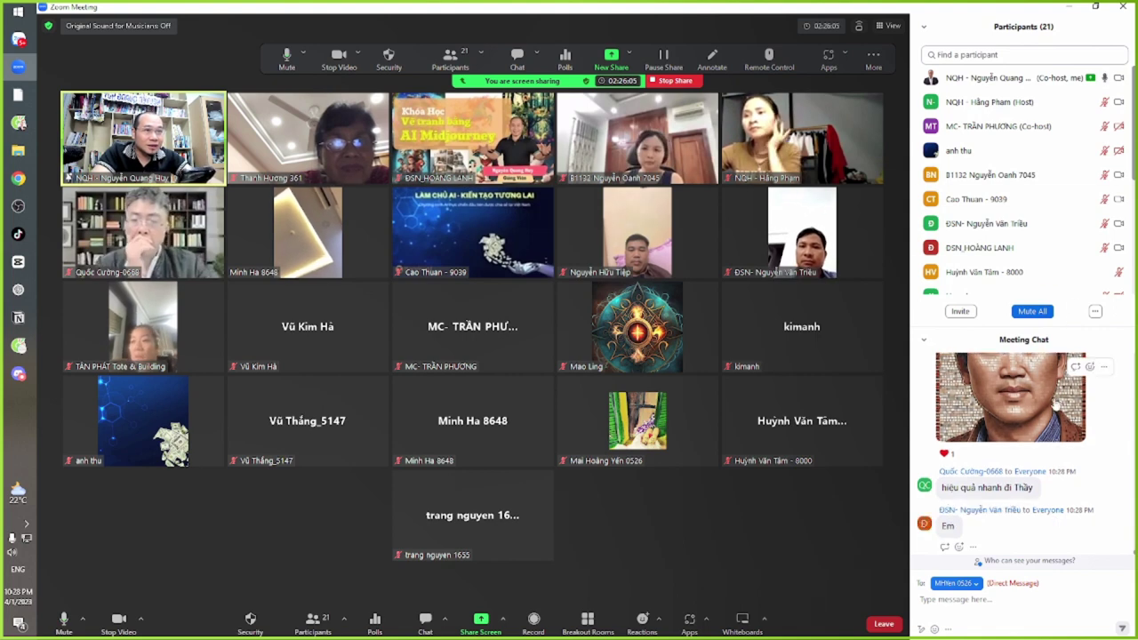
scroll(1007, 456, down, 1)
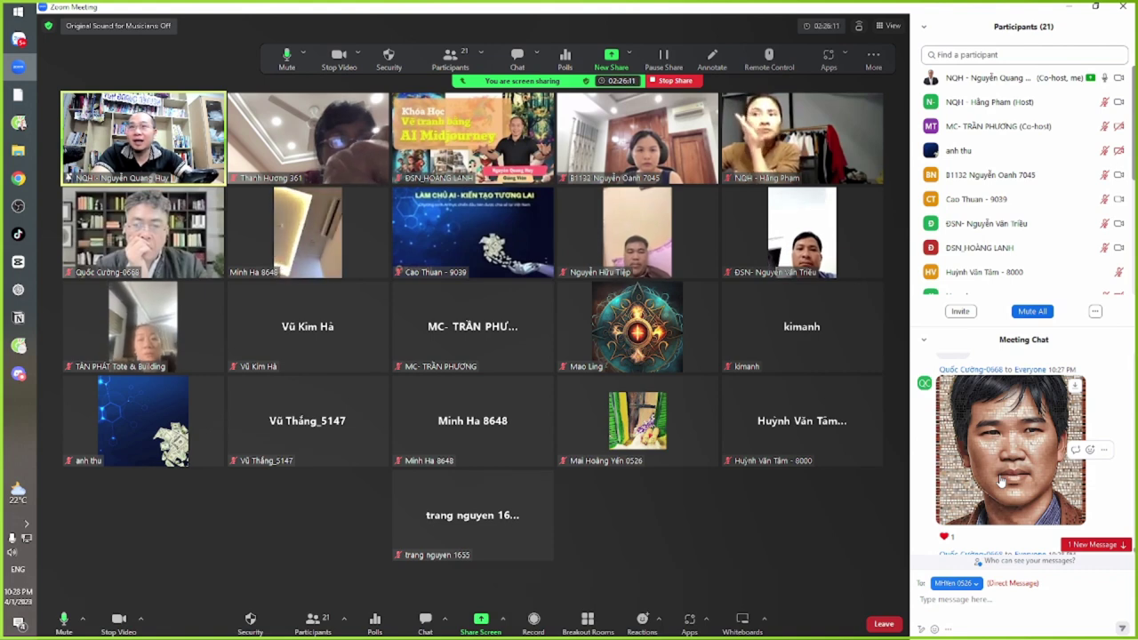
scroll(984, 501, down, 3)
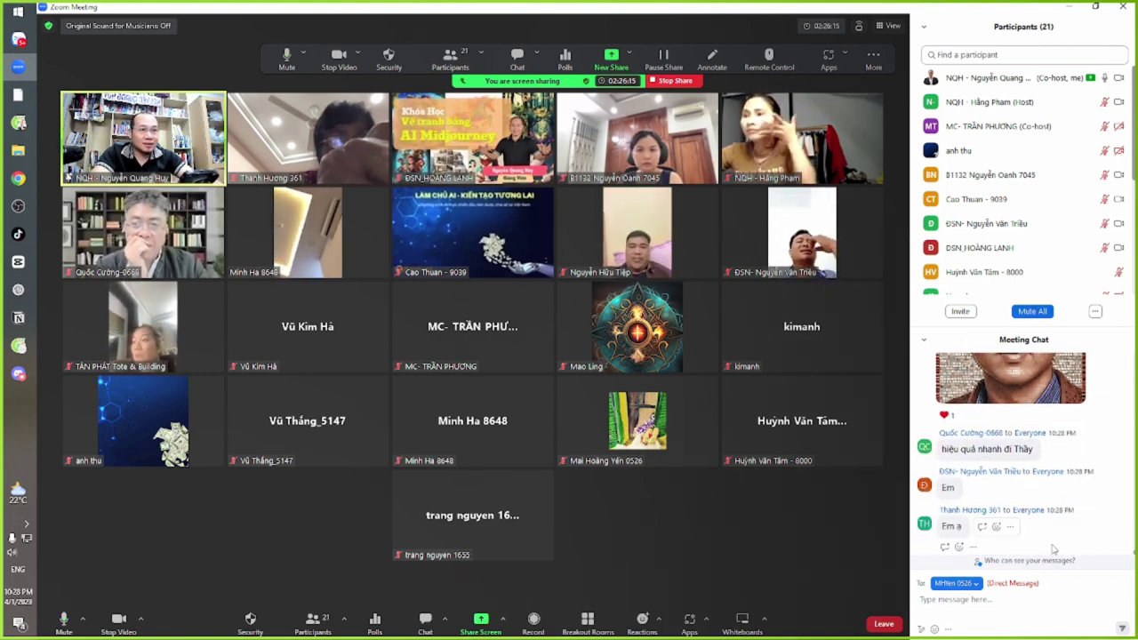
scroll(1085, 539, up, 3)
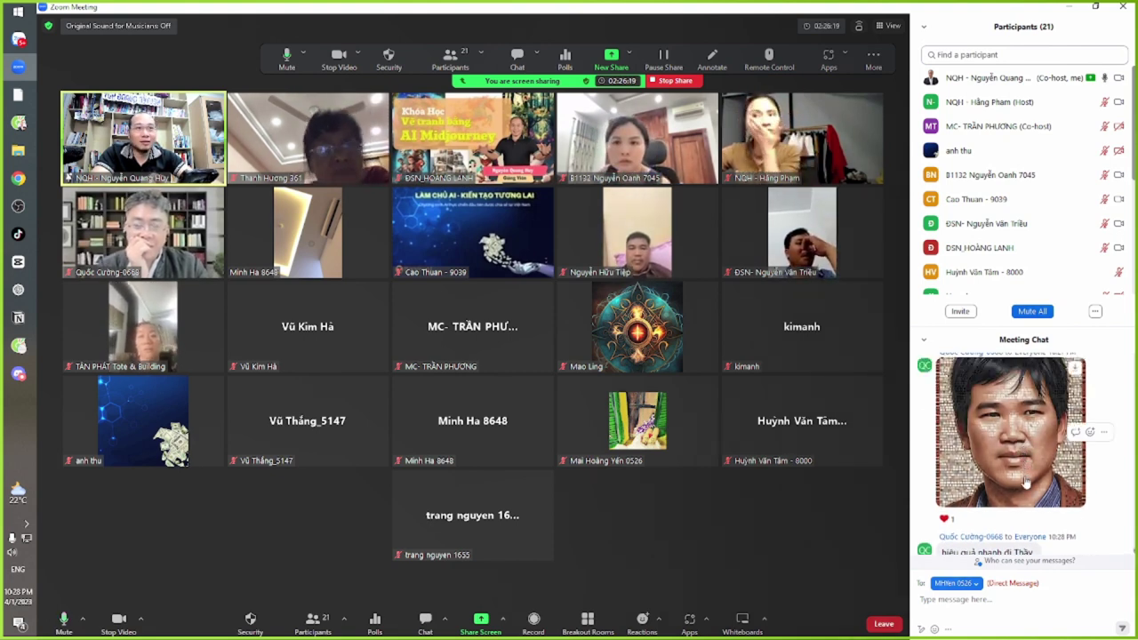
scroll(1024, 481, up, 1)
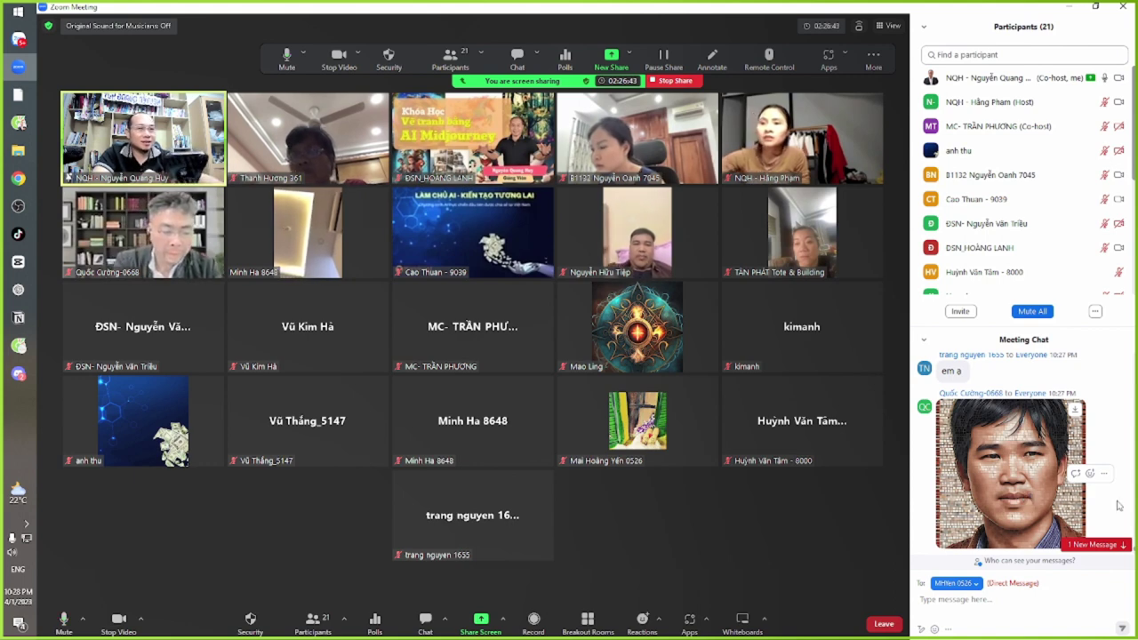
scroll(1031, 497, down, 5)
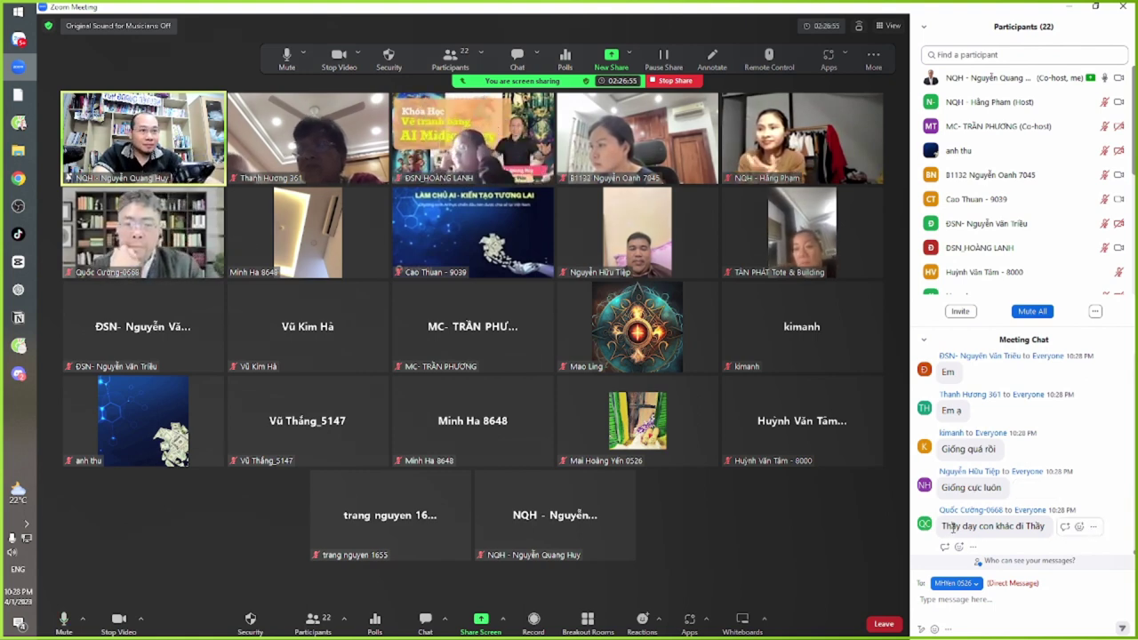
Highlight the student's request 'Thầy dạy con khác đi Thầy' in the Zoom meeting chat
drag(949, 526, 1031, 532)
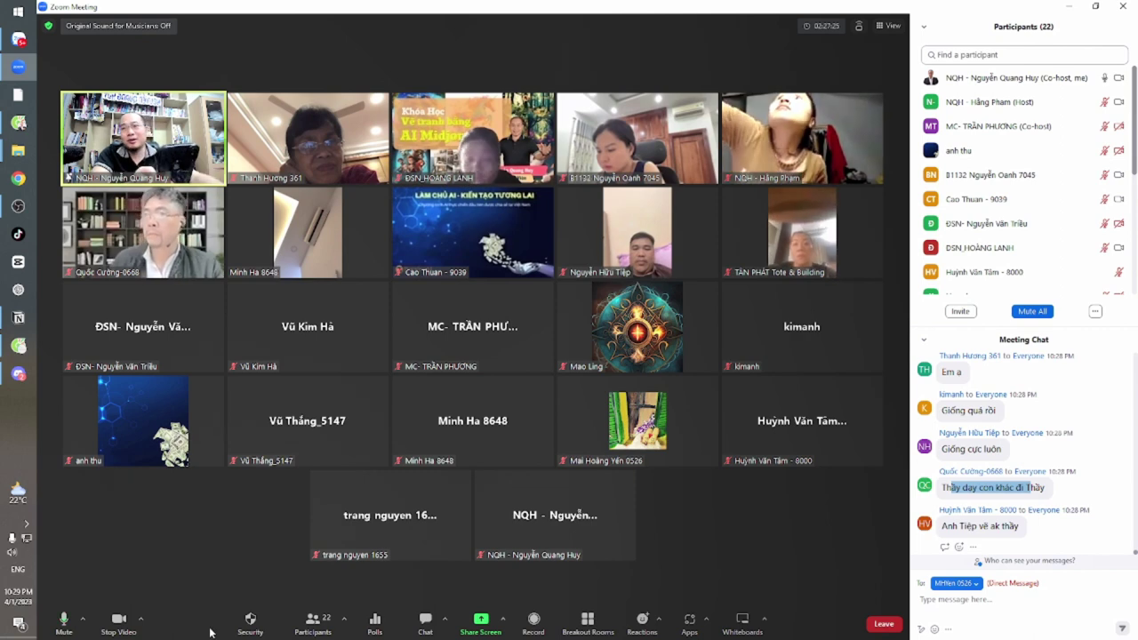
click(313, 621)
click(313, 620)
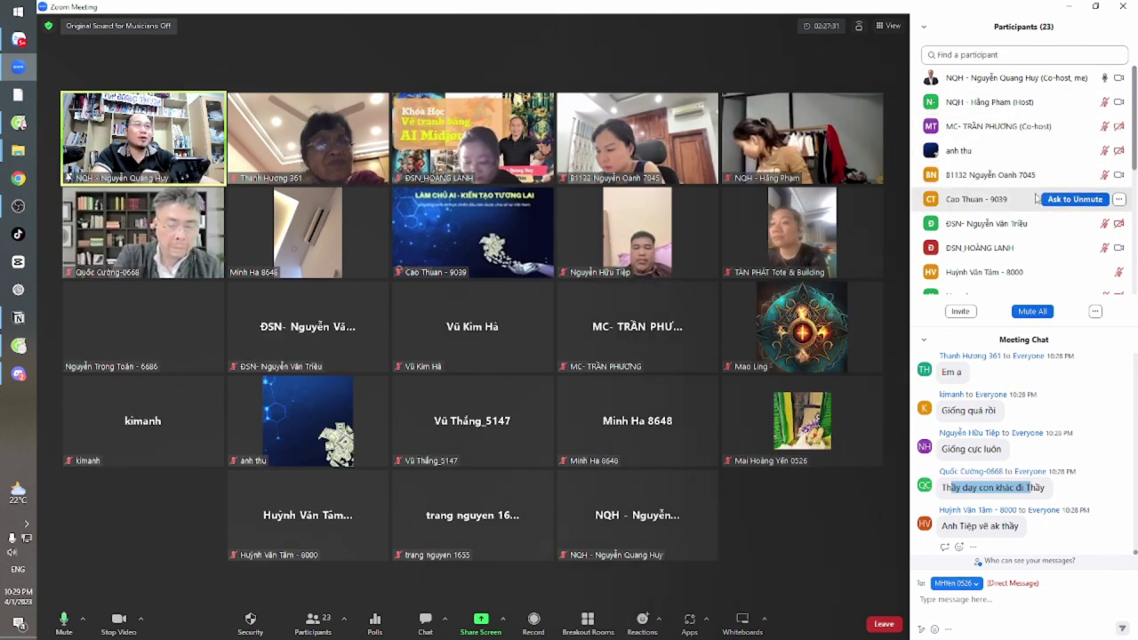
drag(1133, 130, 1132, 175)
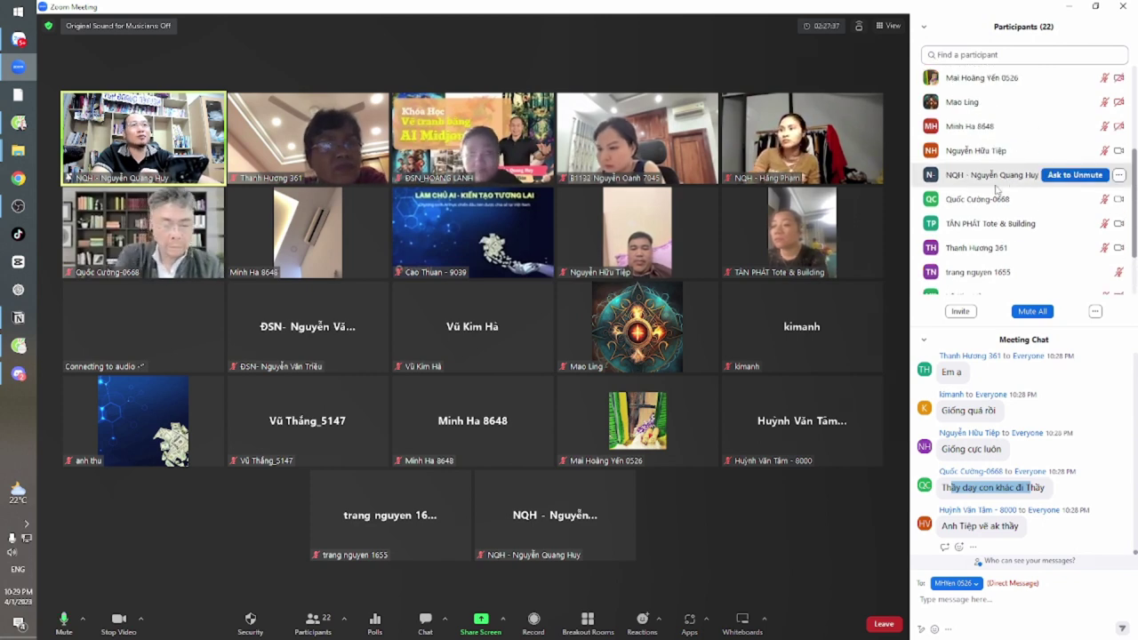
click(1118, 175)
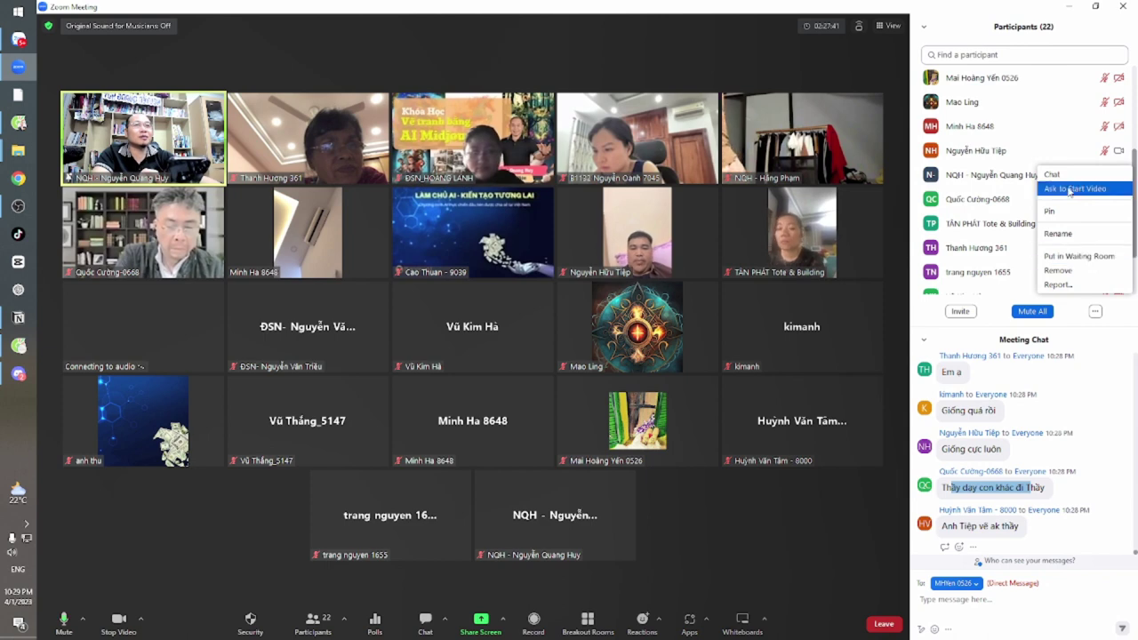
click(1075, 188)
click(1118, 175)
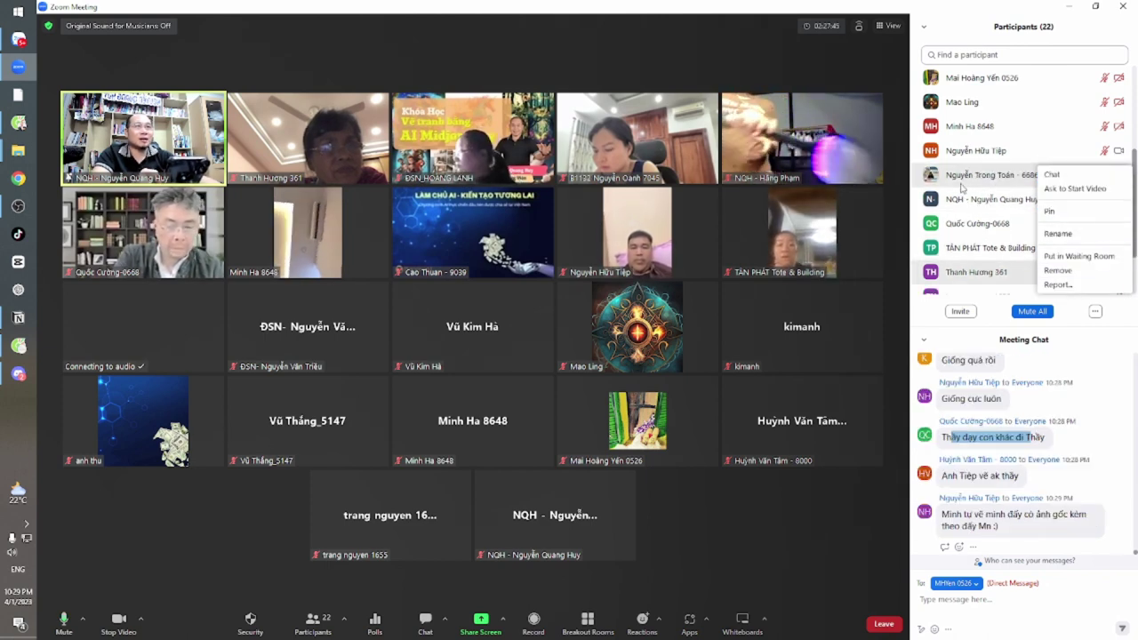
click(1119, 204)
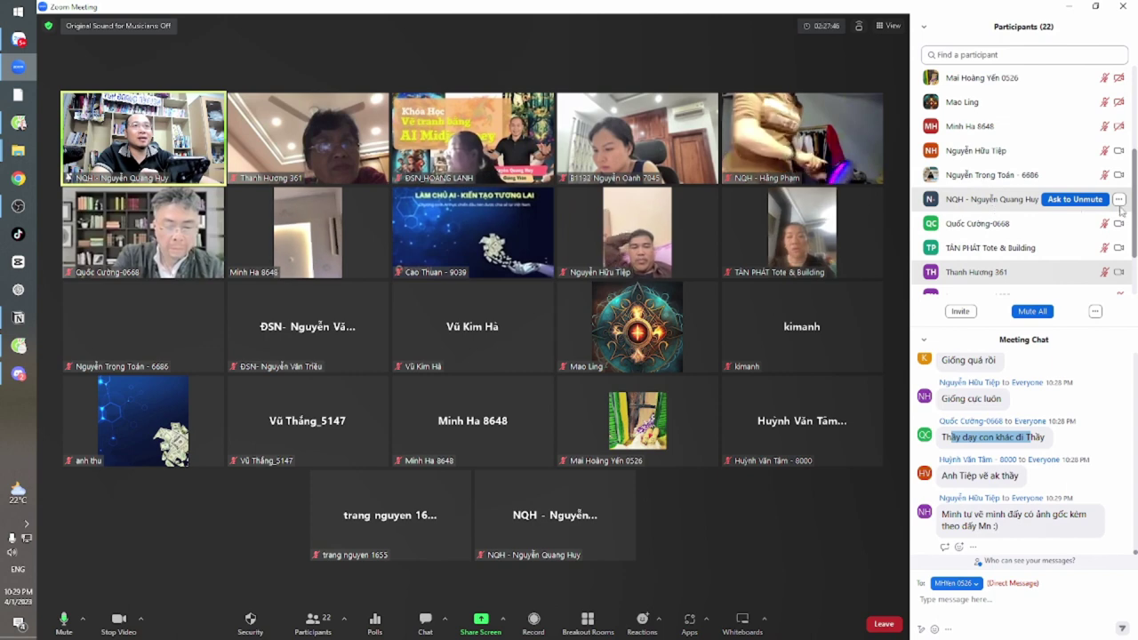
click(250, 621)
click(280, 473)
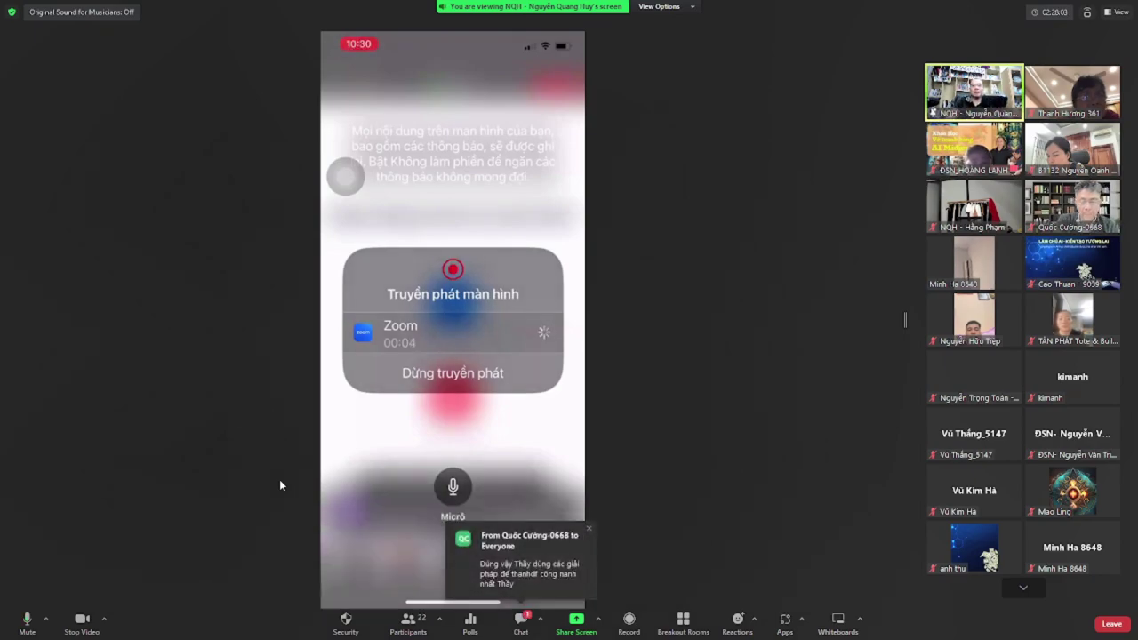
Return to the host's shared phone screen and open the newest message in a floating chat window
key(alt+Tab)
key(alt+Tab)
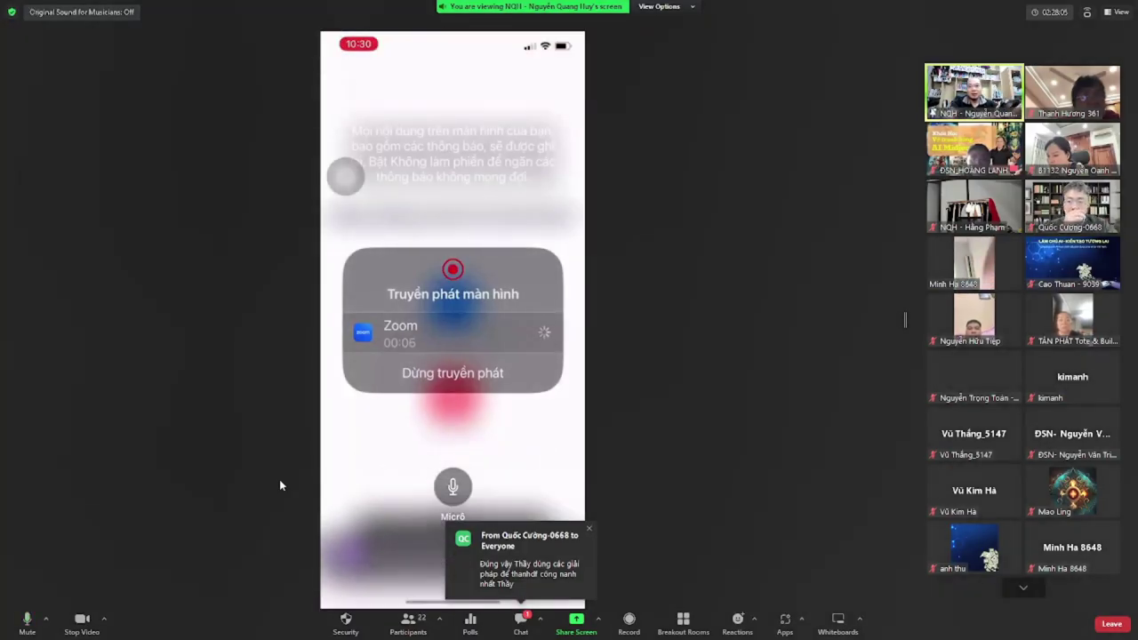
click(517, 550)
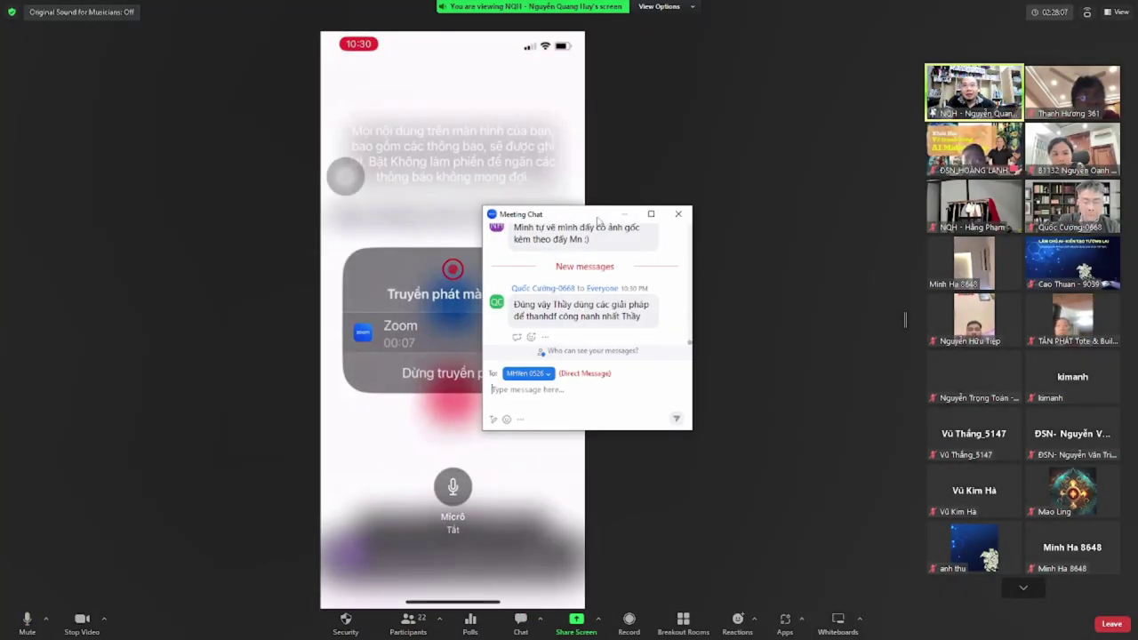
Move the chat window to the lower left, enlarge it, and address messages to Everyone
drag(598, 215, 113, 132)
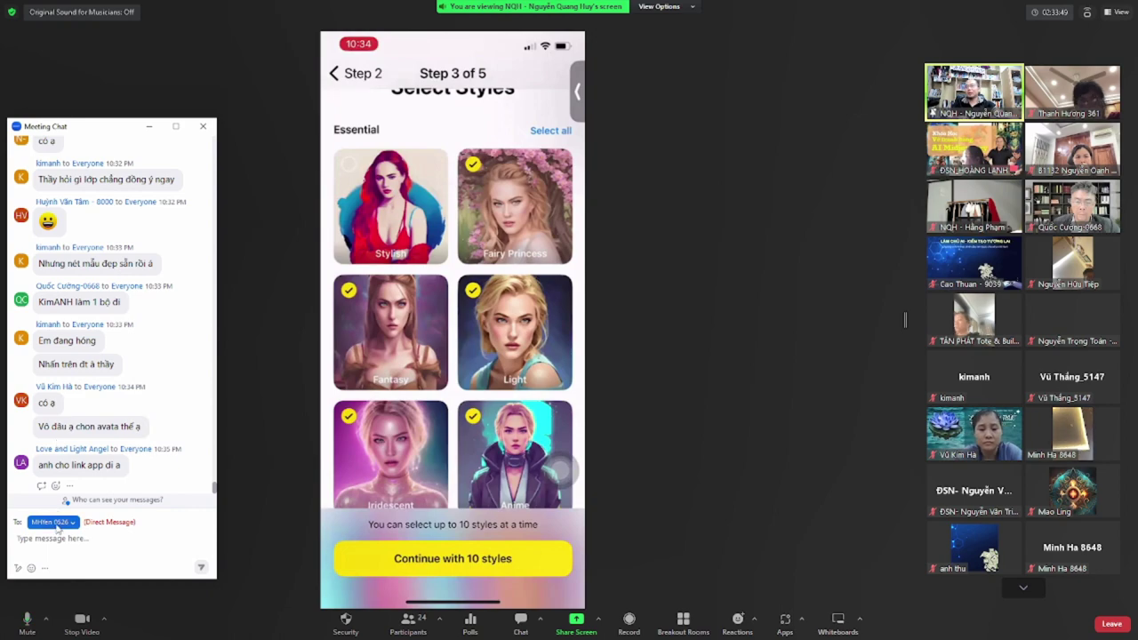
click(54, 522)
click(53, 374)
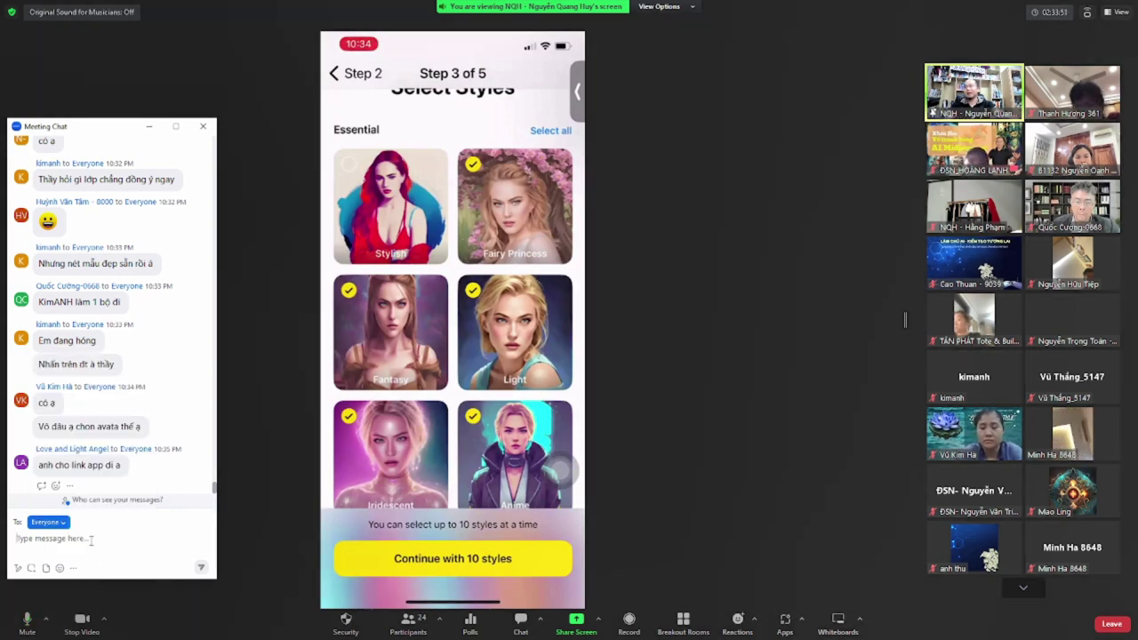
Post 'Lensa' to everyone in the meeting chat and remove the spotlight from your own video
text(Le)
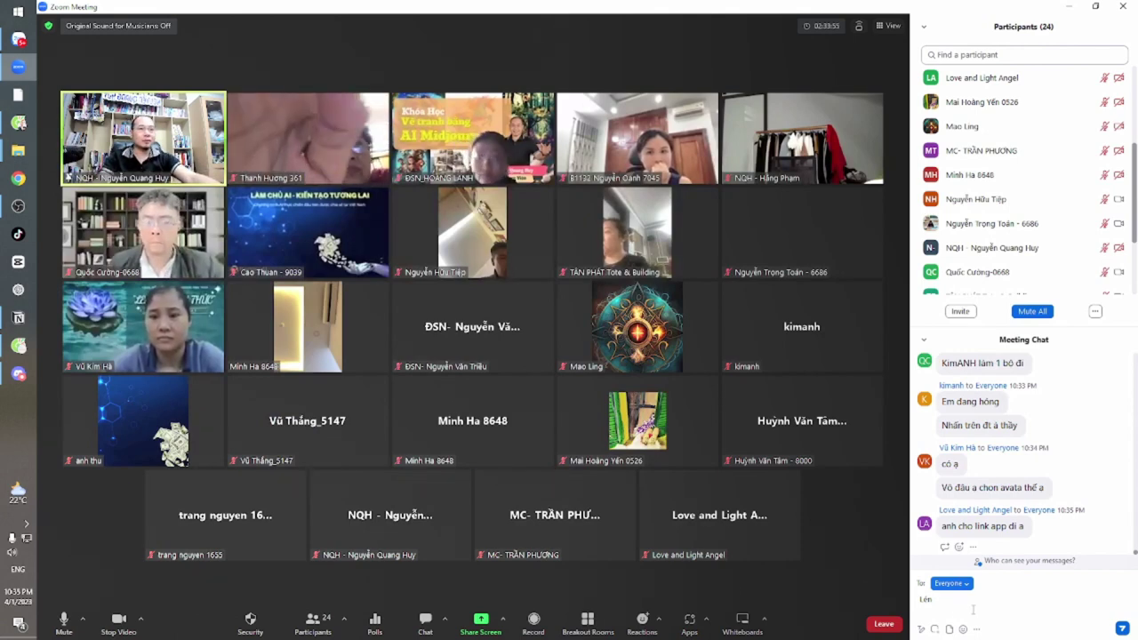
key(BackSpace)
key(BackSpace)
text(mu)
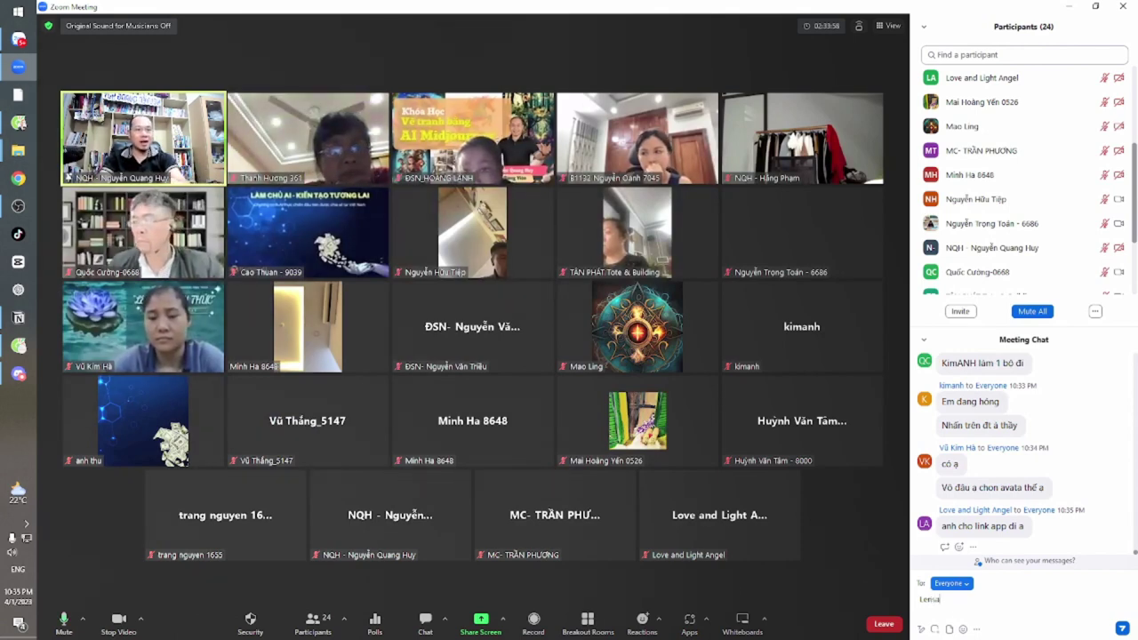
key(Return)
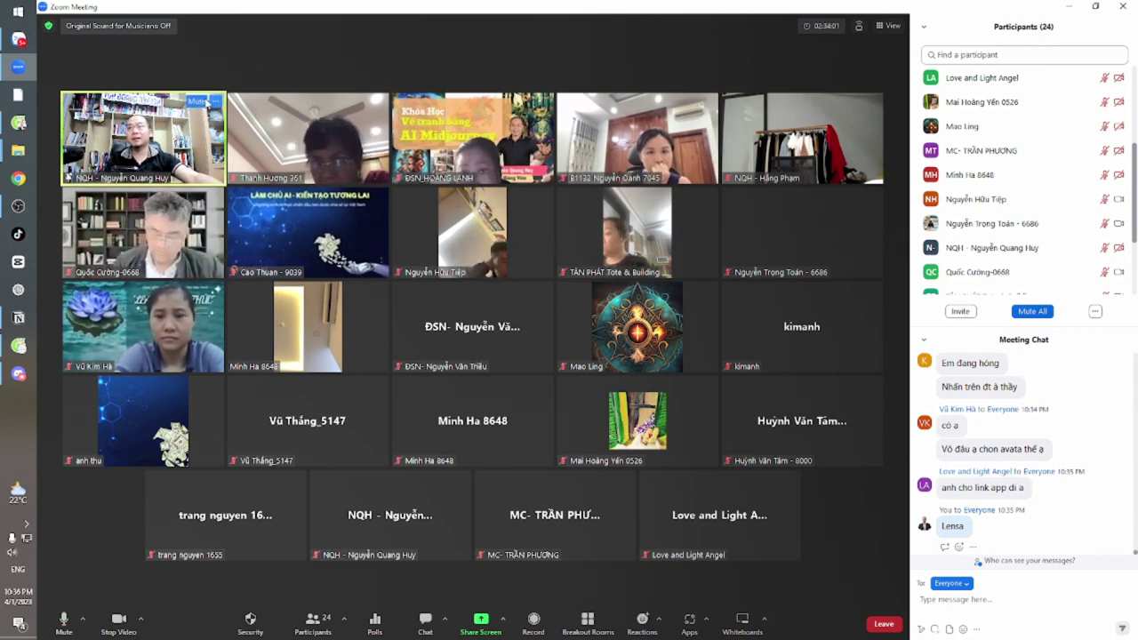
click(213, 101)
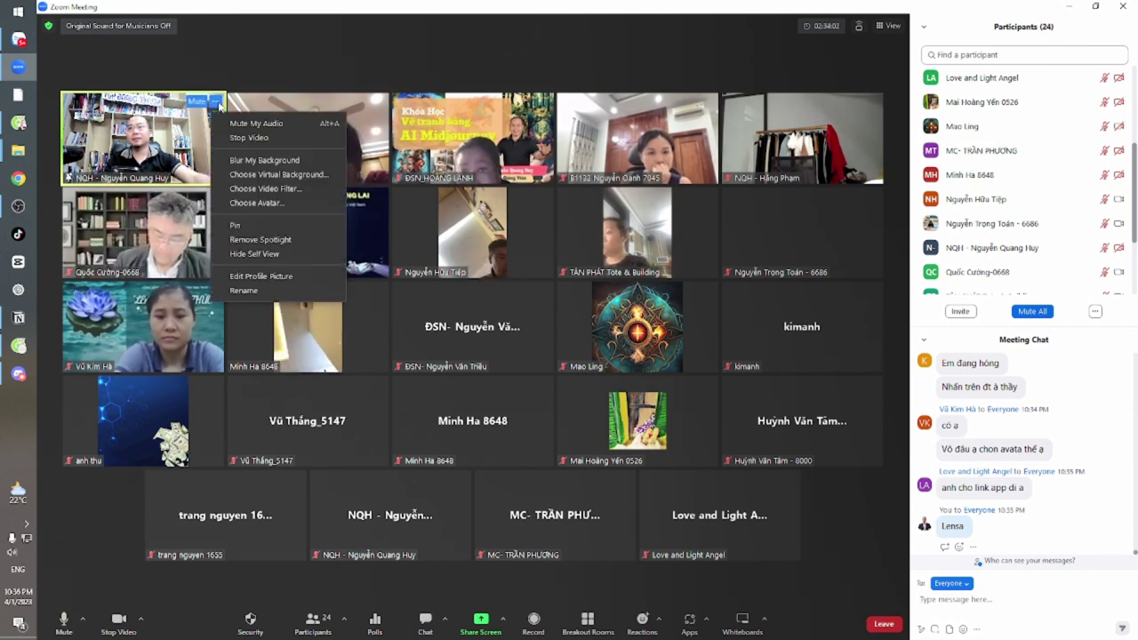
click(263, 242)
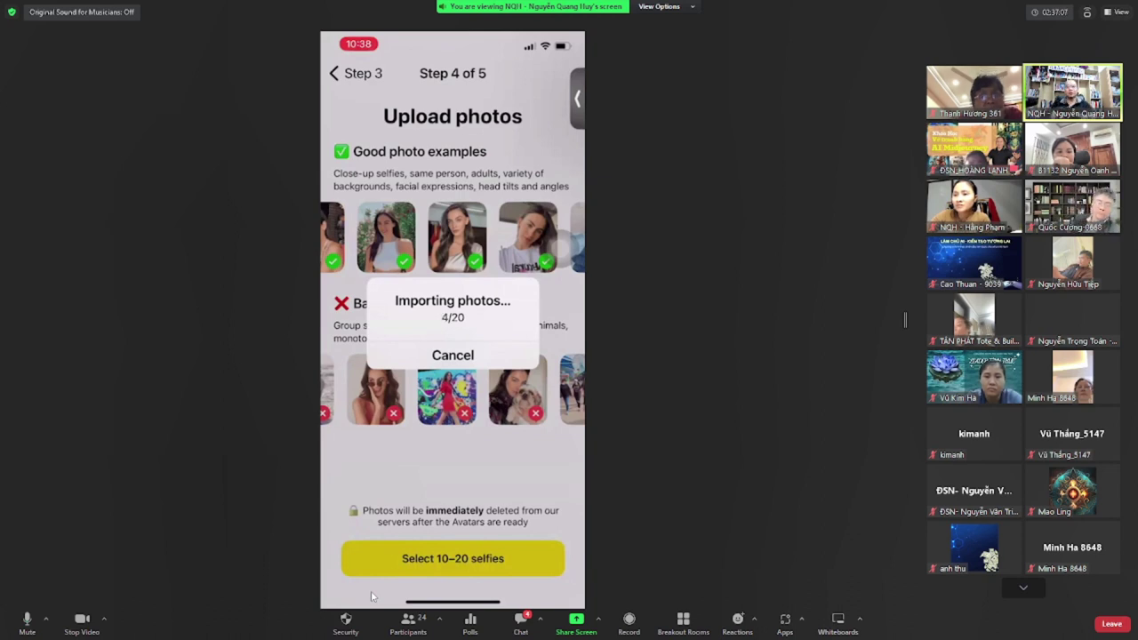
Bring up the window switcher once the shared screen reaches Step 4, Upload photos
key(alt+Tab)
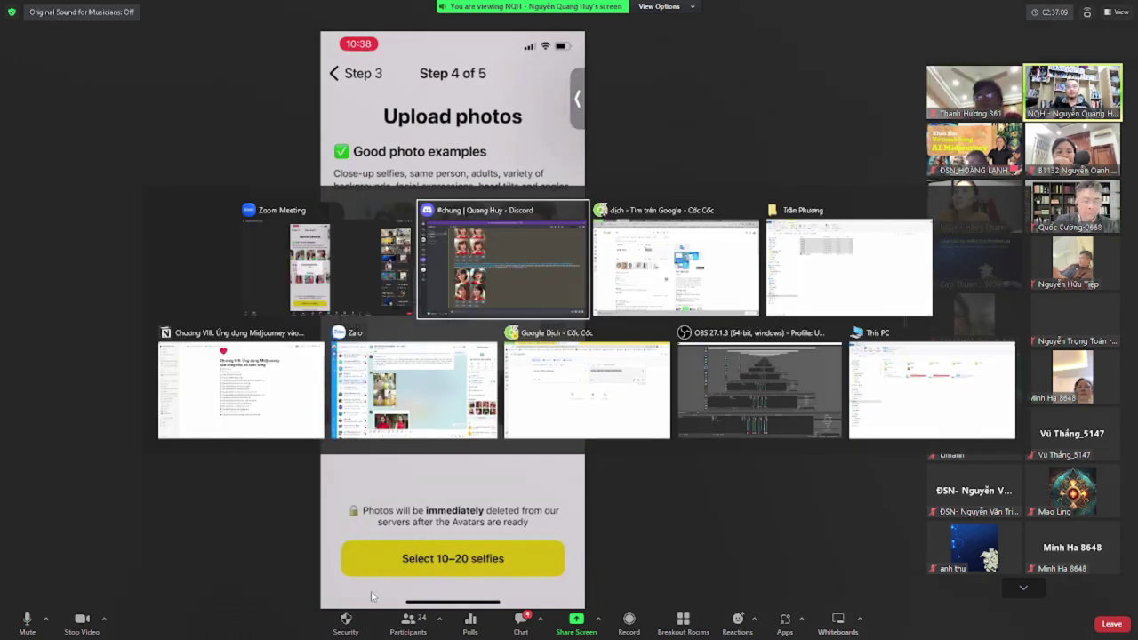
Jump to the newest messages in Zalo's LÀM CHỦ MIDJOURNEY - HỌC VIỆN AI group
key(alt+Tab)
key(alt+Tab)
key(alt+Tab)
key(alt+Tab)
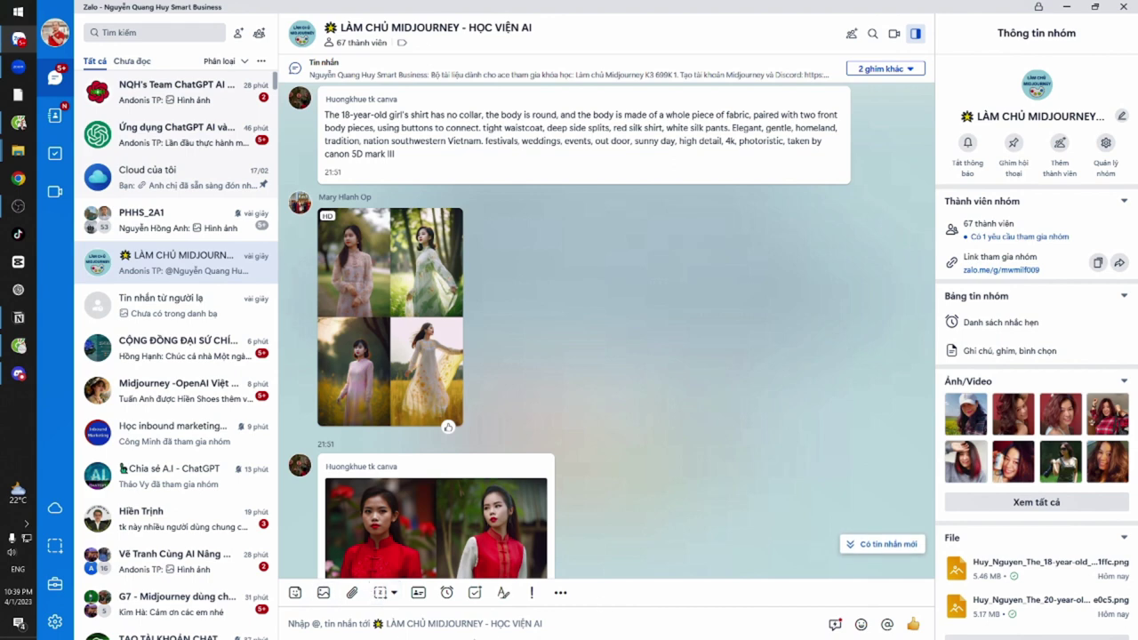
click(867, 545)
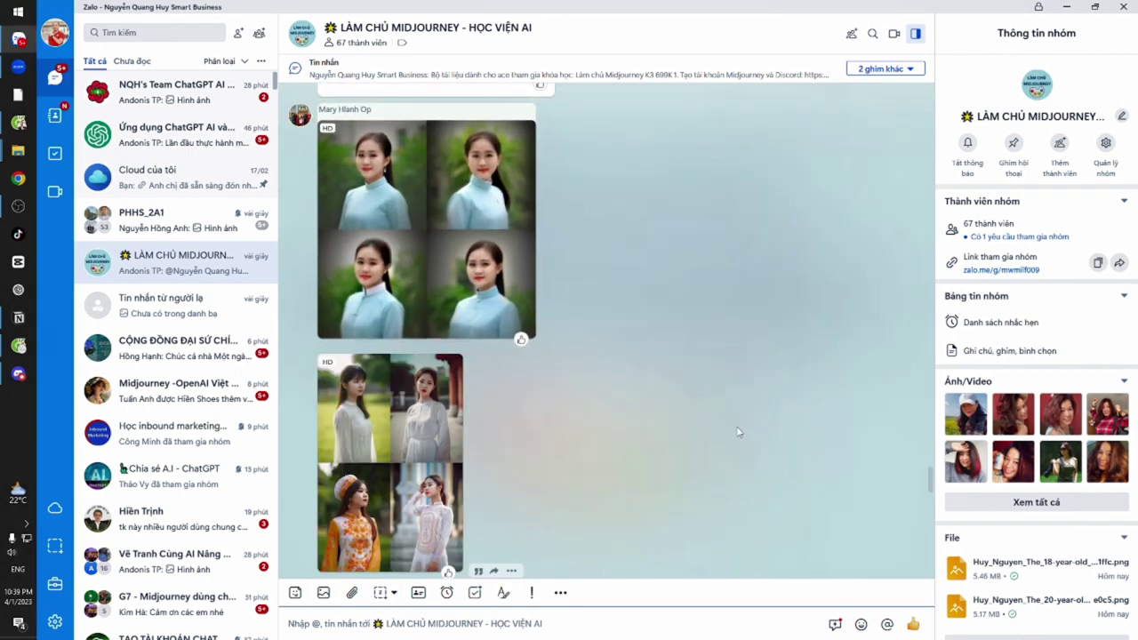
scroll(625, 351, up, 10)
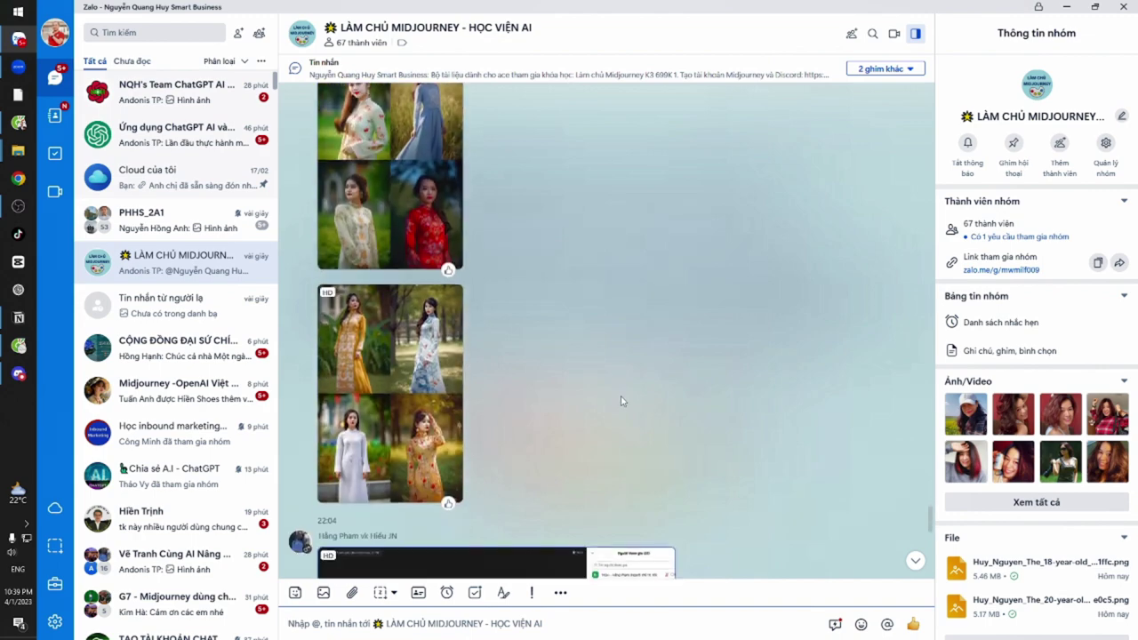
scroll(620, 432, up, 10)
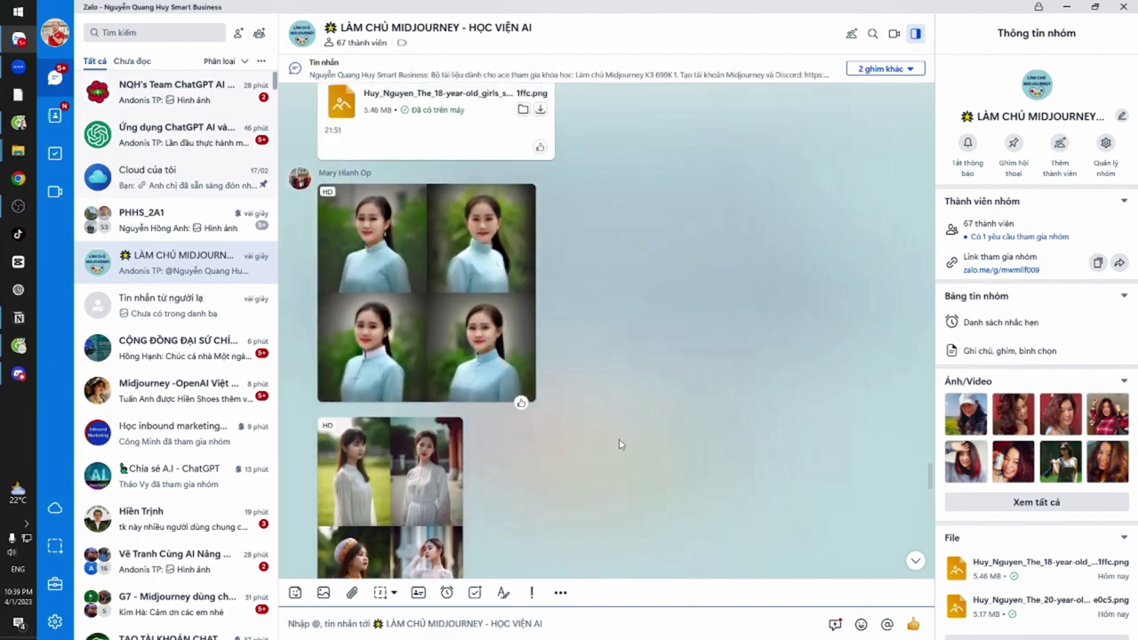
scroll(620, 448, down, 10)
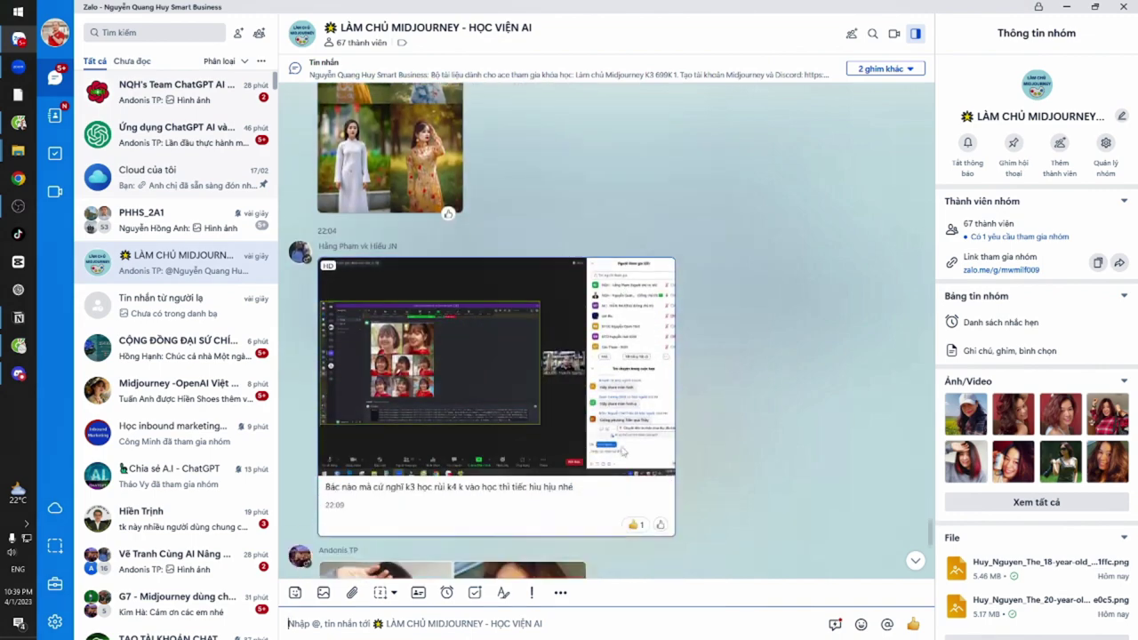
scroll(621, 451, down, 2)
scroll(652, 445, down, 3)
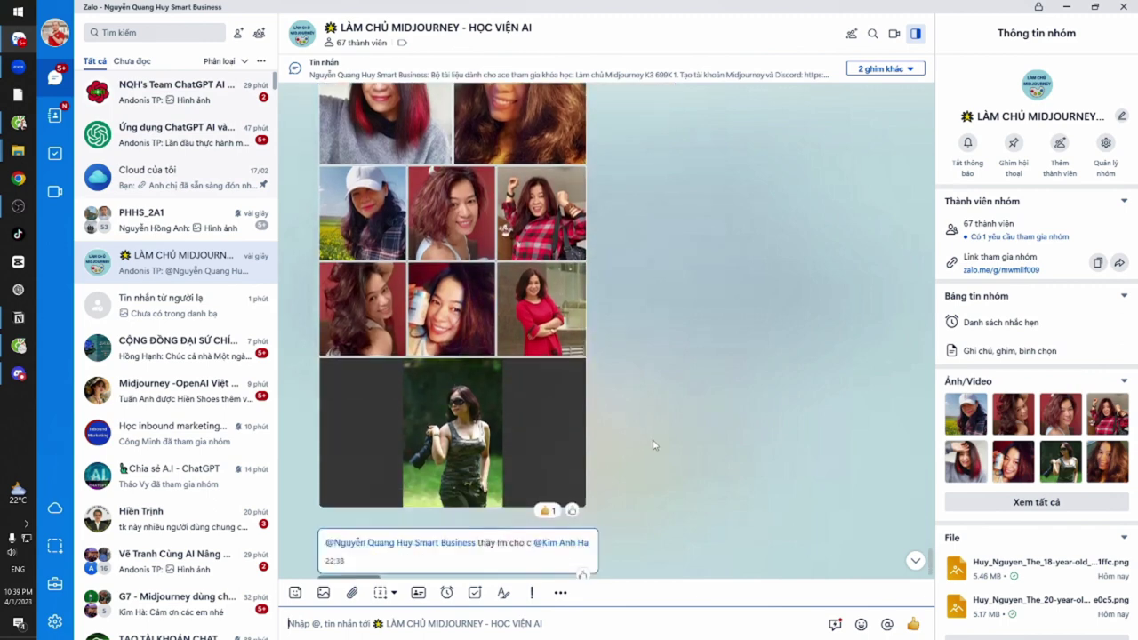
Browse the group's posted portrait photos, then return to the Zoom meeting
scroll(652, 445, up, 2)
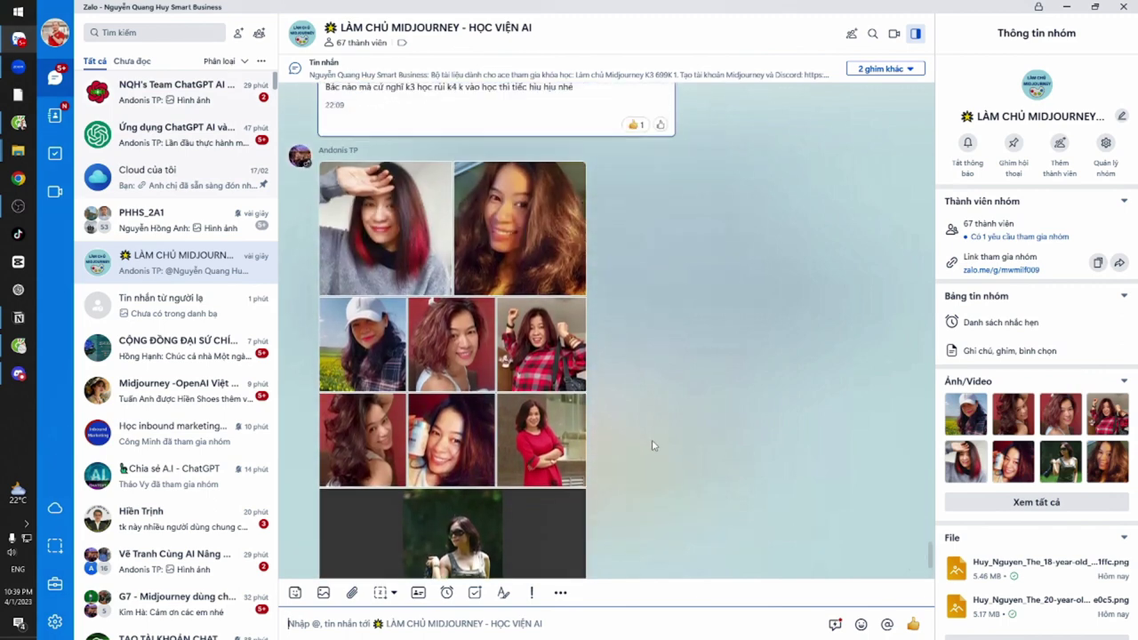
scroll(652, 445, down, 2)
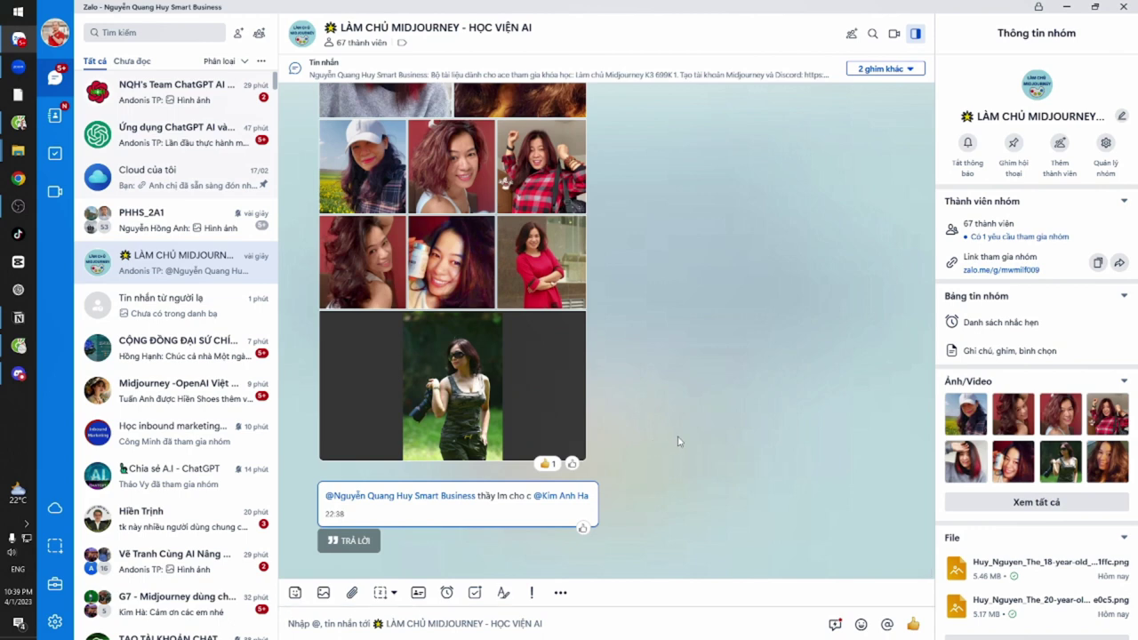
scroll(678, 441, up, 2)
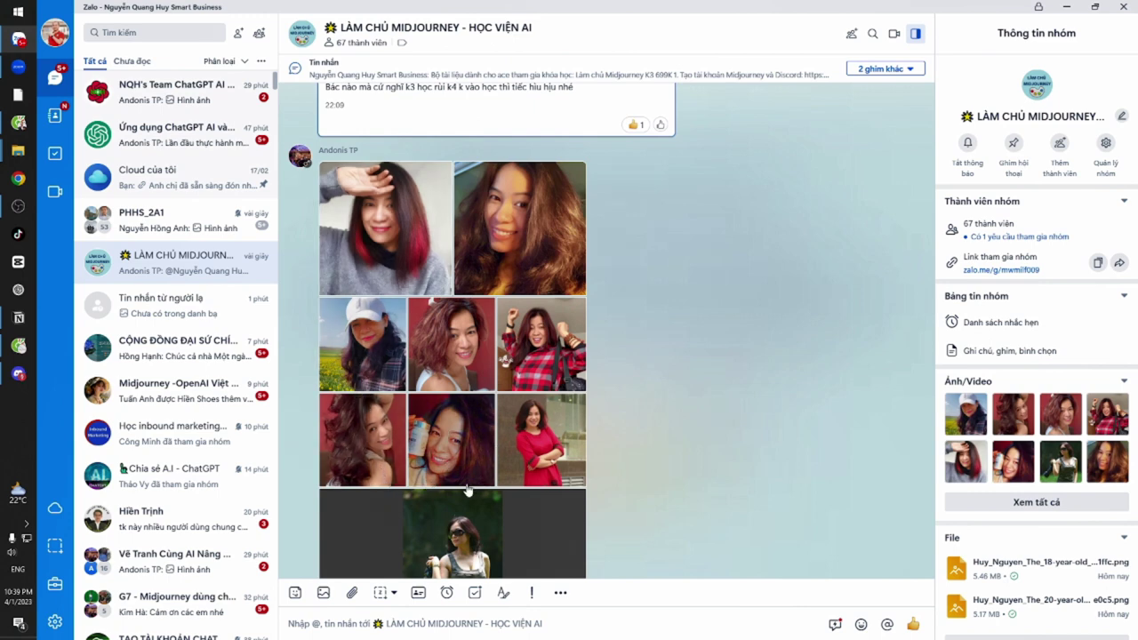
scroll(538, 467, down, 1)
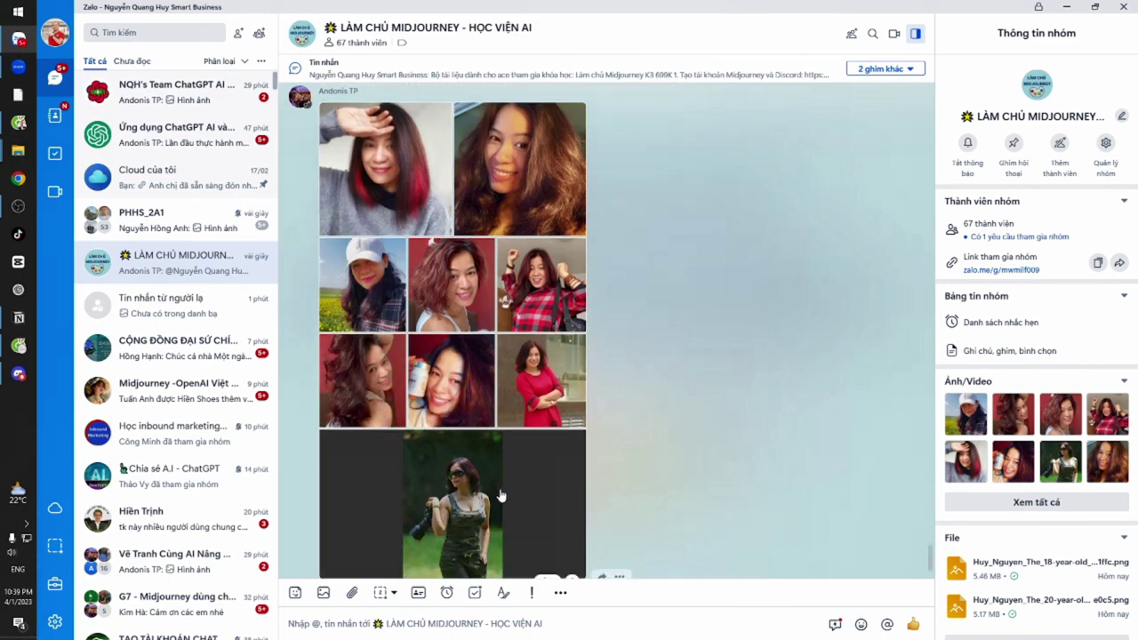
scroll(623, 365, up, 3)
scroll(578, 409, down, 5)
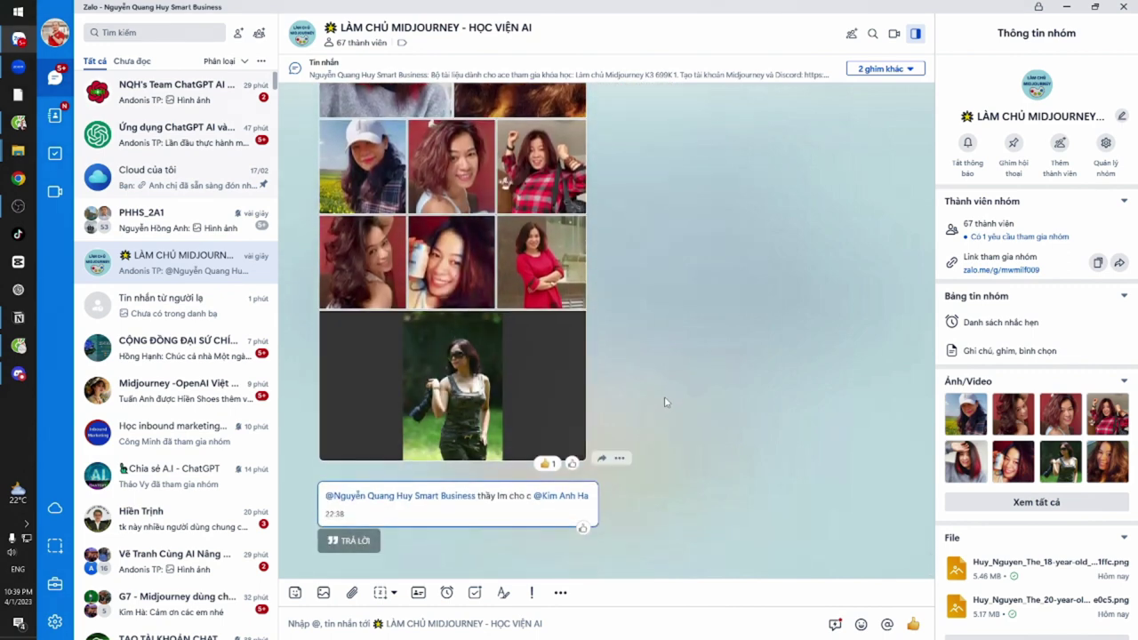
scroll(664, 402, up, 1)
scroll(664, 404, up, 2)
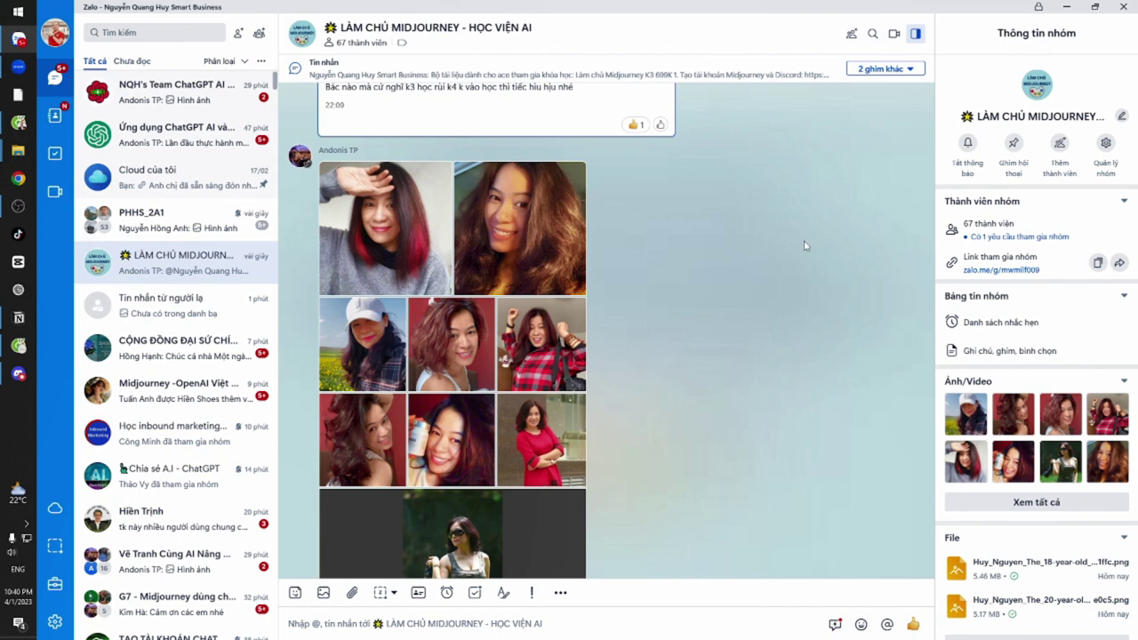
key(alt+Tab)
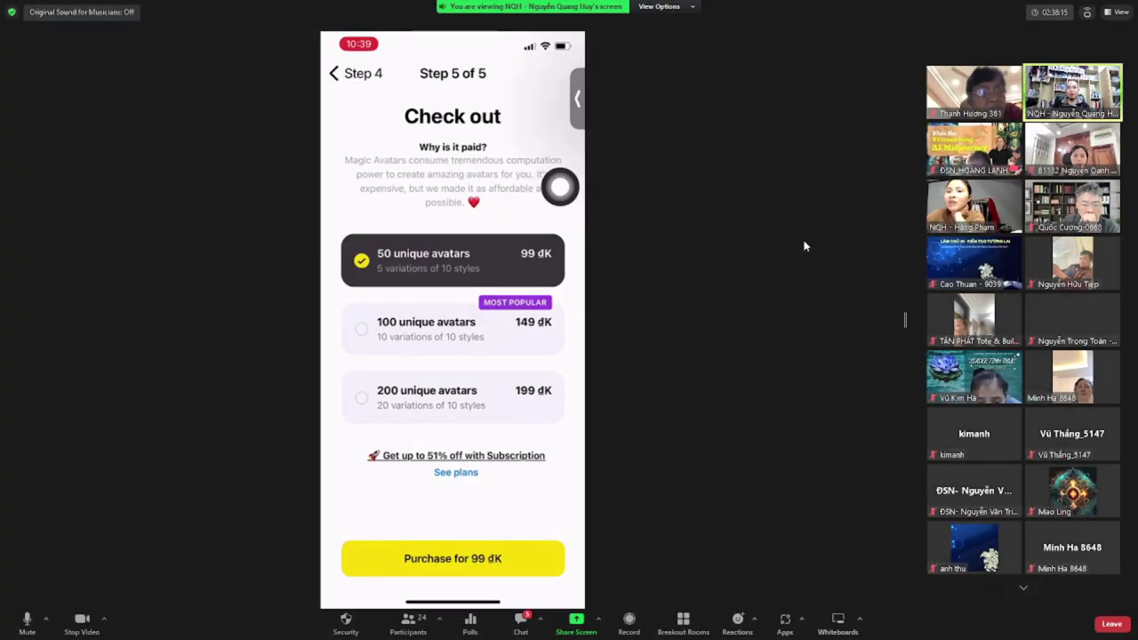
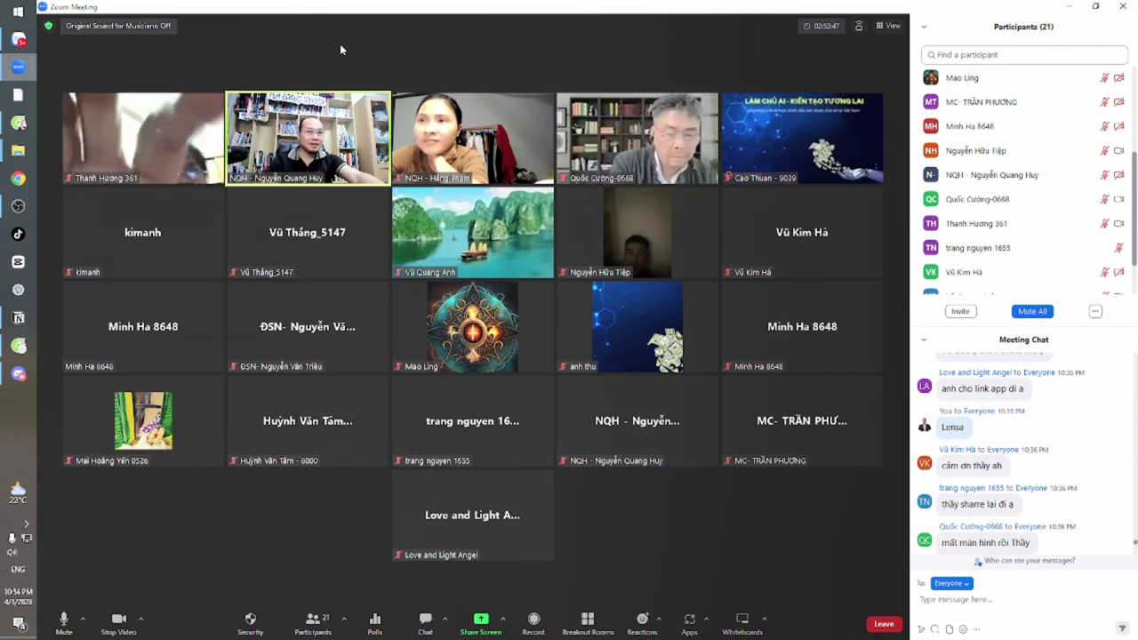
Scroll the Meeting Chat down to the newest reply sent at 10:54
scroll(1045, 482, down, 10)
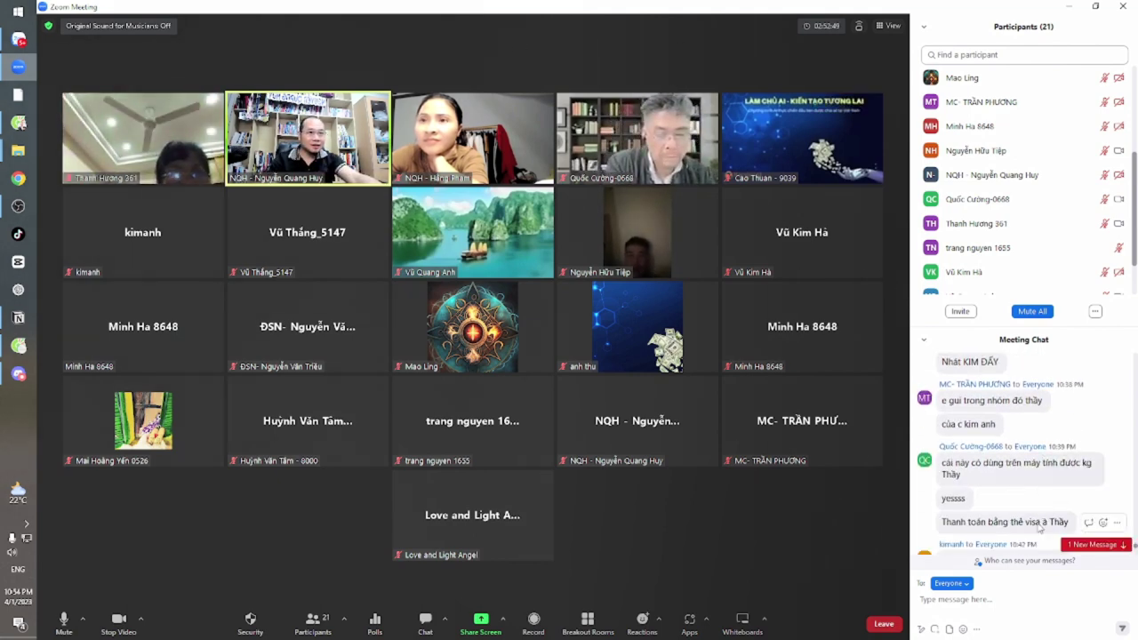
scroll(1036, 548, down, 3)
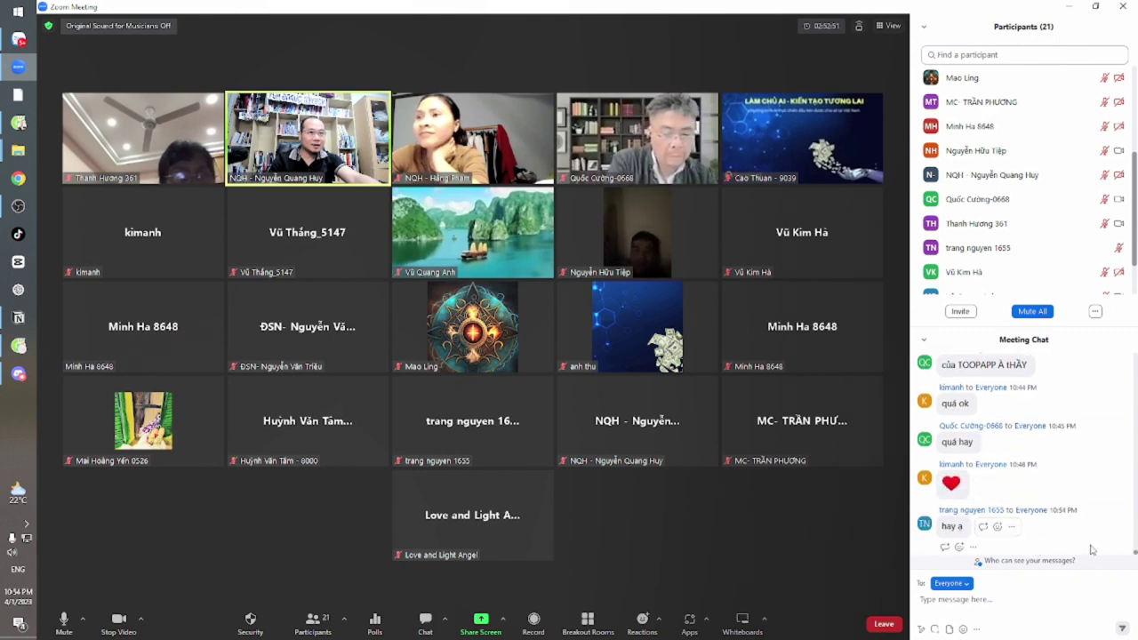